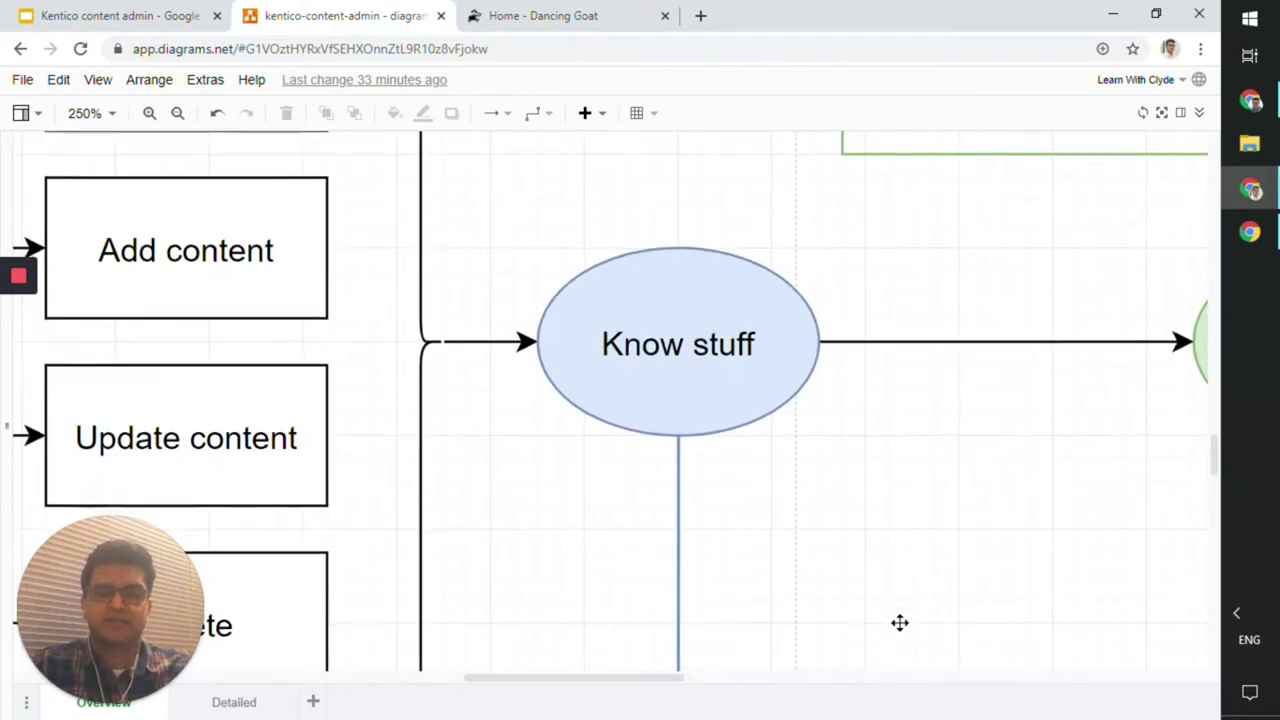
pyautogui.scroll(-1, 954, 528)
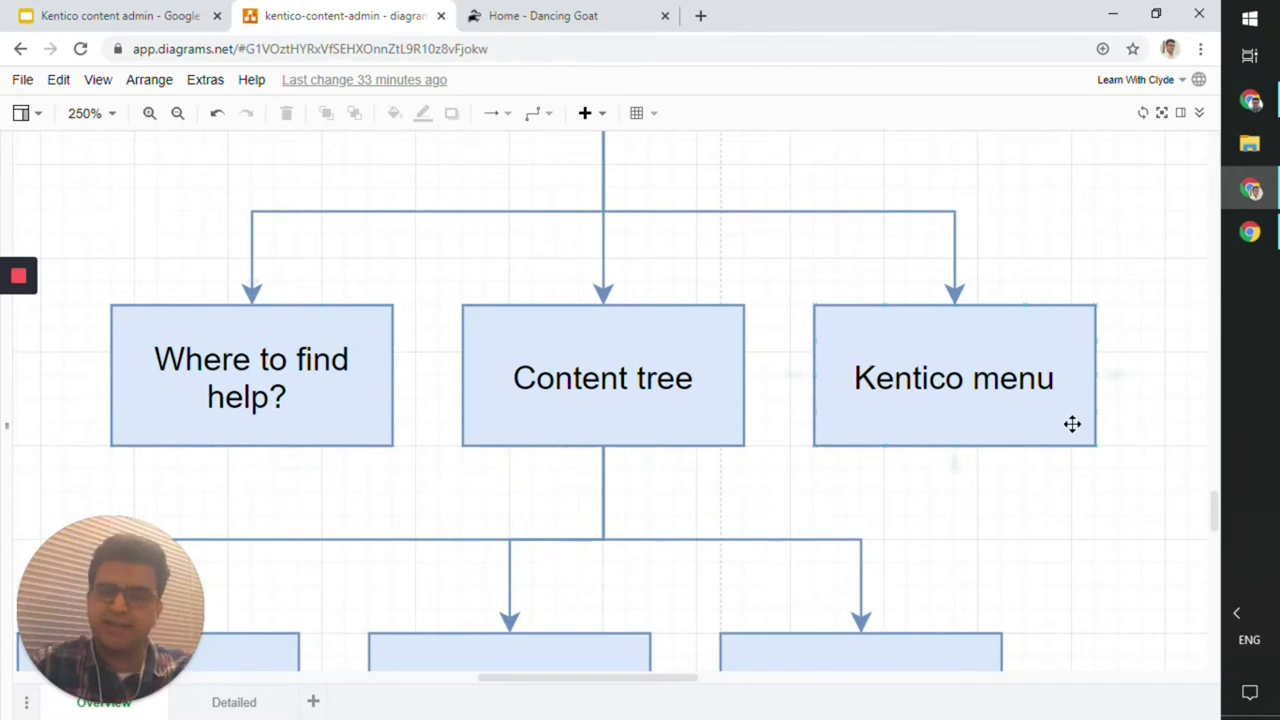
# Step: Pan the diagram briefly, then switch to the Home - Dancing Goat browser tab
pyautogui.scroll(-1, 1066, 540)
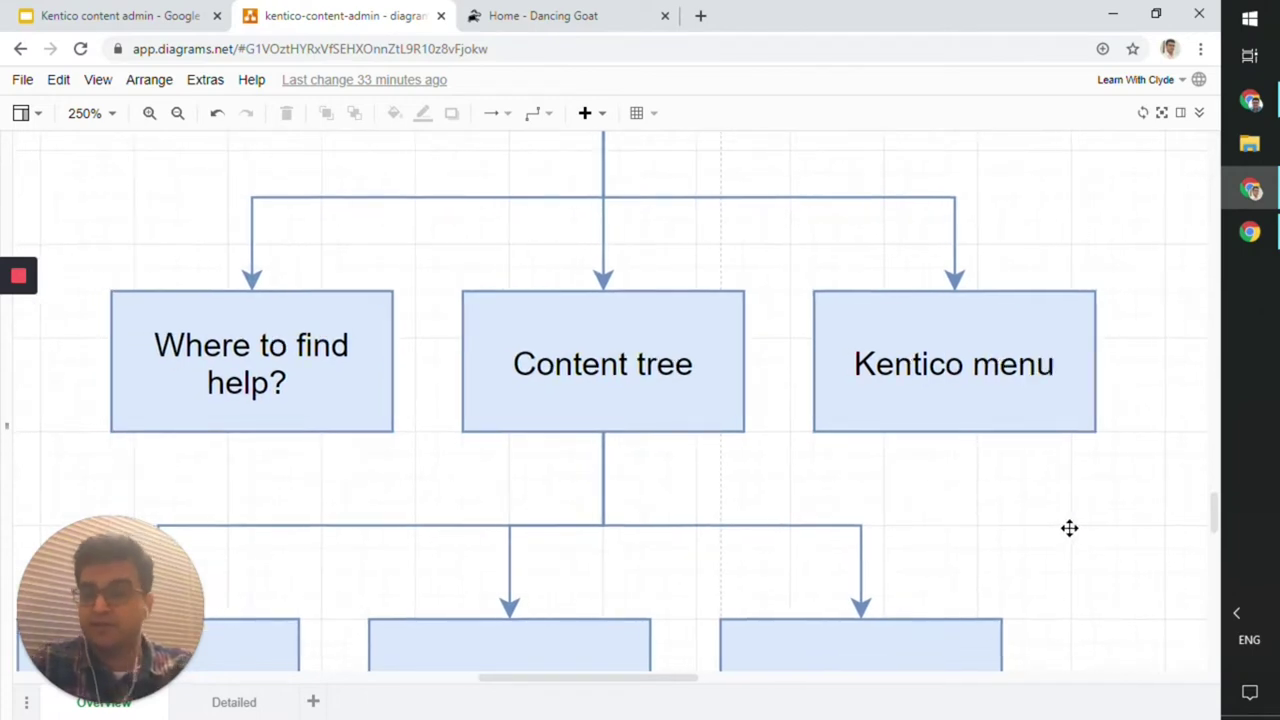
pyautogui.hscroll(-1, 1070, 515)
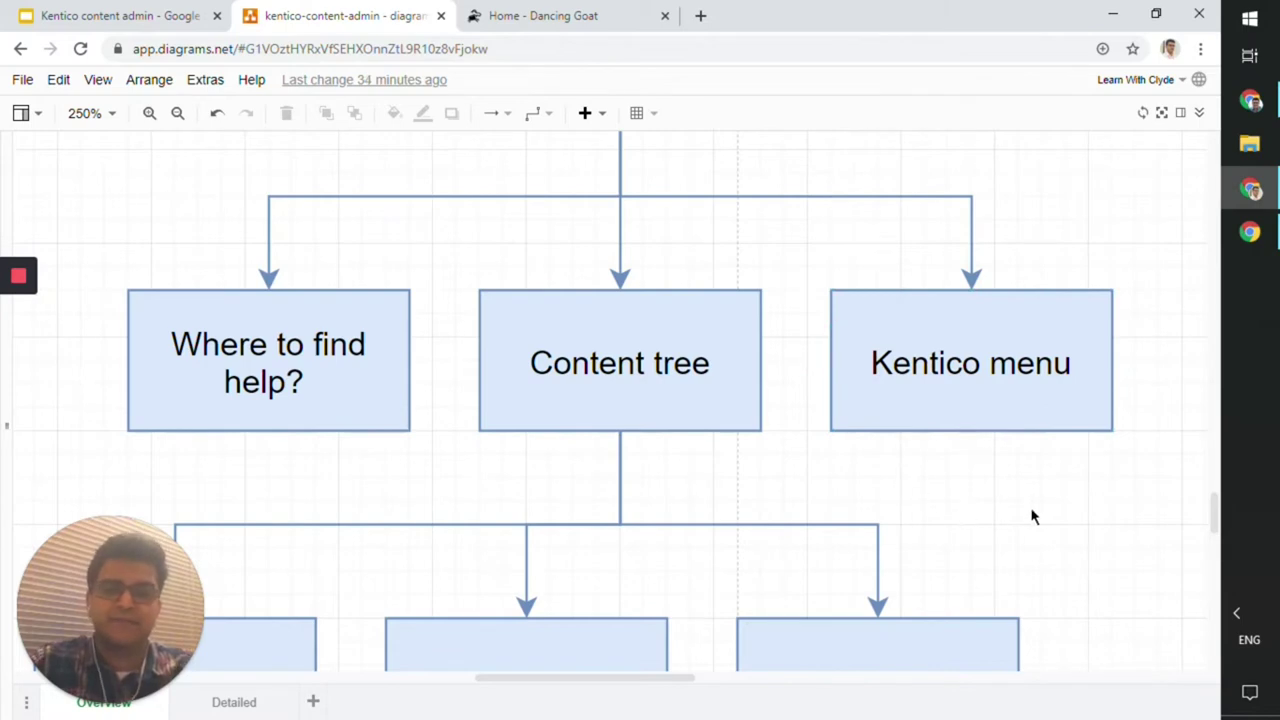
pyautogui.hscroll(1, 1030, 510)
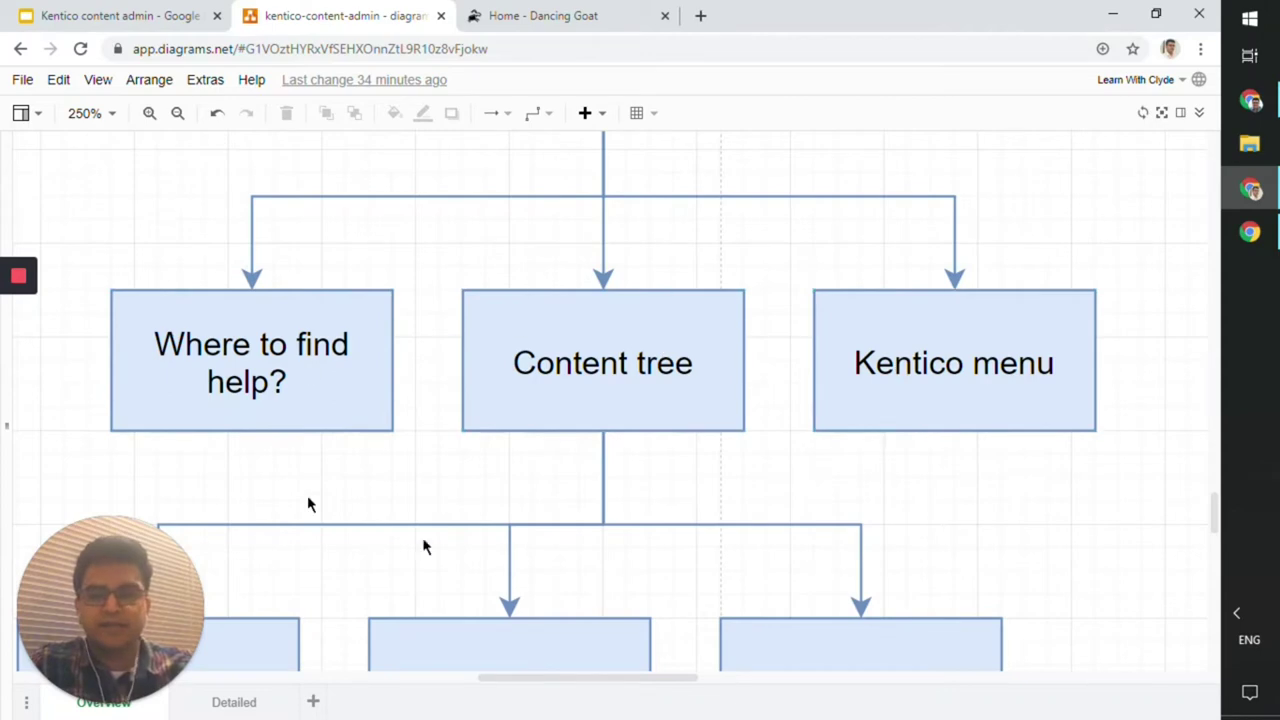
pyautogui.click(575, 12)
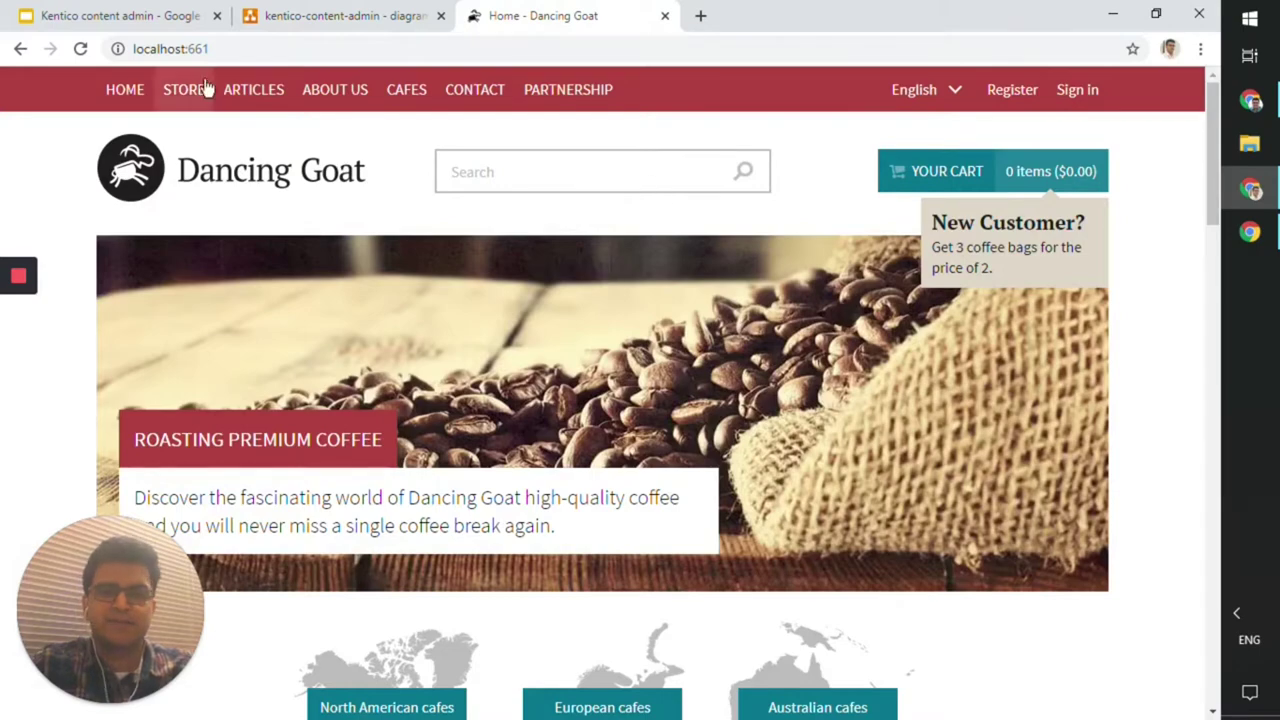
# Step: Change the site address to localhost:661/admin and load the administration sign-in page
pyautogui.click(246, 49)
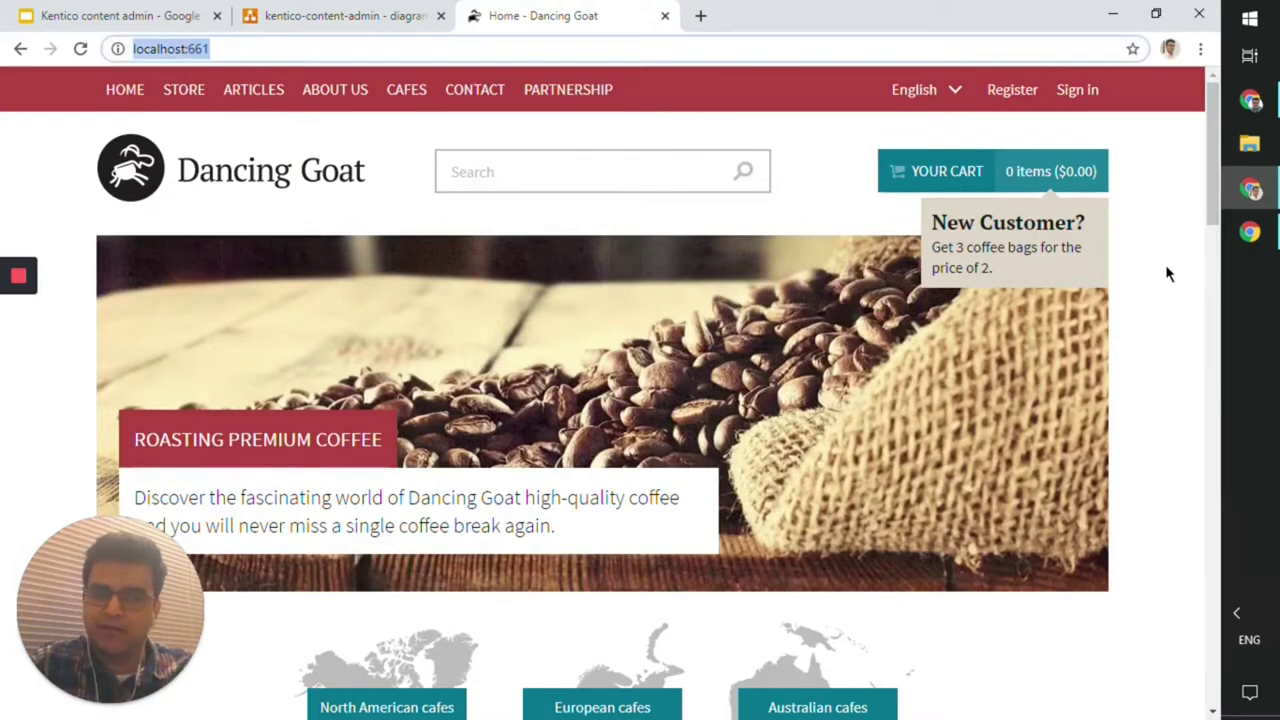
pyautogui.moveTo(1212, 178); pyautogui.dragTo(1187, 133)
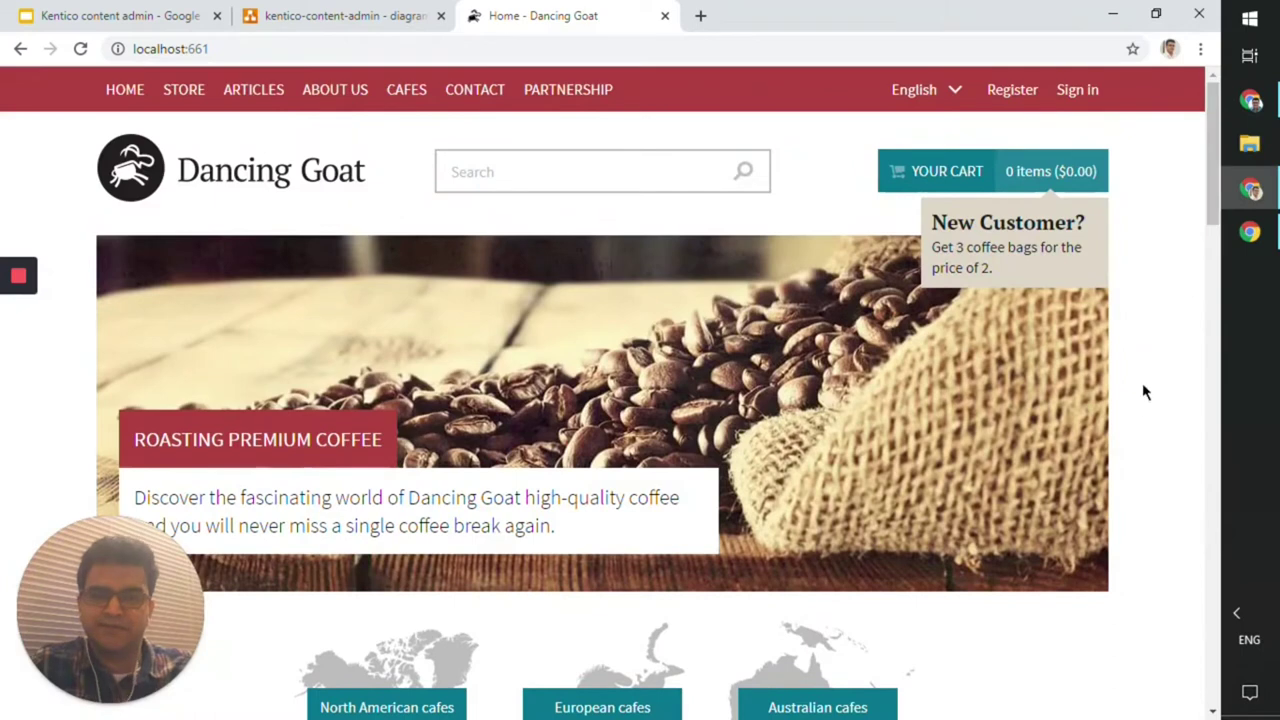
pyautogui.click(342, 48)
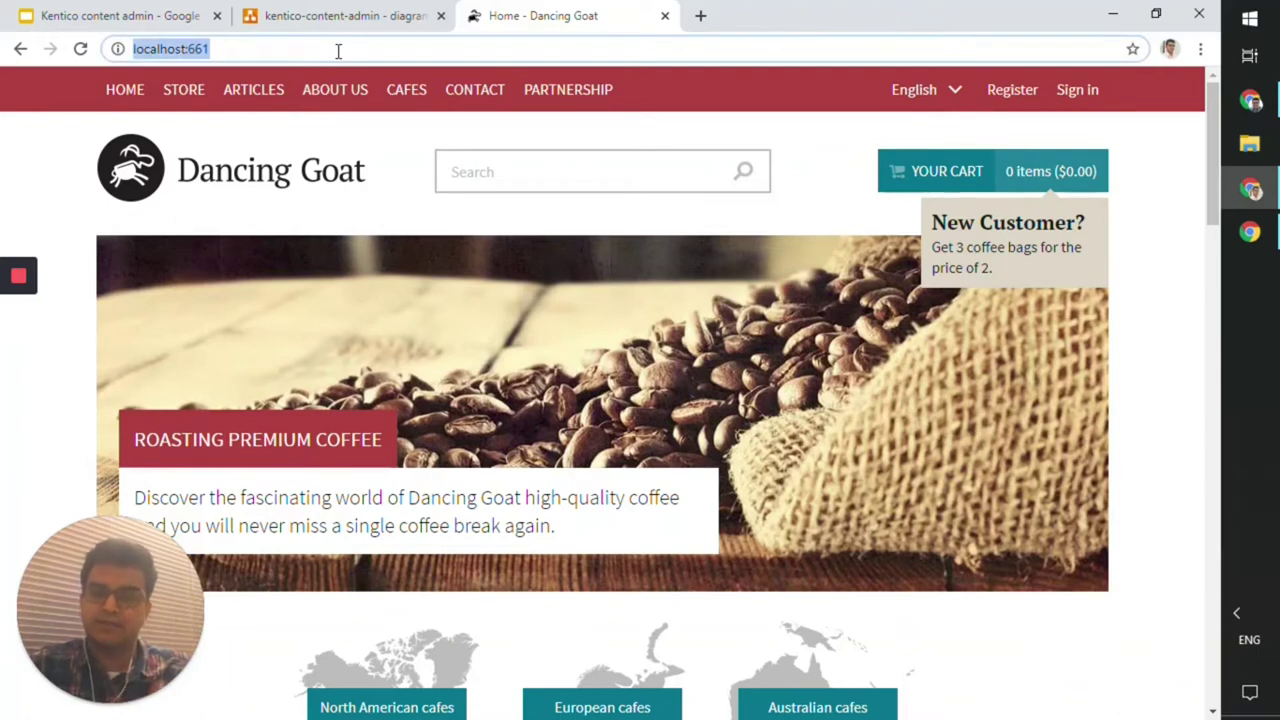
pyautogui.click(338, 50)
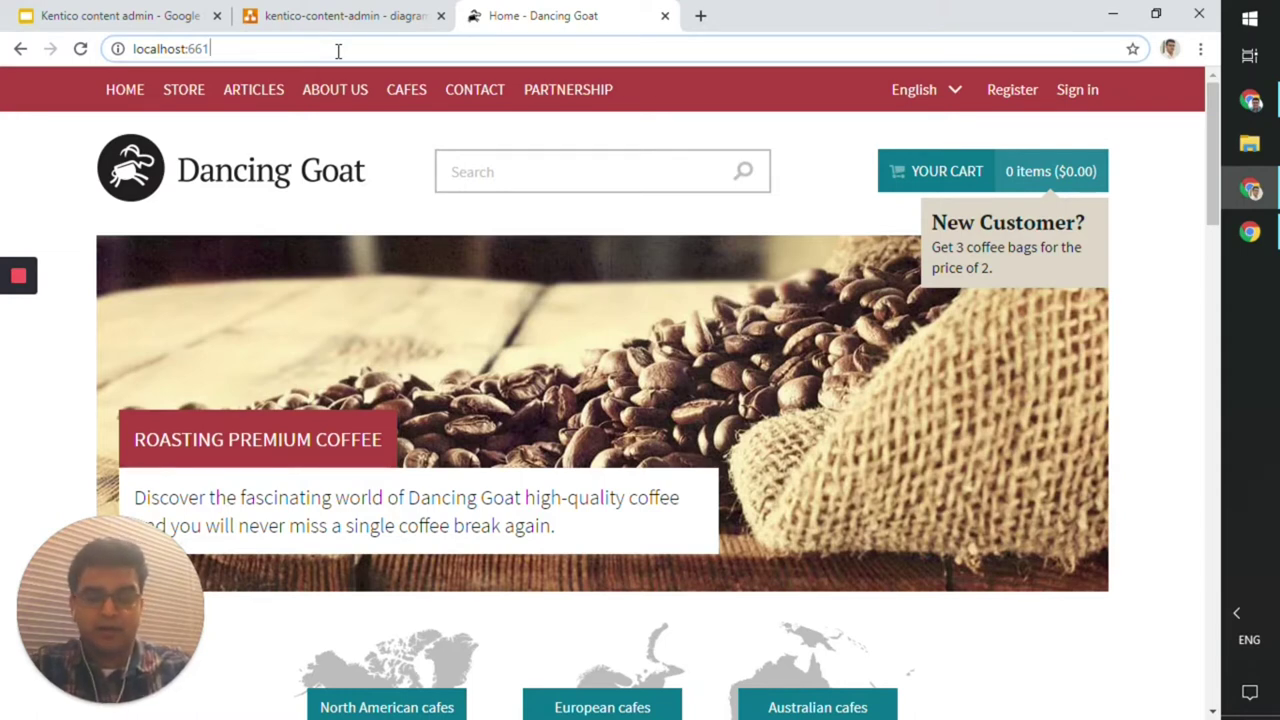
pyautogui.hotkey('ctrl', 'shift', 'Left')
pyautogui.hotkey('ctrl', 'shift', 'Left')
pyautogui.press('End')
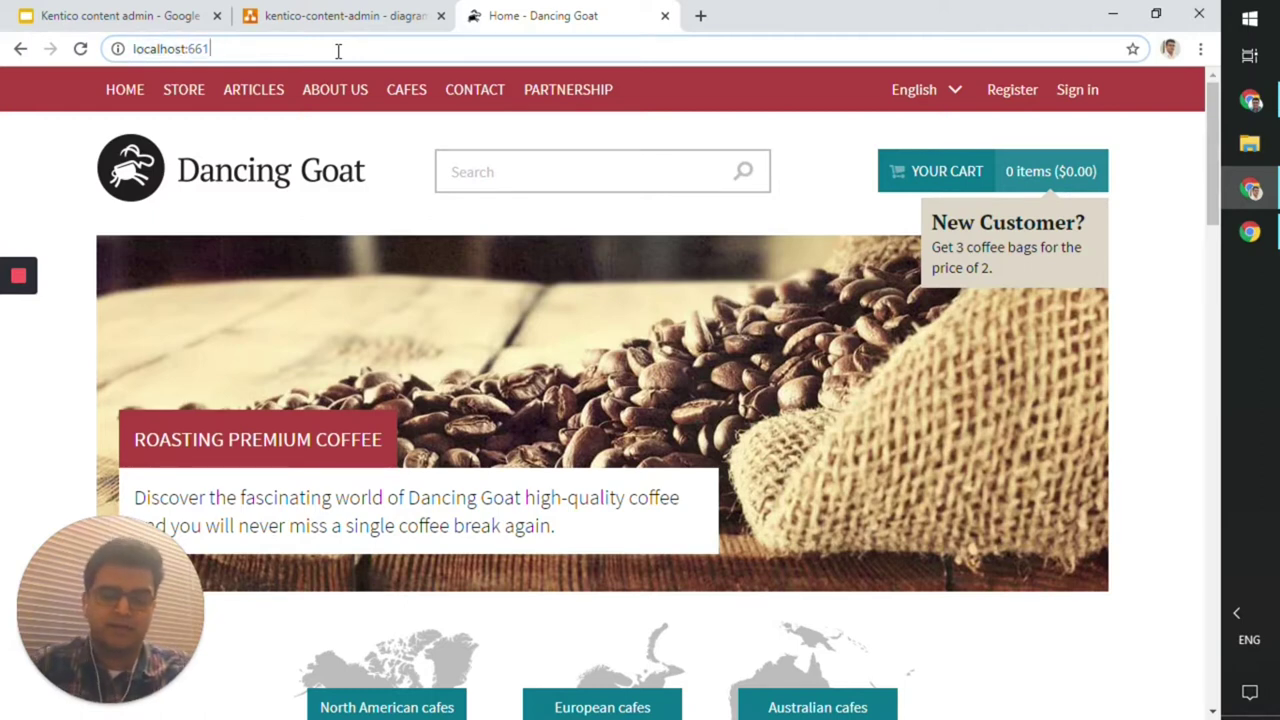
pyautogui.write('/admin')
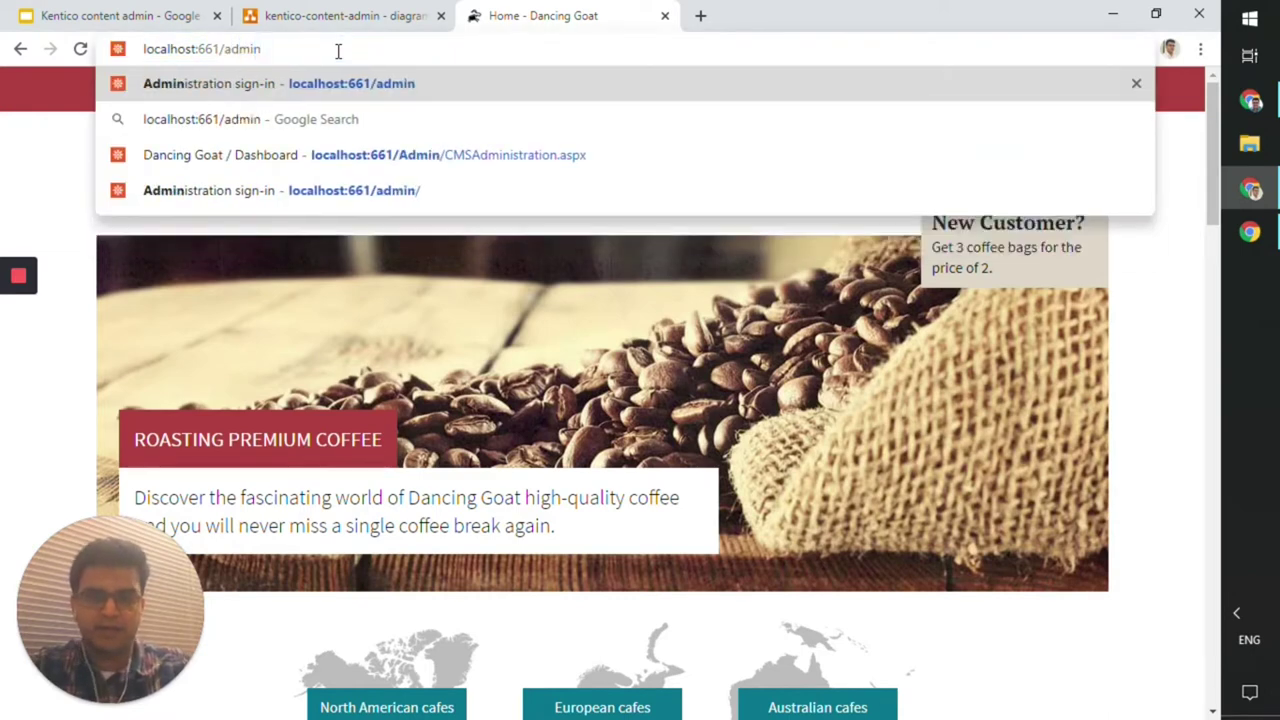
pyautogui.press('Return')
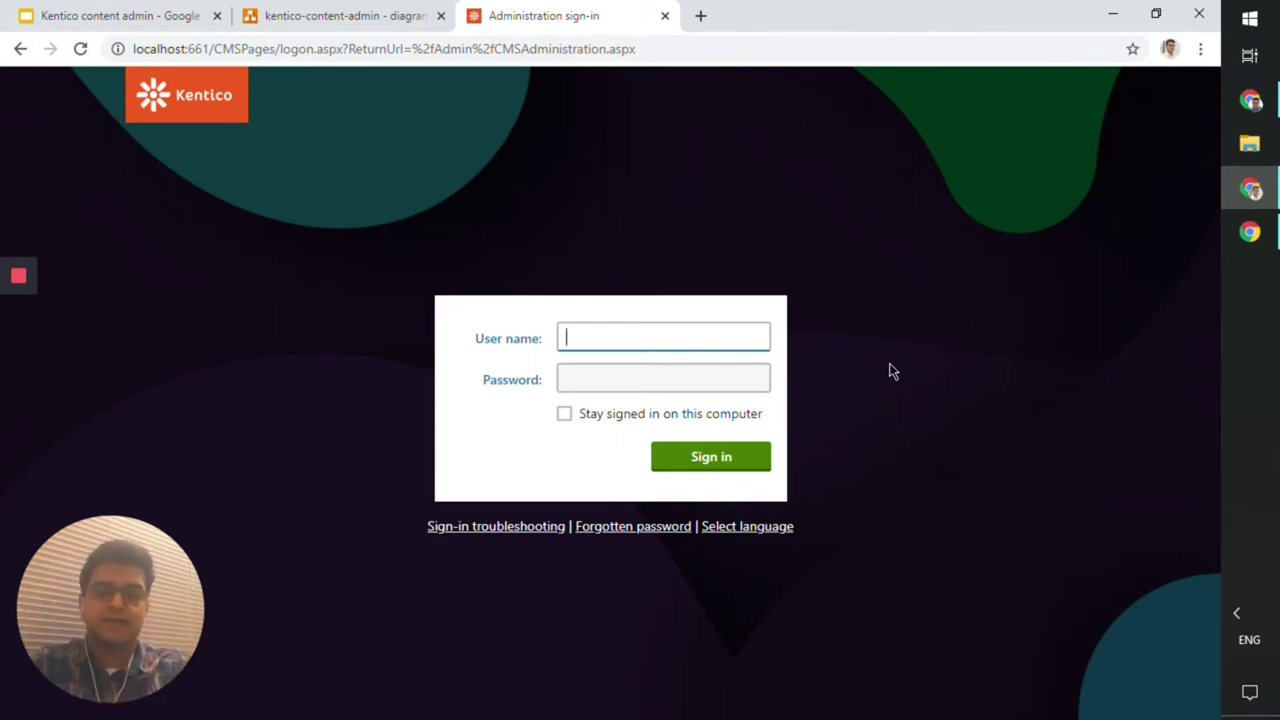
# Step: Sign in with the admin user name and password, then dismiss Chrome's password warning
pyautogui.write('andy')
pyautogui.press('Tab')
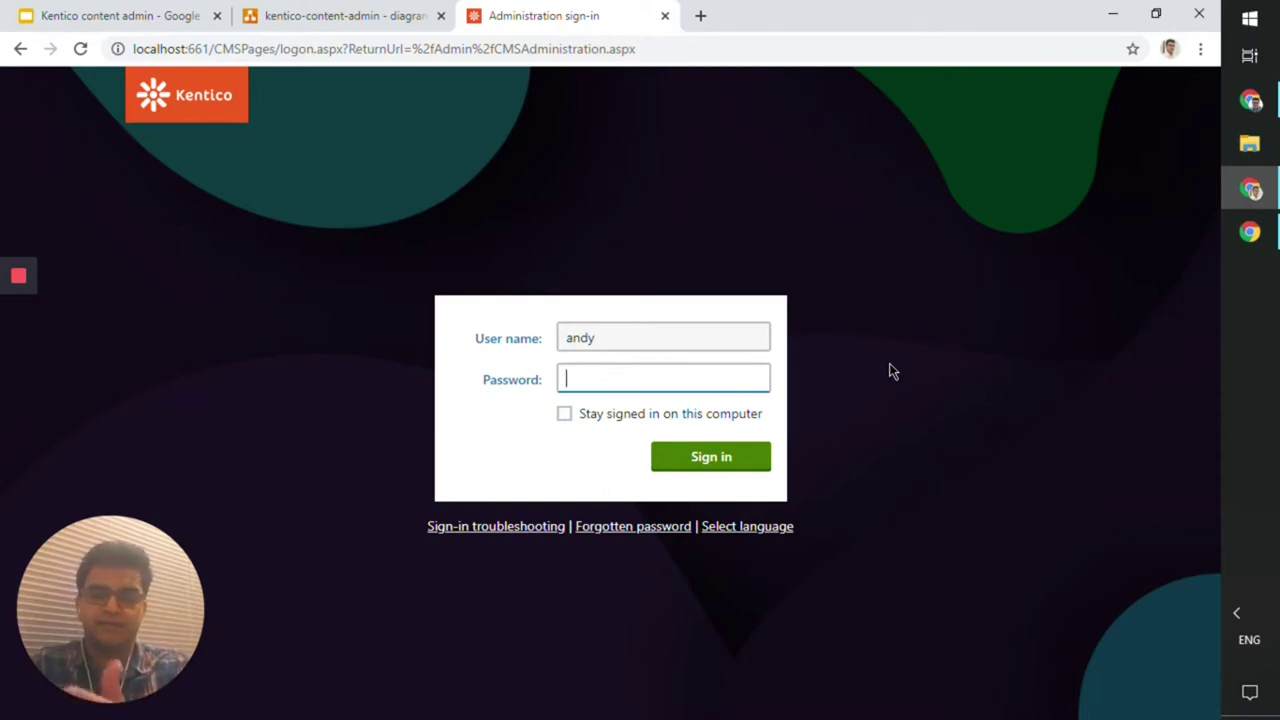
pyautogui.write('•••••••')
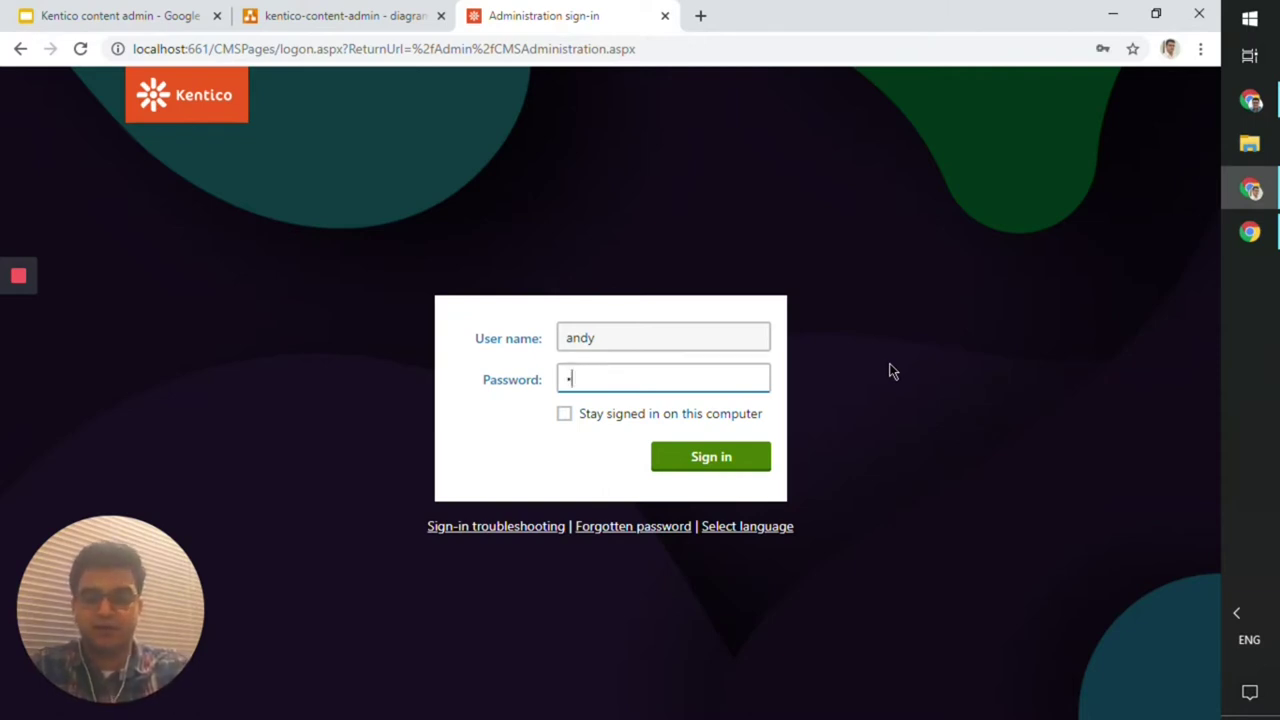
pyautogui.write('••')
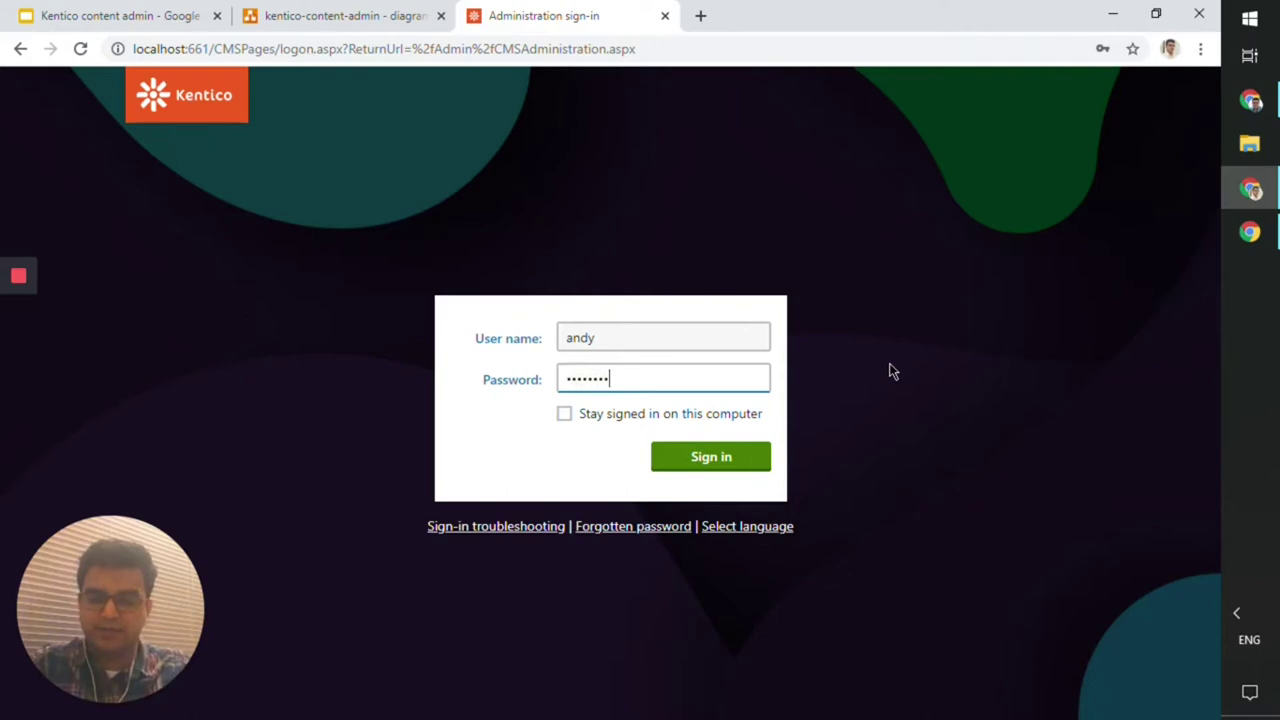
pyautogui.press('Return')
pyautogui.click(790, 306)
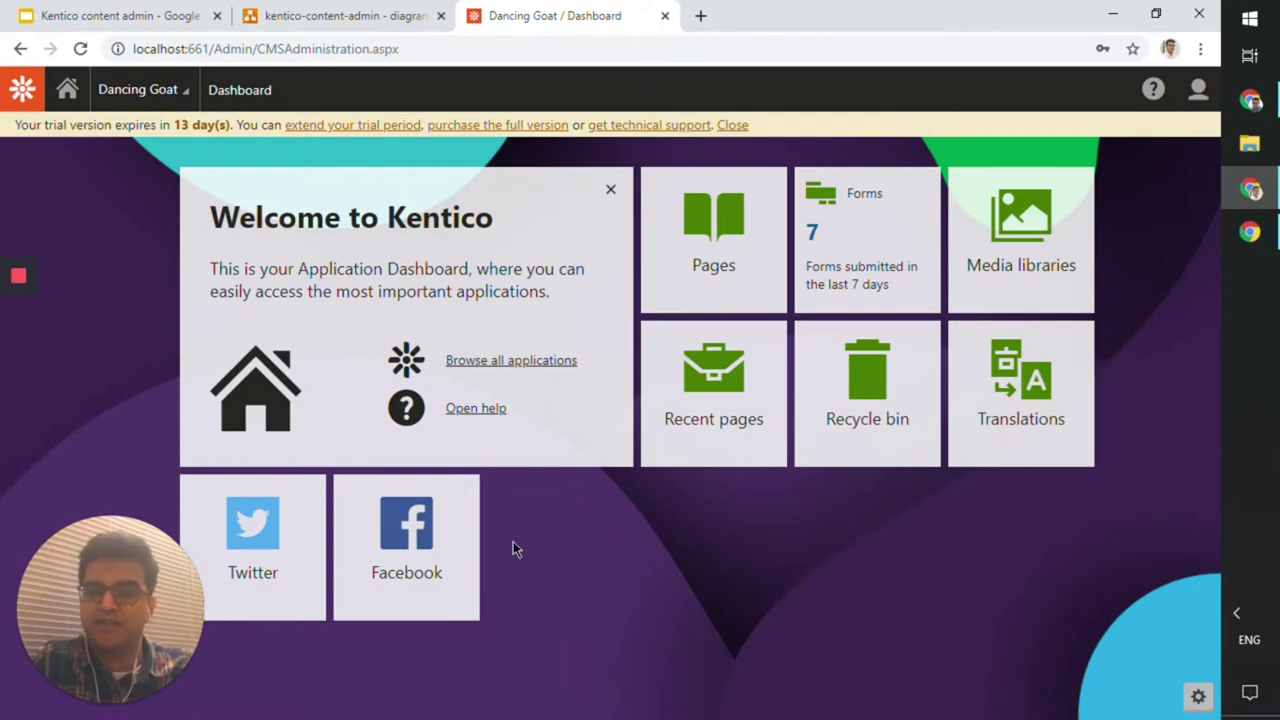
# Step: Close the trial-version expiry banner on the Dancing Goat dashboard, checking the diagram in between
pyautogui.click(288, 16)
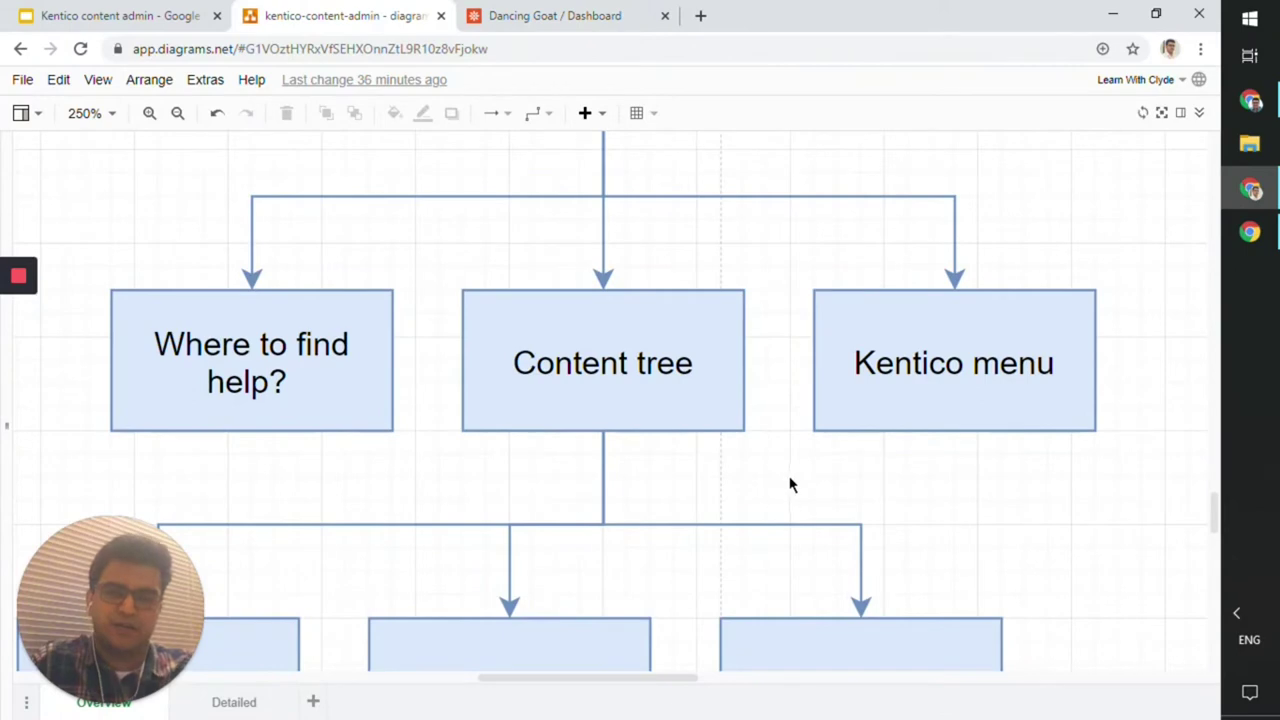
pyautogui.moveTo(797, 471); pyautogui.dragTo(814, 457)
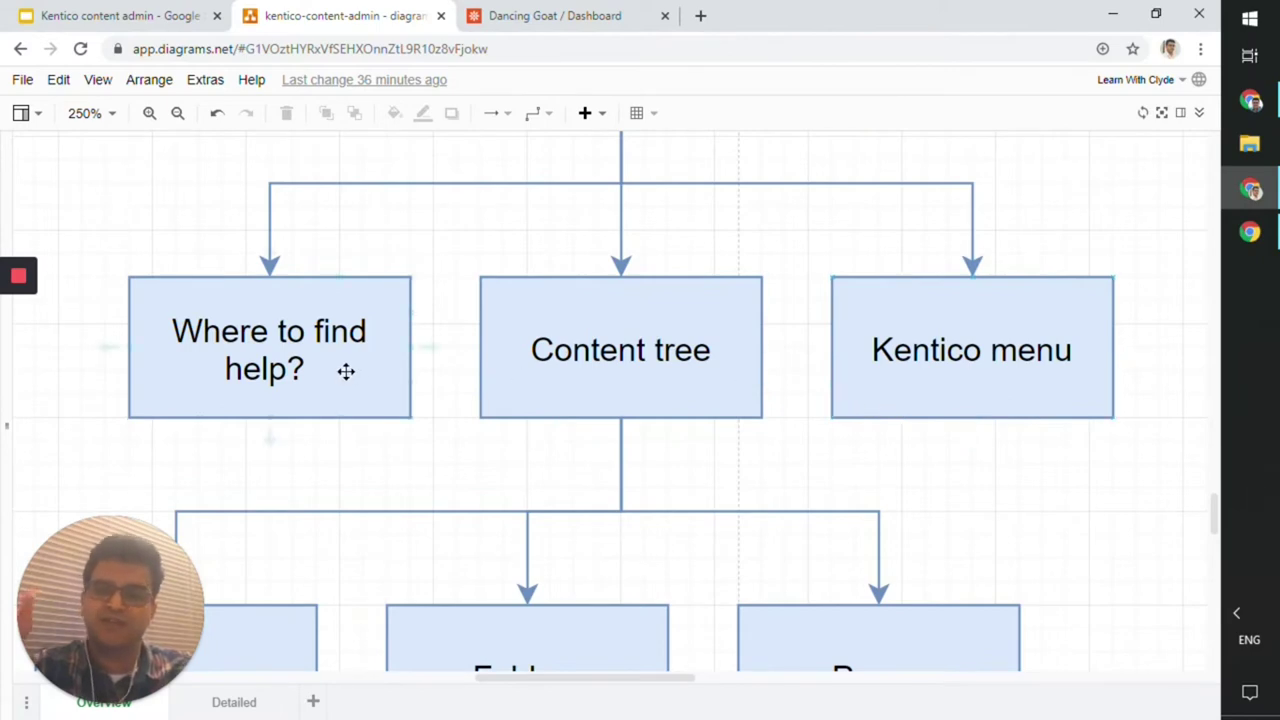
pyautogui.click(557, 15)
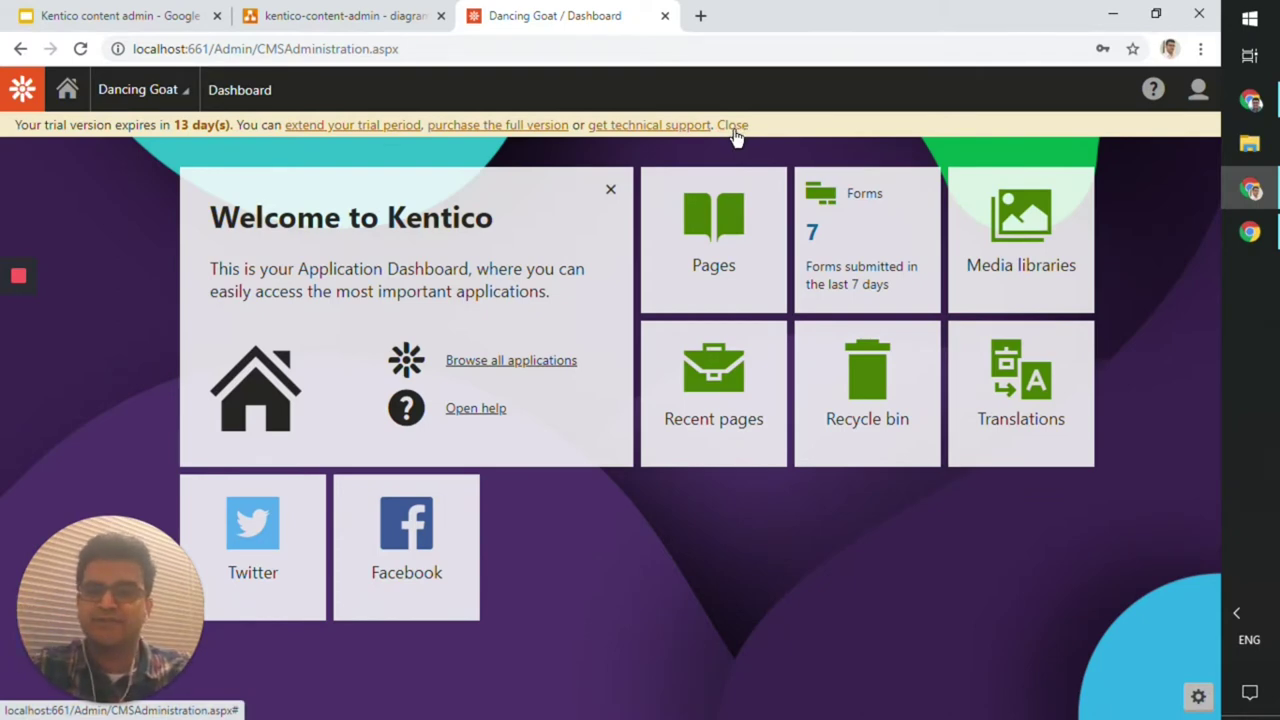
pyautogui.click(732, 126)
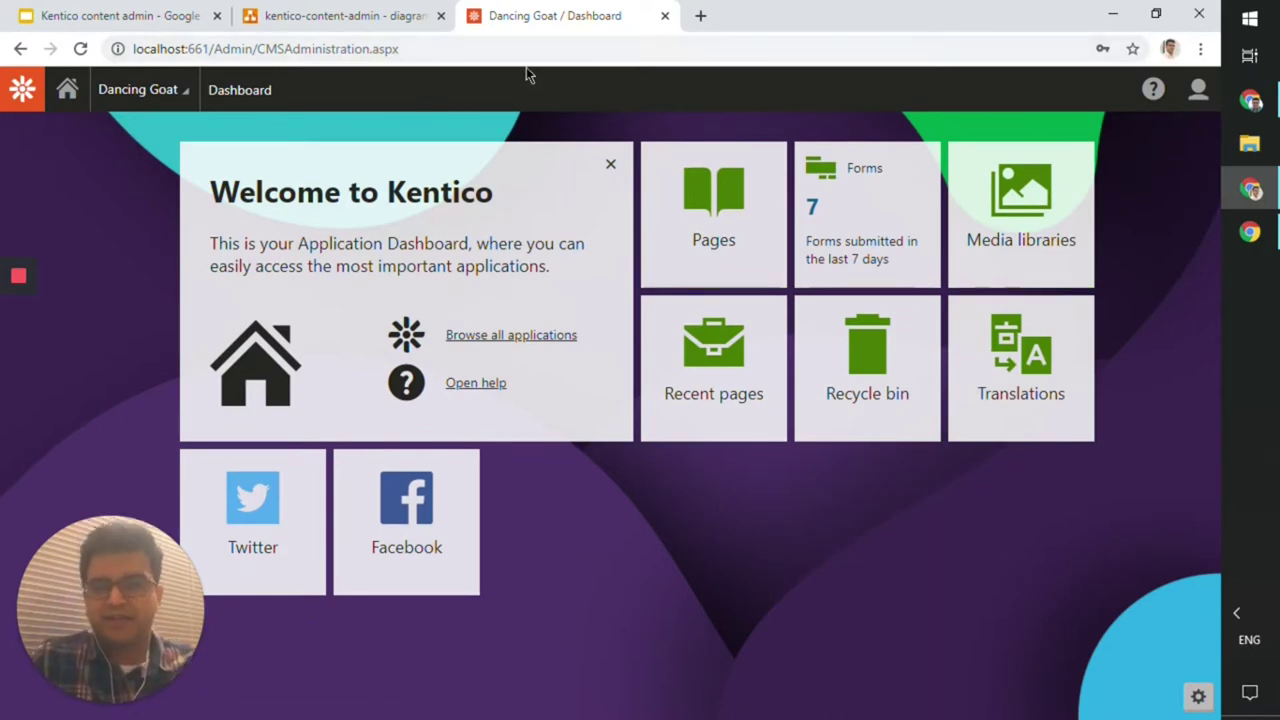
pyautogui.click(388, 12)
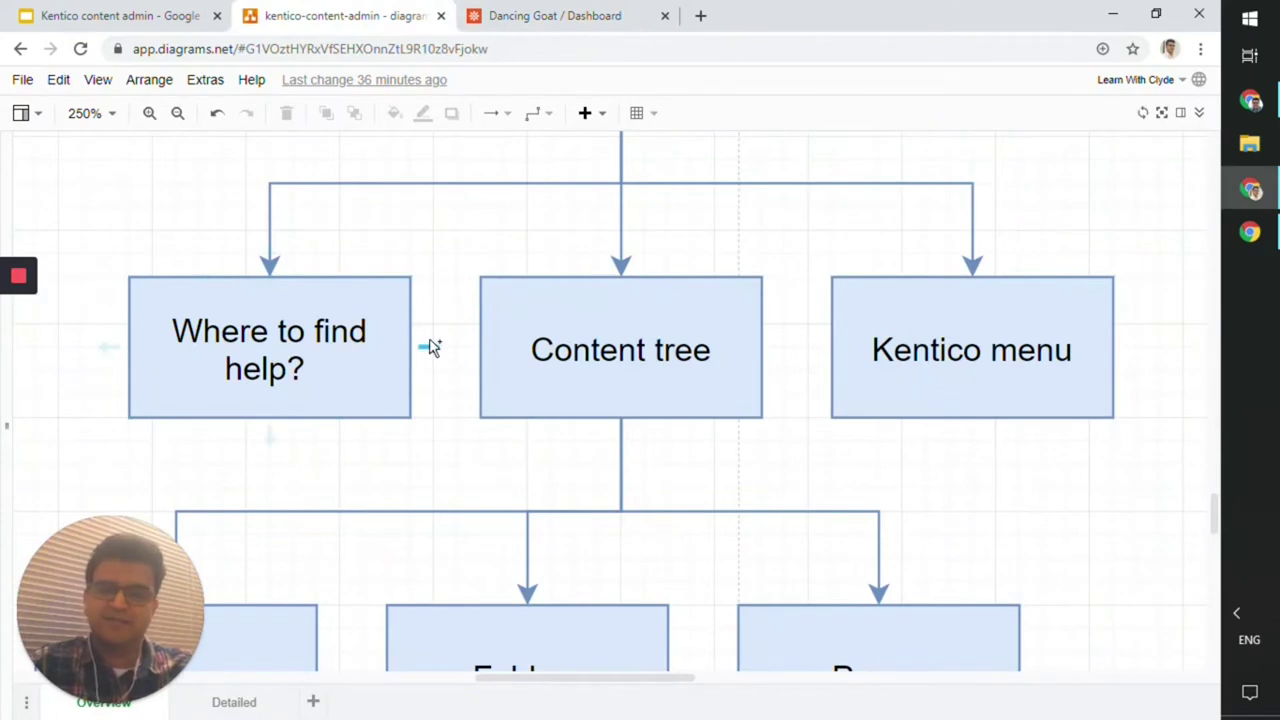
pyautogui.click(577, 13)
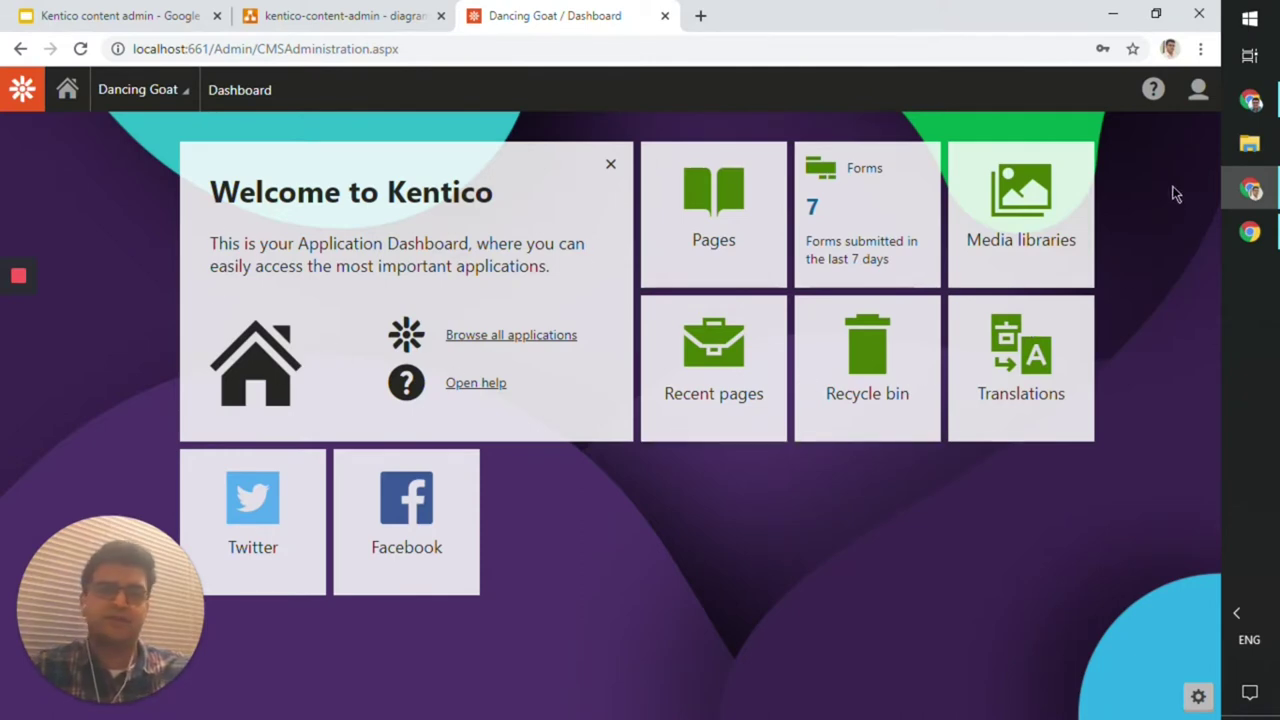
# Step: Show the Help toolbar, note version 12.0.29, and open the documentation in a new tab
pyautogui.click(1155, 92)
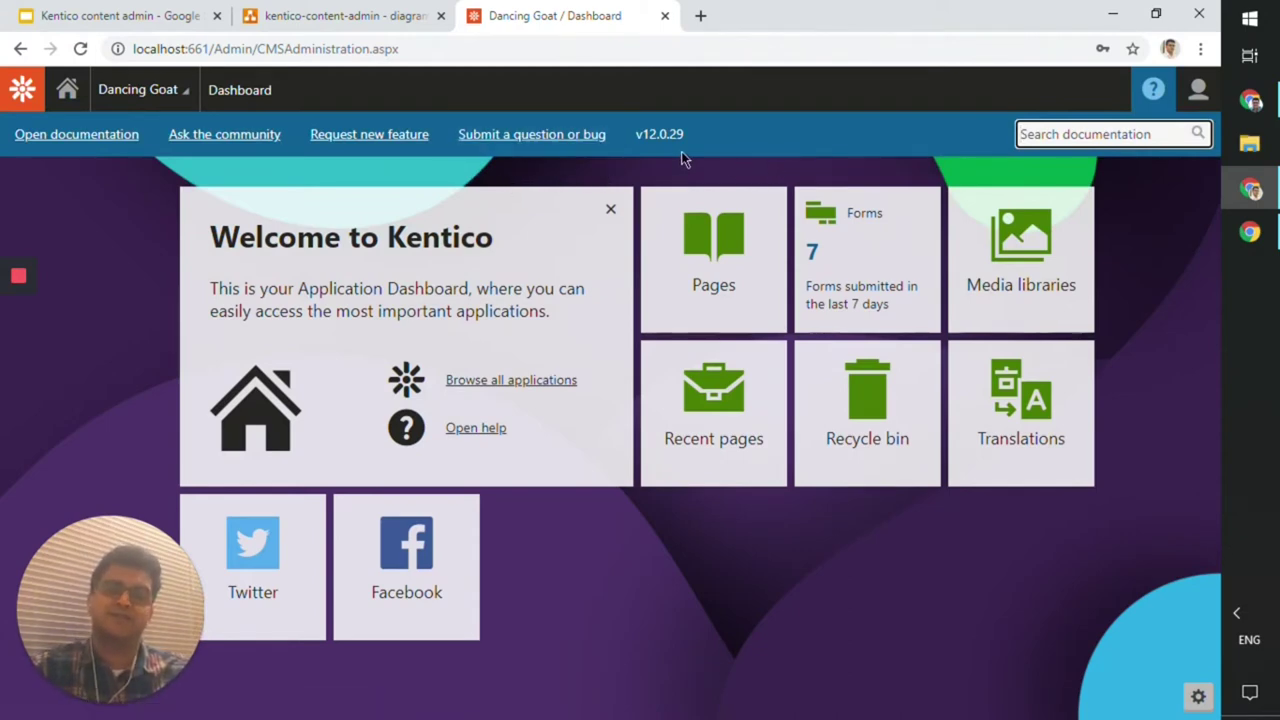
pyautogui.moveTo(684, 135); pyautogui.dragTo(637, 133)
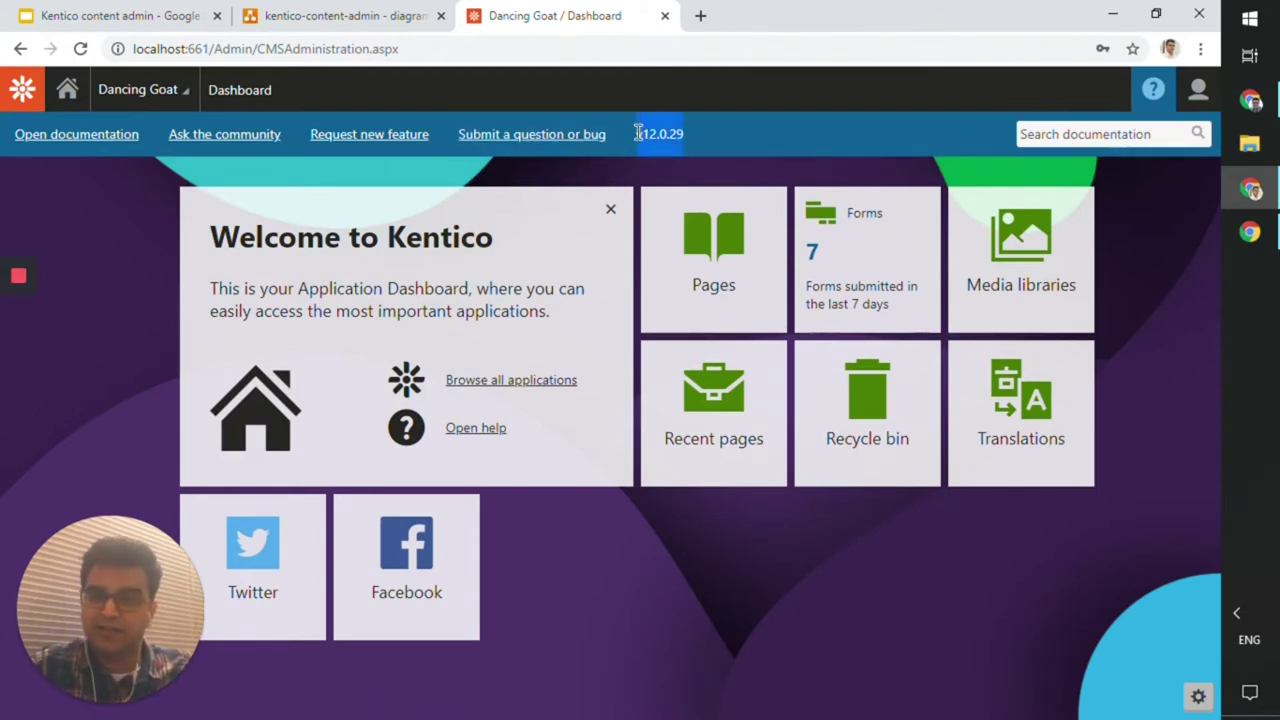
pyautogui.click(740, 132)
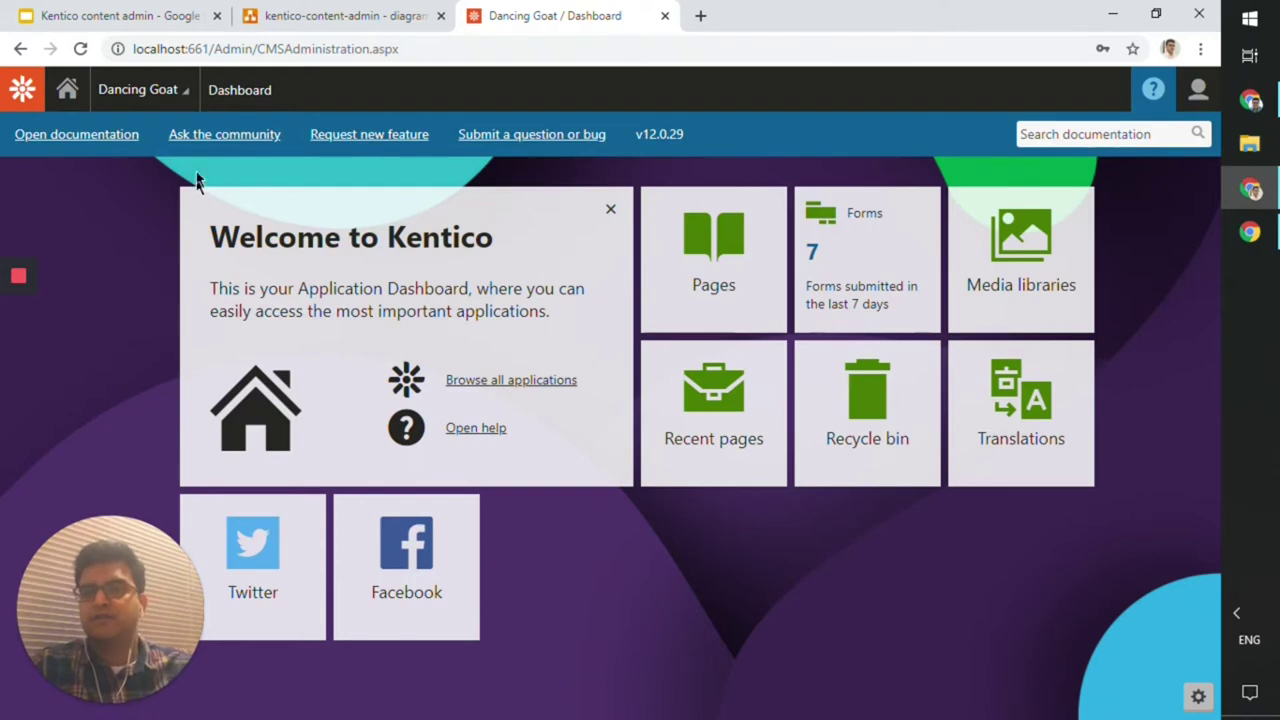
pyautogui.click(109, 148)
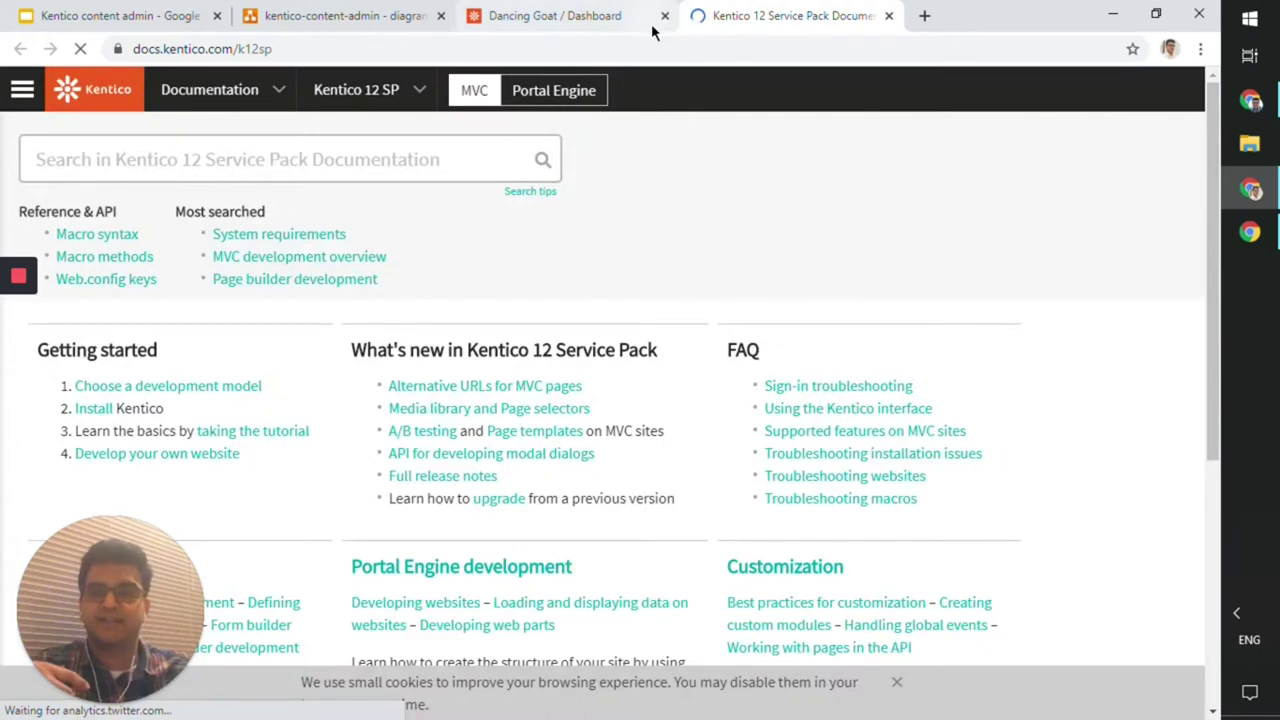
# Step: Browse the documentation home and switch it to the Portal Engine model
pyautogui.scroll(-3, 533, 217)
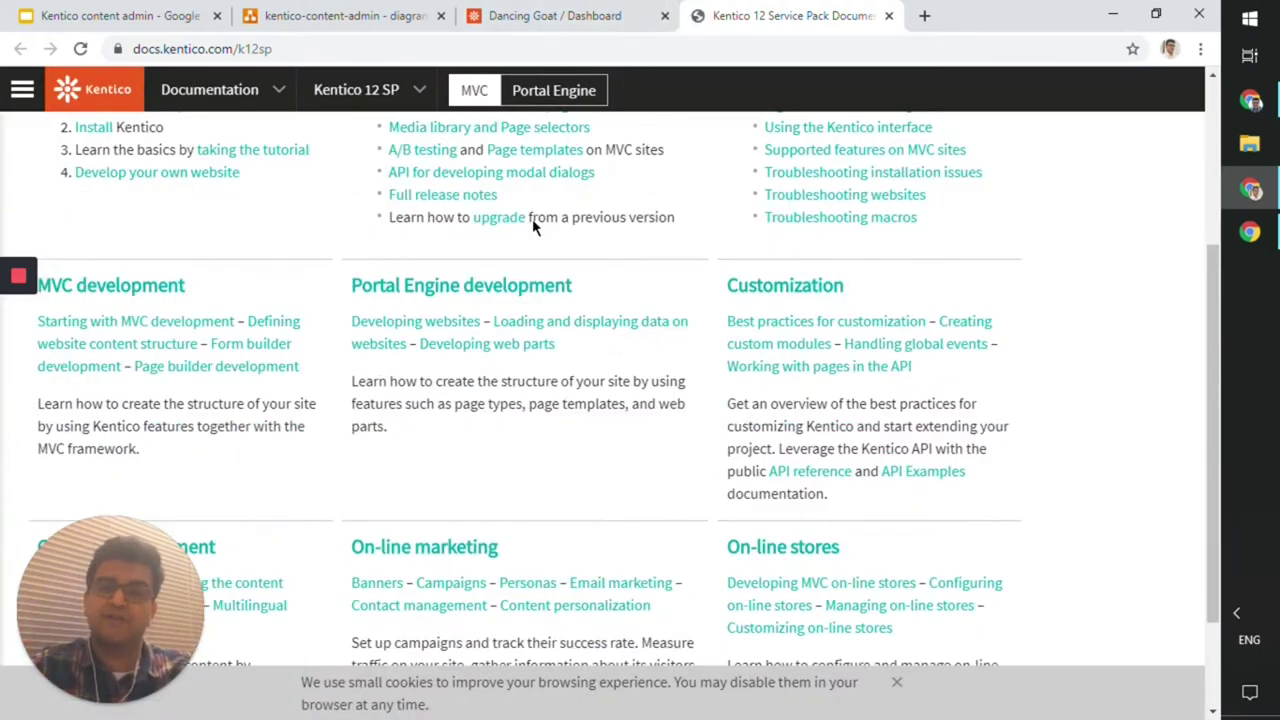
pyautogui.scroll(-2, 648, 207)
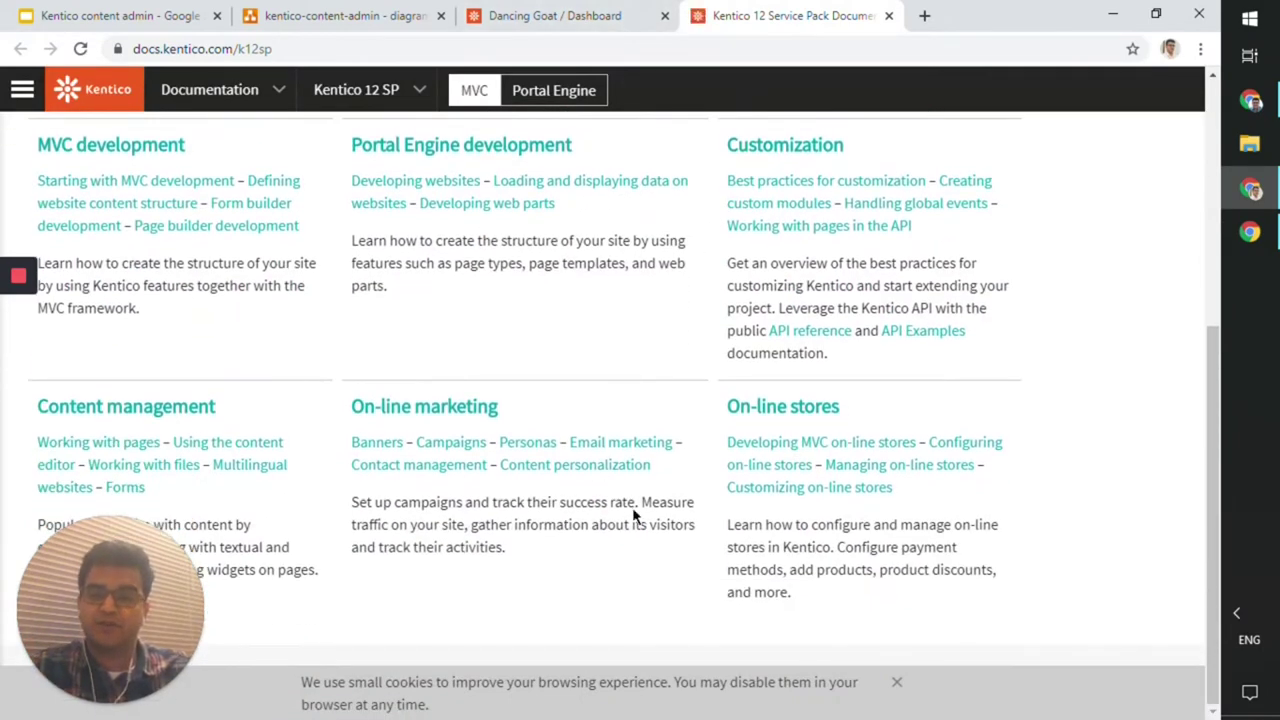
pyautogui.scroll(4, 556, 440)
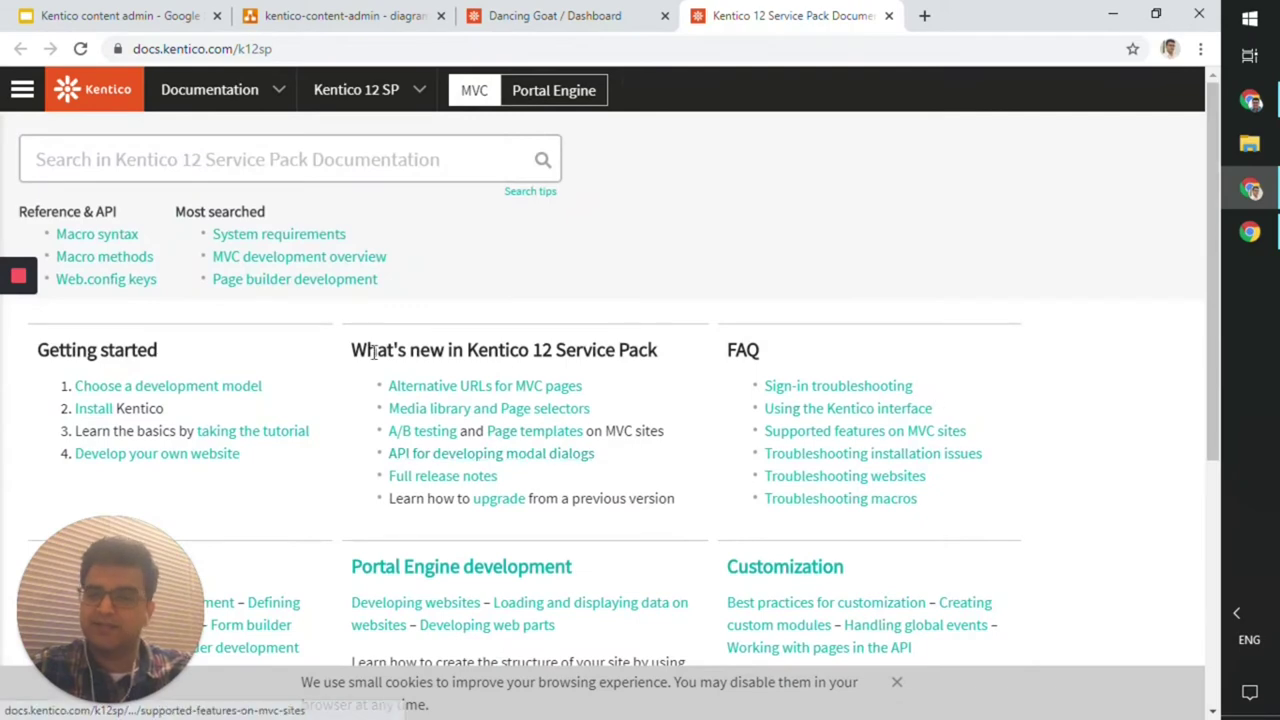
pyautogui.click(412, 98)
pyautogui.click(414, 94)
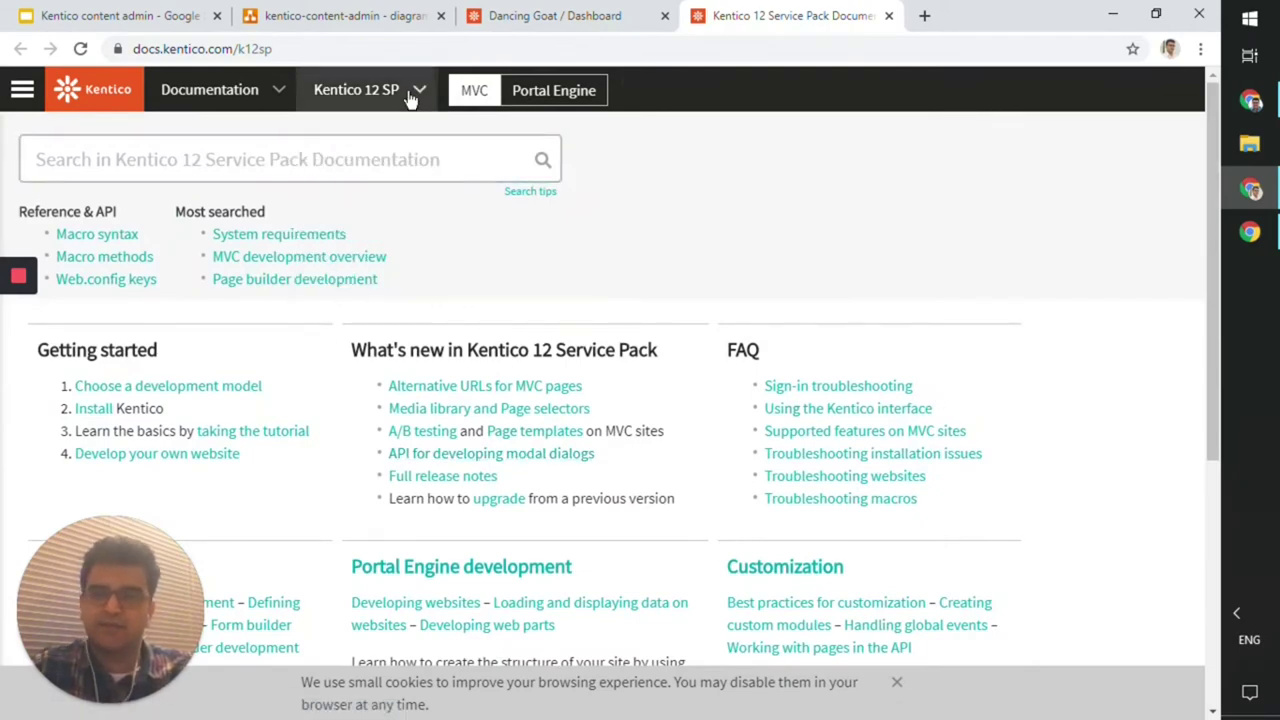
pyautogui.click(588, 107)
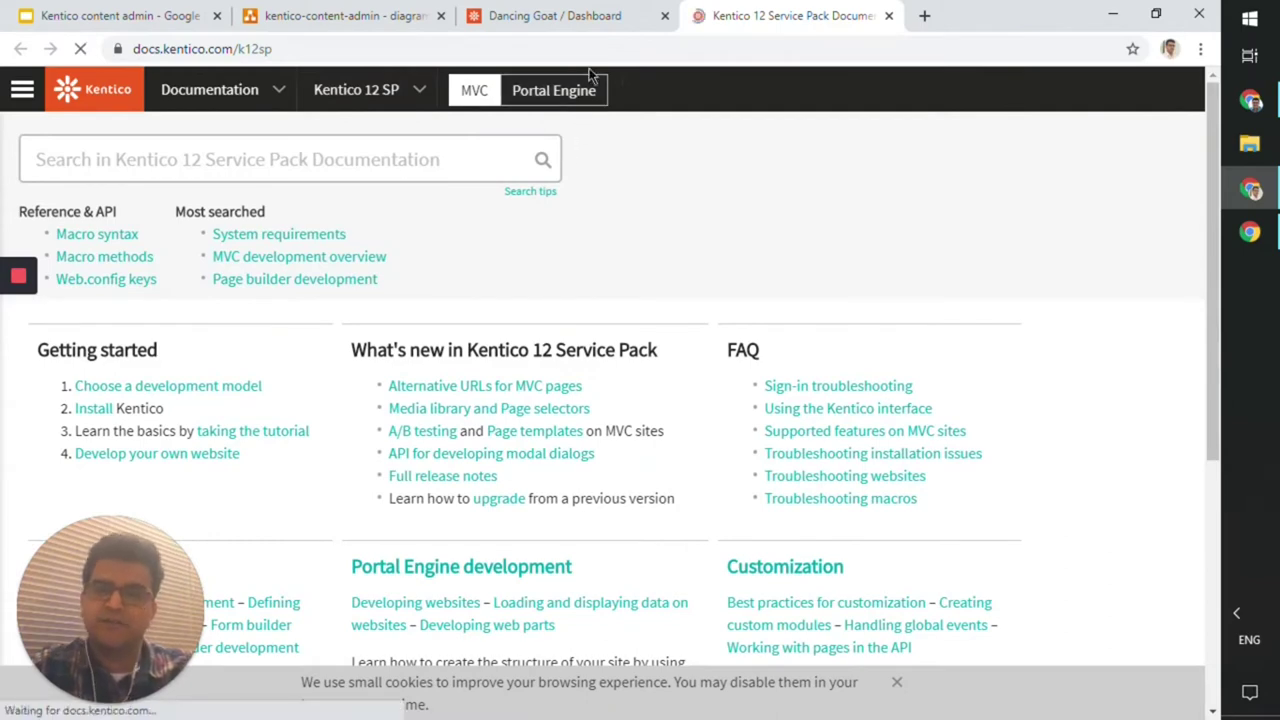
# Step: Search the documentation for 'pages', skim the results, and close the docs tab
pyautogui.click(365, 156)
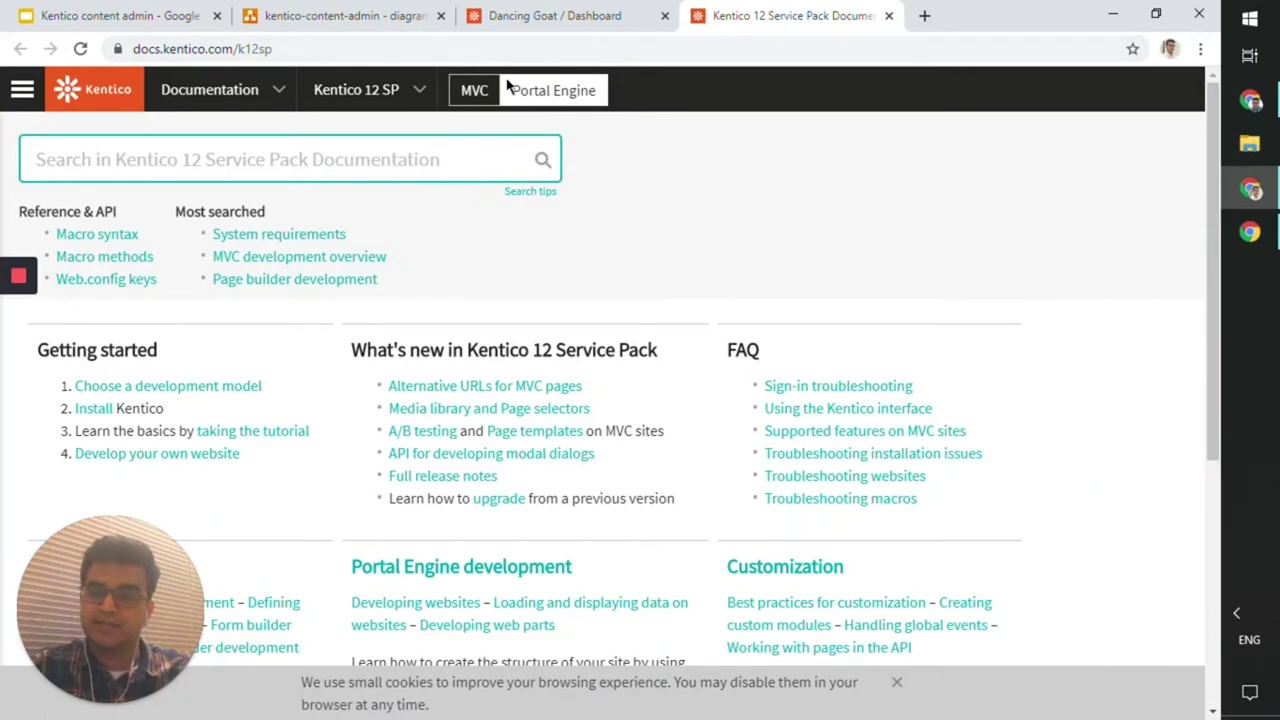
pyautogui.write('pages')
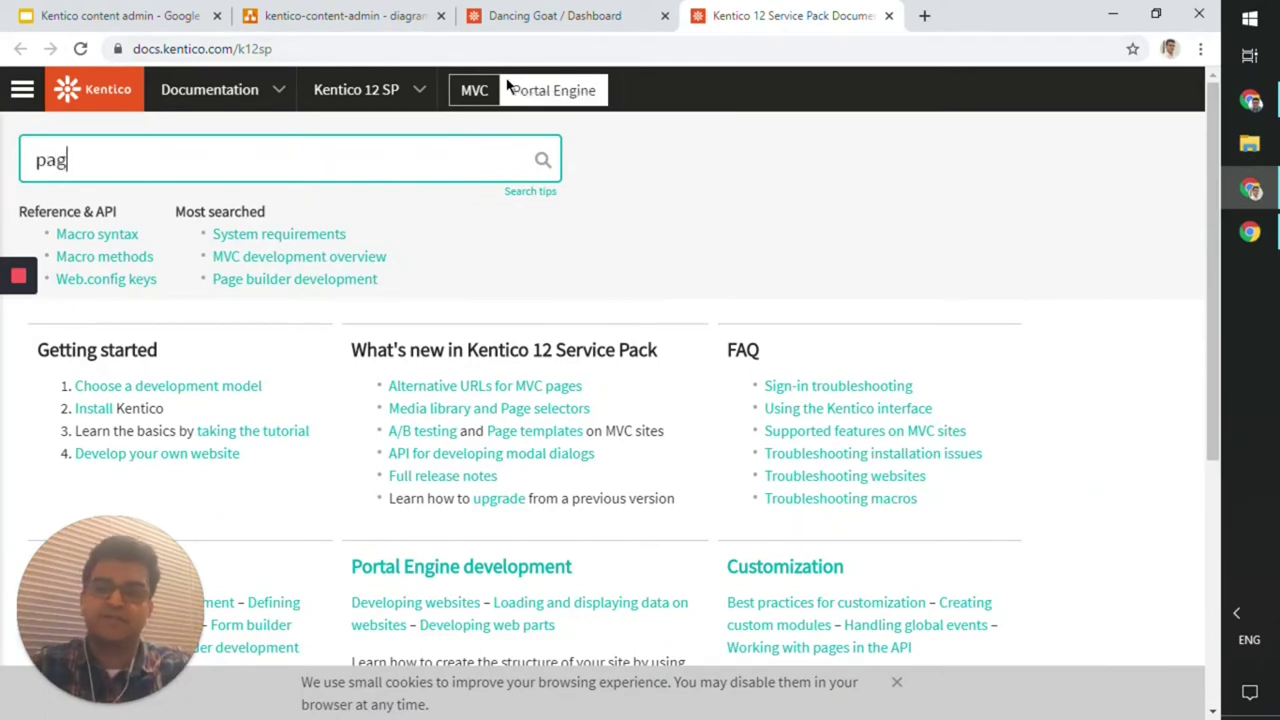
pyautogui.press('Return')
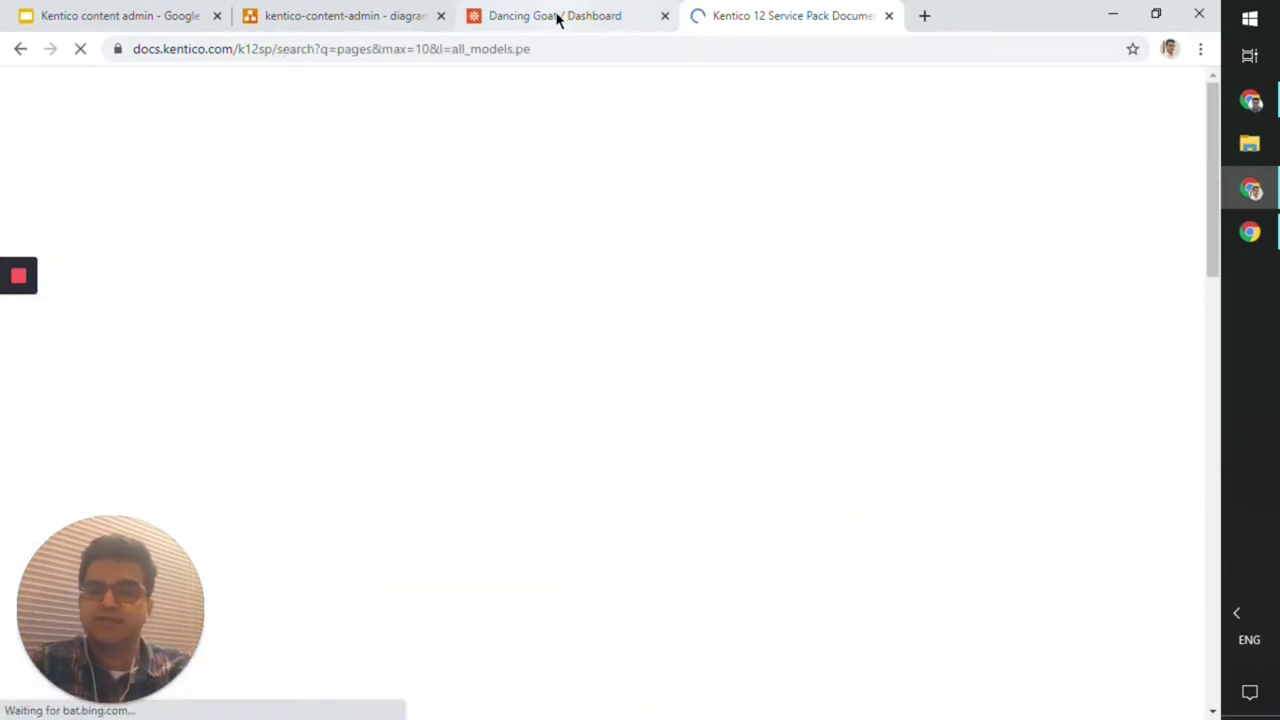
pyautogui.scroll(-14, 478, 345)
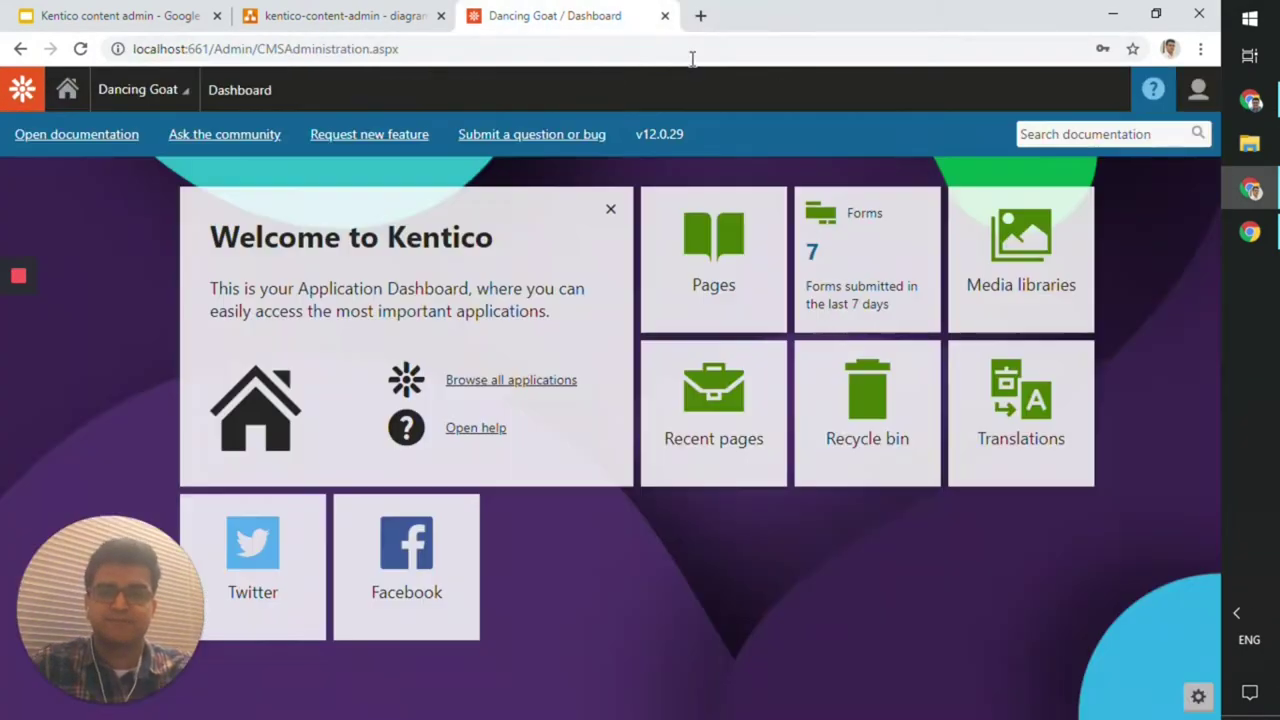
pyautogui.middleClick(782, 15)
pyautogui.click(252, 136)
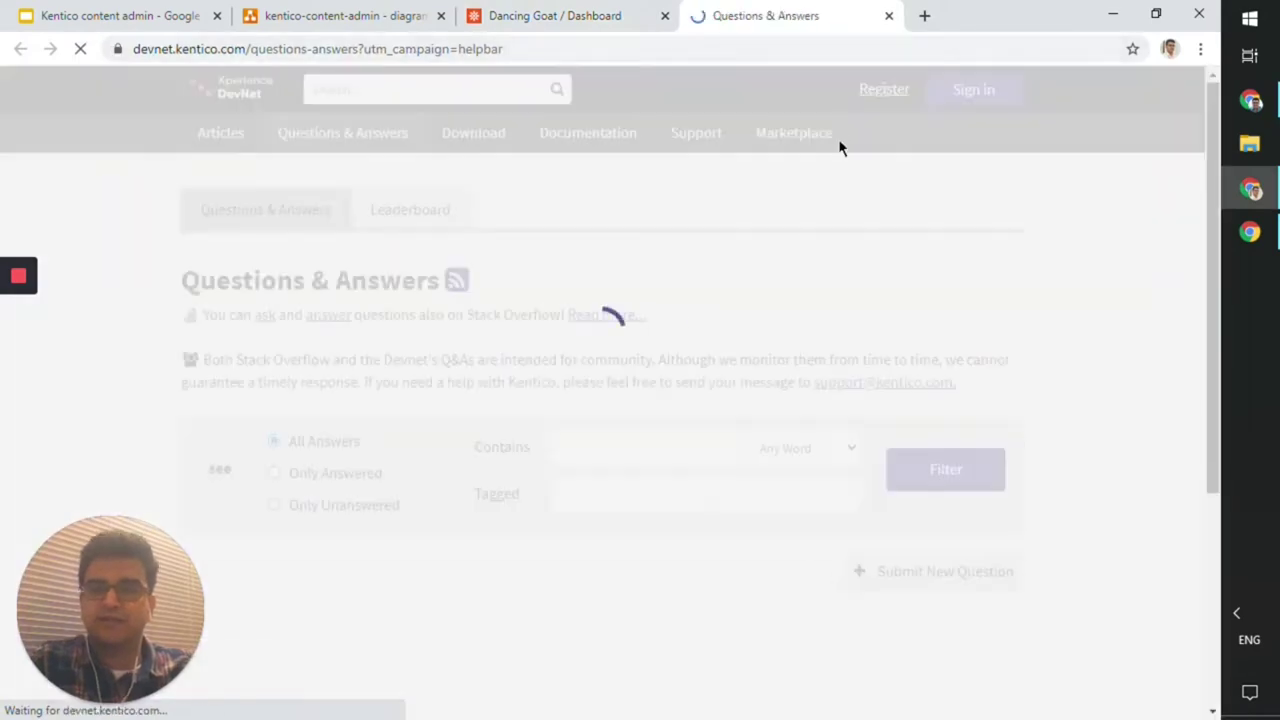
pyautogui.scroll(-15, 879, 200)
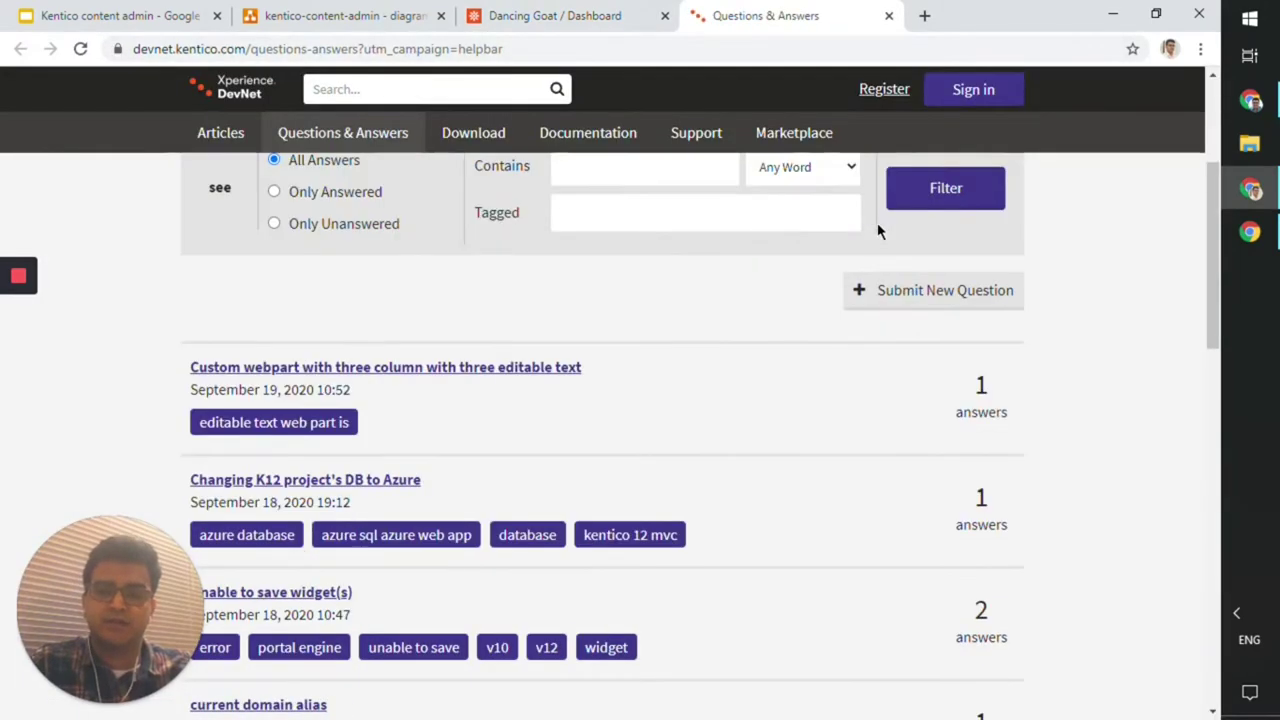
pyautogui.scroll(-4, 845, 400)
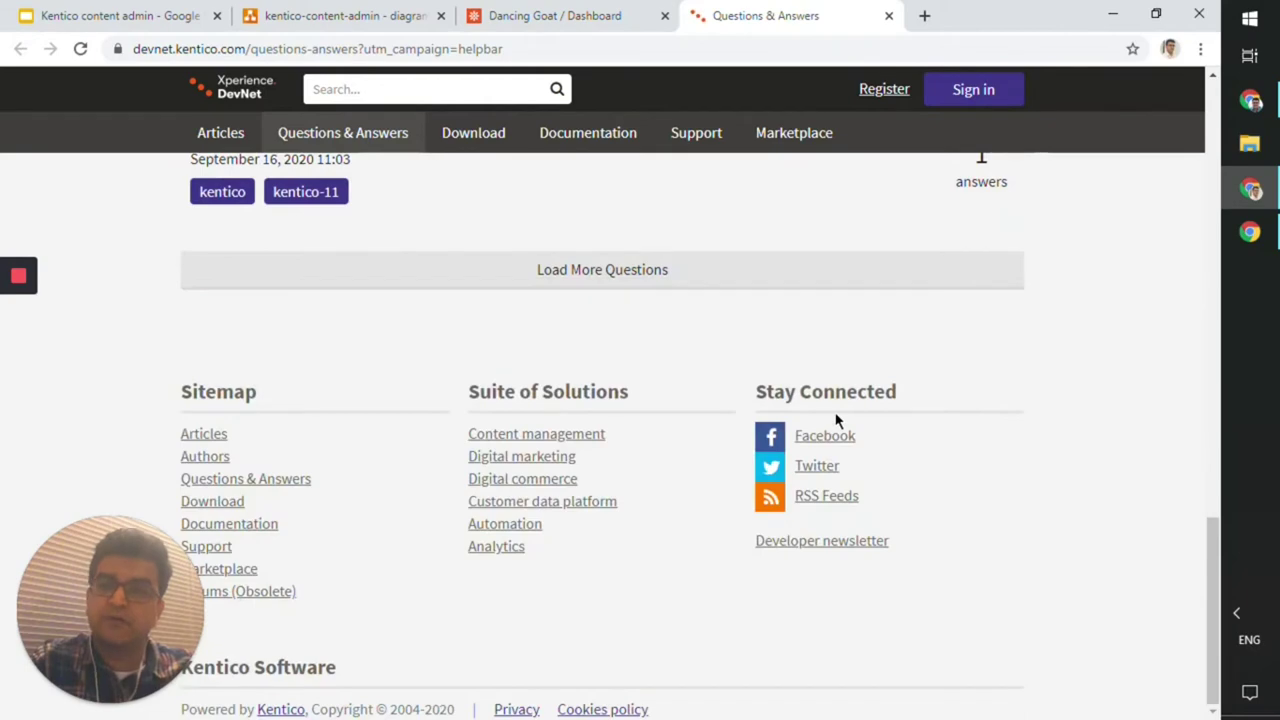
pyautogui.scroll(20, 837, 420)
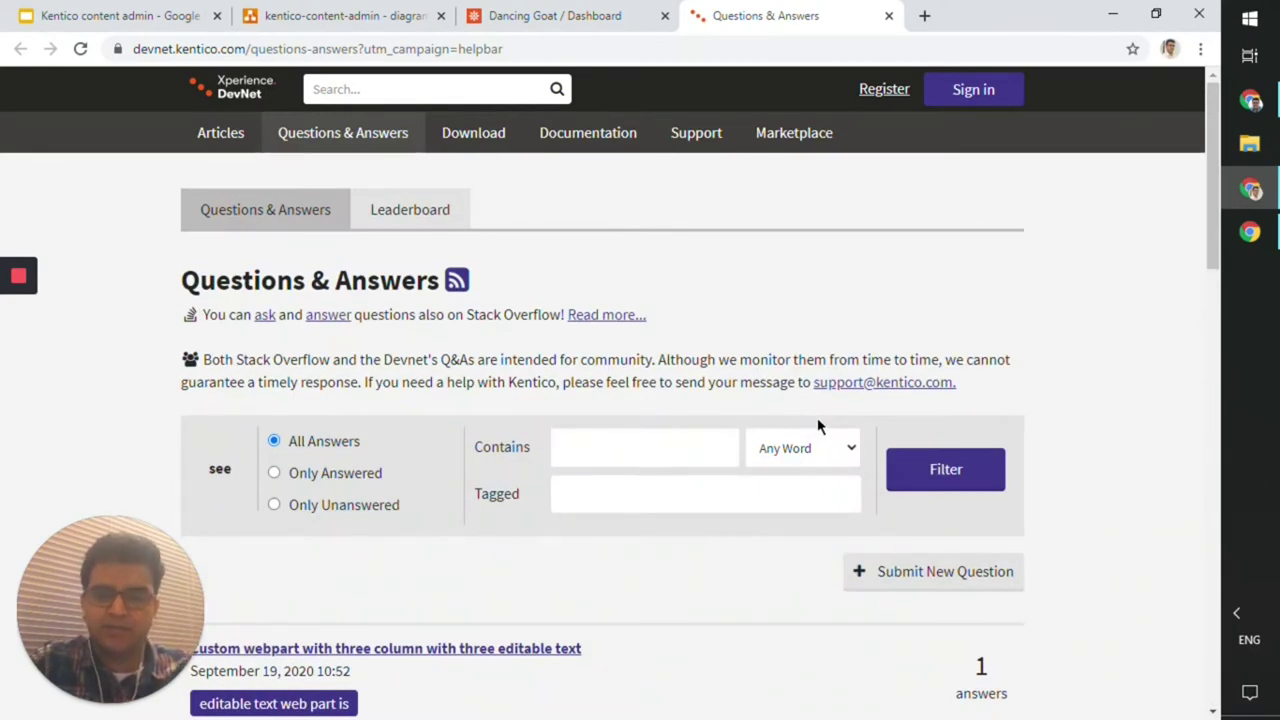
pyautogui.scroll(-3, 817, 420)
pyautogui.scroll(3, 817, 420)
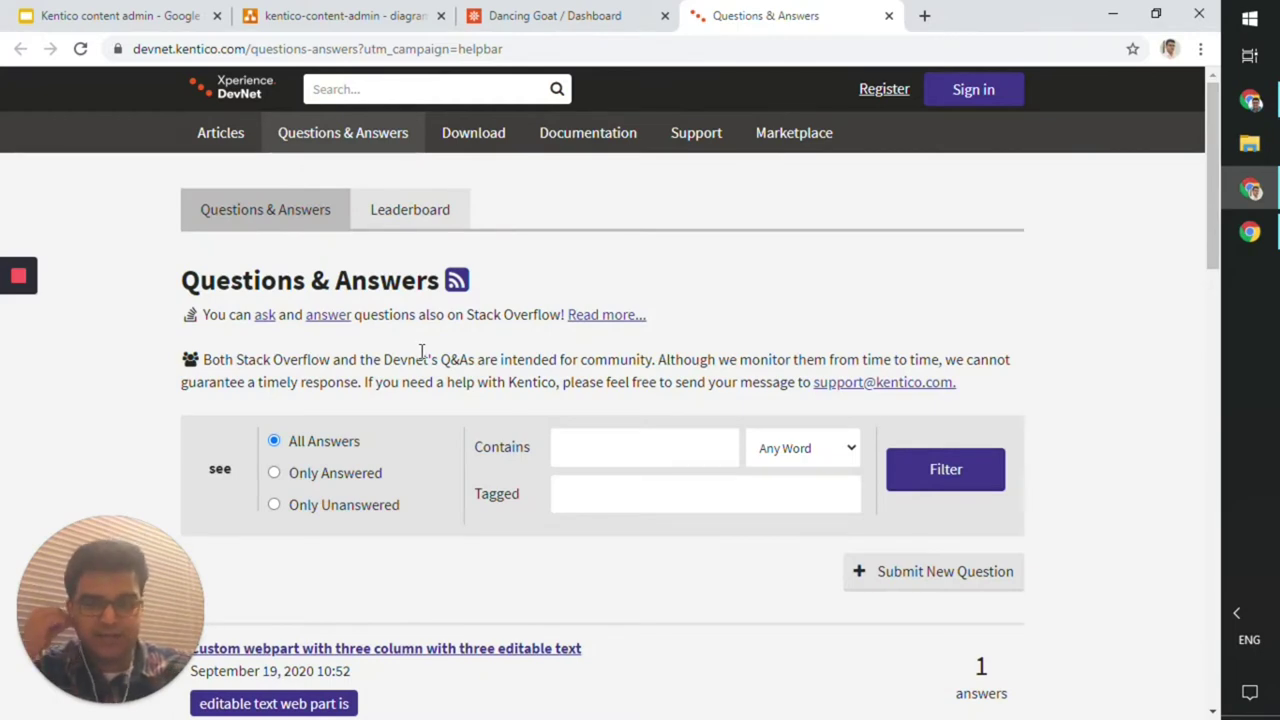
pyautogui.scroll(-3, 406, 313)
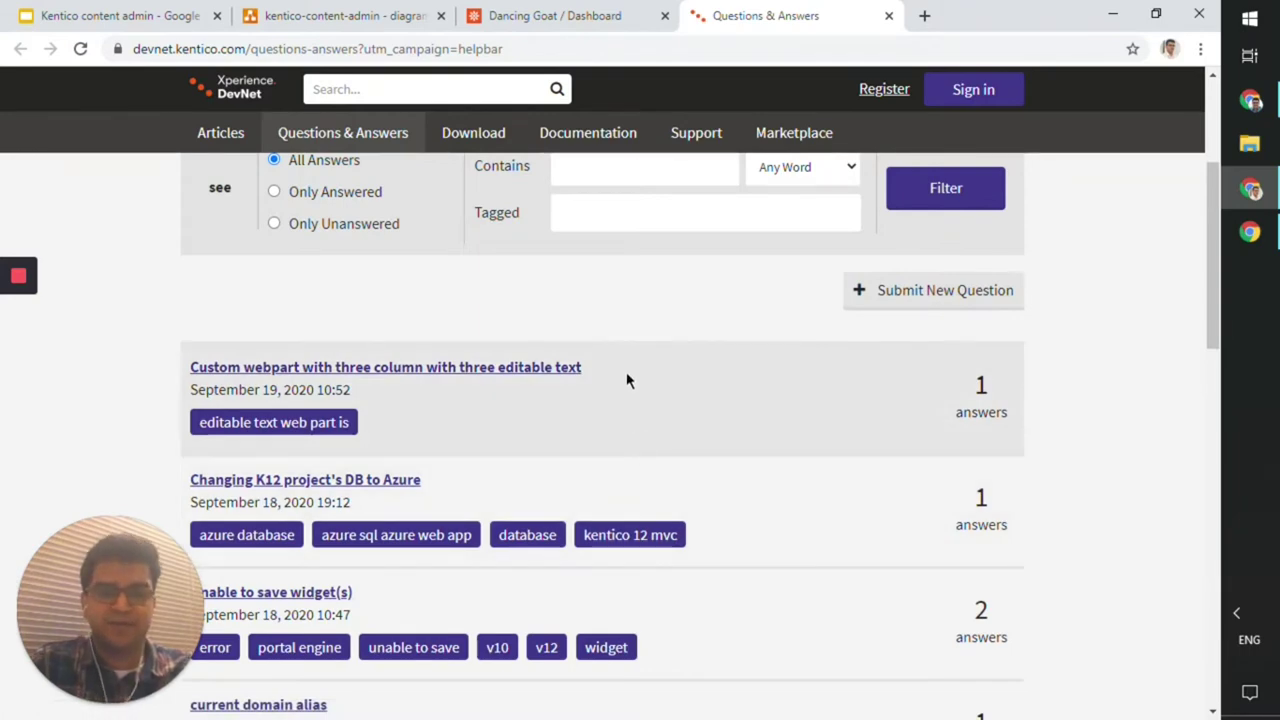
pyautogui.middleClick(855, 28)
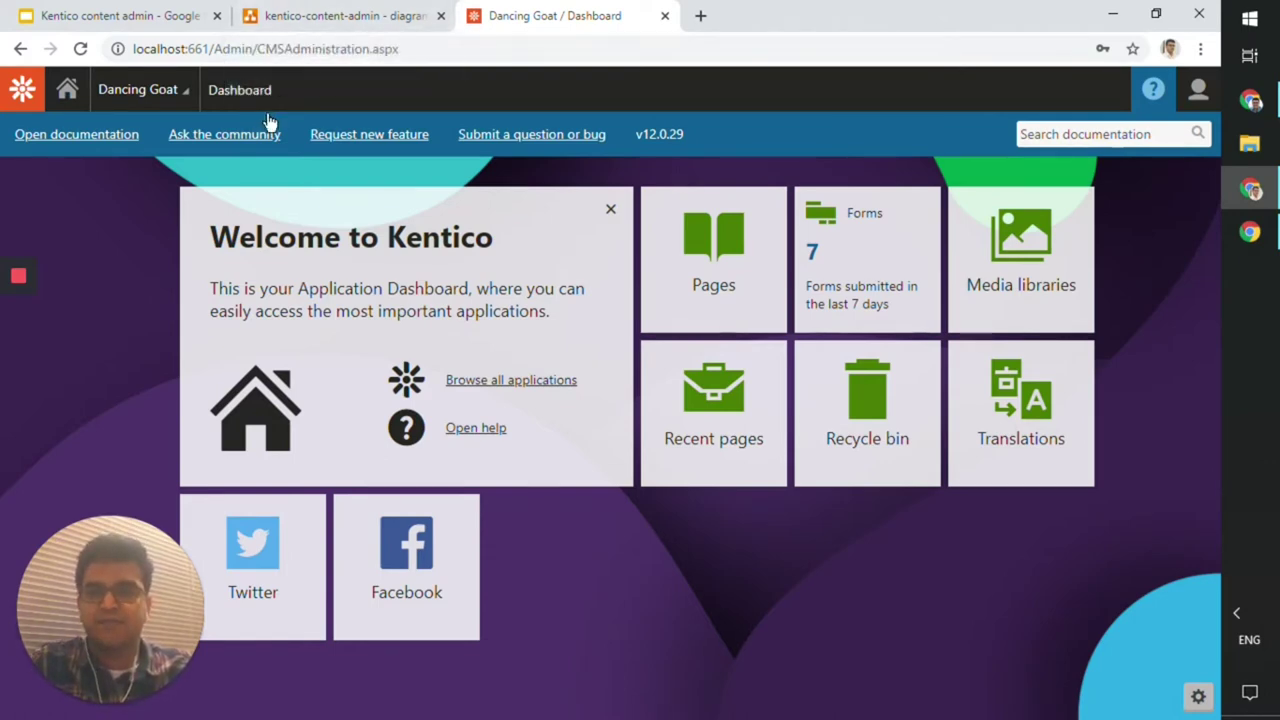
# Step: Open the Pages application and show its help and documentation links
pyautogui.click(698, 292)
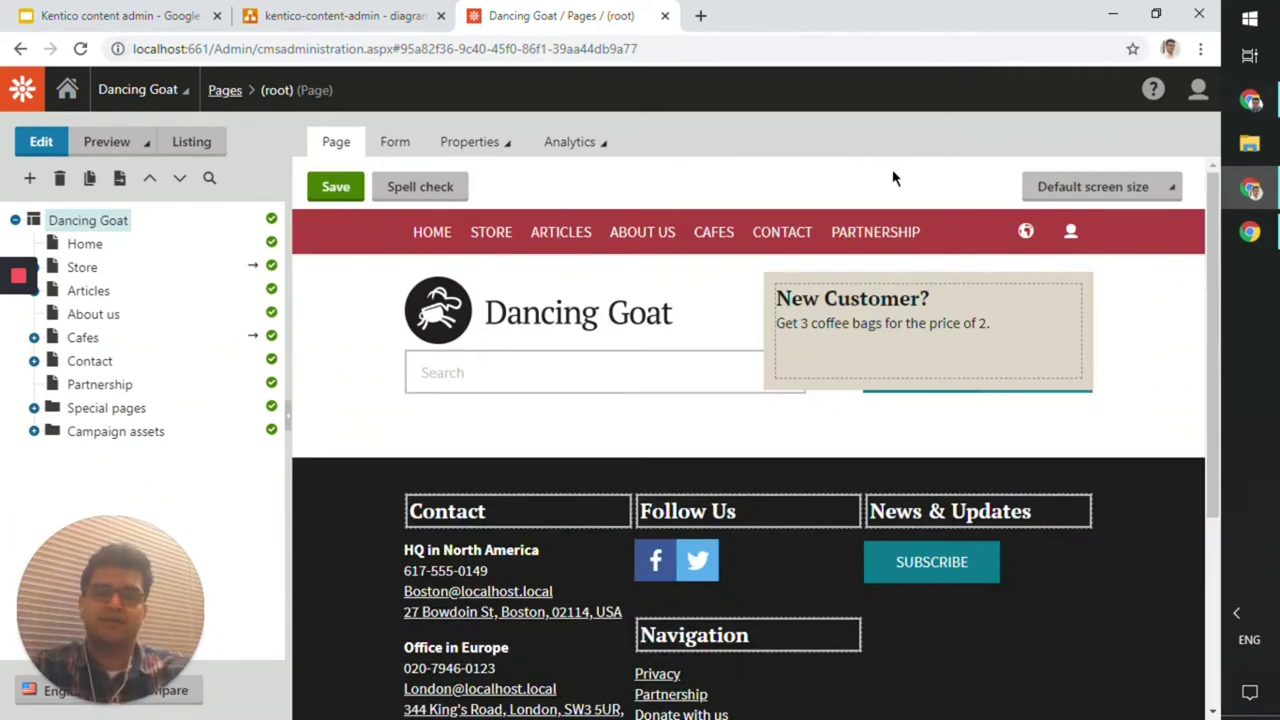
pyautogui.click(1153, 89)
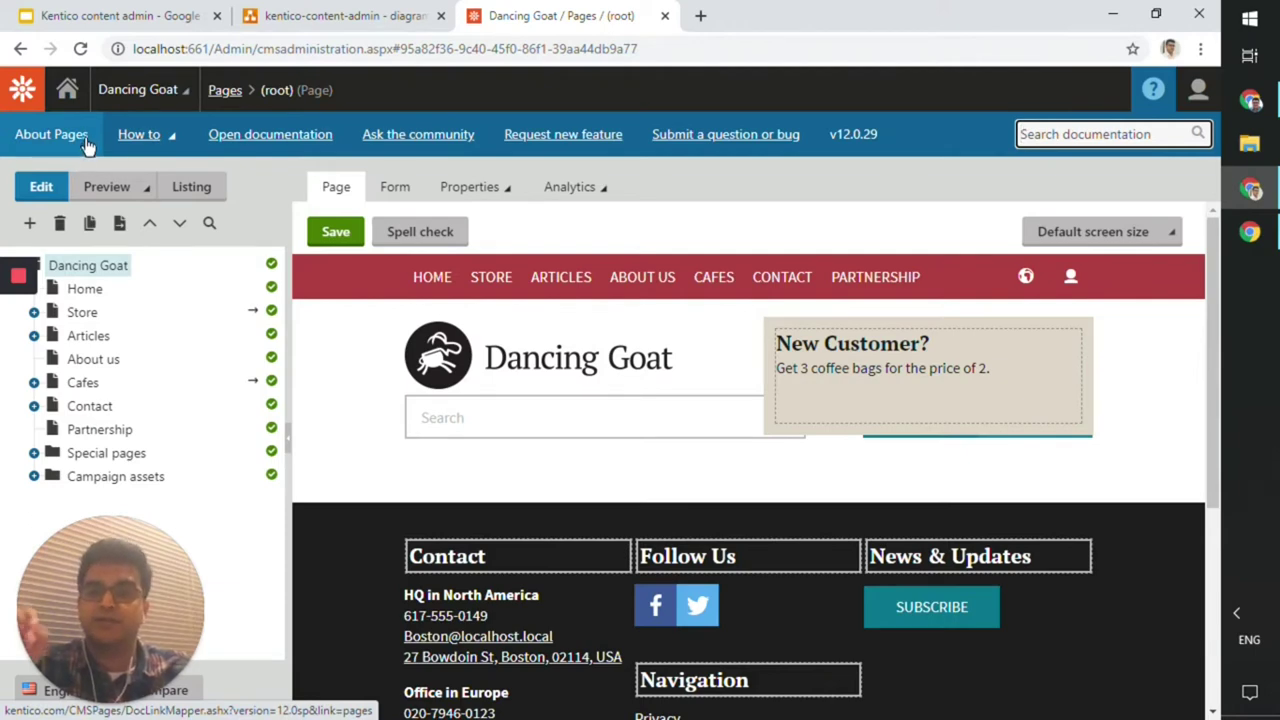
# Step: Read the How to > Create new pages guide, close its tab, and return to the Dashboard
pyautogui.click(157, 140)
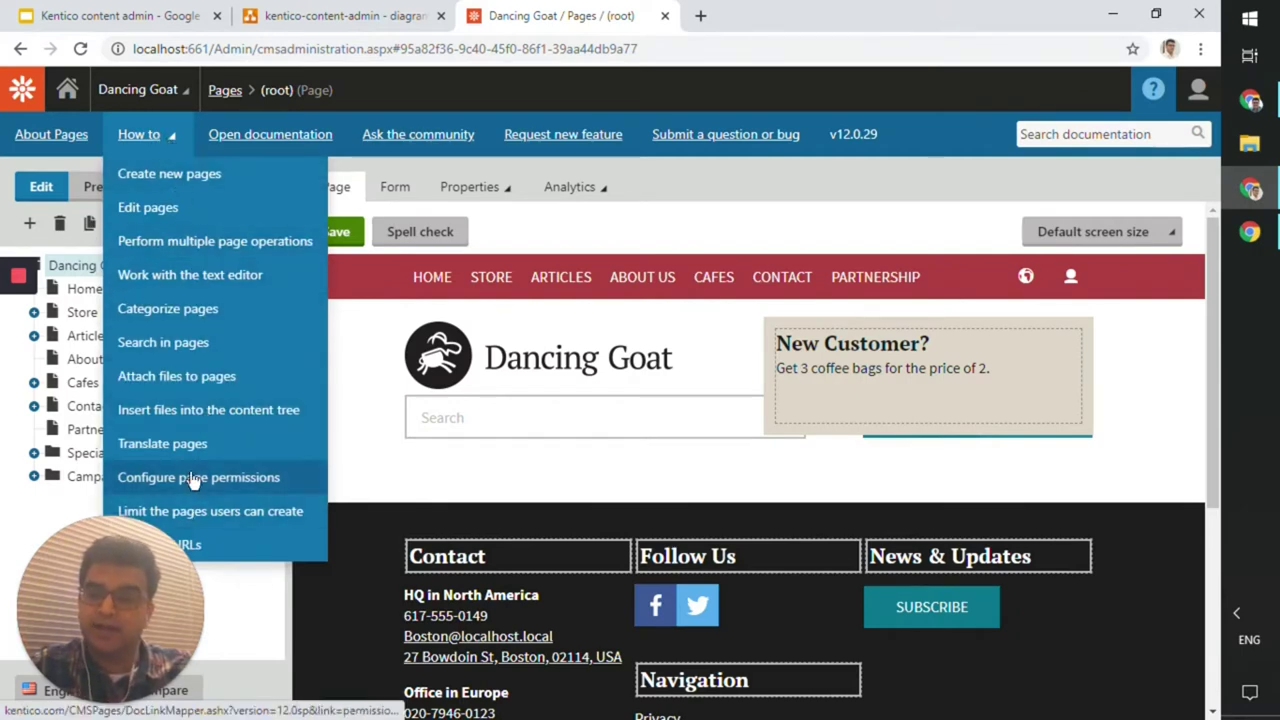
pyautogui.click(193, 178)
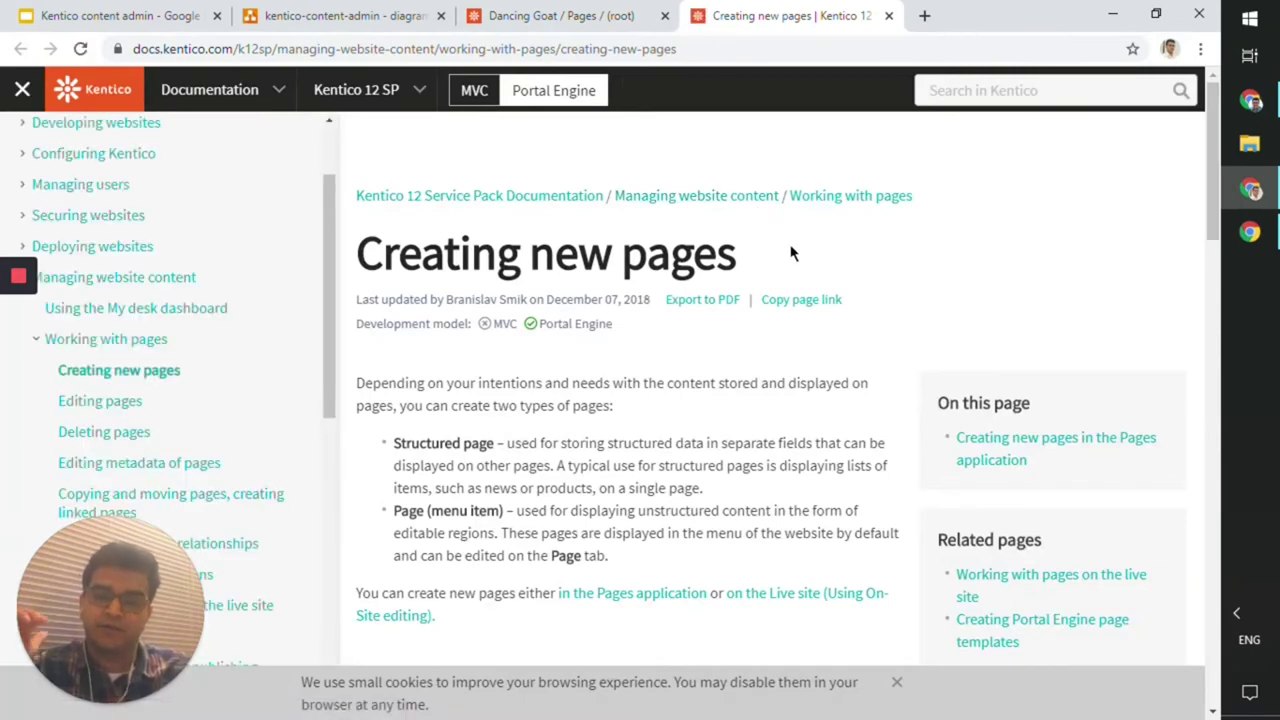
pyautogui.scroll(-9, 785, 382)
pyautogui.scroll(6, 789, 386)
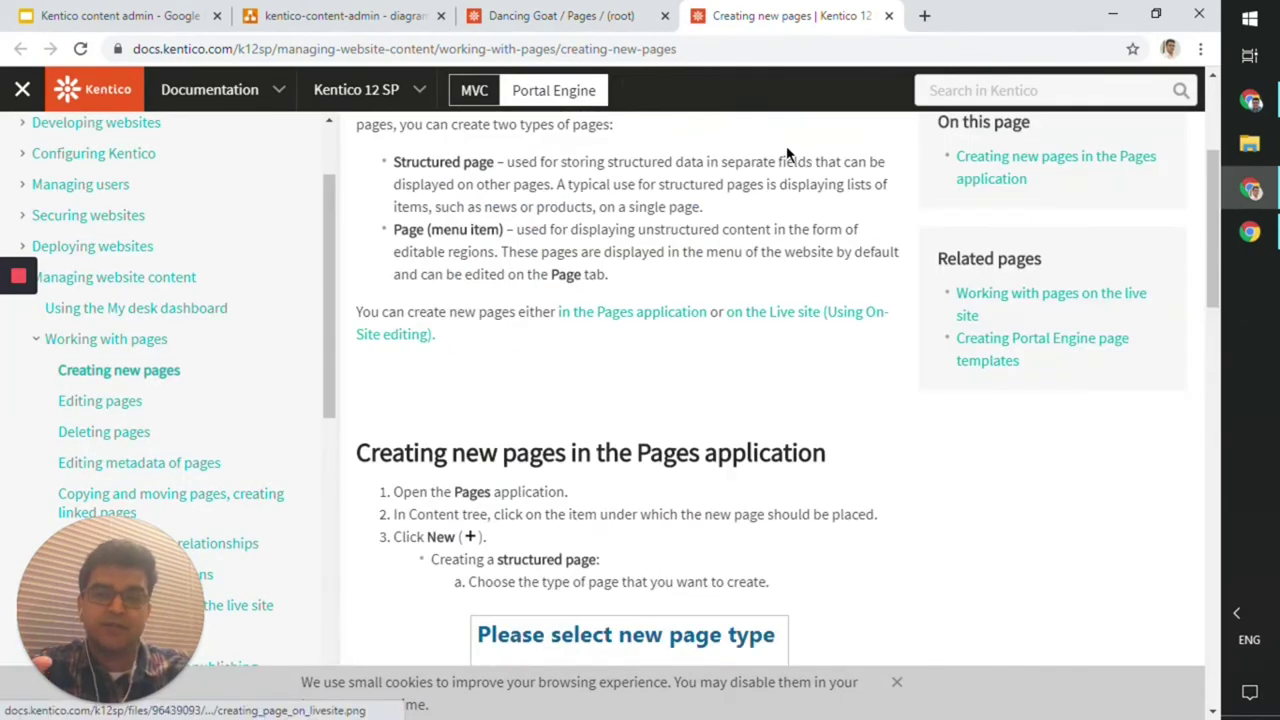
pyautogui.middleClick(783, 22)
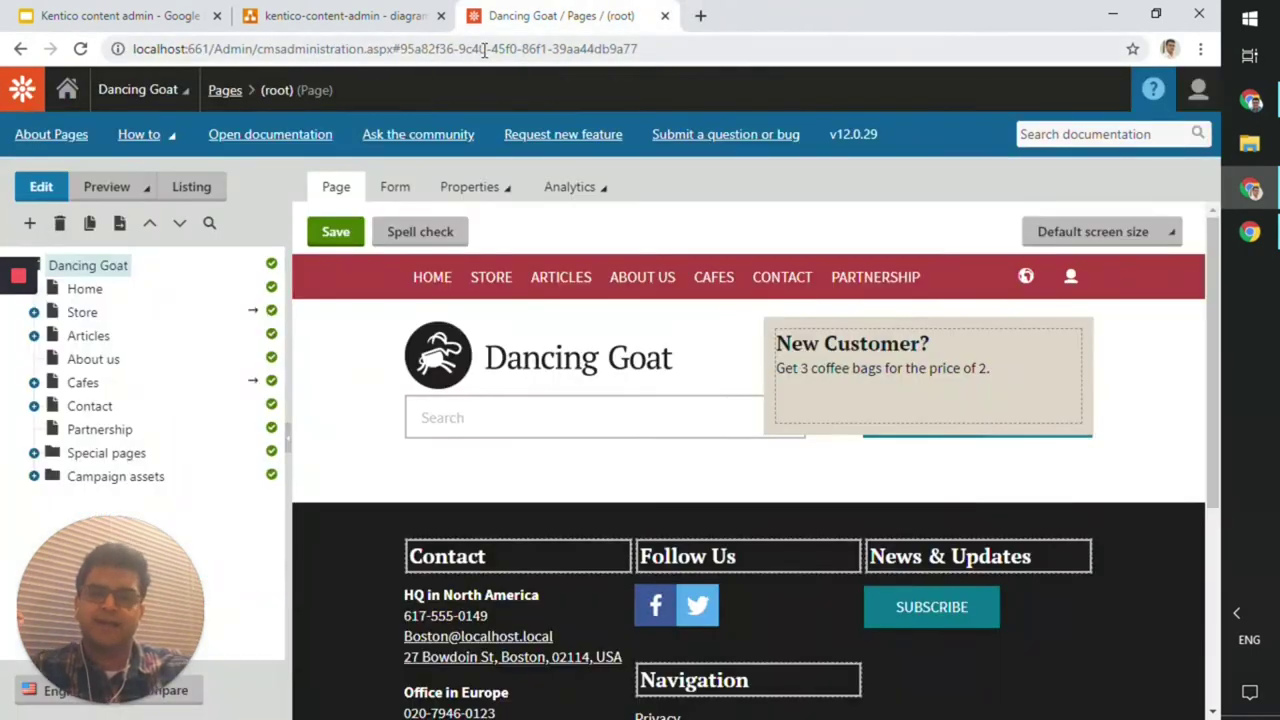
pyautogui.click(68, 92)
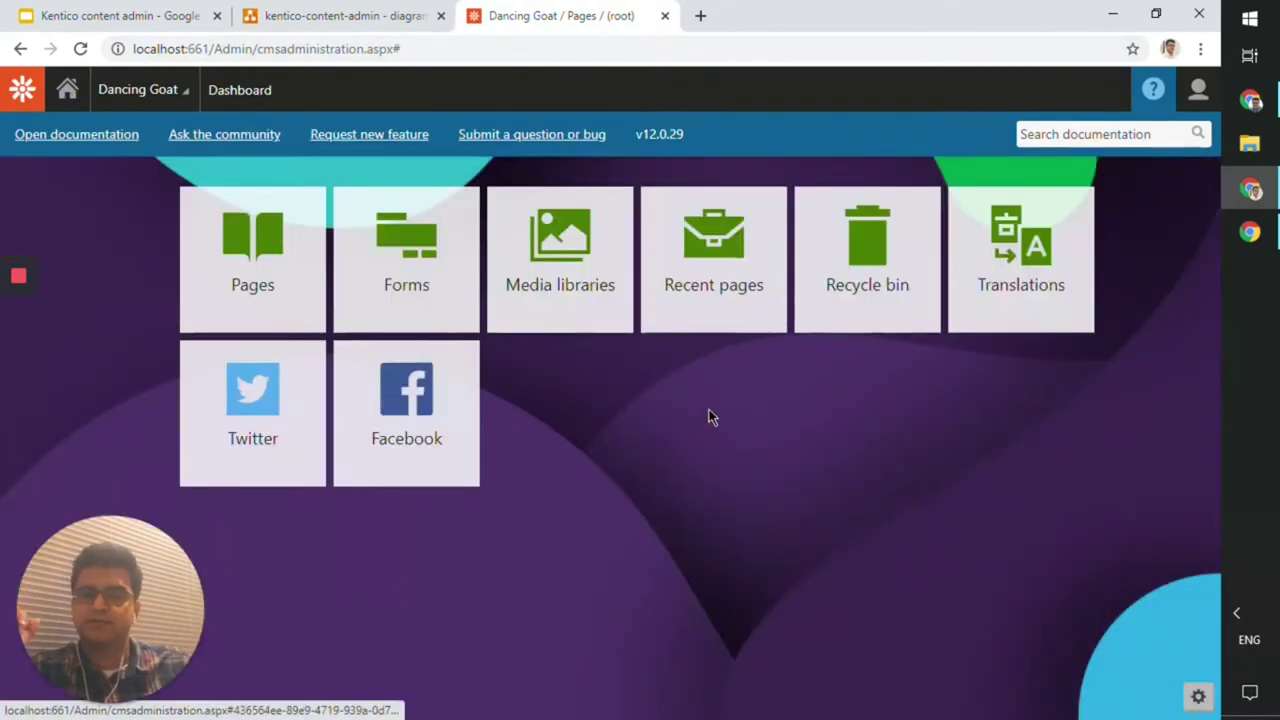
# Step: Hide the help bar, select the 'Where to find help?' diagram box, then return to Kentico
pyautogui.click(1153, 89)
pyautogui.click(395, 14)
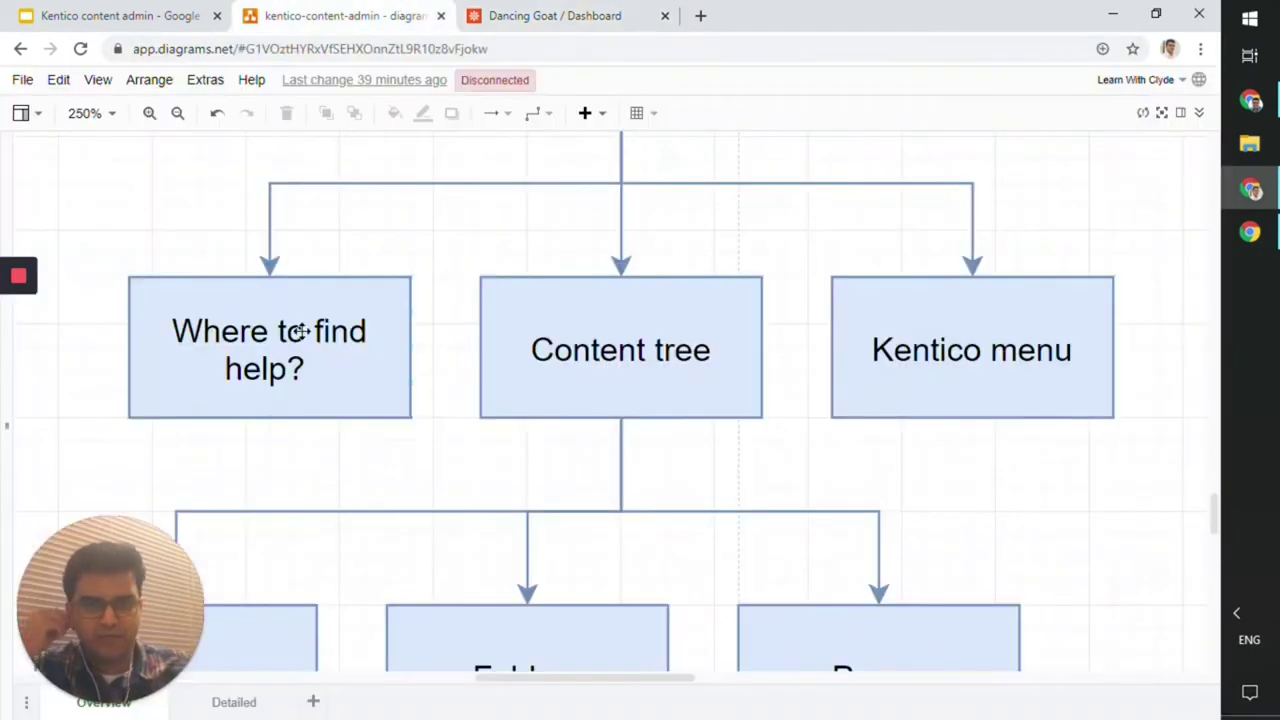
pyautogui.click(335, 373)
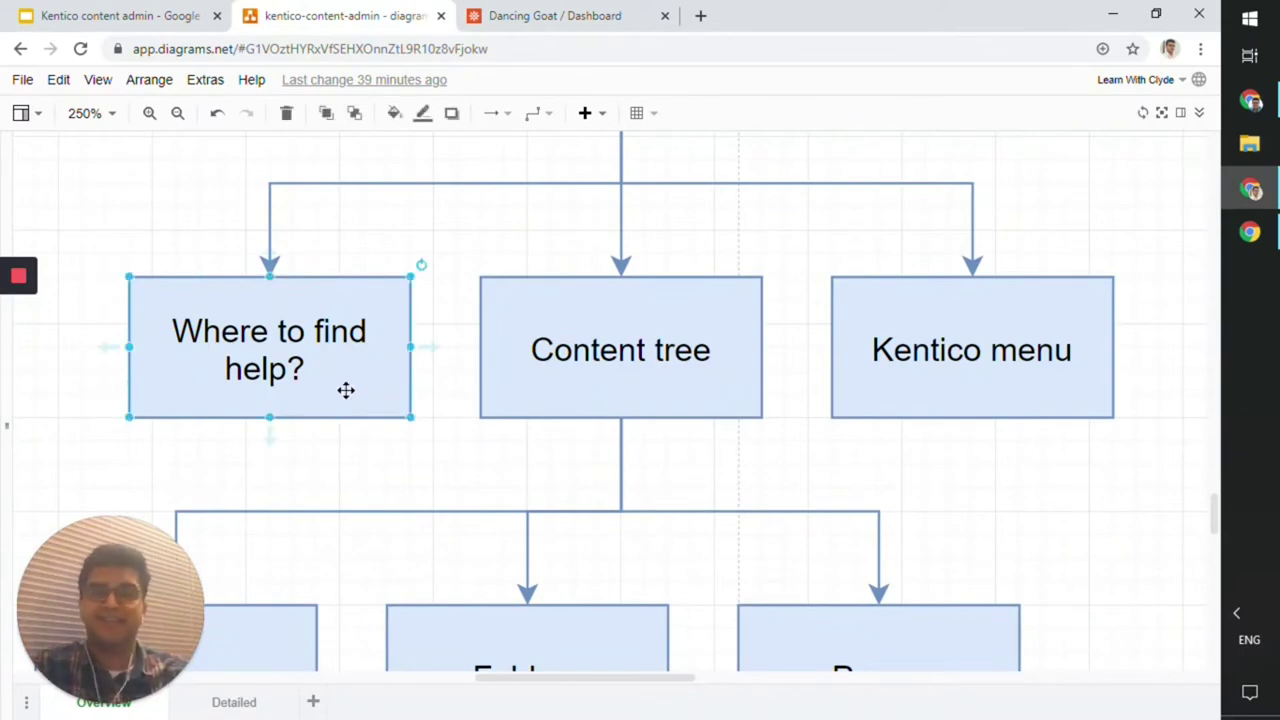
pyautogui.moveTo(1046, 463); pyautogui.dragTo(1006, 470)
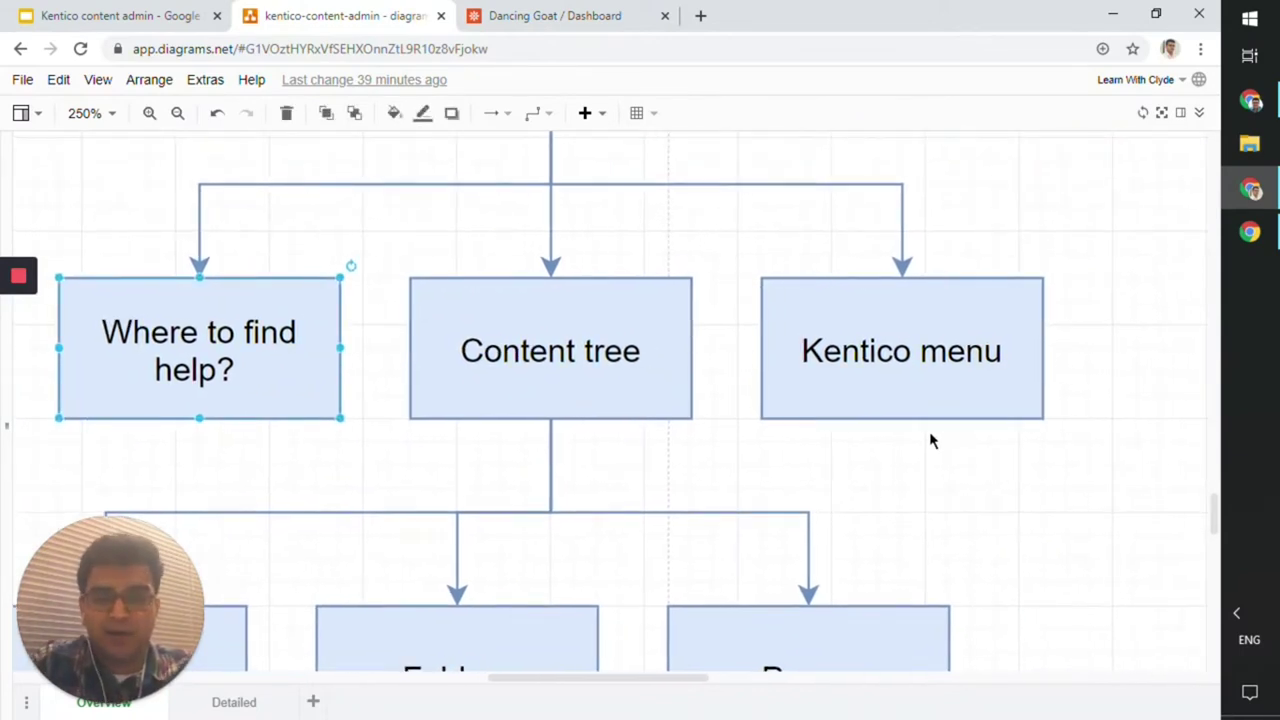
pyautogui.click(571, 12)
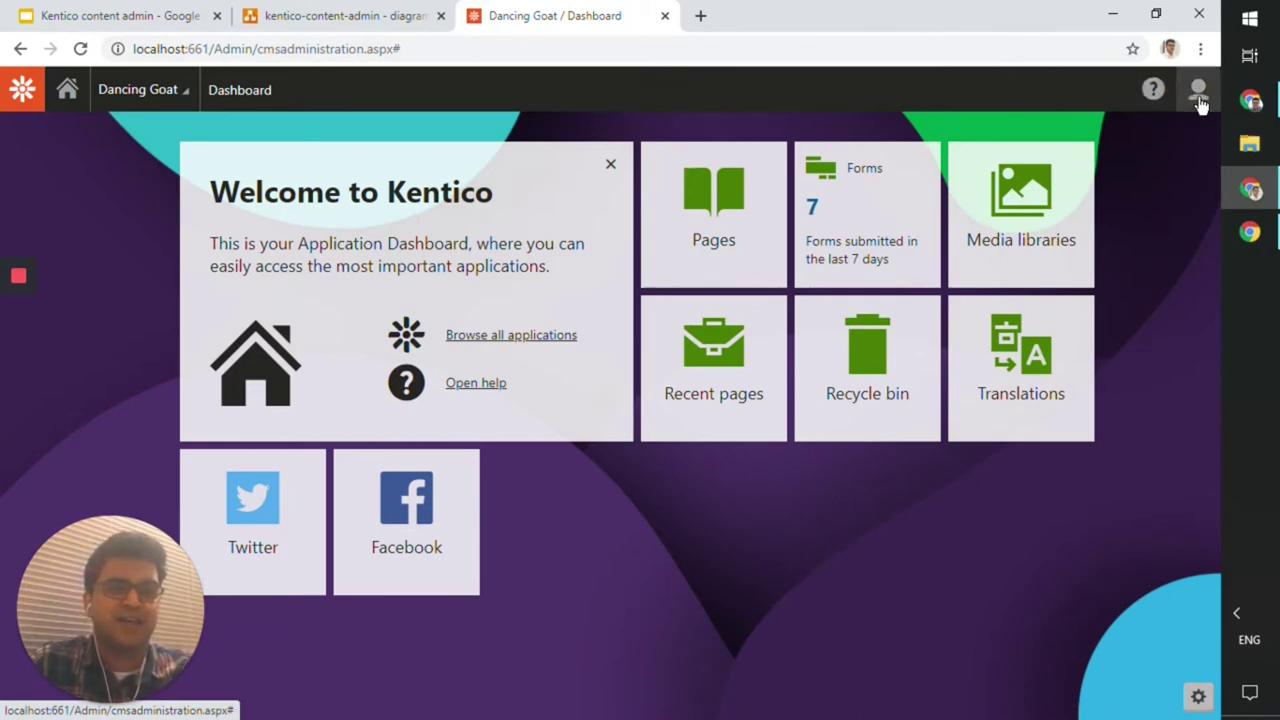
pyautogui.click(1200, 103)
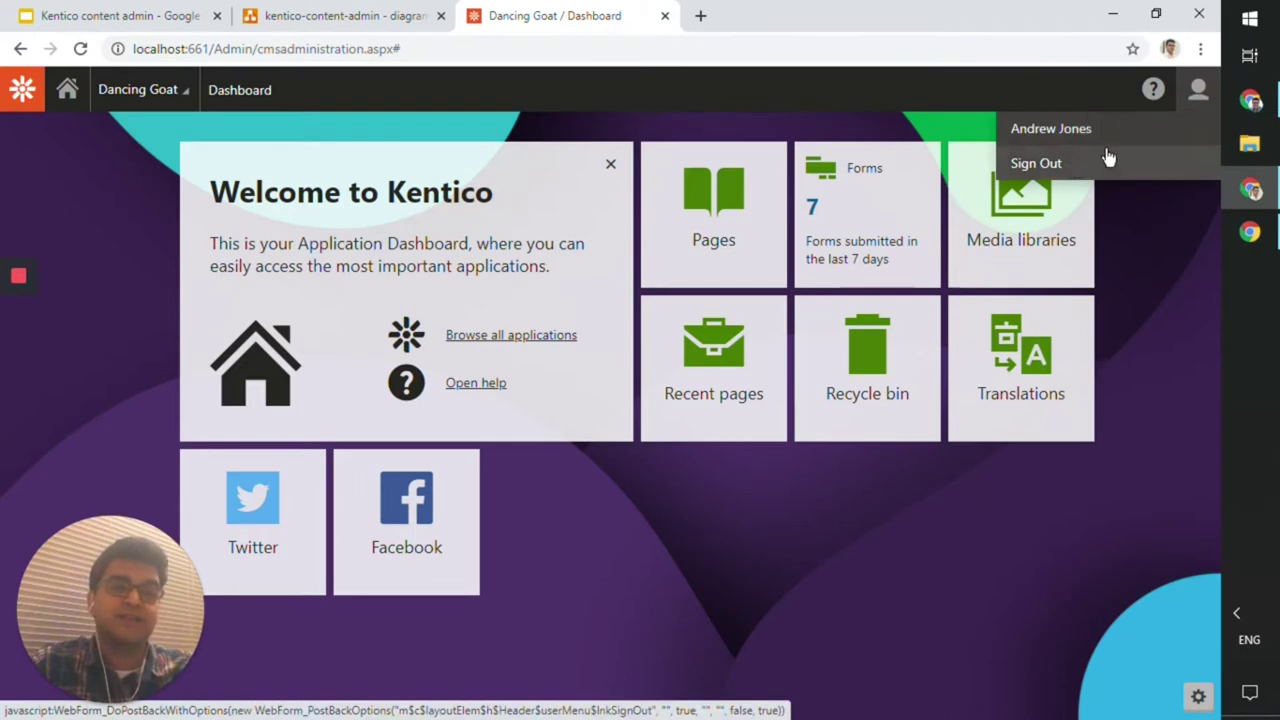
pyautogui.click(1197, 95)
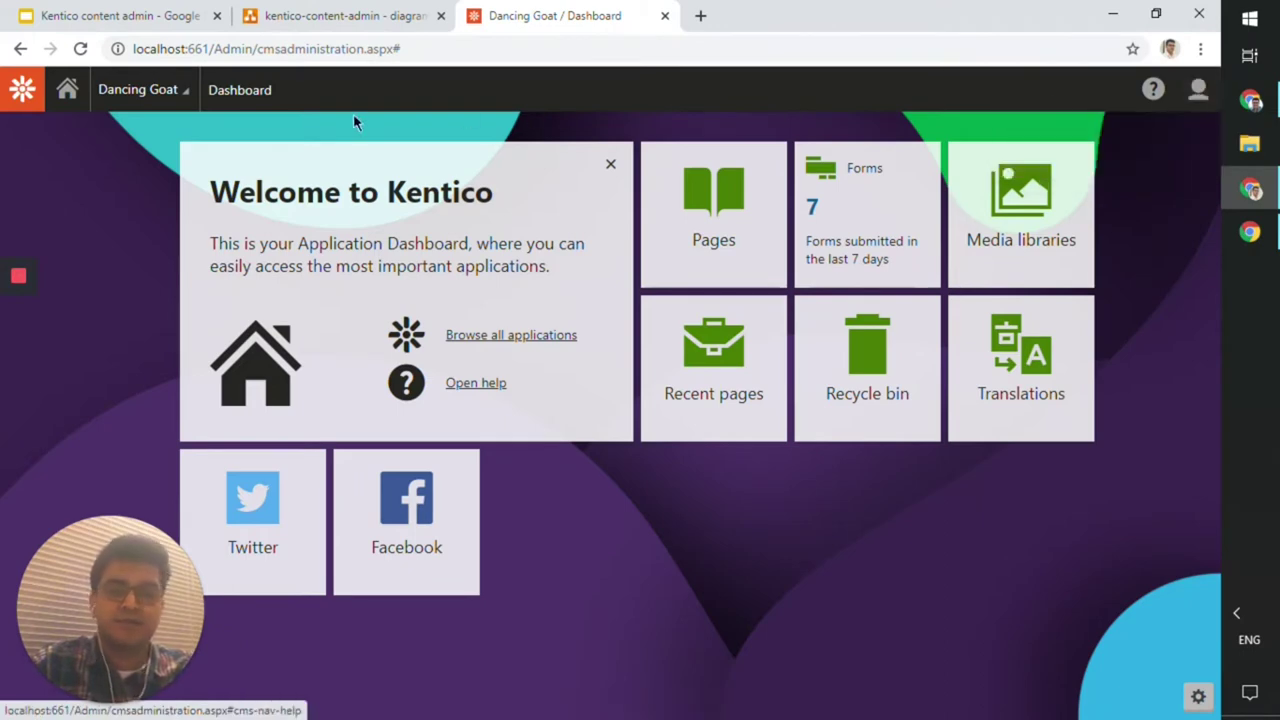
pyautogui.doubleClick(262, 95)
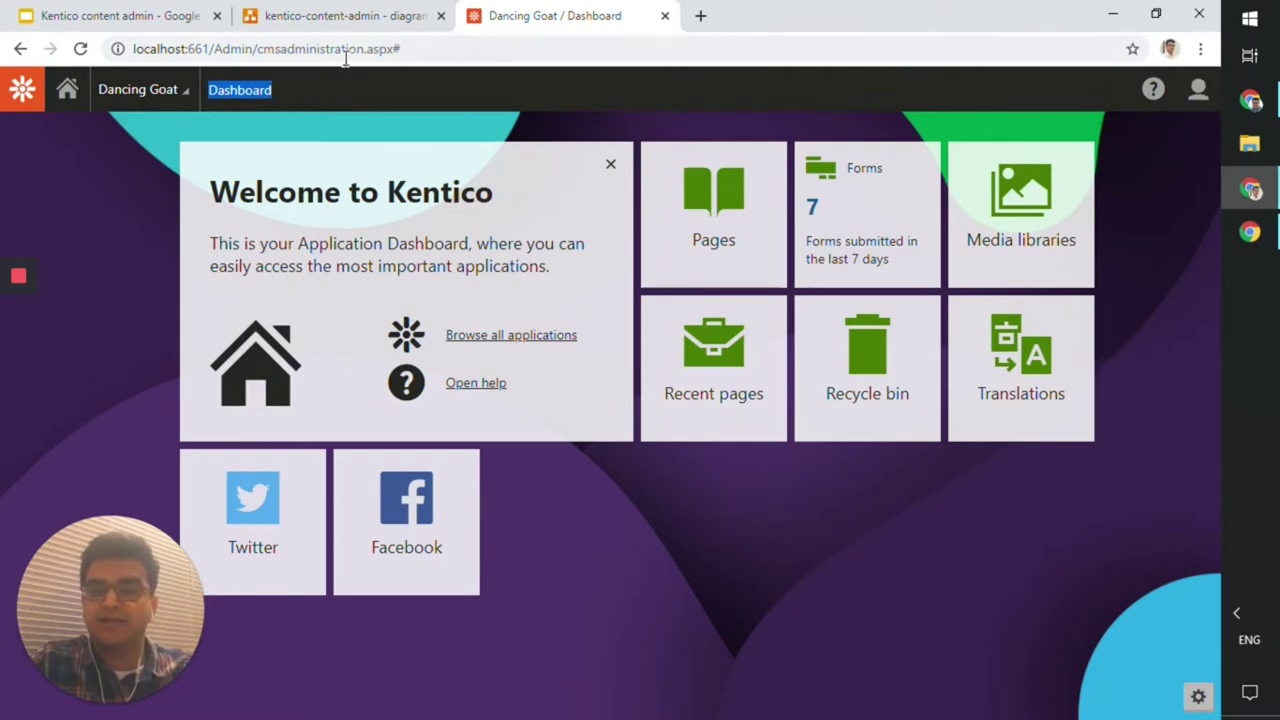
pyautogui.click(172, 100)
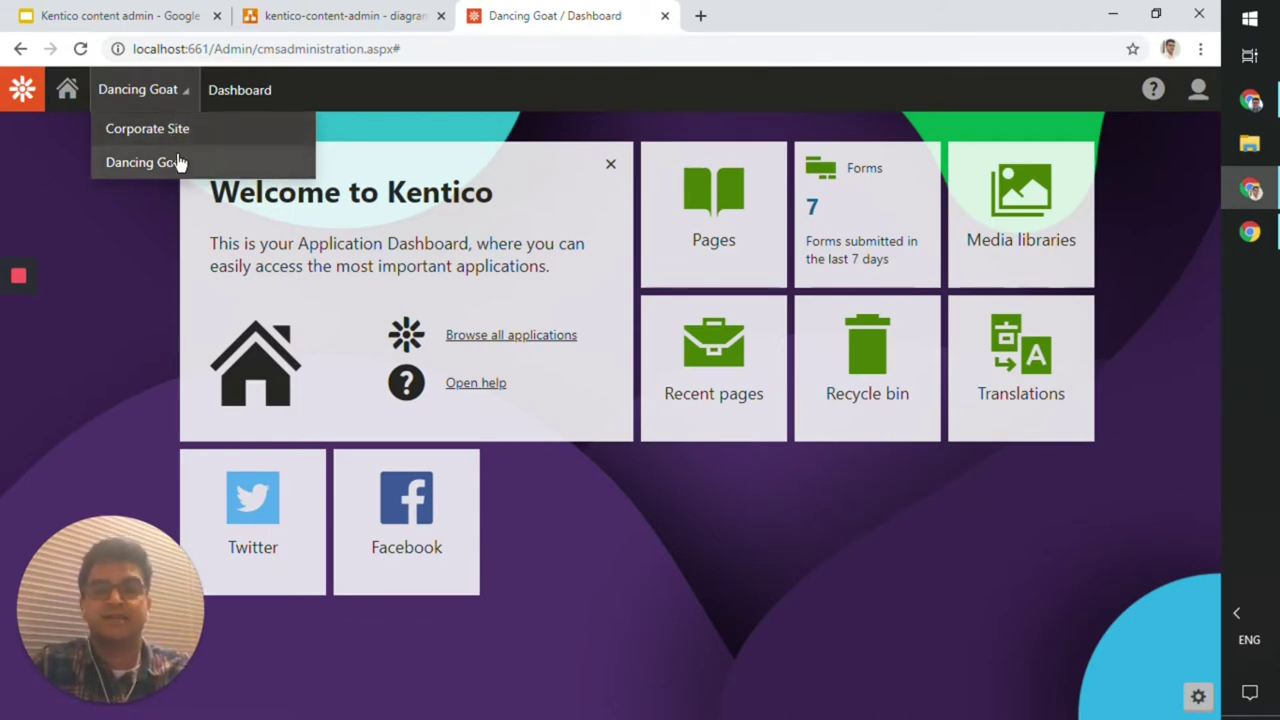
pyautogui.click(185, 92)
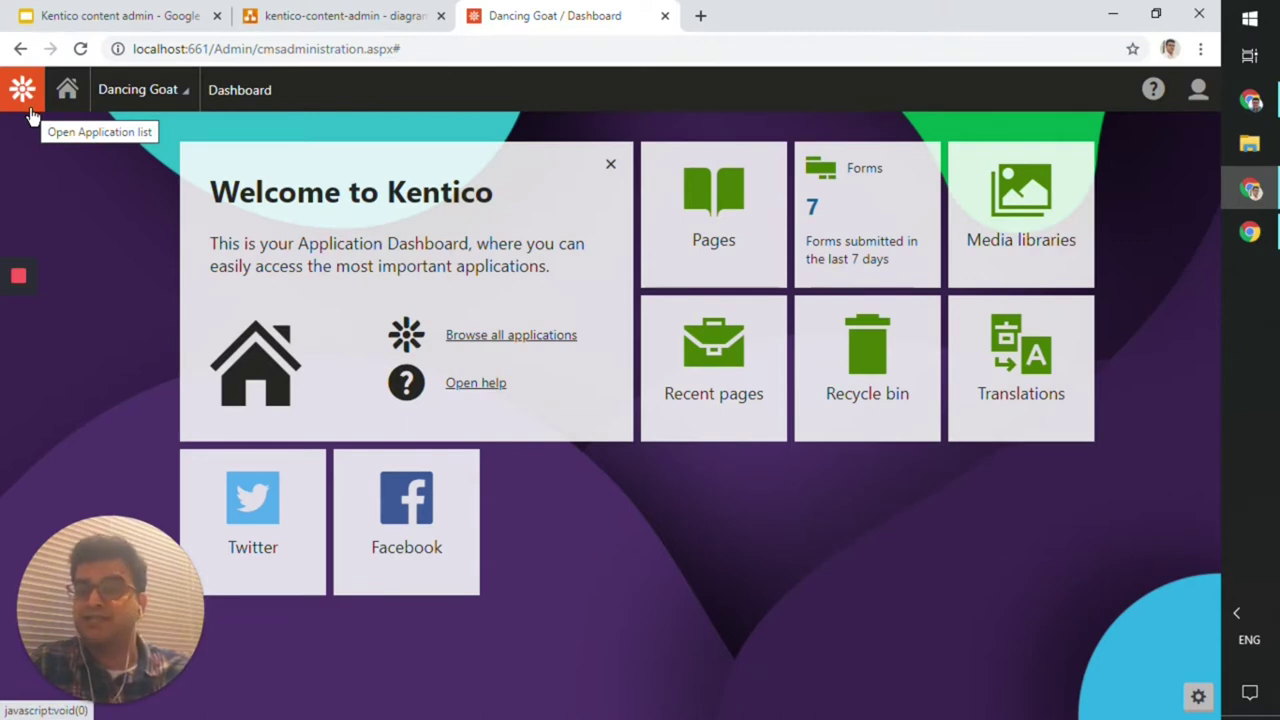
# Step: Open the Applications list and expand, then collapse, the Content management category
pyautogui.click(22, 90)
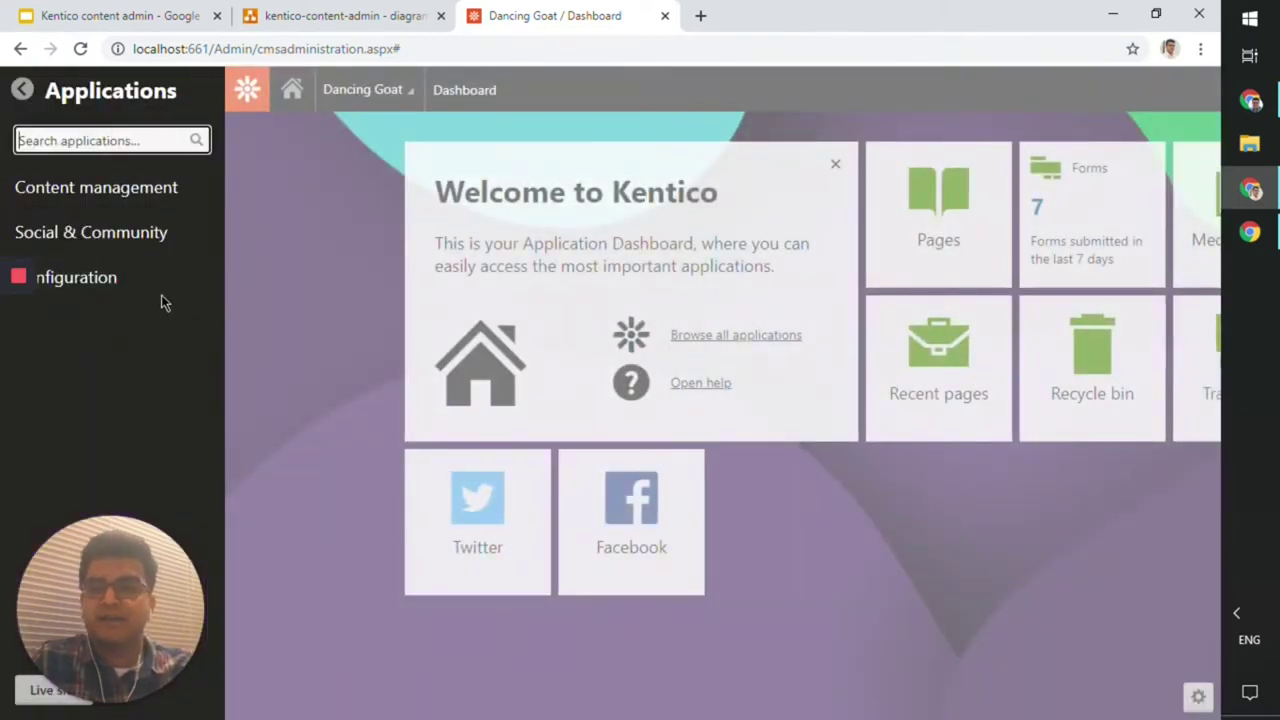
pyautogui.click(174, 190)
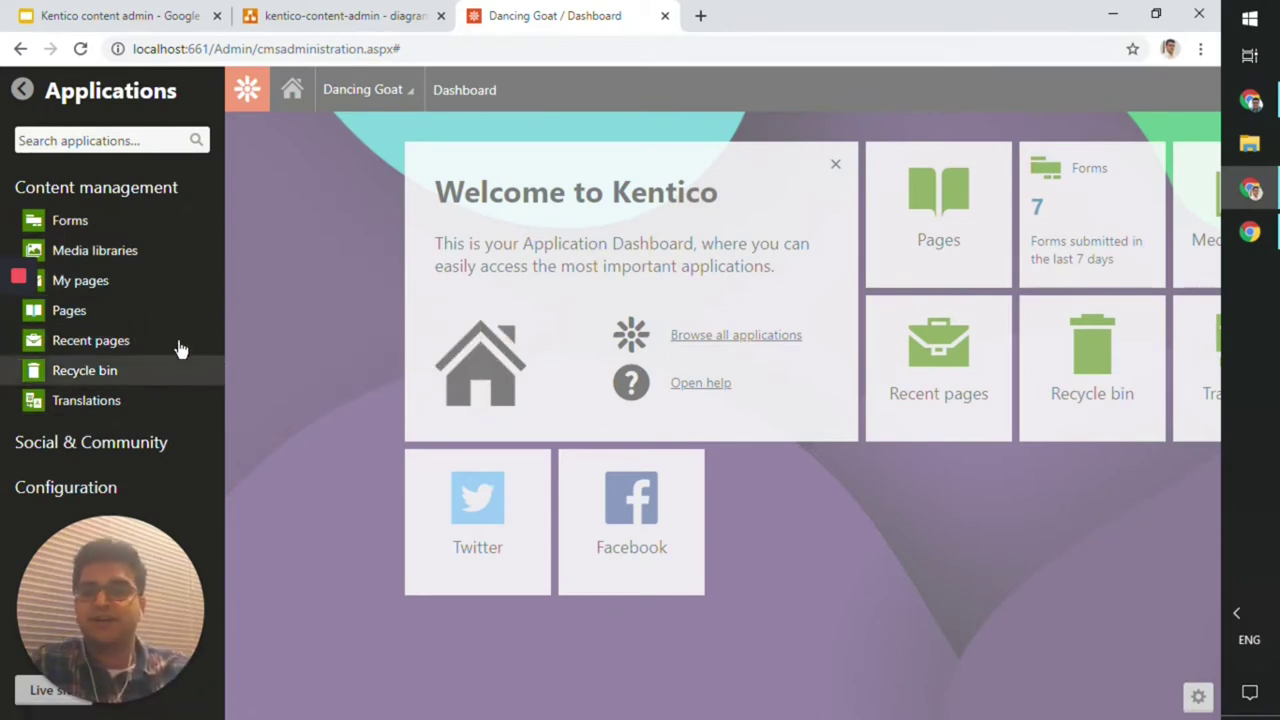
pyautogui.click(116, 140)
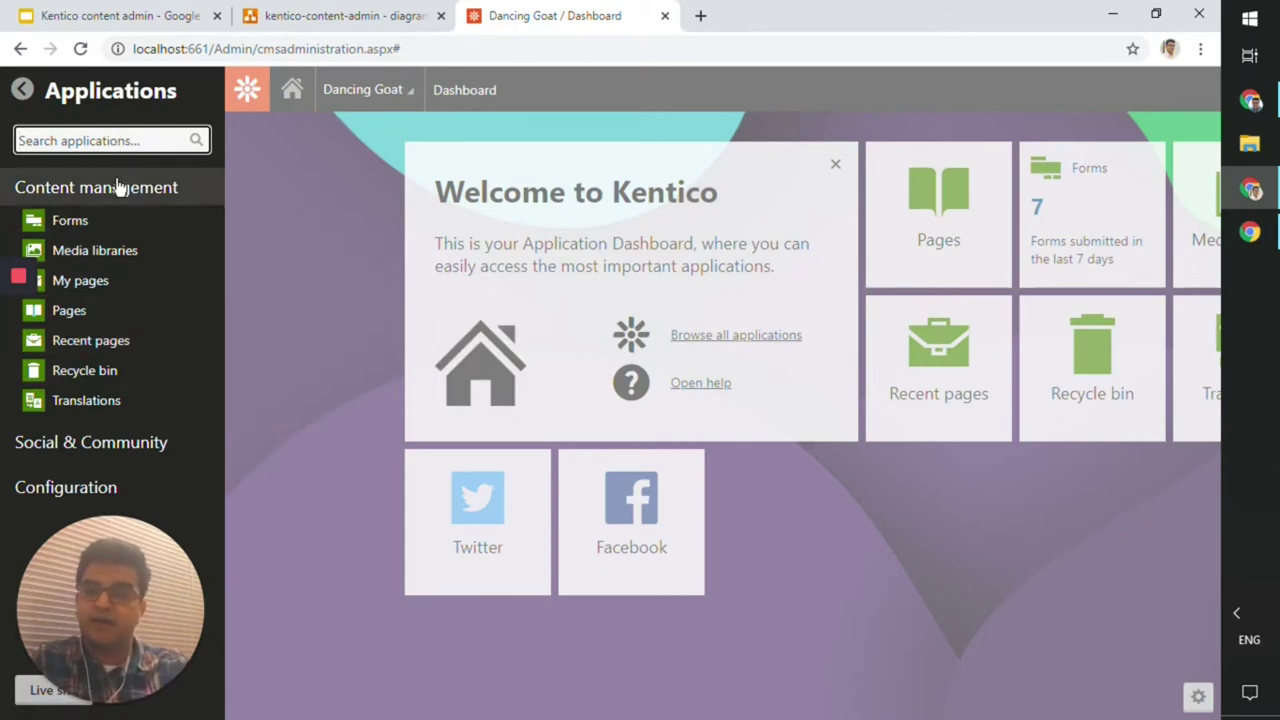
pyautogui.click(117, 188)
# Step: Filter the applications list by 'media', then clear the search filter
pyautogui.click(123, 145)
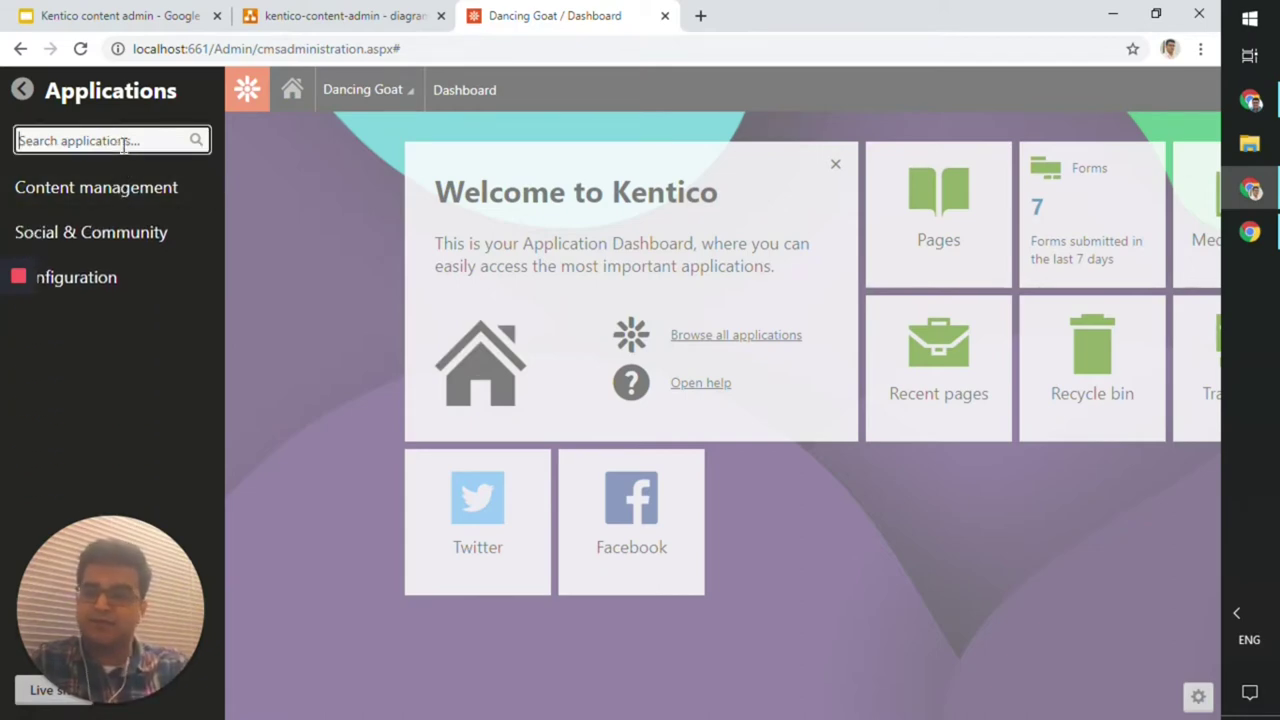
pyautogui.write('media')
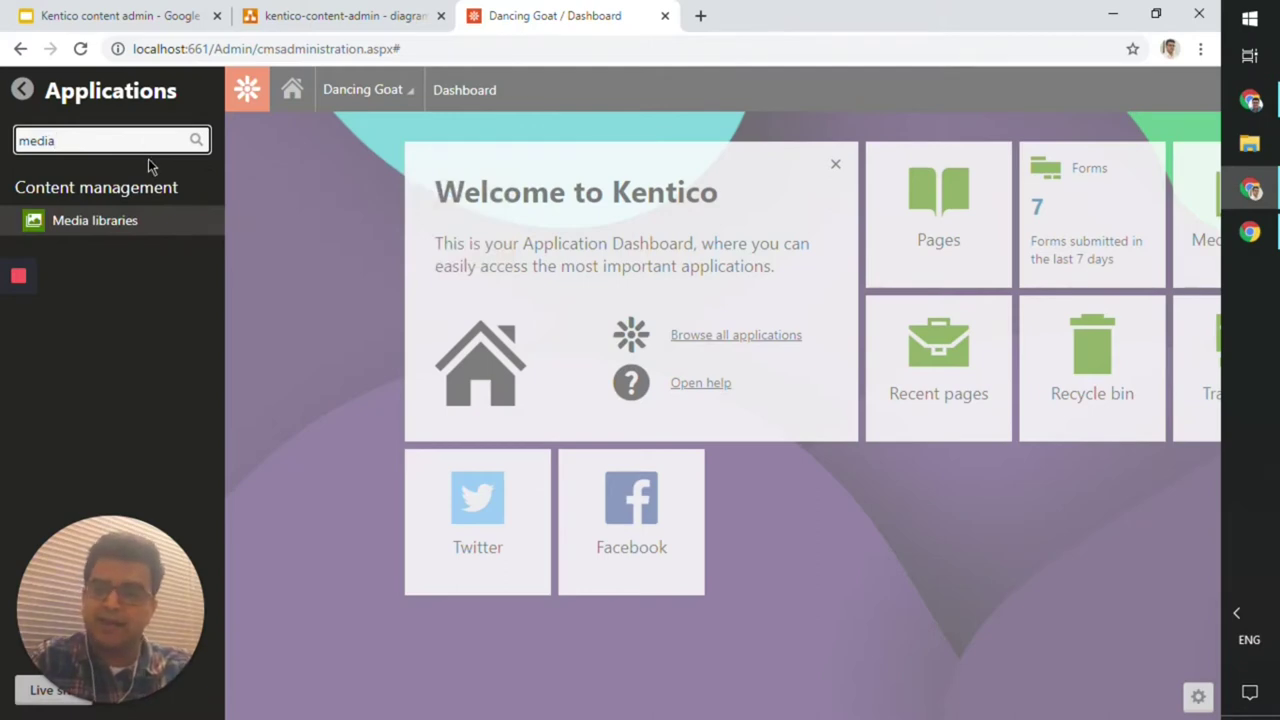
pyautogui.hotkey('ctrl', 'a')
pyautogui.press('BackSpace')
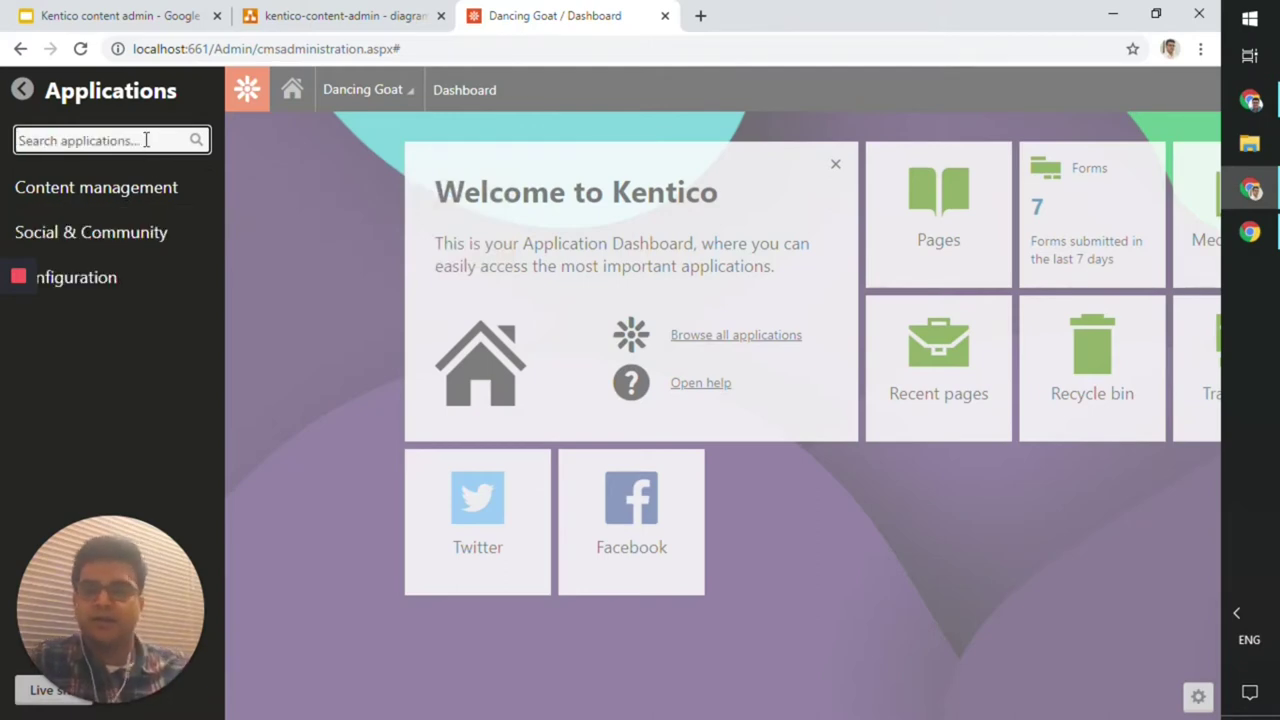
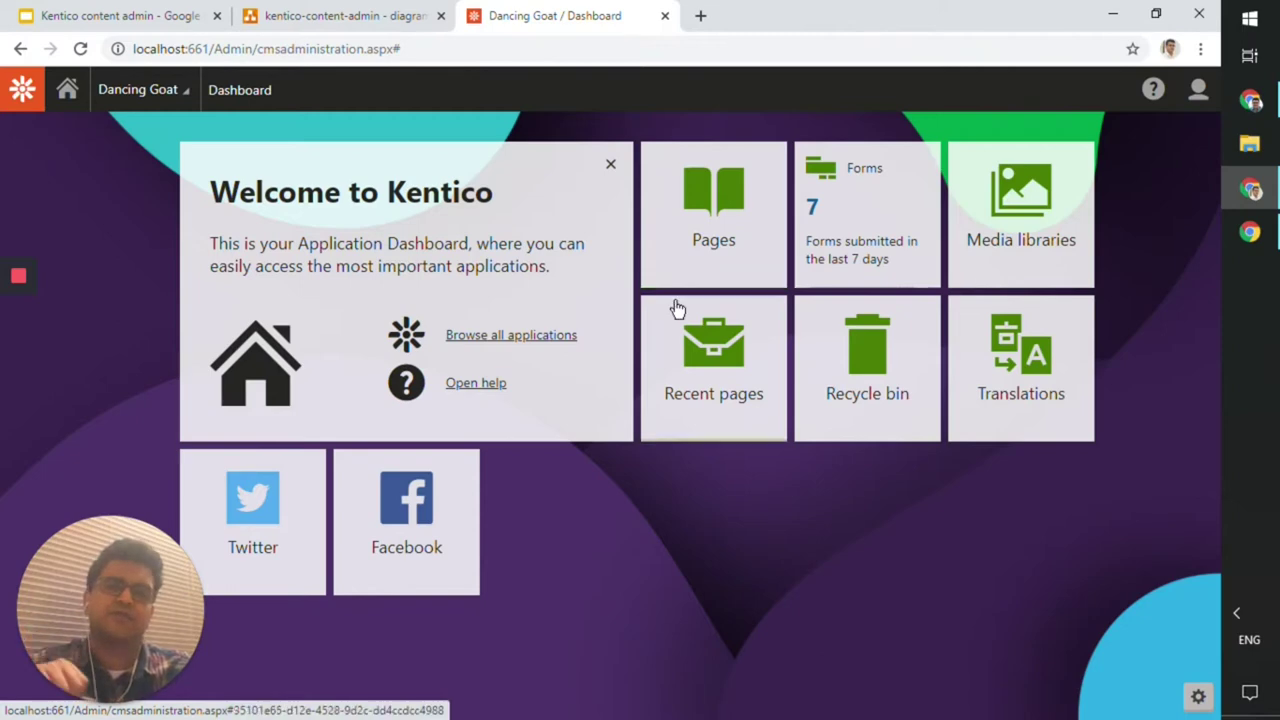
# Step: From the Dancing Goat dashboard, bring up the full list of Kentico applications
pyautogui.click(25, 104)
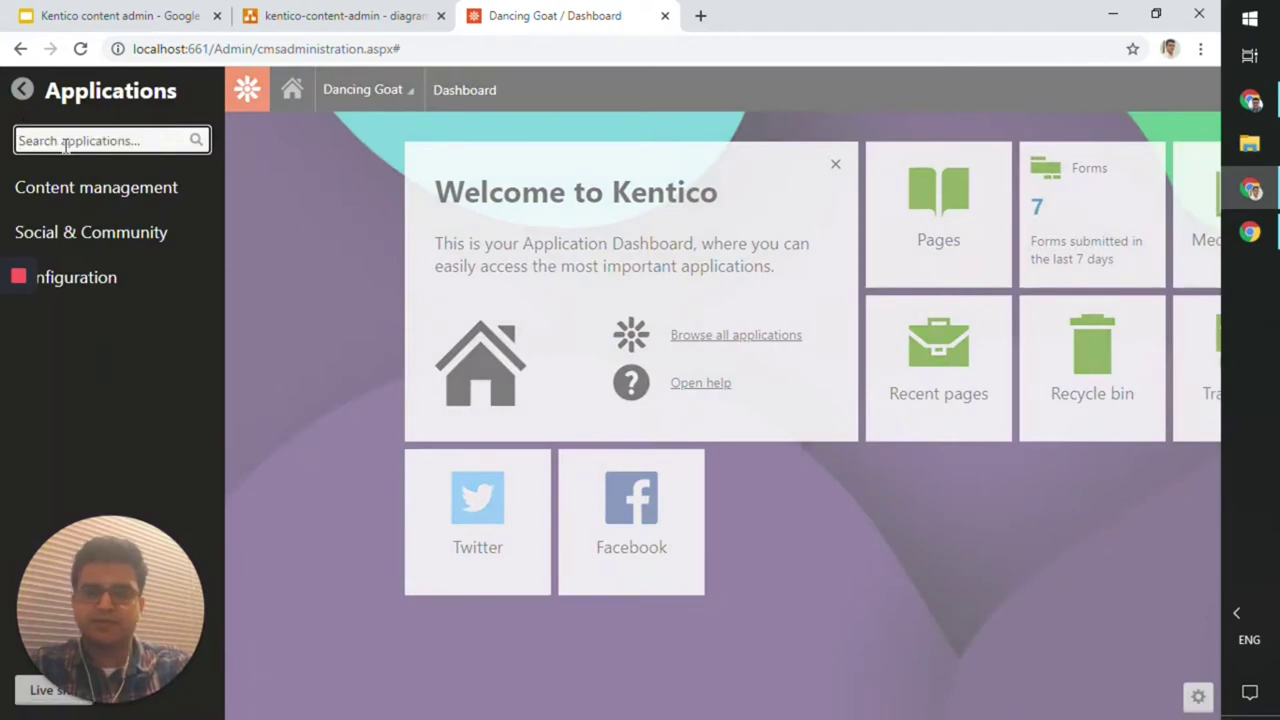
# Step: Filter the applications by 'page' and launch Pages
pyautogui.write('page')
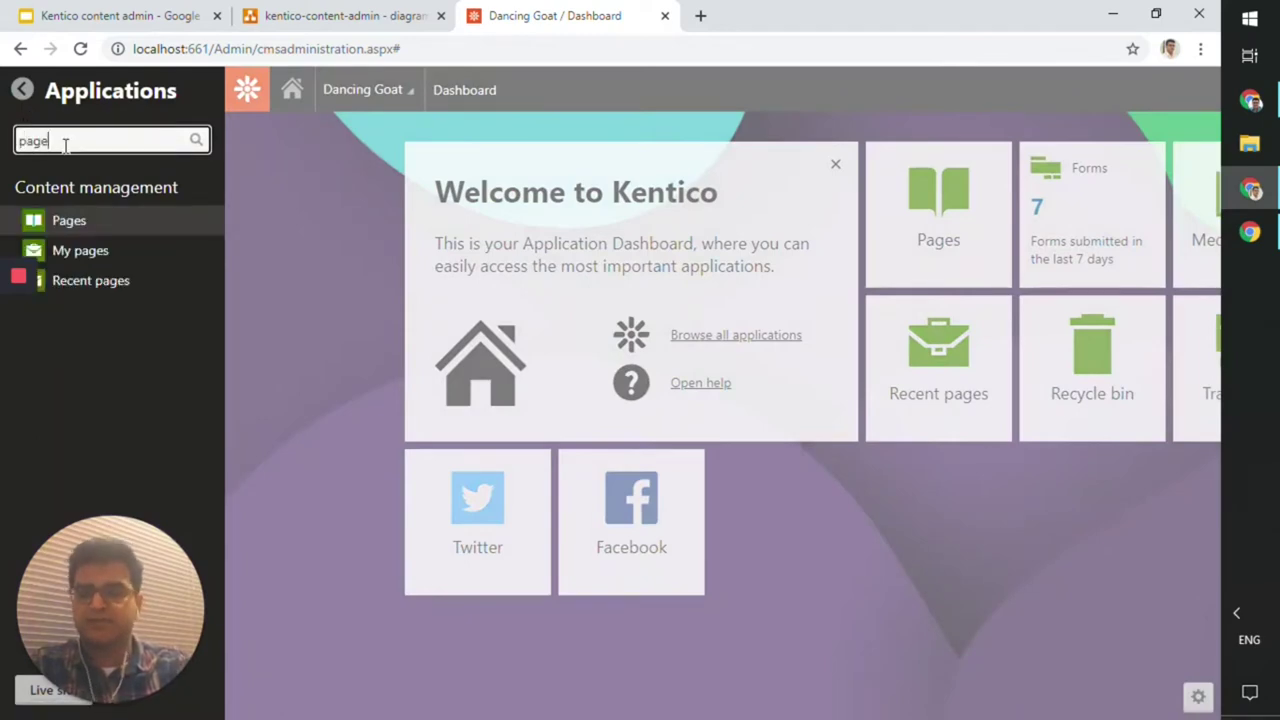
pyautogui.click(114, 232)
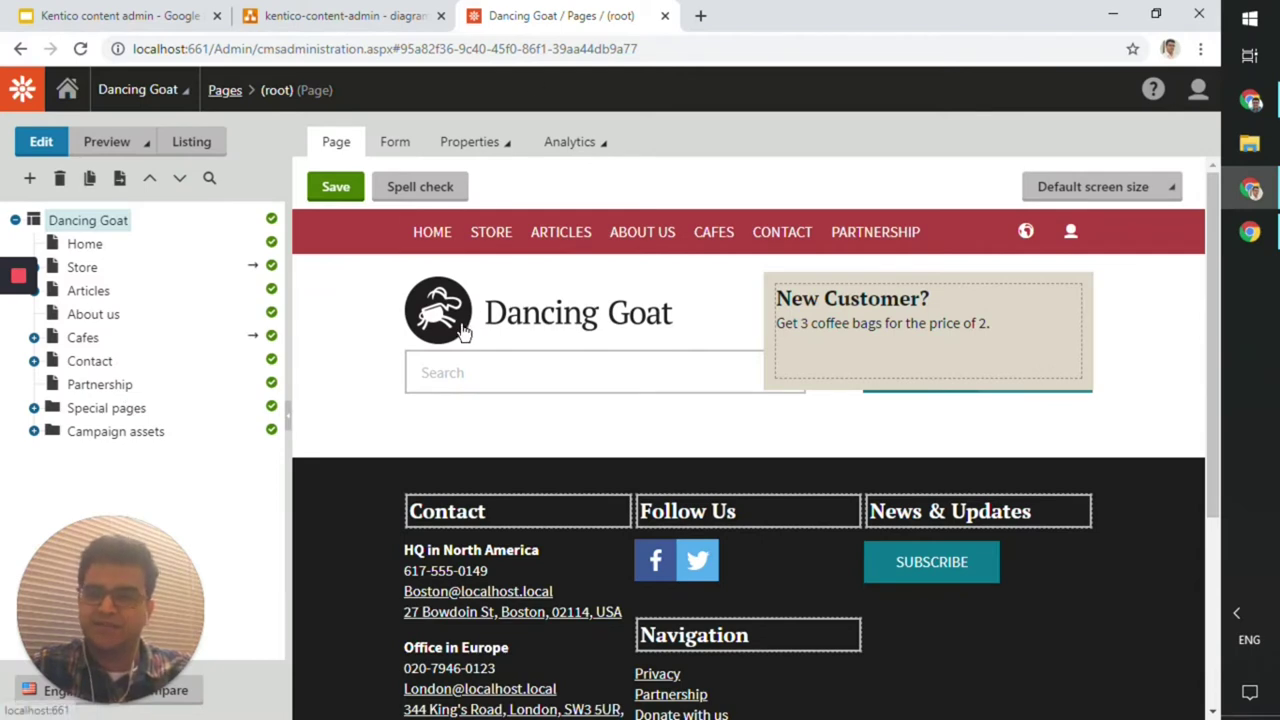
# Step: Open the Home page for editing, compare it with the live site, then restore the browser window
pyautogui.click(97, 248)
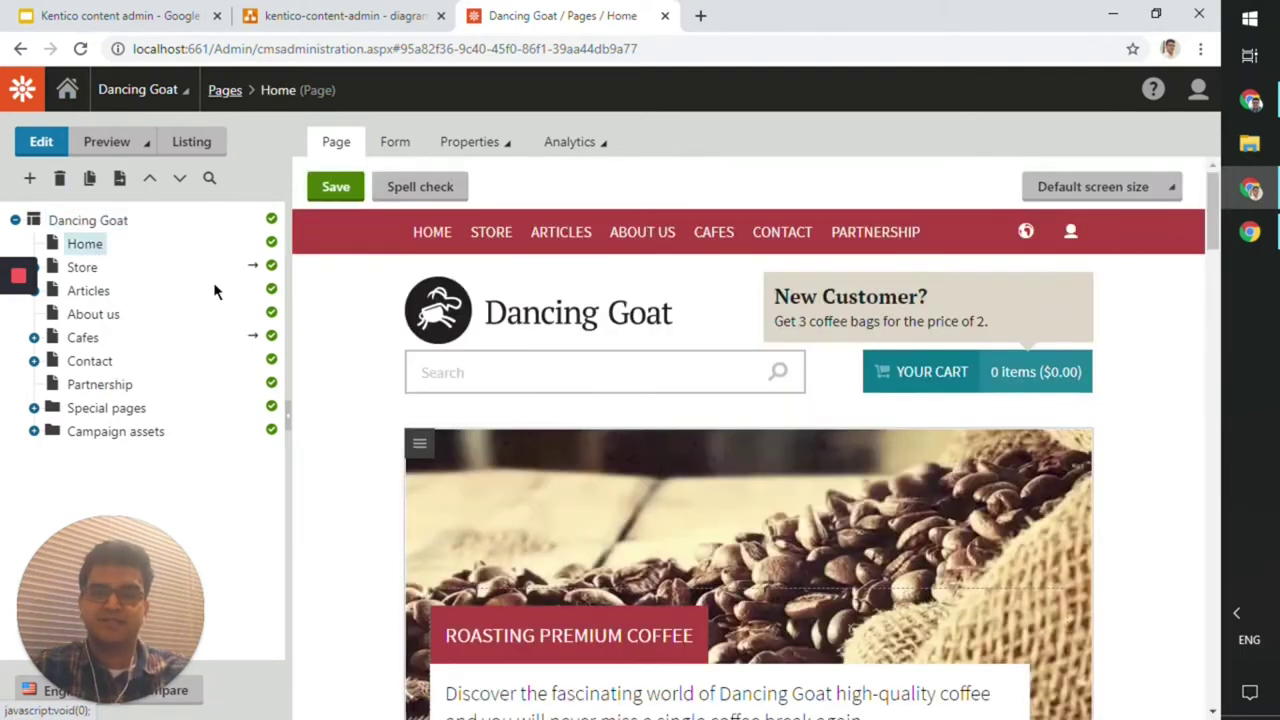
pyautogui.click(1248, 234)
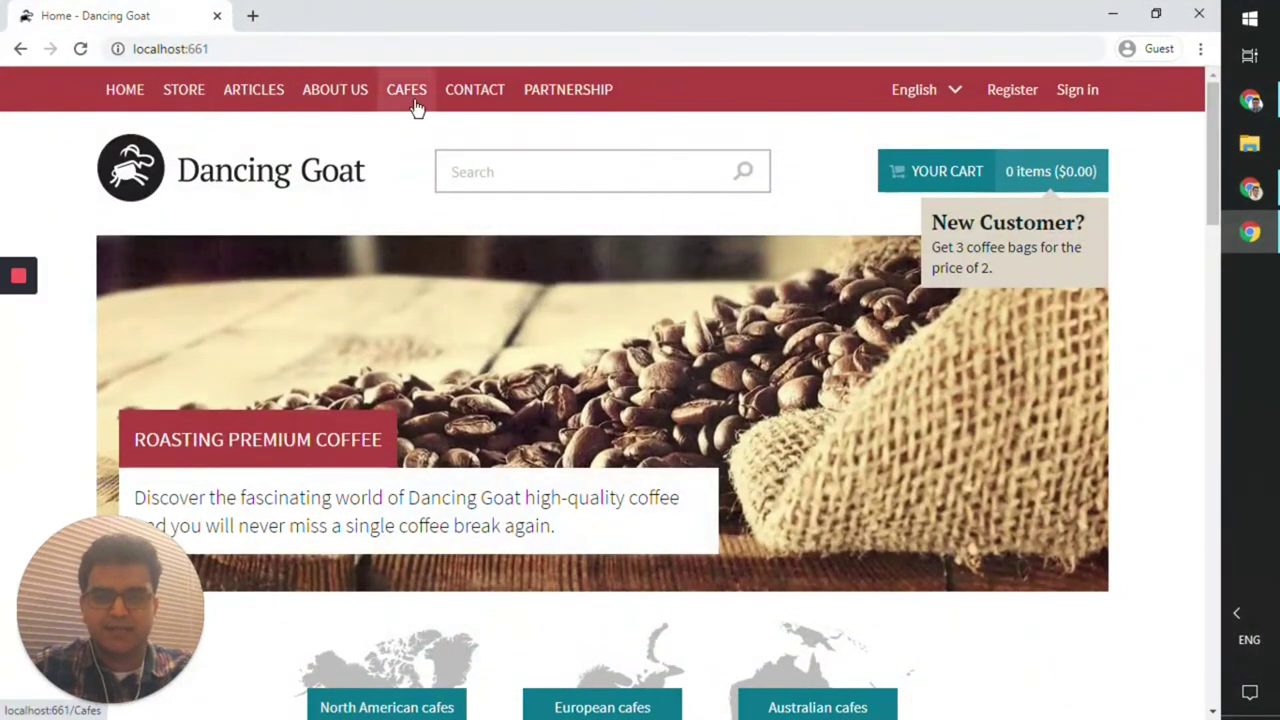
pyautogui.click(1112, 14)
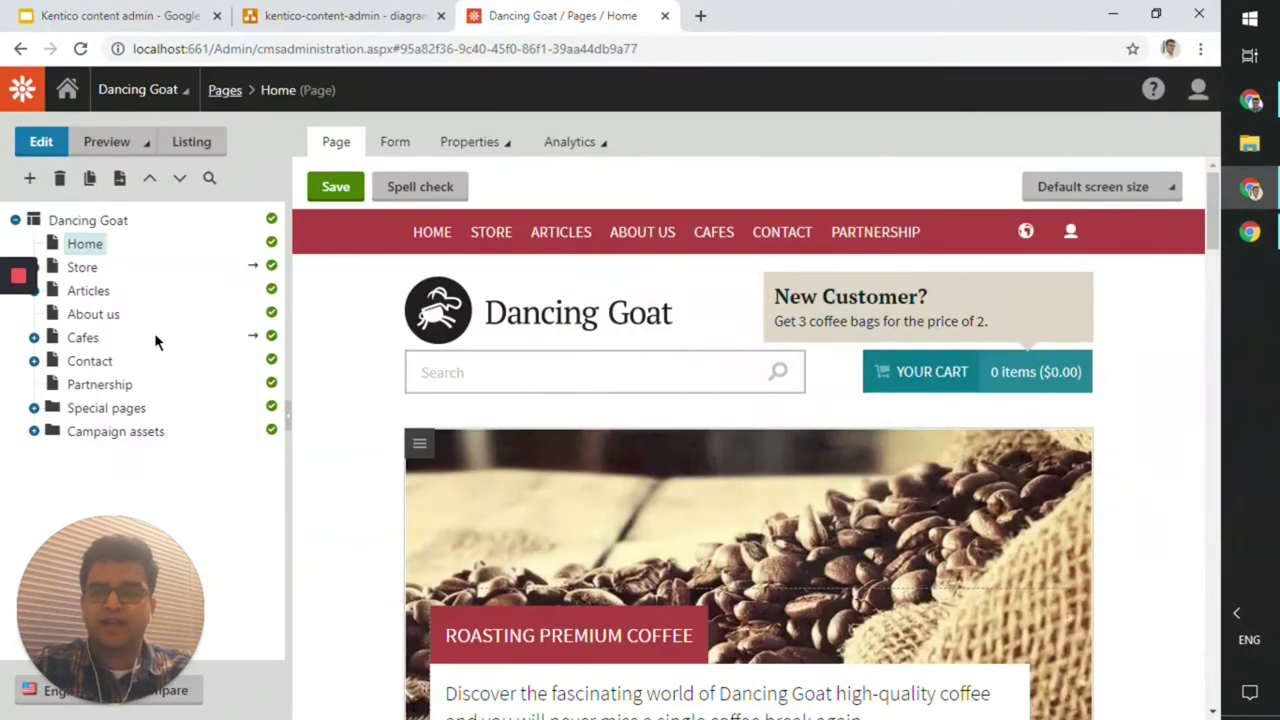
pyautogui.moveTo(37, 342)
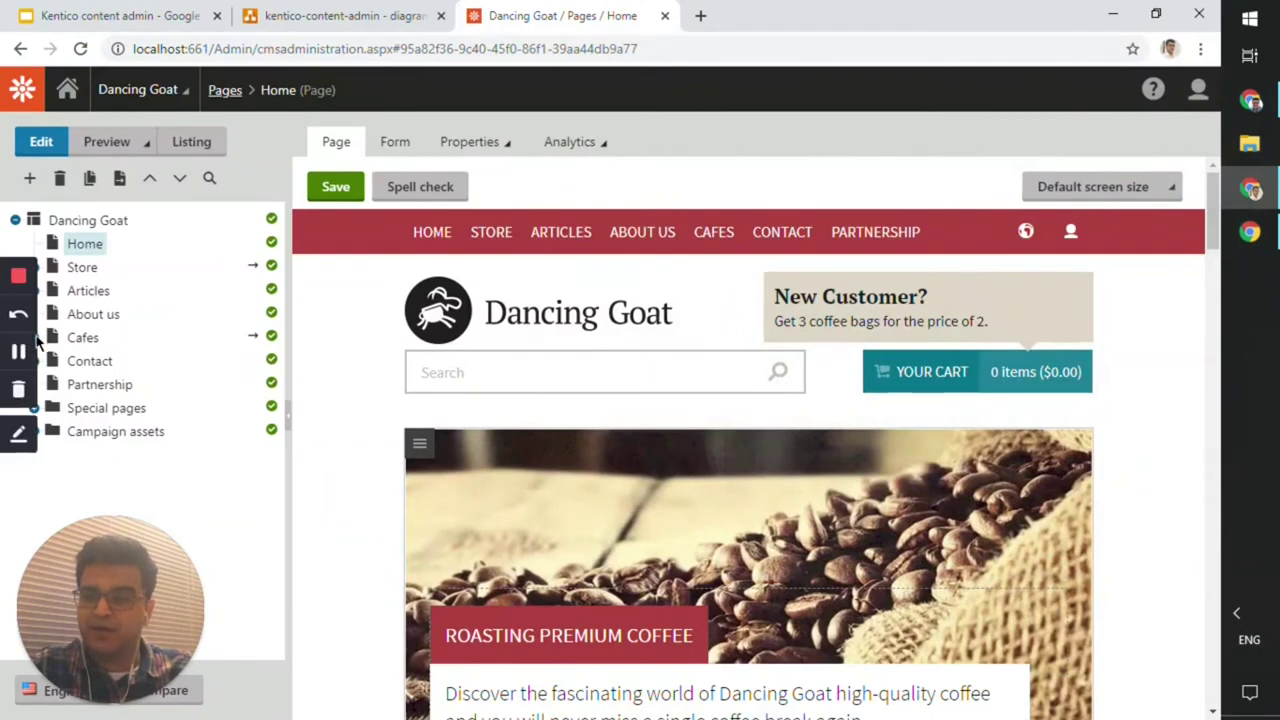
pyautogui.doubleClick(746, 33)
# Step: Expand Cafes and enlarge the browser window to full screen height
pyautogui.click(269, 346)
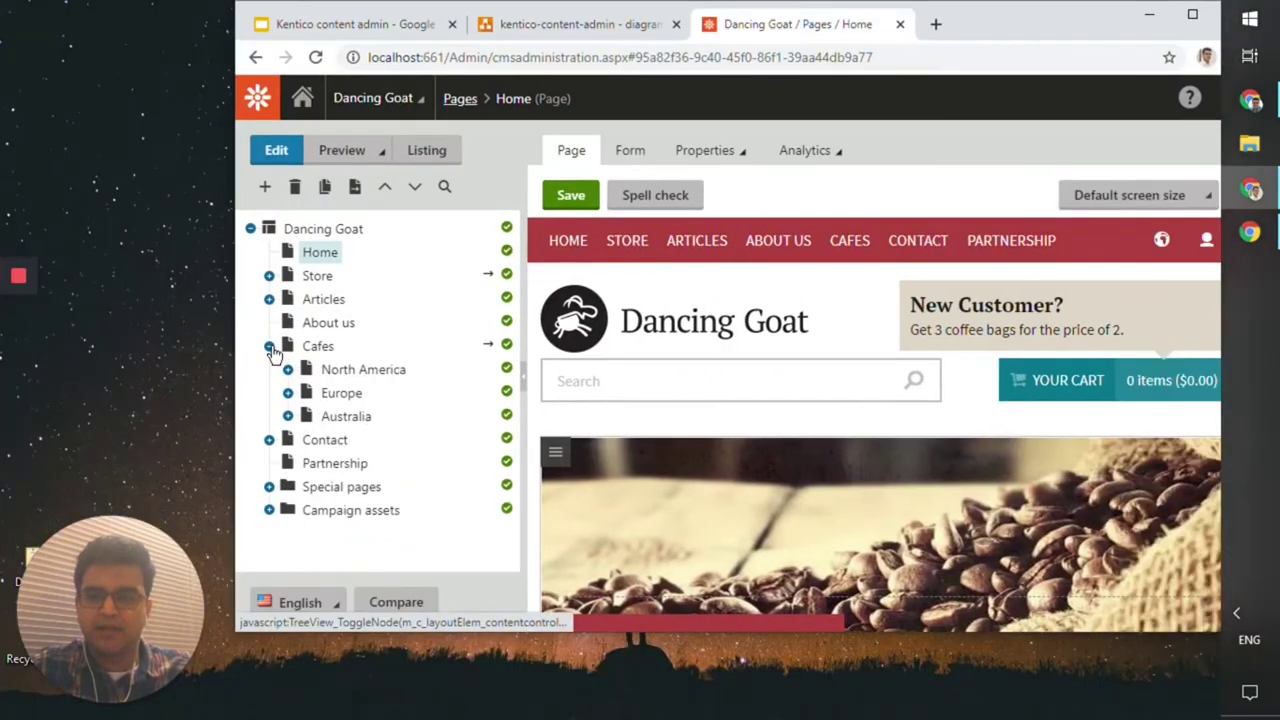
pyautogui.moveTo(965, 30); pyautogui.dragTo(810, 40)
pyautogui.moveTo(1143, 713); pyautogui.dragTo(1180, 625)
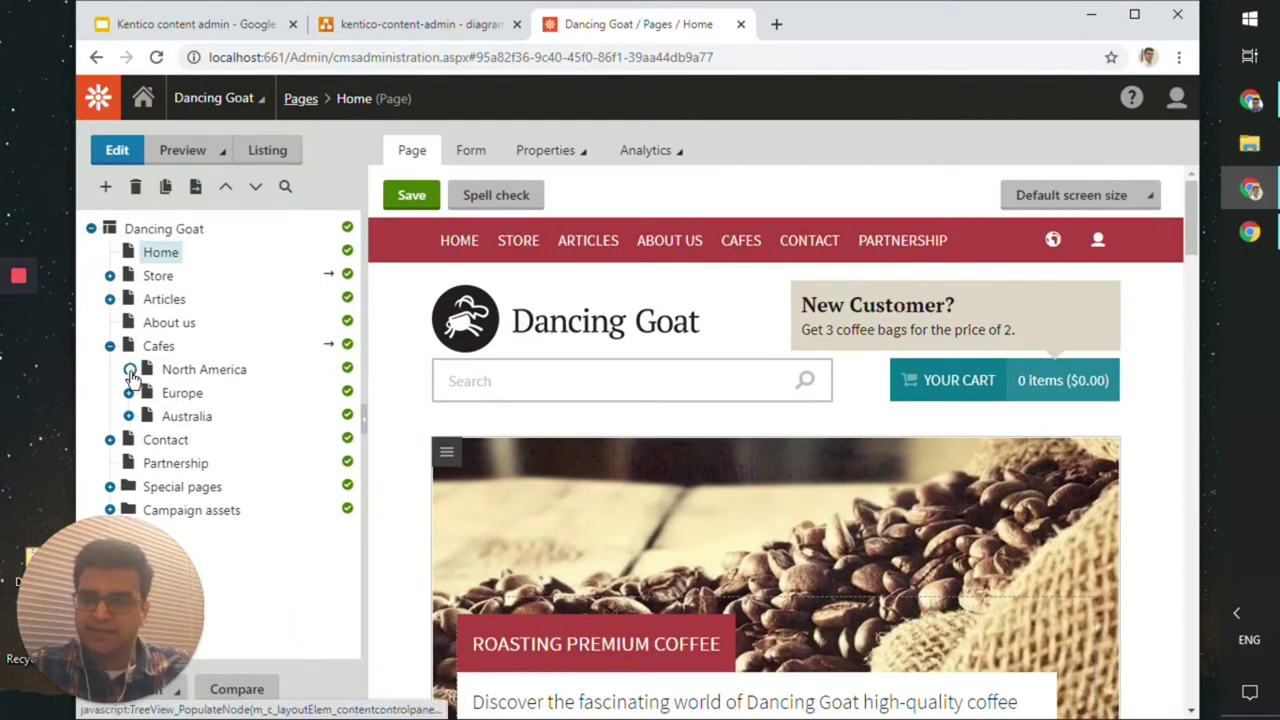
# Step: Browse the North America cafe pages, collapse Cafes, and reload Home in the editor
pyautogui.click(128, 369)
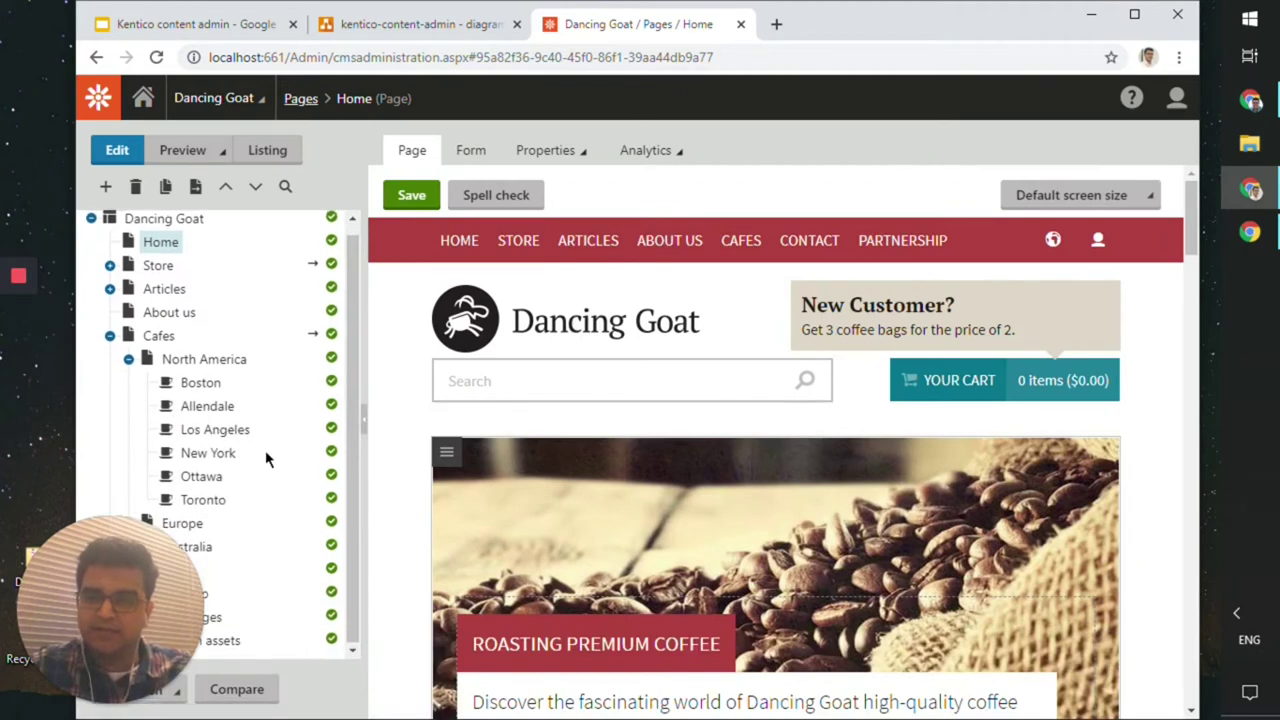
pyautogui.scroll(1, 200, 410)
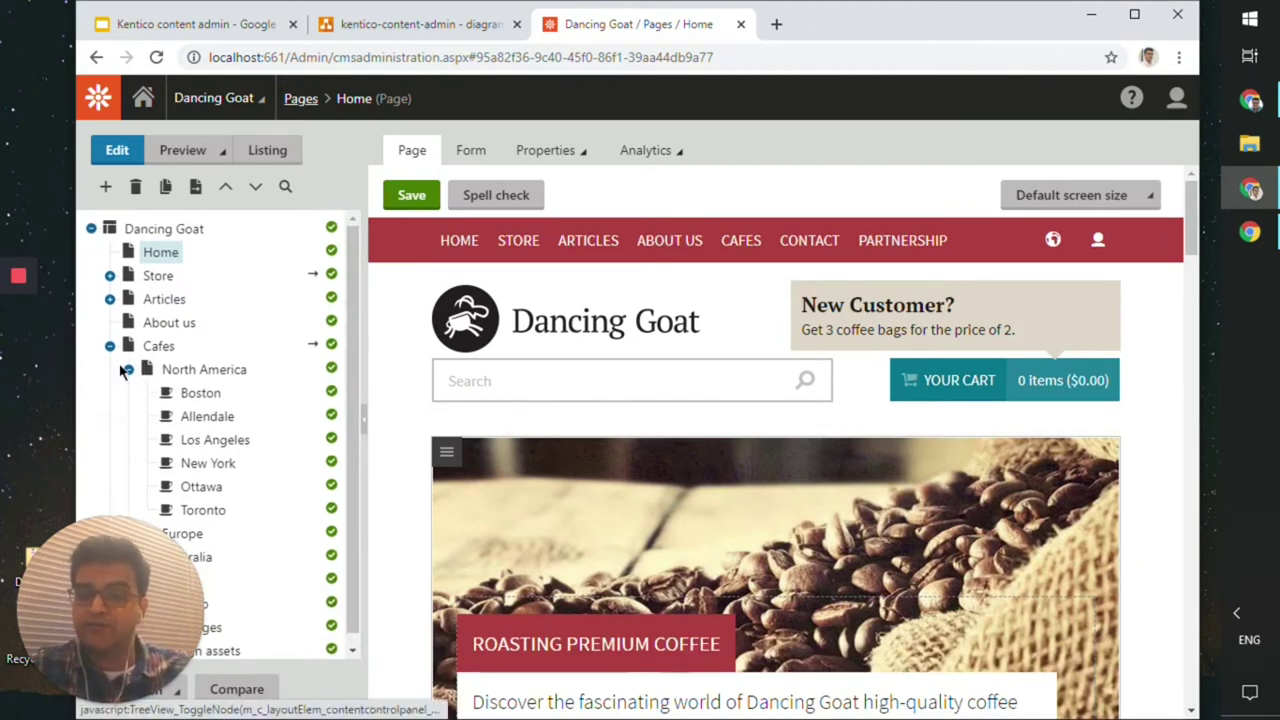
pyautogui.click(110, 346)
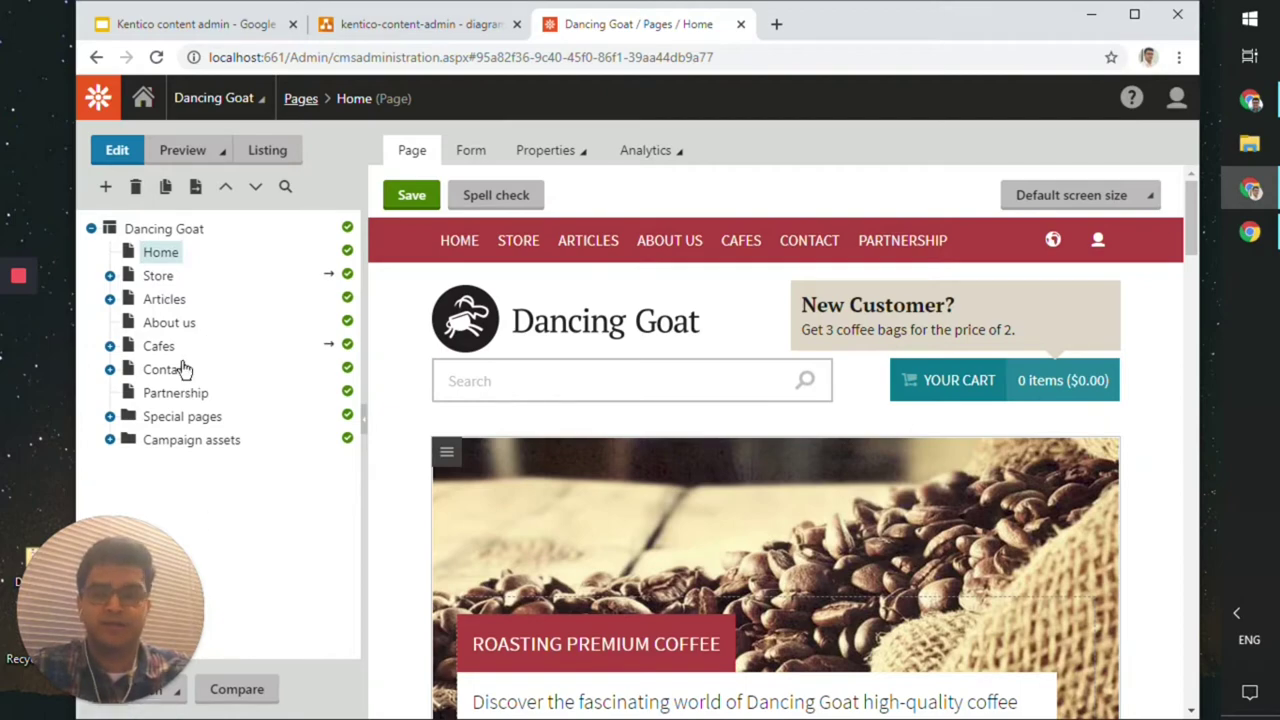
pyautogui.click(172, 255)
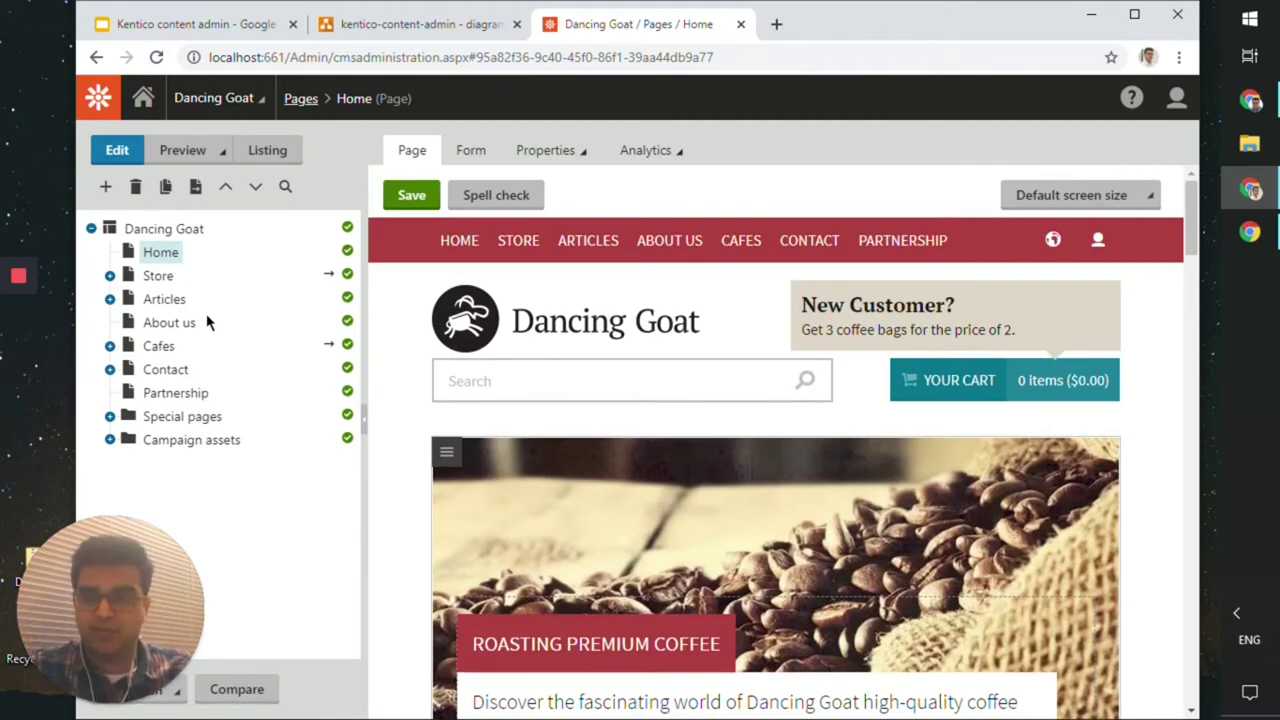
# Step: Try creating a new page under Home, which Kentico does not allow
pyautogui.click(172, 256)
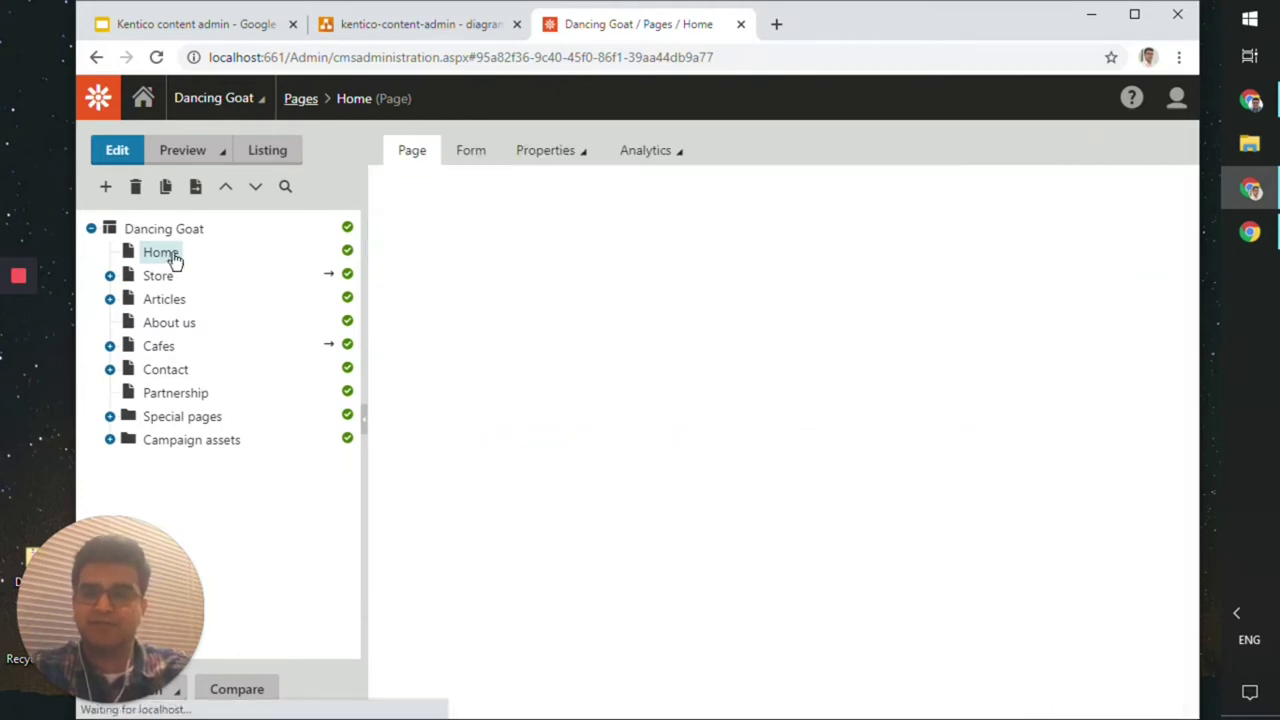
pyautogui.rightClick(170, 256)
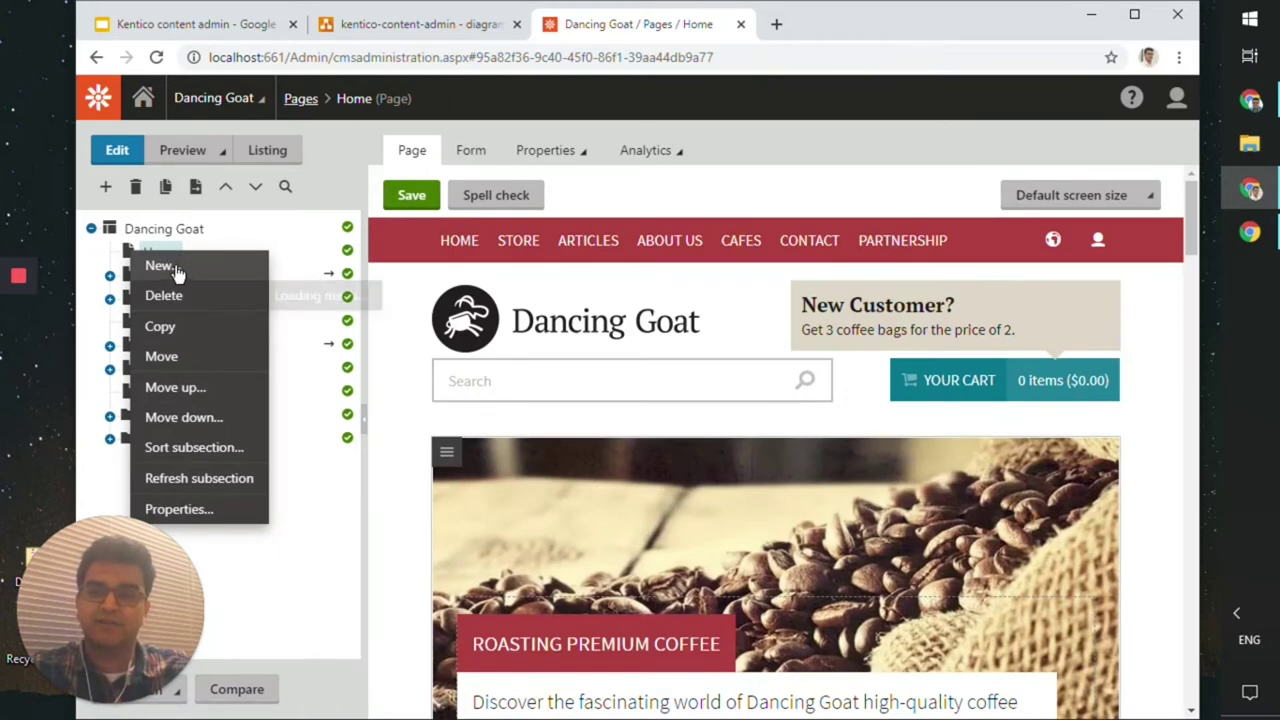
pyautogui.click(176, 274)
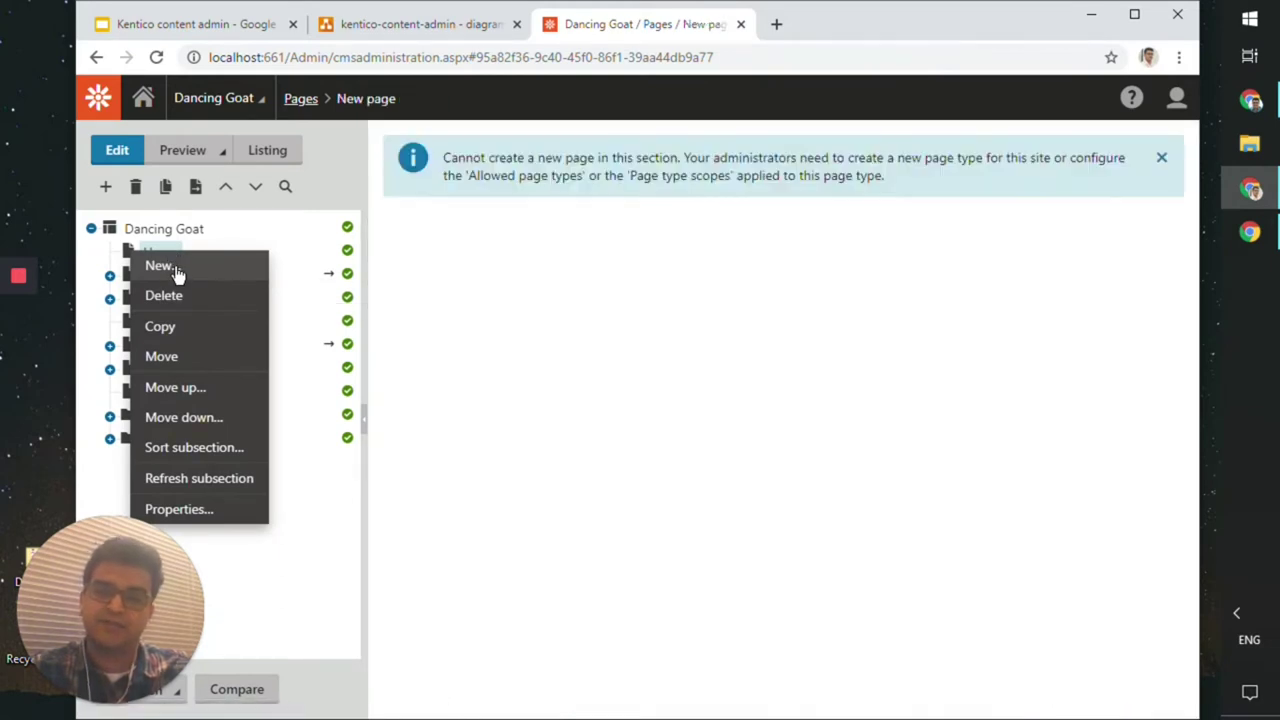
pyautogui.click(348, 510)
pyautogui.rightClick(168, 256)
pyautogui.click(163, 266)
# Step: Check the root's actions, expand Campaign assets, and open the Café promotion folder
pyautogui.rightClick(165, 229)
pyautogui.moveTo(172, 249)
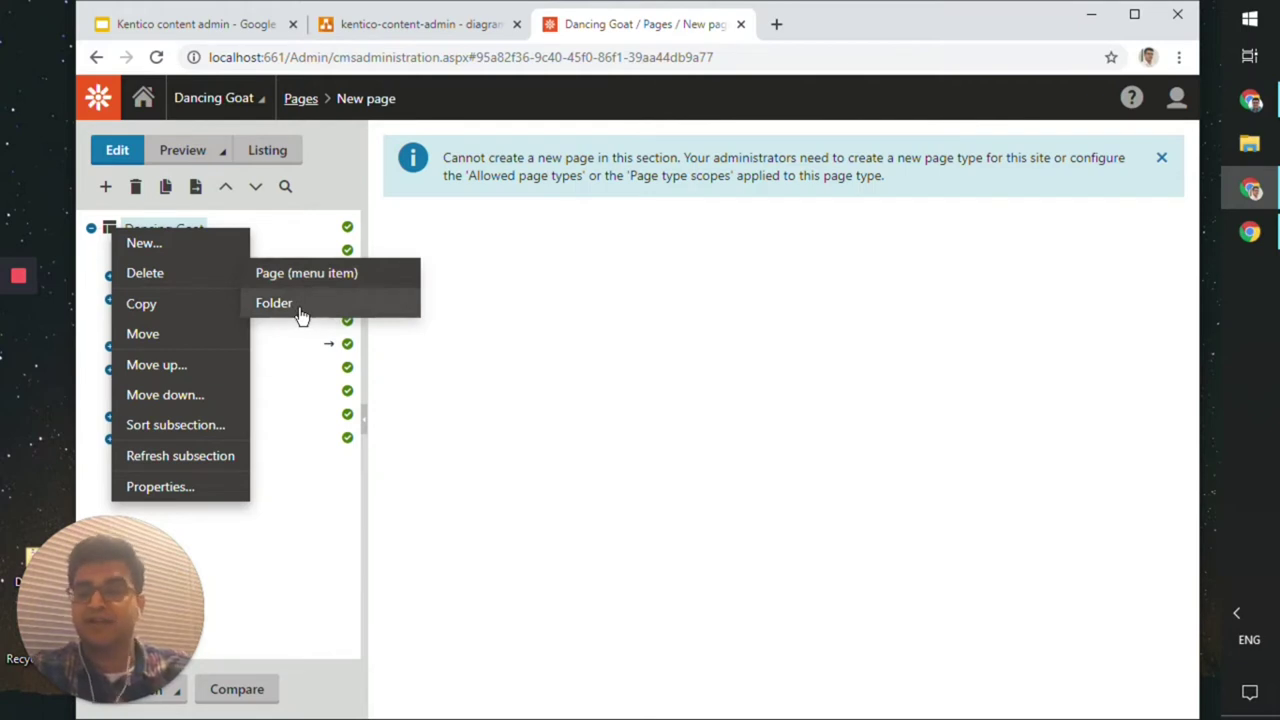
pyautogui.click(110, 438)
pyautogui.rightClick(165, 463)
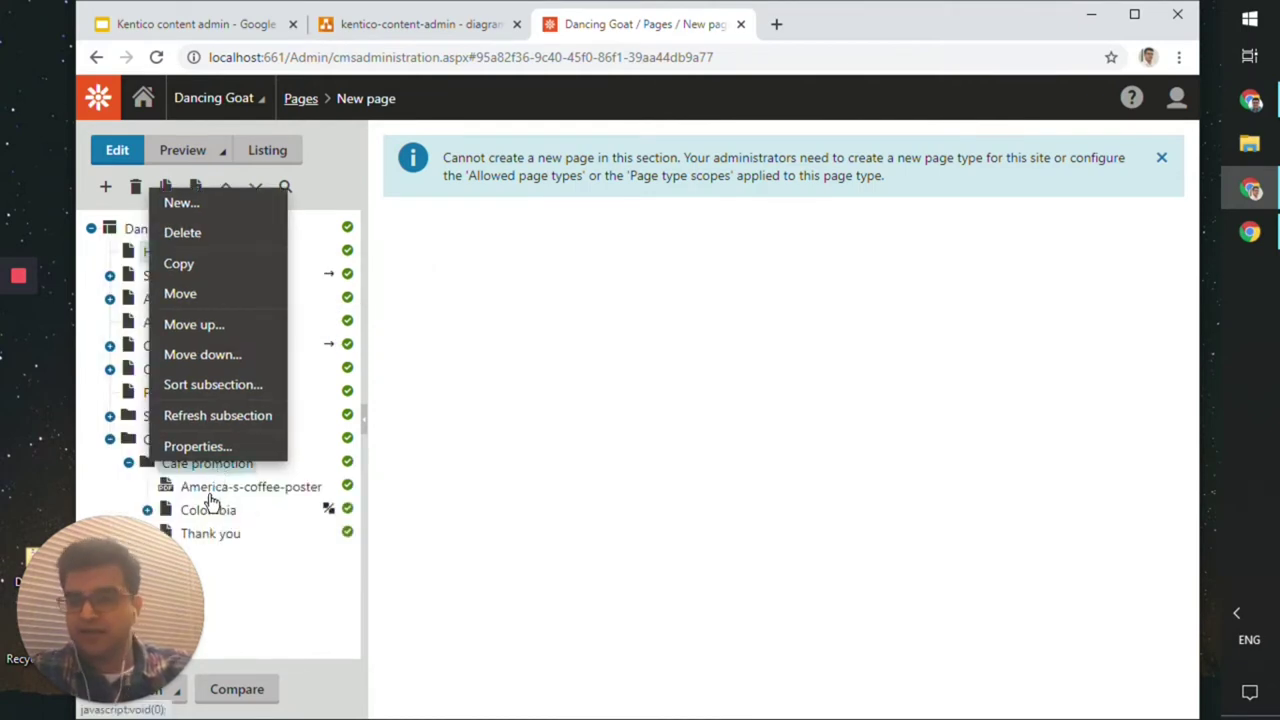
pyautogui.click(209, 497)
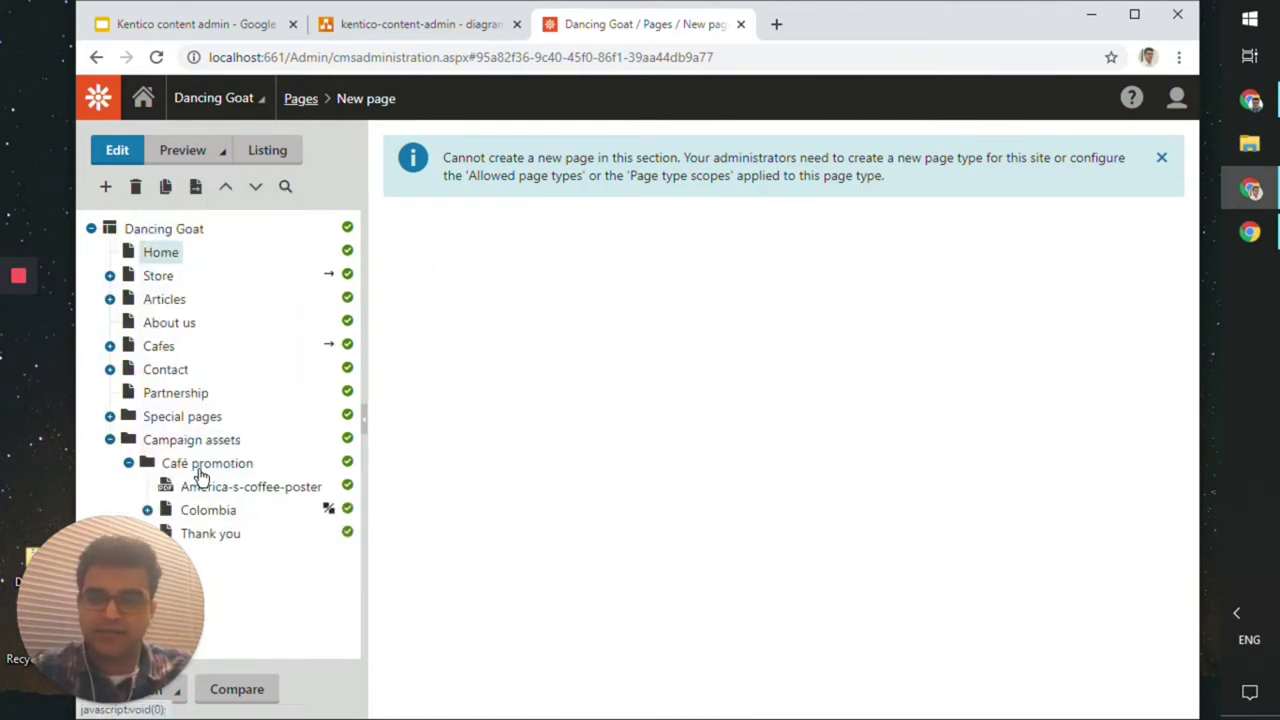
pyautogui.click(212, 466)
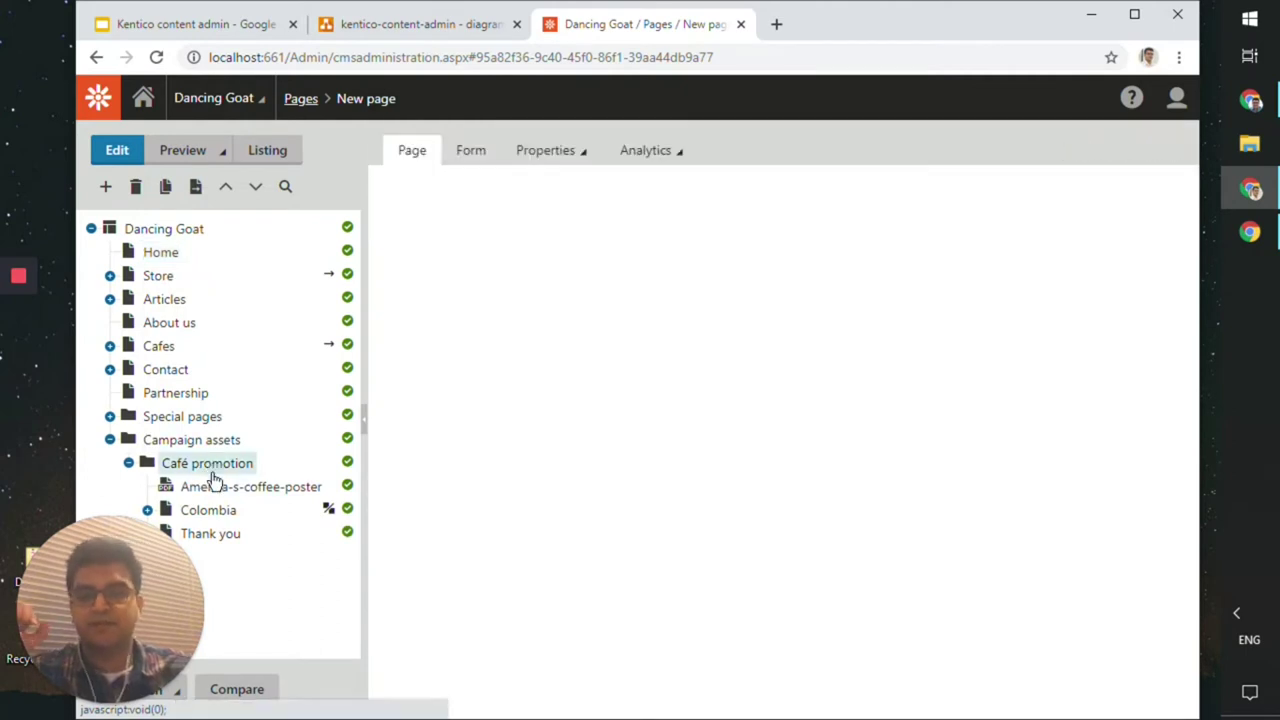
# Step: Check what can be added inside Café promotion and view the America-s-coffee-poster file
pyautogui.rightClick(213, 468)
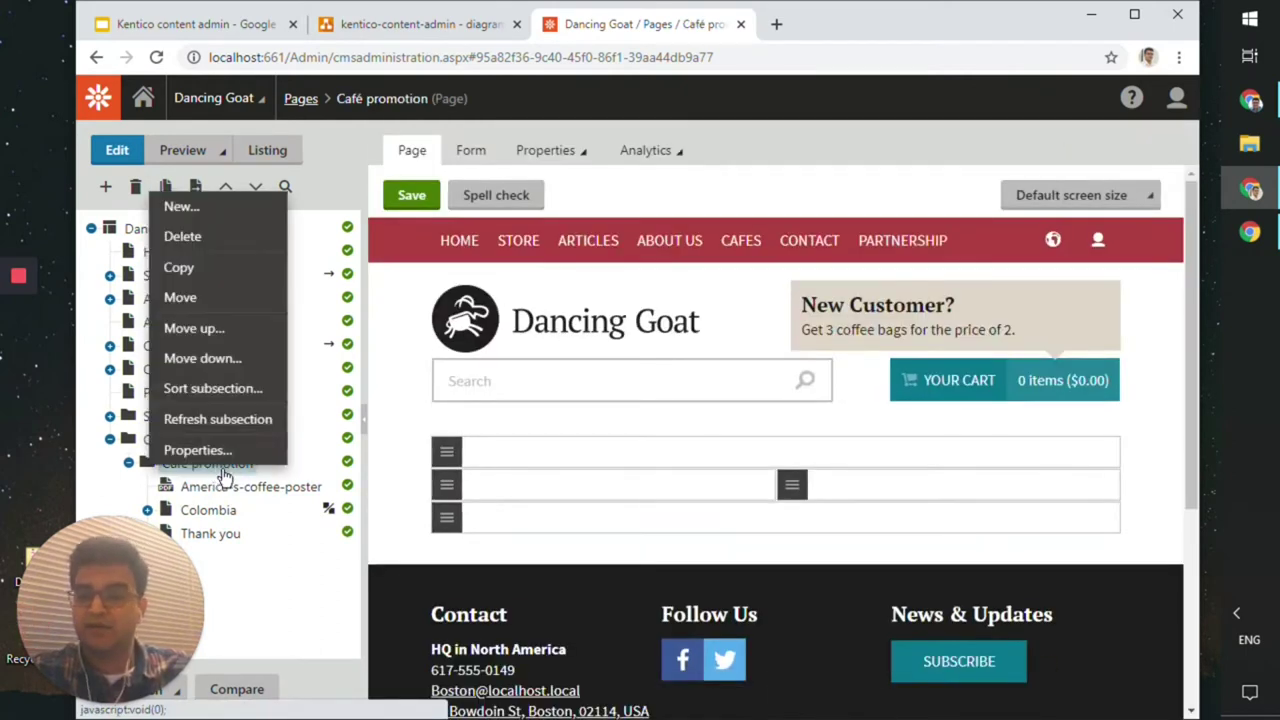
pyautogui.click(230, 467)
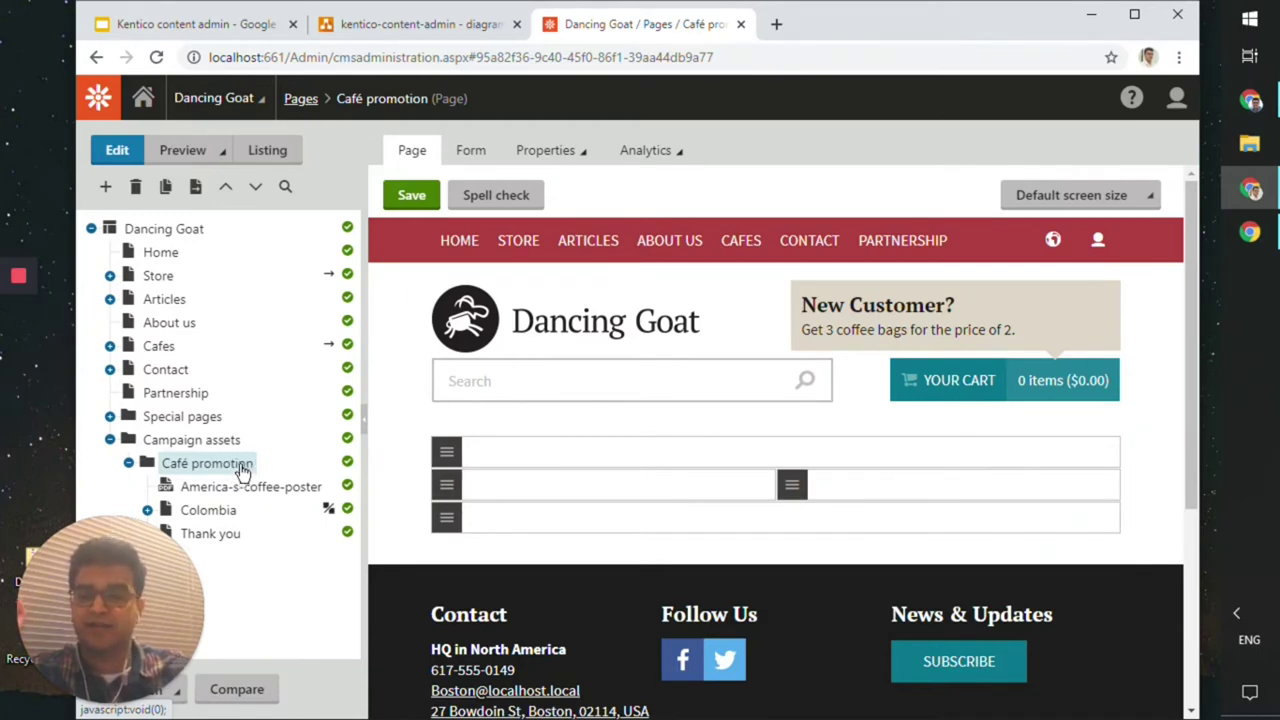
pyautogui.rightClick(242, 472)
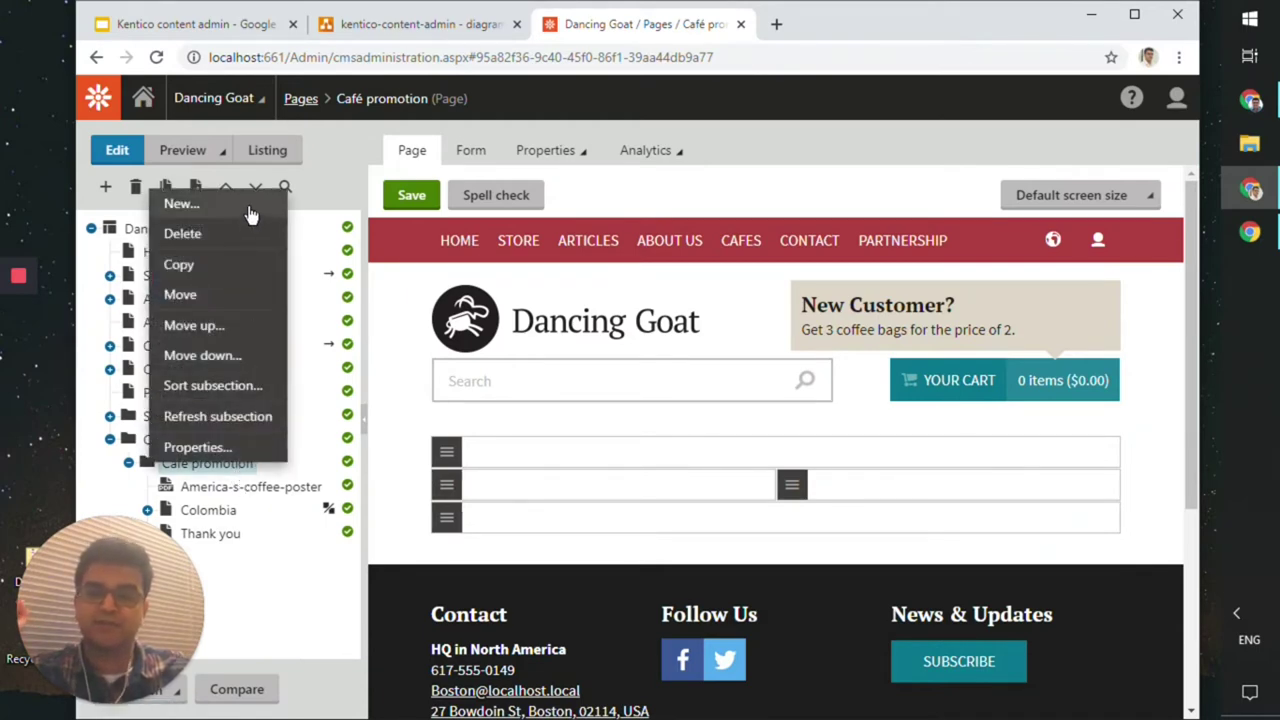
pyautogui.moveTo(252, 212)
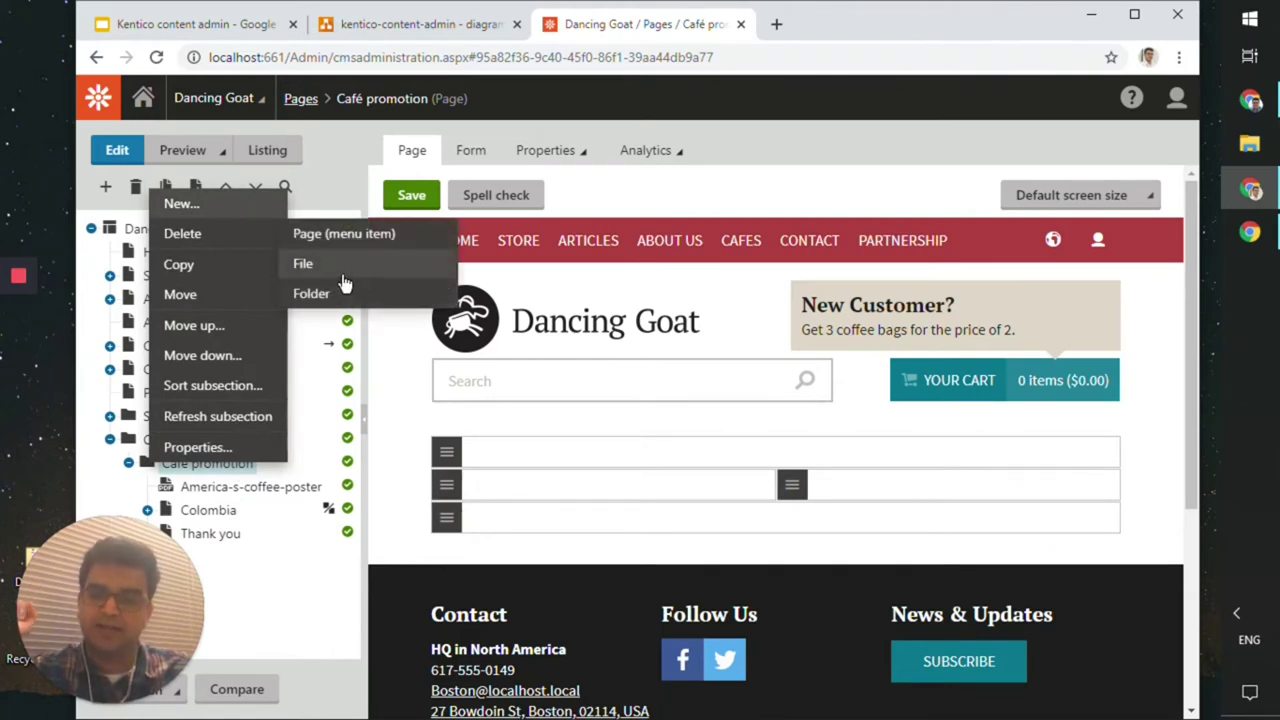
pyautogui.click(292, 488)
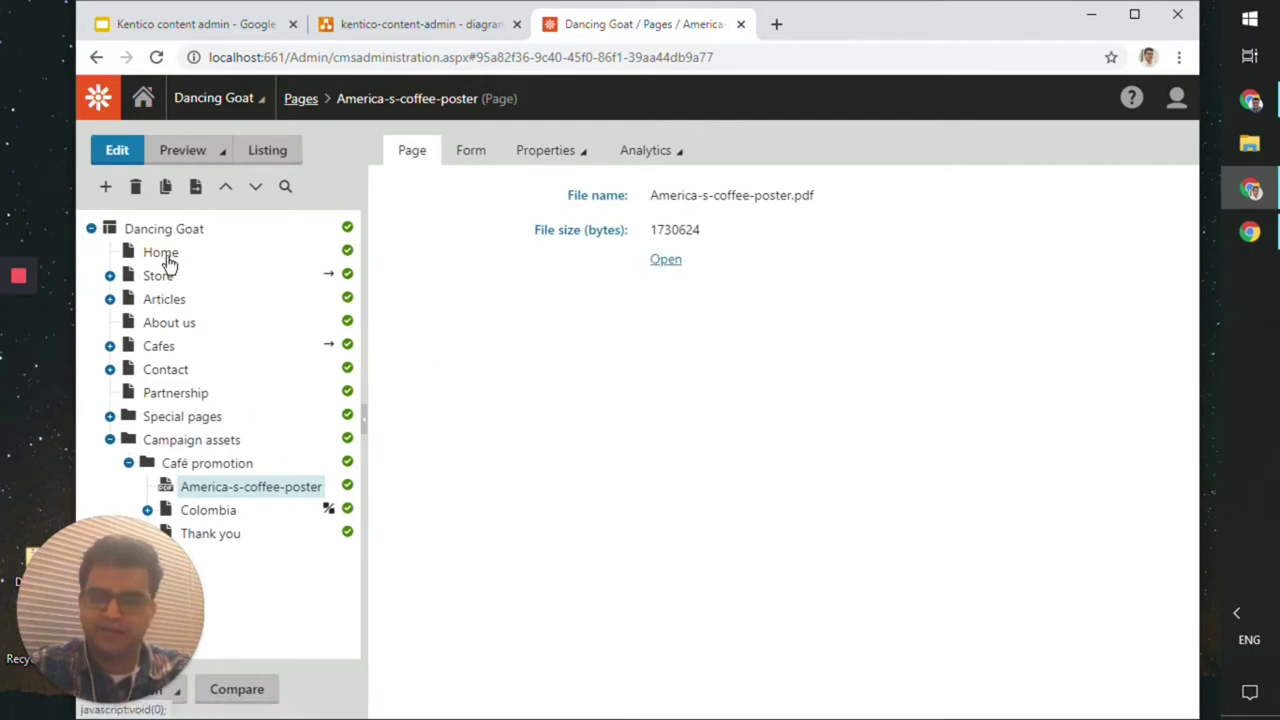
pyautogui.click(209, 466)
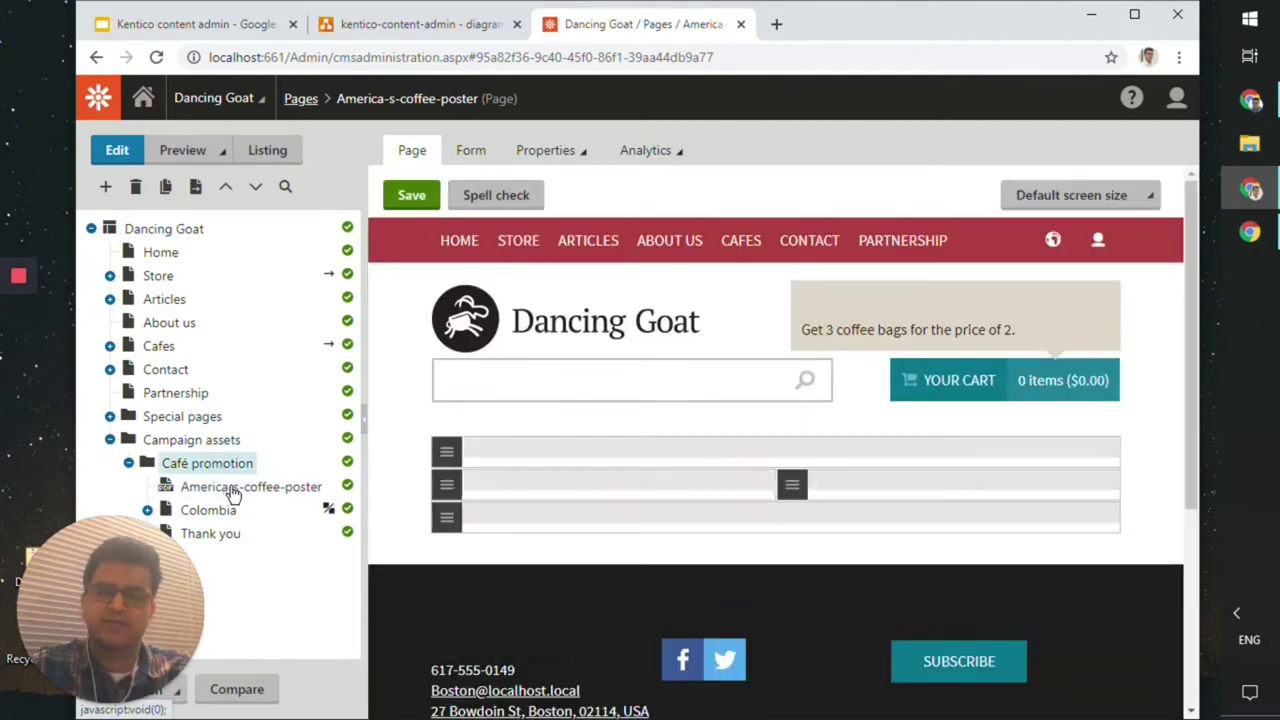
pyautogui.click(237, 494)
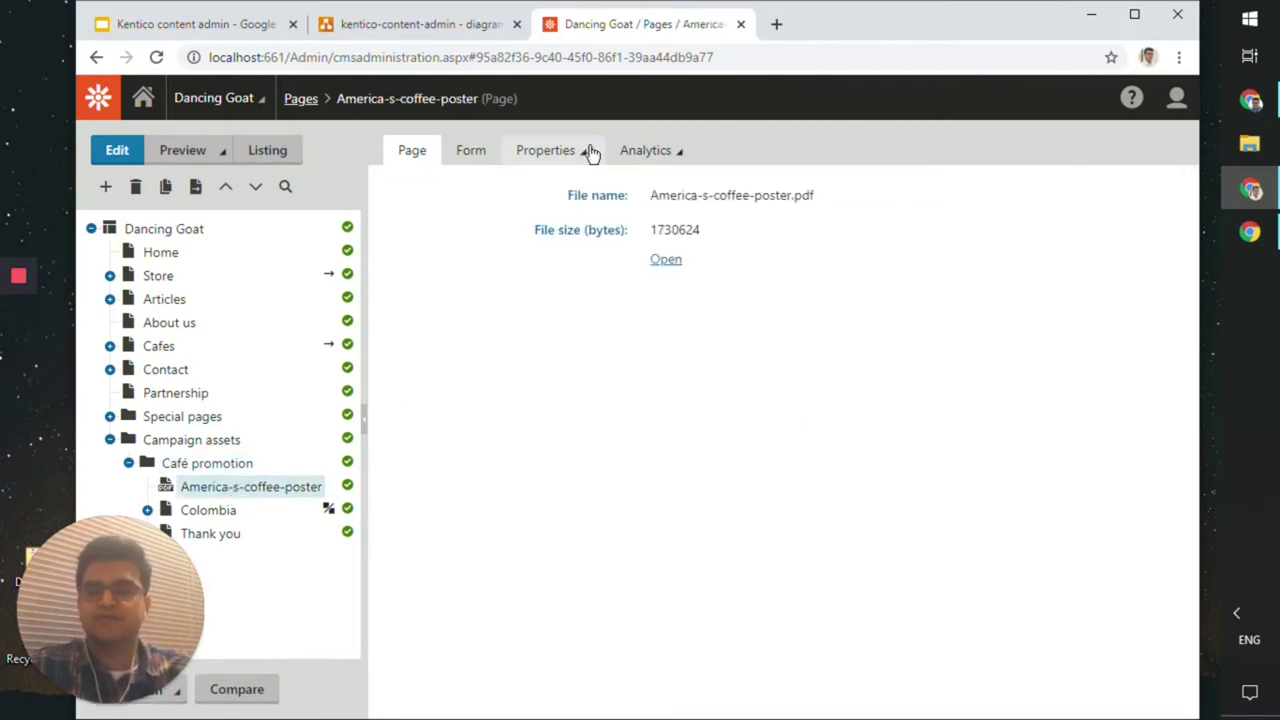
# Step: Switch to the diagrams.net topics diagram and pan to the Files, Folders, Pages, Templates and Widgets boxes
pyautogui.hotkey('ctrl', 'shift', 'Tab')
pyautogui.moveTo(1128, 394); pyautogui.dragTo(980, 243)
pyautogui.moveTo(1089, 389); pyautogui.dragTo(1054, 349)
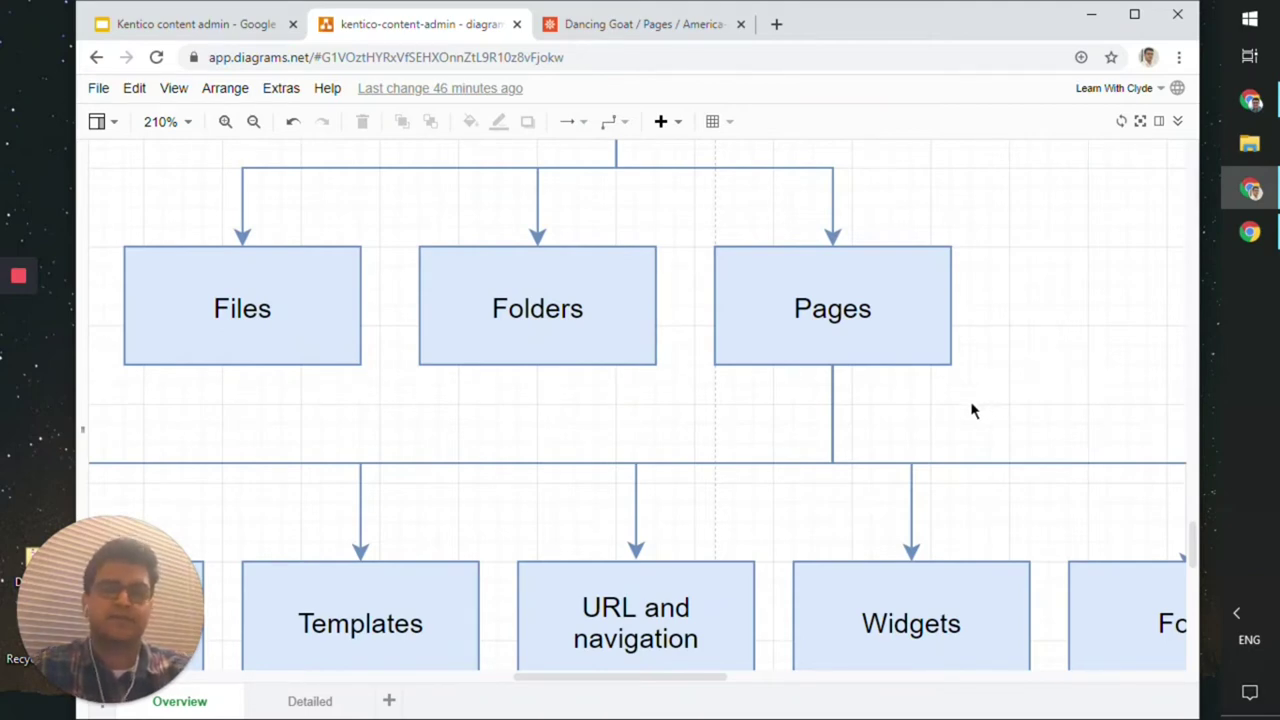
# Step: Zoom the diagram to 175% around the Pages branch and select the Page topic box
pyautogui.scroll(-3, 967, 423)
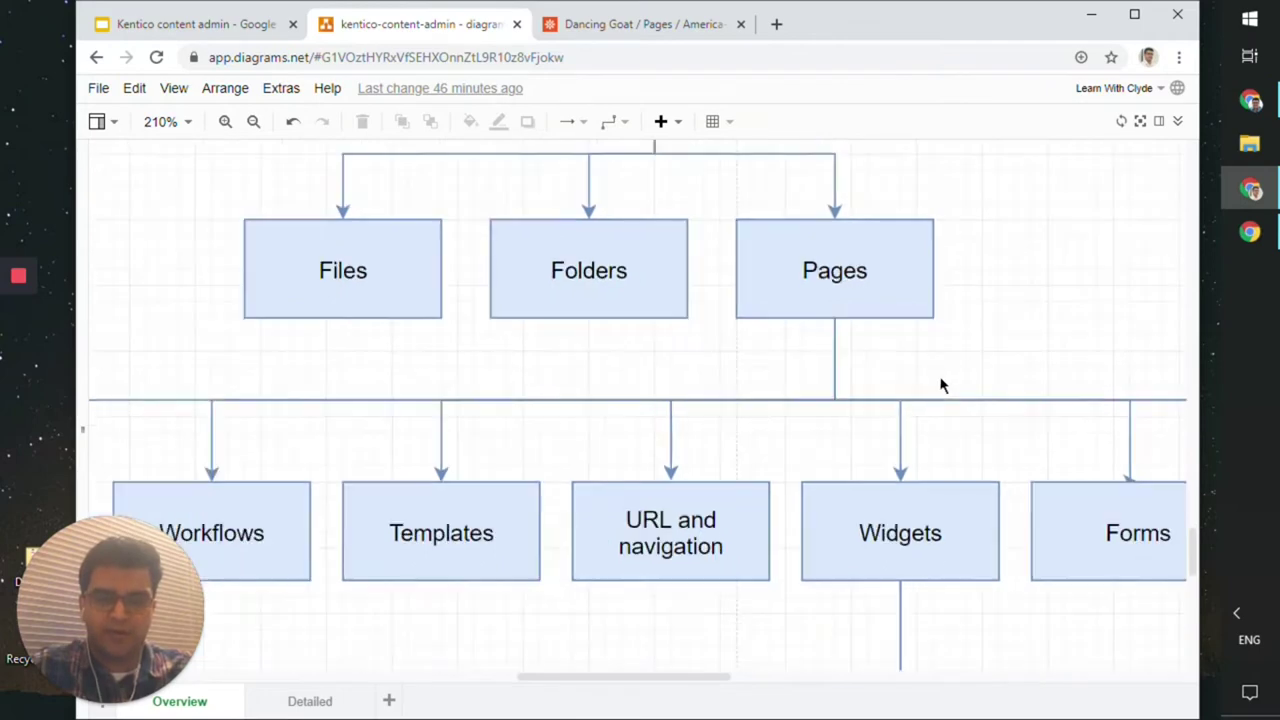
pyautogui.scroll(-1, 945, 375)
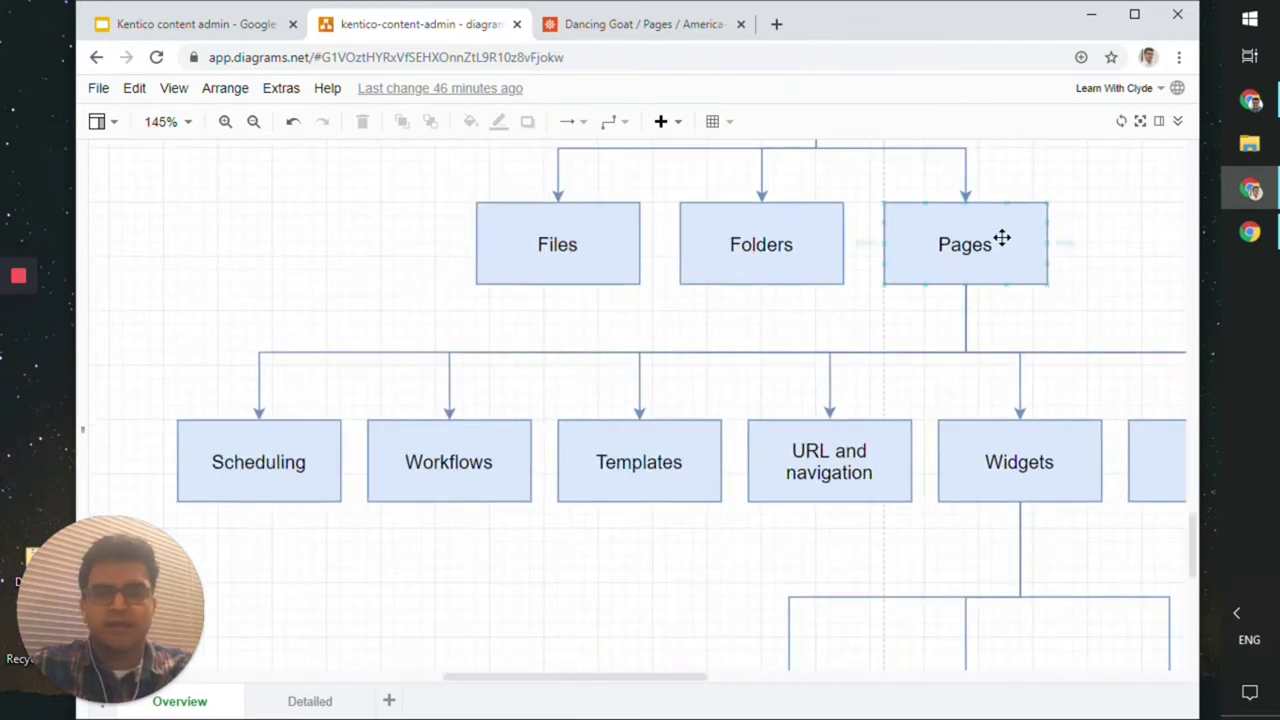
pyautogui.moveTo(1080, 300); pyautogui.dragTo(1017, 277)
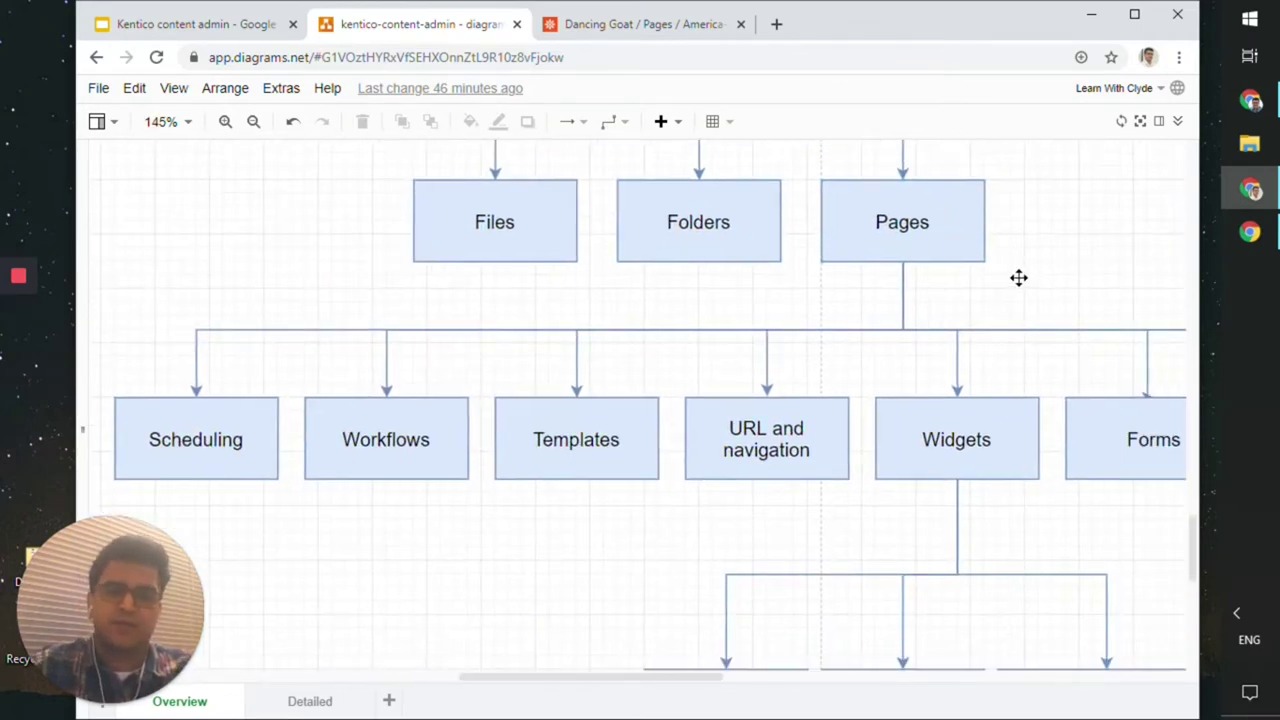
pyautogui.moveTo(1111, 509); pyautogui.dragTo(592, 484)
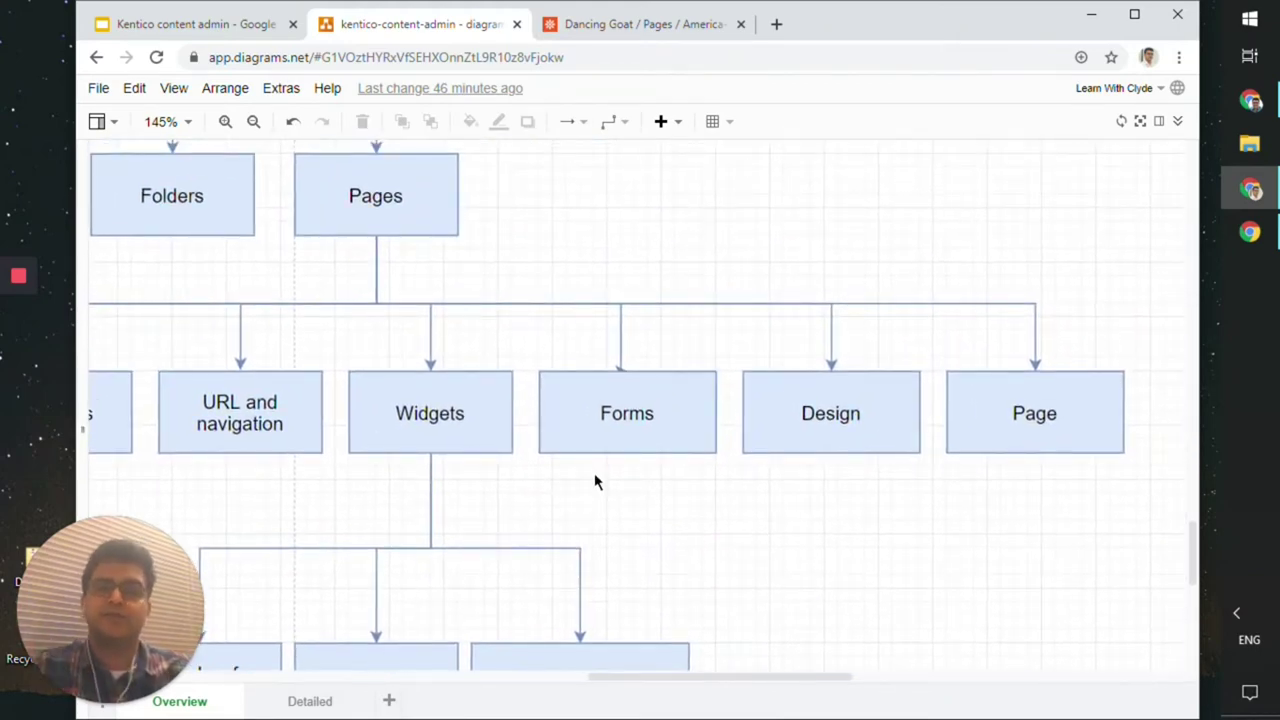
pyautogui.moveTo(699, 533); pyautogui.dragTo(594, 609)
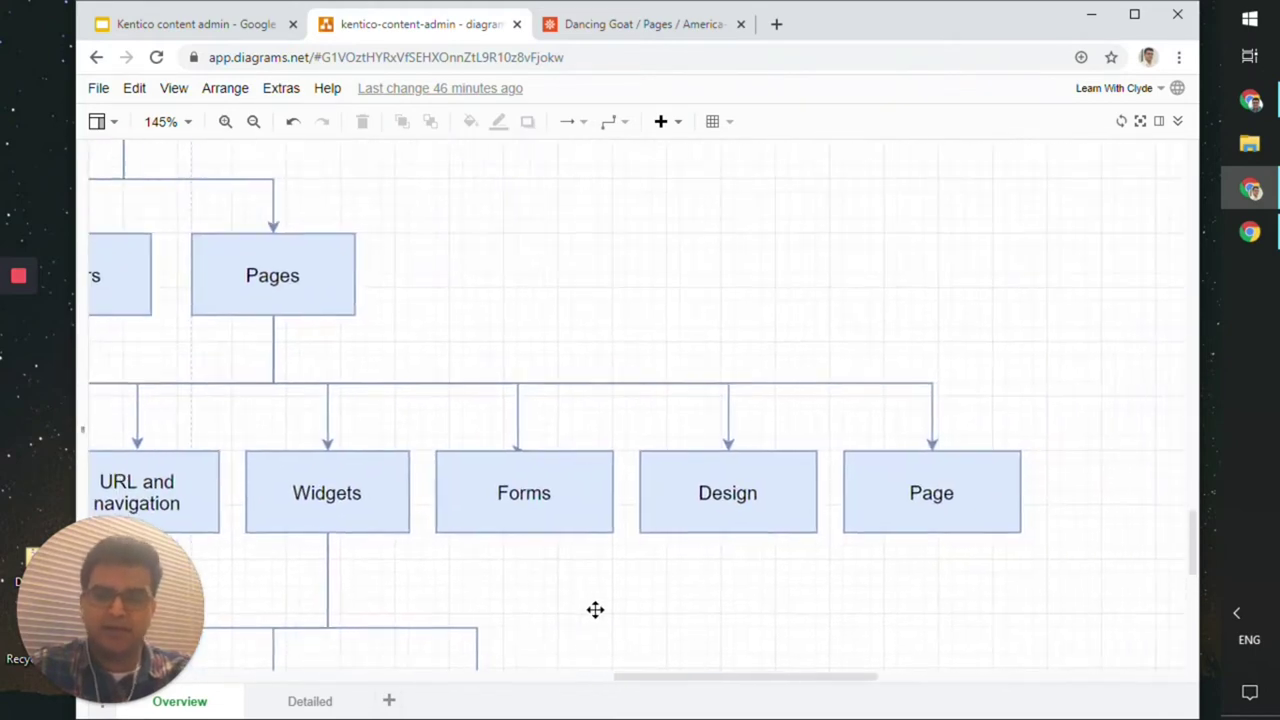
pyautogui.scroll(2, 1060, 390)
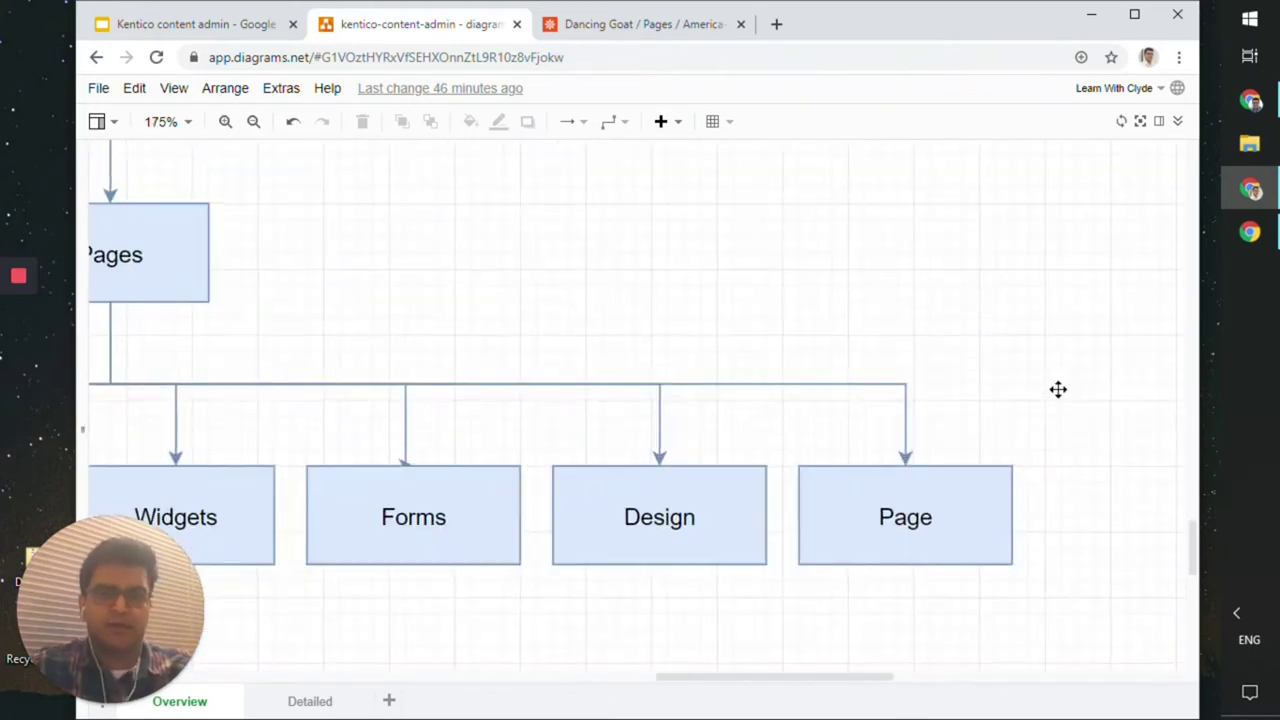
pyautogui.moveTo(1046, 429); pyautogui.dragTo(891, 308)
pyautogui.moveTo(557, 483); pyautogui.dragTo(811, 587)
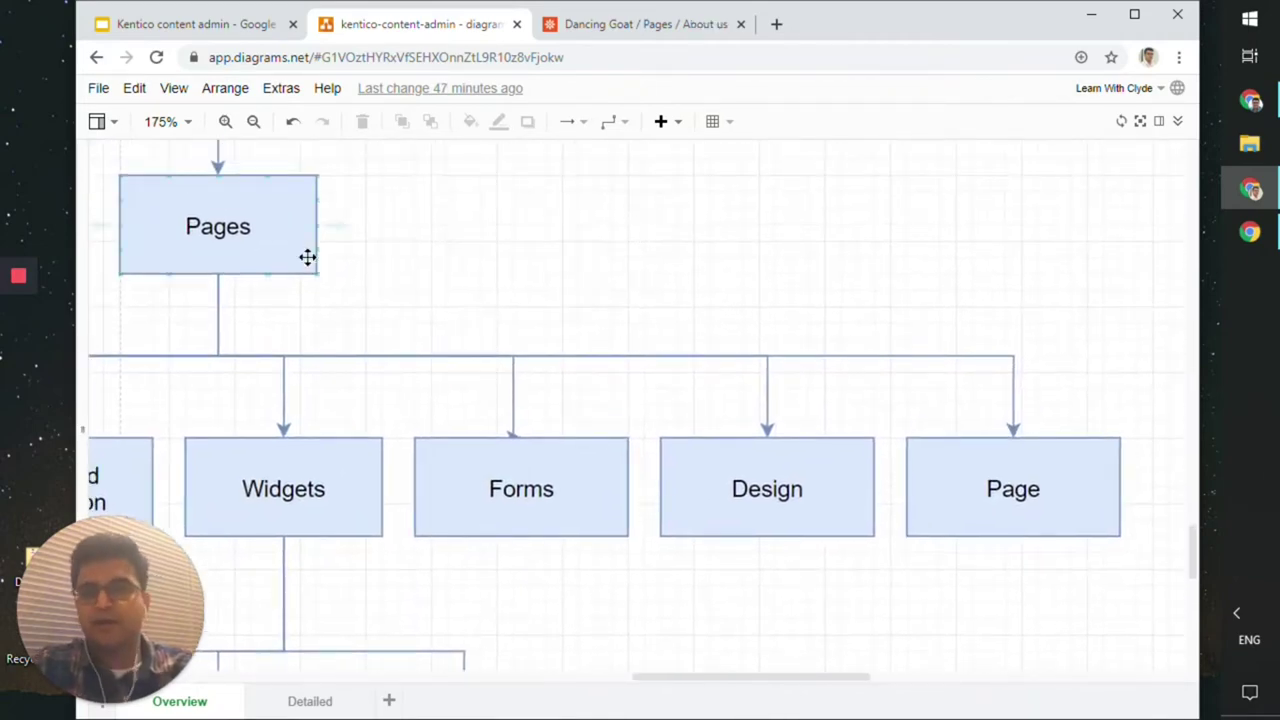
pyautogui.moveTo(986, 598); pyautogui.dragTo(958, 599)
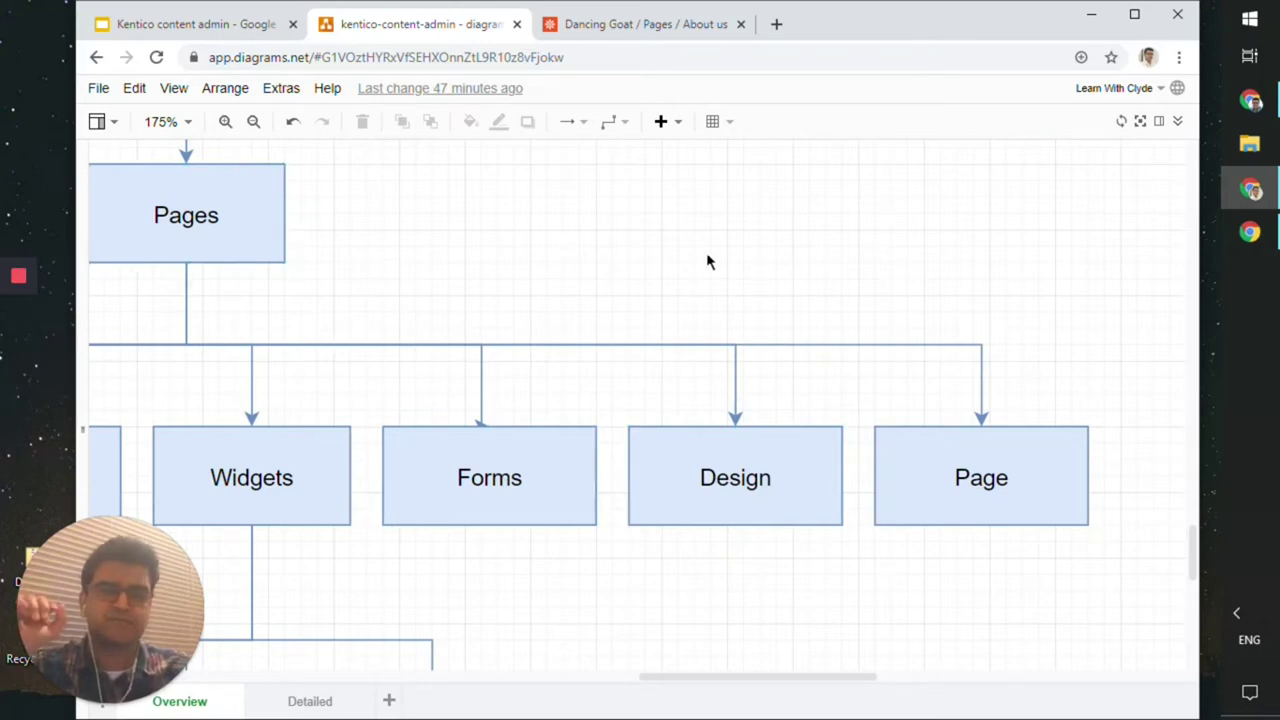
pyautogui.click(1040, 503)
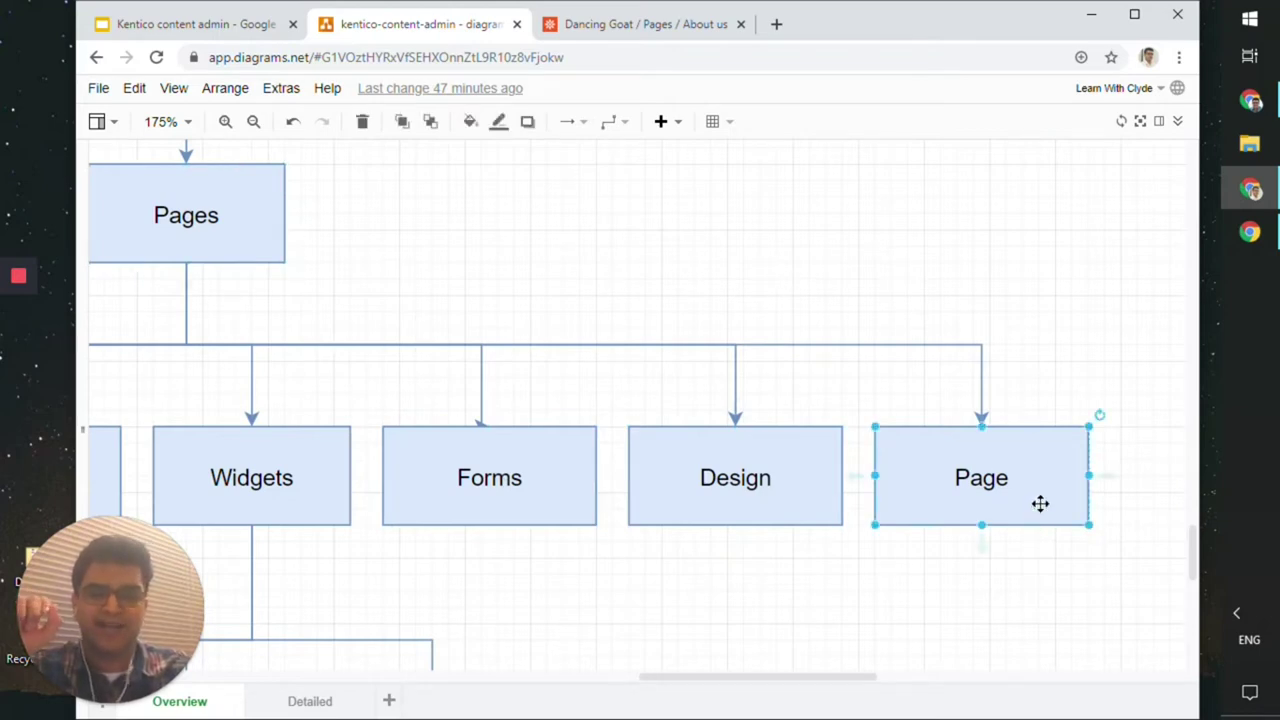
pyautogui.click(661, 27)
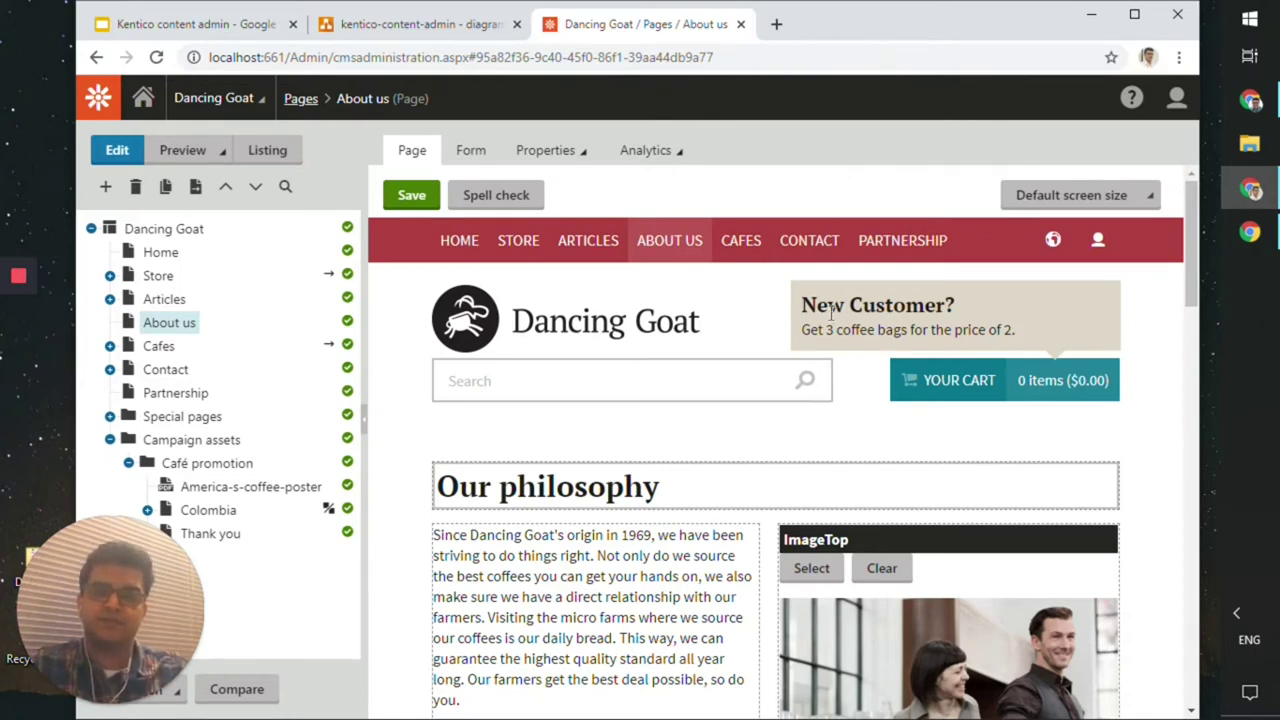
# Step: Capitalise the About us heading to 'Our Philosophy' and save the page
pyautogui.scroll(-10, 787, 427)
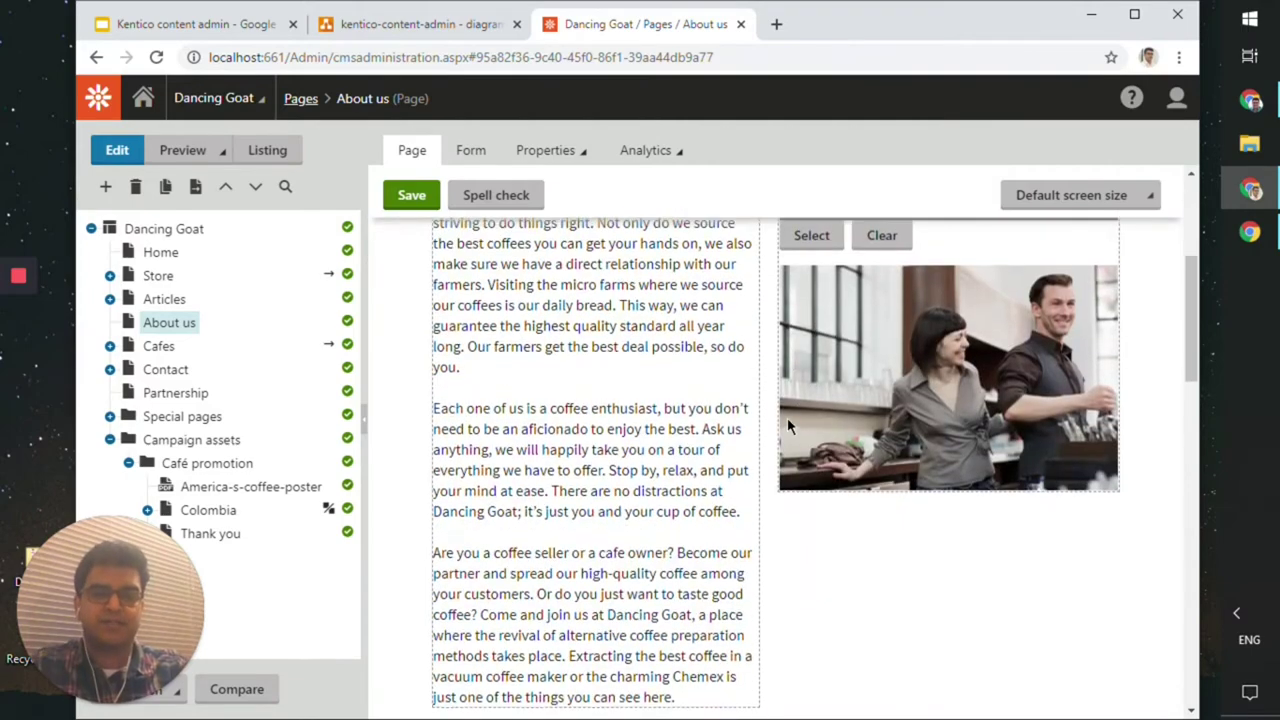
pyautogui.scroll(-2, 787, 425)
pyautogui.scroll(5, 787, 420)
pyautogui.click(652, 383)
pyautogui.scroll(3, 652, 385)
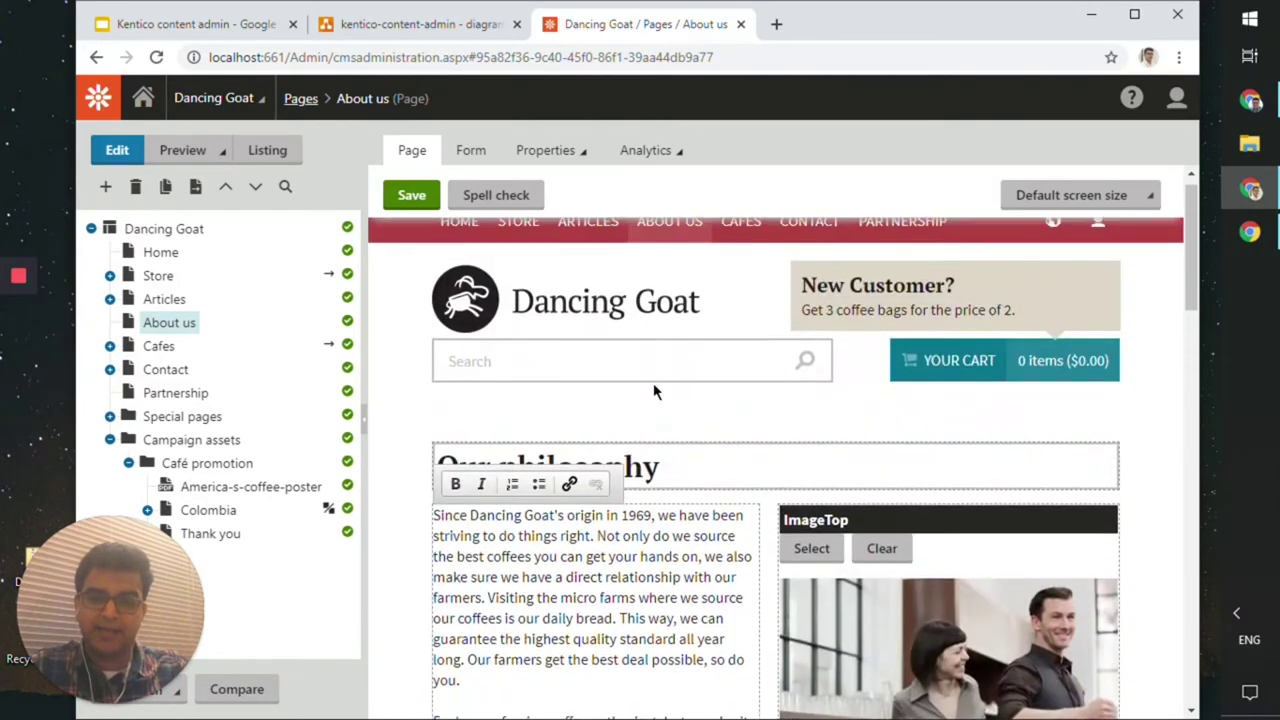
pyautogui.click(683, 474)
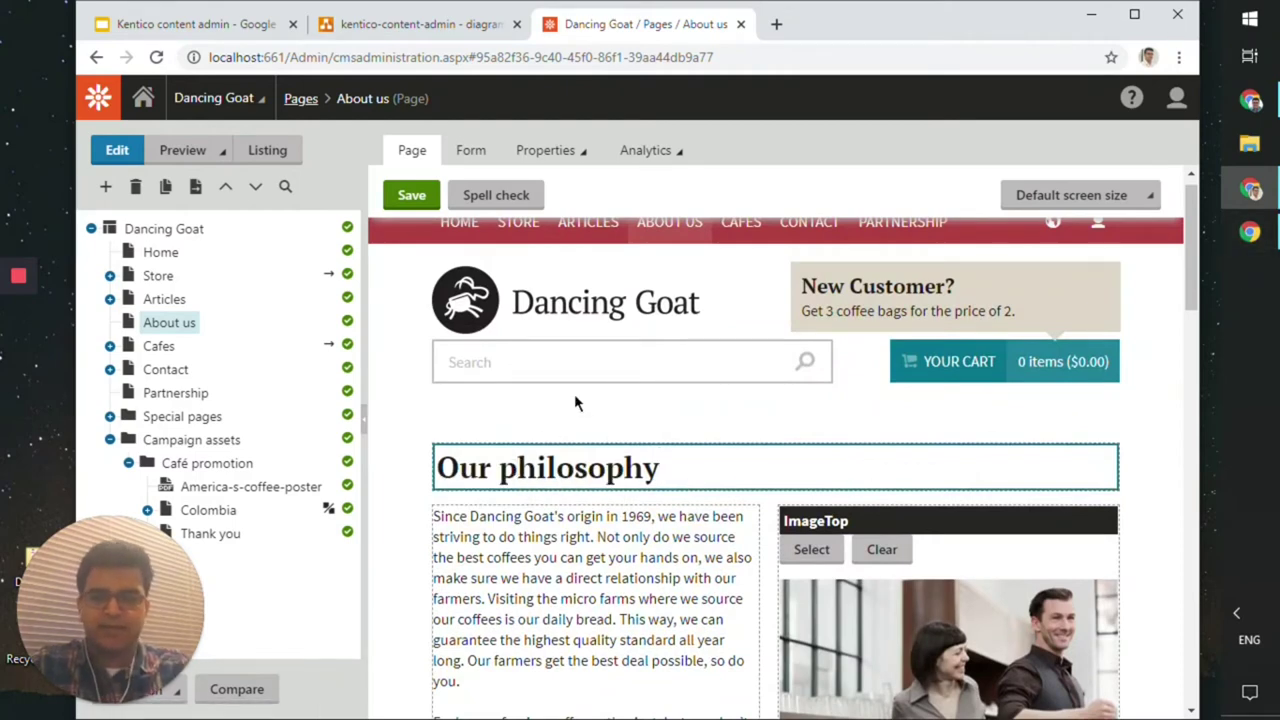
pyautogui.hotkey('shift', 'Right')
pyautogui.write('P')
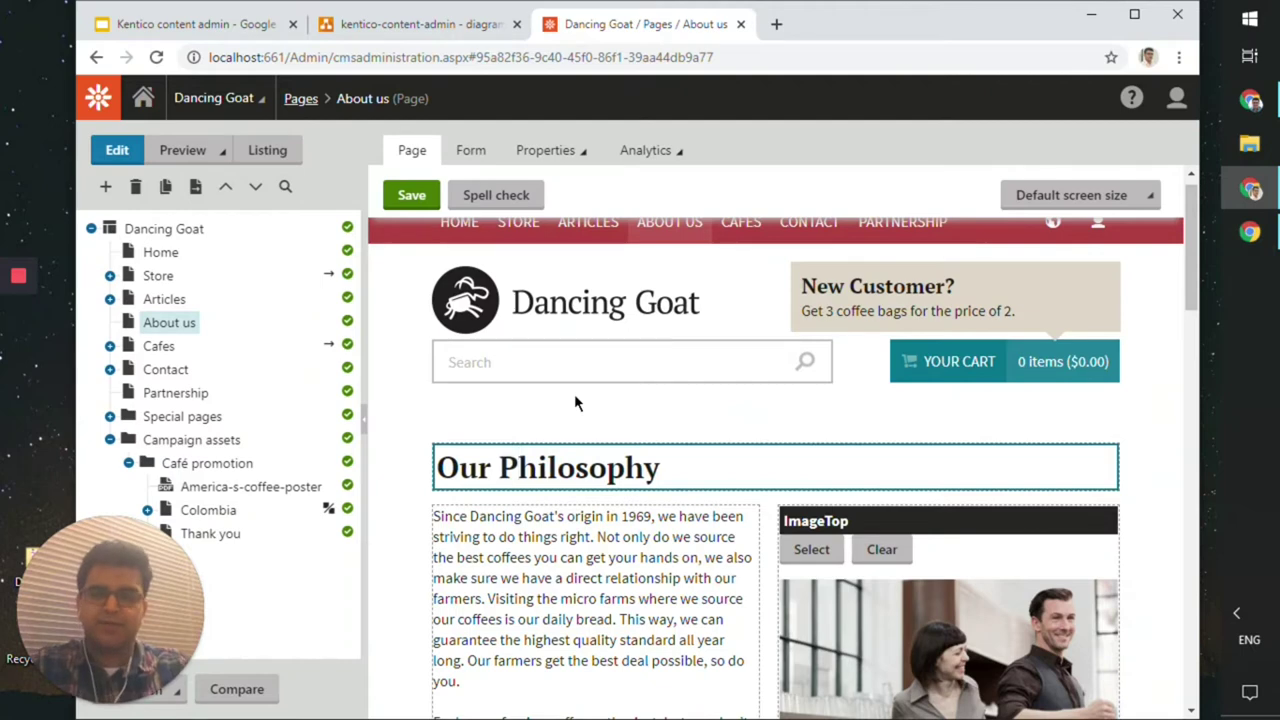
pyautogui.click(414, 196)
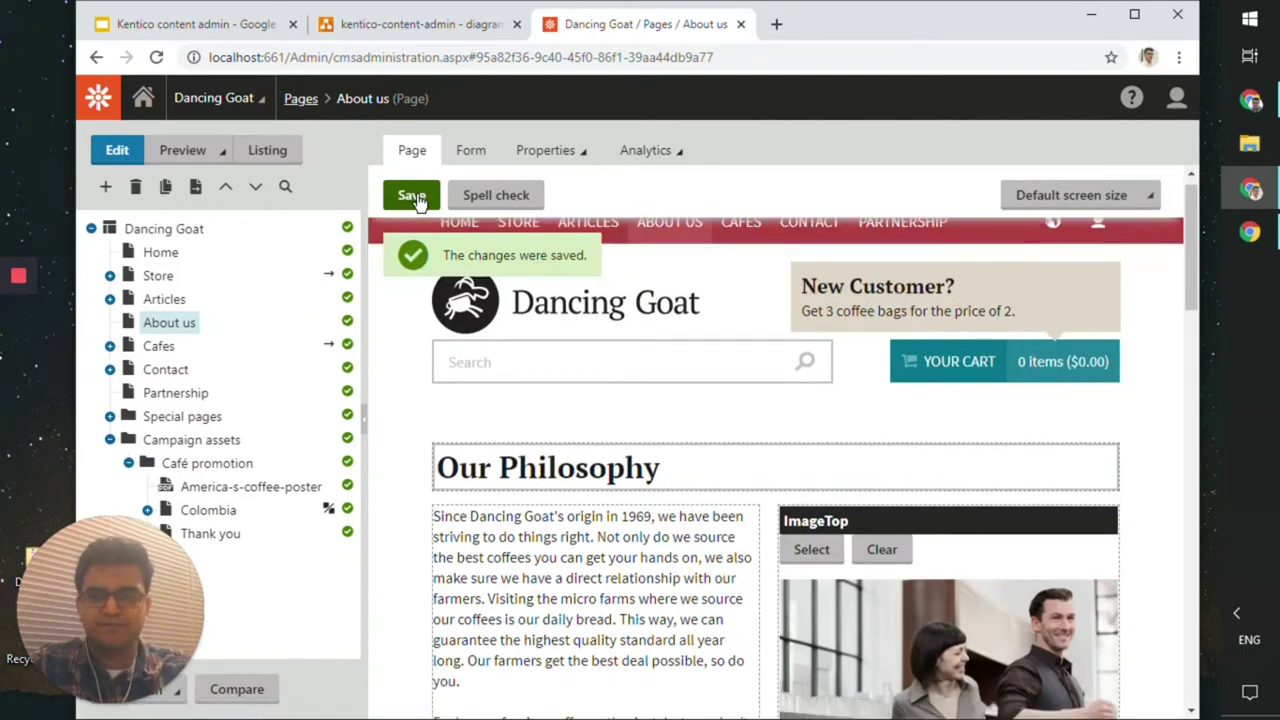
pyautogui.click(1252, 236)
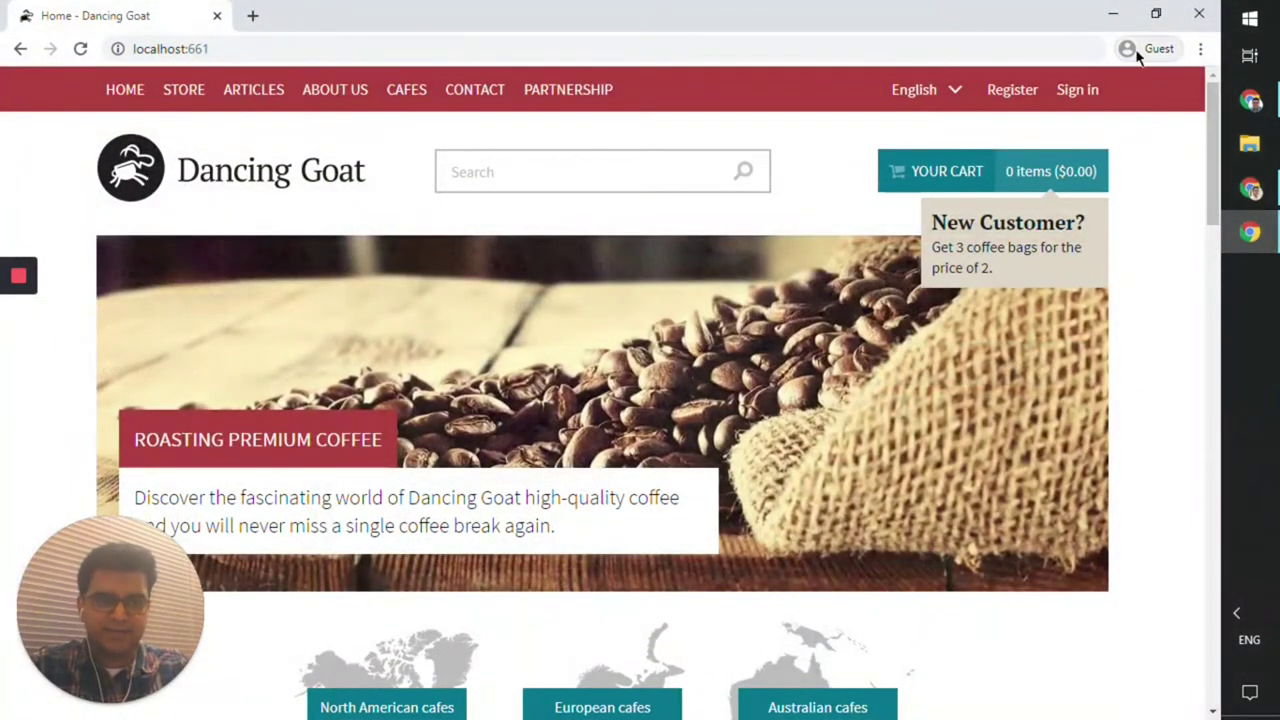
# Step: On the live site, confirm the About us heading reads 'Our Philosophy', then minimise the window
pyautogui.click(342, 104)
pyautogui.scroll(-1, 420, 370)
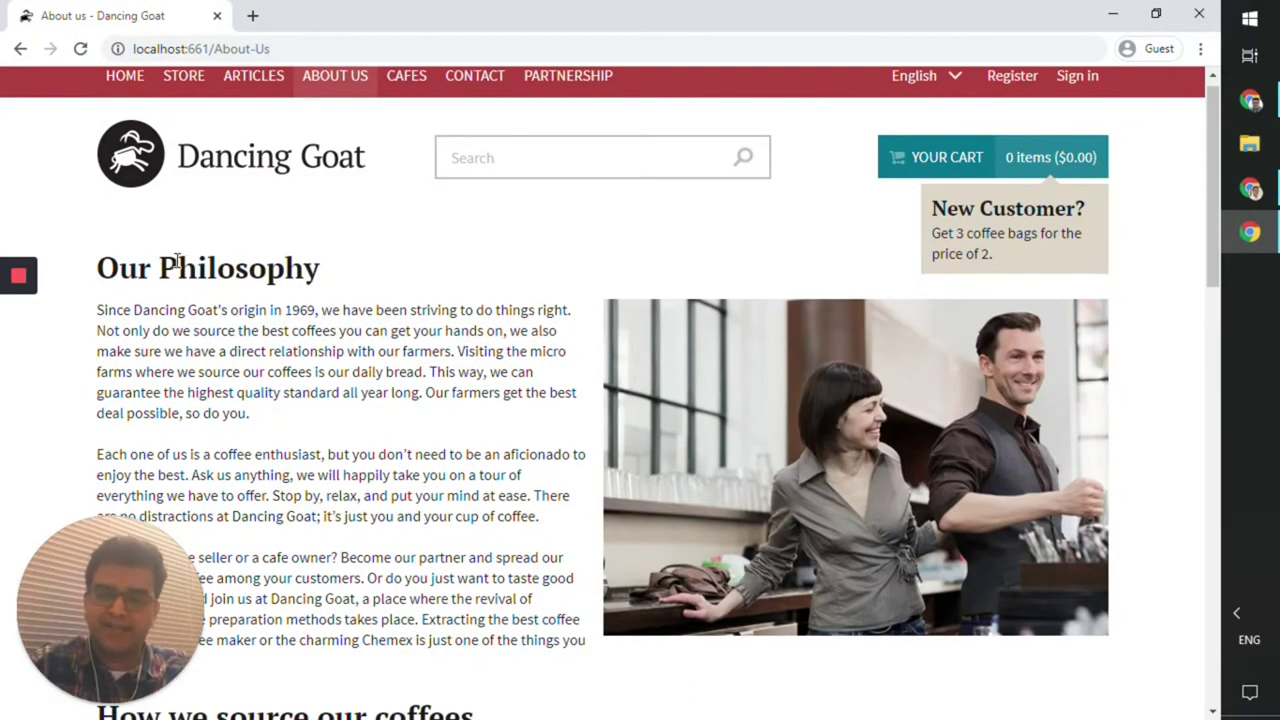
pyautogui.moveTo(176, 261); pyautogui.dragTo(165, 260)
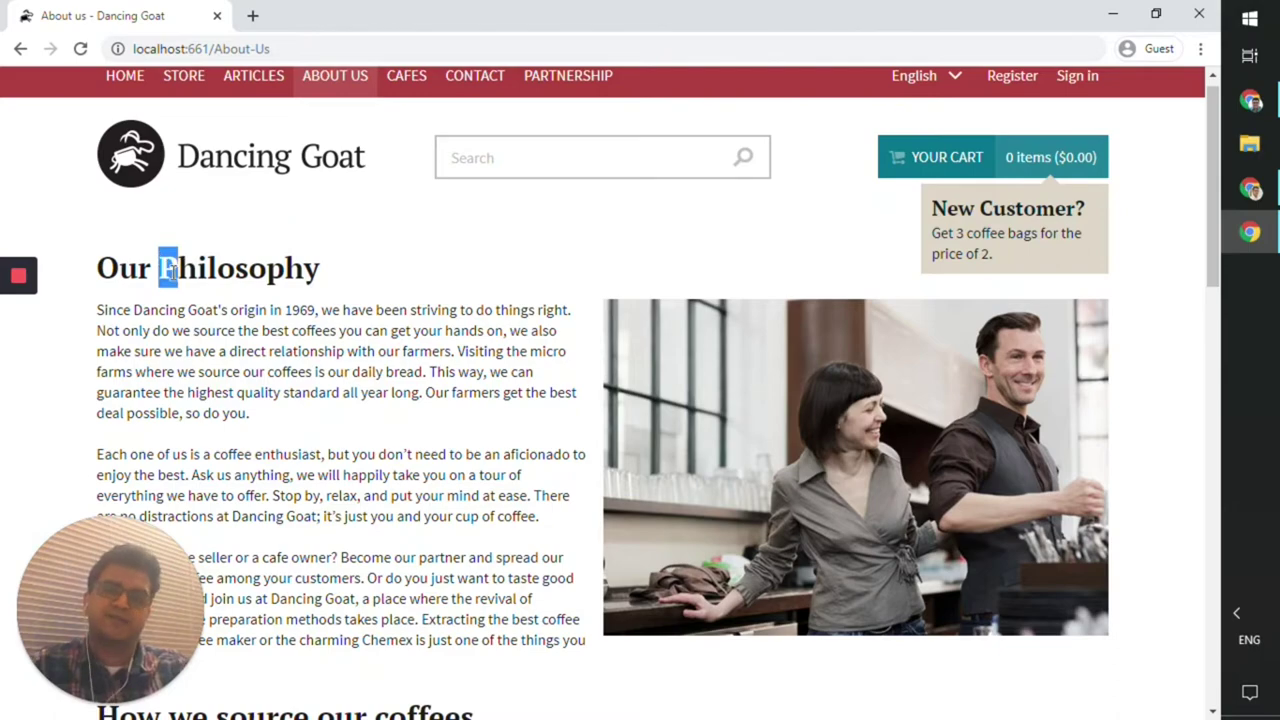
pyautogui.click(172, 270)
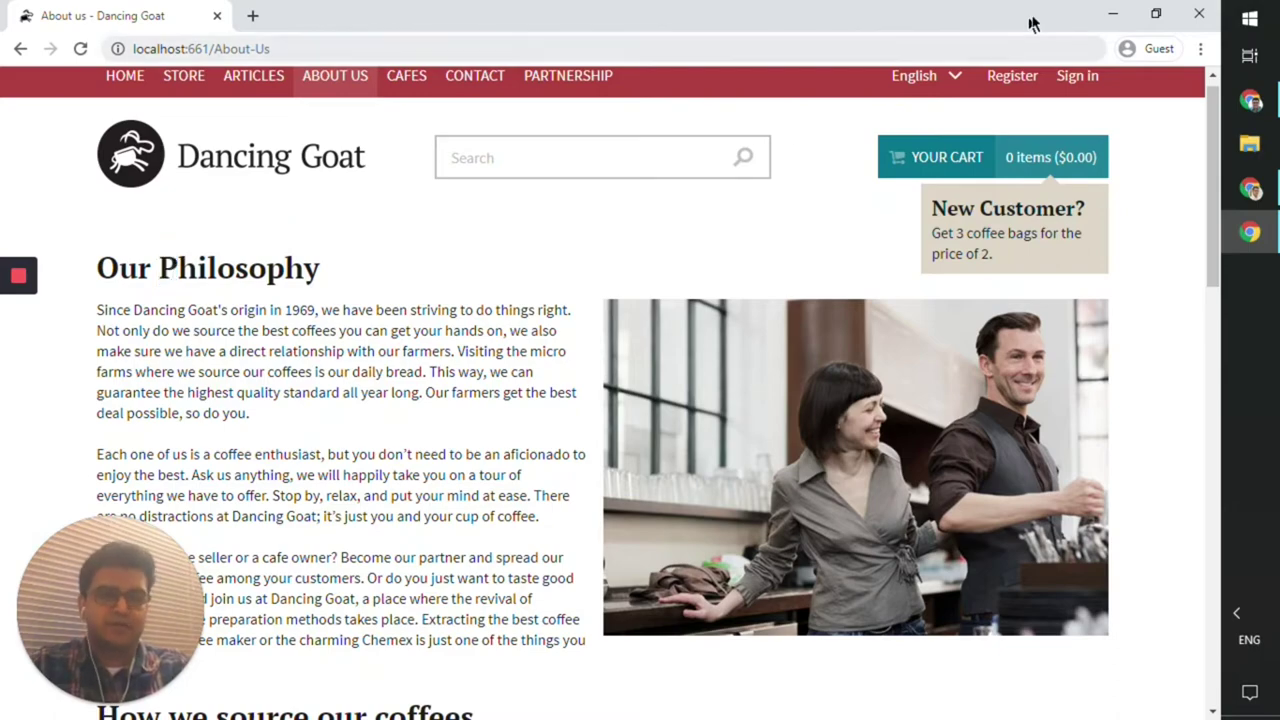
pyautogui.click(1112, 13)
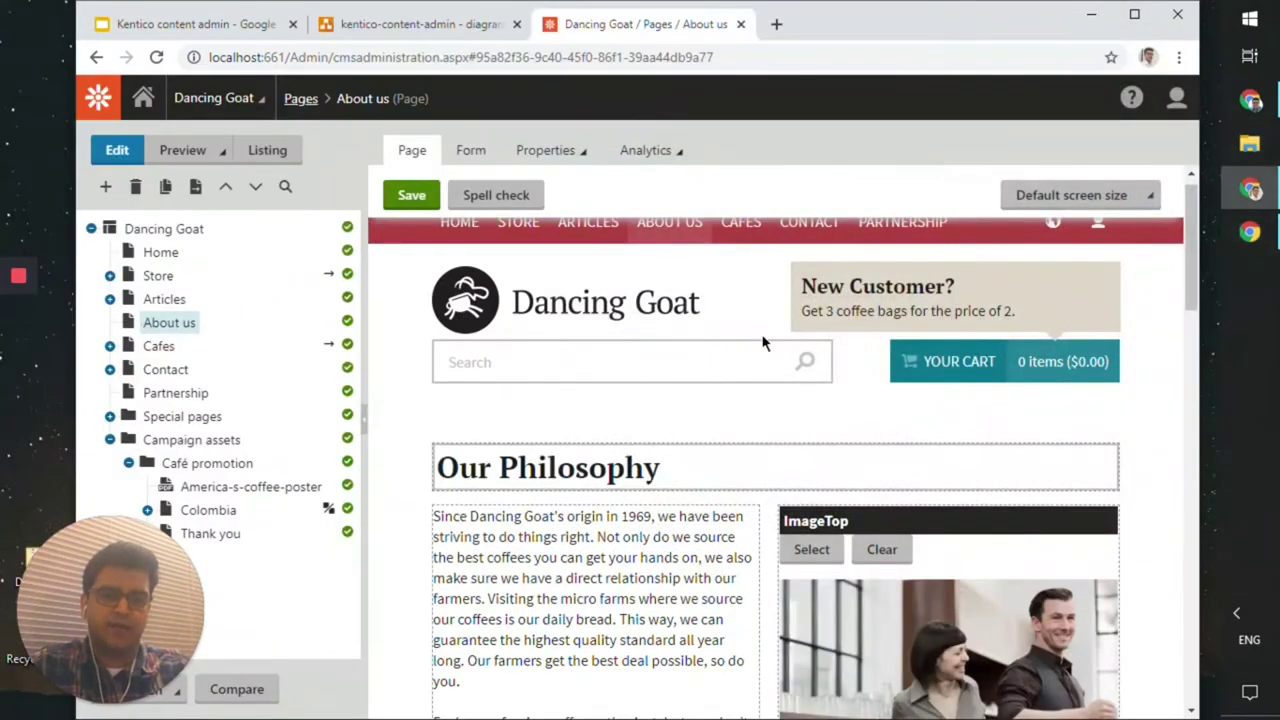
pyautogui.scroll(-3, 762, 343)
pyautogui.scroll(3, 762, 343)
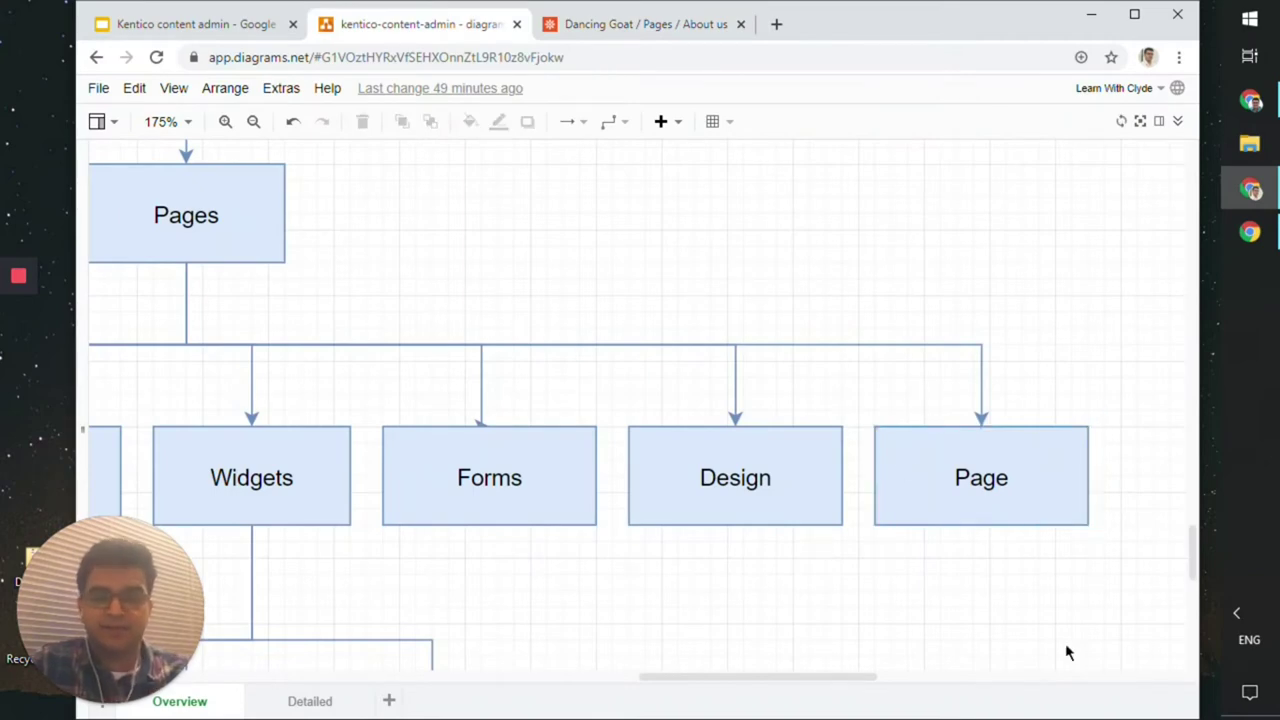
# Step: Go back to the Dancing Goat / Pages / About us browser tab
pyautogui.scroll(-1, 832, 584)
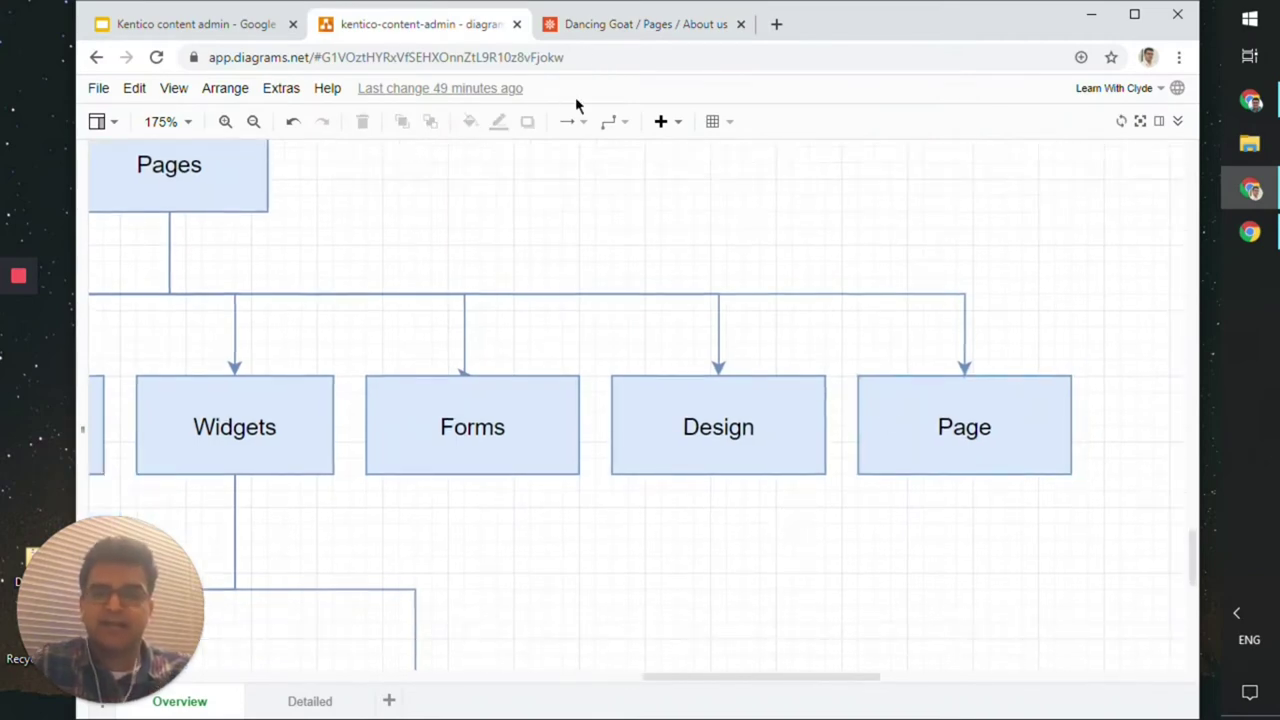
pyautogui.click(592, 24)
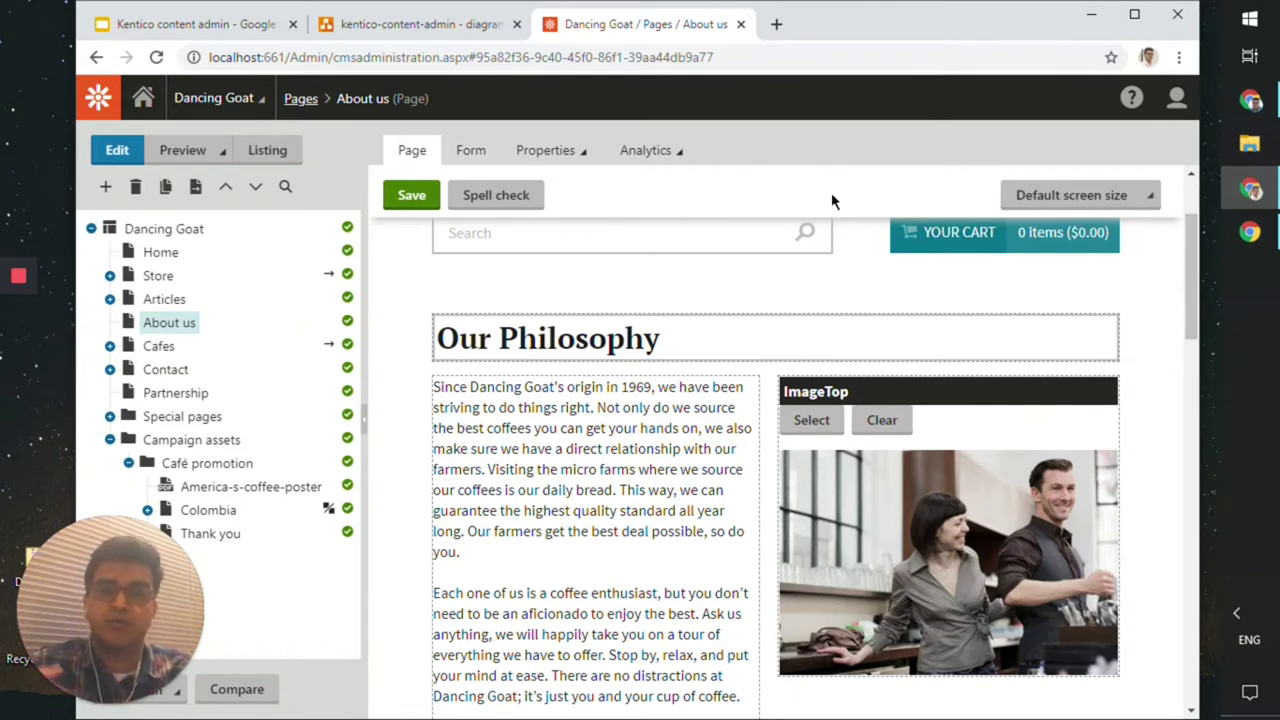
# Step: Unlock the other admin window's session and load About us from the Pages content tree
pyautogui.click(1240, 104)
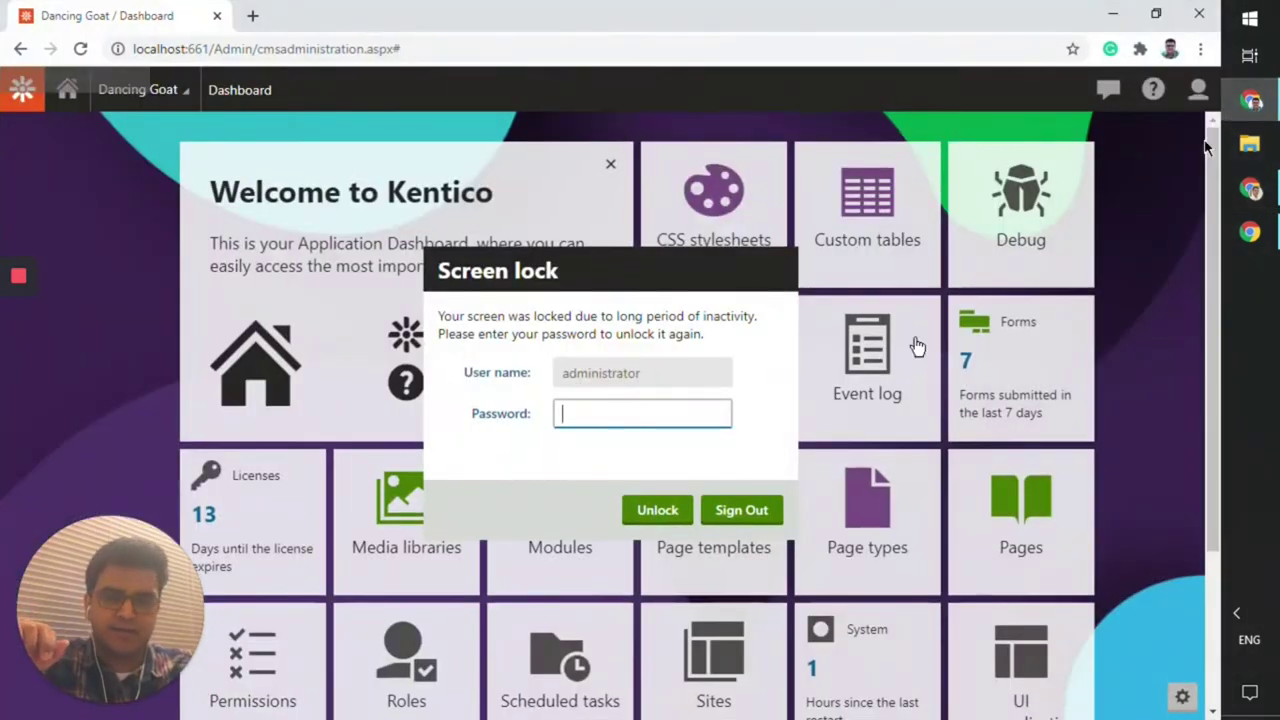
pyautogui.click(679, 518)
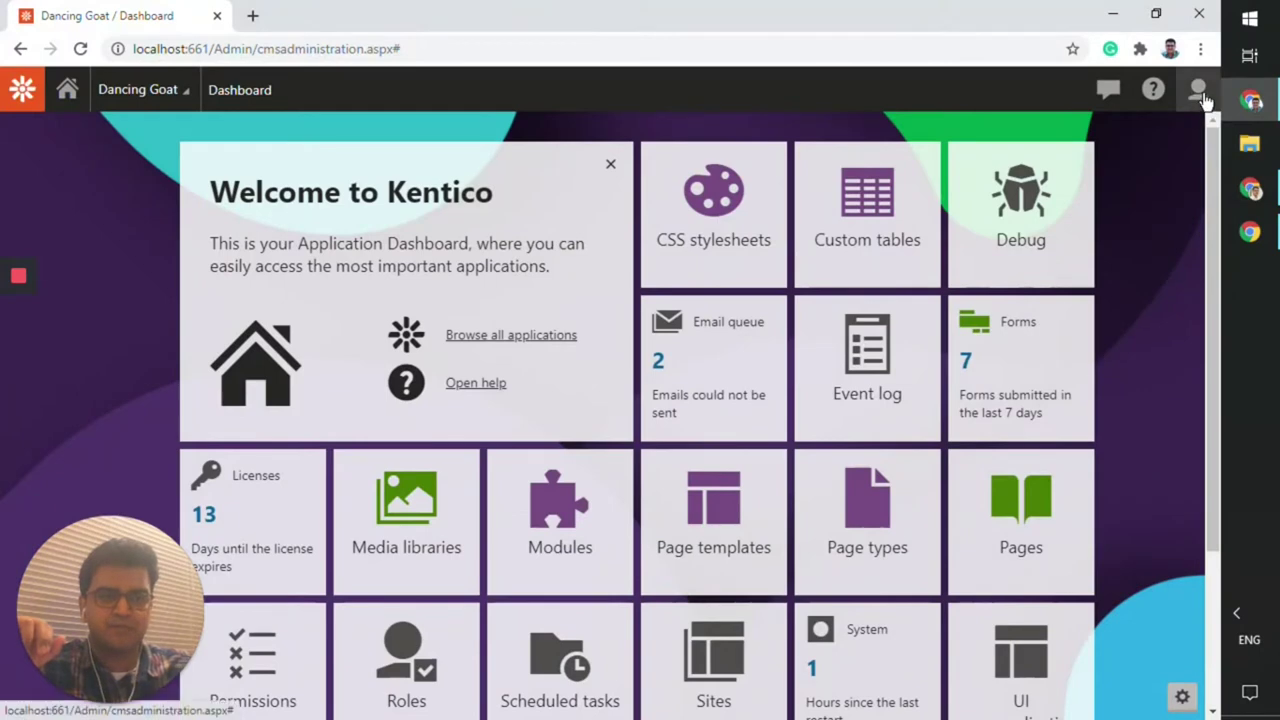
pyautogui.click(1199, 97)
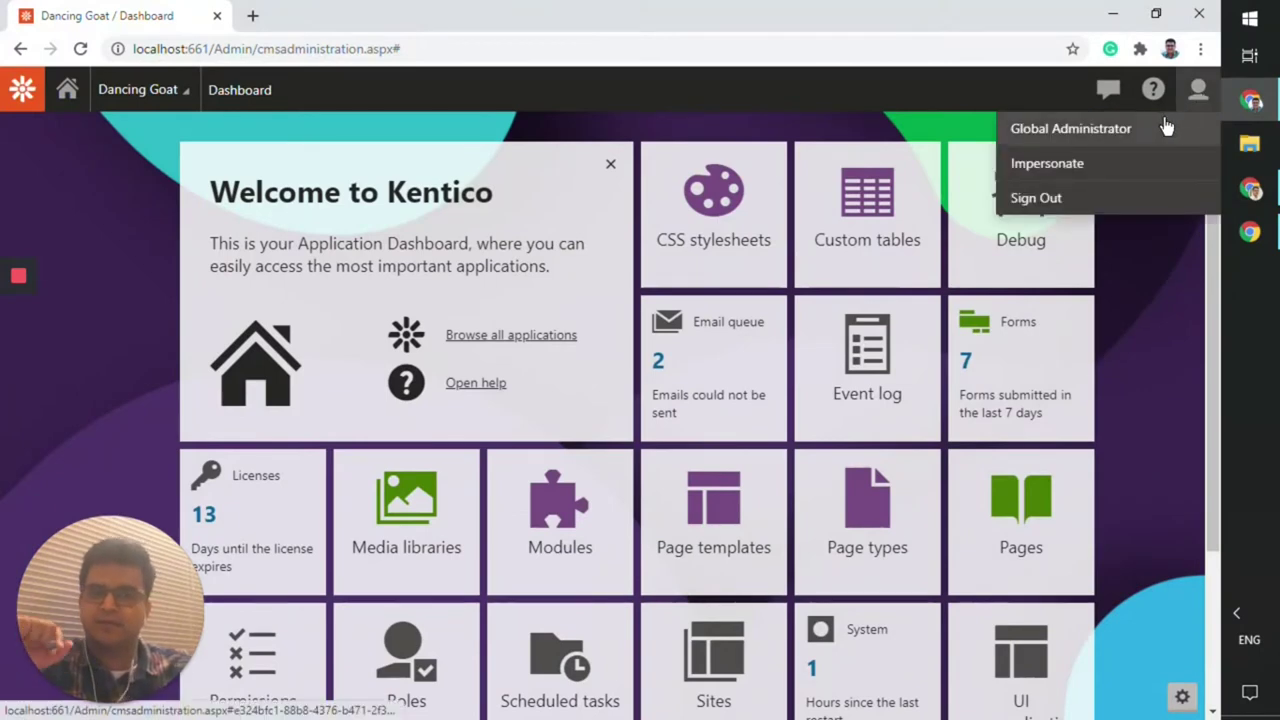
pyautogui.click(1003, 458)
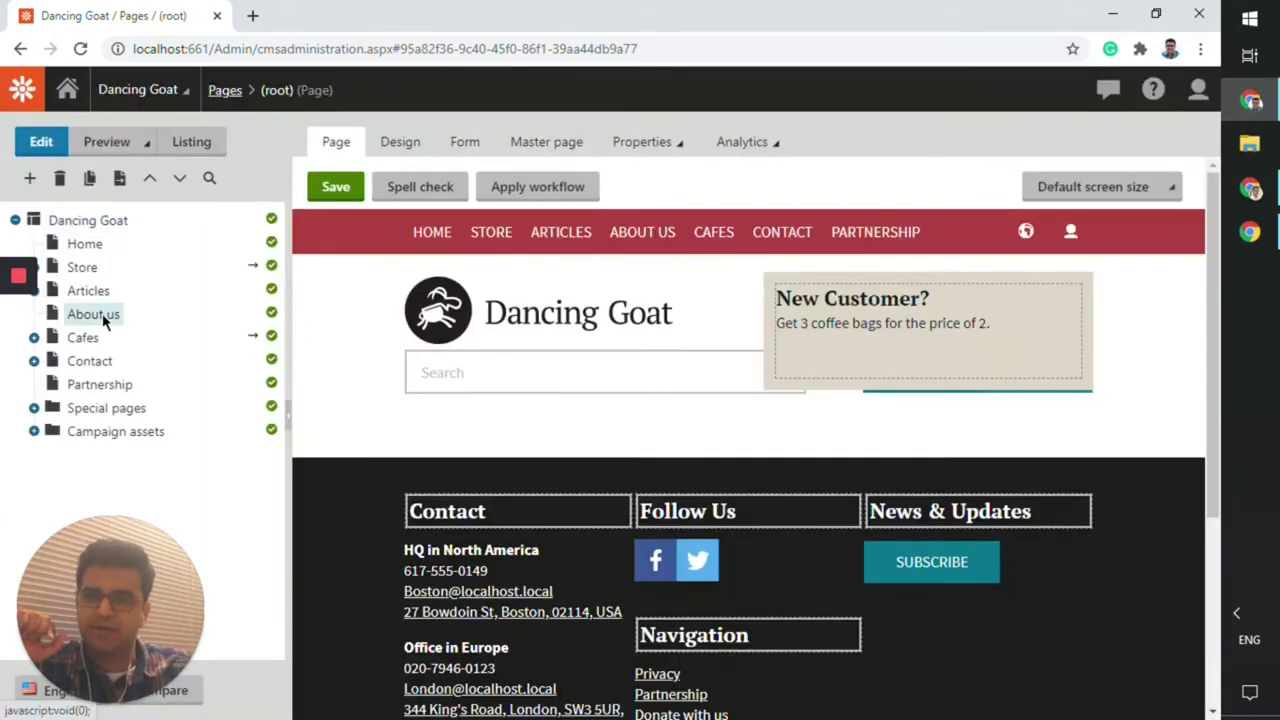
pyautogui.click(100, 316)
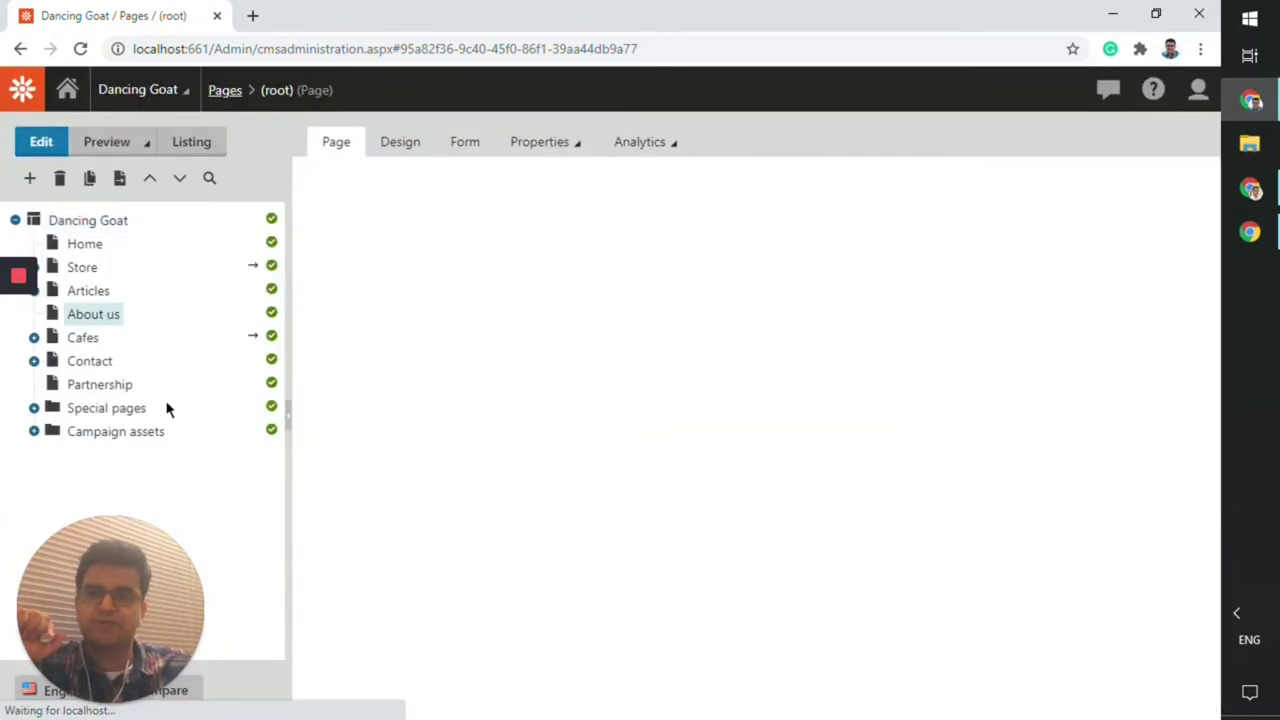
# Step: Inspect the About us page's Design layout, including the ZoneTop zone options
pyautogui.click(418, 148)
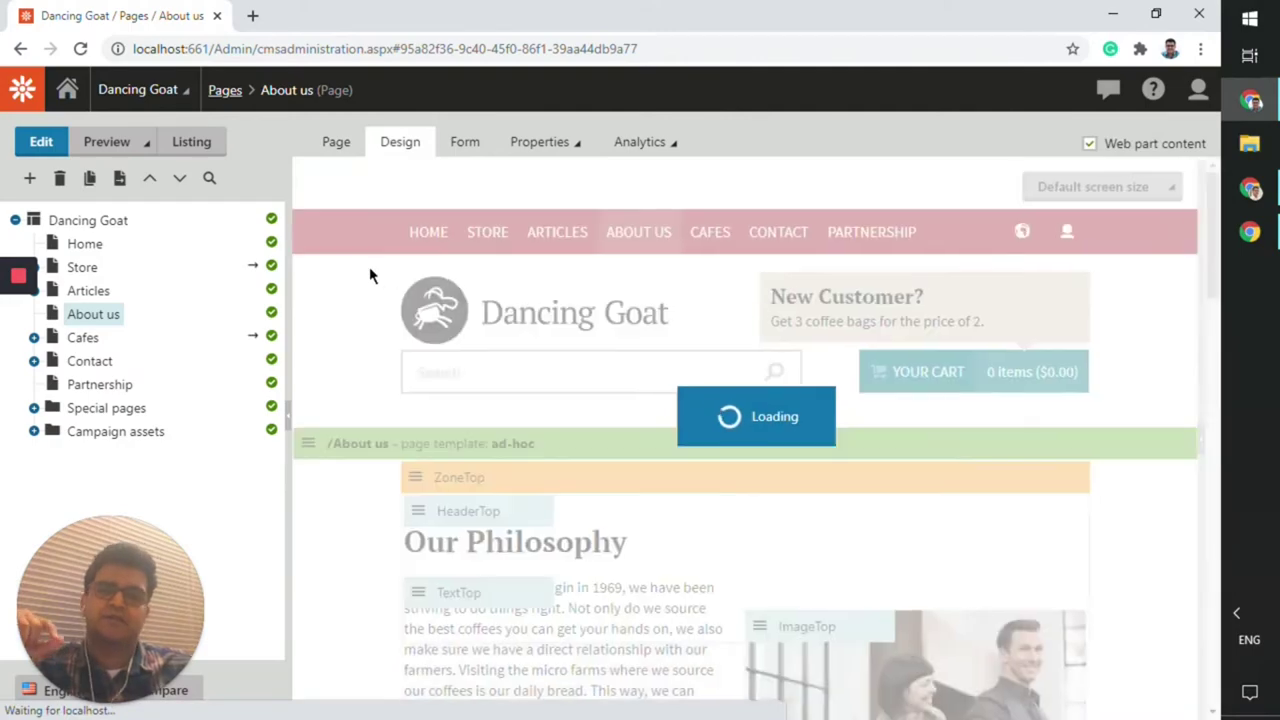
pyautogui.scroll(-10, 430, 290)
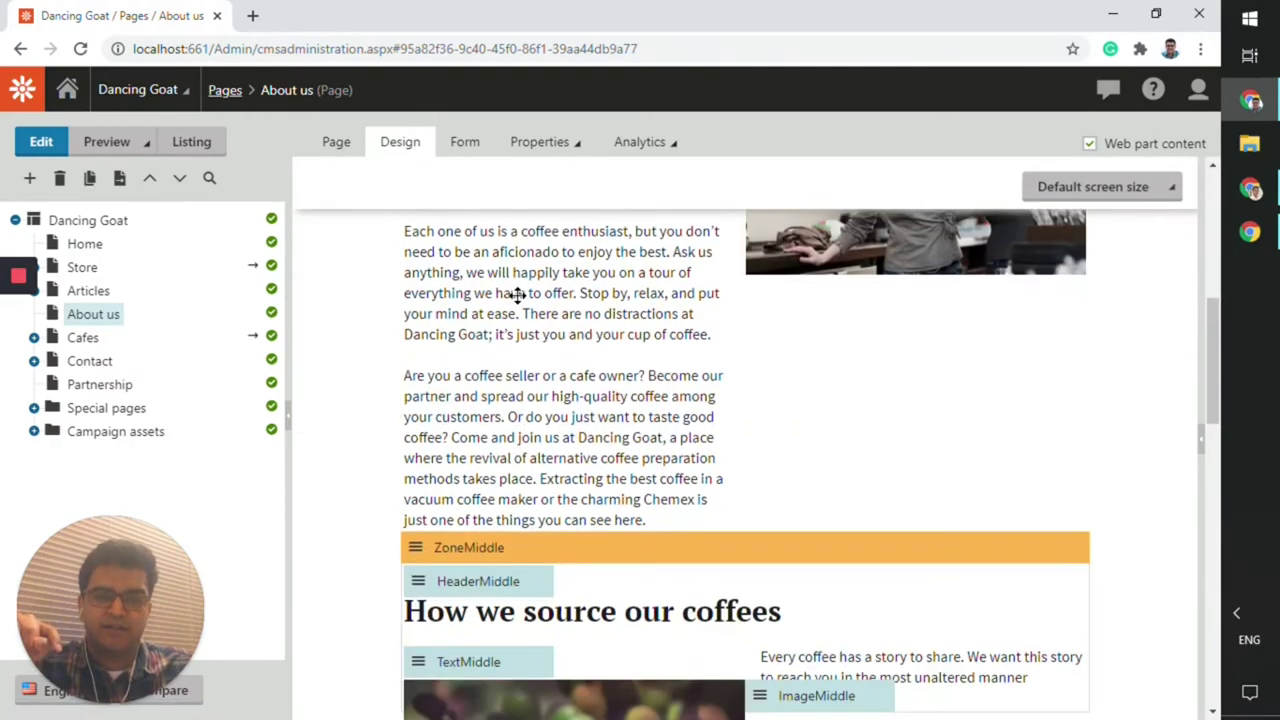
pyautogui.scroll(10, 550, 410)
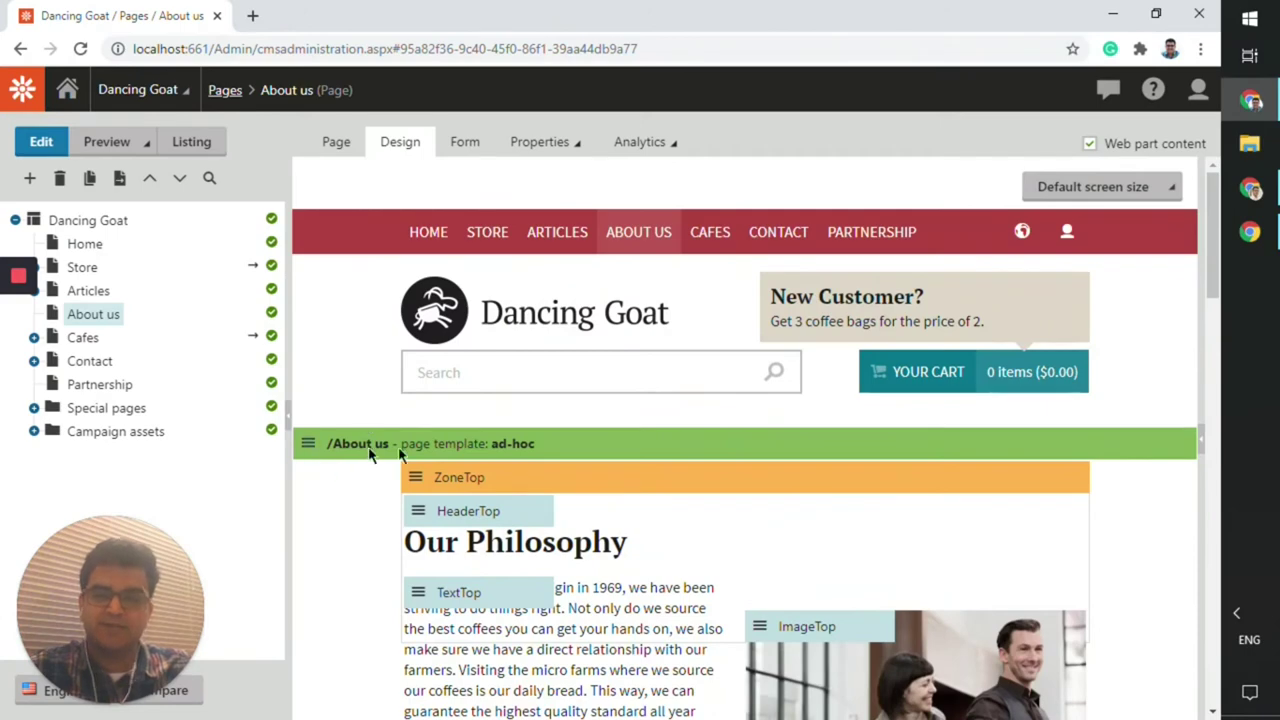
pyautogui.scroll(-3, 678, 440)
pyautogui.scroll(3, 610, 360)
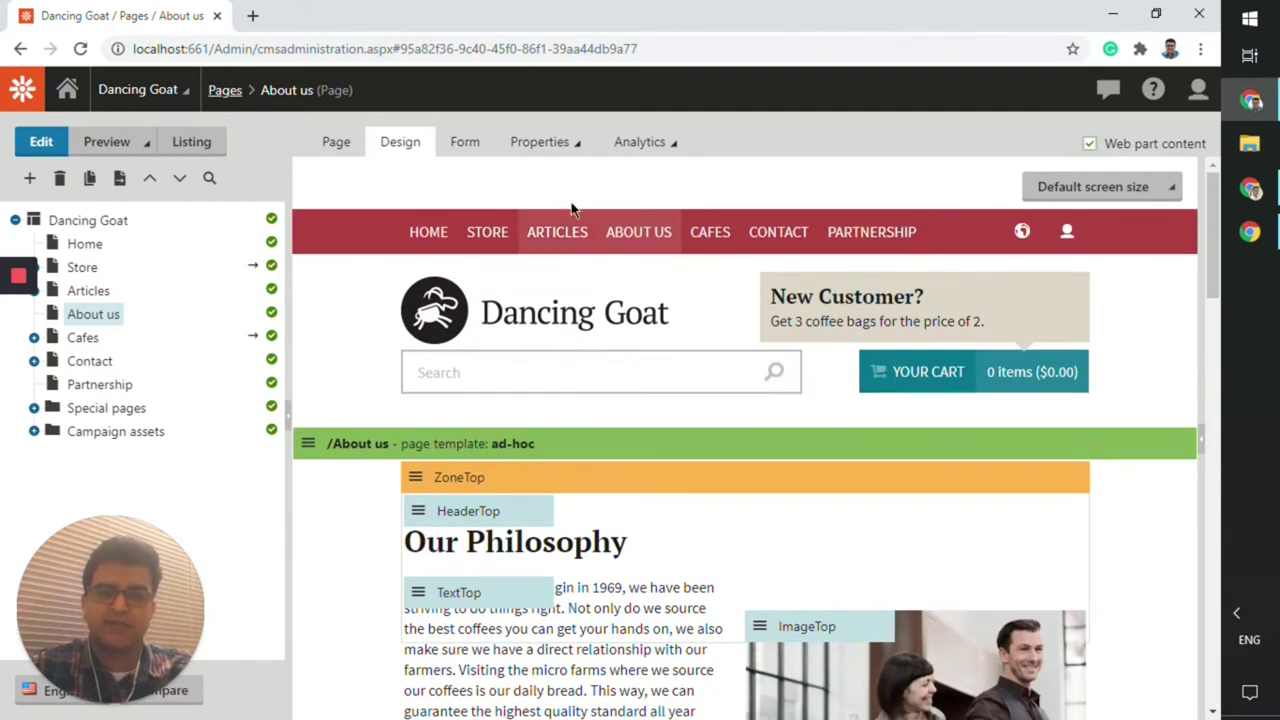
pyautogui.scroll(-3, 440, 215)
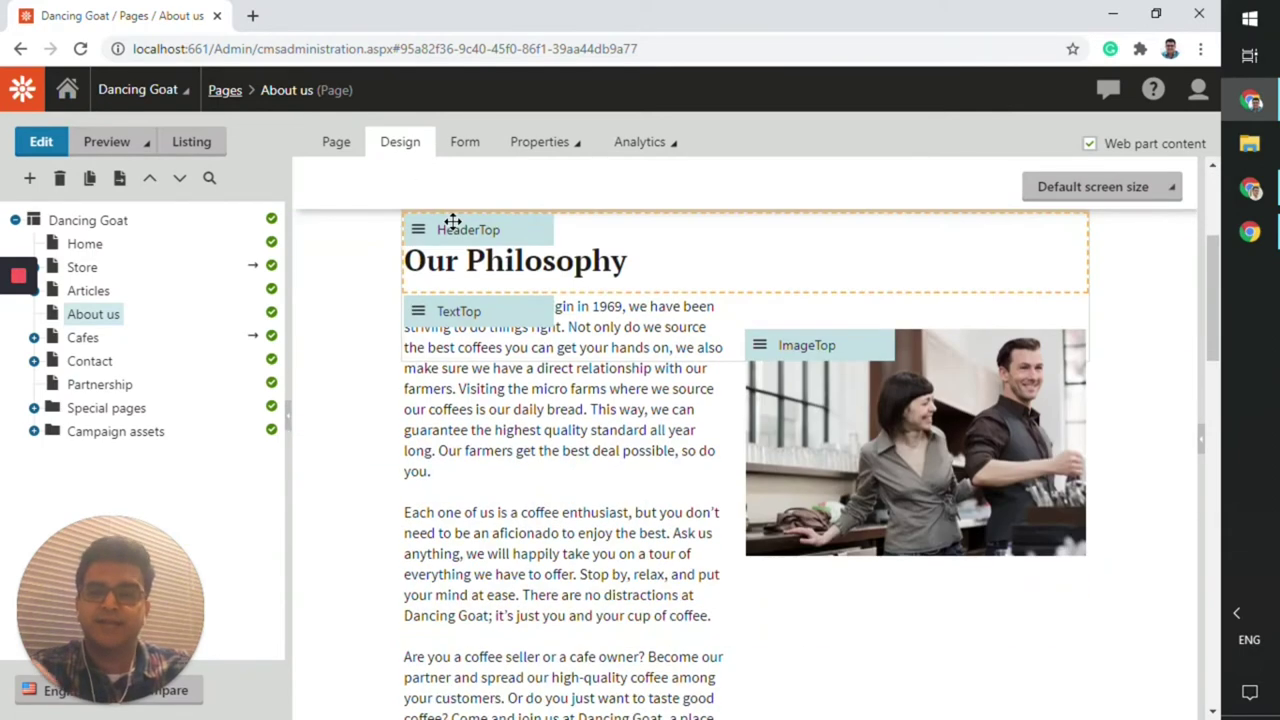
pyautogui.scroll(3, 451, 220)
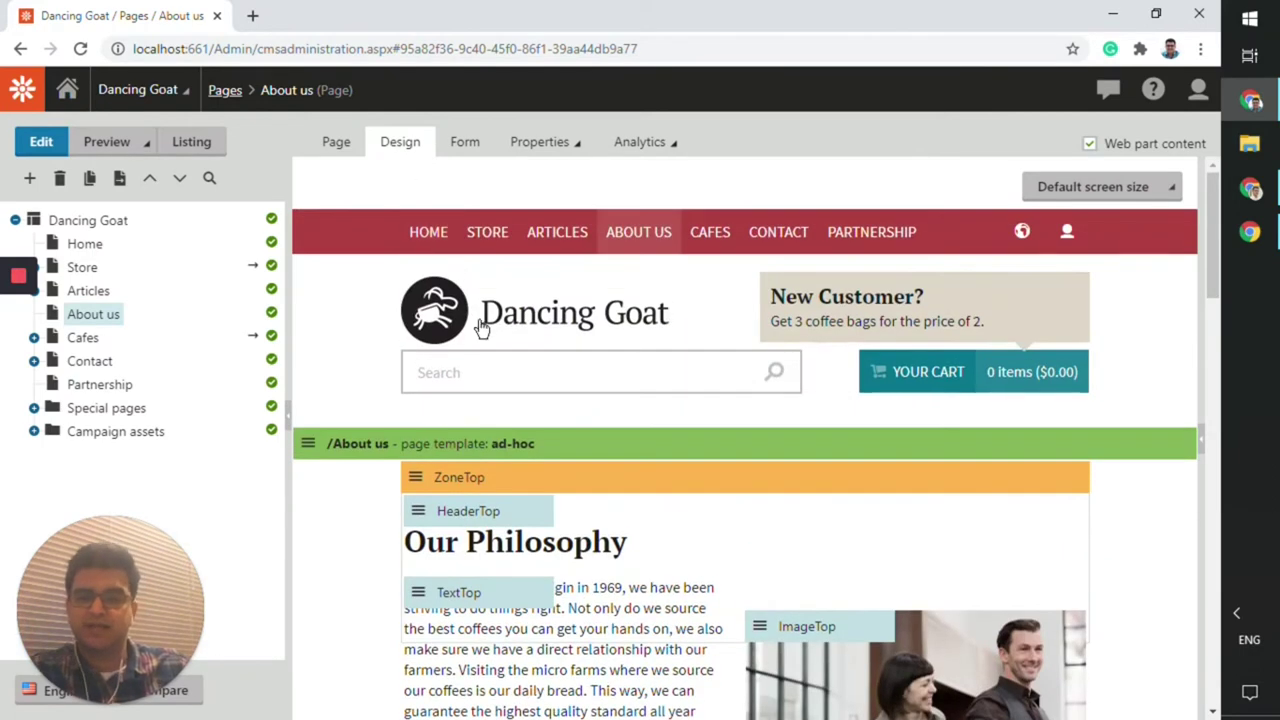
pyautogui.click(417, 480)
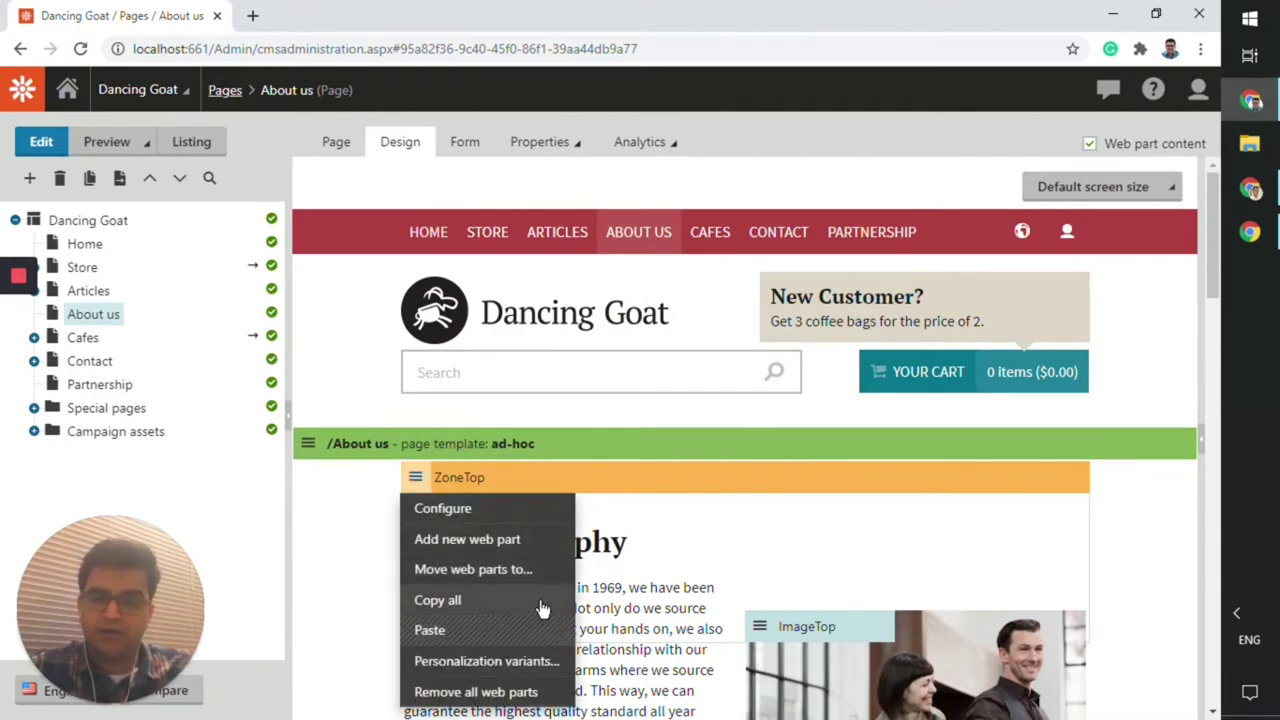
pyautogui.click(635, 478)
pyautogui.scroll(-3, 634, 478)
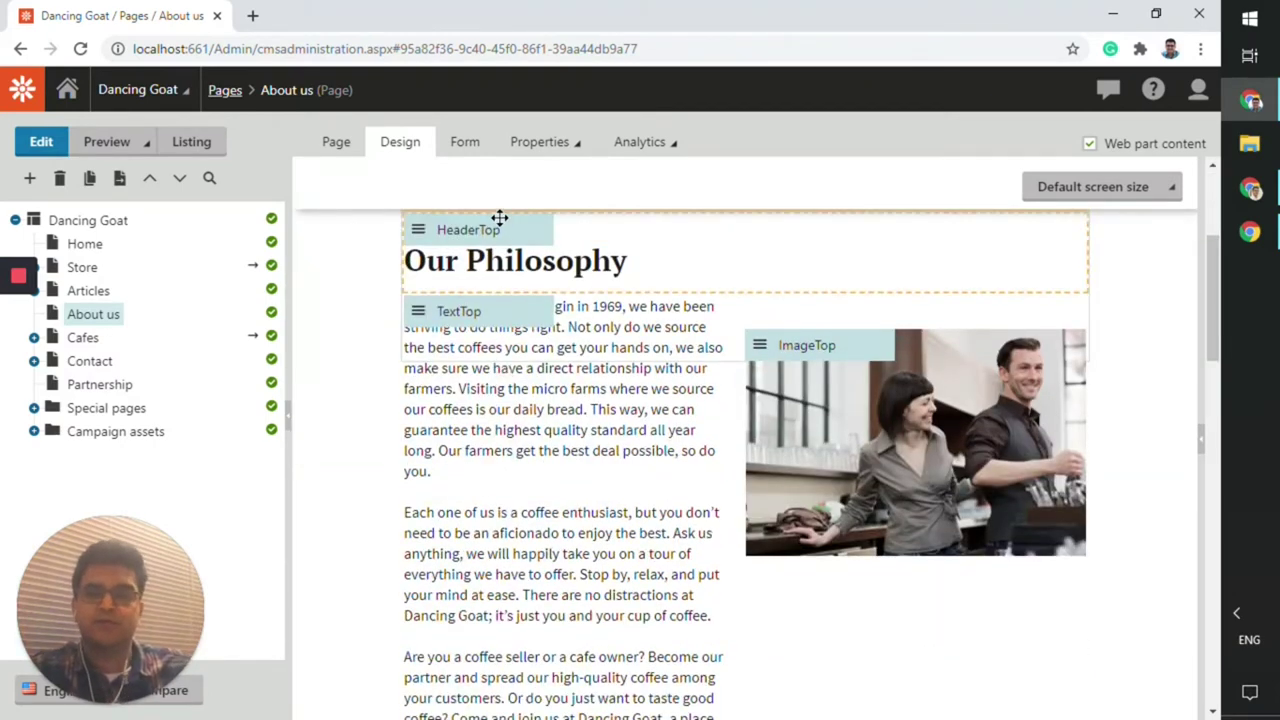
# Step: Return to the Page content view after one more look at the Design zones
pyautogui.click(328, 145)
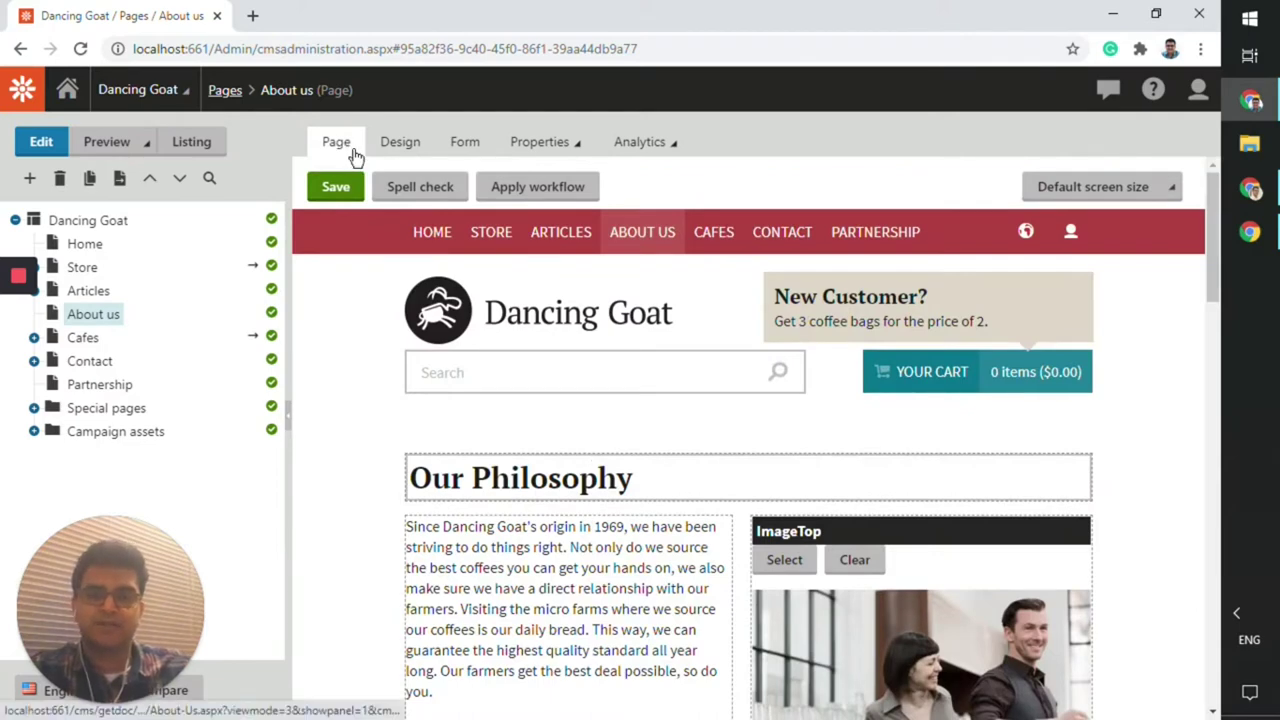
pyautogui.scroll(-3, 524, 461)
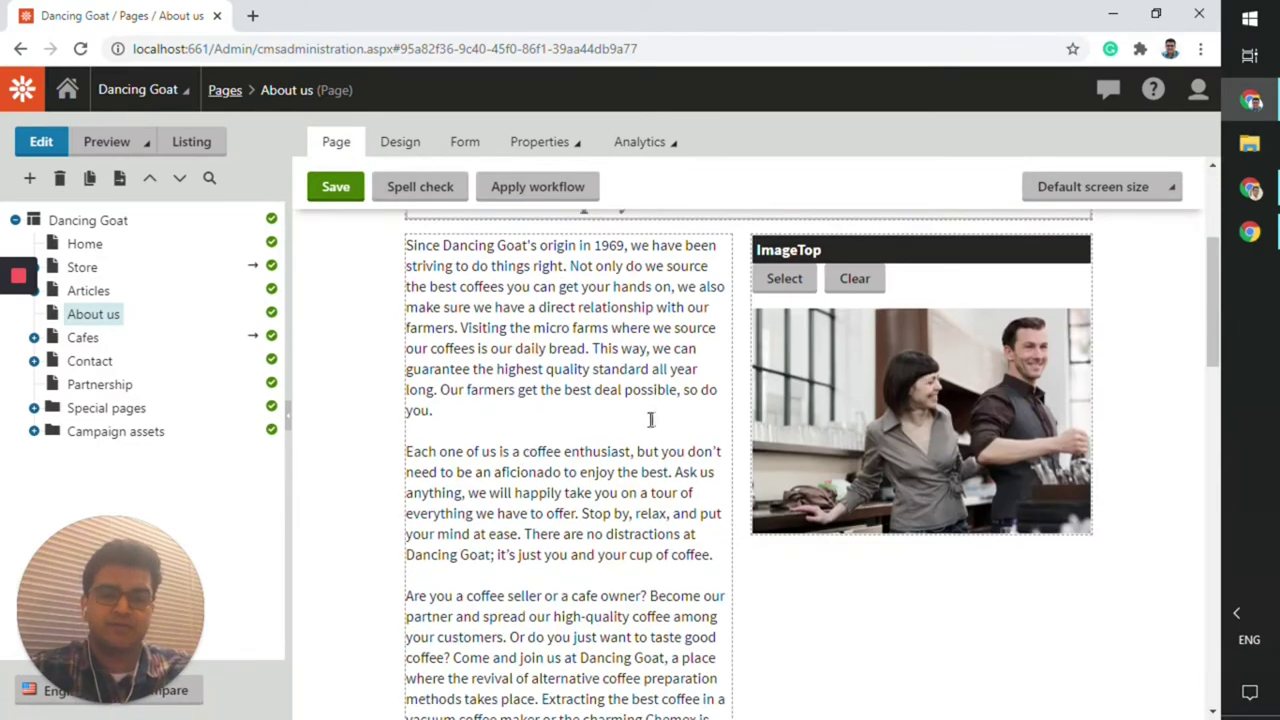
pyautogui.click(400, 146)
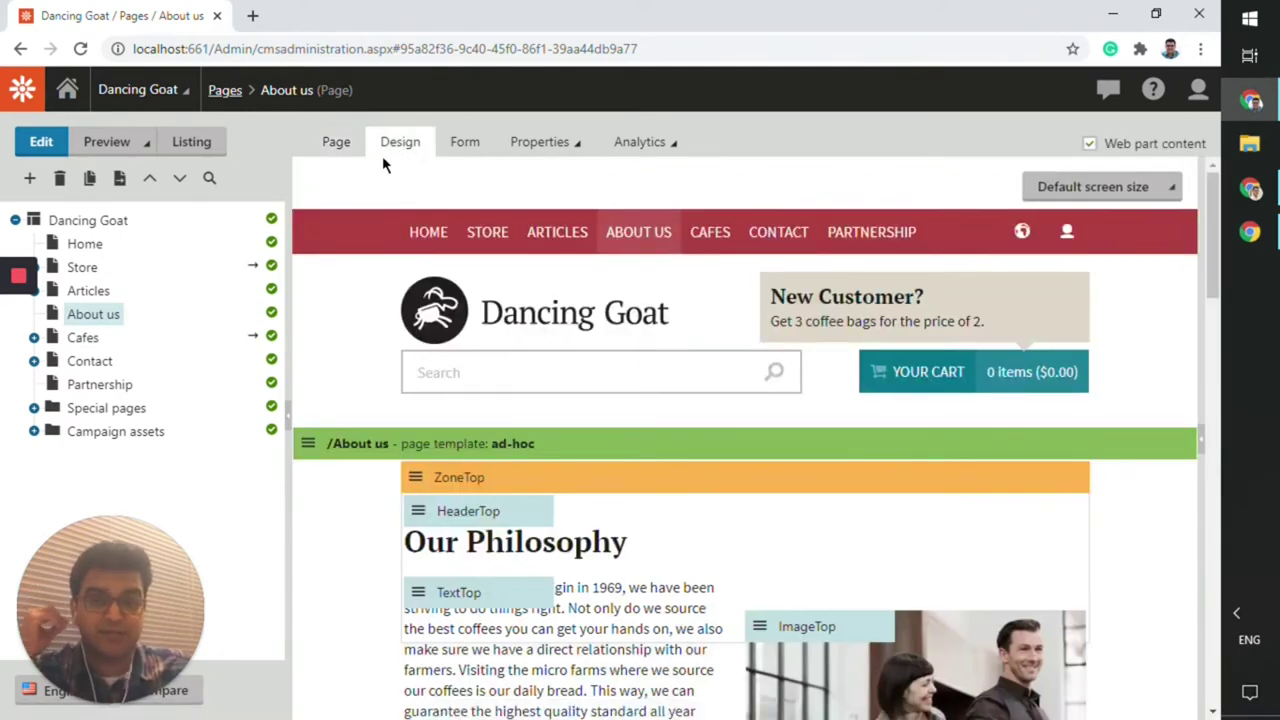
pyautogui.click(340, 146)
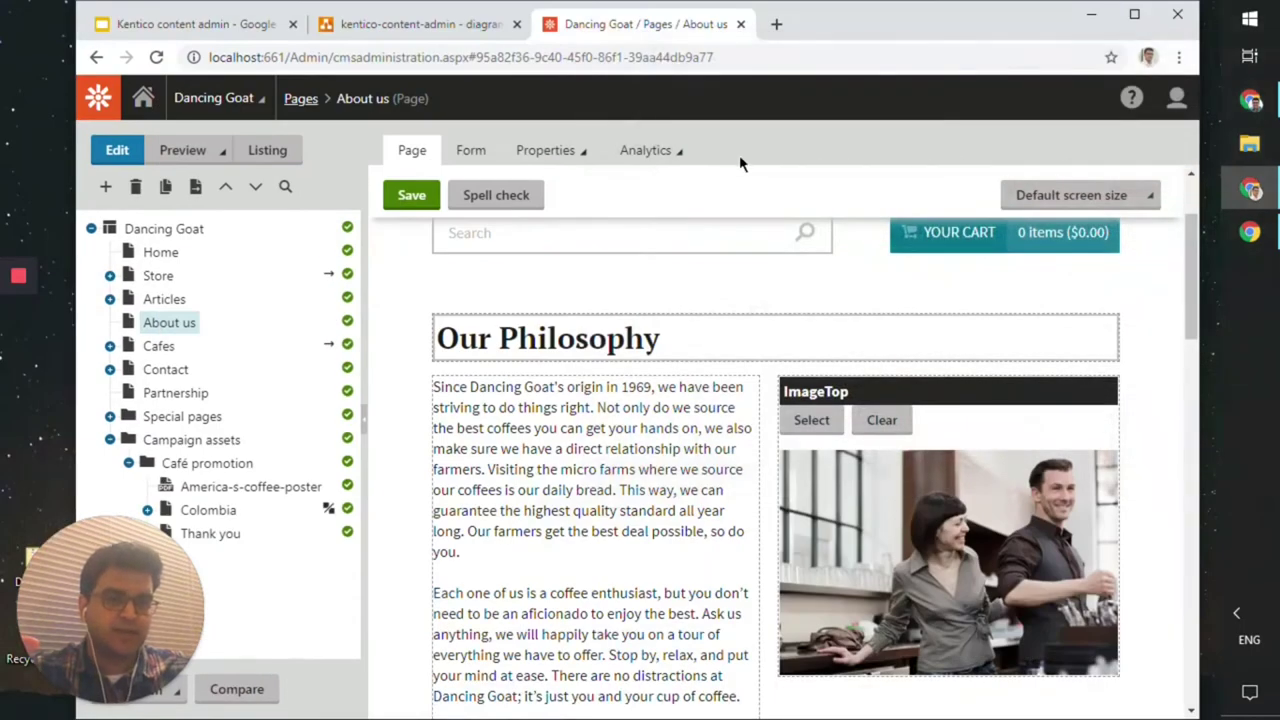
# Step: Reload the About us Page view twice, then bring up the diagrams.net topics diagram
pyautogui.scroll(2, 717, 354)
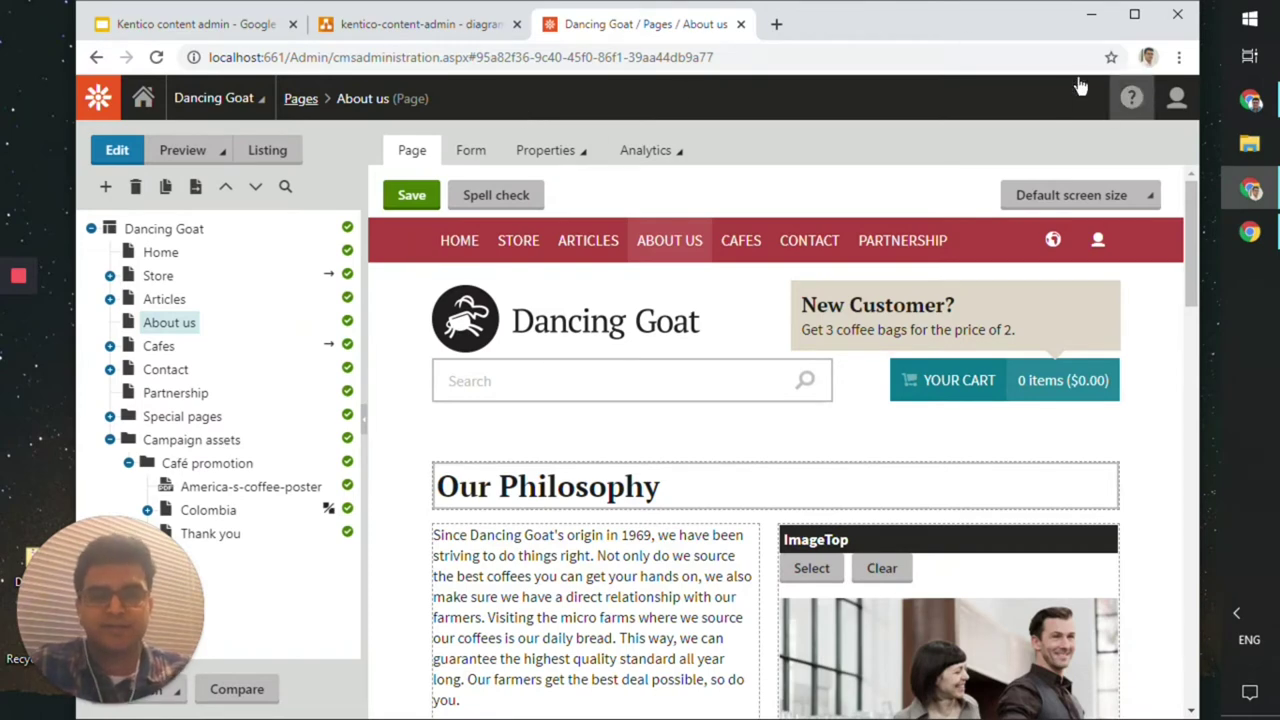
pyautogui.click(422, 165)
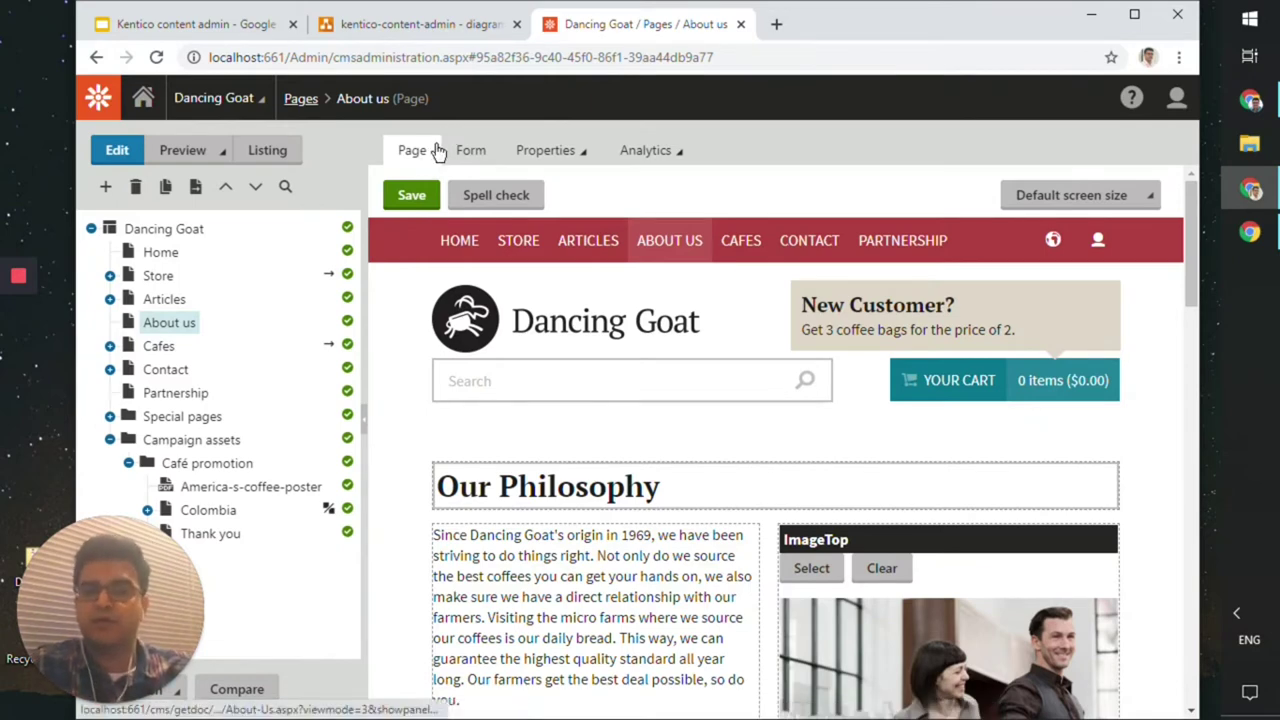
pyautogui.click(430, 158)
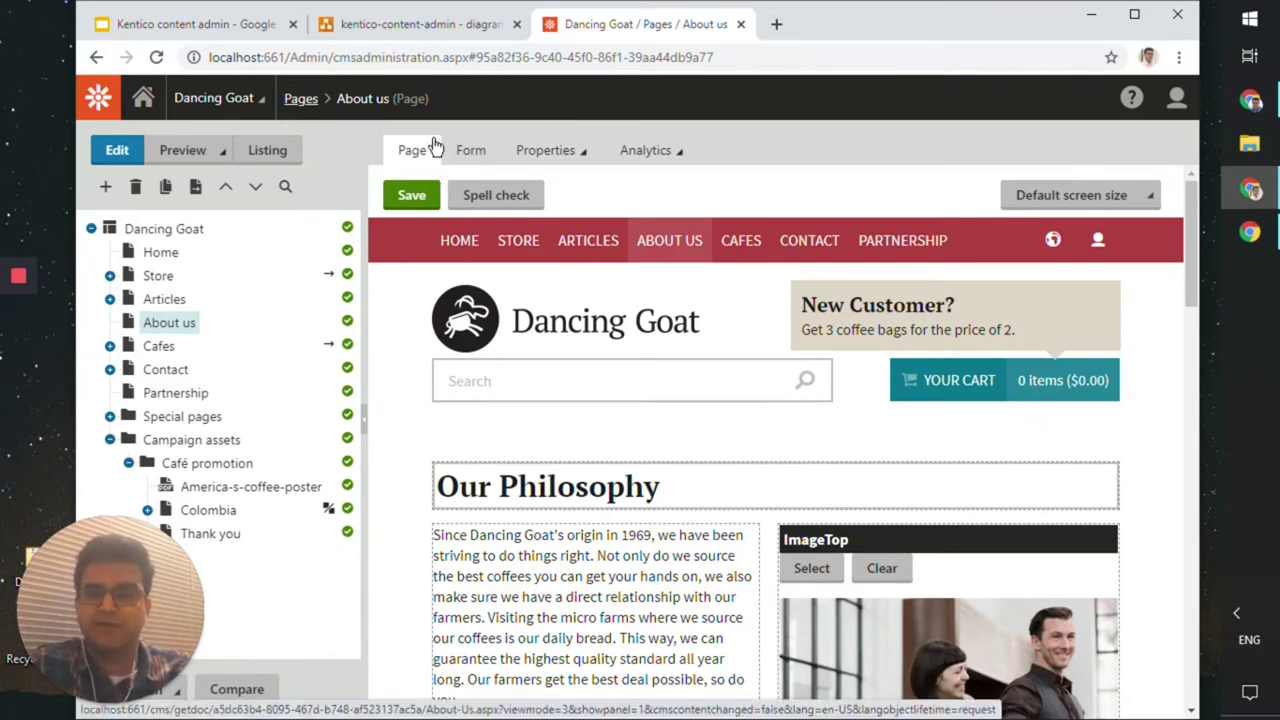
pyautogui.click(444, 28)
# Step: Pan the topics diagram to select the Forms box, then go back to About us's form fields
pyautogui.moveTo(614, 537); pyautogui.dragTo(654, 531)
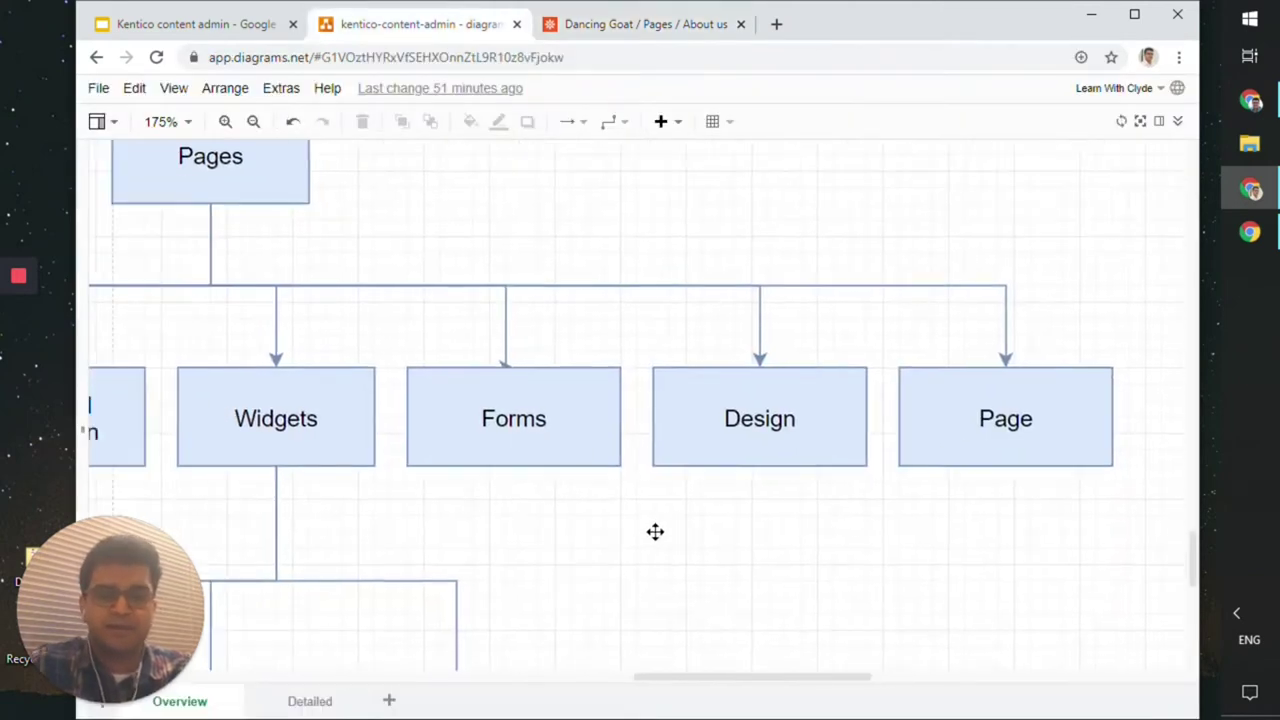
pyautogui.moveTo(543, 509); pyautogui.dragTo(663, 514)
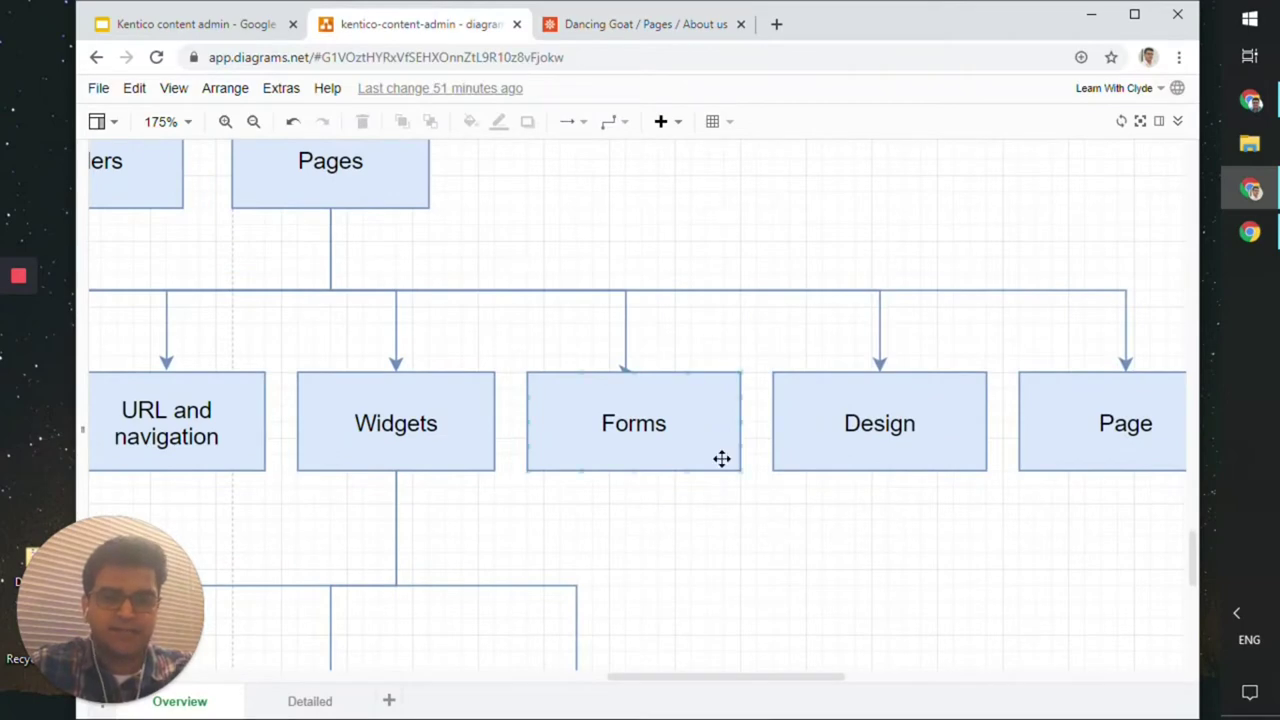
pyautogui.click(684, 450)
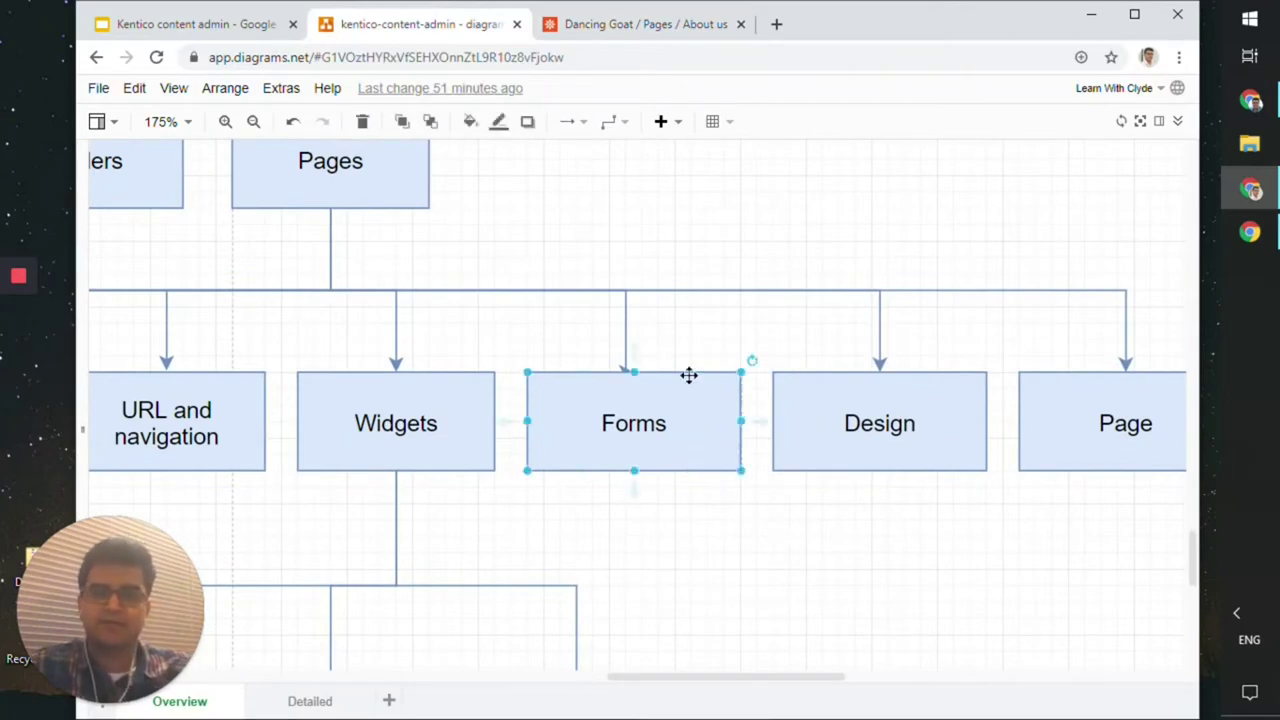
pyautogui.click(645, 35)
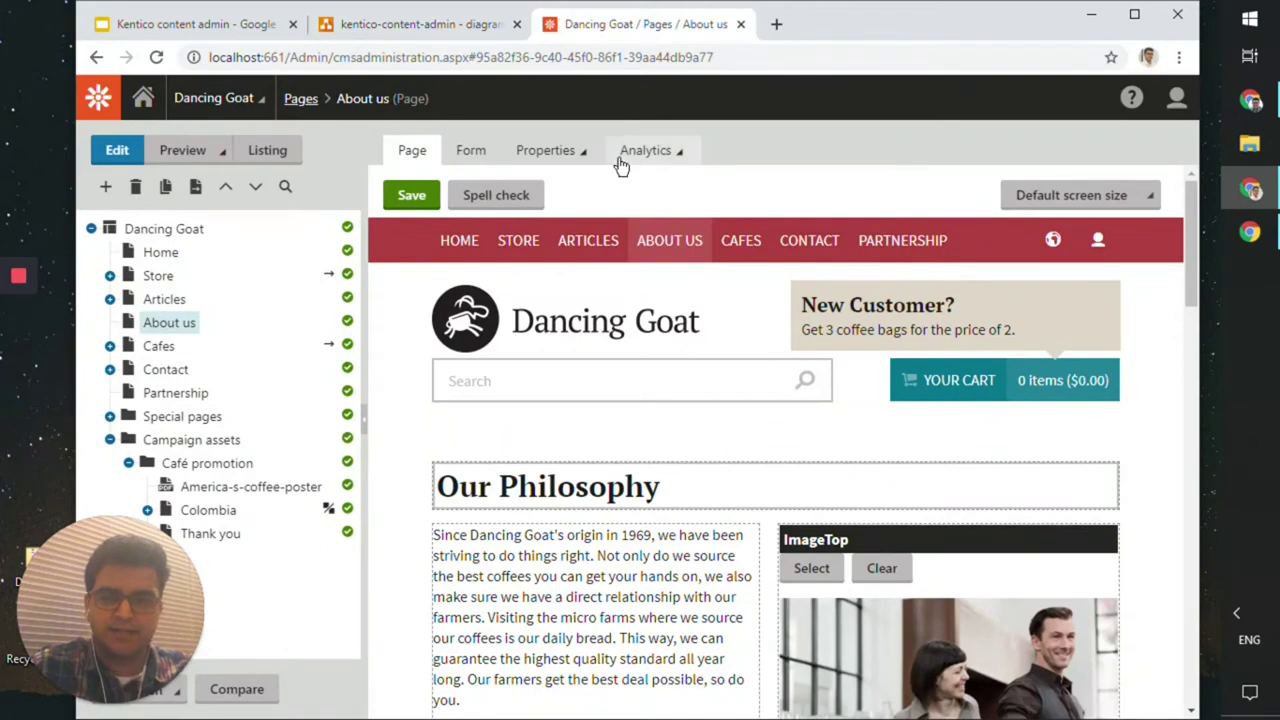
pyautogui.click(472, 155)
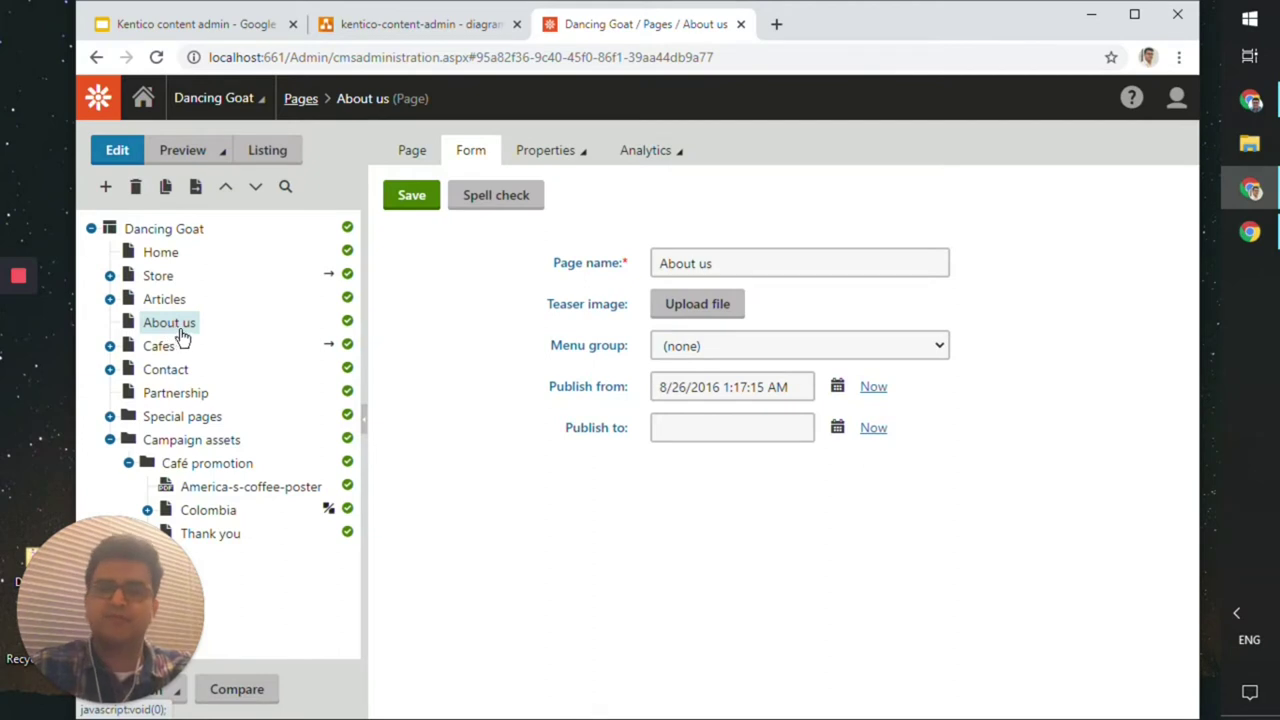
# Step: Highlight the About us page name in the Form view, then return to the diagram
pyautogui.moveTo(731, 262); pyautogui.dragTo(644, 272)
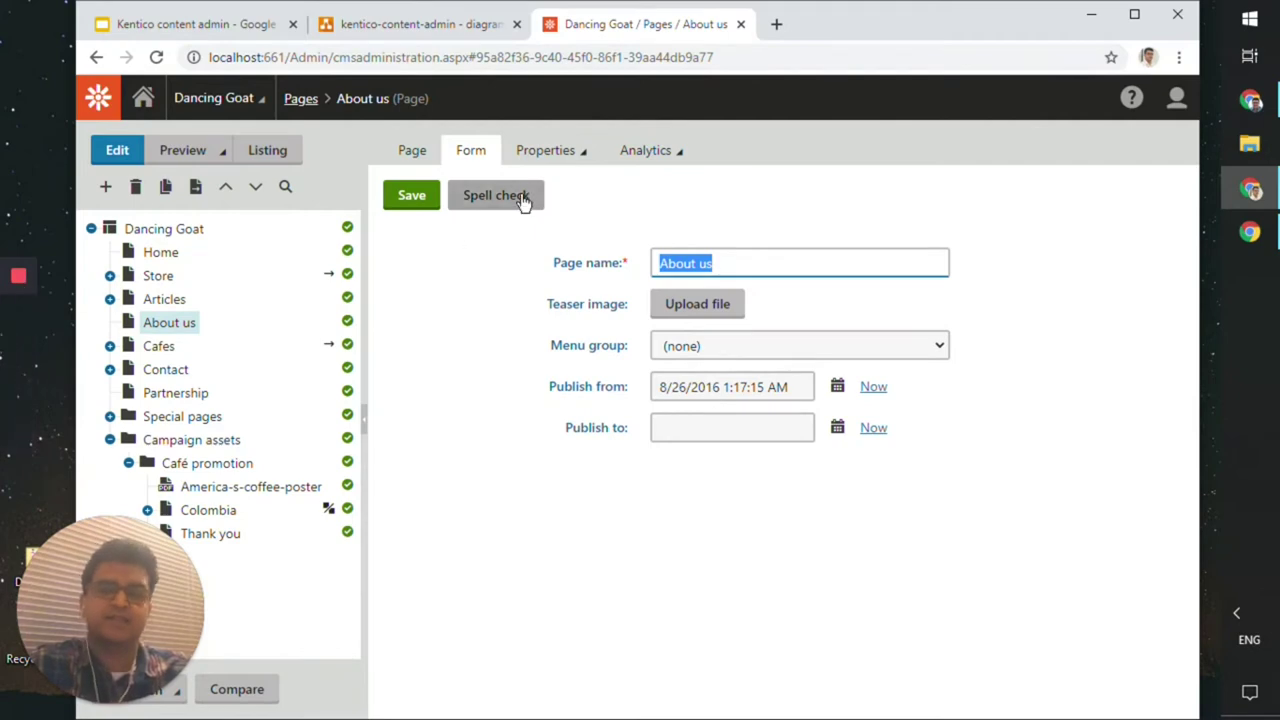
pyautogui.hotkey('ctrl', 'shift', 'Tab')
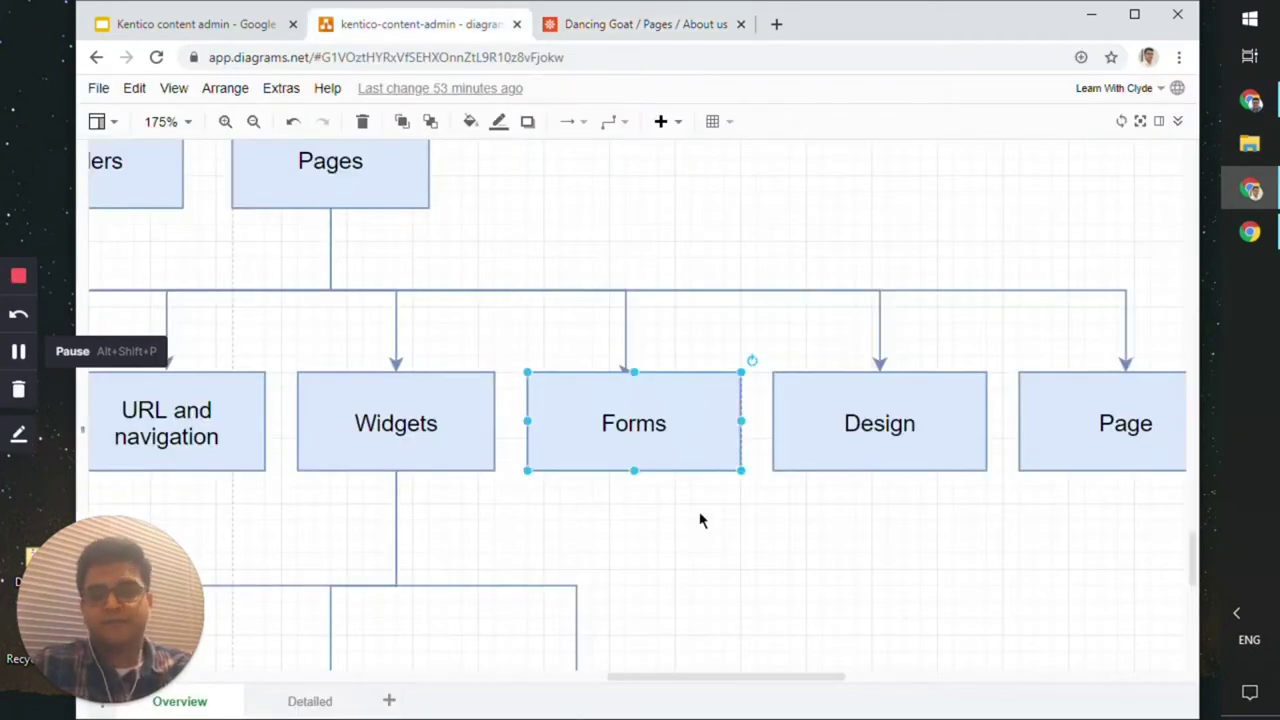
# Step: Pan the diagram, select Widgets and then URL and navigation, and return to Kentico
pyautogui.moveTo(563, 531); pyautogui.dragTo(951, 529)
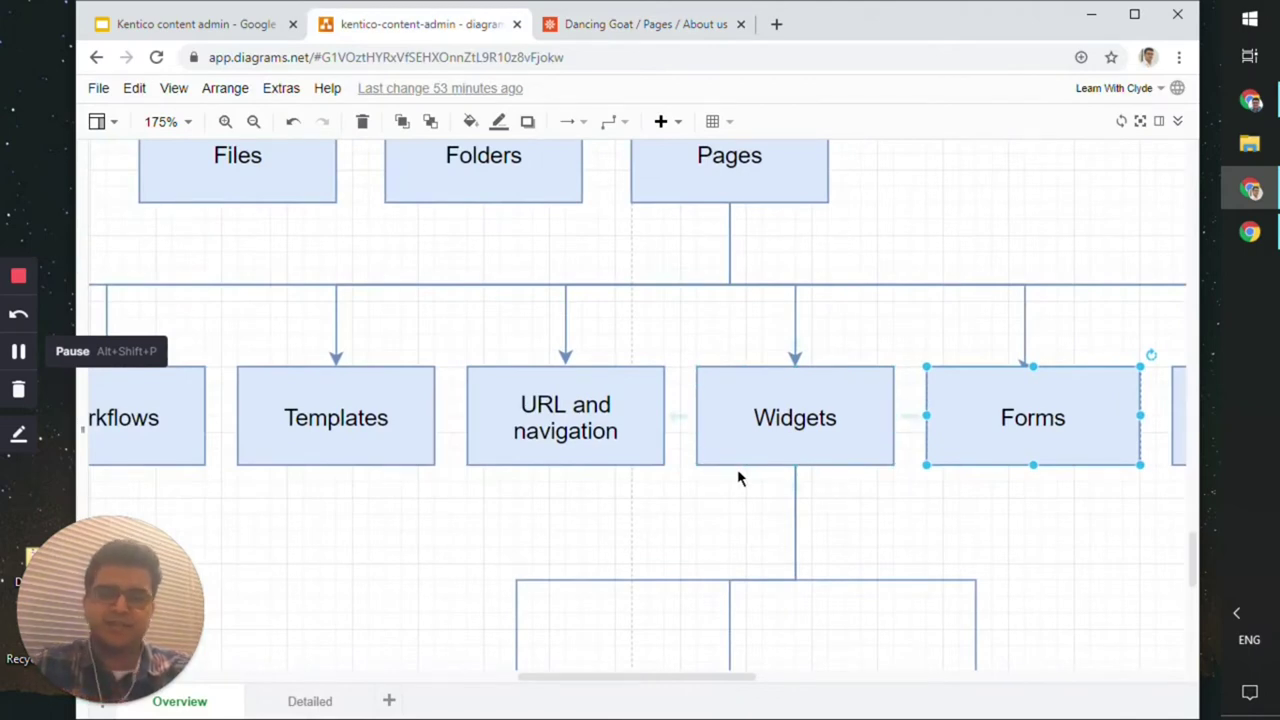
pyautogui.click(740, 427)
pyautogui.click(604, 435)
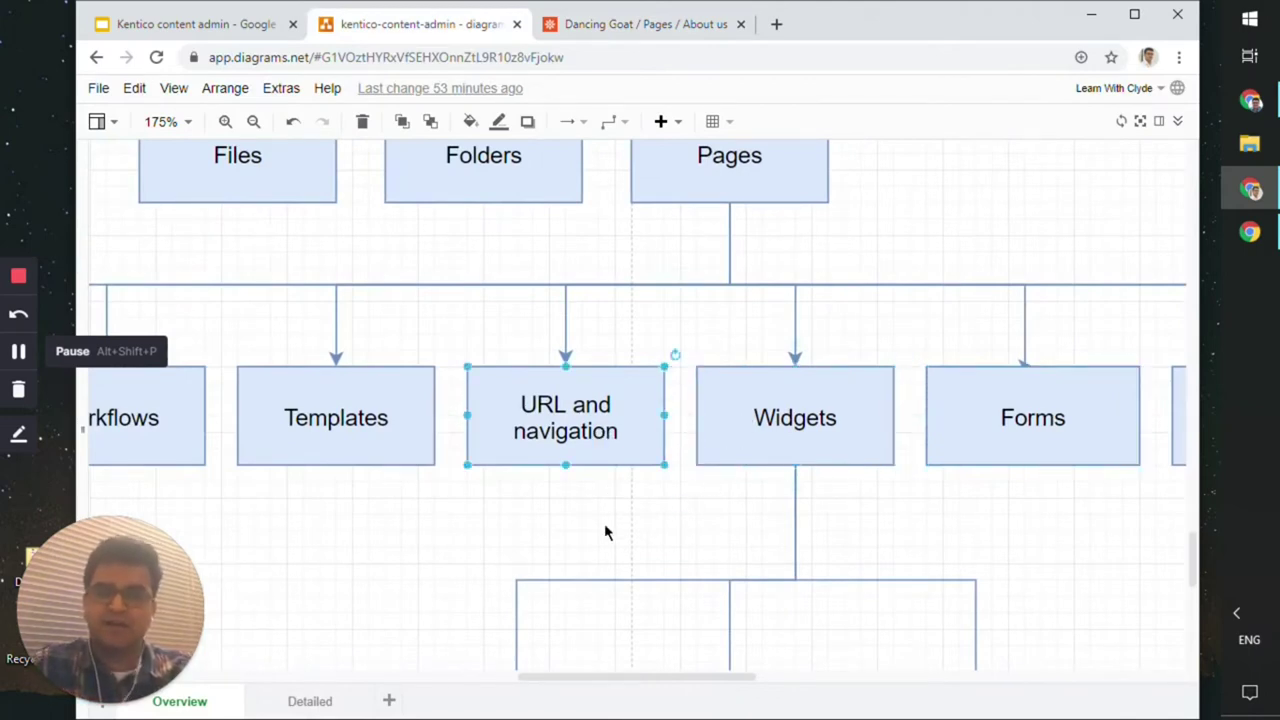
pyautogui.moveTo(643, 527); pyautogui.dragTo(831, 511)
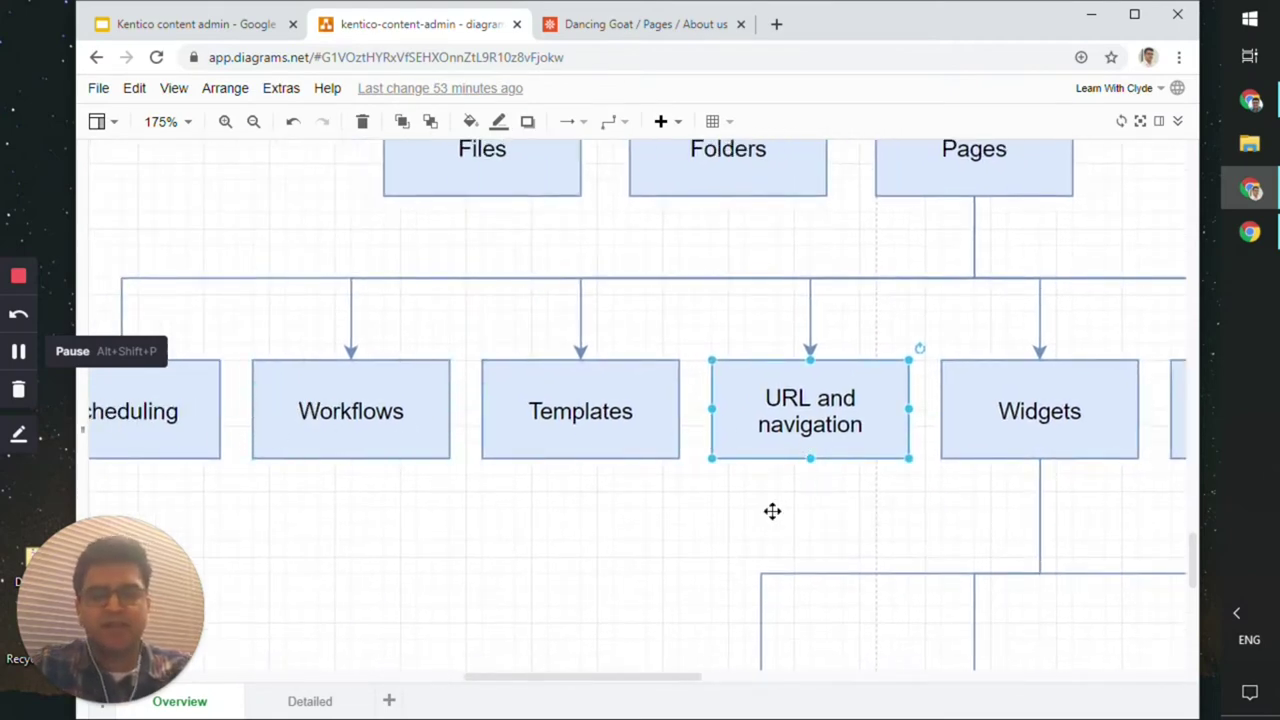
pyautogui.moveTo(769, 511); pyautogui.dragTo(723, 529)
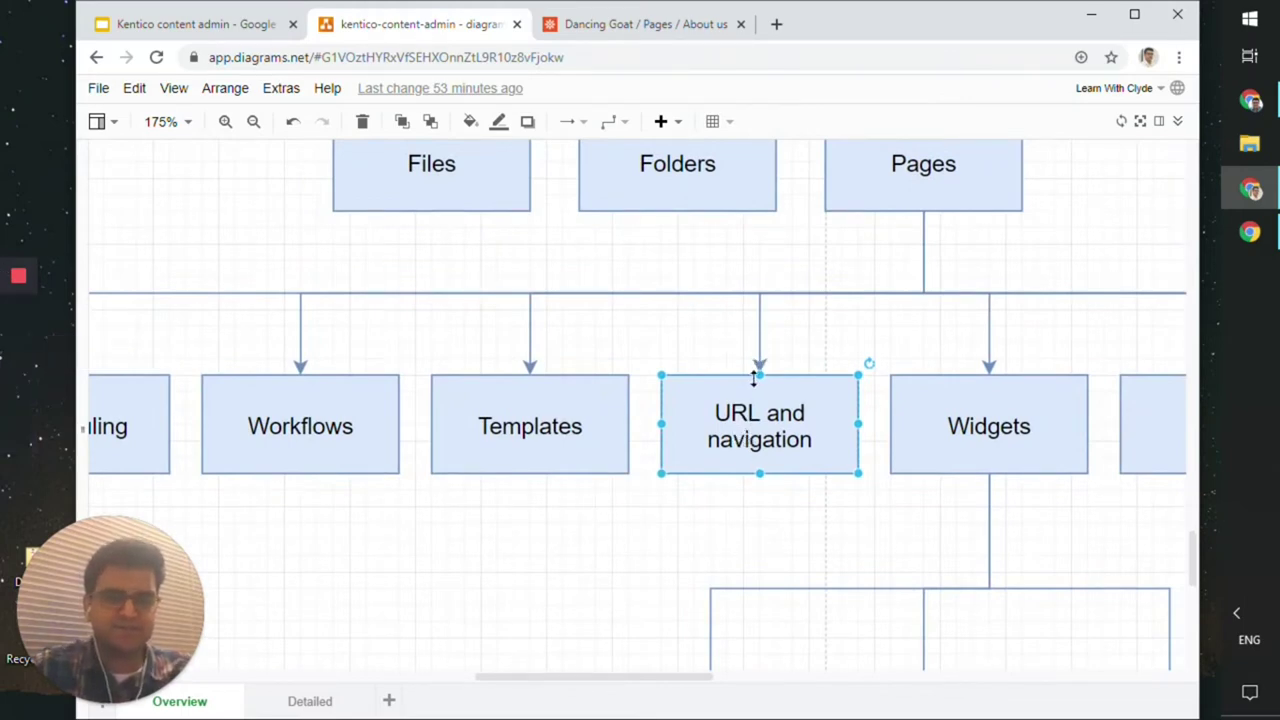
pyautogui.click(646, 35)
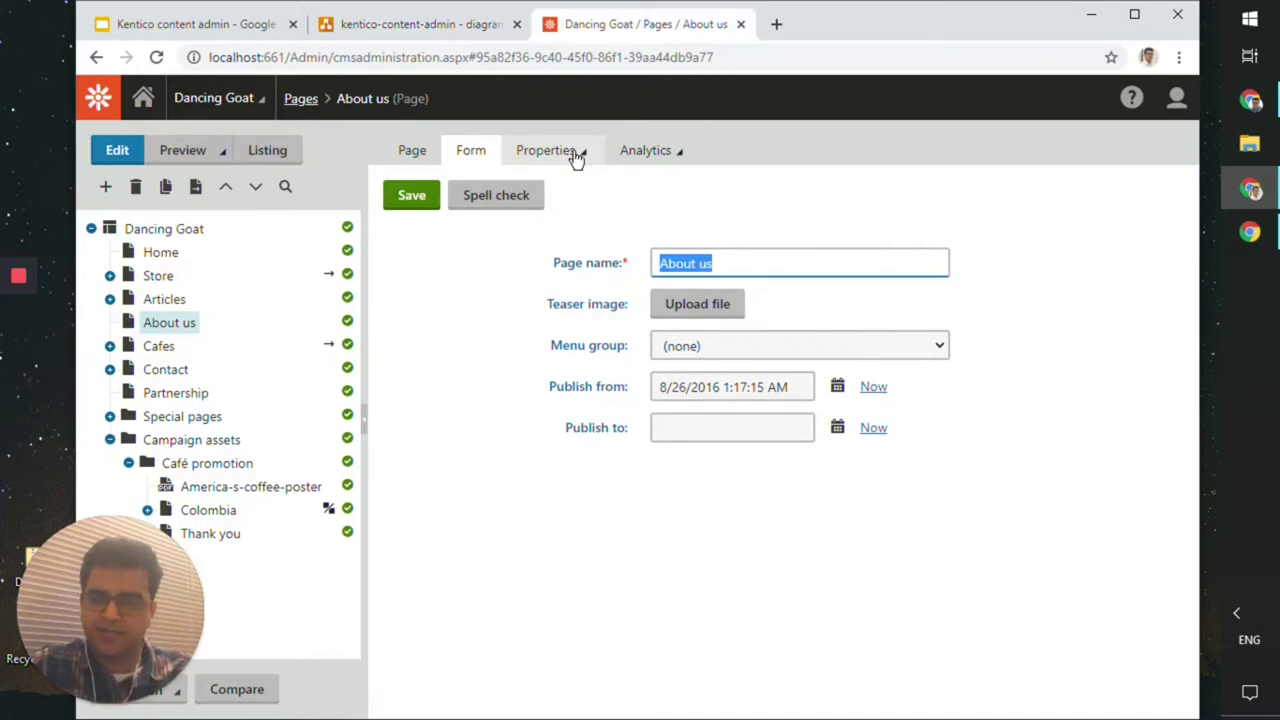
# Step: Open the URLs section under Properties to show the About-Us page alias
pyautogui.click(465, 28)
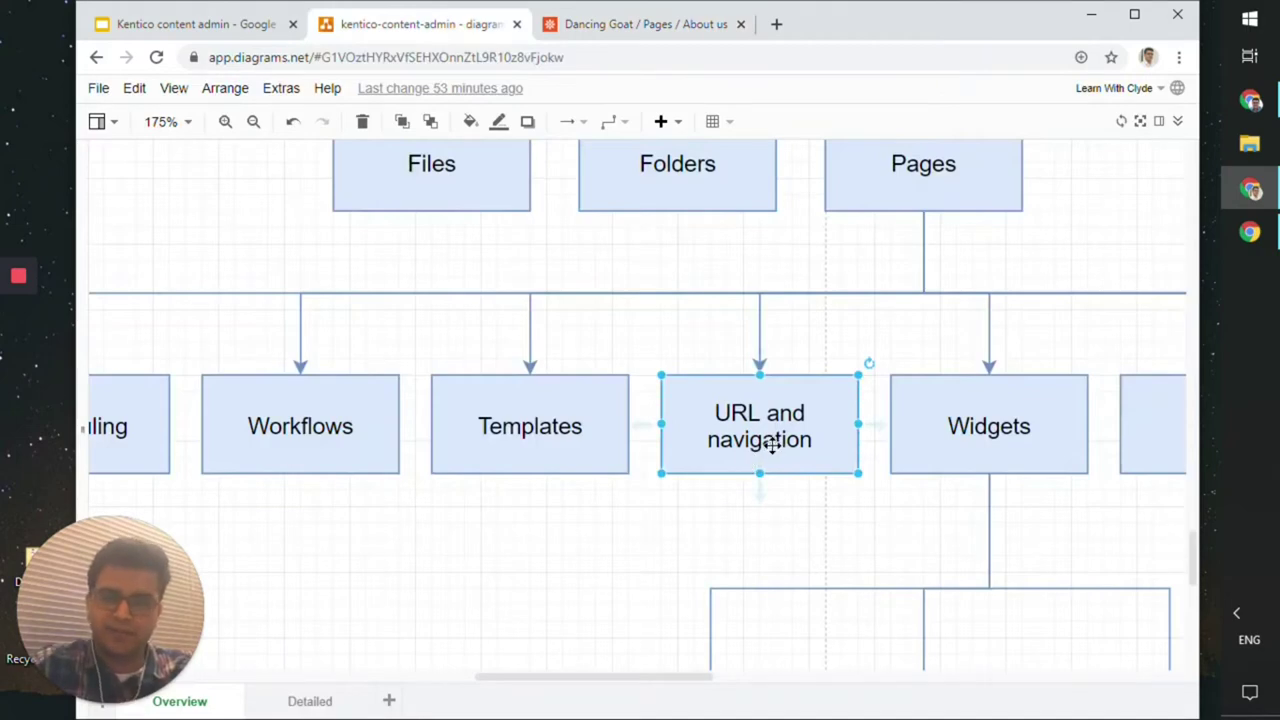
pyautogui.click(630, 28)
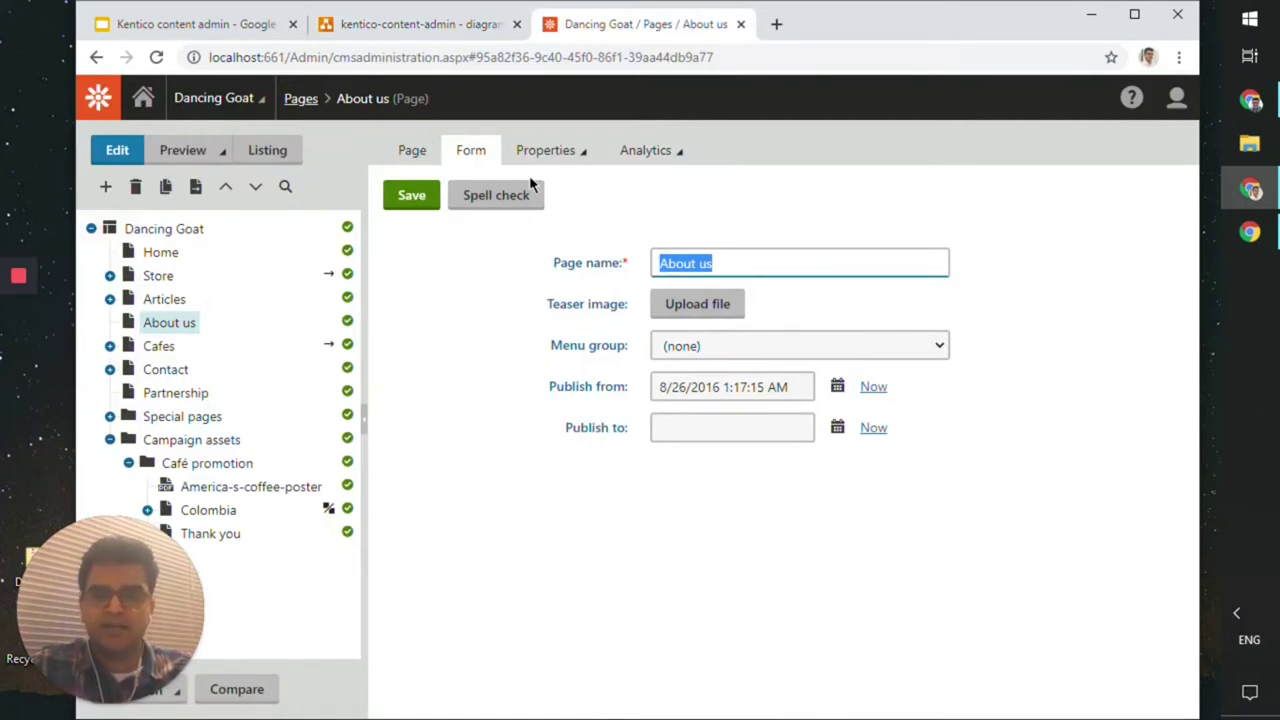
pyautogui.click(567, 164)
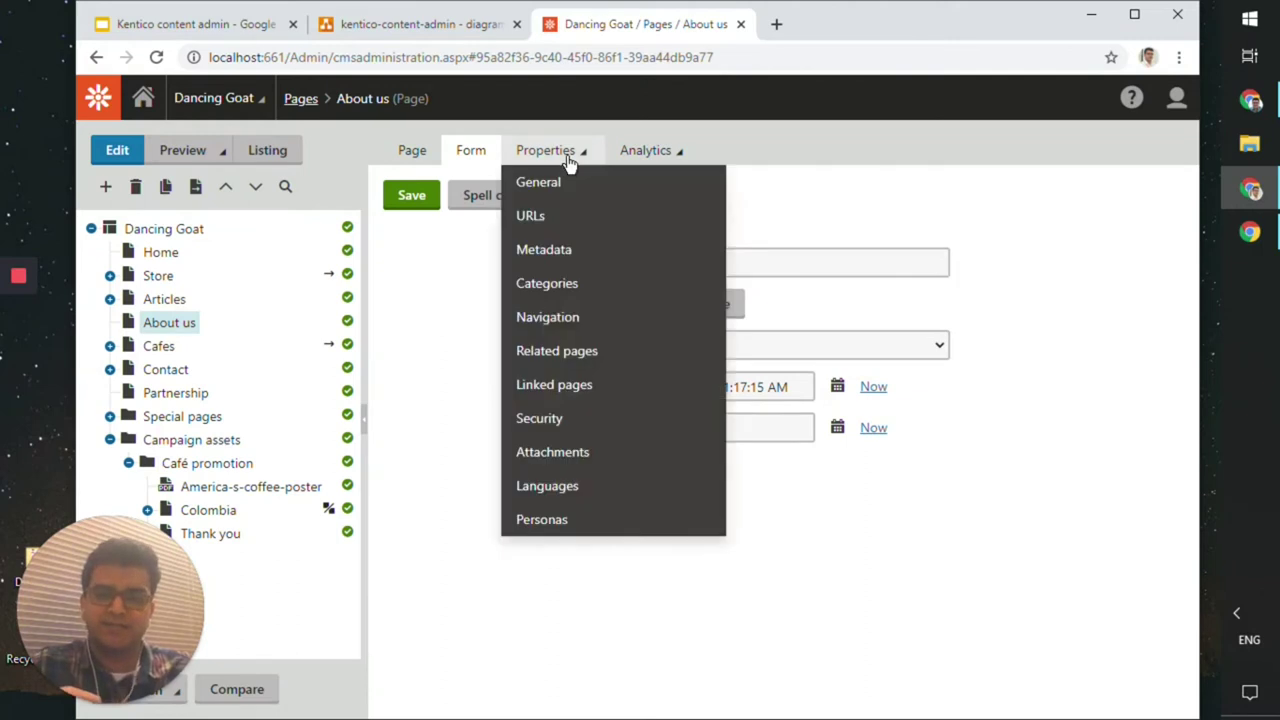
pyautogui.click(555, 220)
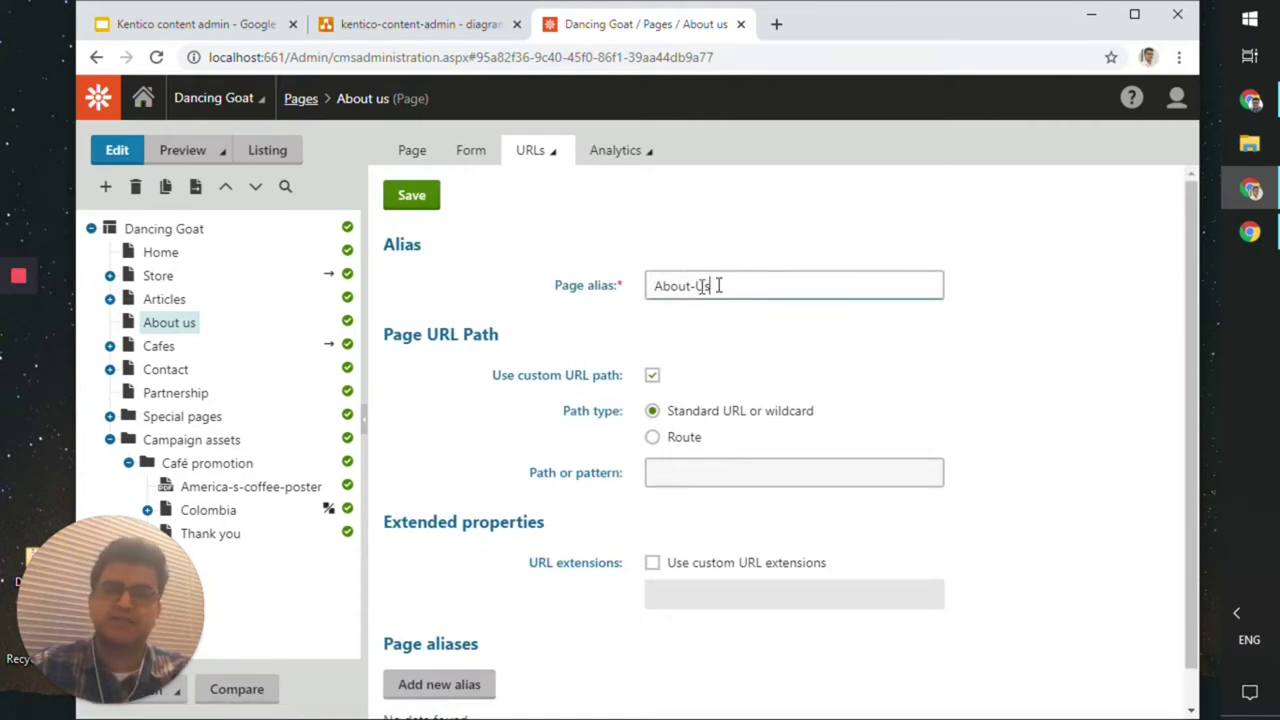
# Step: Match the About-Us alias against the live site's address bar, then return to the admin
pyautogui.moveTo(714, 286); pyautogui.dragTo(612, 287)
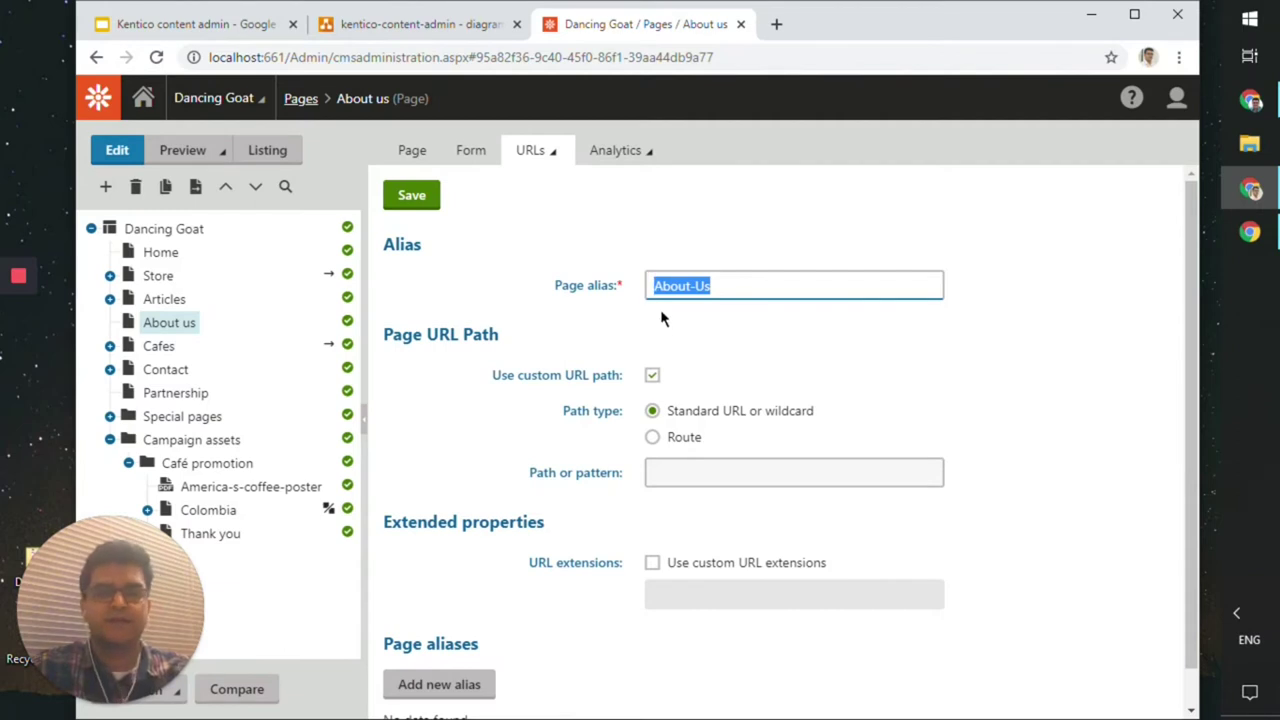
pyautogui.scroll(-1, 572, 592)
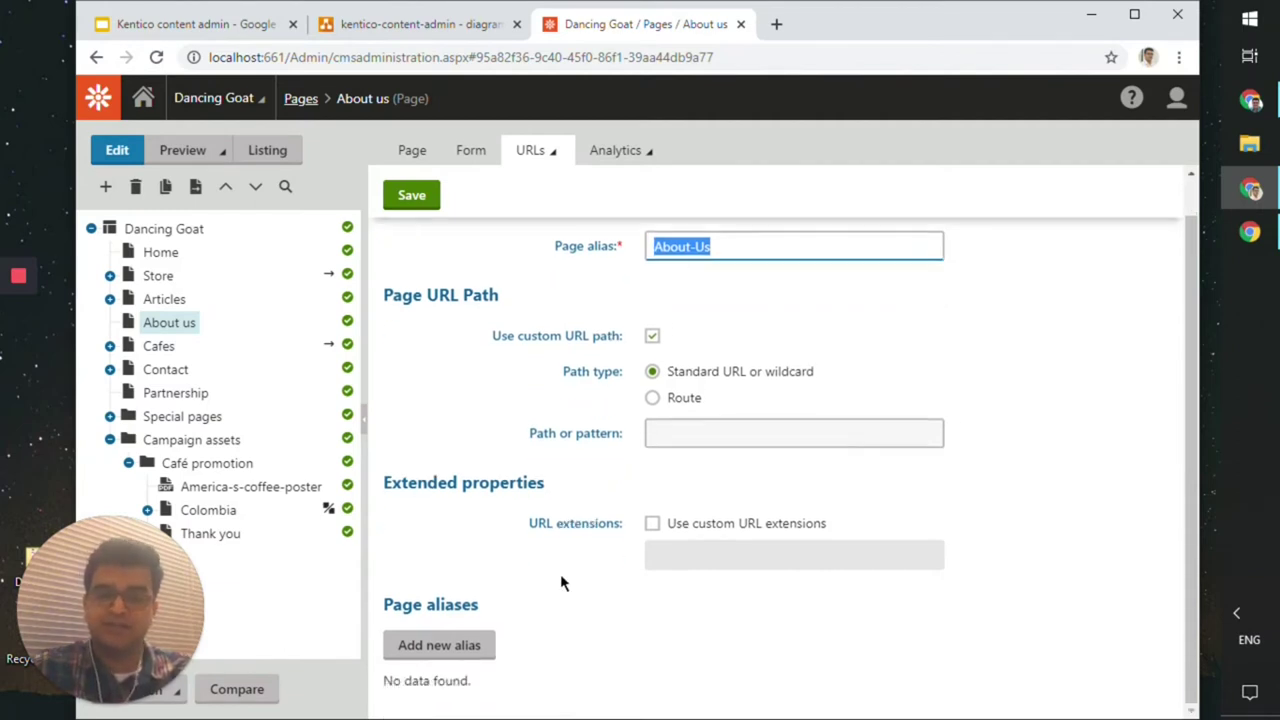
pyautogui.scroll(1, 561, 578)
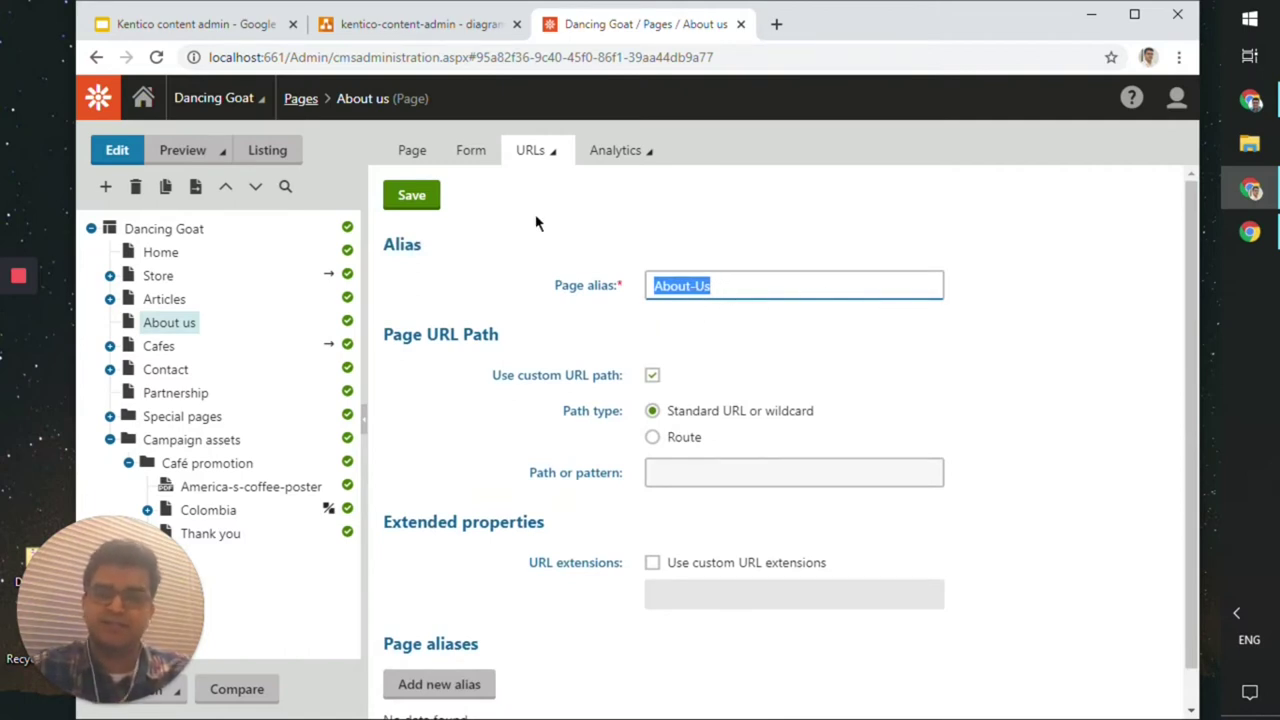
pyautogui.click(743, 283)
pyautogui.click(1250, 232)
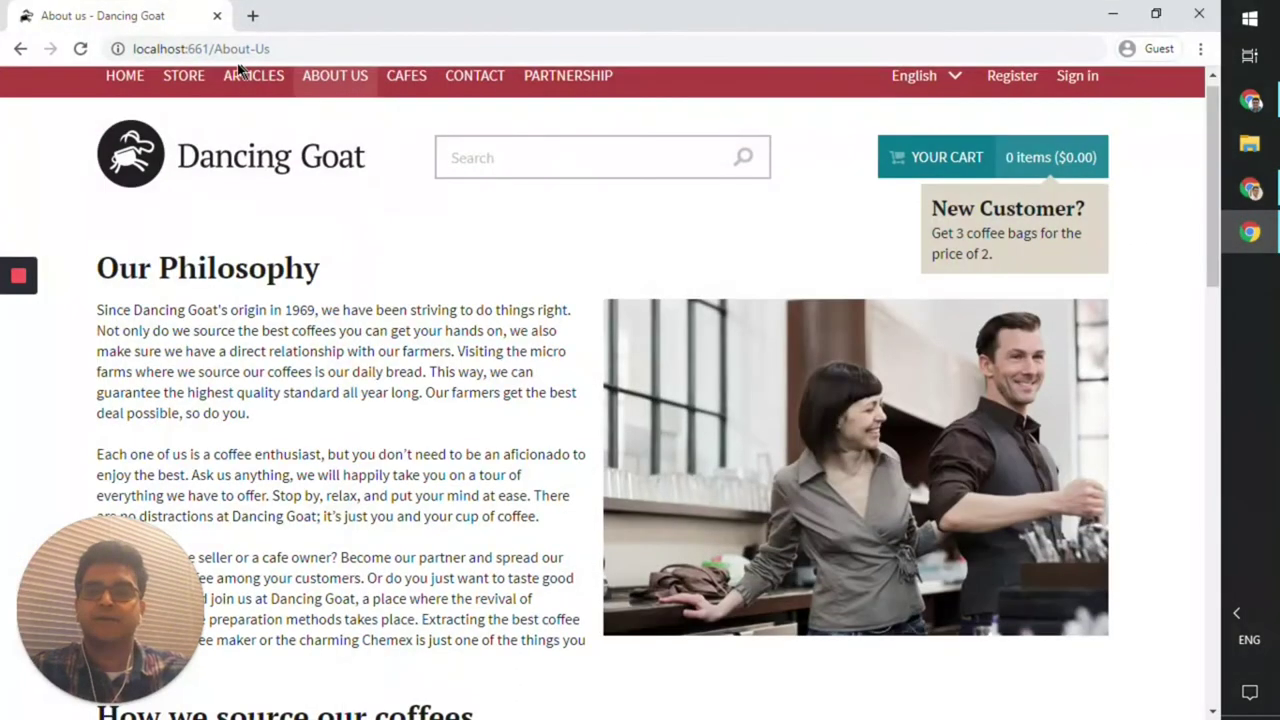
pyautogui.moveTo(213, 49); pyautogui.dragTo(275, 49)
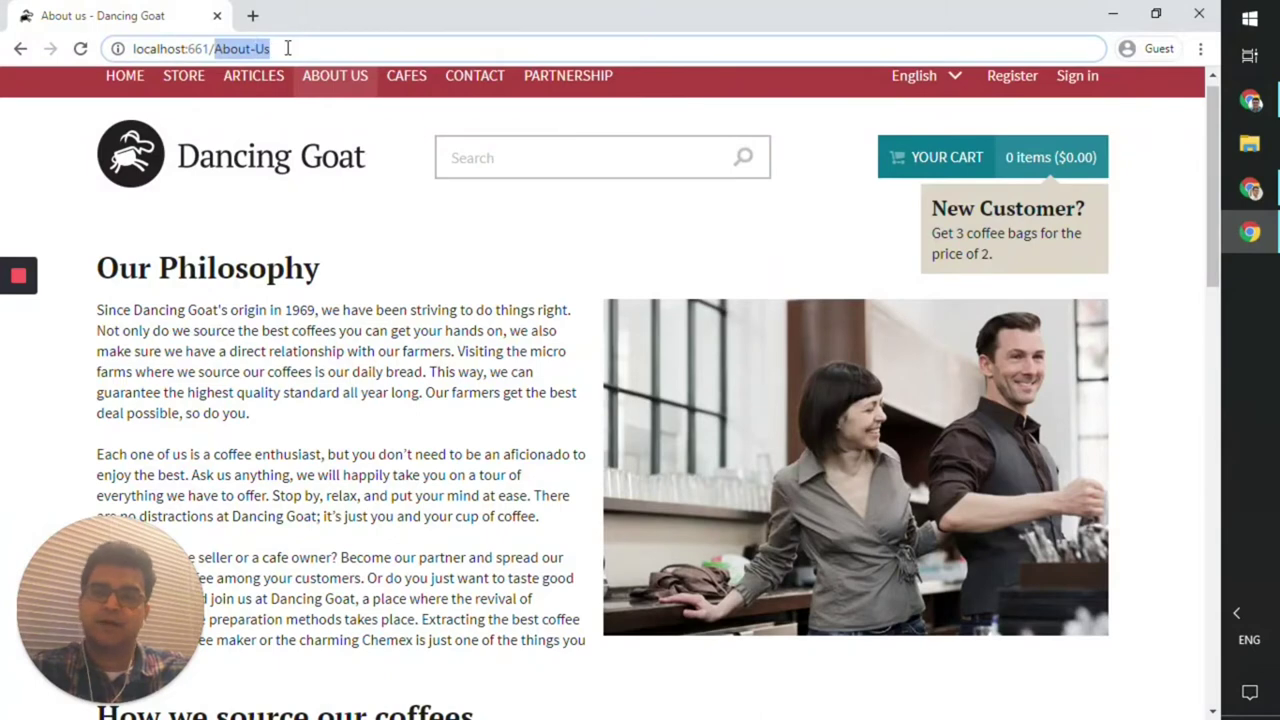
pyautogui.hotkey('alt', 'Tab')
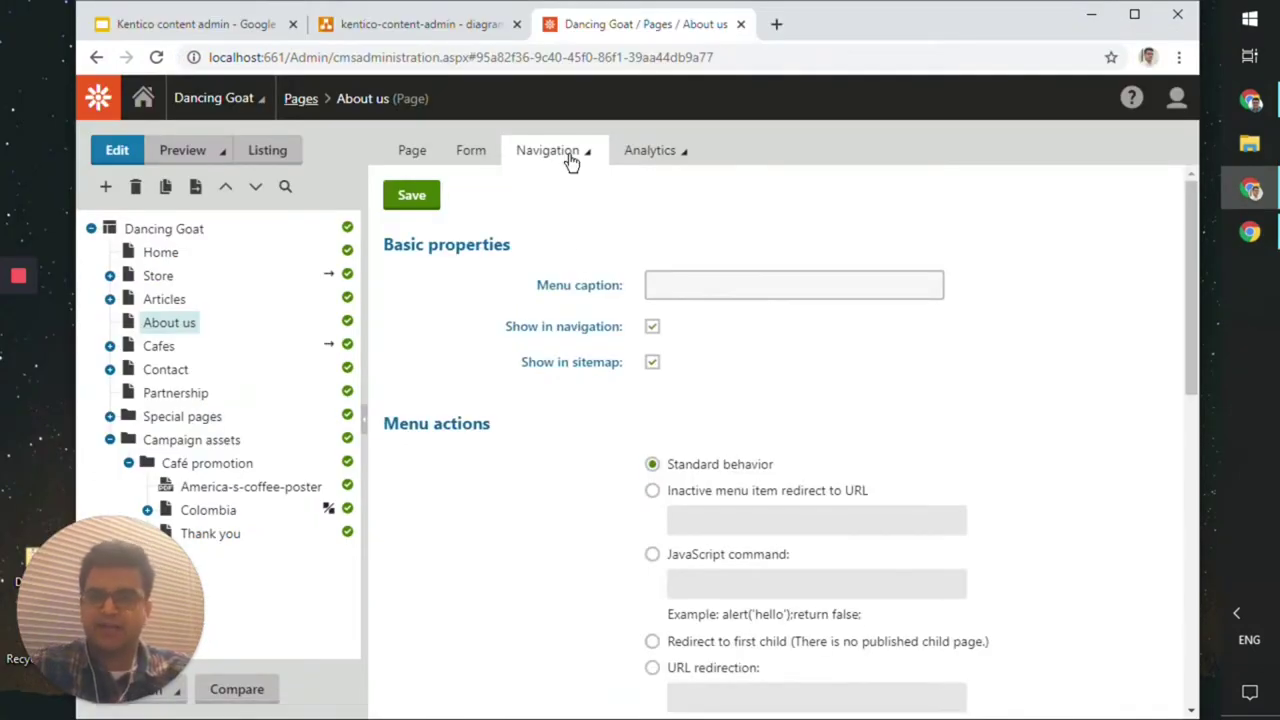
pyautogui.moveTo(570, 162)
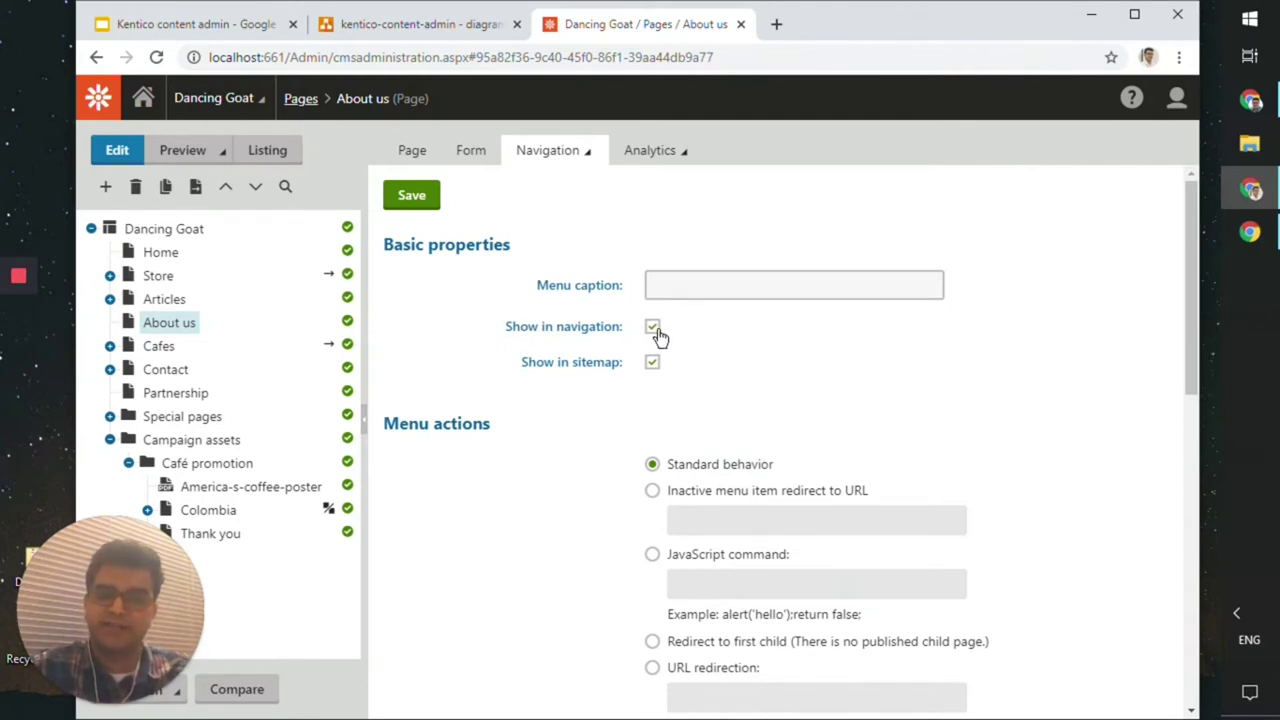
pyautogui.click(1252, 236)
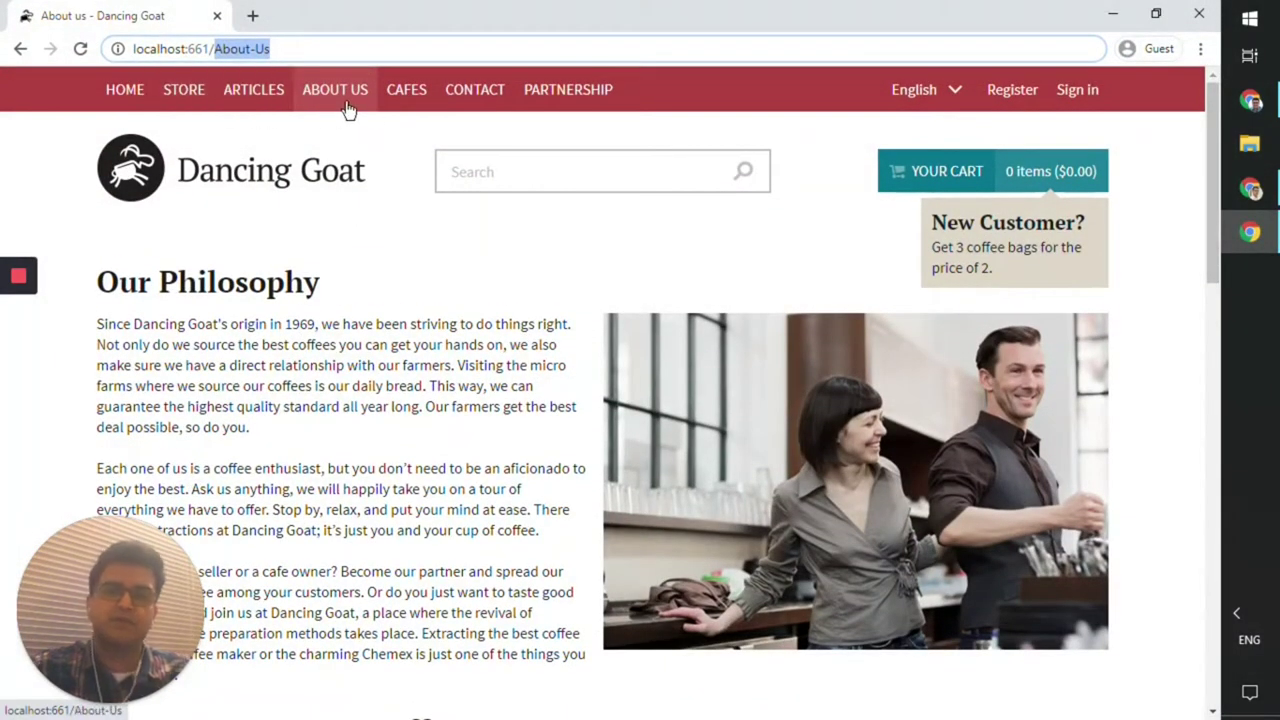
pyautogui.click(1112, 14)
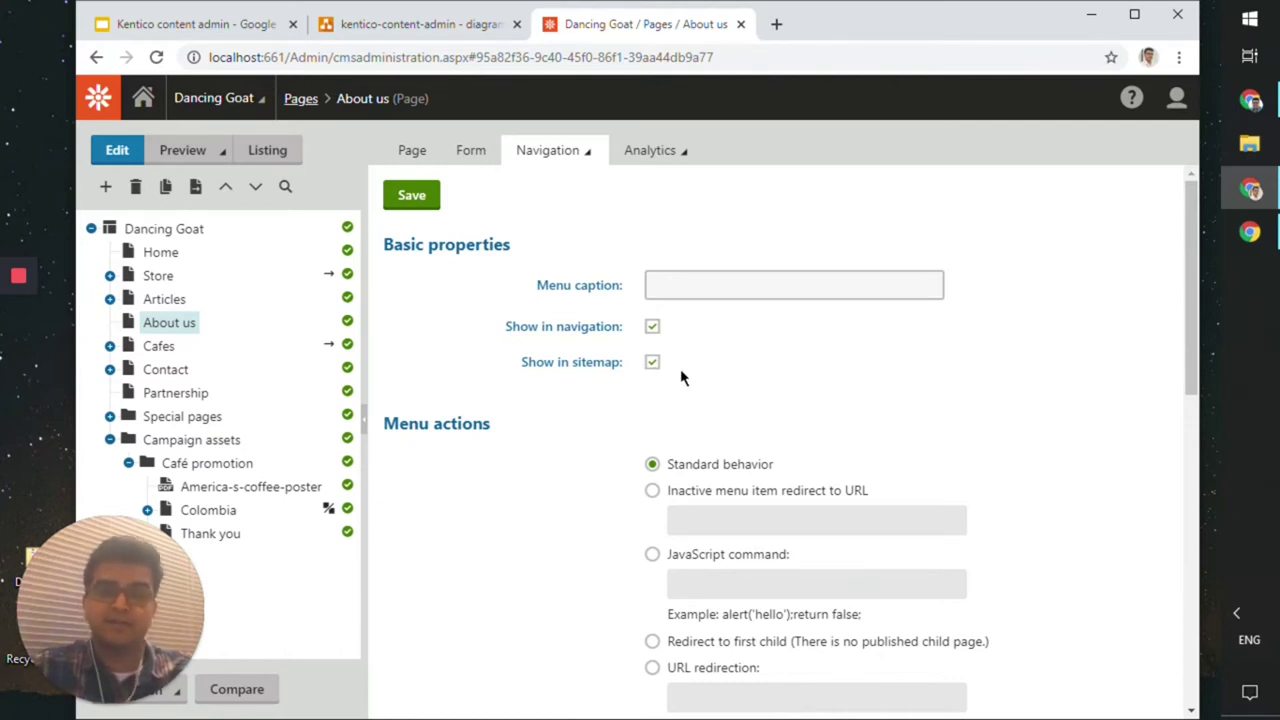
# Step: Review About us Navigation settings, then load Cafes, which redirects to /Cafes/North-America
pyautogui.scroll(-3, 680, 371)
pyautogui.scroll(3, 698, 382)
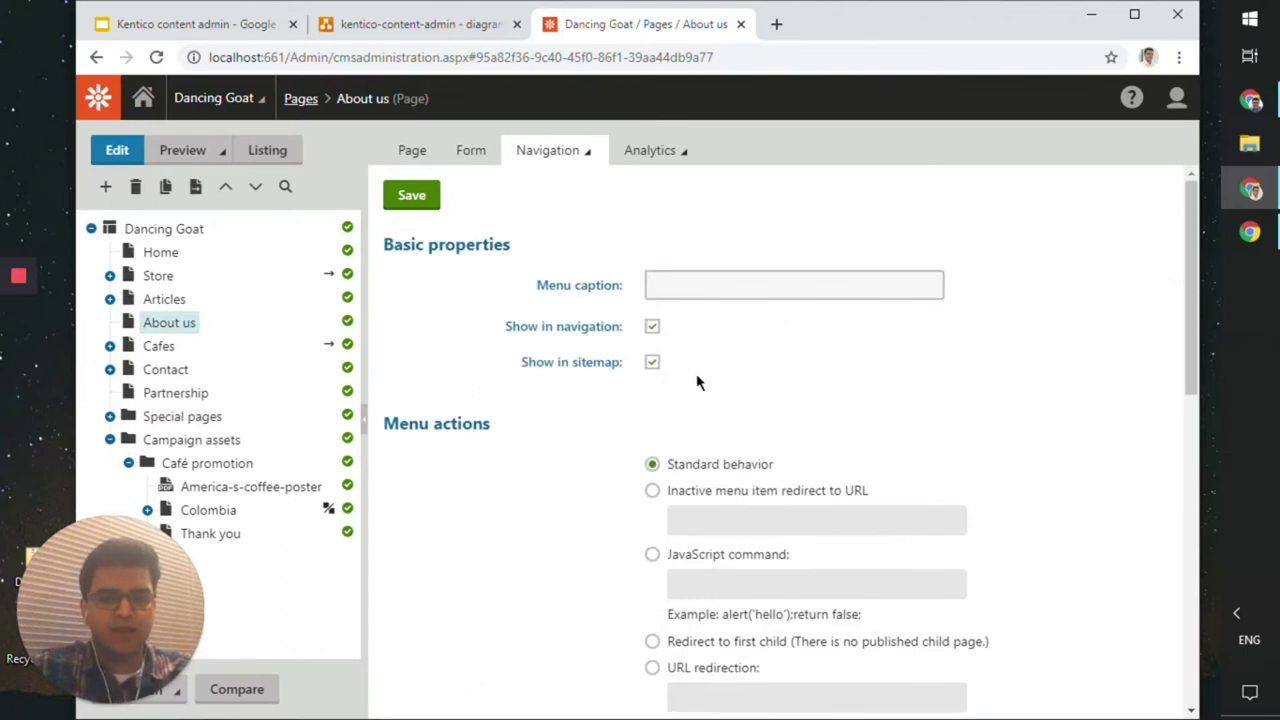
pyautogui.moveTo(1194, 215); pyautogui.dragTo(1200, 456)
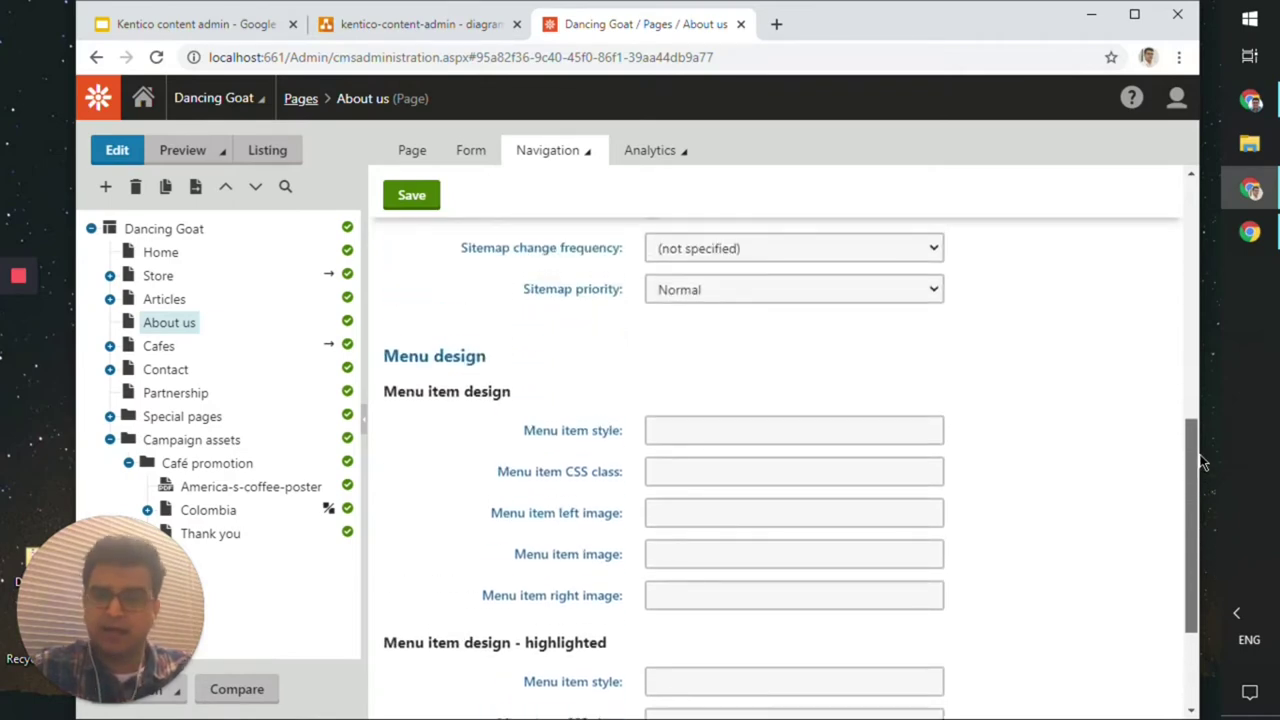
pyautogui.moveTo(1203, 462); pyautogui.dragTo(1192, 258)
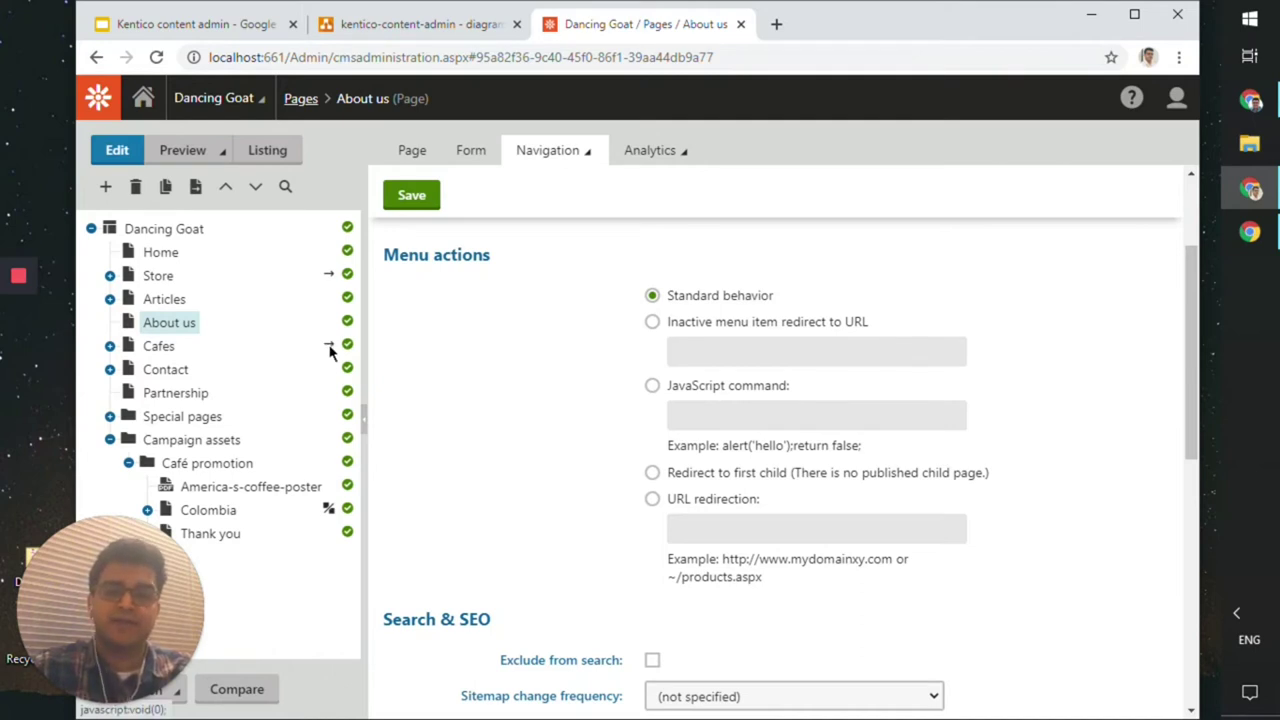
pyautogui.click(168, 348)
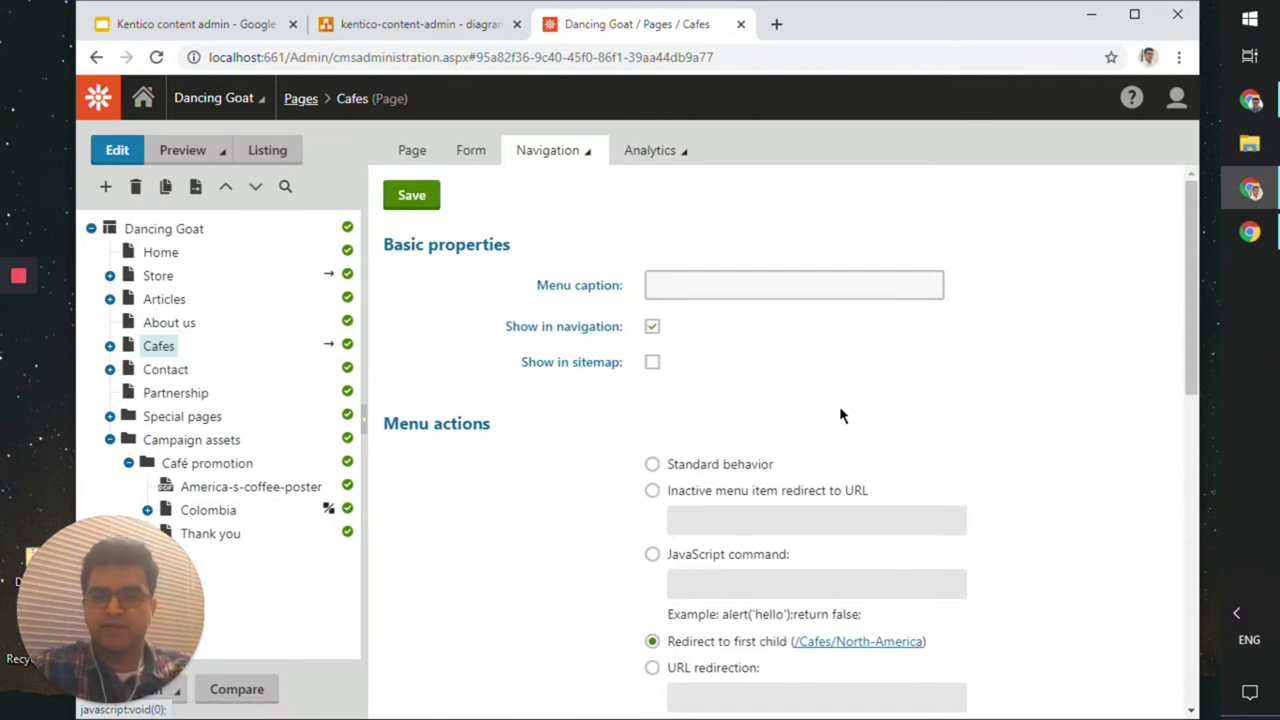
# Step: Expand Cafes in the content tree and collapse its North America branch
pyautogui.scroll(-3, 840, 415)
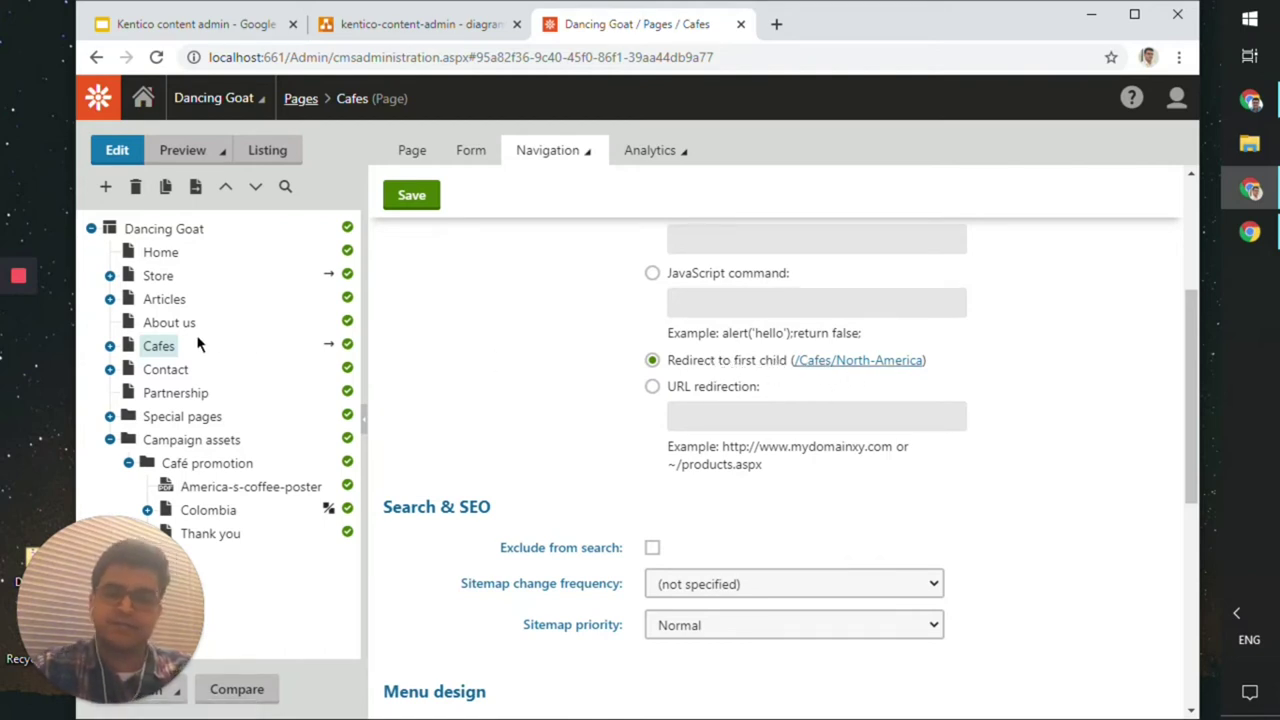
pyautogui.click(110, 346)
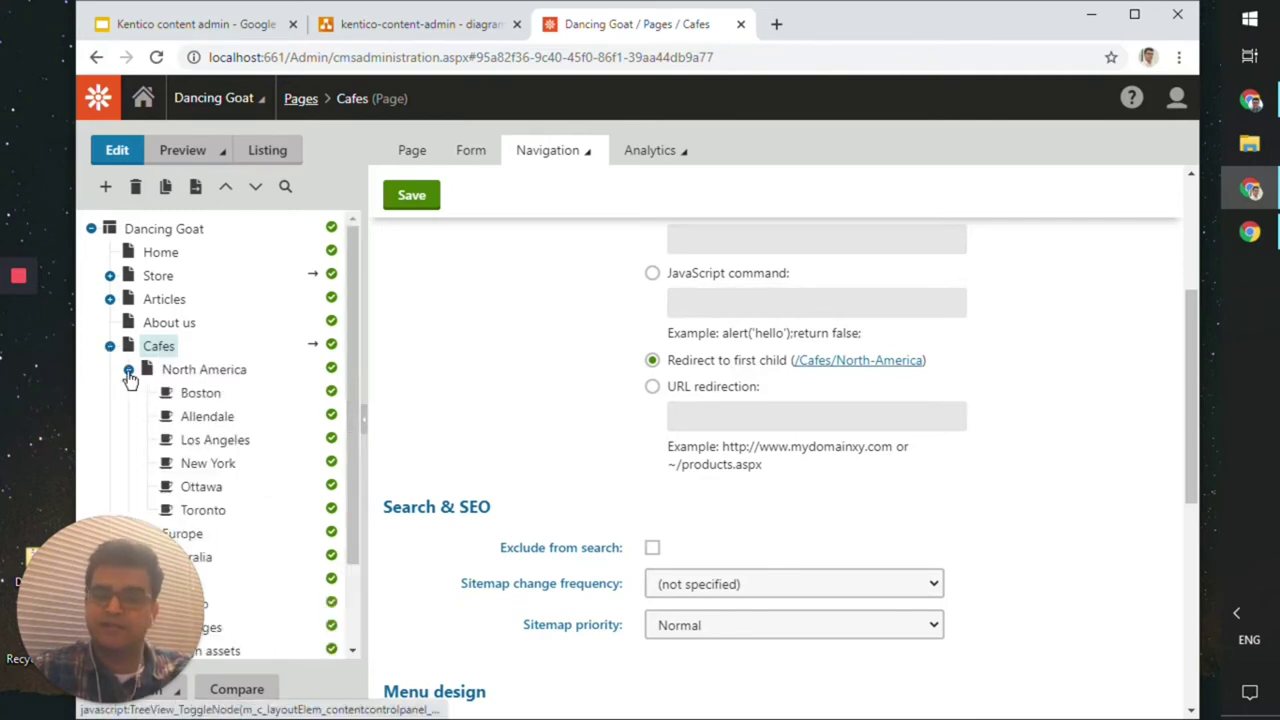
pyautogui.click(129, 370)
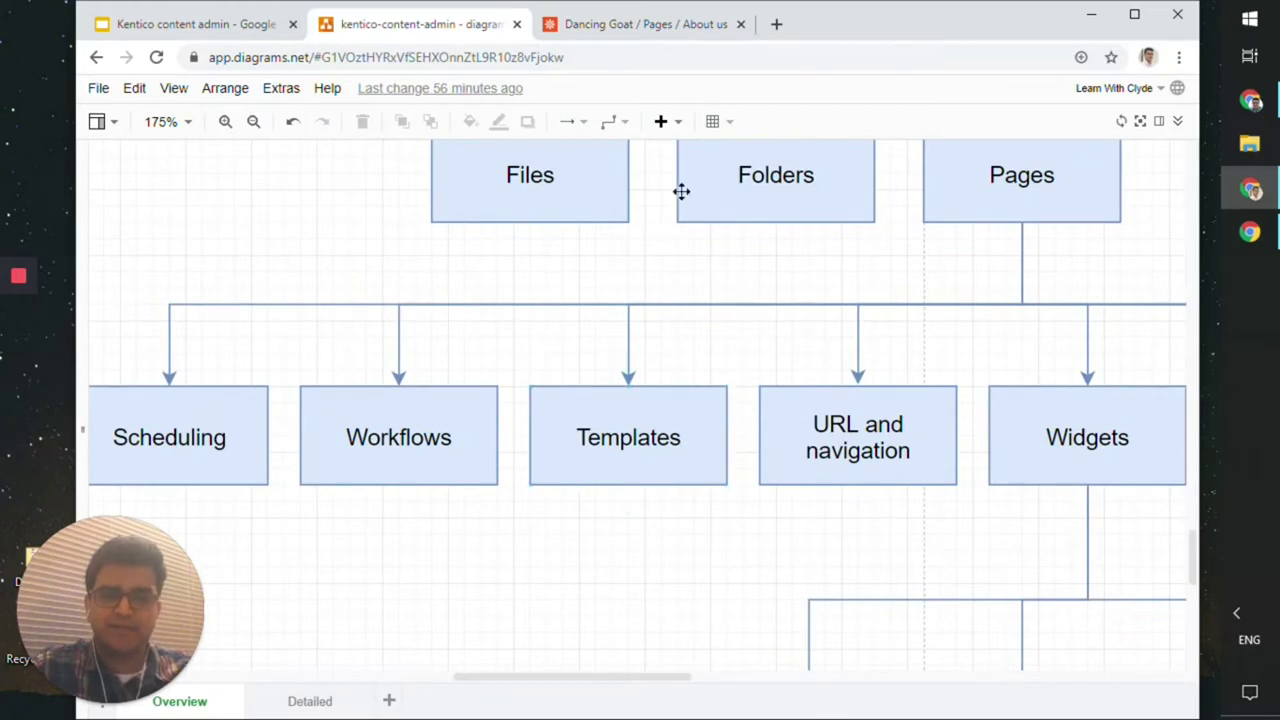
# Step: Return to the About us page's Navigation properties and expand the property sections dropdown
pyautogui.click(650, 26)
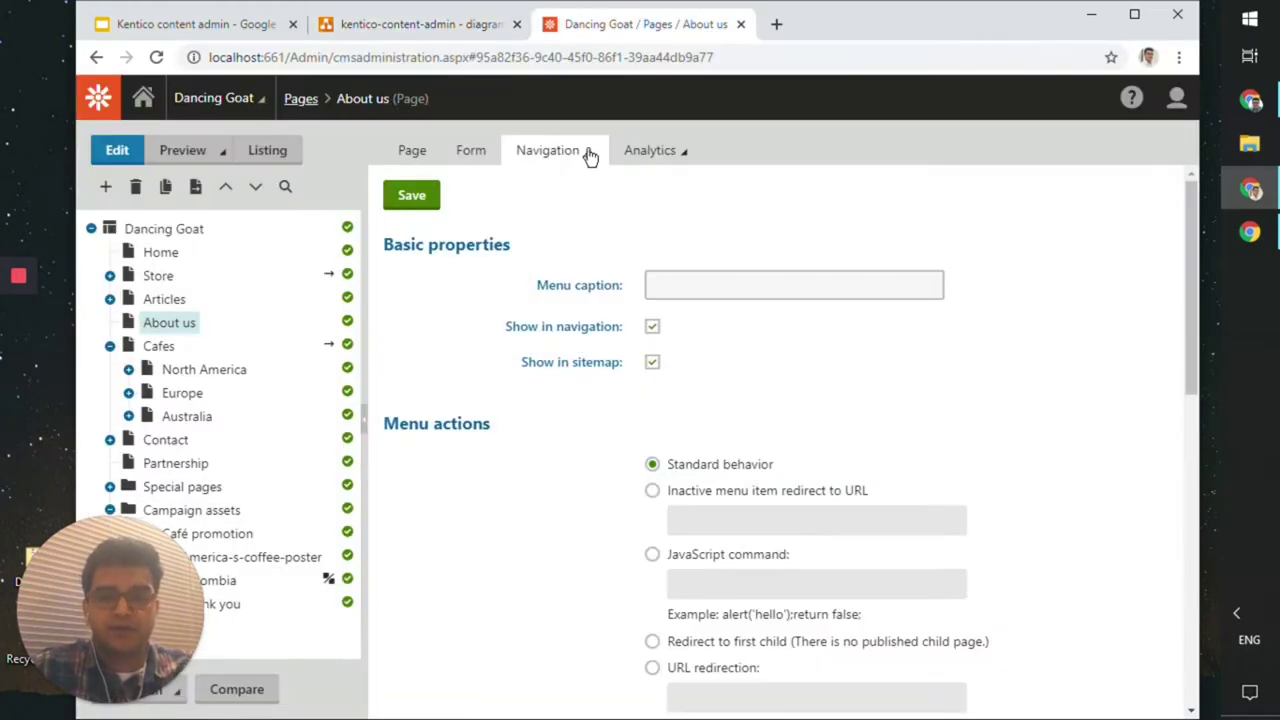
pyautogui.click(588, 156)
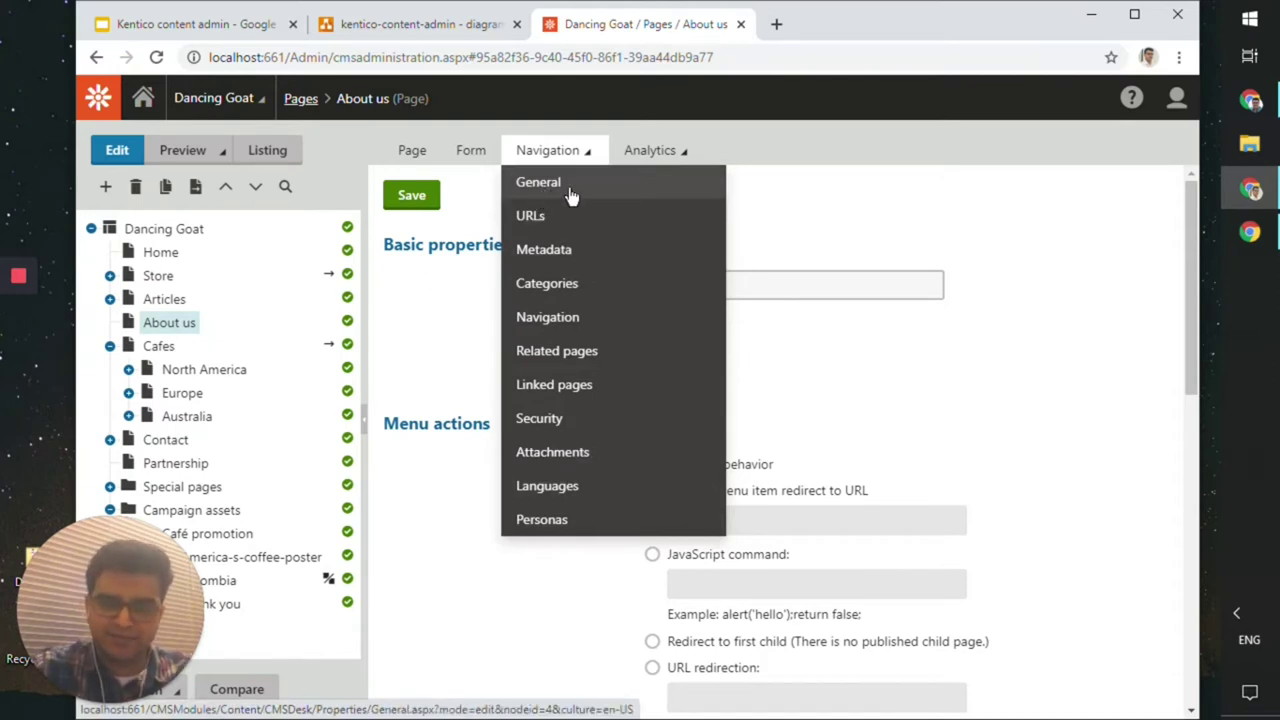
# Step: Show the About us page's General properties and highlight its Type value
pyautogui.click(570, 195)
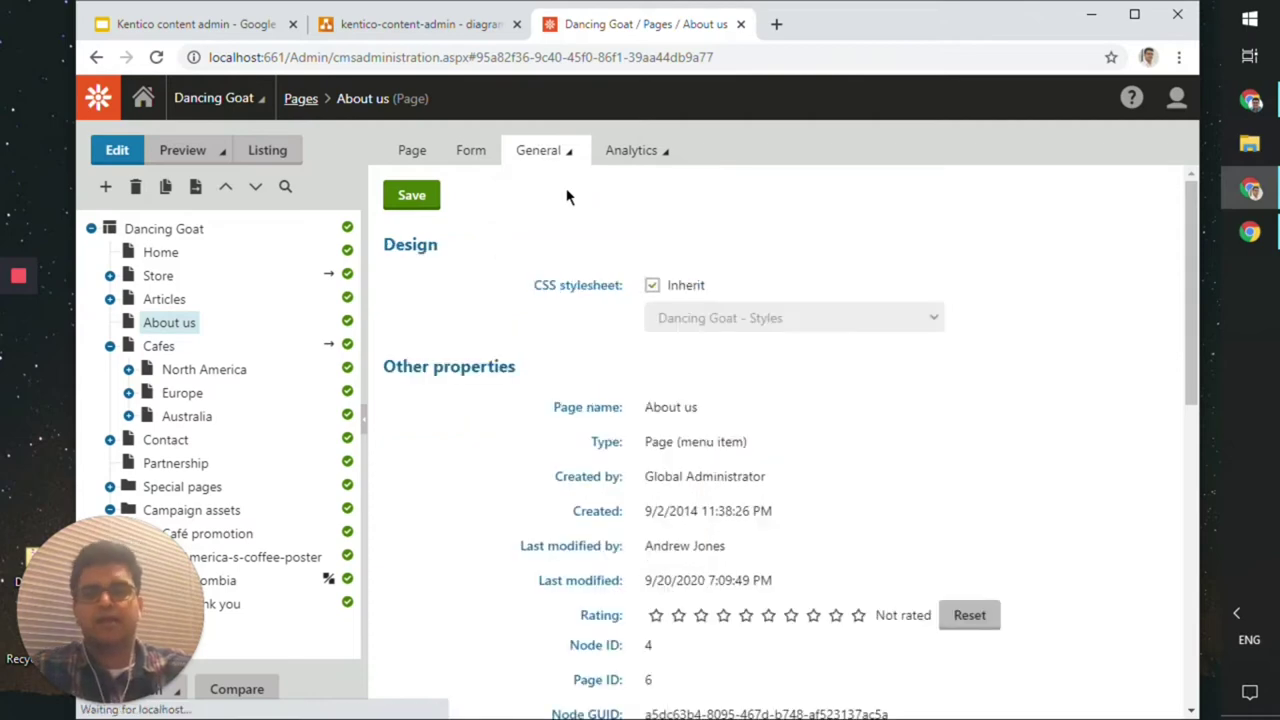
pyautogui.scroll(-3, 824, 460)
pyautogui.scroll(1, 824, 458)
pyautogui.scroll(2, 824, 458)
pyautogui.moveTo(586, 443); pyautogui.dragTo(765, 443)
pyautogui.click(765, 443)
# Step: Point out the Page (menu item) page type, then go back to the Page content view
pyautogui.scroll(-3, 767, 455)
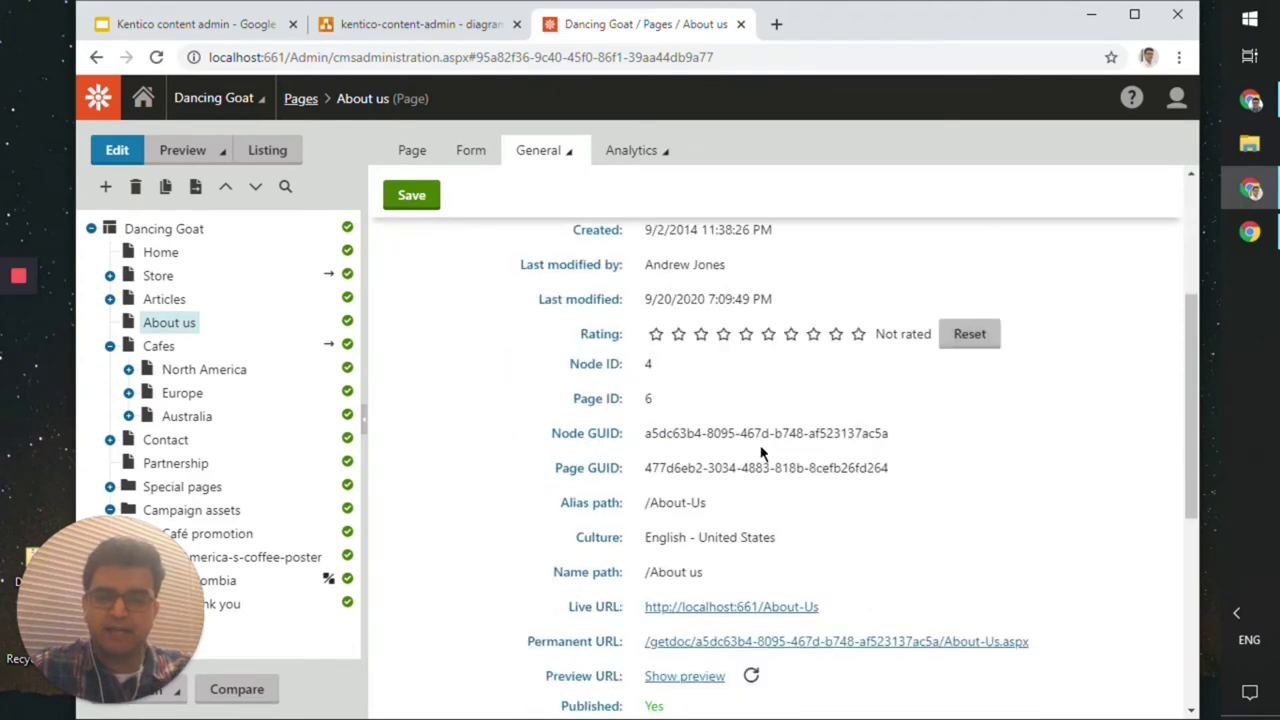
pyautogui.scroll(-3, 768, 480)
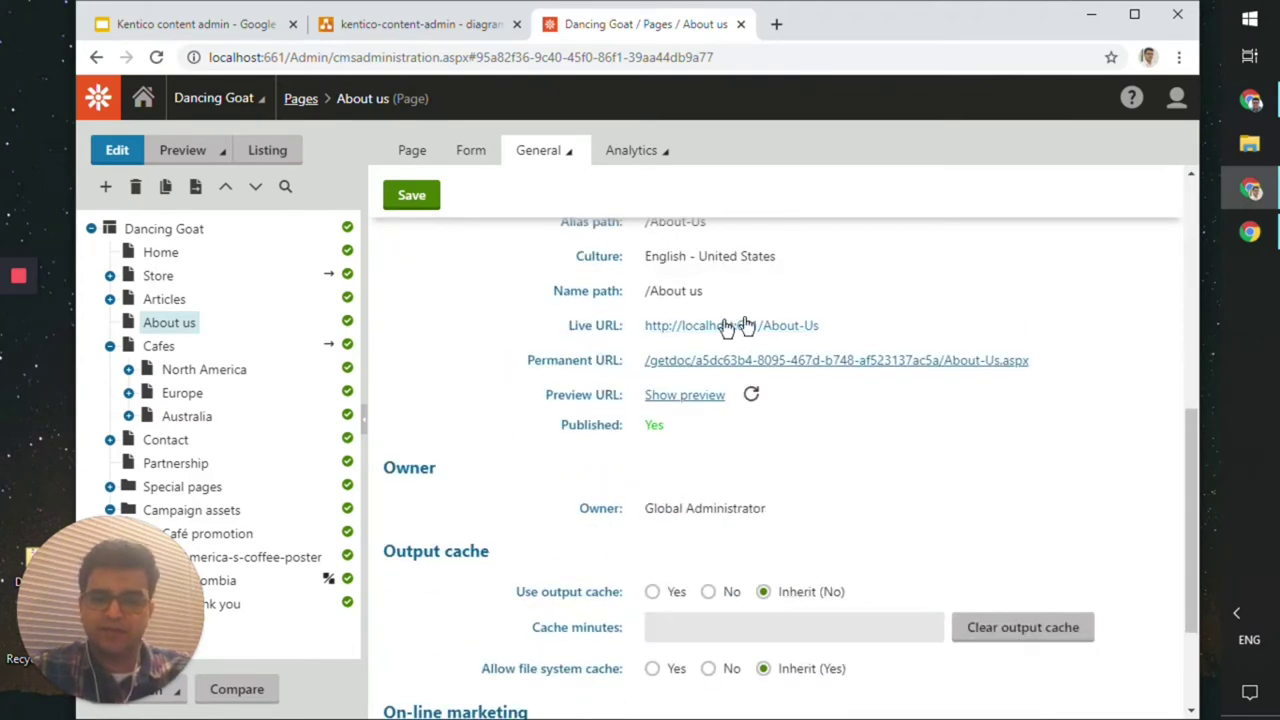
pyautogui.scroll(-3, 662, 548)
pyautogui.scroll(10, 665, 553)
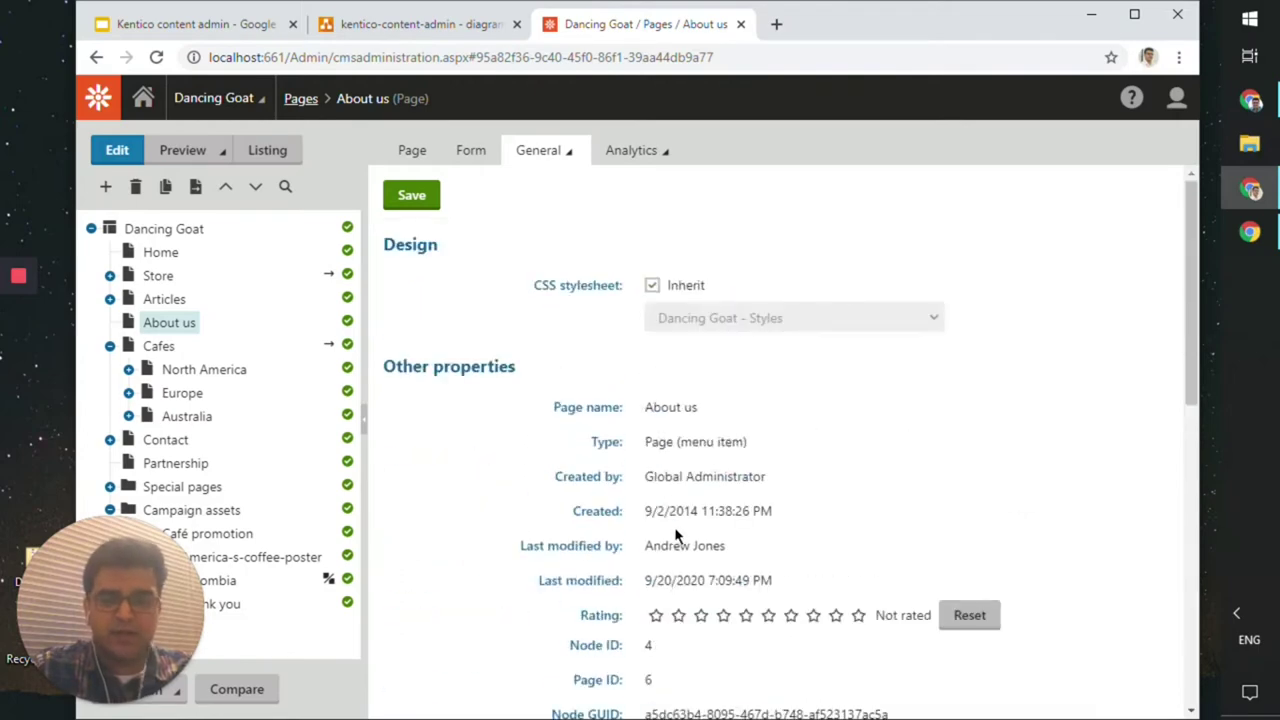
pyautogui.moveTo(645, 452); pyautogui.dragTo(754, 452)
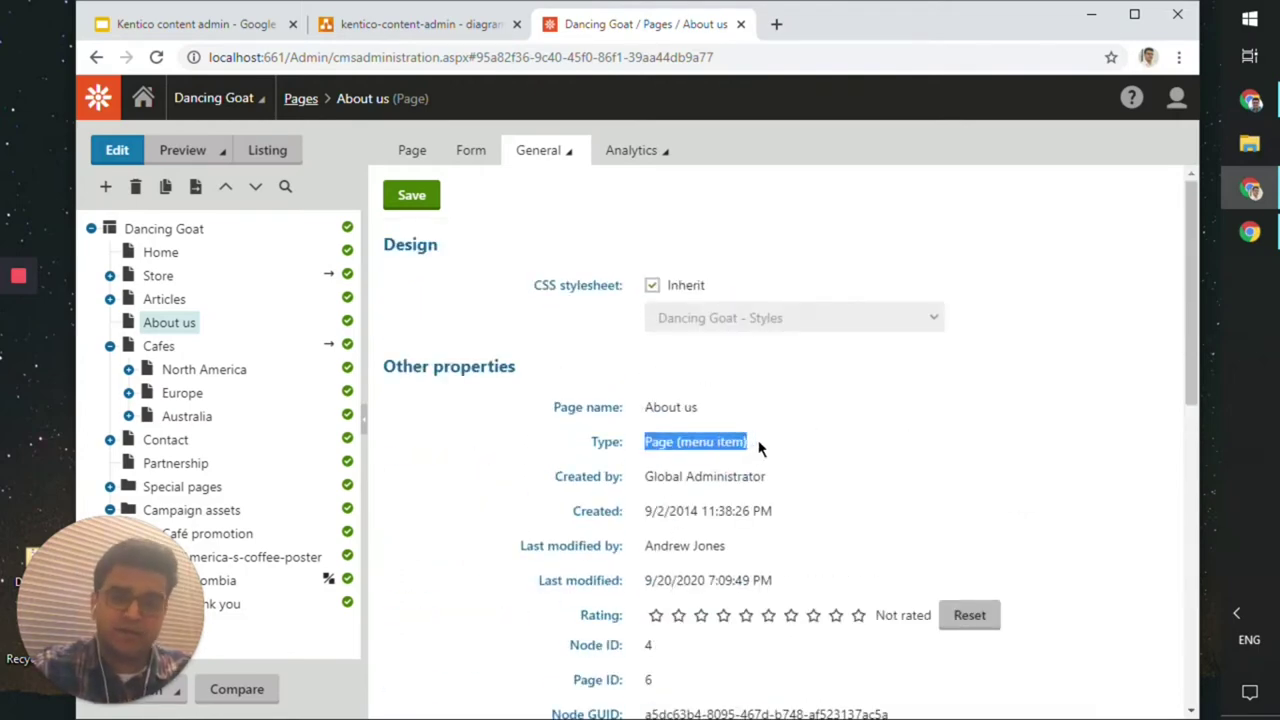
pyautogui.click(773, 443)
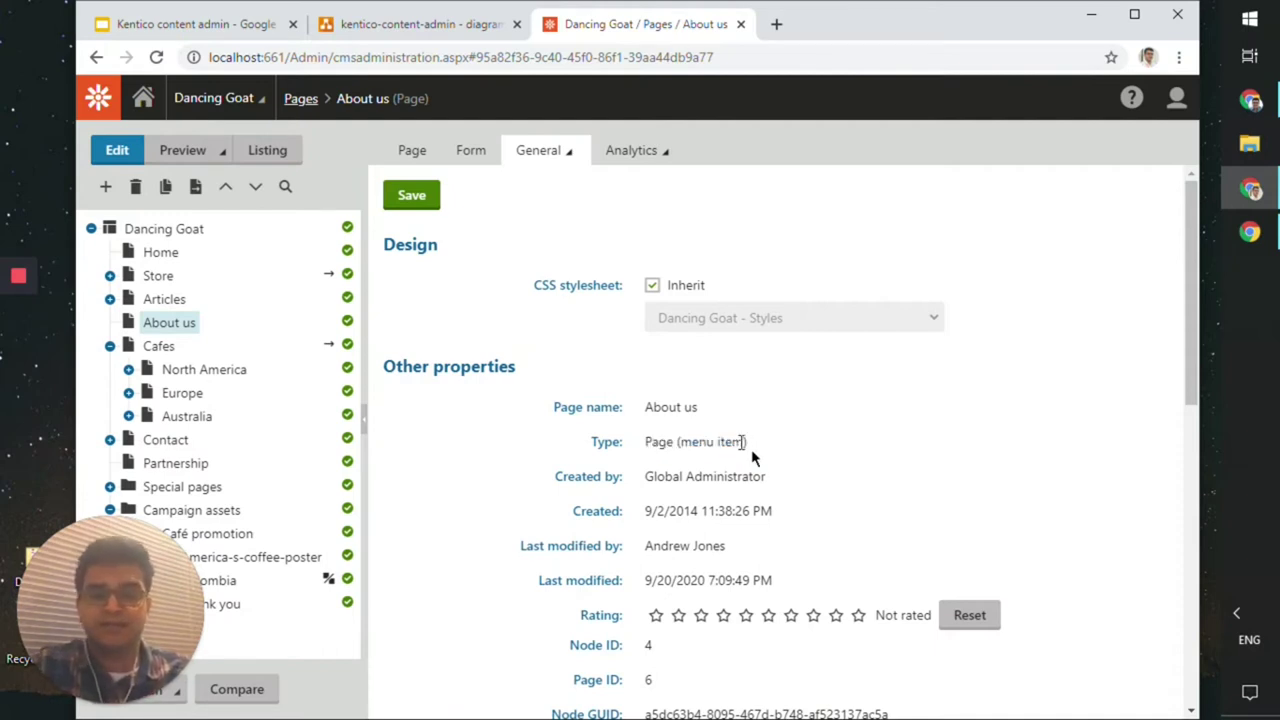
pyautogui.moveTo(763, 452); pyautogui.dragTo(652, 442)
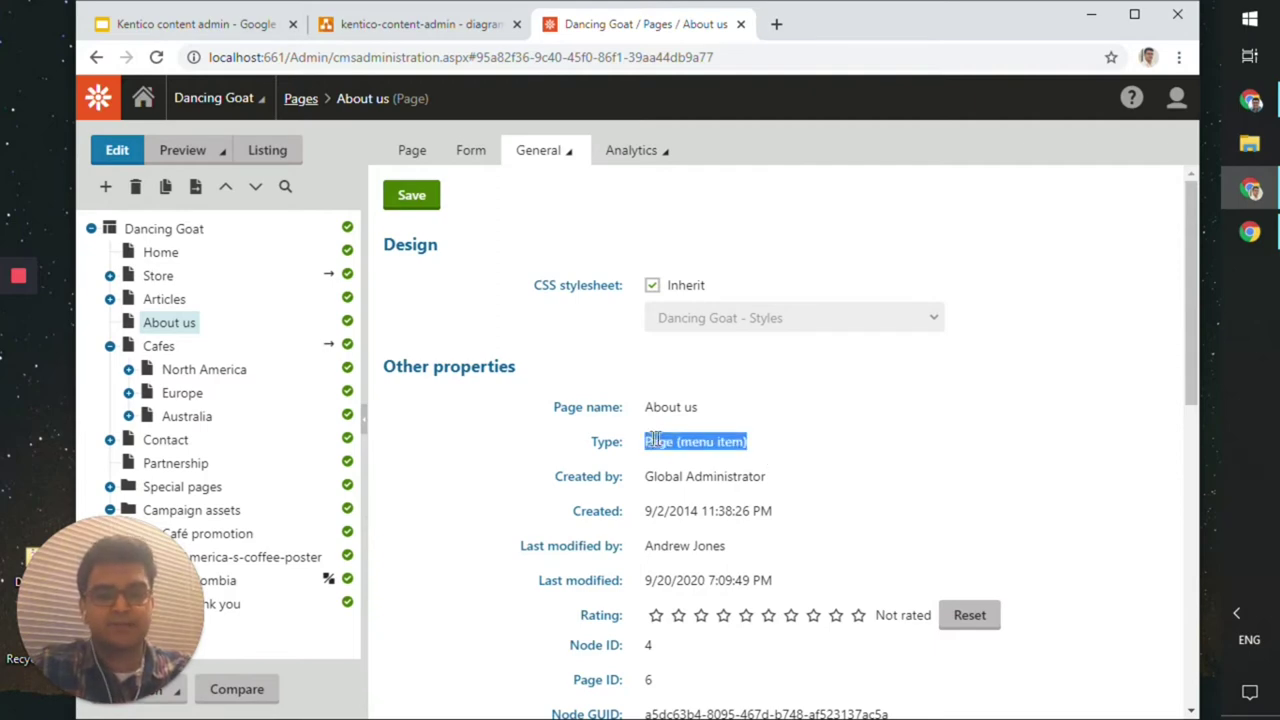
pyautogui.click(663, 441)
pyautogui.click(418, 158)
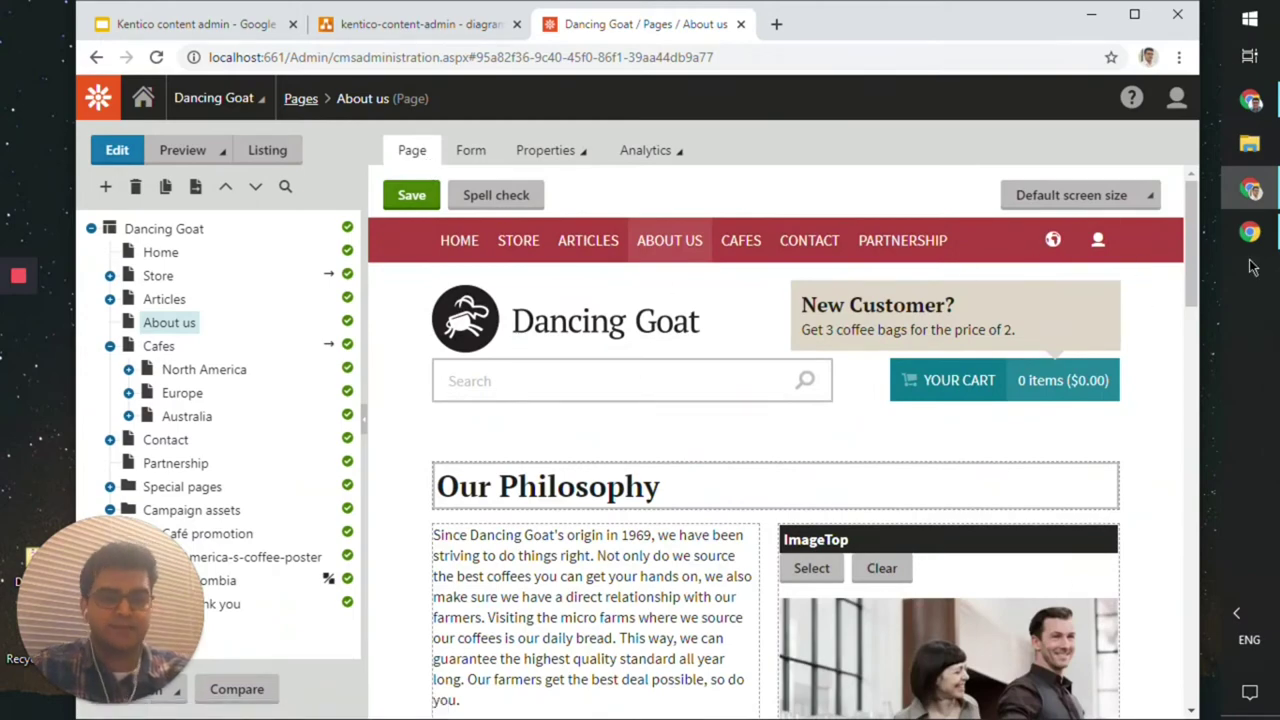
# Step: Scroll the About us page preview and minimise the admin Chrome window
pyautogui.scroll(-3, 1000, 320)
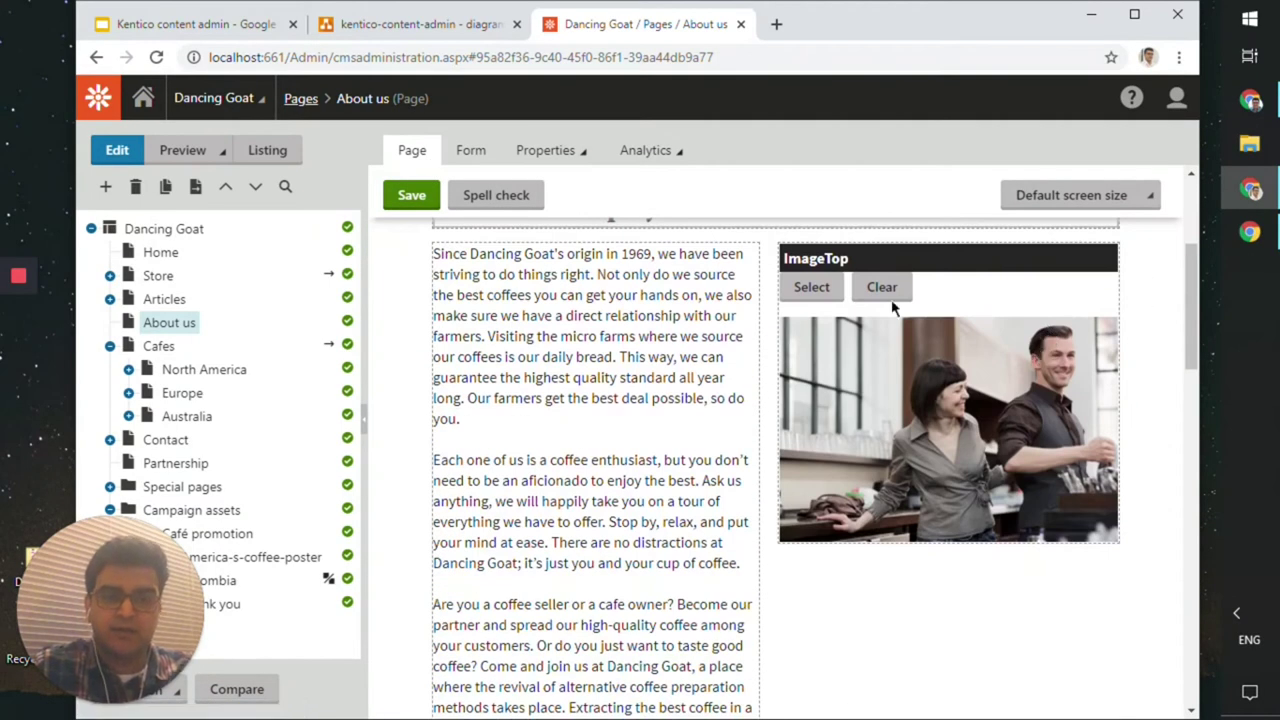
pyautogui.scroll(3, 948, 490)
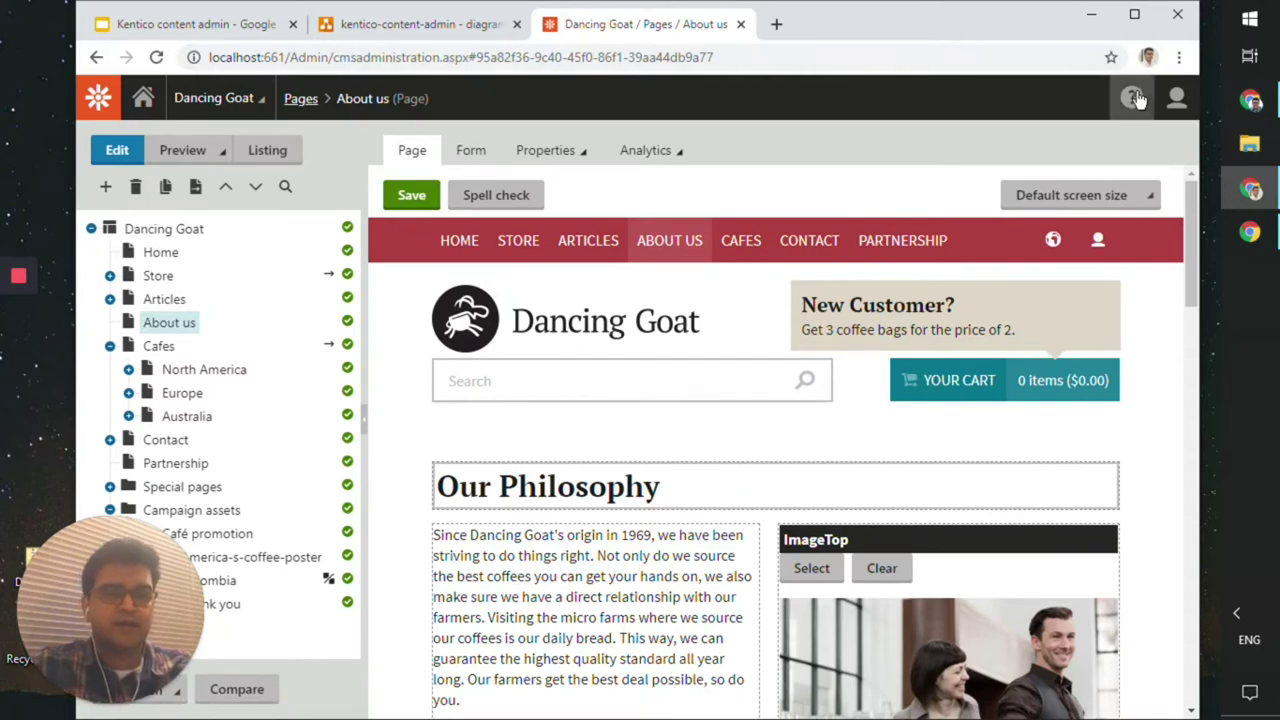
pyautogui.click(1091, 15)
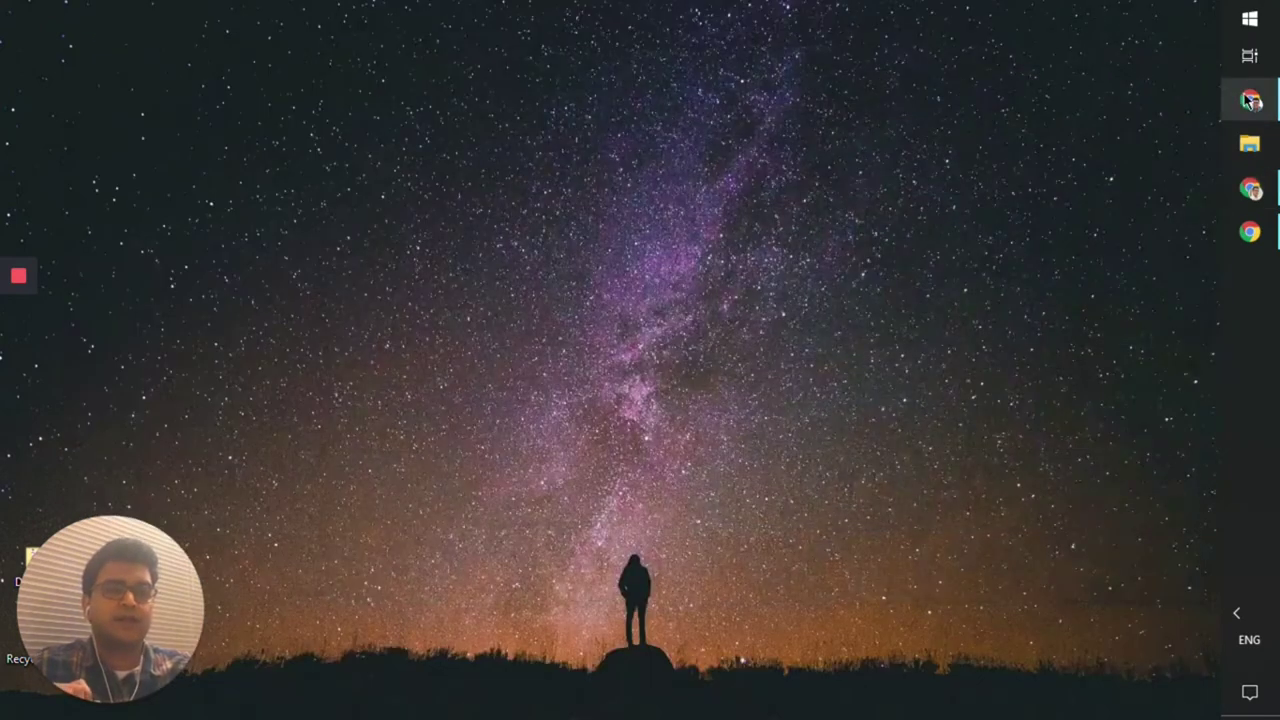
# Step: Restore the admin window, view About us's design zones (ZoneTop, HeaderTop, TextTop, ImageTop), expand Properties
pyautogui.click(1250, 100)
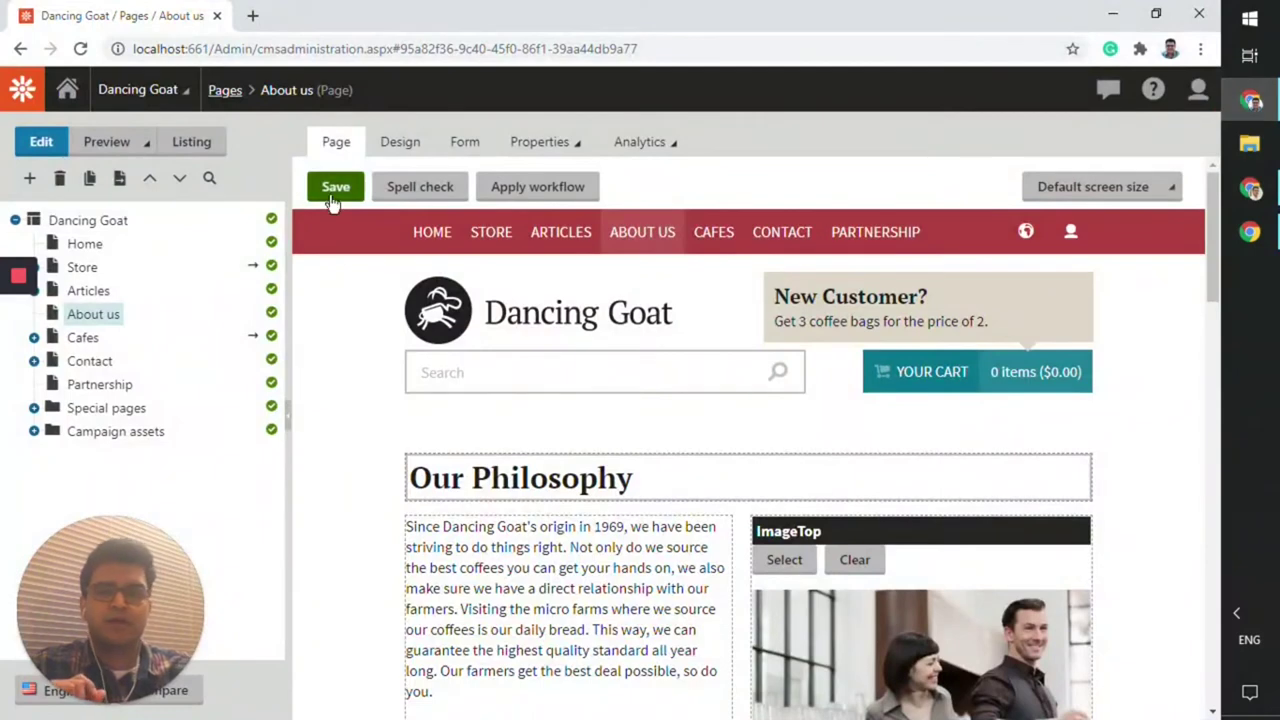
pyautogui.click(1199, 93)
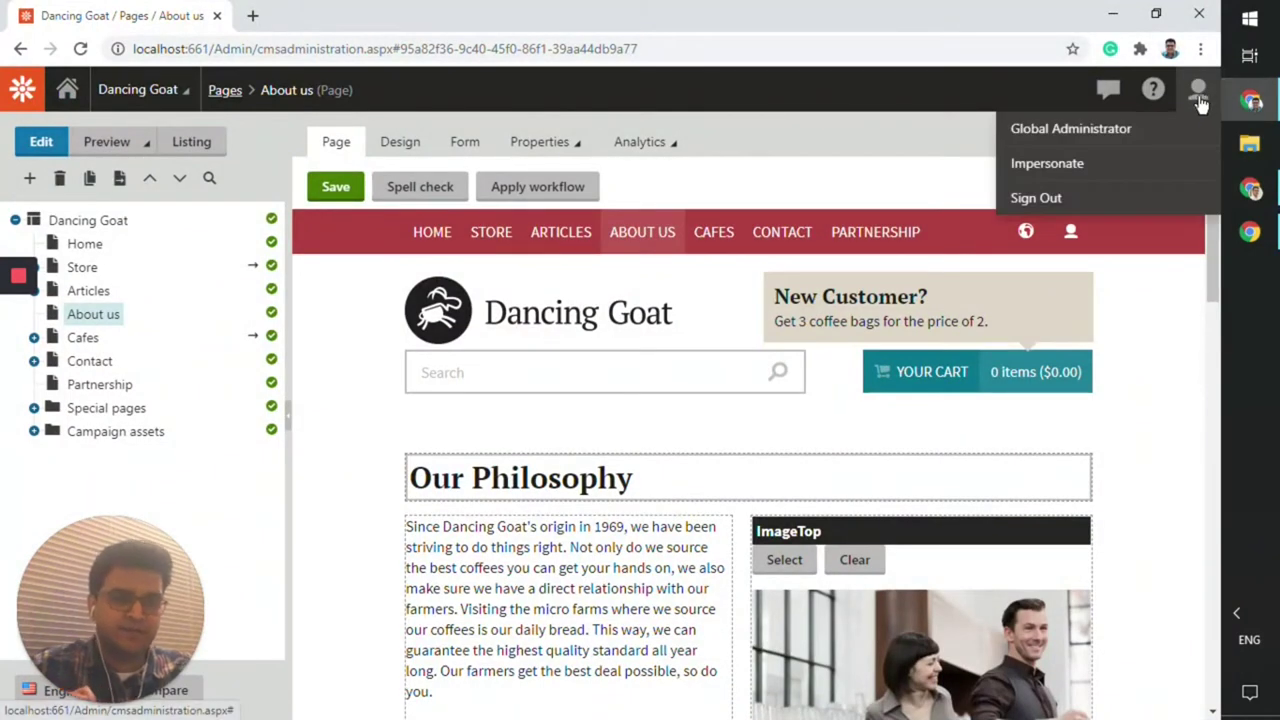
pyautogui.click(395, 150)
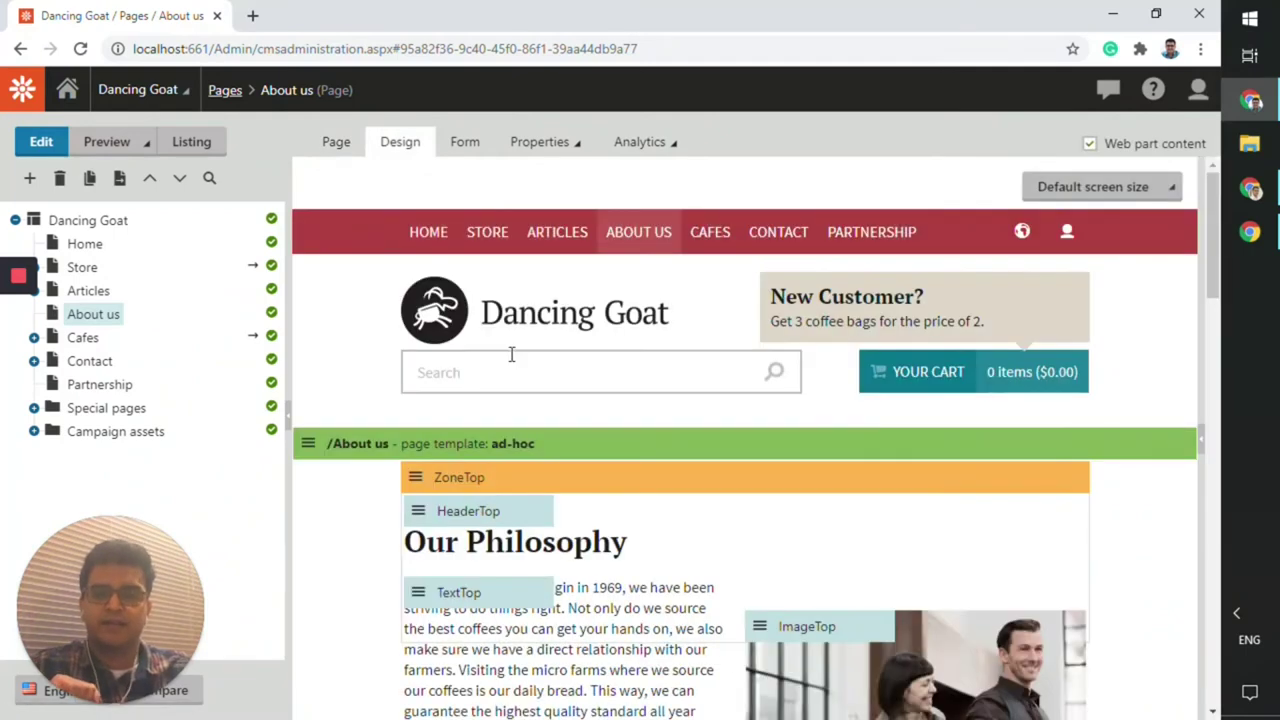
pyautogui.moveTo(1212, 188); pyautogui.dragTo(1228, 213)
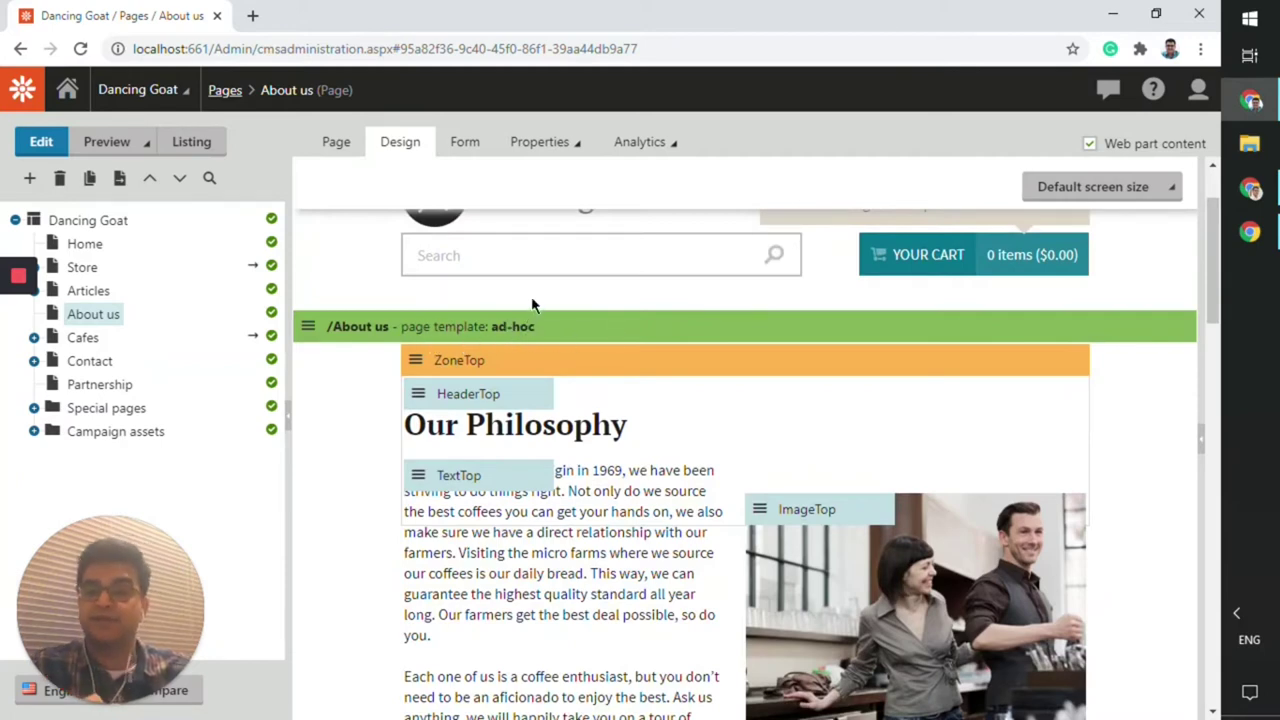
pyautogui.click(533, 143)
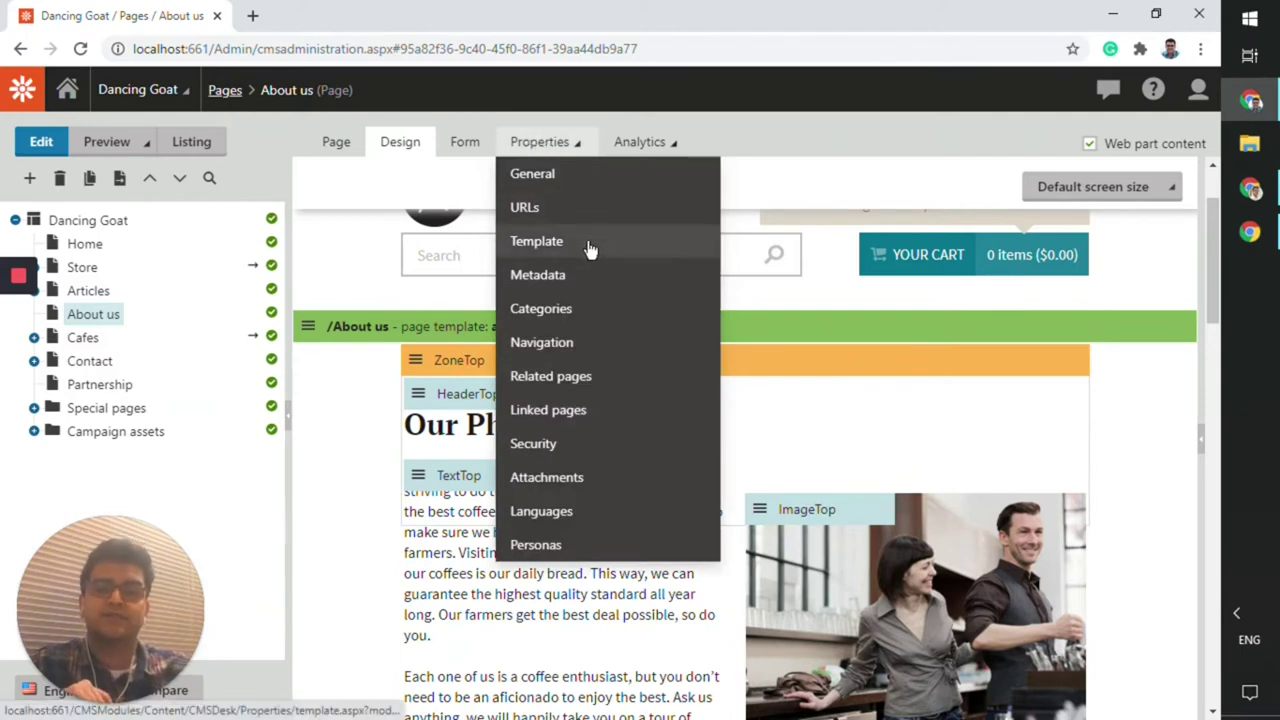
# Step: Compare the About us and Home template settings, both 'Ad-hoc: Home', then switch to diagrams.net
pyautogui.click(556, 244)
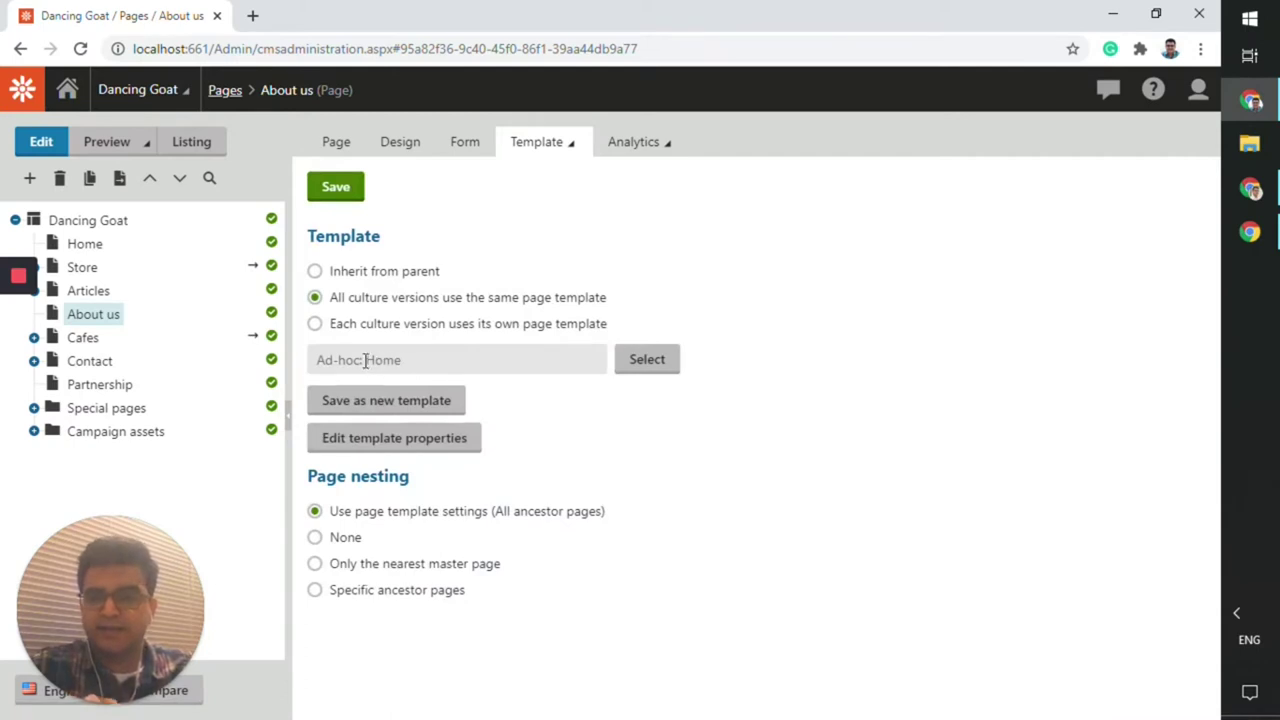
pyautogui.moveTo(366, 360); pyautogui.dragTo(442, 363)
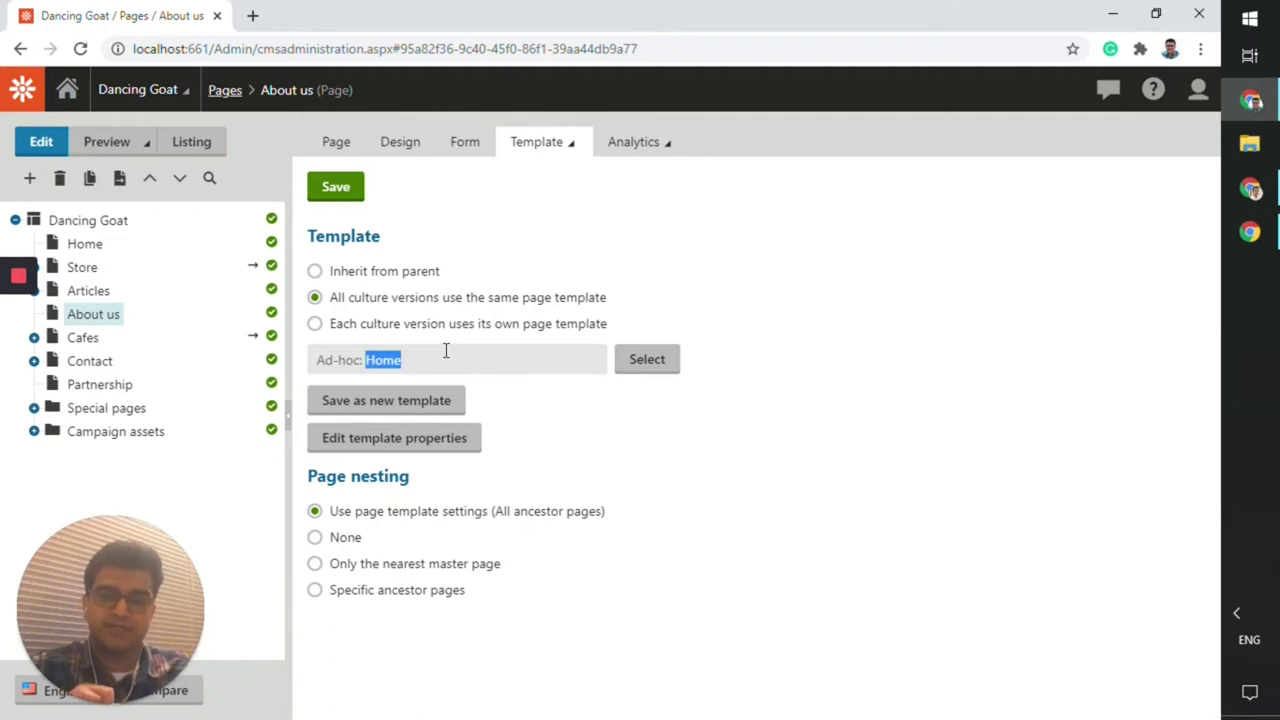
pyautogui.click(92, 245)
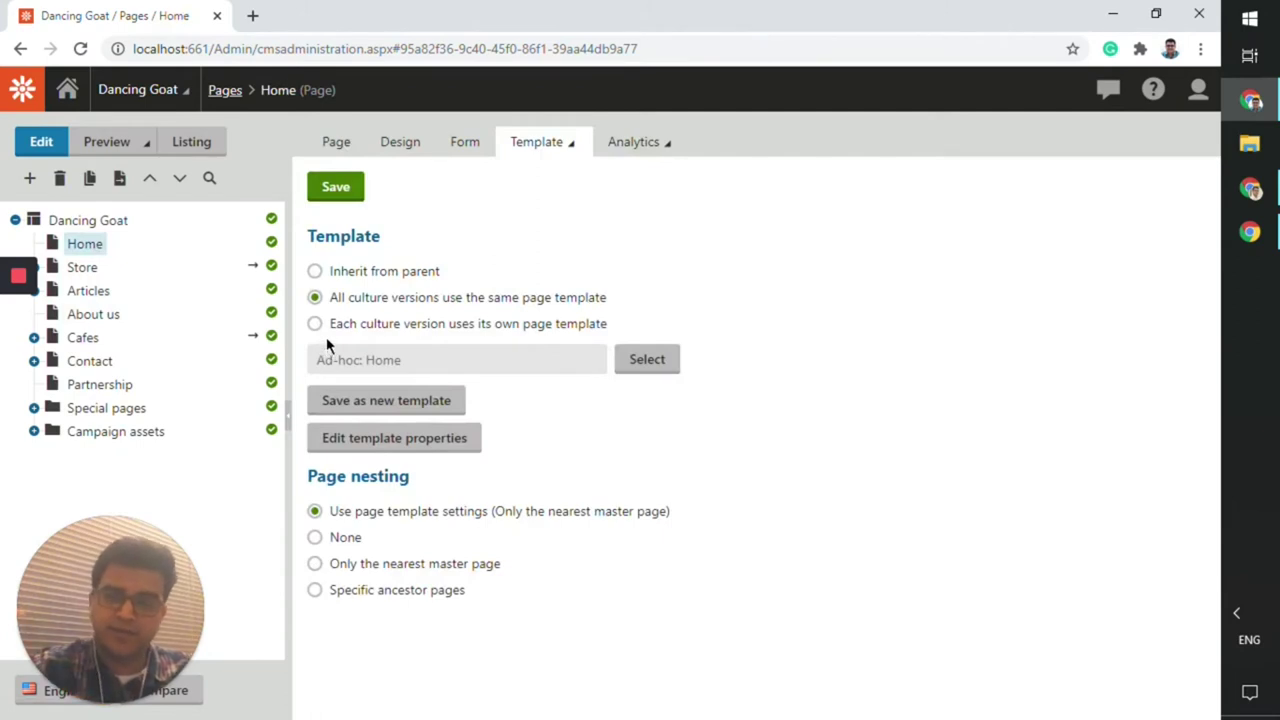
pyautogui.moveTo(405, 361); pyautogui.dragTo(309, 361)
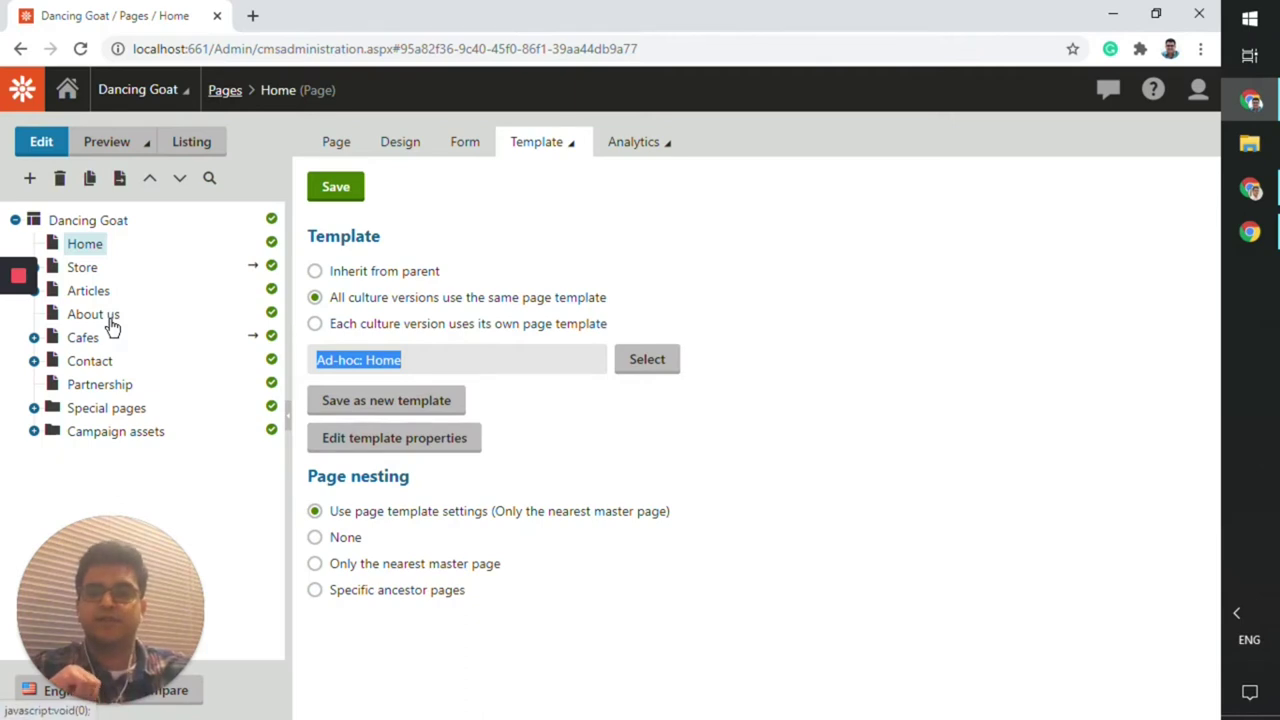
pyautogui.click(422, 357)
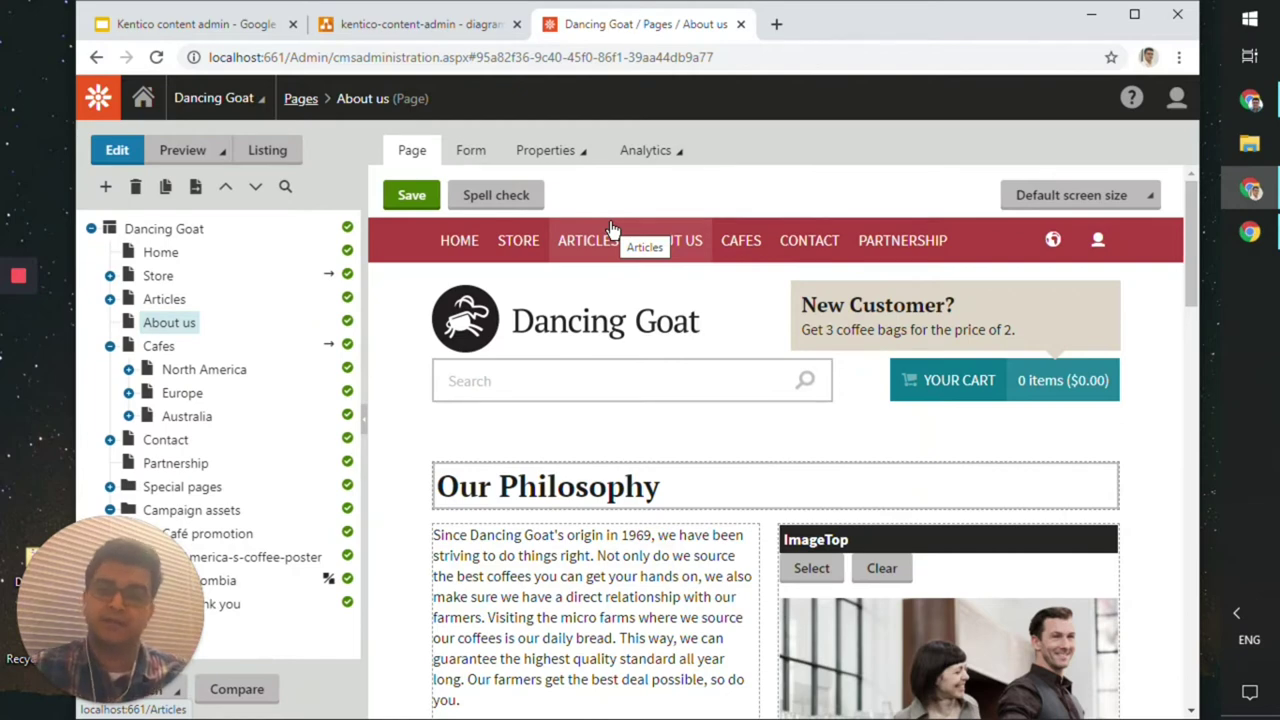
pyautogui.hotkey('ctrl', 'shift', 'Tab')
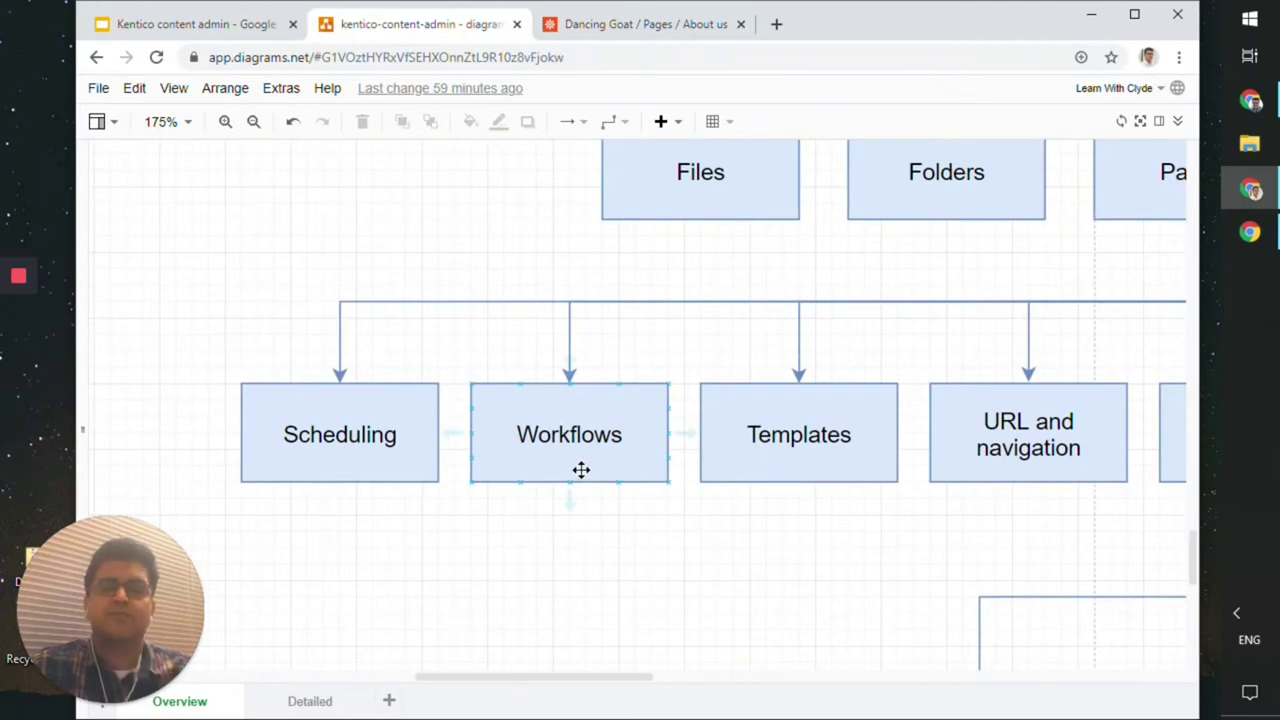
# Step: Select and deselect the diagram's Scheduling box, then return to Kentico's About us tab
pyautogui.click(393, 458)
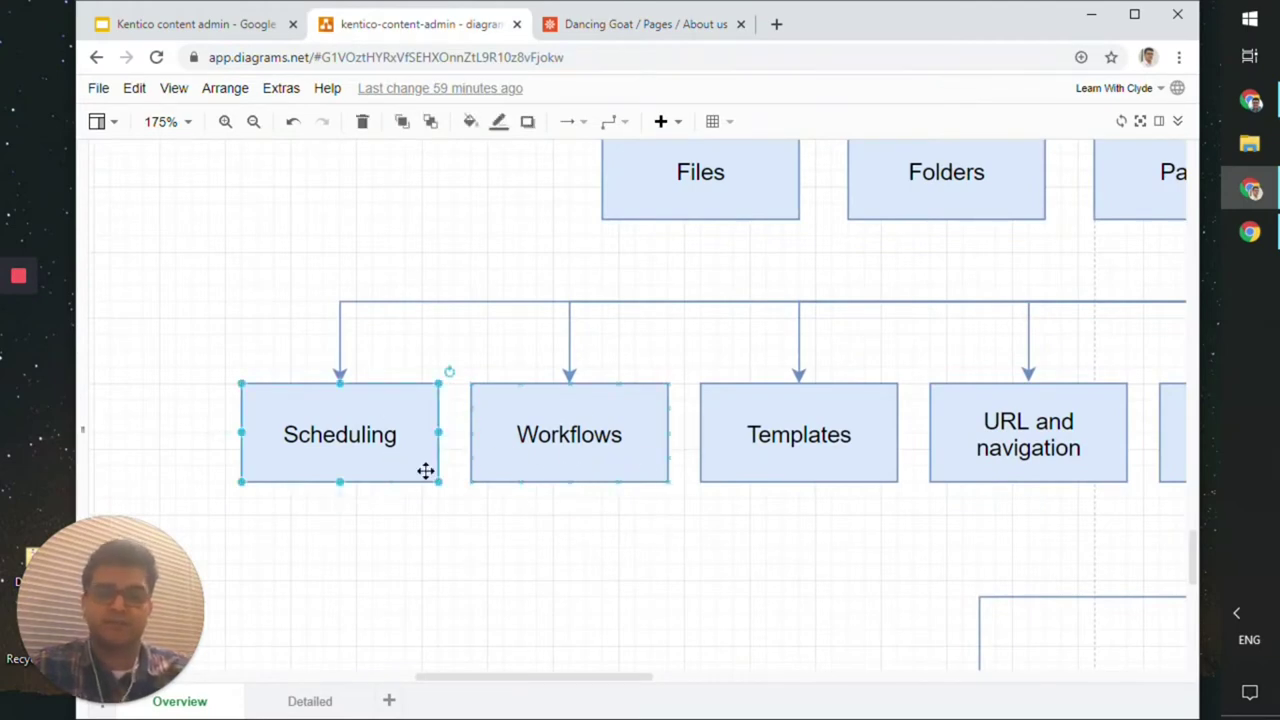
pyautogui.click(516, 525)
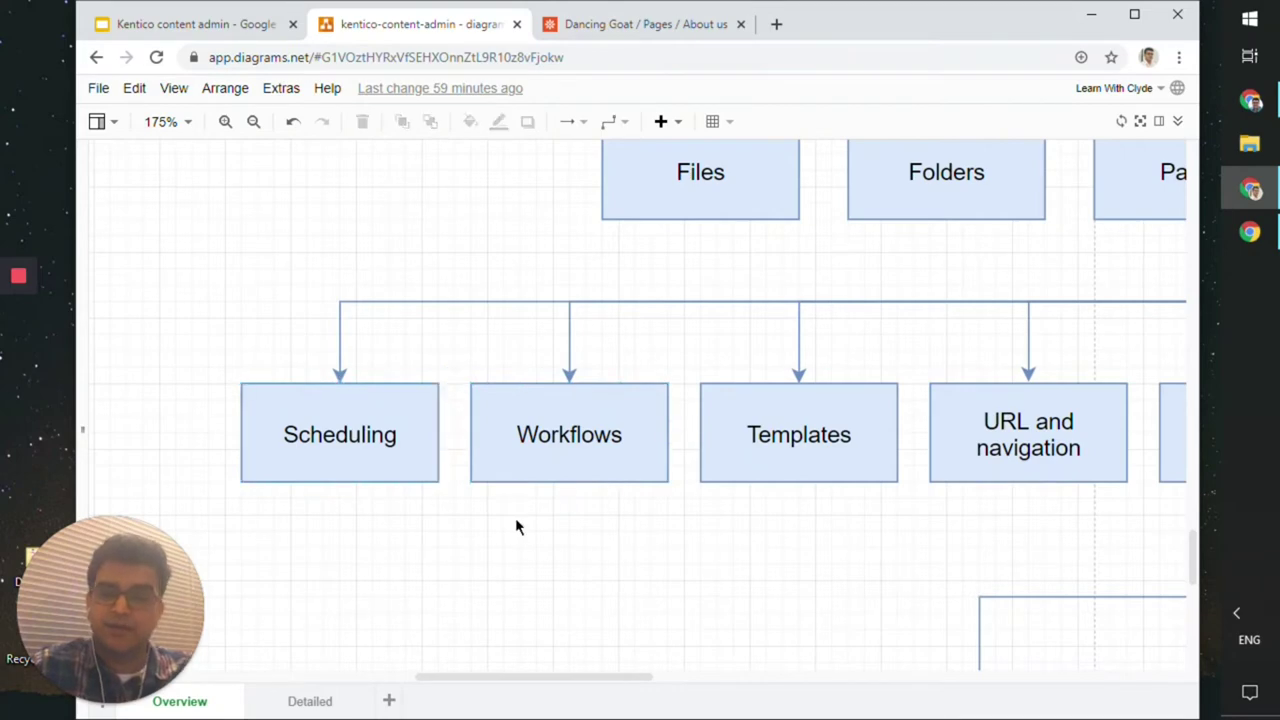
pyautogui.click(640, 24)
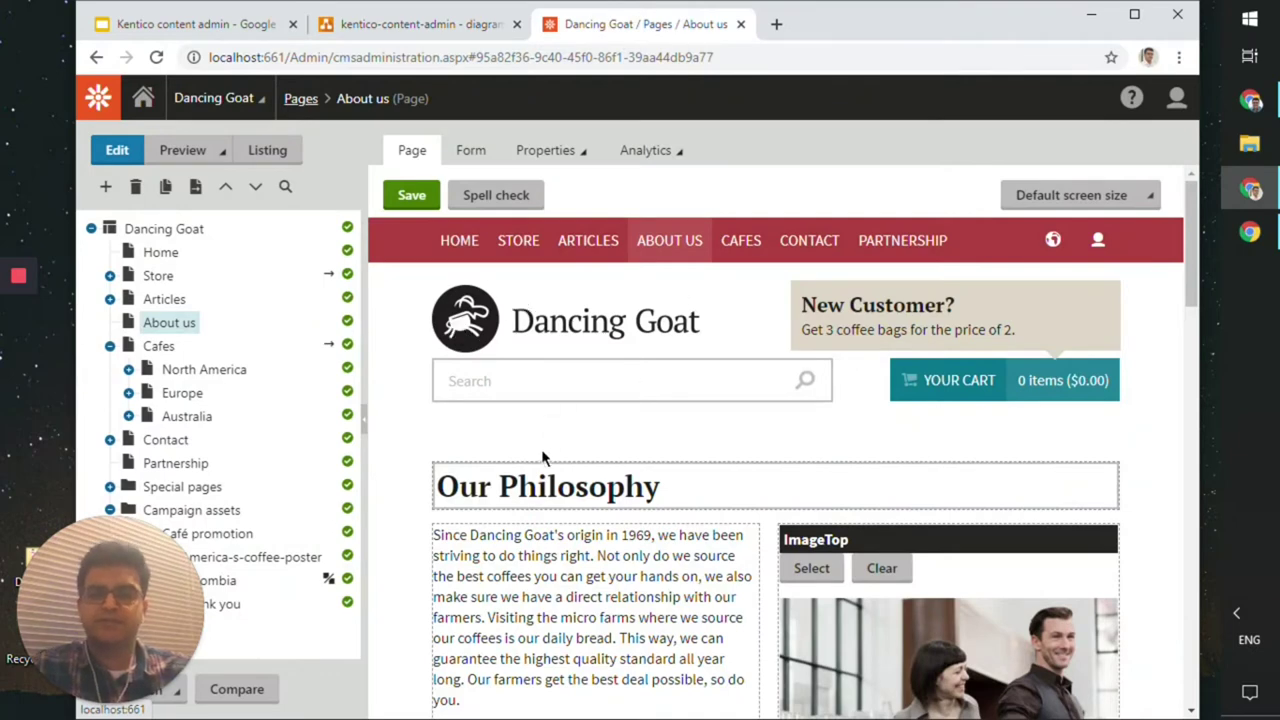
# Step: Open the North America cafés page, review its workflow status, then open the Europe cafés page
pyautogui.moveTo(514, 486); pyautogui.dragTo(499, 487)
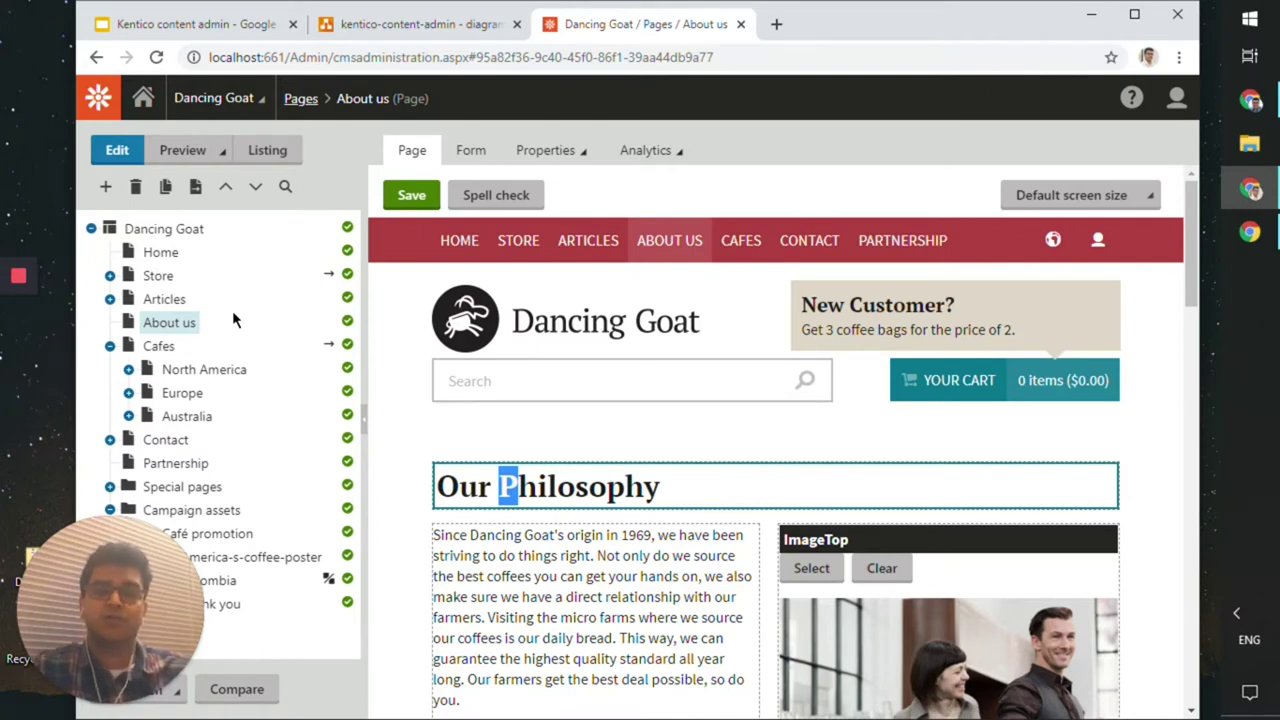
pyautogui.click(212, 372)
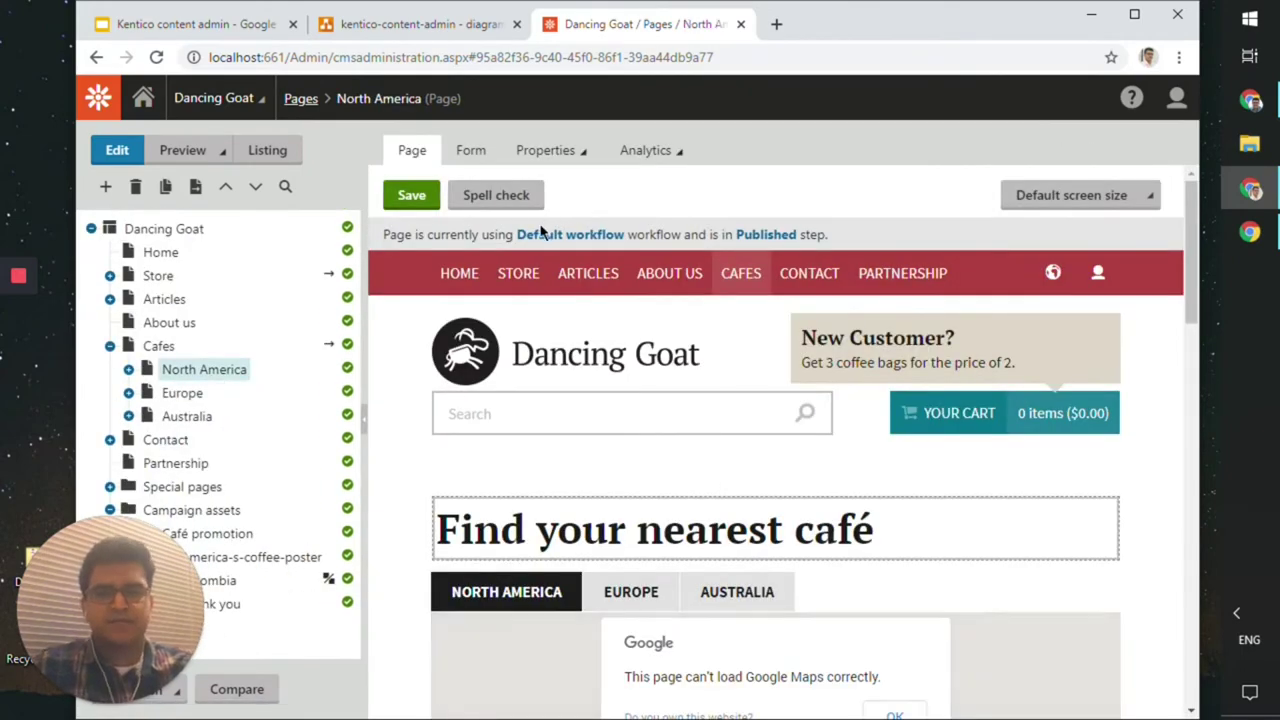
pyautogui.moveTo(395, 238); pyautogui.dragTo(687, 232)
pyautogui.click(687, 232)
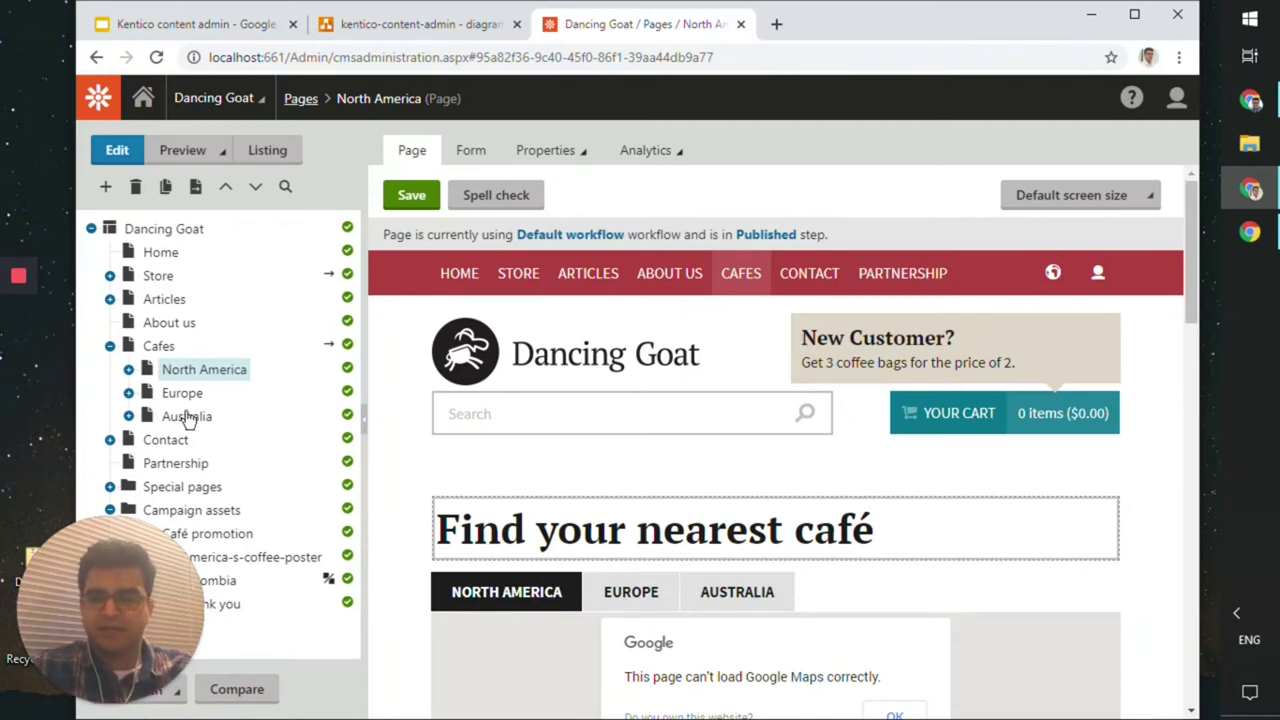
pyautogui.scroll(-3, 374, 529)
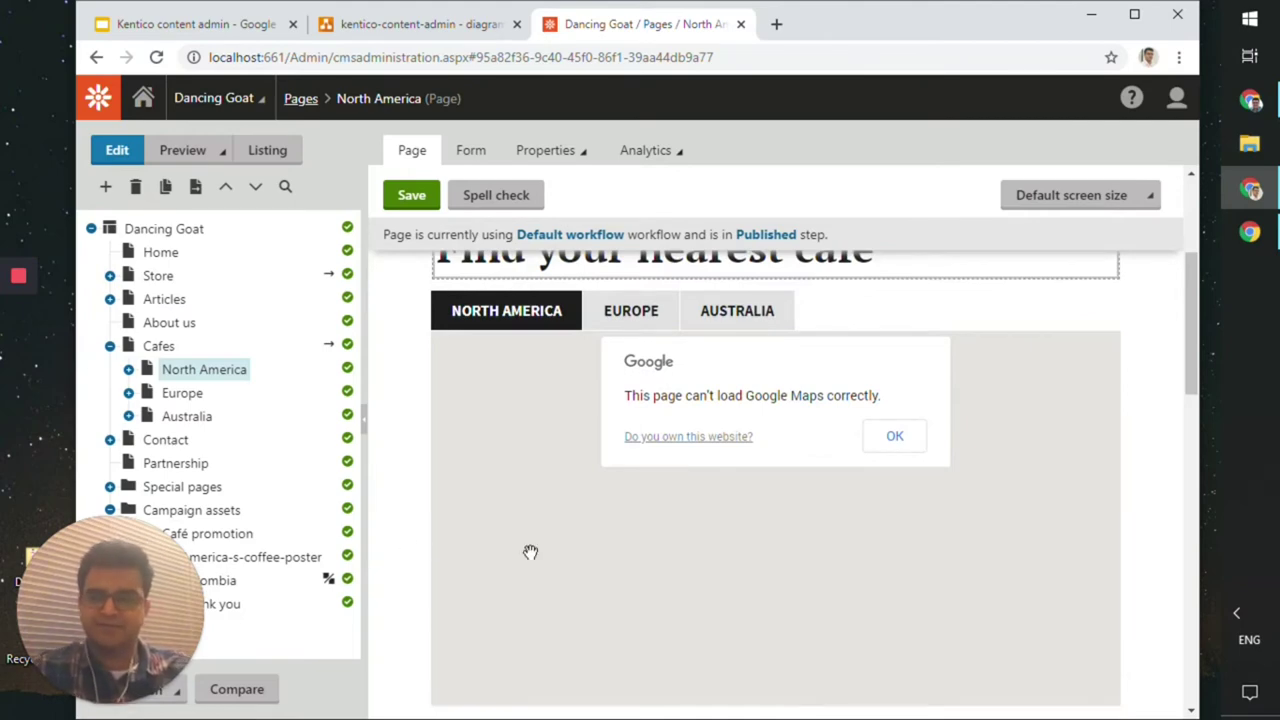
pyautogui.scroll(3, 530, 552)
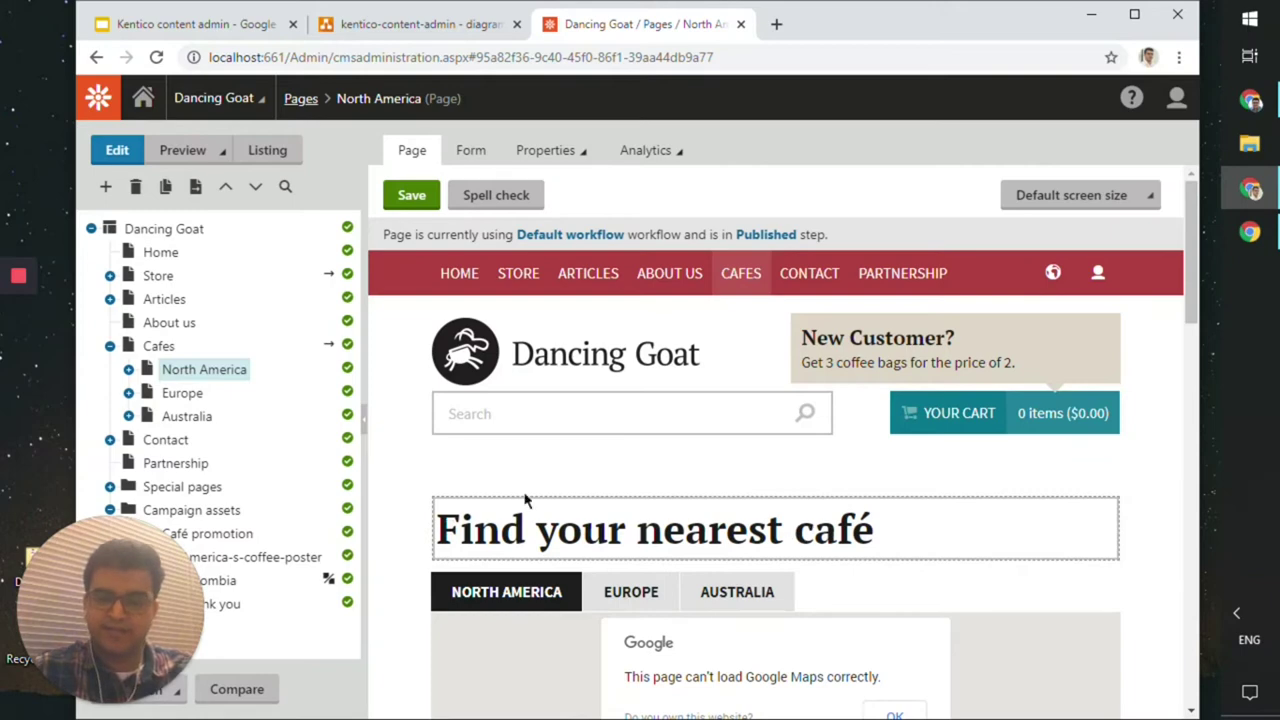
pyautogui.click(190, 396)
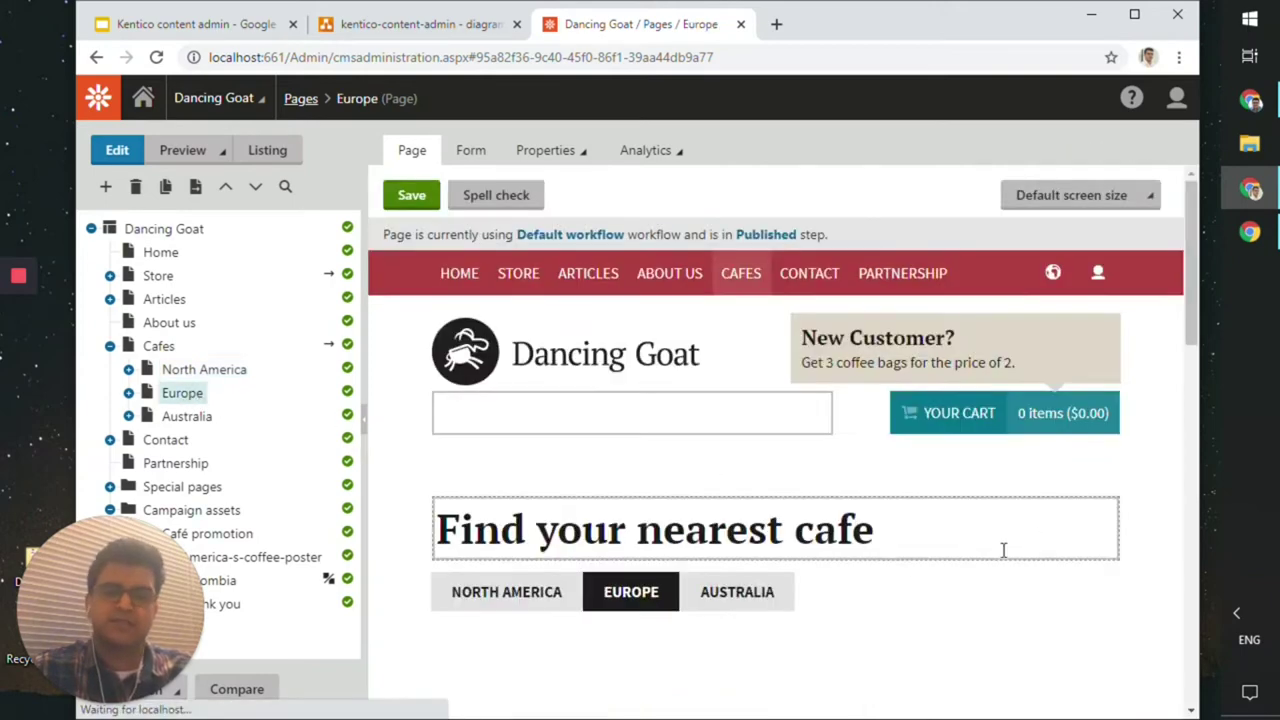
# Step: Change 'cafe' to 'café' in the Europe heading using the spelling suggestion, and save
pyautogui.moveTo(852, 528); pyautogui.dragTo(870, 520)
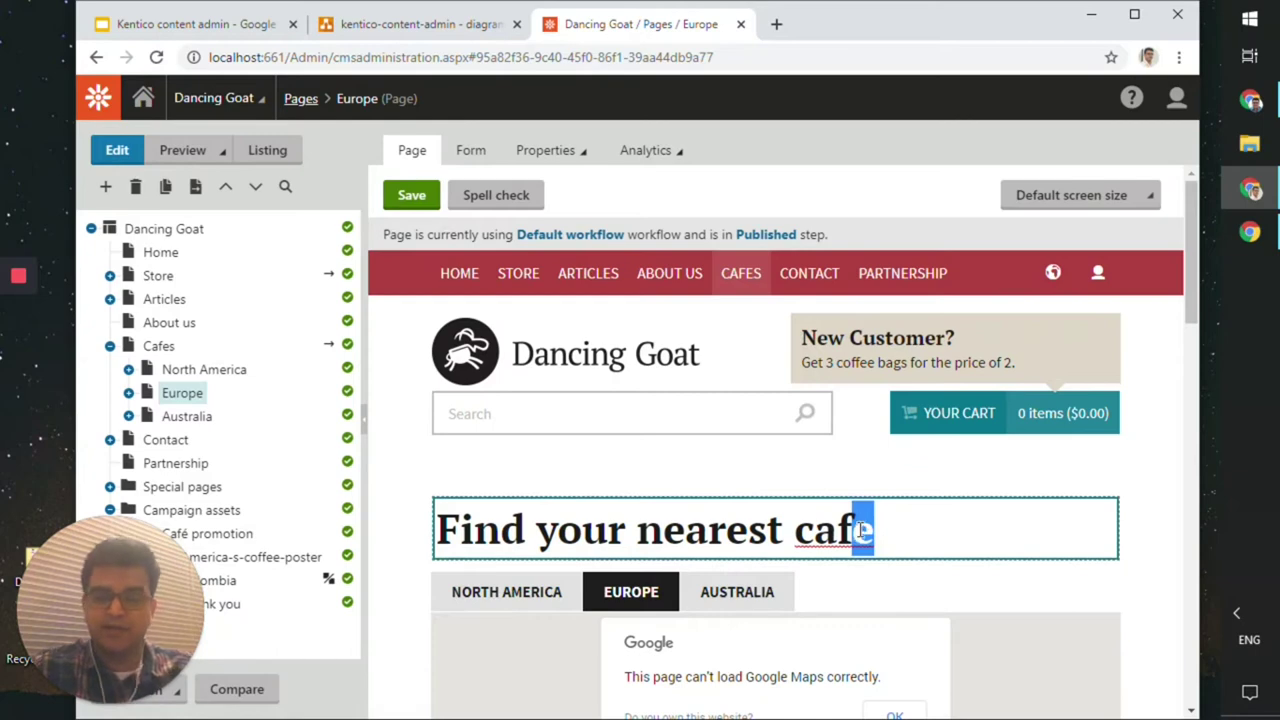
pyautogui.rightClick(852, 535)
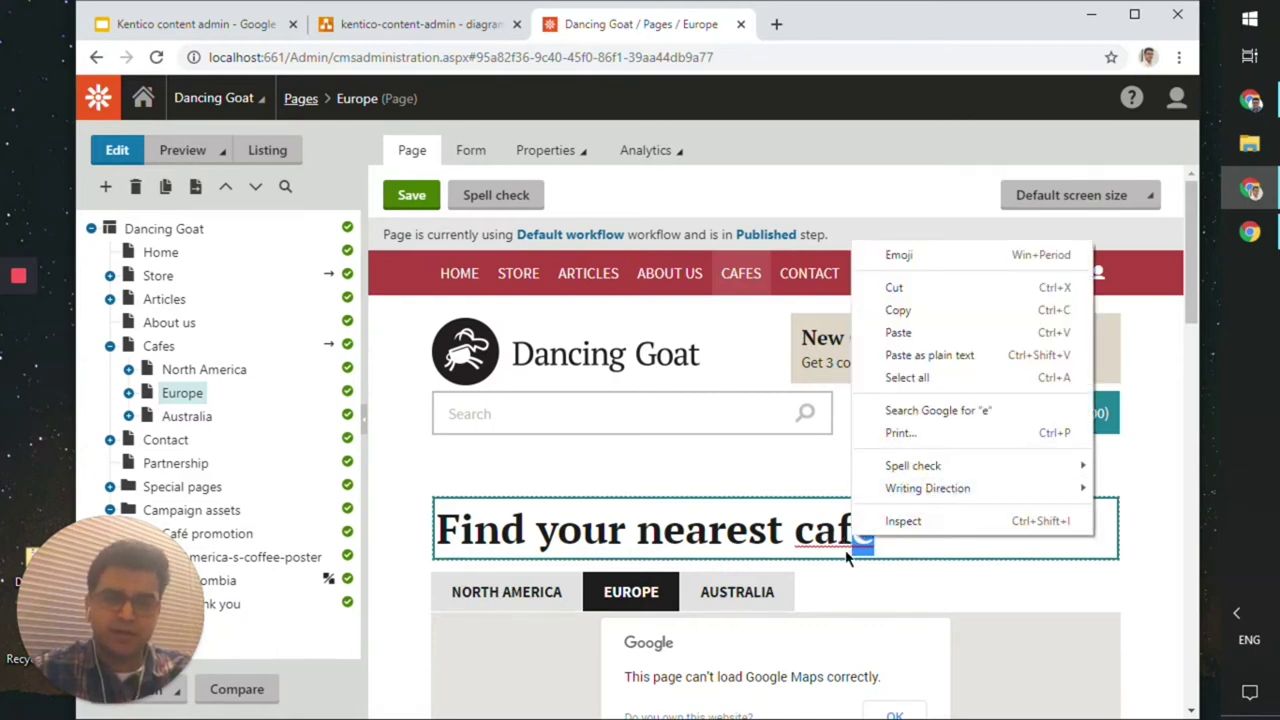
pyautogui.click(843, 540)
pyautogui.click(840, 535)
pyautogui.rightClick(838, 535)
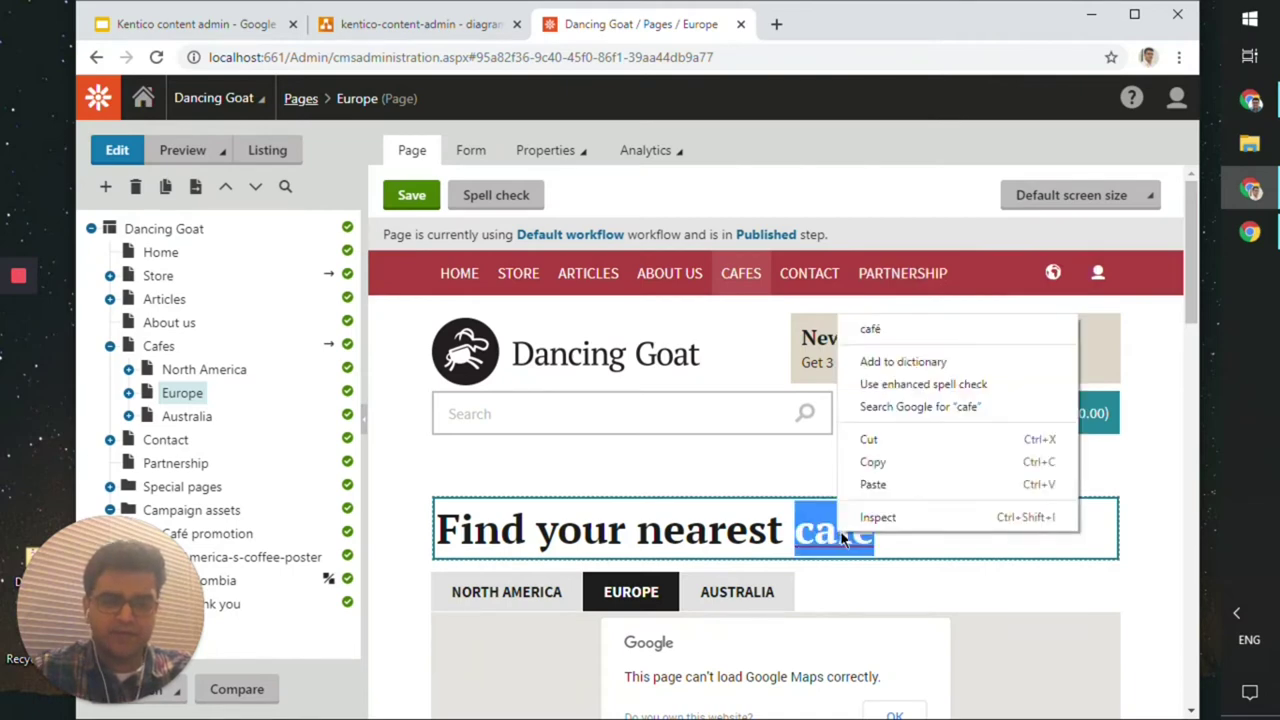
pyautogui.click(870, 329)
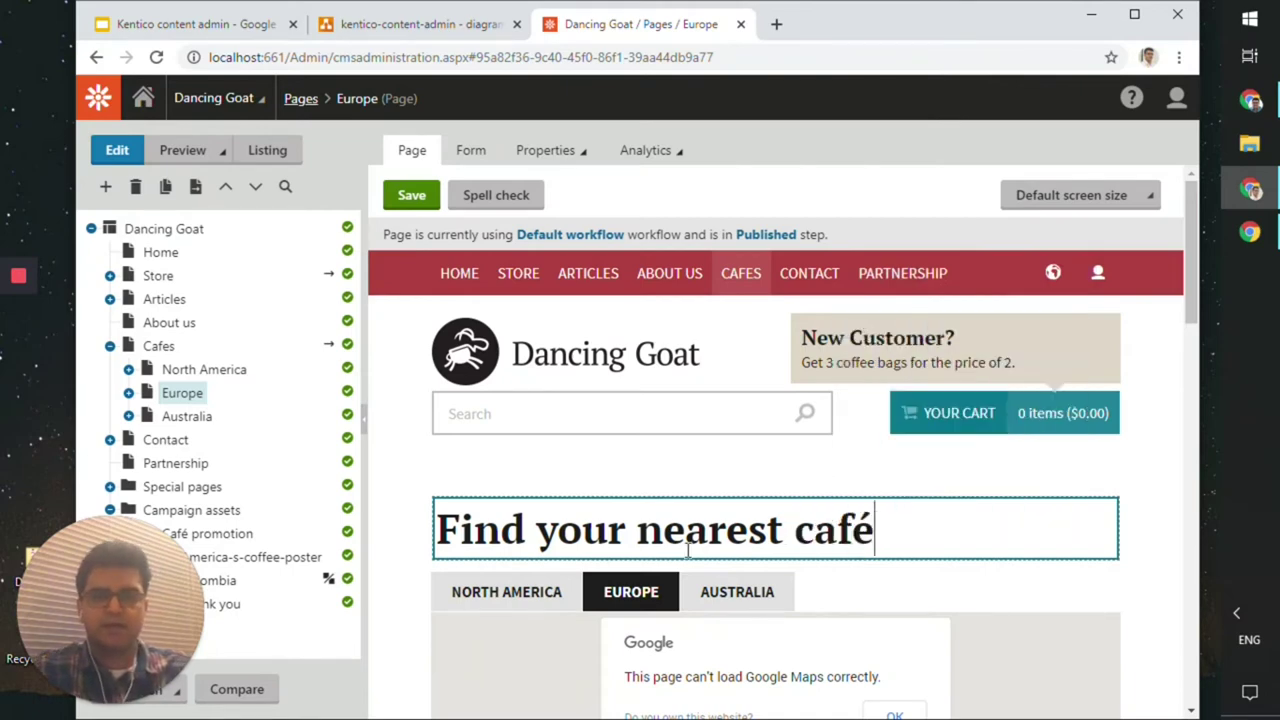
pyautogui.click(422, 199)
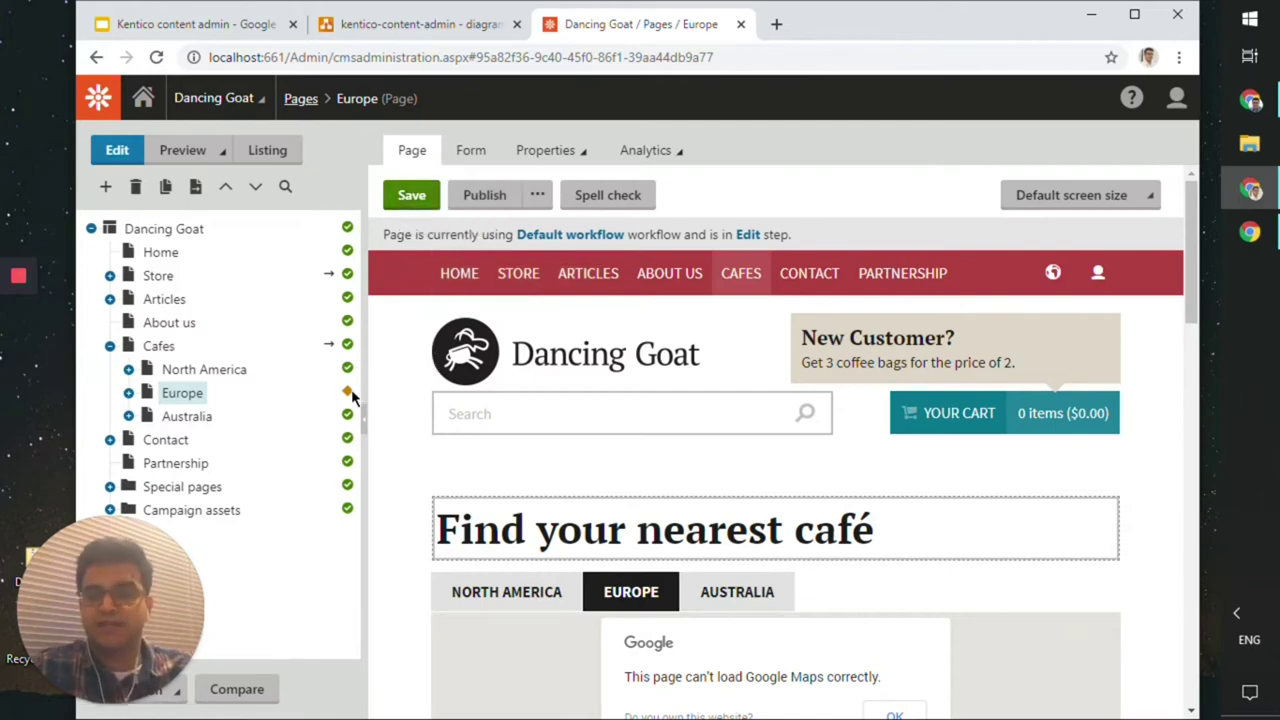
# Step: Scroll the saved Europe page, then switch to the live Dancing Goat site window
pyautogui.moveTo(350, 395)
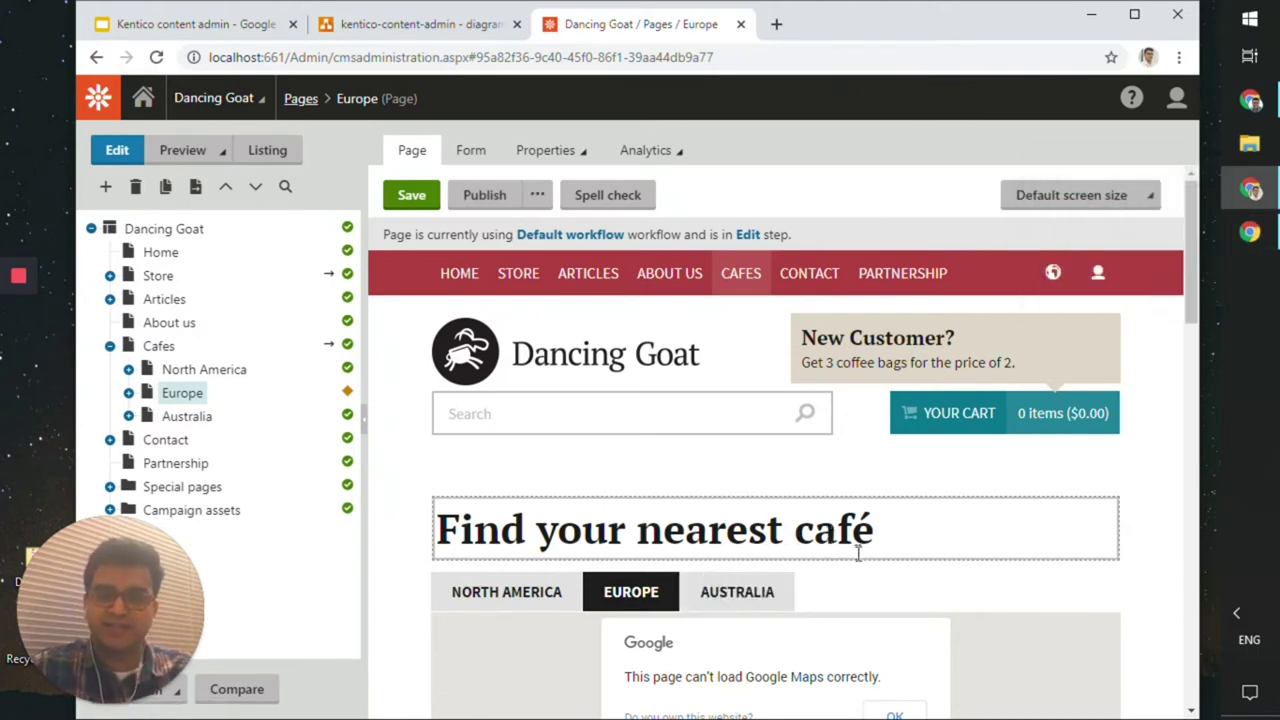
pyautogui.scroll(-3, 858, 555)
pyautogui.scroll(3, 857, 531)
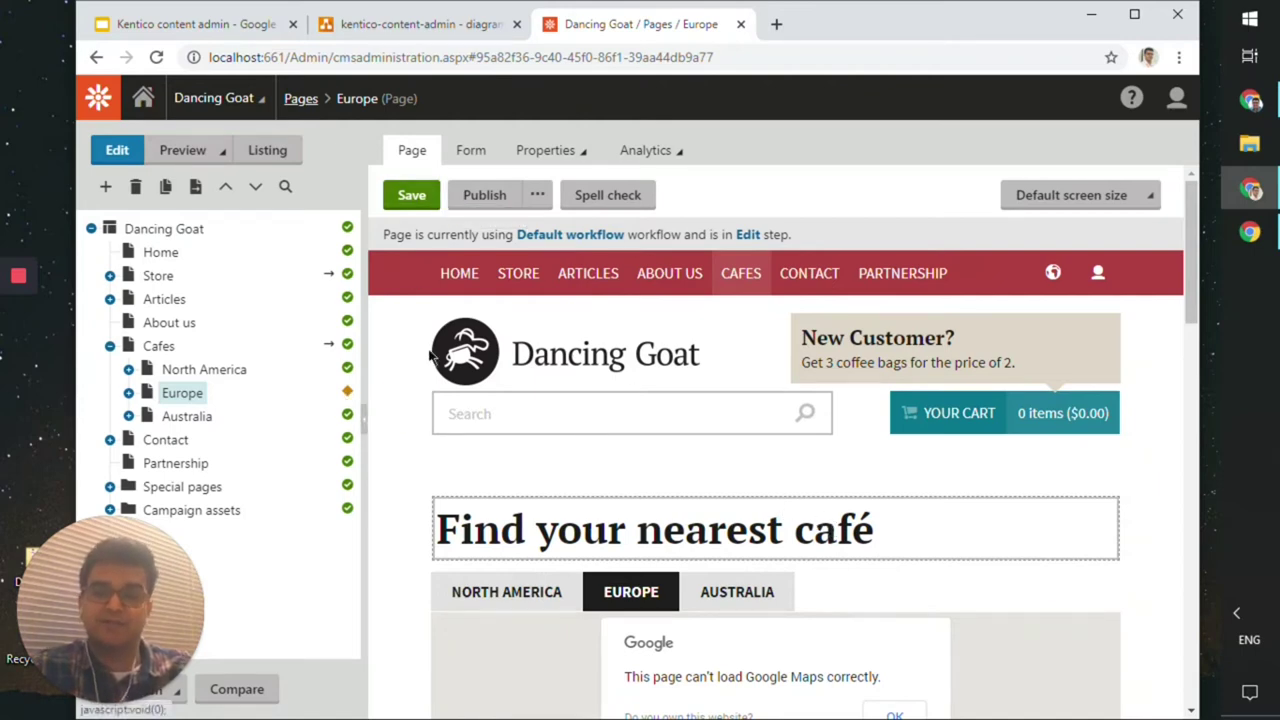
pyautogui.hotkey('alt', 'Tab')
# Step: On the live site, open Cafes > Europe, highlight the unaccented 'cafe', and minimise Chrome
pyautogui.click(405, 92)
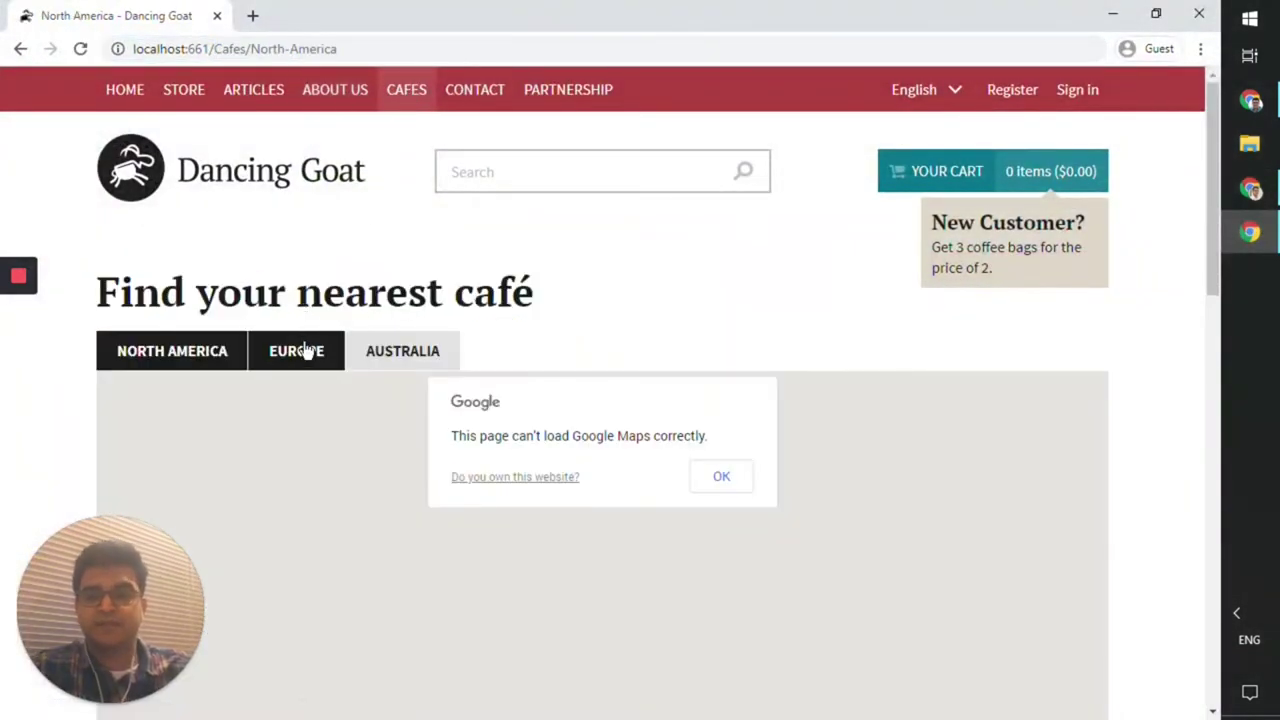
pyautogui.click(293, 375)
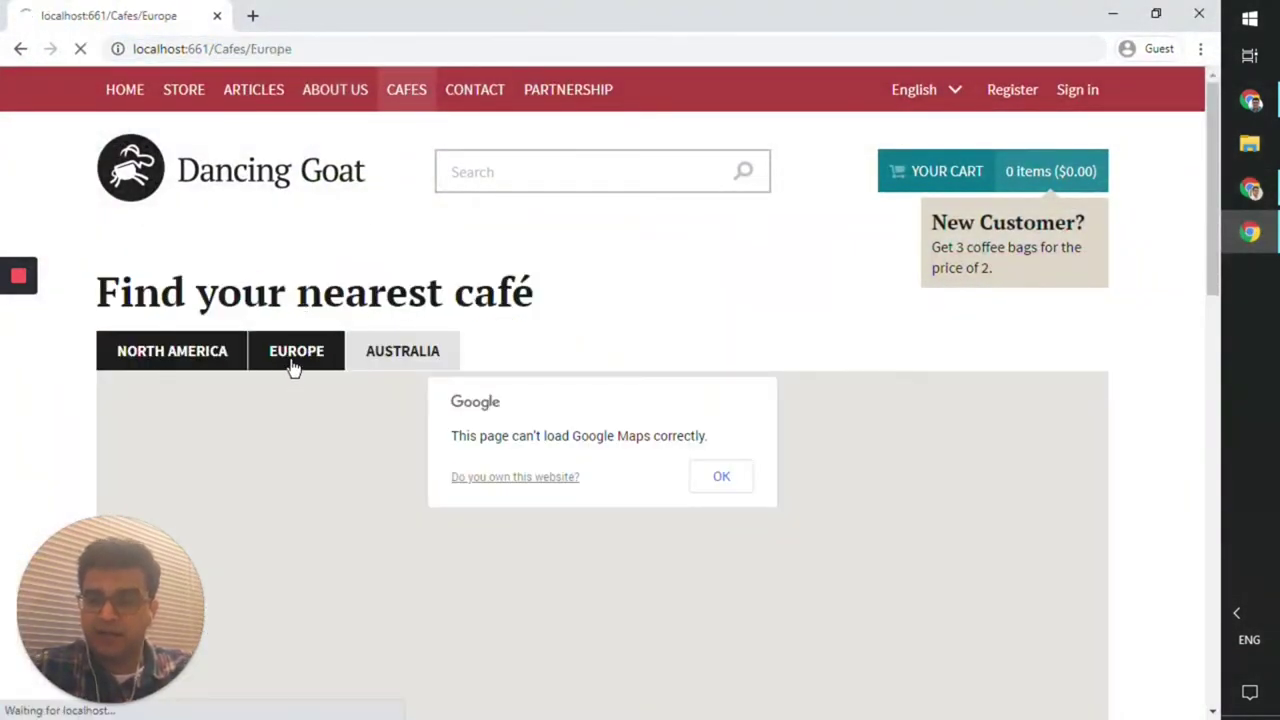
pyautogui.doubleClick(512, 290)
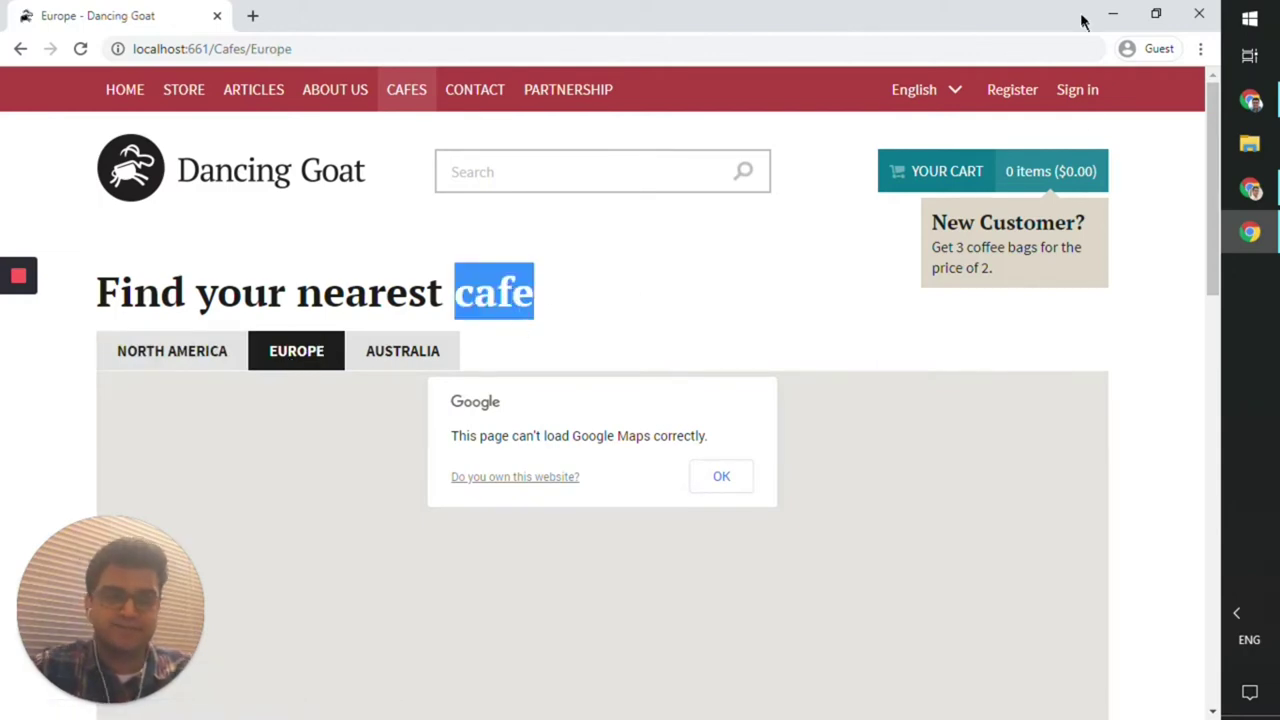
pyautogui.click(1113, 14)
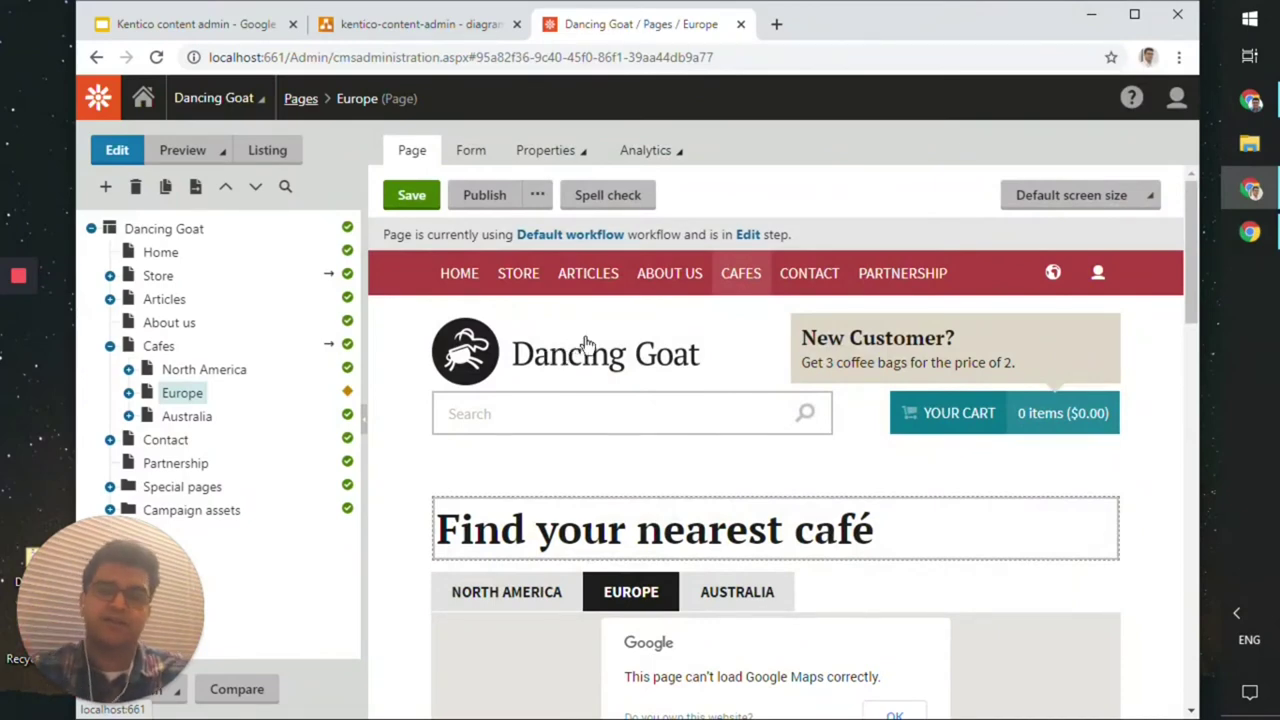
# Step: Publish the corrected Europe cafés page and bring the live site window back up
pyautogui.click(489, 200)
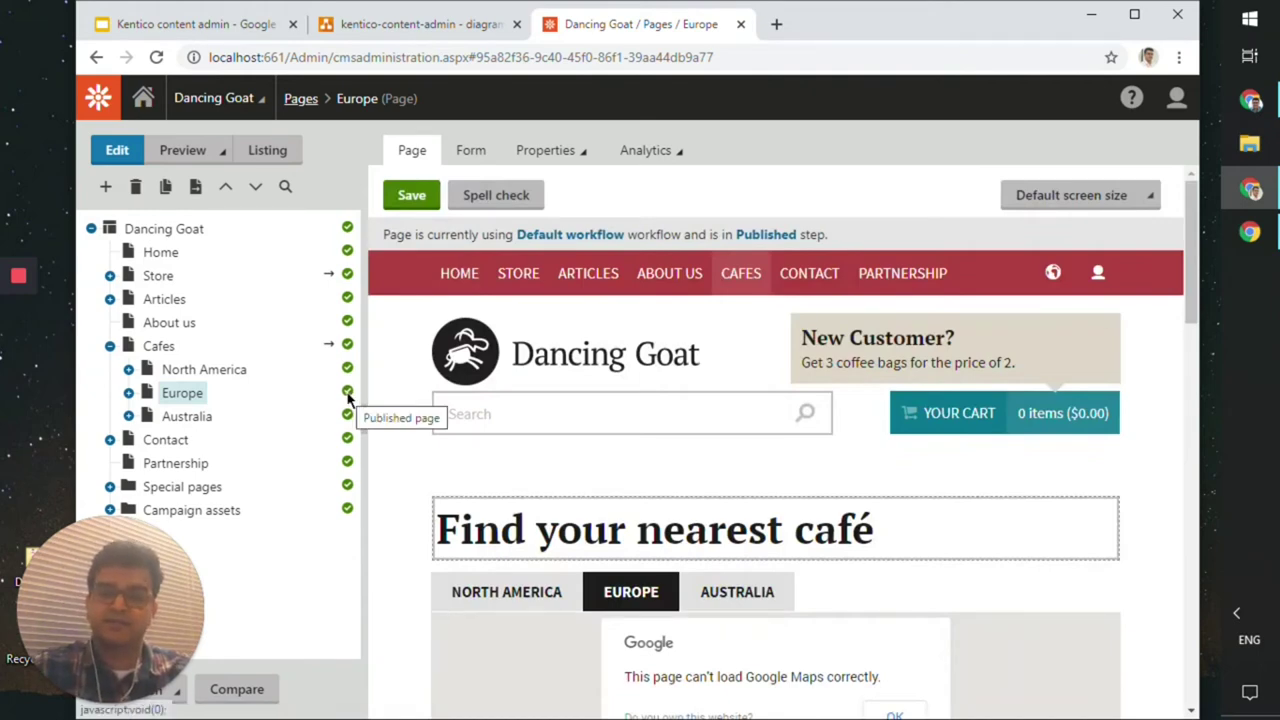
pyautogui.click(1250, 232)
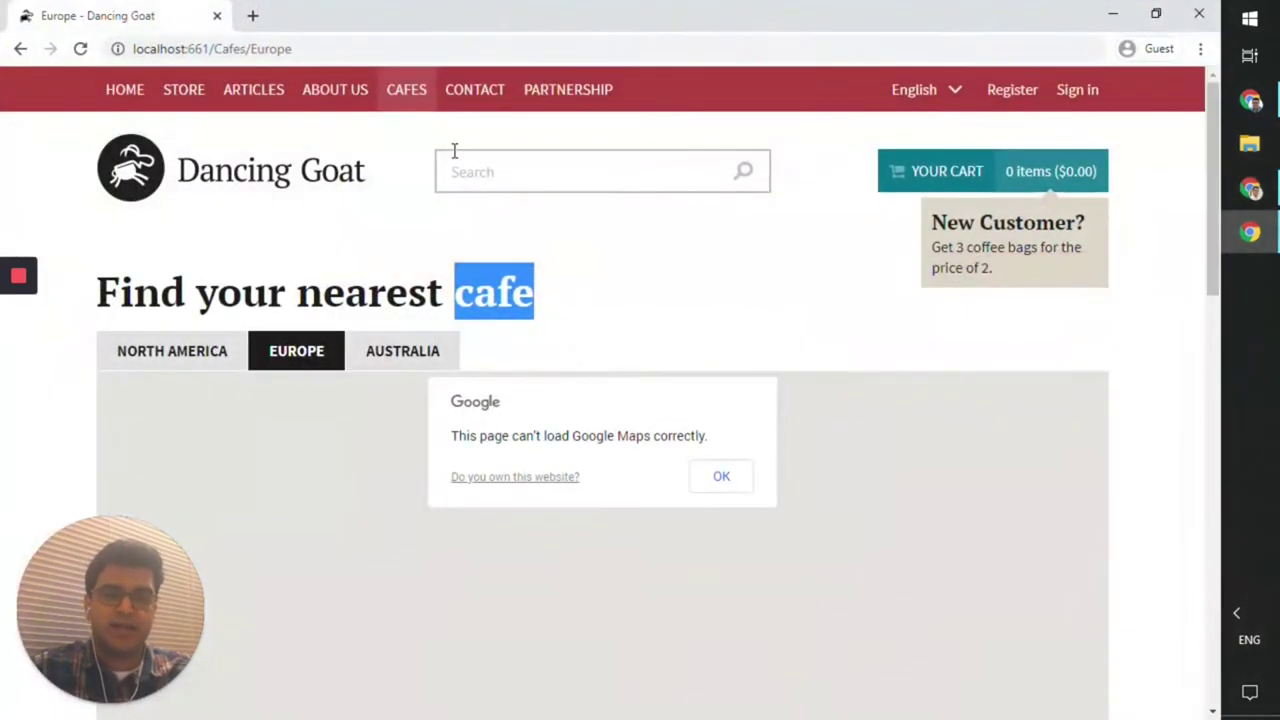
# Step: Reload the live Europe page to confirm the heading reads 'café', then open Kentico's Australia cafés page
pyautogui.click(80, 48)
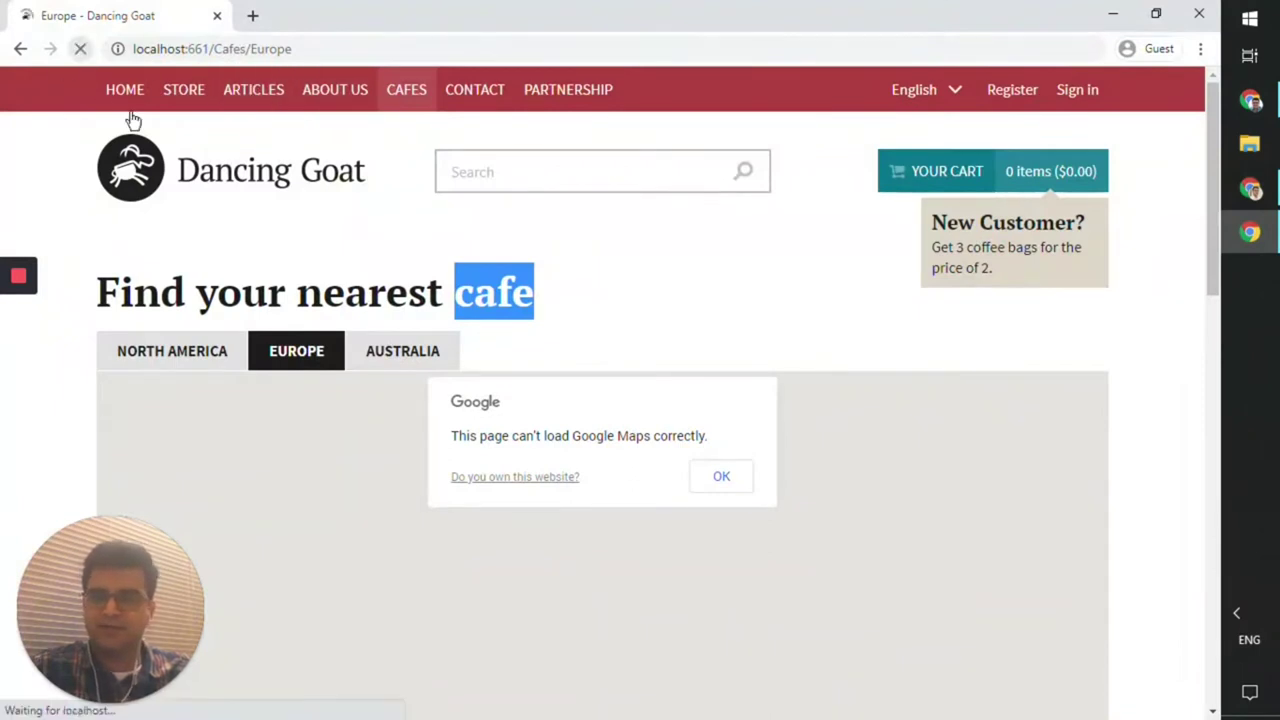
pyautogui.doubleClick(528, 293)
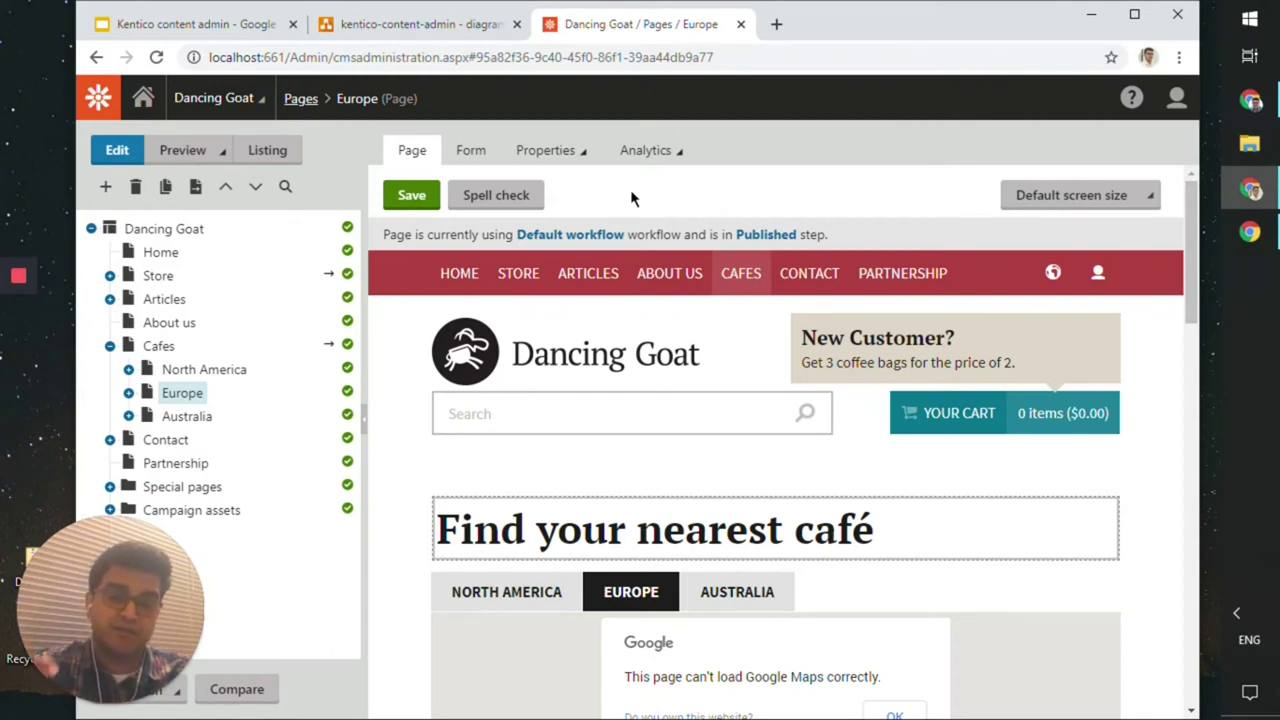
pyautogui.click(193, 418)
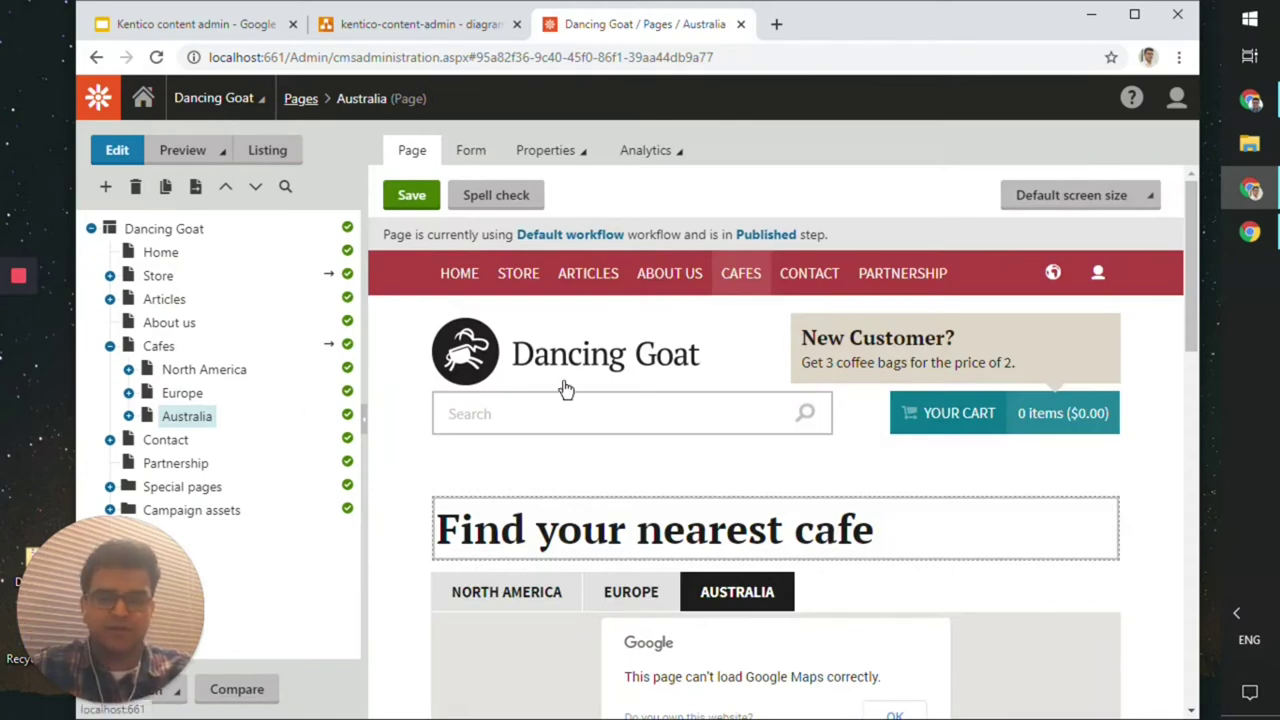
# Step: Replace 'cafe' with the suggested 'café' in the Australia heading and save
pyautogui.click(836, 532)
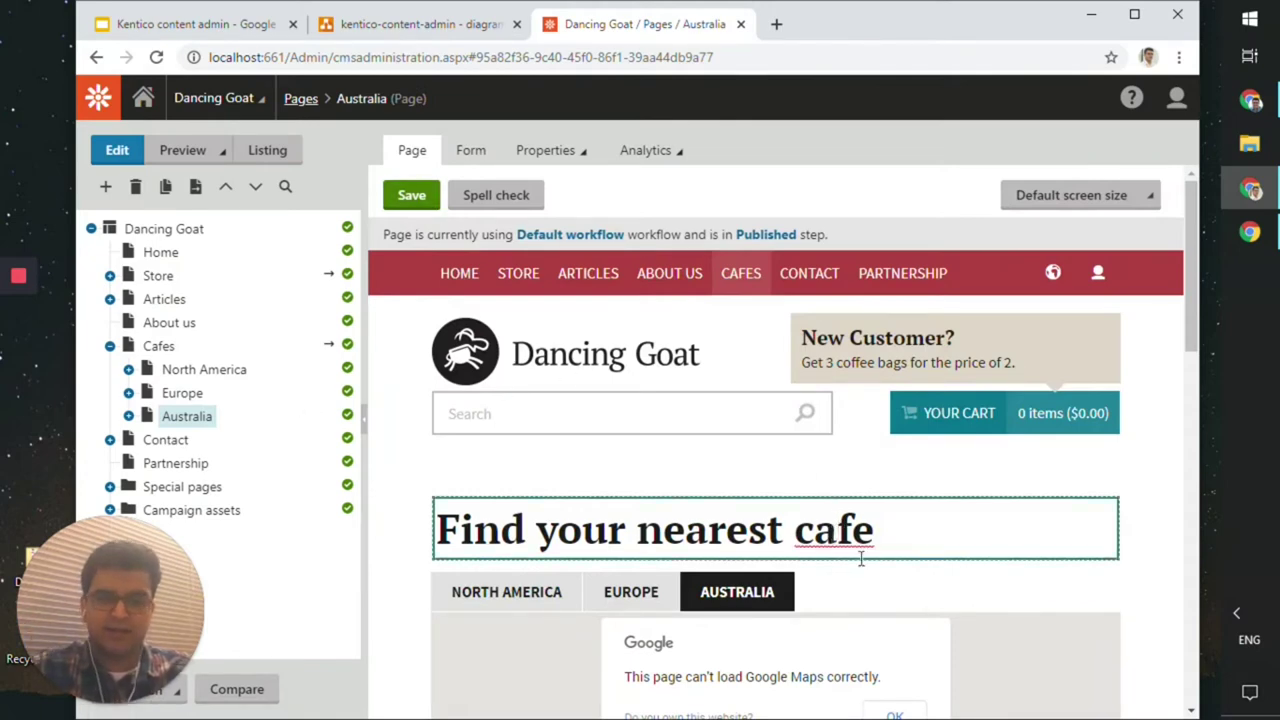
pyautogui.rightClick(858, 531)
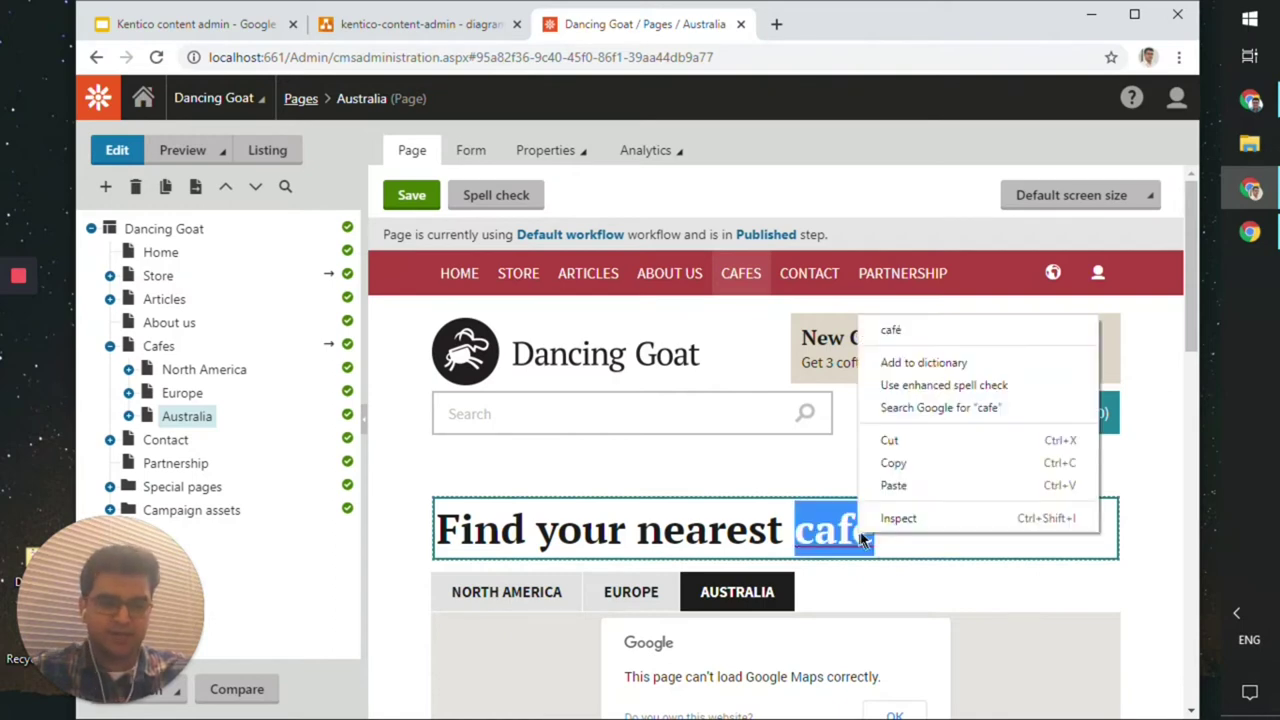
pyautogui.click(882, 337)
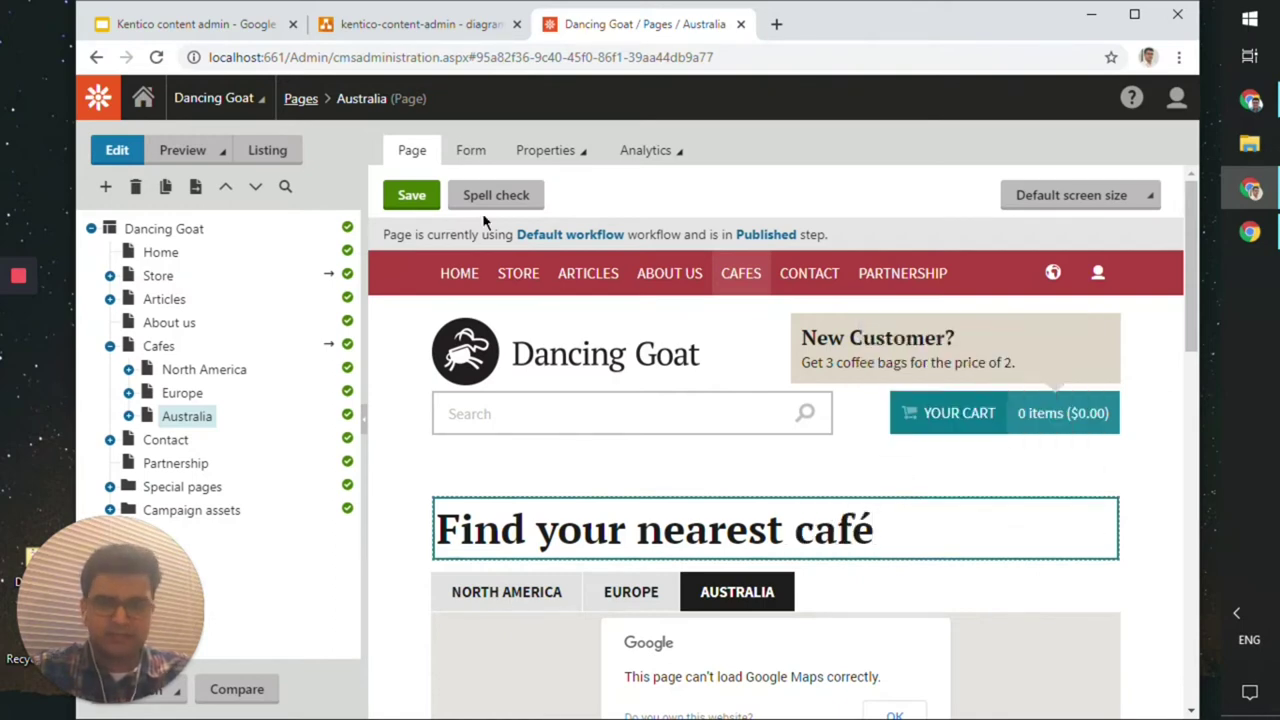
pyautogui.click(412, 200)
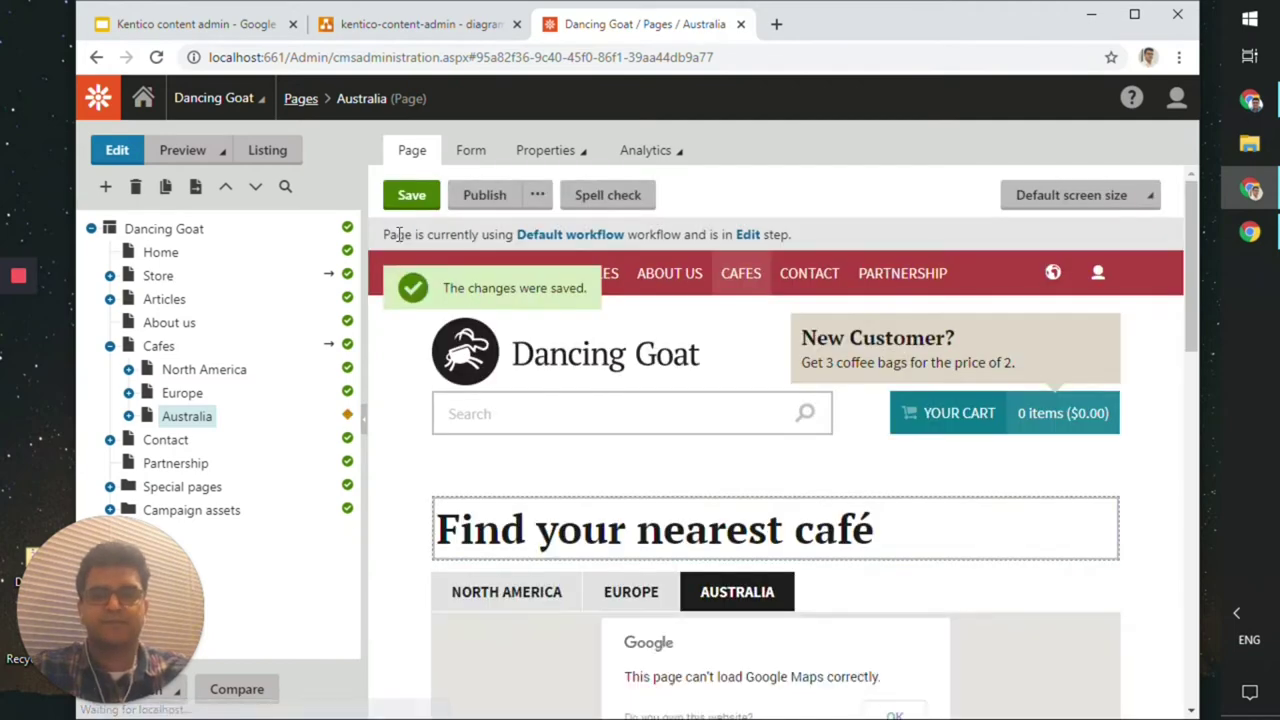
pyautogui.click(550, 152)
# Step: Change the Australia page's Publish from time to 7:30:00 PM and save
pyautogui.click(556, 181)
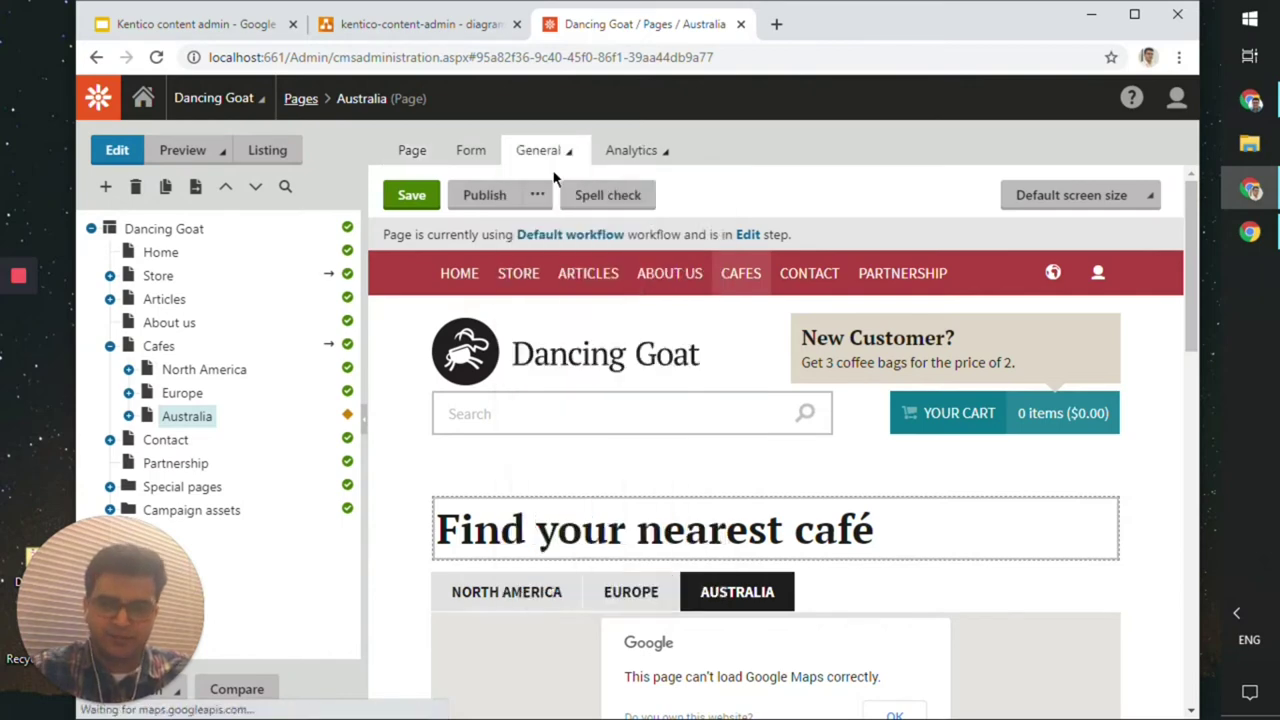
pyautogui.click(561, 160)
pyautogui.click(497, 160)
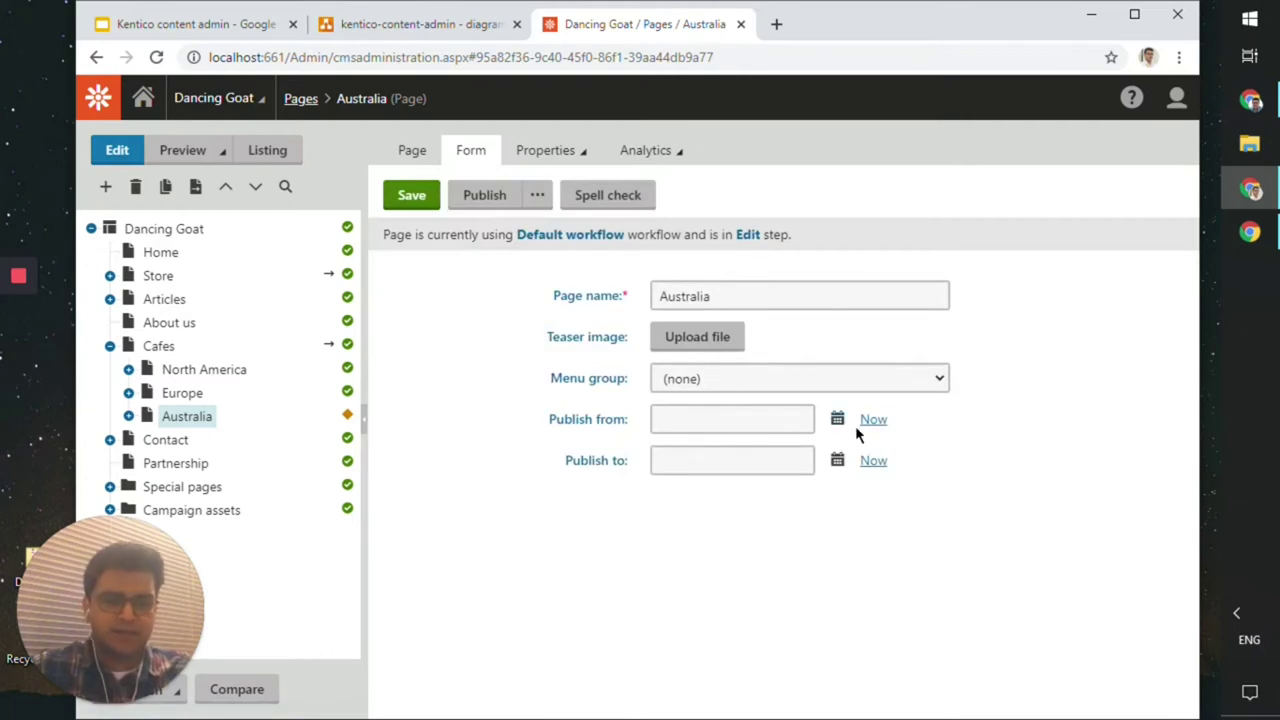
pyautogui.click(751, 420)
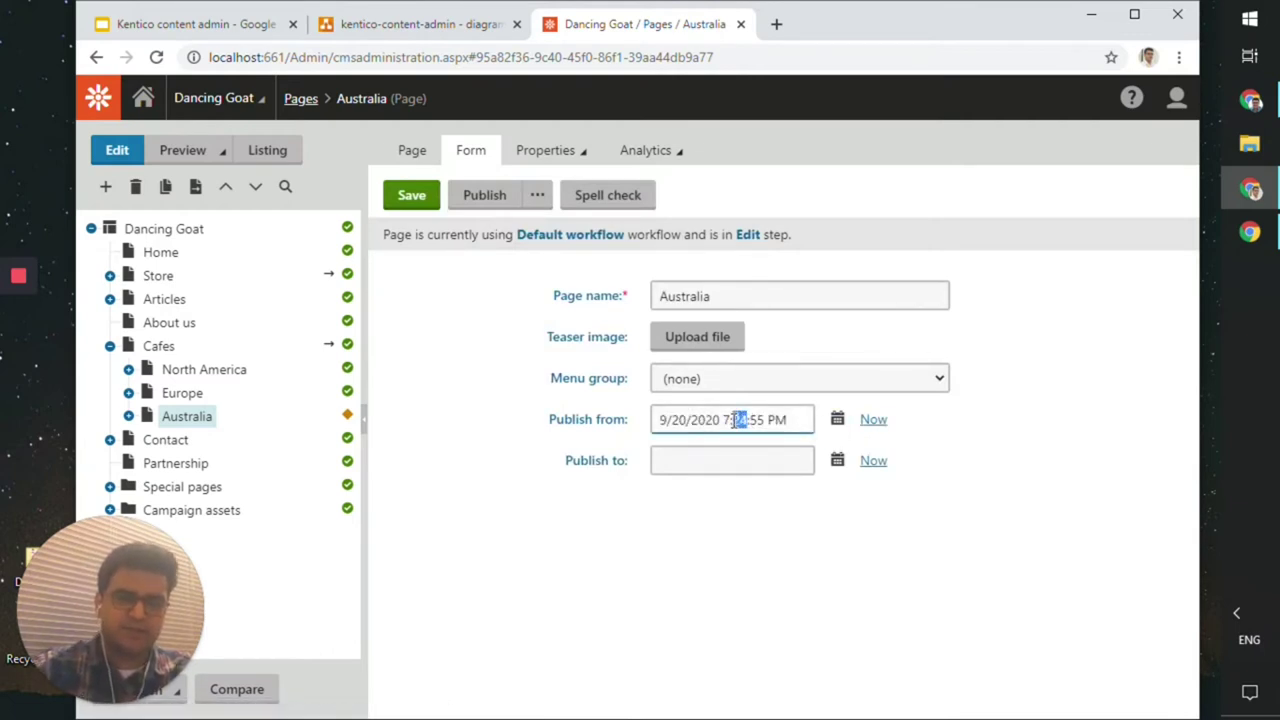
pyautogui.write('30')
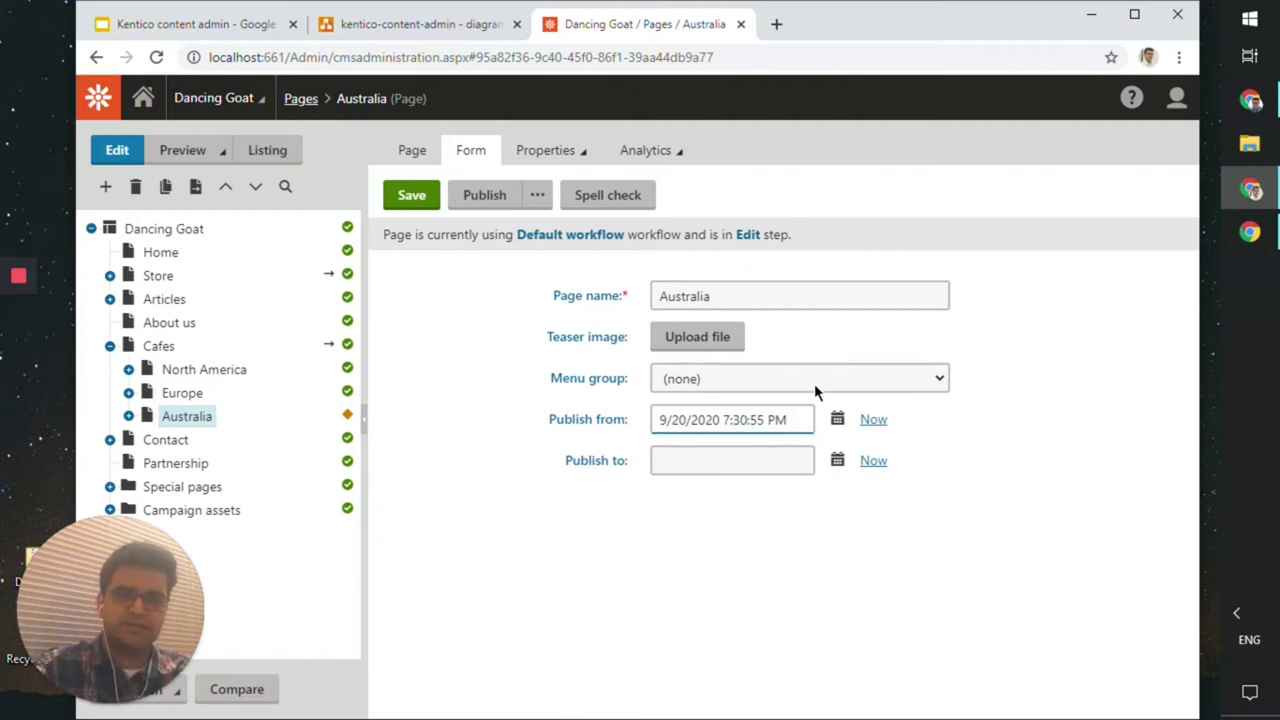
pyautogui.doubleClick(757, 420)
pyautogui.write('00')
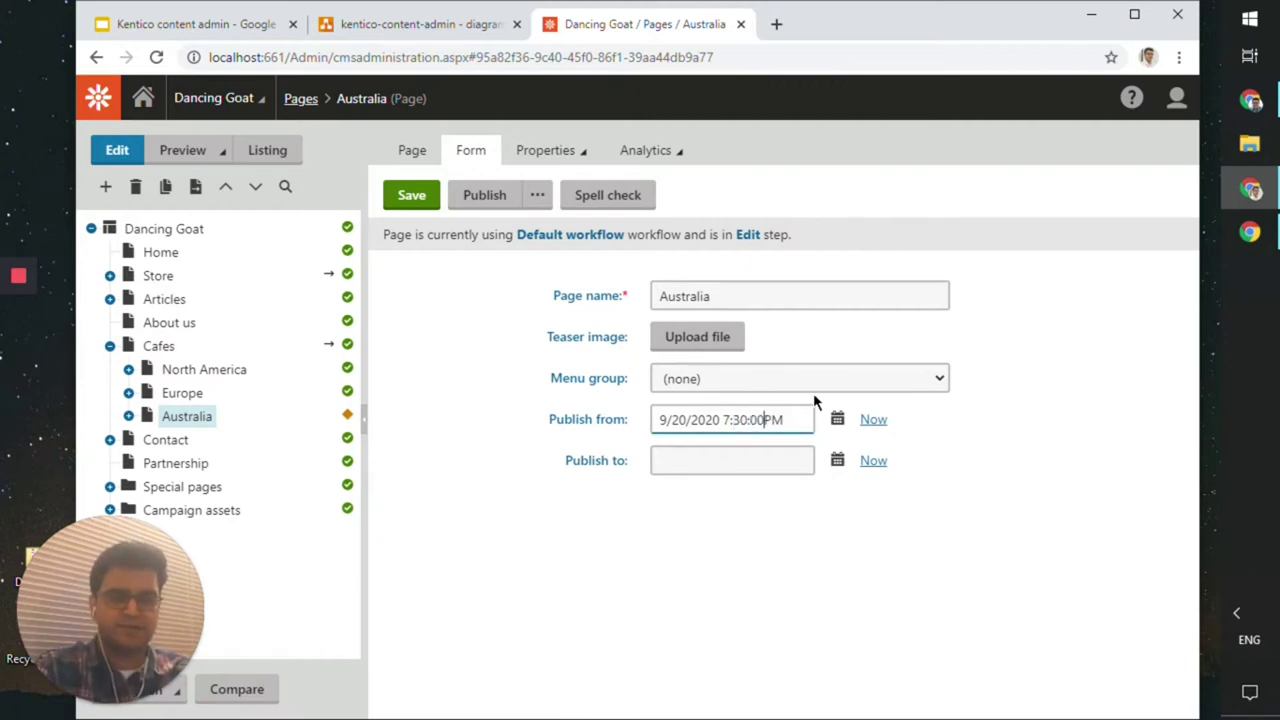
pyautogui.click(411, 195)
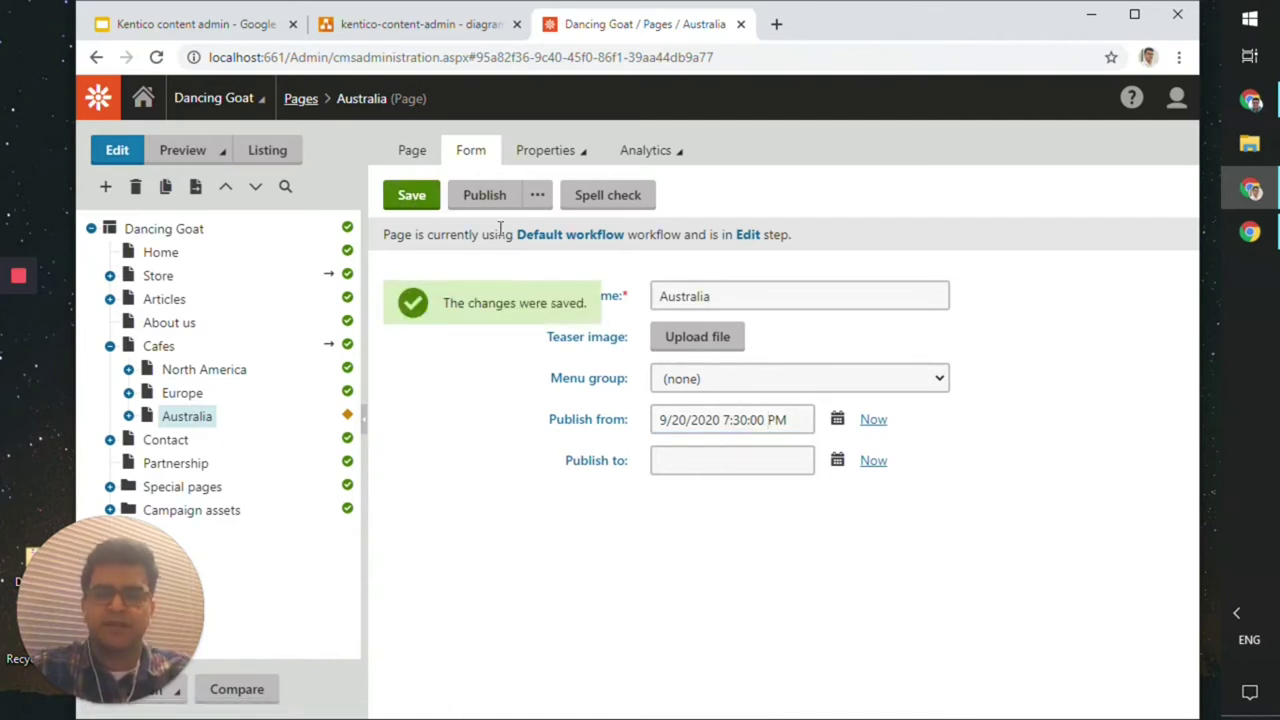
# Step: Check the 9/20/2020 7:30:00 PM publish-from date and publish the Australia page
pyautogui.doubleClick(781, 420)
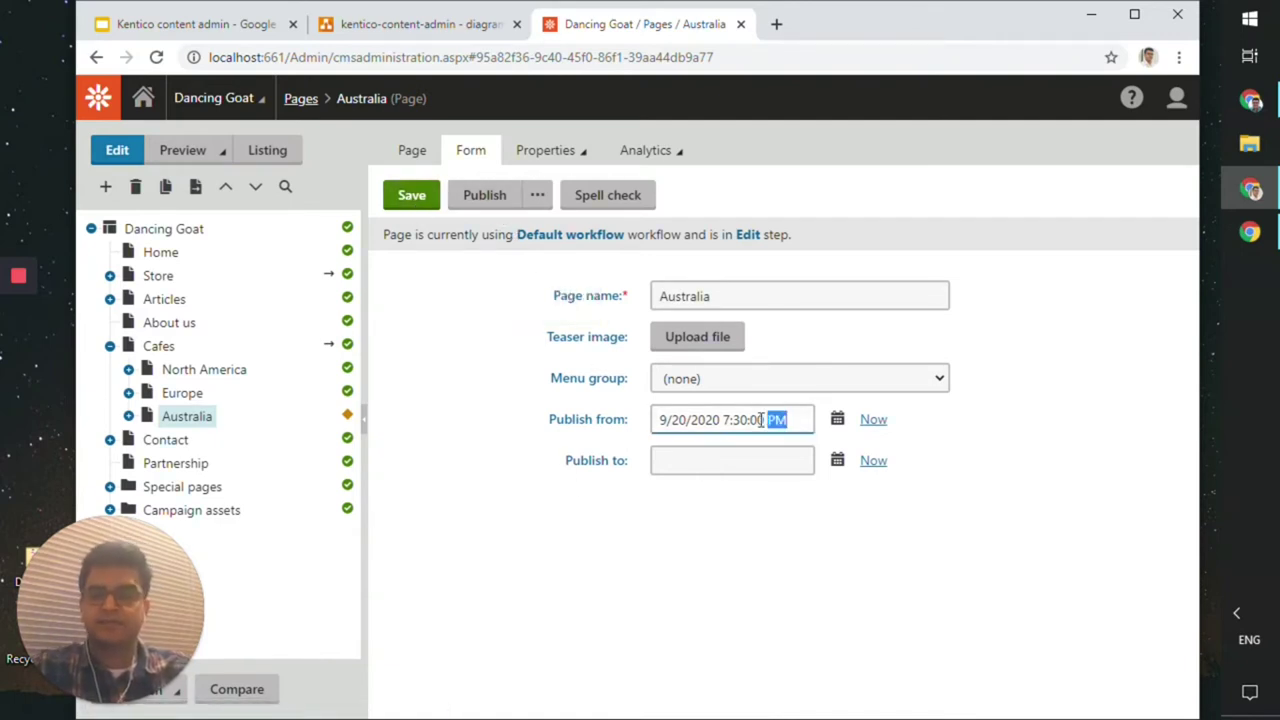
pyautogui.moveTo(761, 420); pyautogui.dragTo(615, 425)
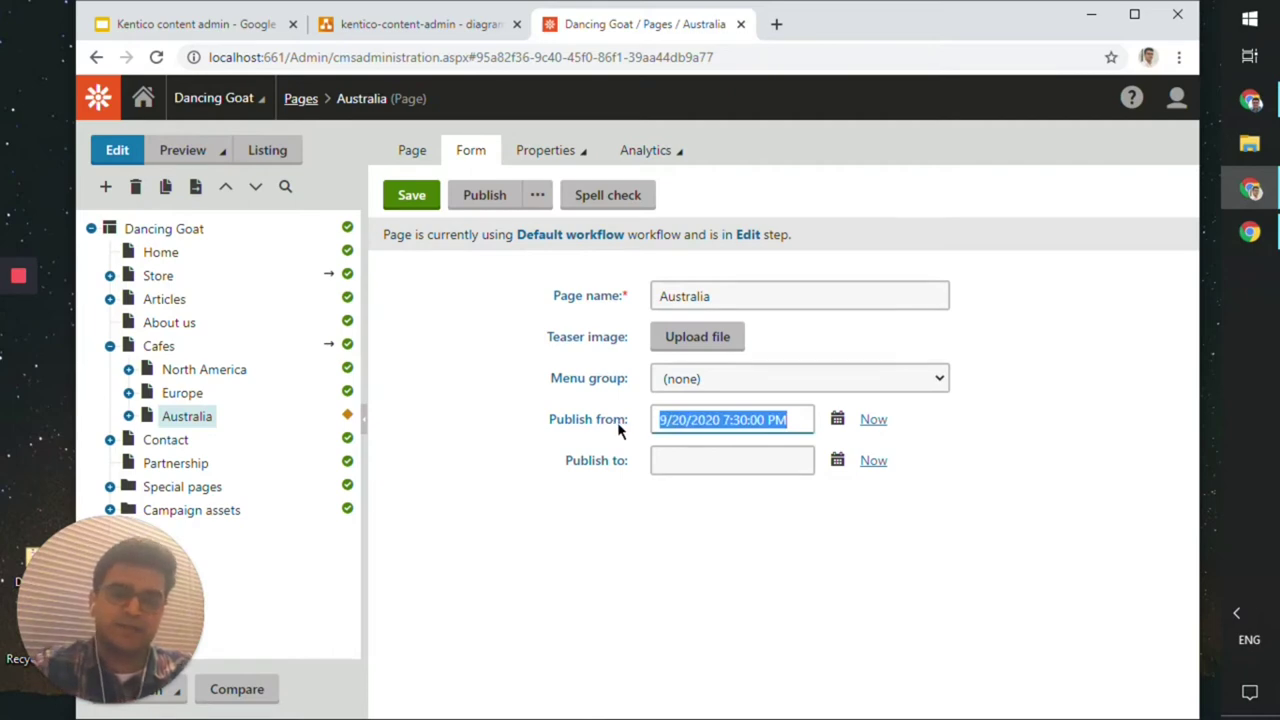
pyautogui.click(505, 205)
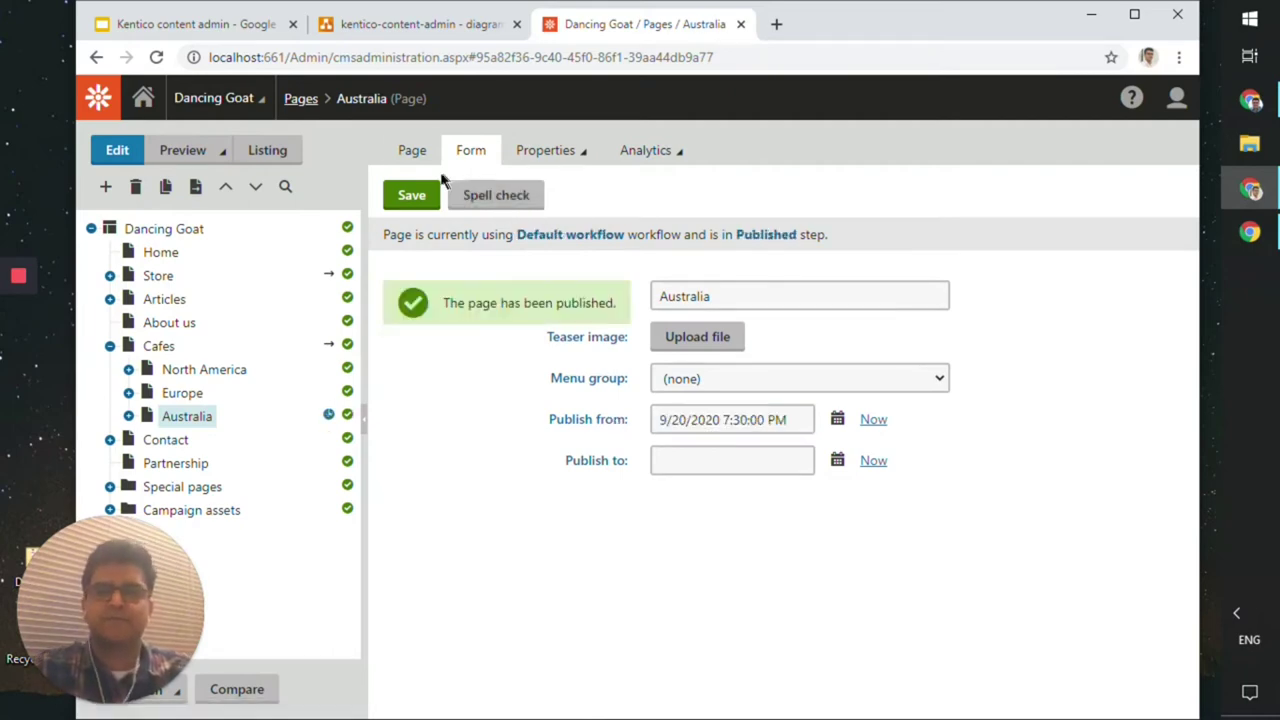
pyautogui.click(412, 150)
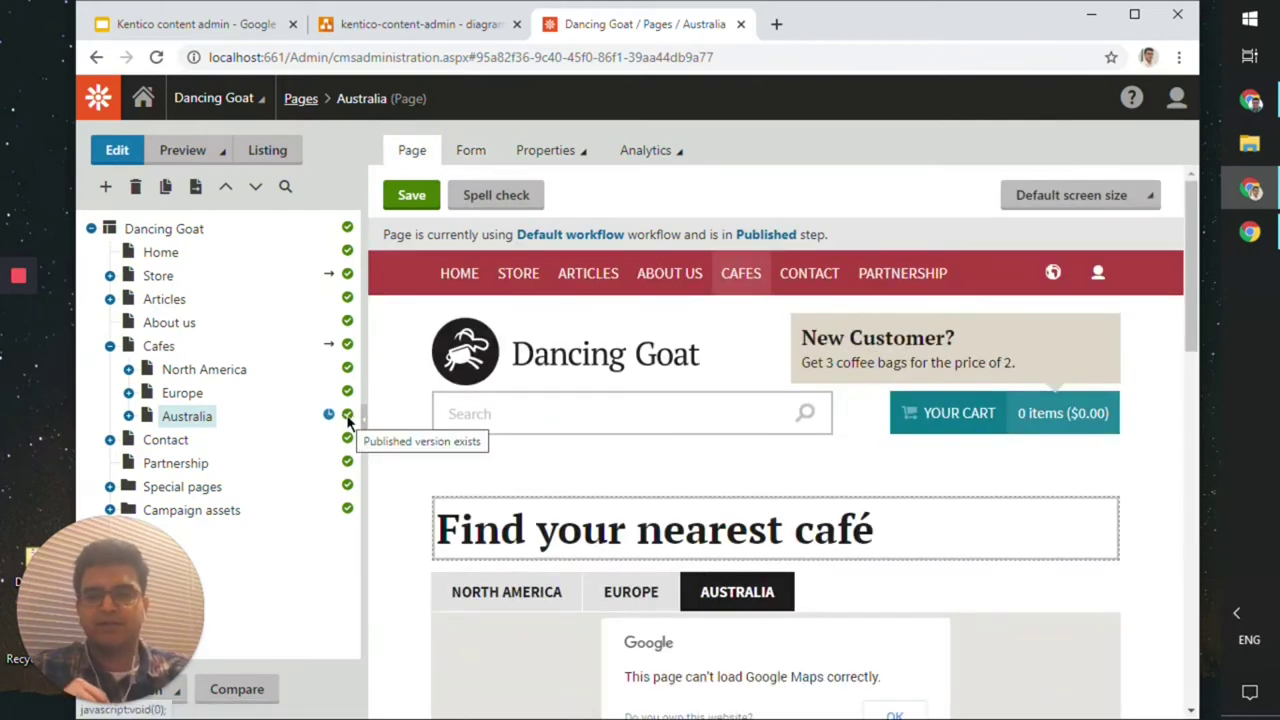
# Step: Check the scheduled-version clock icon on the Australia row in the content tree
pyautogui.moveTo(328, 418)
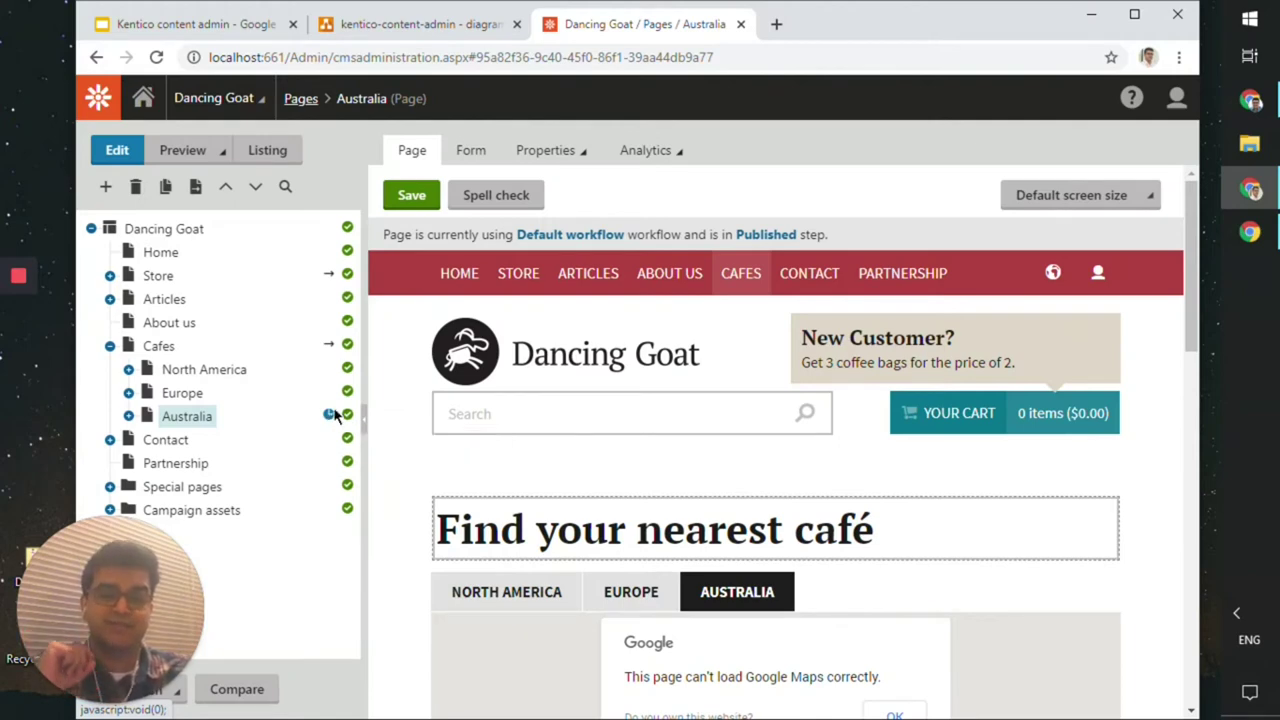
pyautogui.click(1250, 232)
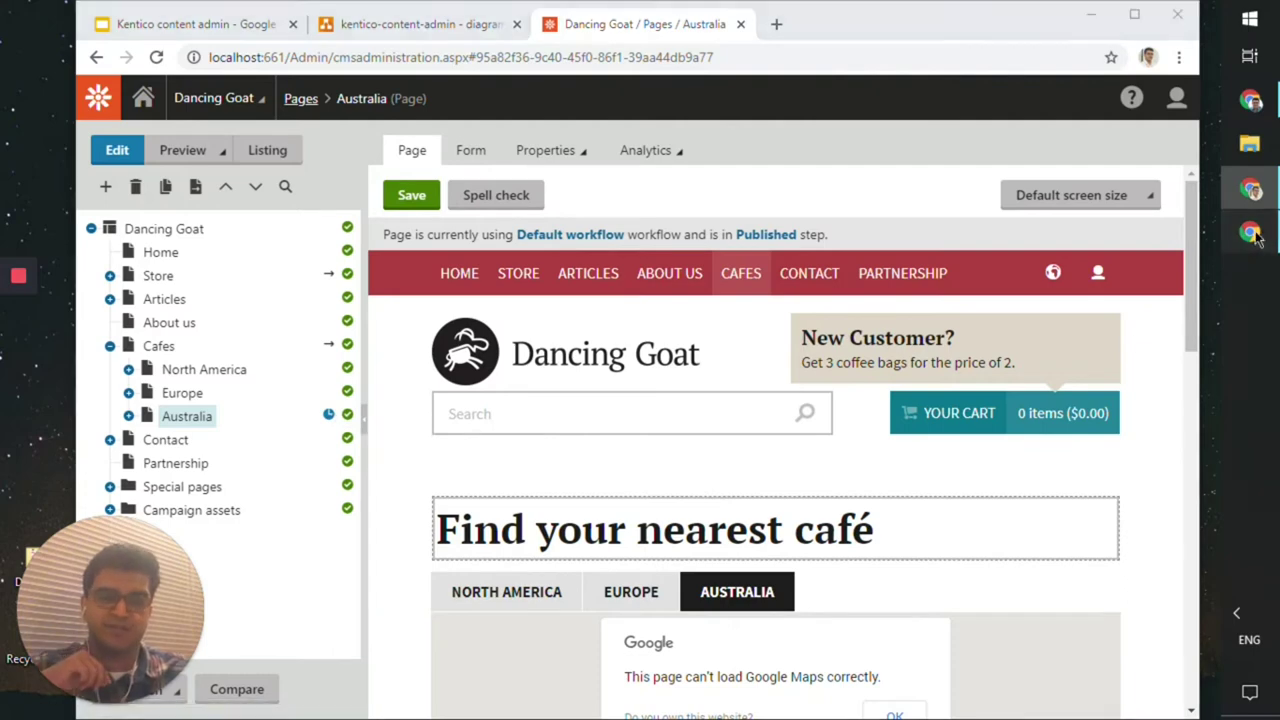
# Step: Open the live Australia cafés page, highlight the heading's café word, then minimize the site
pyautogui.click(409, 355)
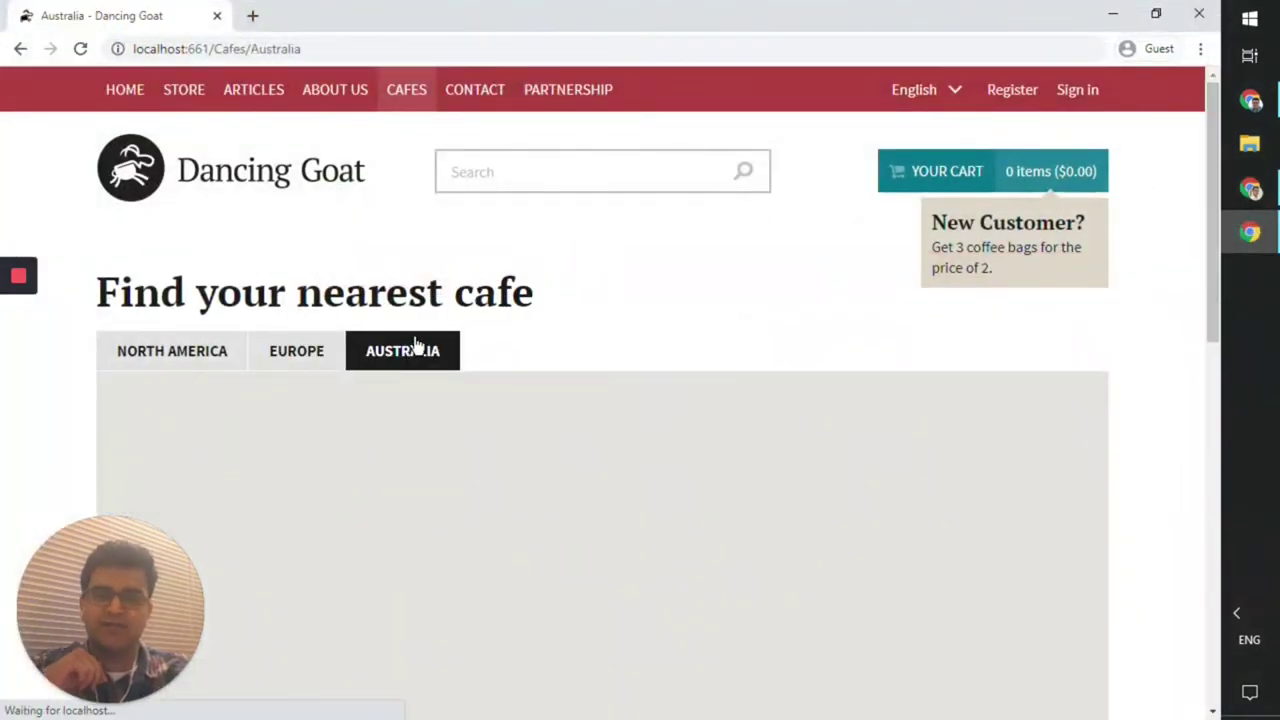
pyautogui.doubleClick(489, 296)
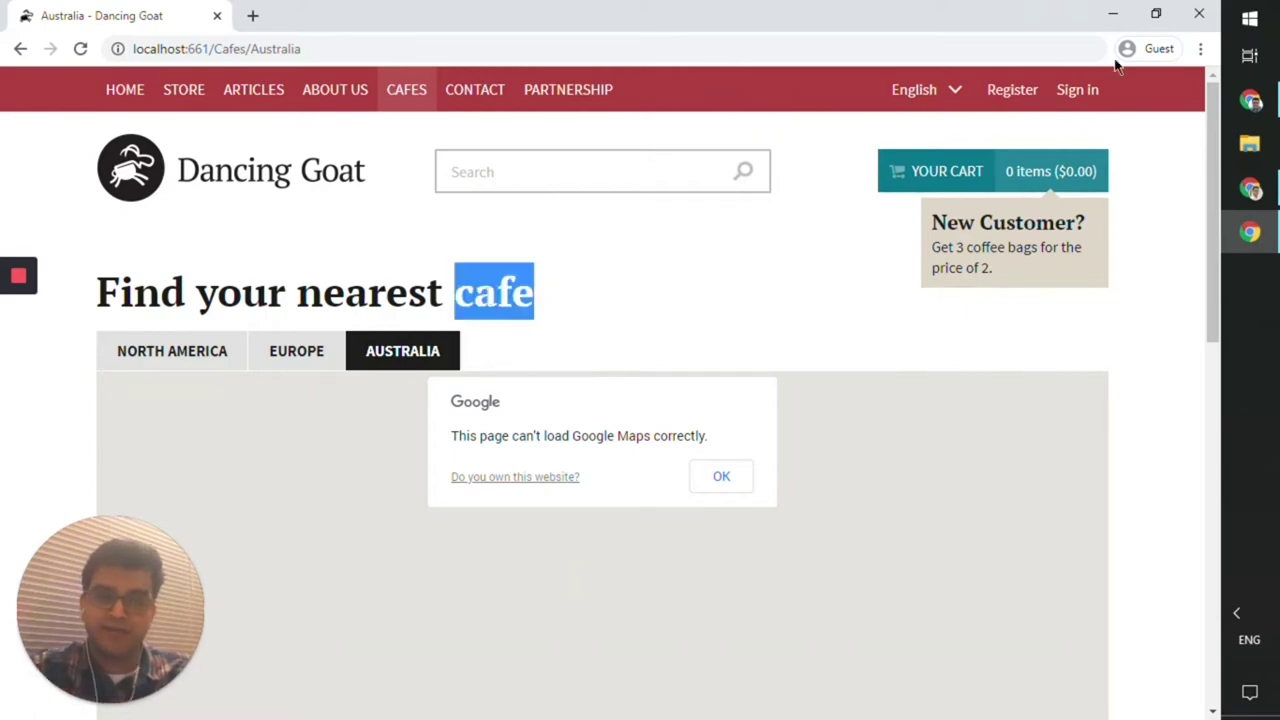
pyautogui.click(1113, 14)
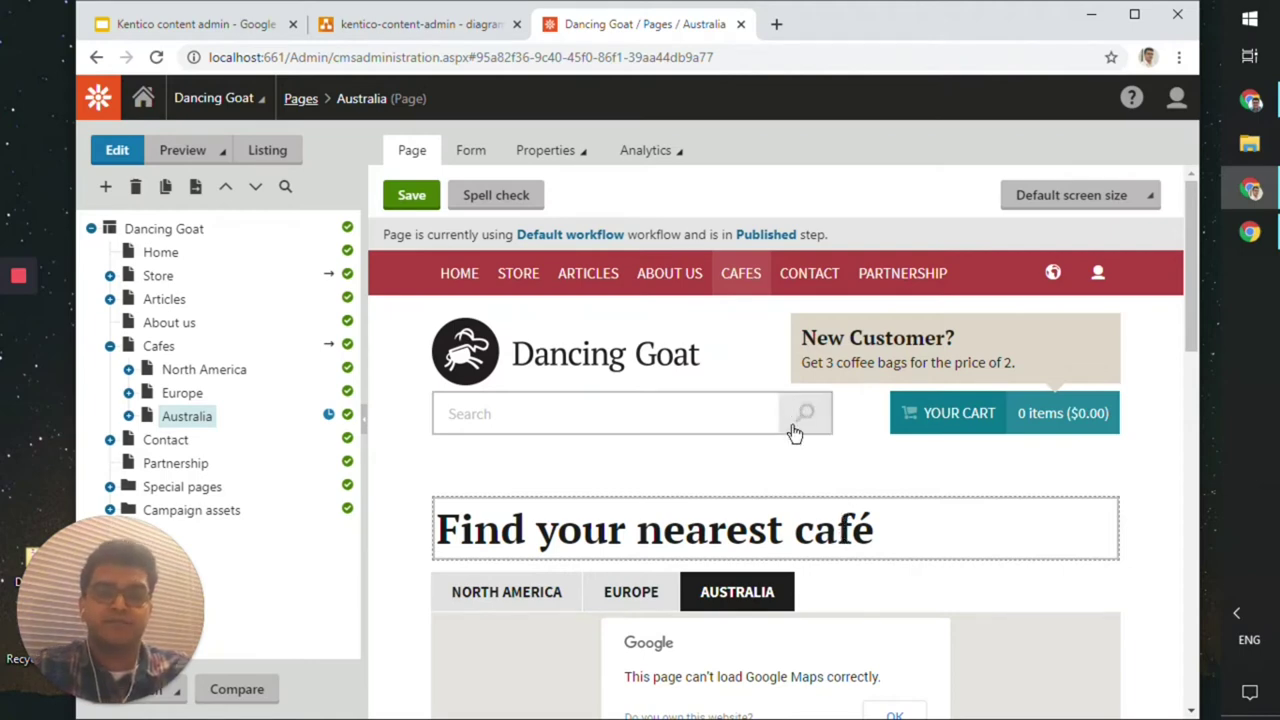
# Step: Switch to the diagrams.net diagram of Kentico content topics
pyautogui.scroll(-5, 796, 440)
pyautogui.scroll(5, 694, 485)
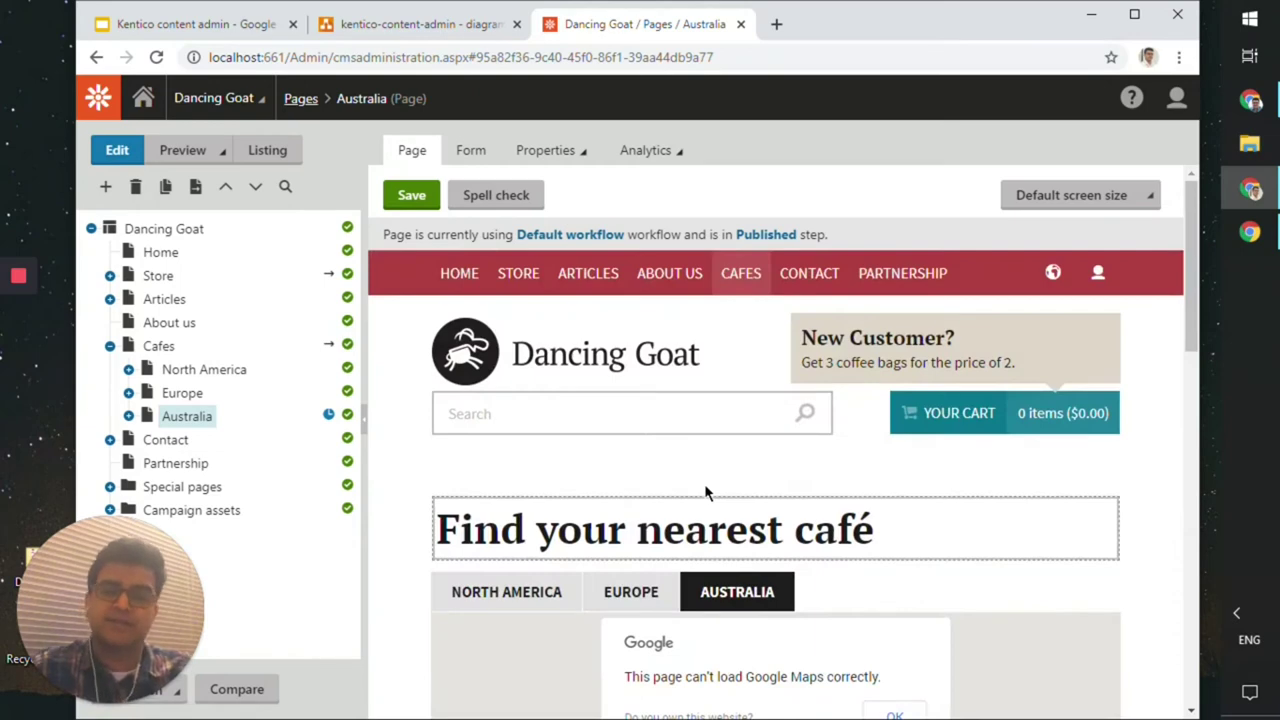
pyautogui.click(441, 26)
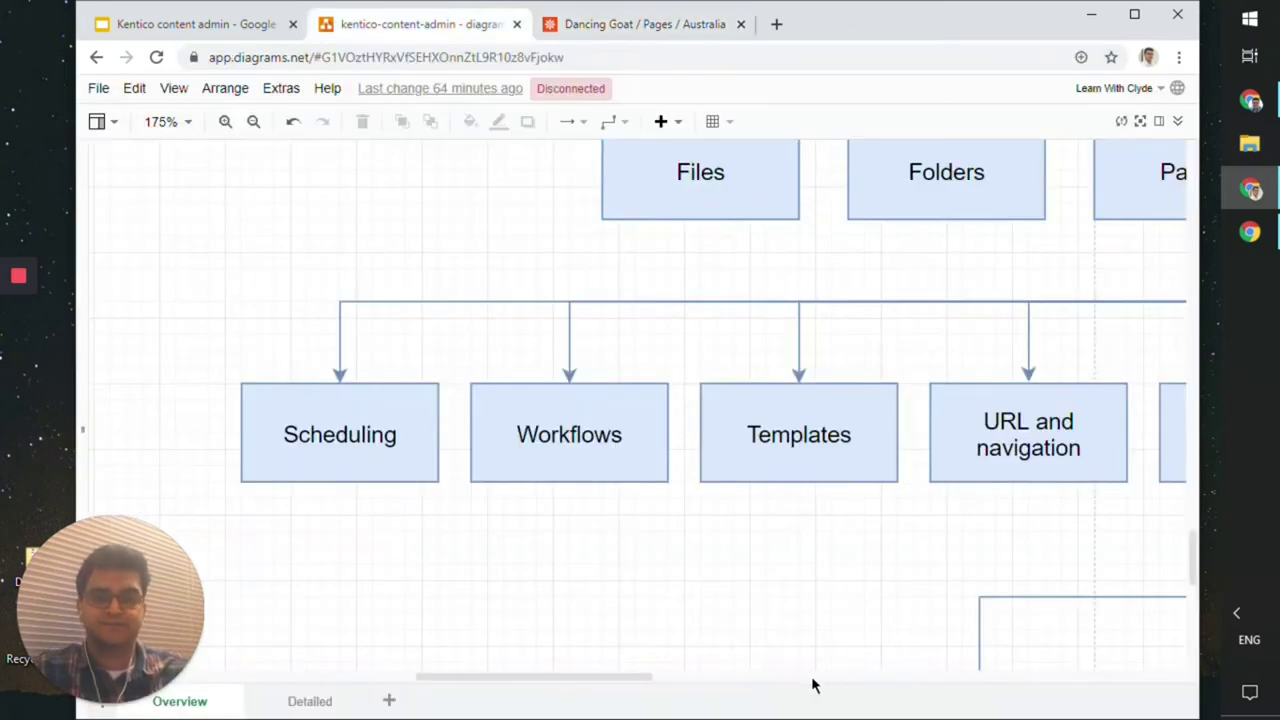
# Step: Pan the diagram to the Widgets topic and inspect its Blocks of information subtopic
pyautogui.moveTo(911, 546); pyautogui.dragTo(603, 429)
pyautogui.moveTo(761, 442); pyautogui.dragTo(648, 505)
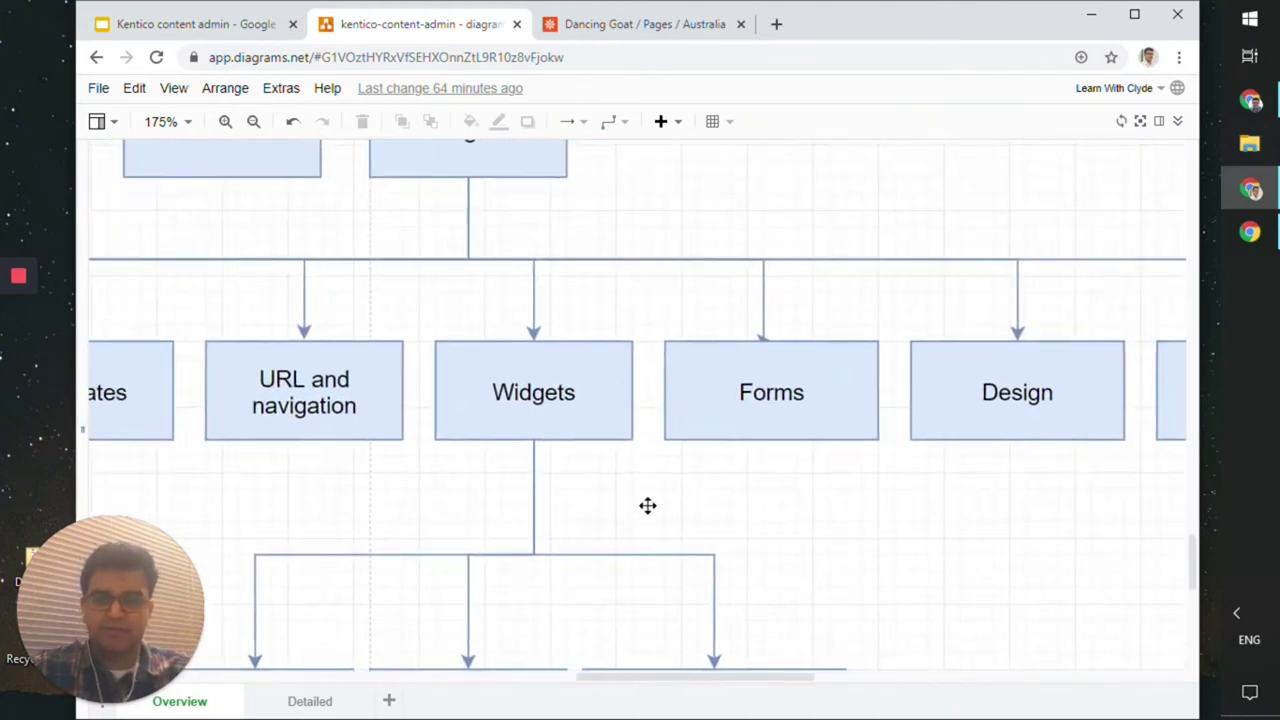
pyautogui.click(591, 389)
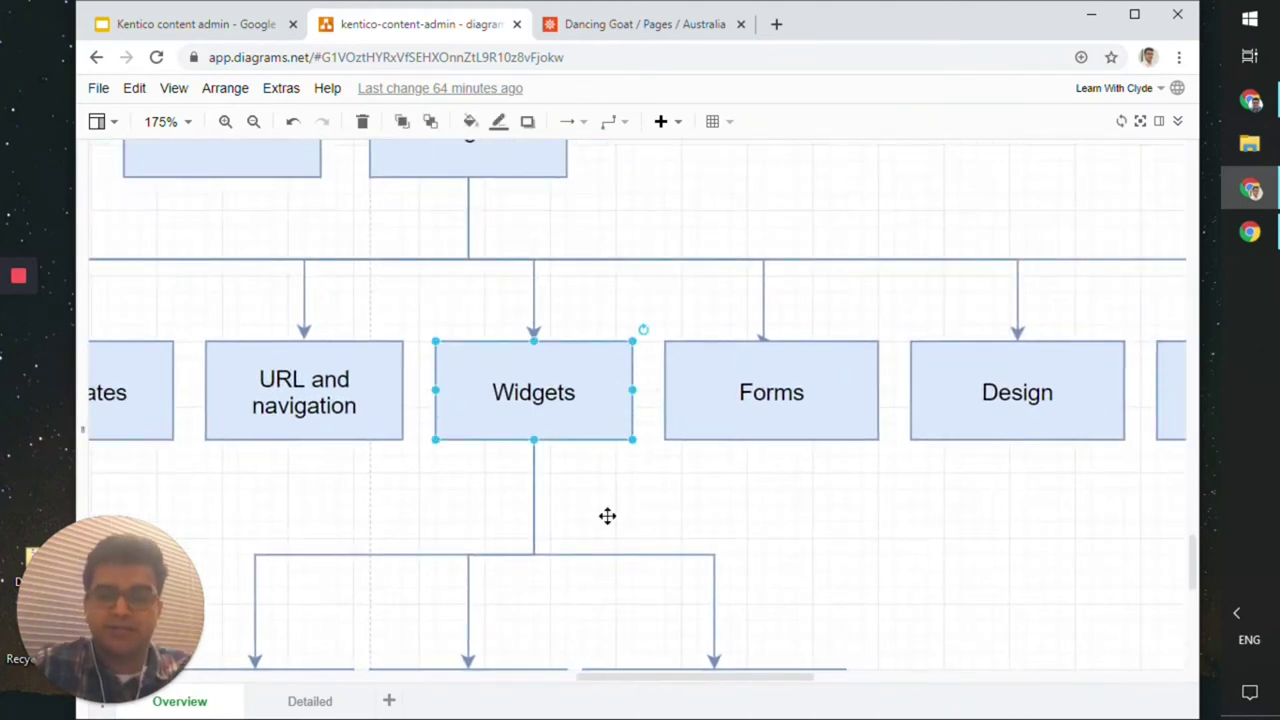
pyautogui.click(634, 526)
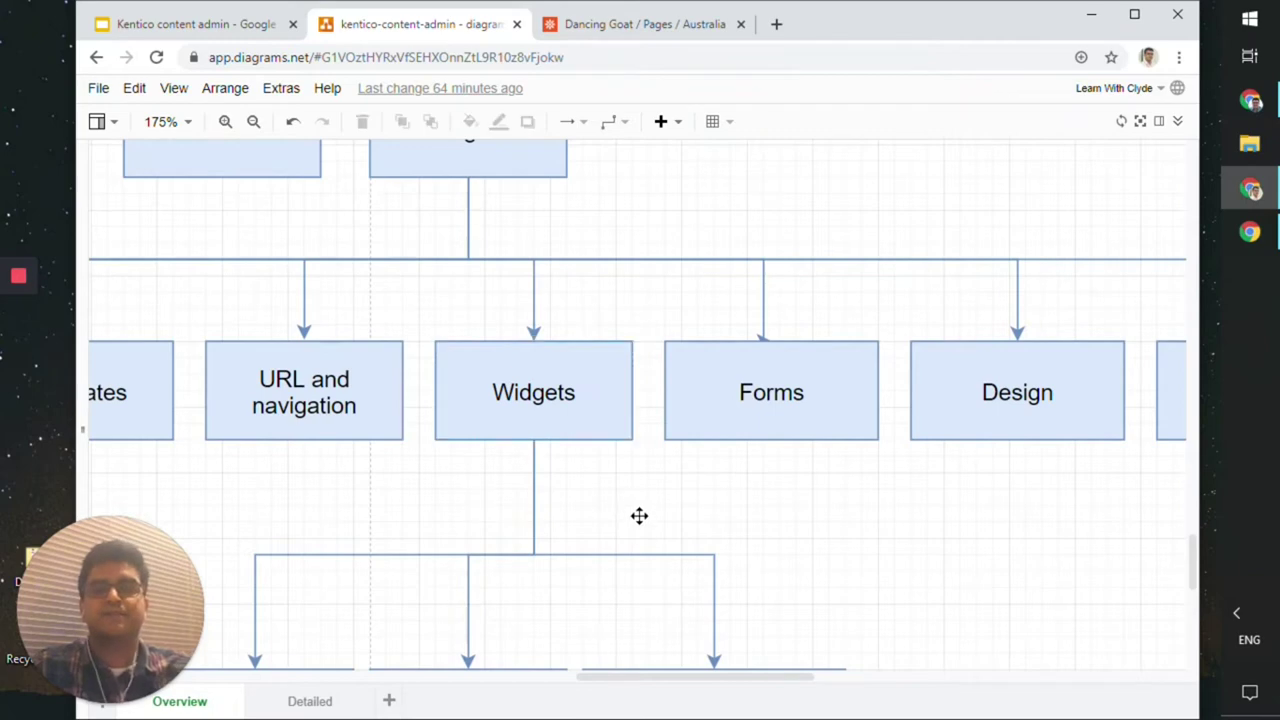
pyautogui.moveTo(639, 516); pyautogui.dragTo(774, 409)
pyautogui.moveTo(946, 511); pyautogui.dragTo(926, 426)
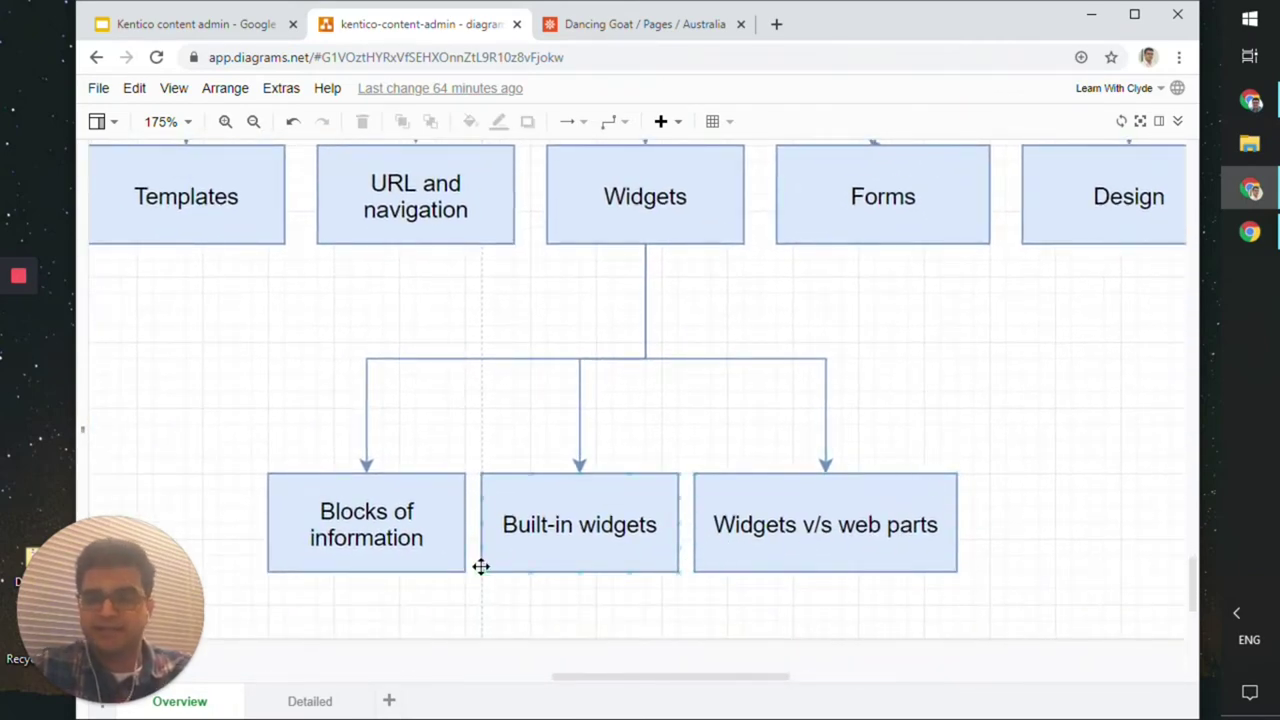
pyautogui.click(397, 560)
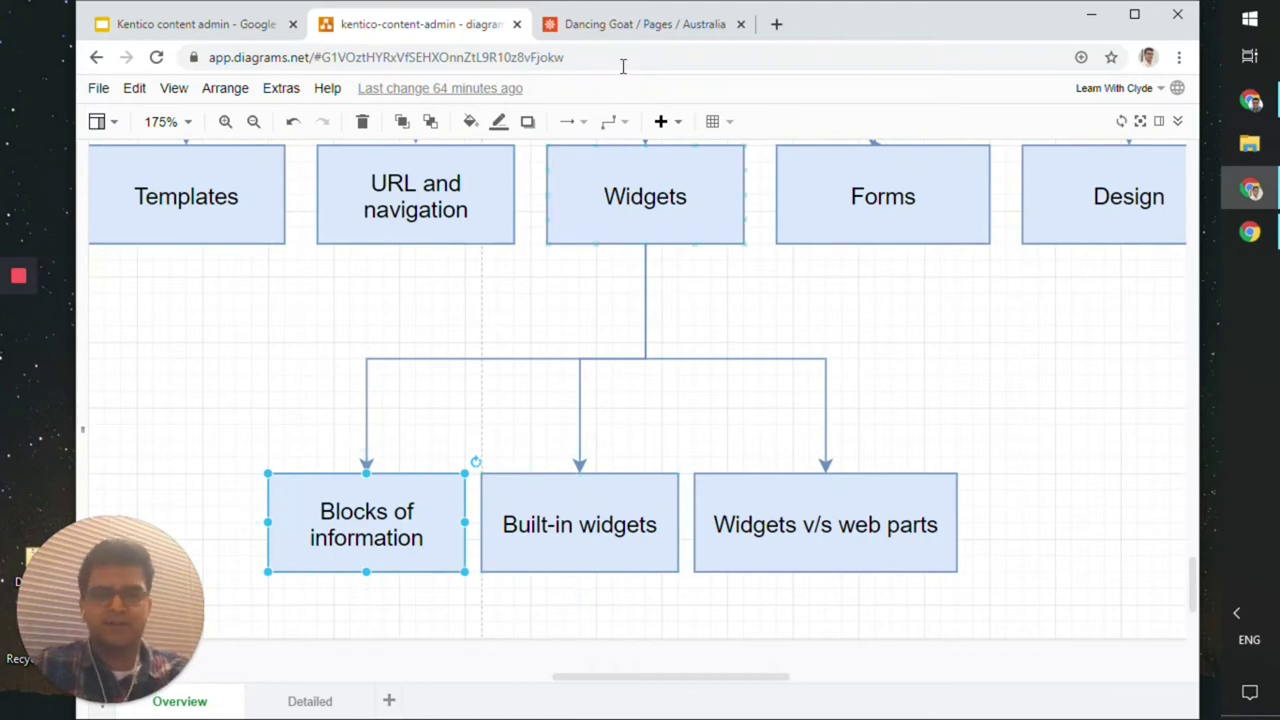
pyautogui.click(622, 26)
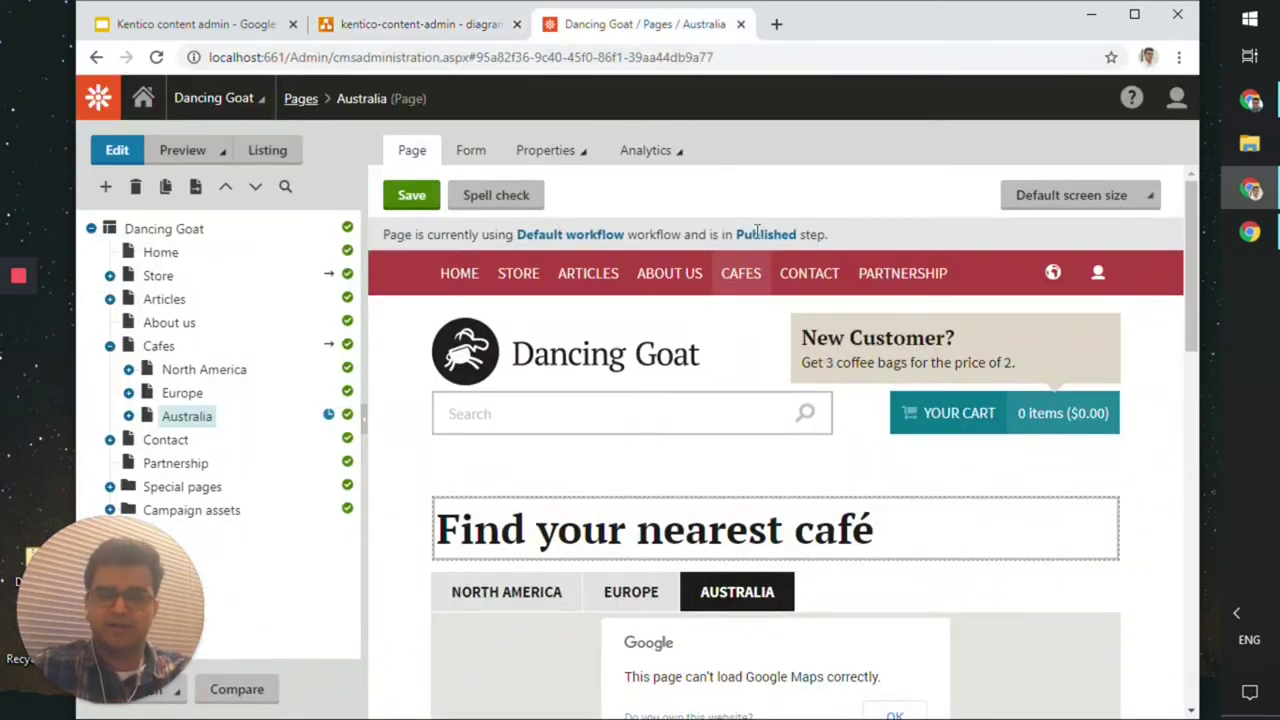
# Step: Open the About us page and click into its Our Philosophy heading and first paragraph
pyautogui.click(188, 326)
pyautogui.click(837, 480)
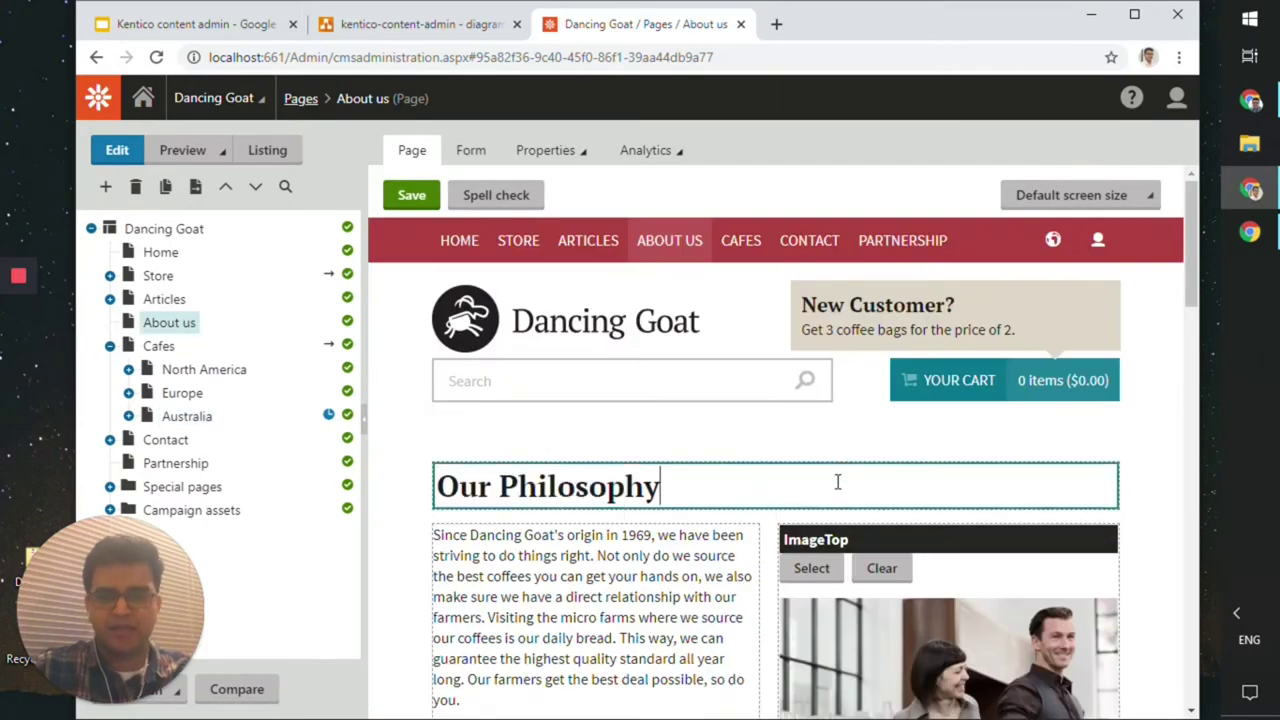
pyautogui.scroll(-10, 700, 505)
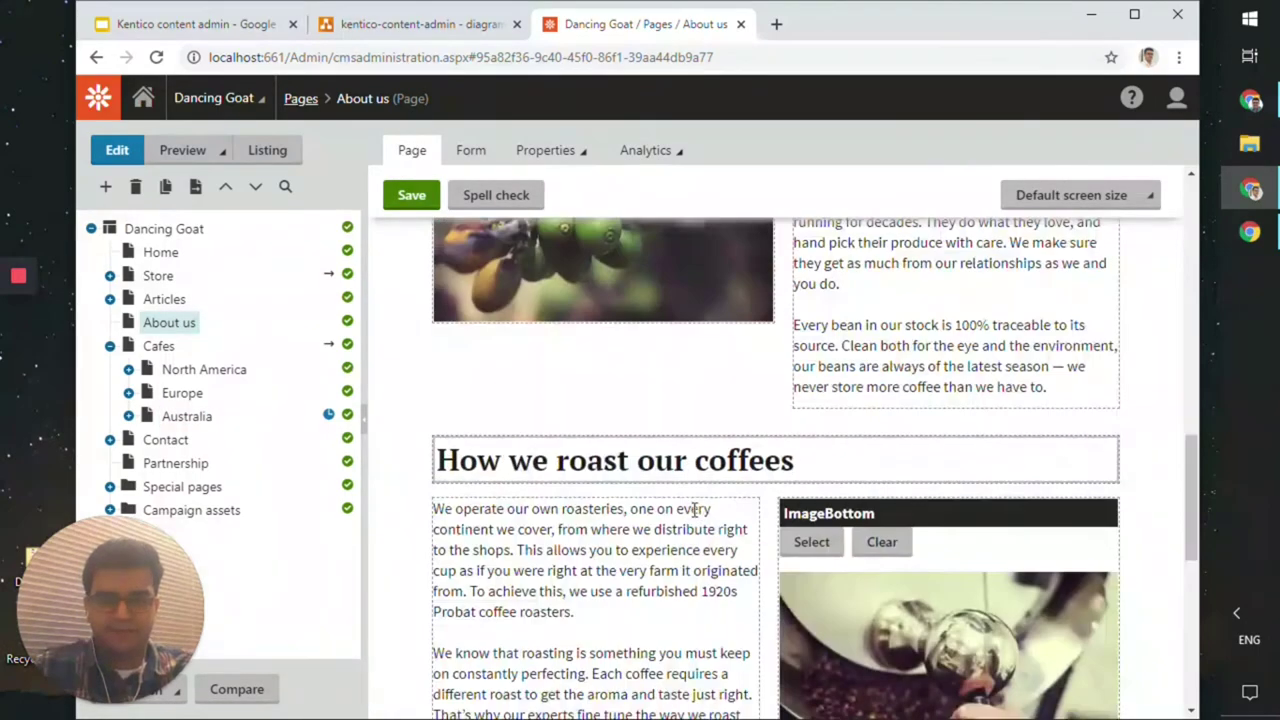
pyautogui.scroll(9, 600, 525)
pyautogui.scroll(-3, 505, 560)
pyautogui.scroll(4, 508, 600)
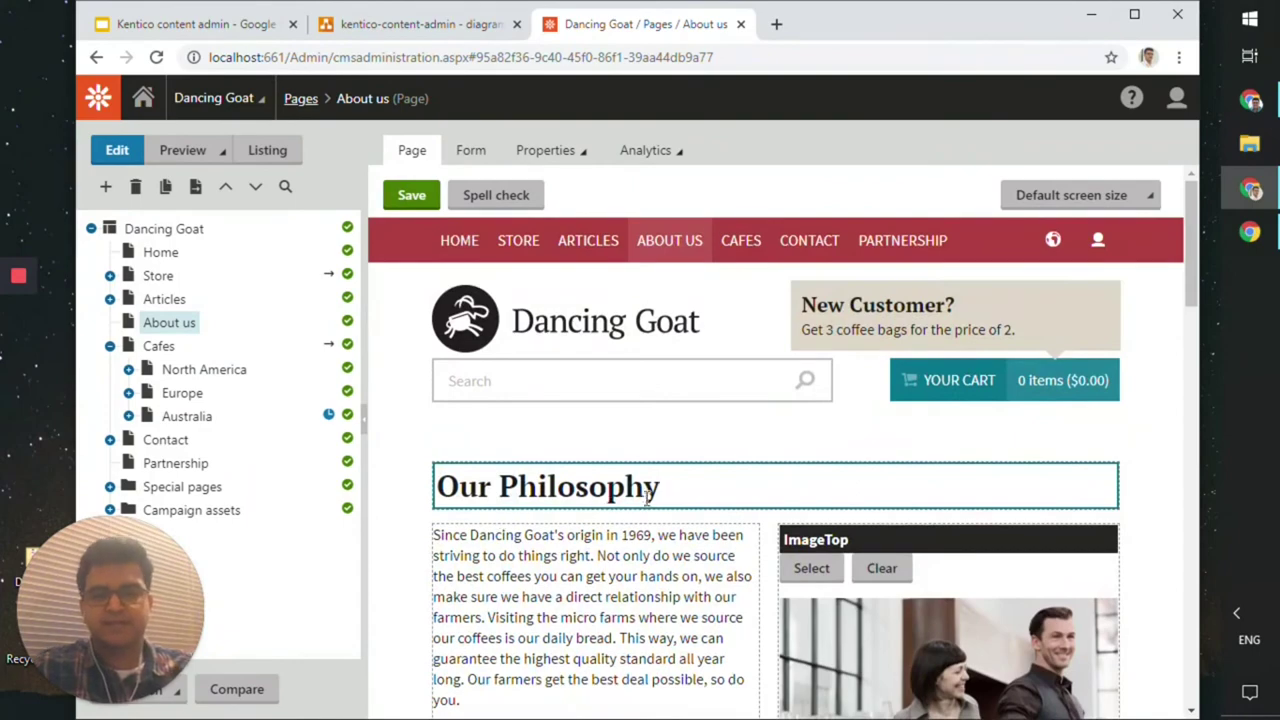
pyautogui.click(624, 574)
pyautogui.scroll(-3, 621, 565)
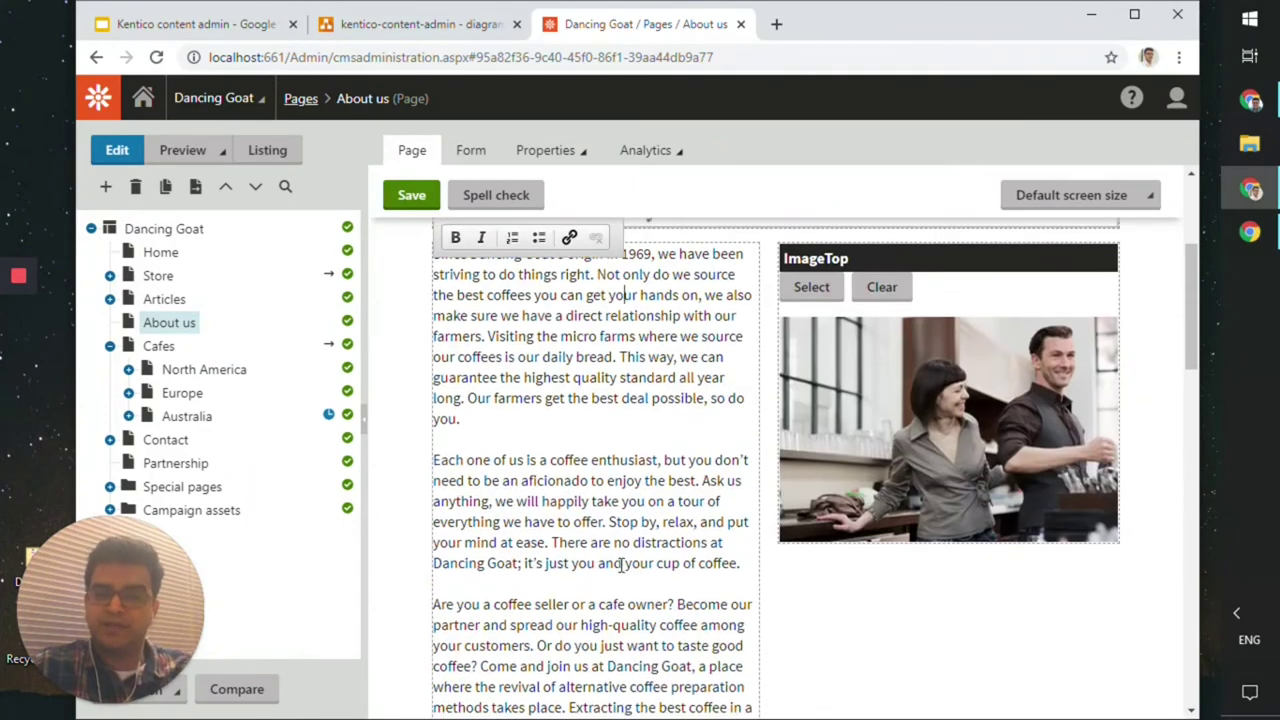
pyautogui.scroll(3, 644, 512)
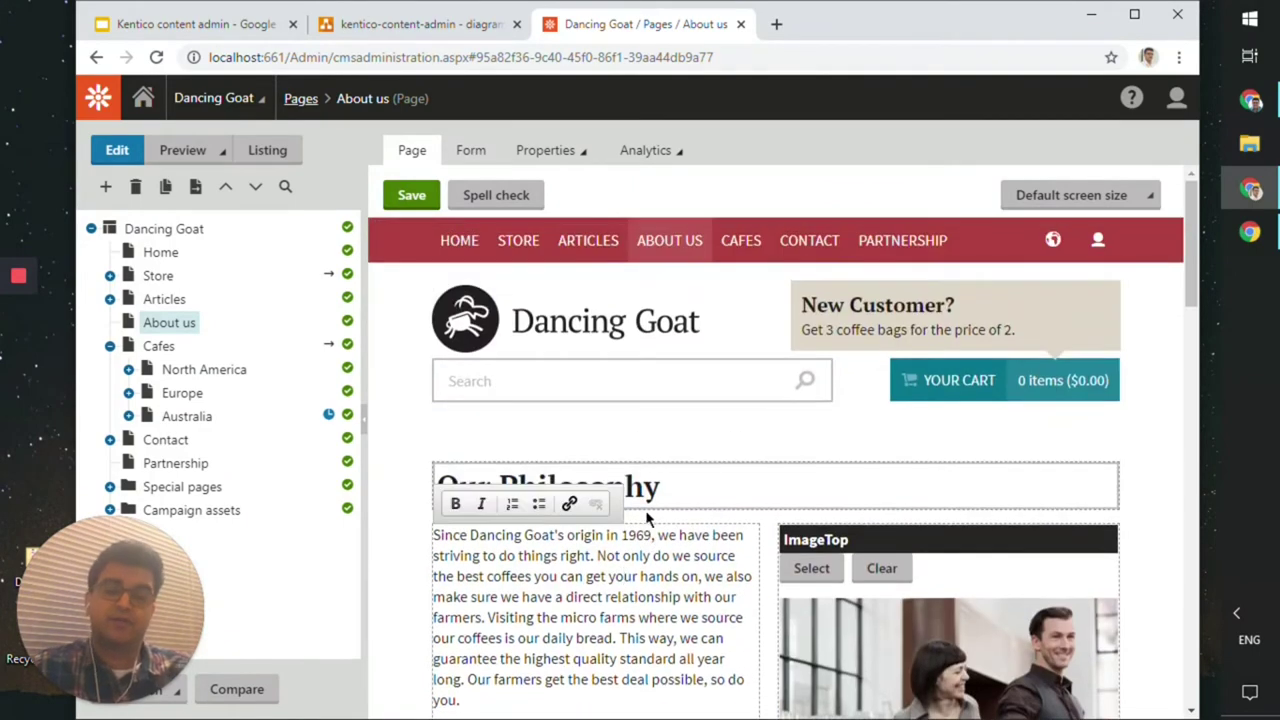
# Step: Select part of the editable first paragraph, then move on to the Home page
pyautogui.click(706, 500)
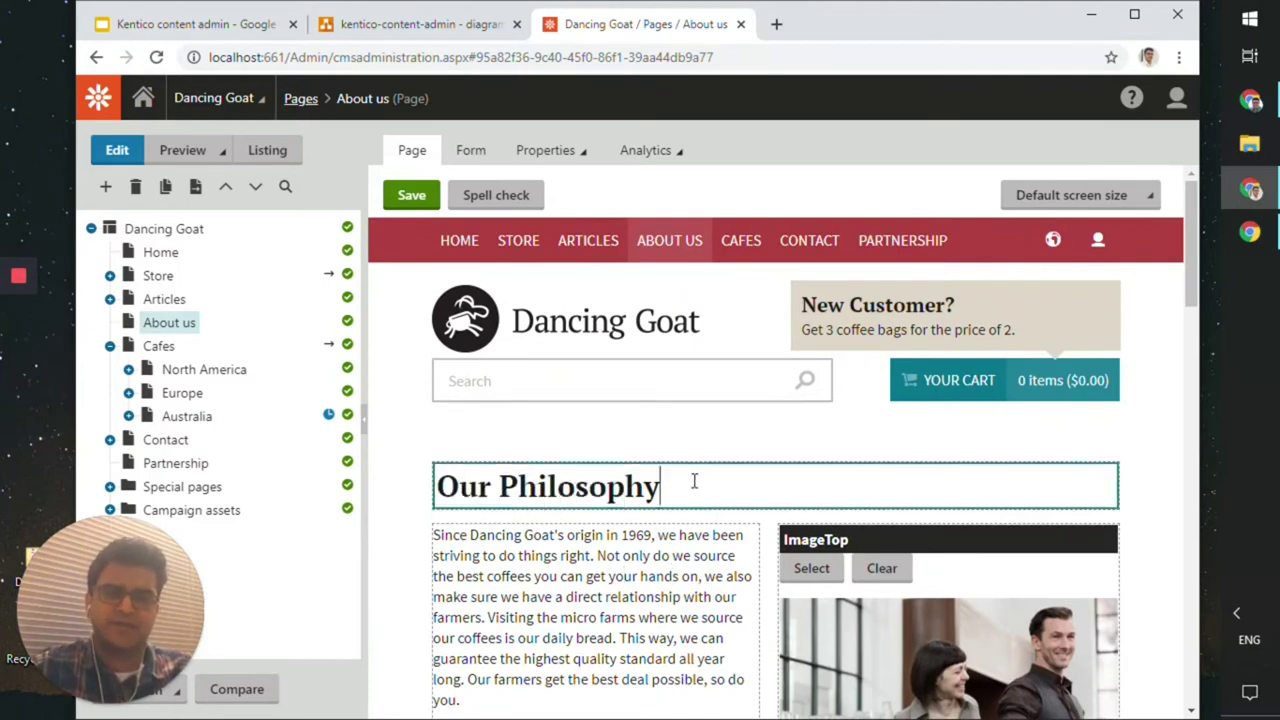
pyautogui.scroll(-3, 700, 495)
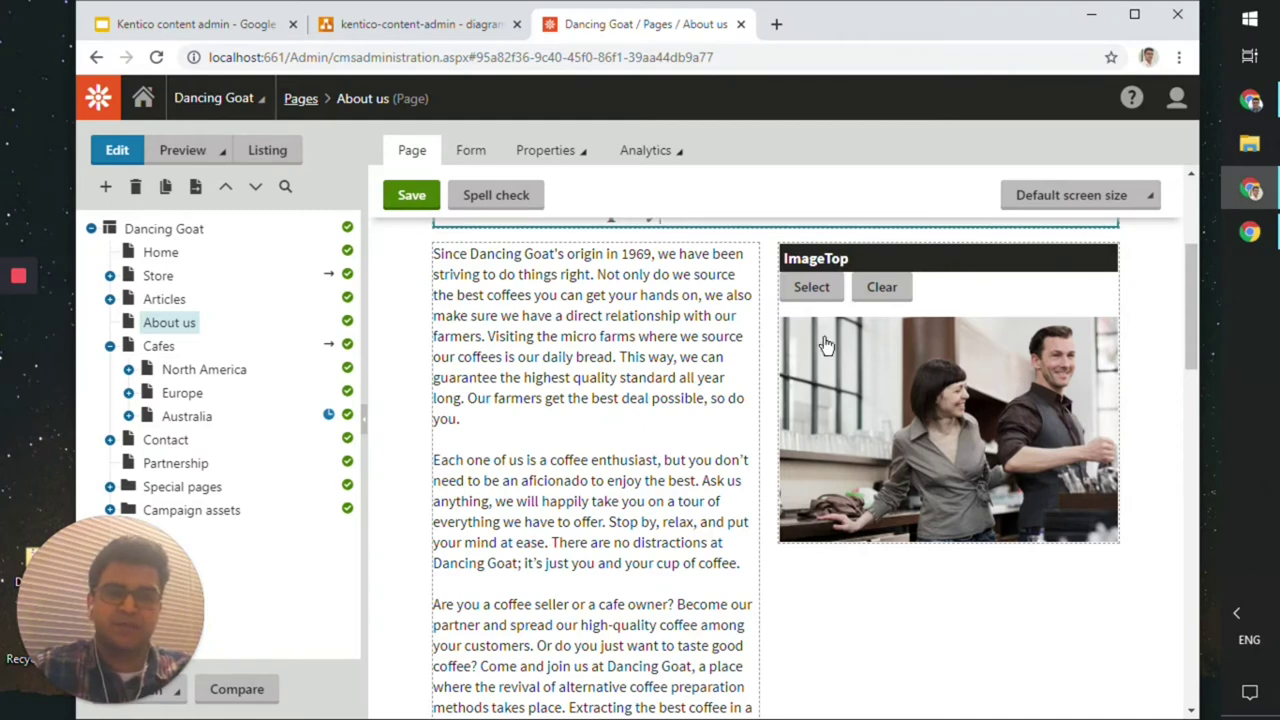
pyautogui.click(496, 337)
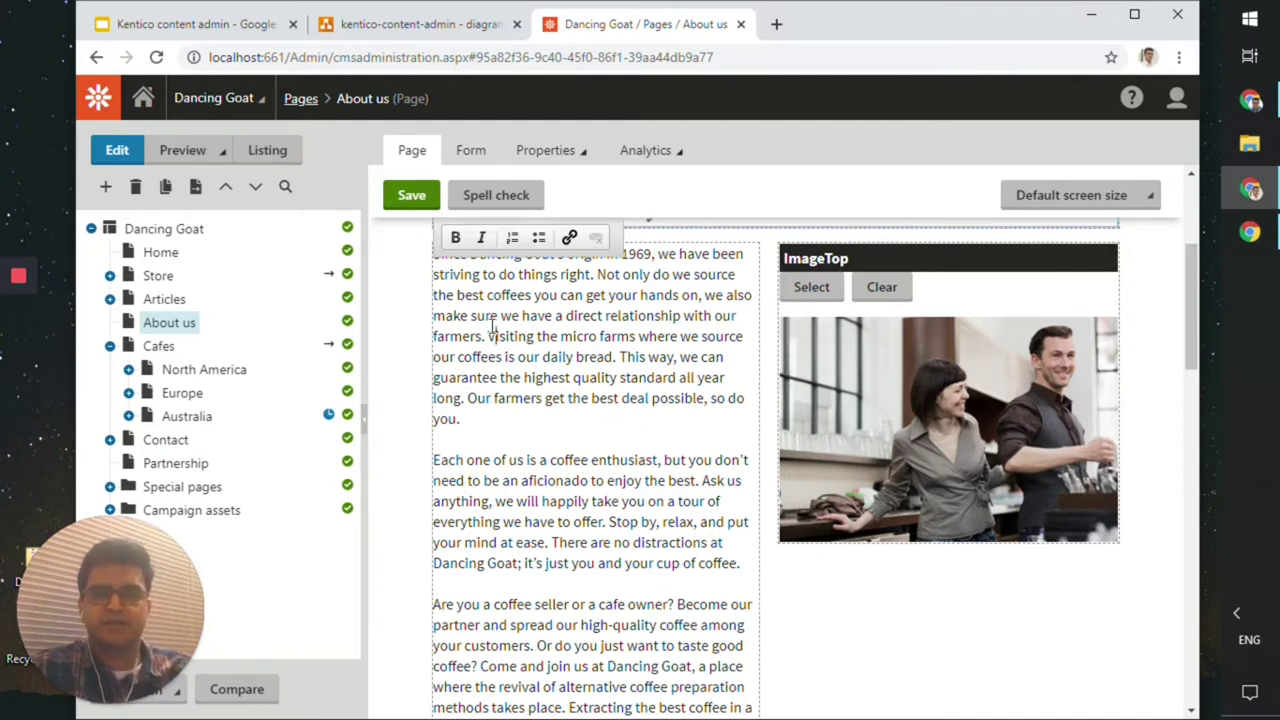
pyautogui.click(517, 442)
pyautogui.moveTo(516, 427); pyautogui.dragTo(455, 303)
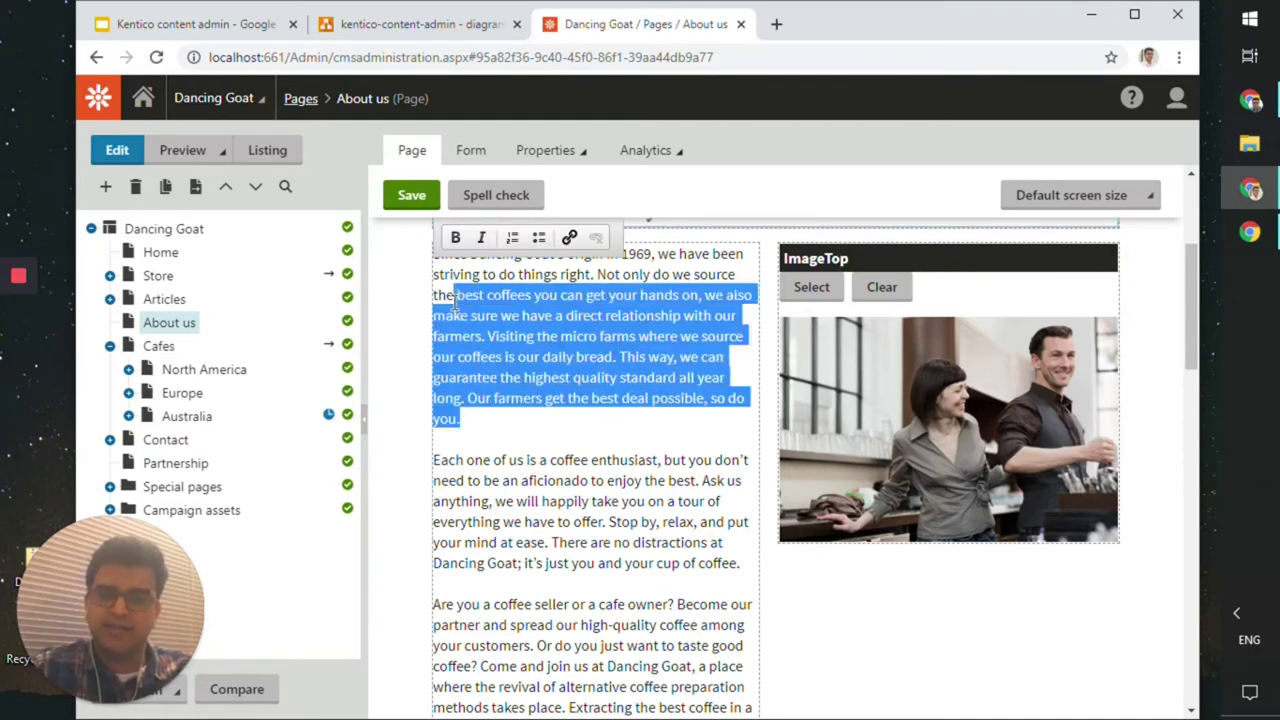
pyautogui.click(518, 373)
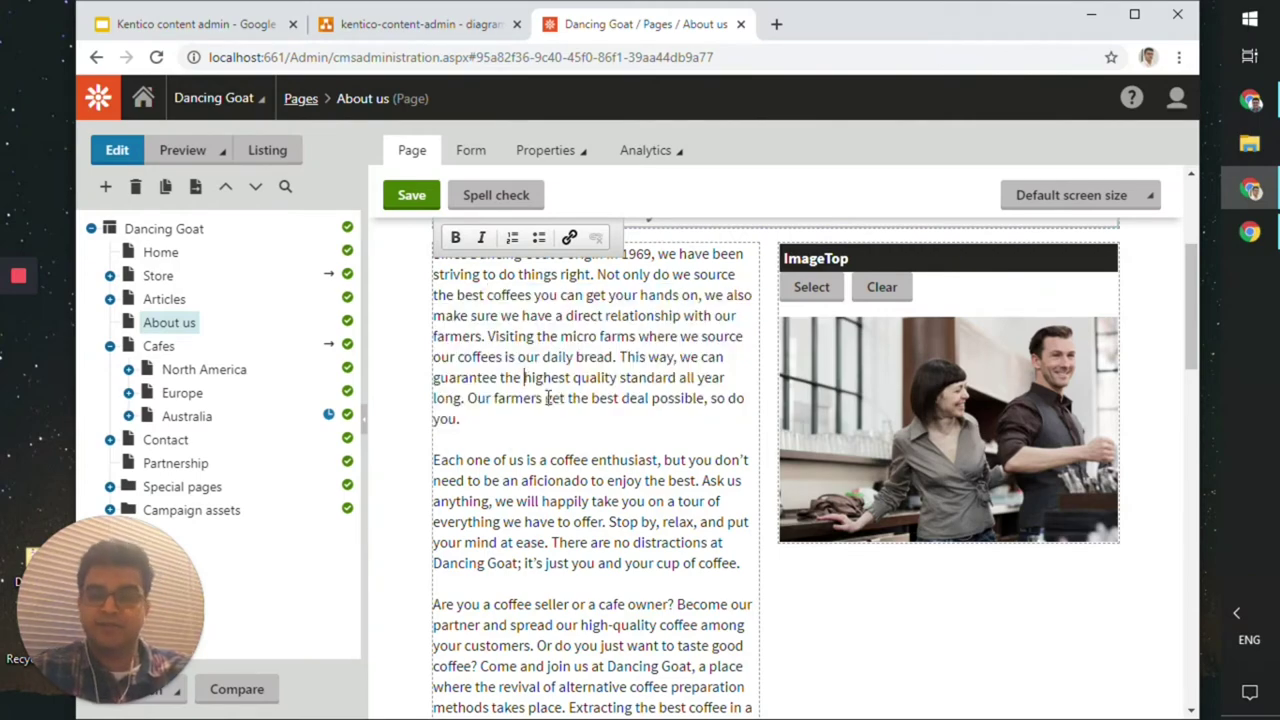
pyautogui.scroll(-3, 552, 430)
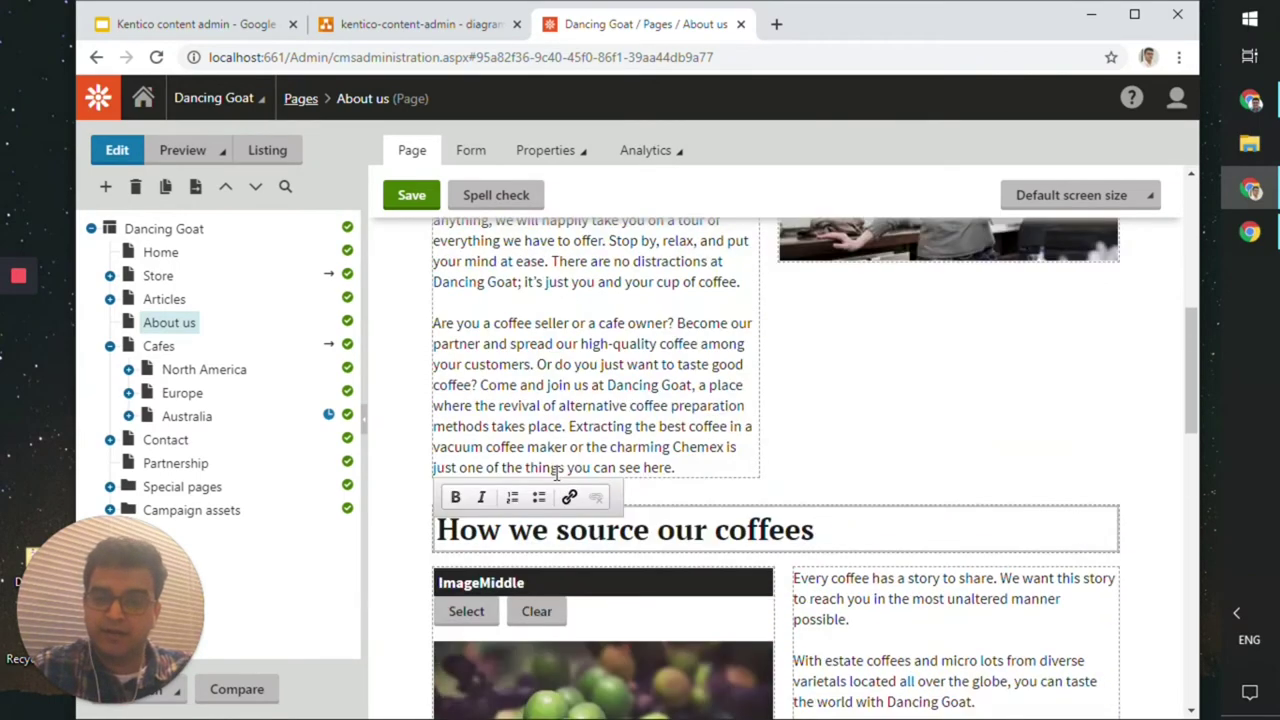
pyautogui.click(168, 254)
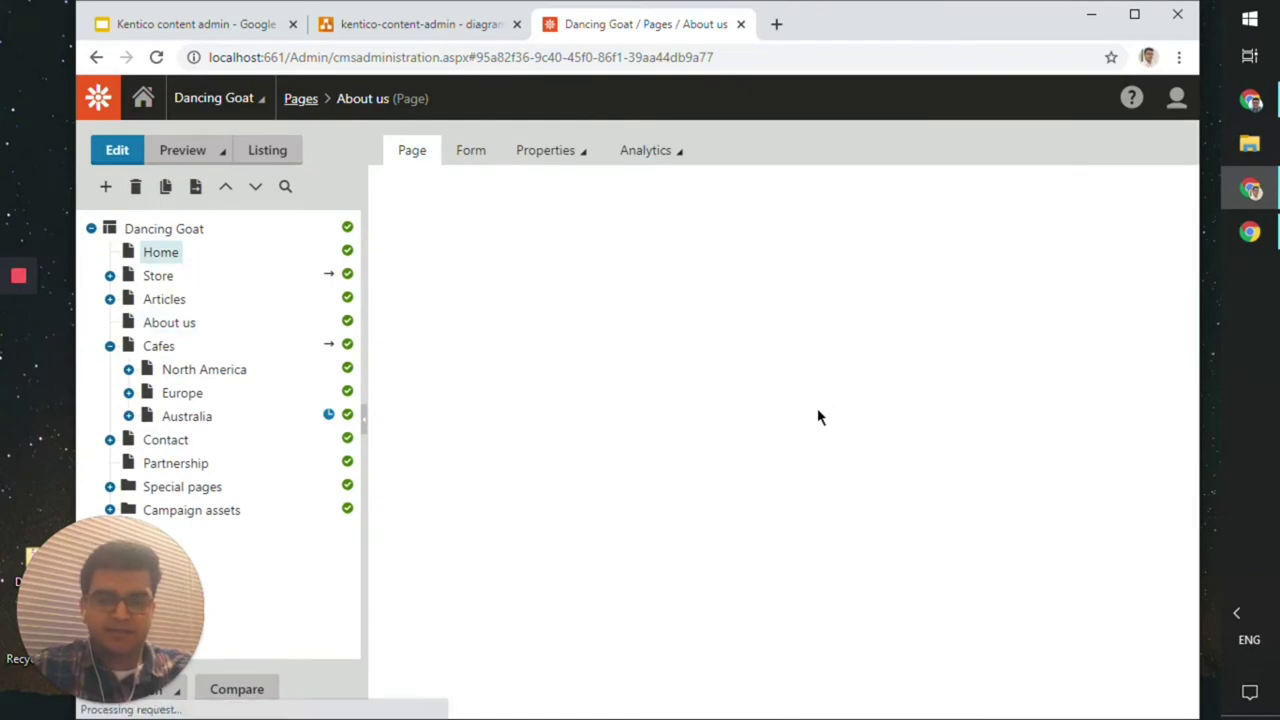
# Step: Scroll the Home page to the Our story widget and open its gear menu
pyautogui.scroll(-8, 826, 401)
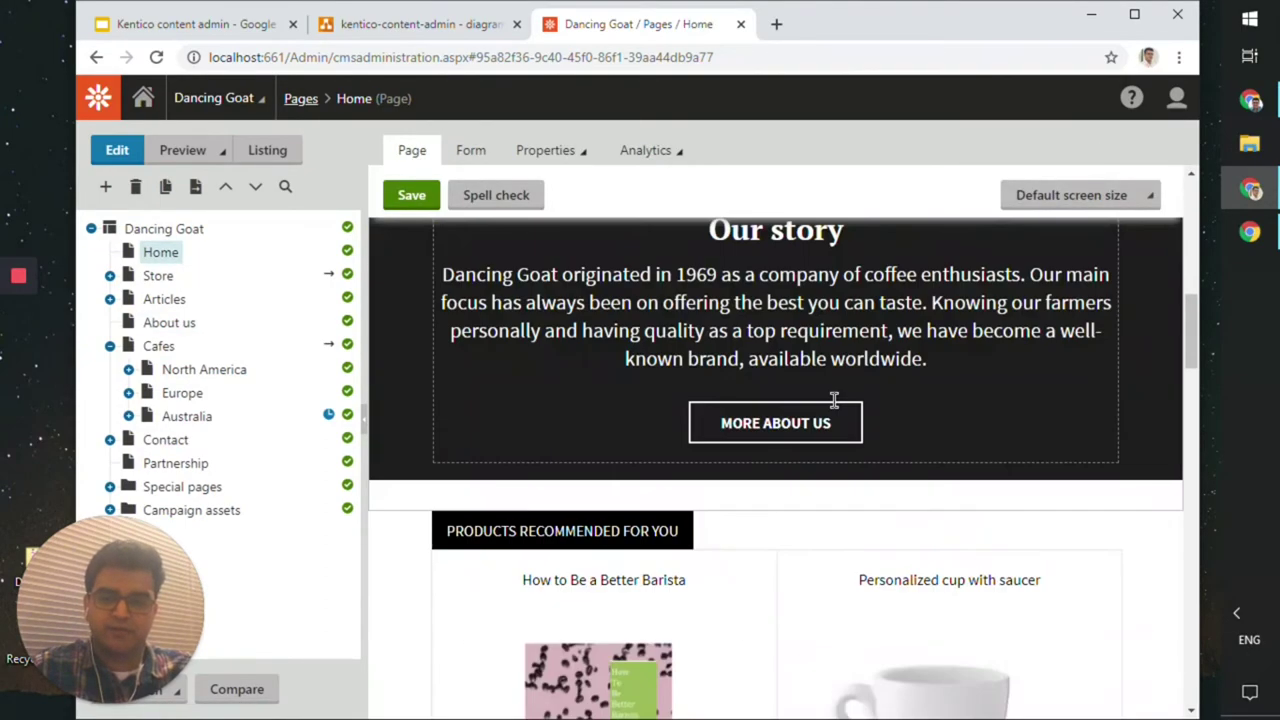
pyautogui.scroll(2, 837, 408)
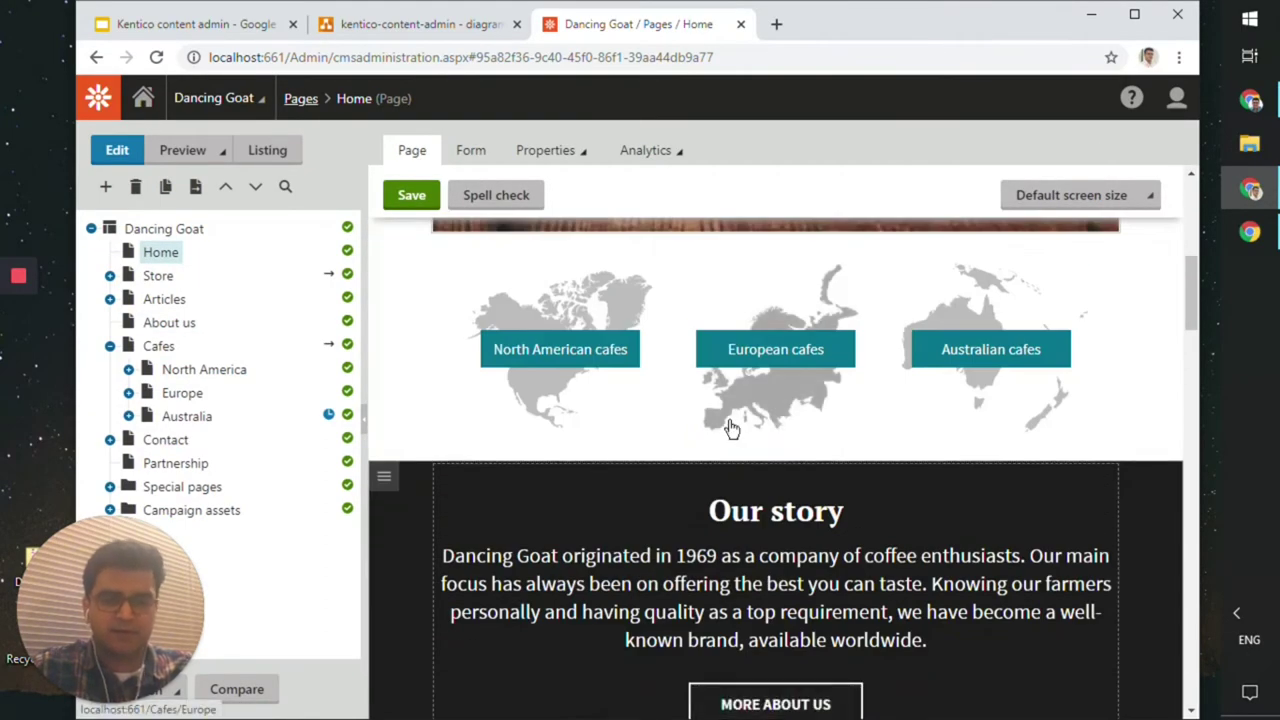
pyautogui.scroll(-2, 760, 425)
pyautogui.scroll(2, 764, 425)
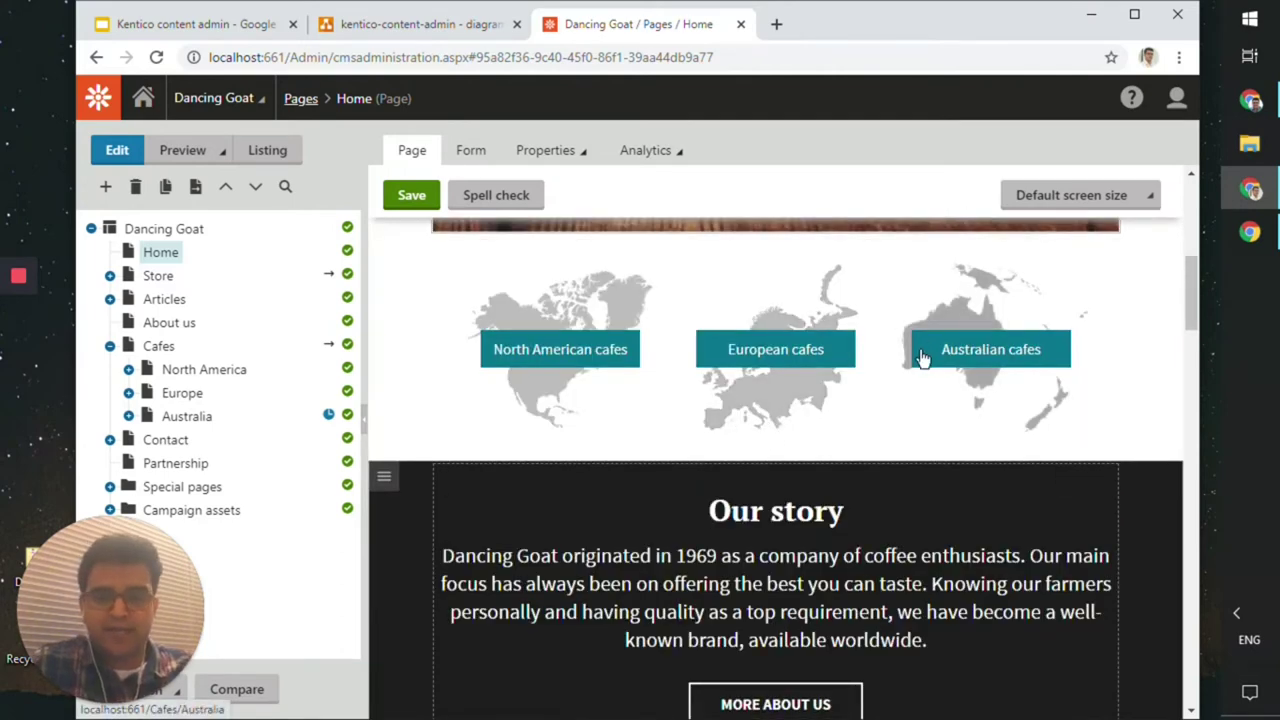
pyautogui.scroll(-2, 930, 347)
pyautogui.scroll(2, 925, 340)
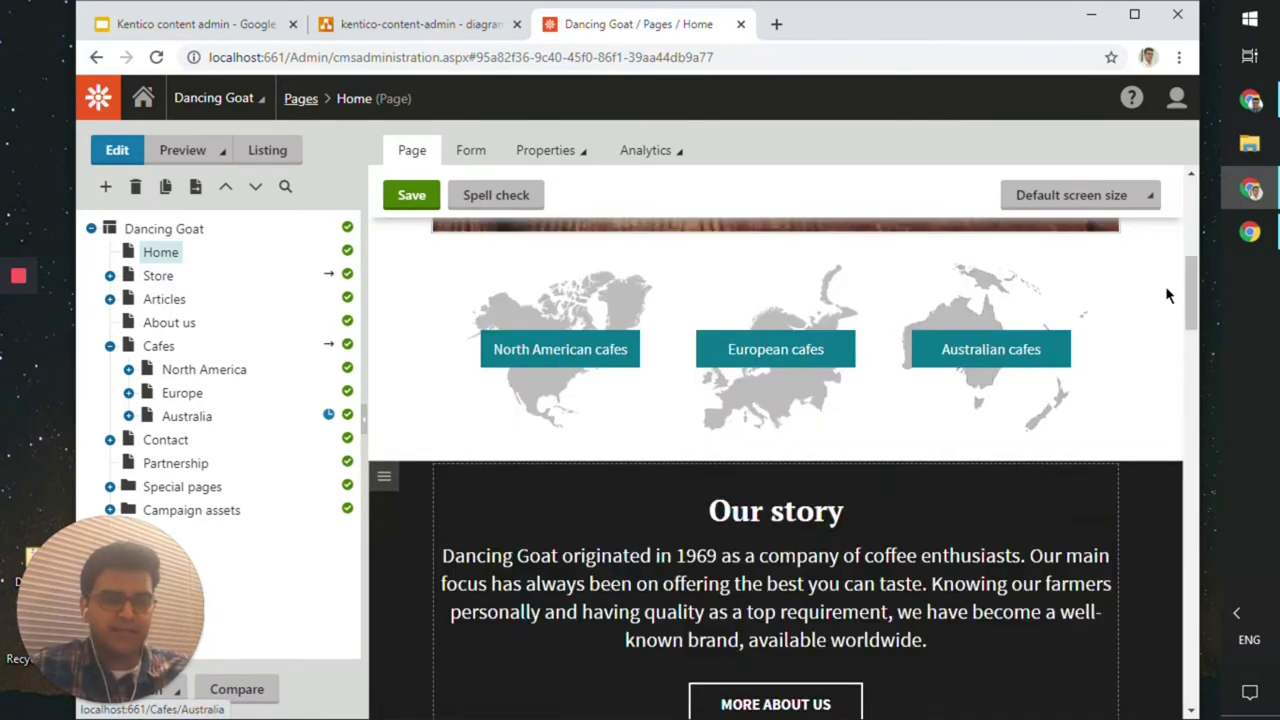
pyautogui.moveTo(1192, 269); pyautogui.dragTo(1194, 286)
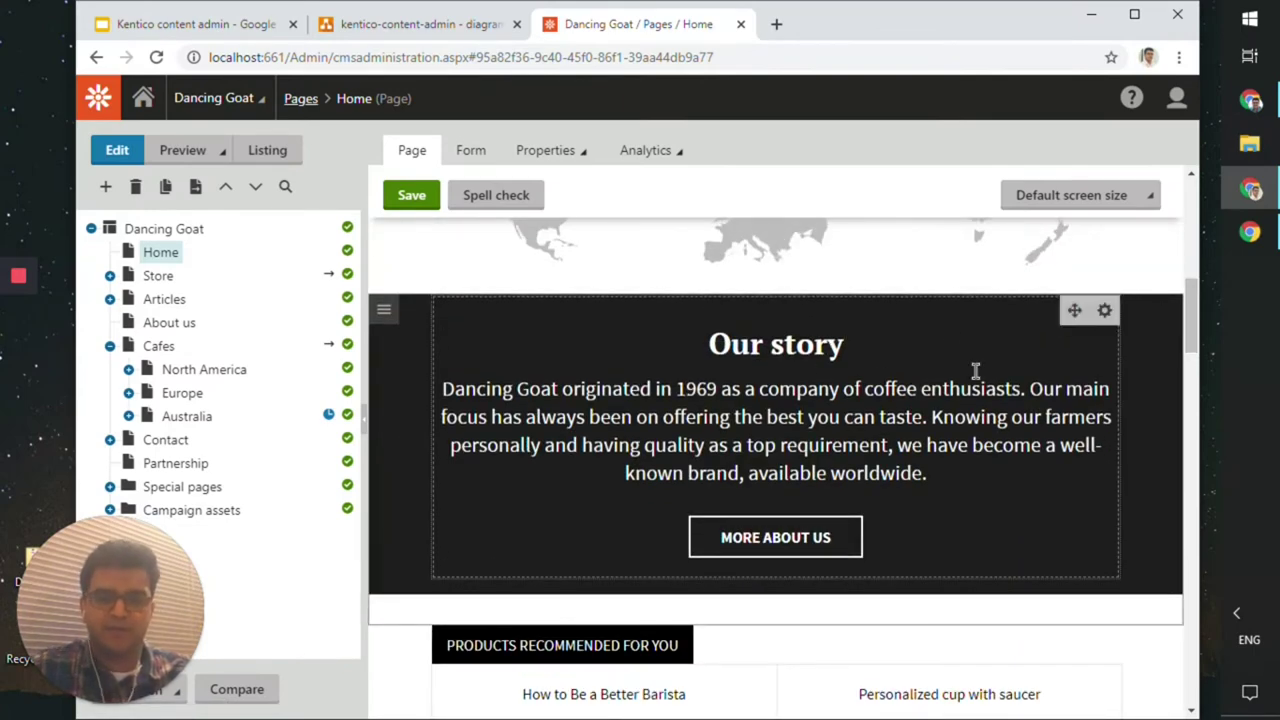
pyautogui.click(1104, 313)
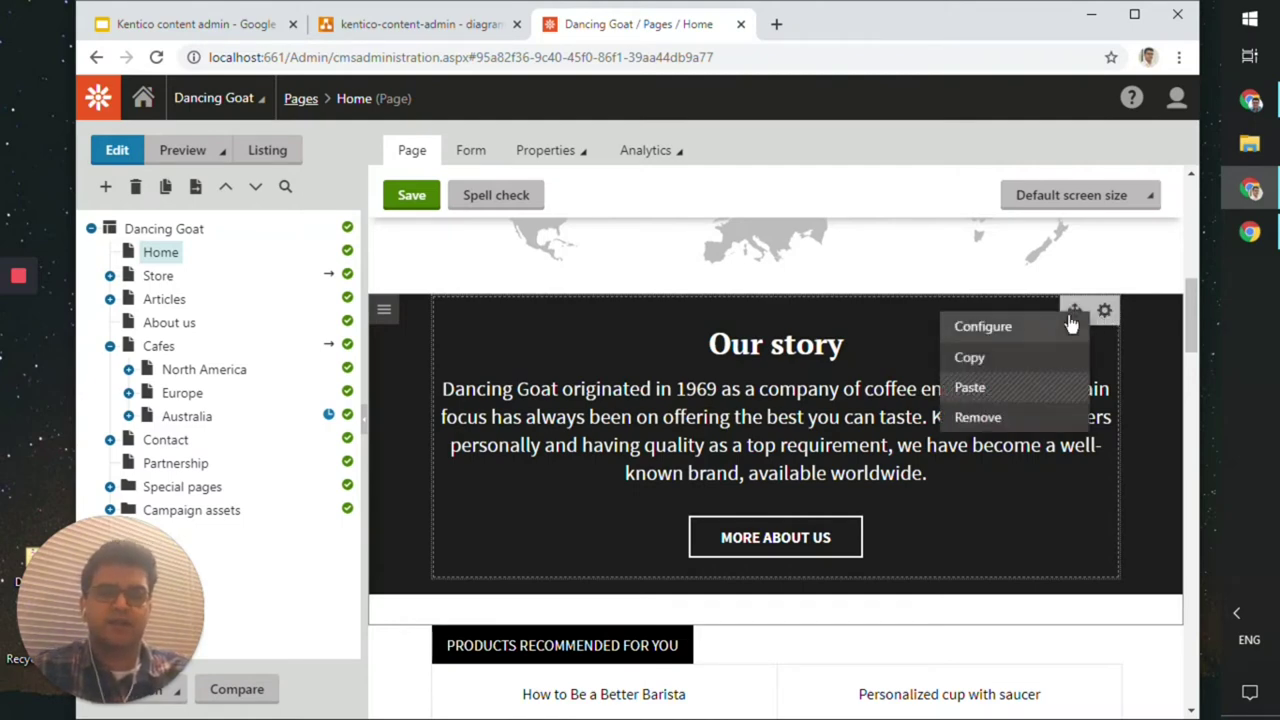
# Step: Configure the Our story widget, review its Default text and container fields, then Save & Close
pyautogui.click(1031, 330)
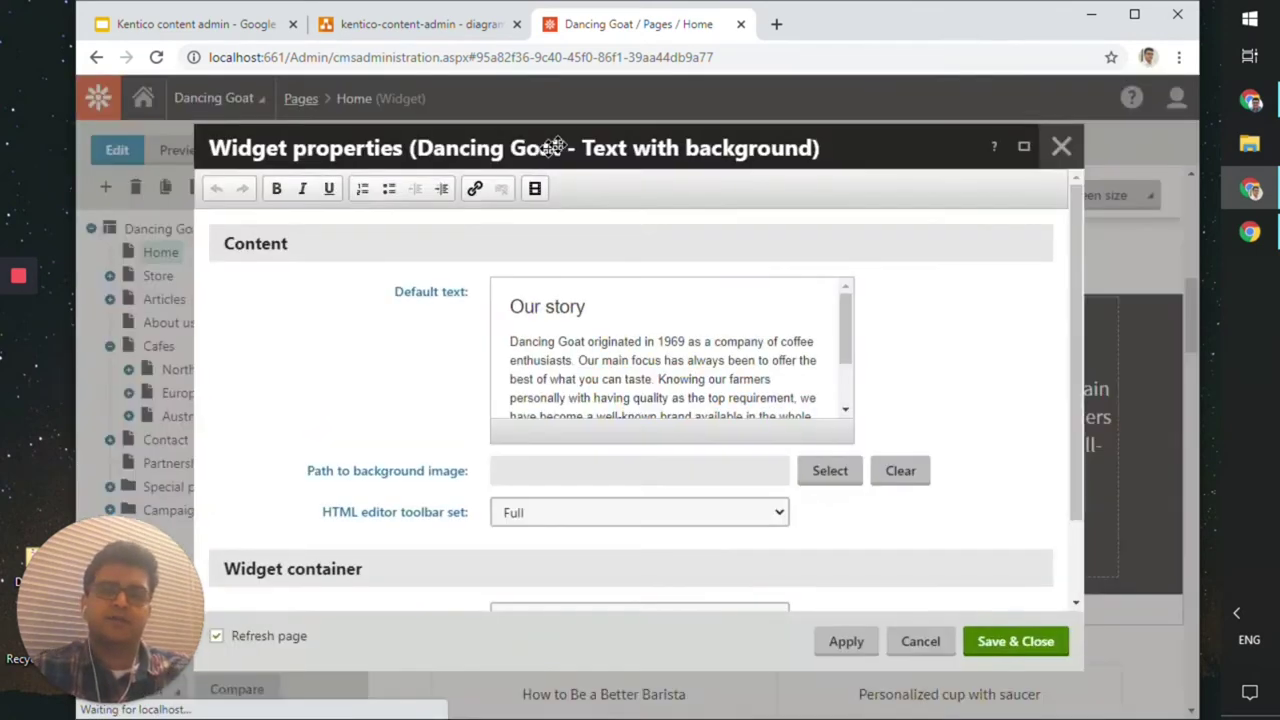
pyautogui.moveTo(555, 147); pyautogui.dragTo(579, 139)
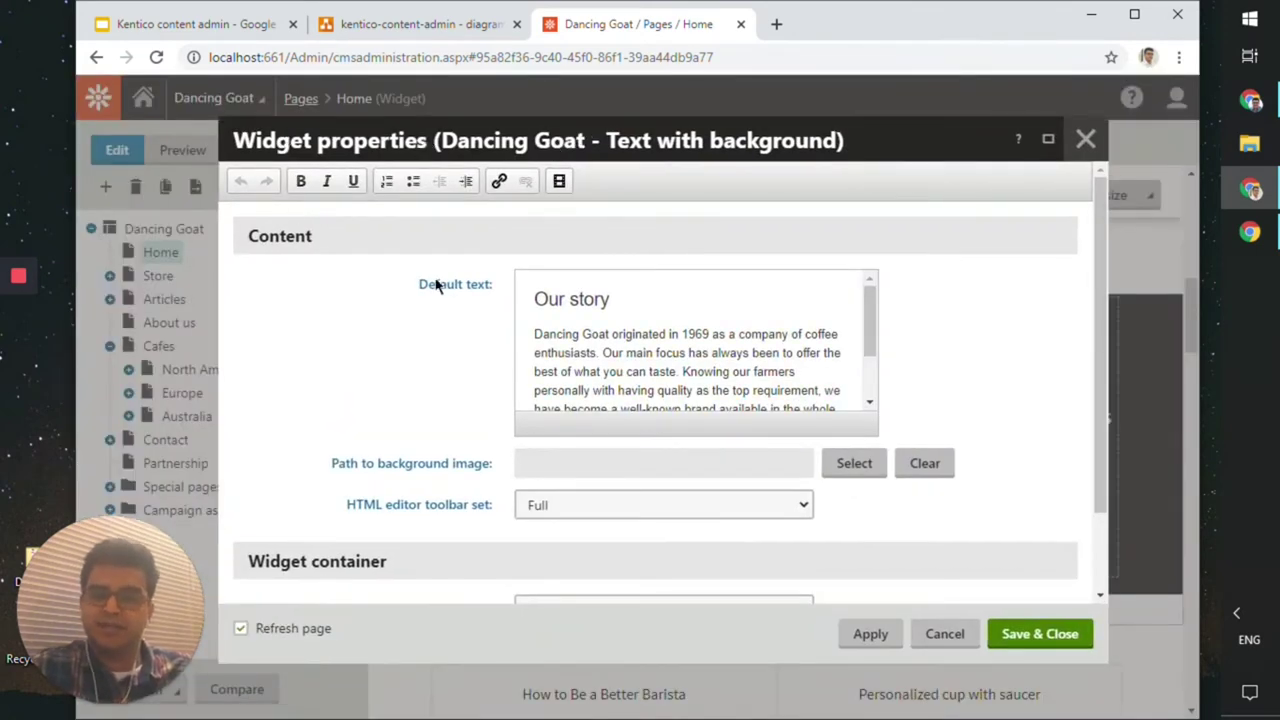
pyautogui.click(557, 310)
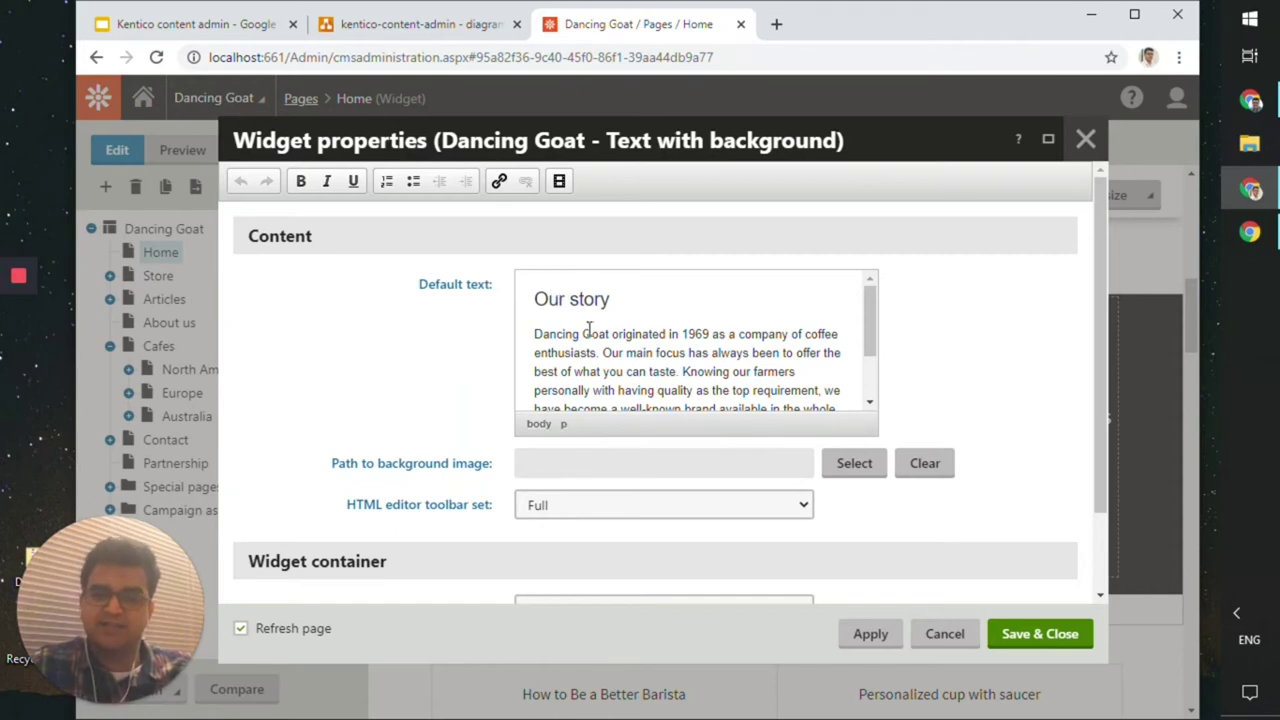
pyautogui.scroll(-1, 1049, 372)
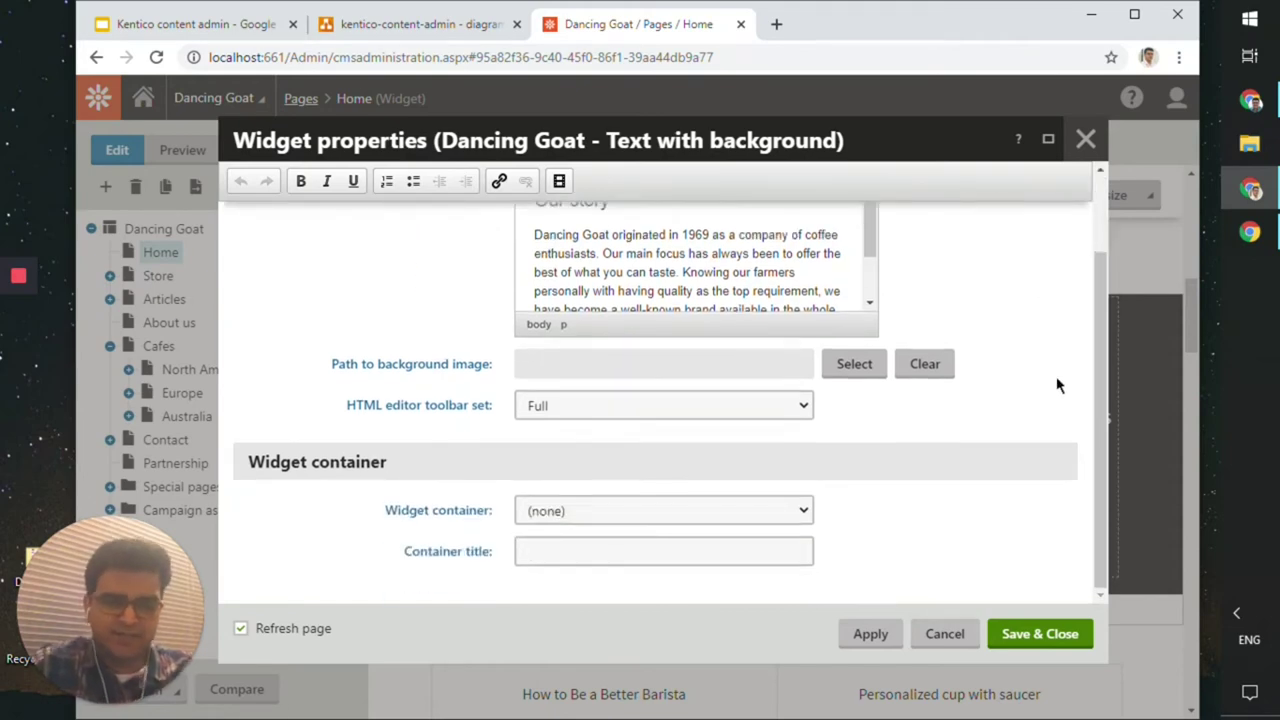
pyautogui.scroll(1, 1060, 388)
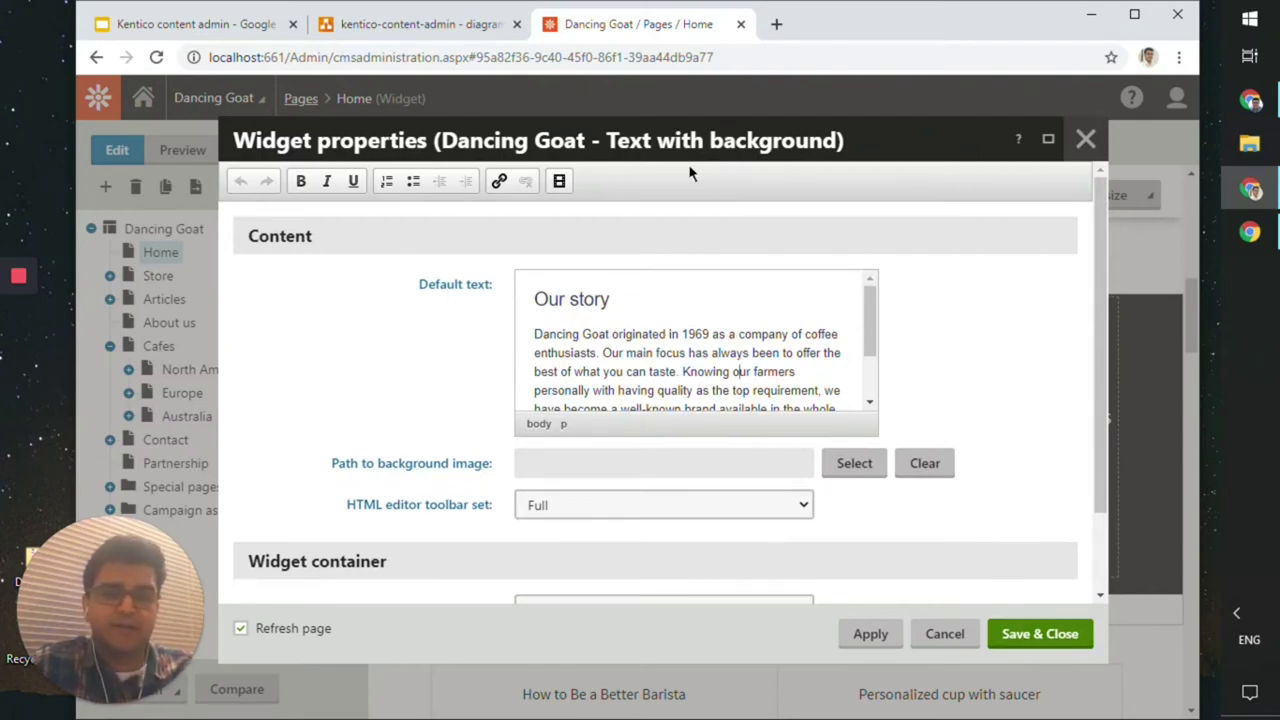
pyautogui.click(1038, 636)
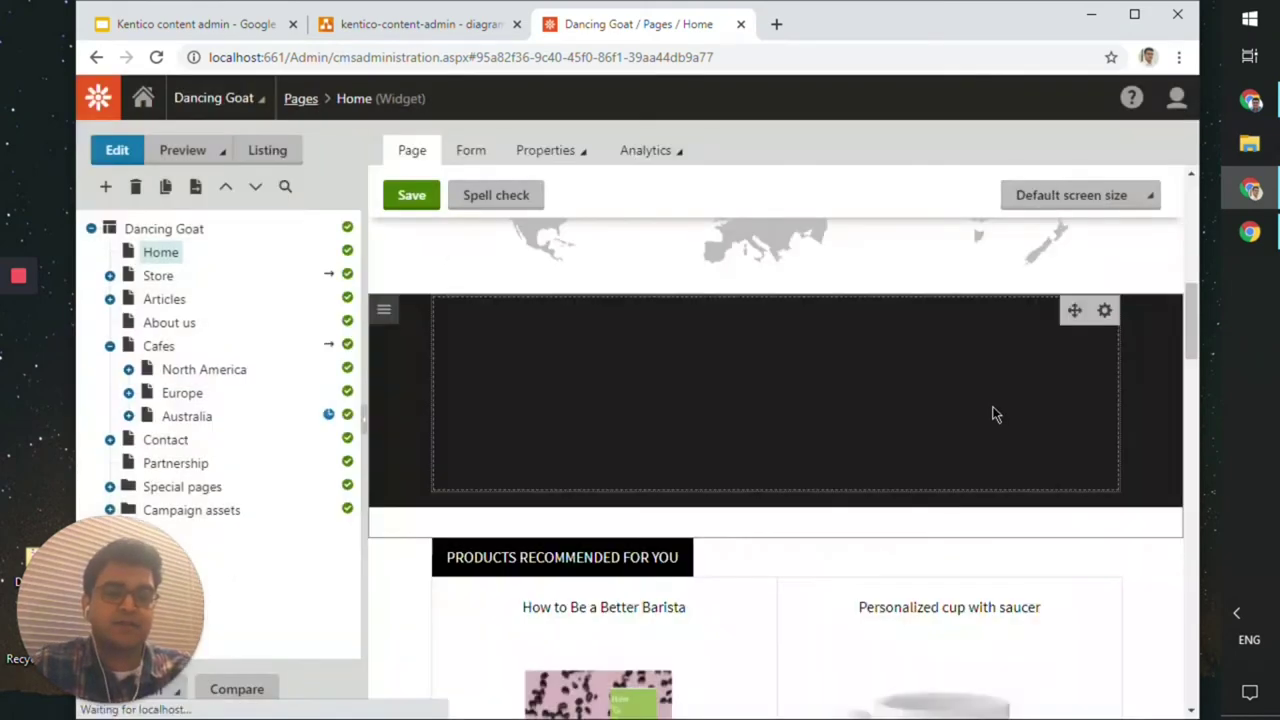
# Step: Choose Add new widget from the Our story zone menu to open Select widget
pyautogui.scroll(-3, 846, 440)
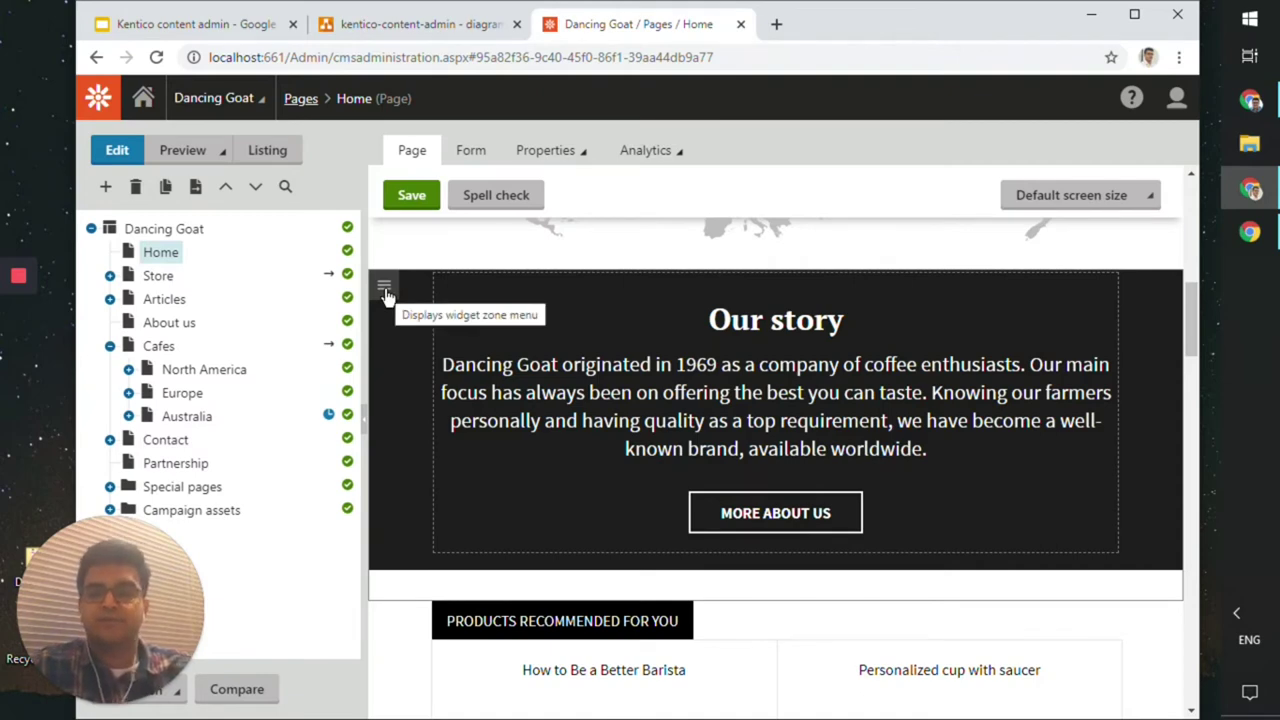
pyautogui.click(385, 290)
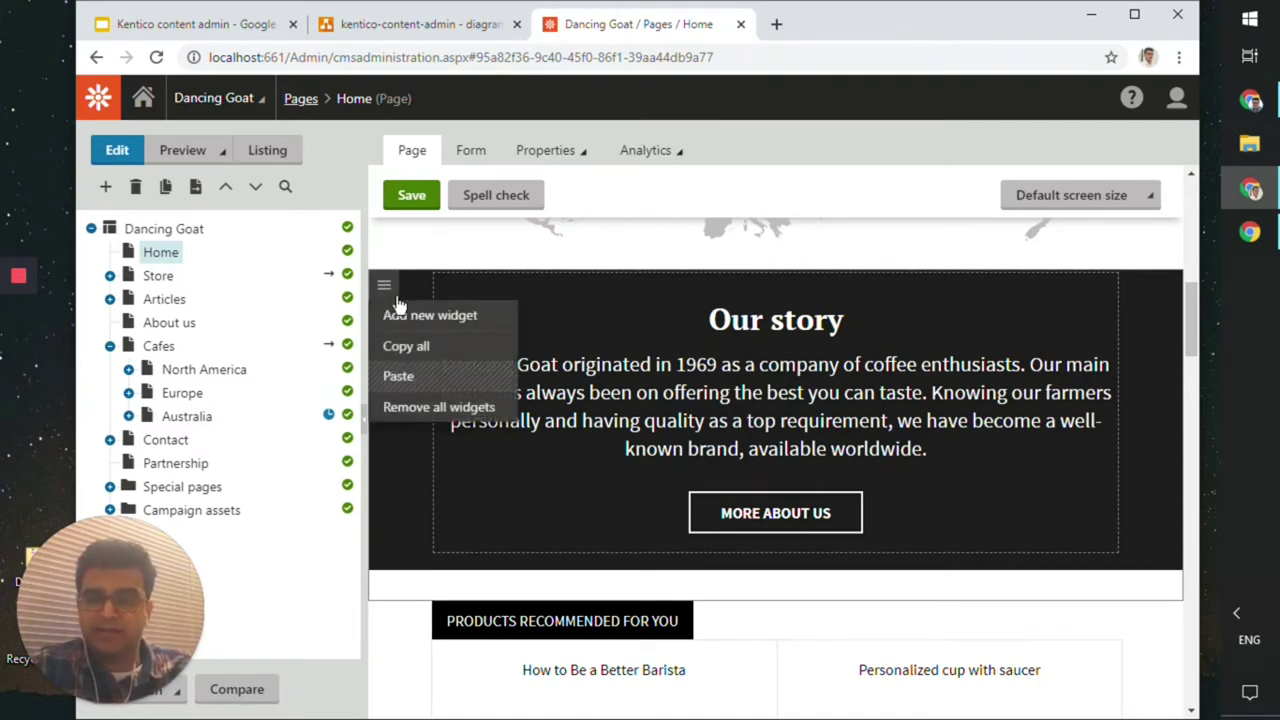
pyautogui.click(441, 316)
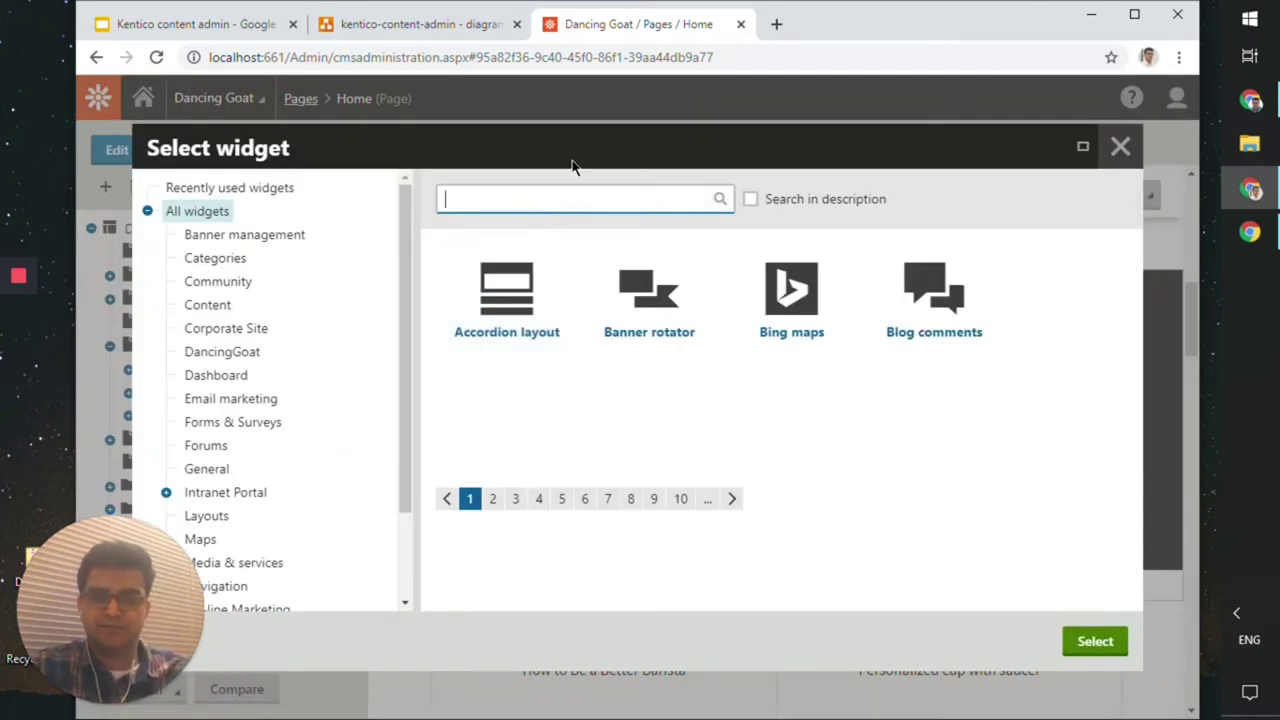
# Step: Find and add the Rich Text widget, enter 'Demo' as its text, and save it
pyautogui.write('text')
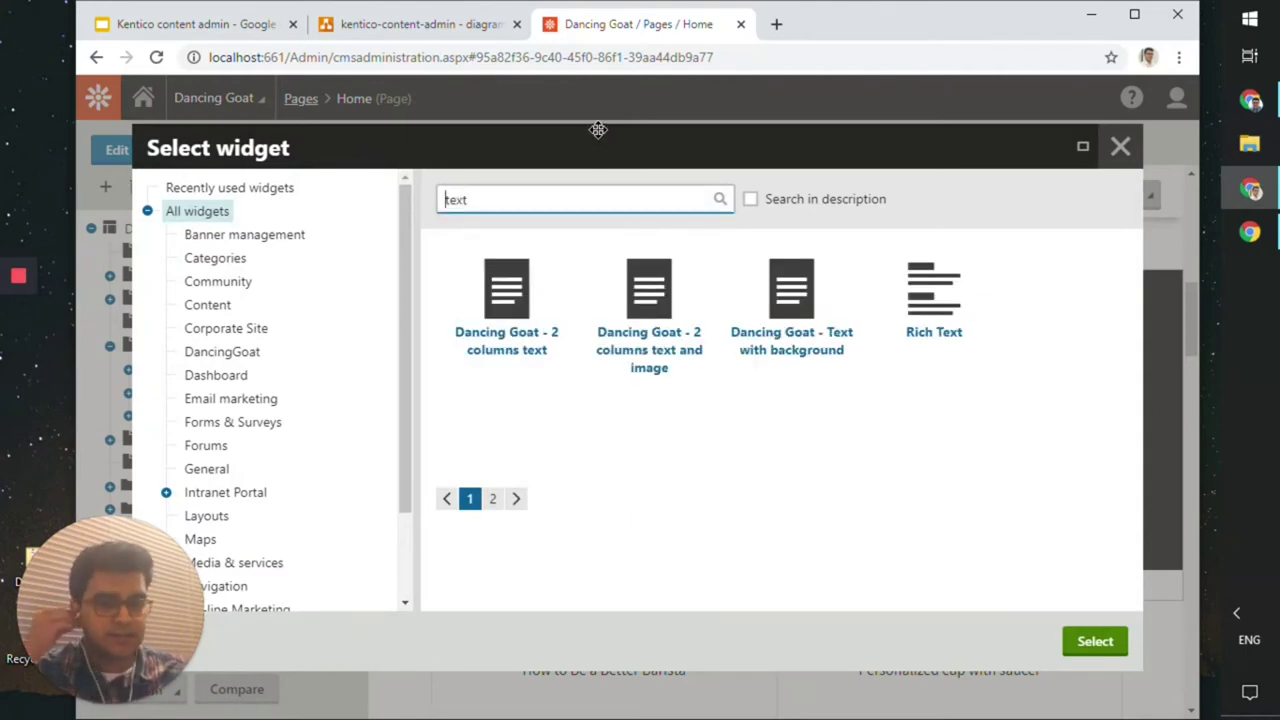
pyautogui.click(917, 348)
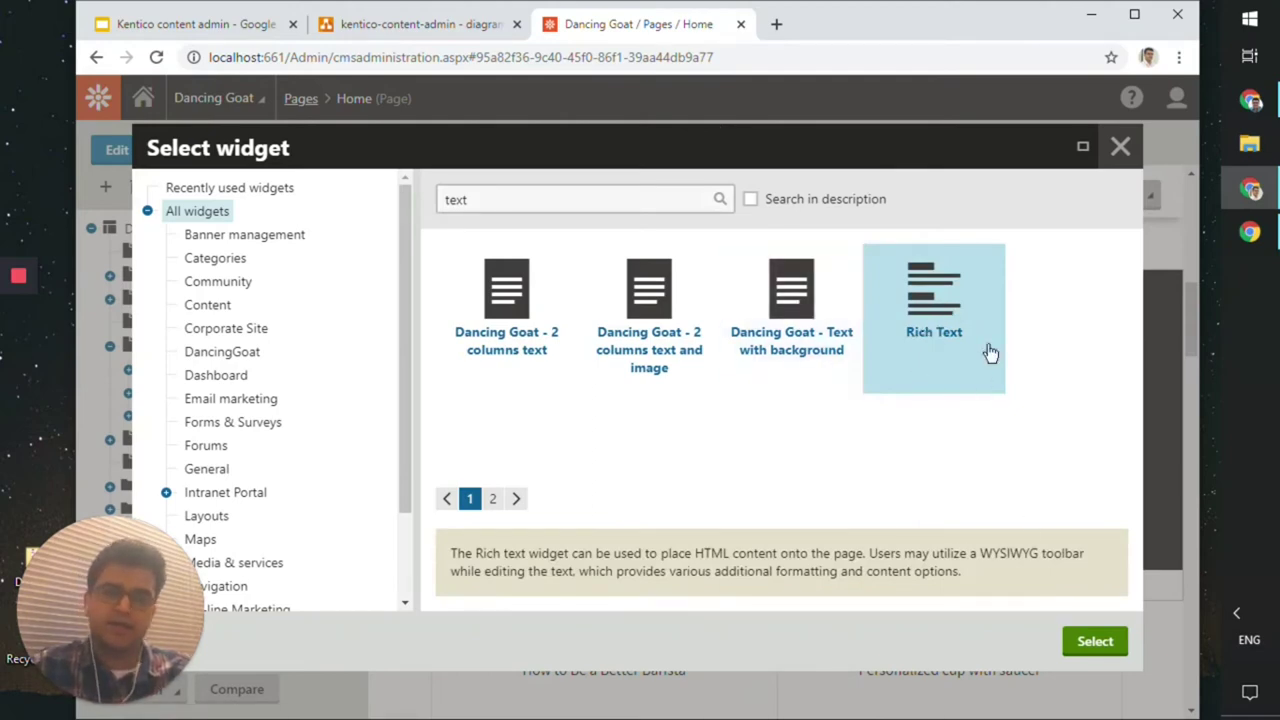
pyautogui.click(1091, 645)
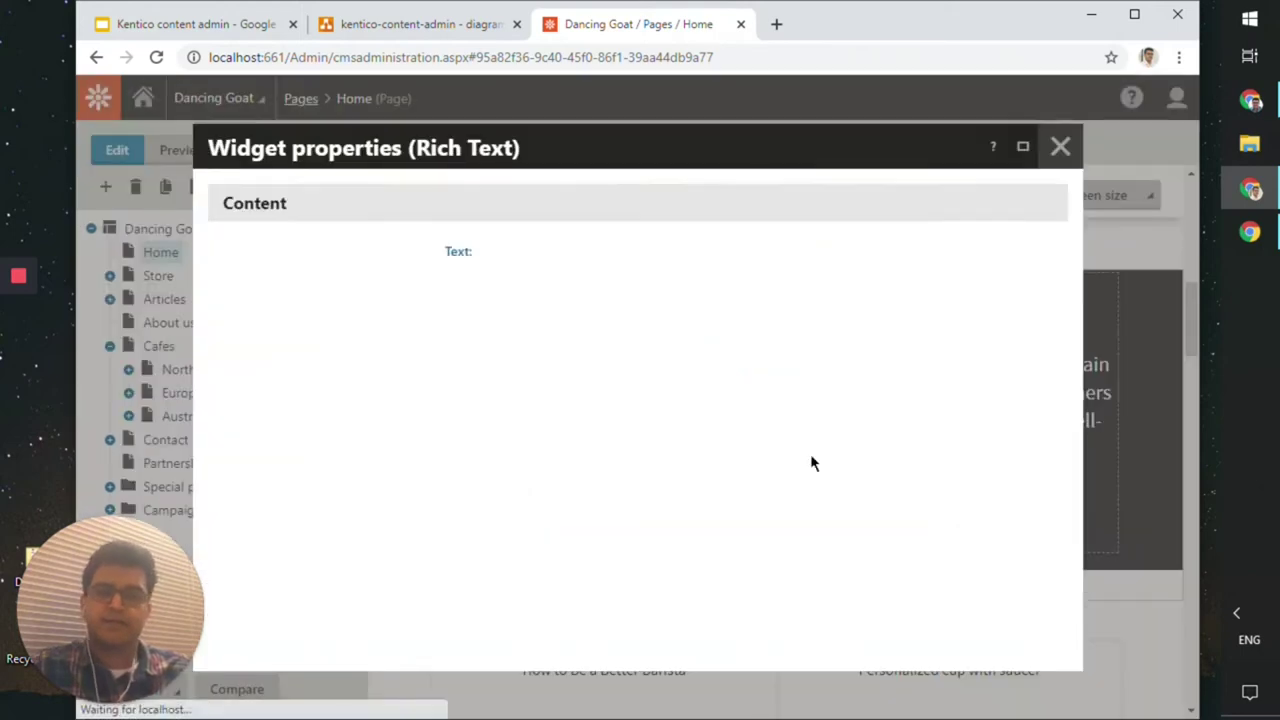
pyautogui.click(514, 309)
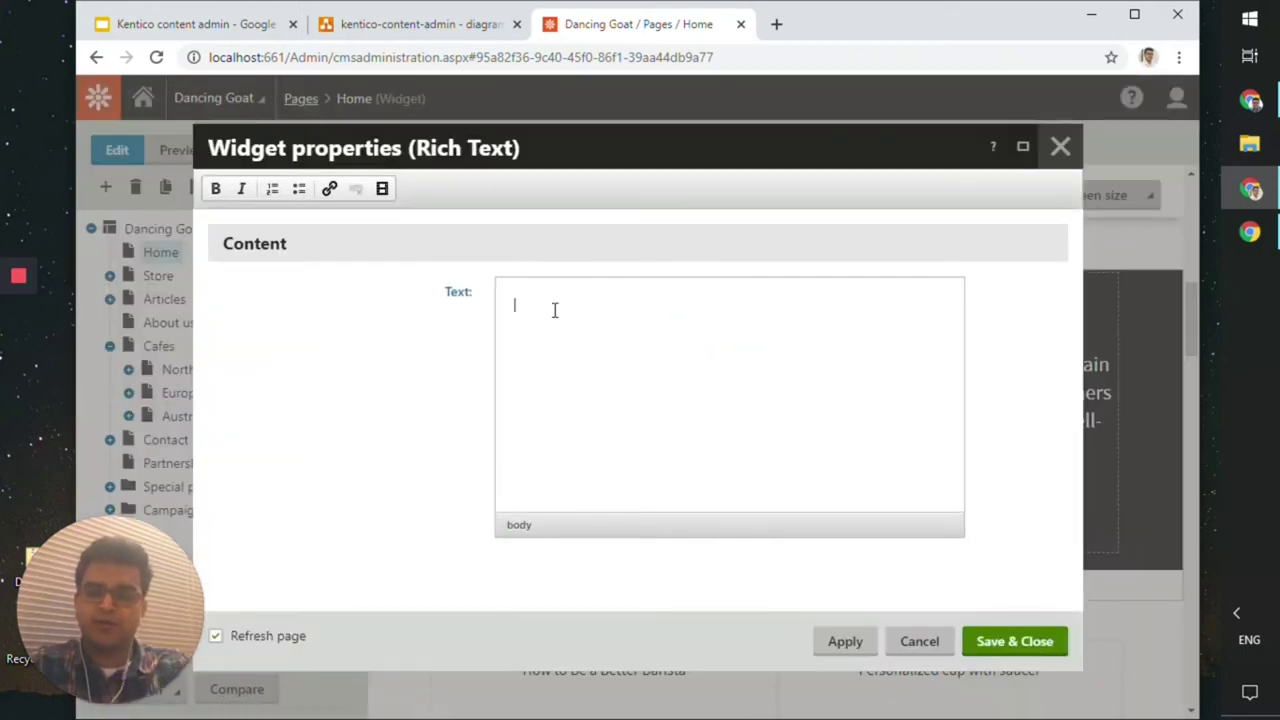
pyautogui.write('Demo')
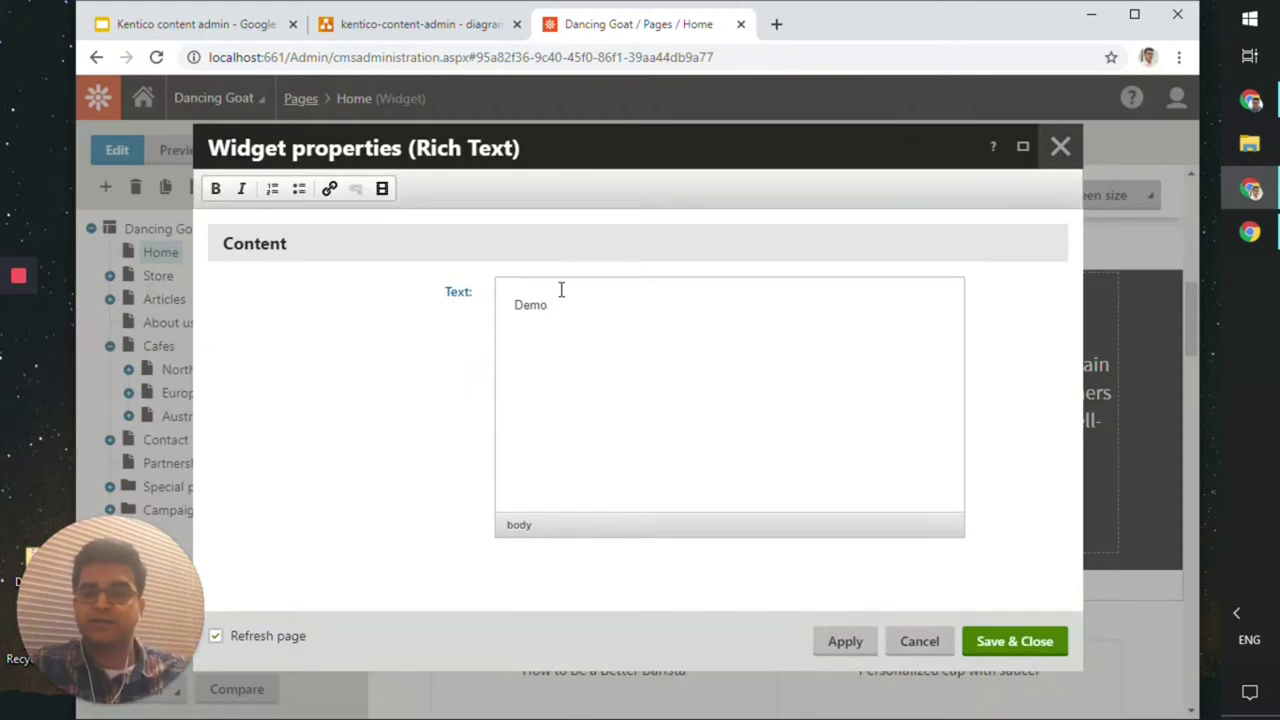
pyautogui.click(1013, 645)
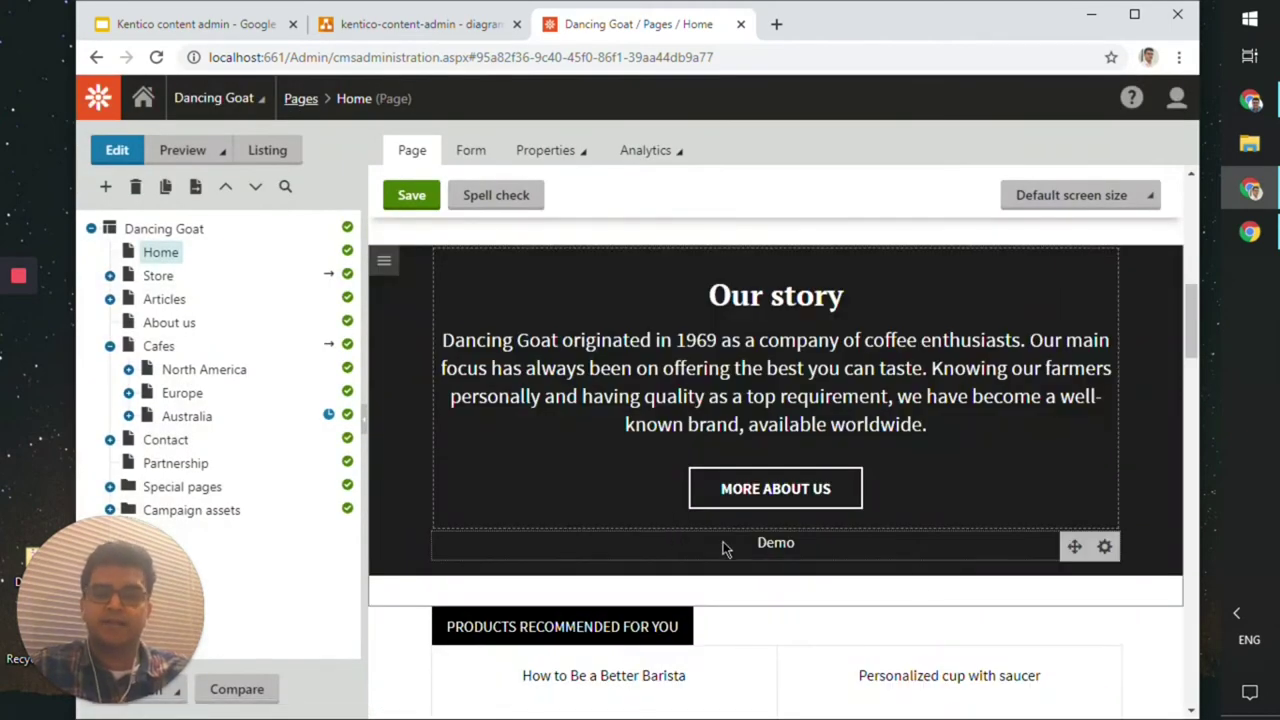
# Step: Review the Home page's new Demo widget, then return to the kentico-content-admin diagram
pyautogui.scroll(-3, 837, 386)
pyautogui.scroll(3, 776, 456)
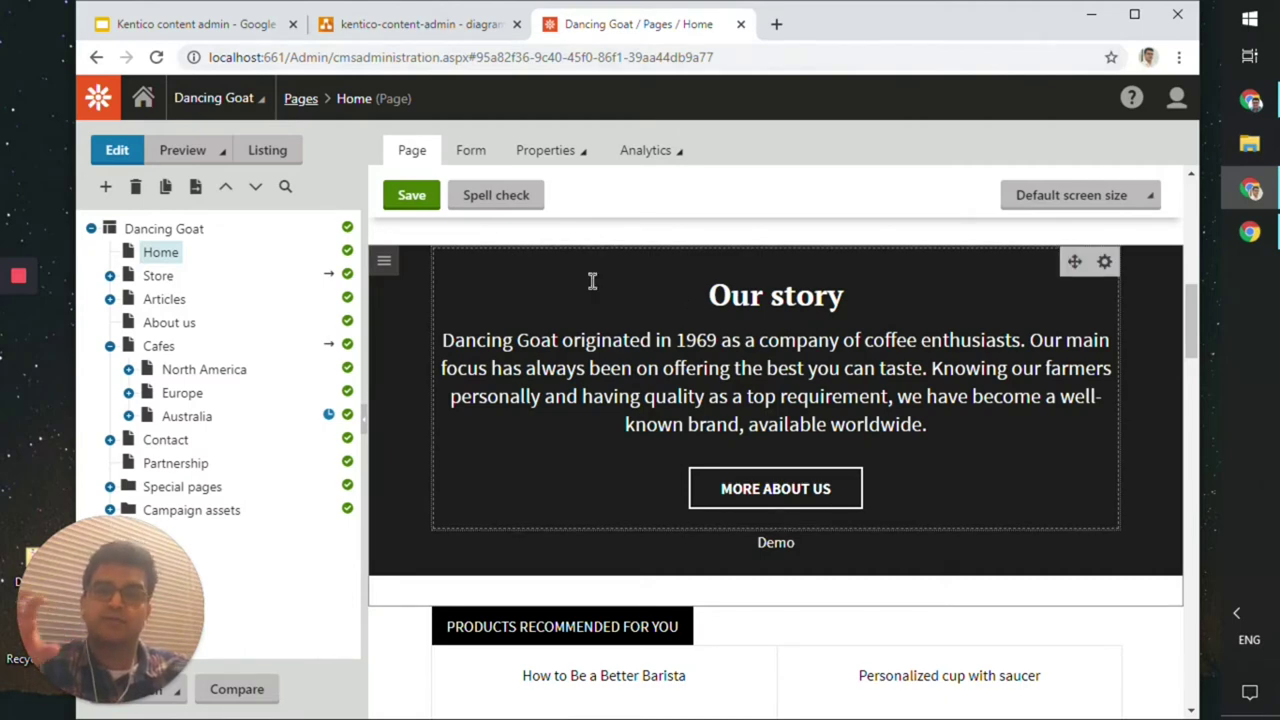
pyautogui.scroll(-7, 649, 537)
pyautogui.scroll(1, 660, 567)
pyautogui.scroll(8, 660, 567)
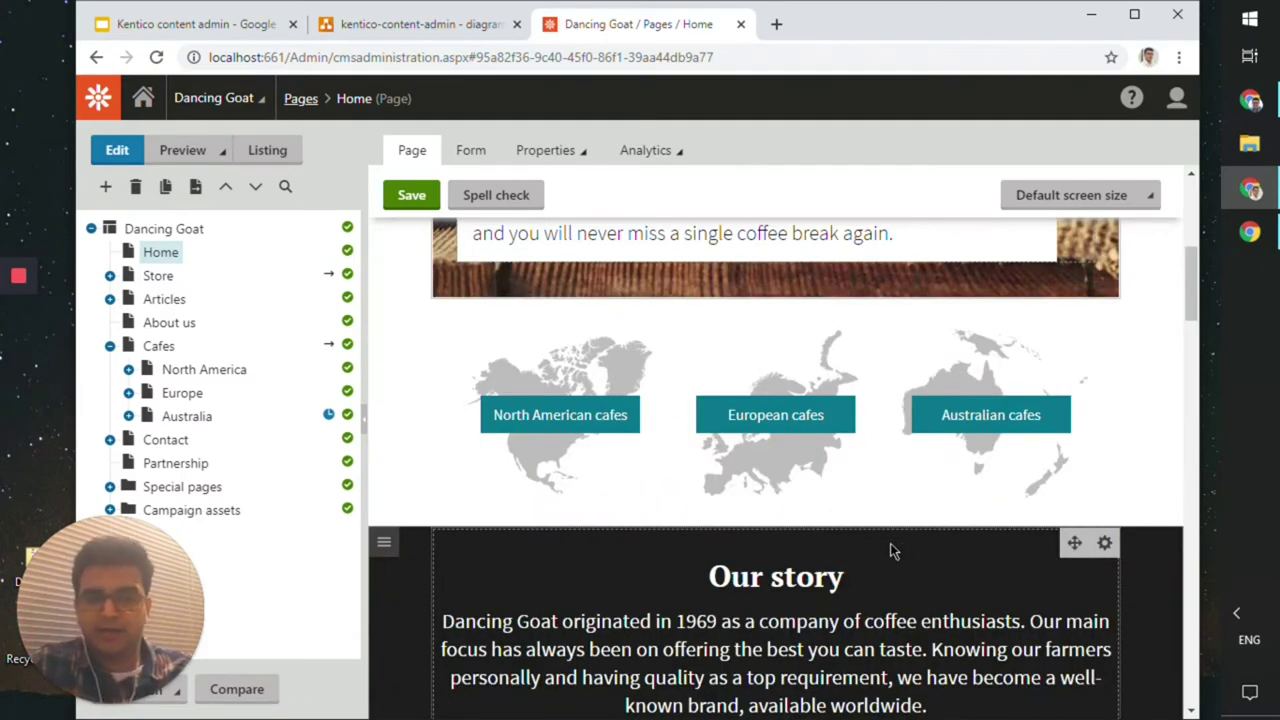
pyautogui.click(440, 24)
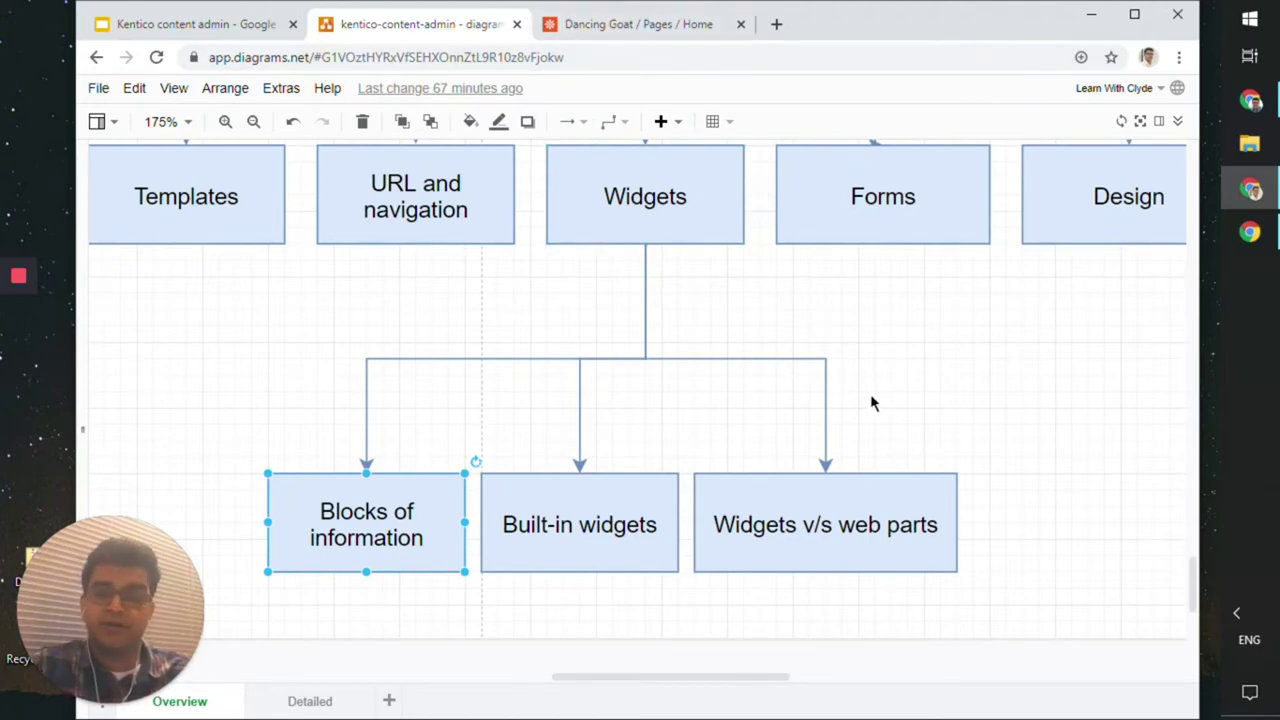
pyautogui.click(898, 436)
pyautogui.scroll(-1, 949, 455)
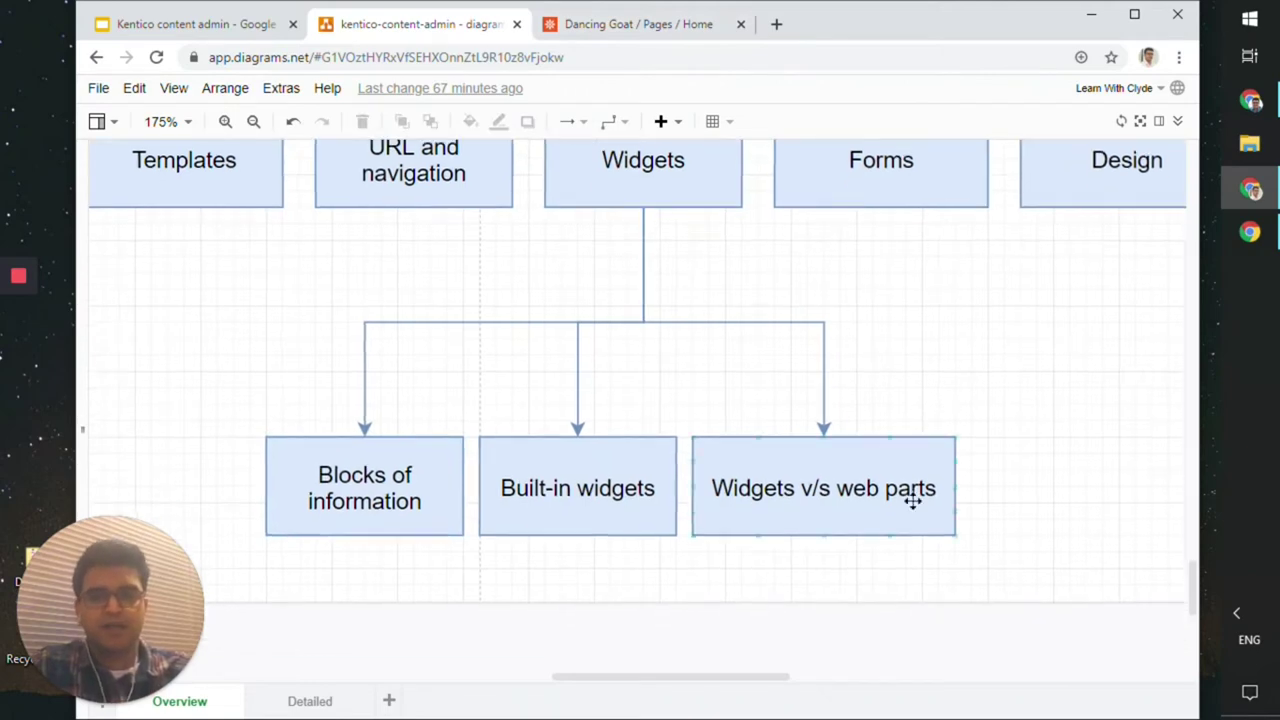
pyautogui.scroll(-1, 690, 570)
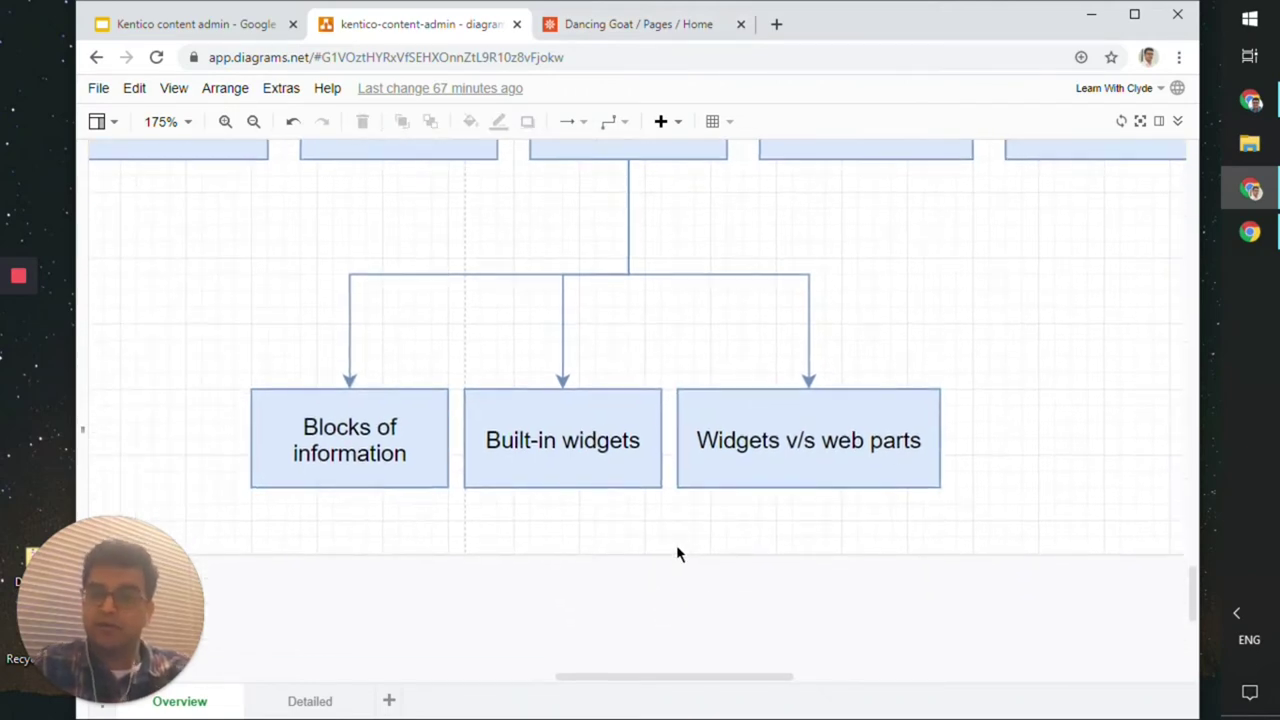
pyautogui.keyDown('ctrl'); pyautogui.scroll(1, 676, 548); pyautogui.keyUp('ctrl')
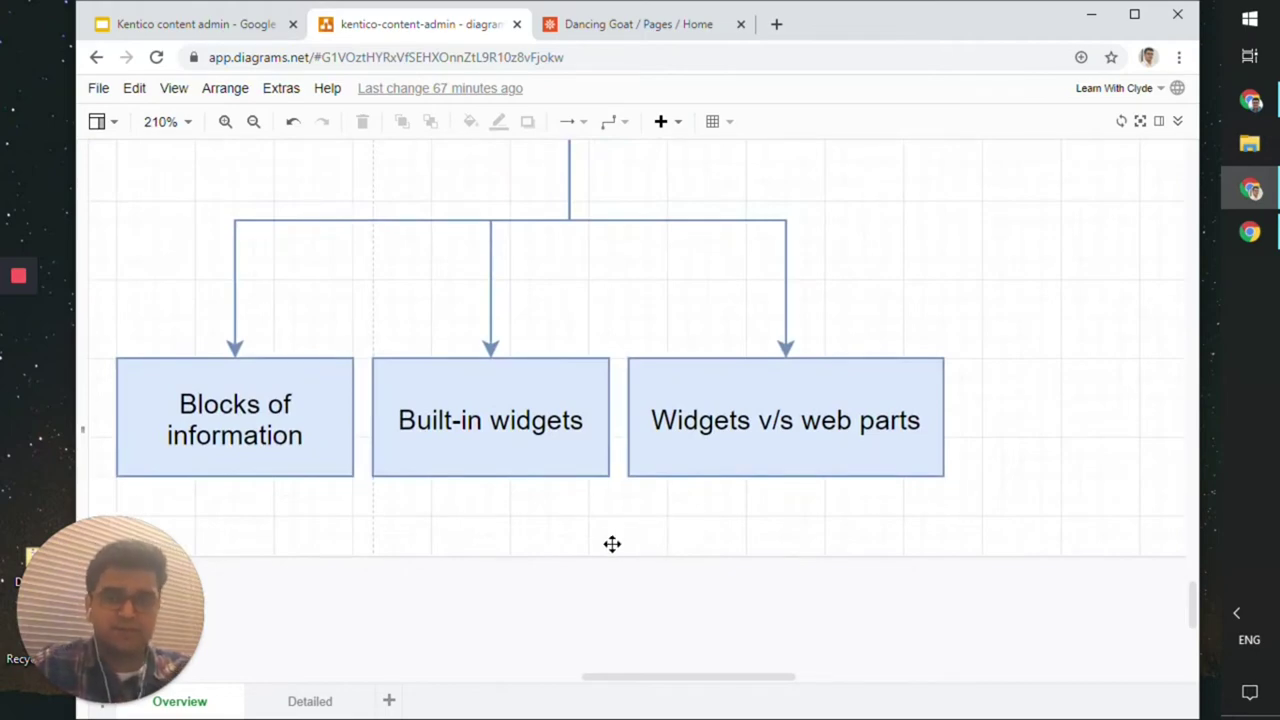
pyautogui.click(570, 454)
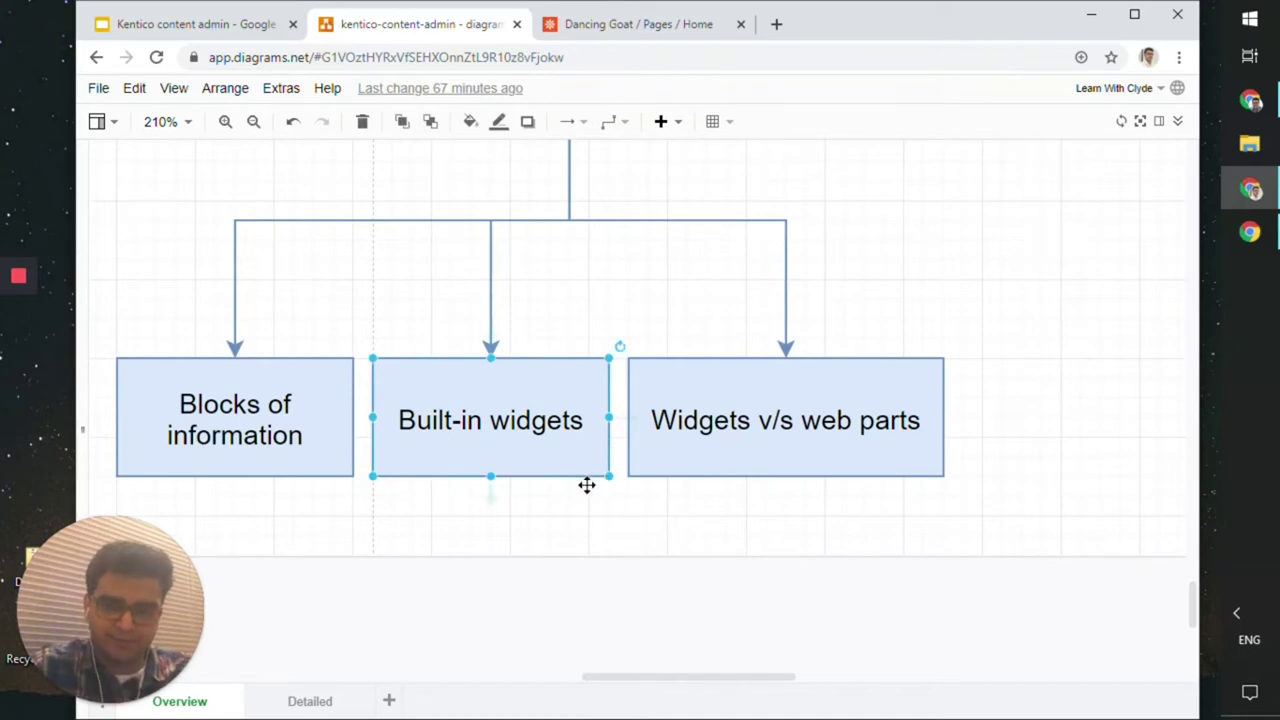
pyautogui.click(736, 517)
pyautogui.moveTo(1010, 529); pyautogui.dragTo(626, 343)
pyautogui.click(1000, 305)
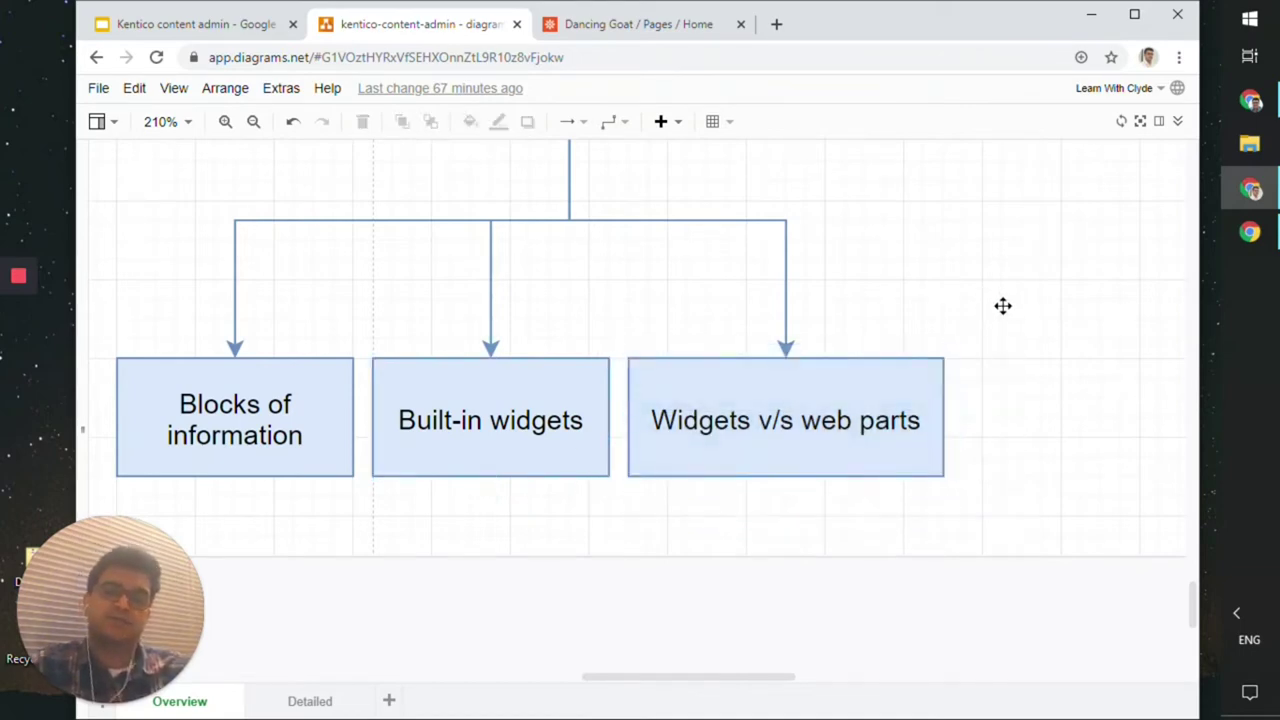
pyautogui.moveTo(1003, 305); pyautogui.dragTo(940, 331)
pyautogui.click(831, 486)
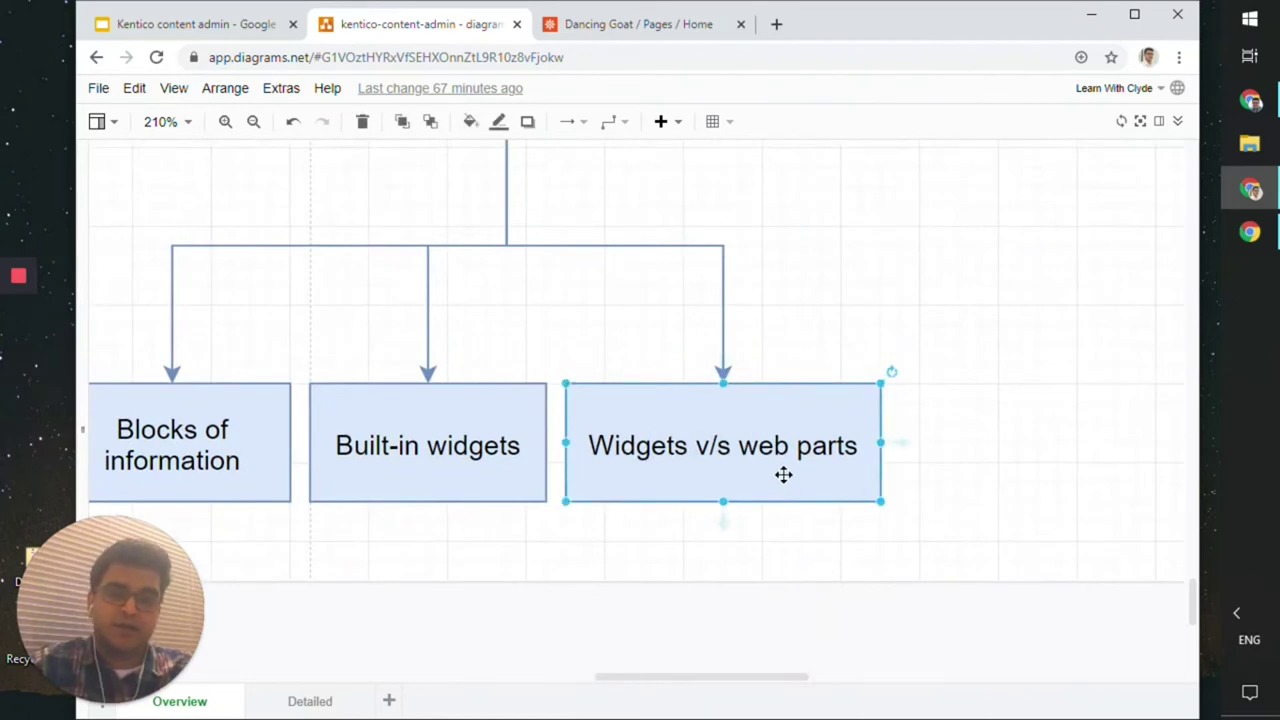
pyautogui.click(635, 30)
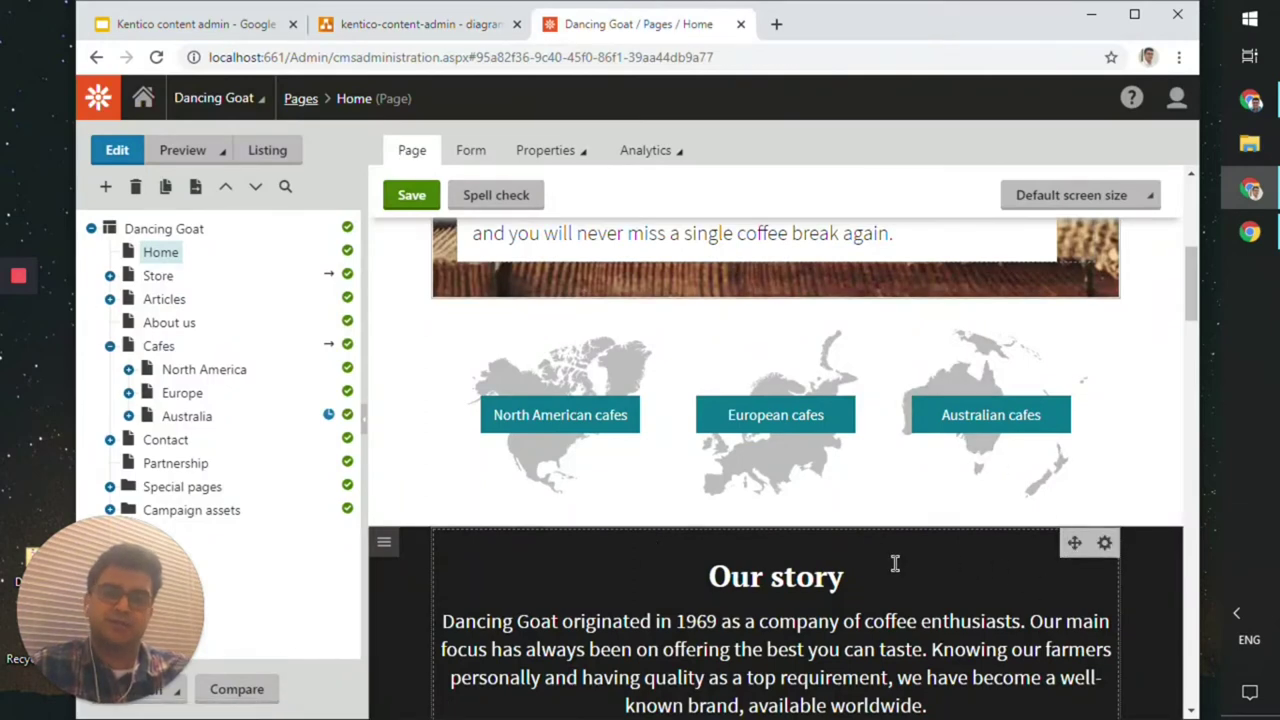
pyautogui.click(451, 28)
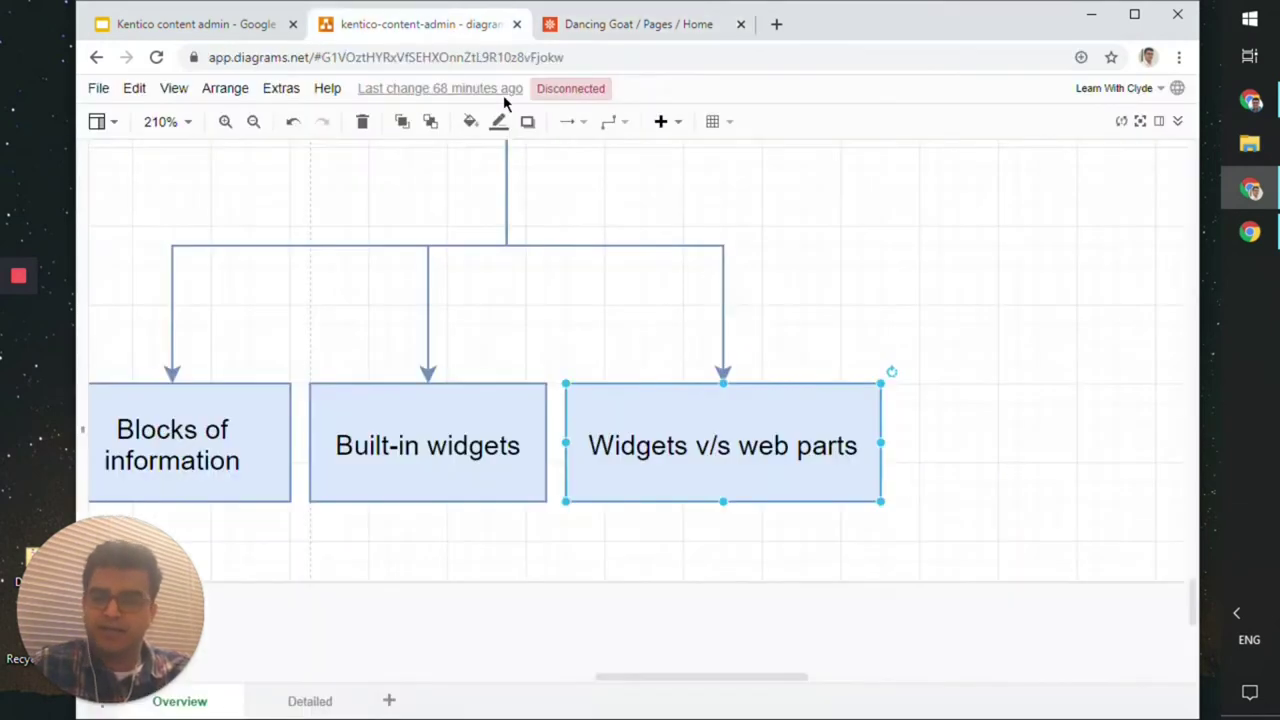
# Step: Deselect the Widgets v/s web parts box and scroll the diagram view
pyautogui.click(842, 558)
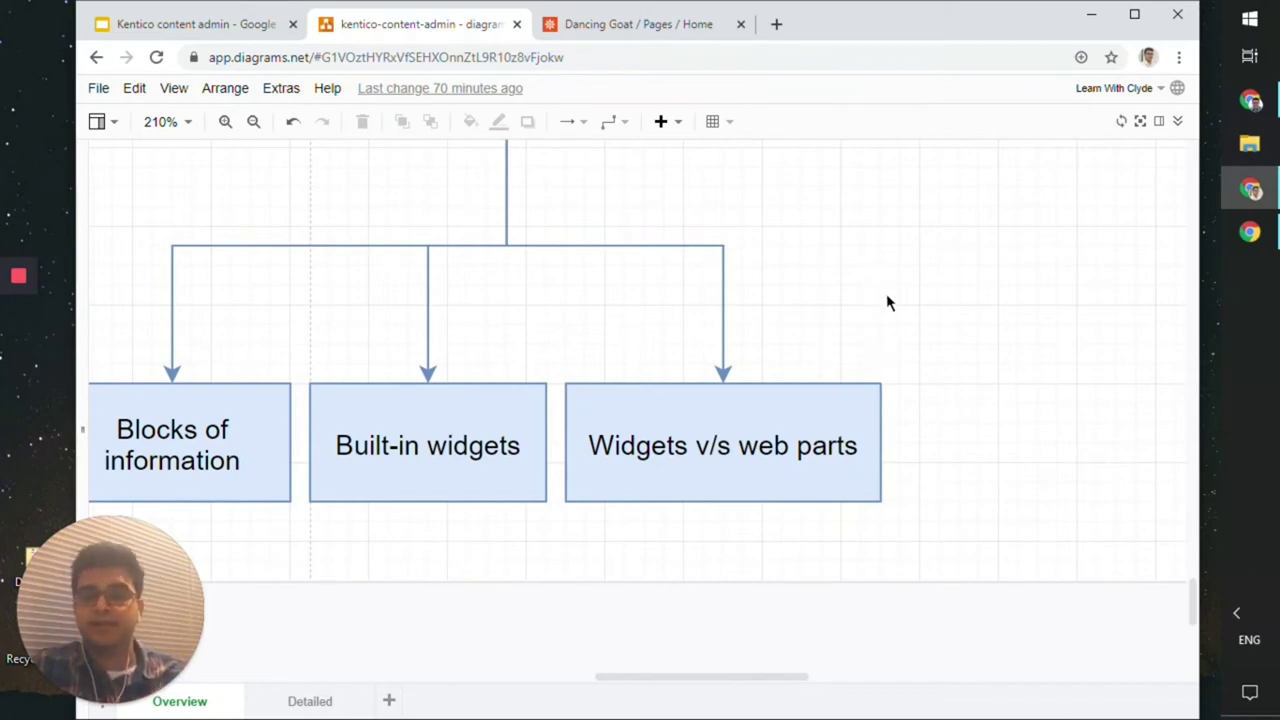
pyautogui.scroll(-2, 895, 297)
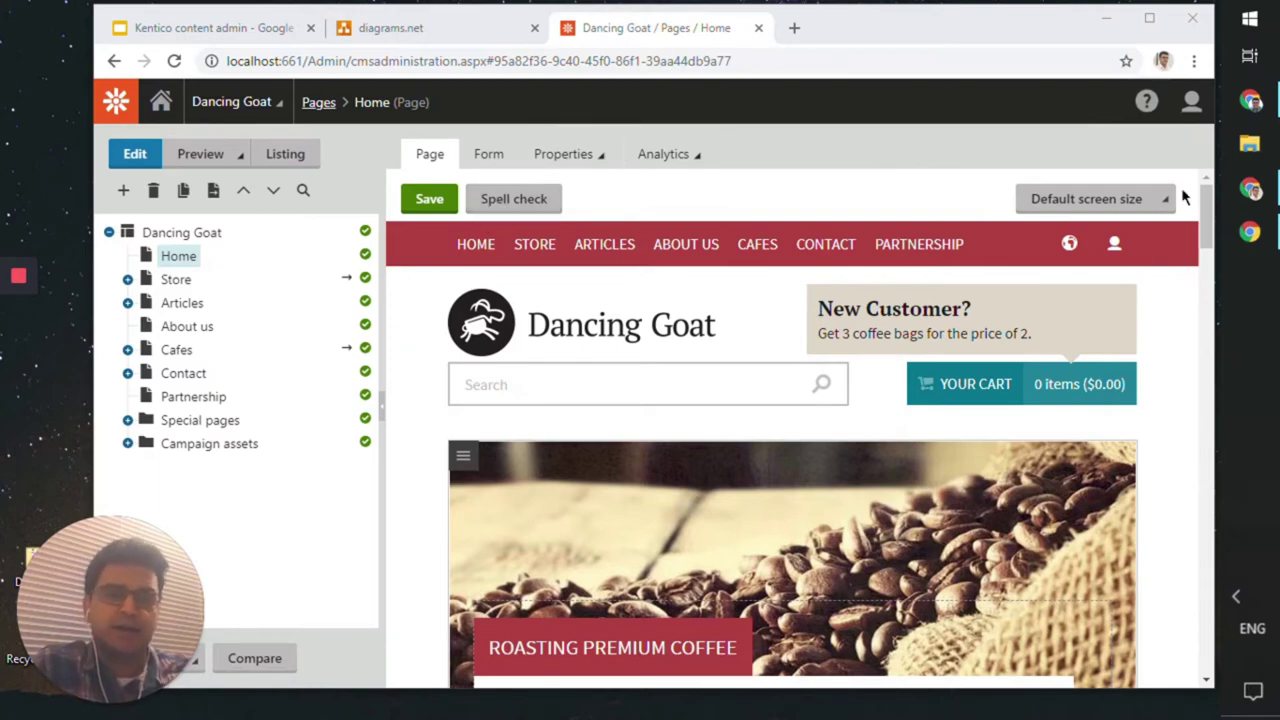
# Step: Minimize the current browser window and restore the Kentico12 admin window into place
pyautogui.click(1105, 22)
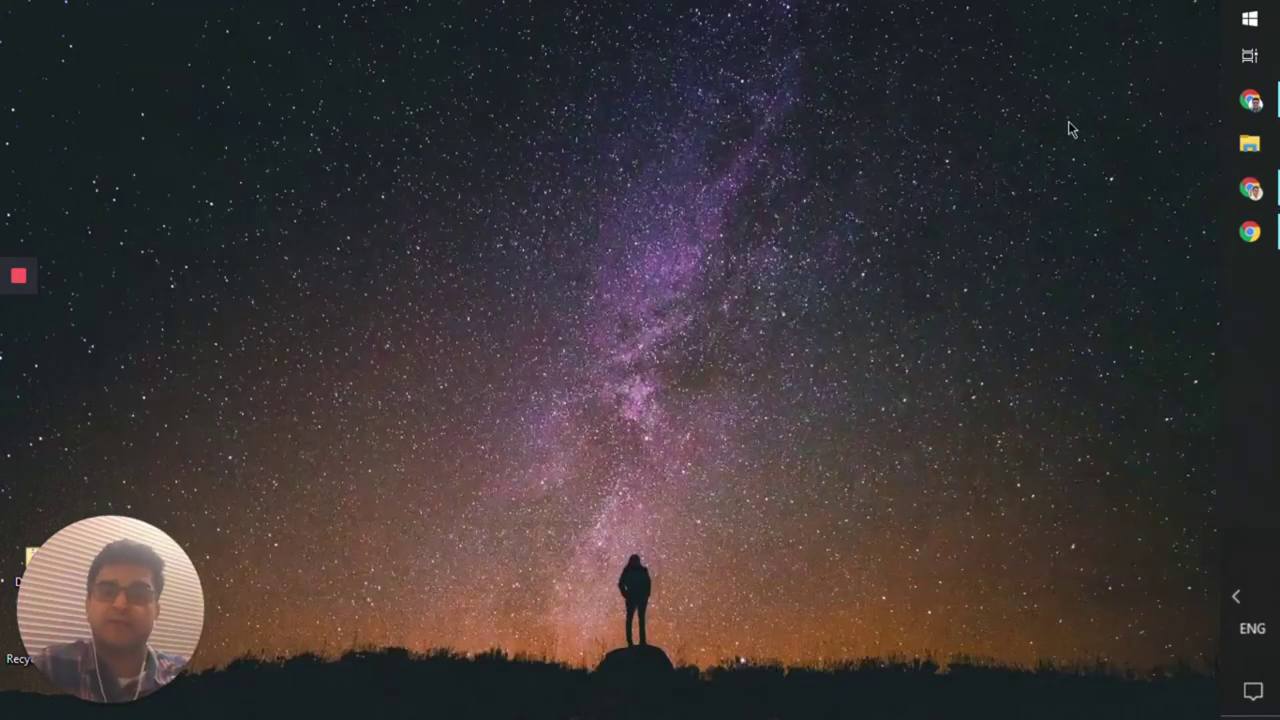
pyautogui.click(1250, 232)
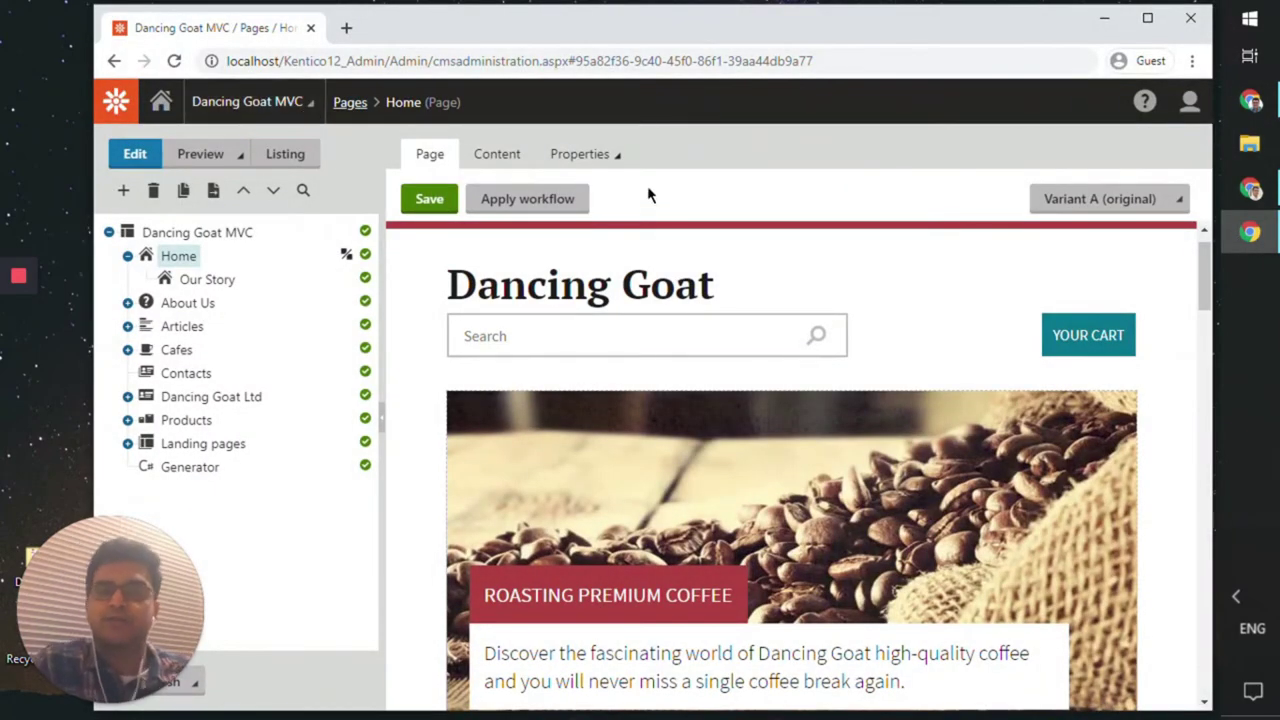
pyautogui.moveTo(688, 42); pyautogui.dragTo(691, 42)
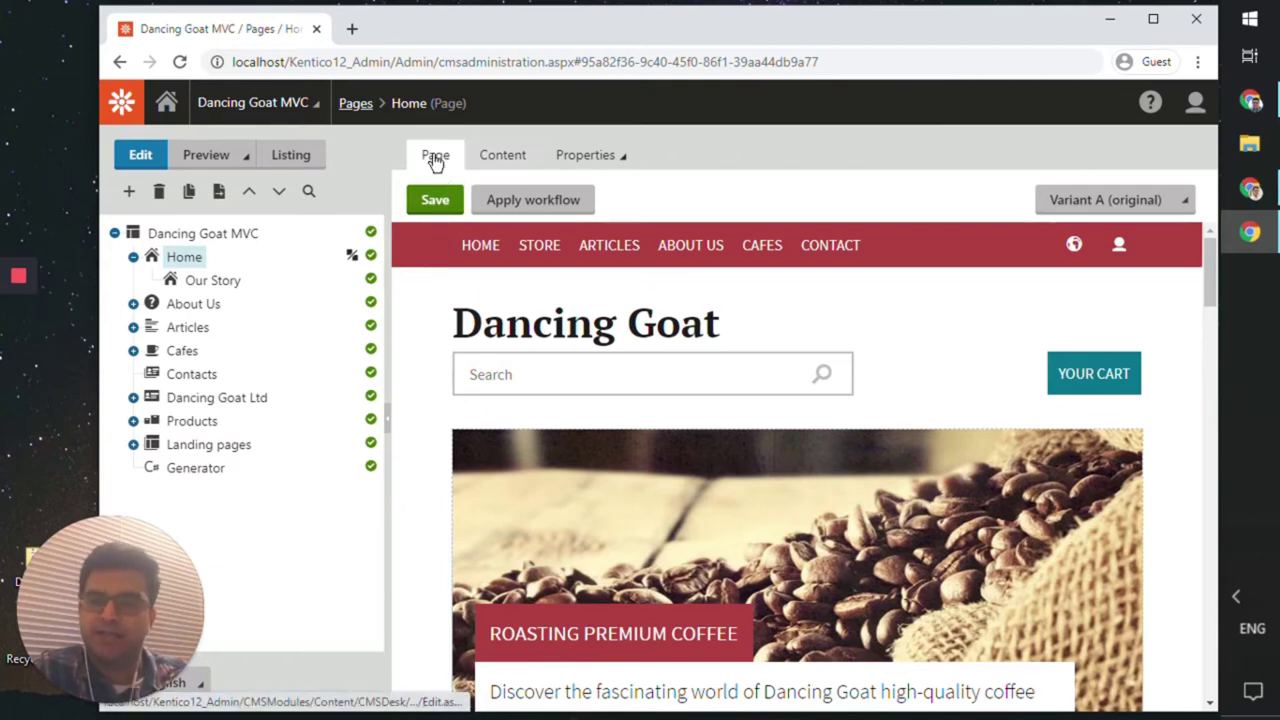
# Step: Switch to the Content tab and open Our philosophy under About Us
pyautogui.scroll(-5, 520, 248)
pyautogui.scroll(5, 528, 251)
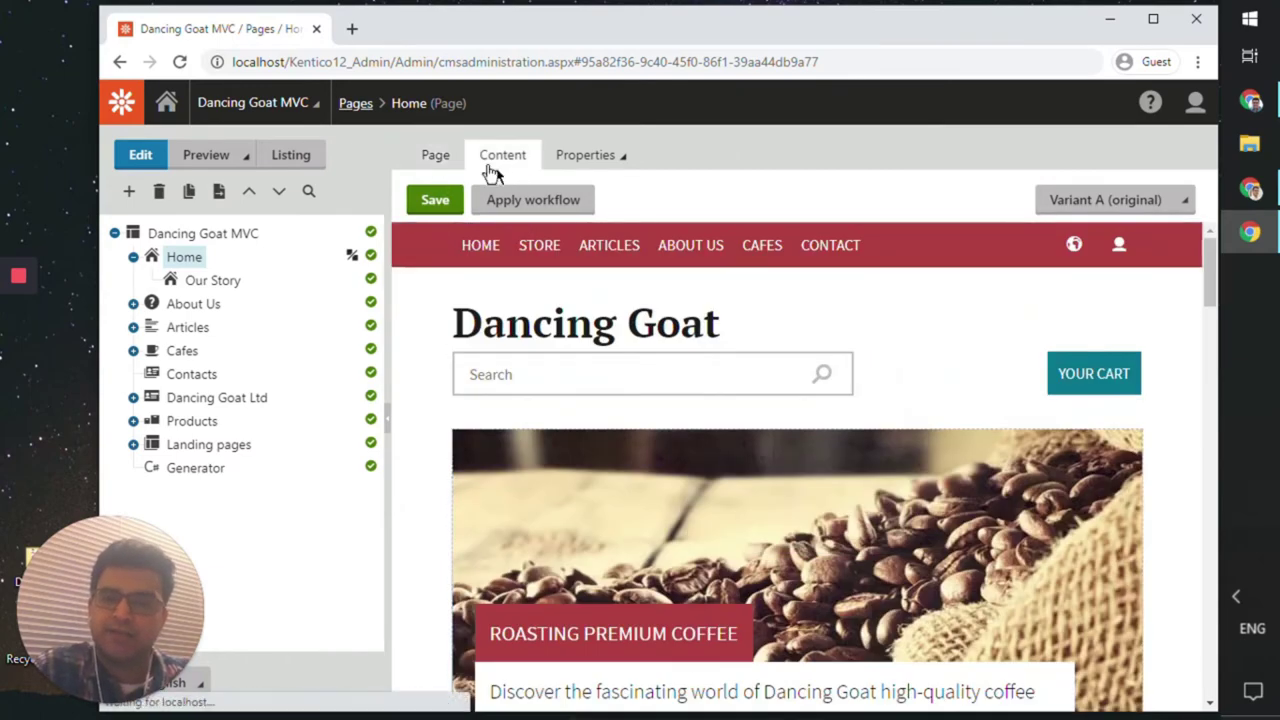
pyautogui.click(495, 160)
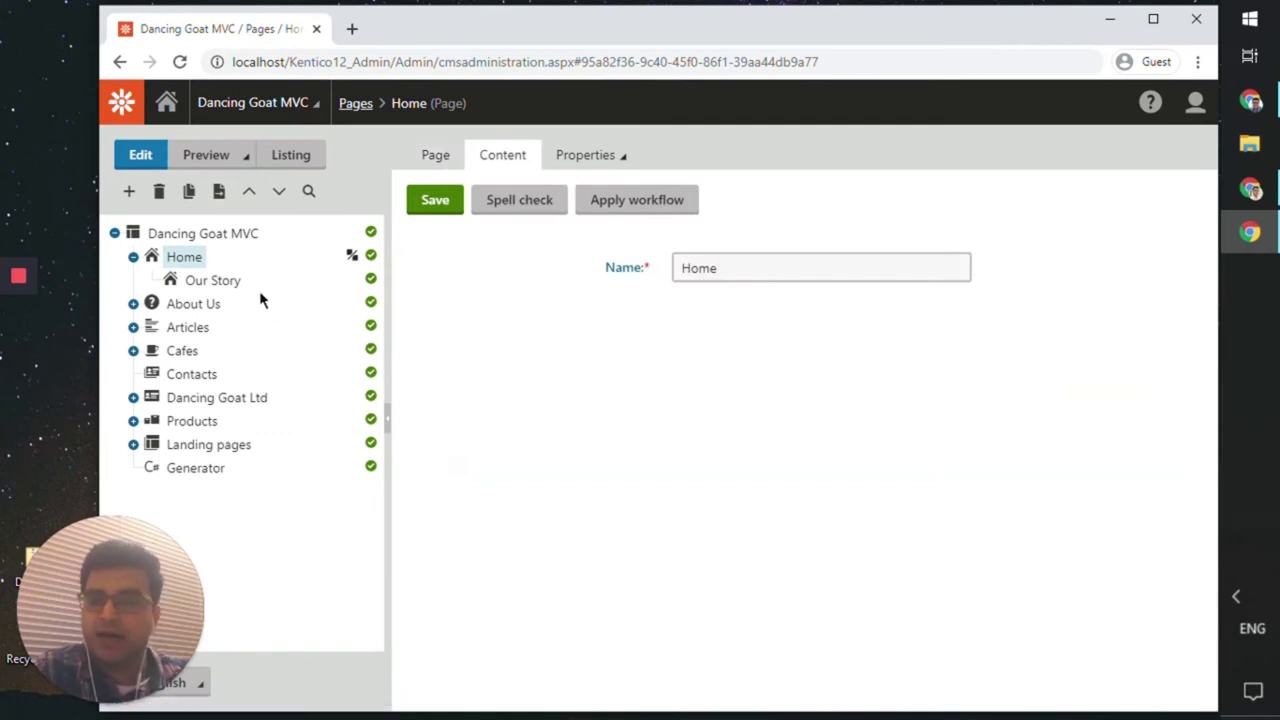
pyautogui.click(133, 306)
pyautogui.click(205, 330)
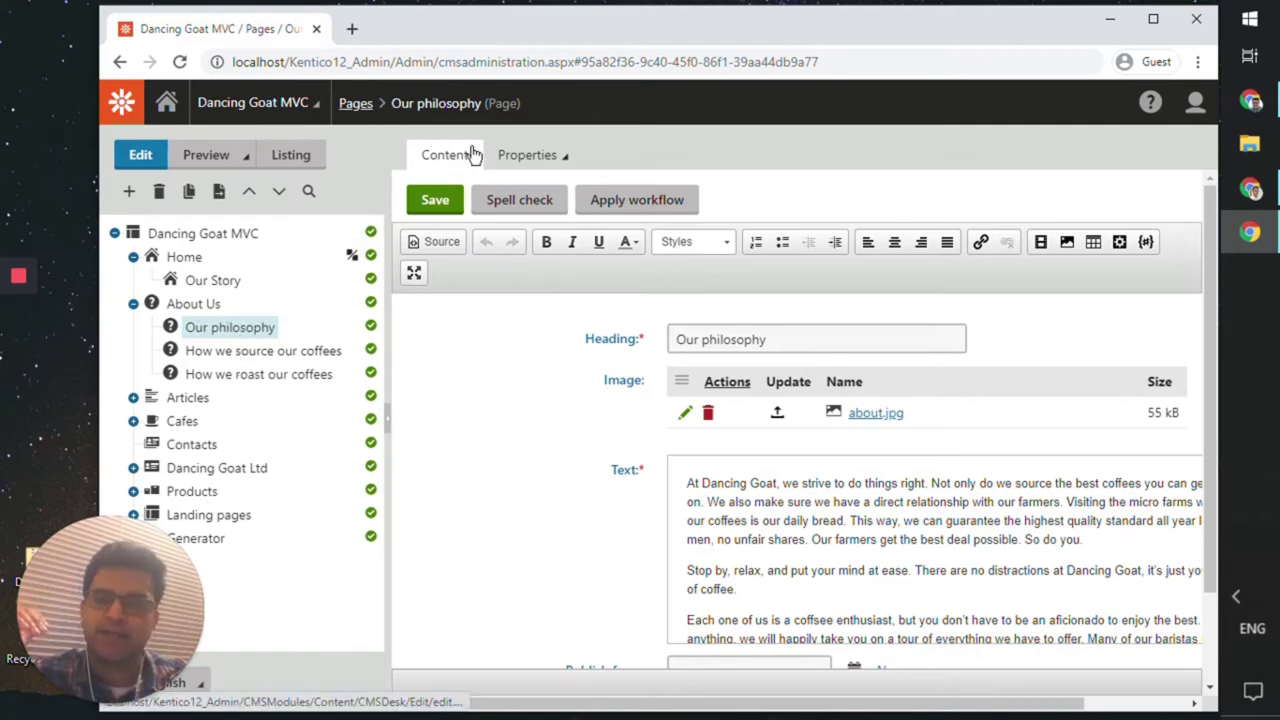
# Step: Review Our philosophy's heading, image and body text, placing the cursor in the Text editor
pyautogui.scroll(-1, 880, 510)
pyautogui.scroll(-1, 880, 510)
pyautogui.scroll(2, 857, 514)
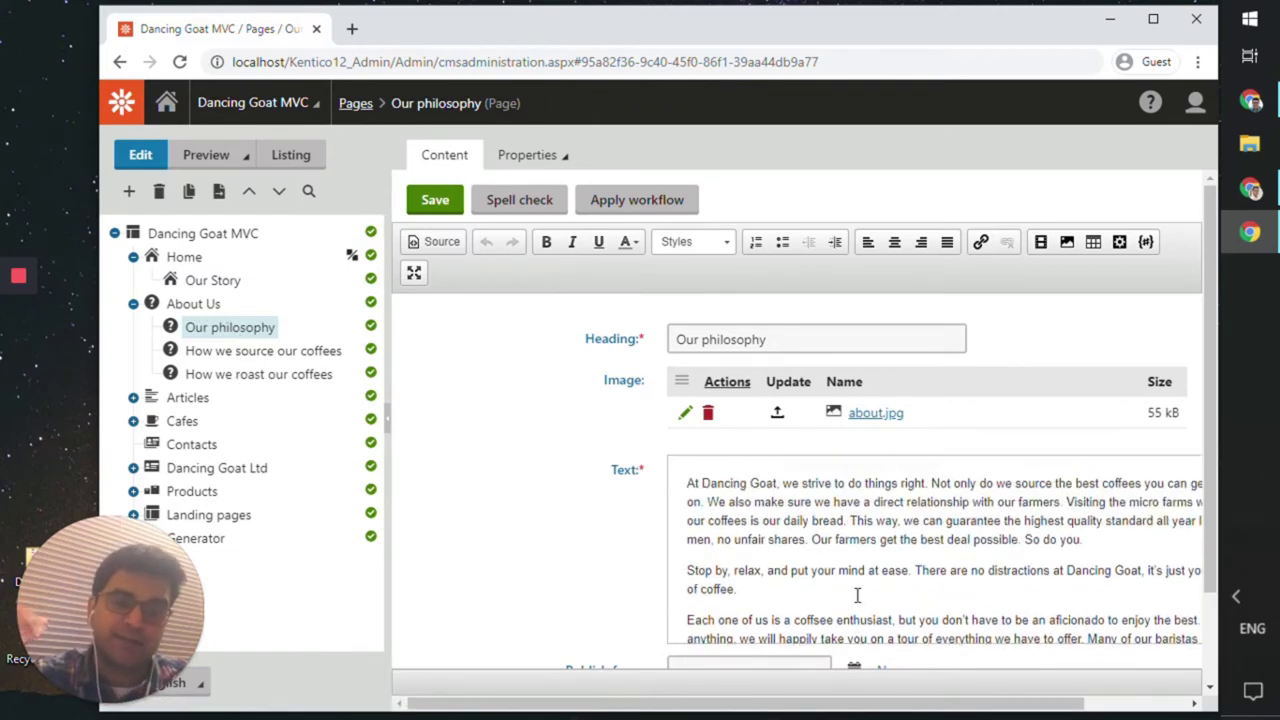
pyautogui.click(848, 550)
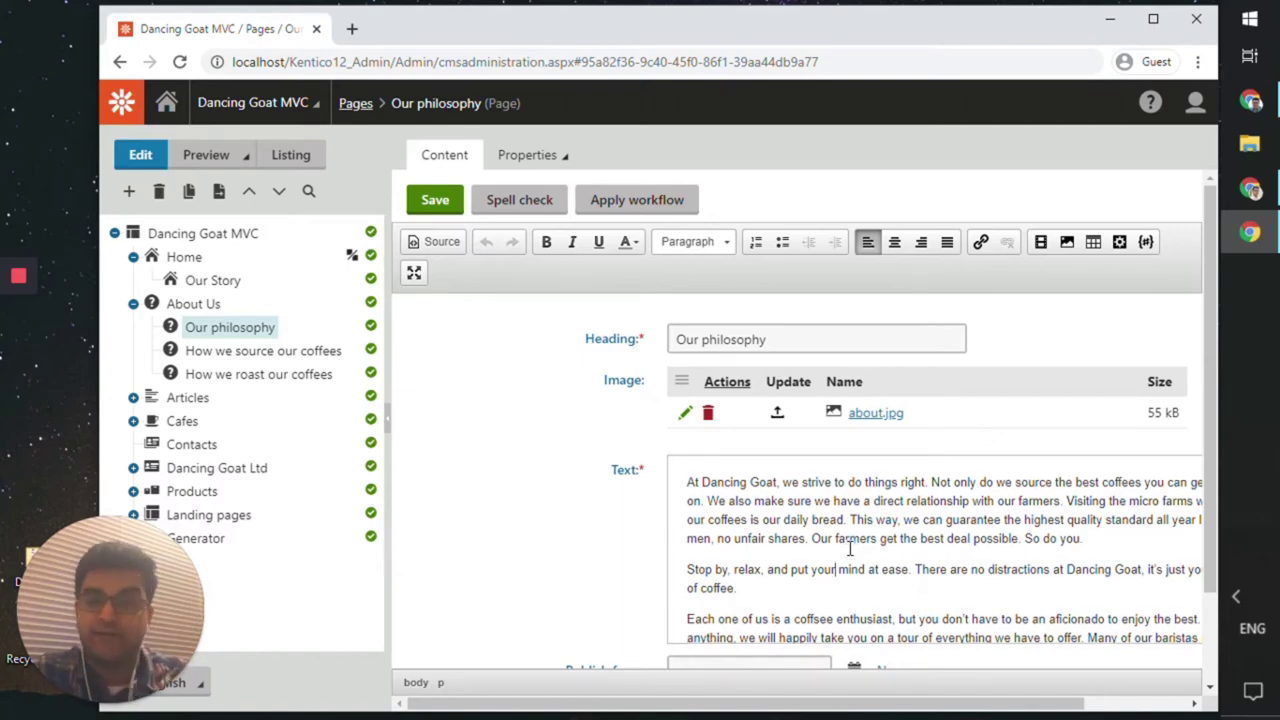
pyautogui.scroll(-2, 849, 548)
pyautogui.scroll(2, 849, 548)
pyautogui.scroll(-3, 626, 531)
pyautogui.scroll(3, 626, 531)
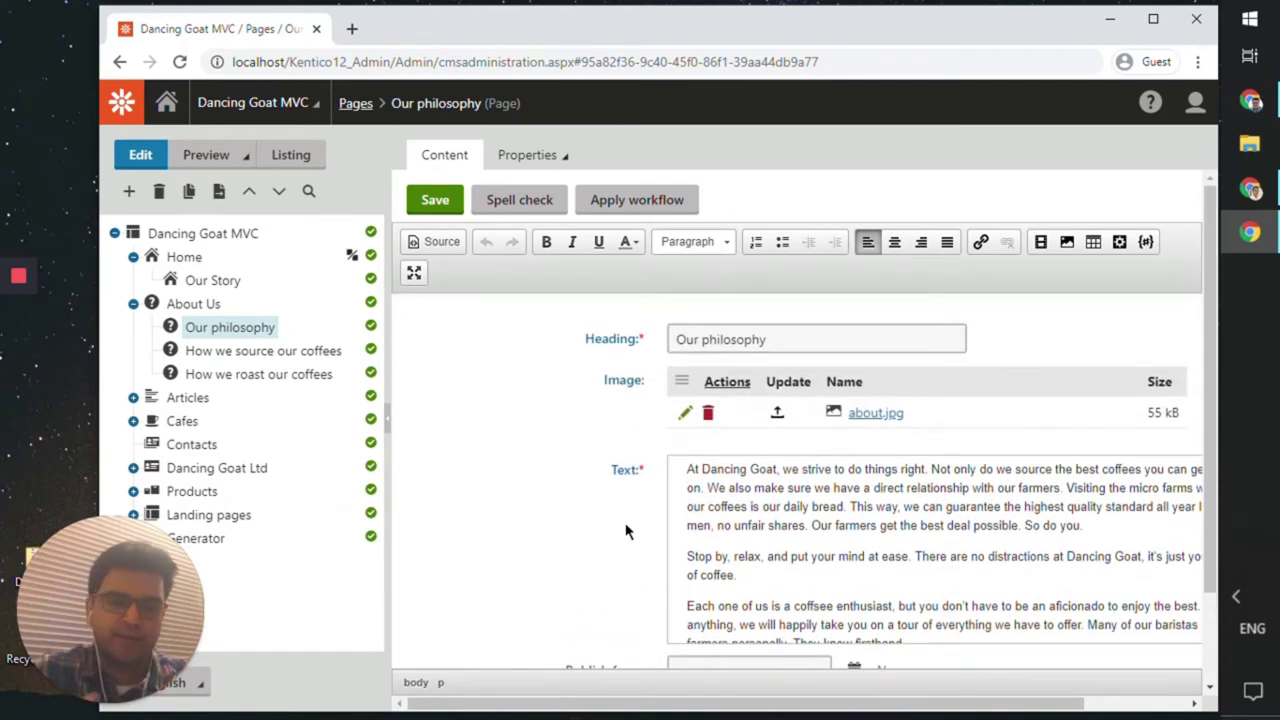
pyautogui.click(550, 168)
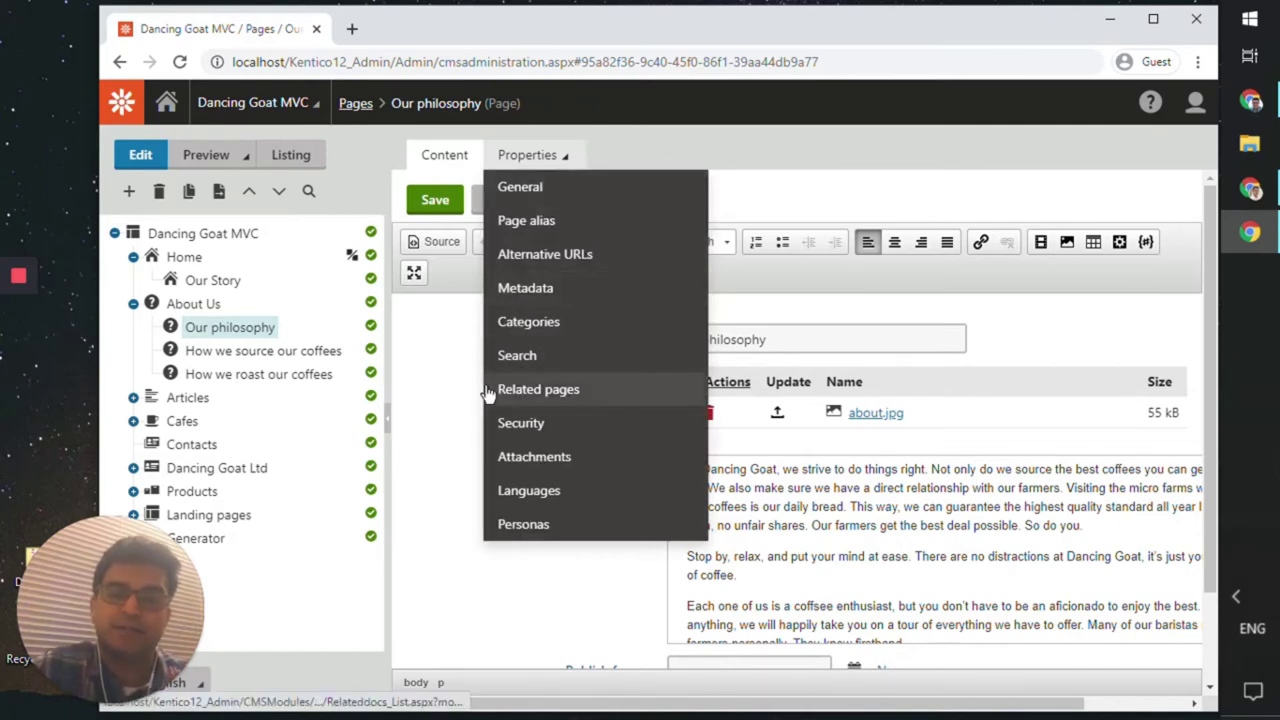
pyautogui.click(425, 461)
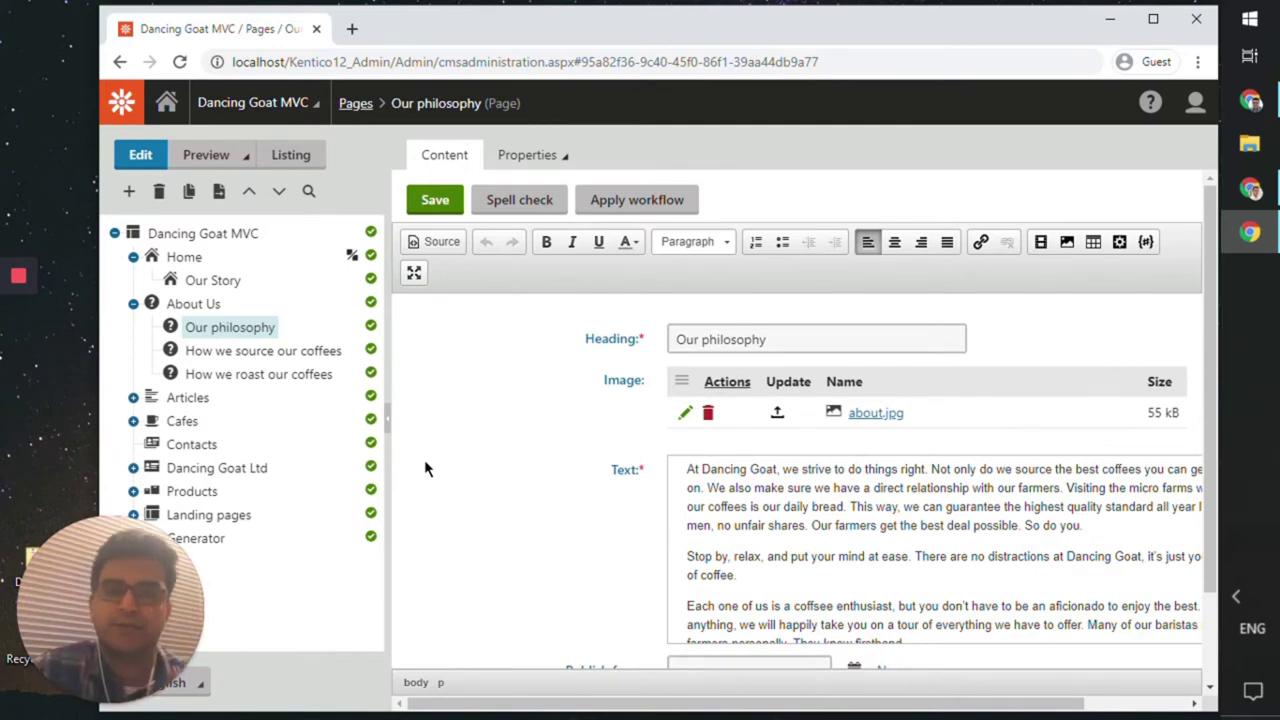
# Step: Return to the diagram, select the Kentico menu box, and show Know stuff, Find stuff and Do stuff
pyautogui.hotkey('alt', 'Tab')
pyautogui.moveTo(1014, 457); pyautogui.dragTo(953, 610)
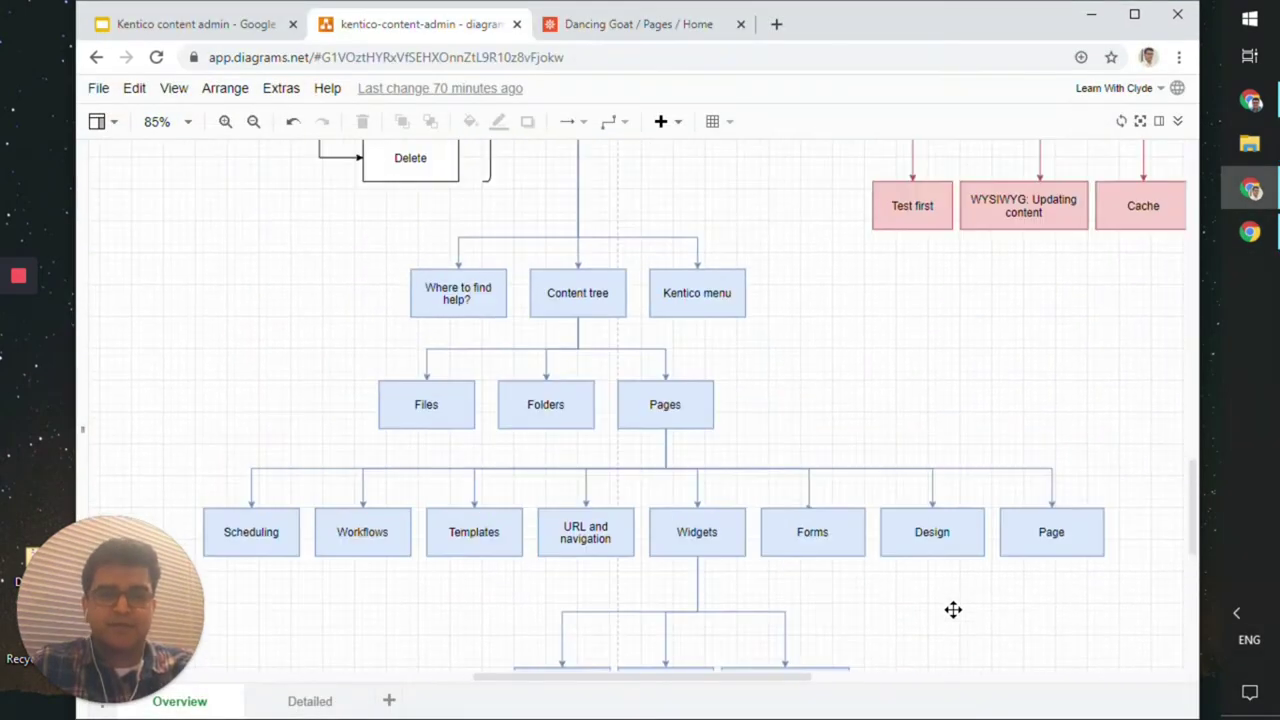
pyautogui.moveTo(840, 417); pyautogui.dragTo(889, 371)
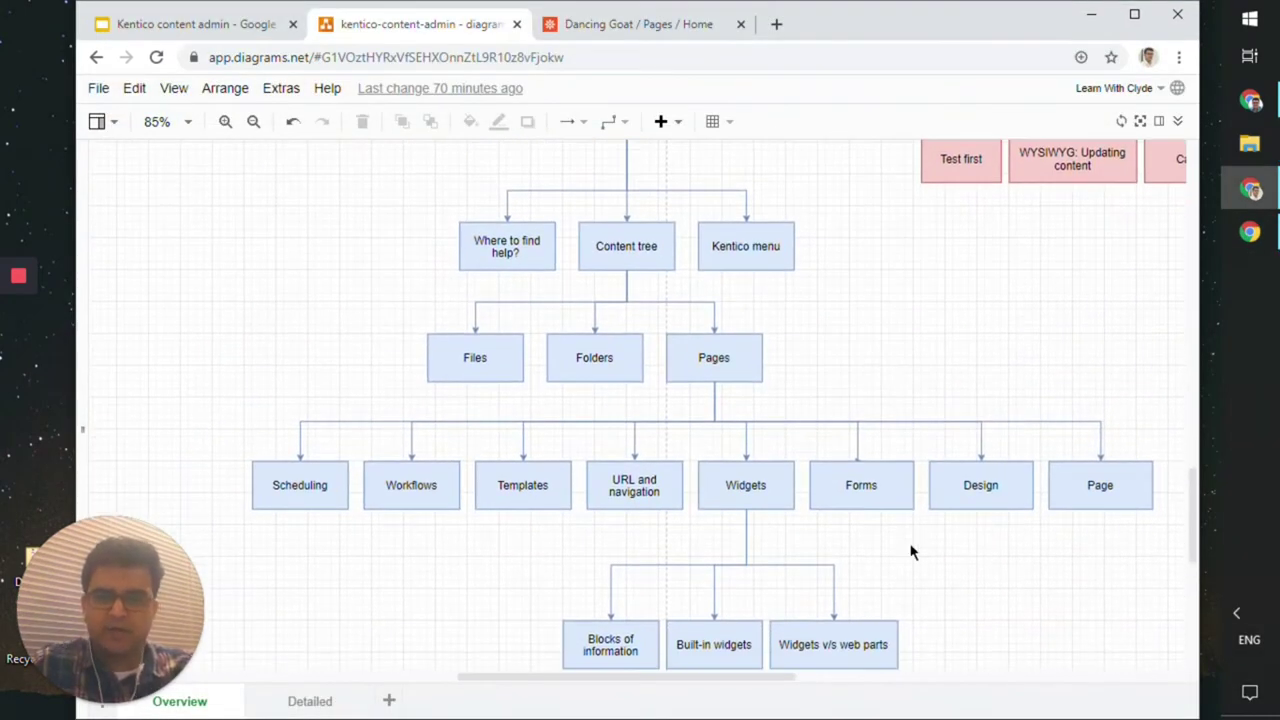
pyautogui.click(722, 226)
pyautogui.click(527, 280)
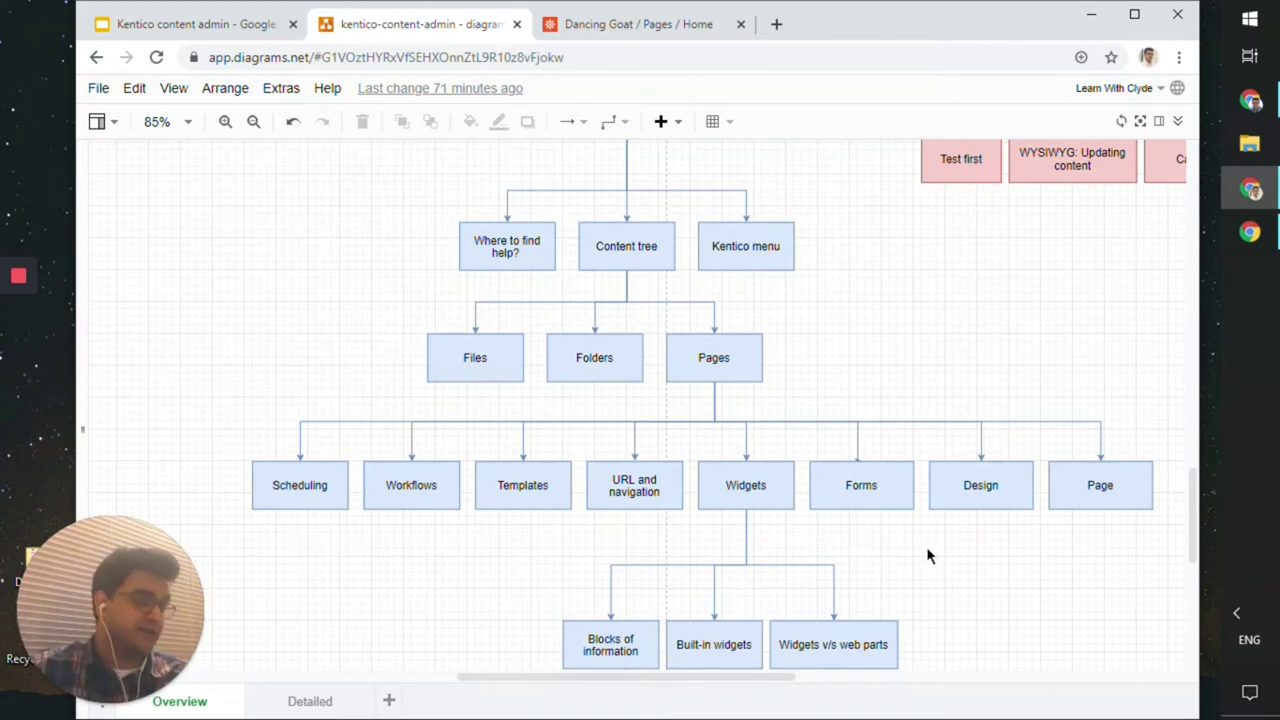
pyautogui.click(796, 254)
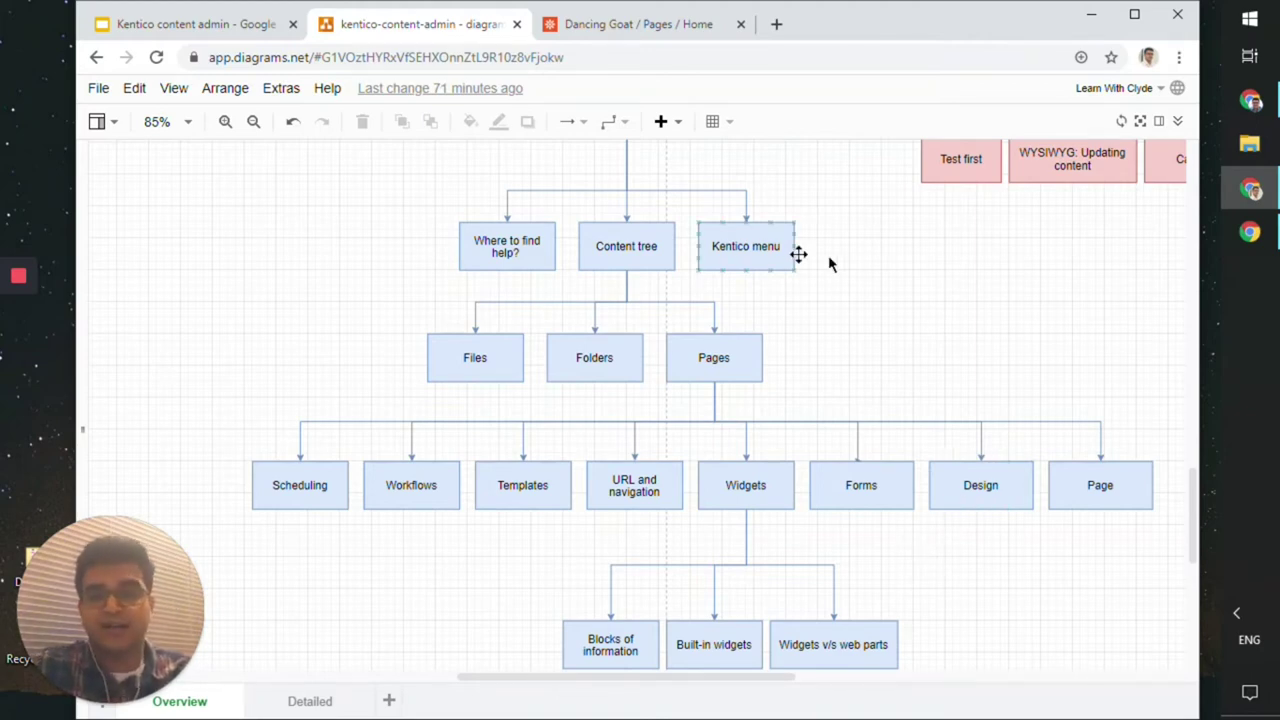
pyautogui.moveTo(873, 262); pyautogui.dragTo(840, 409)
pyautogui.moveTo(657, 229); pyautogui.dragTo(654, 349)
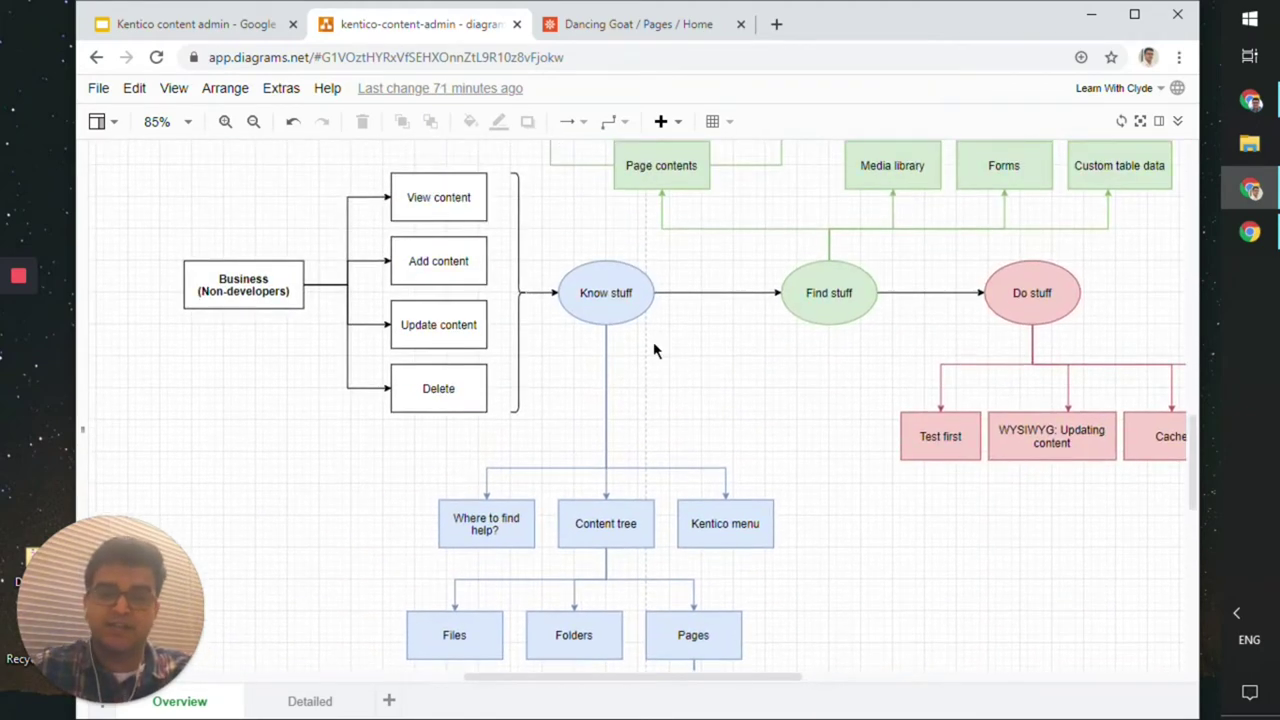
# Step: Pan and zoom to the Find stuff branch with Page contents, Media library and Forms
pyautogui.scroll(3, 650, 340)
pyautogui.scroll(4, 650, 345)
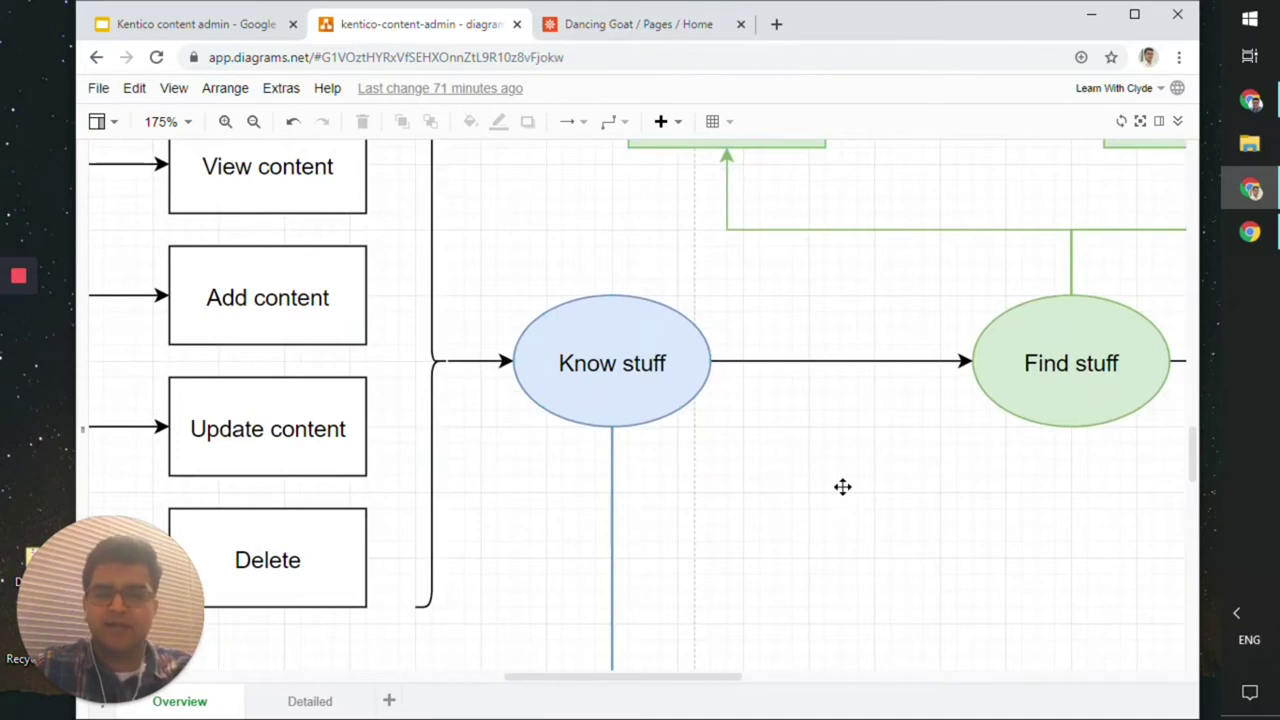
pyautogui.moveTo(848, 487); pyautogui.dragTo(634, 480)
pyautogui.moveTo(877, 489); pyautogui.dragTo(687, 505)
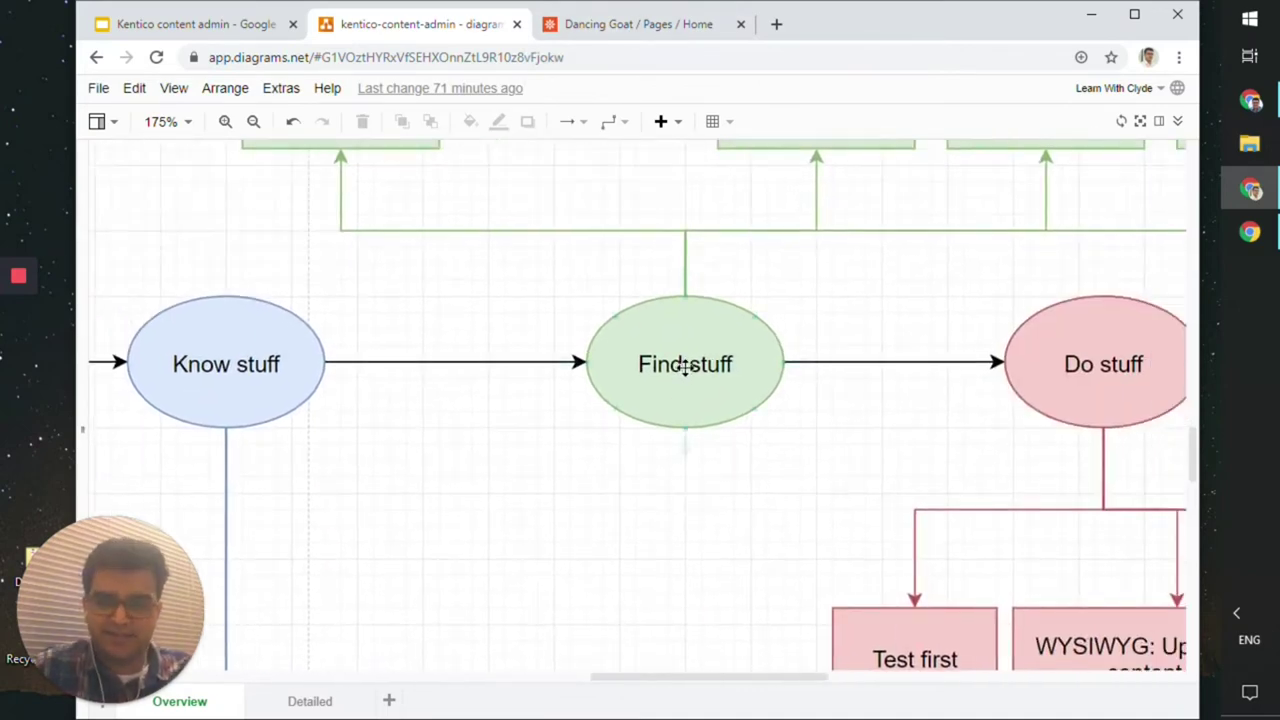
pyautogui.moveTo(748, 537); pyautogui.dragTo(818, 650)
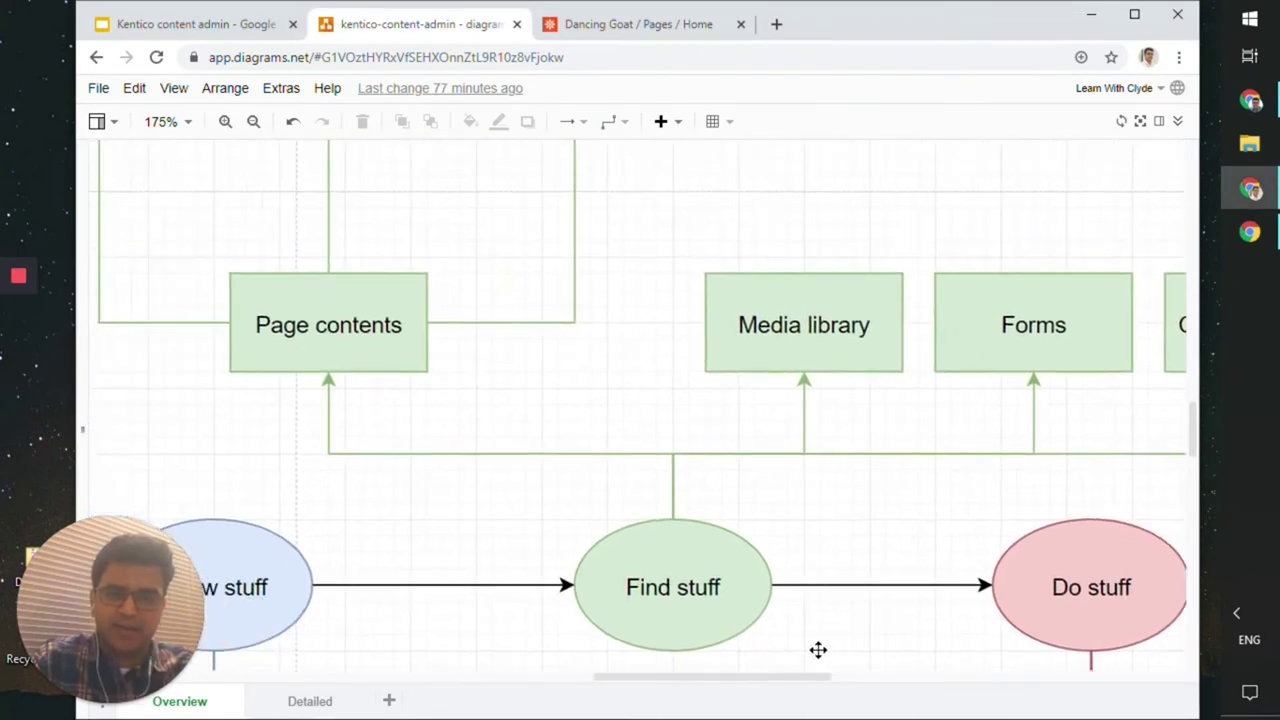
pyautogui.scroll(-1, 700, 477)
pyautogui.scroll(2, 805, 332)
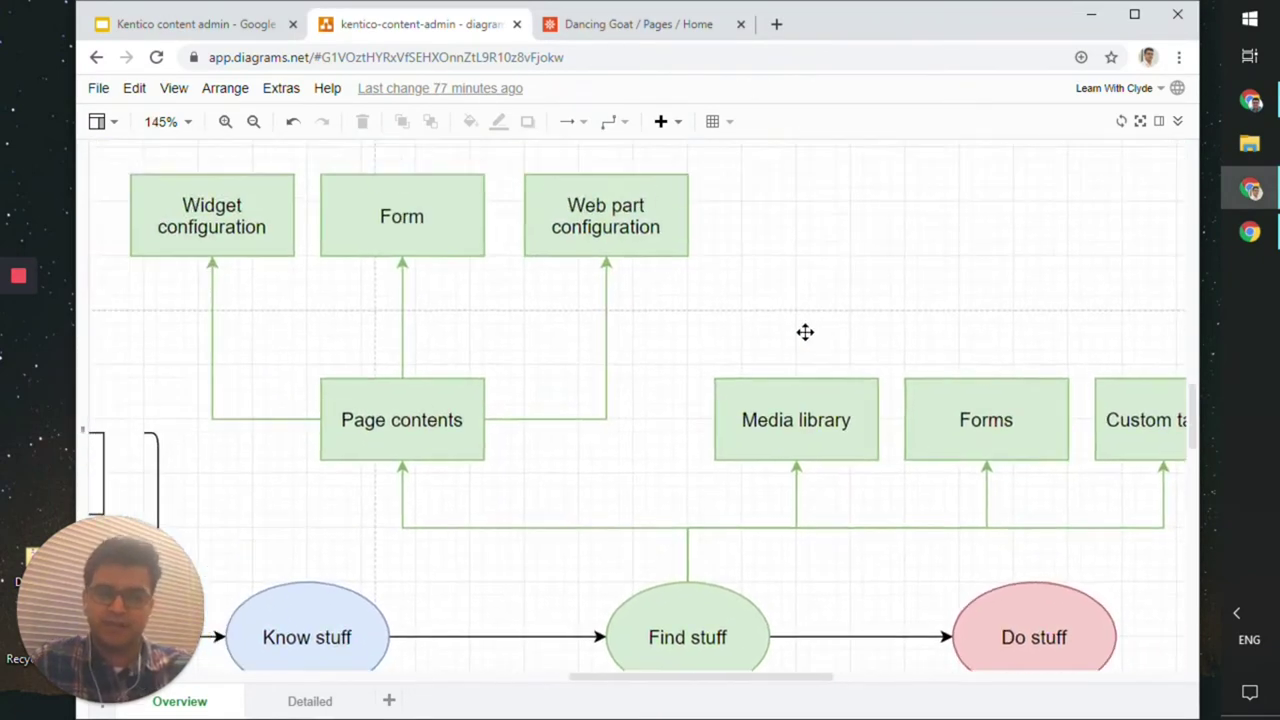
pyautogui.moveTo(803, 331); pyautogui.dragTo(791, 329)
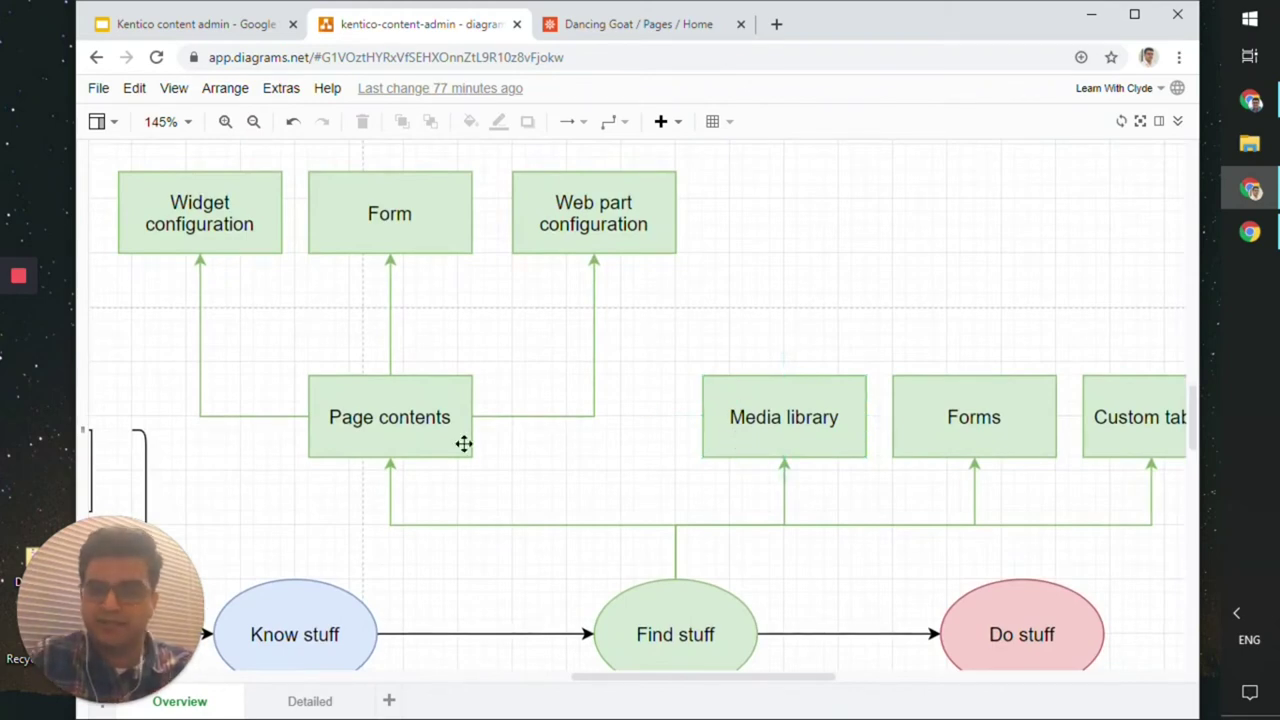
pyautogui.moveTo(551, 471); pyautogui.dragTo(562, 392)
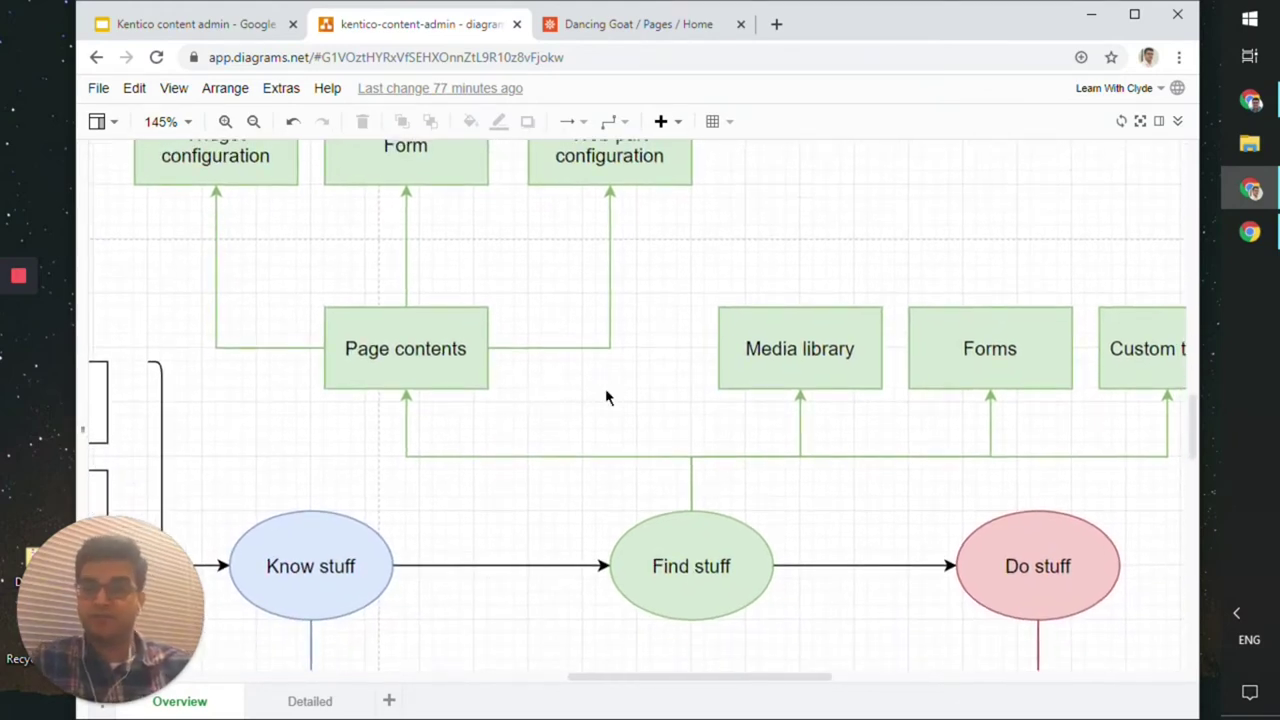
pyautogui.moveTo(888, 497); pyautogui.dragTo(834, 494)
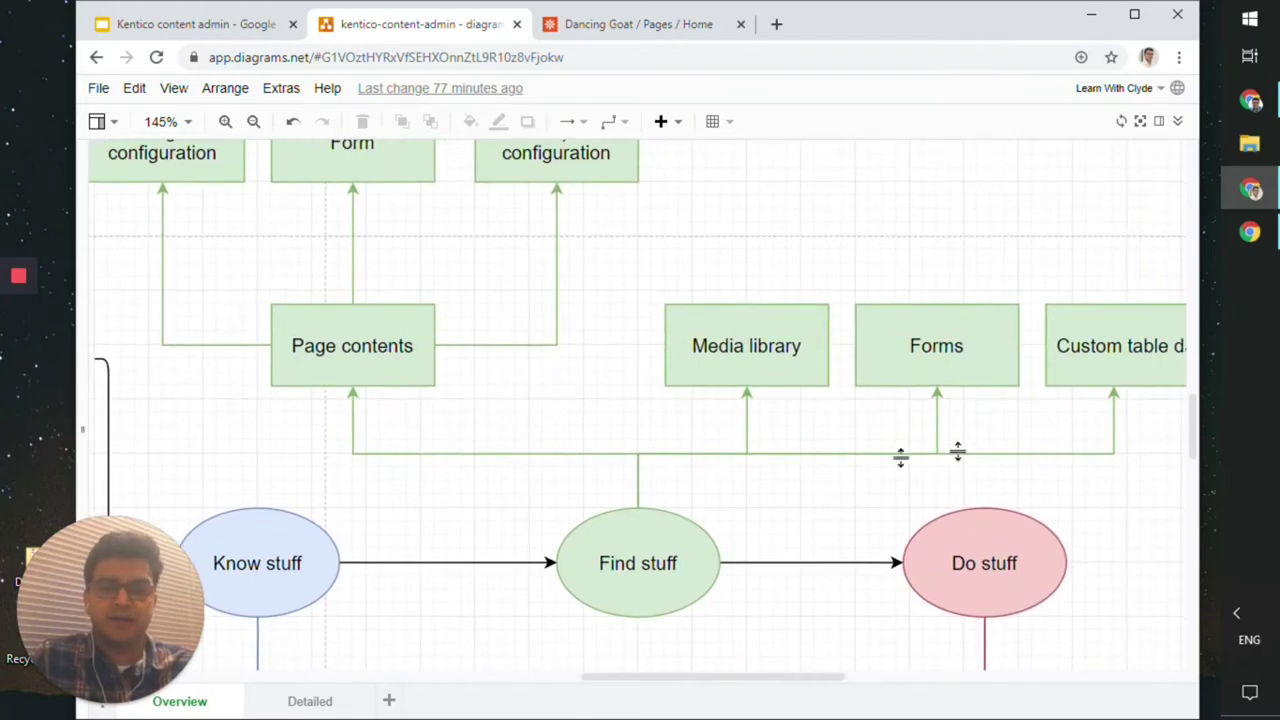
pyautogui.moveTo(556, 506); pyautogui.dragTo(743, 514)
pyautogui.scroll(1, 706, 407)
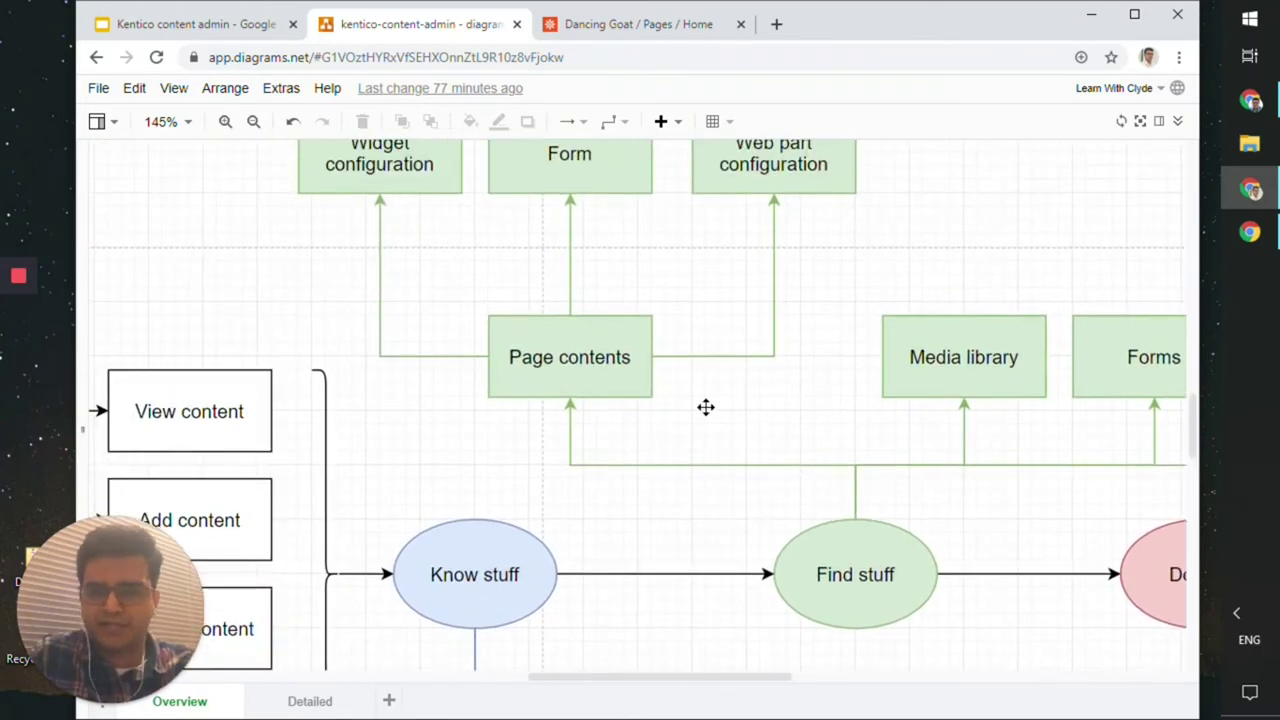
pyautogui.scroll(3, 803, 323)
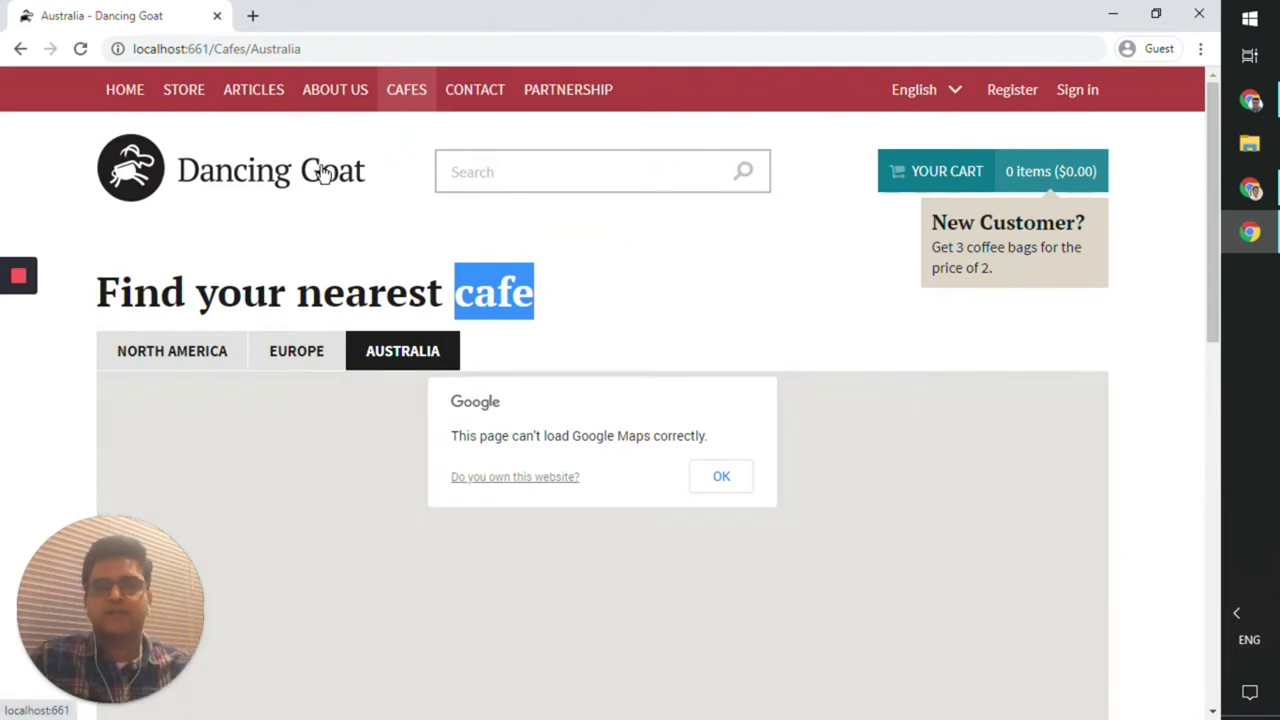
# Step: Open the Coffee Beverages Explained article from the live site's Articles page
pyautogui.click(252, 99)
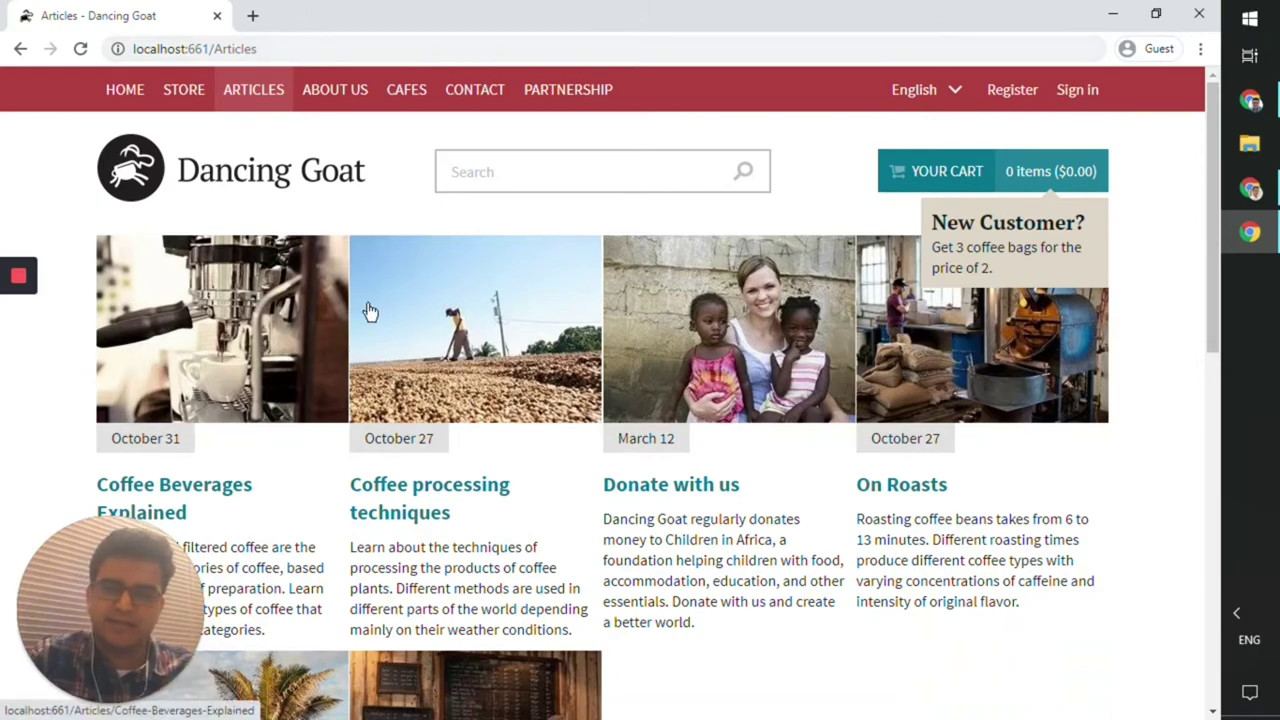
pyautogui.scroll(-5, 400, 520)
pyautogui.scroll(5, 490, 400)
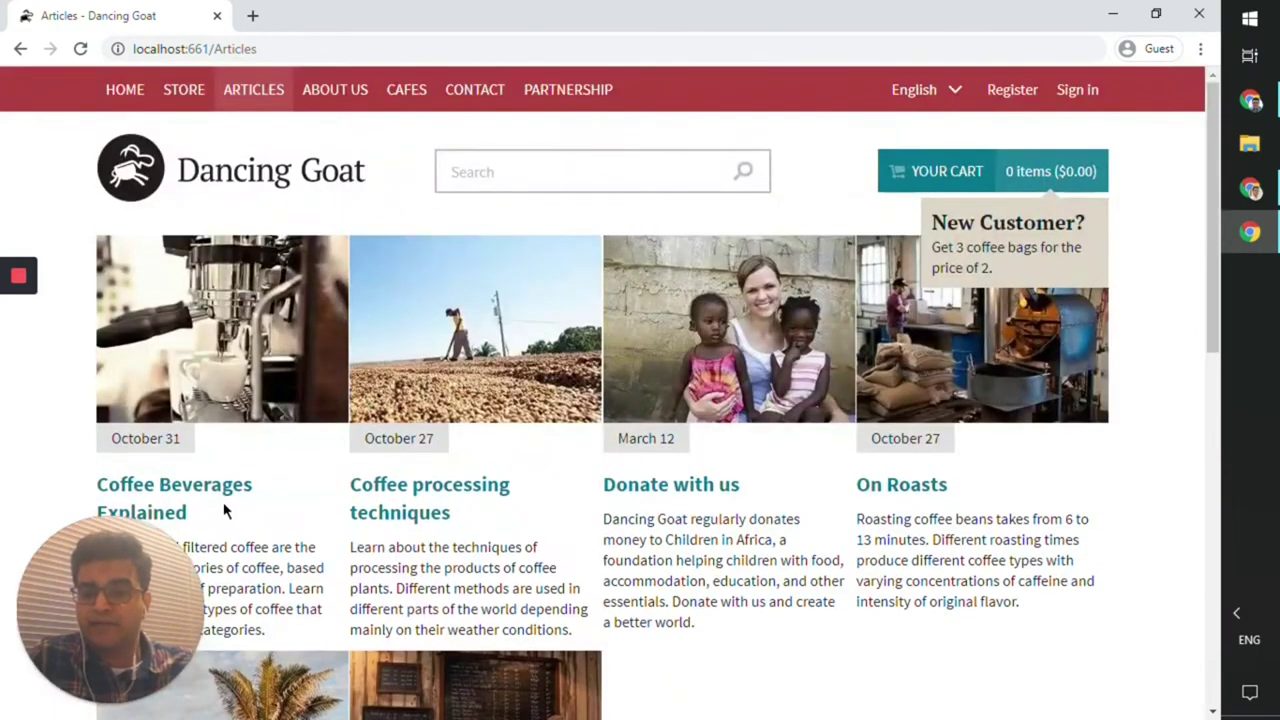
pyautogui.click(224, 492)
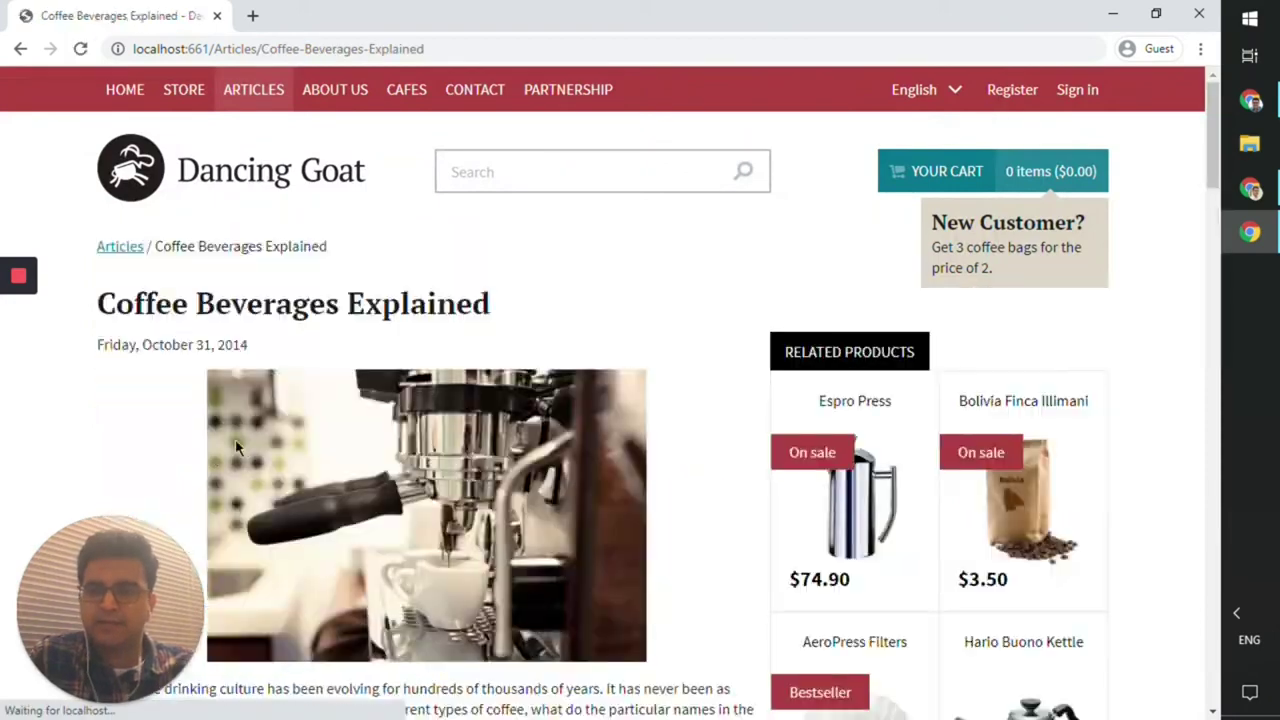
pyautogui.scroll(-3, 356, 320)
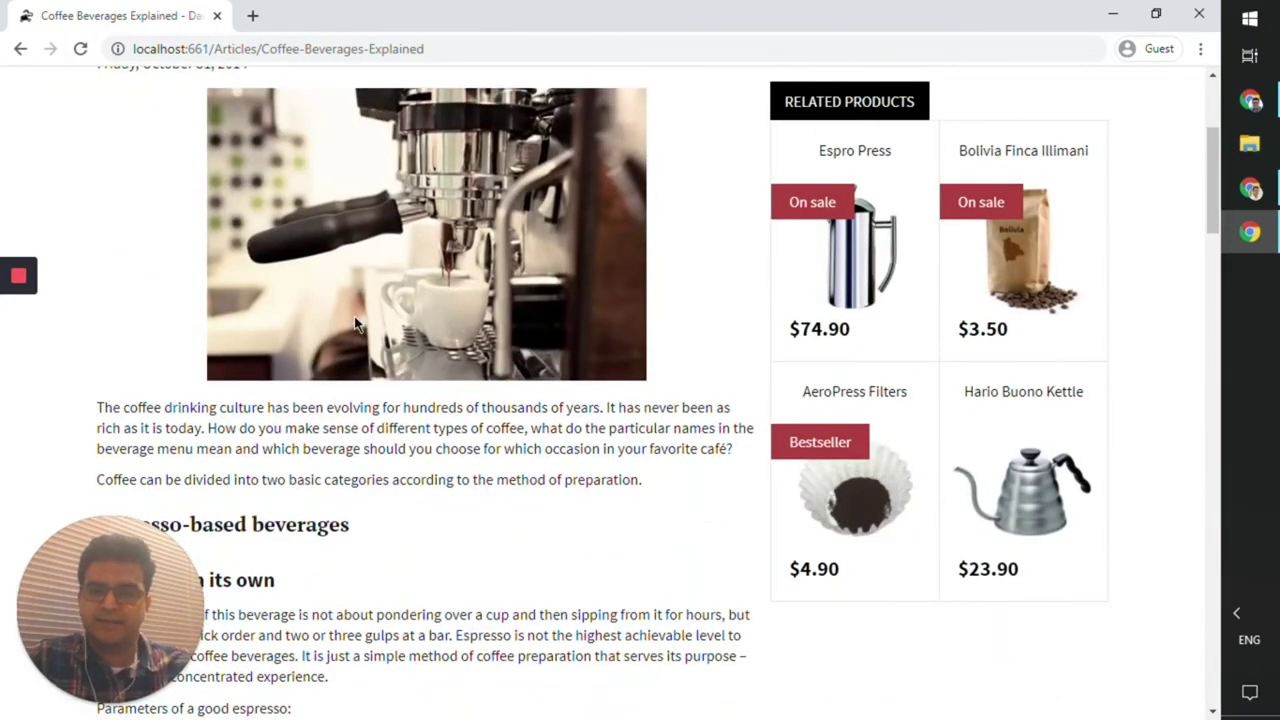
pyautogui.scroll(3, 356, 335)
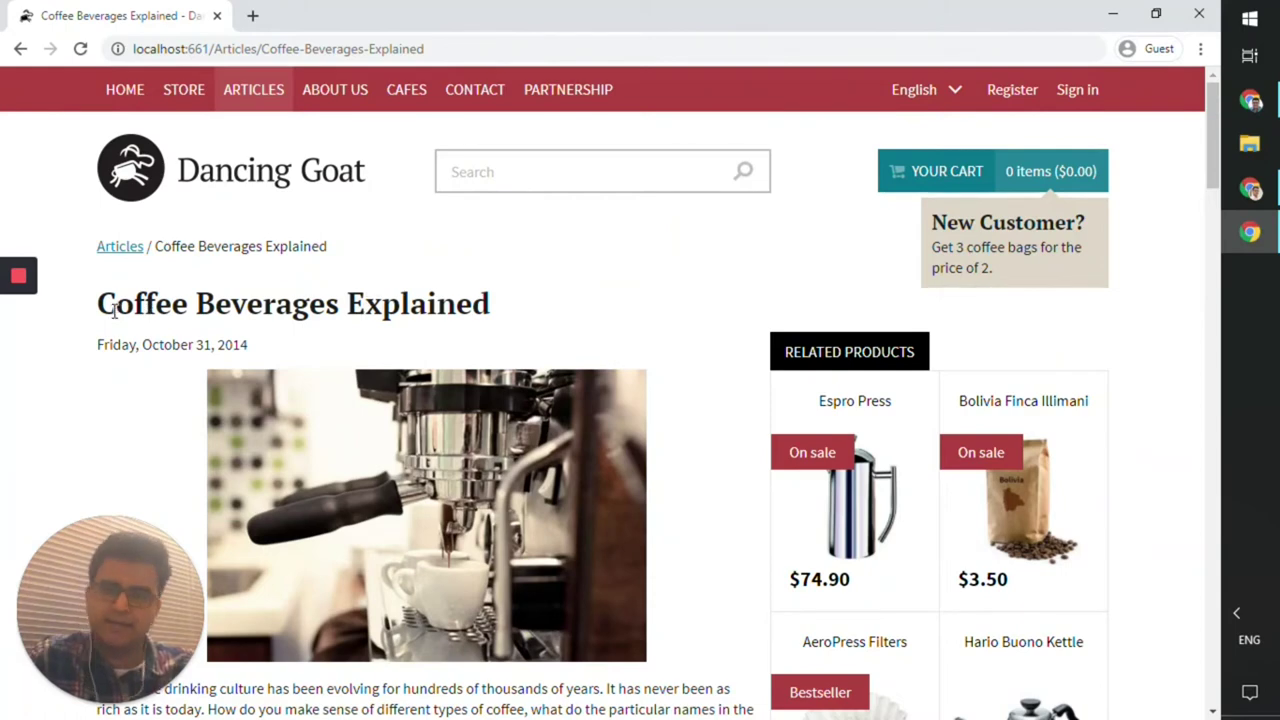
pyautogui.scroll(-3, 161, 332)
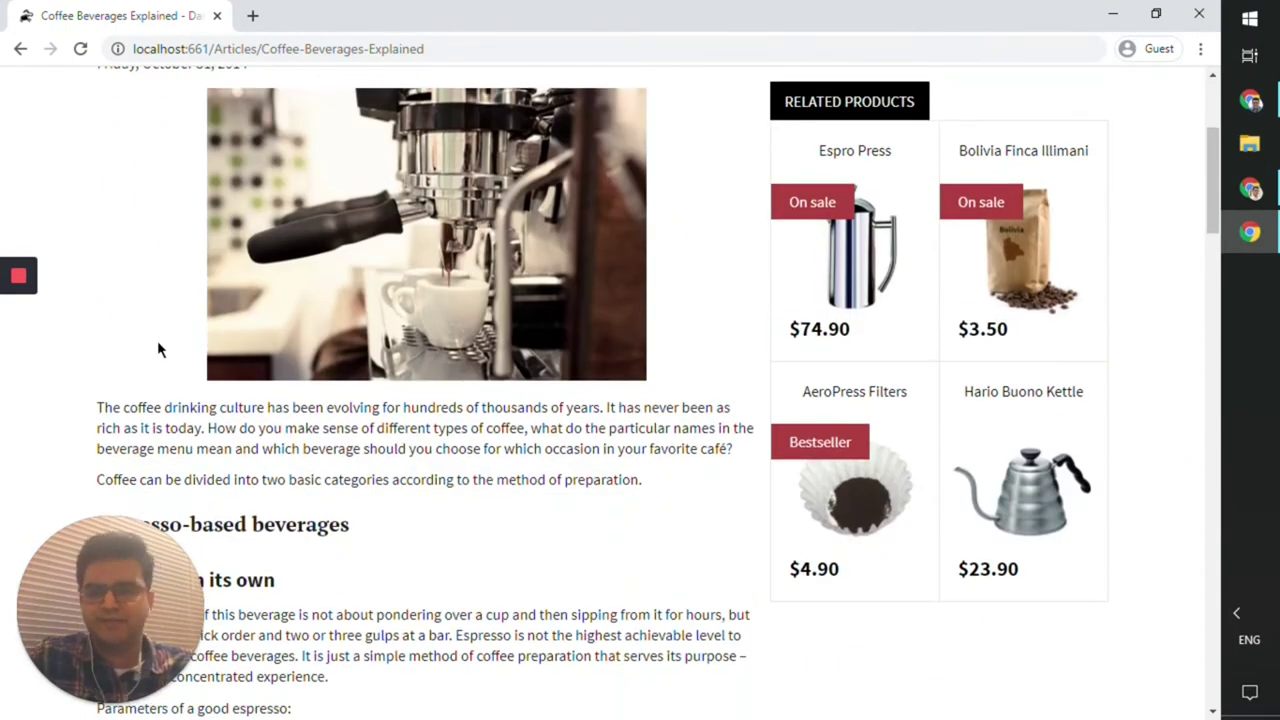
# Step: Highlight the article's opening words and 'Articles' in the address, then minimise the window
pyautogui.moveTo(97, 407); pyautogui.dragTo(242, 409)
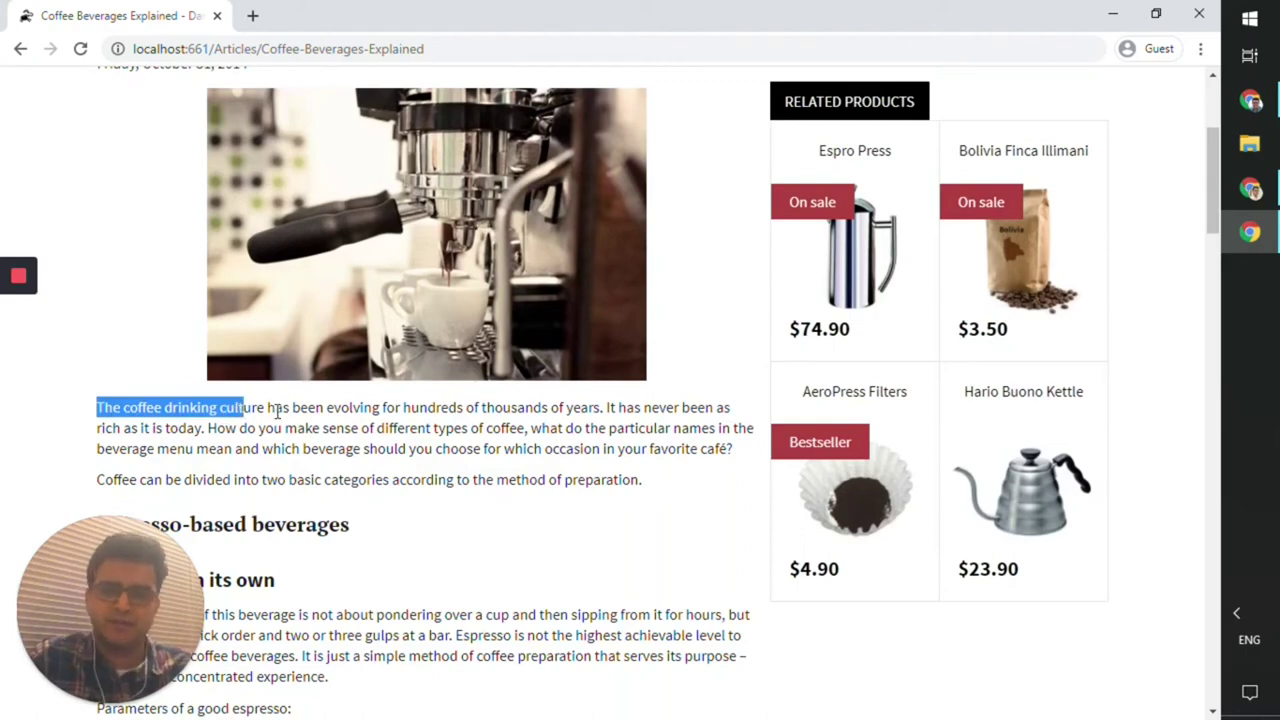
pyautogui.scroll(3, 275, 415)
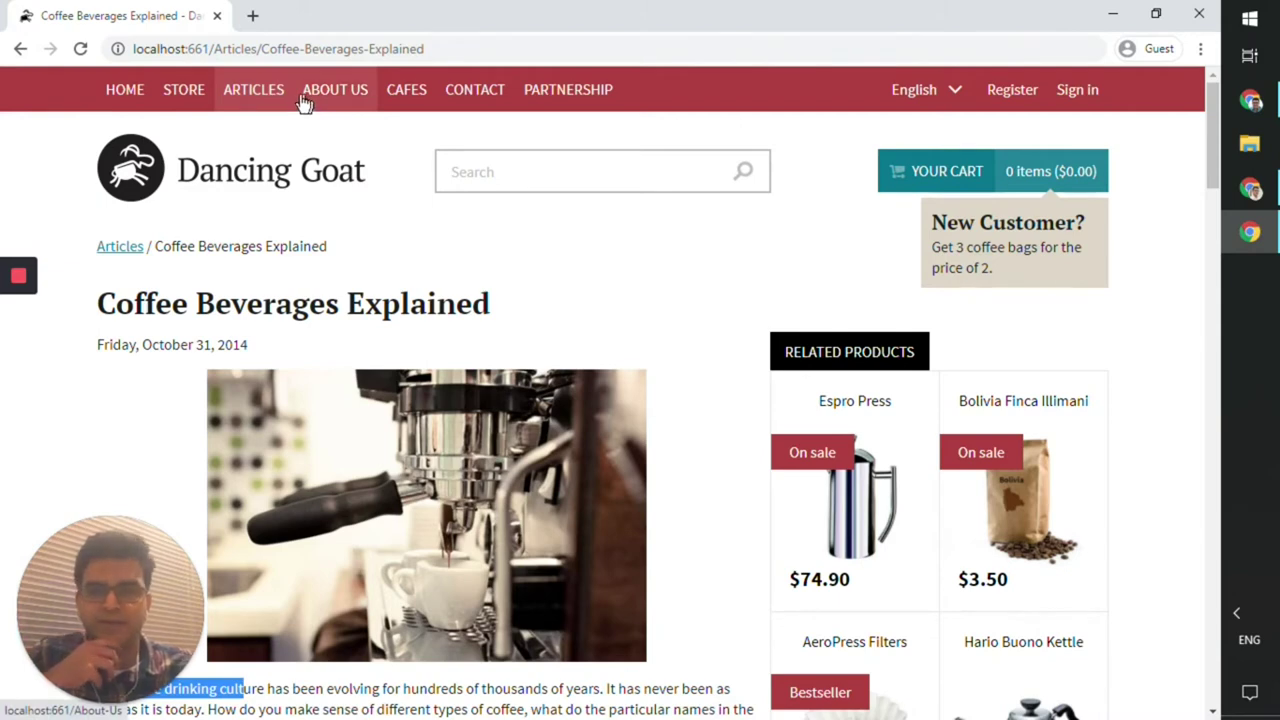
pyautogui.moveTo(267, 50); pyautogui.dragTo(456, 49)
pyautogui.doubleClick(233, 50)
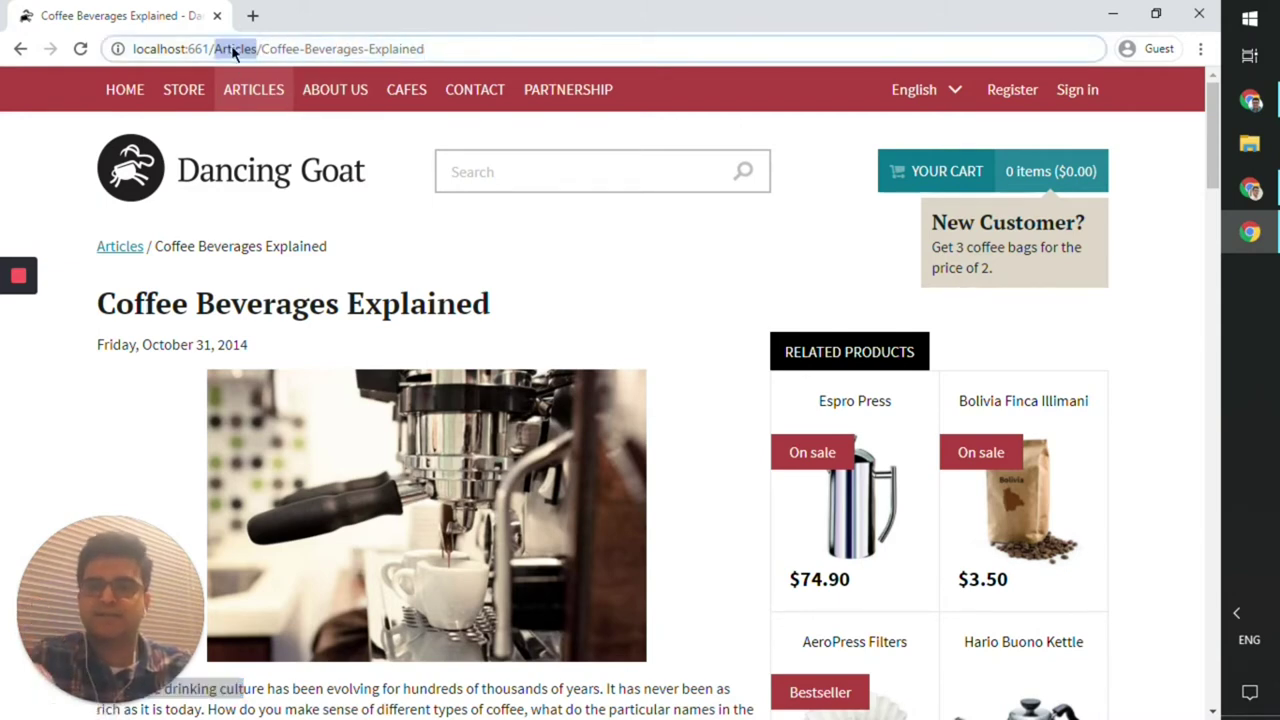
pyautogui.click(1117, 12)
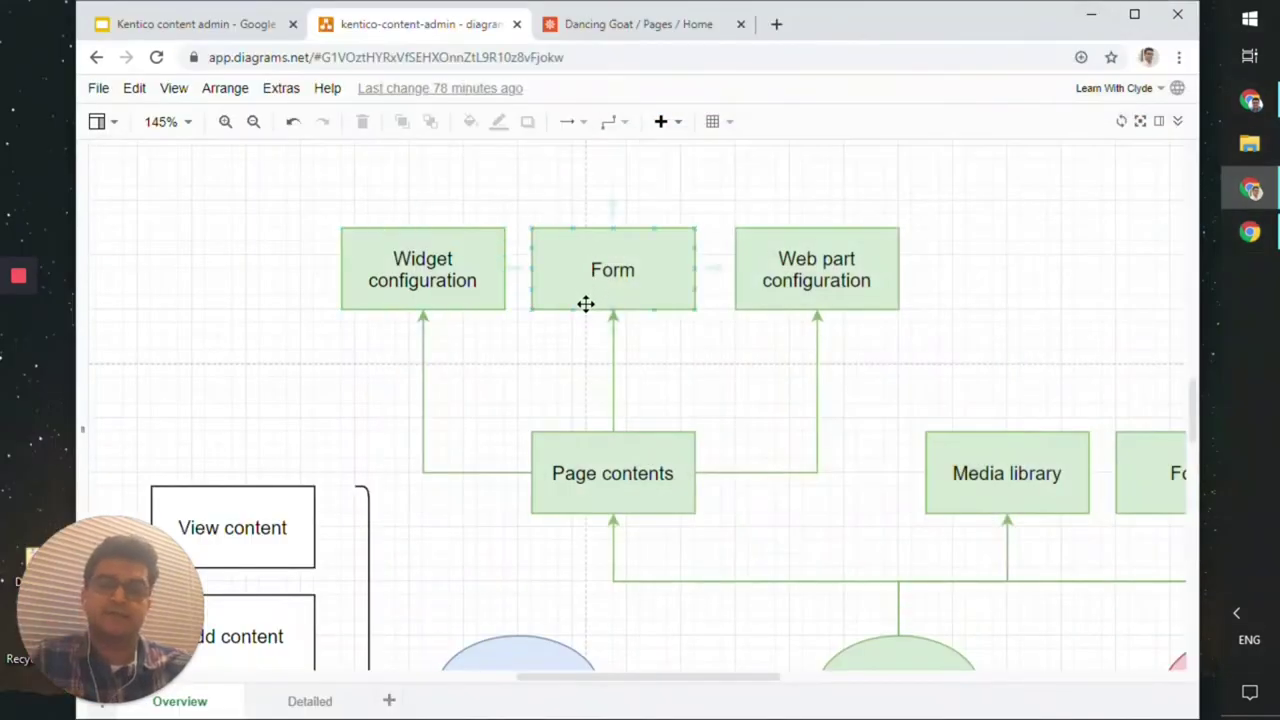
# Step: In Kentico's Pages view, expand Articles and open Coffee Beverages Explained, discarding unsaved changes
pyautogui.click(600, 26)
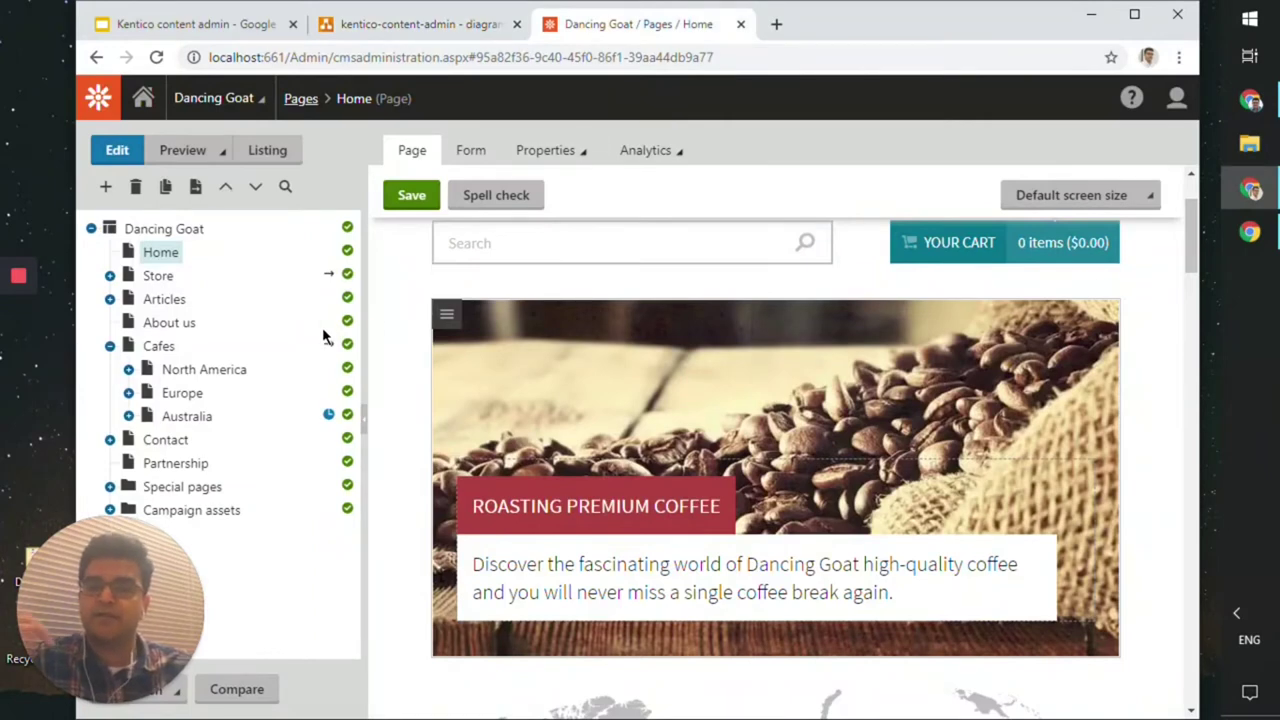
pyautogui.click(109, 347)
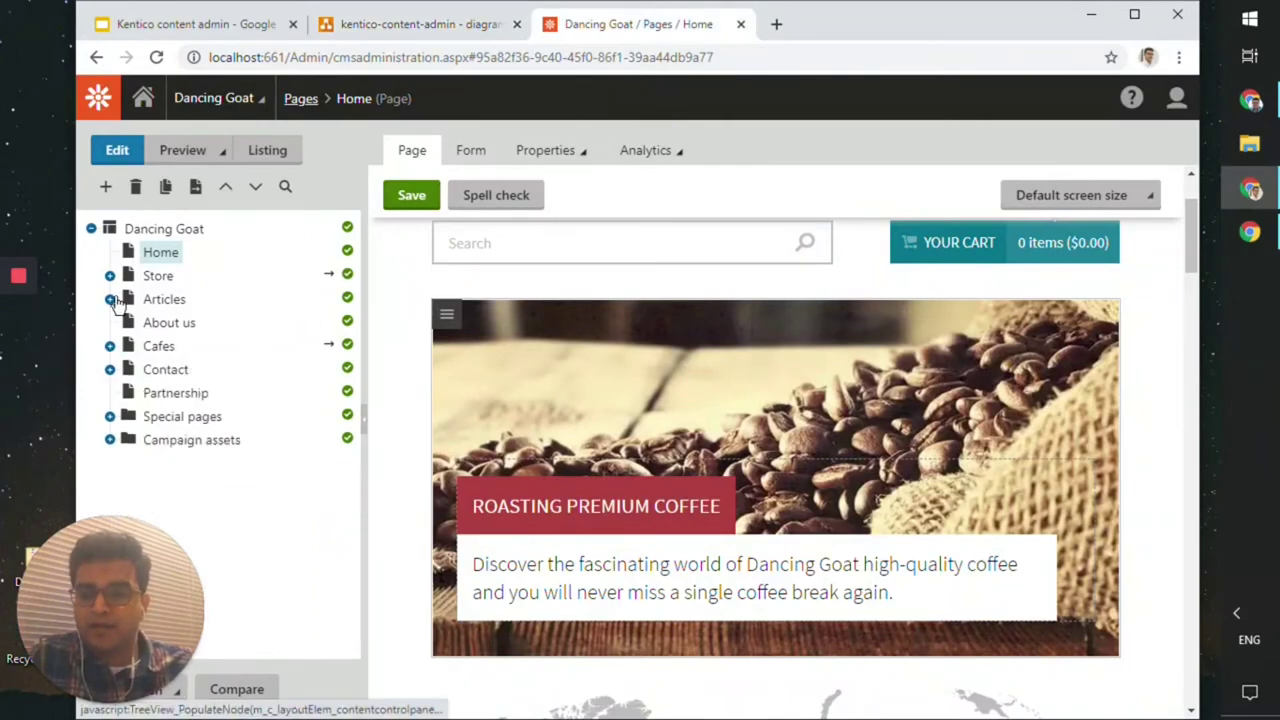
pyautogui.click(110, 299)
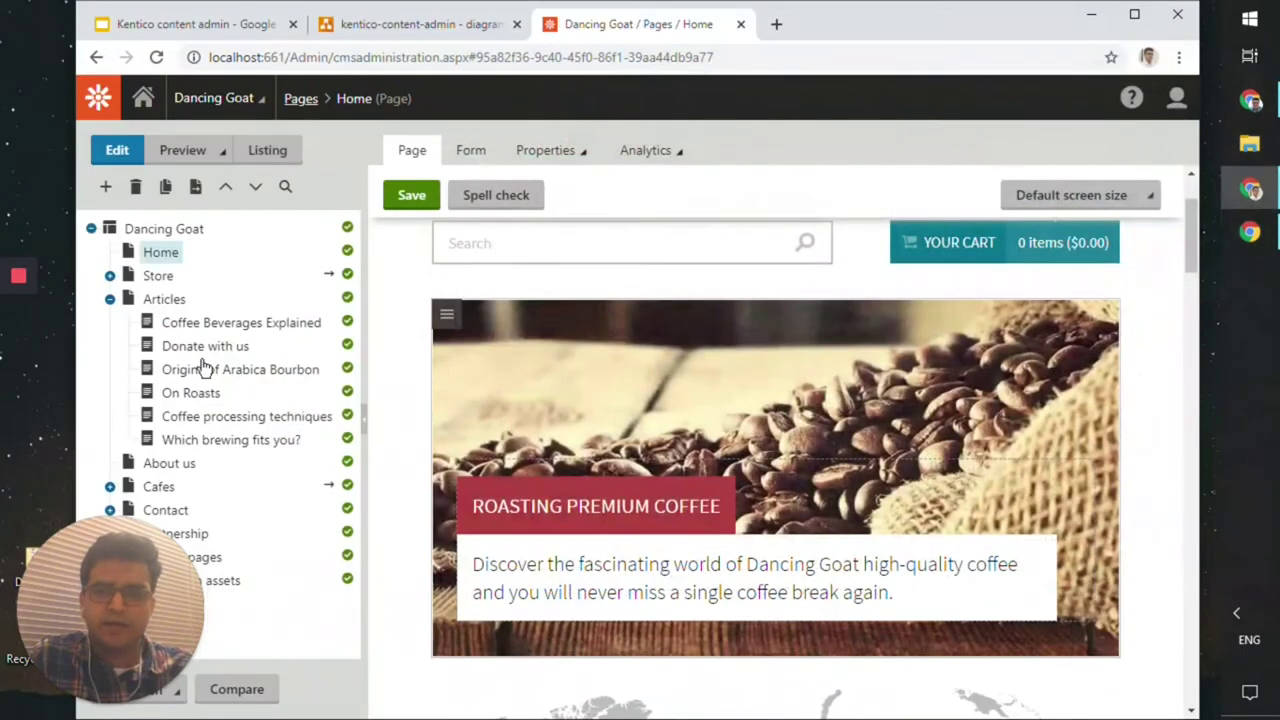
pyautogui.click(257, 323)
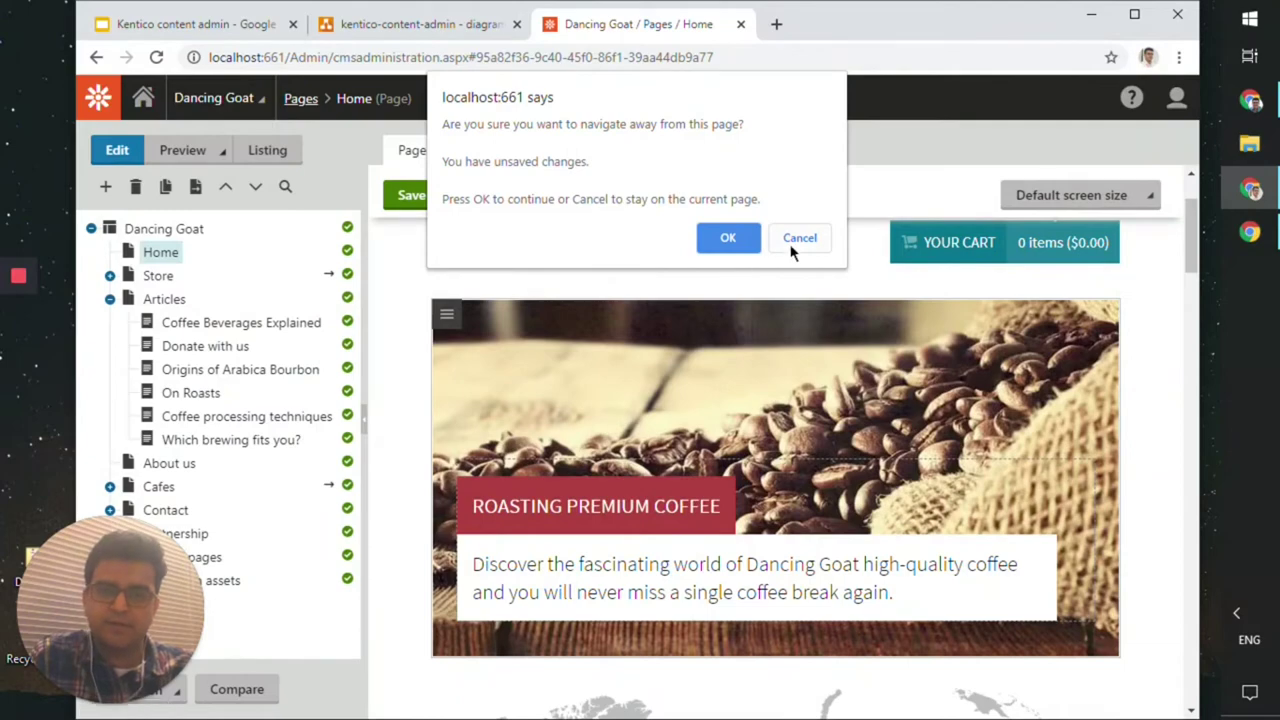
pyautogui.press('Return')
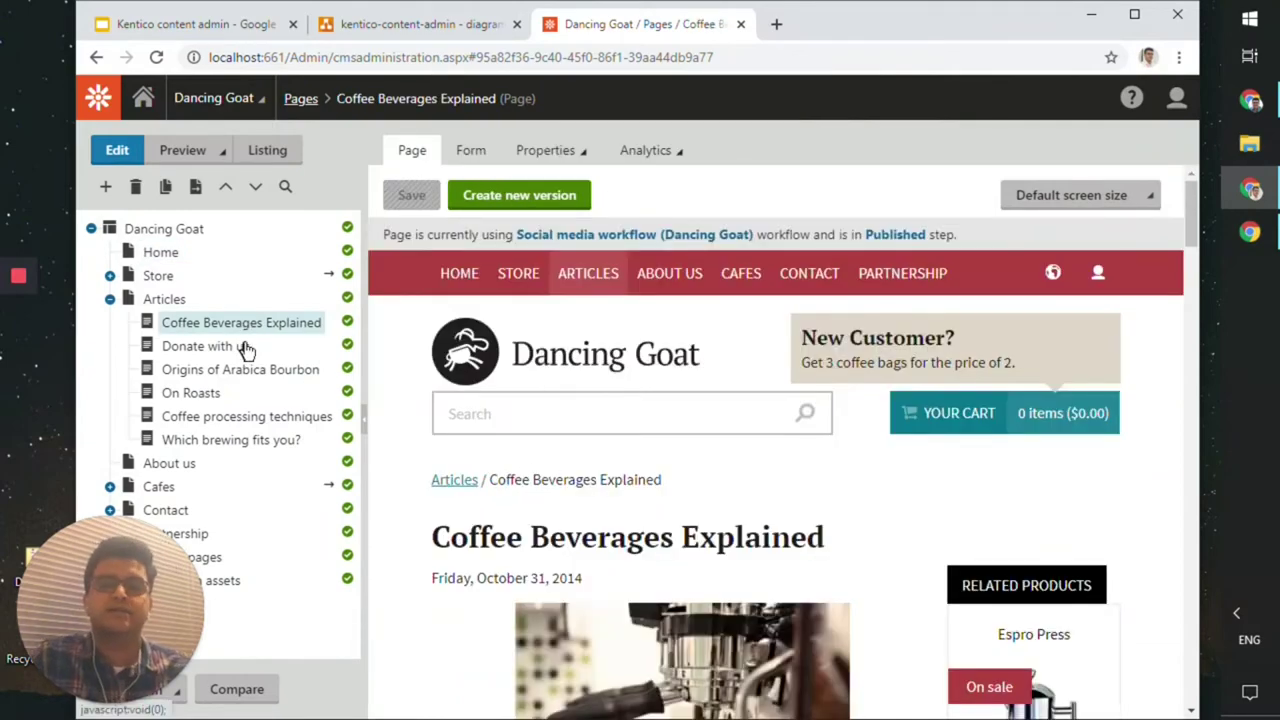
# Step: Read through the article, selecting the words 'The' and 'It', then return to the content-admin diagram
pyautogui.scroll(-5, 831, 404)
pyautogui.scroll(5, 665, 424)
pyautogui.scroll(-5, 667, 420)
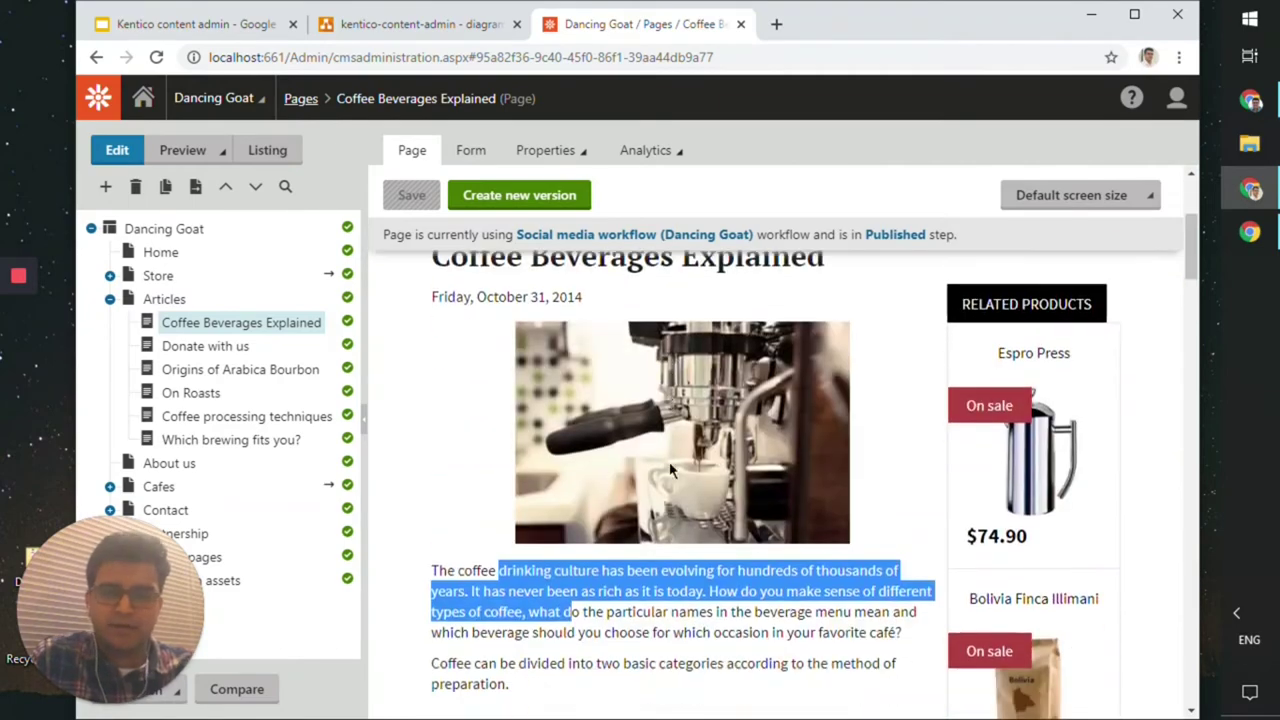
pyautogui.scroll(-3, 795, 480)
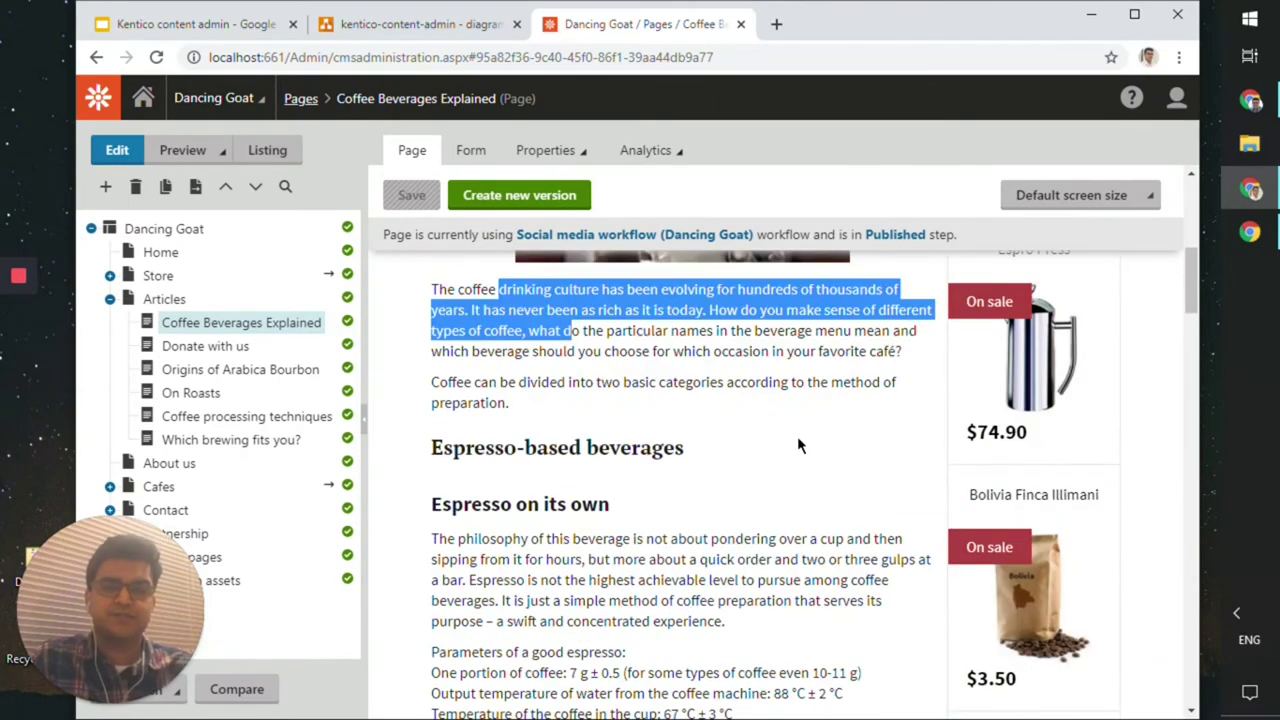
pyautogui.scroll(5, 677, 494)
pyautogui.scroll(-2, 466, 590)
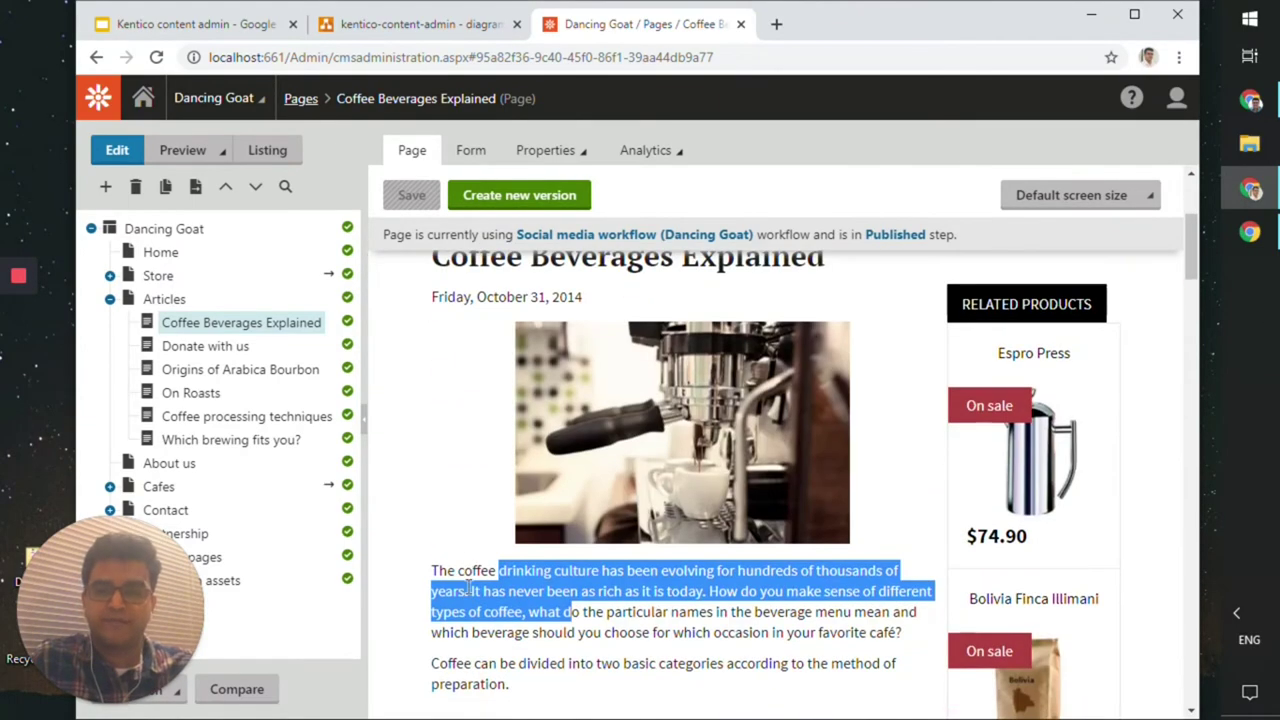
pyautogui.click(485, 637)
pyautogui.scroll(-5, 490, 565)
pyautogui.scroll(5, 574, 655)
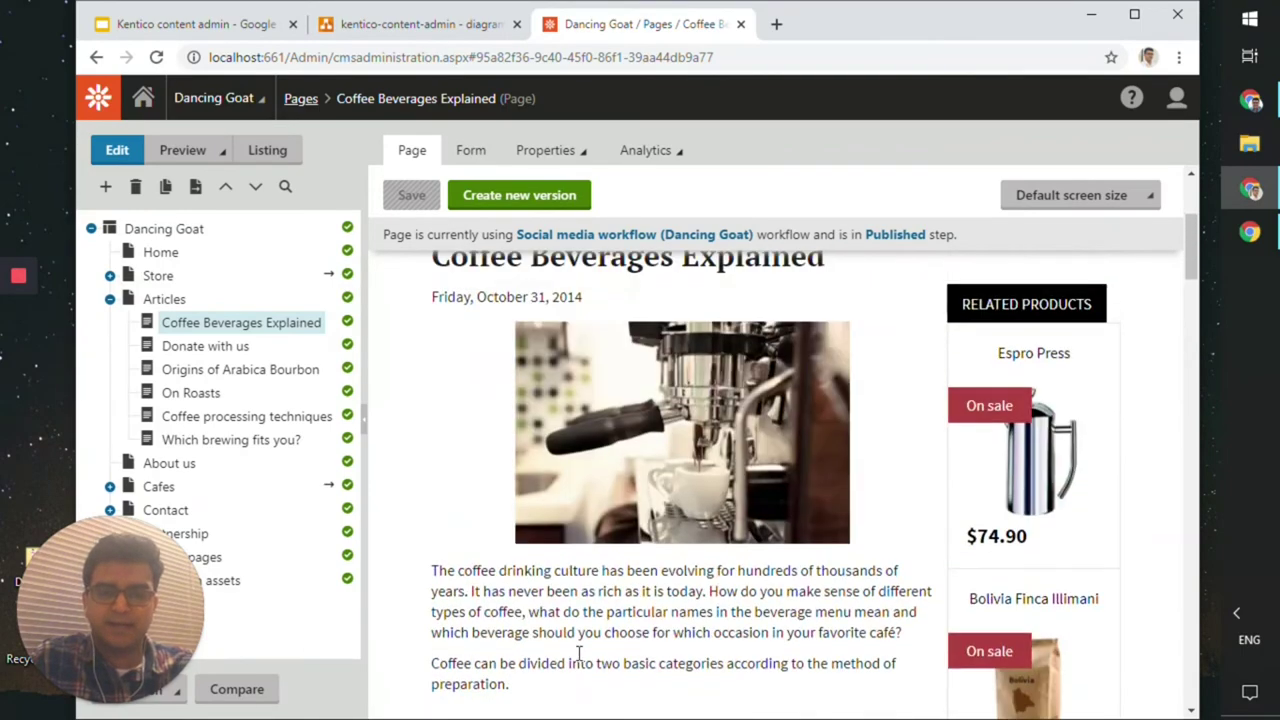
pyautogui.scroll(-3, 655, 617)
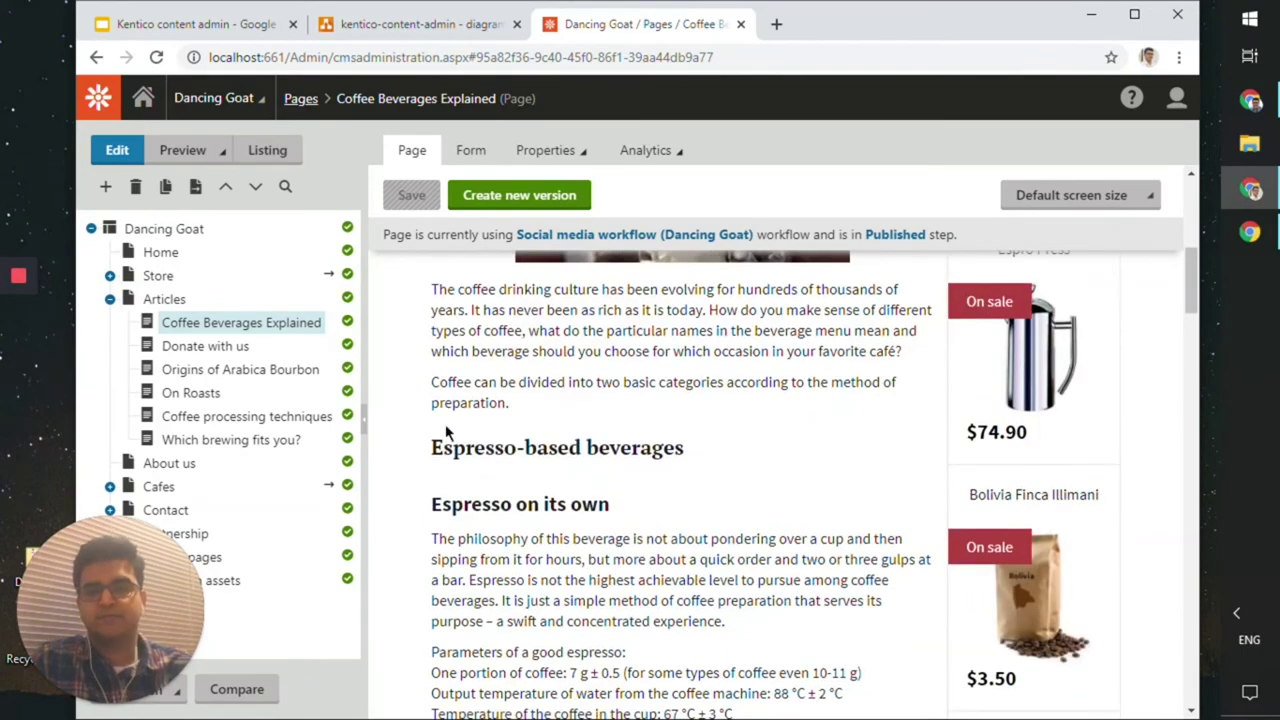
pyautogui.scroll(3, 446, 430)
pyautogui.doubleClick(444, 572)
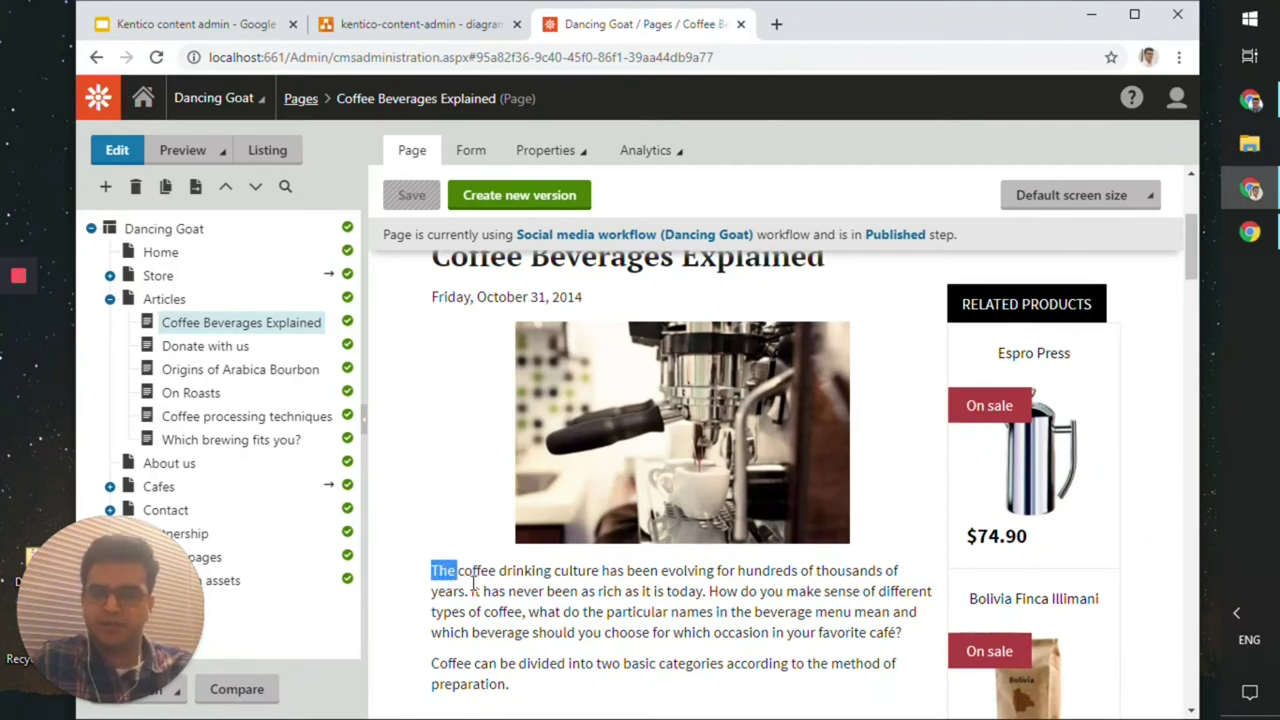
pyautogui.doubleClick(474, 589)
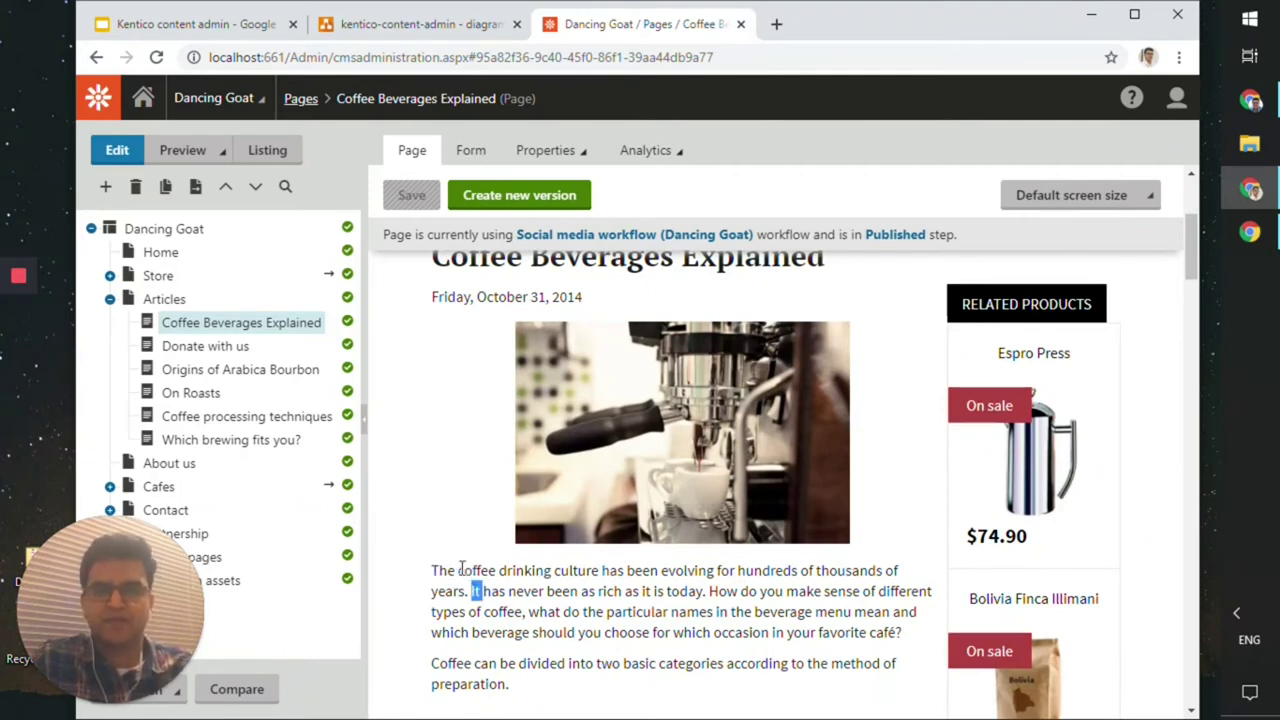
pyautogui.scroll(-3, 493, 503)
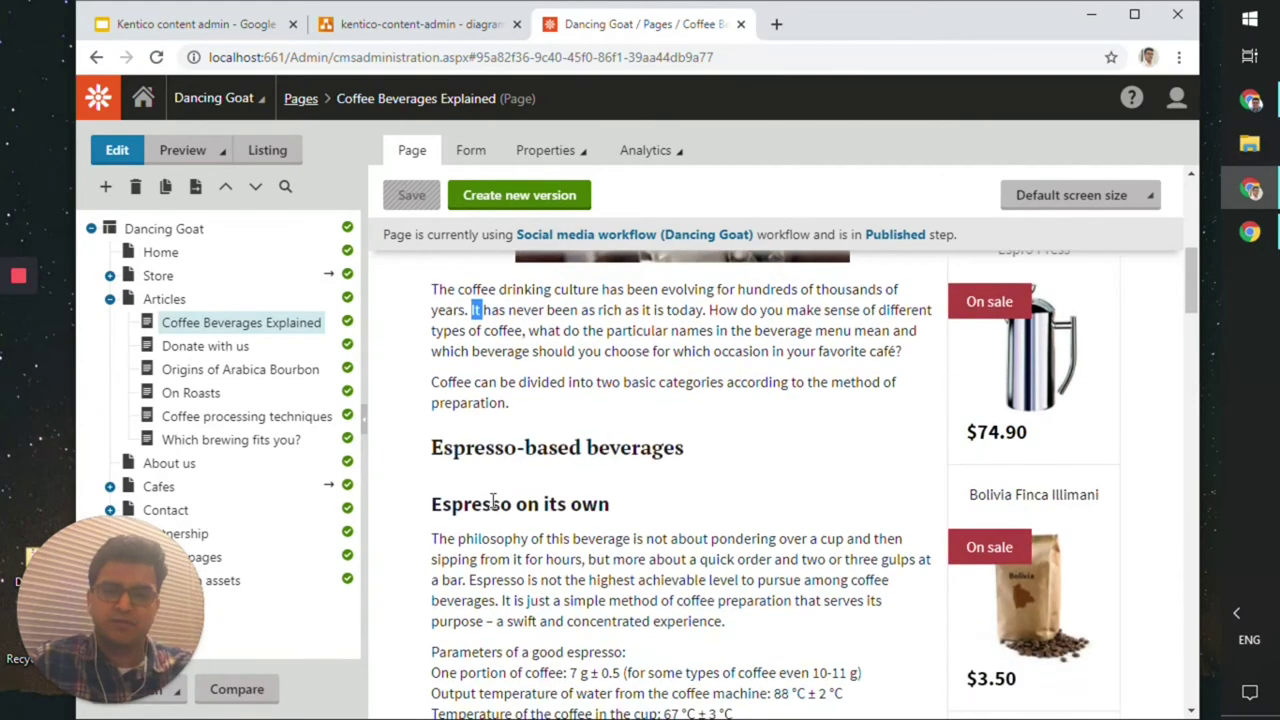
pyautogui.scroll(3, 484, 452)
pyautogui.doubleClick(445, 569)
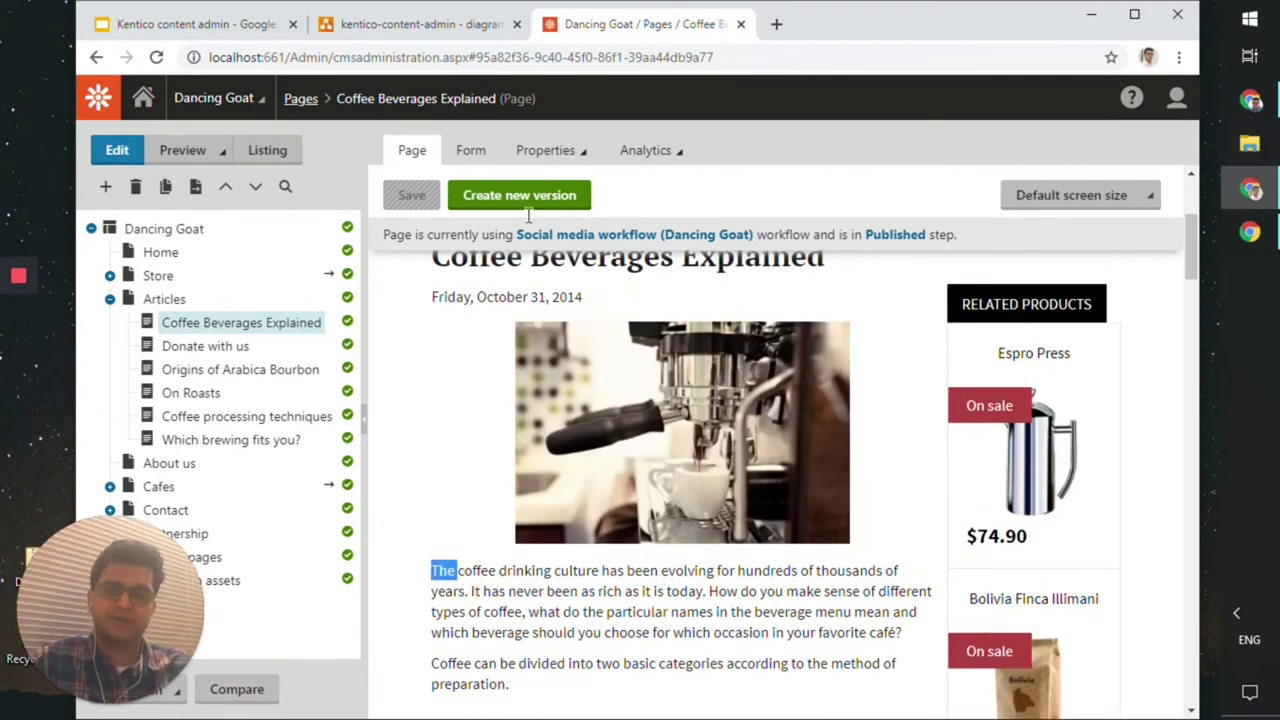
pyautogui.click(444, 28)
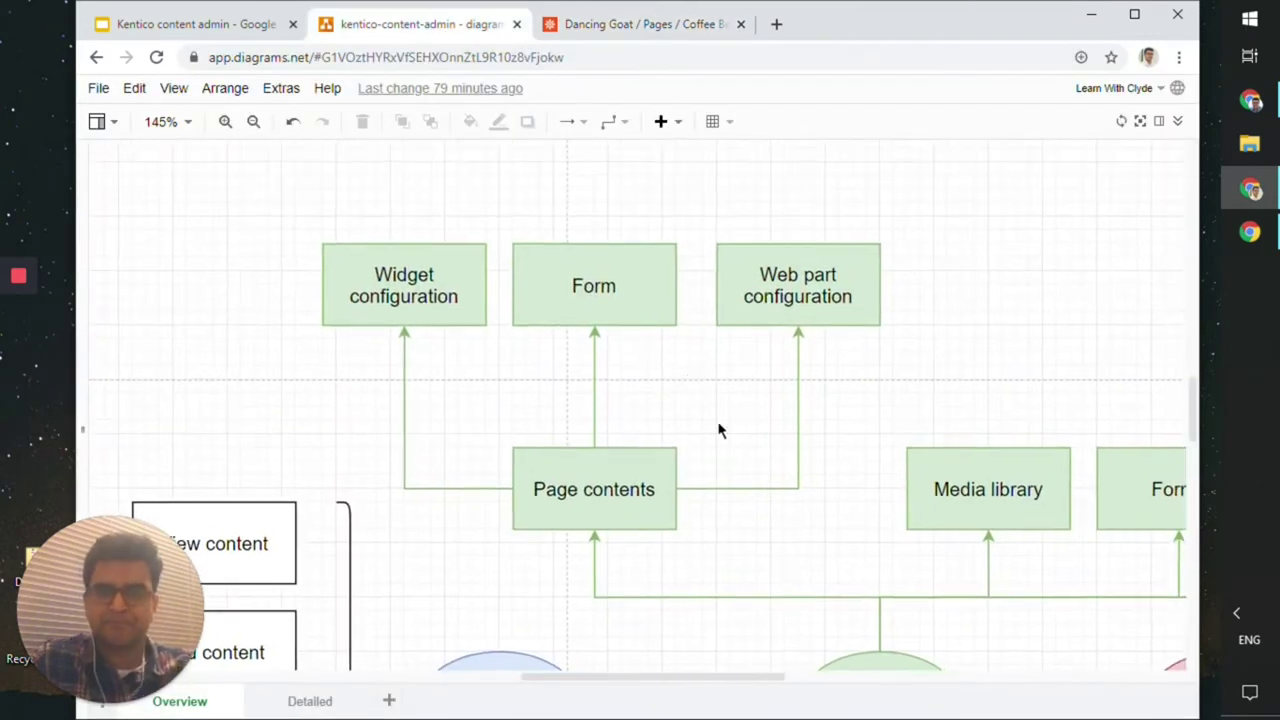
pyautogui.click(621, 507)
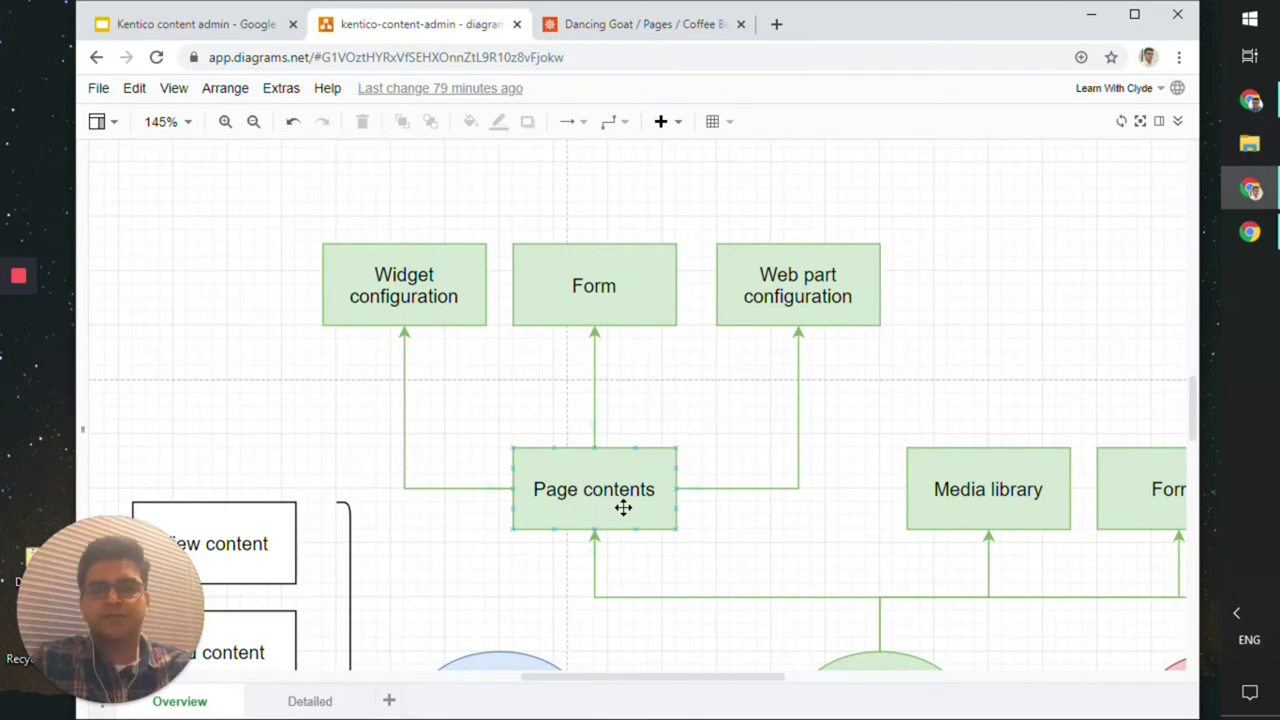
pyautogui.click(630, 34)
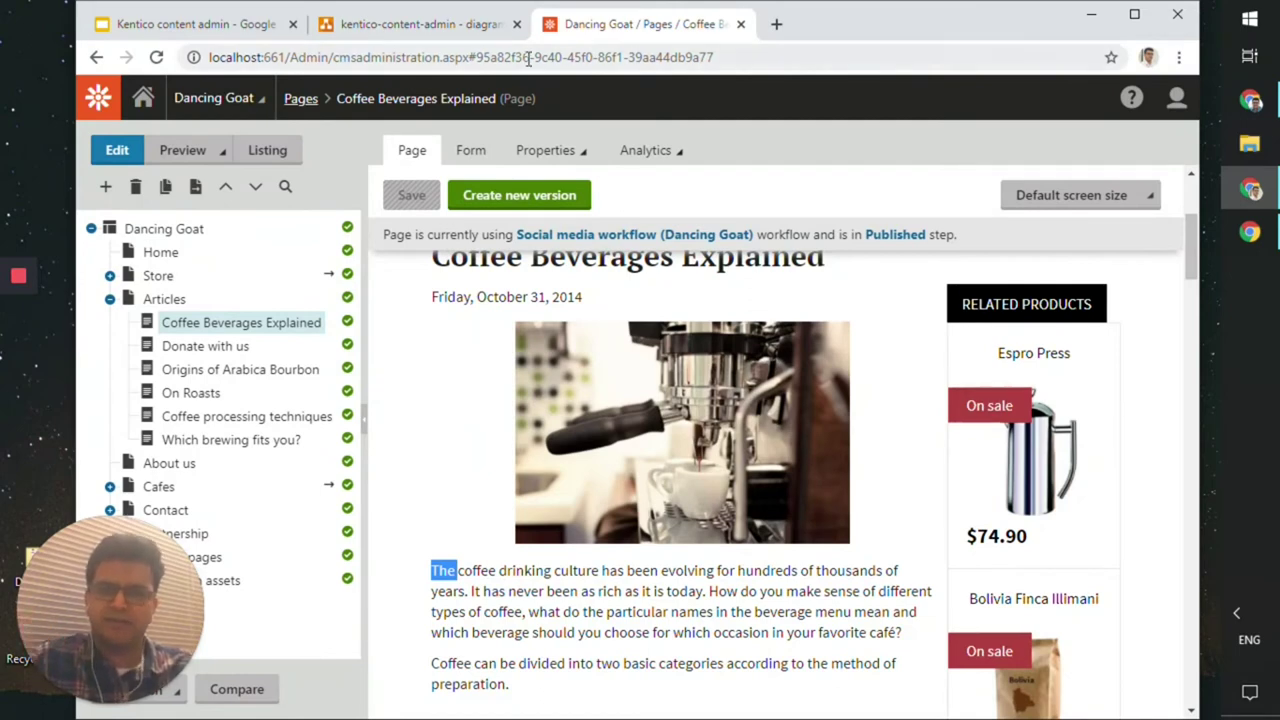
pyautogui.click(444, 34)
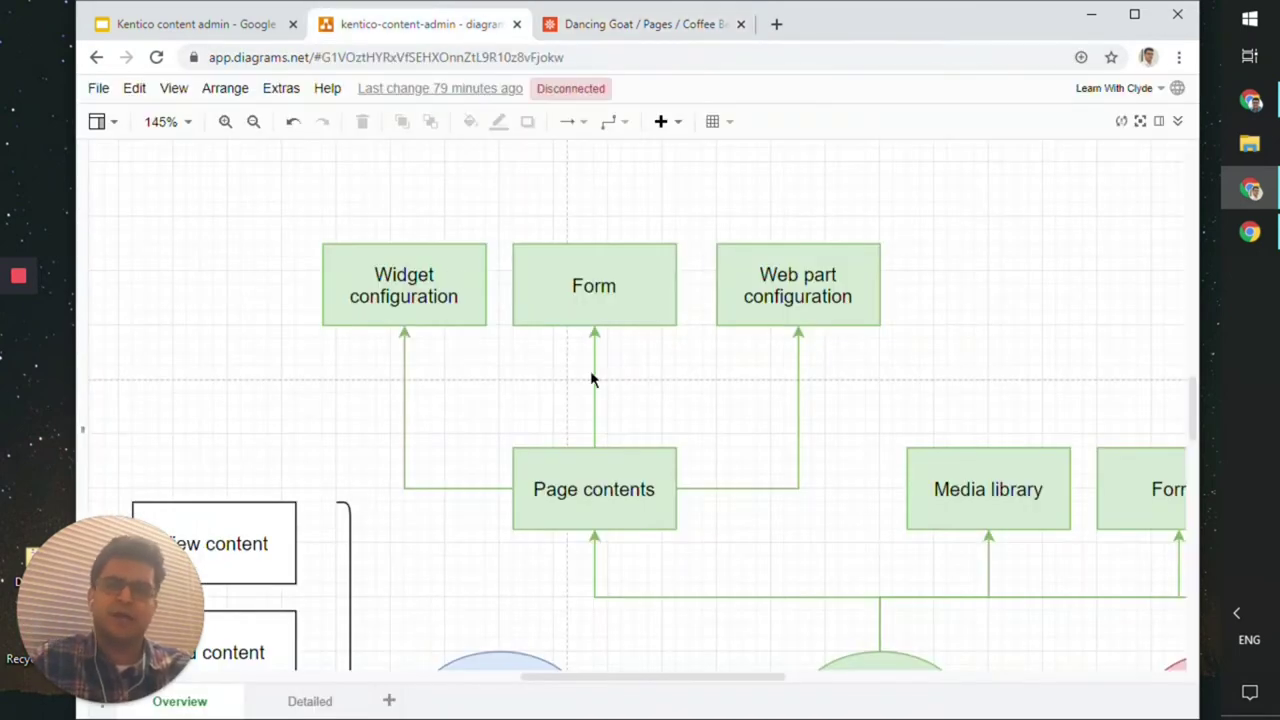
pyautogui.moveTo(666, 357); pyautogui.dragTo(650, 387)
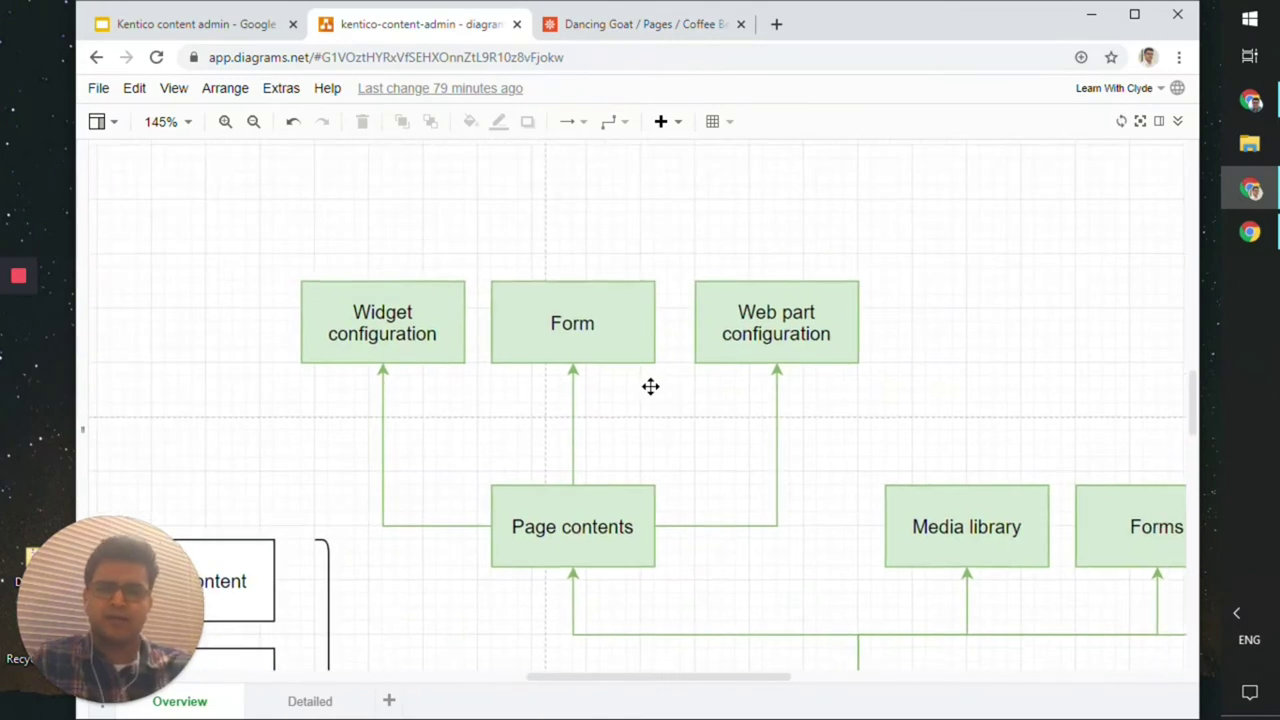
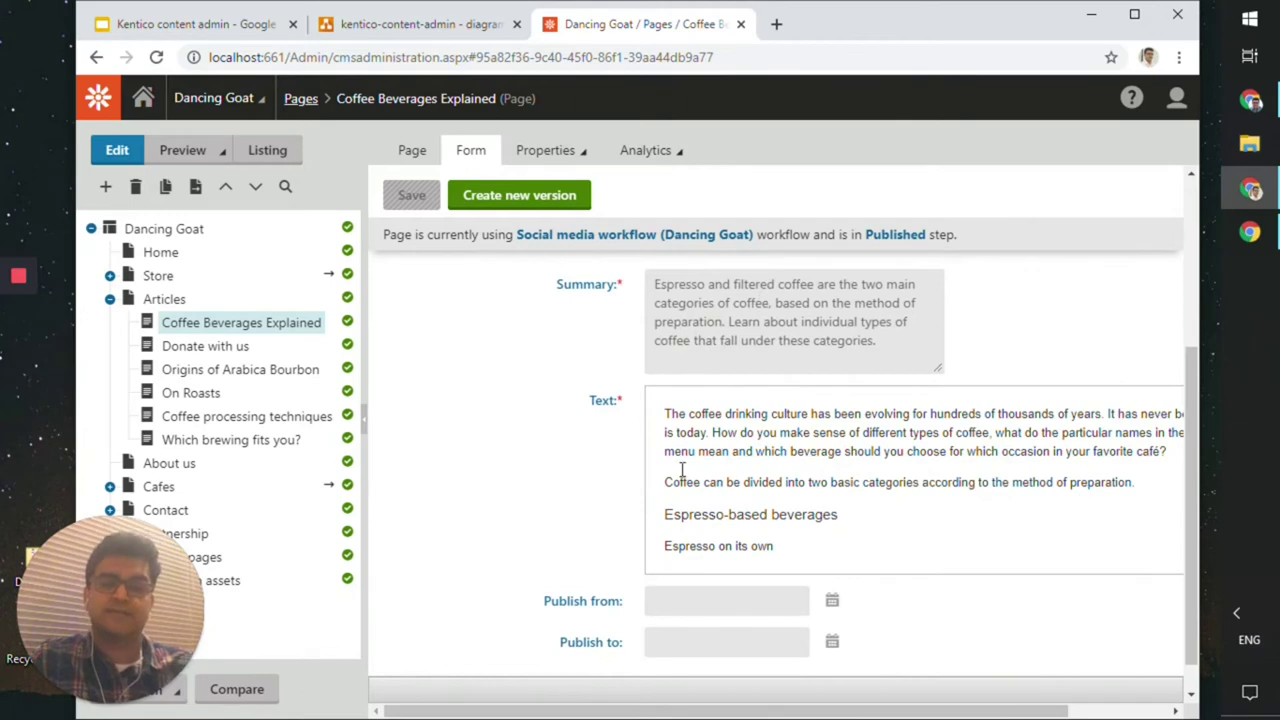
# Step: Compare the Coffee Beverages Explained Text field against the live article in Guest Chrome
pyautogui.scroll(-5, 682, 465)
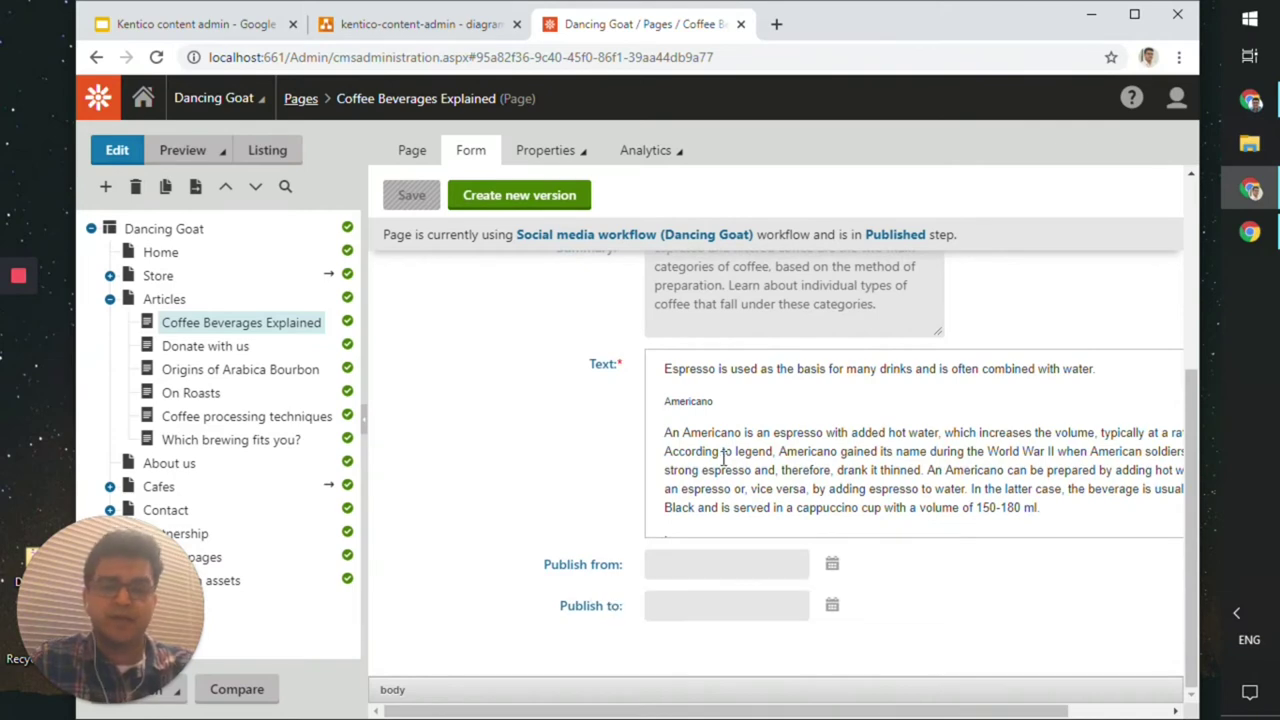
pyautogui.moveTo(609, 714); pyautogui.dragTo(709, 714)
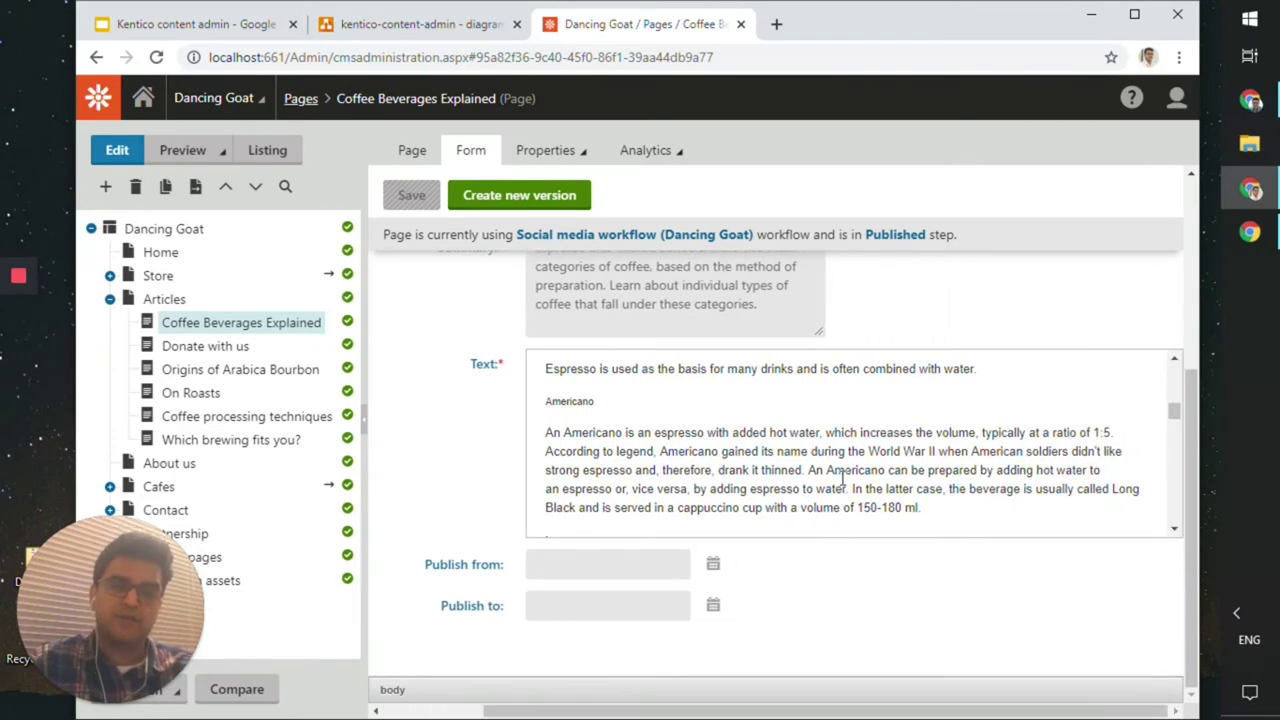
pyautogui.moveTo(1174, 418); pyautogui.dragTo(1176, 373)
pyautogui.click(1250, 232)
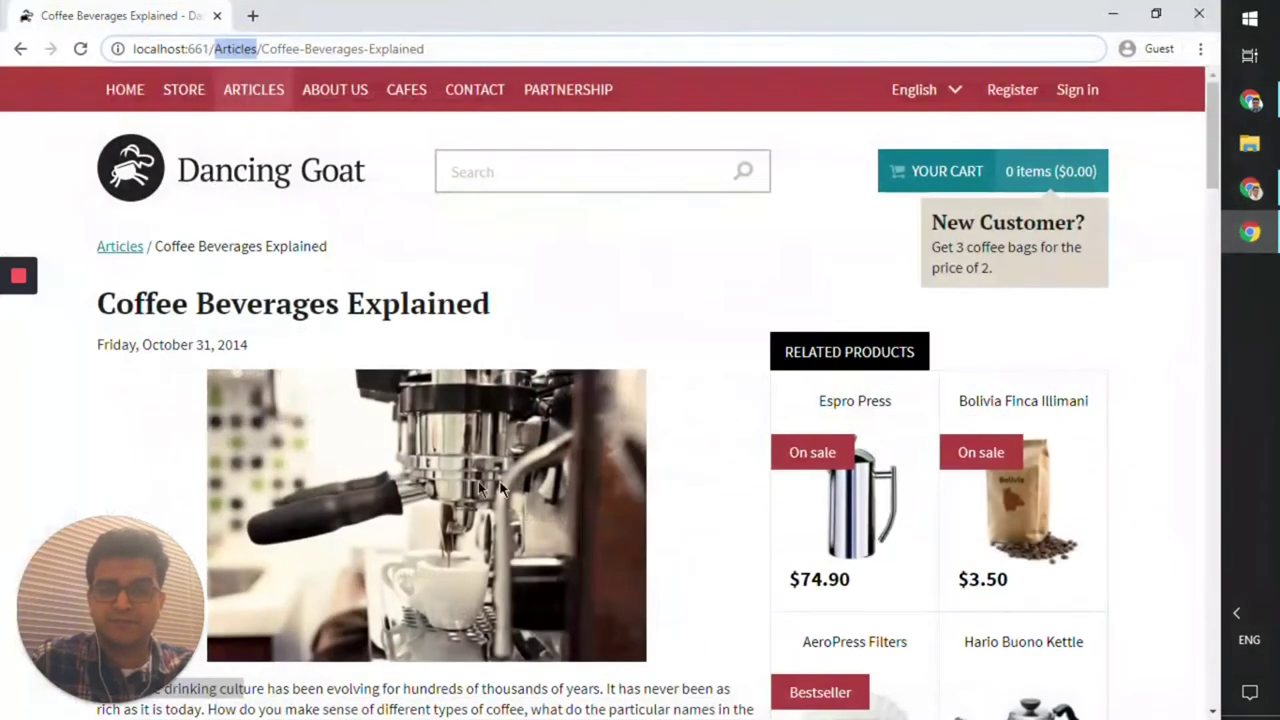
pyautogui.scroll(-6, 471, 486)
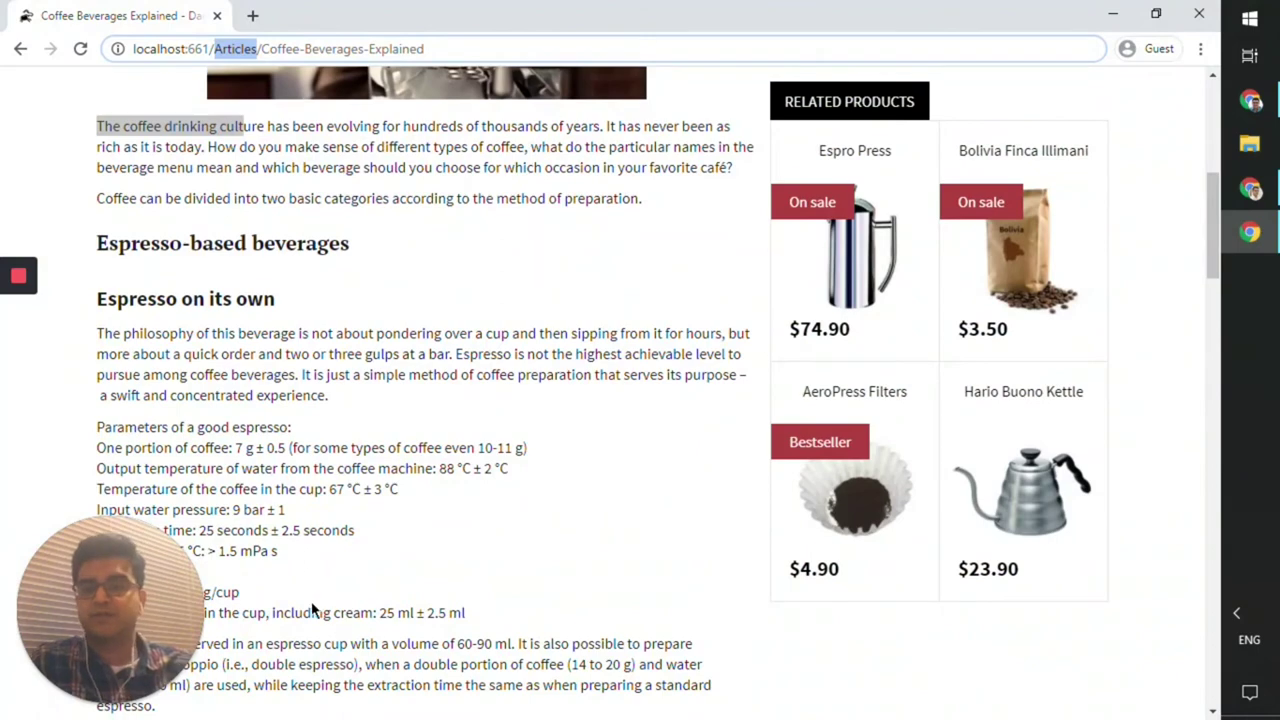
# Step: Return to the Kentico editor, then bring up the kentico-content-admin diagram in diagrams.net
pyautogui.click(1250, 232)
pyautogui.scroll(3, 706, 458)
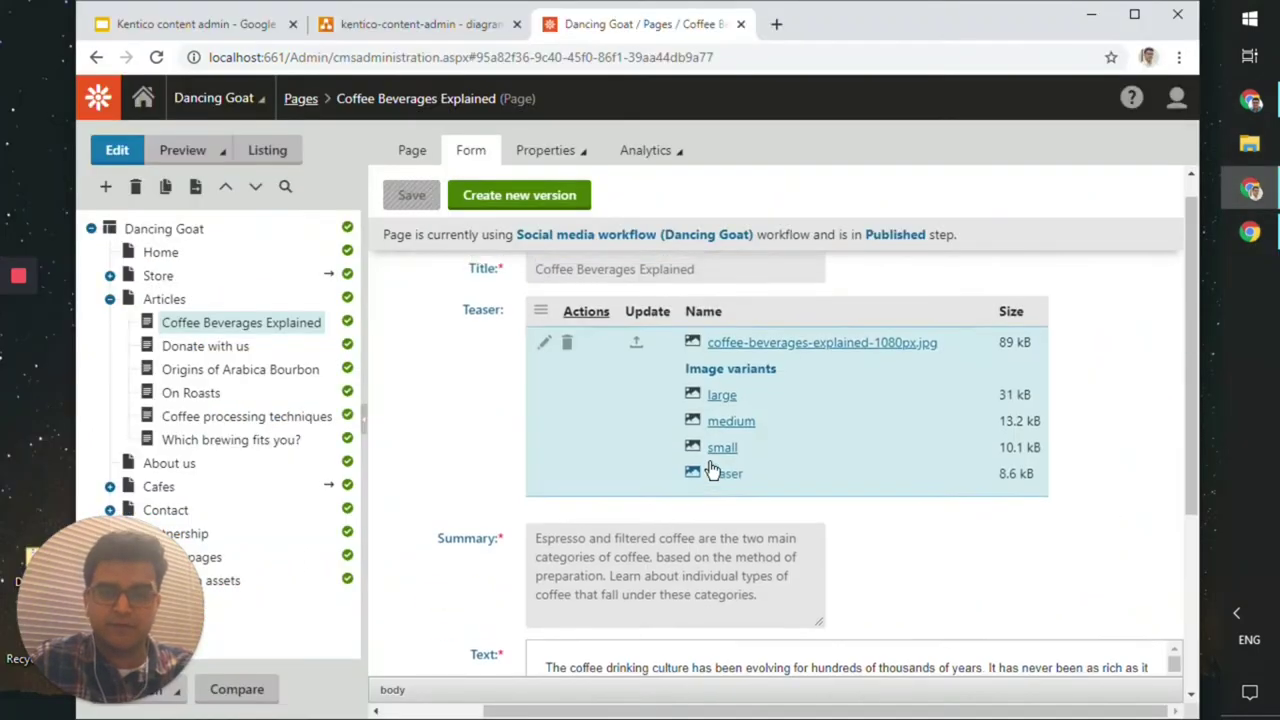
pyautogui.scroll(-3, 710, 460)
pyautogui.scroll(3, 710, 460)
pyautogui.scroll(-3, 690, 470)
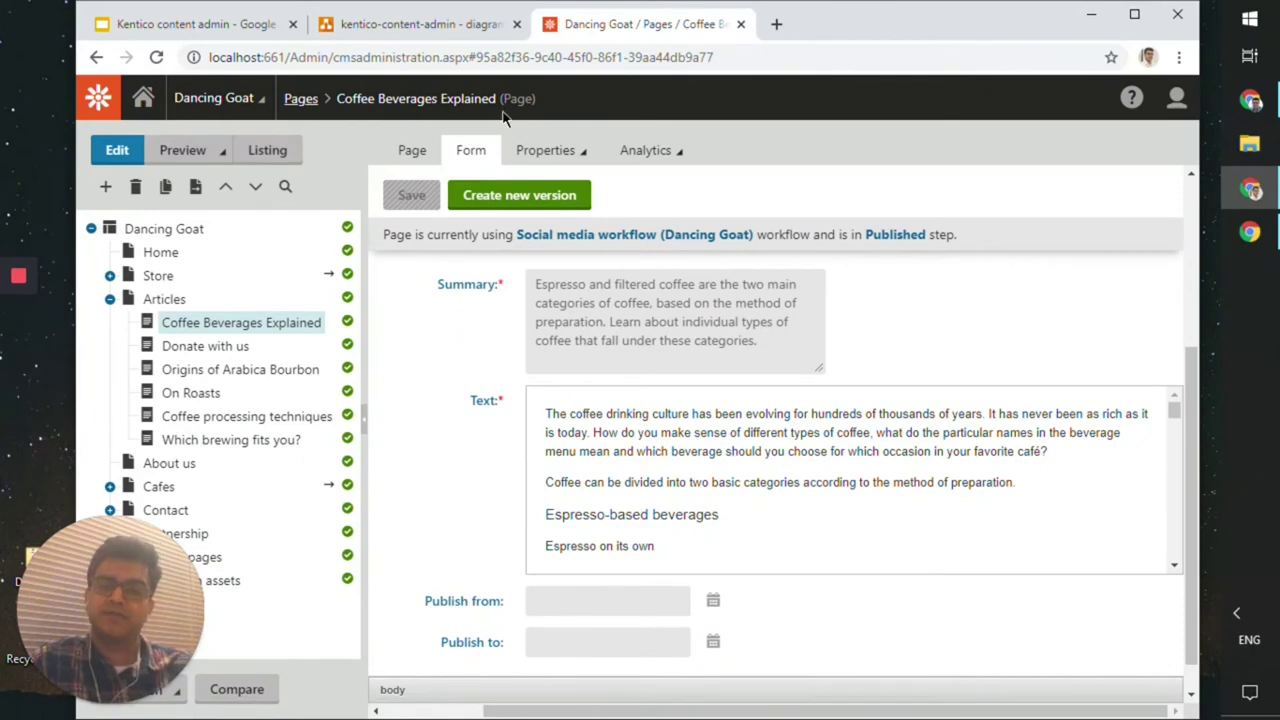
pyautogui.click(408, 22)
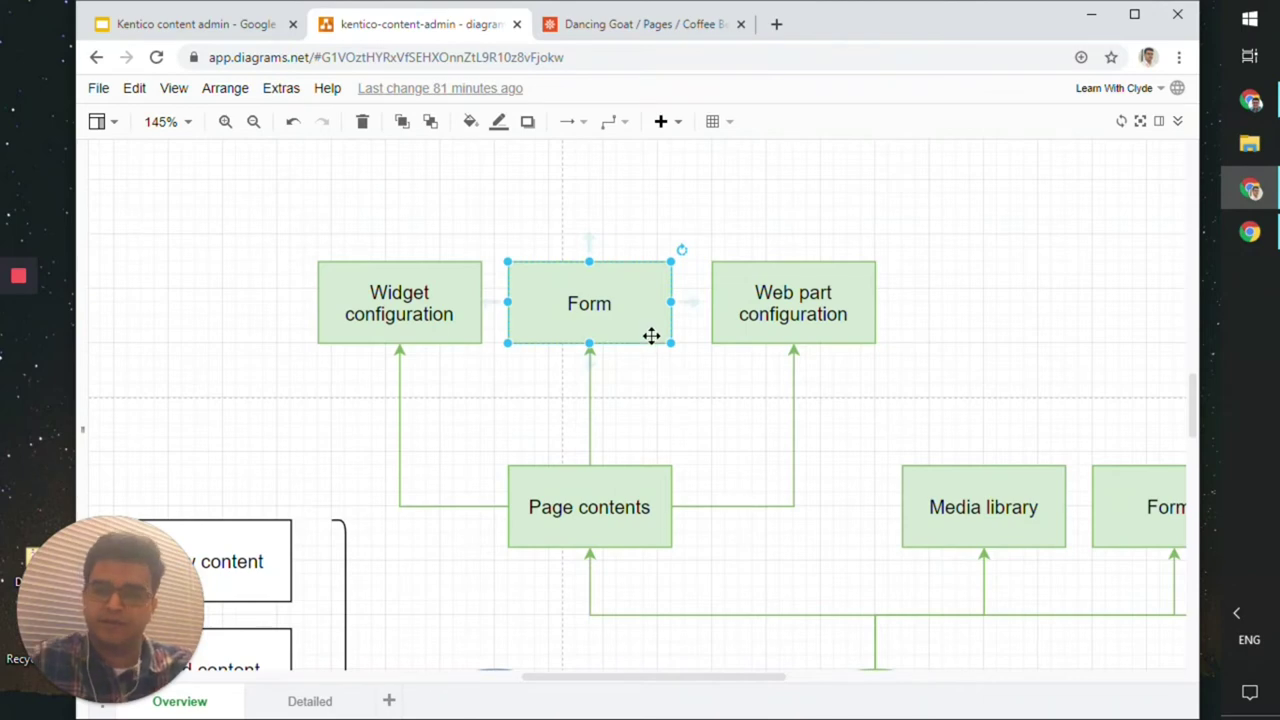
# Step: Pan the architecture diagram and select its Web part configuration box
pyautogui.click(612, 24)
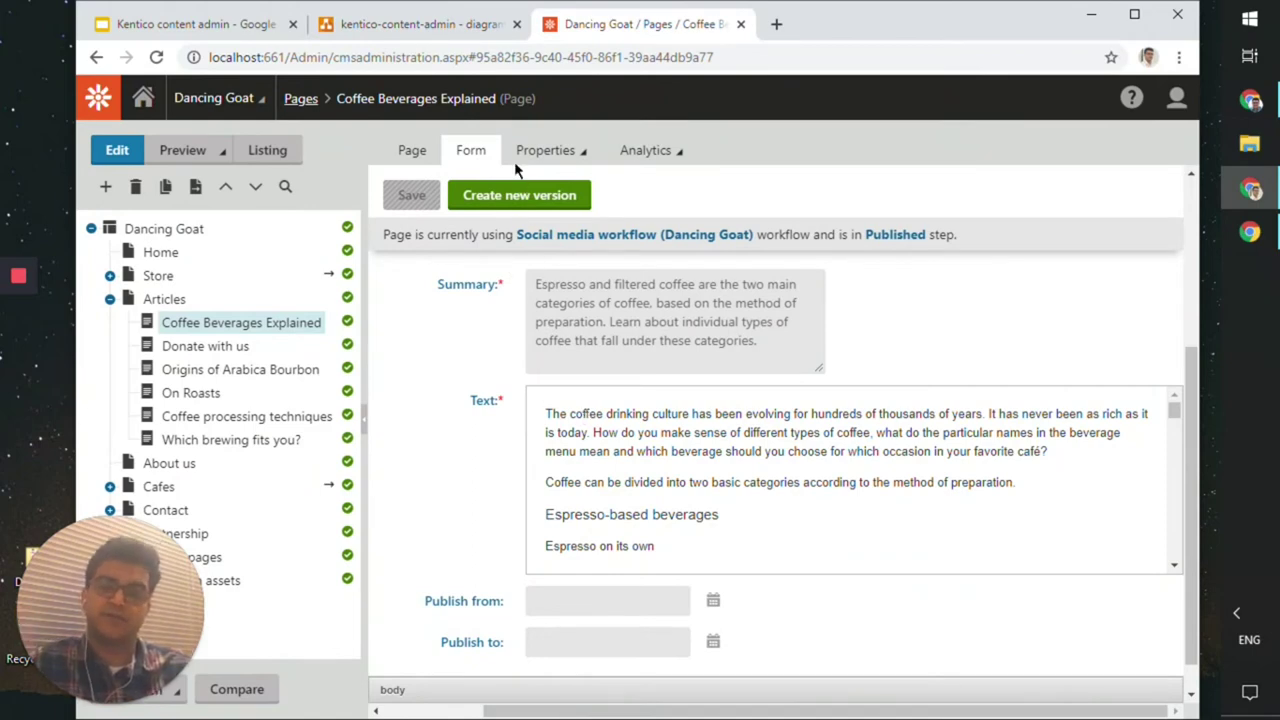
pyautogui.click(425, 34)
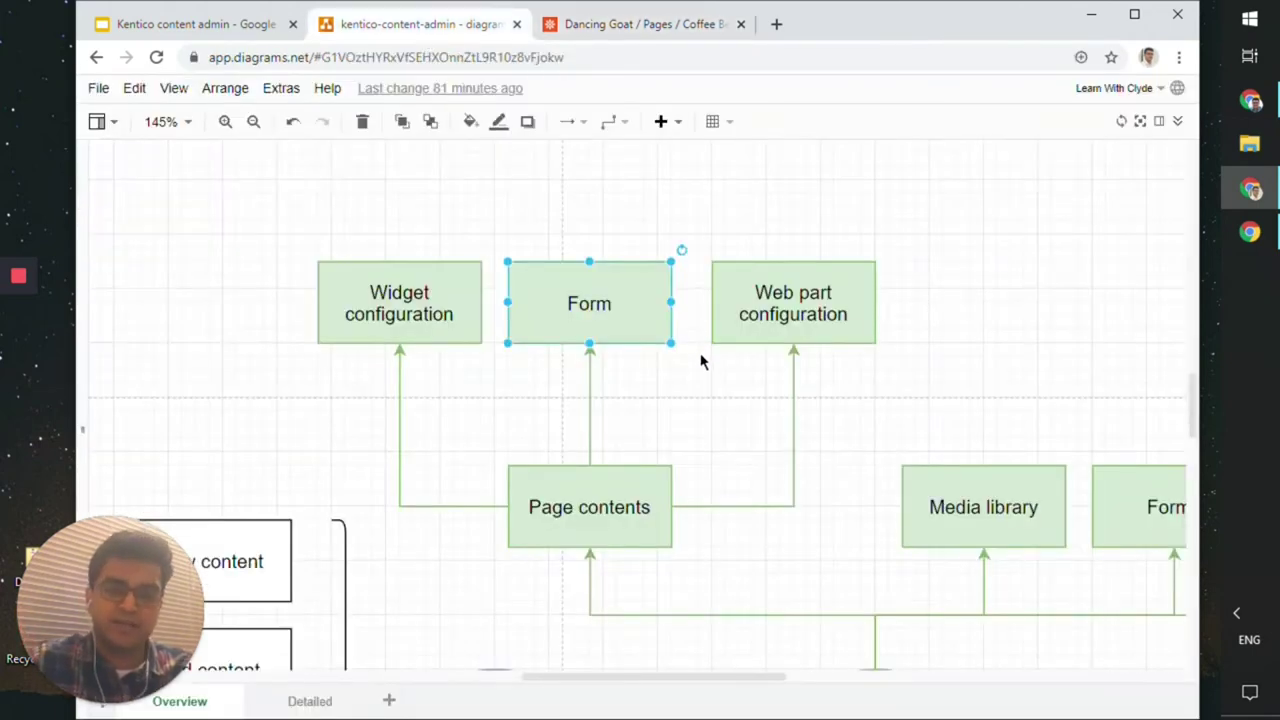
pyautogui.hscroll(-10, 894, 426)
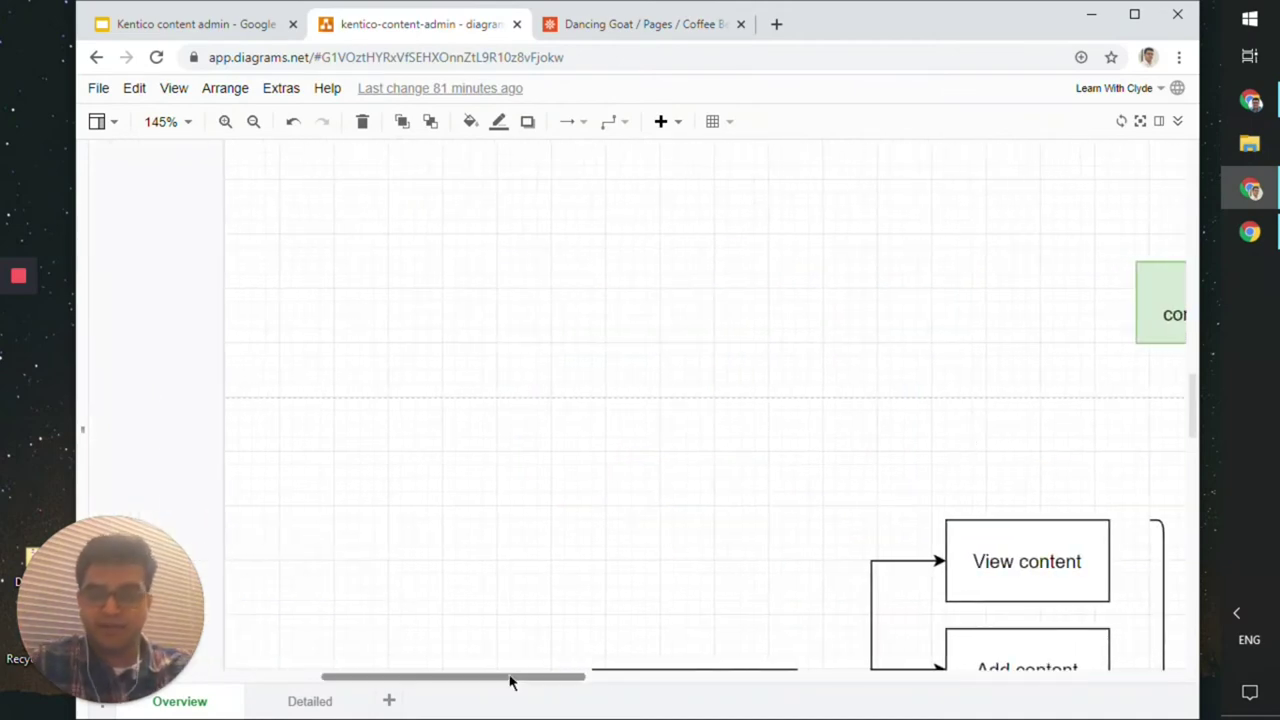
pyautogui.moveTo(510, 681); pyautogui.dragTo(731, 697)
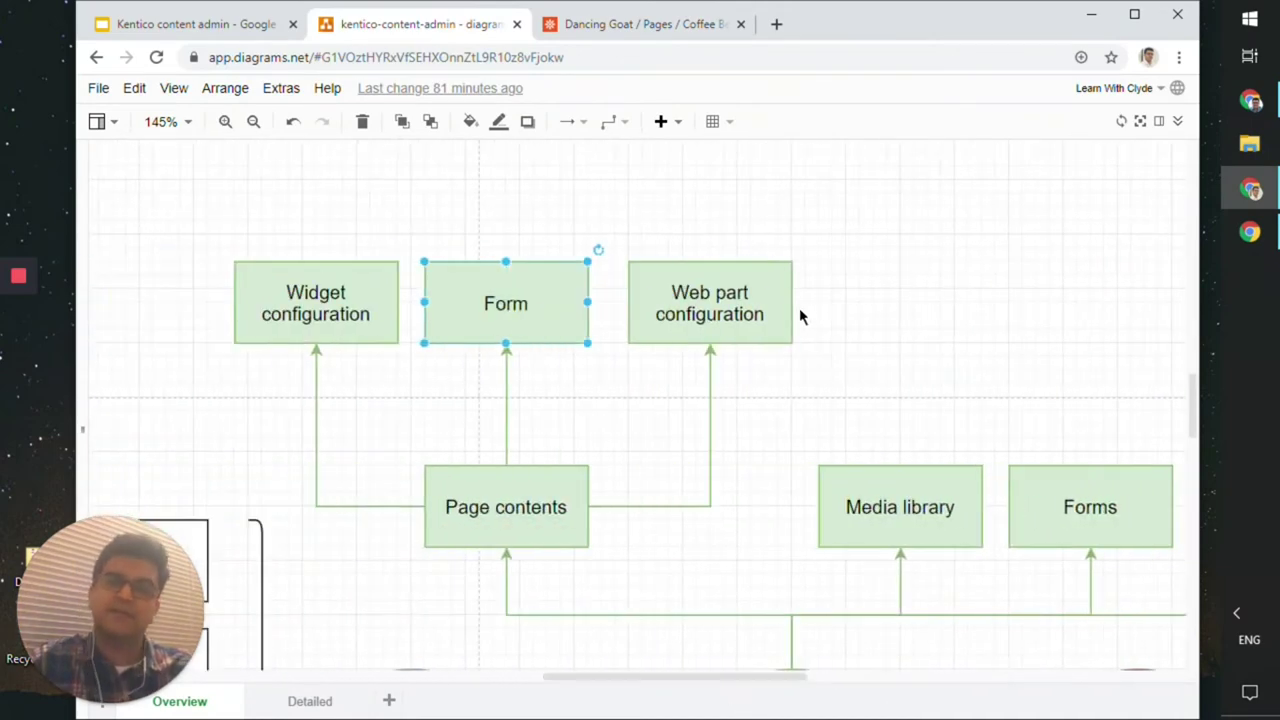
pyautogui.click(718, 304)
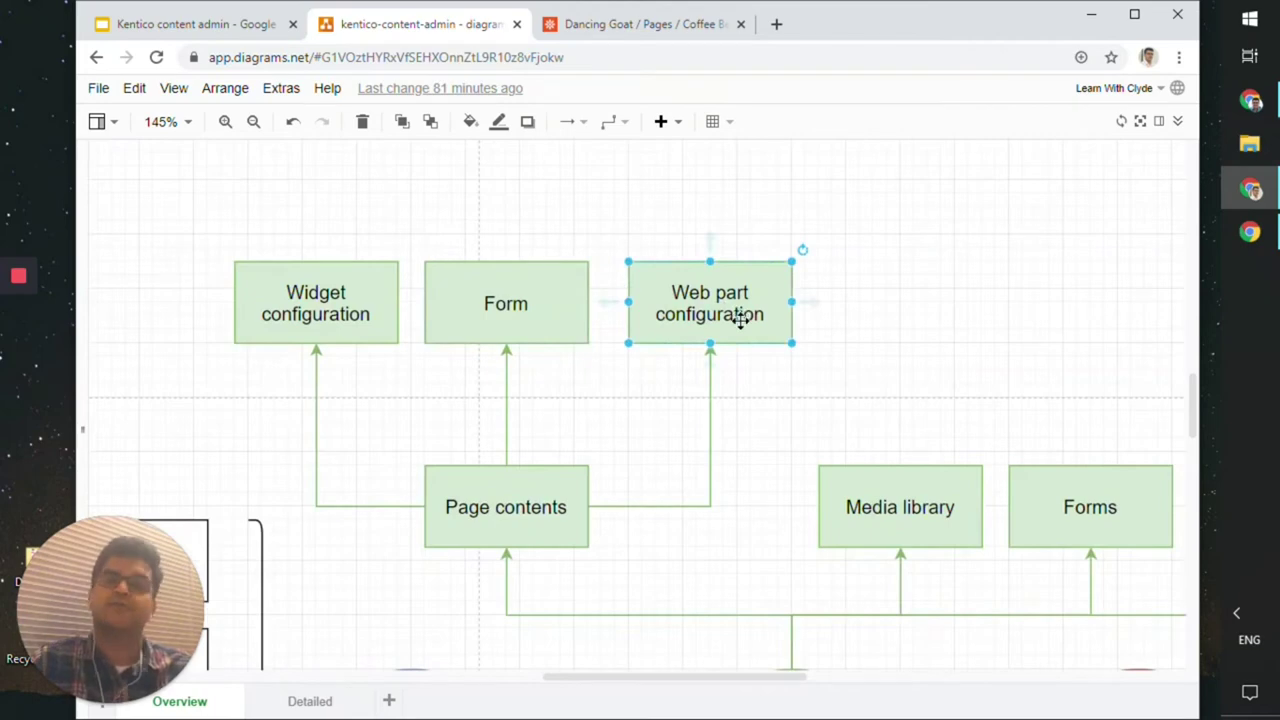
# Step: Glance back at the diagram once more, ending in the Kentico page editor
pyautogui.click(648, 26)
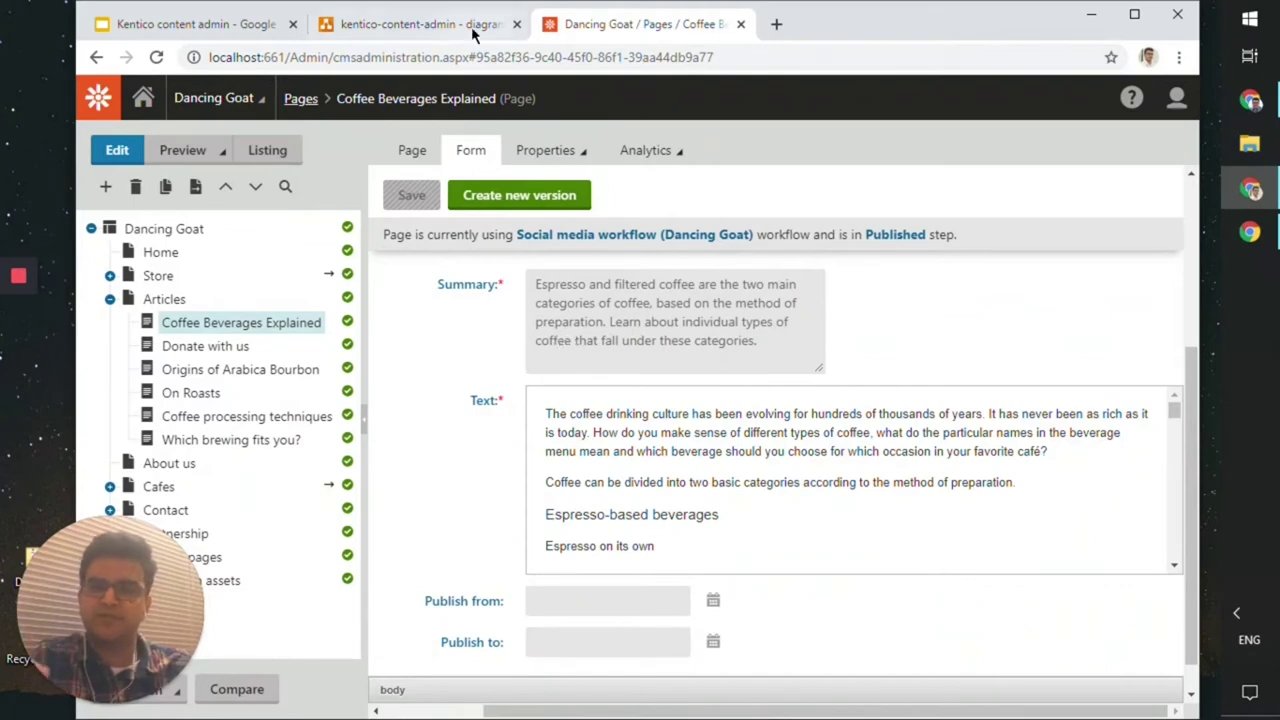
pyautogui.click(430, 24)
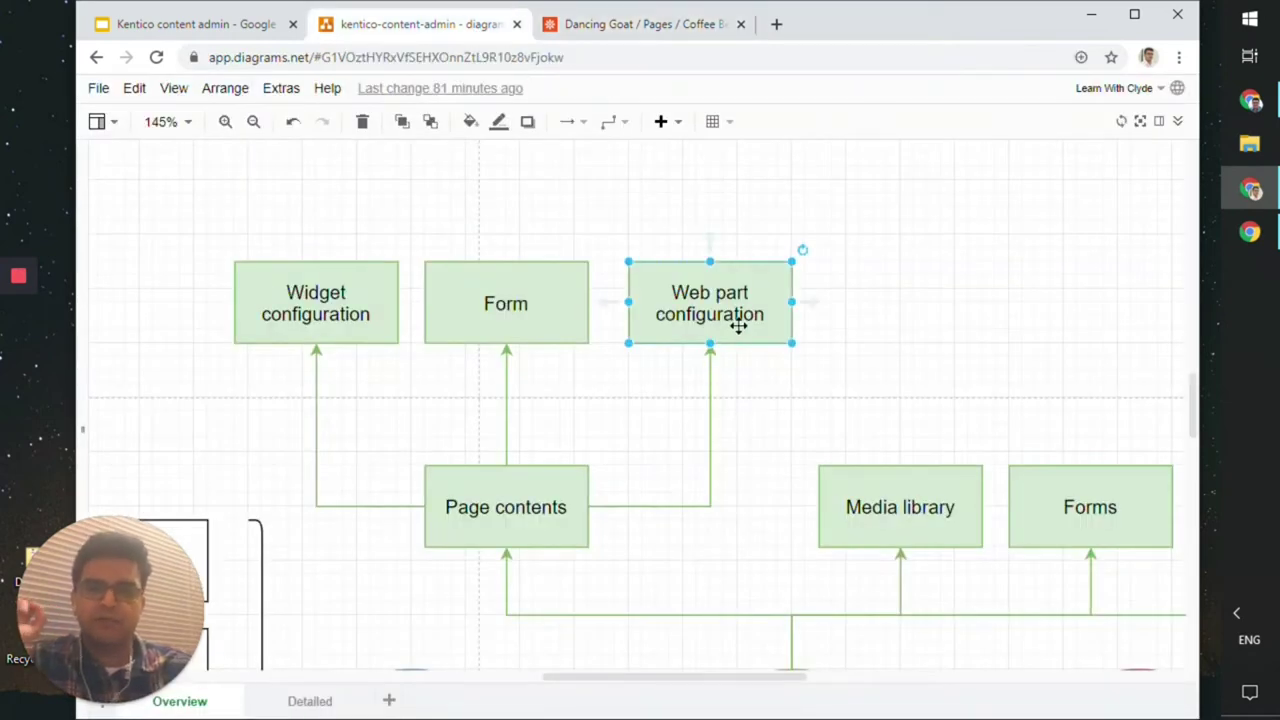
pyautogui.click(630, 25)
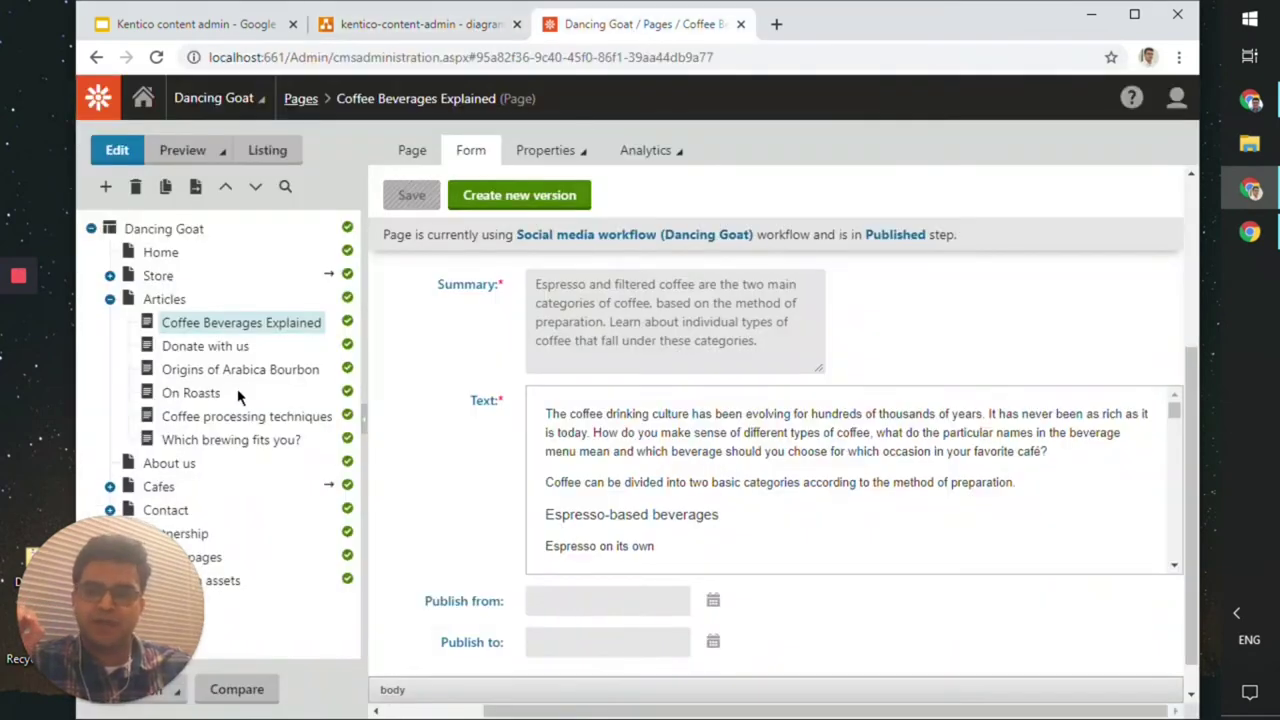
# Step: Open the About us page and show its visual Page layout
pyautogui.click(170, 464)
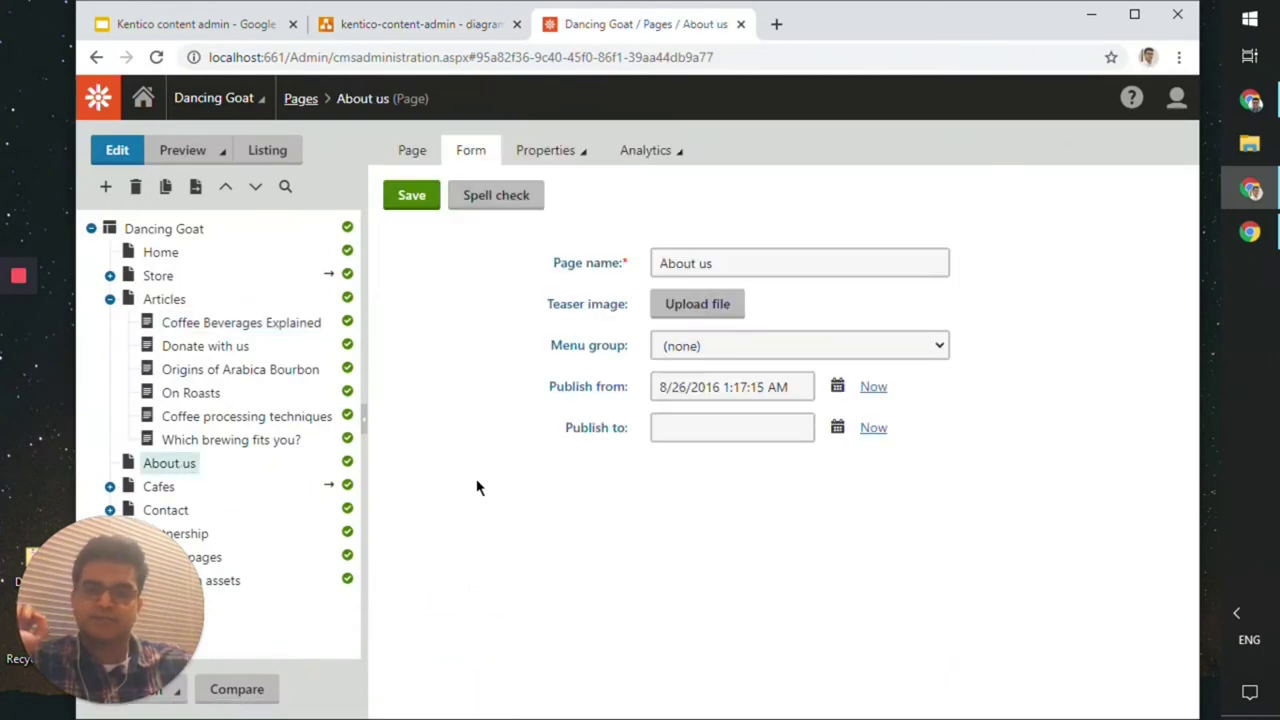
pyautogui.click(414, 152)
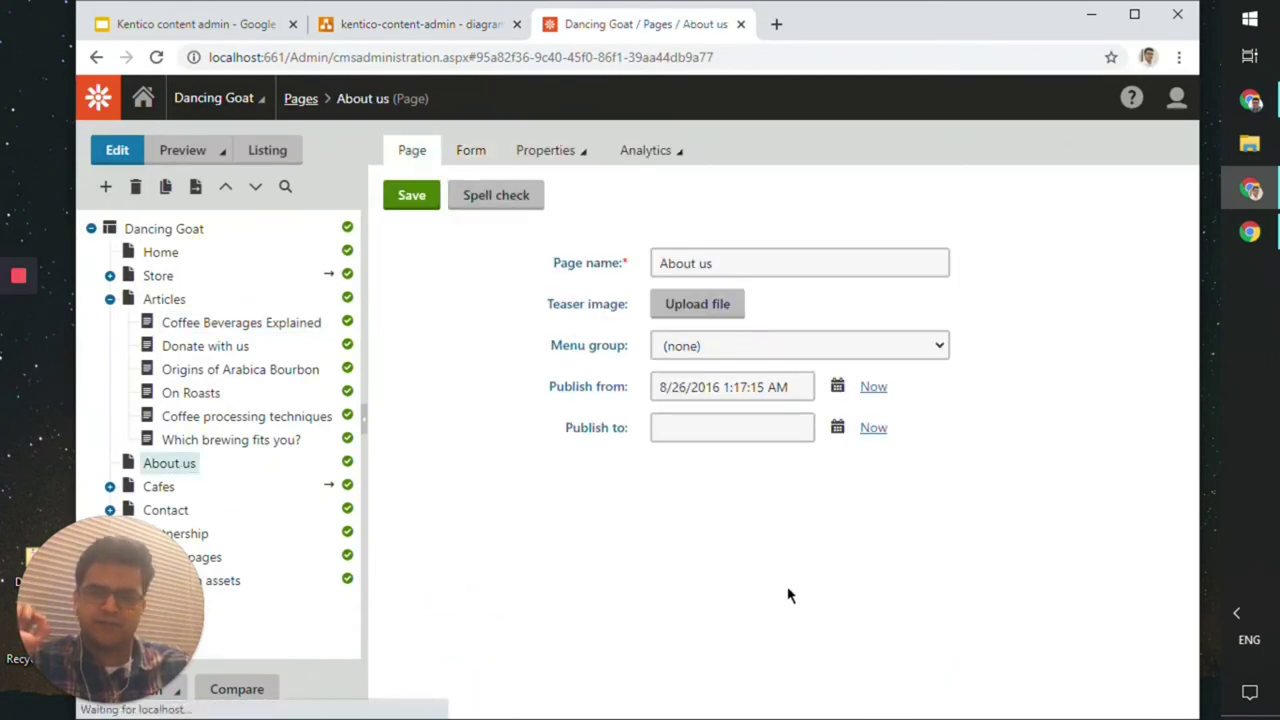
pyautogui.scroll(-10, 806, 640)
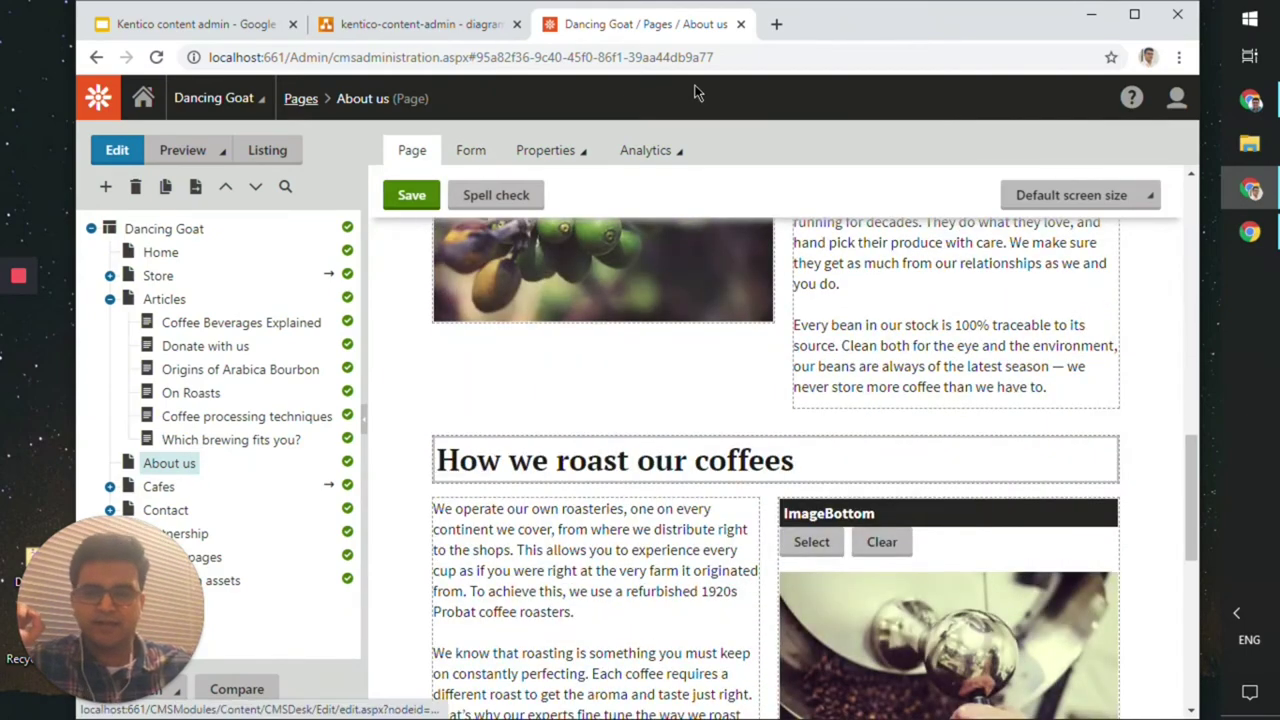
# Step: Collapse Articles and browse the Cafes regional pages in the page tree
pyautogui.click(109, 299)
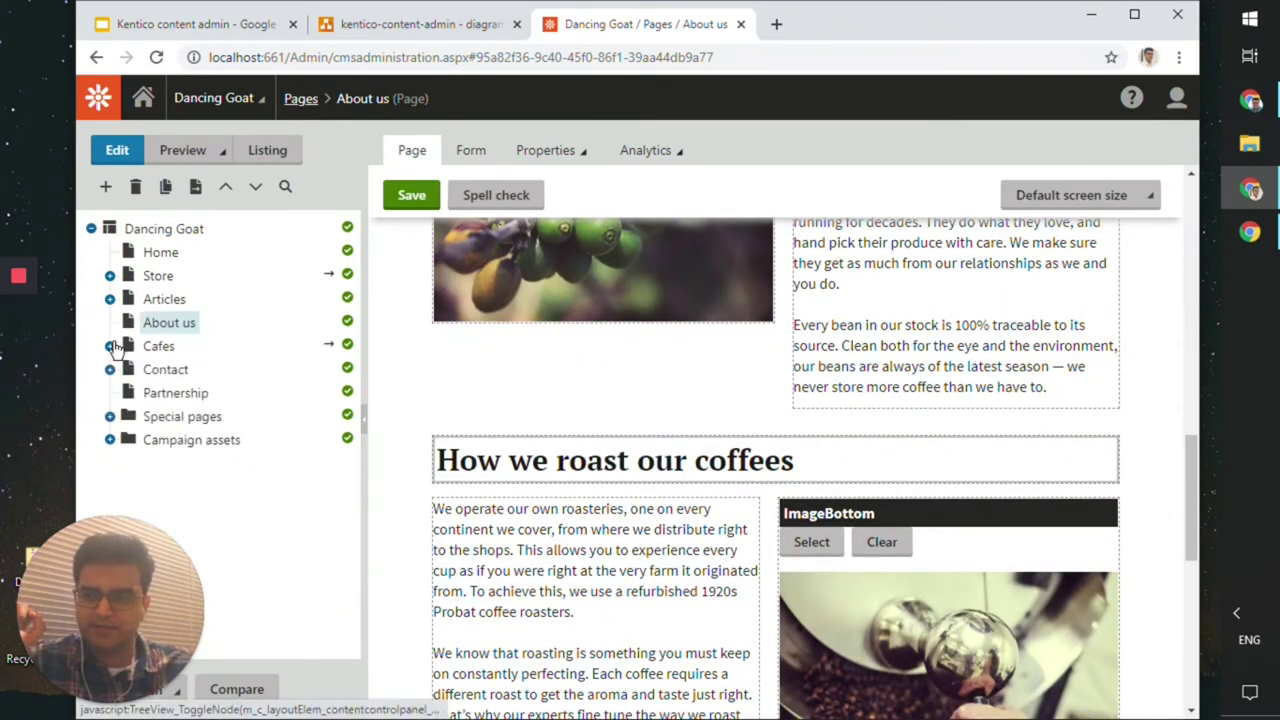
pyautogui.click(110, 346)
pyautogui.scroll(-4, 700, 420)
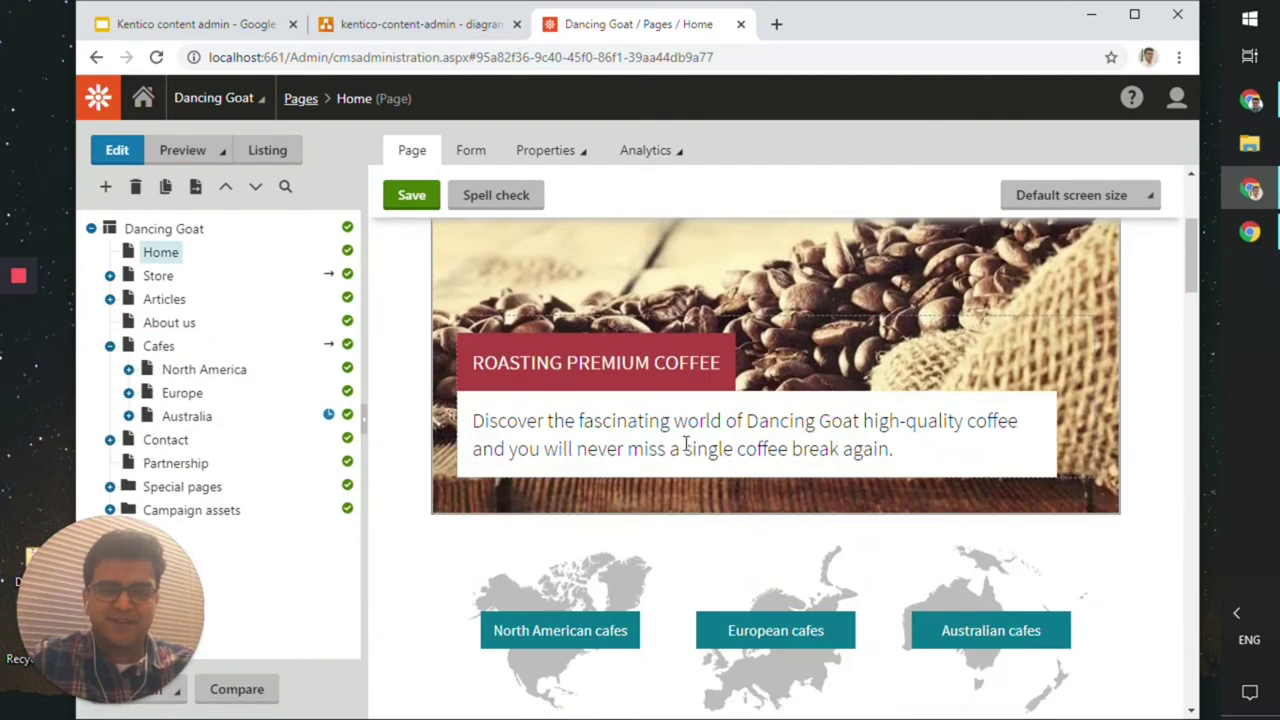
pyautogui.scroll(4, 690, 440)
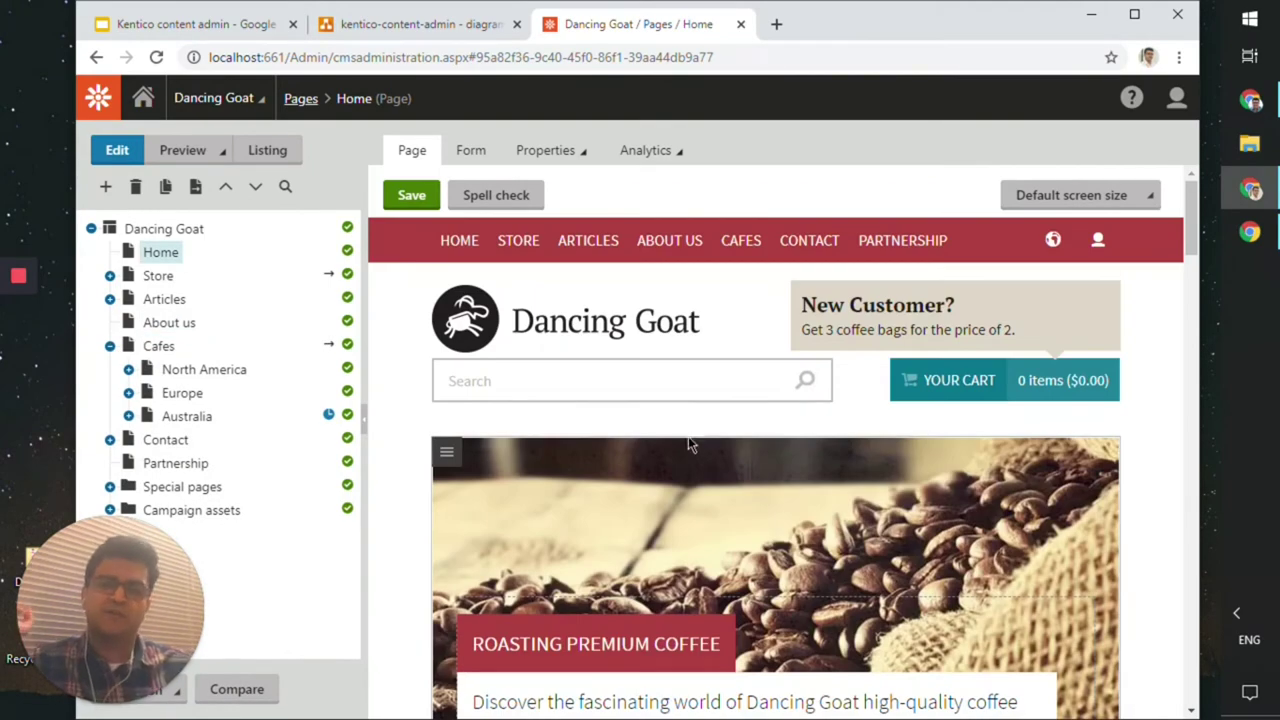
pyautogui.scroll(-2, 693, 440)
pyautogui.scroll(-1, 707, 487)
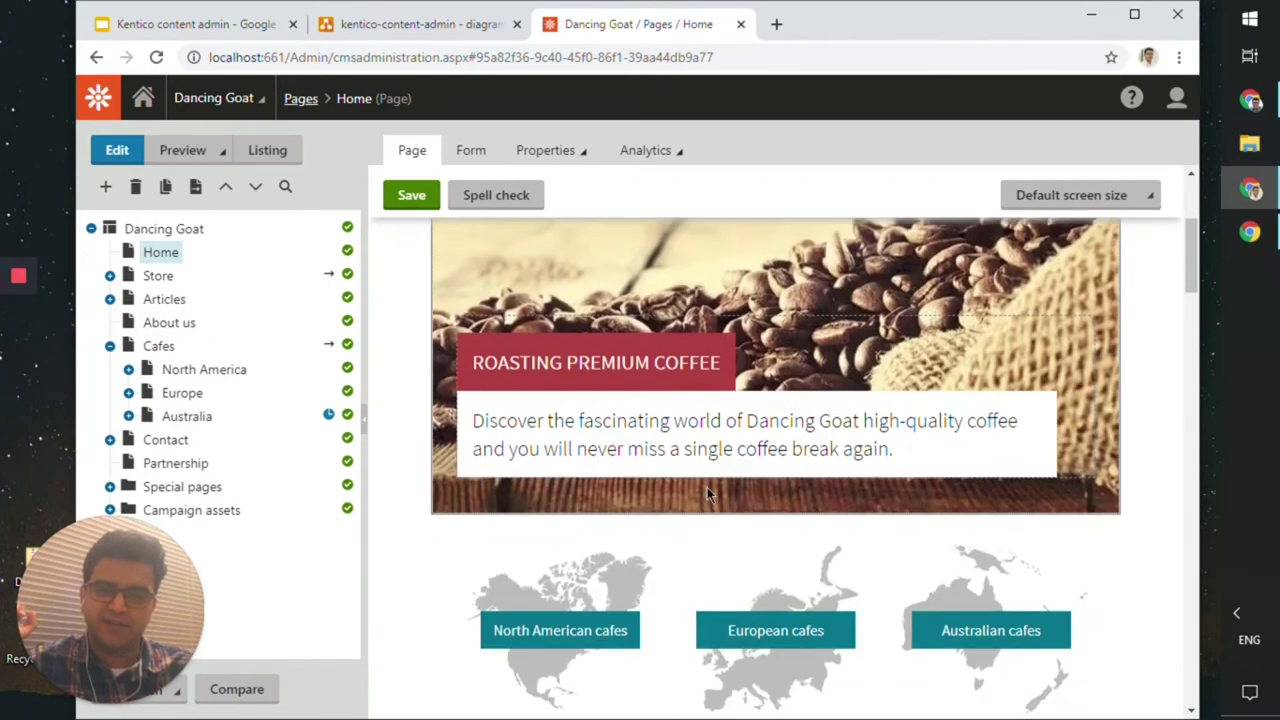
pyautogui.scroll(3, 707, 487)
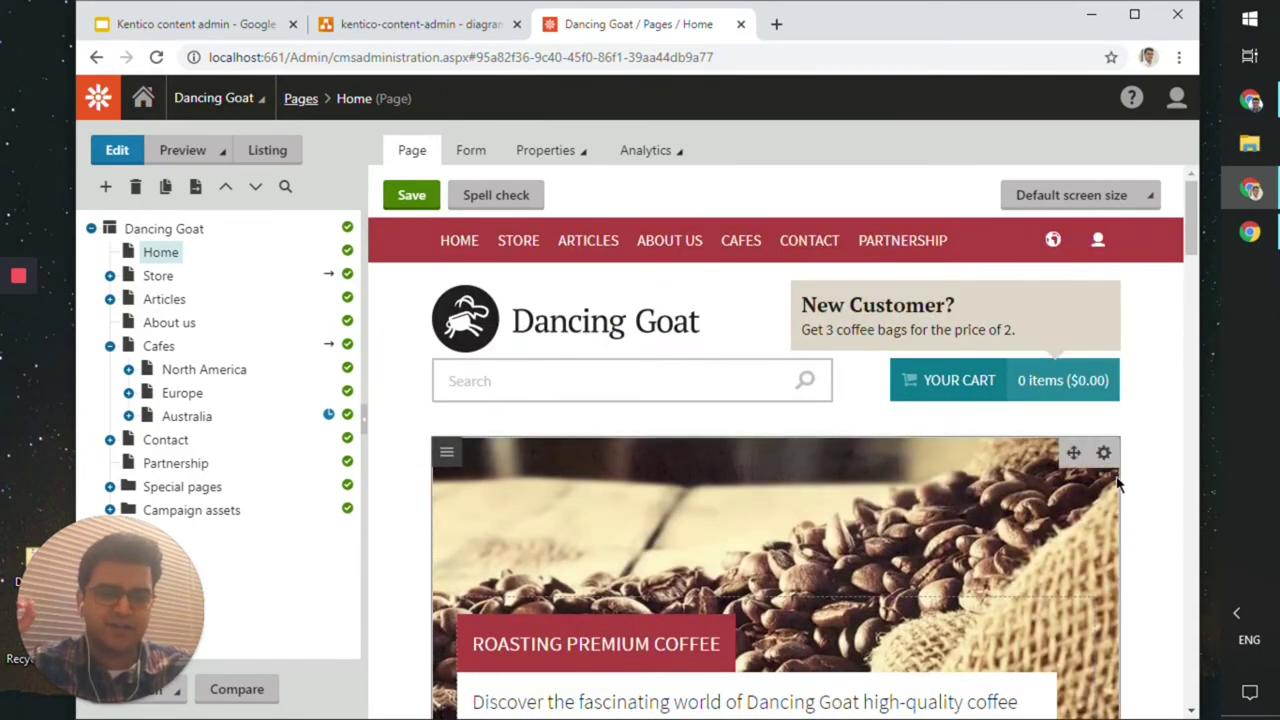
pyautogui.scroll(-3, 1100, 480)
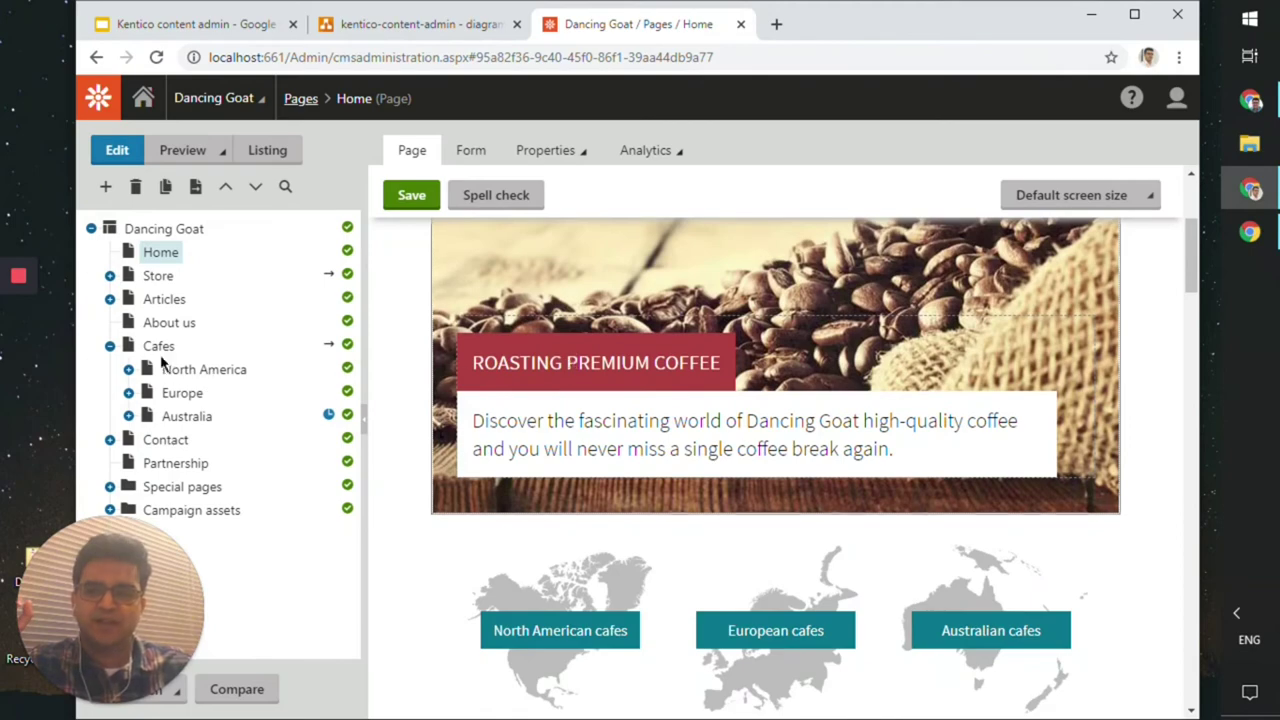
pyautogui.click(110, 346)
pyautogui.scroll(2, 789, 443)
pyautogui.scroll(1, 789, 443)
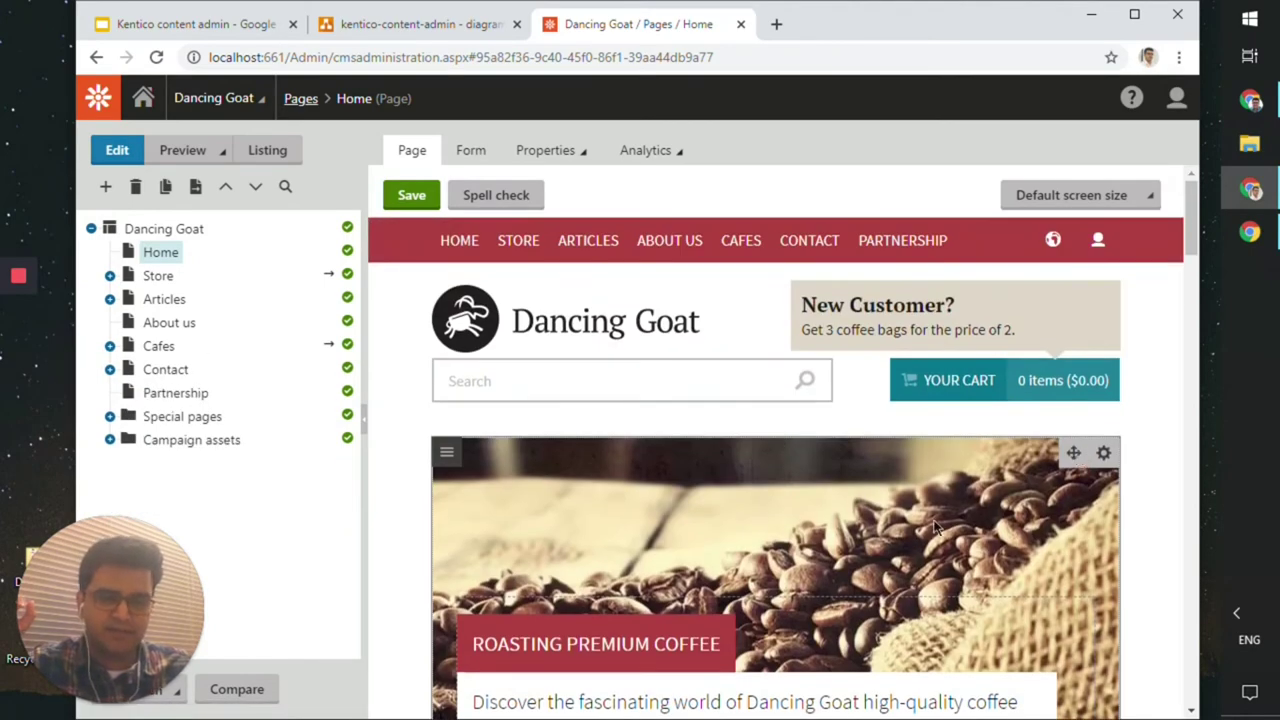
pyautogui.scroll(-3, 770, 493)
pyautogui.scroll(-3, 700, 480)
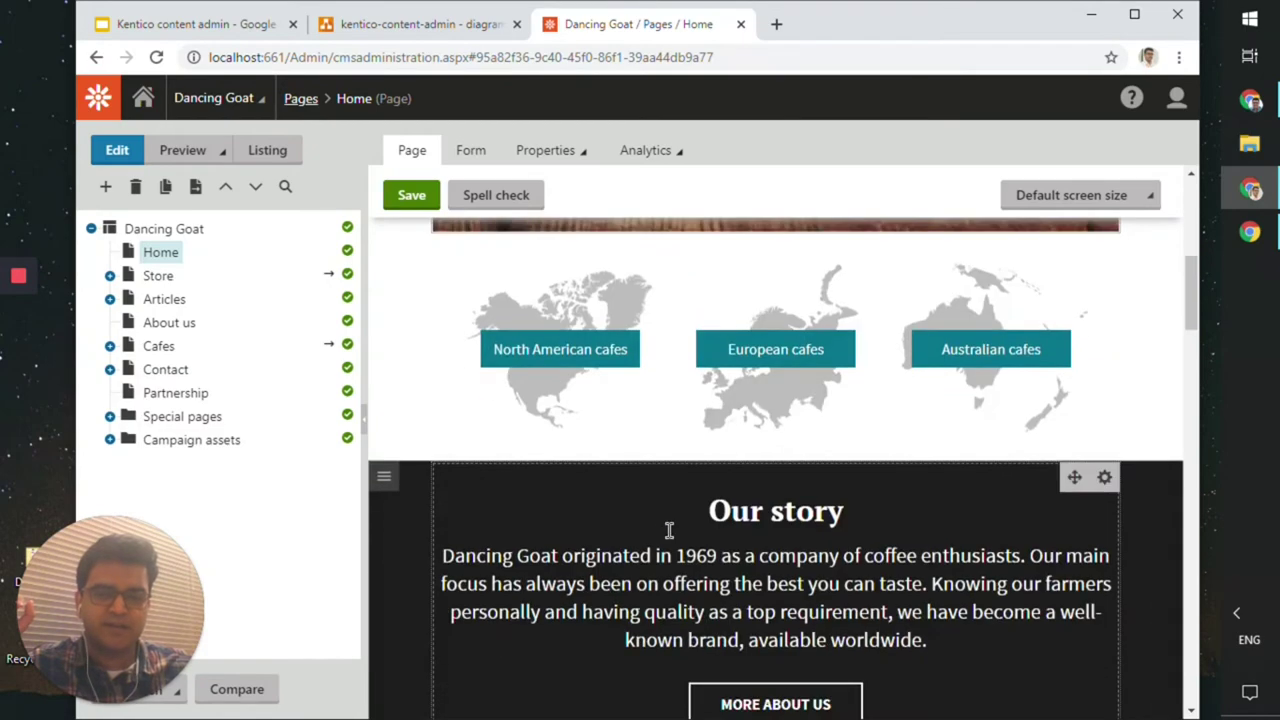
pyautogui.scroll(-3, 808, 520)
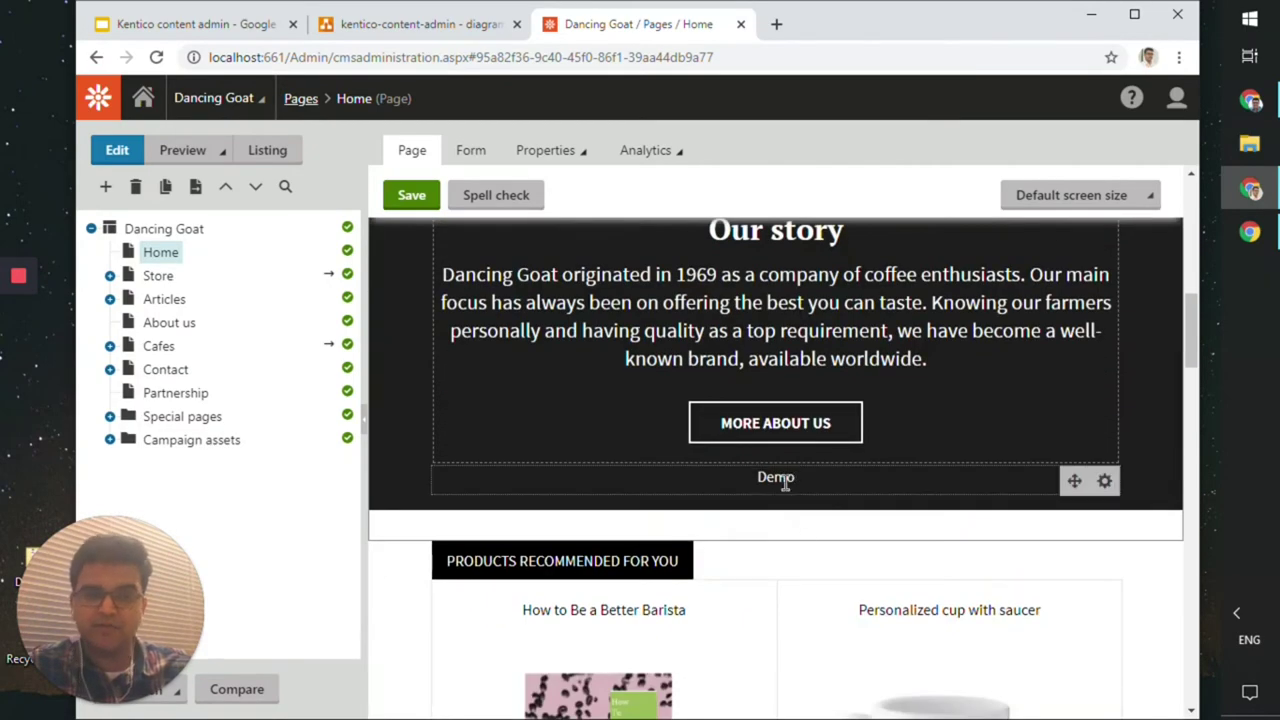
pyautogui.scroll(1, 775, 487)
pyautogui.scroll(2, 775, 487)
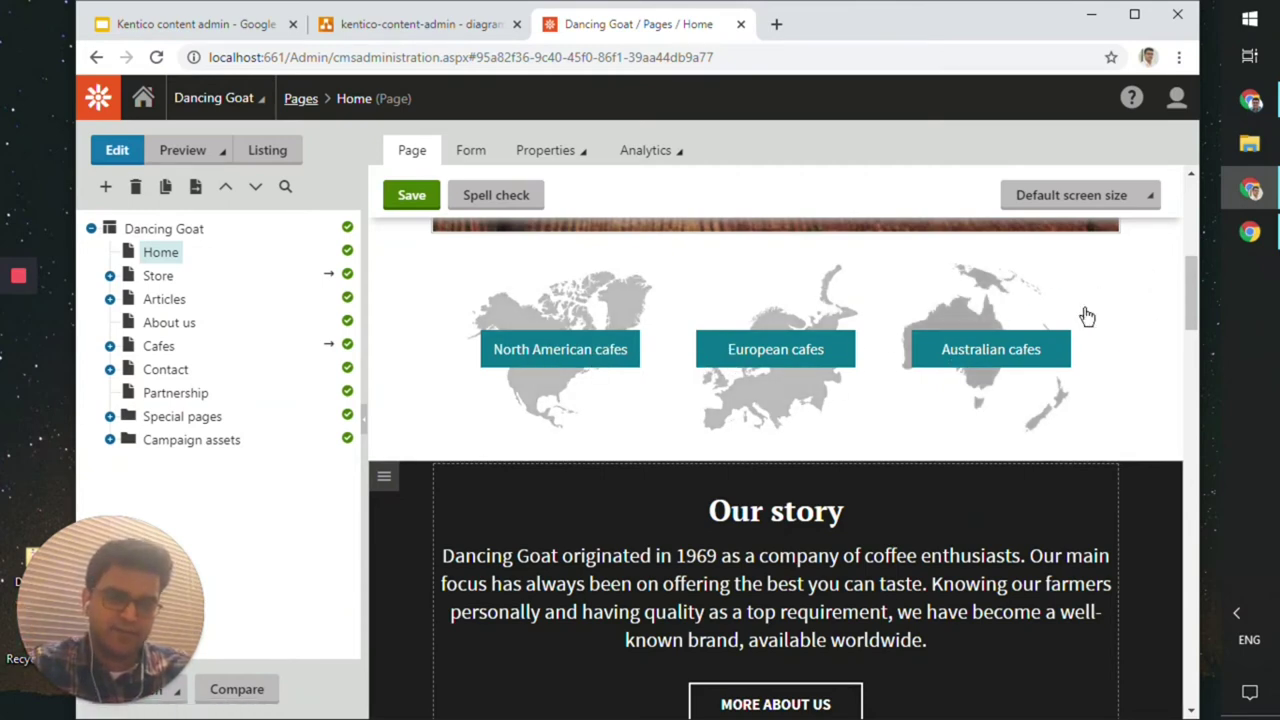
# Step: Switch the Home page from form fields to its rendered preview and scroll to the cafe maps
pyautogui.click(471, 152)
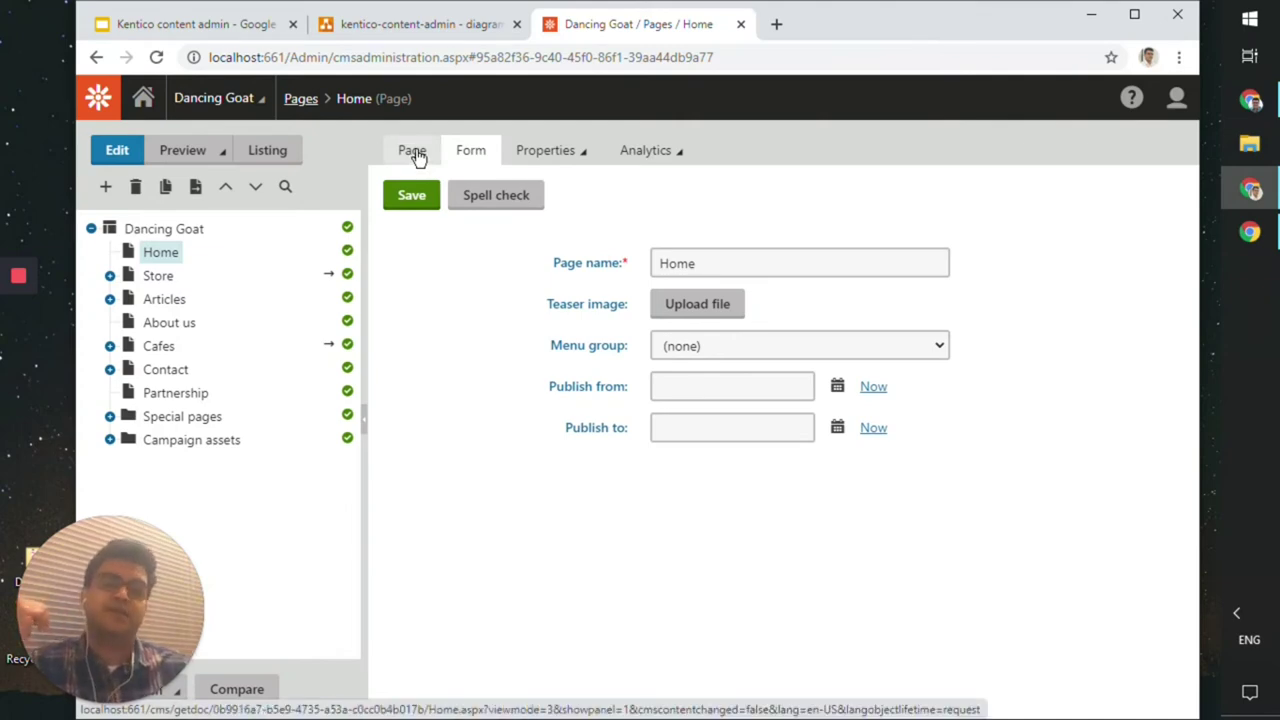
pyautogui.click(414, 152)
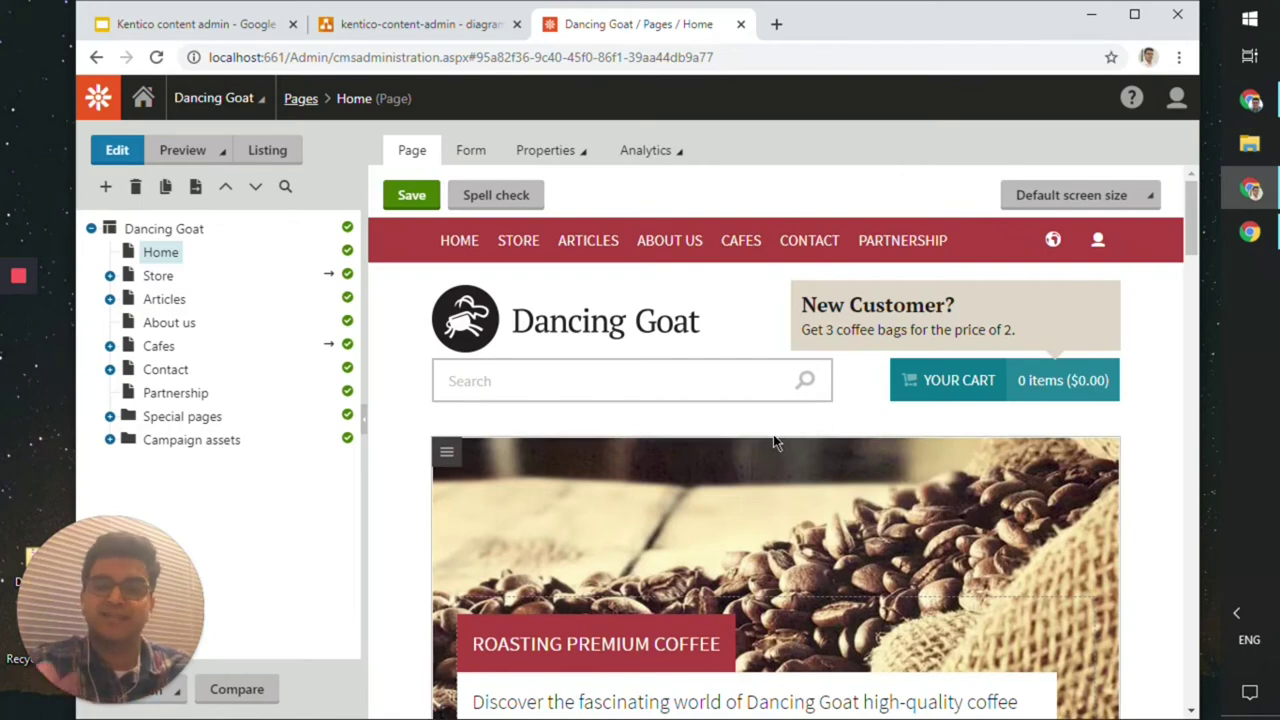
pyautogui.scroll(-3, 775, 442)
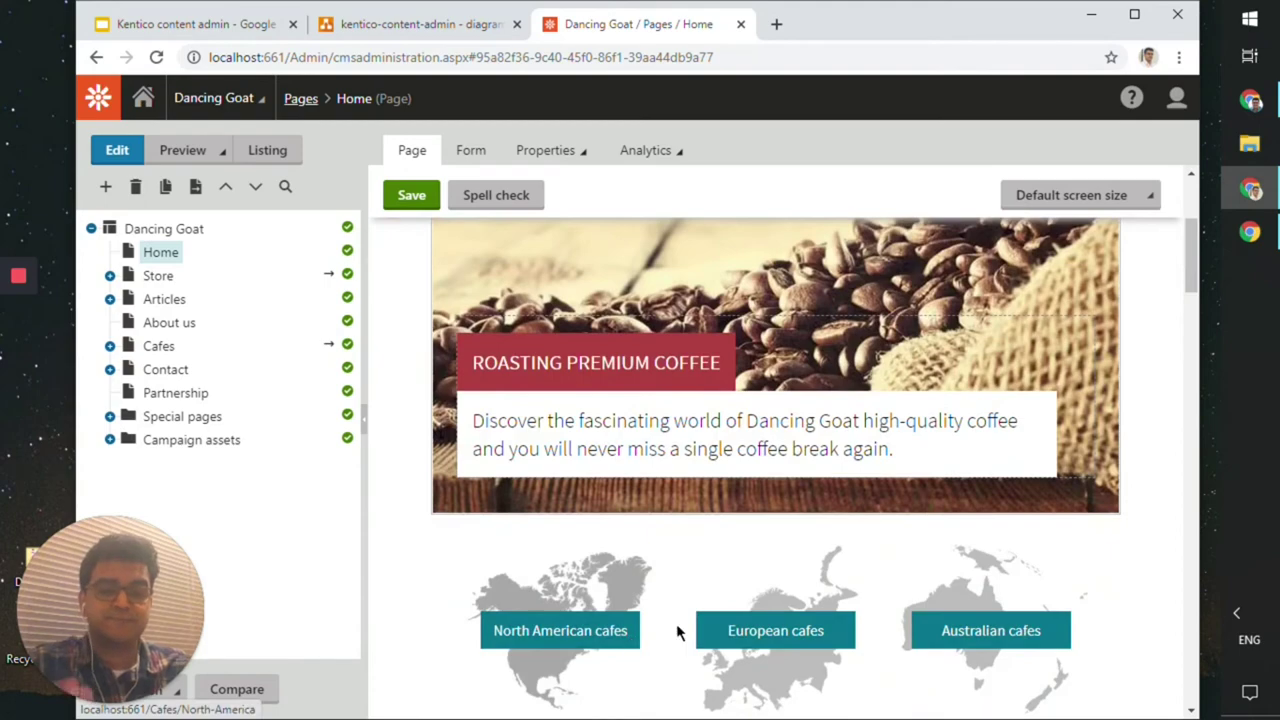
# Step: Bring the other Kentico window forward and switch the Home page to Design view
pyautogui.click(1093, 18)
pyautogui.click(1250, 97)
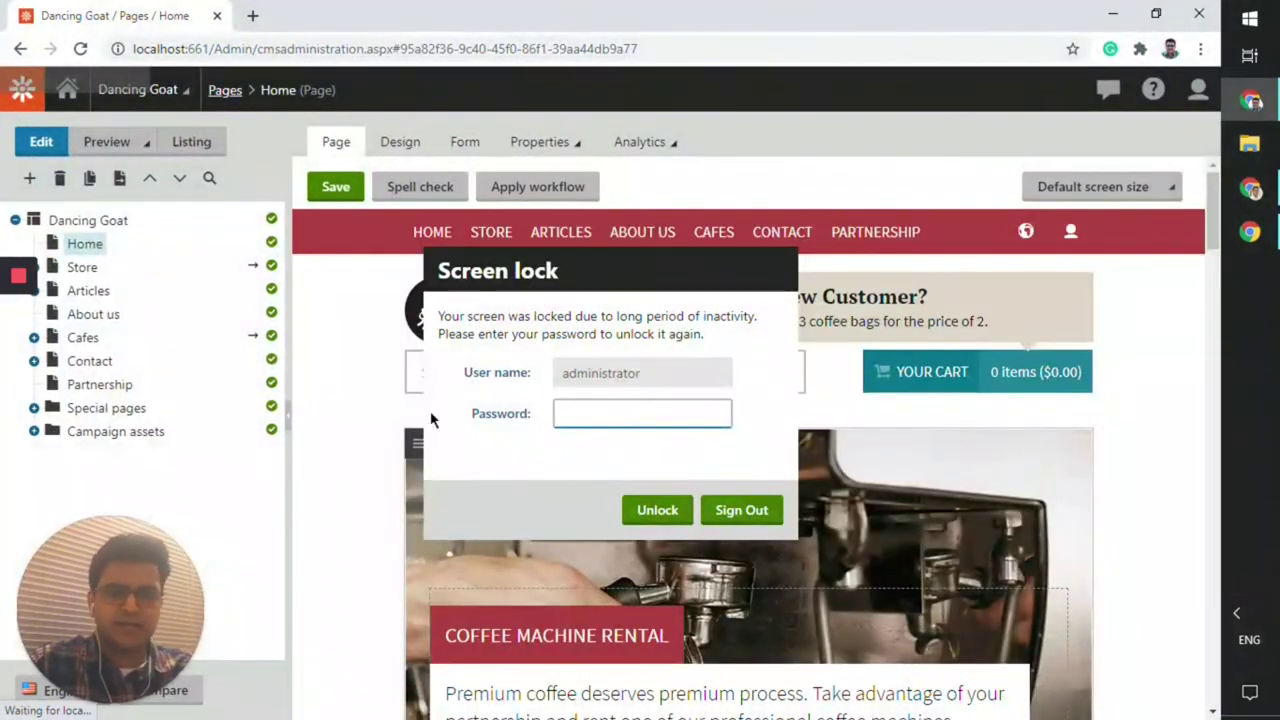
pyautogui.scroll(-3, 369, 434)
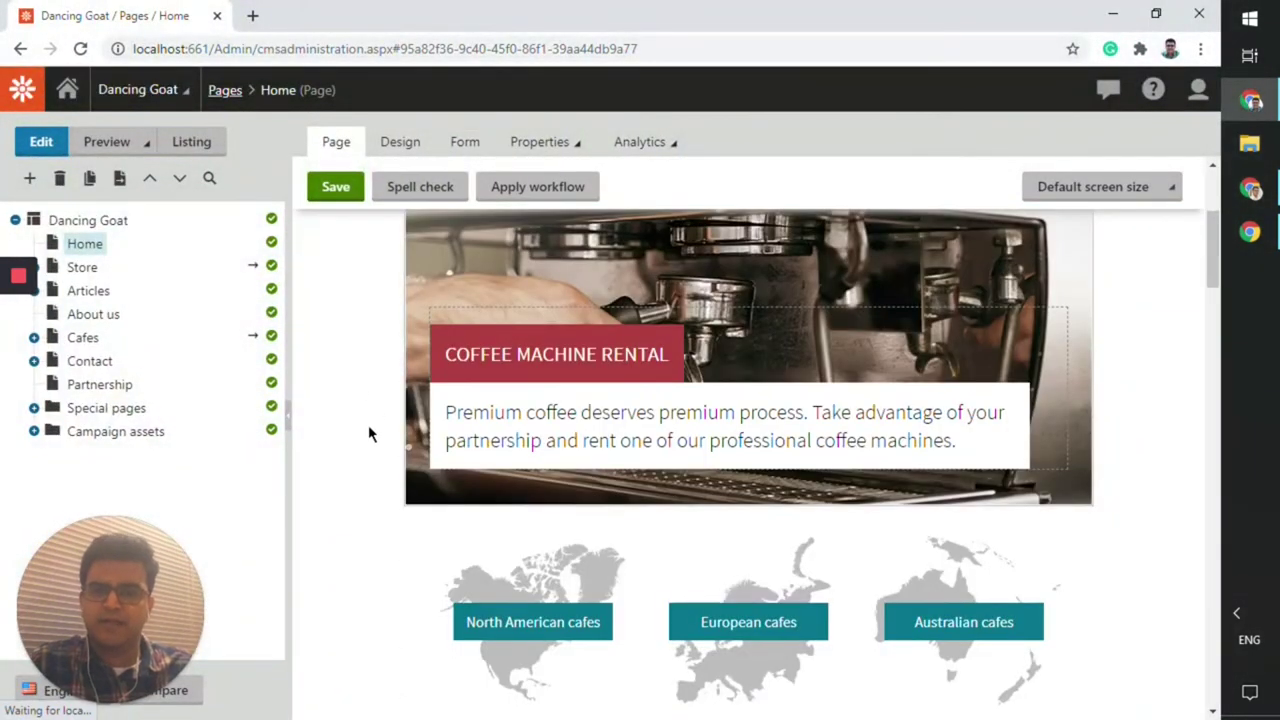
pyautogui.scroll(-3, 367, 425)
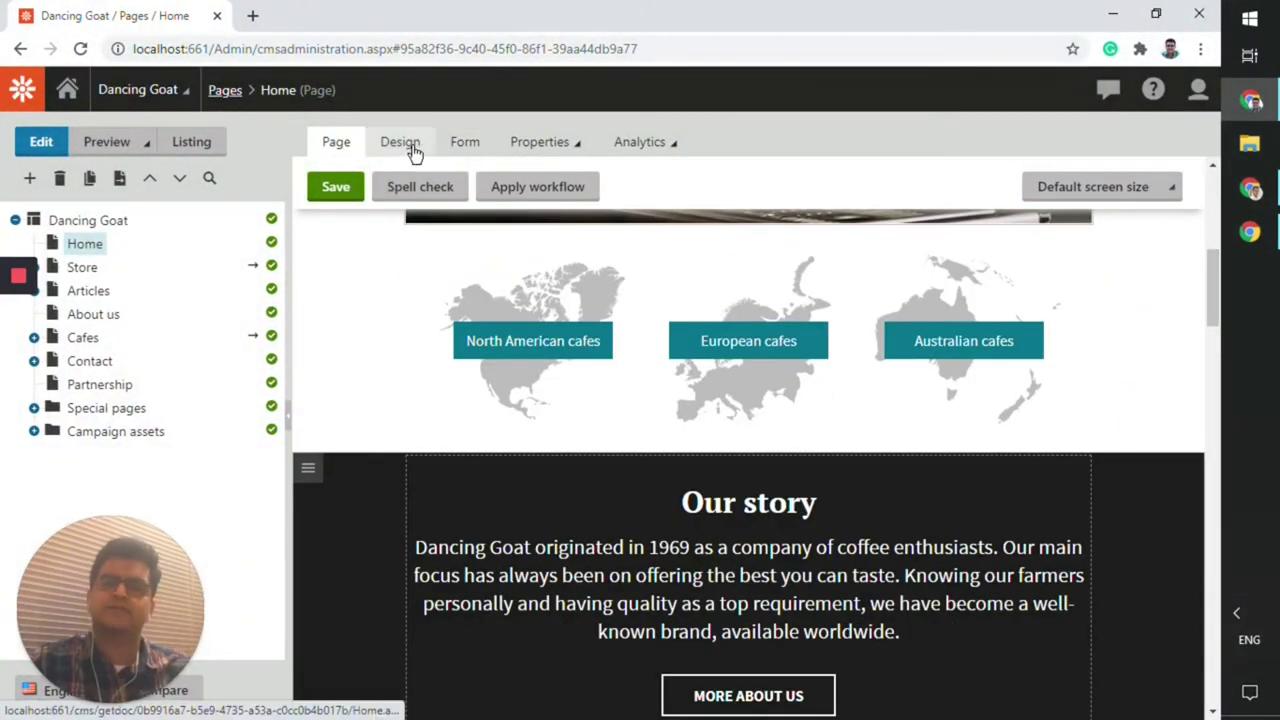
pyautogui.click(413, 148)
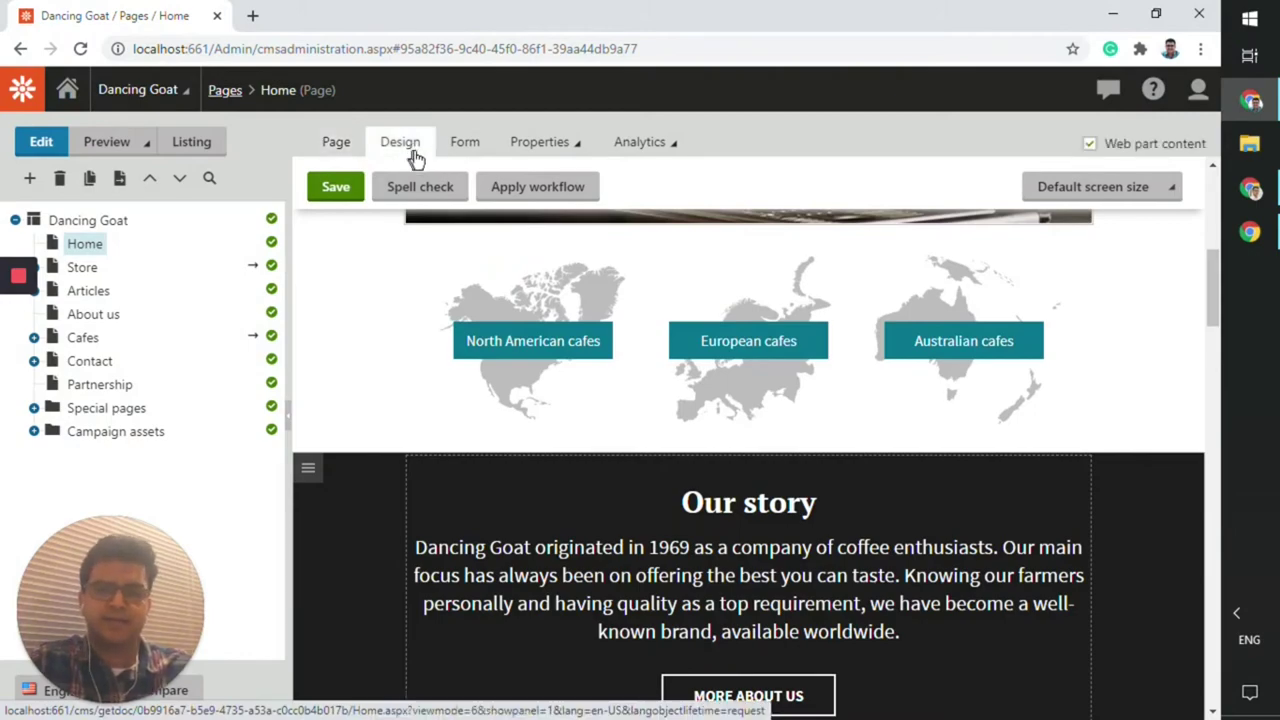
pyautogui.scroll(-9, 740, 445)
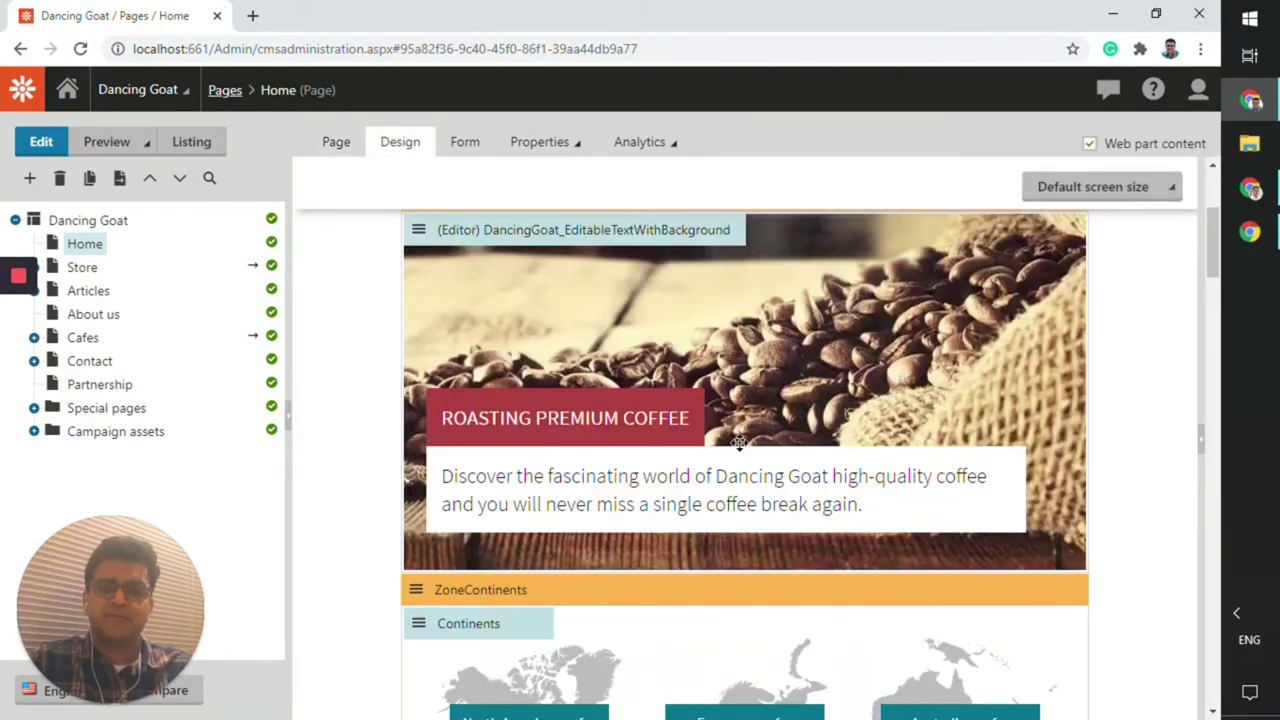
pyautogui.scroll(3, 731, 516)
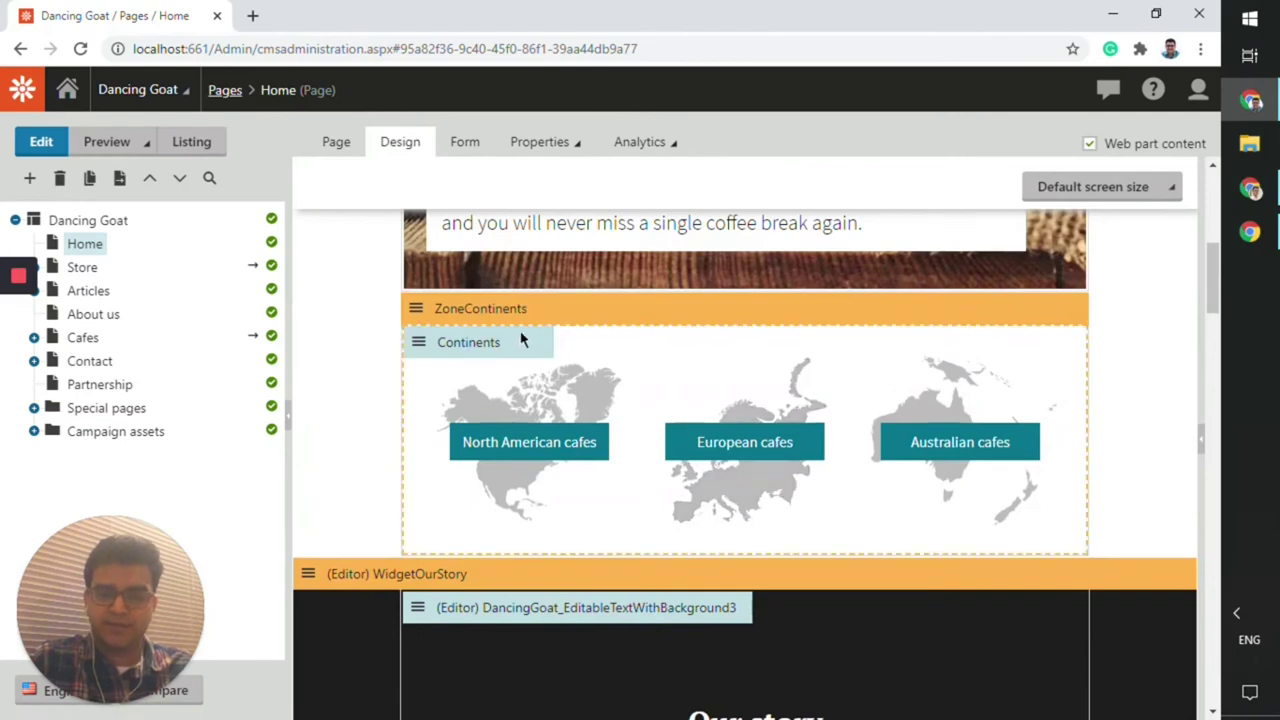
# Step: Inspect the Continents web part's static Text HTML cafe links, then minimize the browser
pyautogui.doubleClick(453, 344)
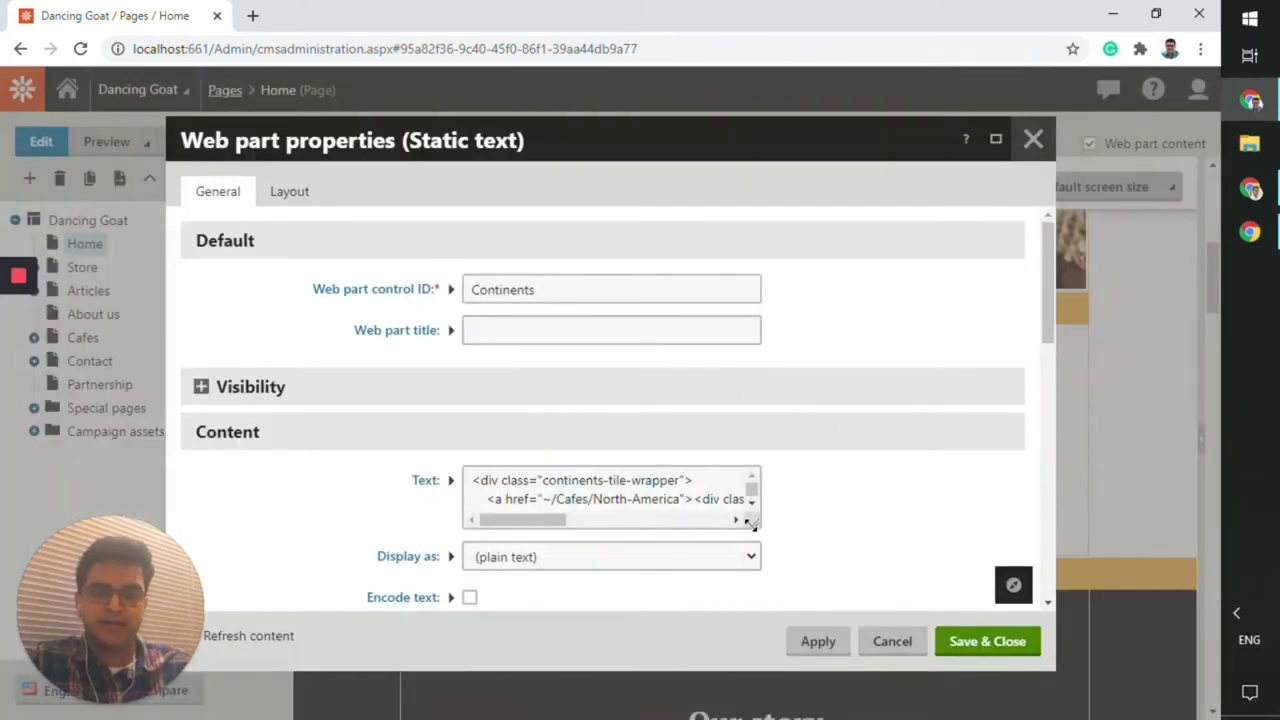
pyautogui.moveTo(751, 524); pyautogui.dragTo(916, 602)
pyautogui.moveTo(554, 603); pyautogui.dragTo(533, 618)
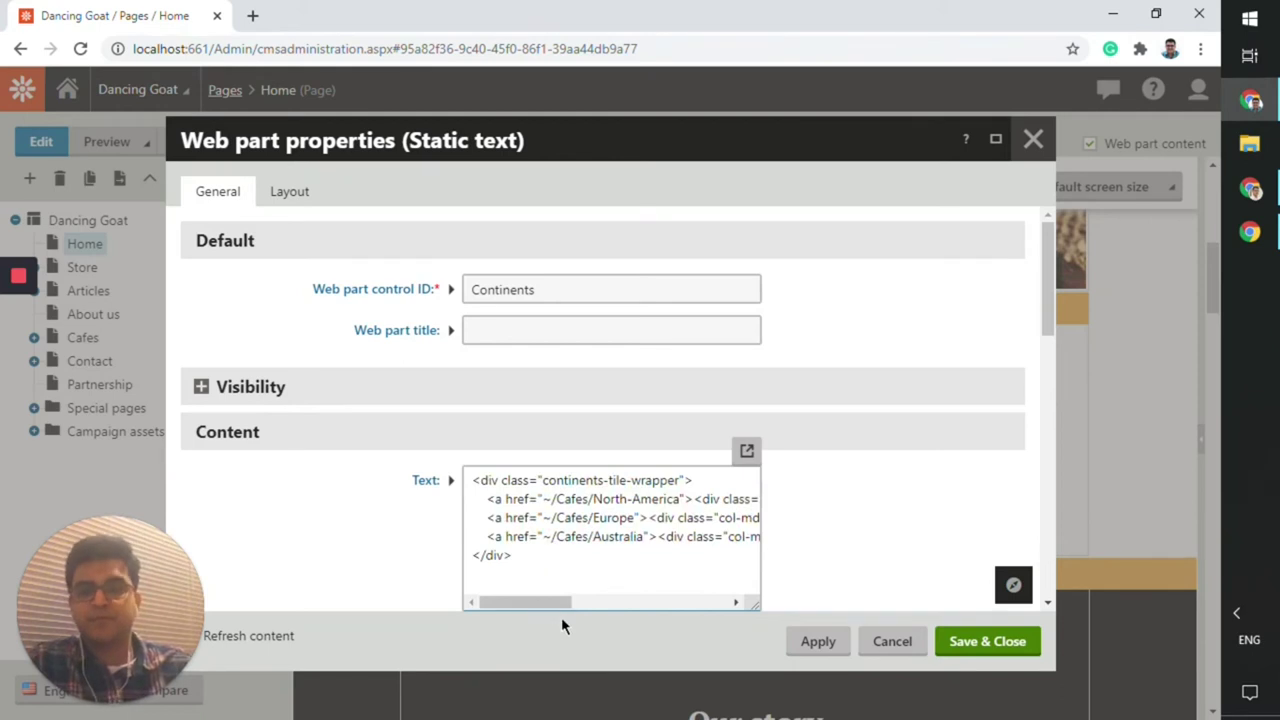
pyautogui.moveTo(695, 548); pyautogui.dragTo(434, 486)
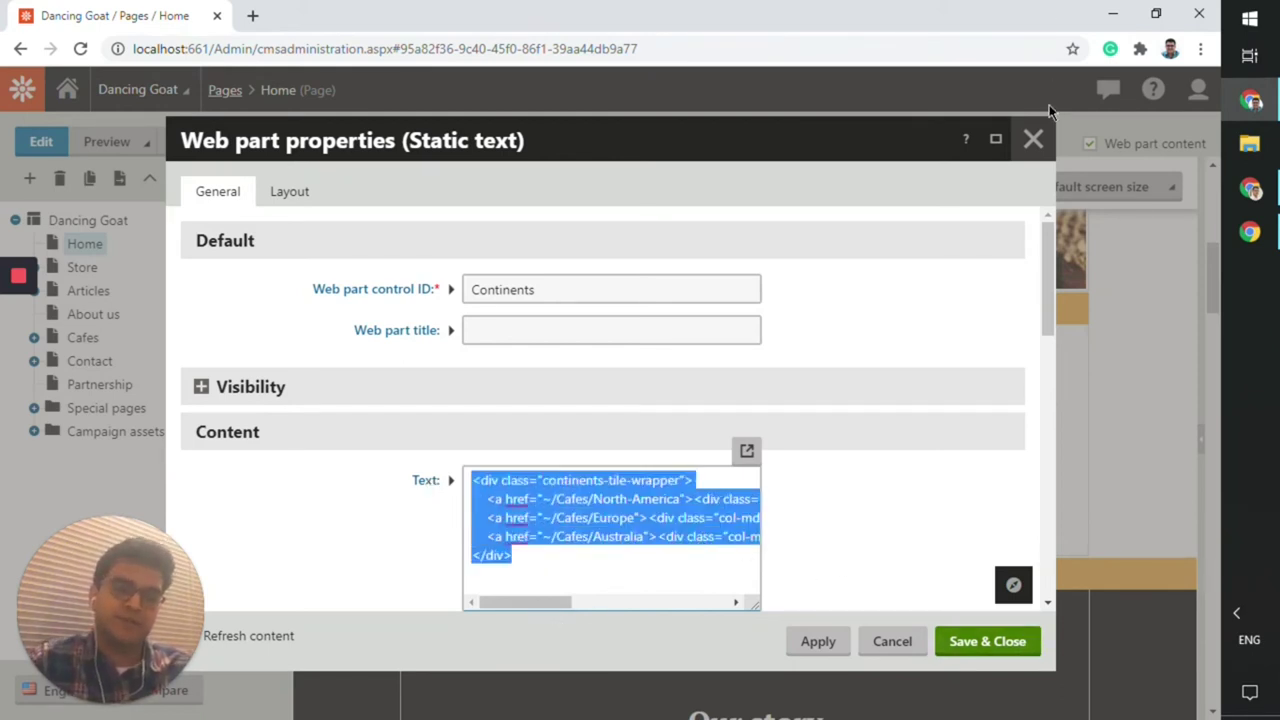
pyautogui.click(1099, 123)
pyautogui.click(1113, 14)
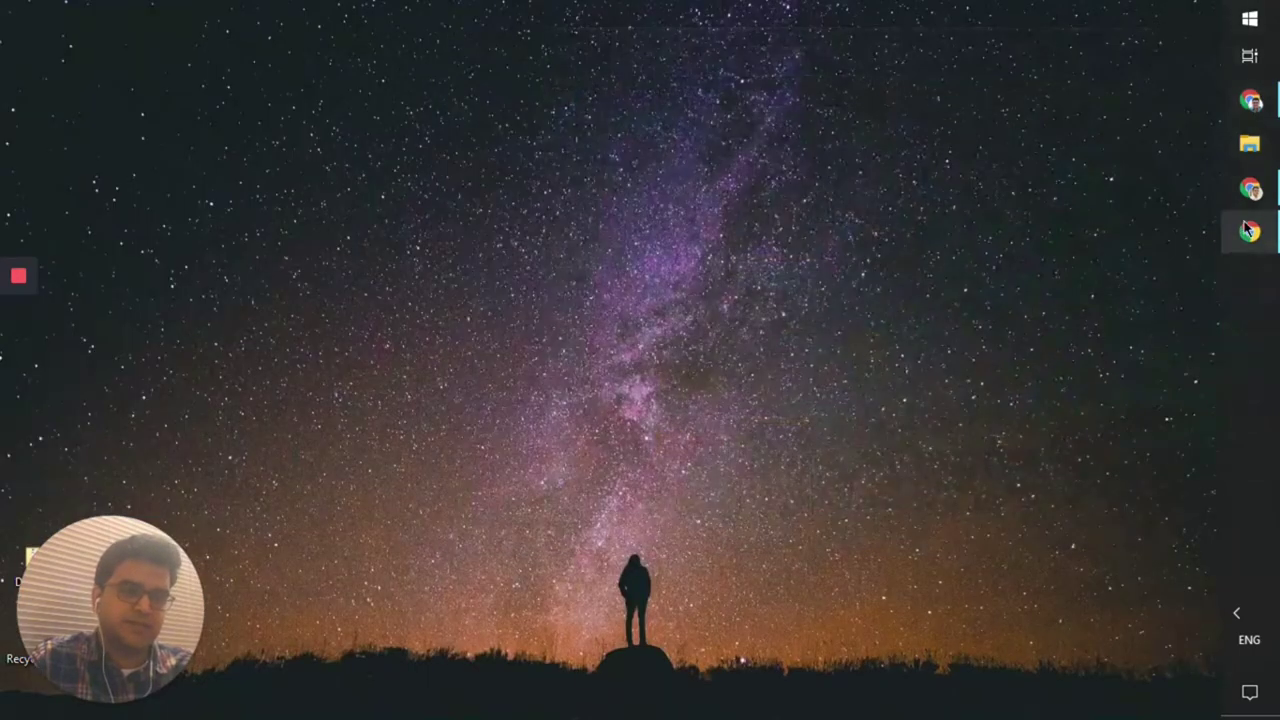
# Step: Restore the admin window and check the Form box in the content-admin diagram
pyautogui.click(1251, 190)
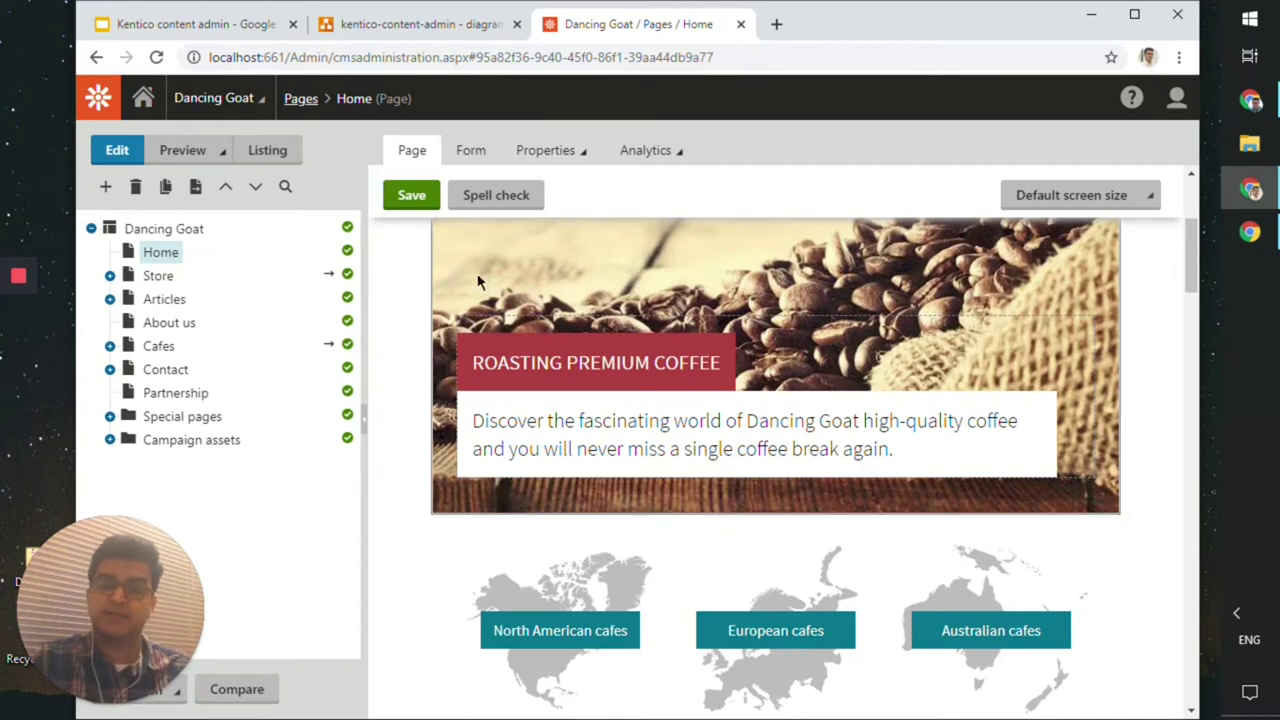
pyautogui.click(351, 30)
pyautogui.click(521, 309)
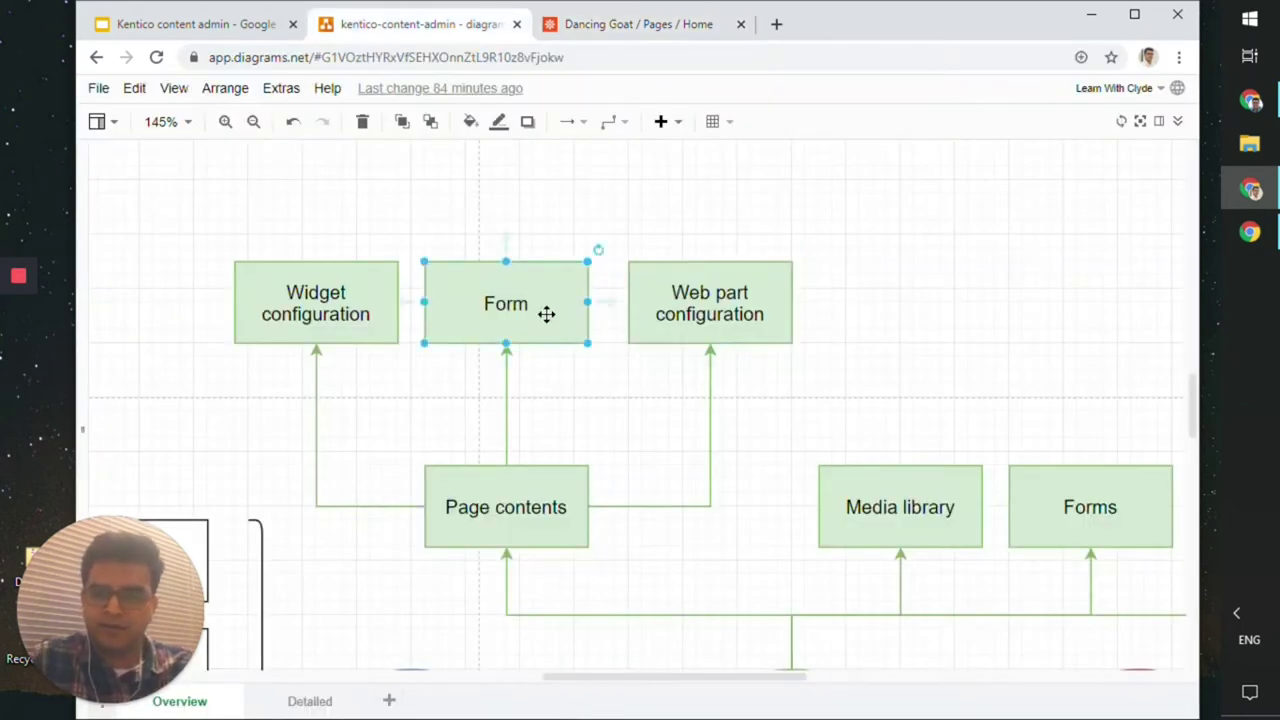
pyautogui.click(606, 34)
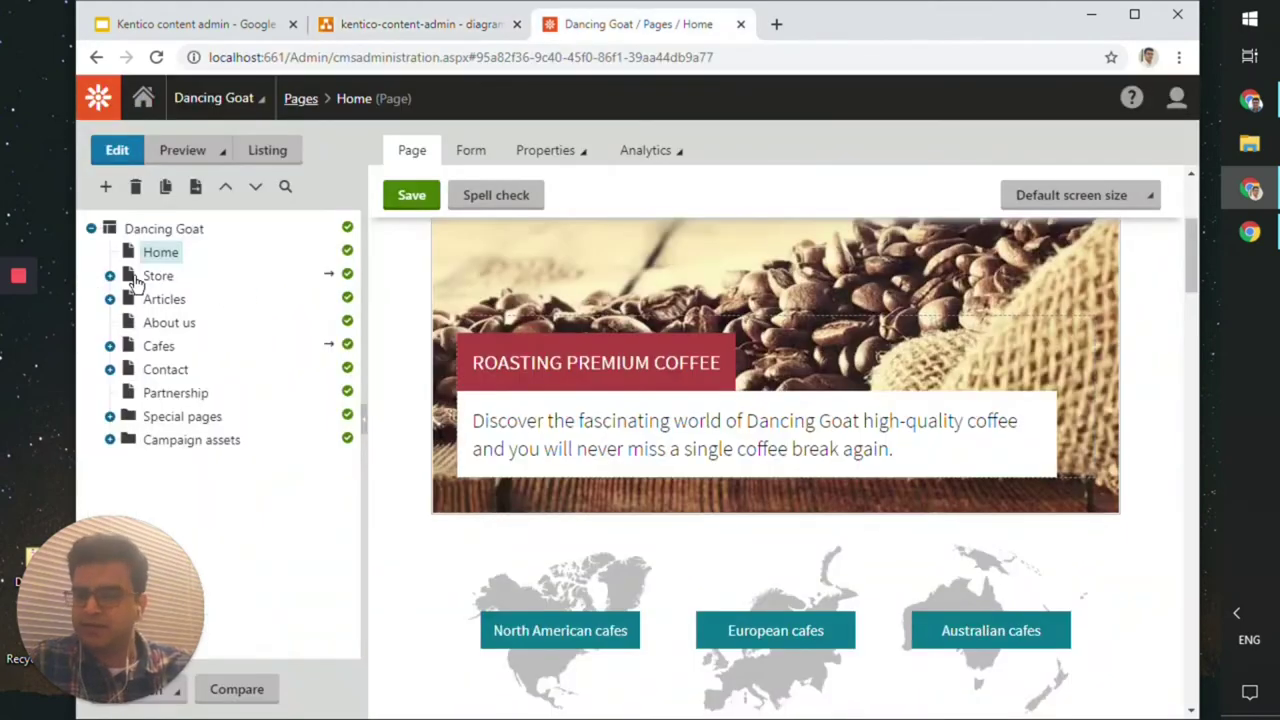
# Step: Open Coffee Beverages Explained under Articles on its Form tab, then bring up the live article
pyautogui.click(110, 299)
pyautogui.click(241, 322)
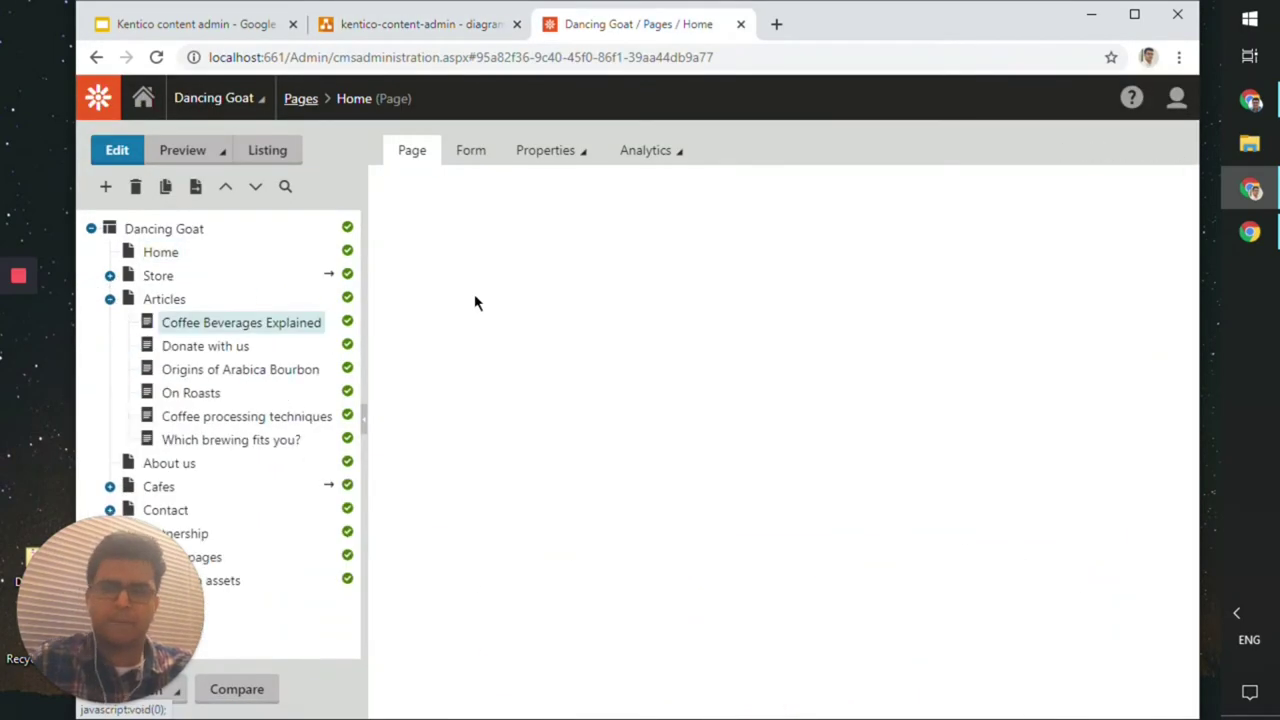
pyautogui.click(470, 150)
pyautogui.scroll(-3, 509, 338)
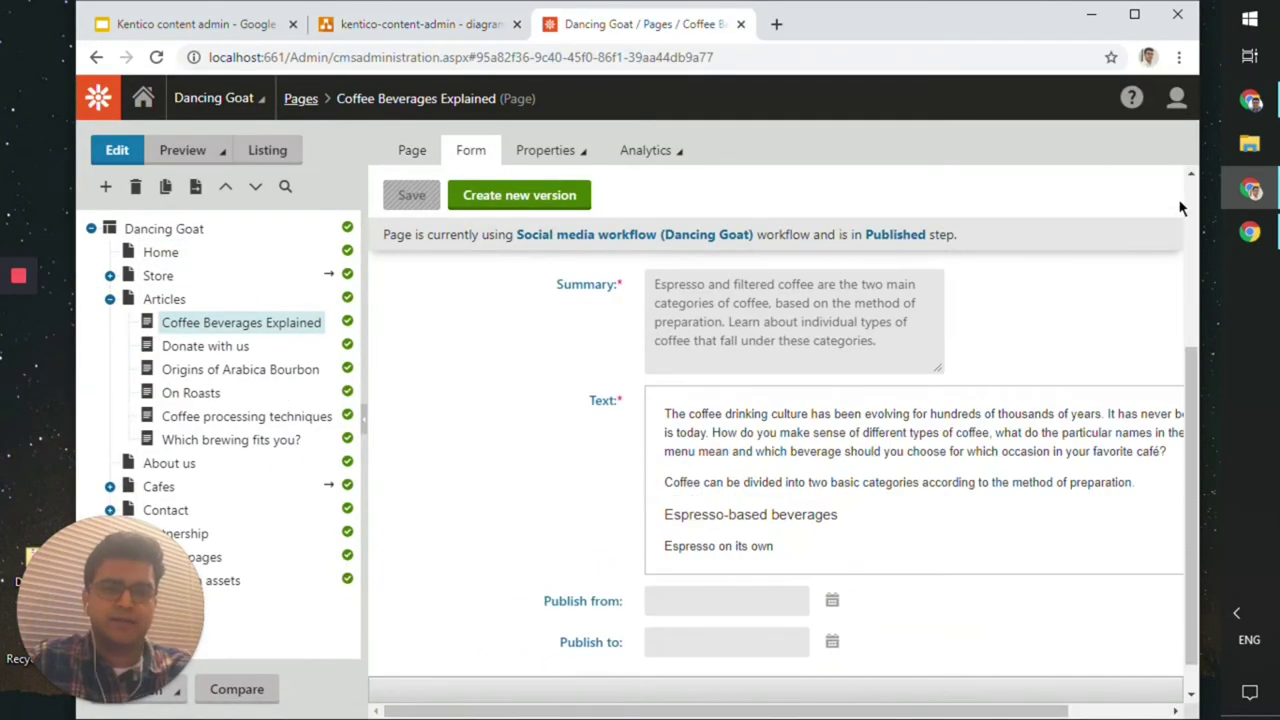
pyautogui.click(1250, 232)
# Step: Return to the Kentico admin and create a new editable version of the article
pyautogui.scroll(3, 300, 400)
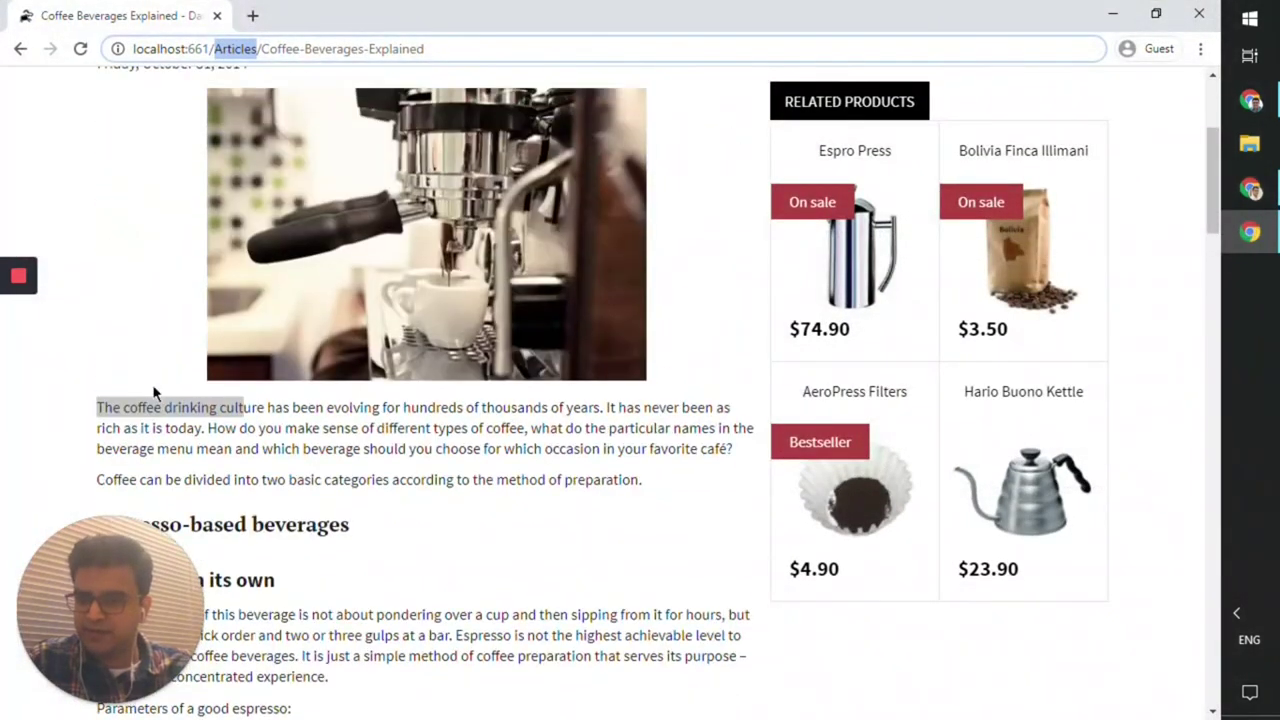
pyautogui.click(218, 428)
pyautogui.click(1250, 189)
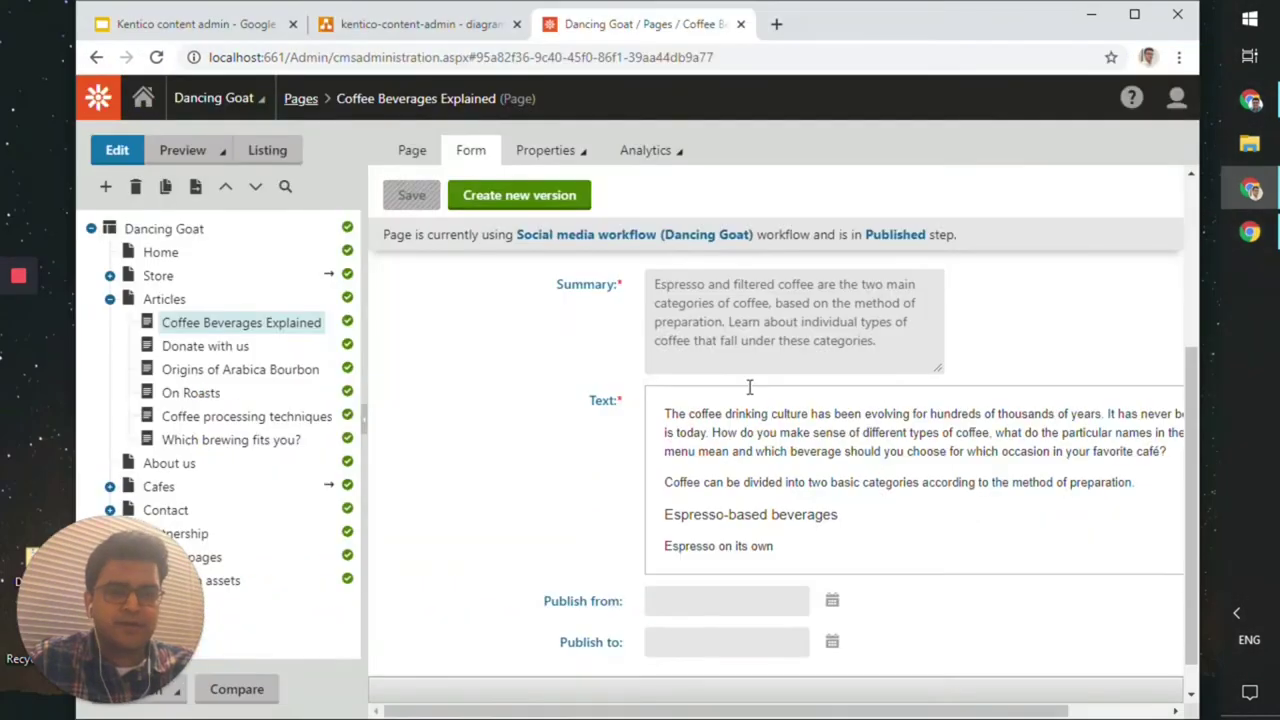
pyautogui.click(510, 205)
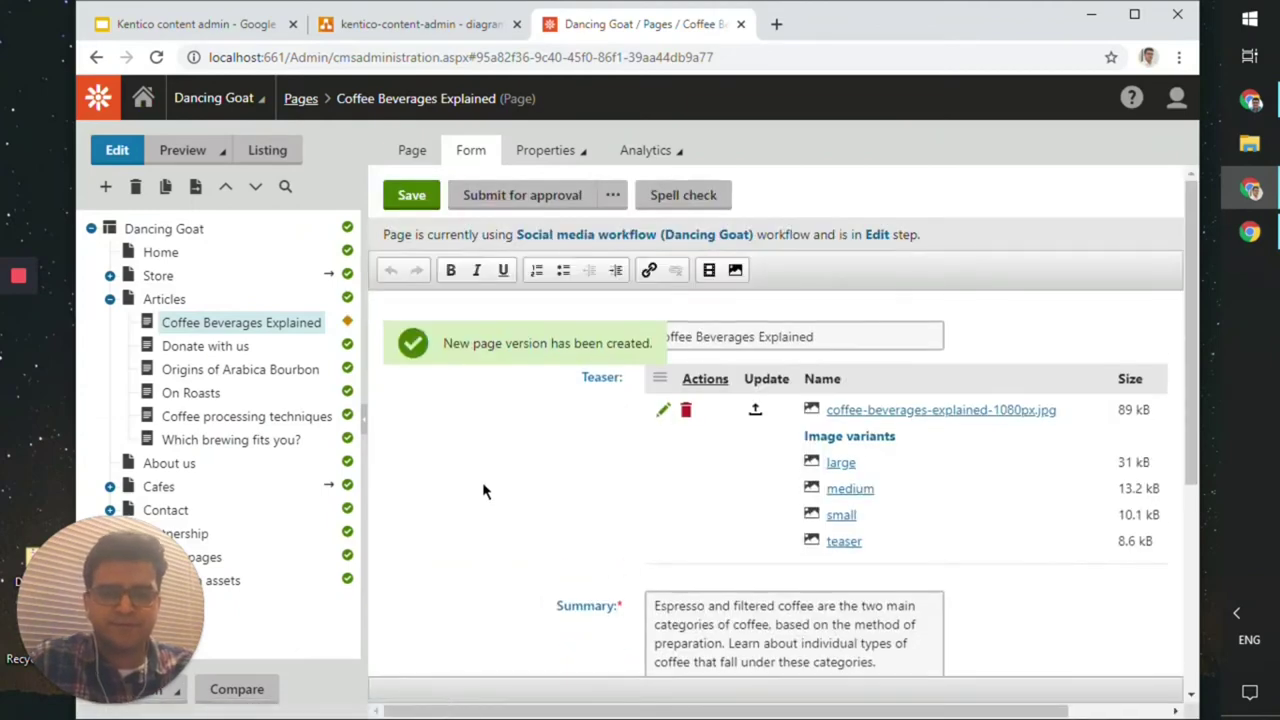
# Step: Bold 'coffee drinking culture' in the Text field, save, and show the page preview
pyautogui.scroll(-1, 482, 483)
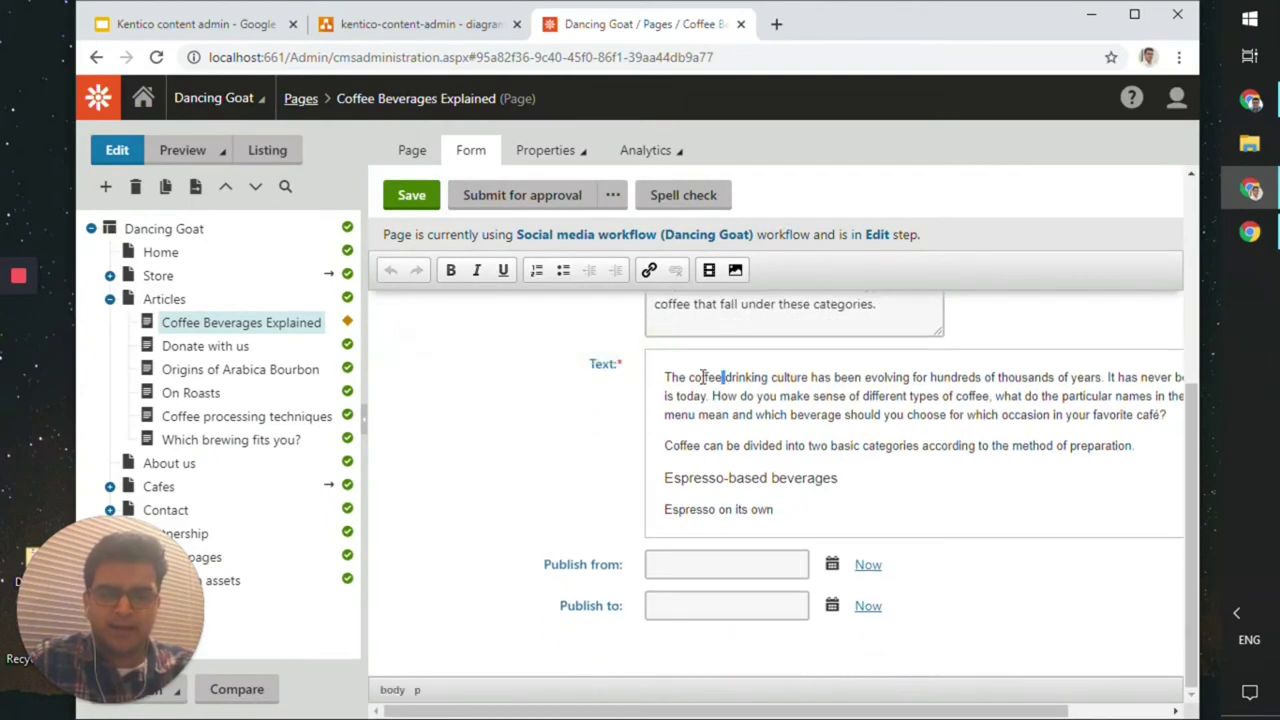
pyautogui.moveTo(689, 377); pyautogui.dragTo(810, 374)
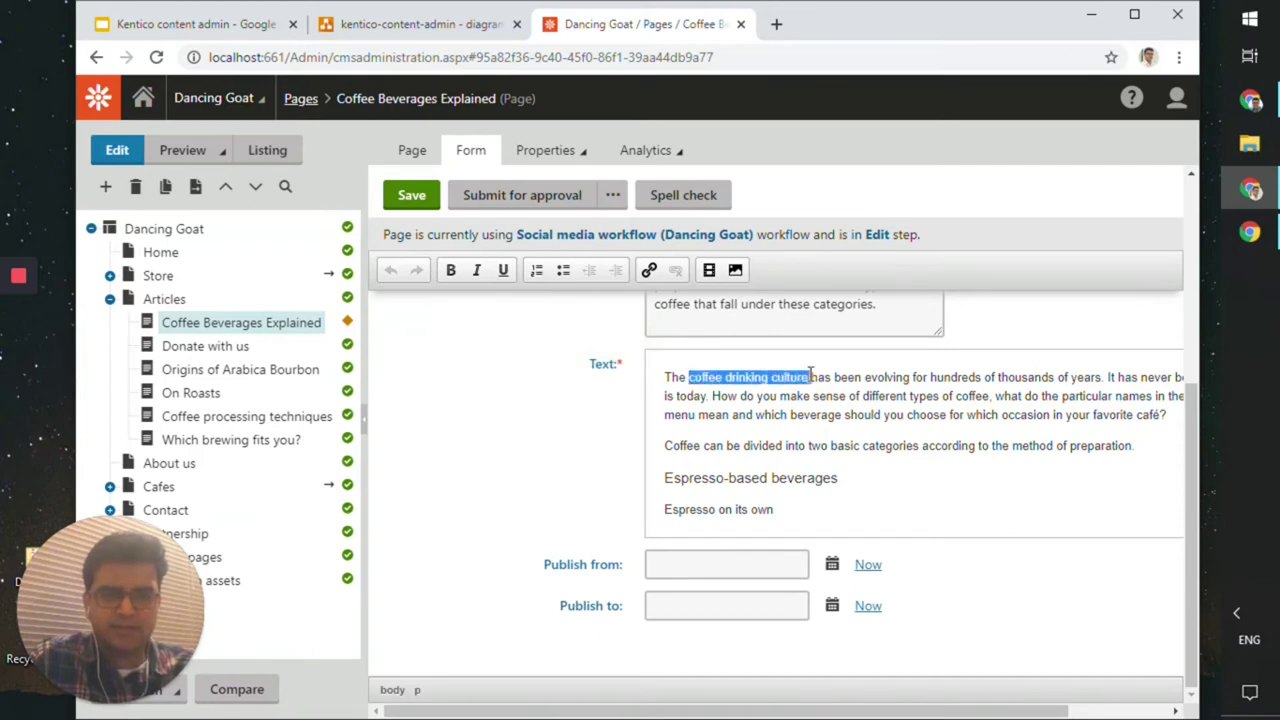
pyautogui.click(453, 270)
pyautogui.click(536, 431)
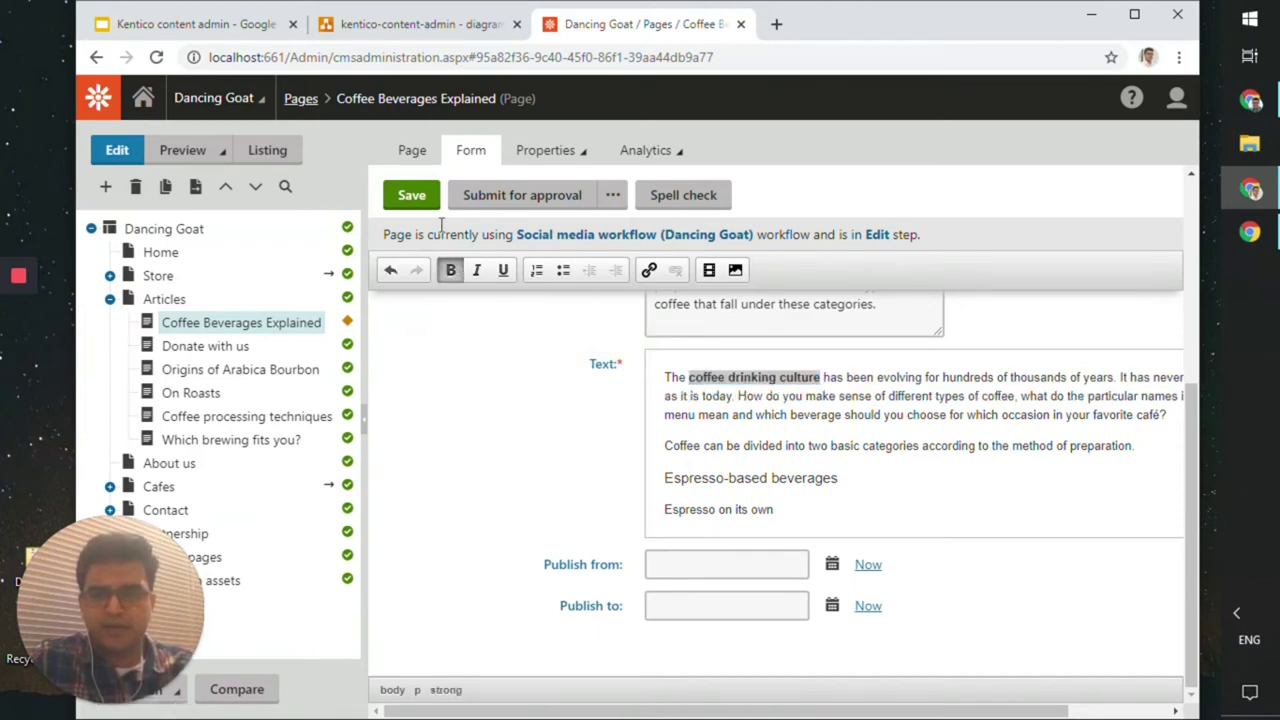
pyautogui.click(417, 204)
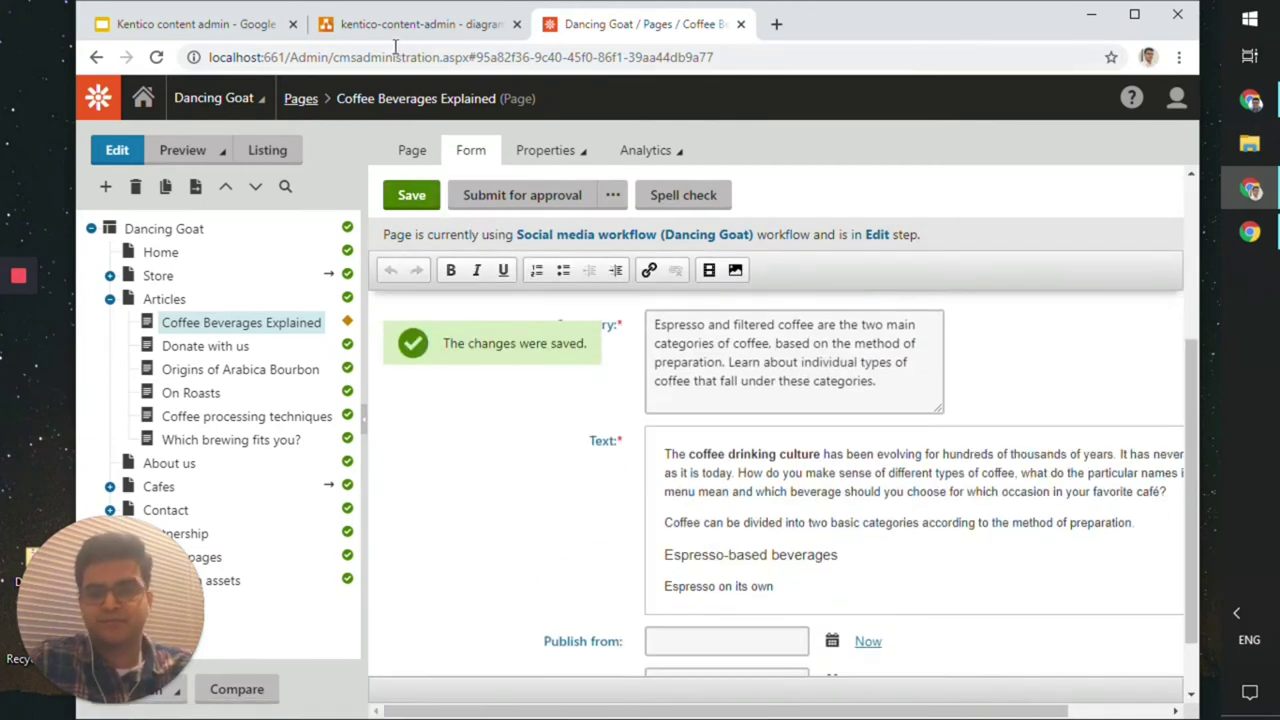
pyautogui.click(418, 151)
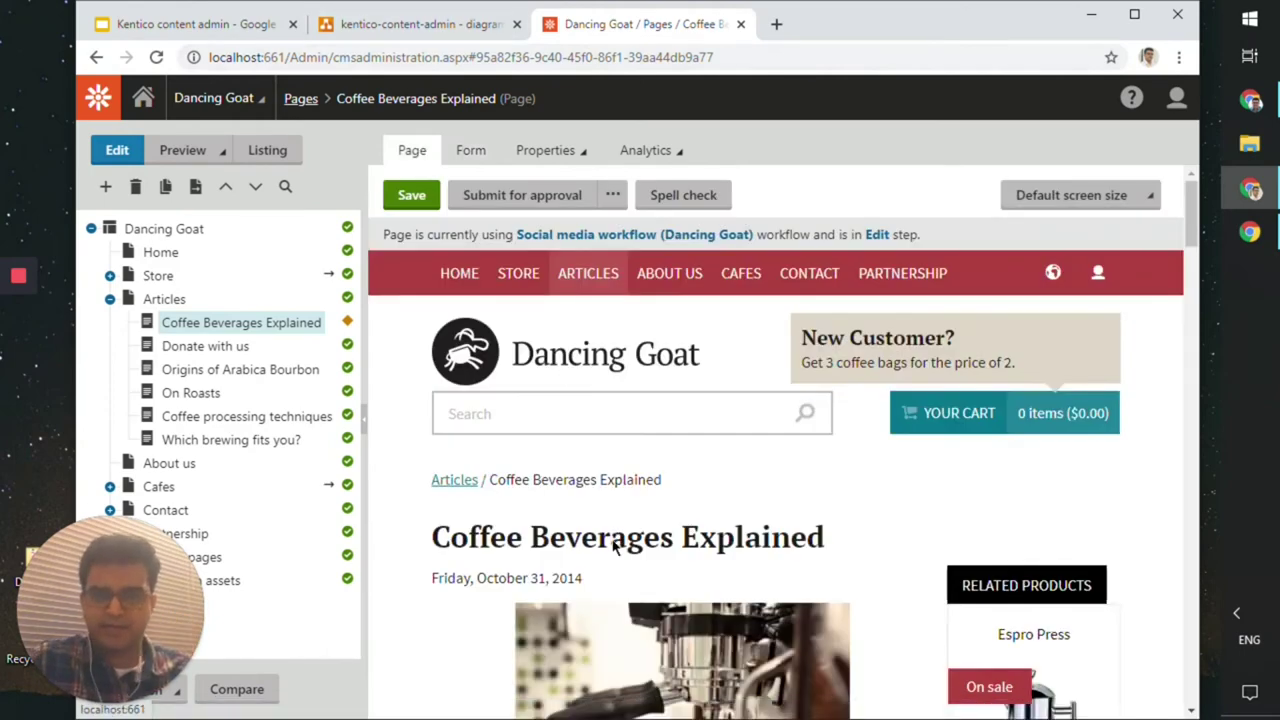
# Step: Check the bolded 'coffee drinking culture' in the preview and submit the article for approval
pyautogui.scroll(-8, 626, 538)
pyautogui.scroll(2, 626, 538)
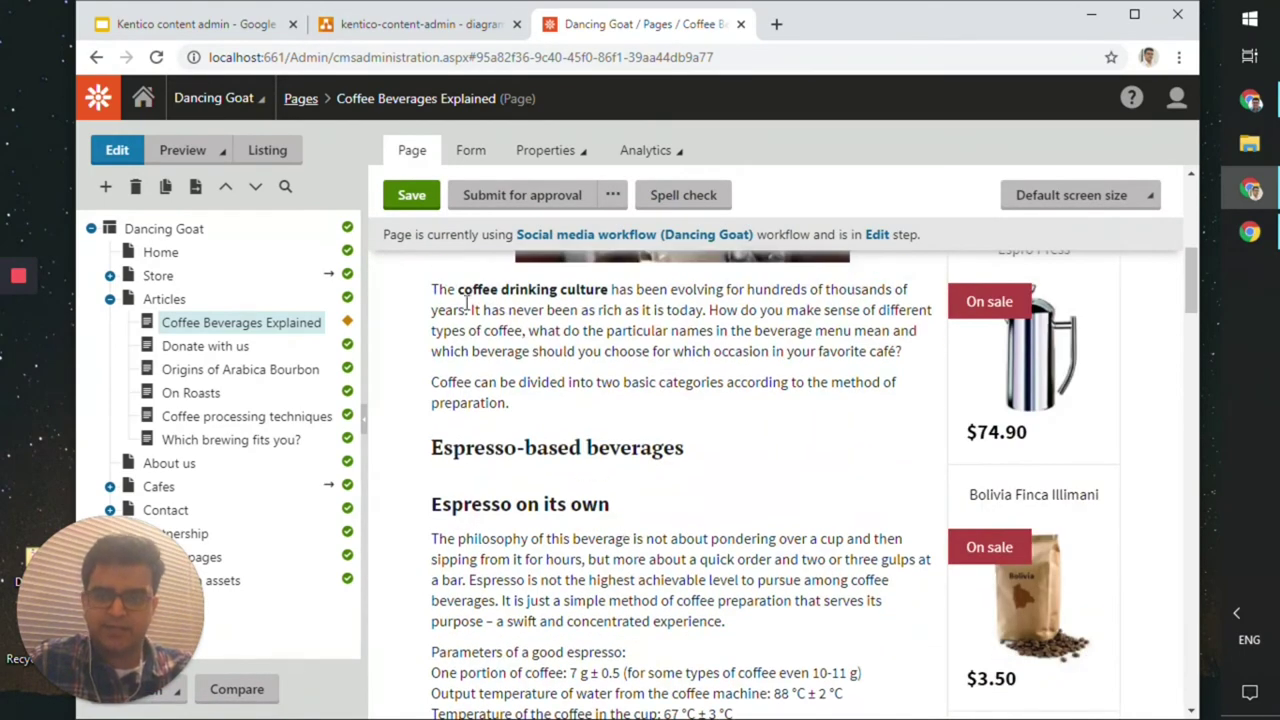
pyautogui.moveTo(460, 290); pyautogui.dragTo(608, 290)
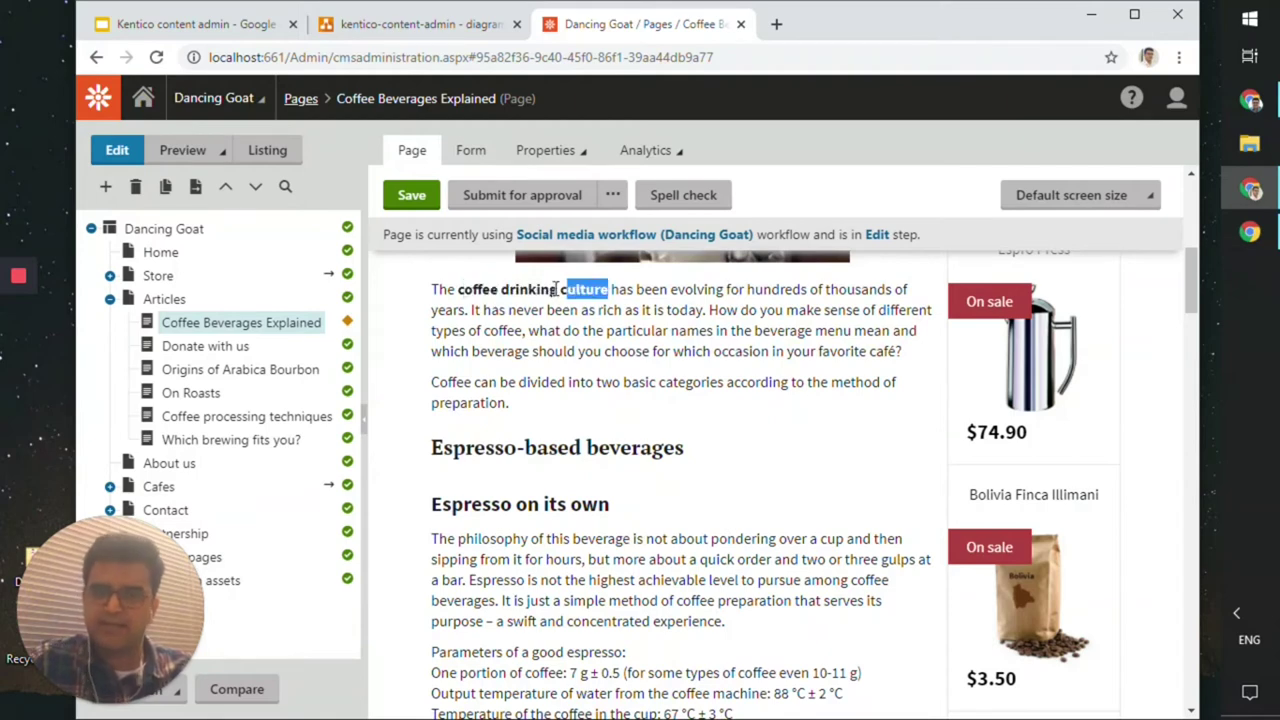
pyautogui.click(460, 290)
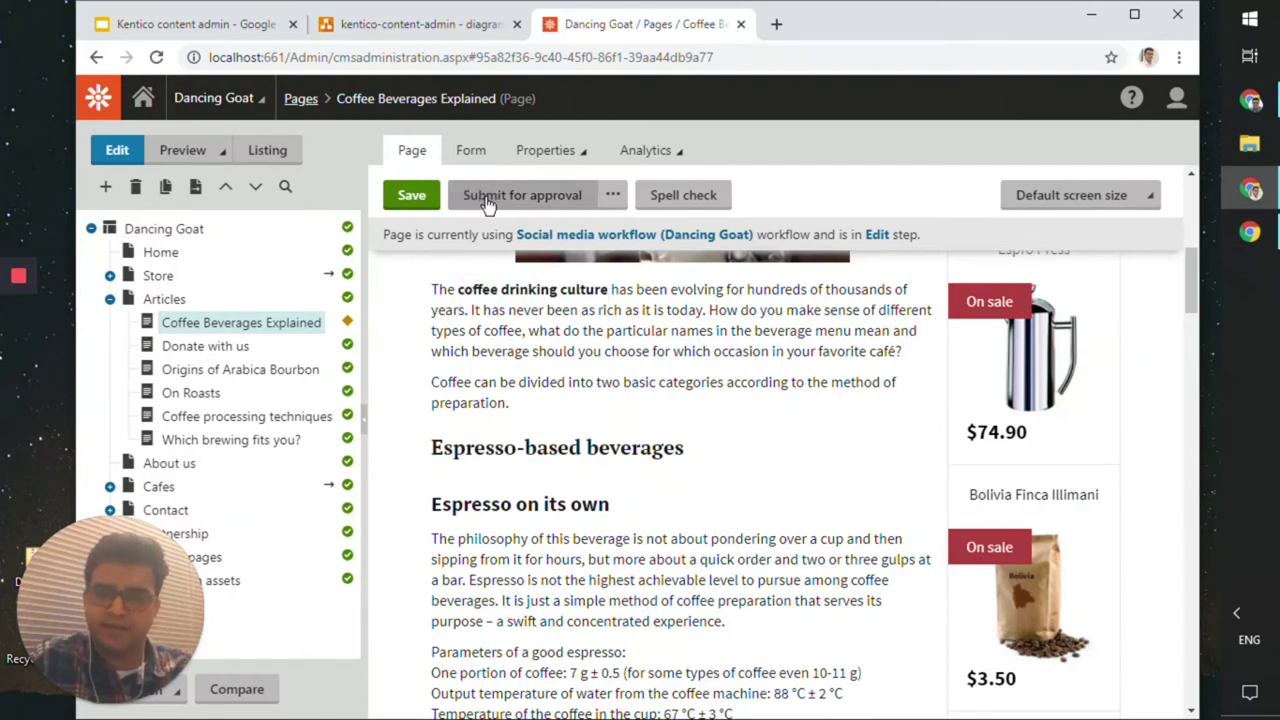
pyautogui.click(487, 200)
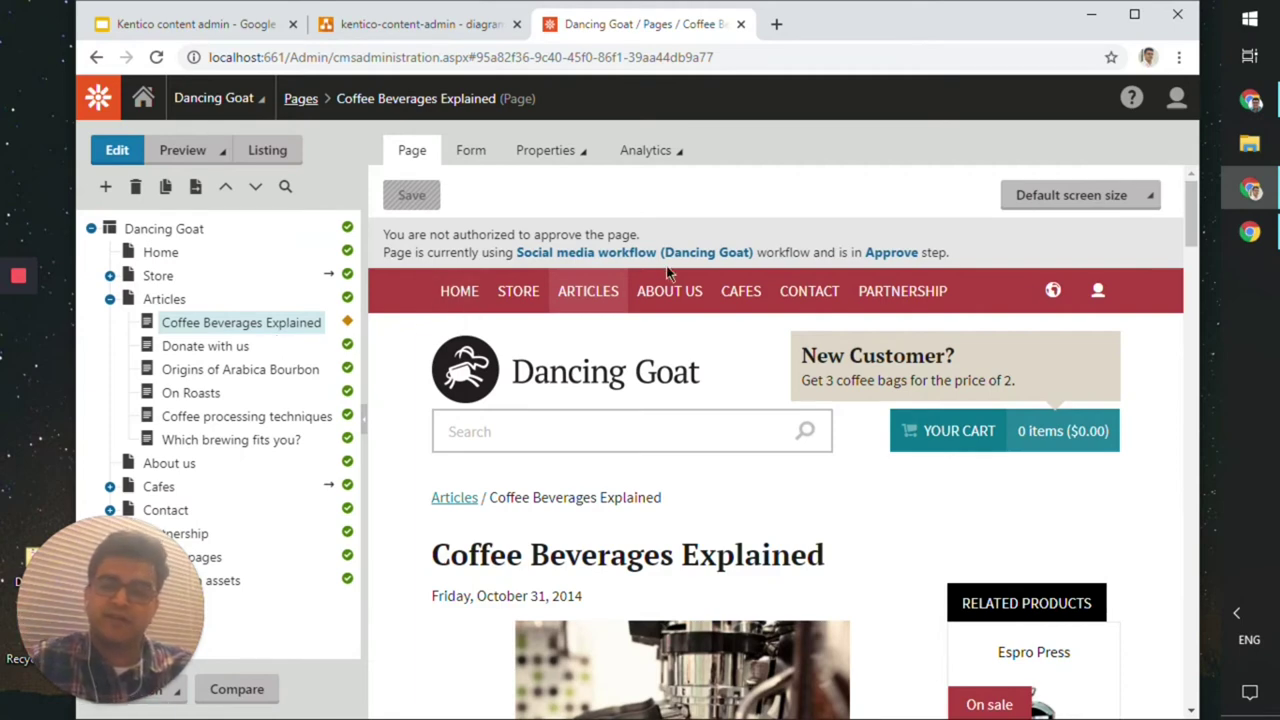
# Step: Review the workflow notice, scroll the article's Title, Teaser and Summary fields, and open the account menu
pyautogui.moveTo(520, 252); pyautogui.dragTo(746, 252)
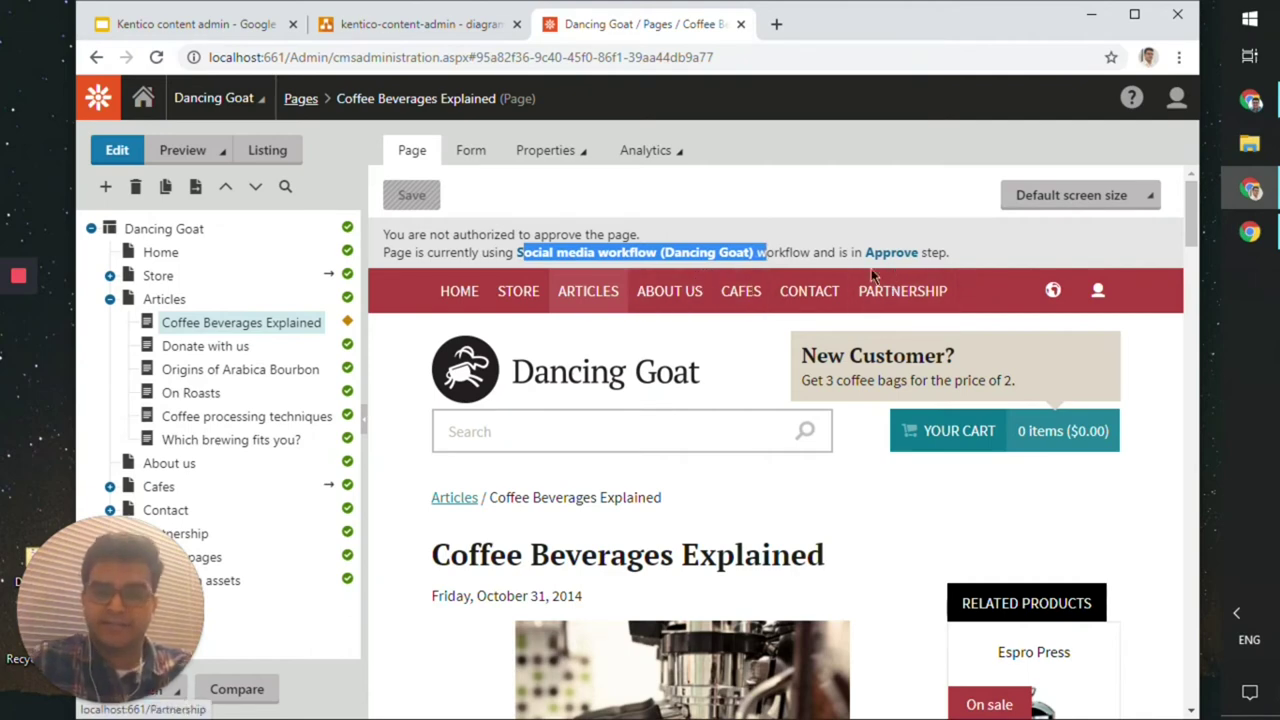
pyautogui.moveTo(349, 327)
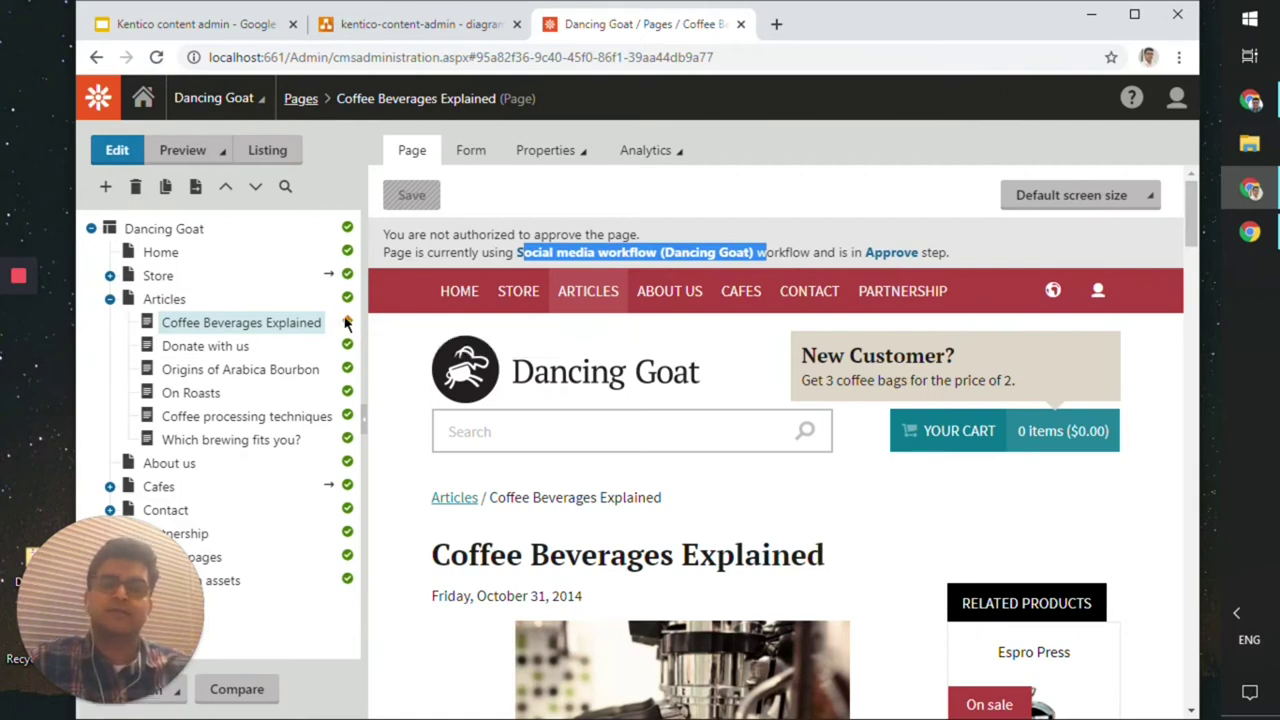
pyautogui.click(476, 209)
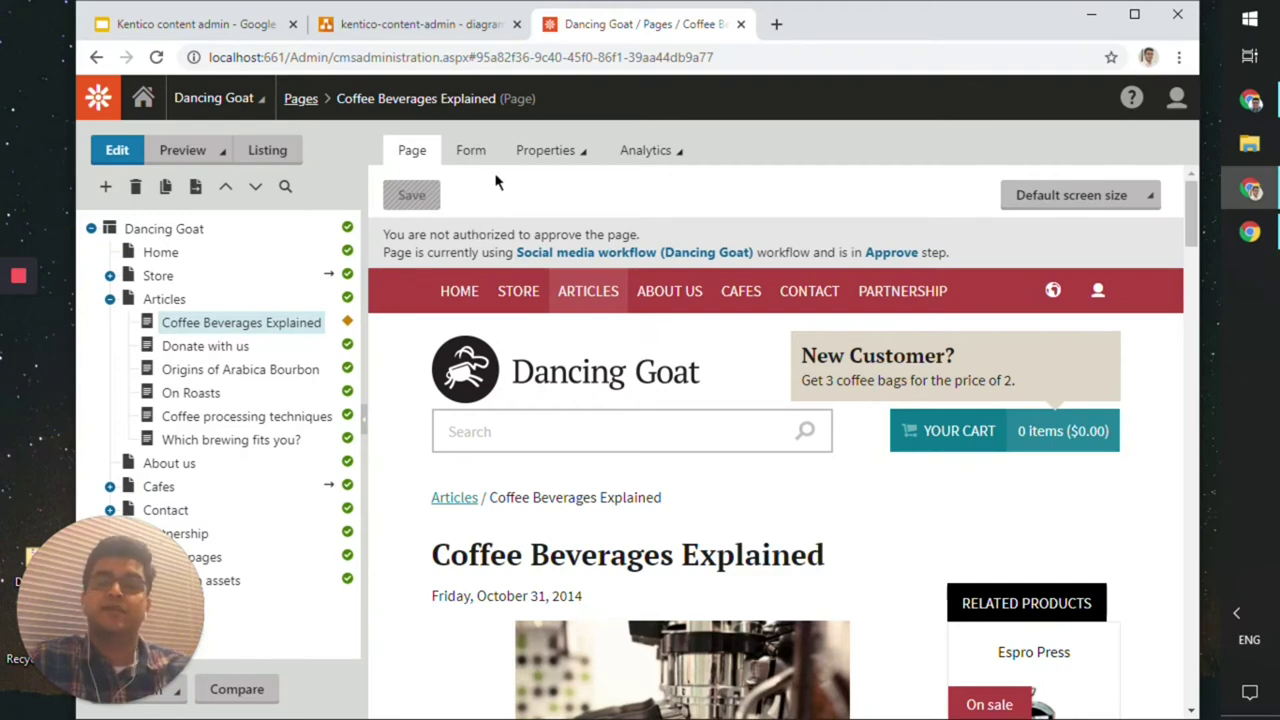
pyautogui.click(468, 156)
pyautogui.scroll(-2, 567, 337)
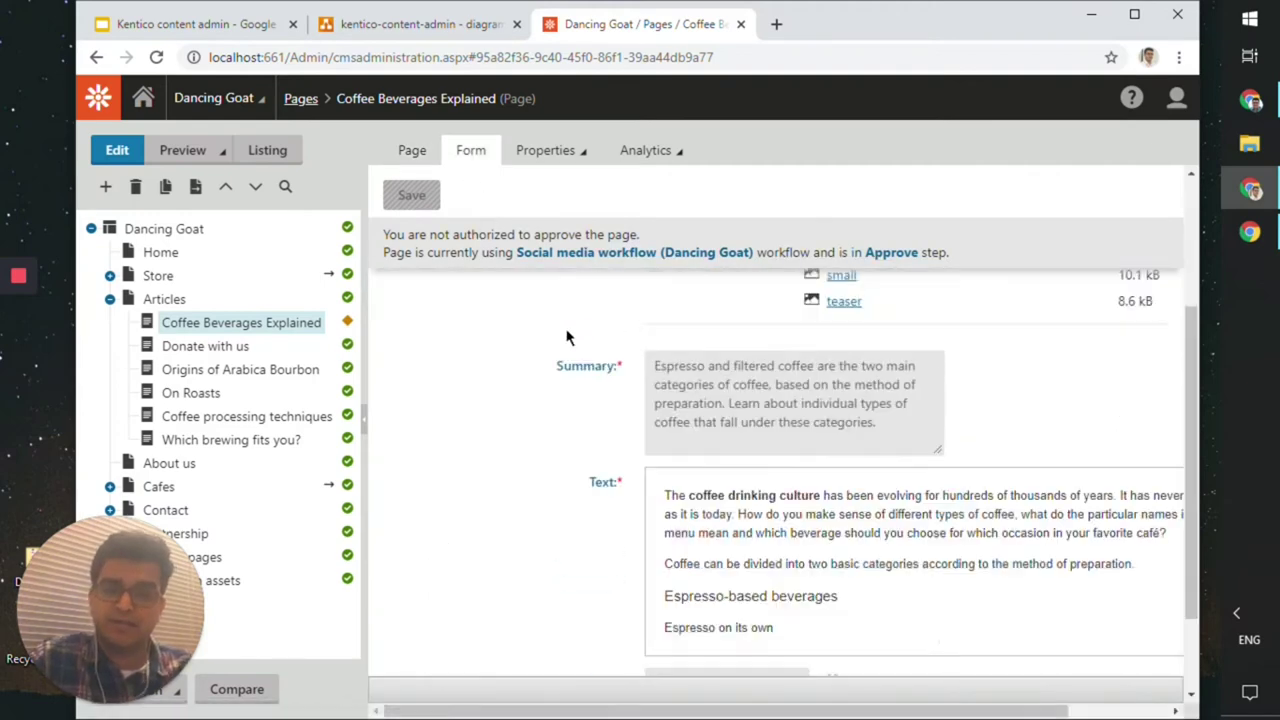
pyautogui.scroll(-1, 567, 337)
pyautogui.scroll(3, 567, 337)
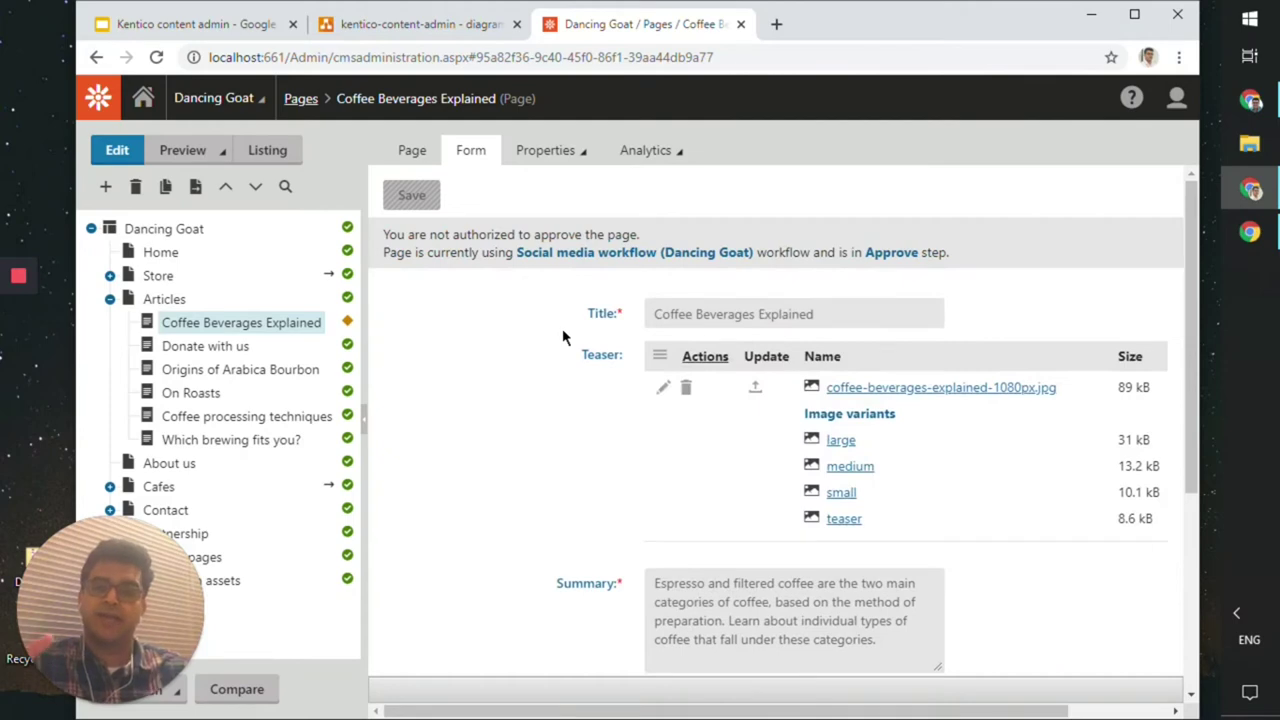
pyautogui.click(1176, 97)
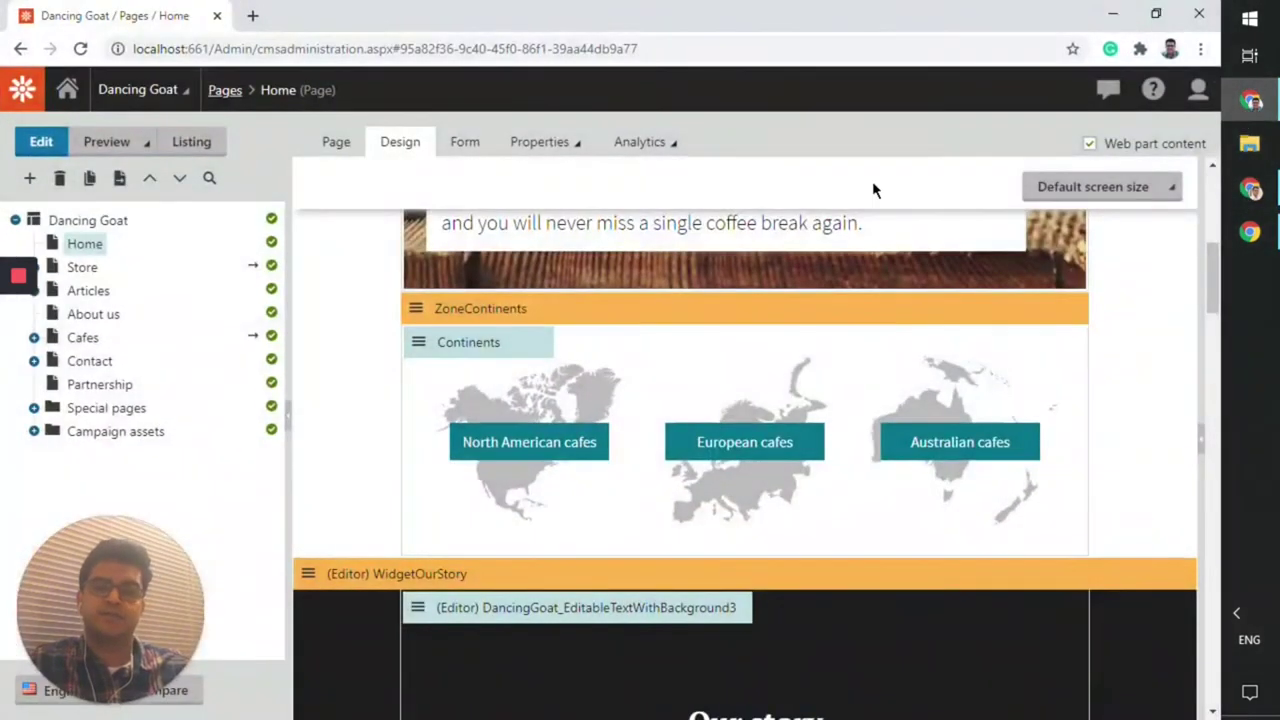
# Step: Select Articles in the page tree, choose Publish only from the Approve dropdown, and minimize the window
pyautogui.click(83, 273)
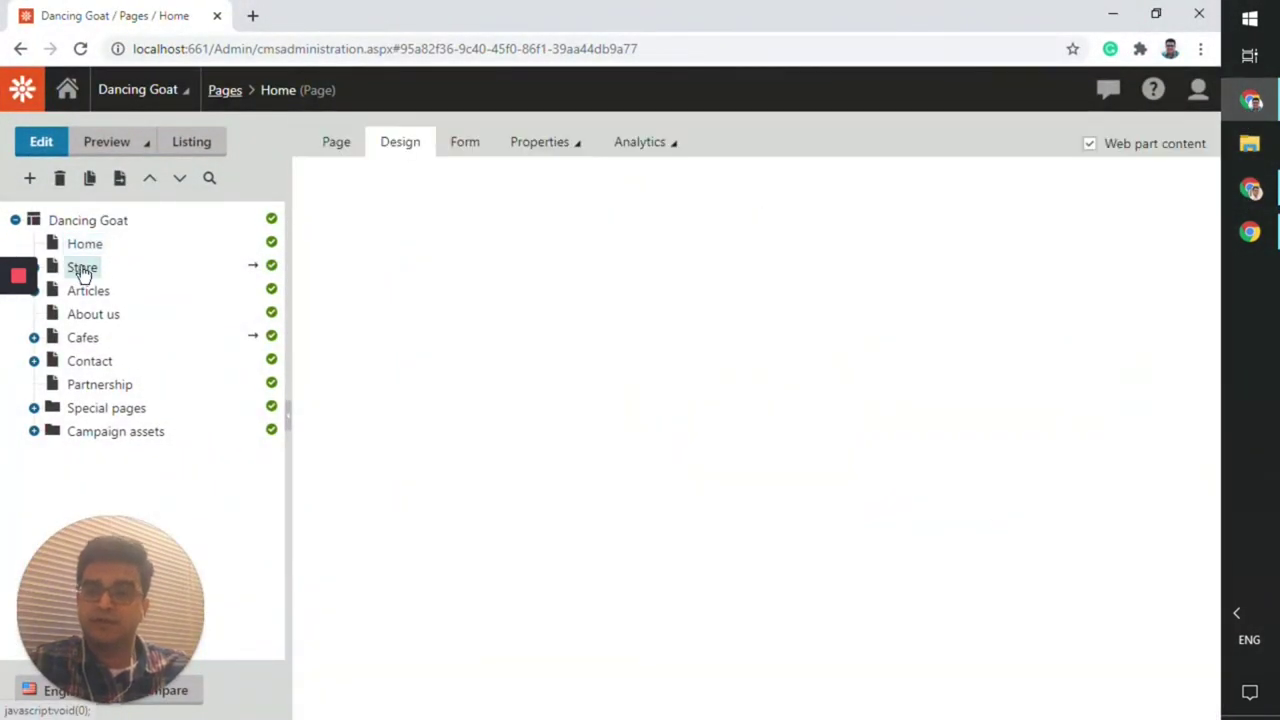
pyautogui.click(88, 290)
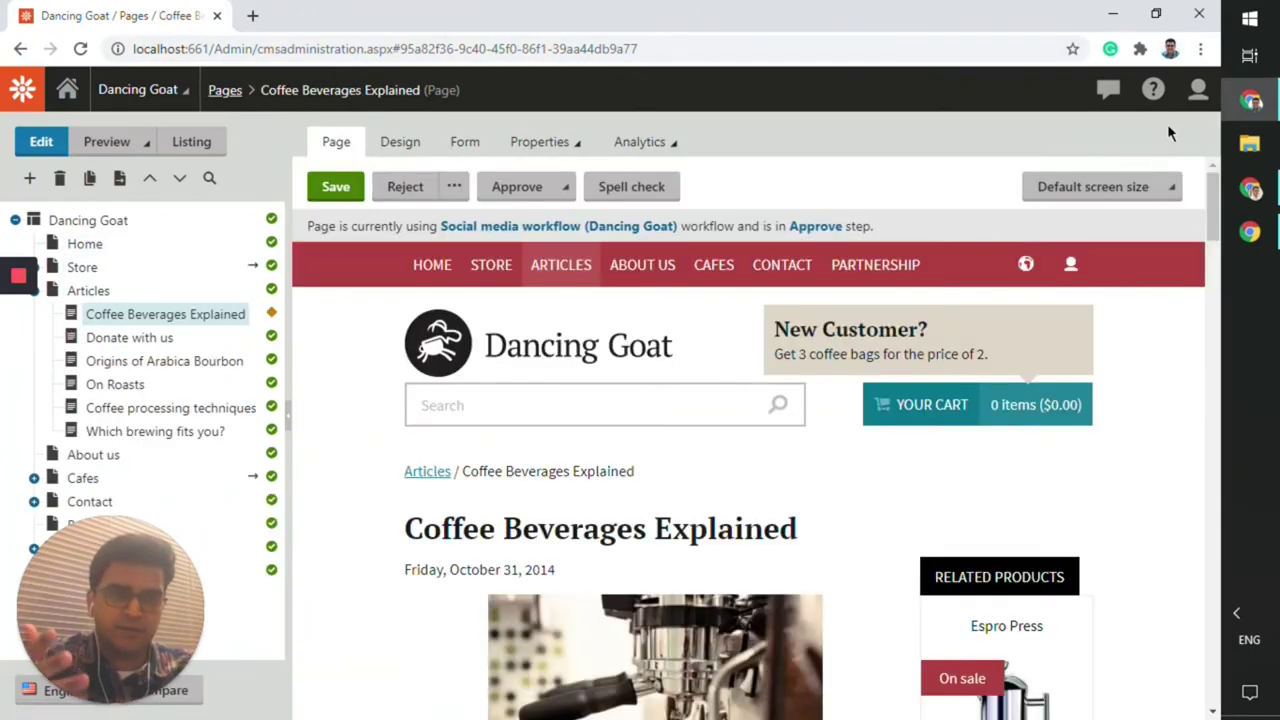
pyautogui.click(1194, 96)
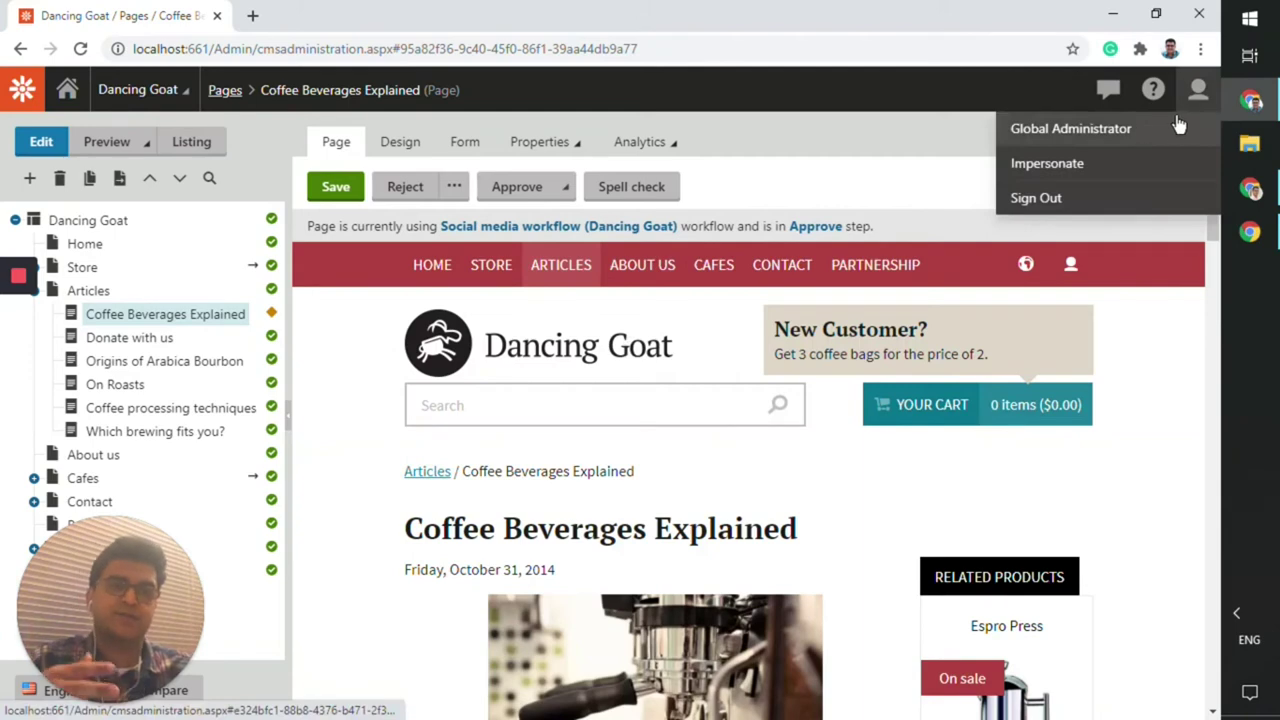
pyautogui.click(1196, 100)
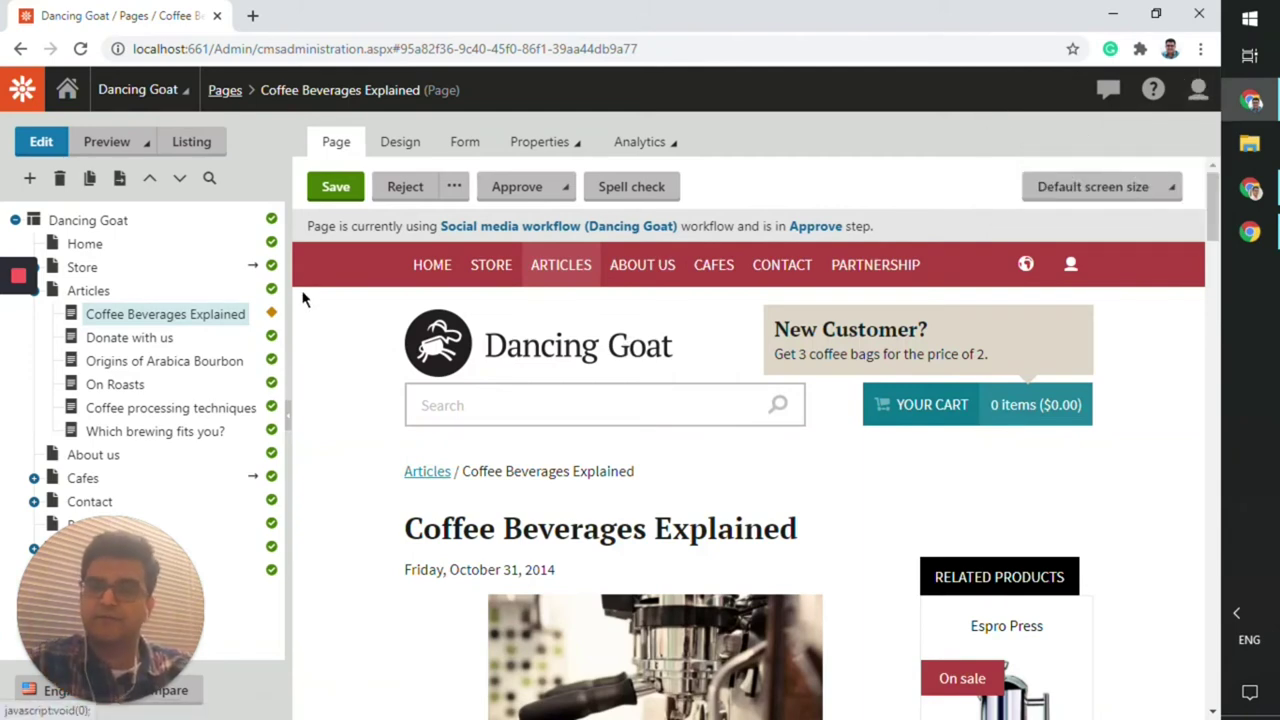
pyautogui.click(528, 196)
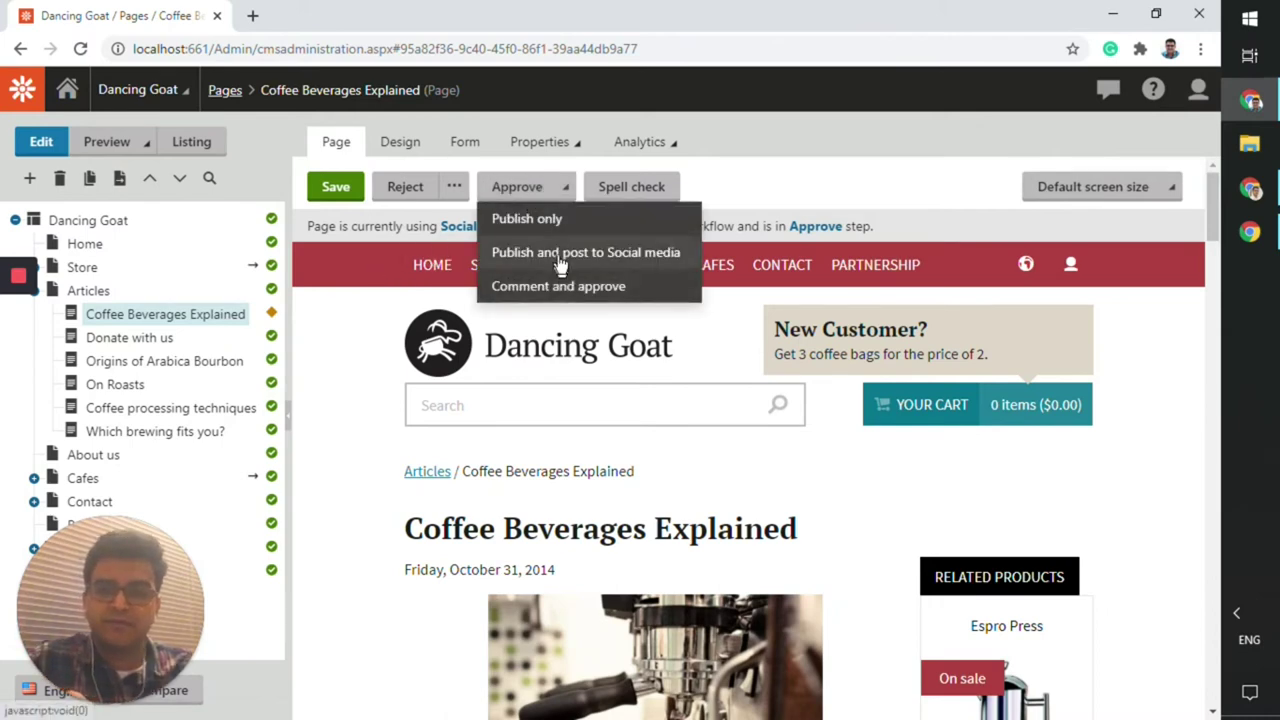
pyautogui.click(548, 226)
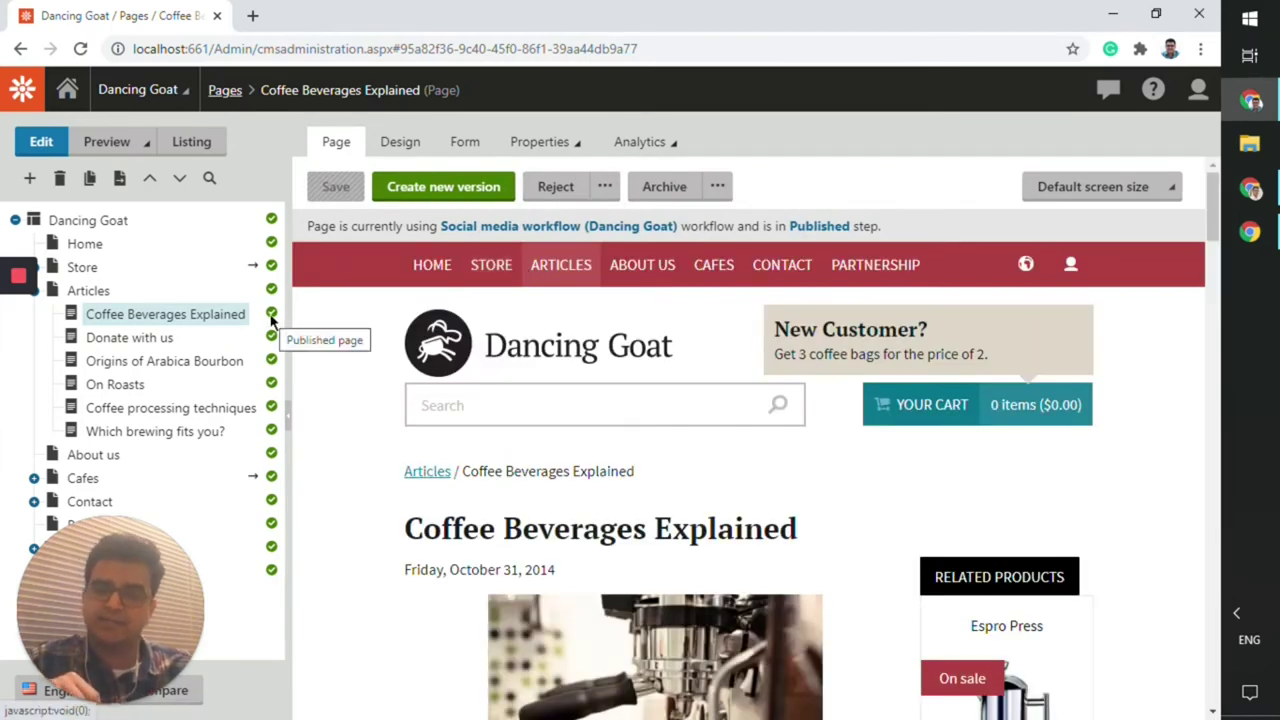
pyautogui.click(1112, 13)
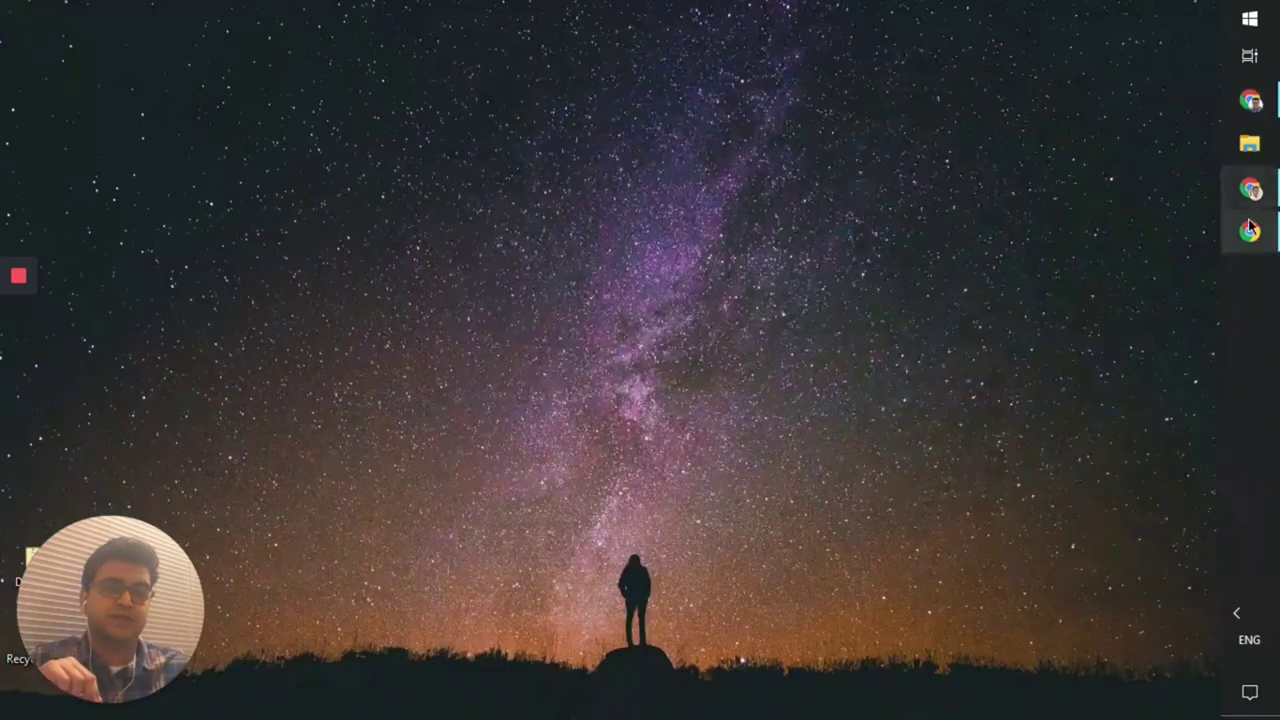
# Step: Reload the live Coffee Beverages Explained article and confirm 'coffee drinking culture' is bold
pyautogui.click(1250, 232)
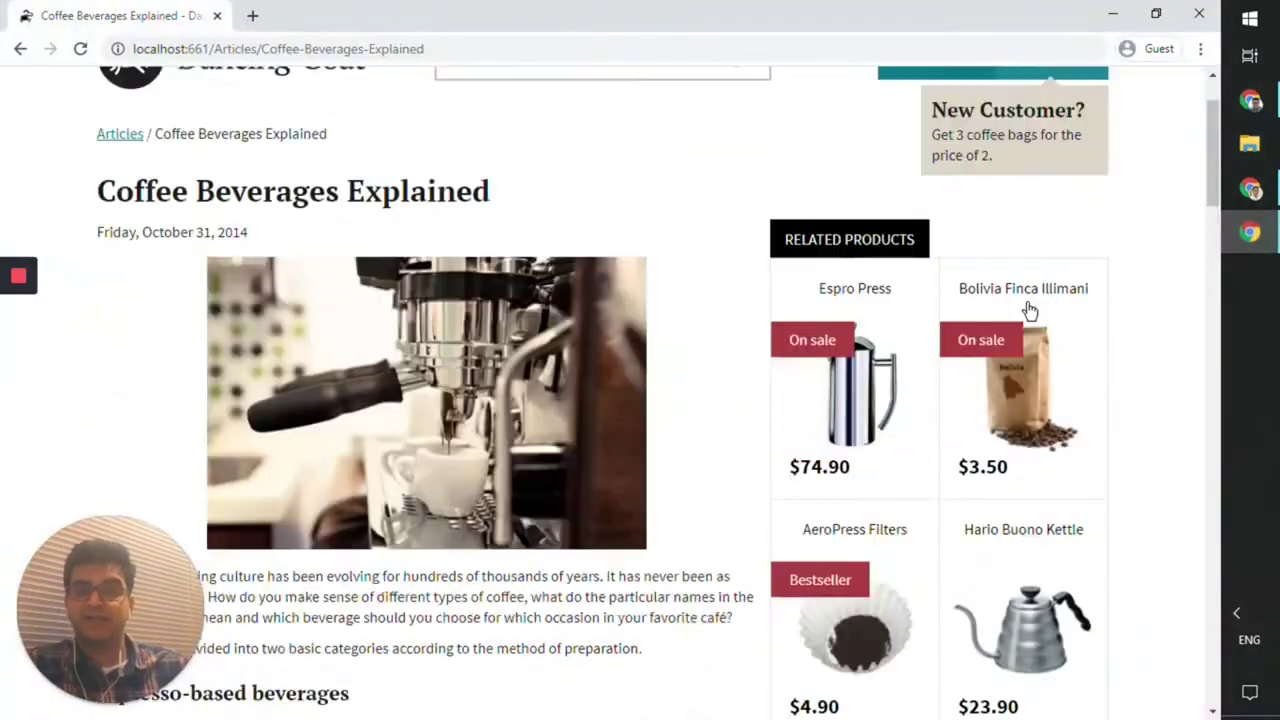
pyautogui.scroll(3, 1033, 313)
pyautogui.scroll(-3, 383, 200)
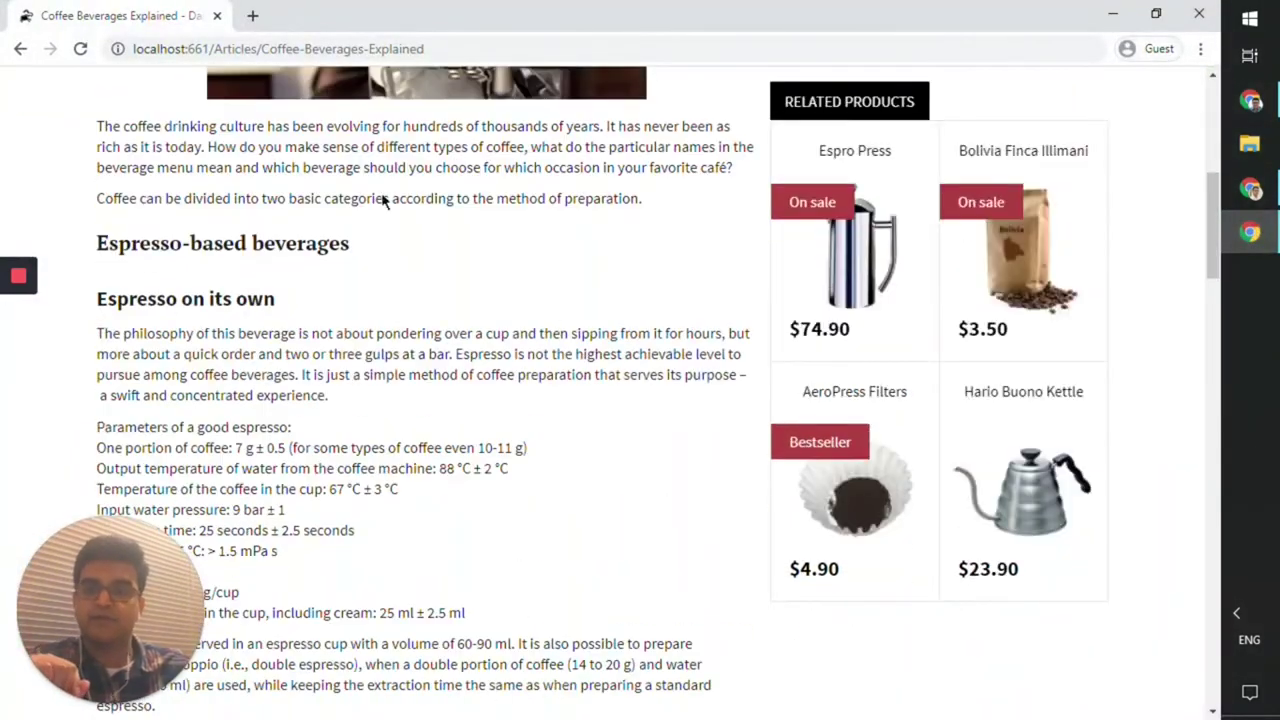
pyautogui.click(80, 48)
pyautogui.scroll(-3, 190, 440)
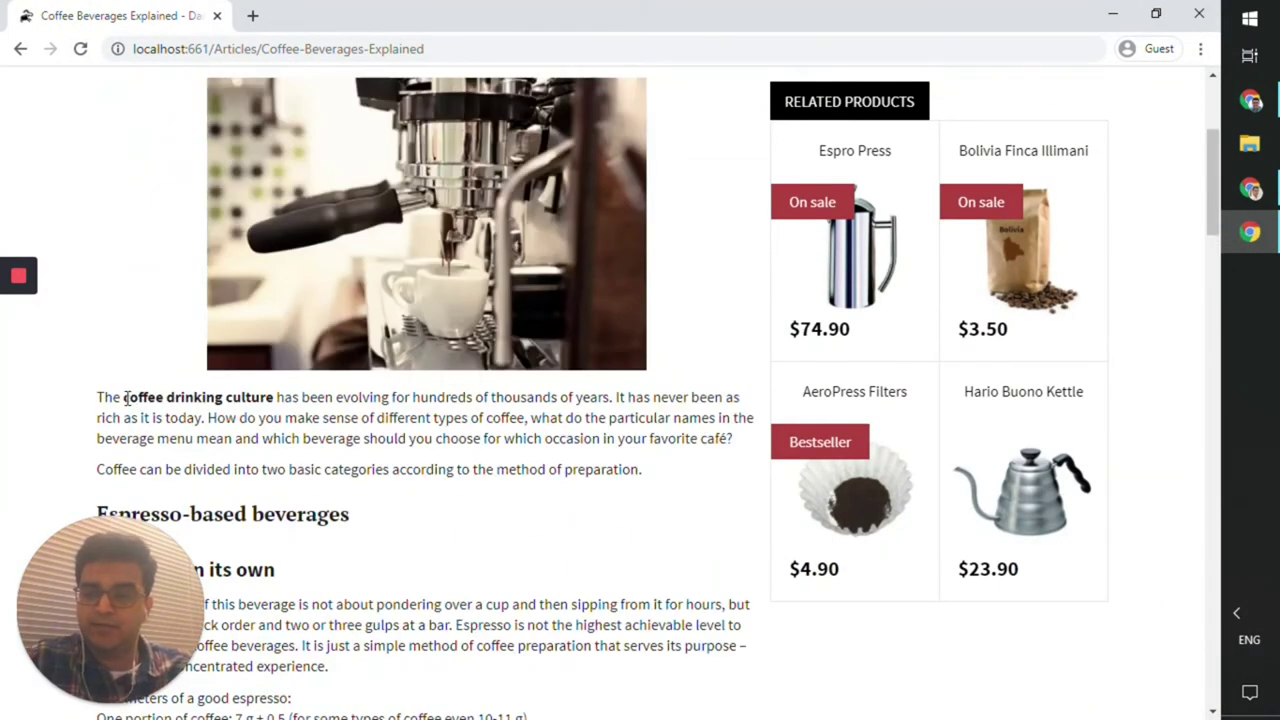
pyautogui.moveTo(125, 397); pyautogui.dragTo(269, 394)
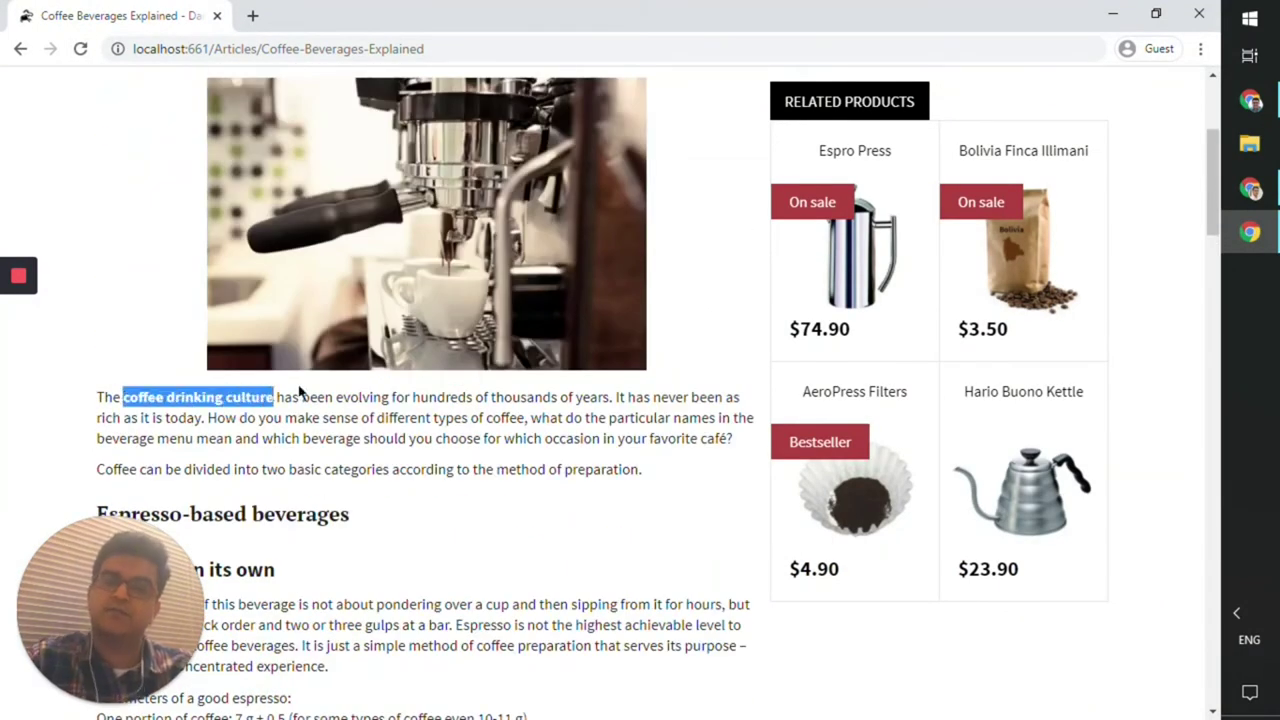
# Step: Minimize the live site and return to the kentico-content-admin diagram in diagrams.net
pyautogui.click(1112, 12)
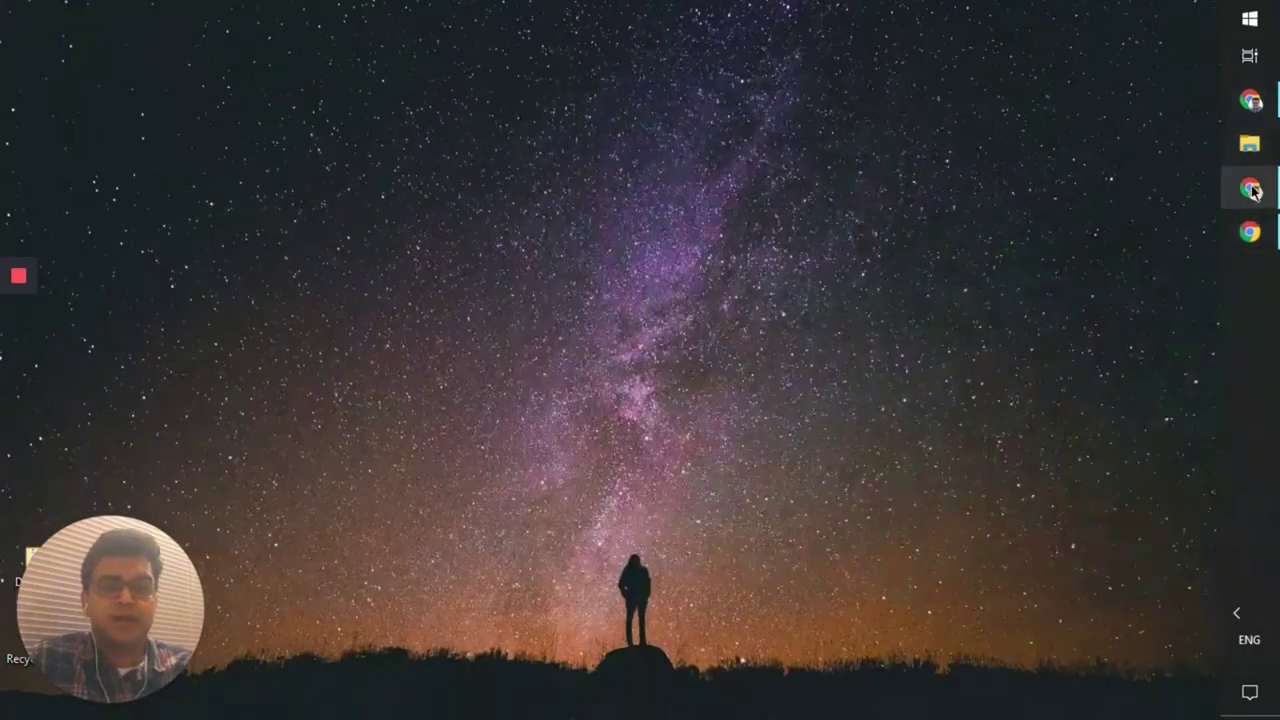
pyautogui.click(1252, 190)
pyautogui.click(386, 28)
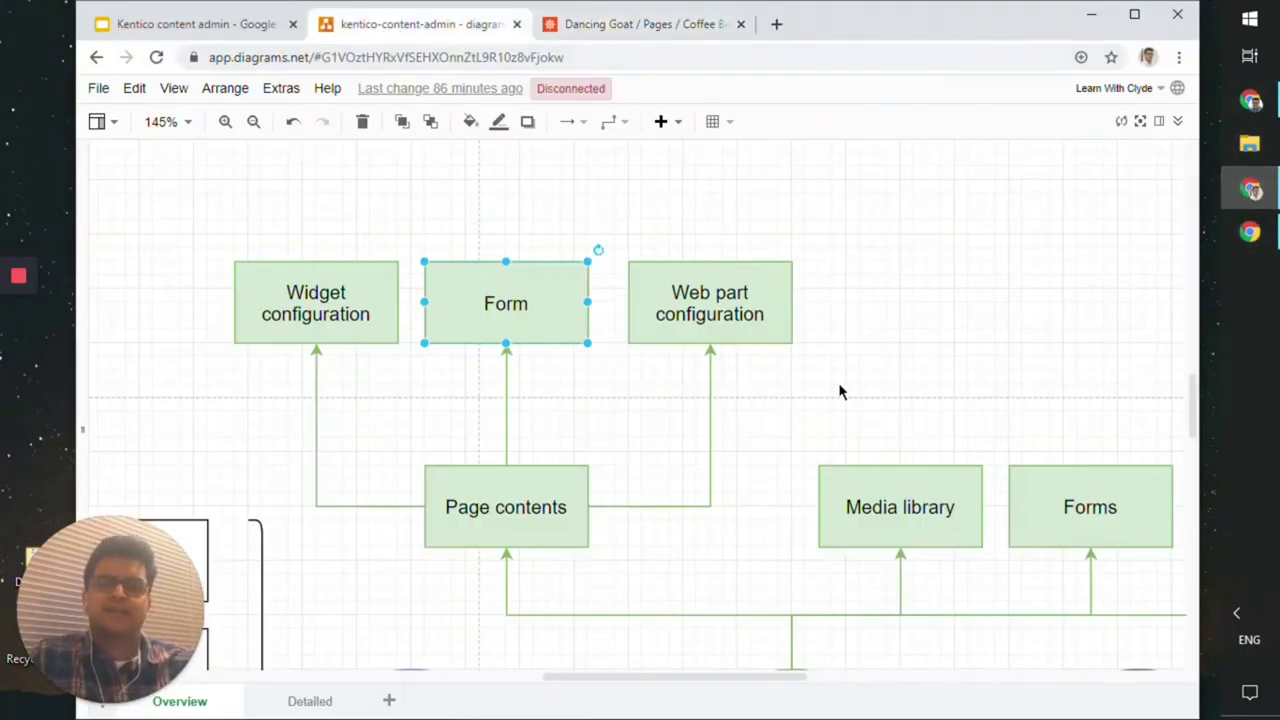
# Step: Pan the overview diagram to the Custom table data box, then go back to the Kentico Pages tab
pyautogui.click(724, 455)
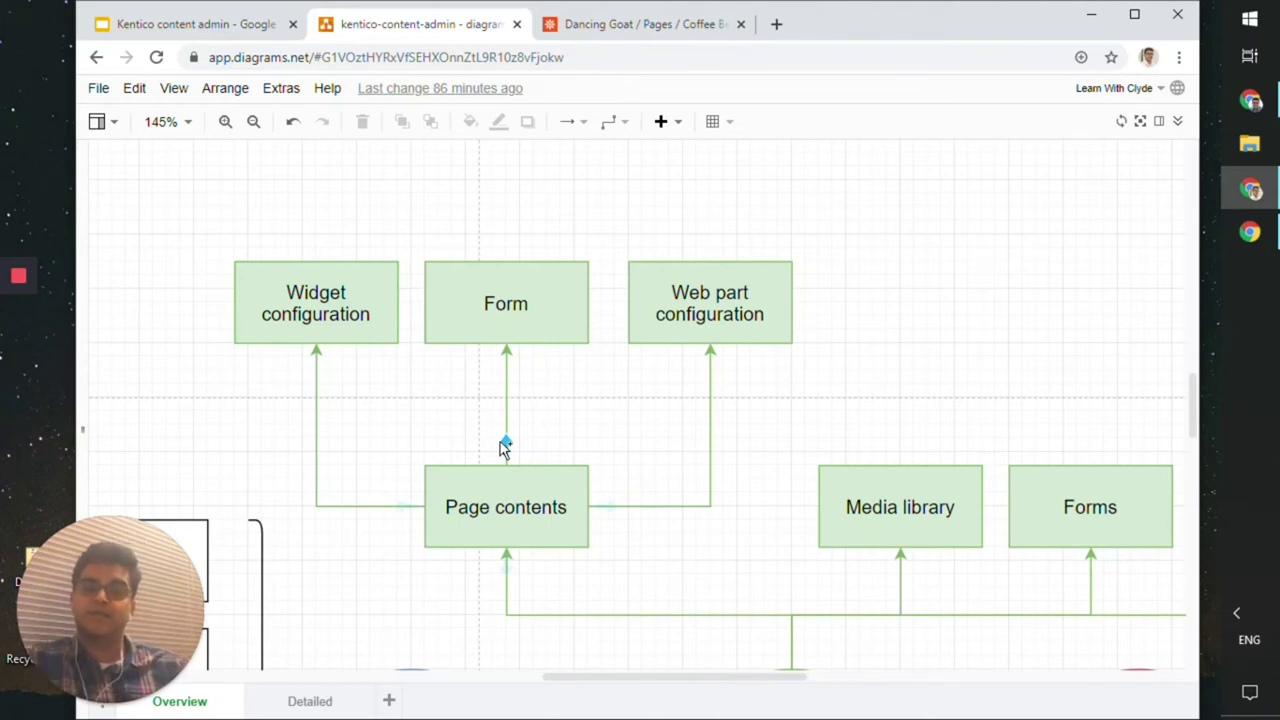
pyautogui.moveTo(503, 448); pyautogui.dragTo(684, 467)
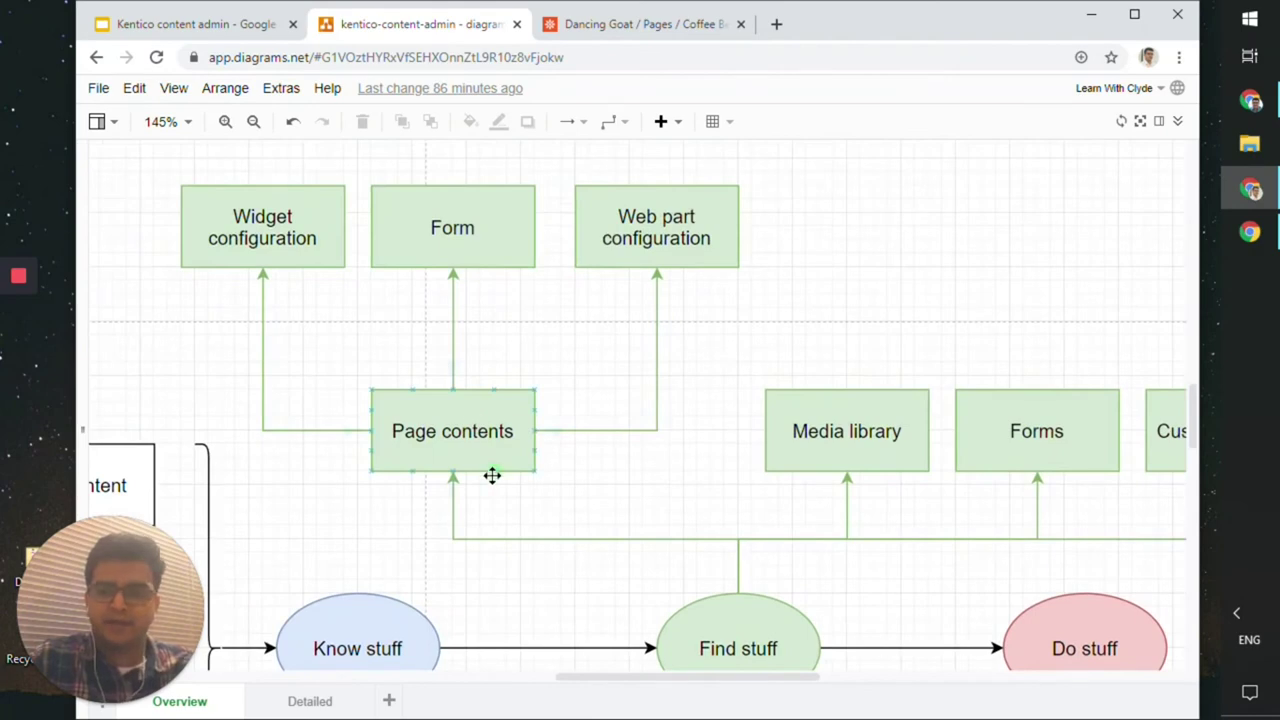
pyautogui.click(587, 485)
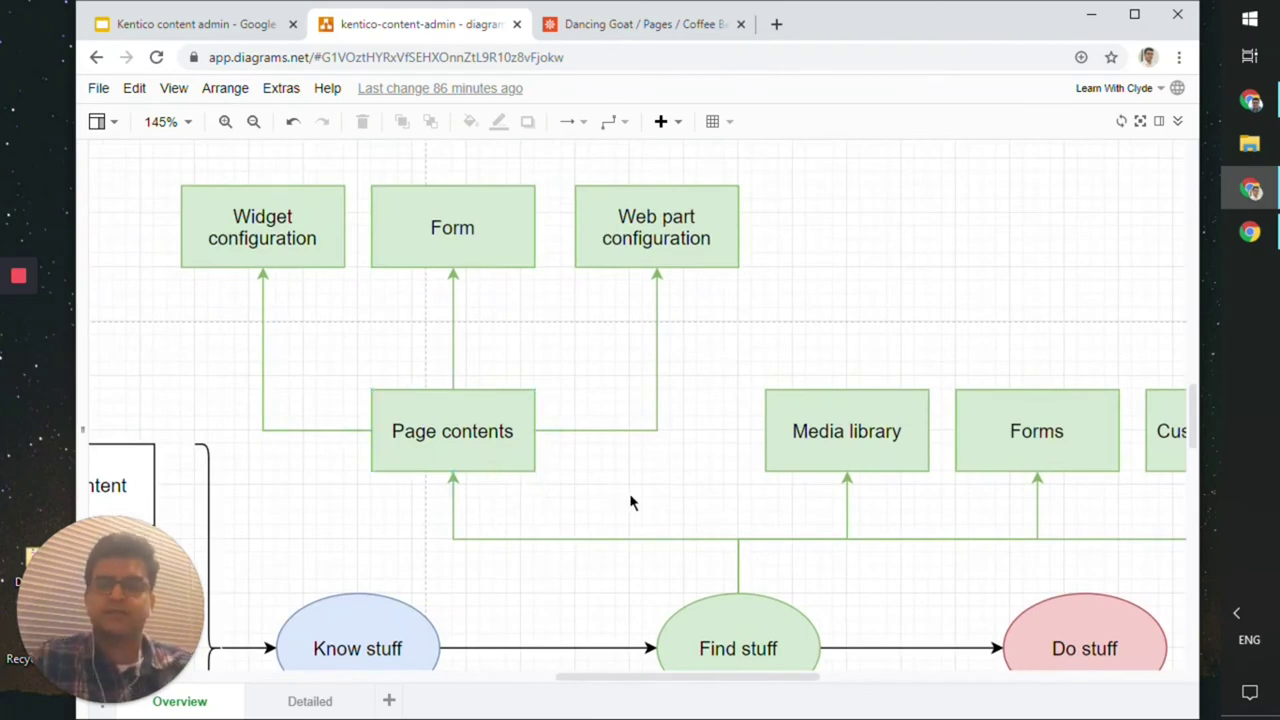
pyautogui.moveTo(666, 496); pyautogui.dragTo(446, 431)
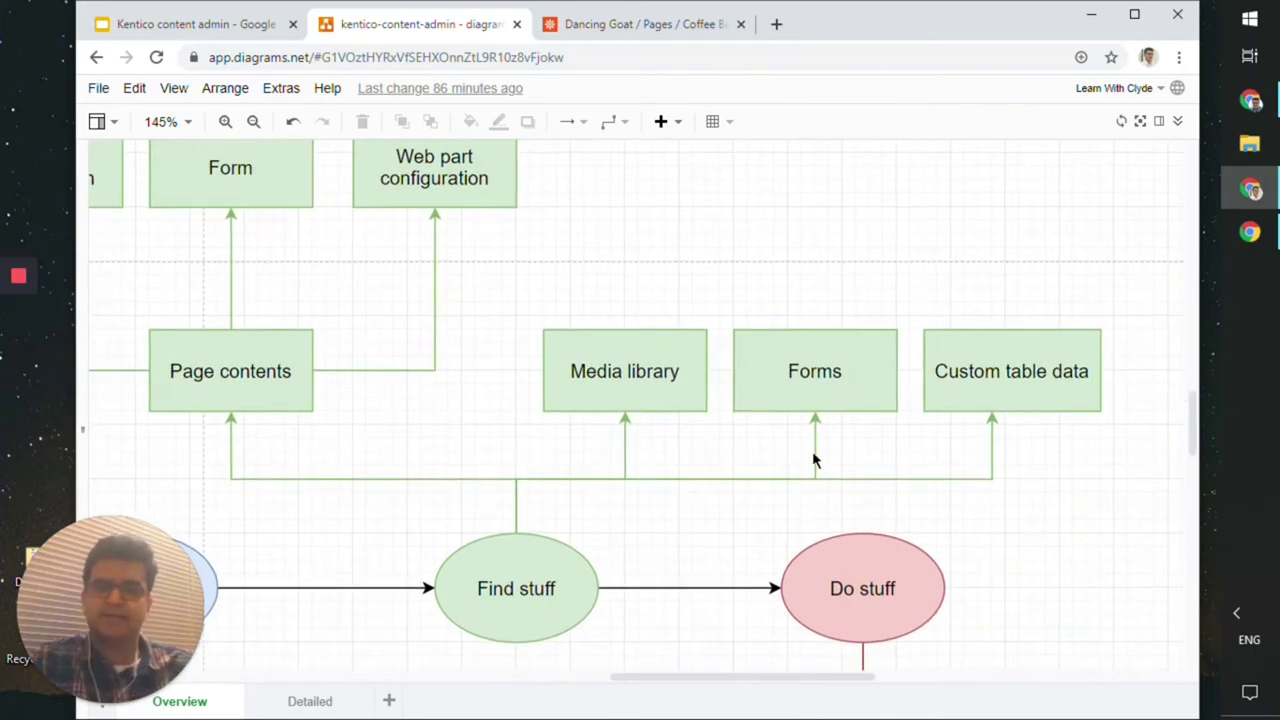
pyautogui.moveTo(1131, 520); pyautogui.dragTo(1009, 522)
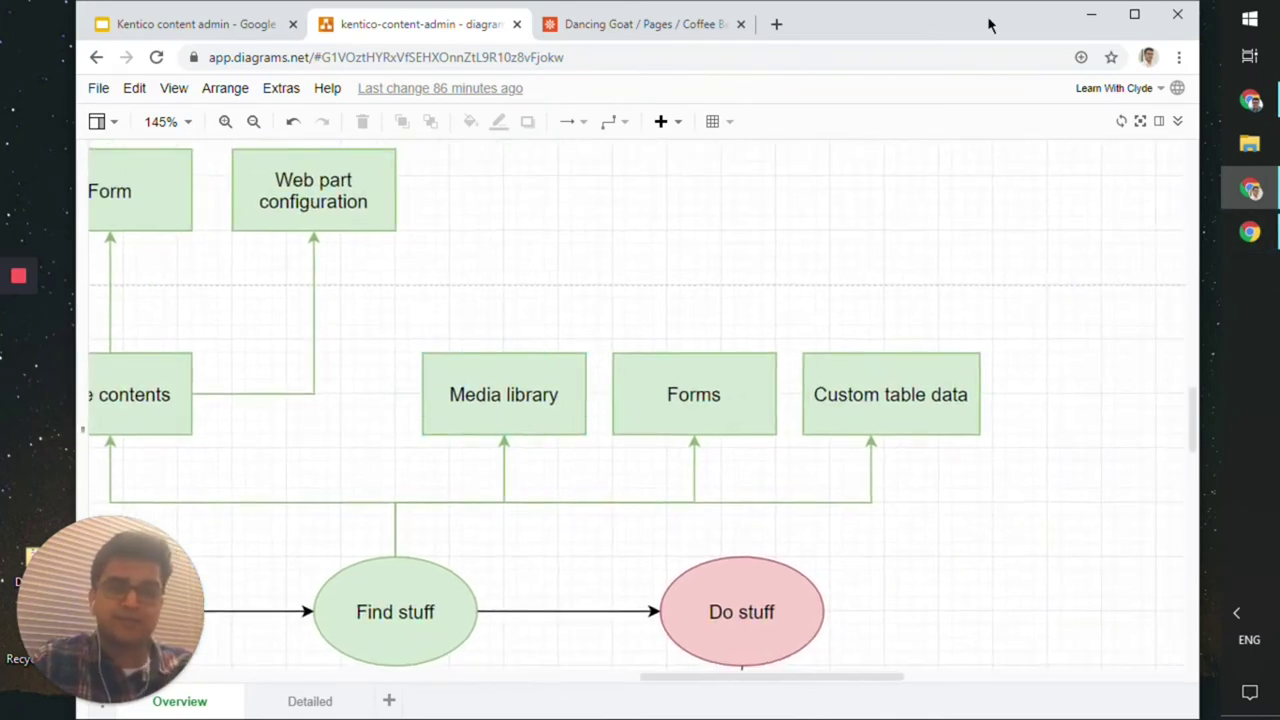
pyautogui.click(640, 24)
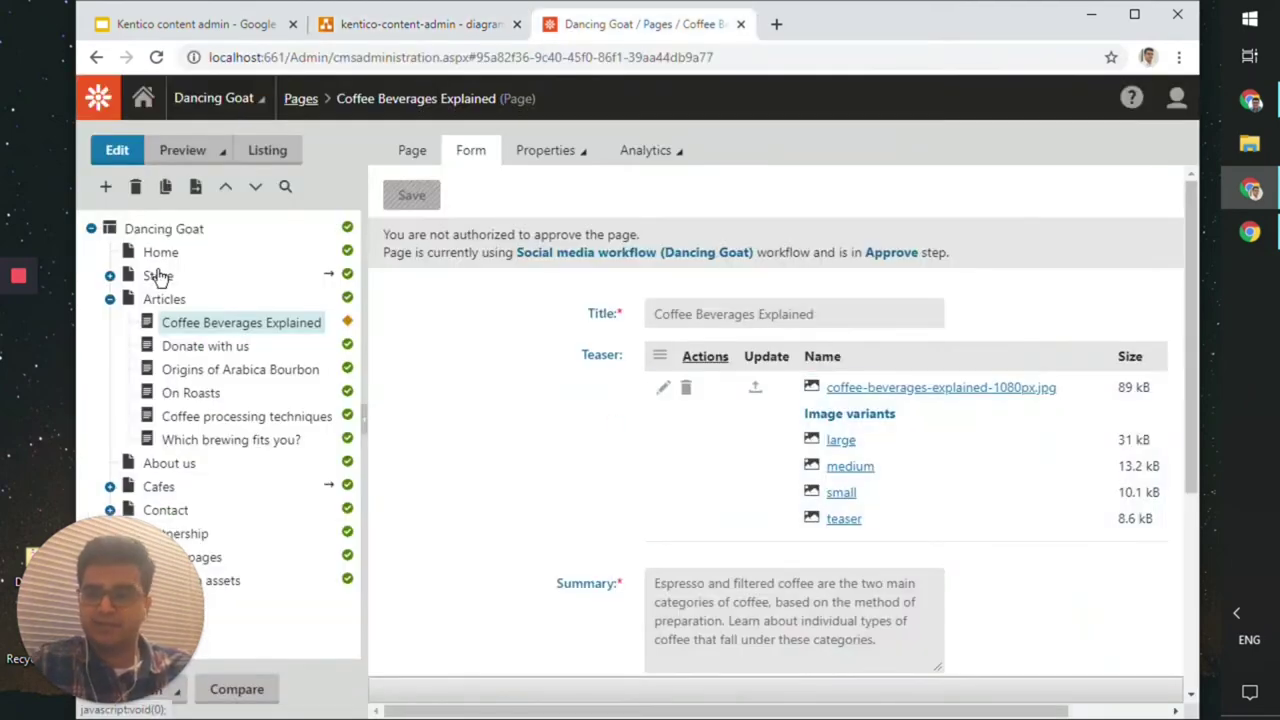
# Step: Open the About us page preview and scroll to its Our Philosophy text and ImageTop area
pyautogui.click(169, 463)
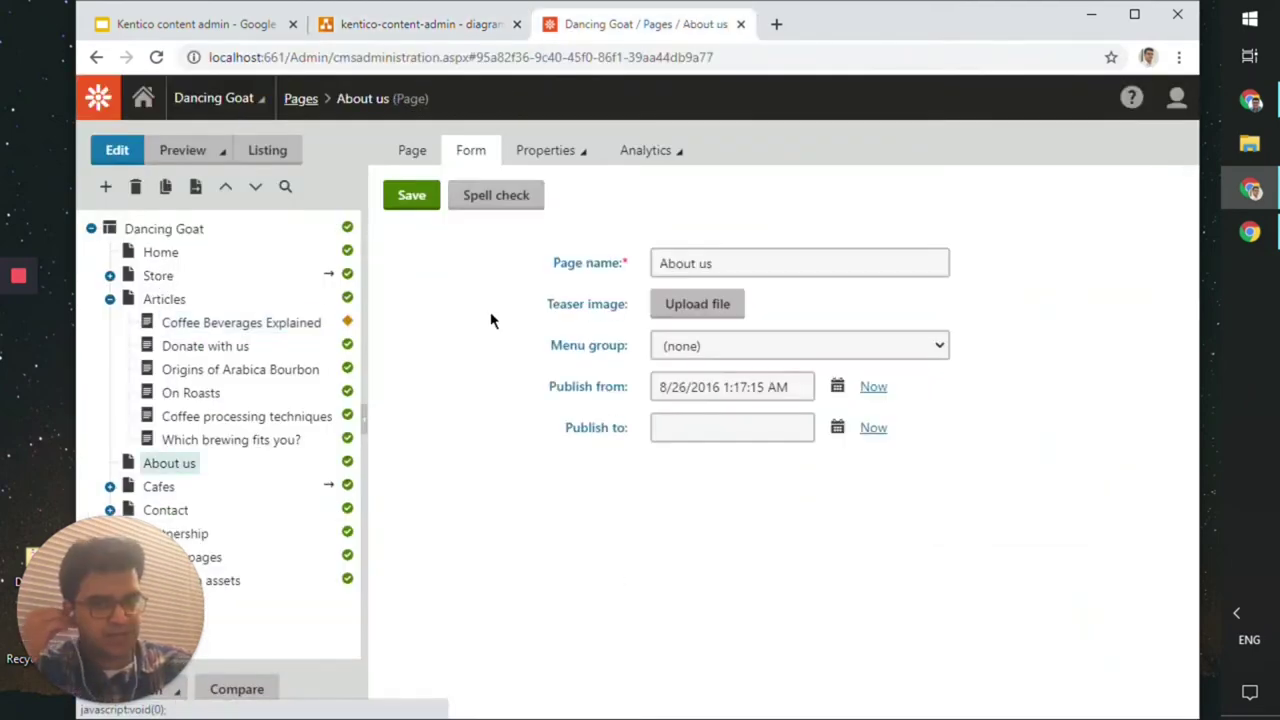
pyautogui.click(422, 165)
pyautogui.scroll(-2, 1020, 525)
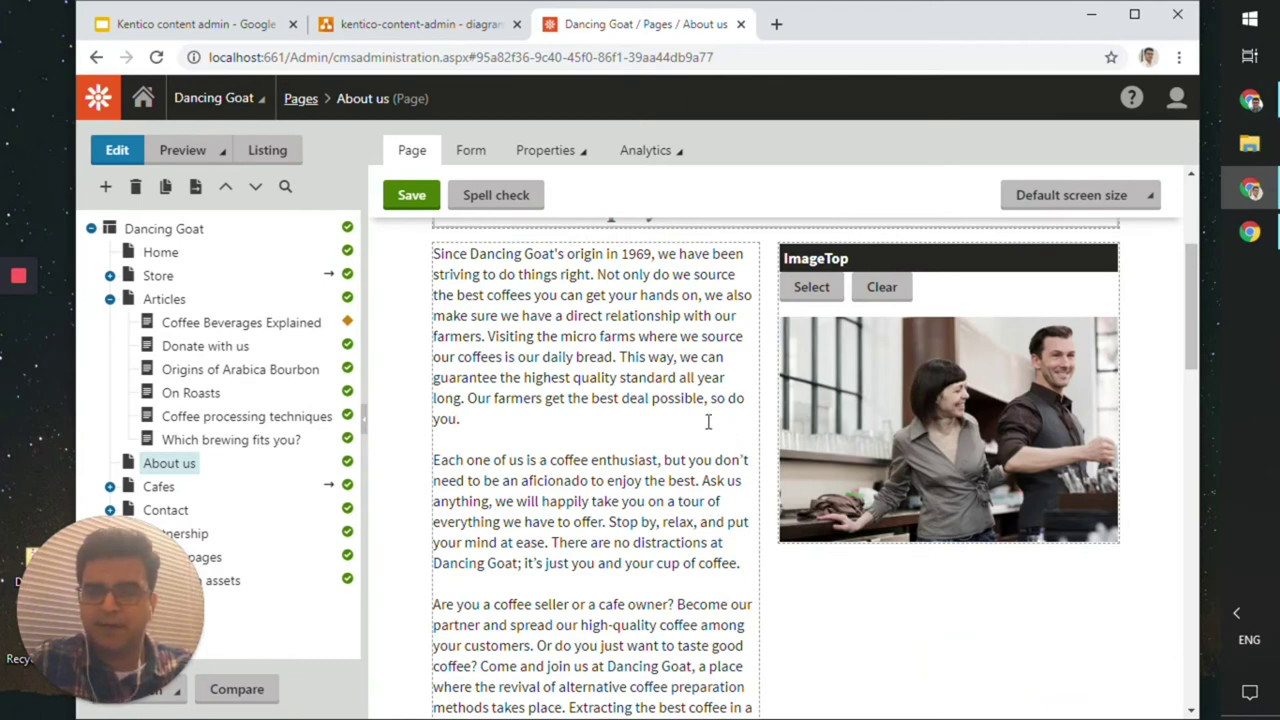
pyautogui.scroll(3, 708, 422)
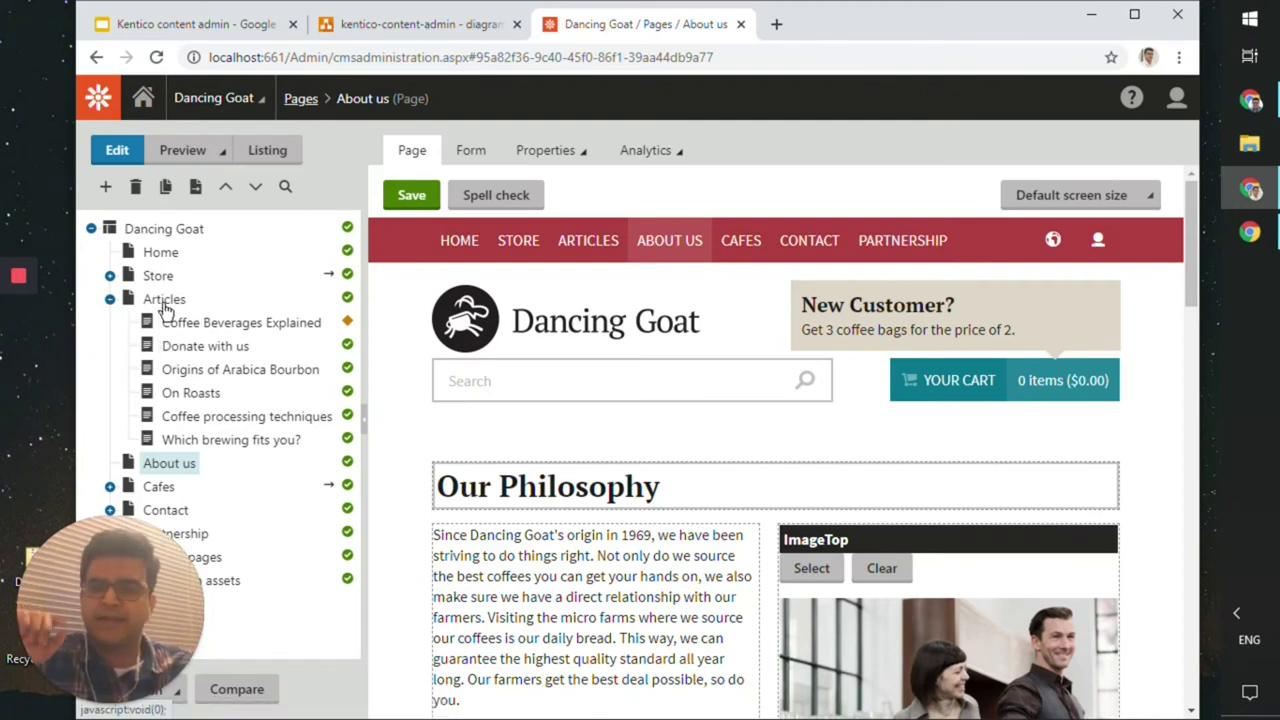
pyautogui.rightClick(140, 300)
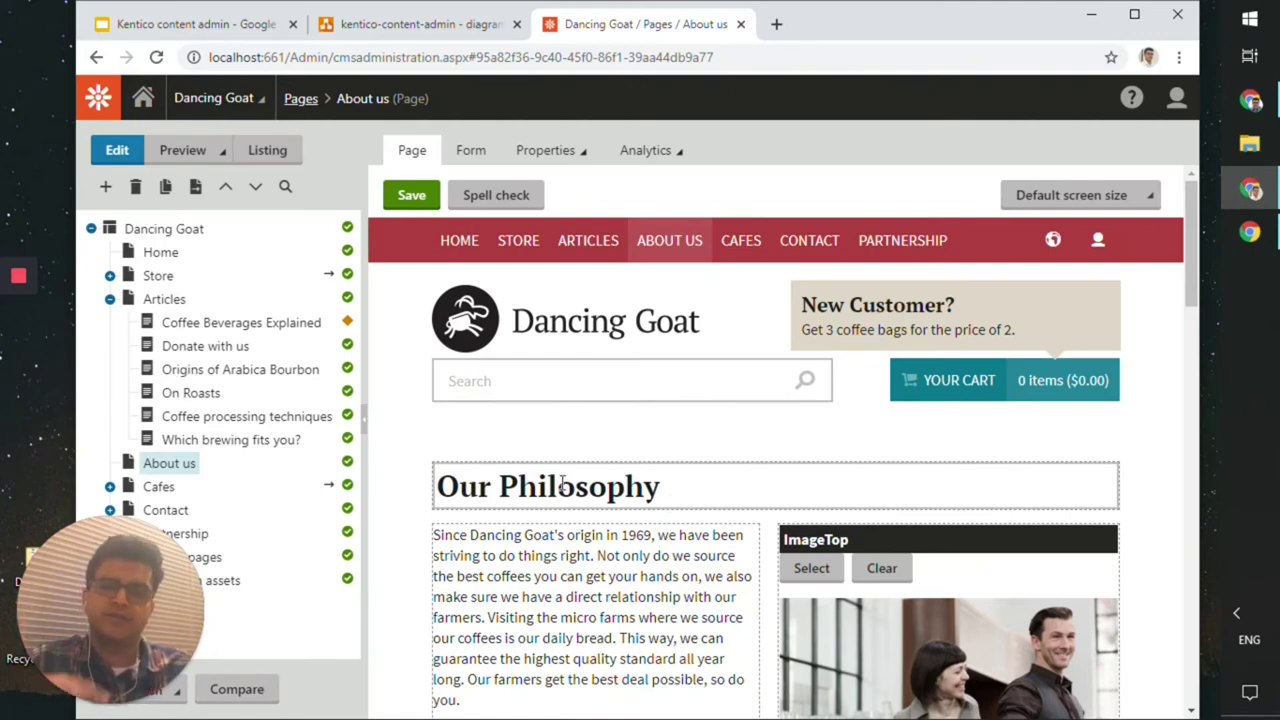
pyautogui.scroll(-3, 766, 491)
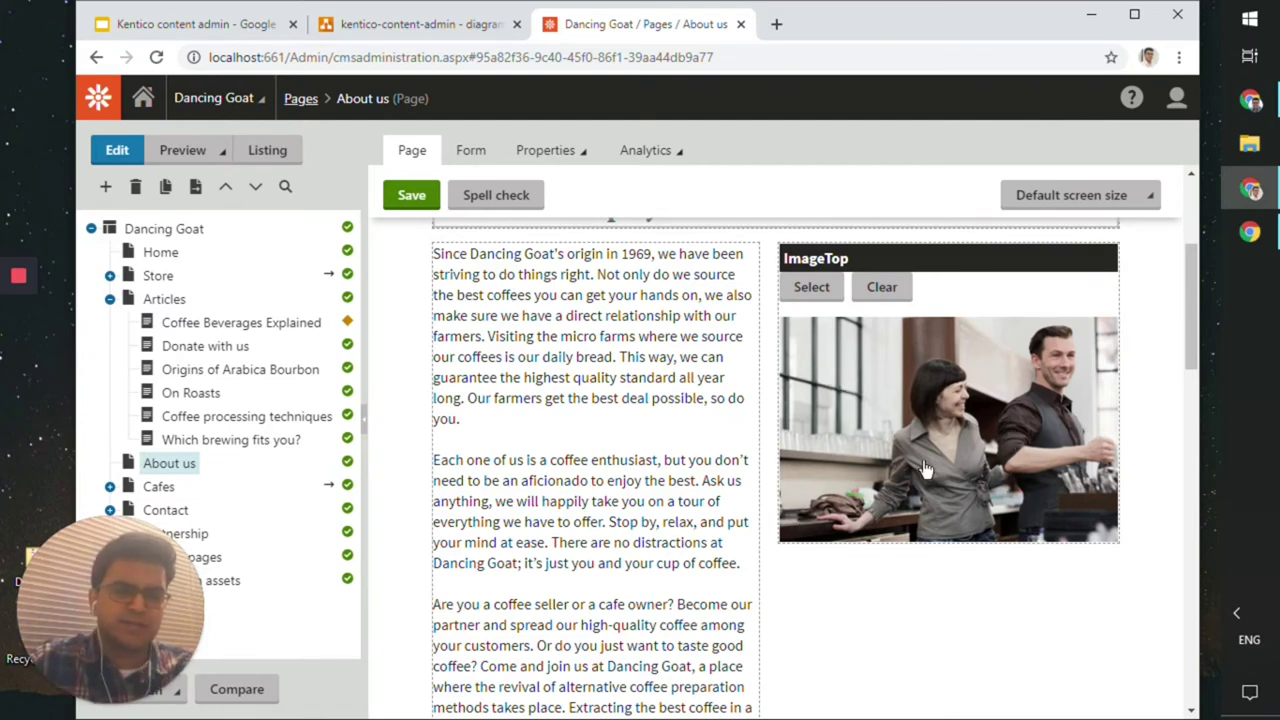
pyautogui.scroll(3, 968, 570)
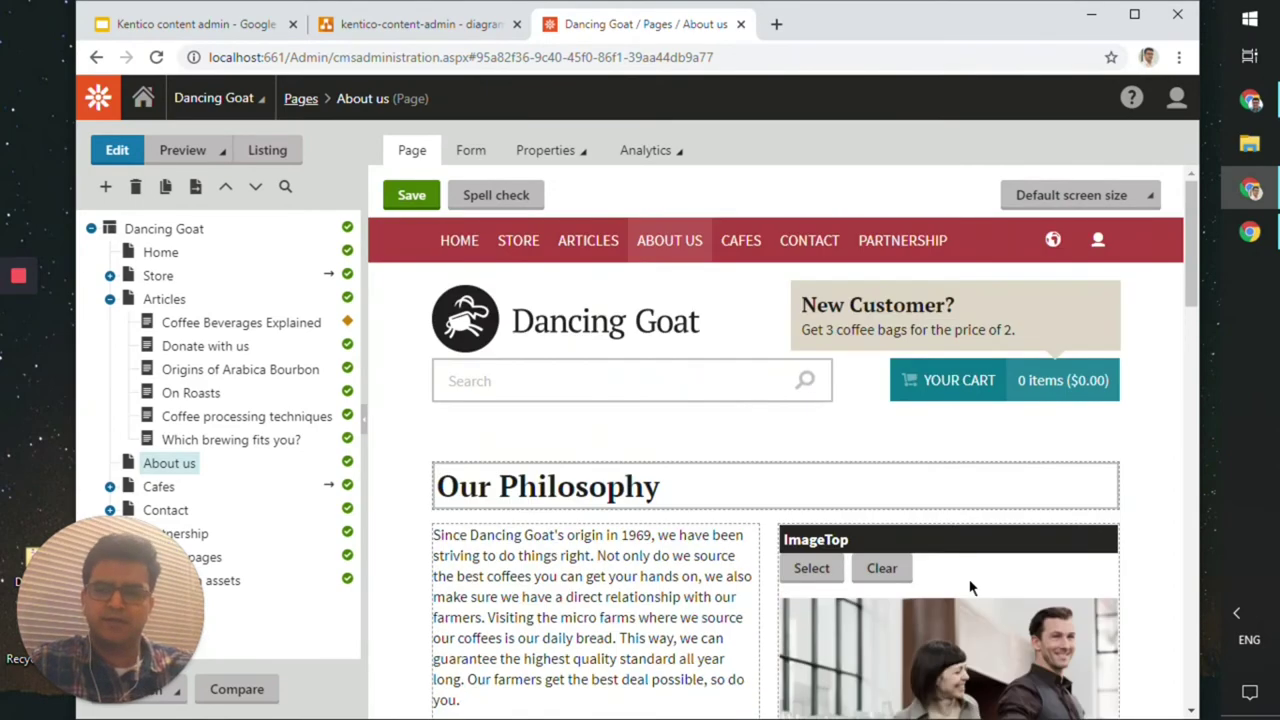
pyautogui.scroll(-3, 972, 592)
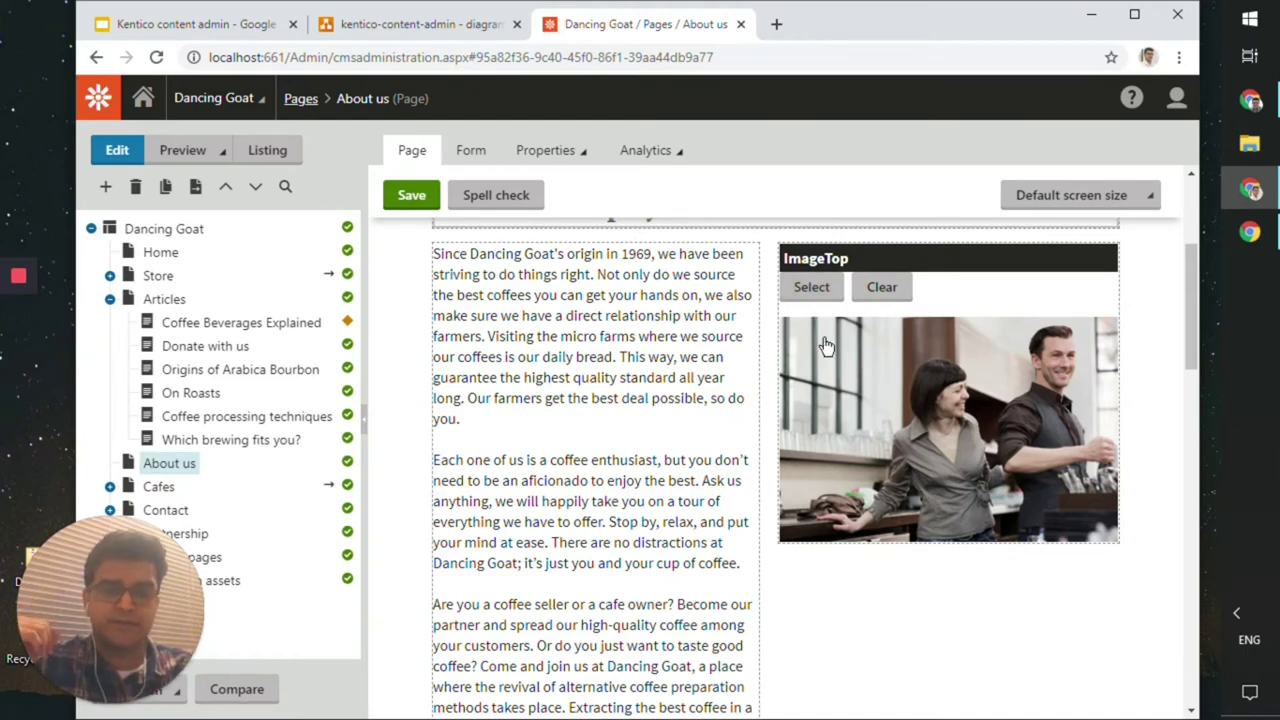
# Step: Open the ImageTop image picker and choose the Homepage library under Media libraries
pyautogui.click(813, 289)
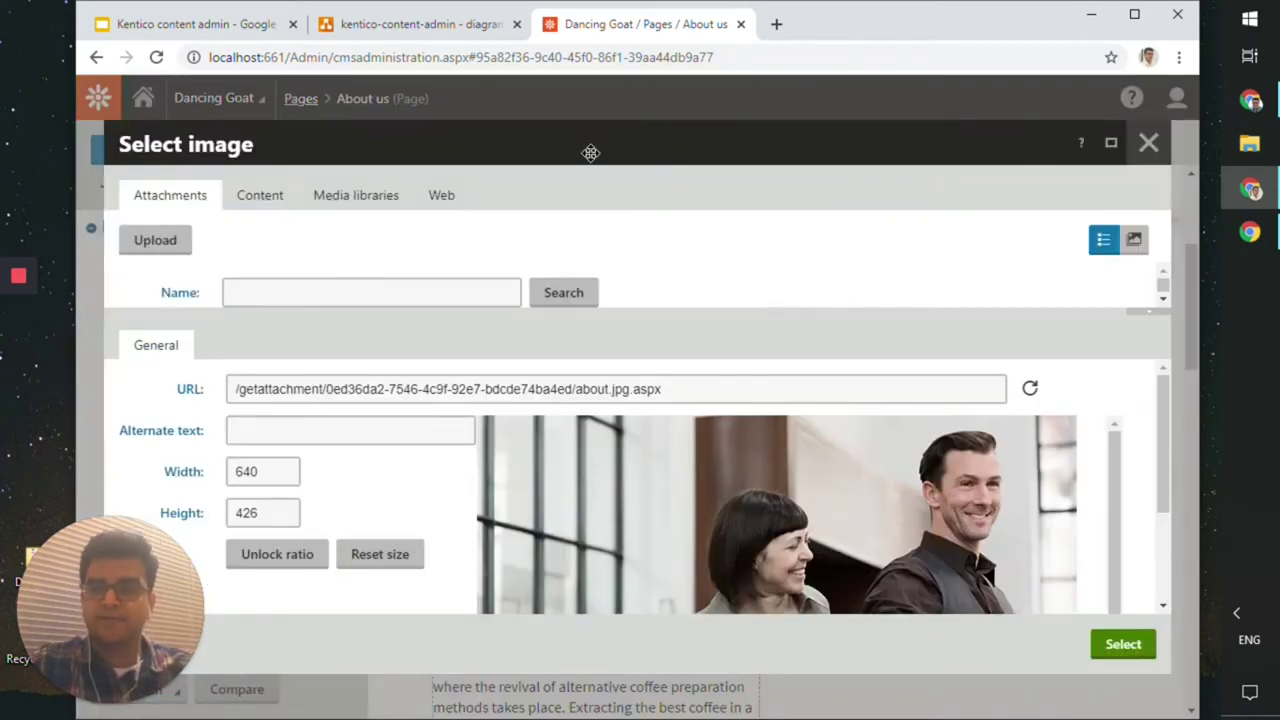
pyautogui.moveTo(586, 151); pyautogui.dragTo(591, 119)
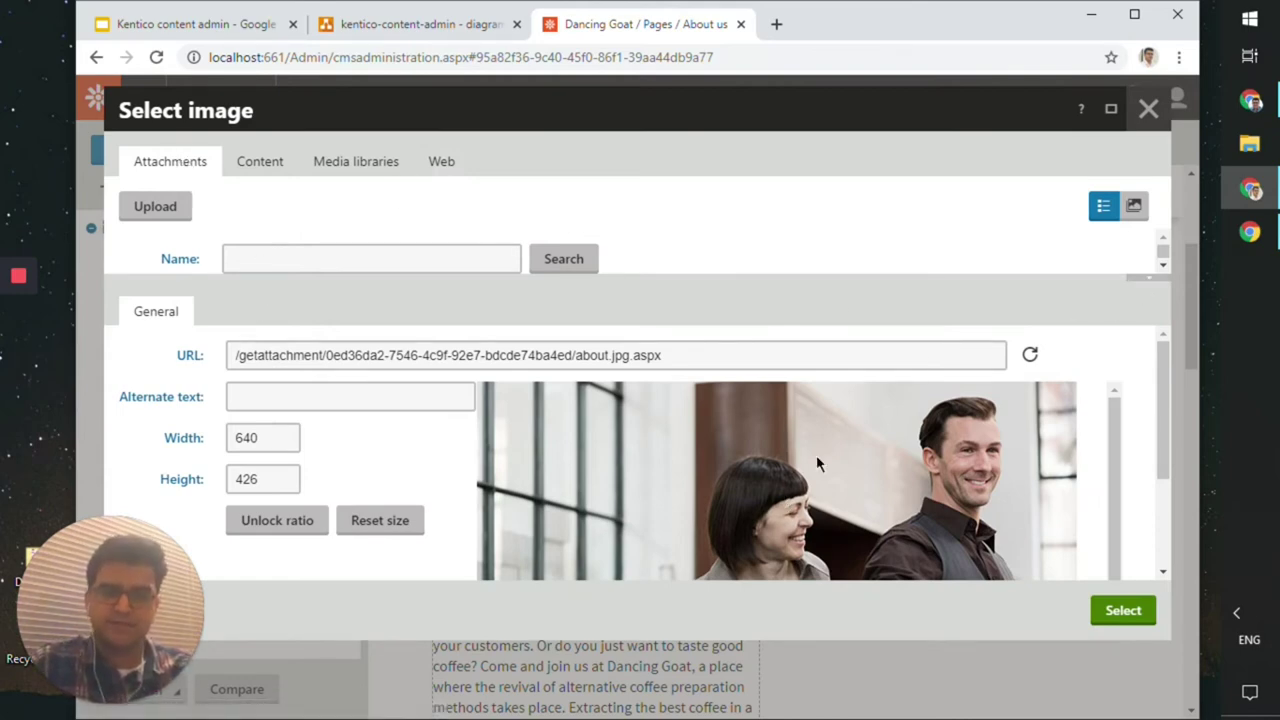
pyautogui.click(262, 167)
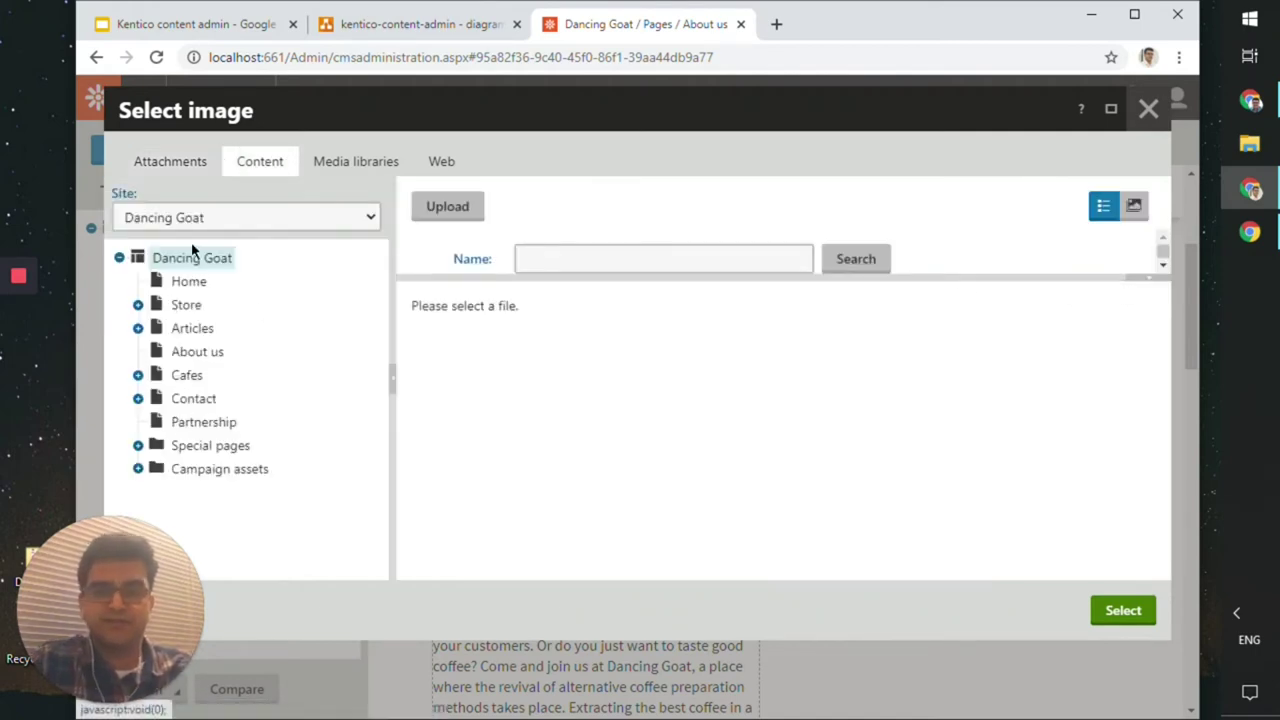
pyautogui.click(369, 172)
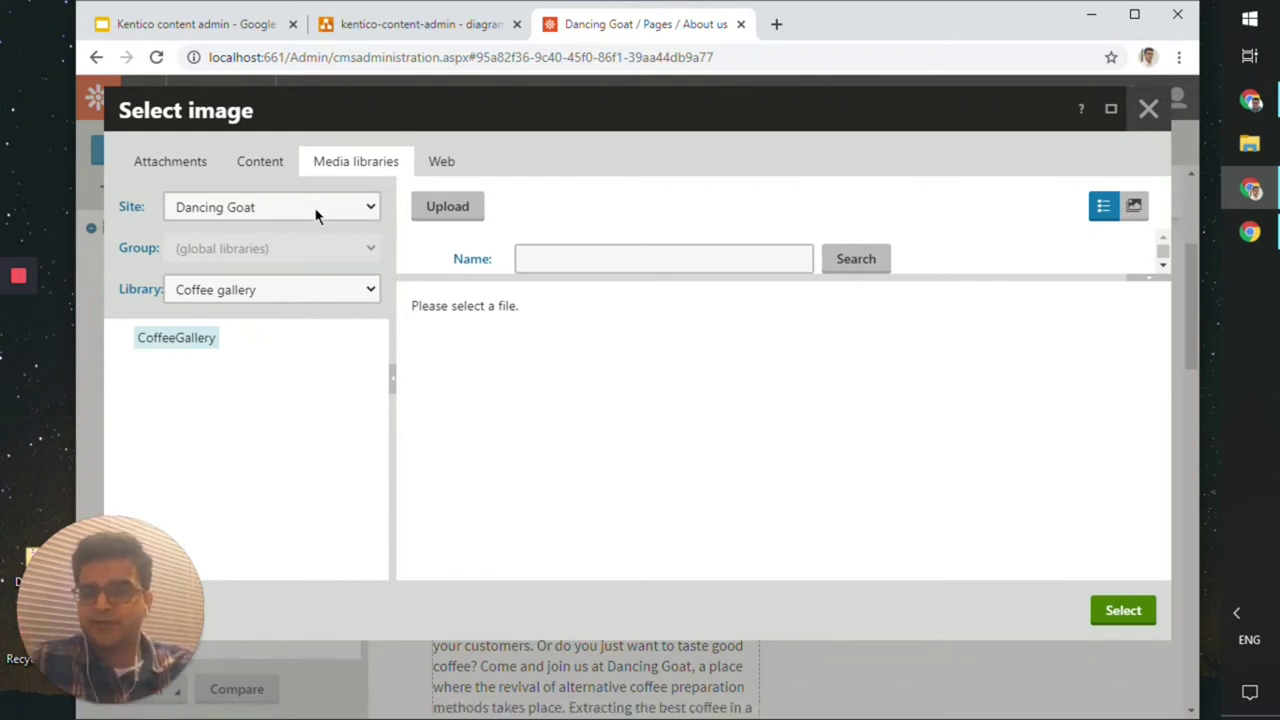
pyautogui.click(360, 295)
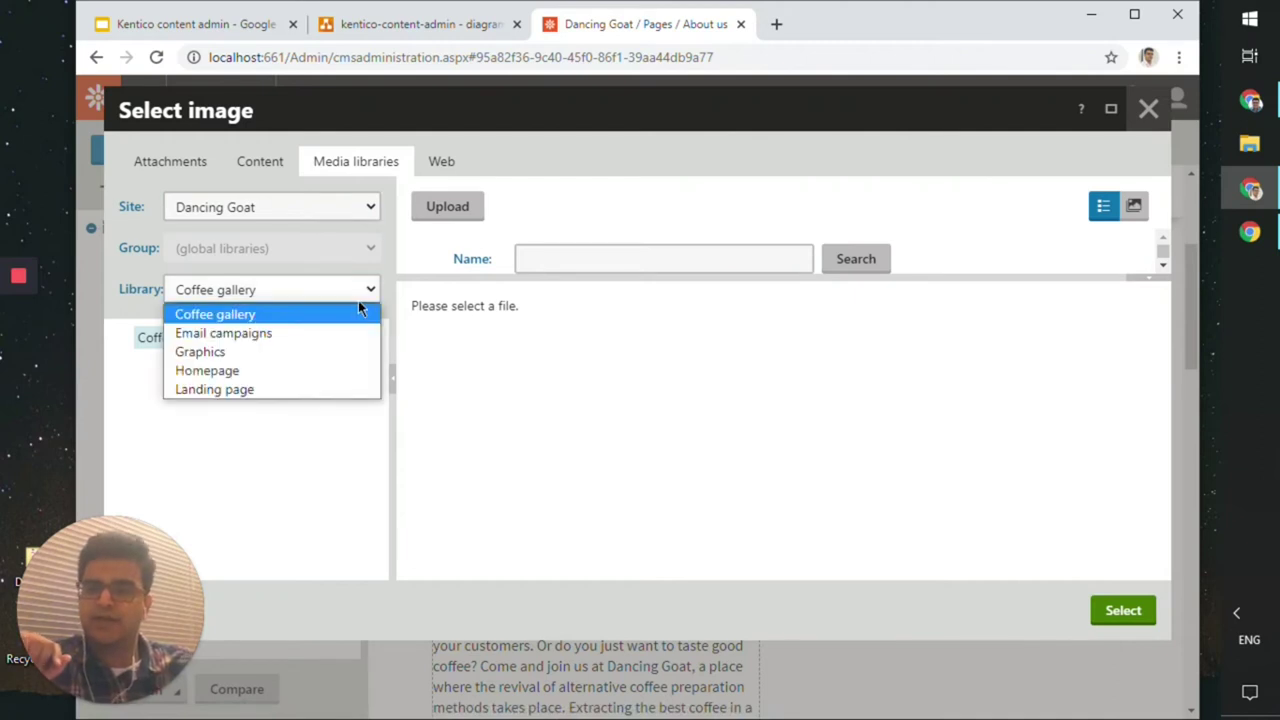
pyautogui.click(301, 371)
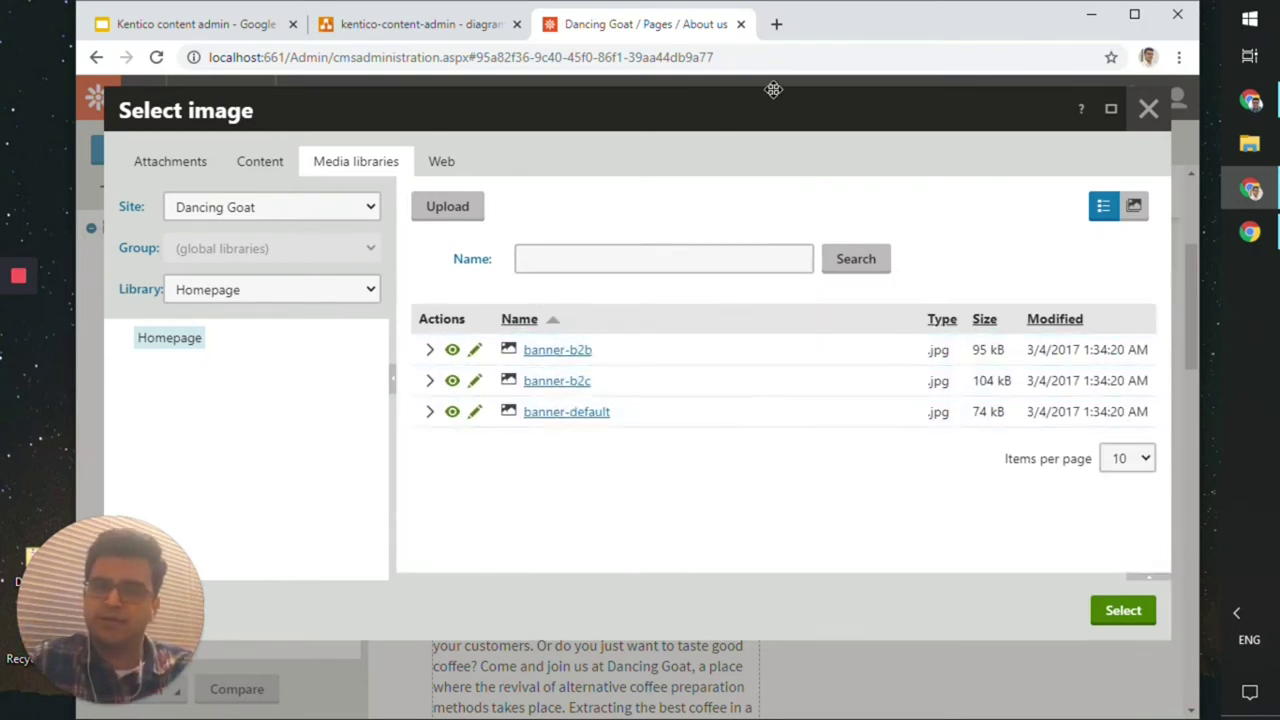
# Step: Go to the Unsplash website in a new browser tab
pyautogui.click(776, 24)
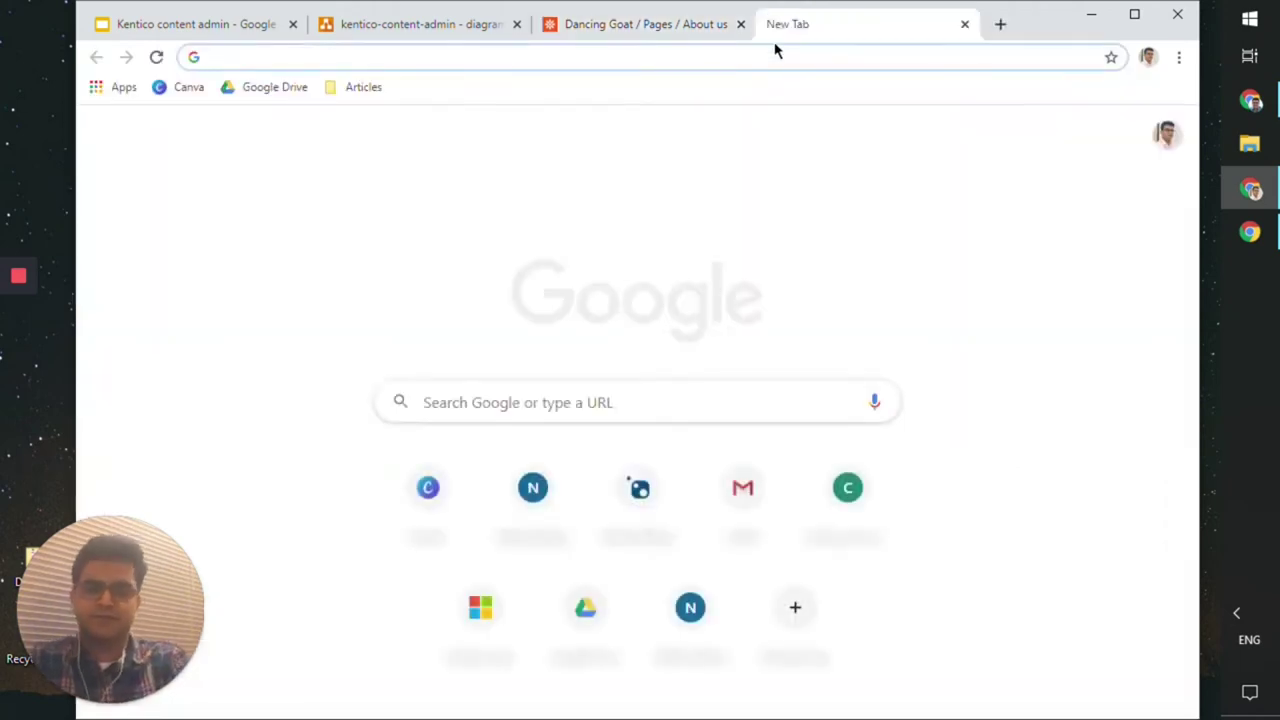
pyautogui.write('unspl')
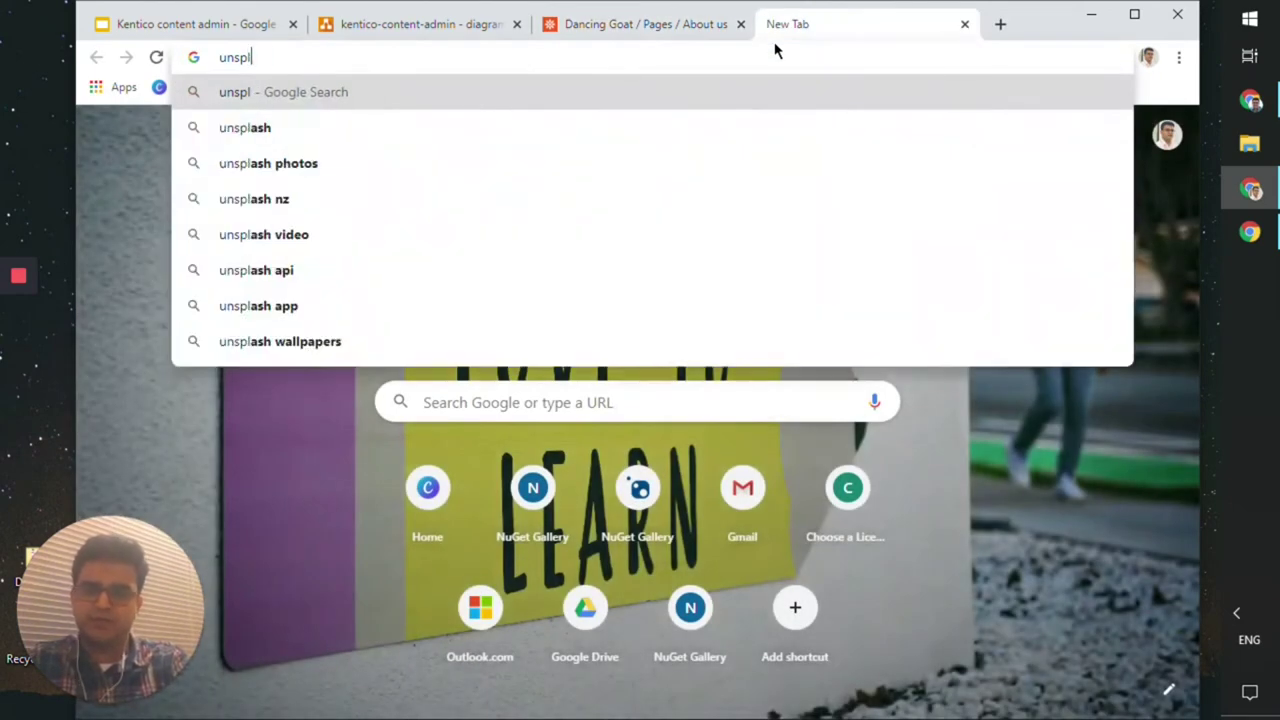
pyautogui.write('ash.com')
pyautogui.press('Return')
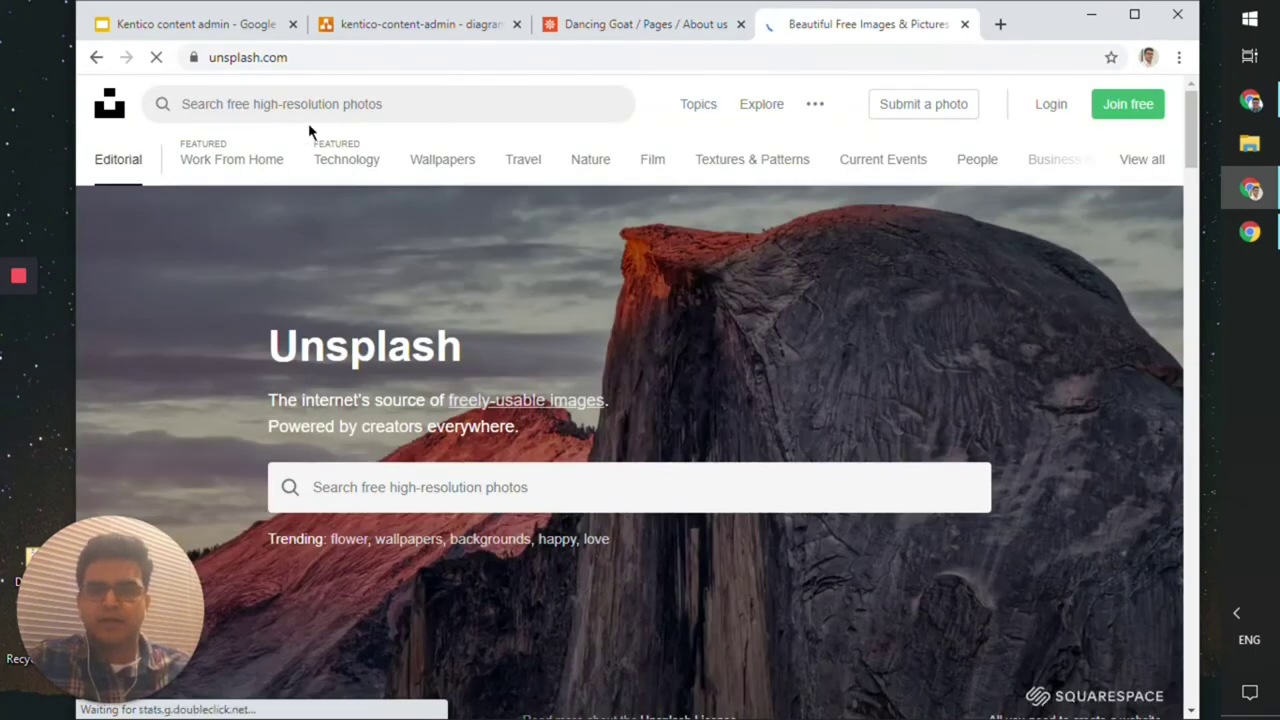
# Step: Search Unsplash for 'barista', download the latte-art photo, and close the tab
pyautogui.click(337, 106)
pyautogui.write('basris')
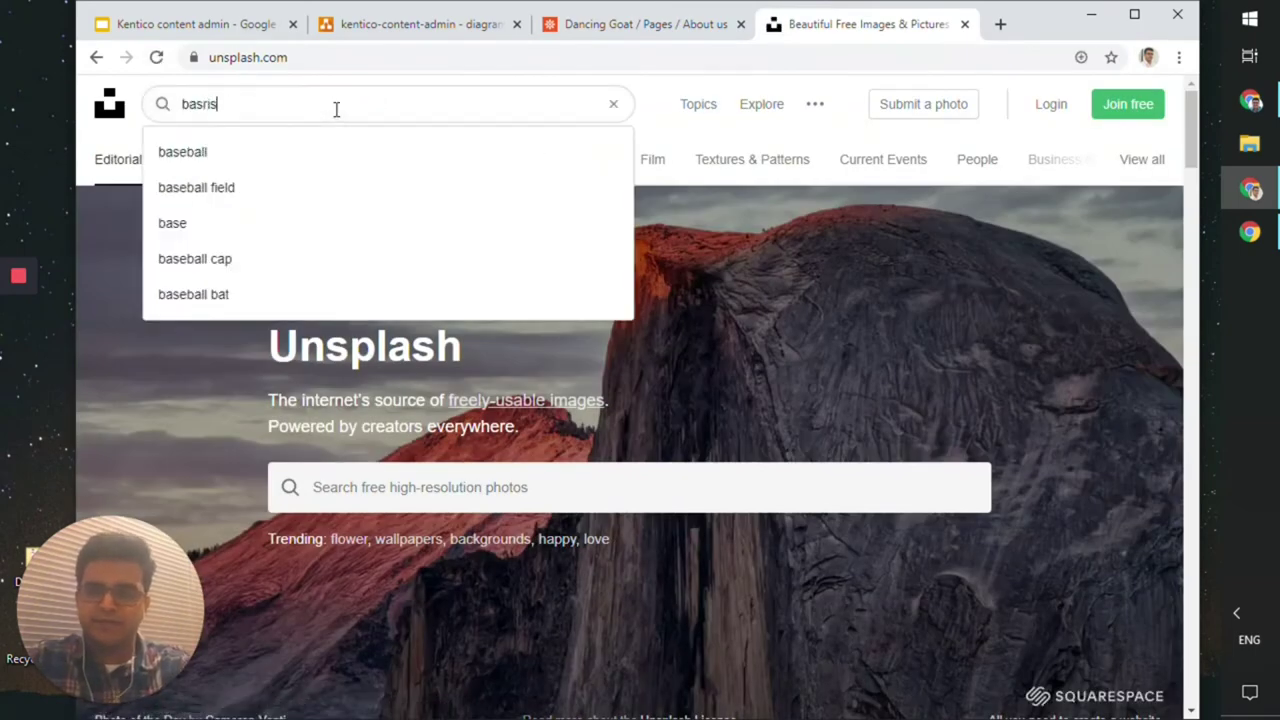
pyautogui.press('BackSpace')
pyautogui.press('BackSpace')
pyautogui.press('BackSpace')
pyautogui.press('BackSpace')
pyautogui.write('rista')
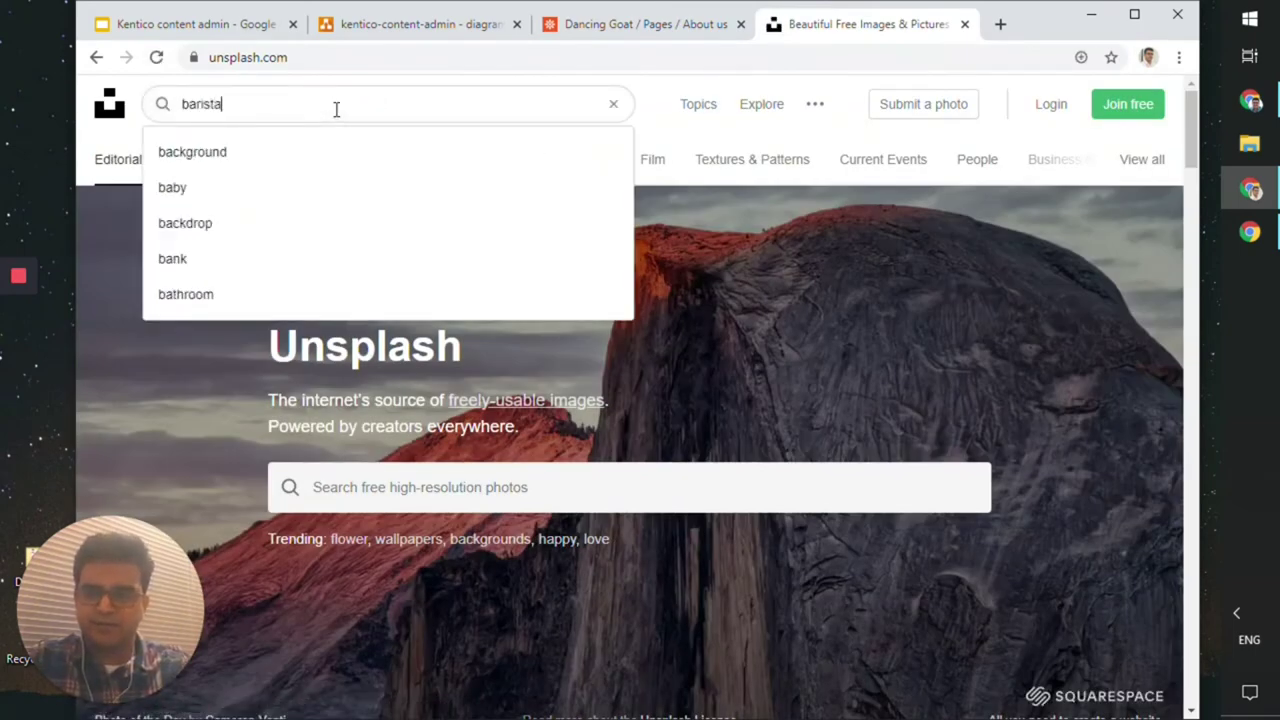
pyautogui.press('Return')
pyautogui.moveTo(385, 337)
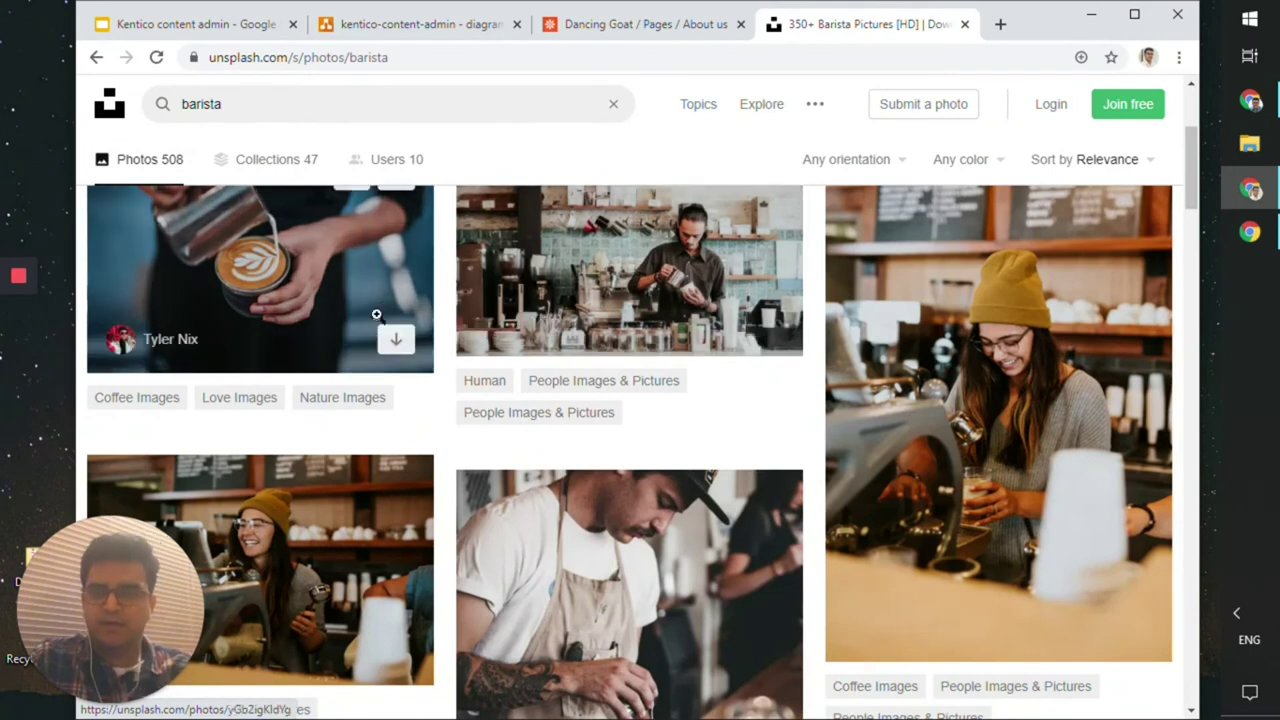
pyautogui.click(396, 344)
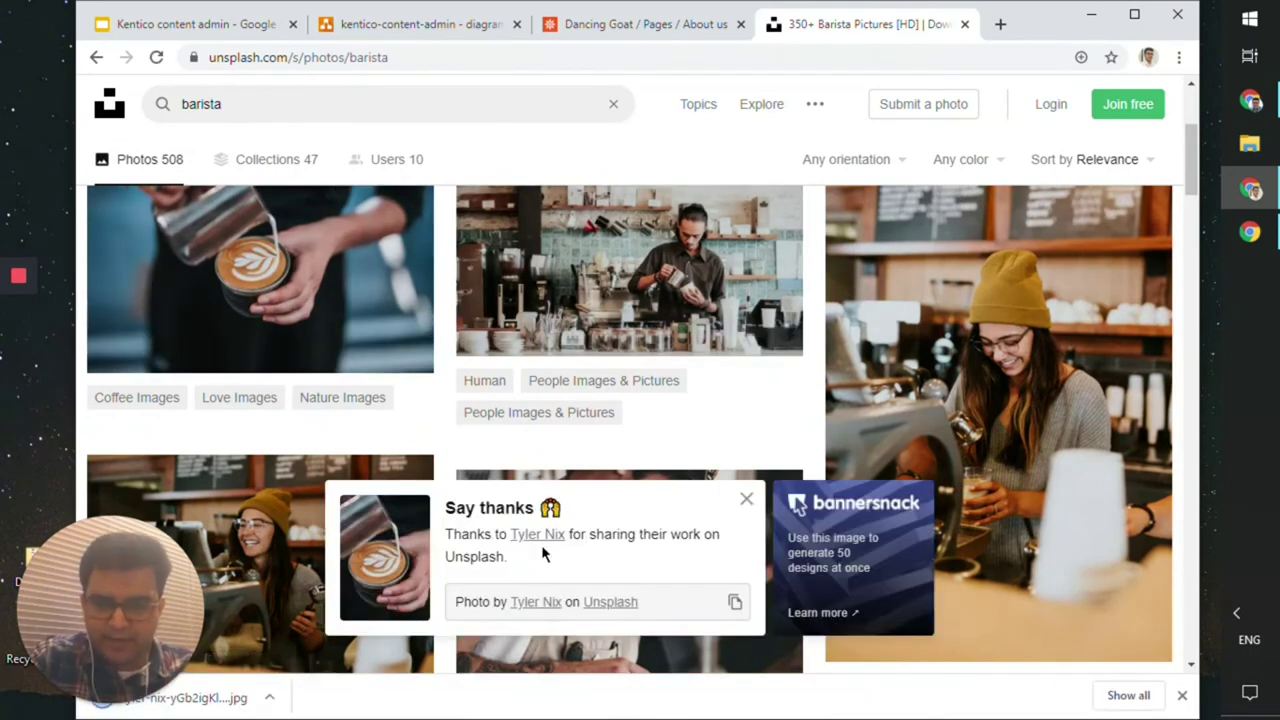
pyautogui.scroll(3, 565, 400)
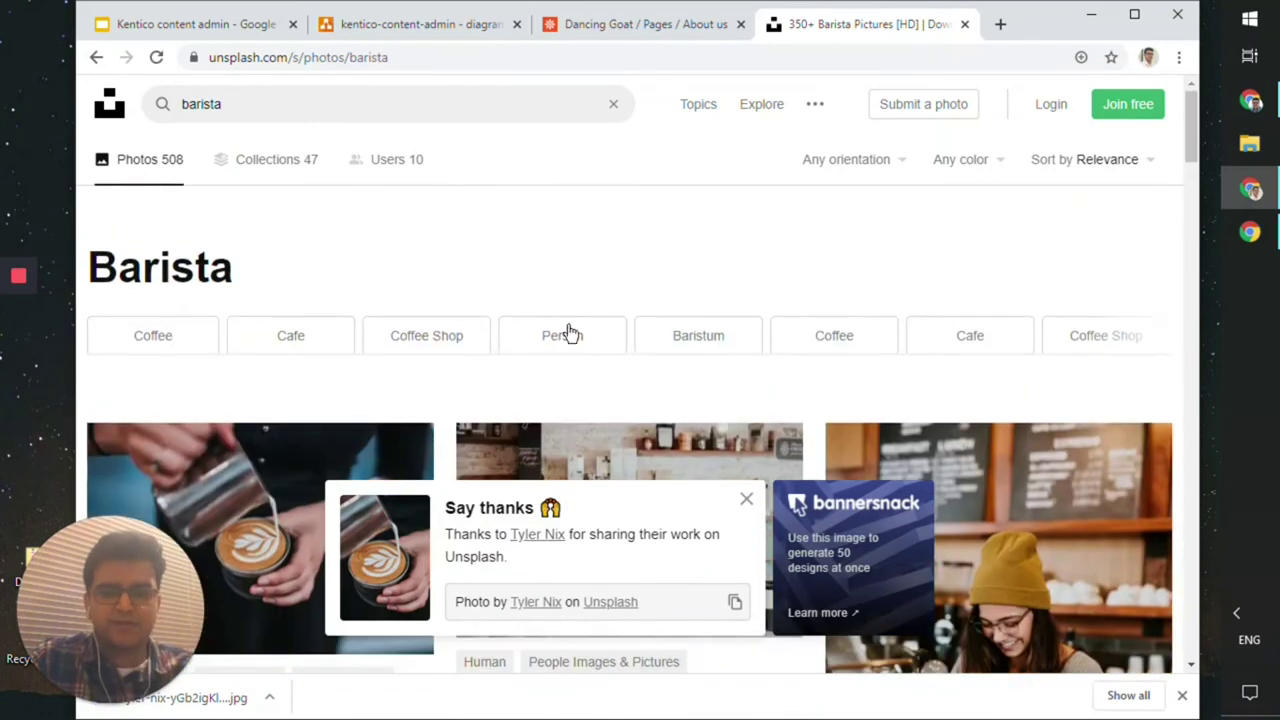
pyautogui.middleClick(822, 30)
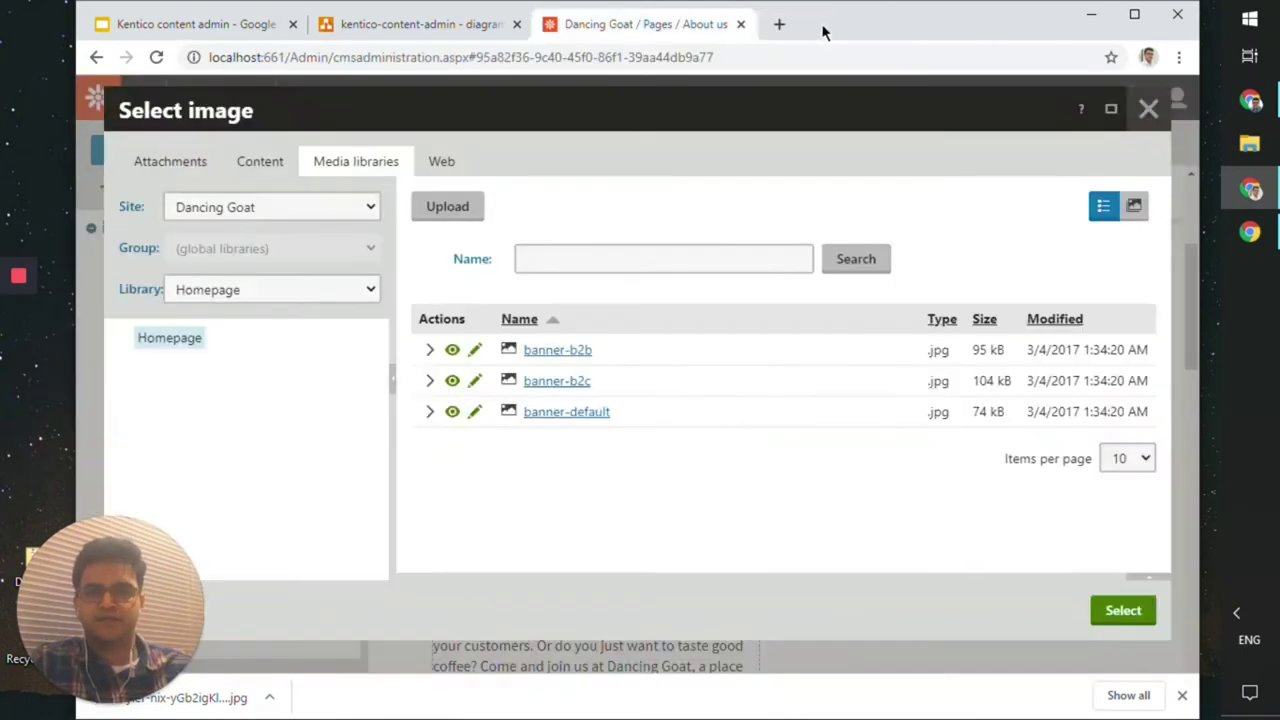
# Step: Upload the downloaded latte-art jpg to the Homepage library and insert it as the top image
pyautogui.click(477, 212)
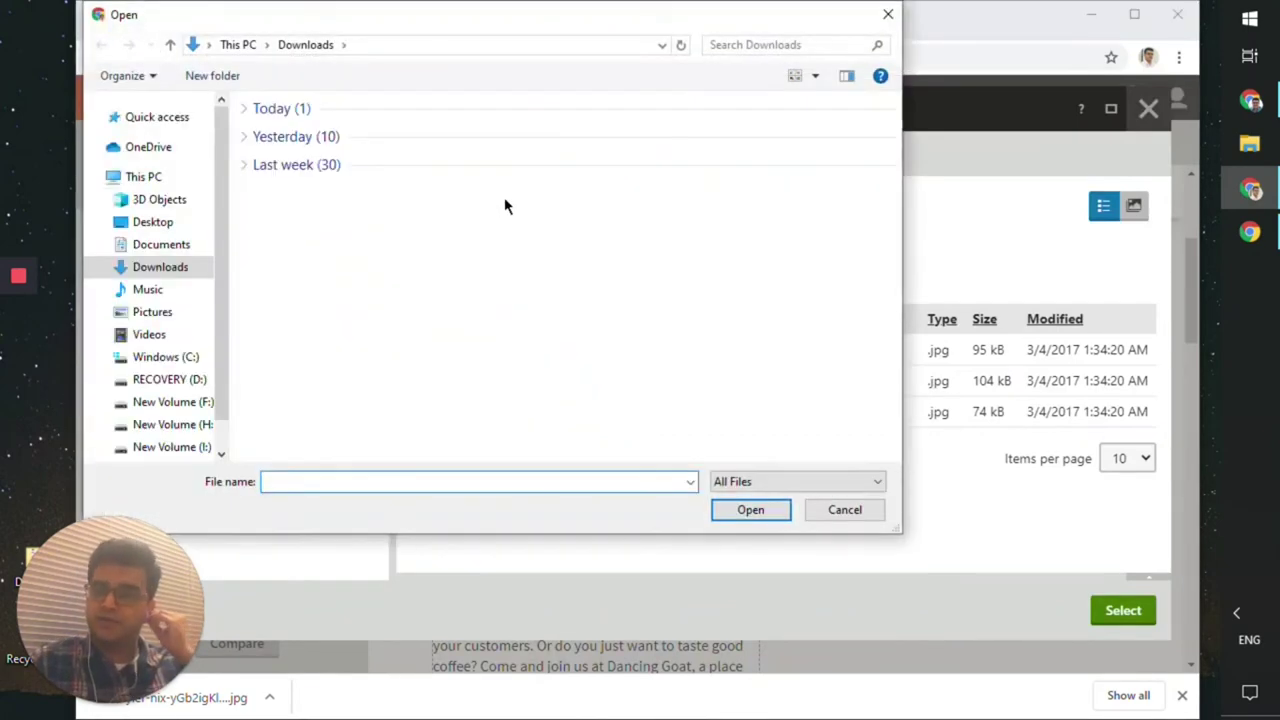
pyautogui.click(244, 109)
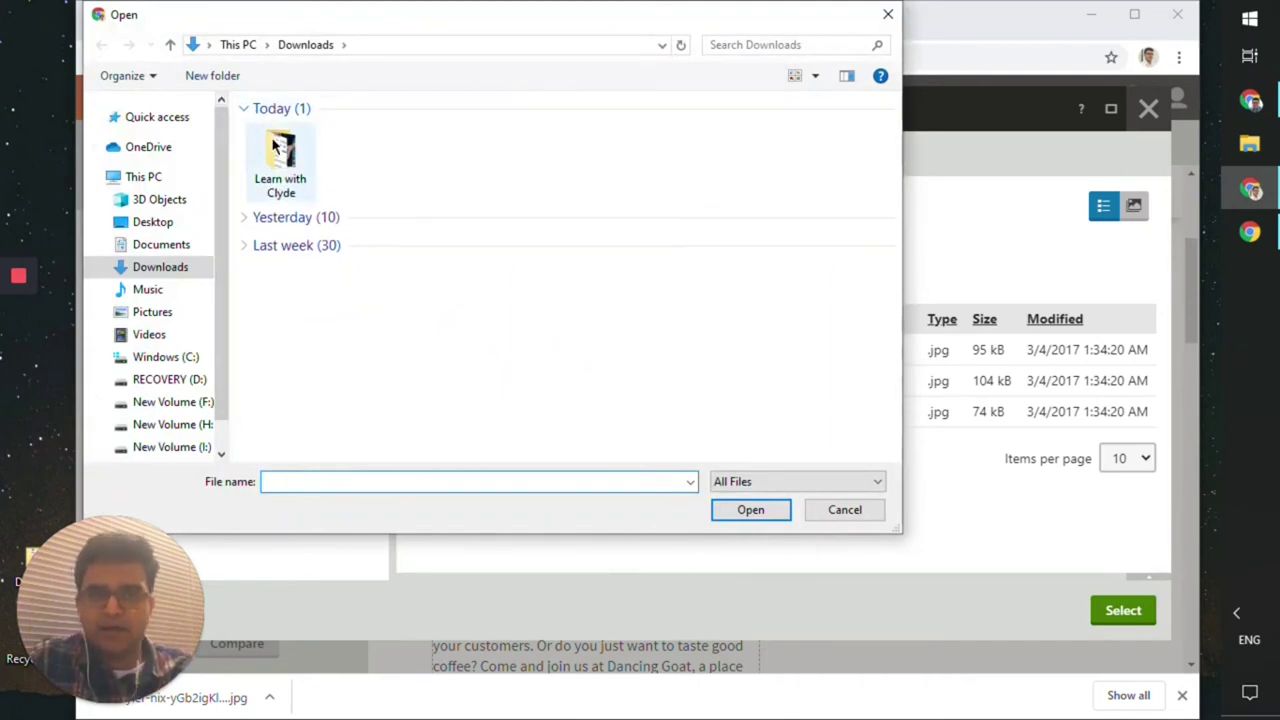
pyautogui.doubleClick(276, 146)
pyautogui.scroll(-5, 555, 280)
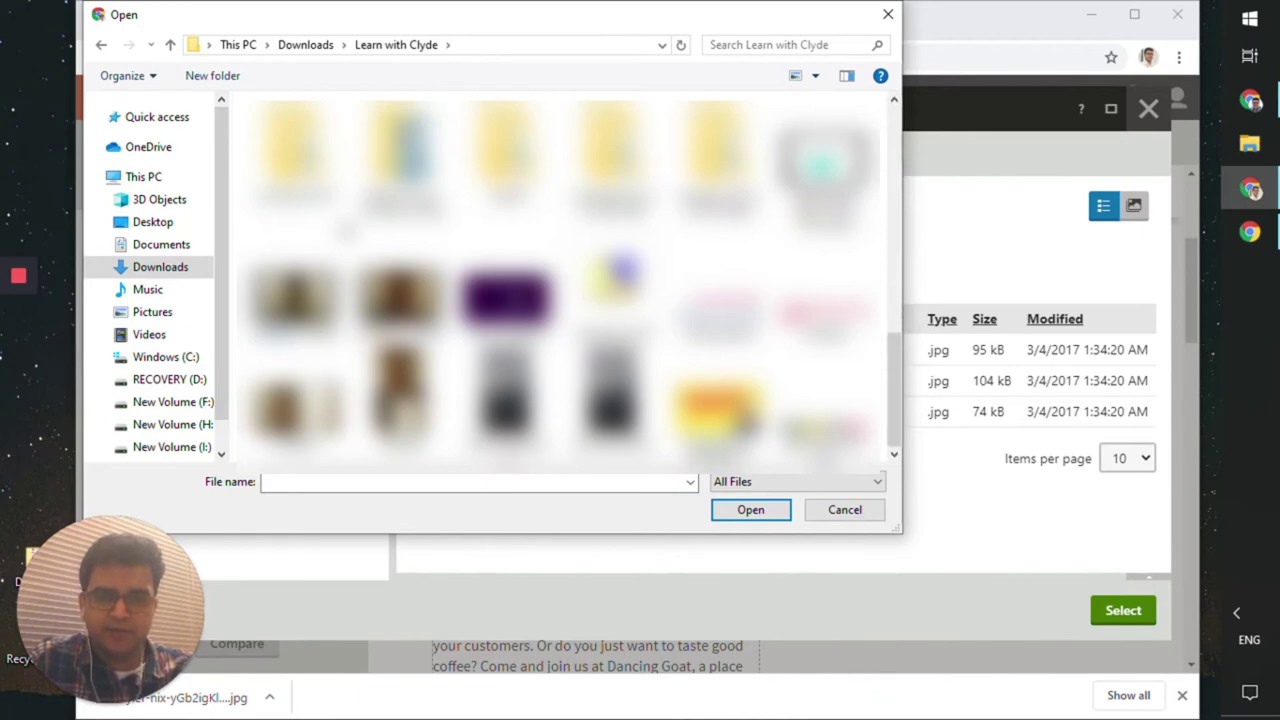
pyautogui.doubleClick(651, 422)
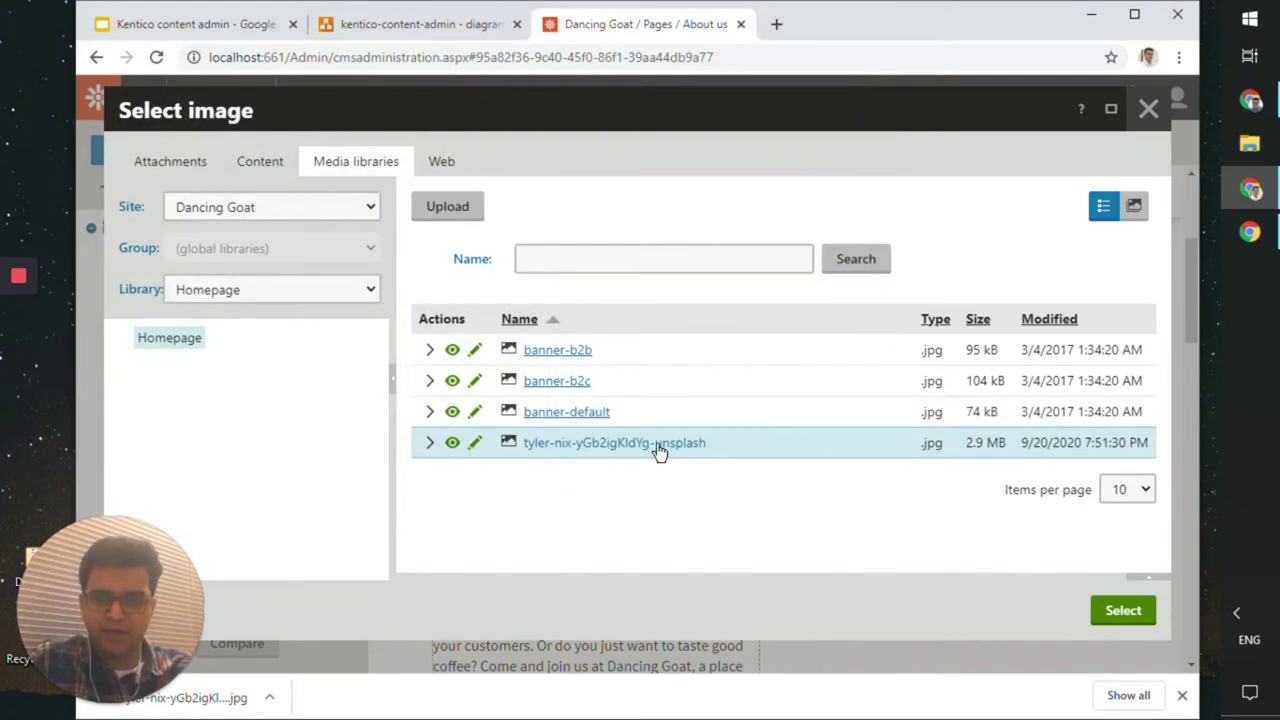
pyautogui.click(658, 451)
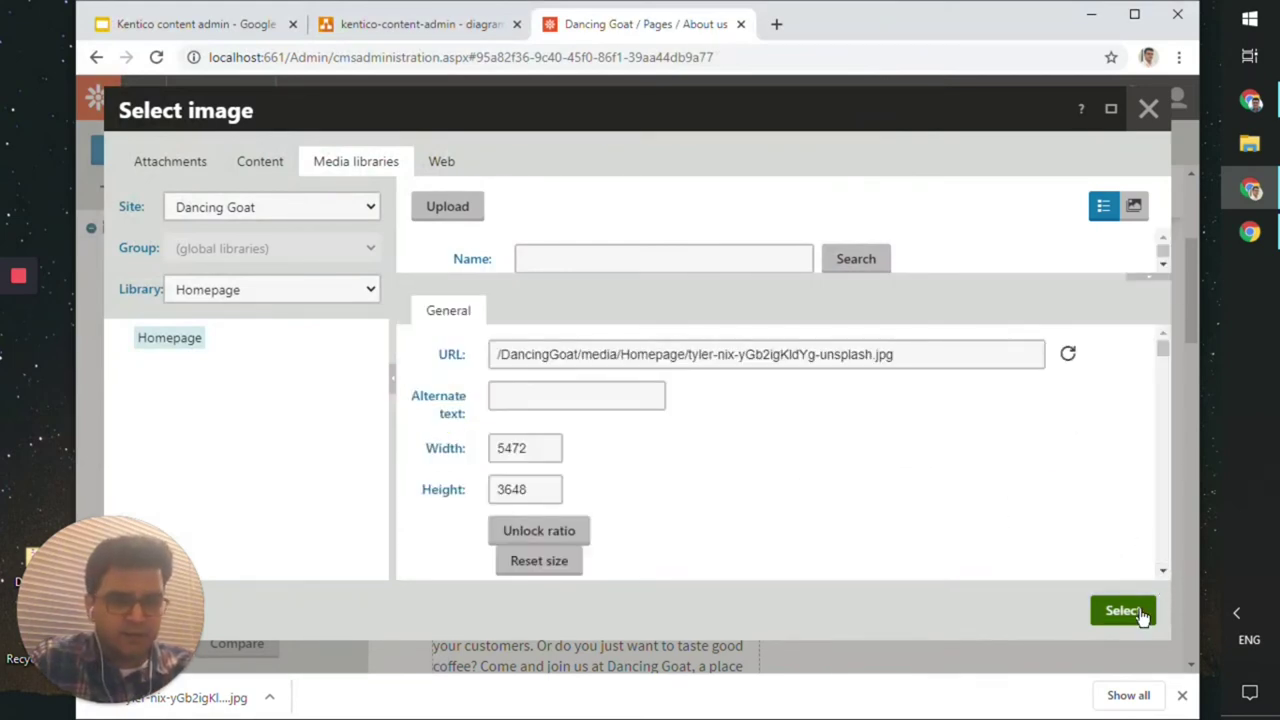
pyautogui.click(1140, 612)
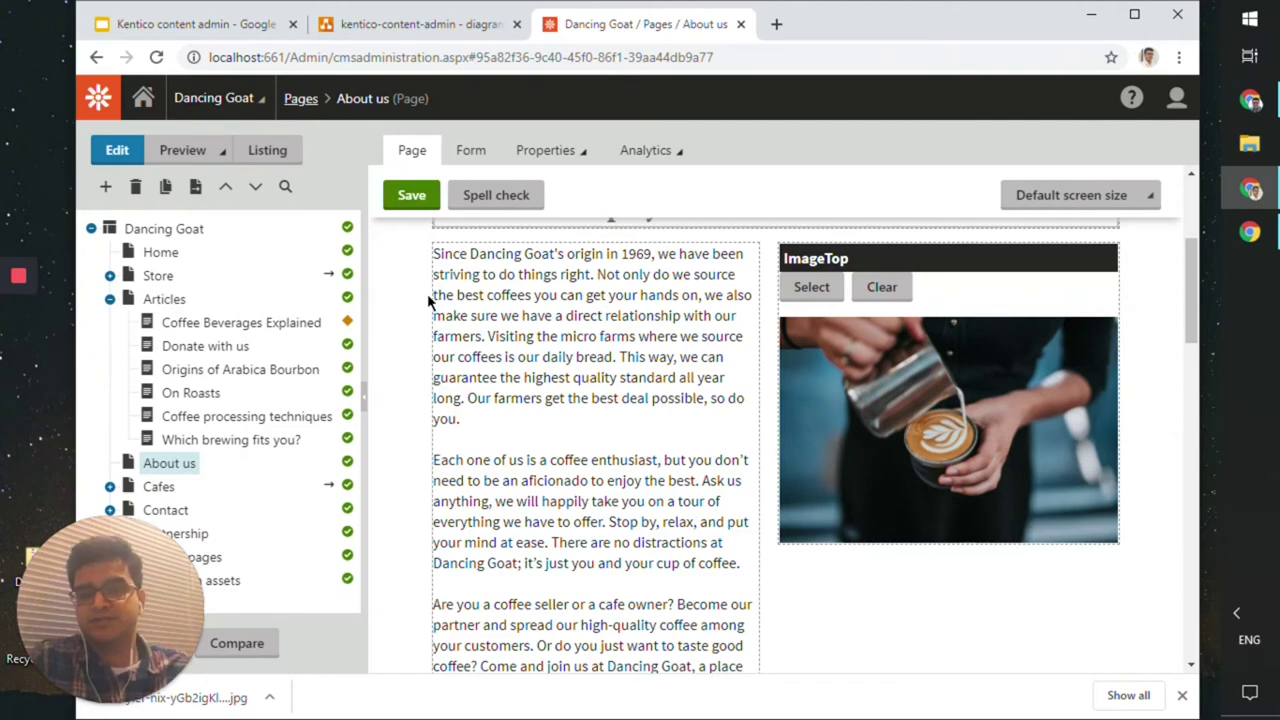
# Step: Save the About us page and switch to the live site window
pyautogui.click(411, 195)
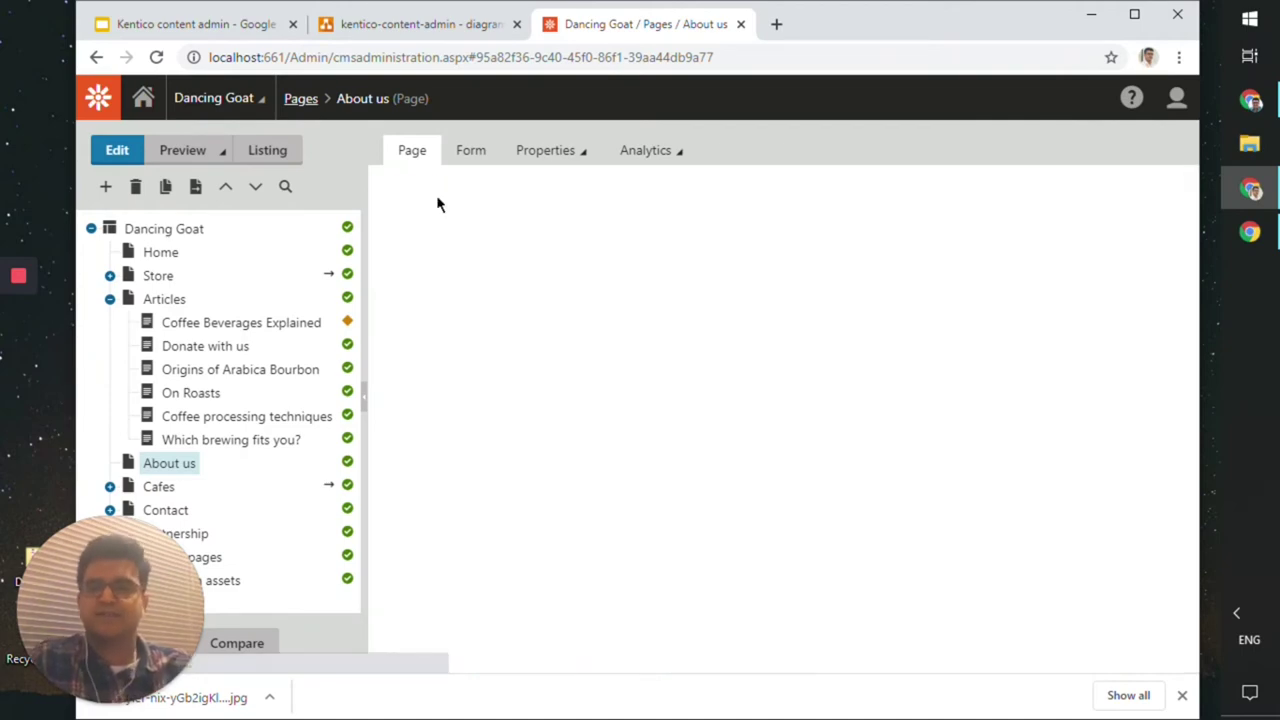
pyautogui.click(1251, 232)
pyautogui.scroll(3, 495, 335)
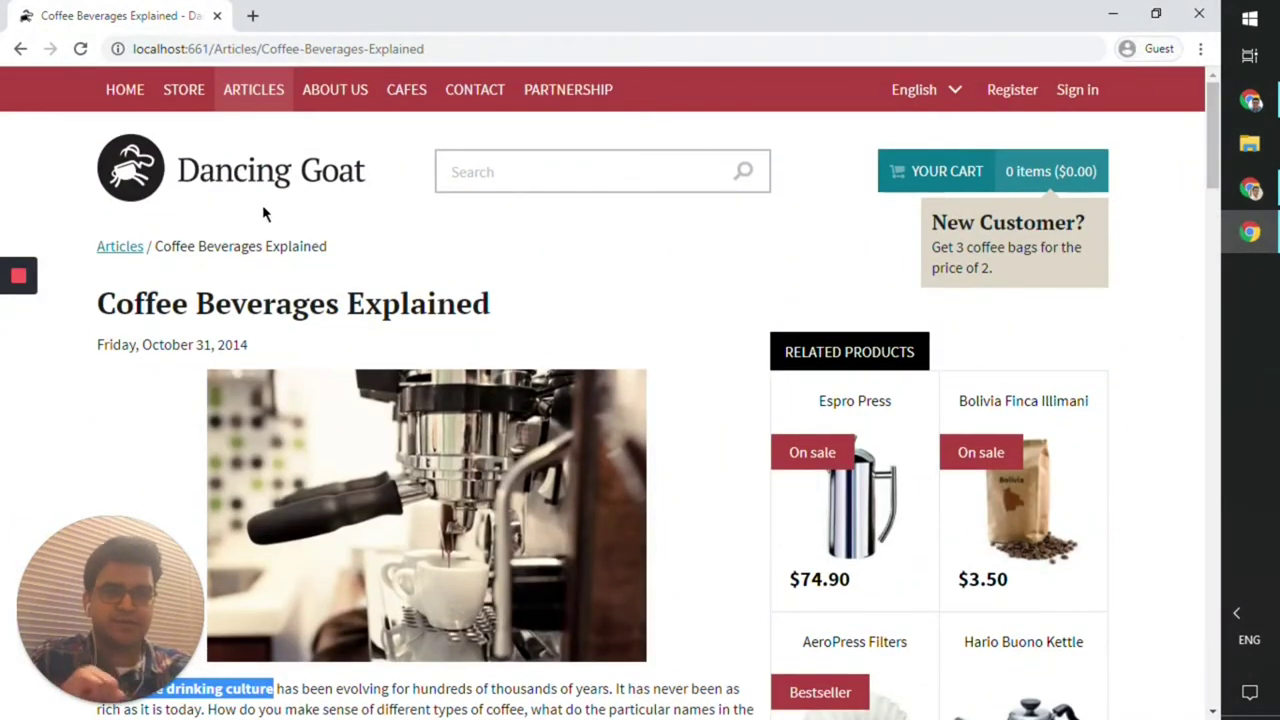
# Step: Review the live About us page with its new photo, then return to the Kentico admin window
pyautogui.click(343, 96)
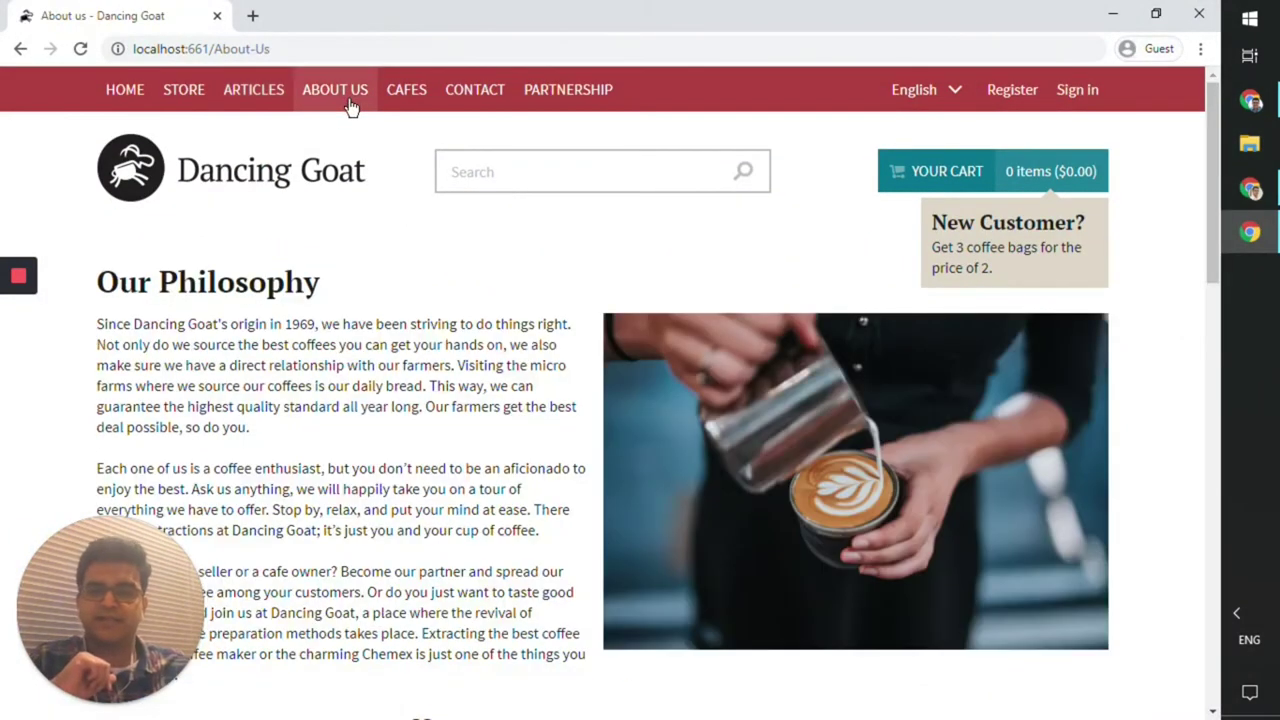
pyautogui.scroll(-3, 666, 420)
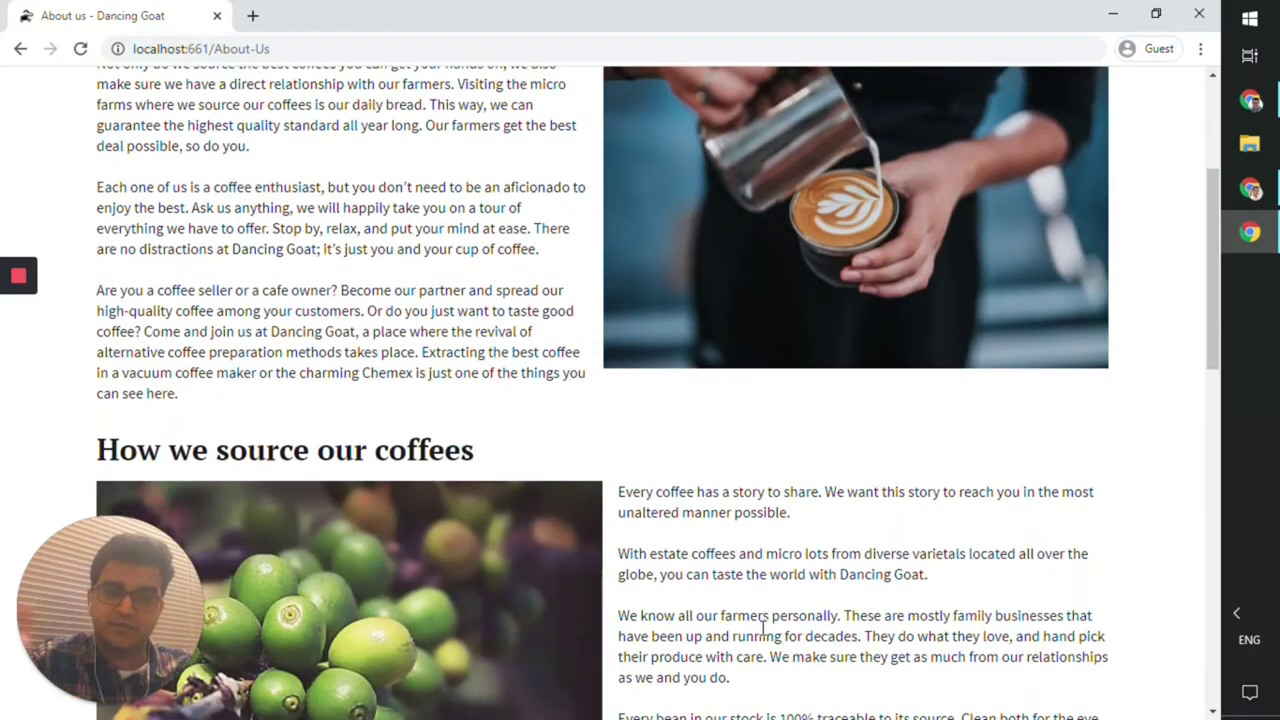
pyautogui.scroll(3, 745, 630)
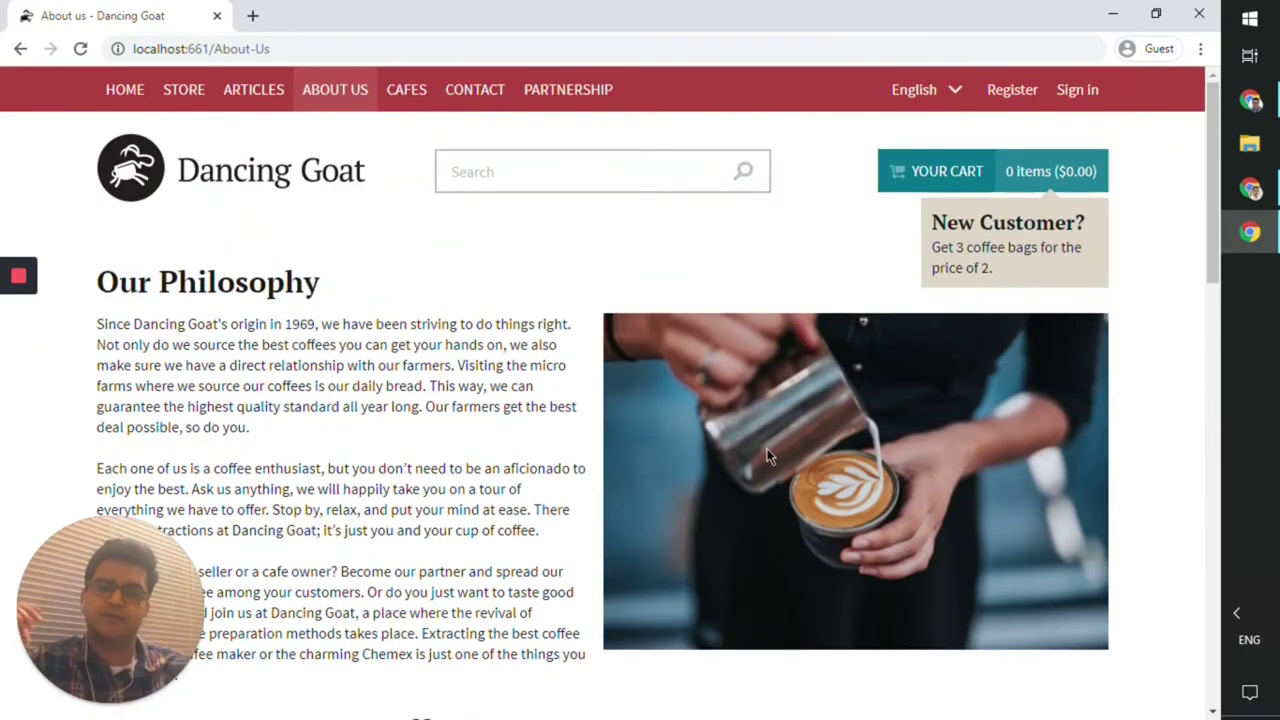
pyautogui.scroll(-3, 789, 554)
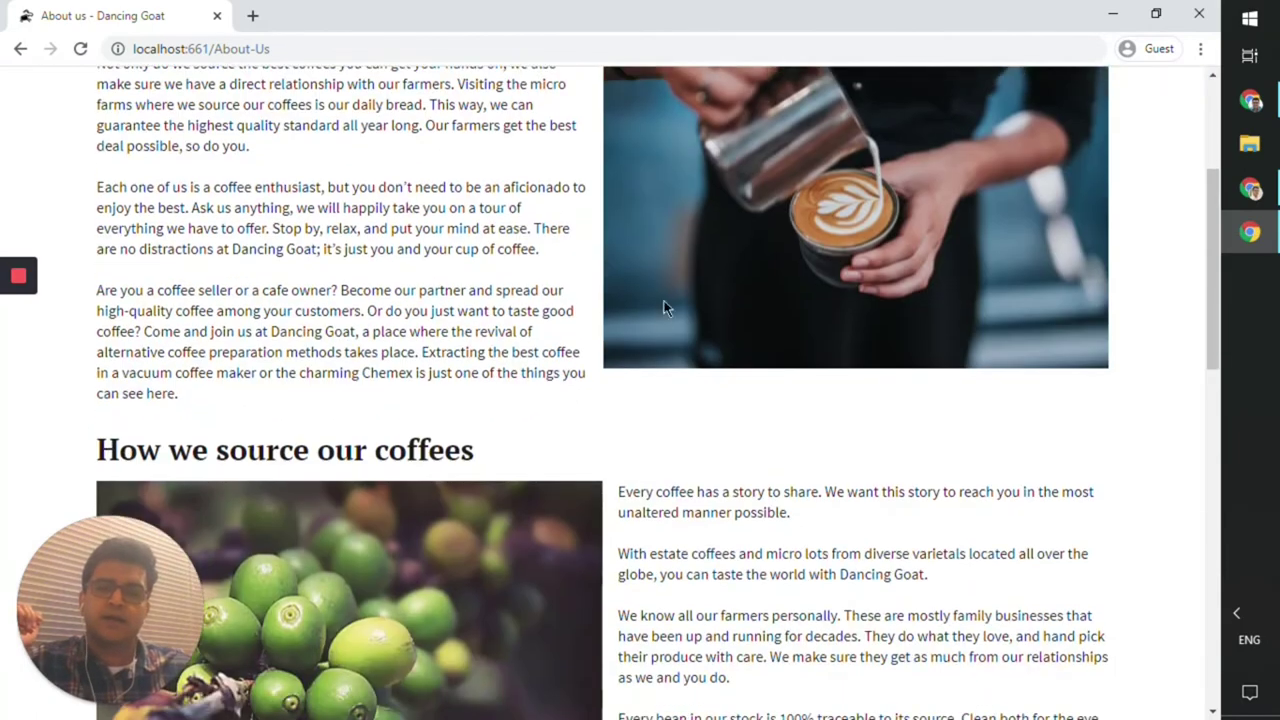
pyautogui.scroll(3, 847, 248)
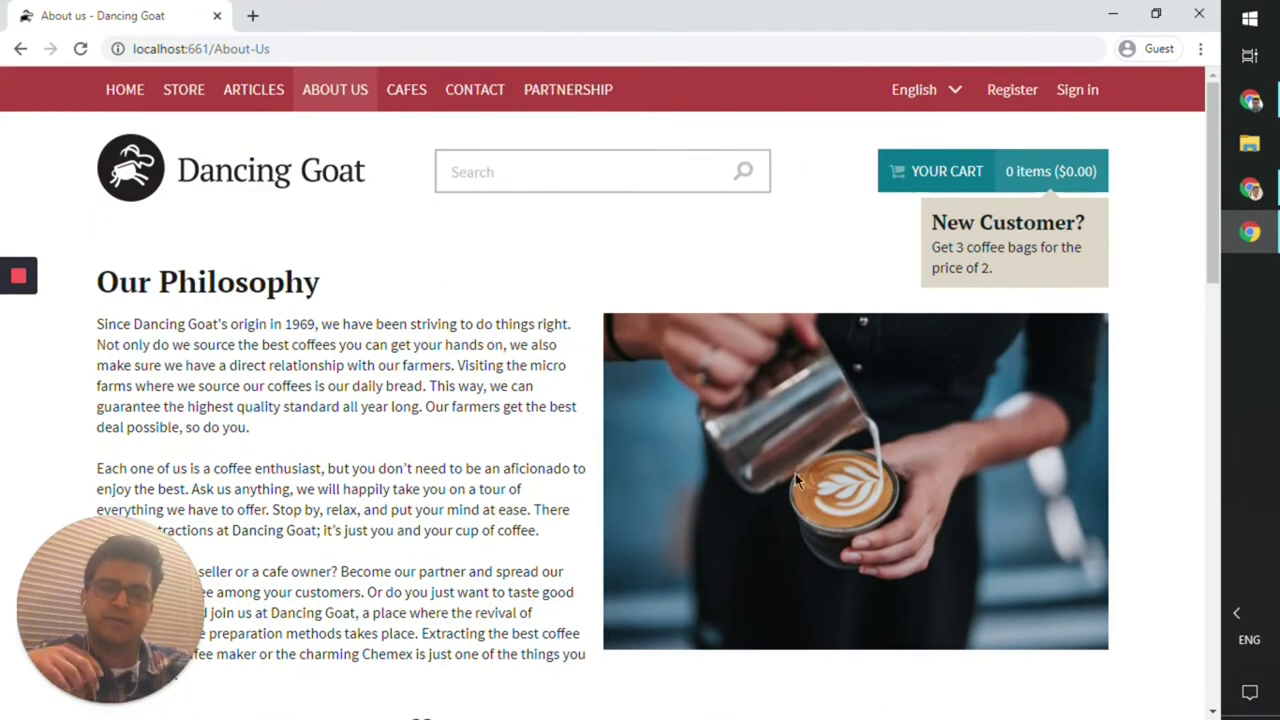
pyautogui.click(1245, 250)
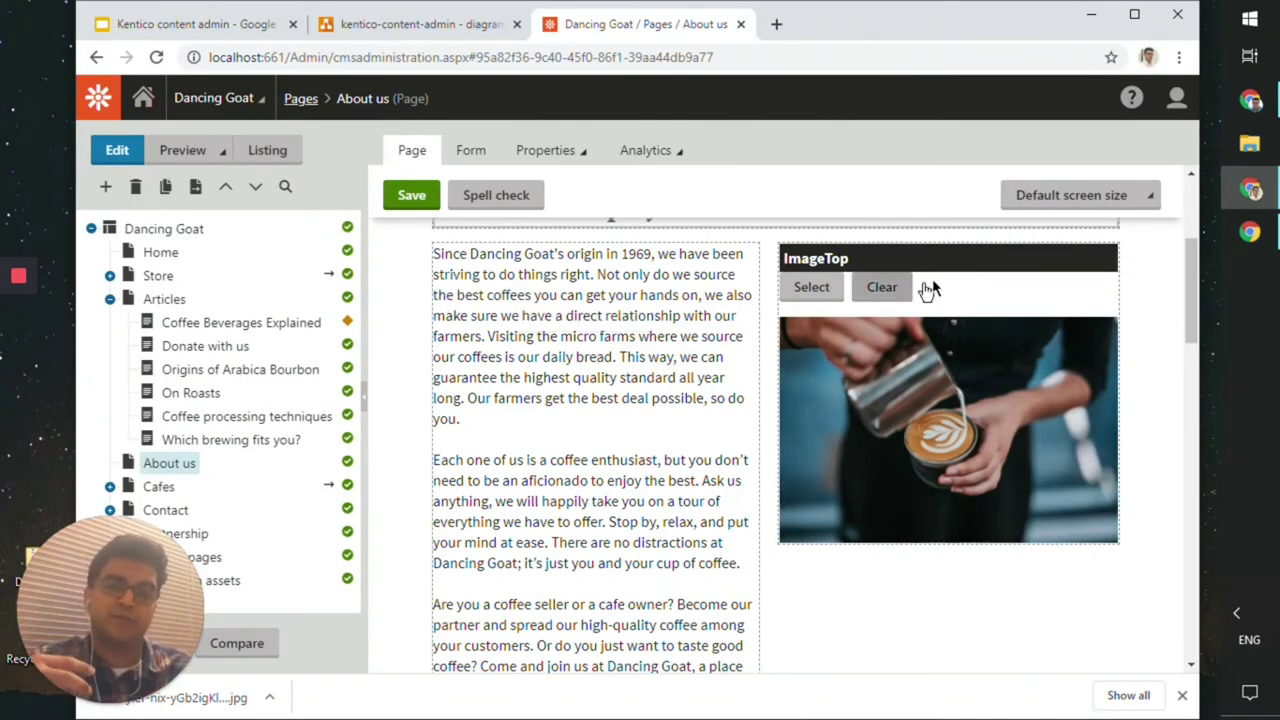
# Step: Find and open the Media libraries application from the Applications menu search
pyautogui.click(104, 112)
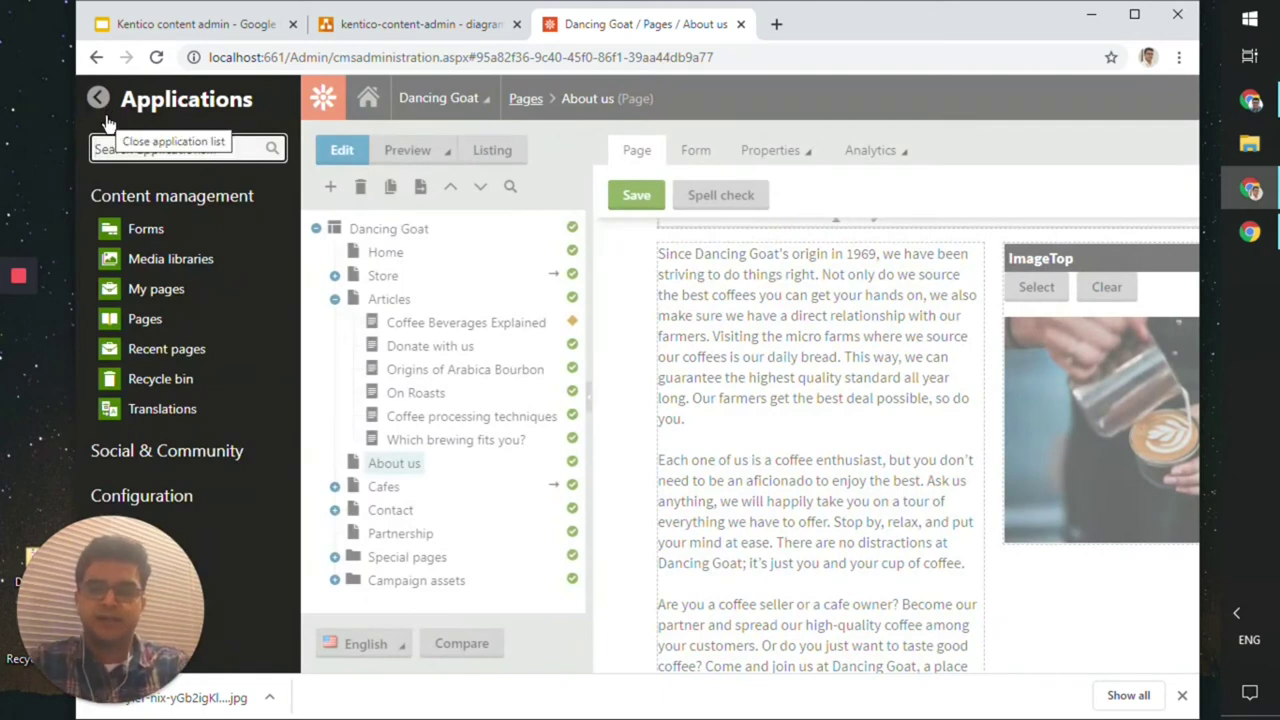
pyautogui.write('meda')
pyautogui.press('BackSpace')
pyautogui.press('BackSpace')
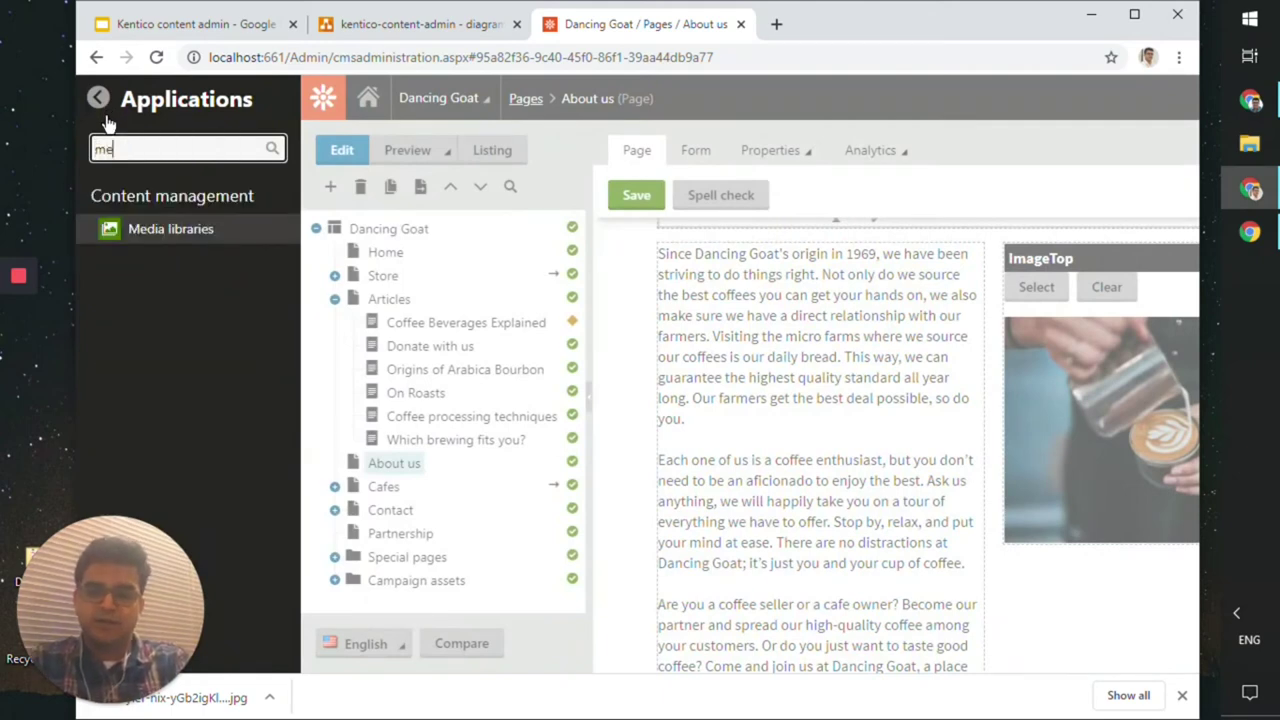
pyautogui.write('a')
pyautogui.press('BackSpace')
pyautogui.write('dia')
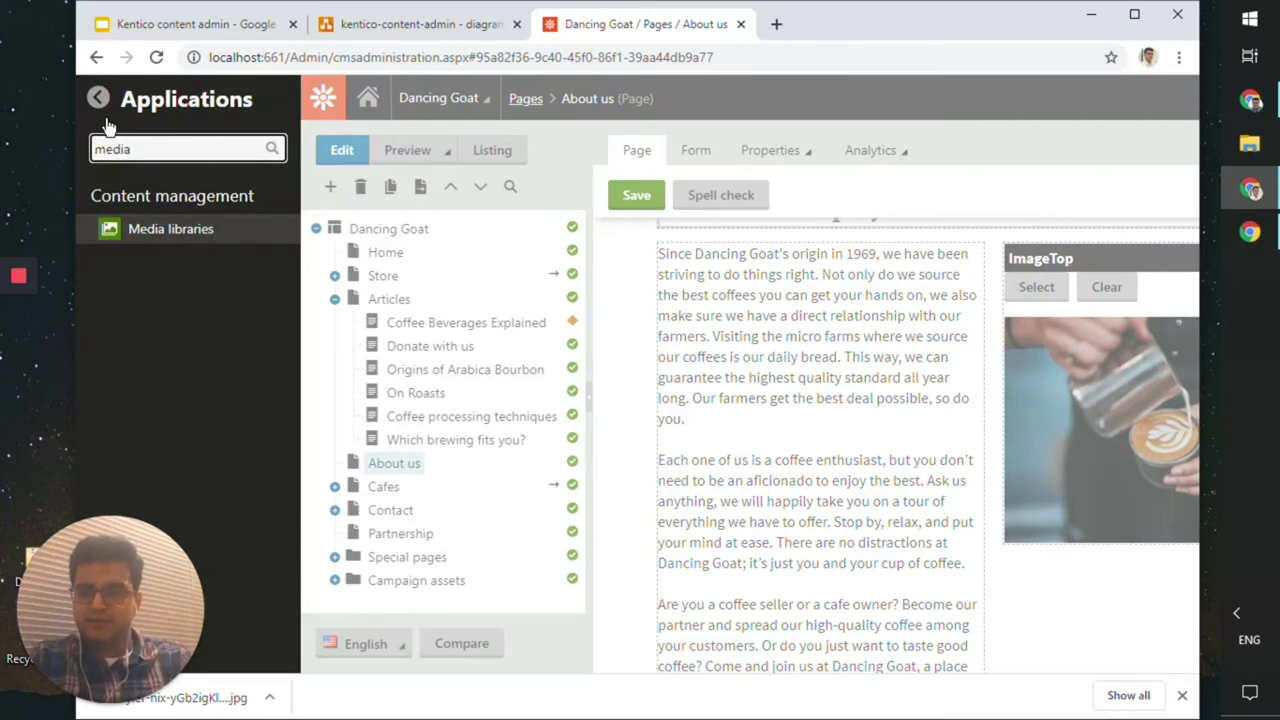
pyautogui.click(190, 240)
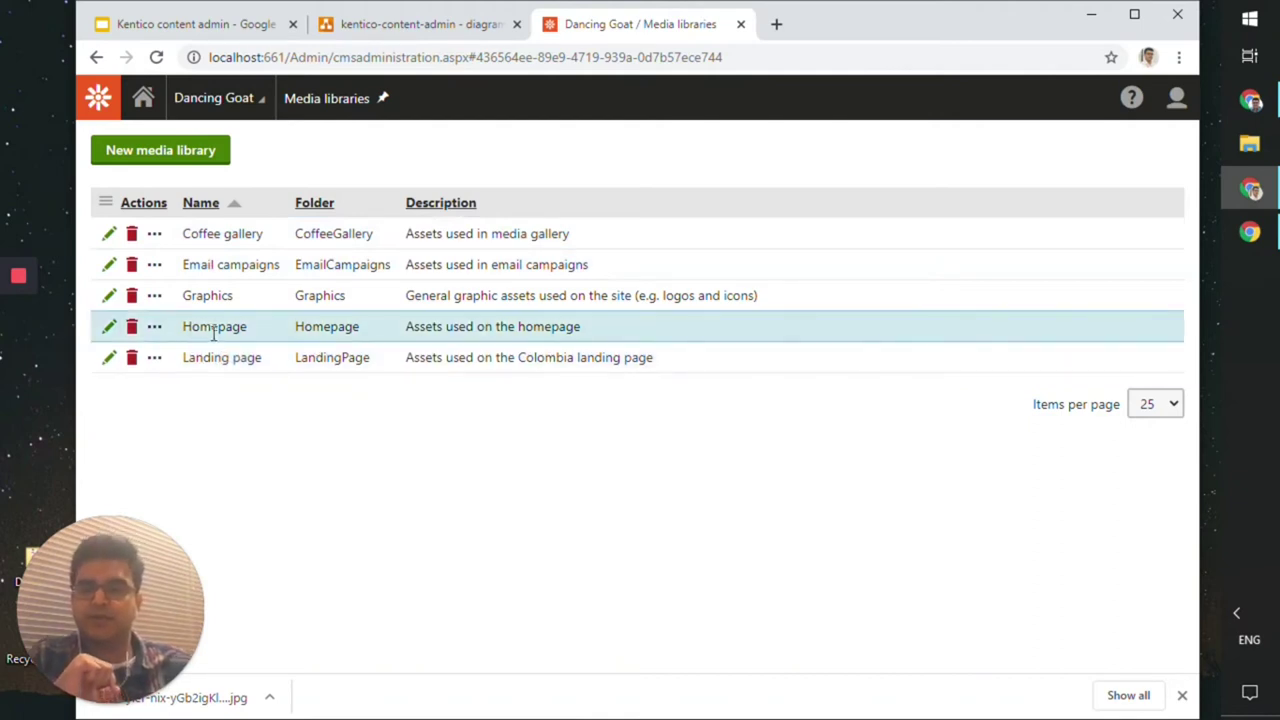
# Step: View the uploaded latte-art photo's details in the Homepage library, then return to the libraries list
pyautogui.click(108, 326)
pyautogui.scroll(-3, 694, 334)
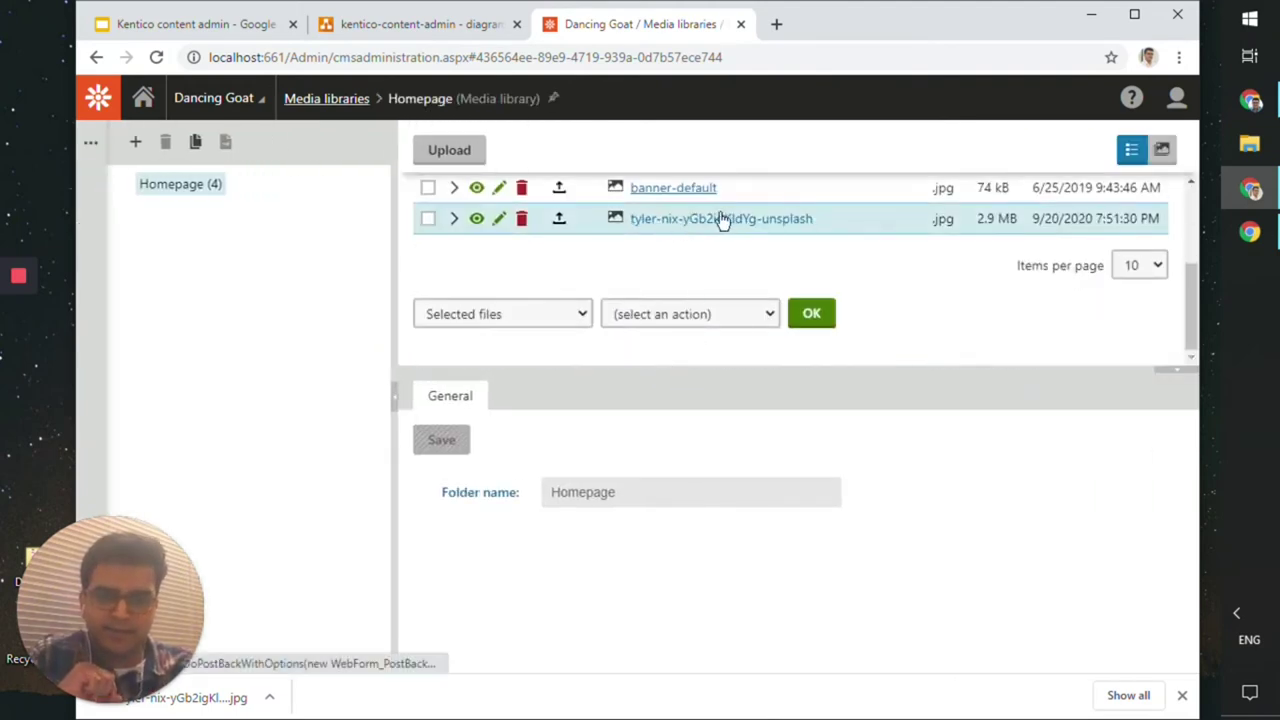
pyautogui.click(764, 222)
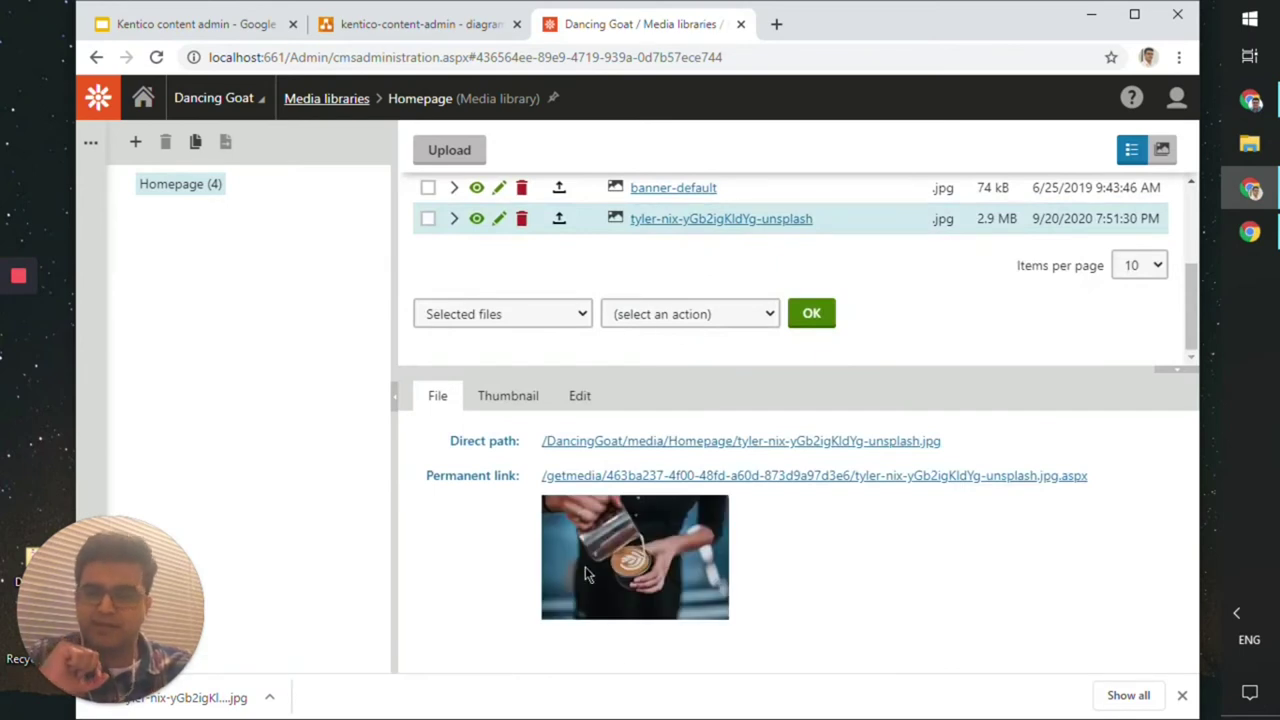
pyautogui.click(326, 102)
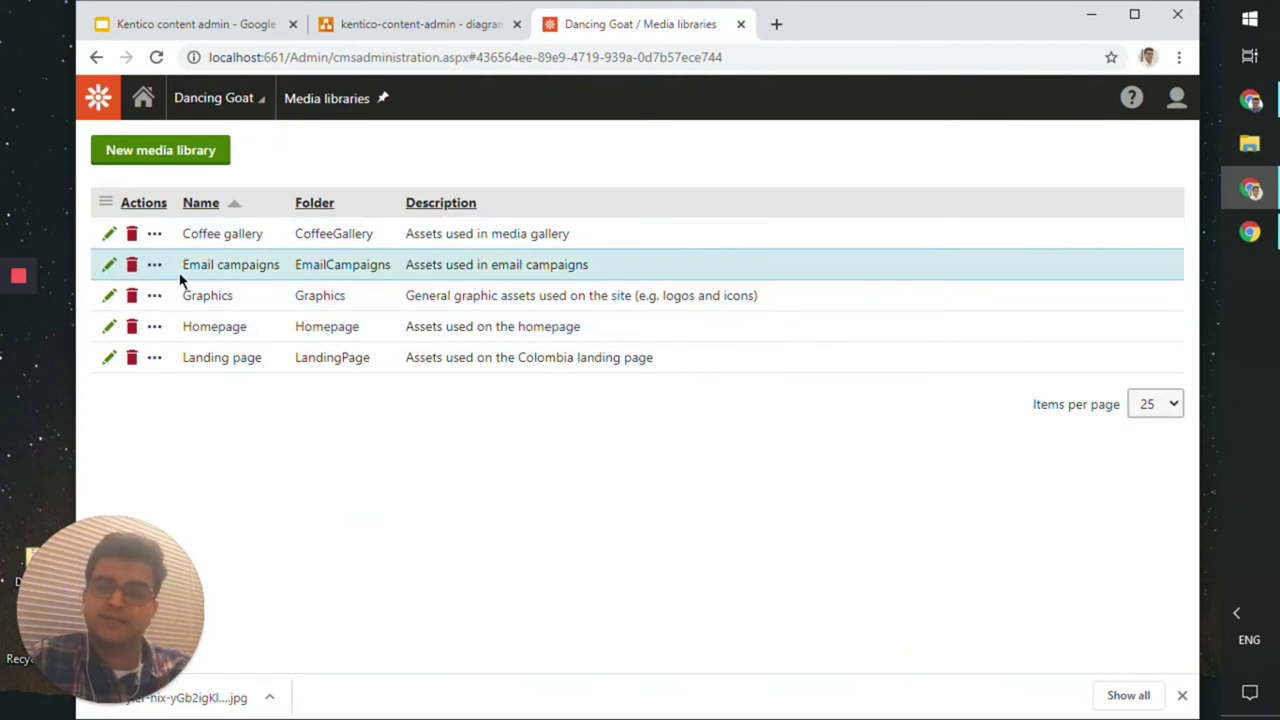
# Step: Highlight the Email campaigns name, open the Homepage library, then switch to the diagrams.net tab
pyautogui.moveTo(183, 264); pyautogui.dragTo(277, 258)
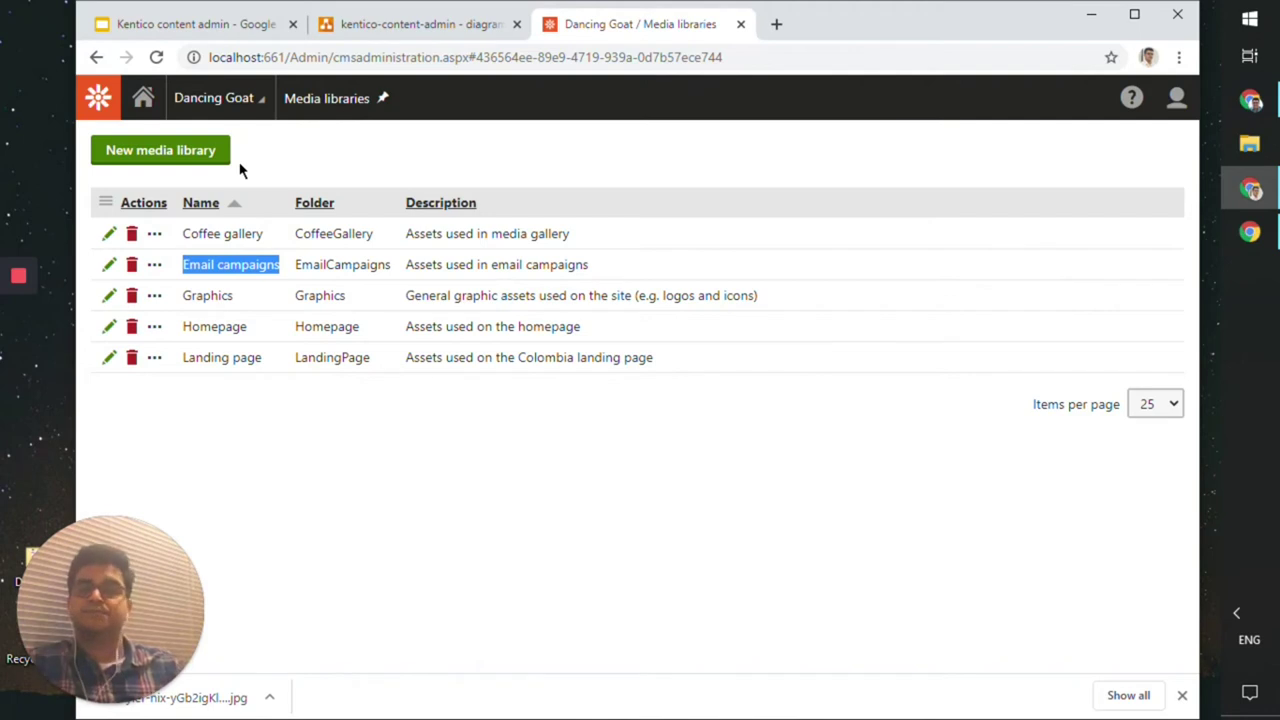
pyautogui.click(110, 327)
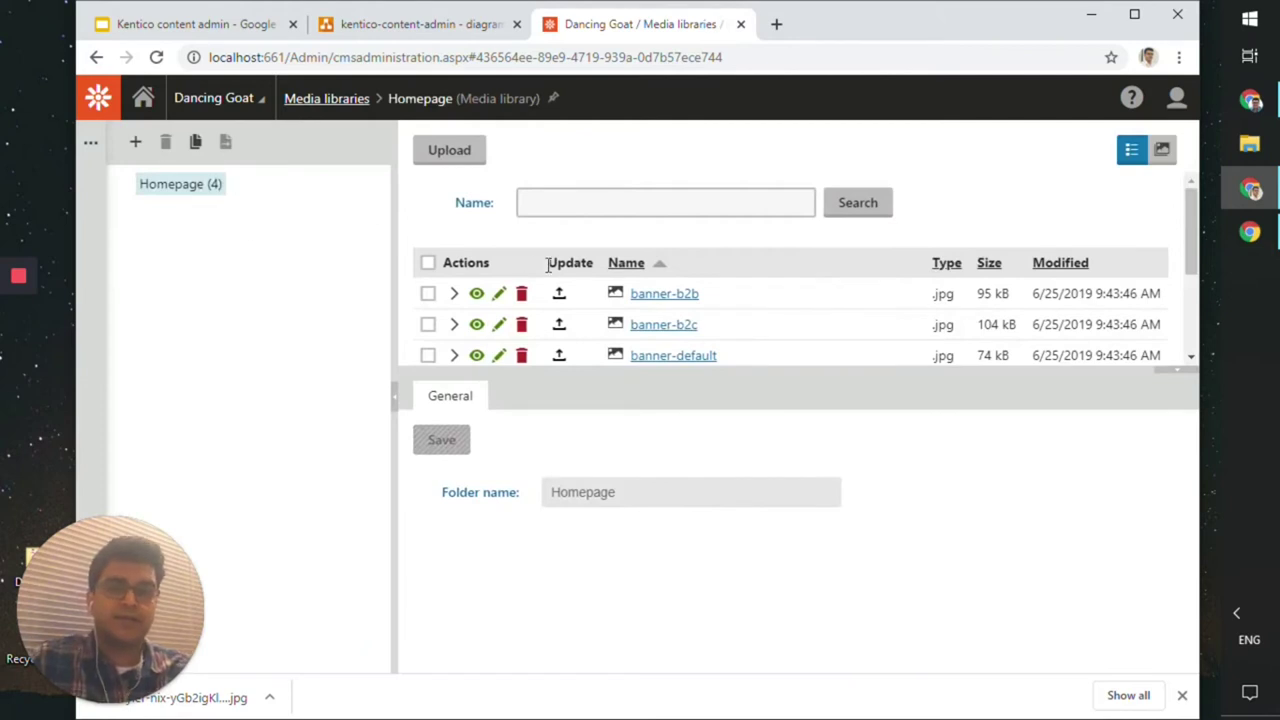
pyautogui.moveTo(620, 302)
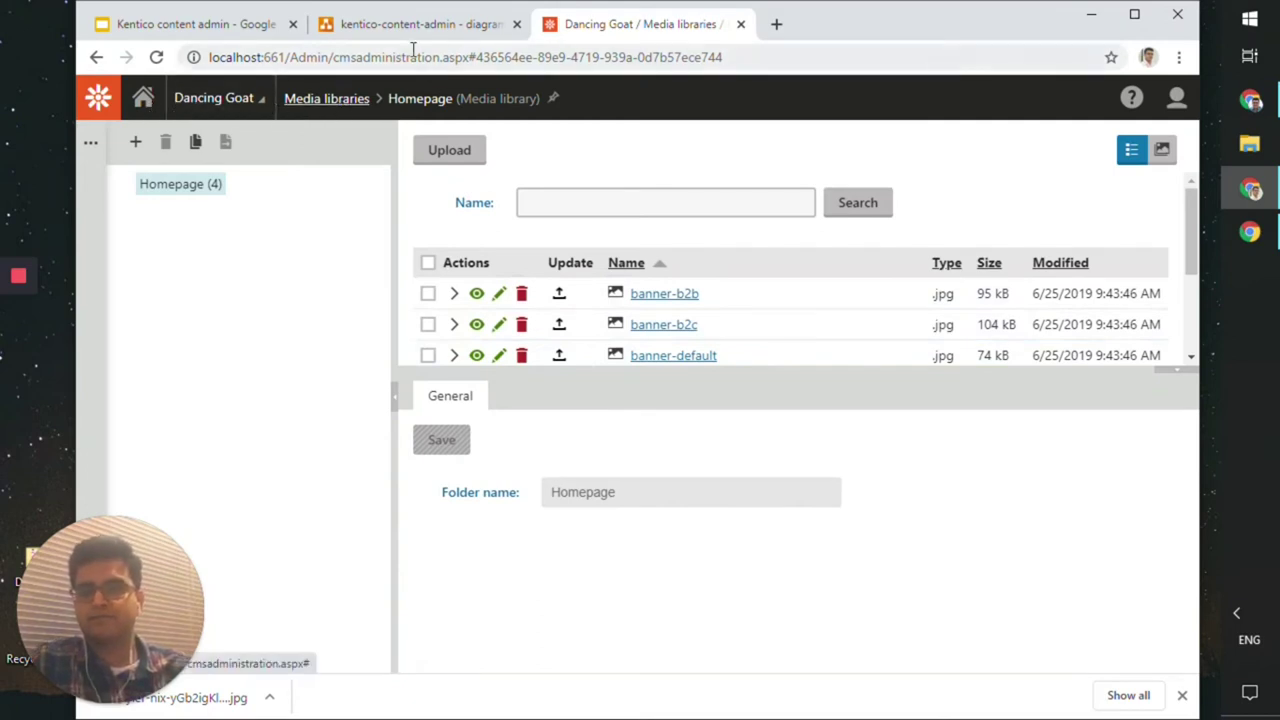
pyautogui.click(418, 26)
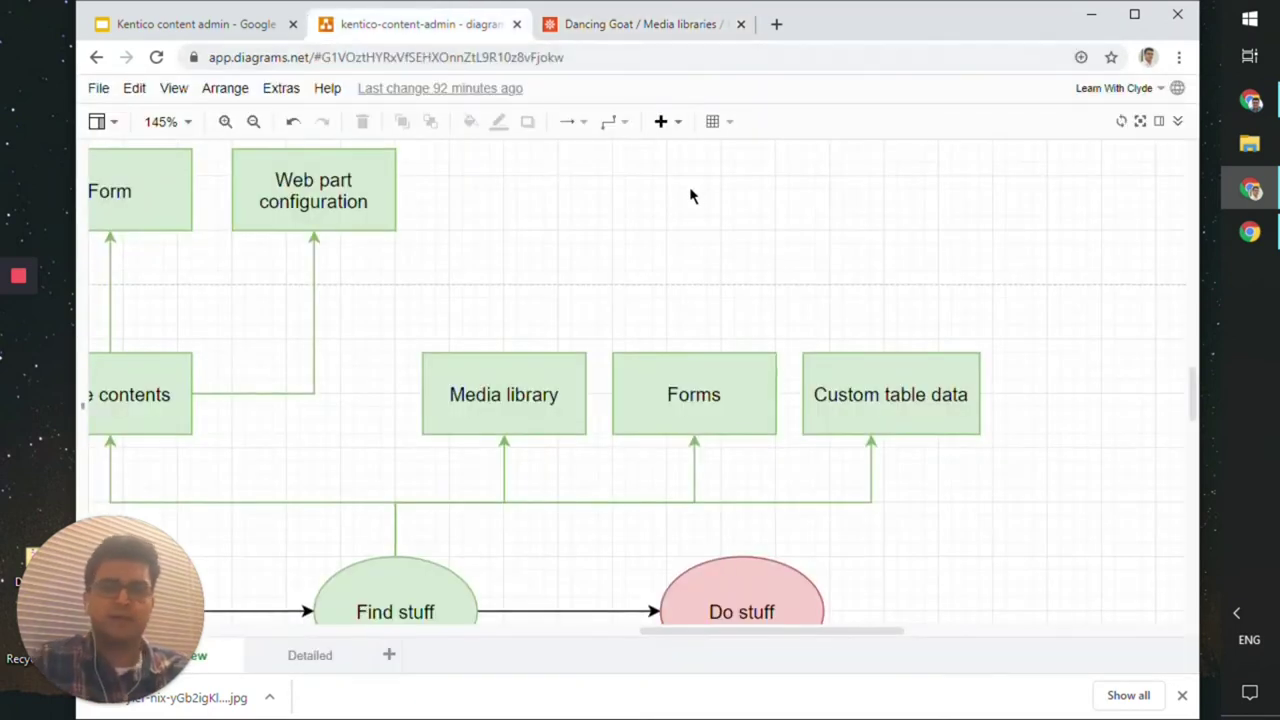
# Step: Pan the diagram, open Kentico's Dashboard, and bring the live About us page window forward
pyautogui.moveTo(946, 269); pyautogui.dragTo(880, 289)
pyautogui.click(638, 24)
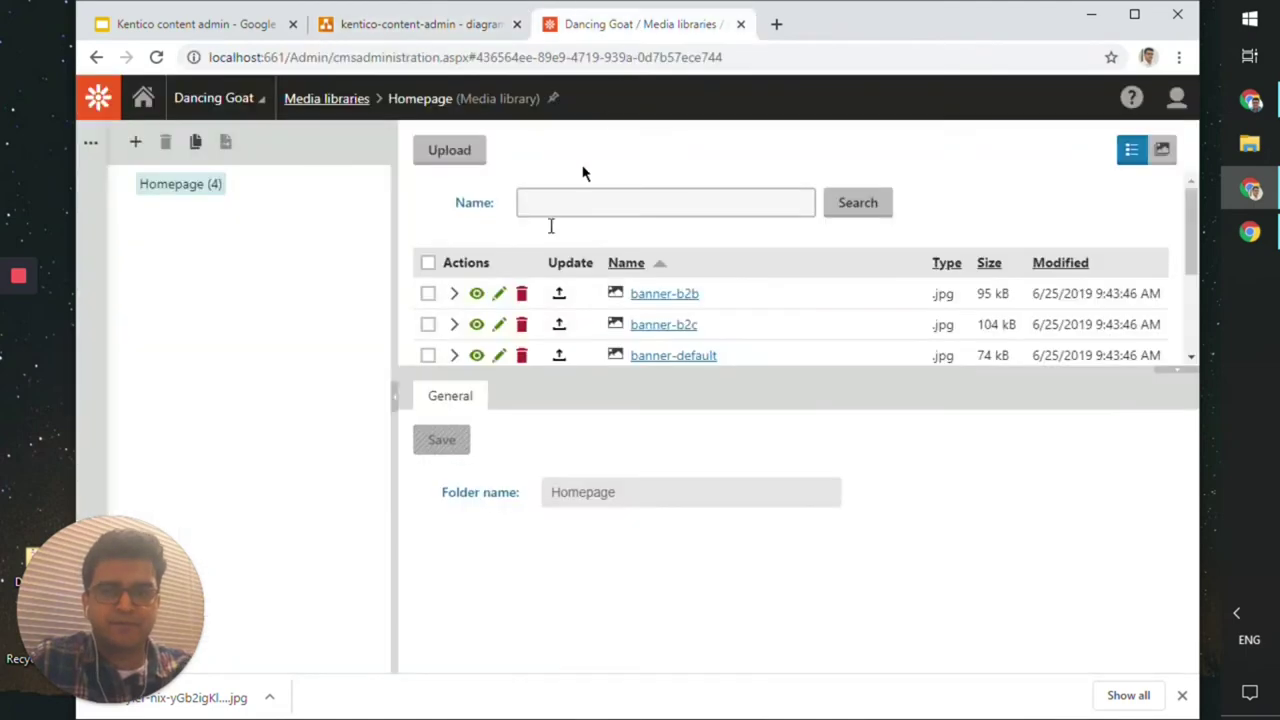
pyautogui.click(143, 97)
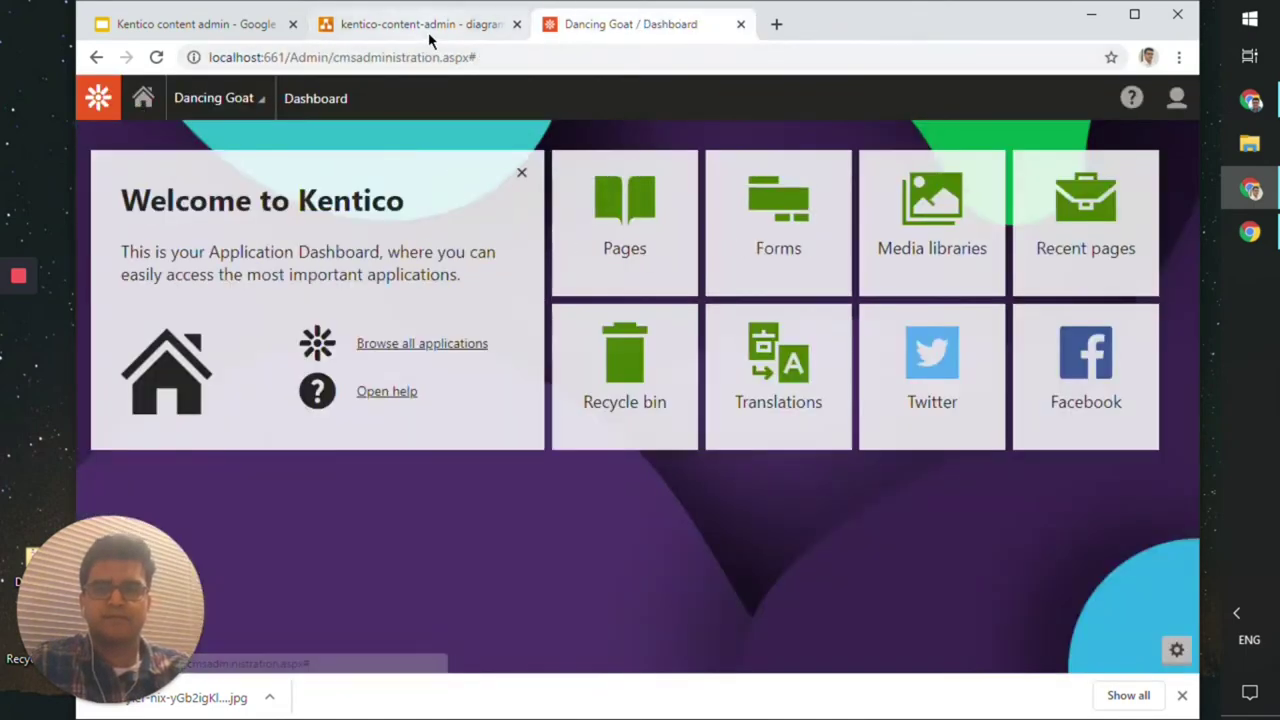
pyautogui.click(428, 28)
pyautogui.hscroll(2, 825, 298)
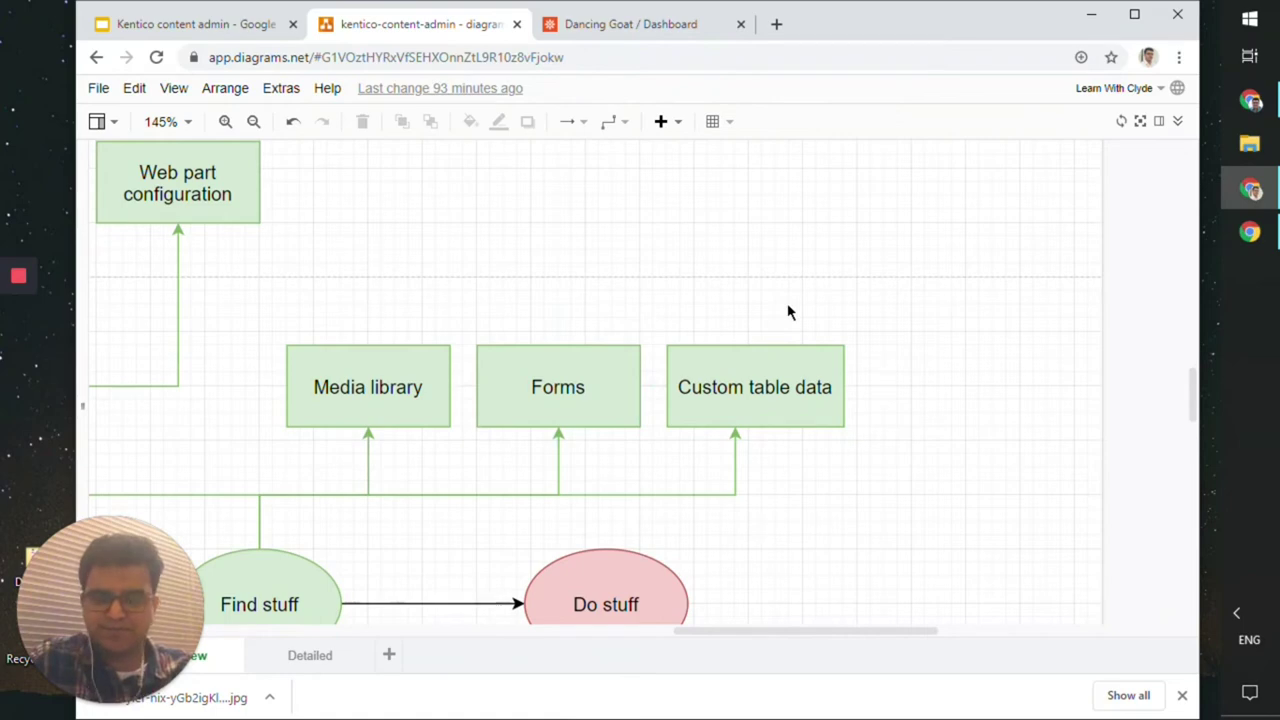
pyautogui.click(671, 28)
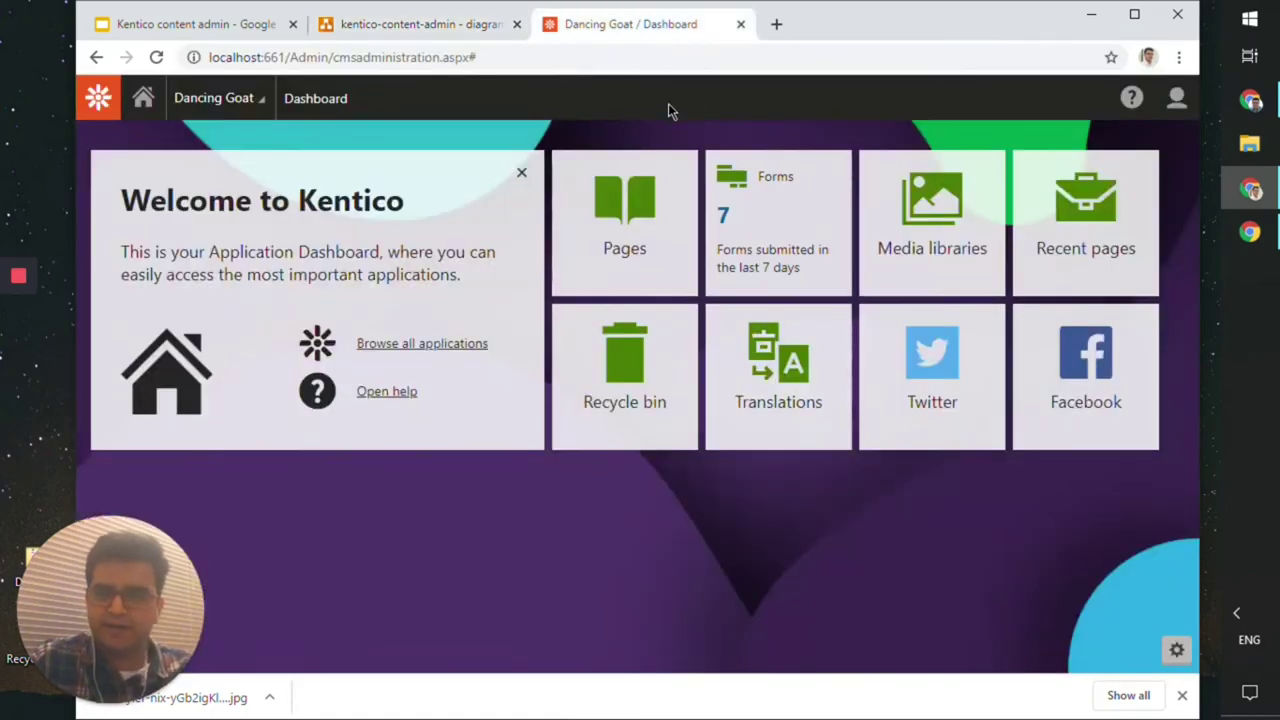
pyautogui.click(1249, 234)
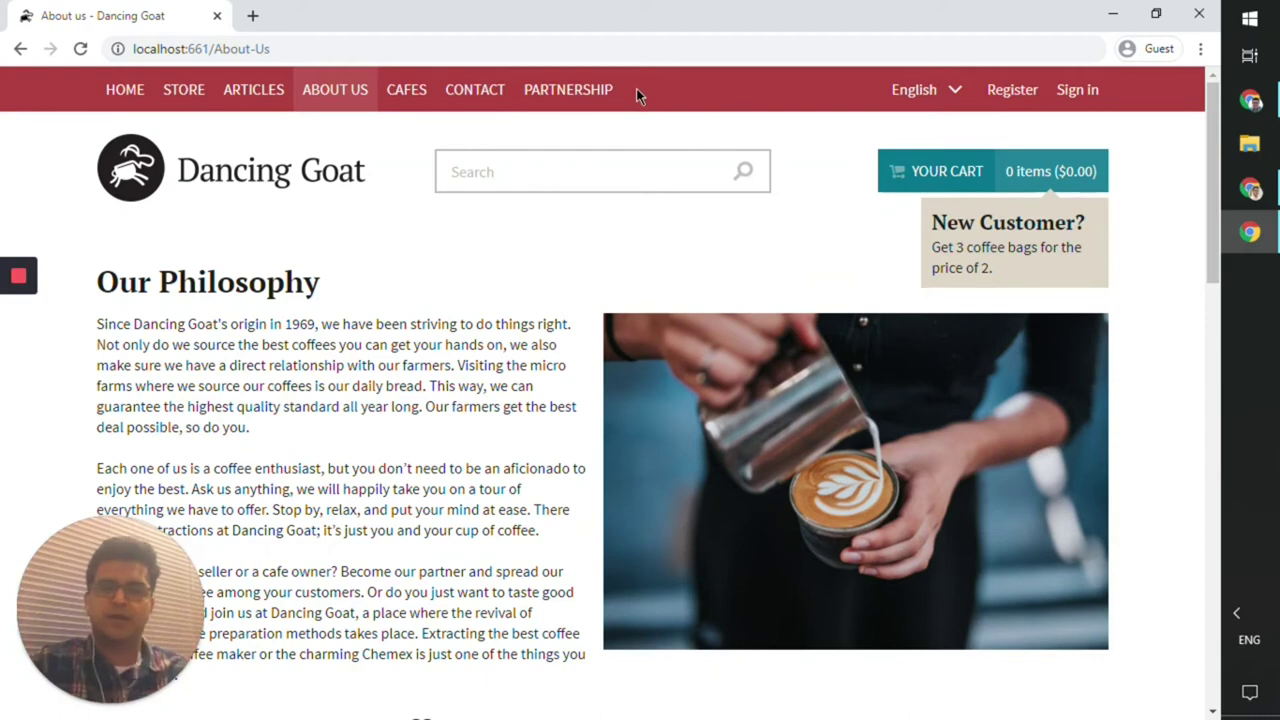
# Step: Open the live Contact page and try the First name, Last name and Message fields
pyautogui.click(491, 103)
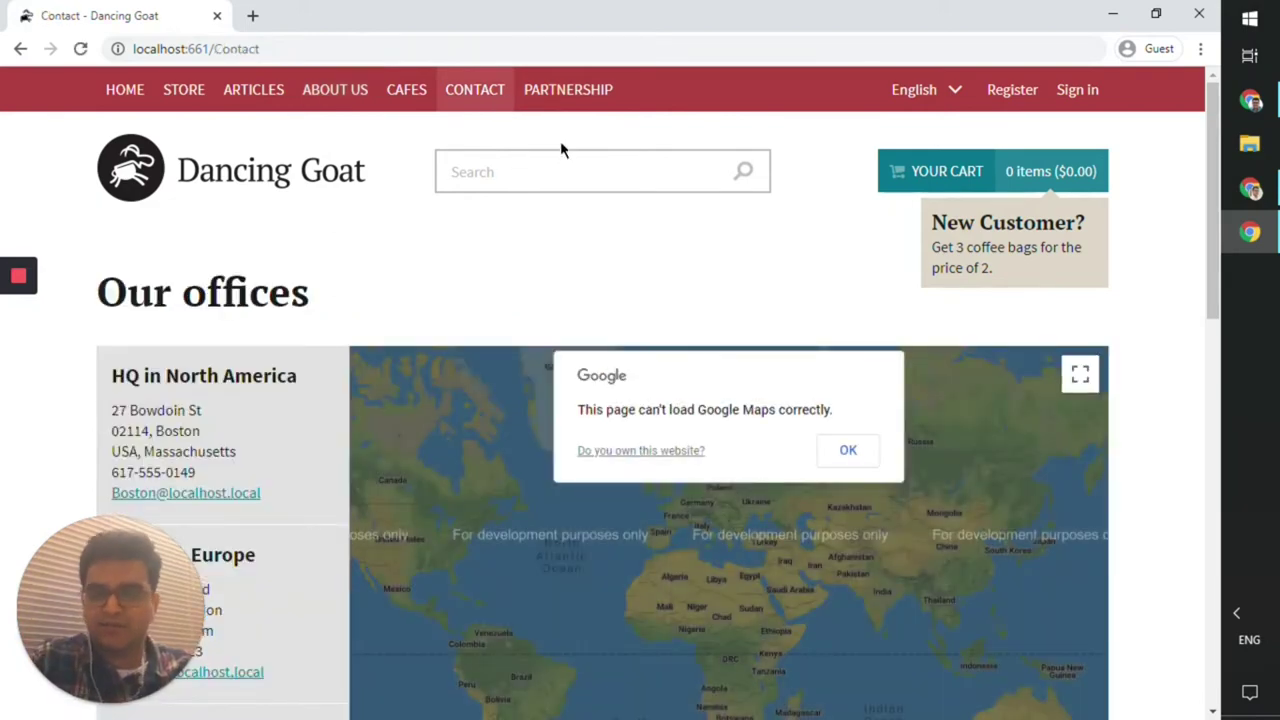
pyautogui.scroll(-8, 553, 162)
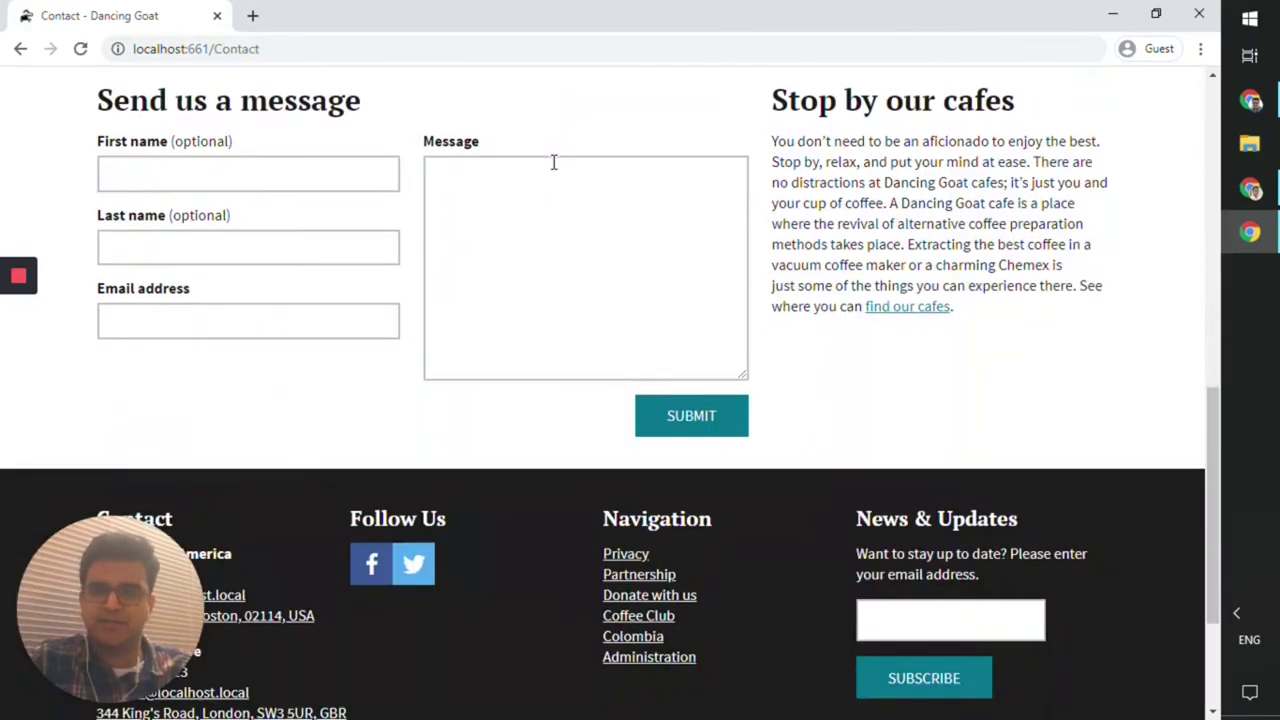
pyautogui.click(339, 160)
pyautogui.click(337, 238)
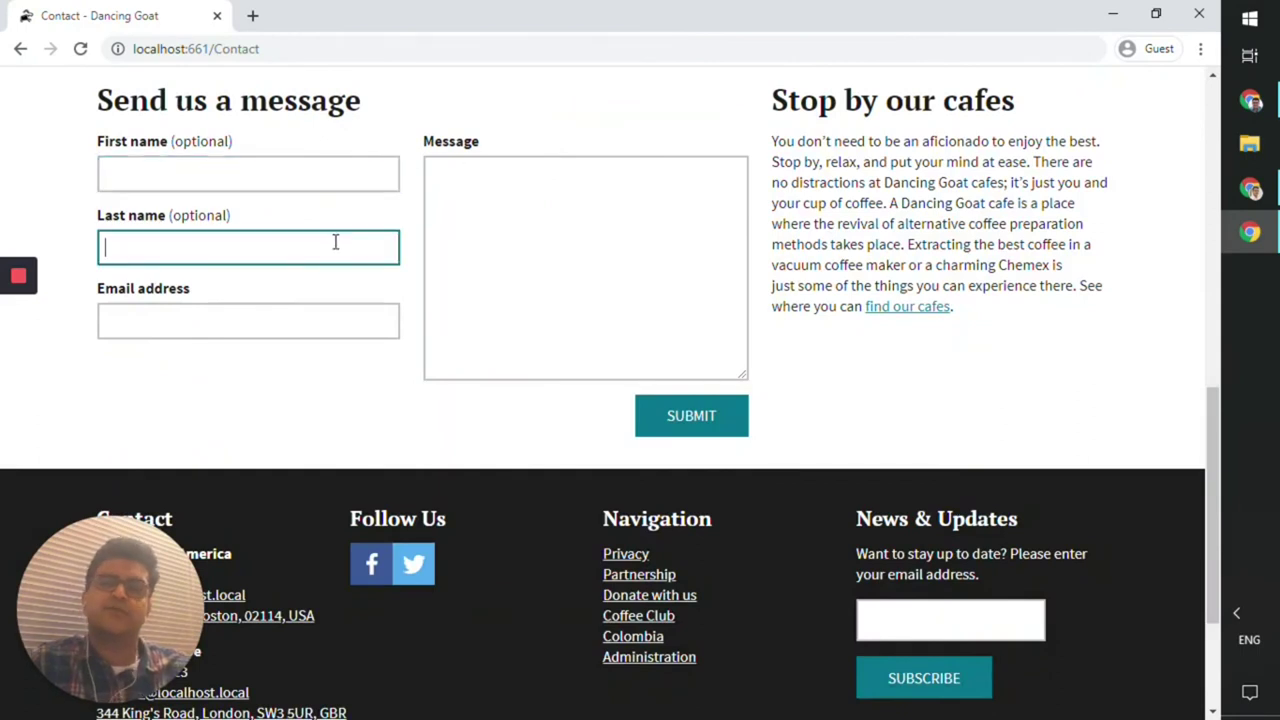
pyautogui.click(514, 225)
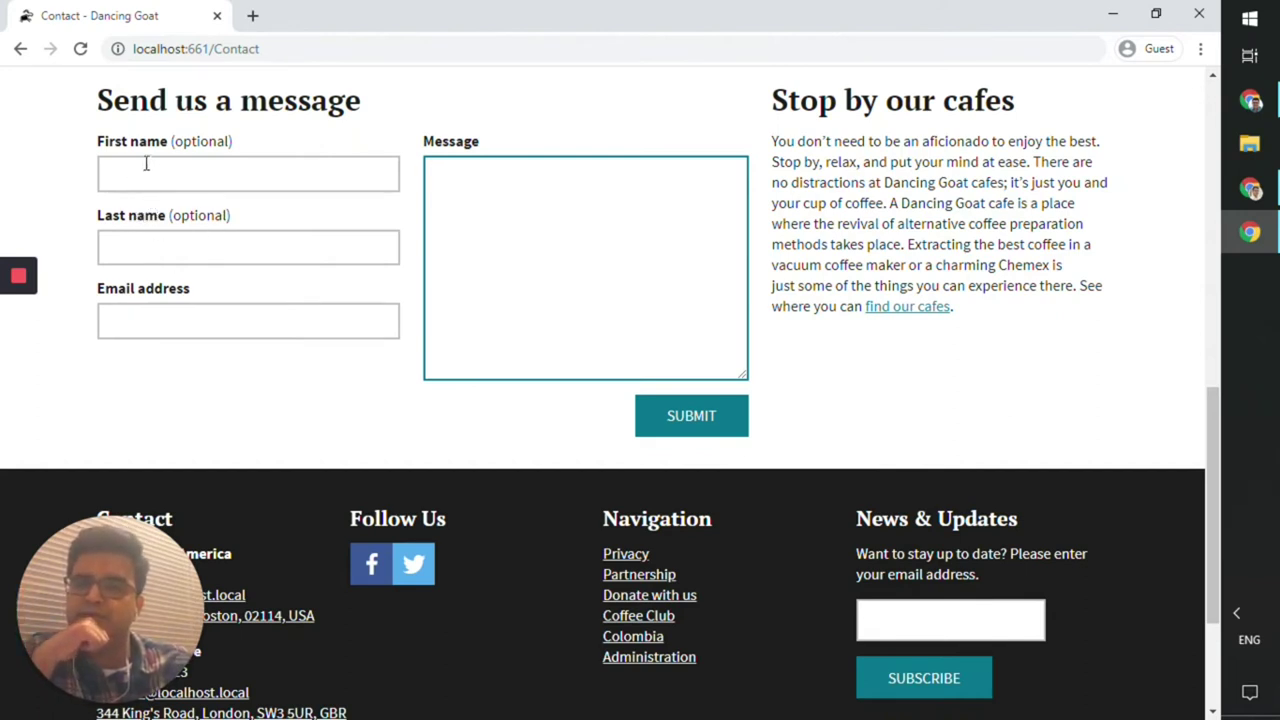
# Step: Point out the First name, Last name and Email address labels, then minimize the live site window
pyautogui.moveTo(137, 145); pyautogui.dragTo(130, 140)
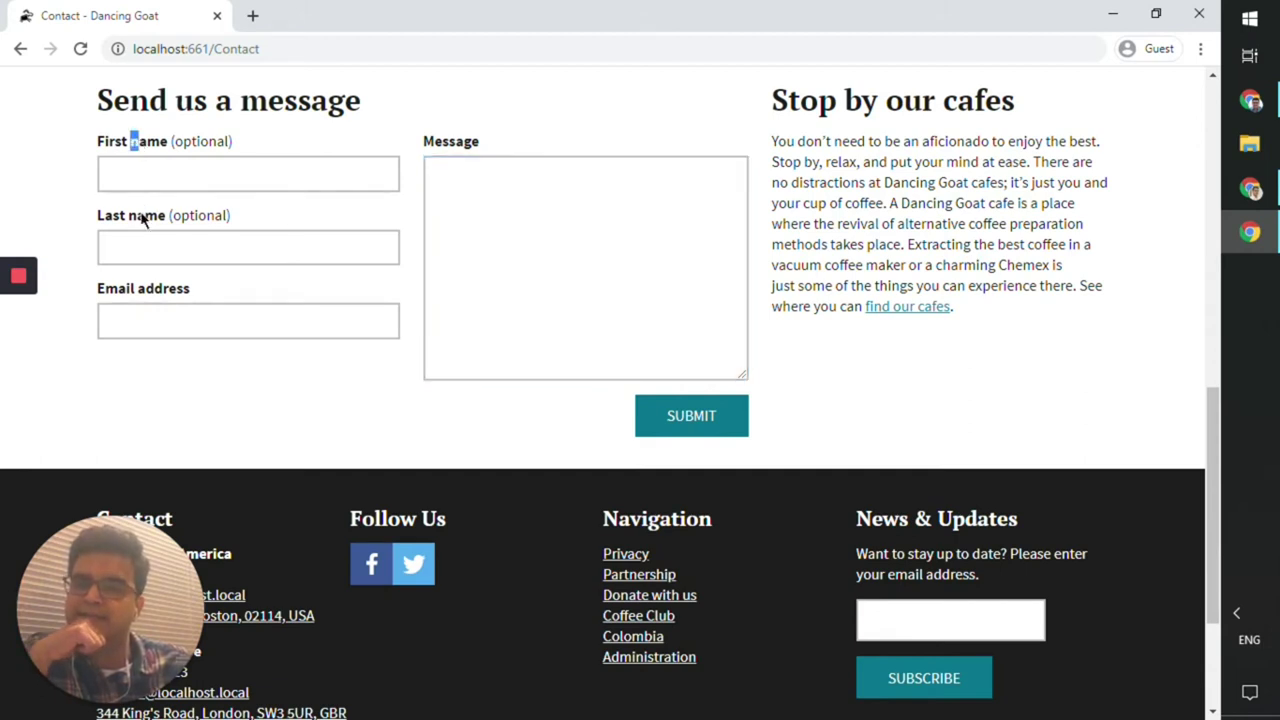
pyautogui.moveTo(137, 220); pyautogui.dragTo(129, 216)
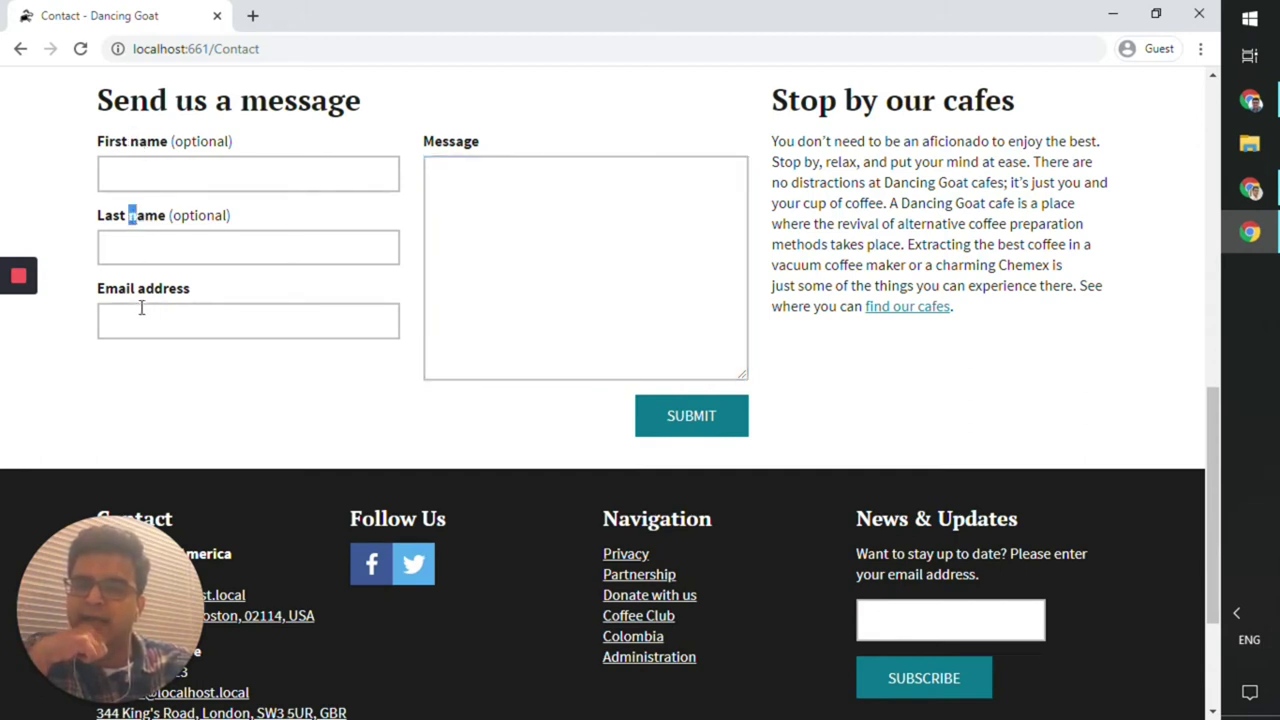
pyautogui.moveTo(144, 296); pyautogui.dragTo(140, 289)
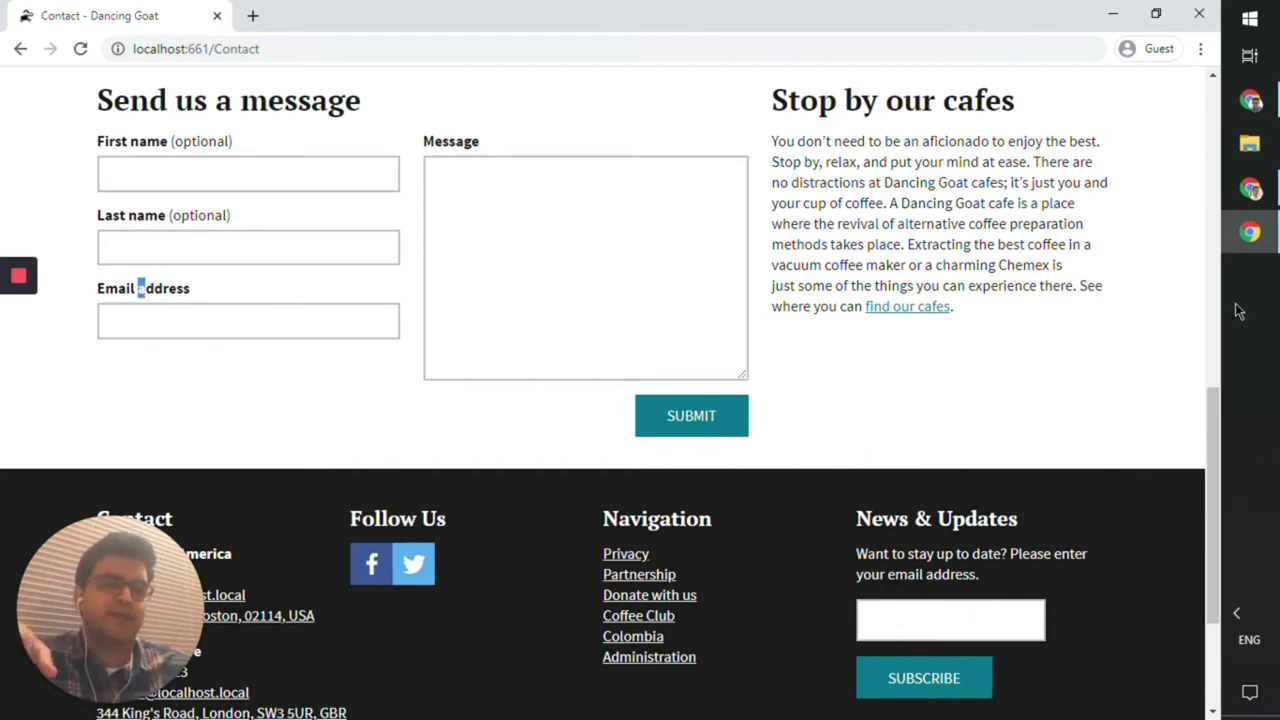
pyautogui.moveTo(1258, 243)
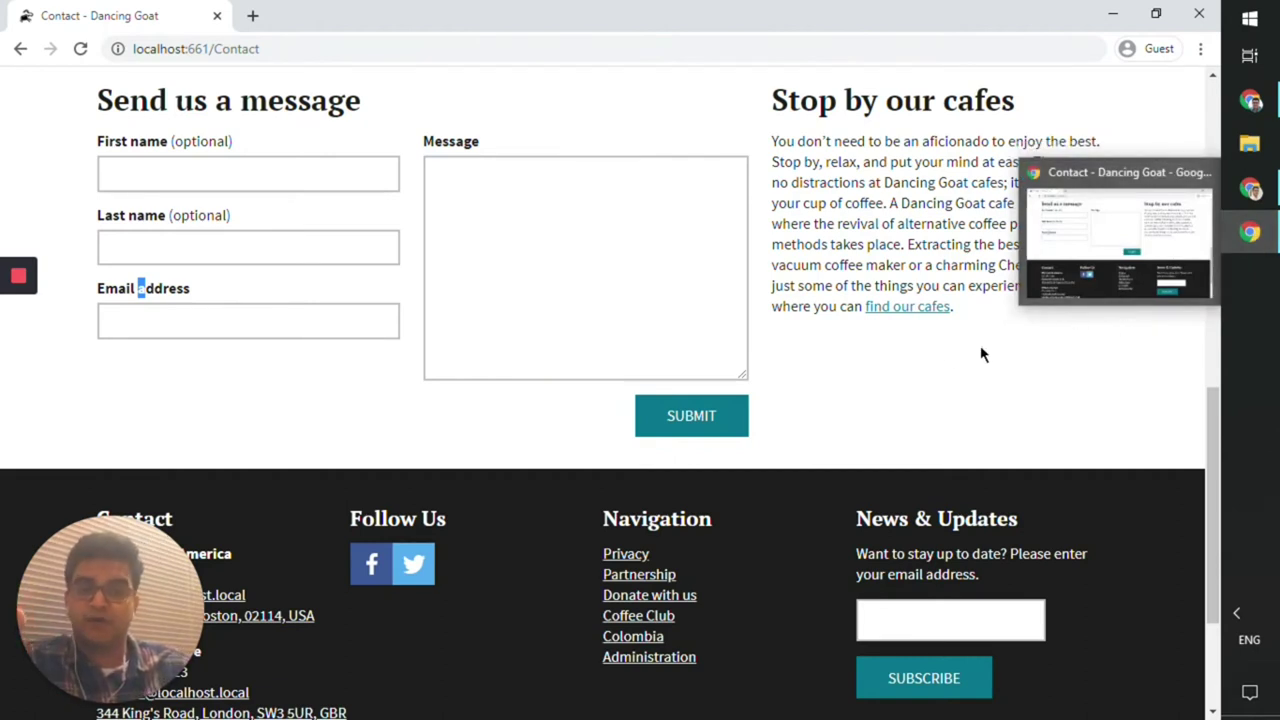
pyautogui.click(1256, 240)
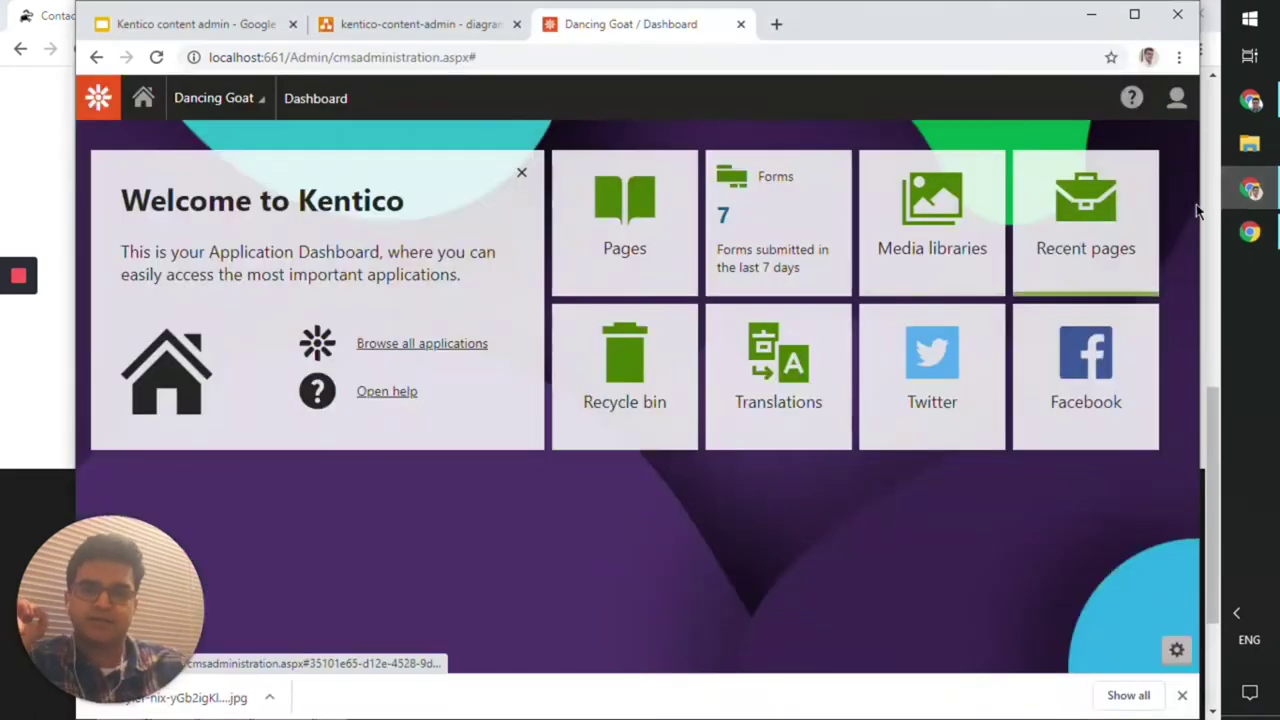
# Step: Bring the Kentico dashboard forward, minimize the live Contact page, and open the Pages application
pyautogui.click(1250, 235)
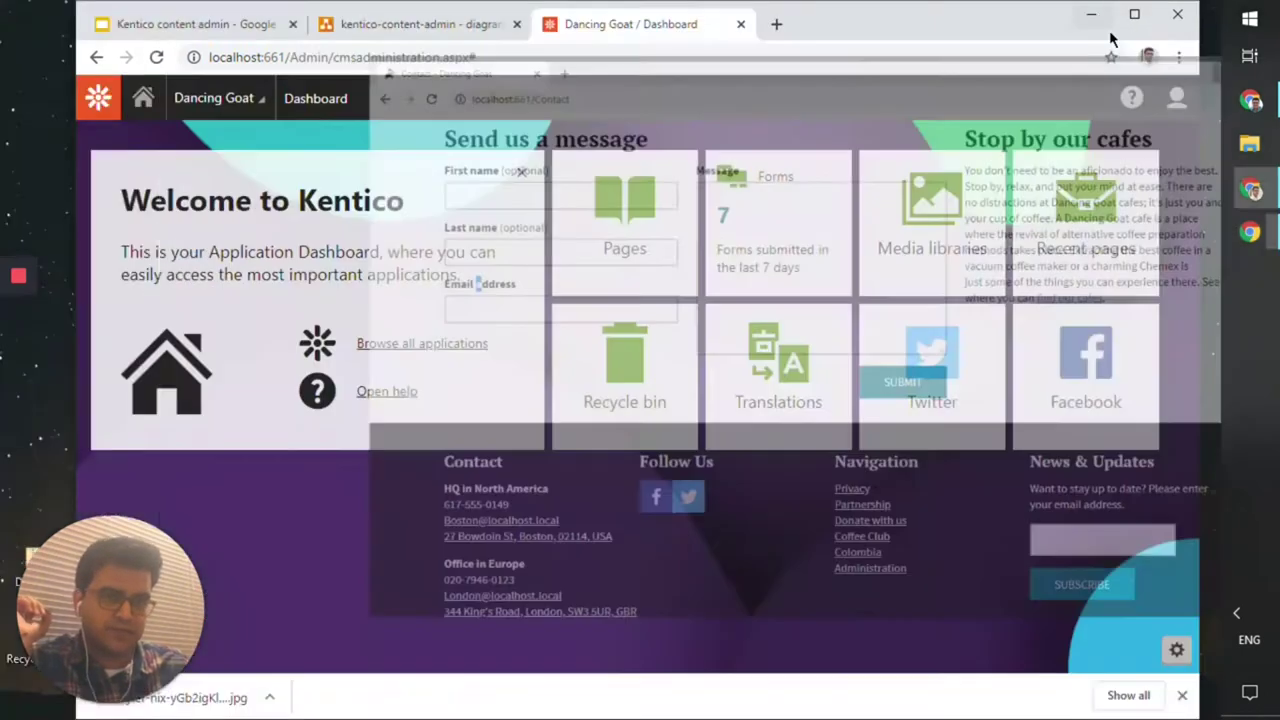
pyautogui.click(1113, 14)
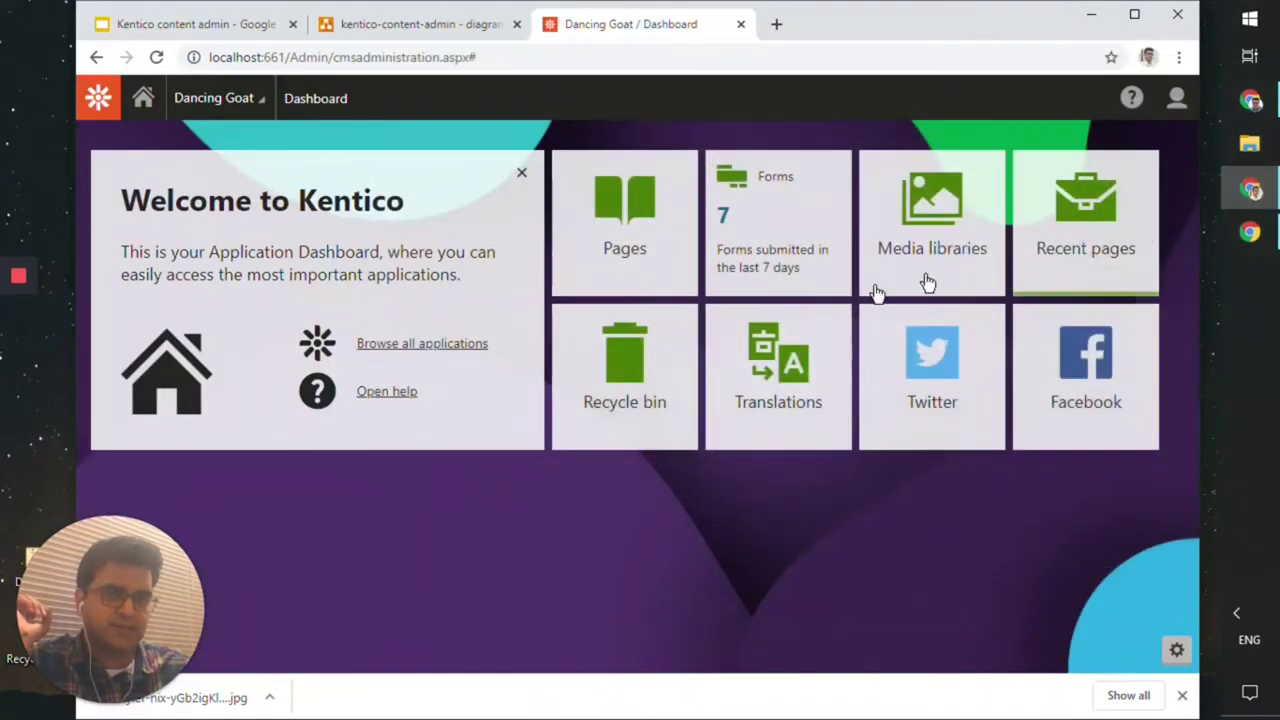
pyautogui.click(1176, 98)
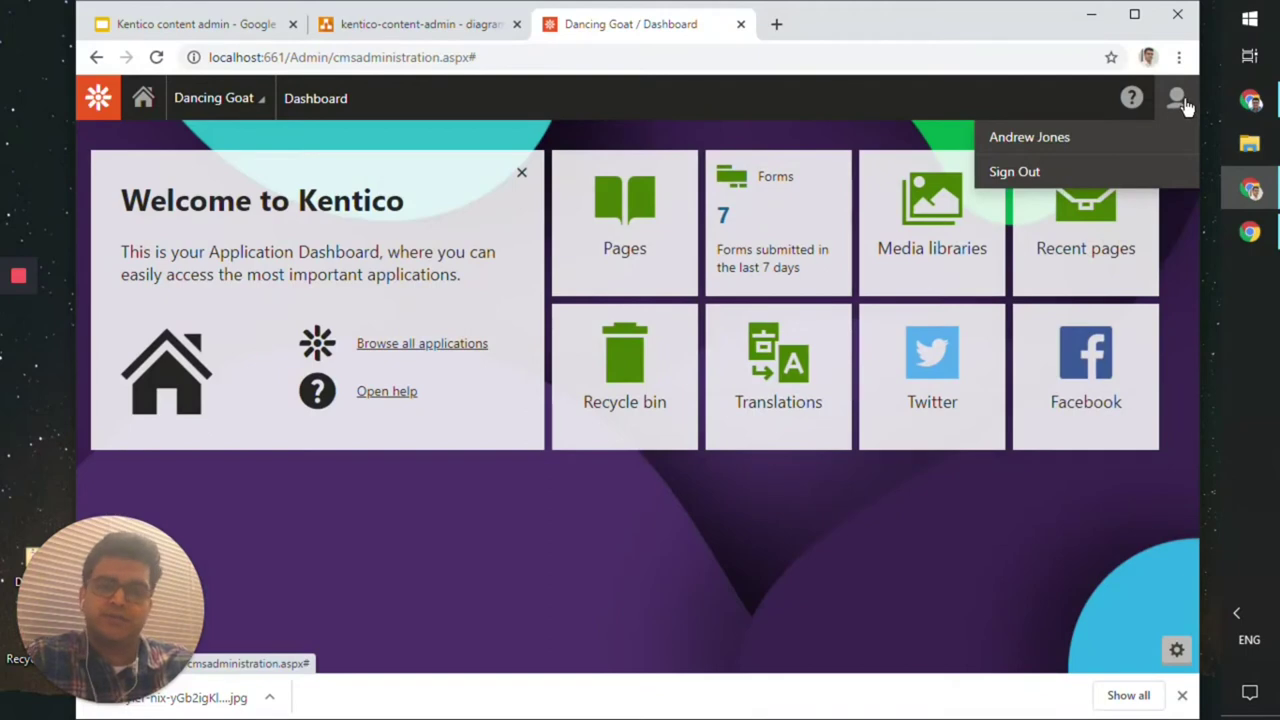
pyautogui.click(1048, 110)
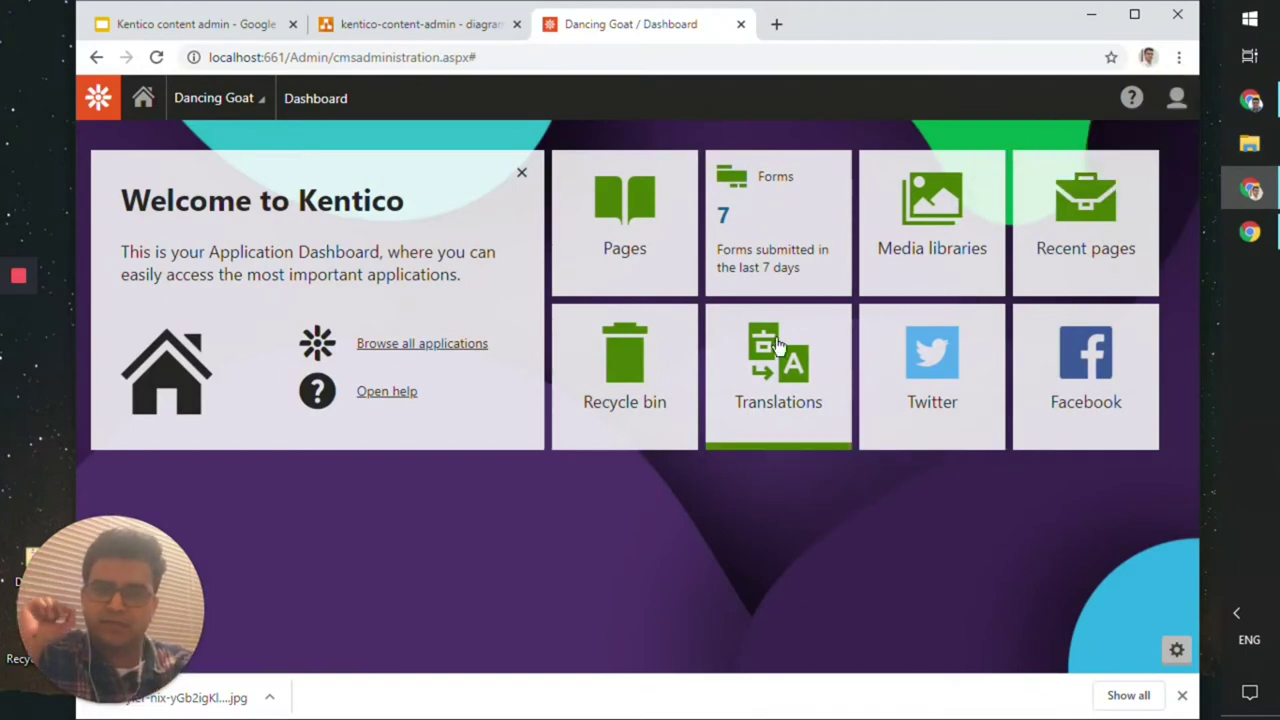
pyautogui.click(672, 273)
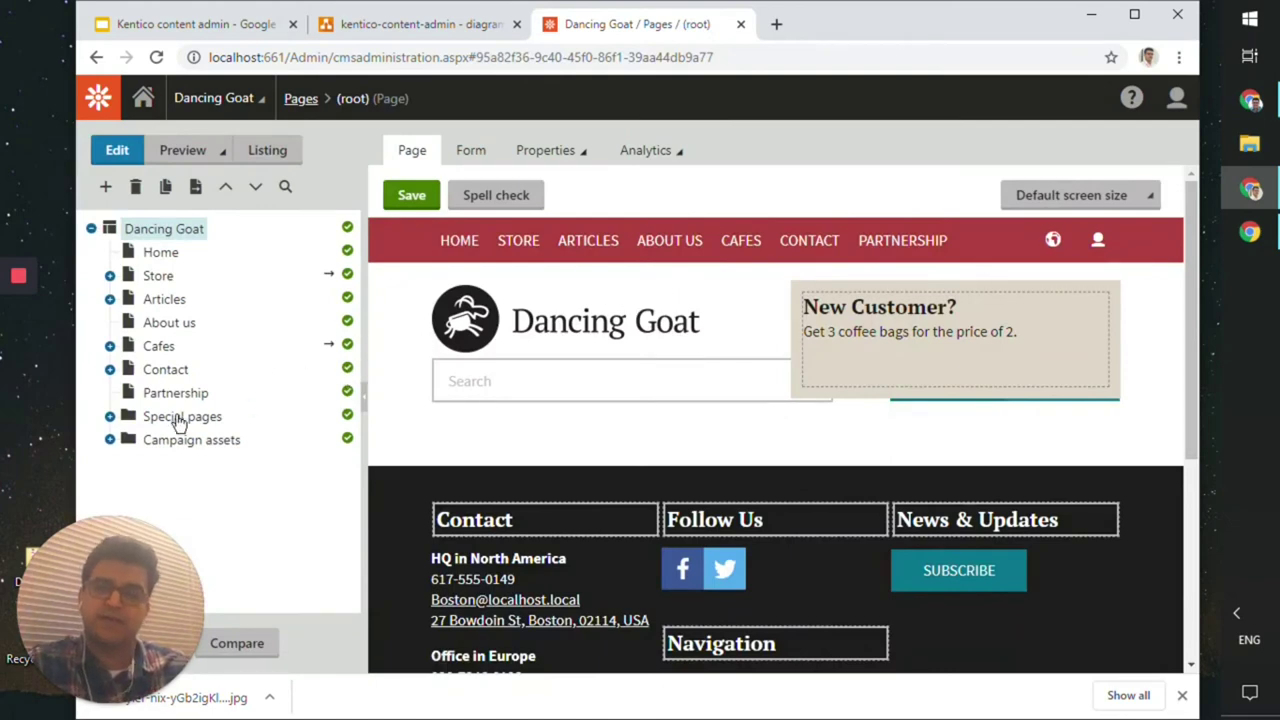
# Step: Open the Contact page from the content tree and scroll to its form
pyautogui.click(168, 371)
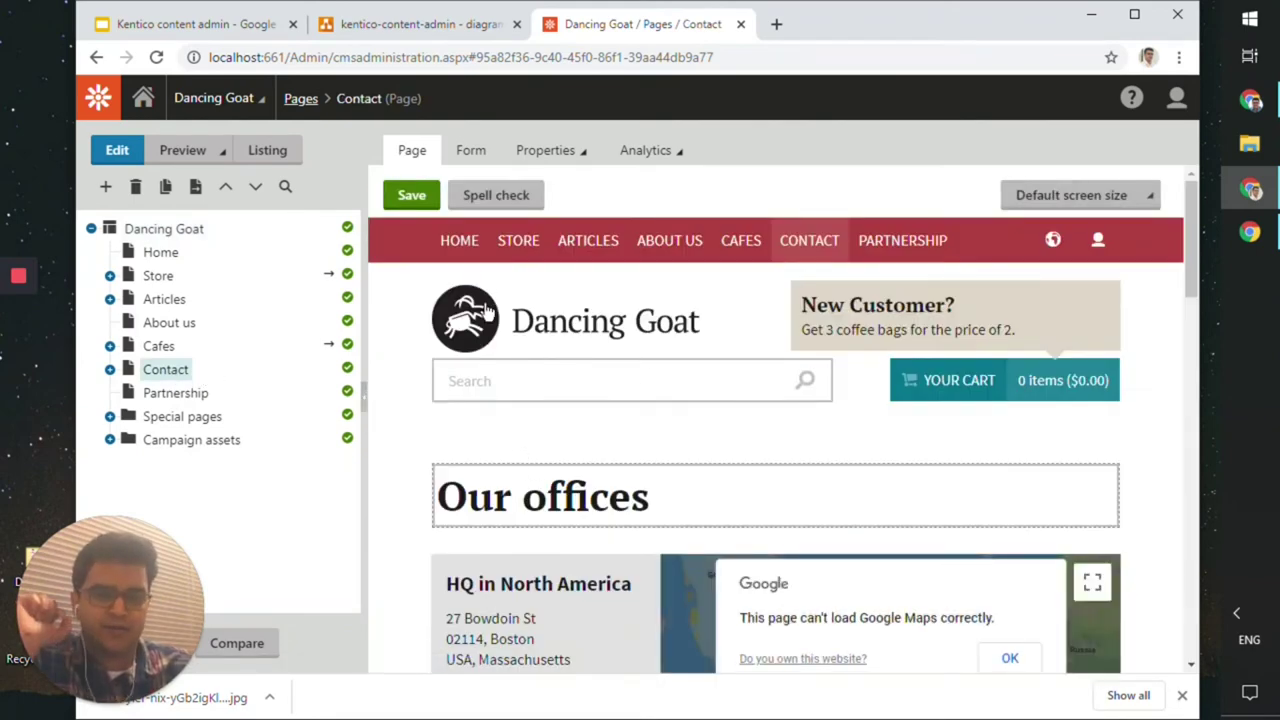
pyautogui.scroll(-3, 860, 418)
pyautogui.scroll(-6, 865, 418)
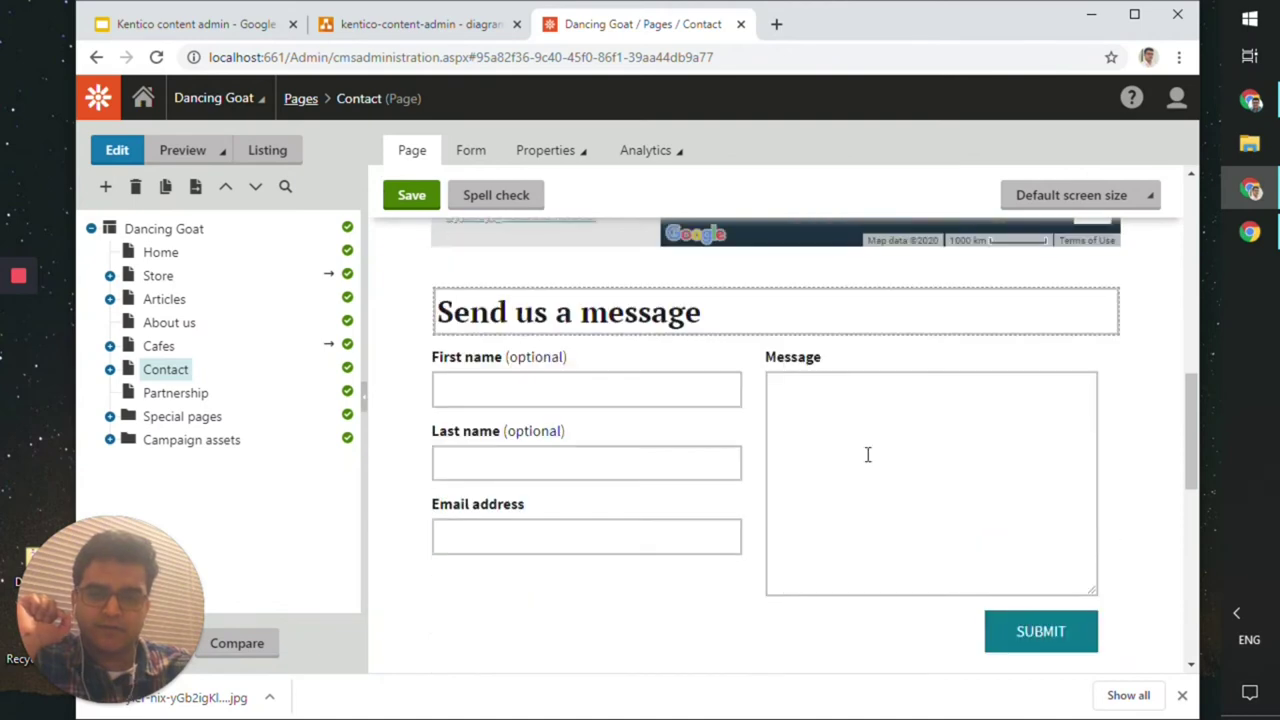
pyautogui.click(486, 366)
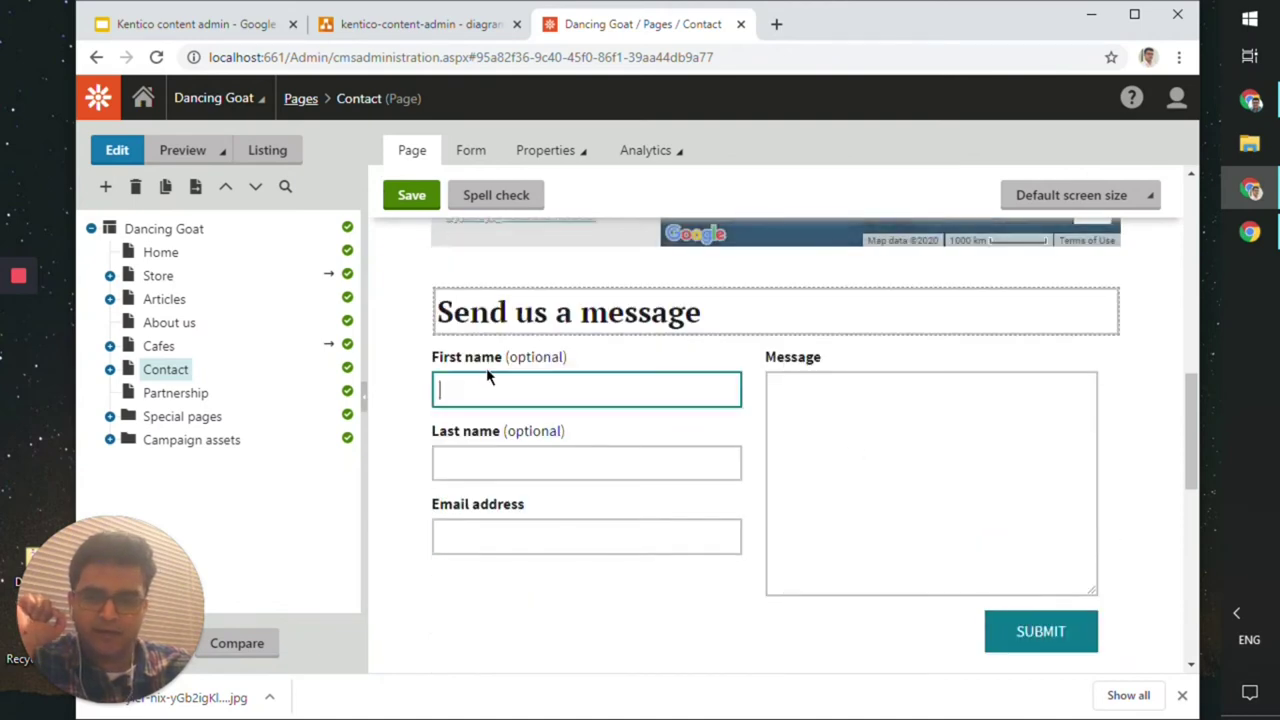
# Step: Capitalise the form heading so it reads 'Send us a Message'
pyautogui.click(517, 306)
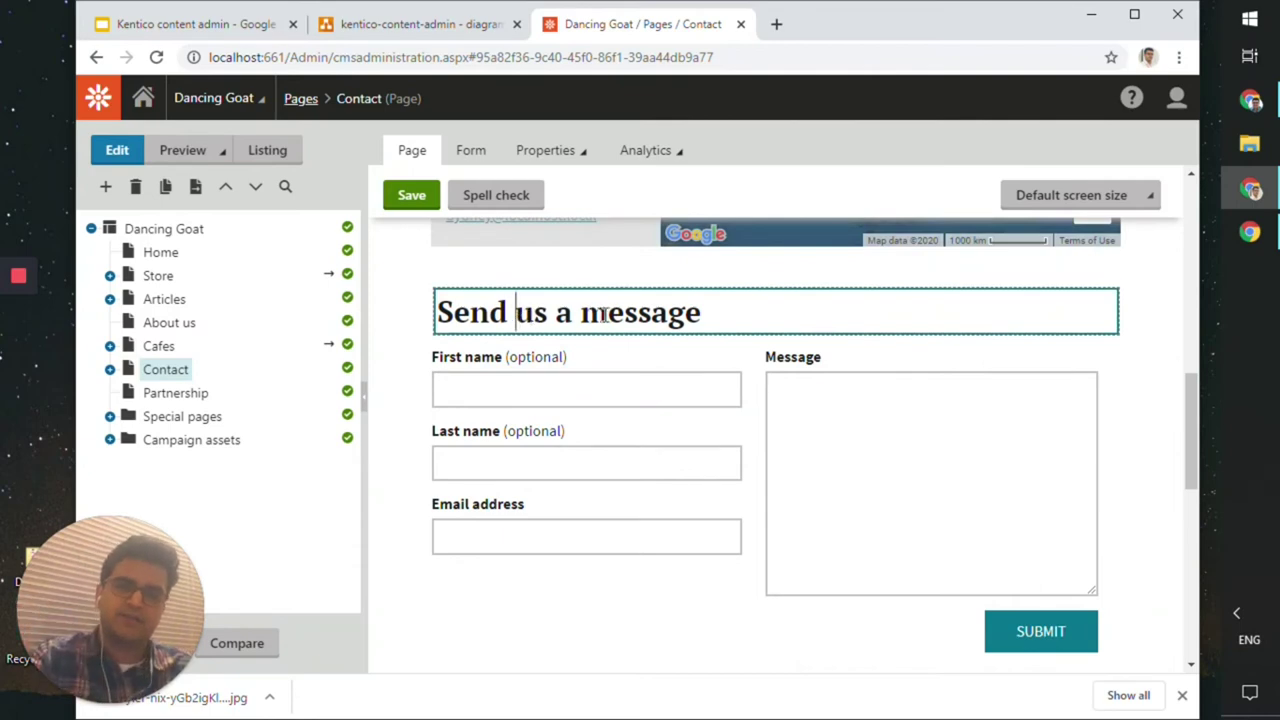
pyautogui.moveTo(608, 313); pyautogui.dragTo(578, 314)
pyautogui.write('M')
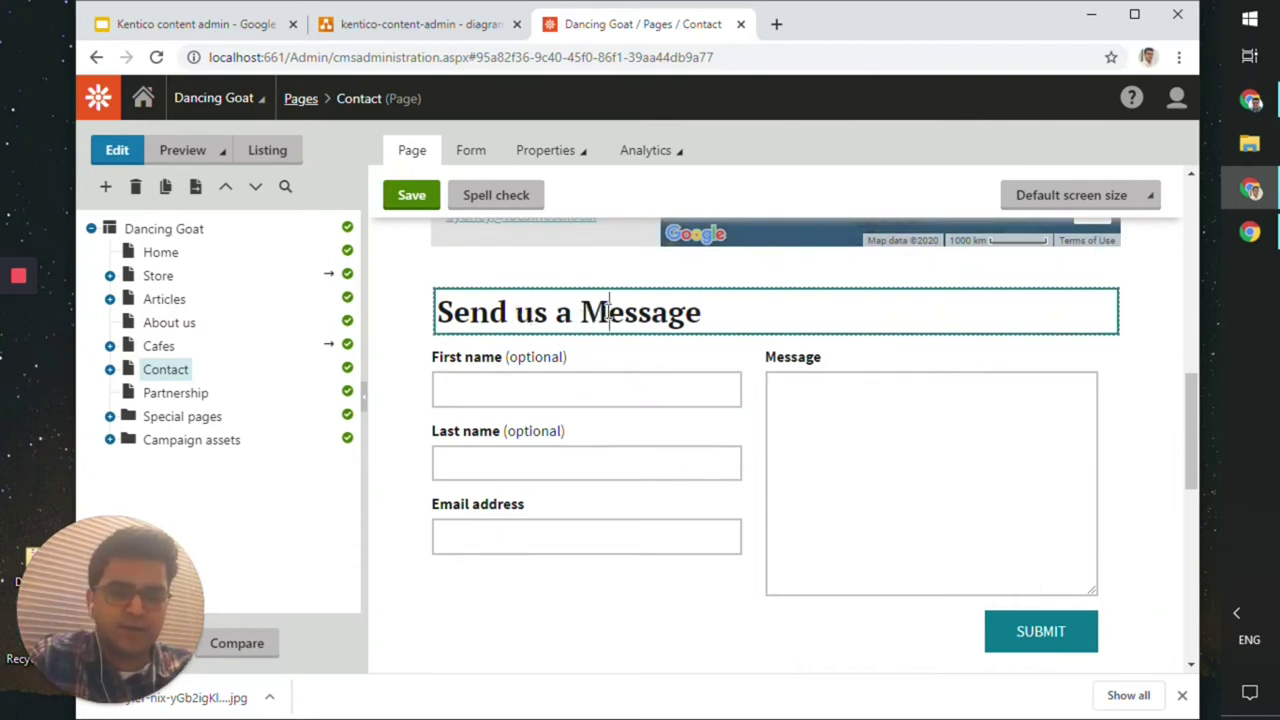
pyautogui.click(534, 381)
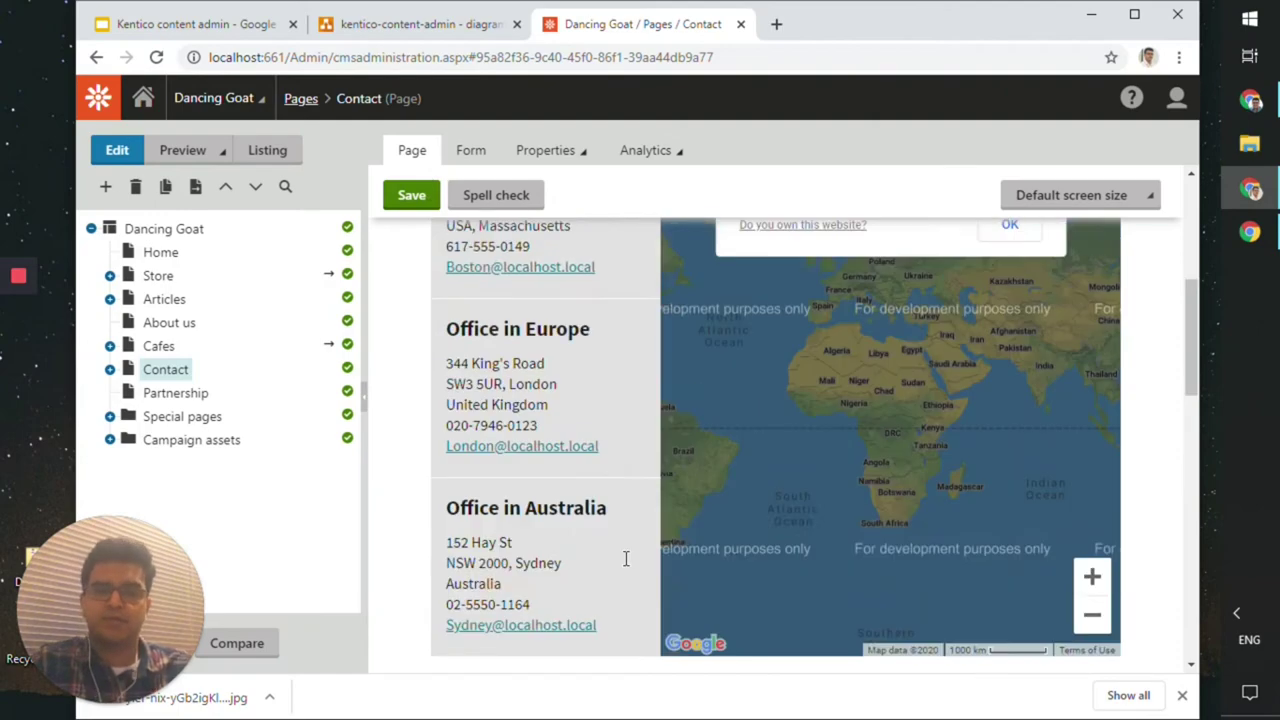
# Step: Switch to the Contact page's Form tab, triggering the unsaved-changes prompt
pyautogui.scroll(-6, 1053, 511)
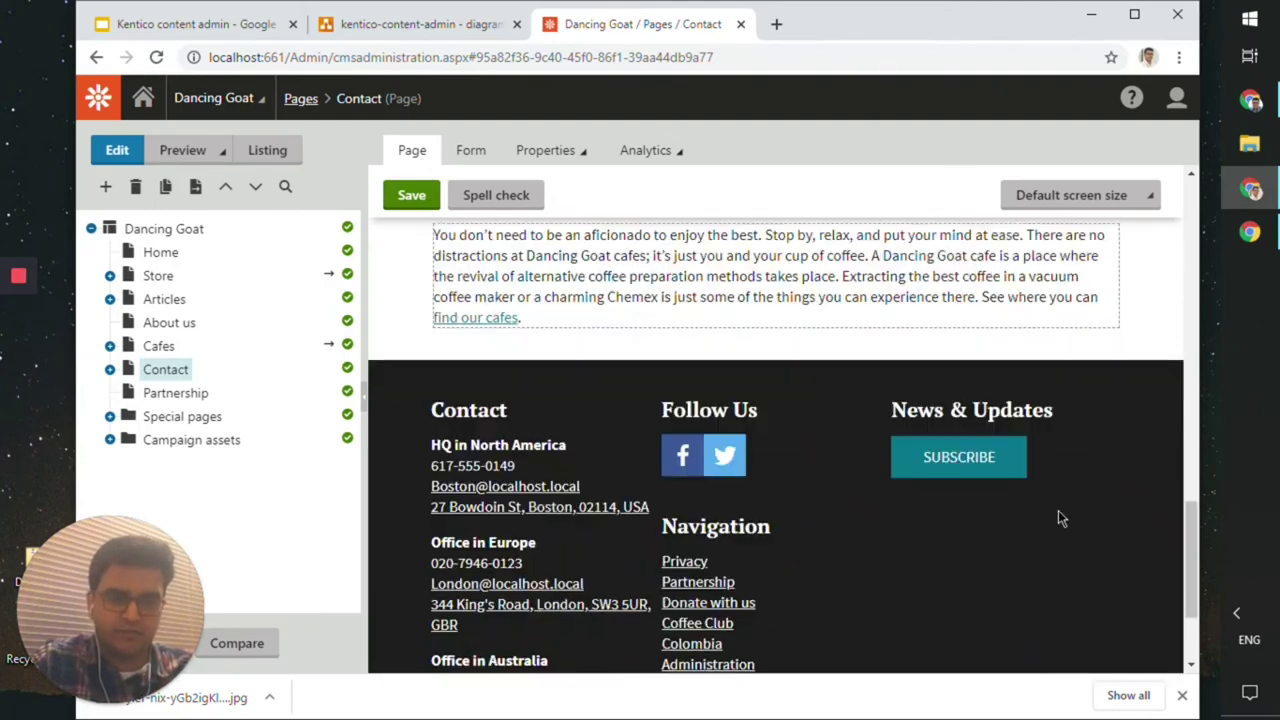
pyautogui.scroll(4, 1057, 517)
pyautogui.scroll(3, 560, 440)
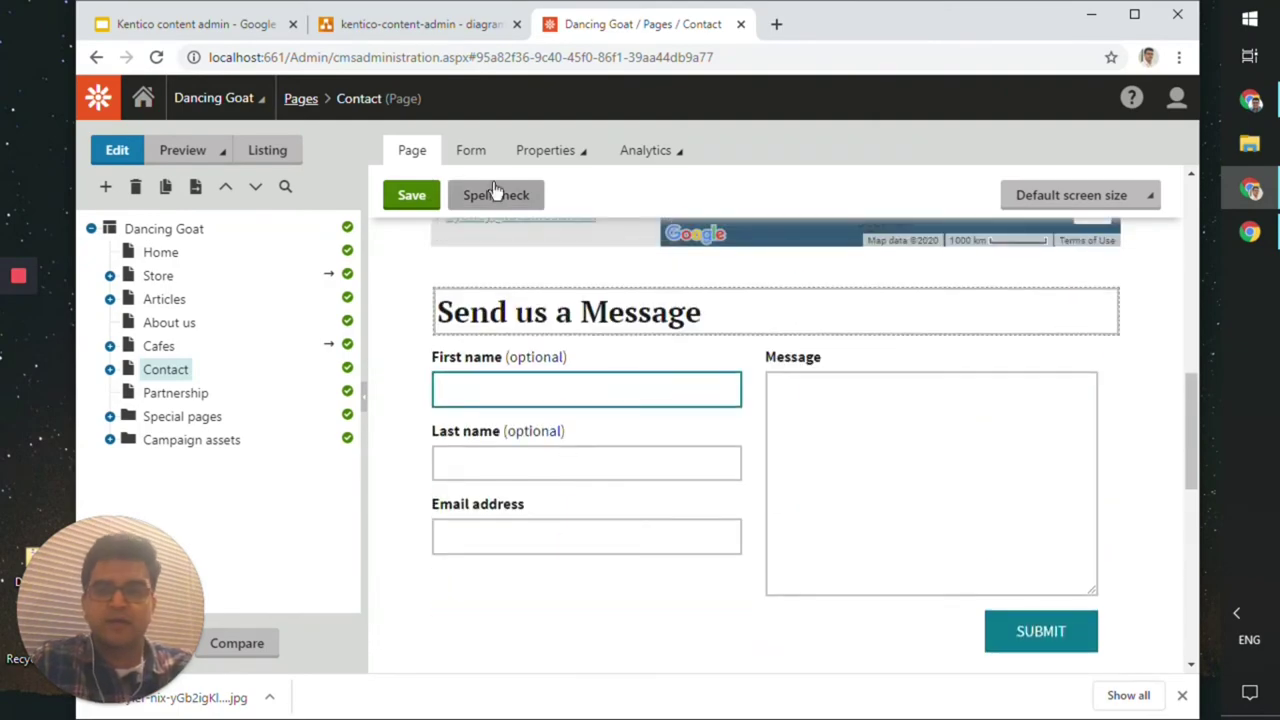
pyautogui.click(474, 154)
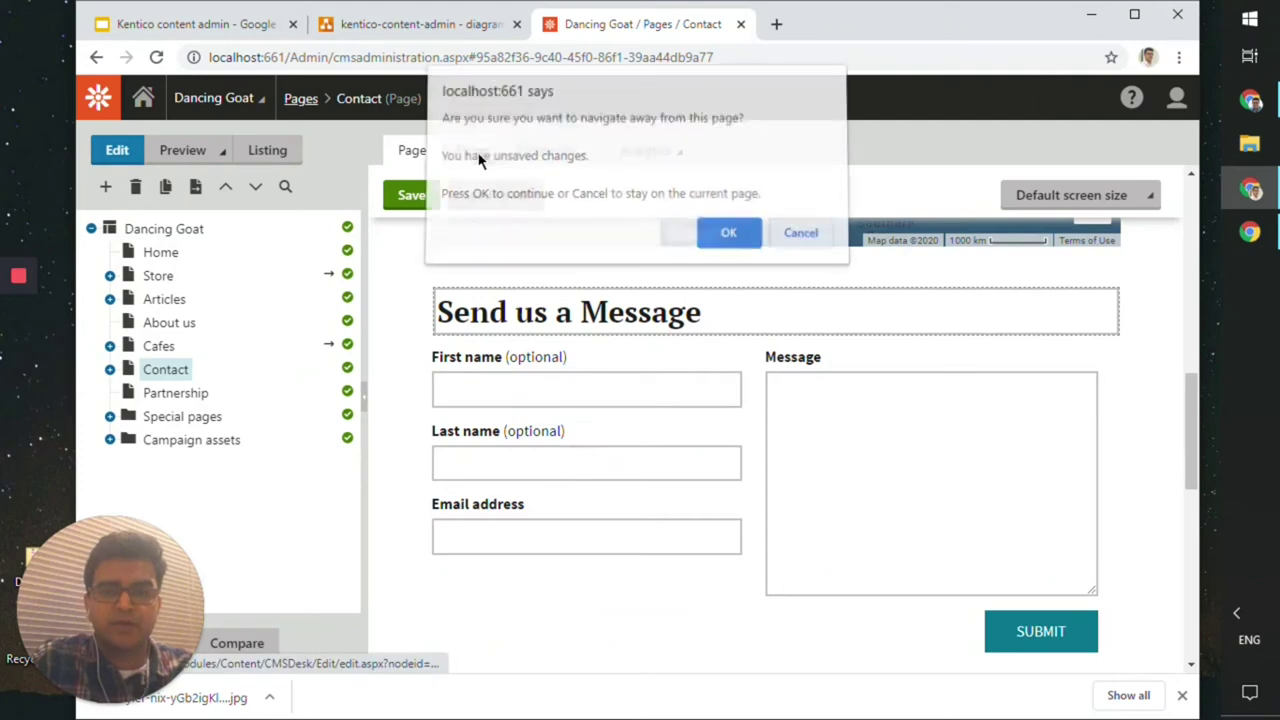
# Step: Leave without saving and return to the Page preview, where the heading reads 'Send us a message' again
pyautogui.click(718, 237)
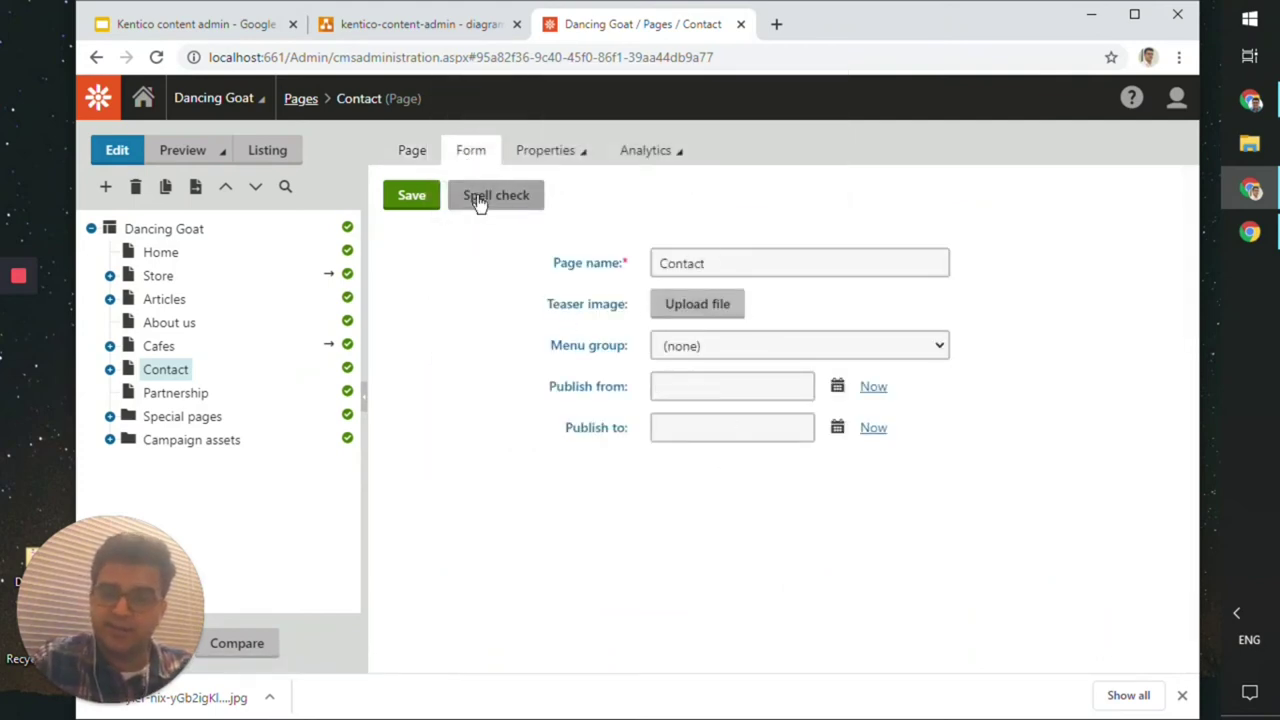
pyautogui.click(419, 154)
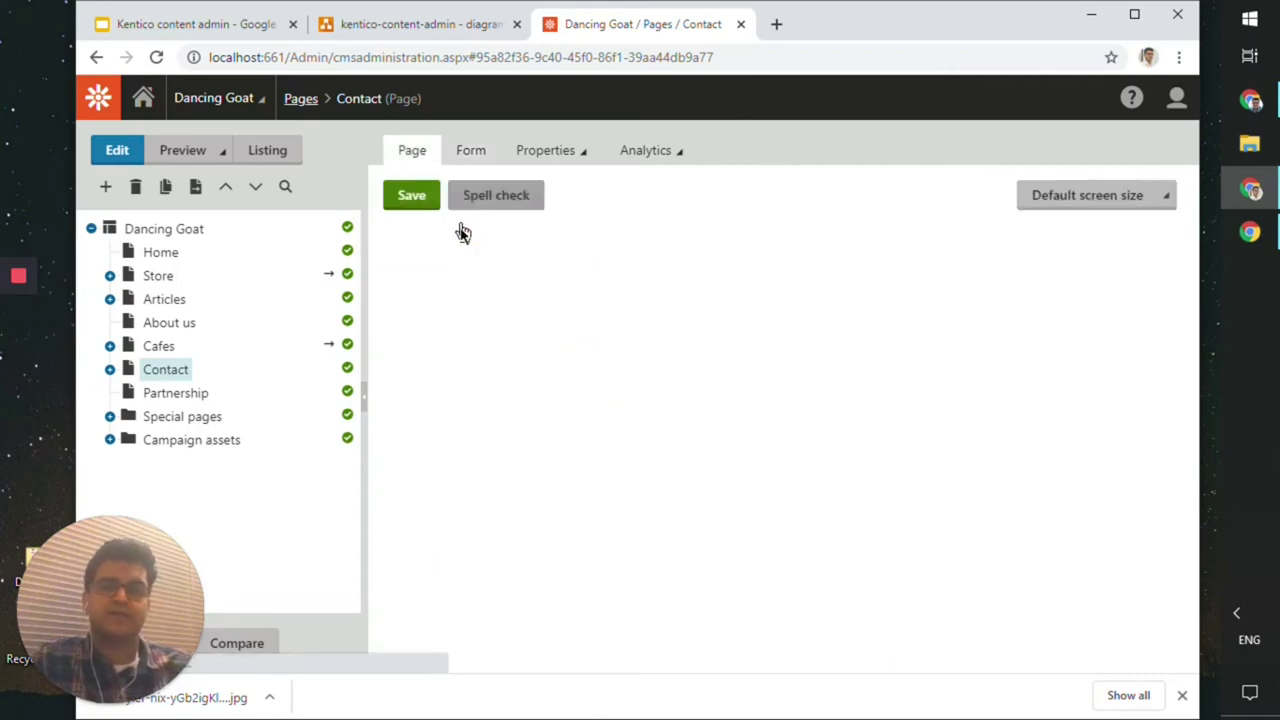
pyautogui.scroll(-13, 553, 340)
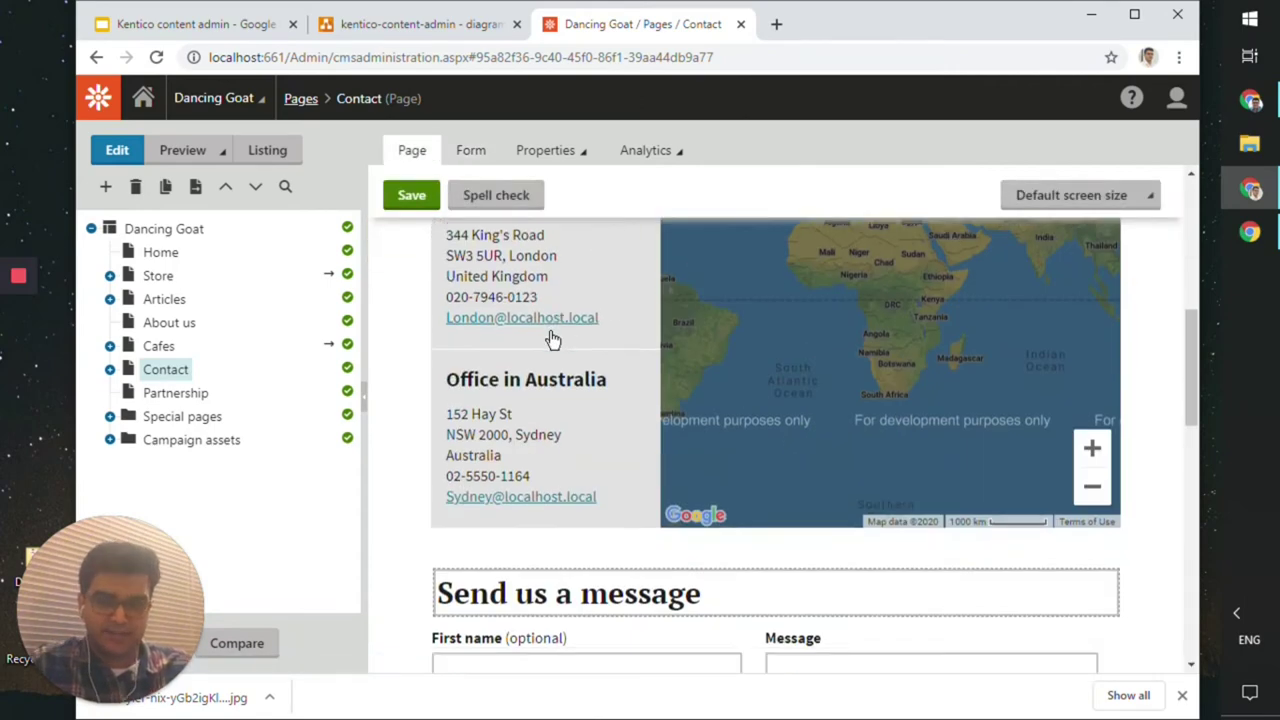
pyautogui.scroll(3, 558, 334)
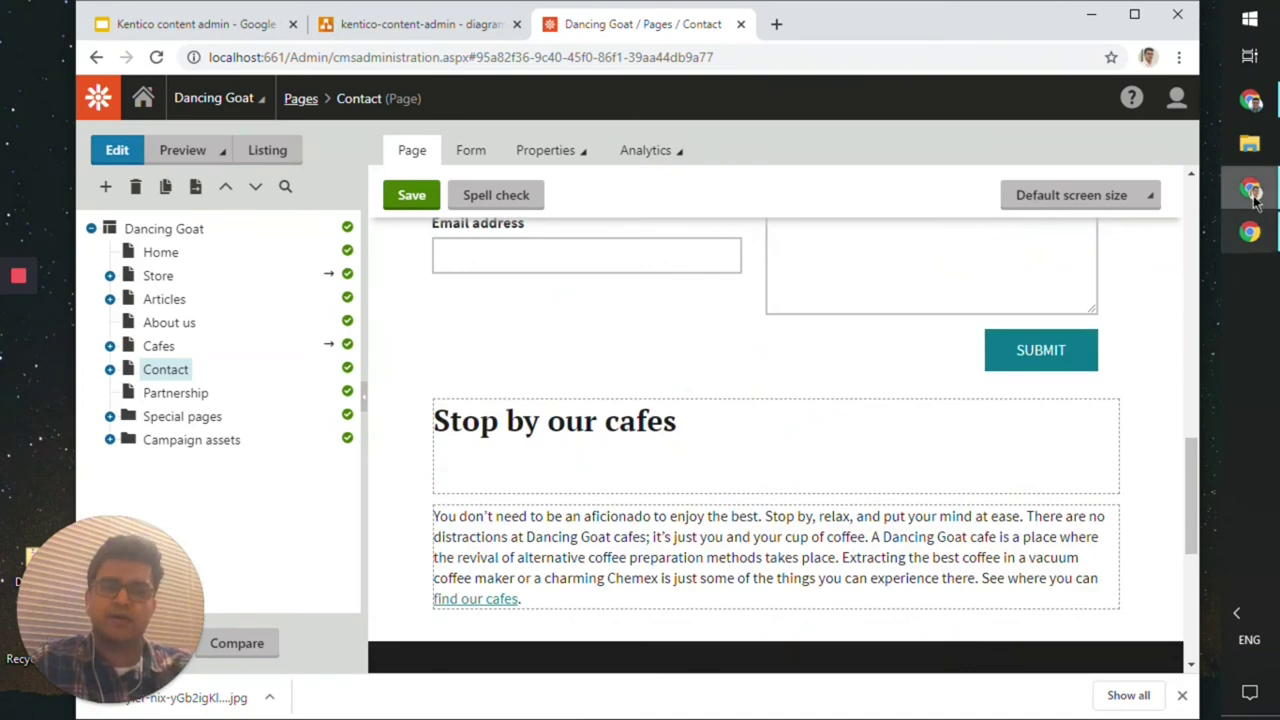
pyautogui.moveTo(1247, 105)
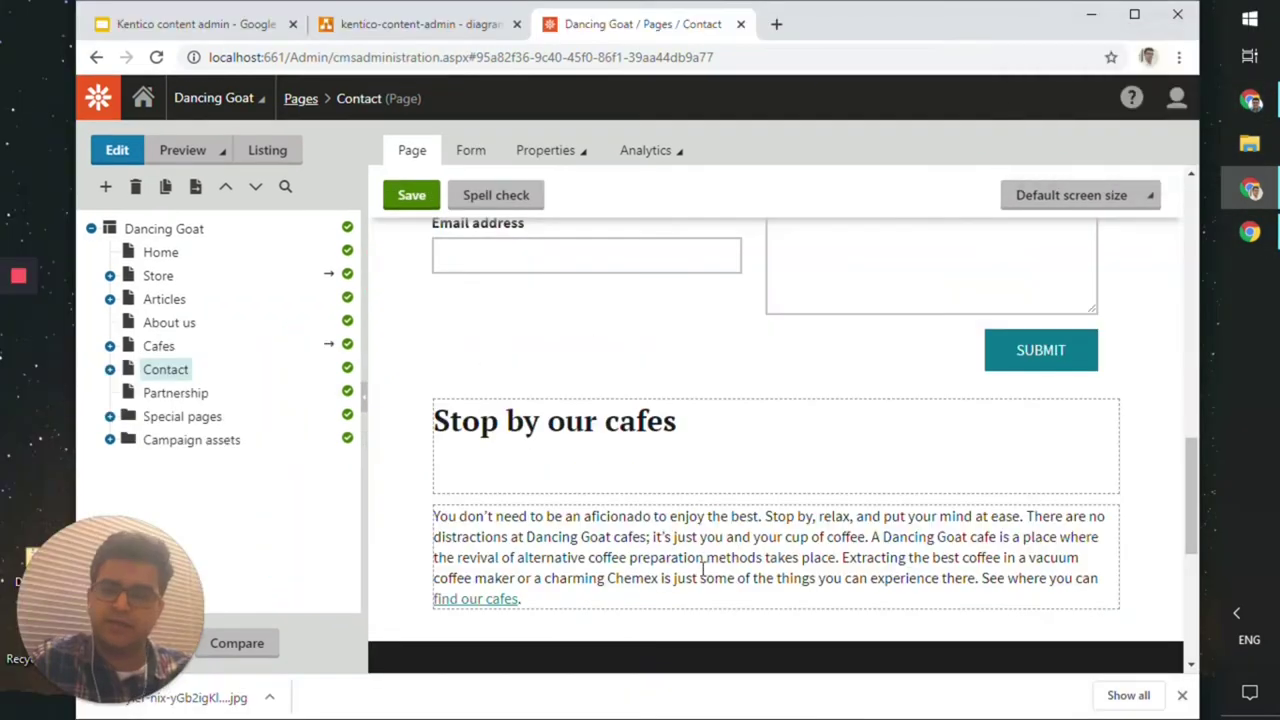
pyautogui.scroll(3, 714, 540)
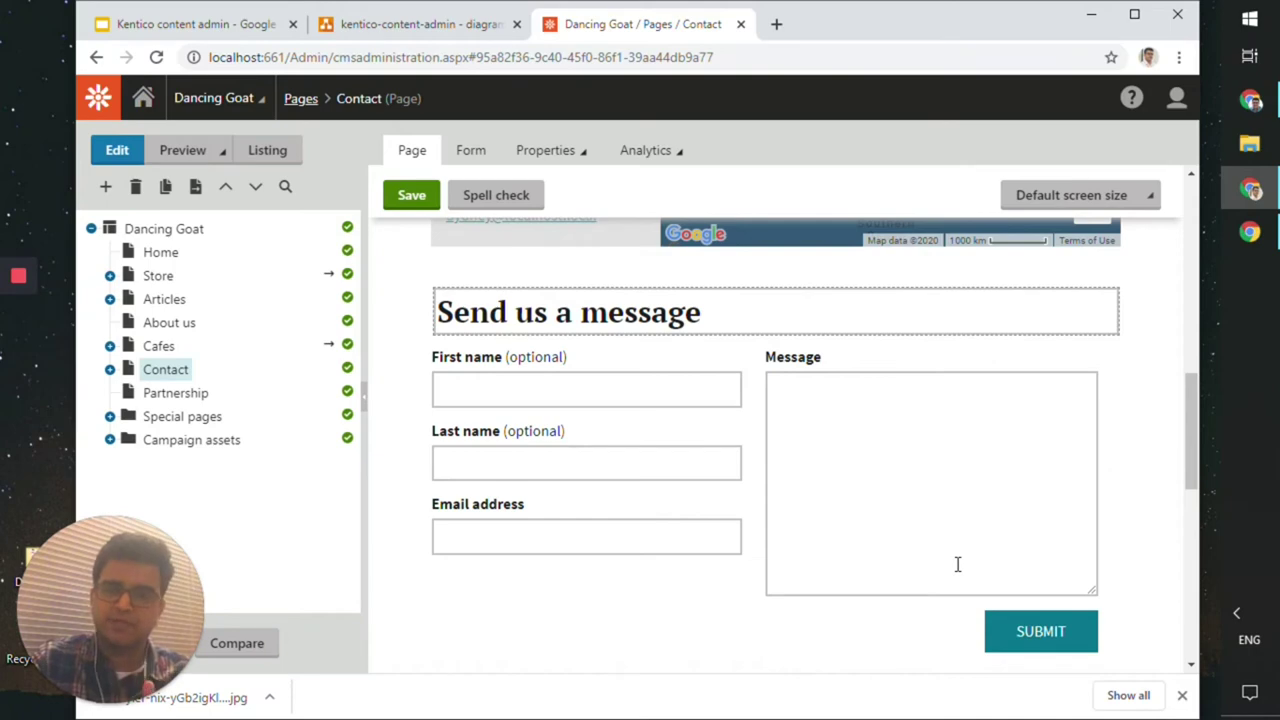
# Step: Search Applications for 'form', clear the search, and open Forms under Content management
pyautogui.click(98, 100)
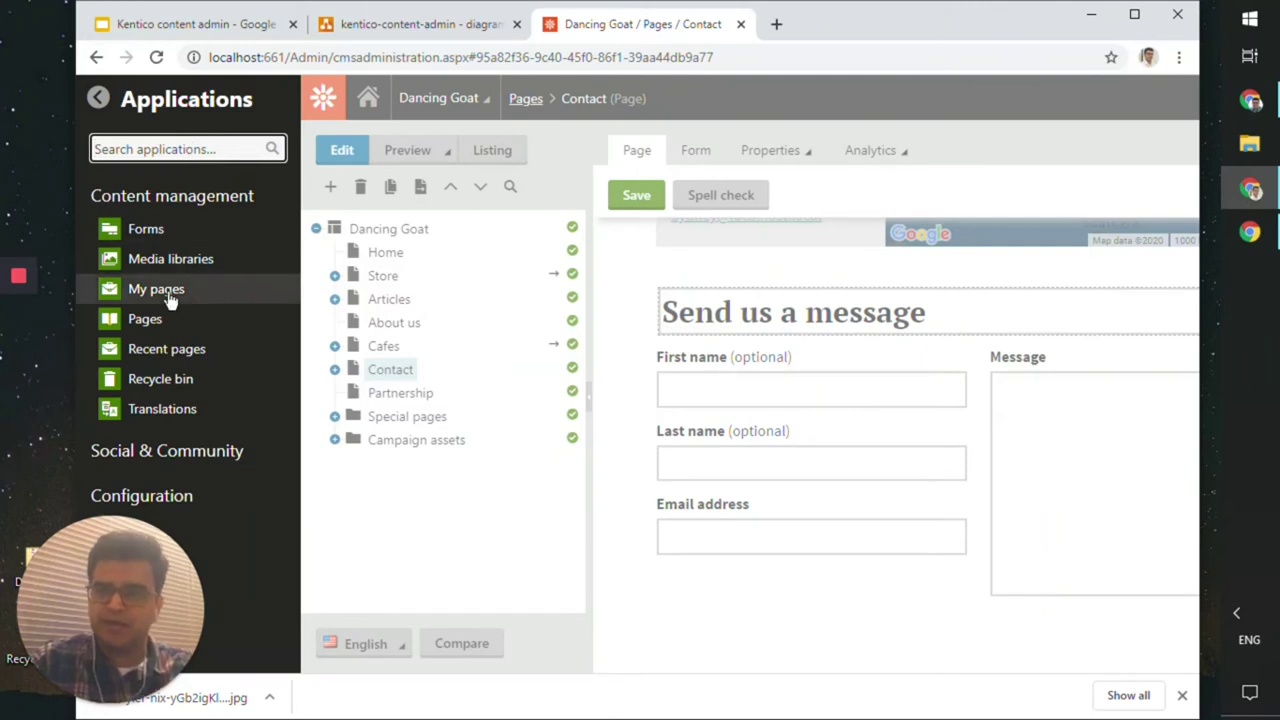
pyautogui.write('form')
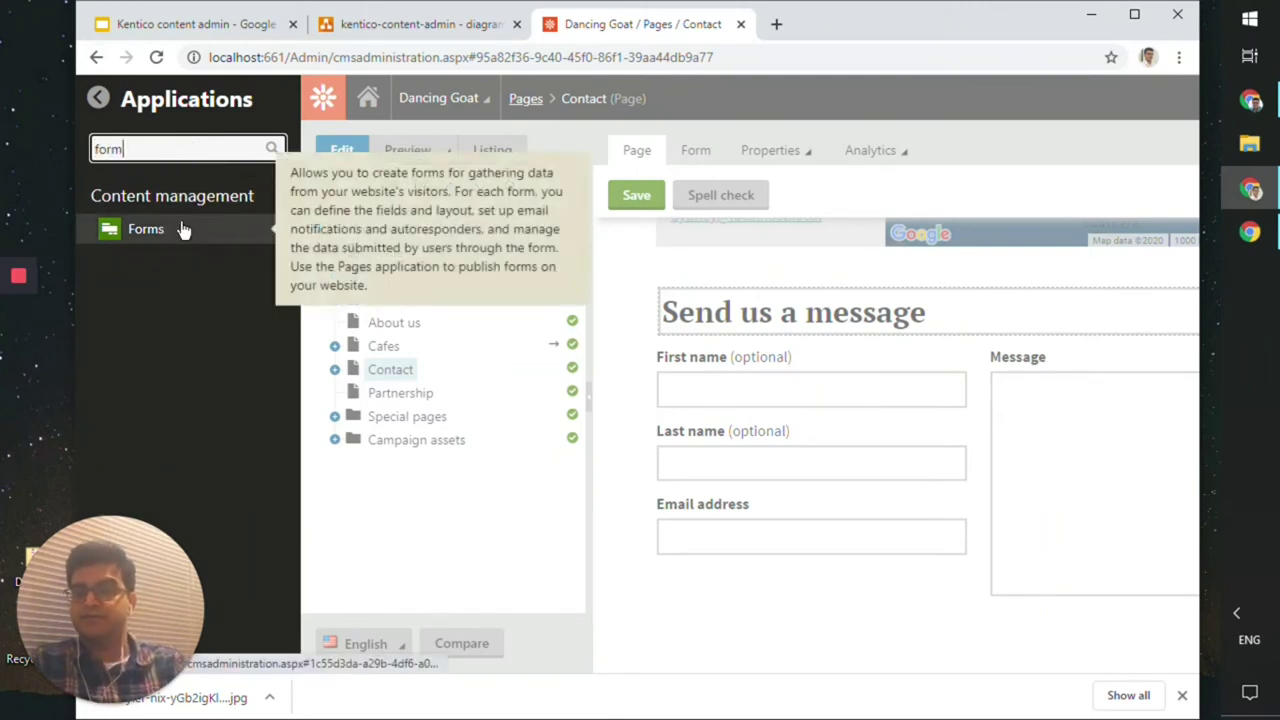
pyautogui.doubleClick(219, 150)
pyautogui.press('BackSpace')
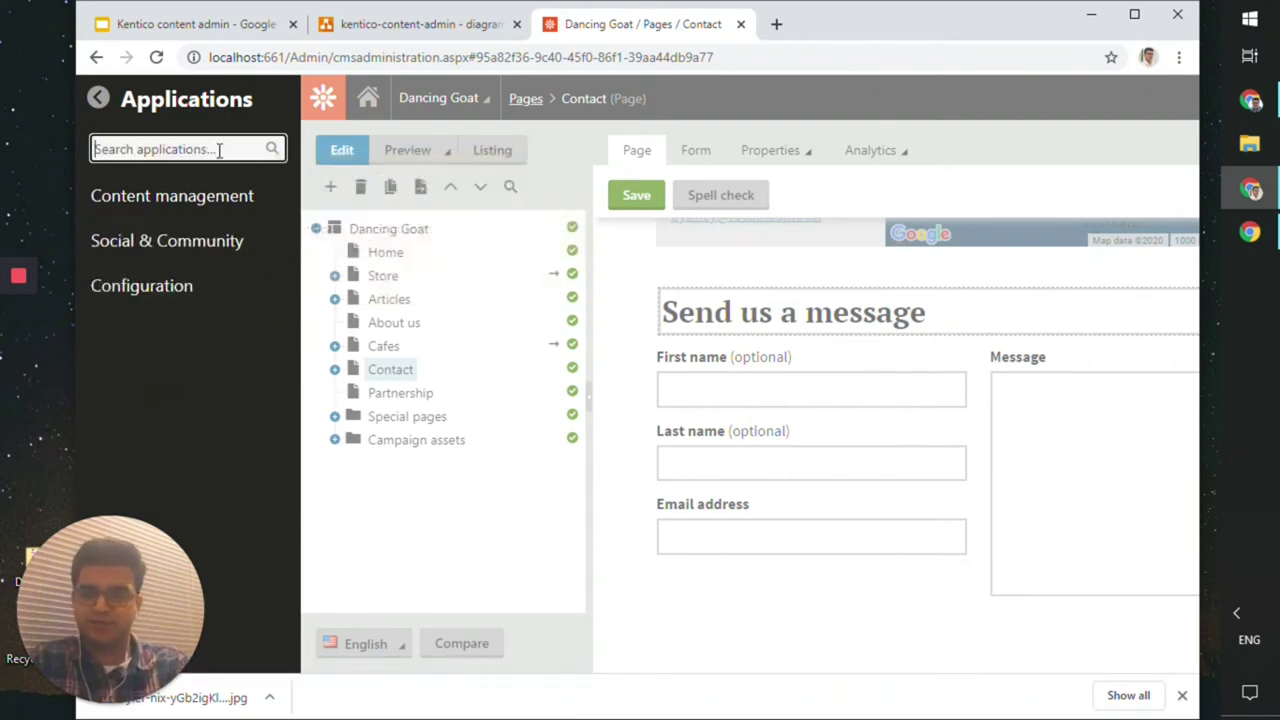
pyautogui.click(218, 196)
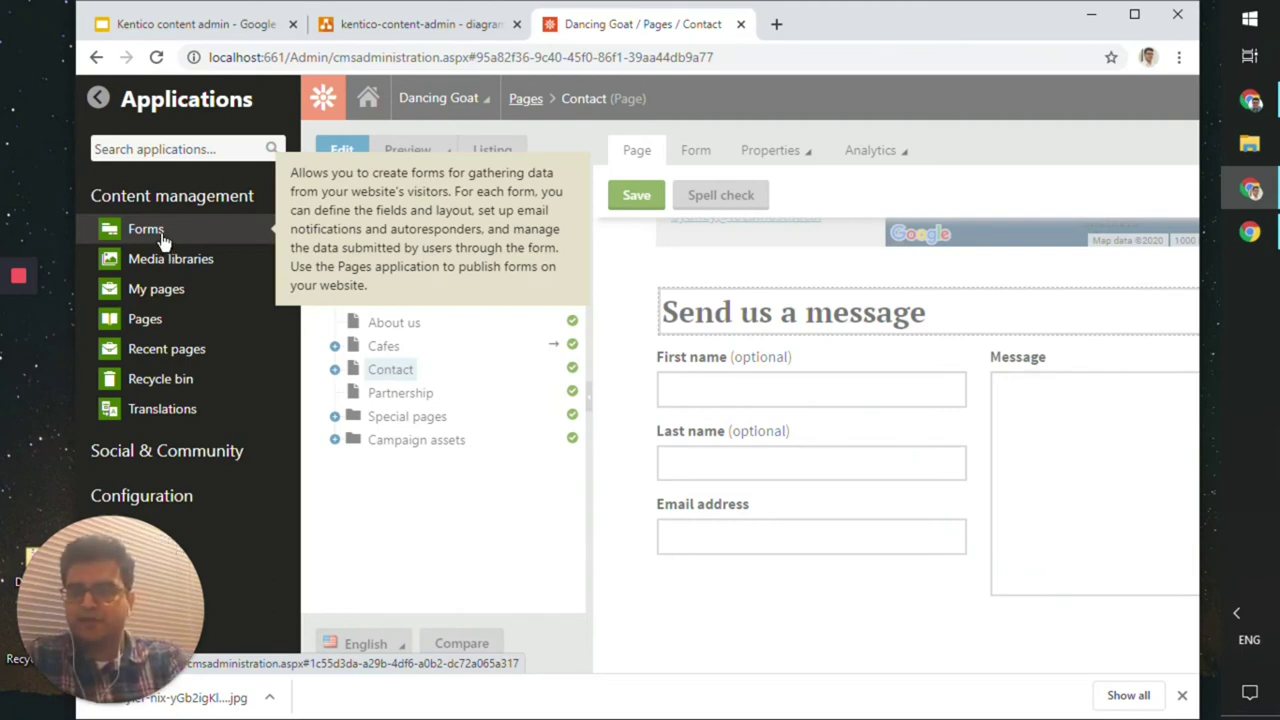
pyautogui.click(161, 236)
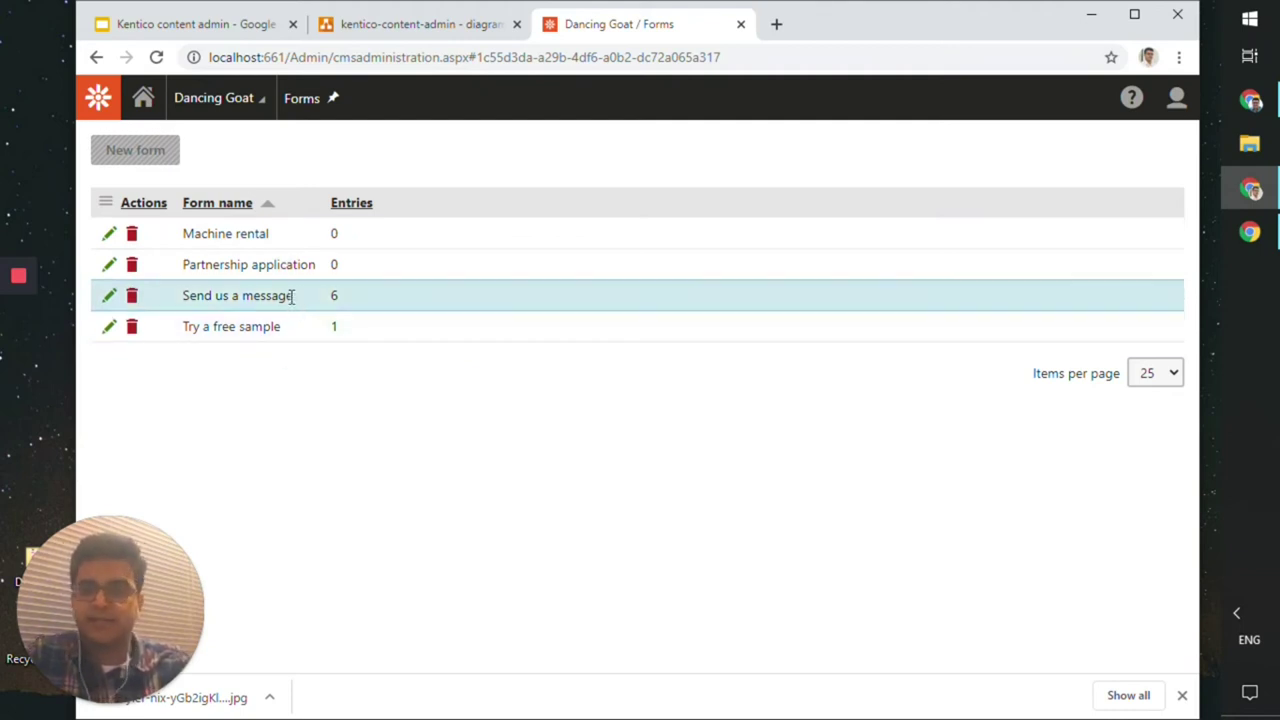
pyautogui.click(1250, 232)
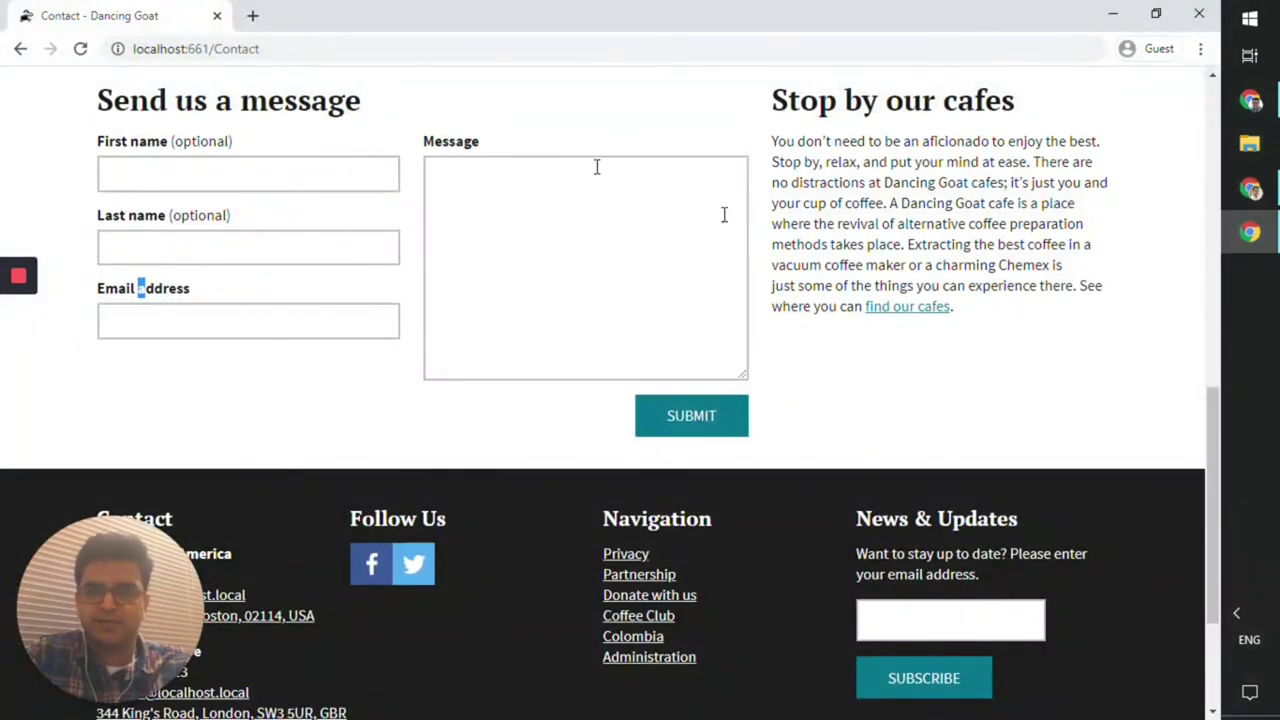
pyautogui.click(1250, 236)
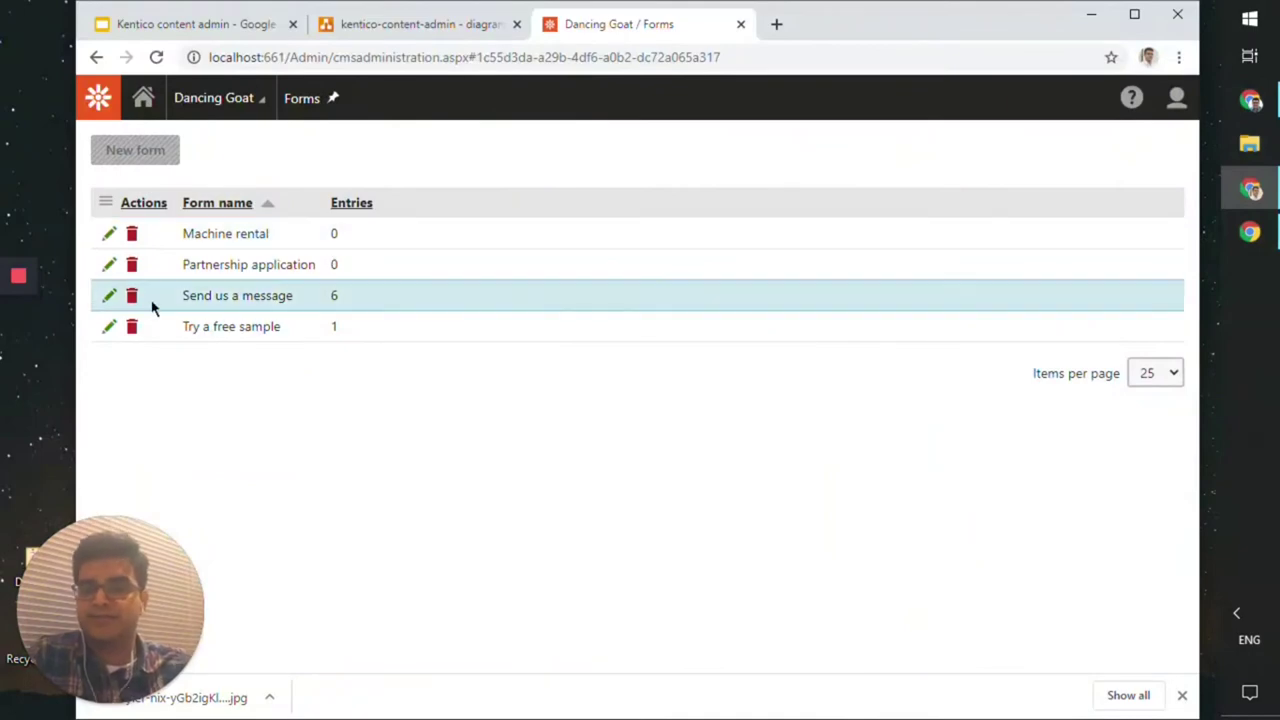
pyautogui.click(110, 296)
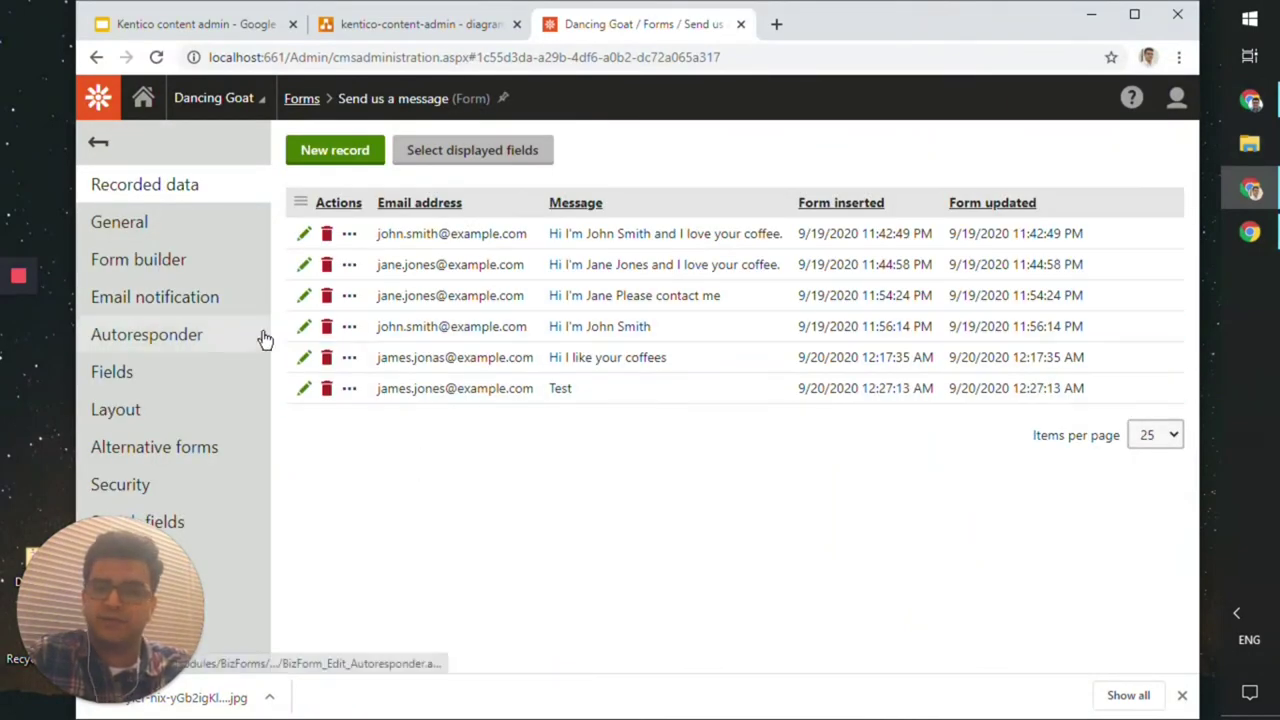
pyautogui.click(218, 244)
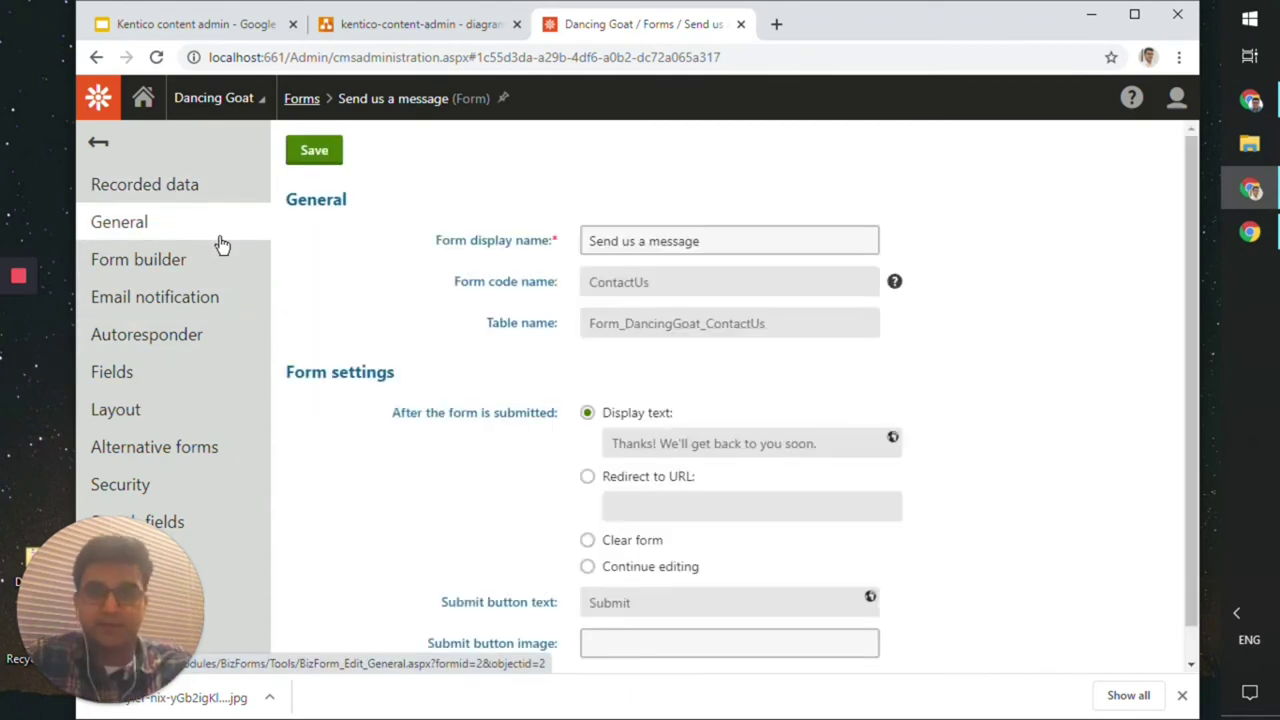
pyautogui.scroll(-1, 504, 396)
pyautogui.scroll(1, 503, 399)
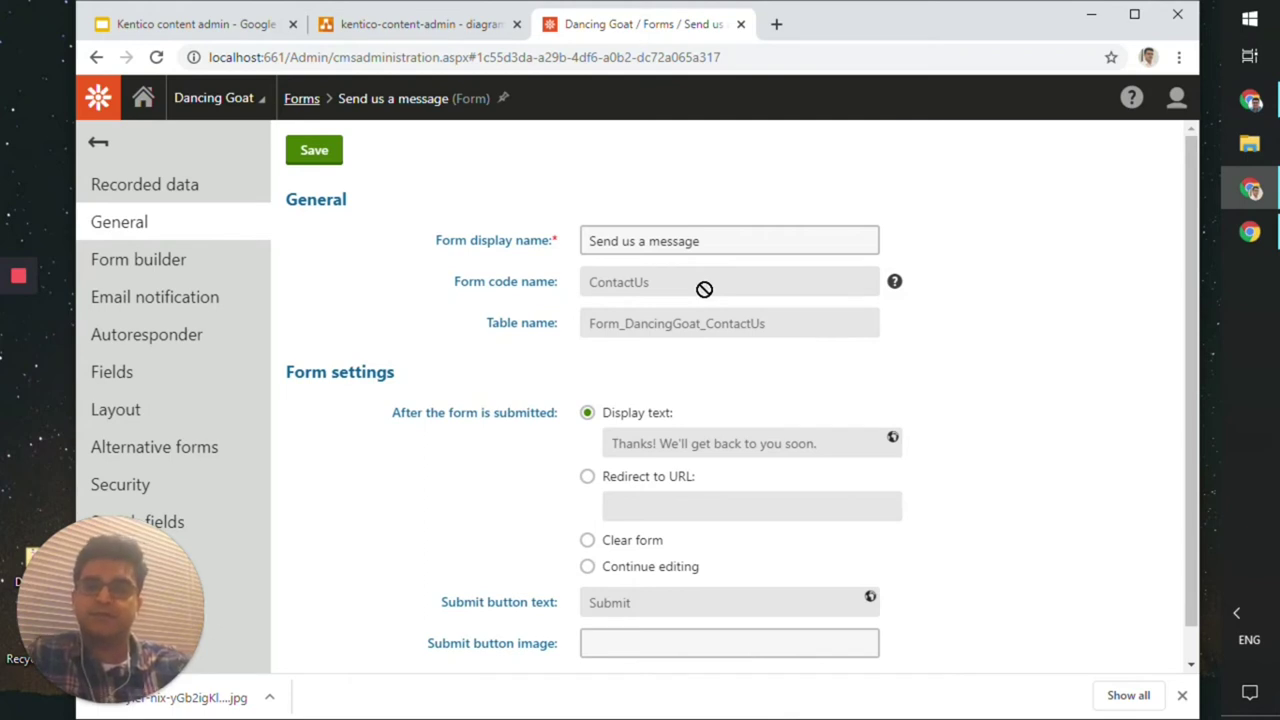
pyautogui.scroll(-1, 563, 343)
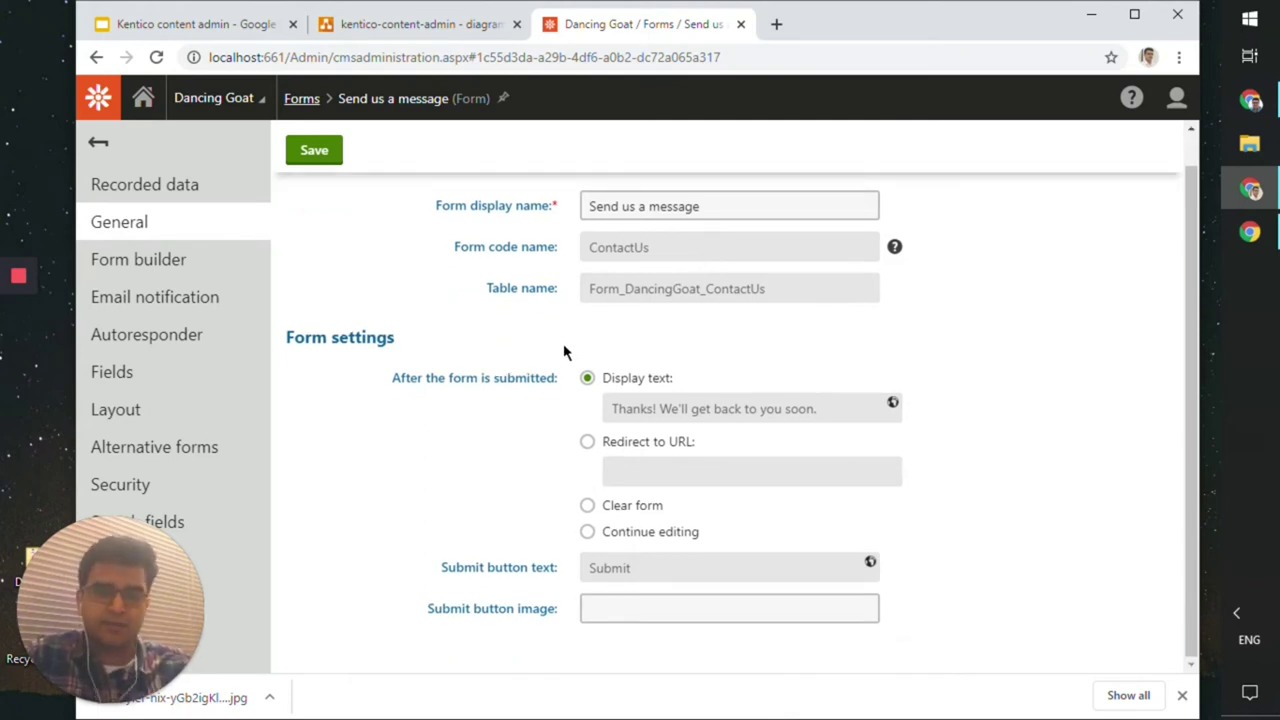
pyautogui.scroll(1, 563, 343)
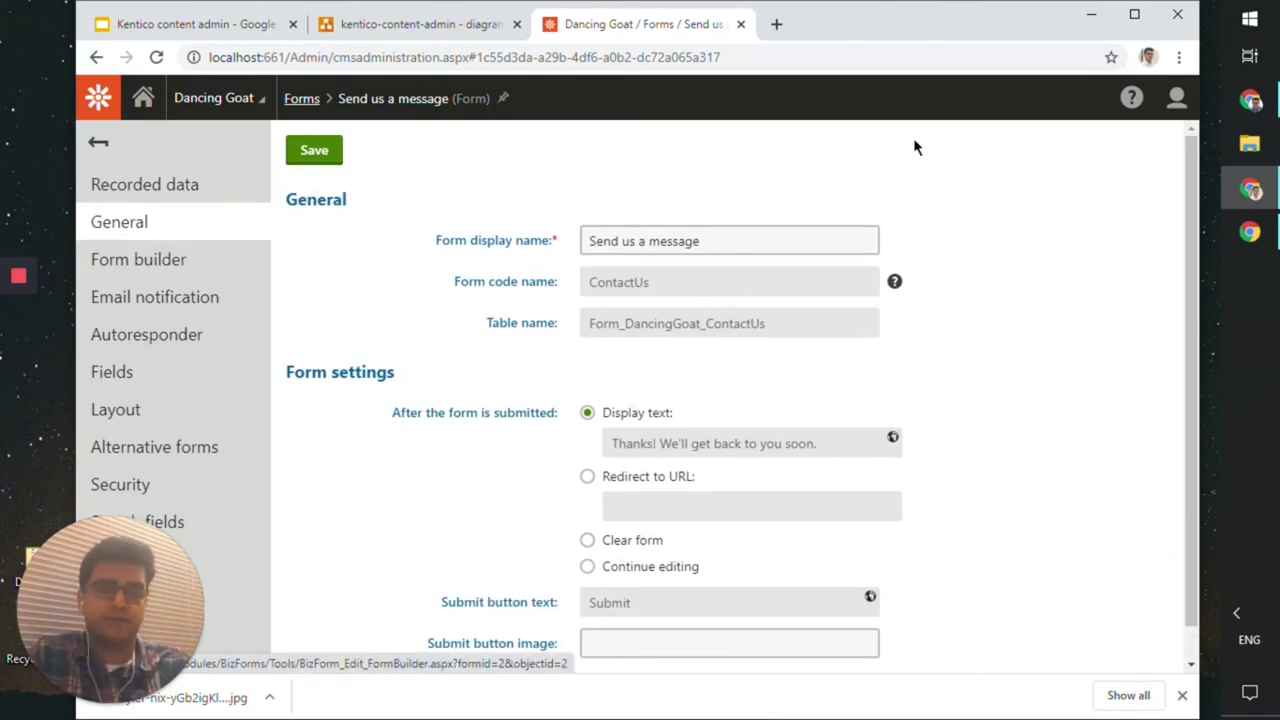
pyautogui.click(1254, 192)
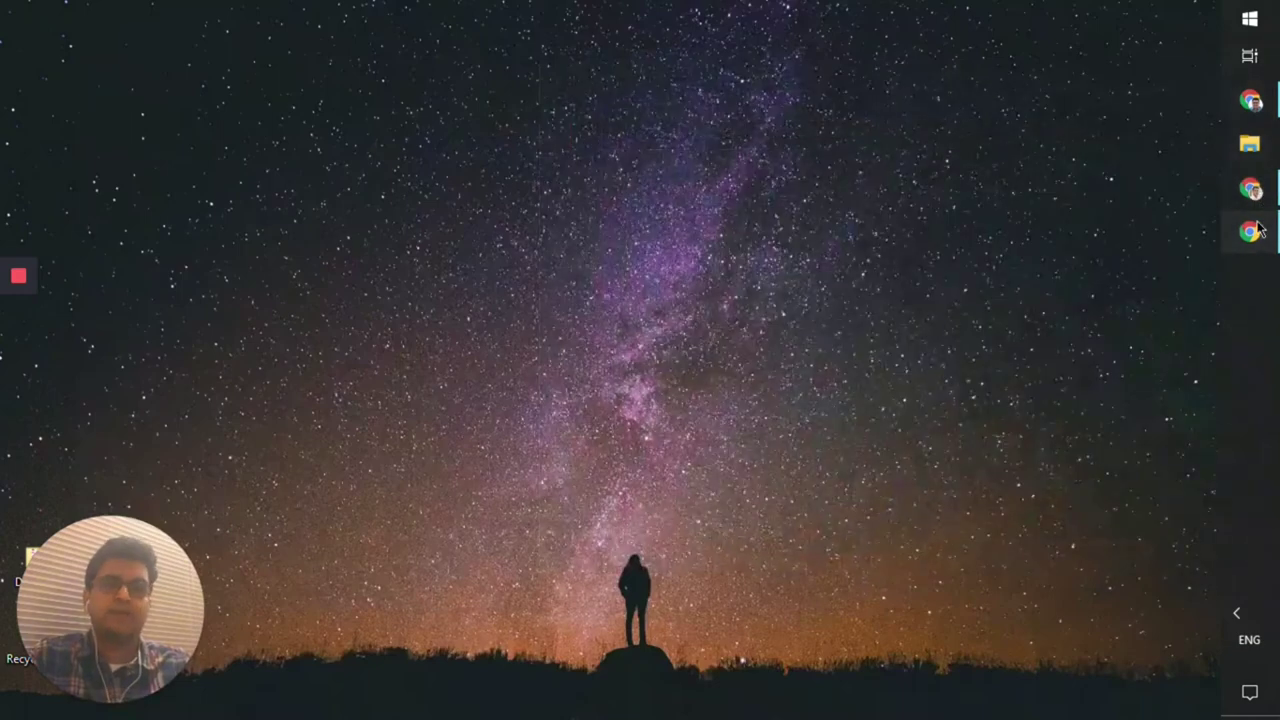
pyautogui.click(1250, 232)
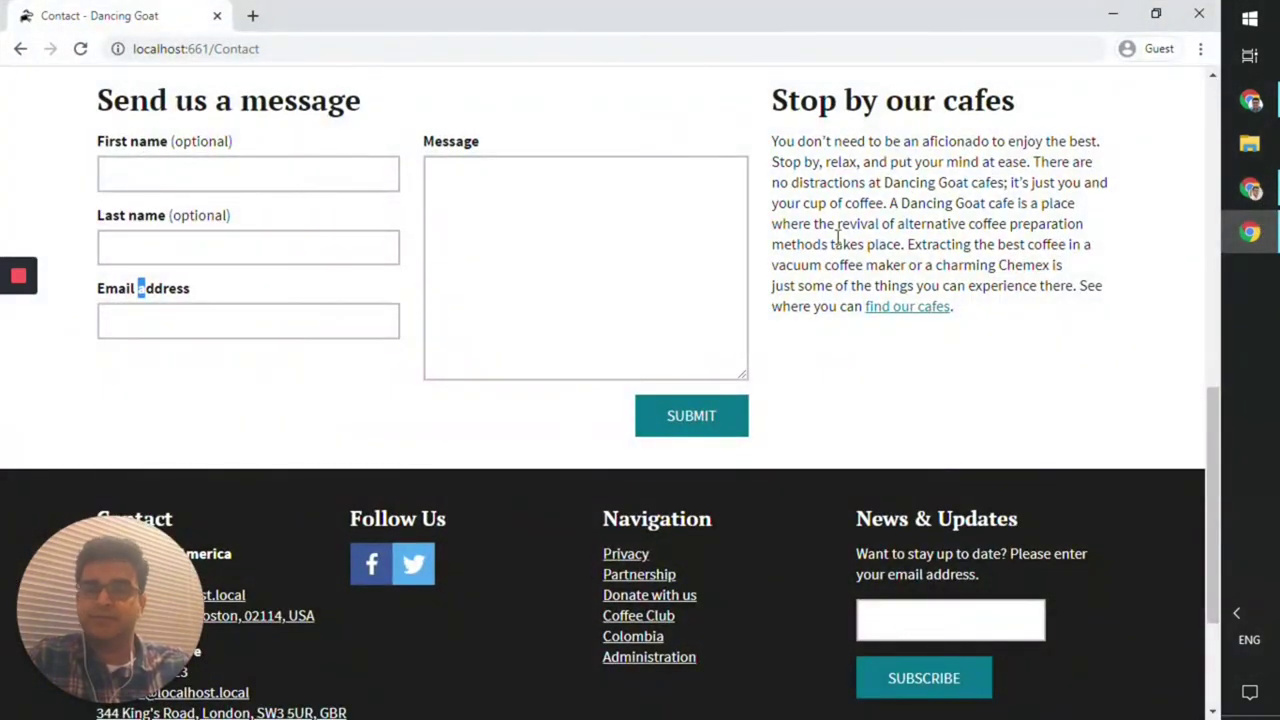
pyautogui.click(1251, 231)
# Step: Open the Send us a message form builder and select its First name field
pyautogui.click(1259, 202)
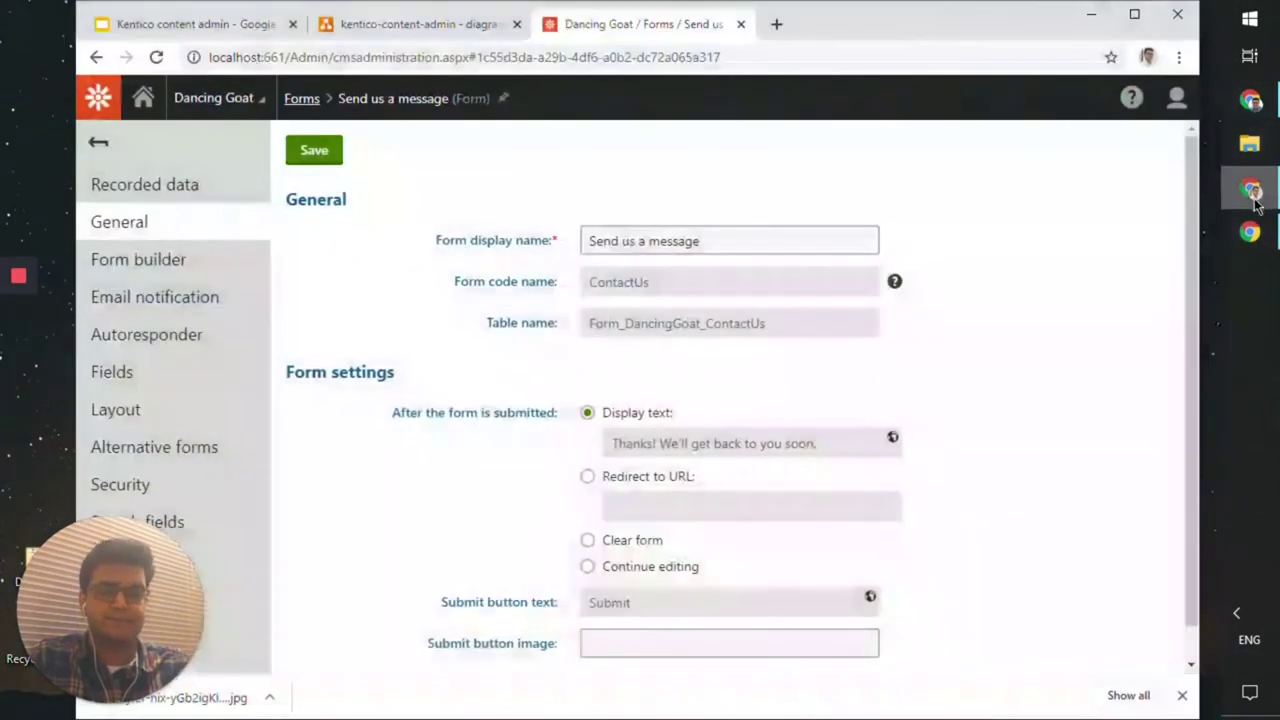
pyautogui.click(179, 264)
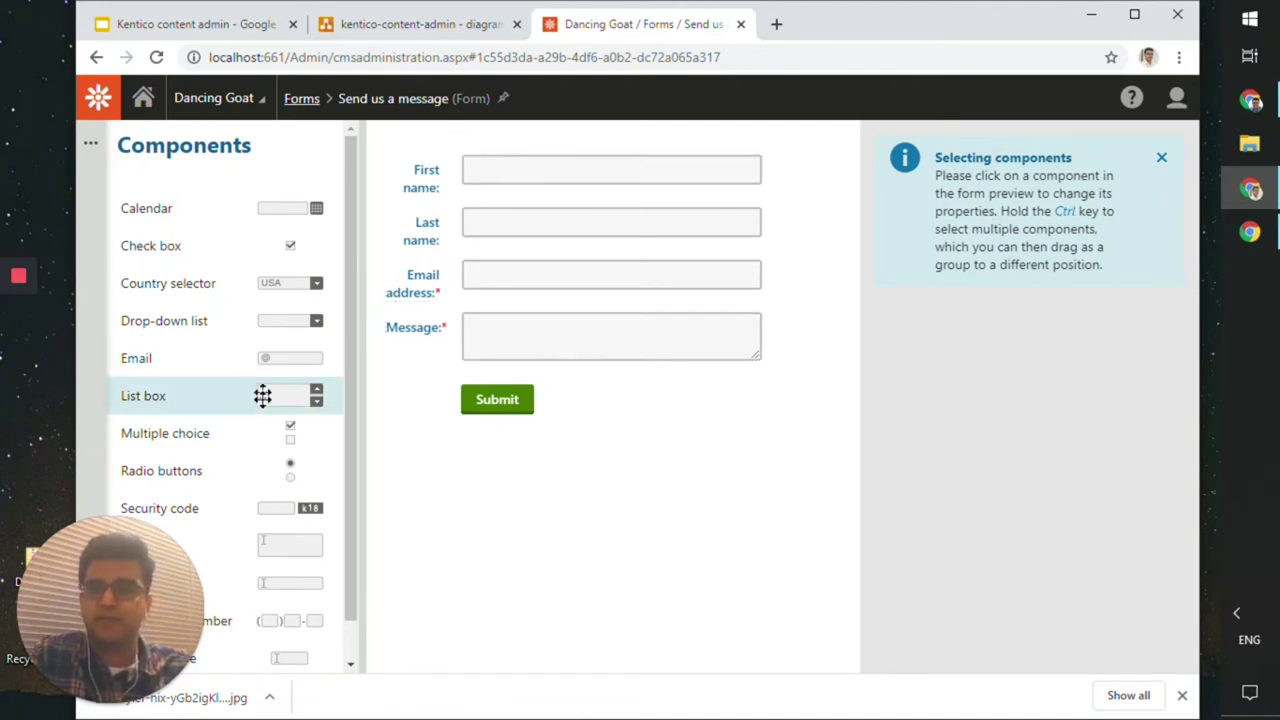
pyautogui.scroll(-1, 260, 403)
pyautogui.scroll(1, 260, 403)
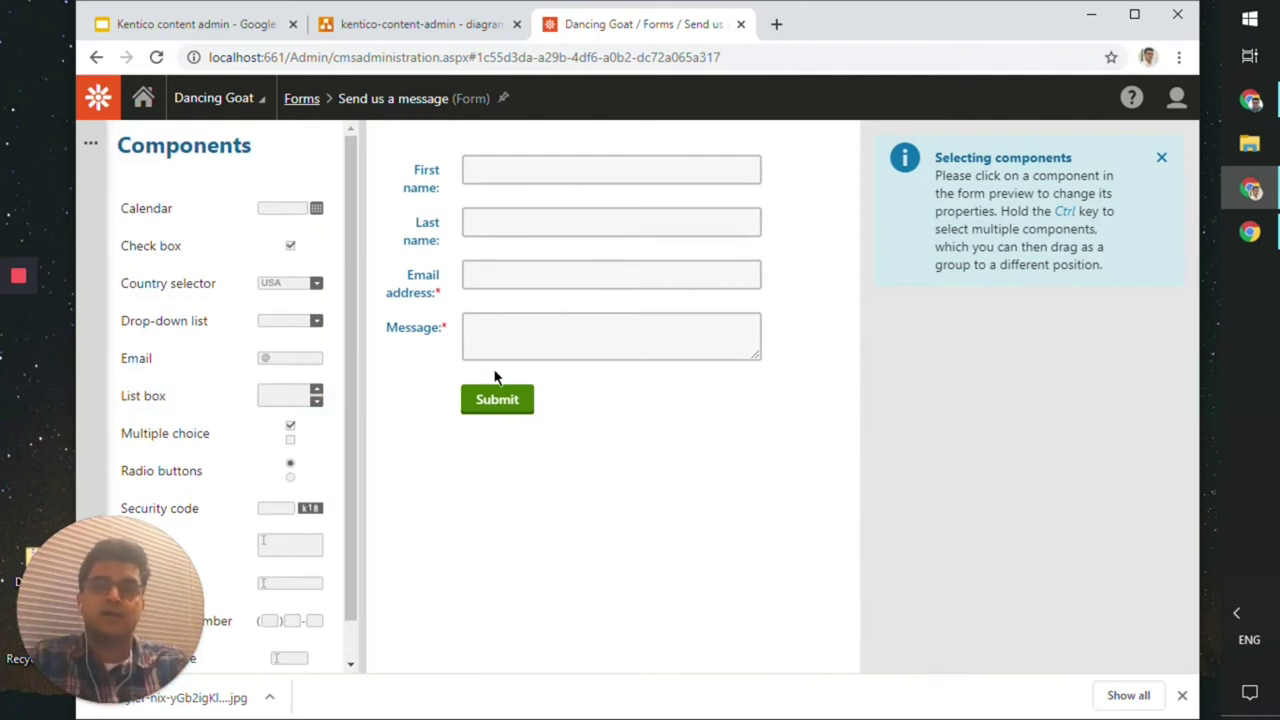
pyautogui.click(438, 178)
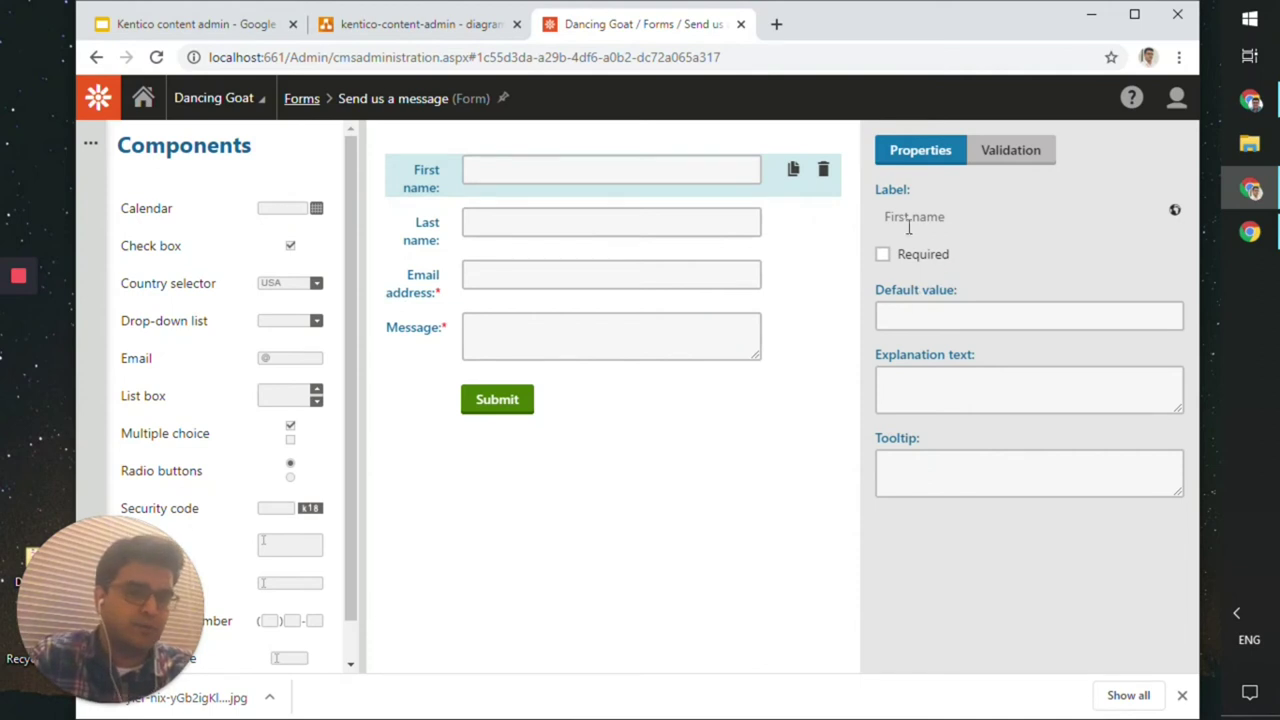
# Step: Review the First name field's validation rules and leave its default value empty
pyautogui.click(1013, 150)
pyautogui.click(946, 150)
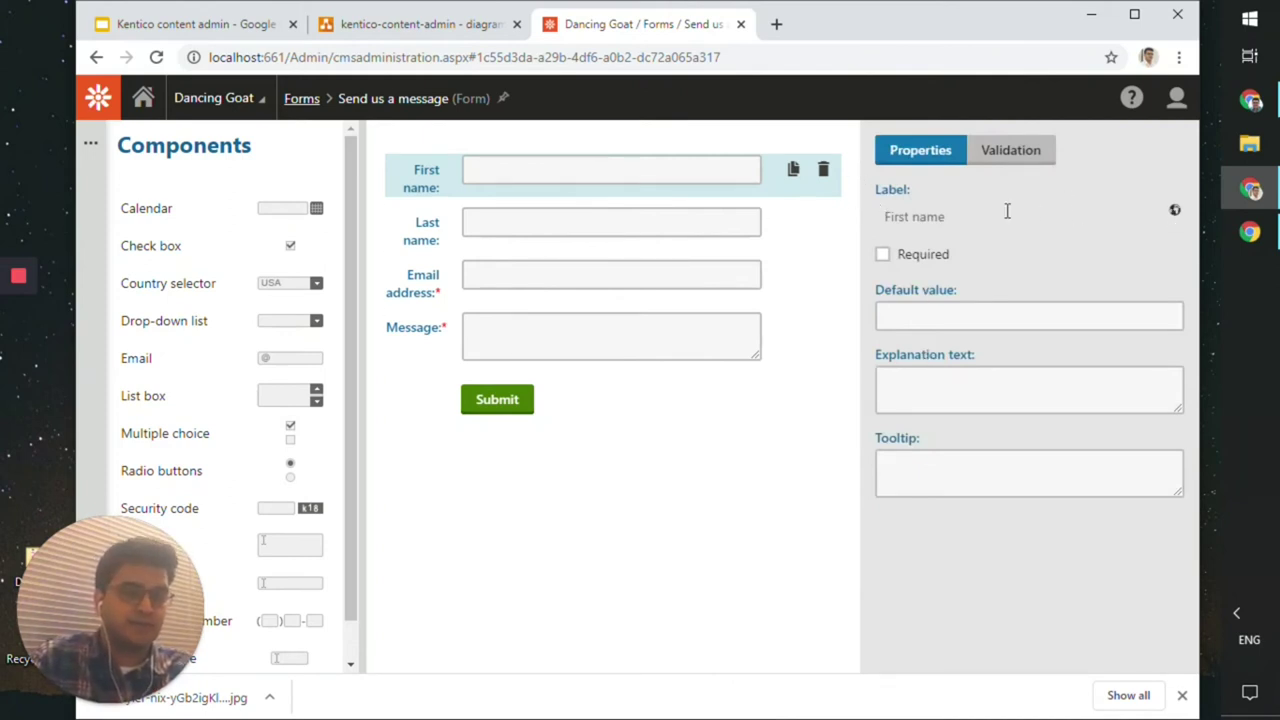
pyautogui.moveTo(947, 214)
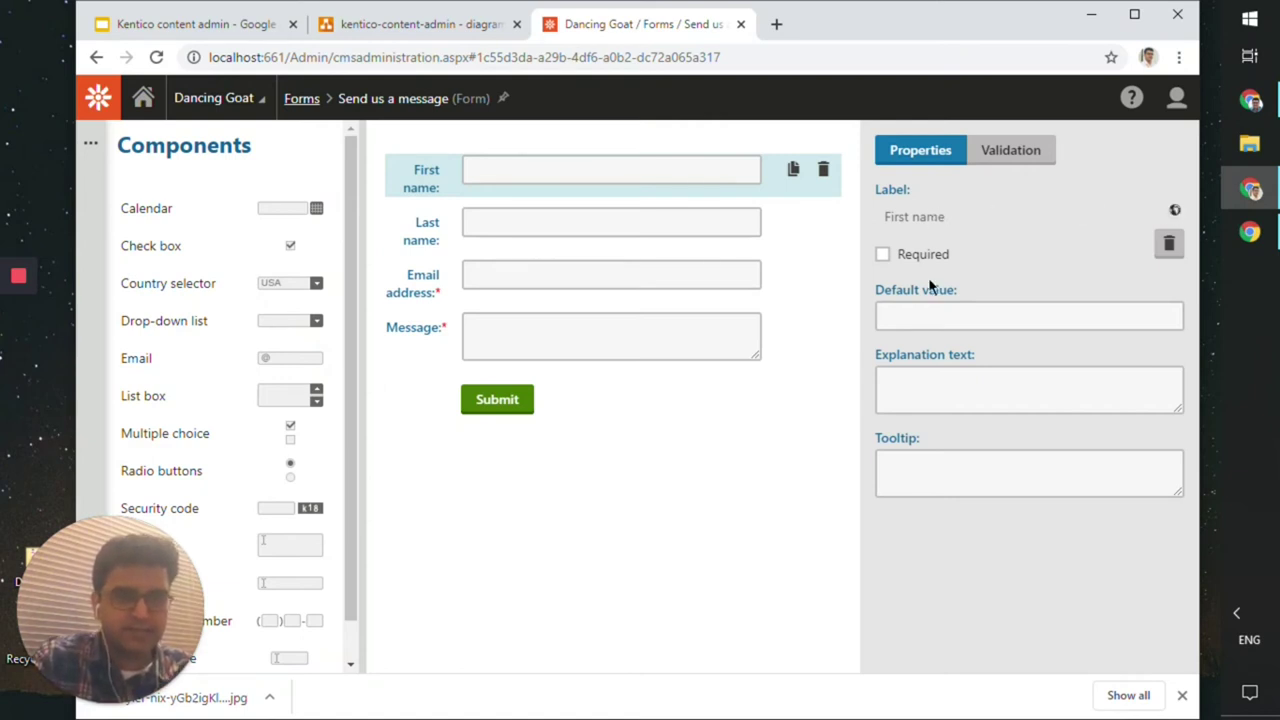
pyautogui.click(927, 310)
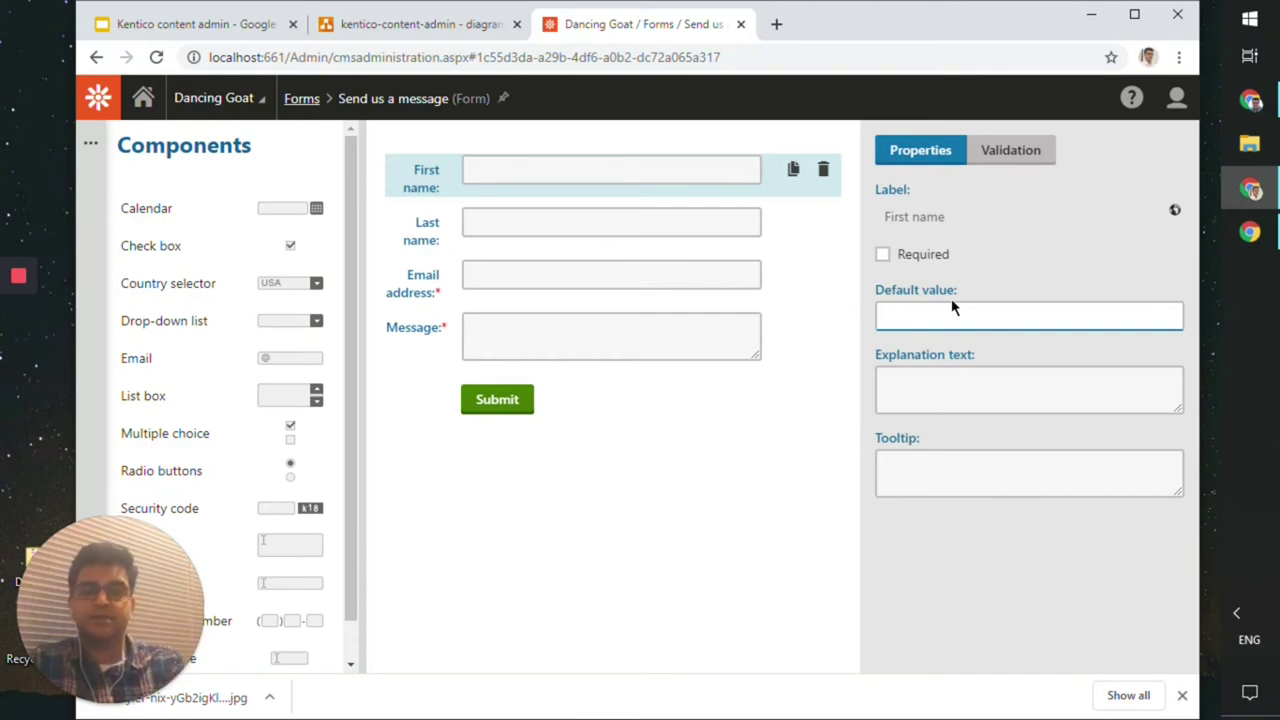
pyautogui.click(587, 177)
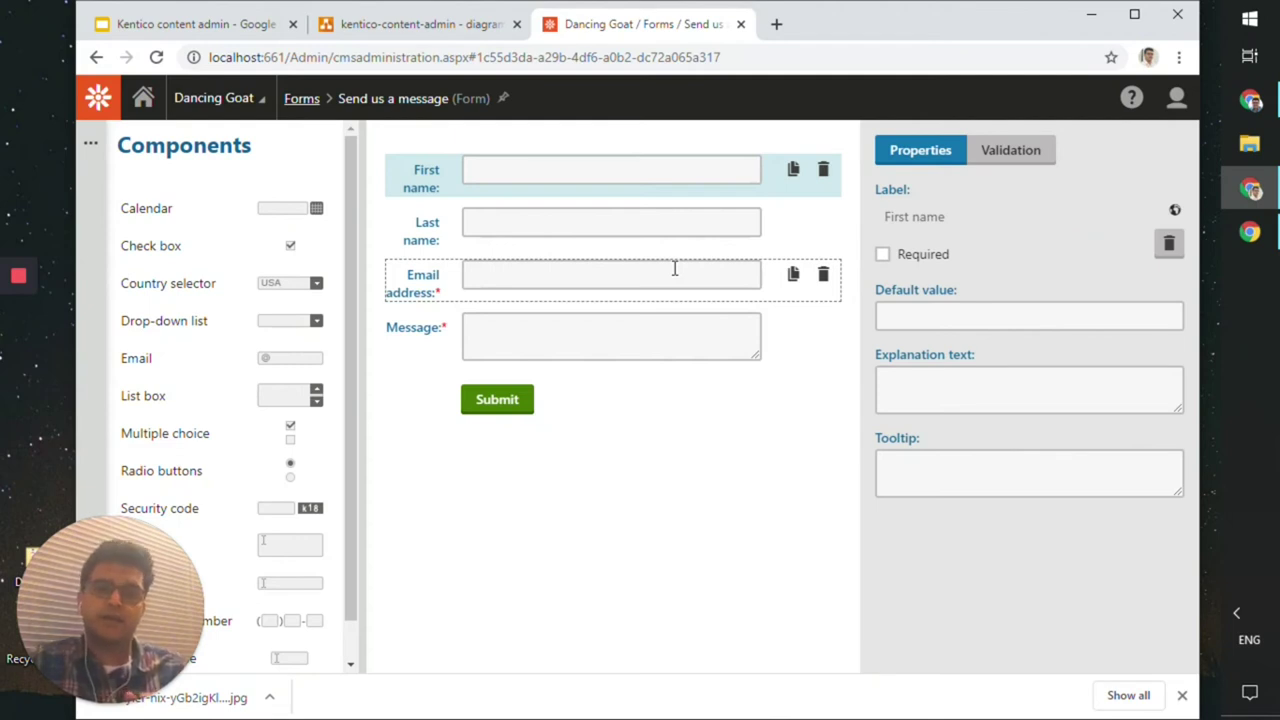
# Step: Make First name required, open Validation (access denied), then switch to the content-admin diagram
pyautogui.click(884, 256)
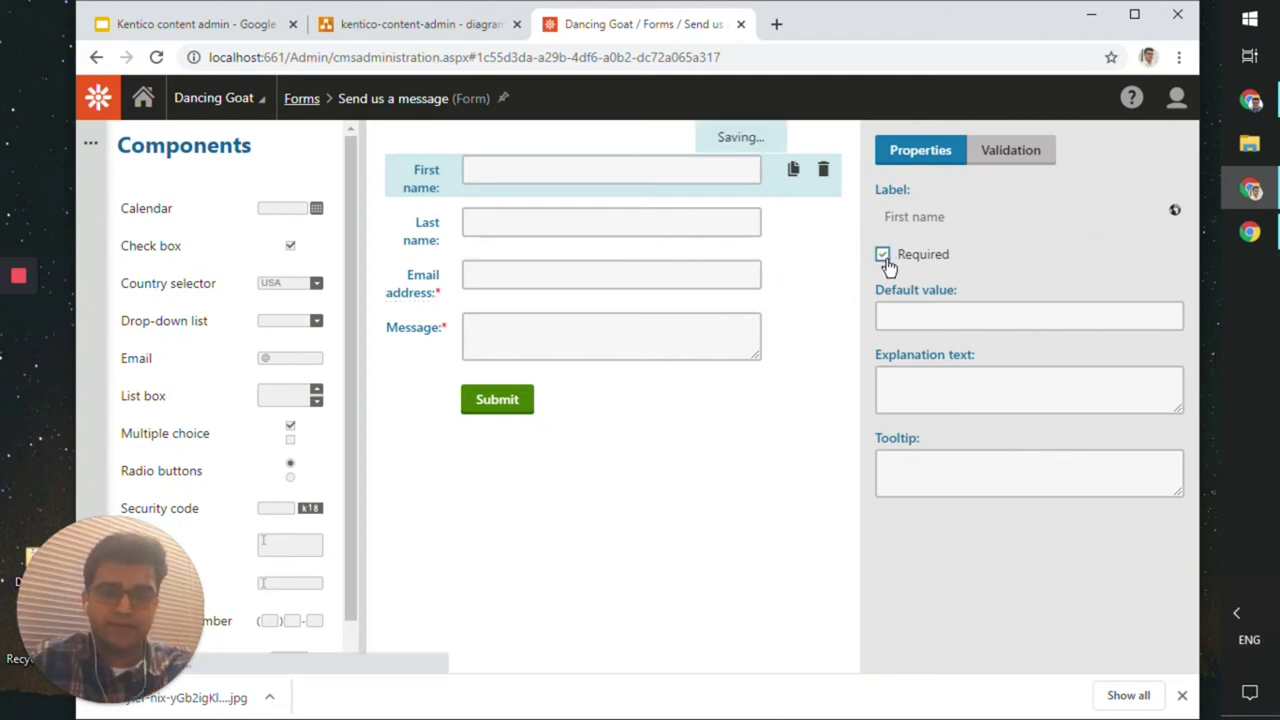
pyautogui.click(1006, 149)
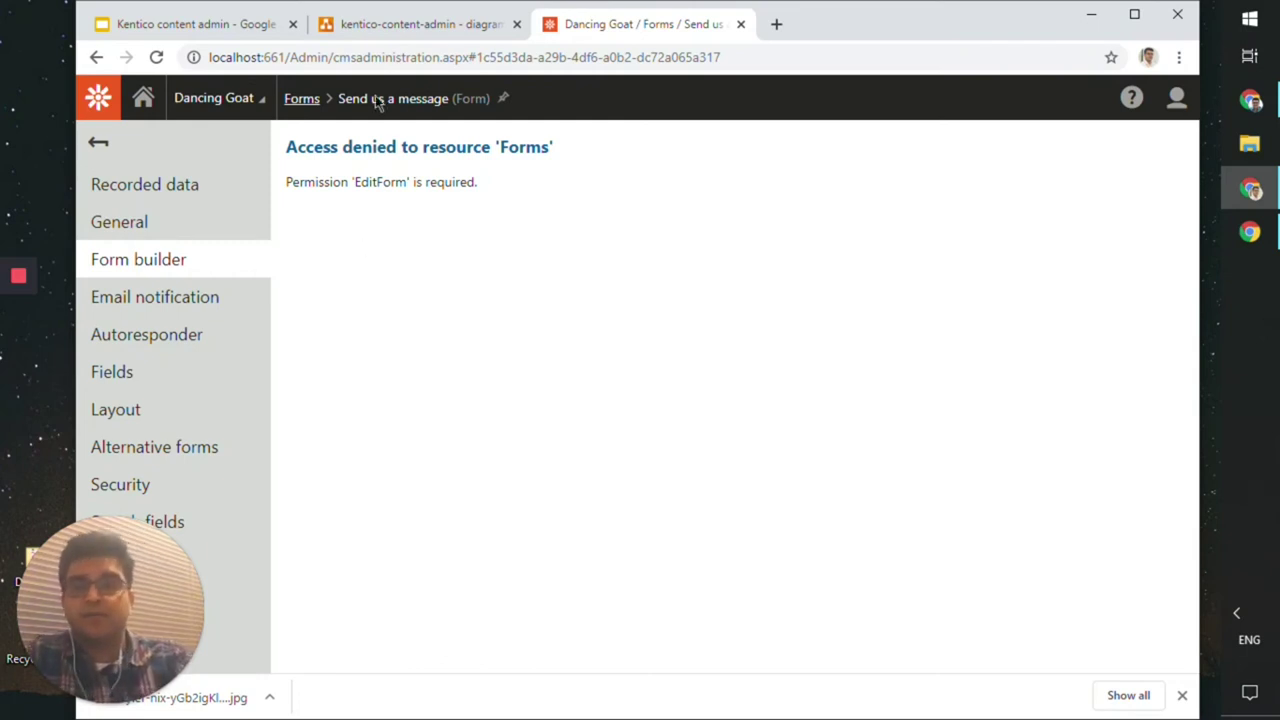
pyautogui.click(385, 24)
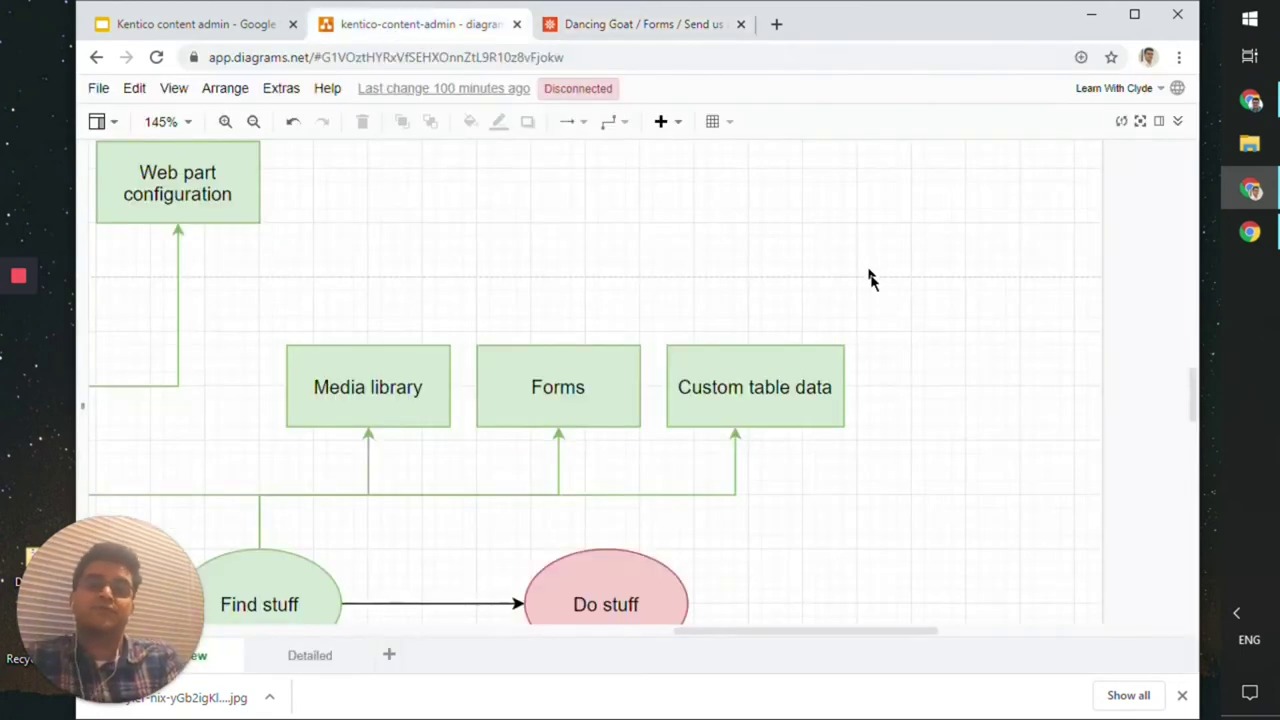
# Step: Check the live Contact page's Email address field, hide that window, and return to the Kentico form tab
pyautogui.moveTo(626, 248); pyautogui.dragTo(738, 250)
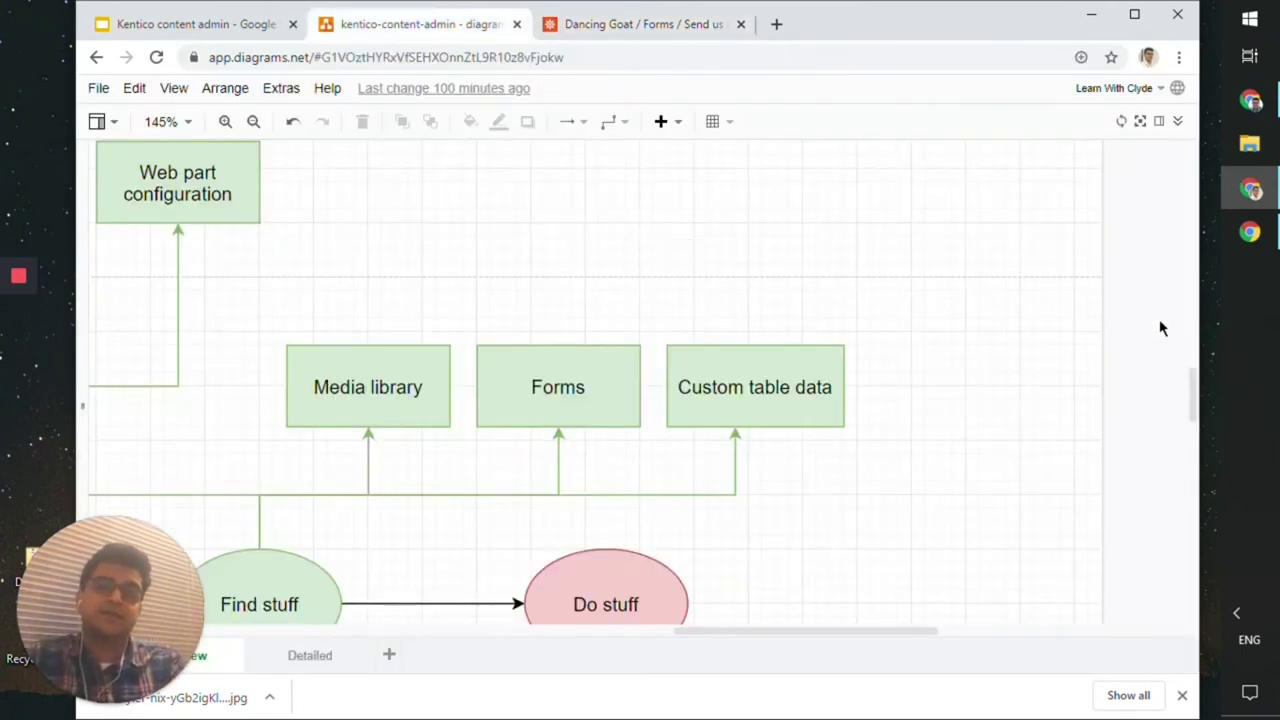
pyautogui.click(1250, 232)
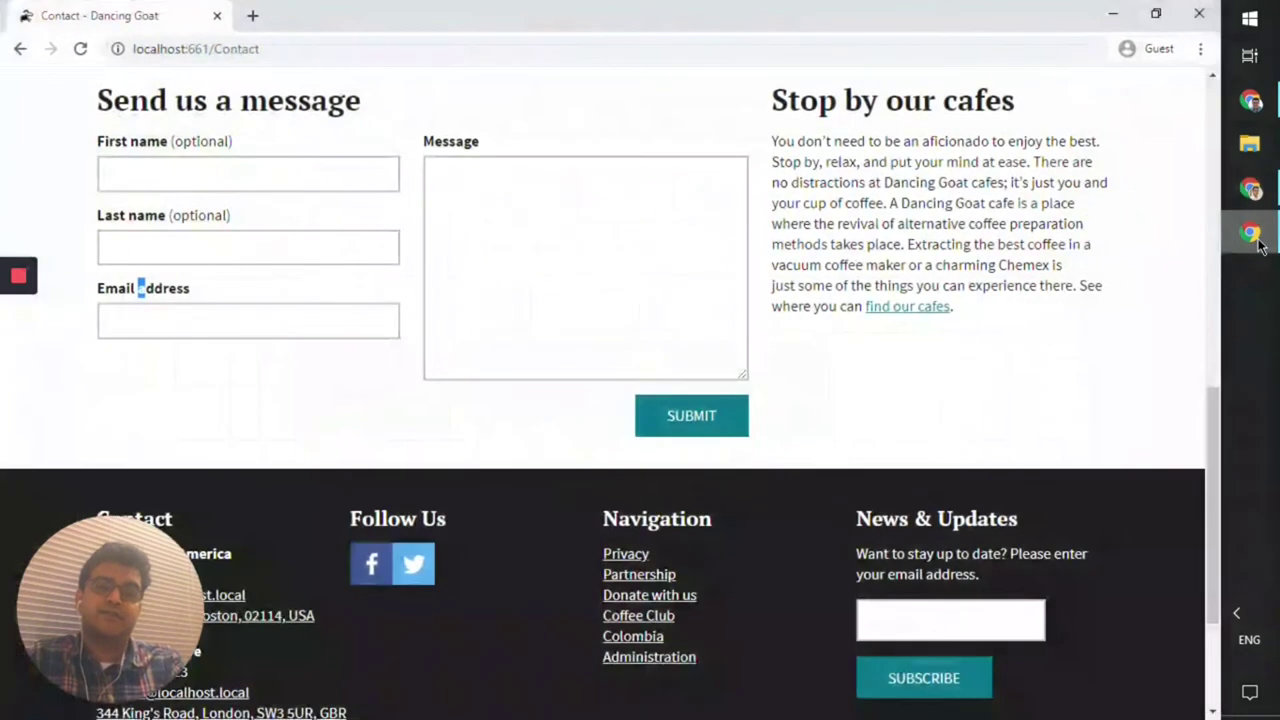
pyautogui.click(202, 330)
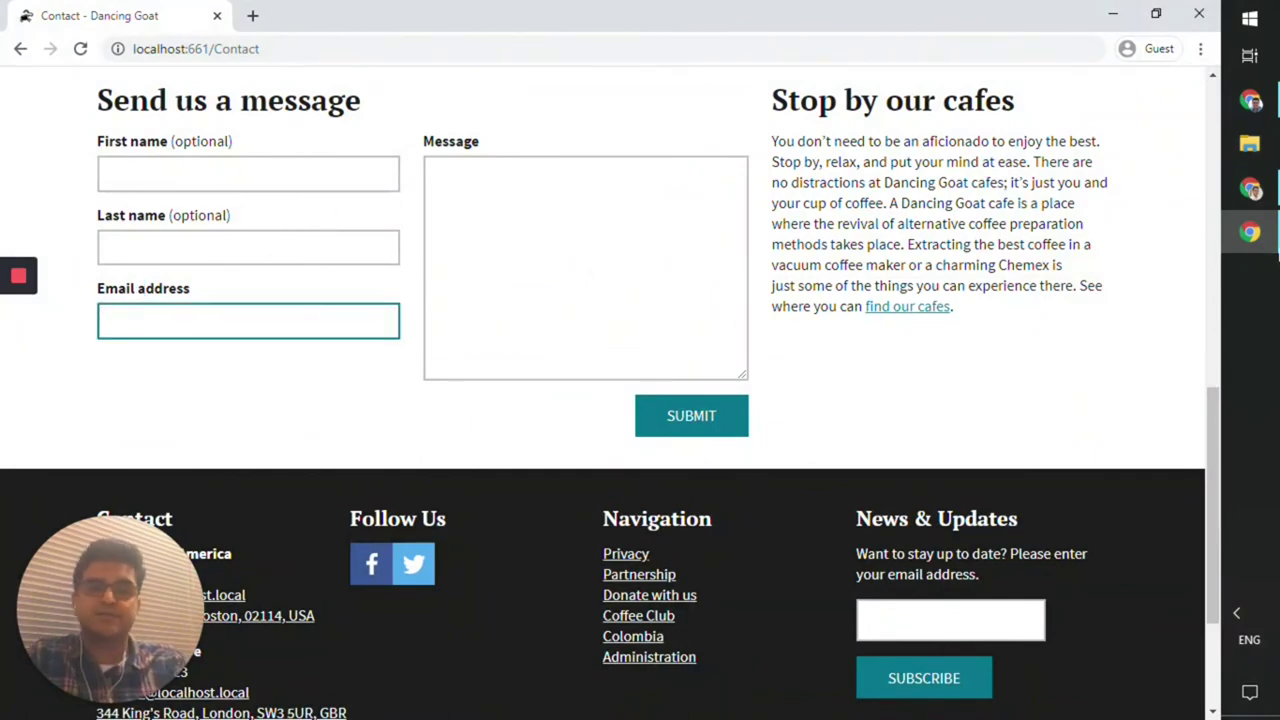
pyautogui.click(1251, 238)
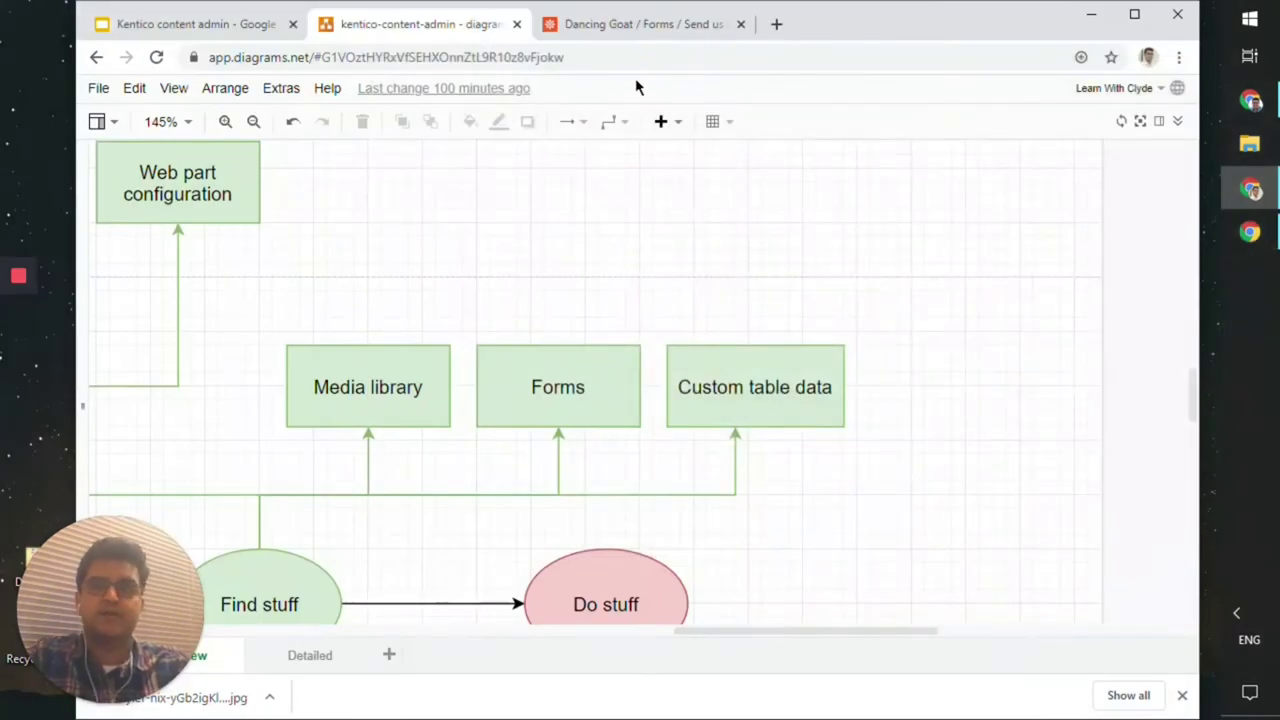
pyautogui.click(600, 30)
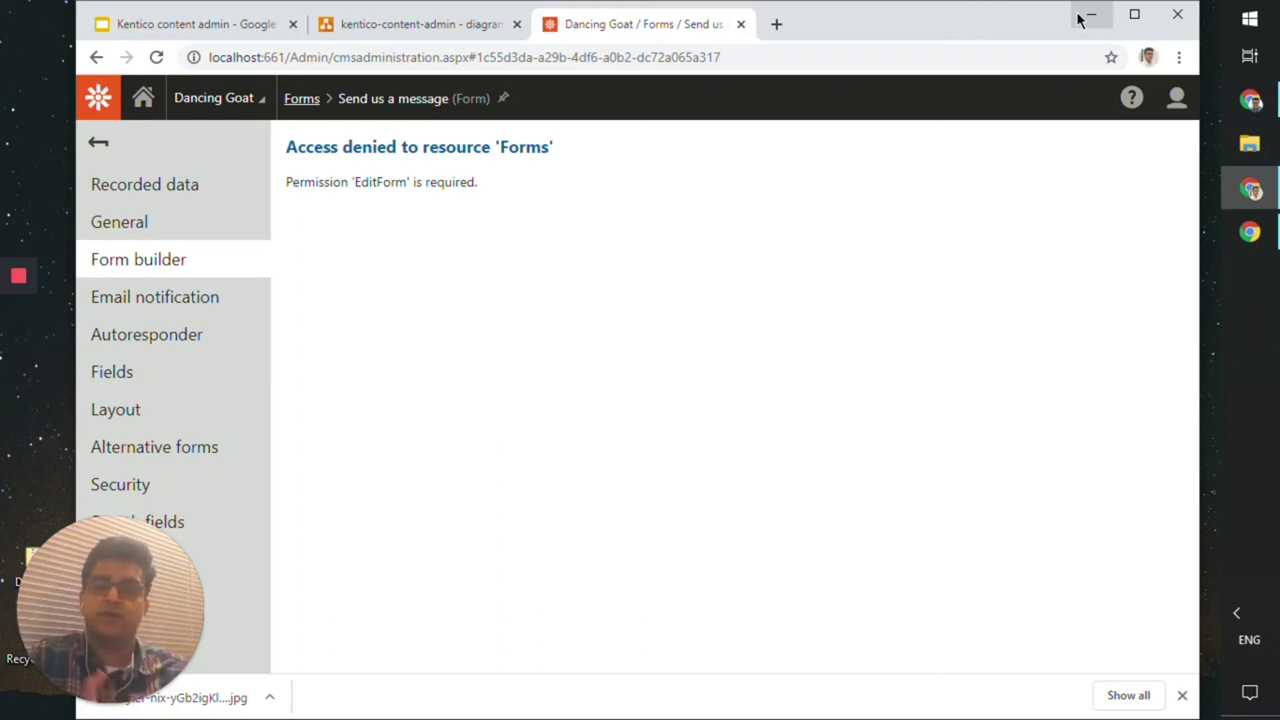
# Step: Reopen Forms via the 'form' application search and open the Send us a message form builder
pyautogui.click(1078, 20)
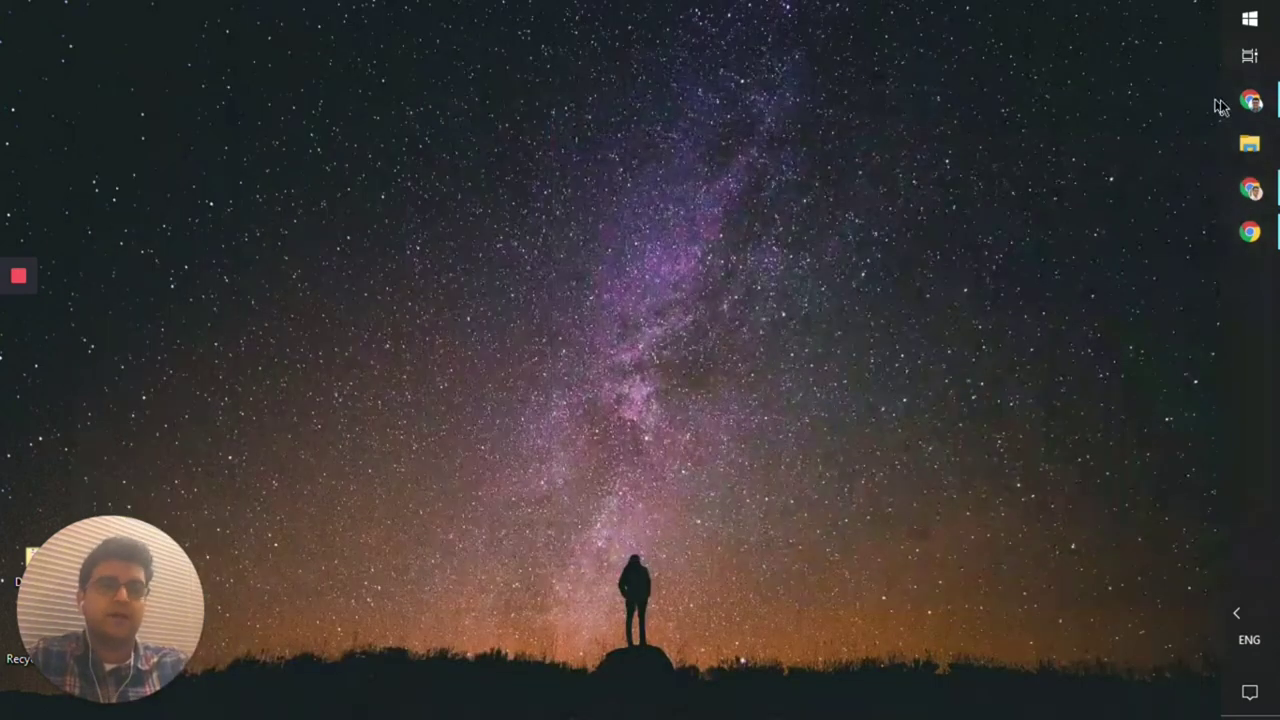
pyautogui.click(1250, 102)
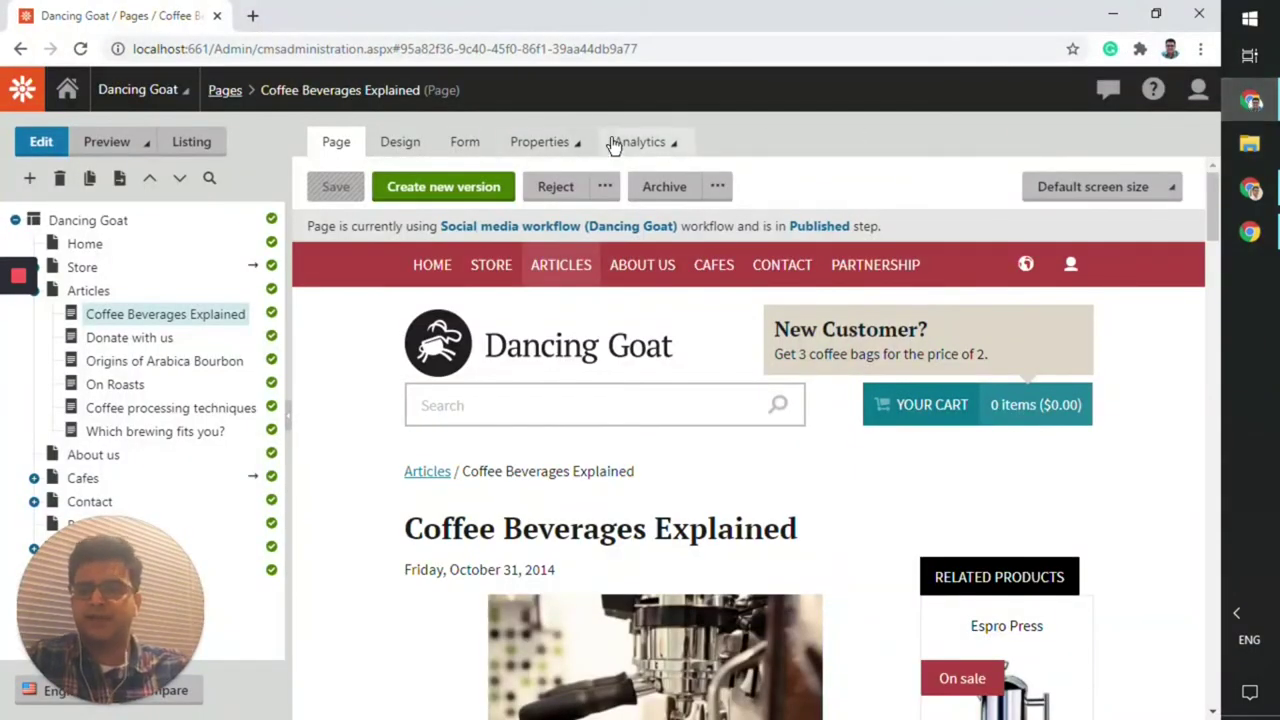
pyautogui.click(26, 102)
pyautogui.write('form')
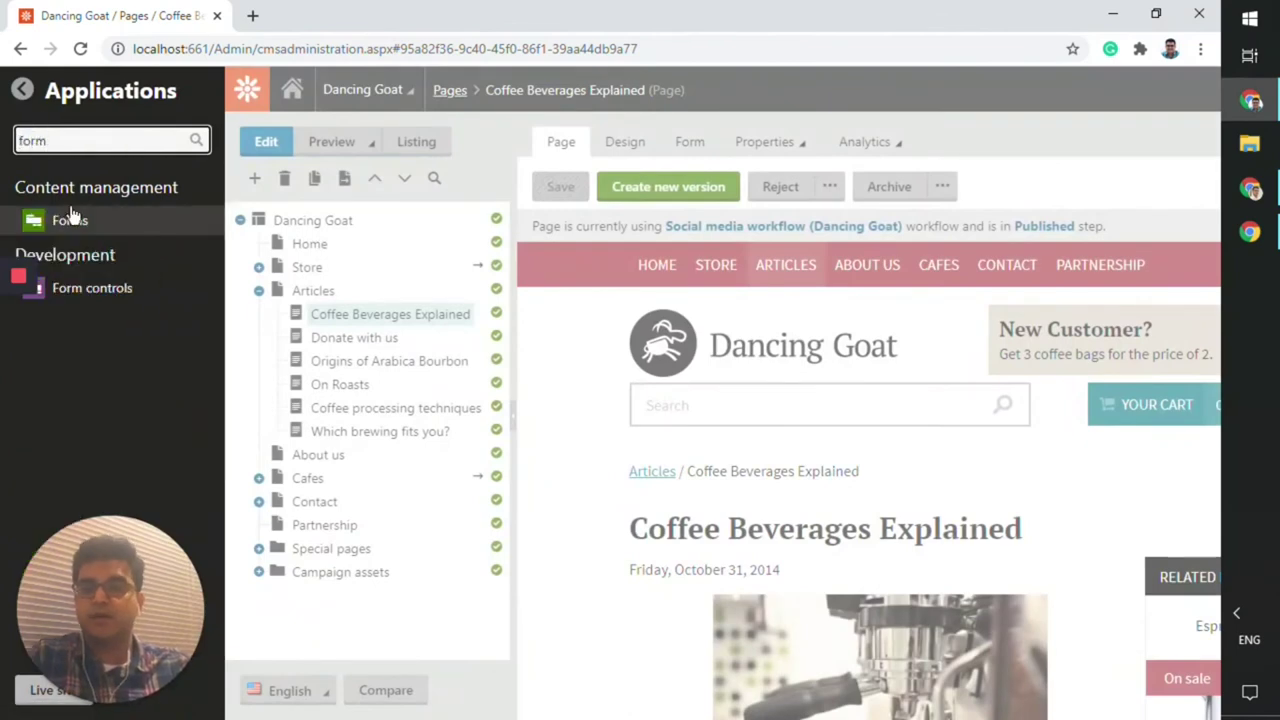
pyautogui.click(72, 224)
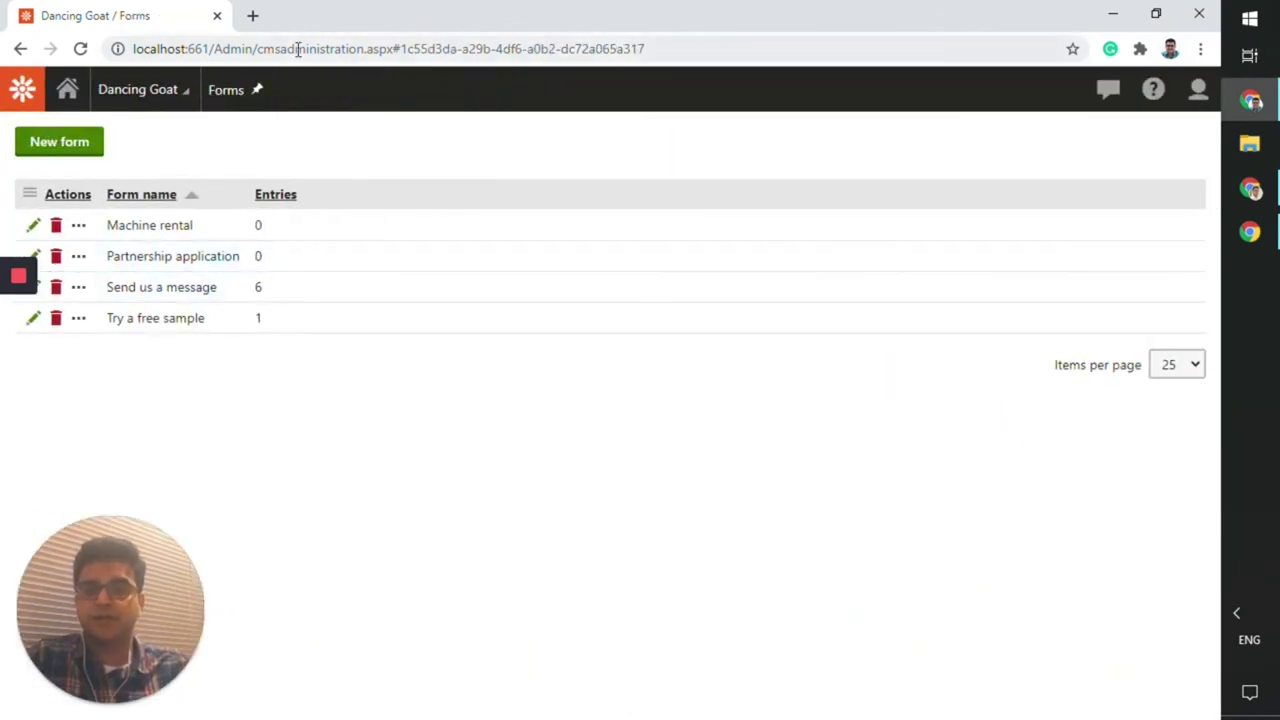
pyautogui.doubleClick(326, 18)
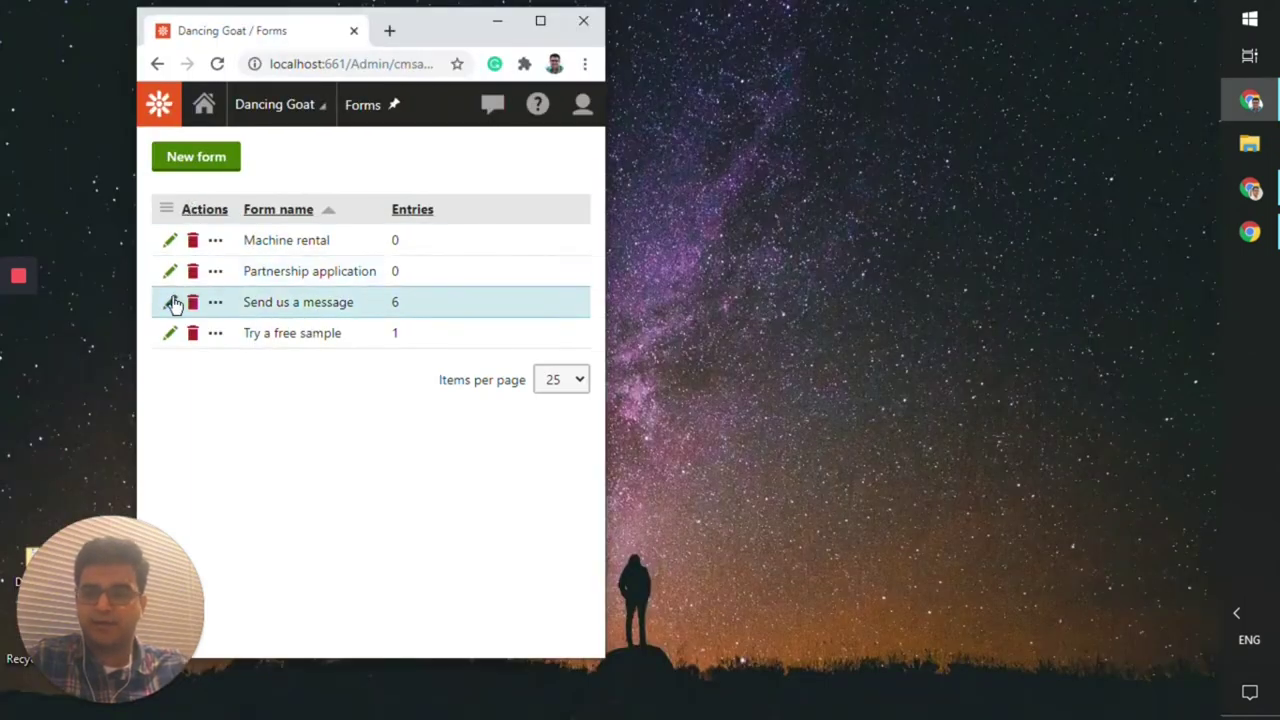
pyautogui.click(170, 302)
pyautogui.click(540, 20)
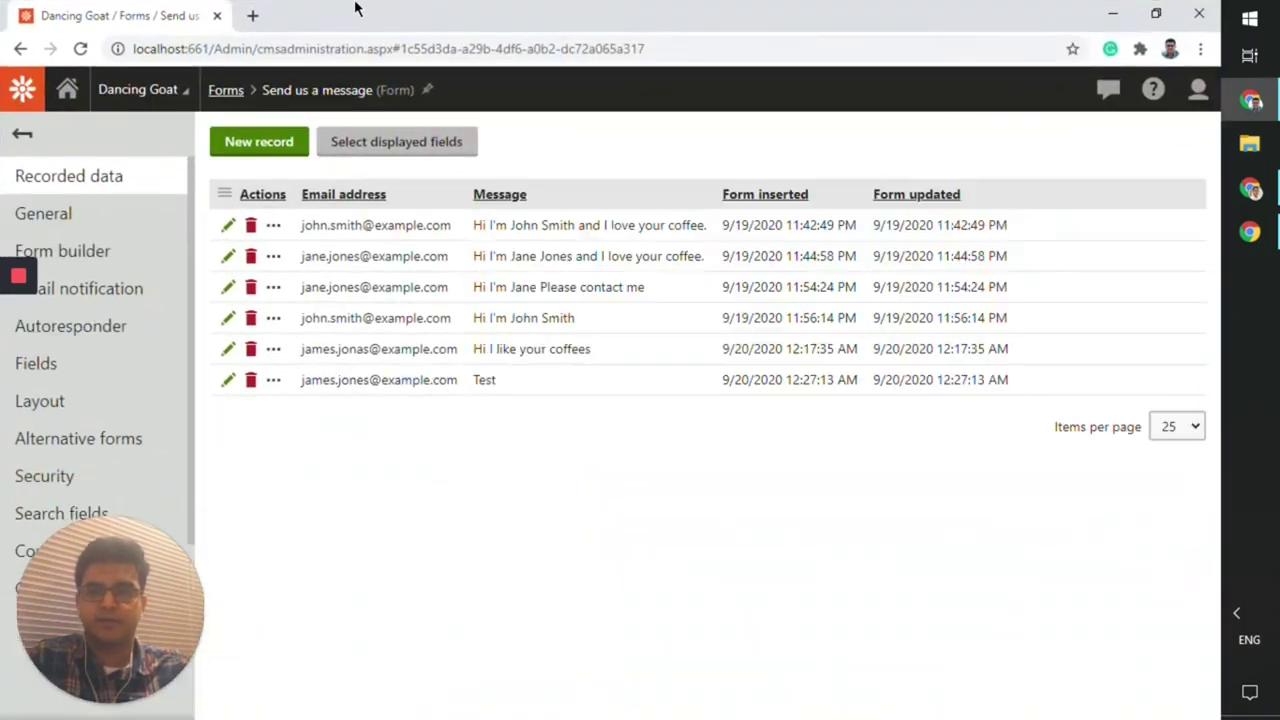
pyautogui.click(117, 258)
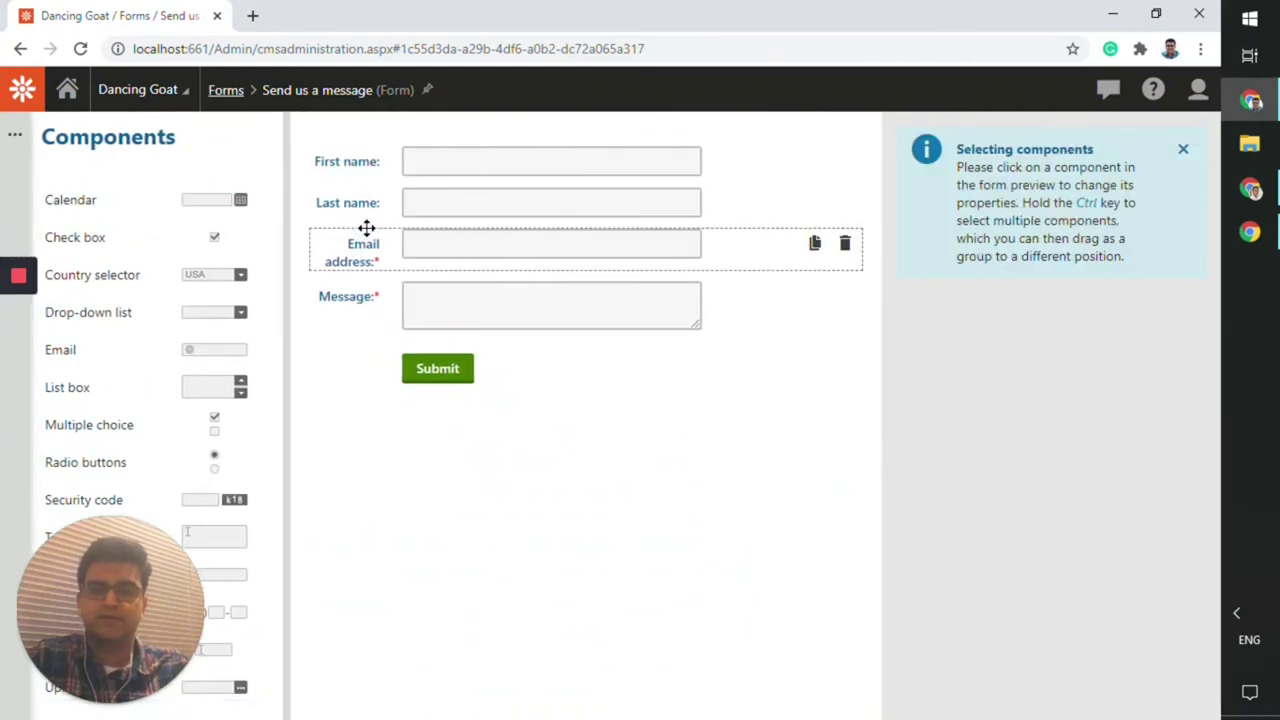
# Step: Change the First name field's label to 'First Name' by capitalising the n
pyautogui.click(429, 171)
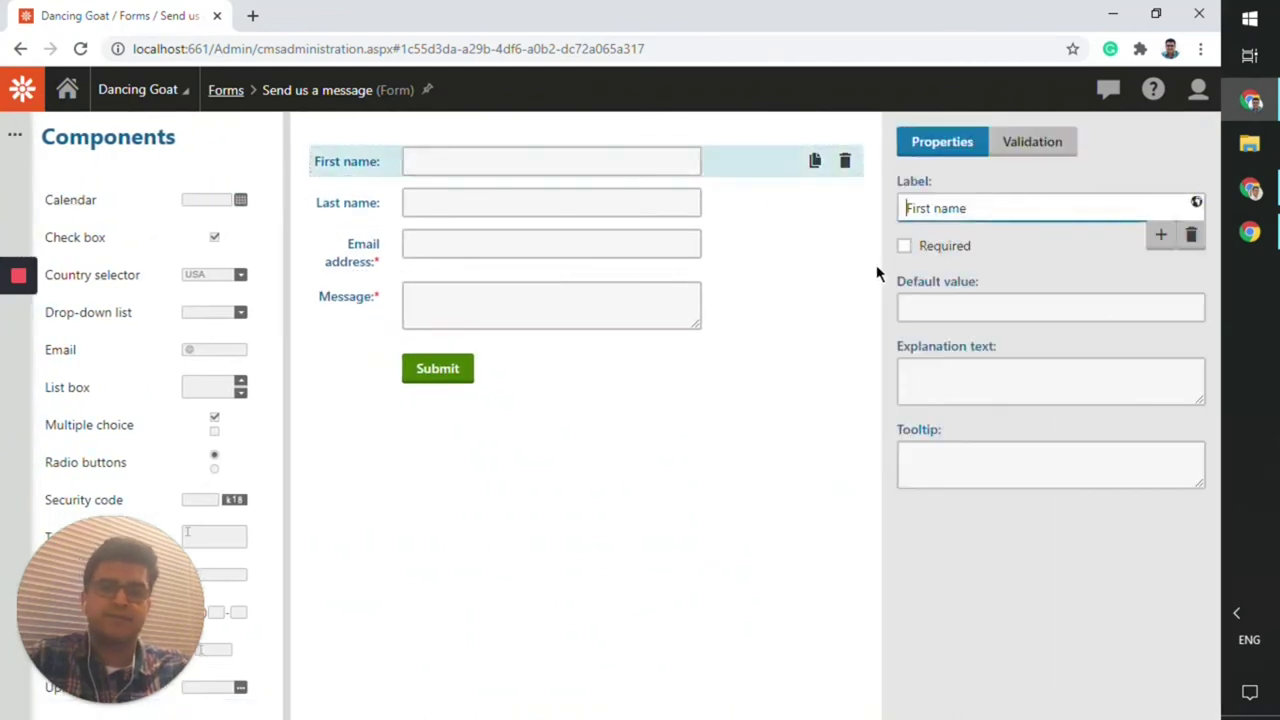
pyautogui.click(994, 214)
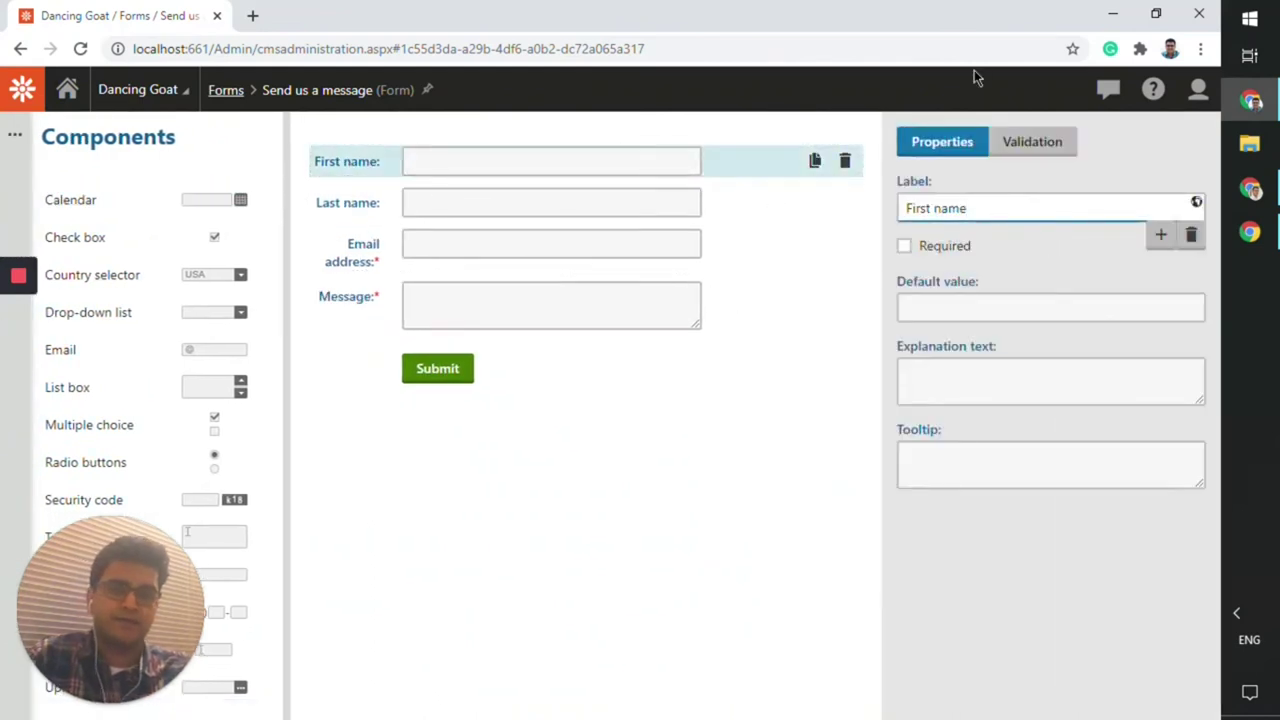
pyautogui.press('Left')
pyautogui.press('Left')
pyautogui.press('Left')
pyautogui.hotkey('shift', 'Left')
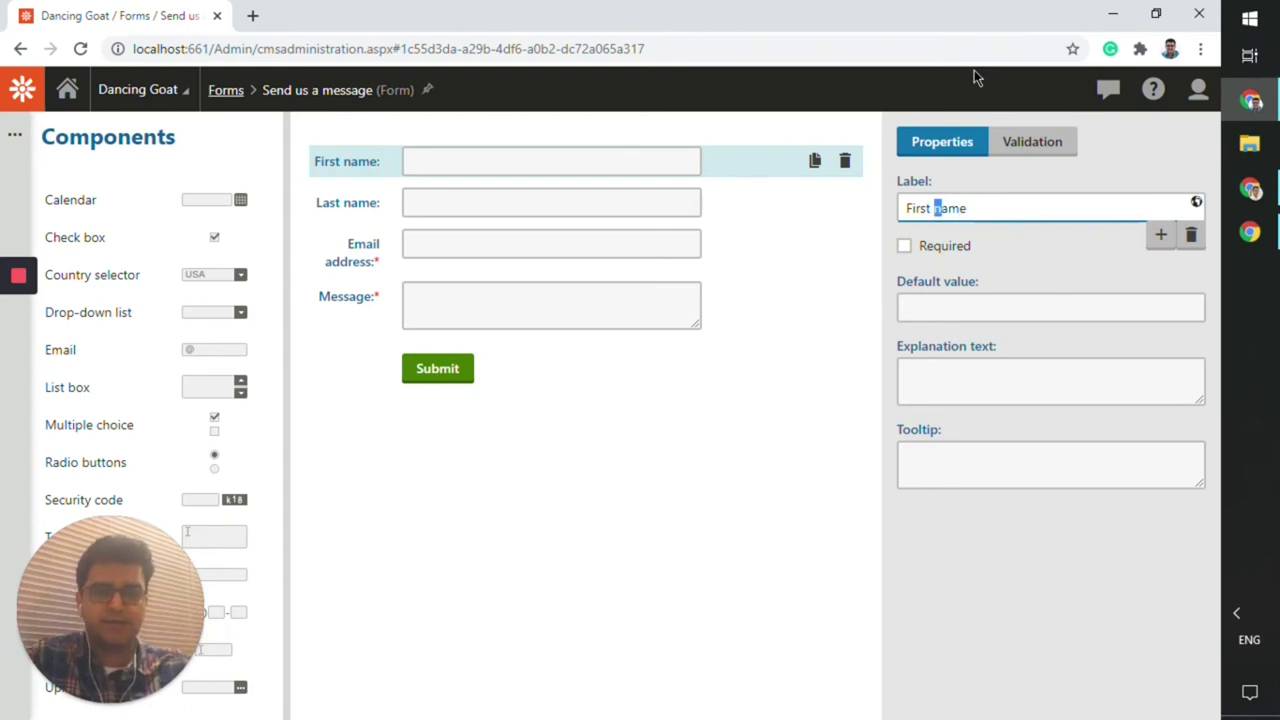
pyautogui.write('N')
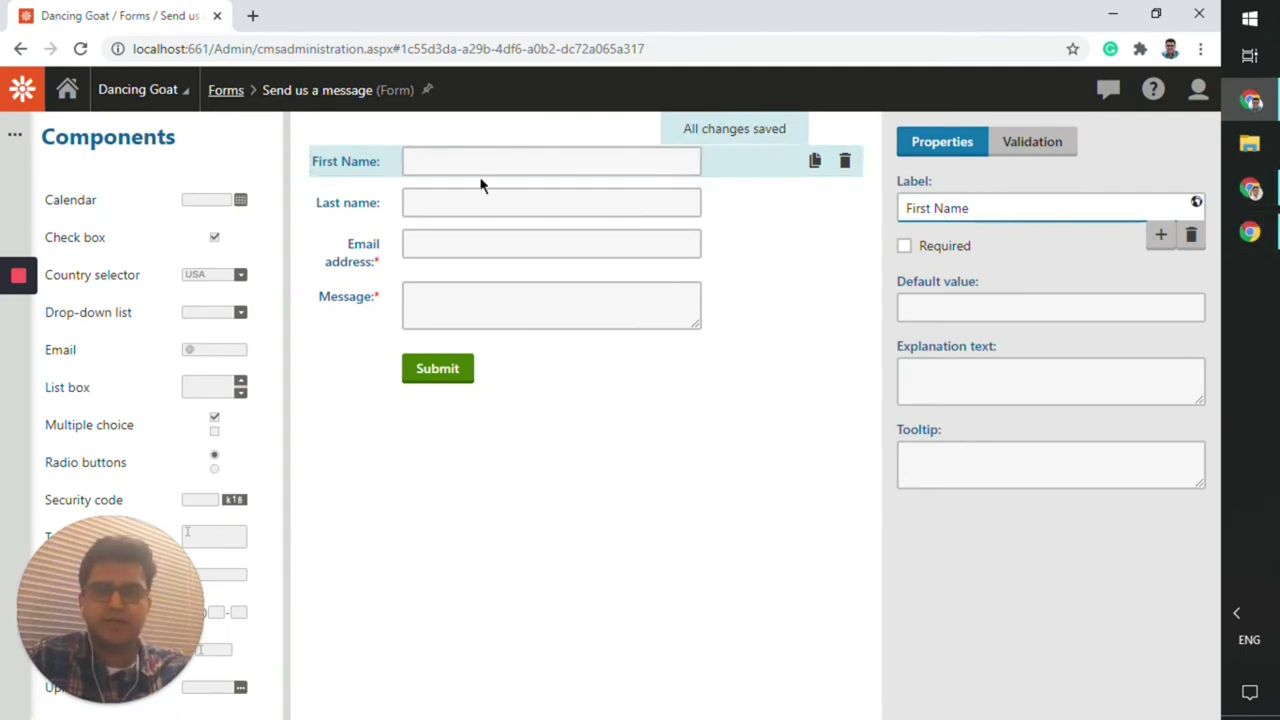
pyautogui.click(66, 91)
# Step: Reload the live Contact page, verify its first field reads 'First Name', then minimize it
pyautogui.click(1113, 14)
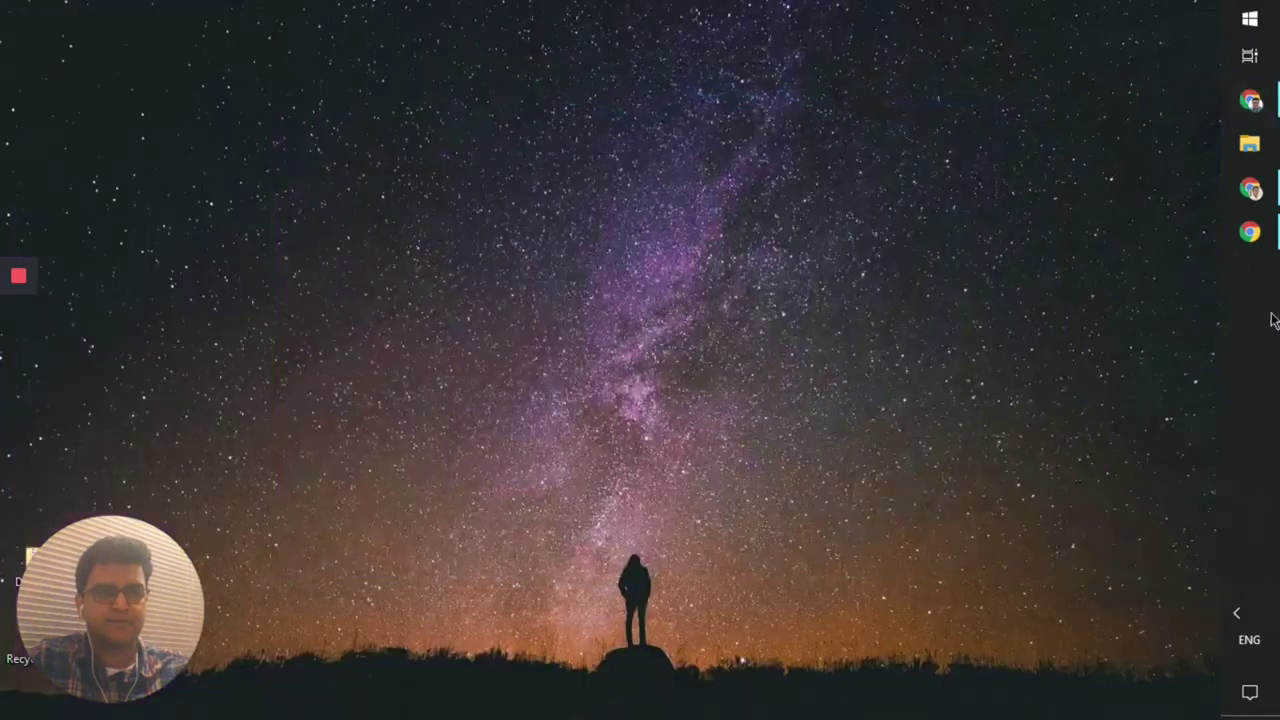
pyautogui.click(1251, 233)
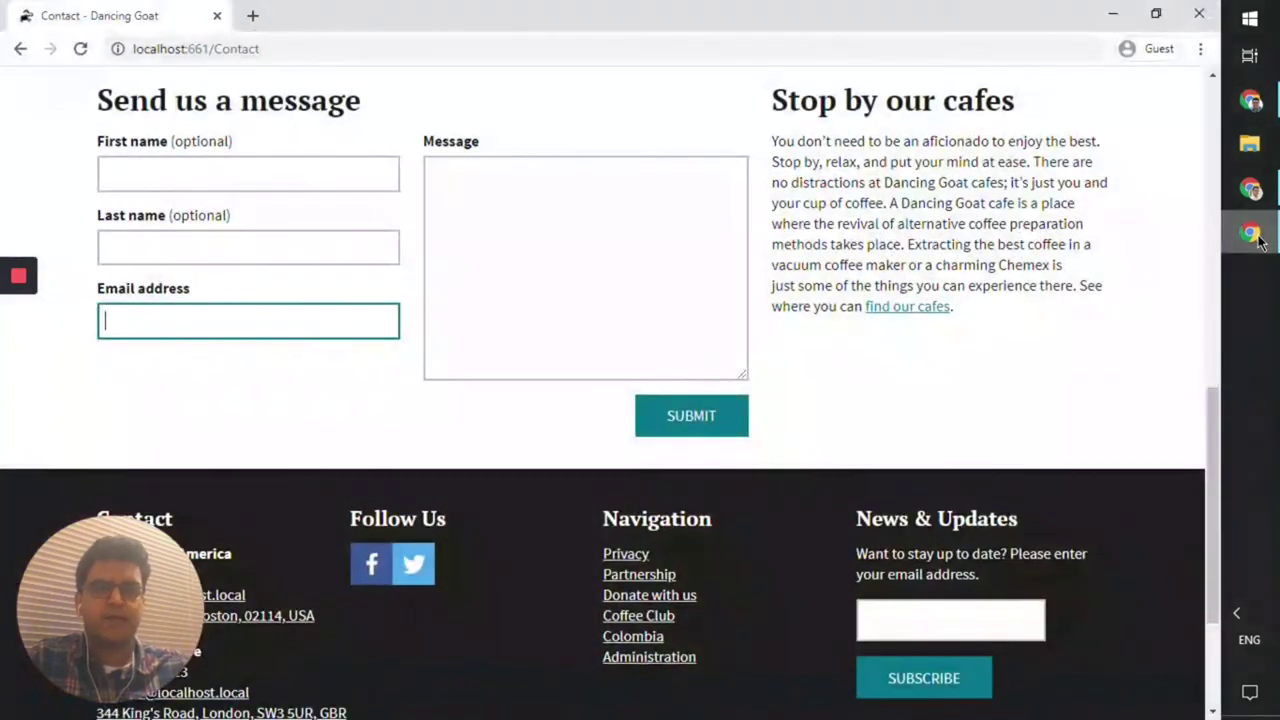
pyautogui.click(695, 416)
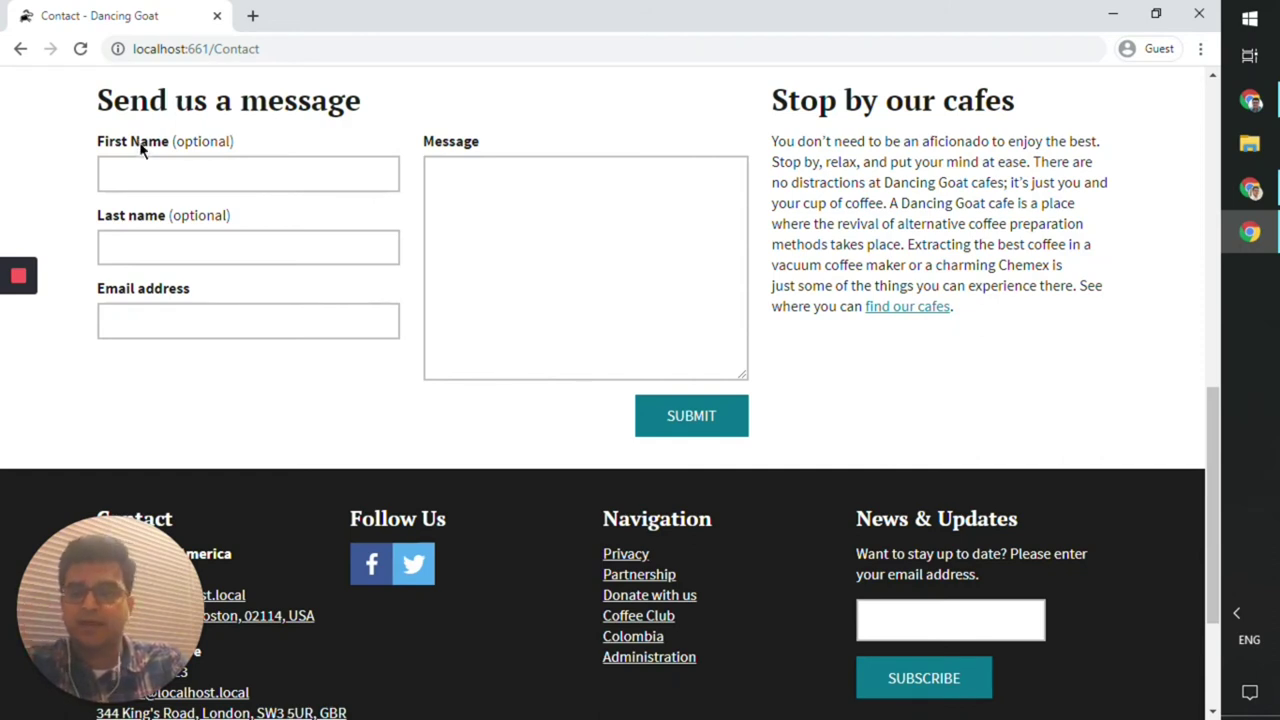
pyautogui.moveTo(140, 146); pyautogui.dragTo(131, 146)
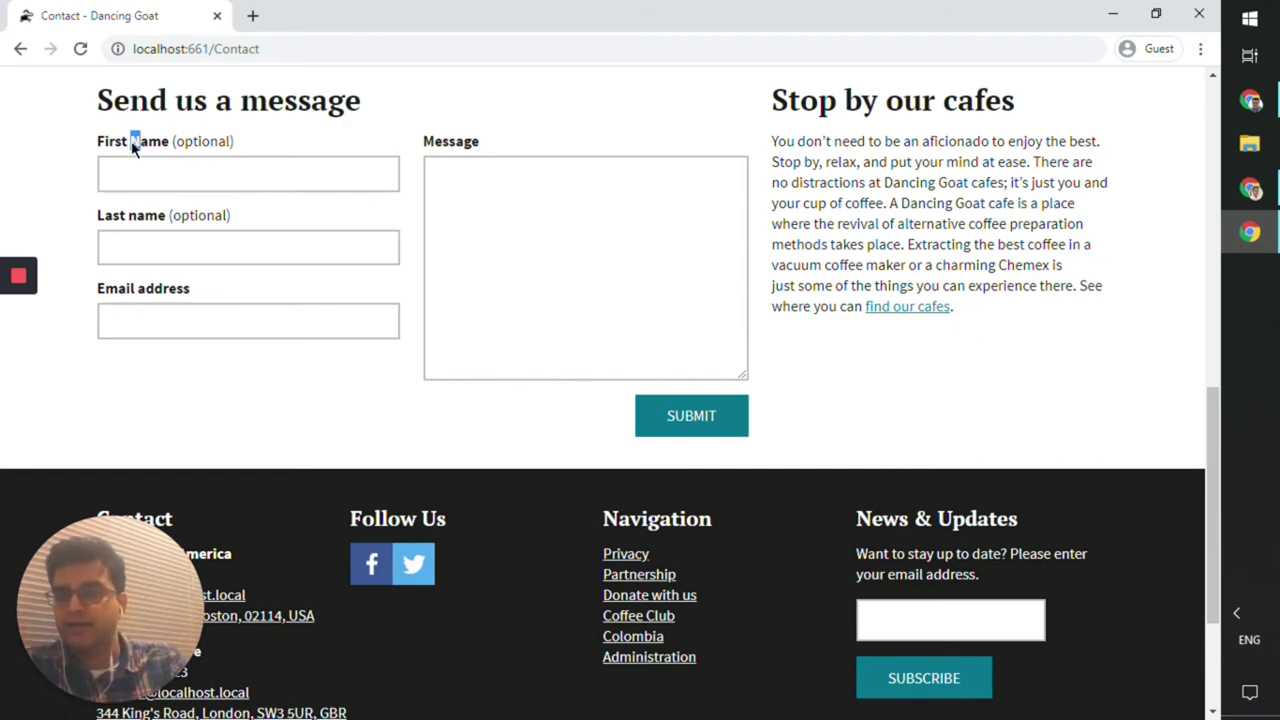
pyautogui.click(340, 115)
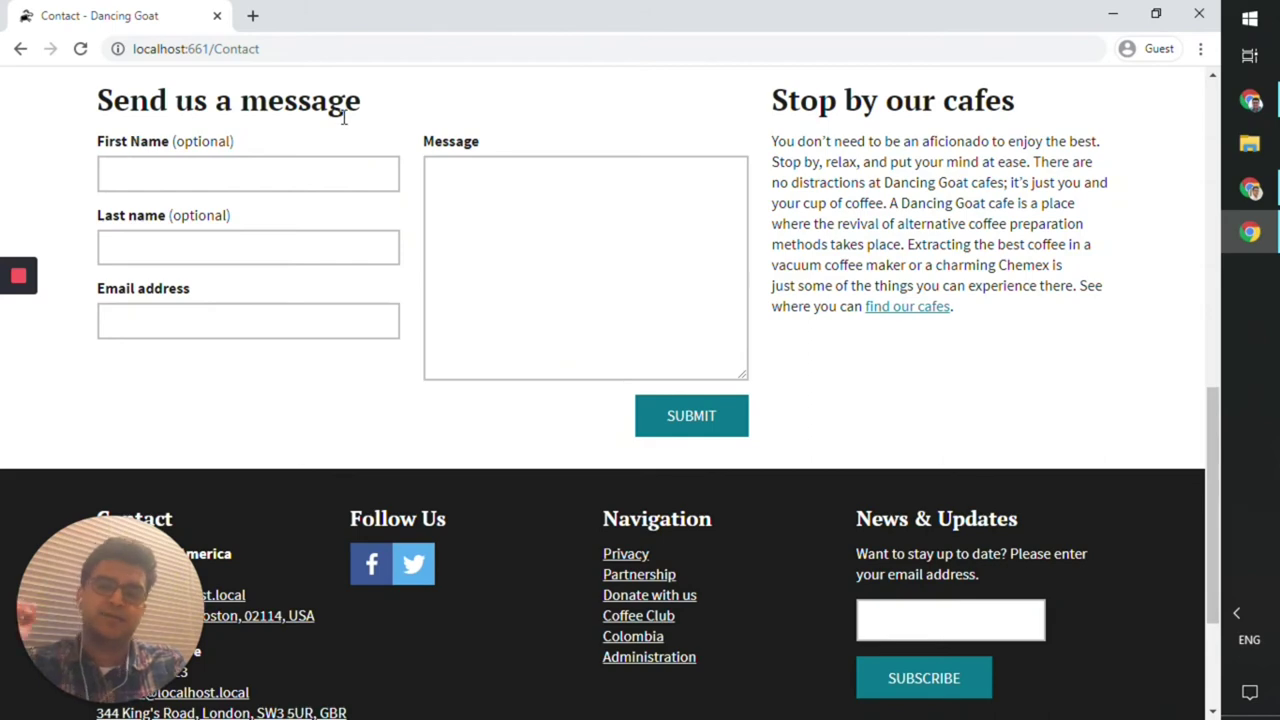
pyautogui.click(1110, 16)
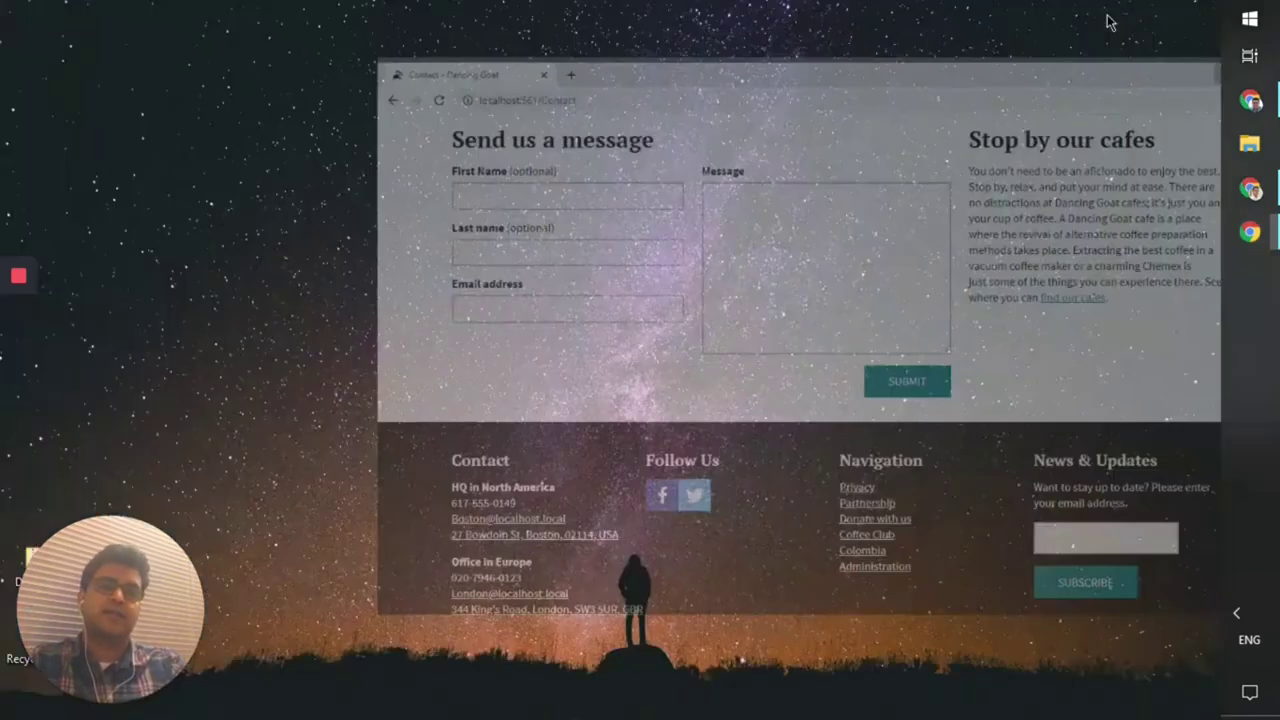
# Step: Return the Kentico admin window to the Dashboard and dismiss the downloads bar
pyautogui.click(1266, 196)
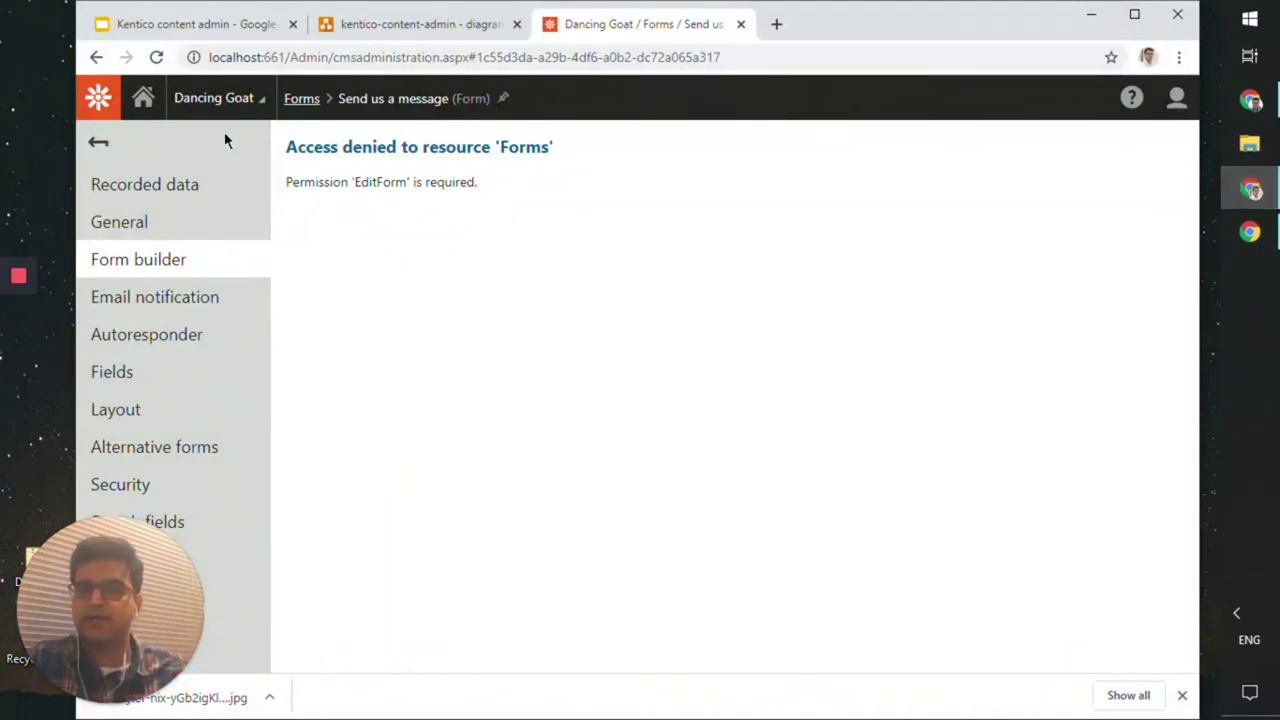
pyautogui.click(150, 117)
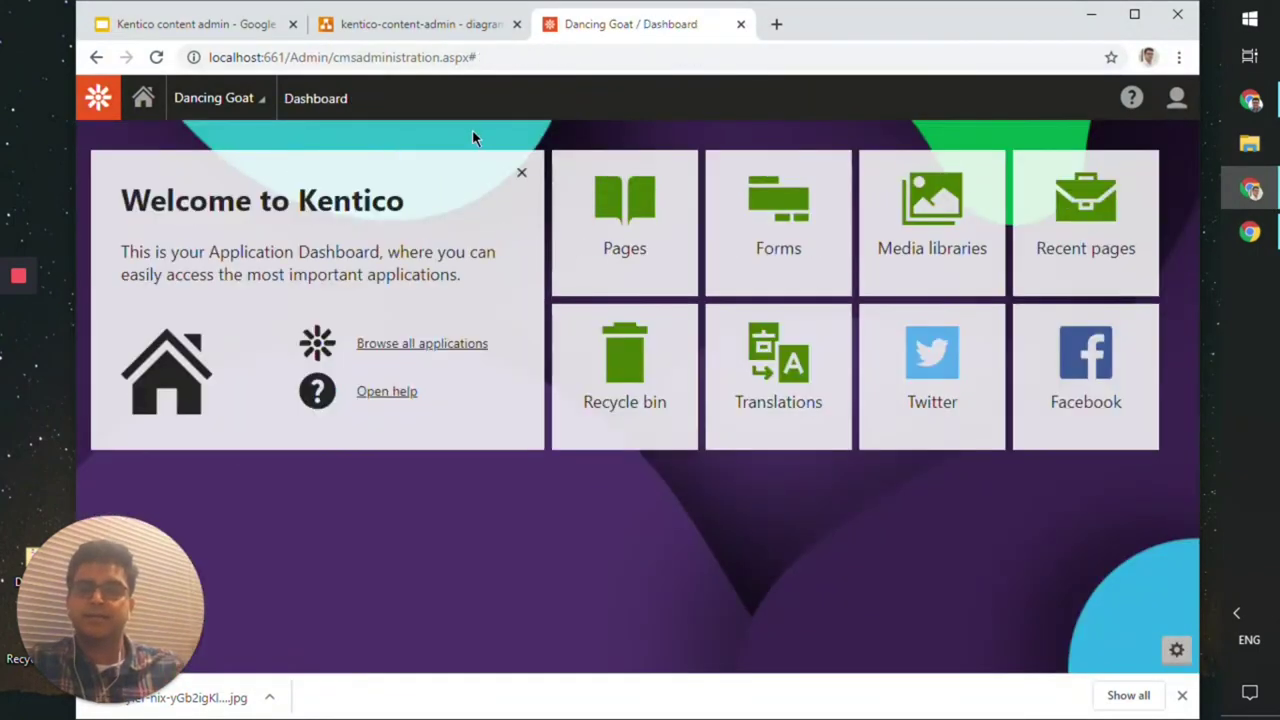
pyautogui.click(1250, 100)
pyautogui.click(1197, 94)
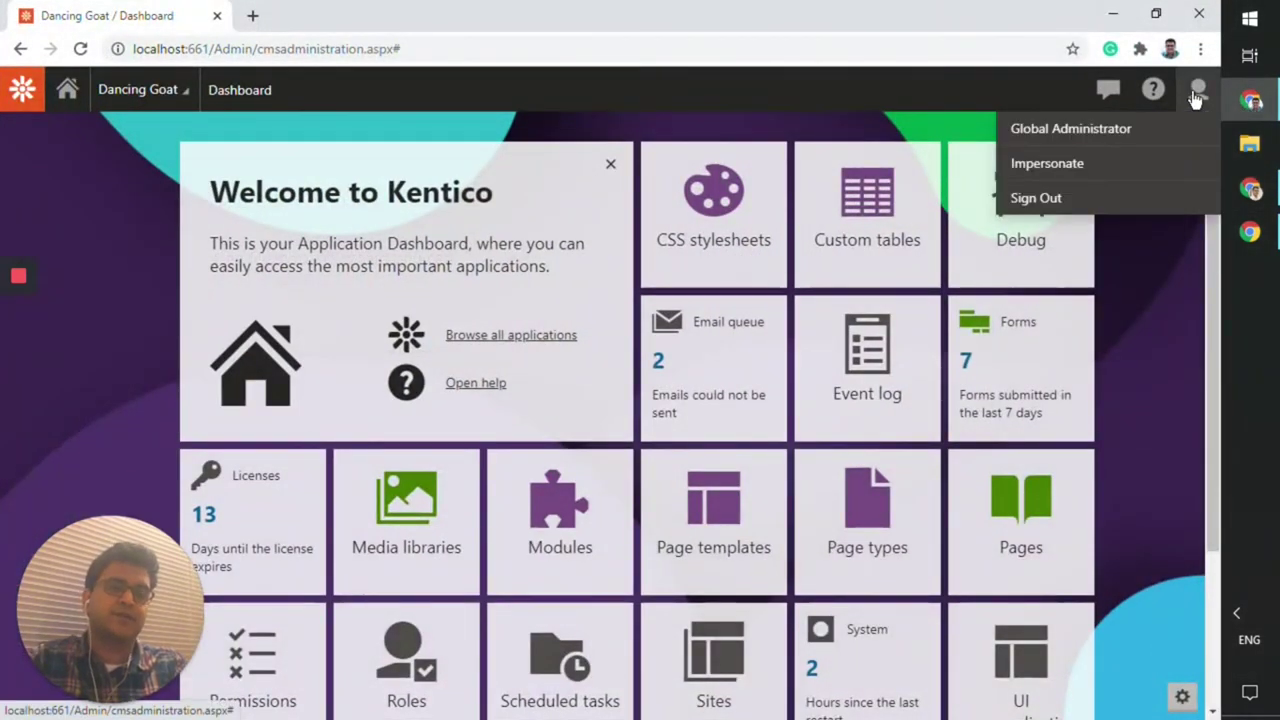
pyautogui.click(1113, 14)
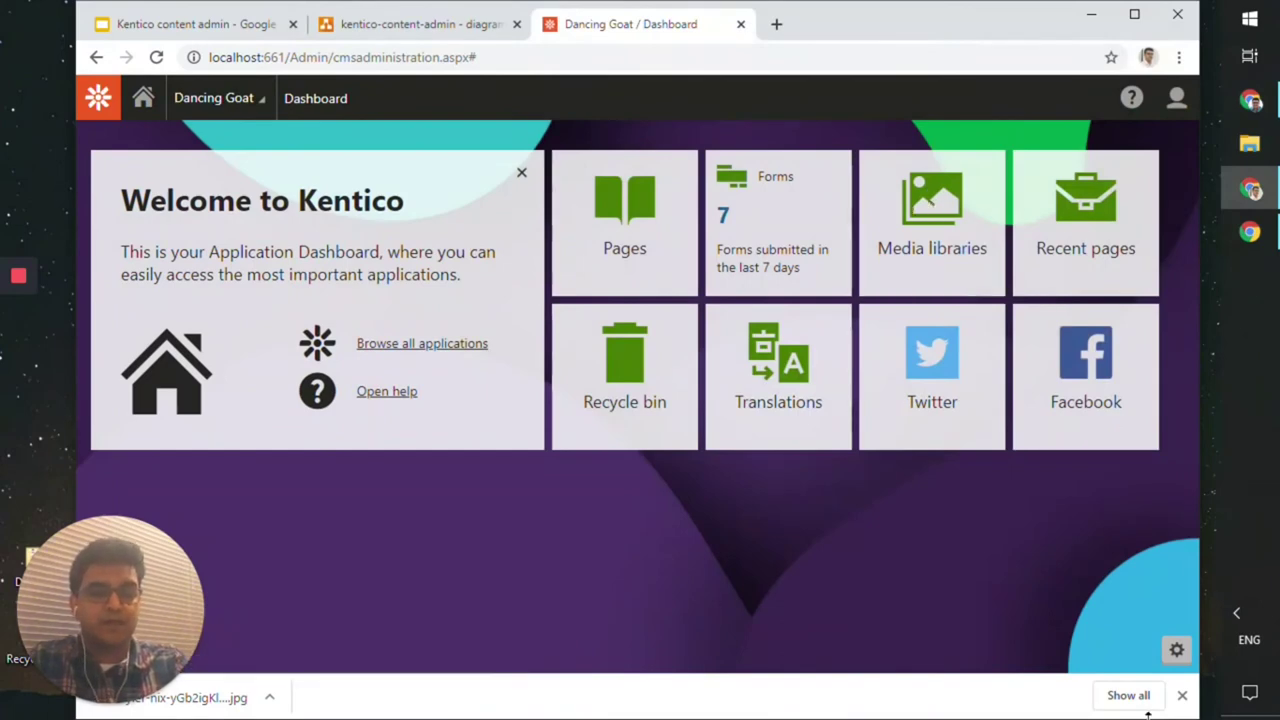
pyautogui.click(1181, 697)
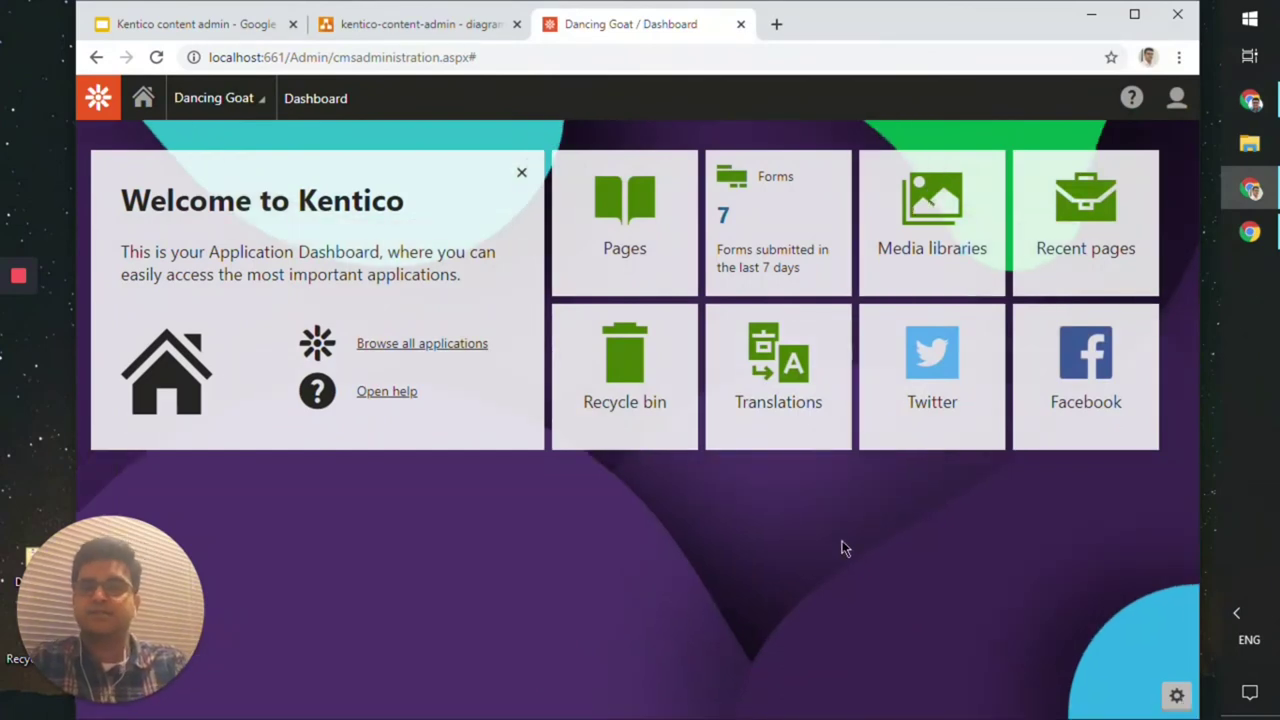
# Step: Search applications for 'custom', clear it, and switch to the kentico-content-admin diagram
pyautogui.hotkey('ctrl', 'shift', 'Tab')
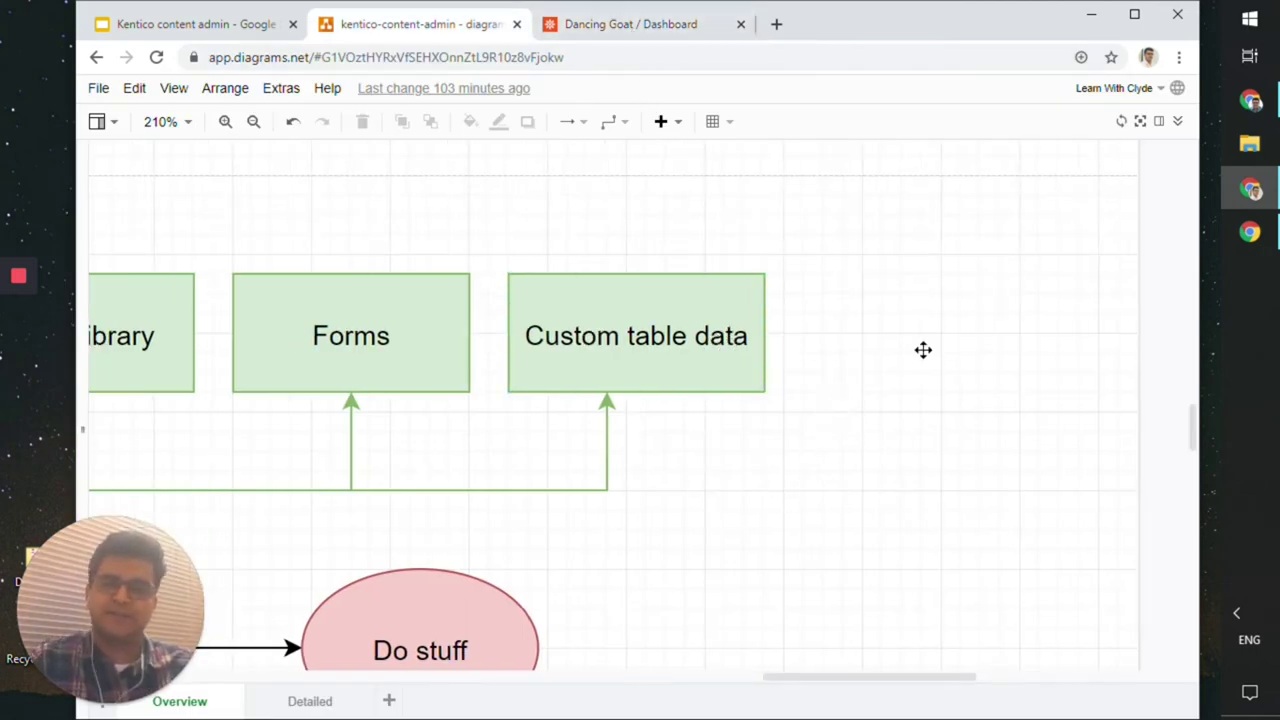
pyautogui.click(647, 27)
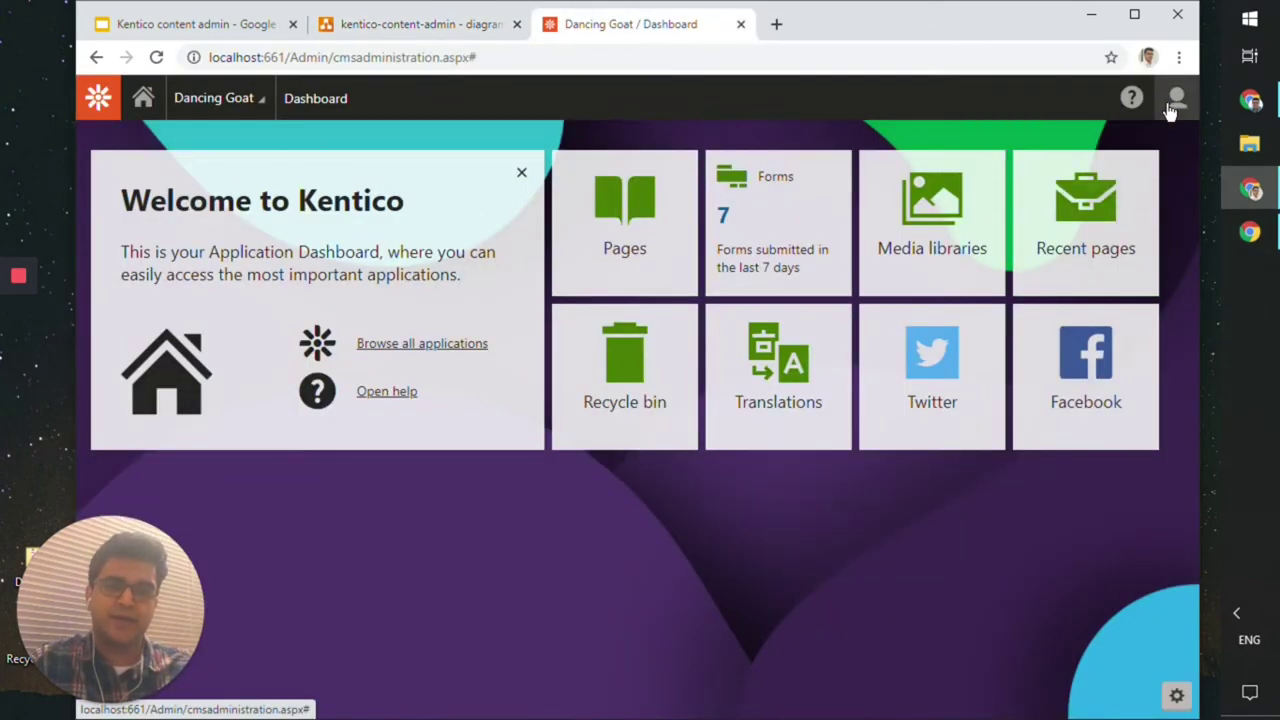
pyautogui.click(95, 100)
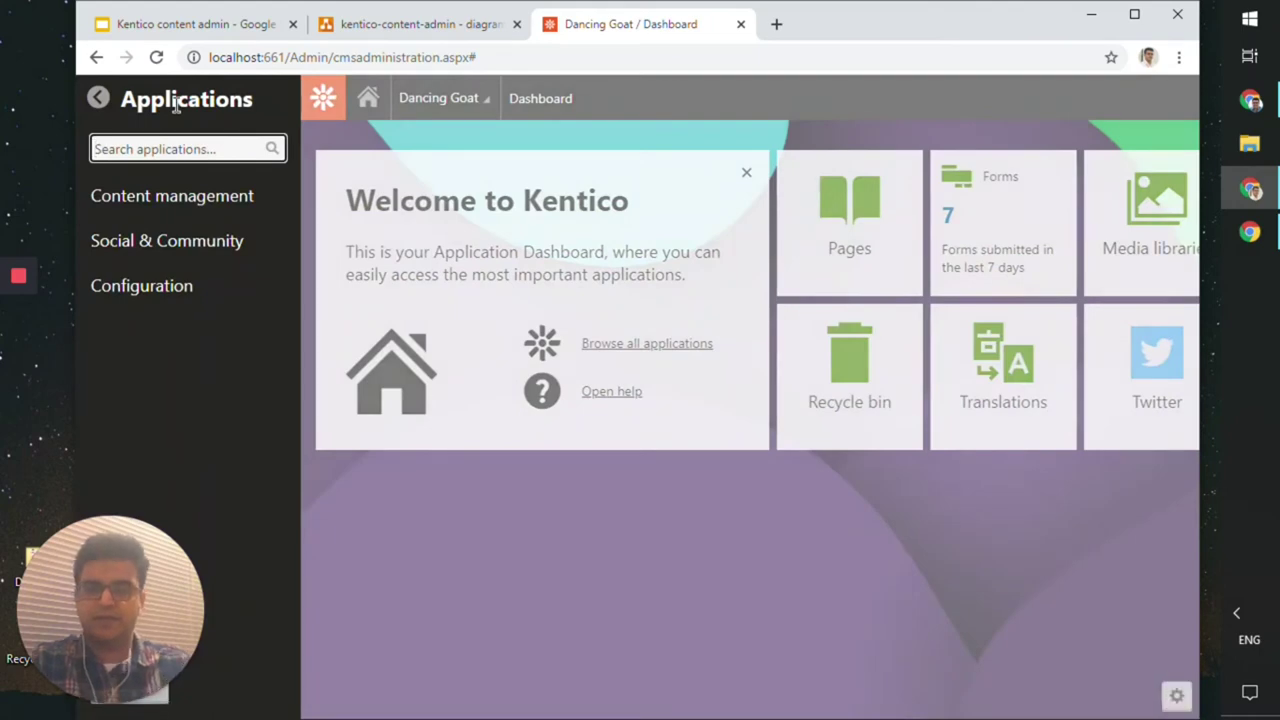
pyautogui.write('custom')
pyautogui.press('BackSpace')
pyautogui.press('BackSpace')
pyautogui.press('BackSpace')
pyautogui.press('BackSpace')
pyautogui.press('BackSpace')
pyautogui.press('BackSpace')
pyautogui.press('BackSpace')
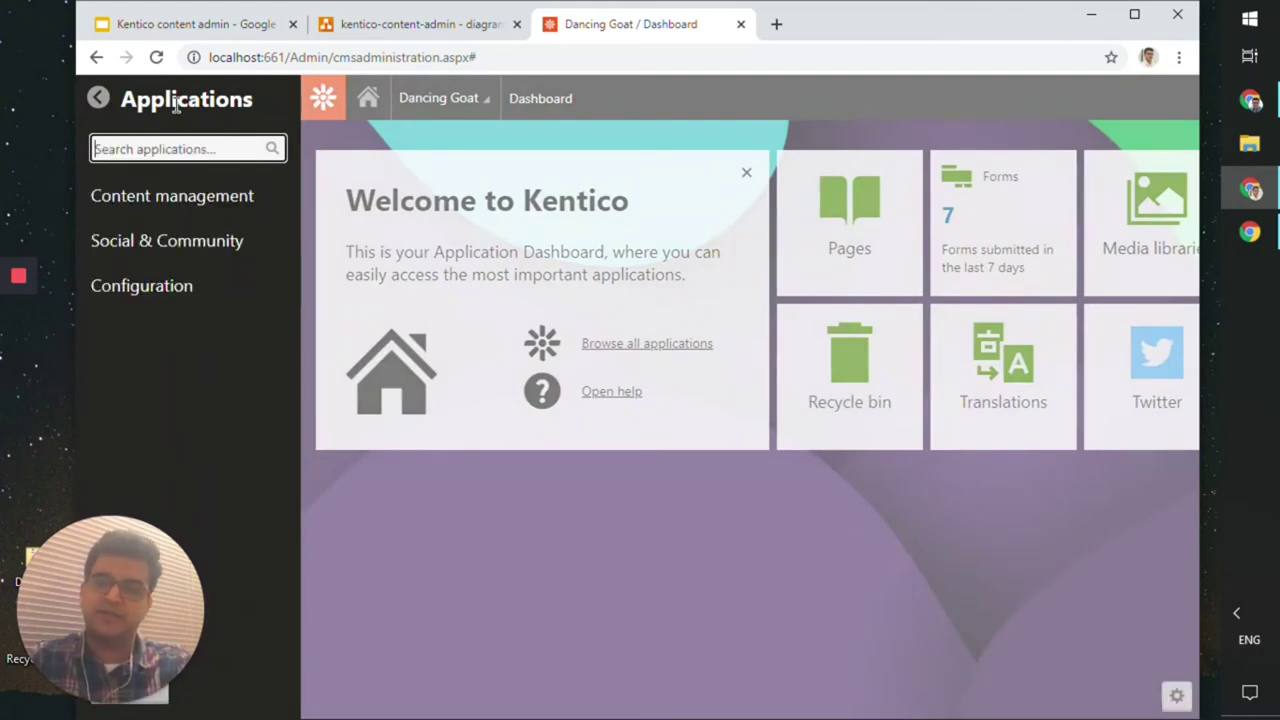
pyautogui.click(408, 30)
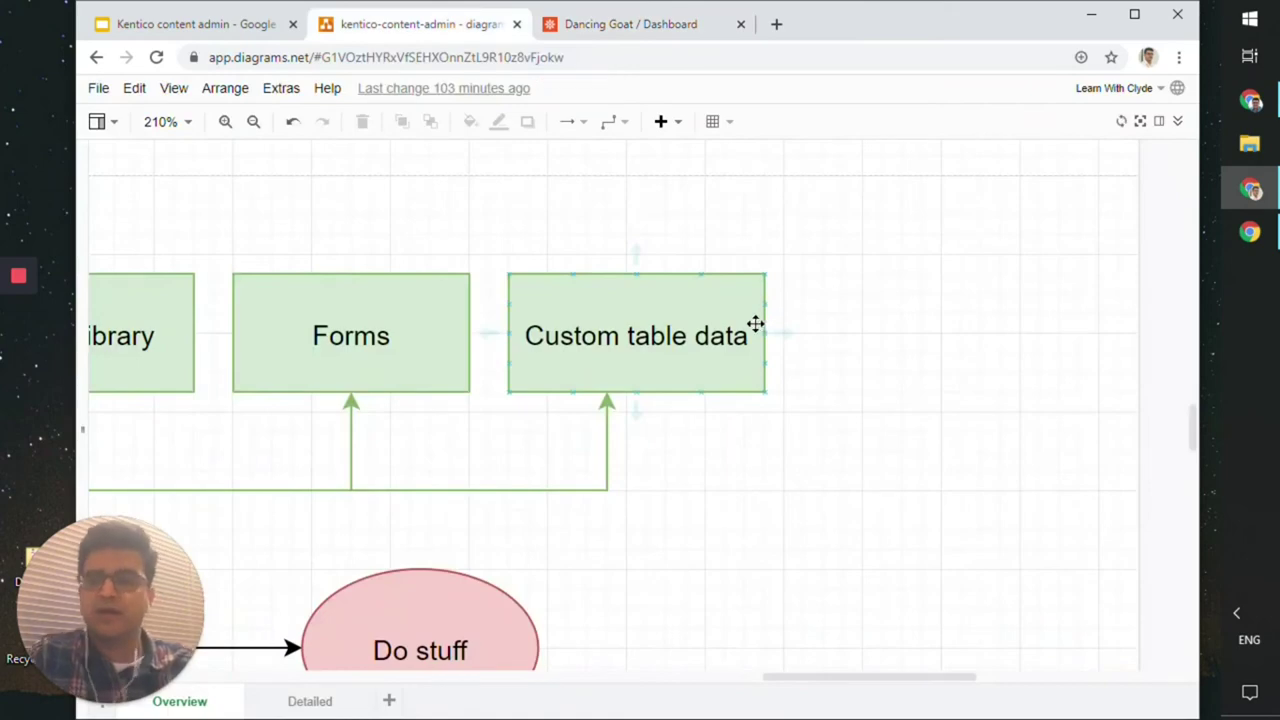
# Step: Zoom and pan the overview diagram from the Find stuff branch across to Do stuff
pyautogui.scroll(-1, 775, 410)
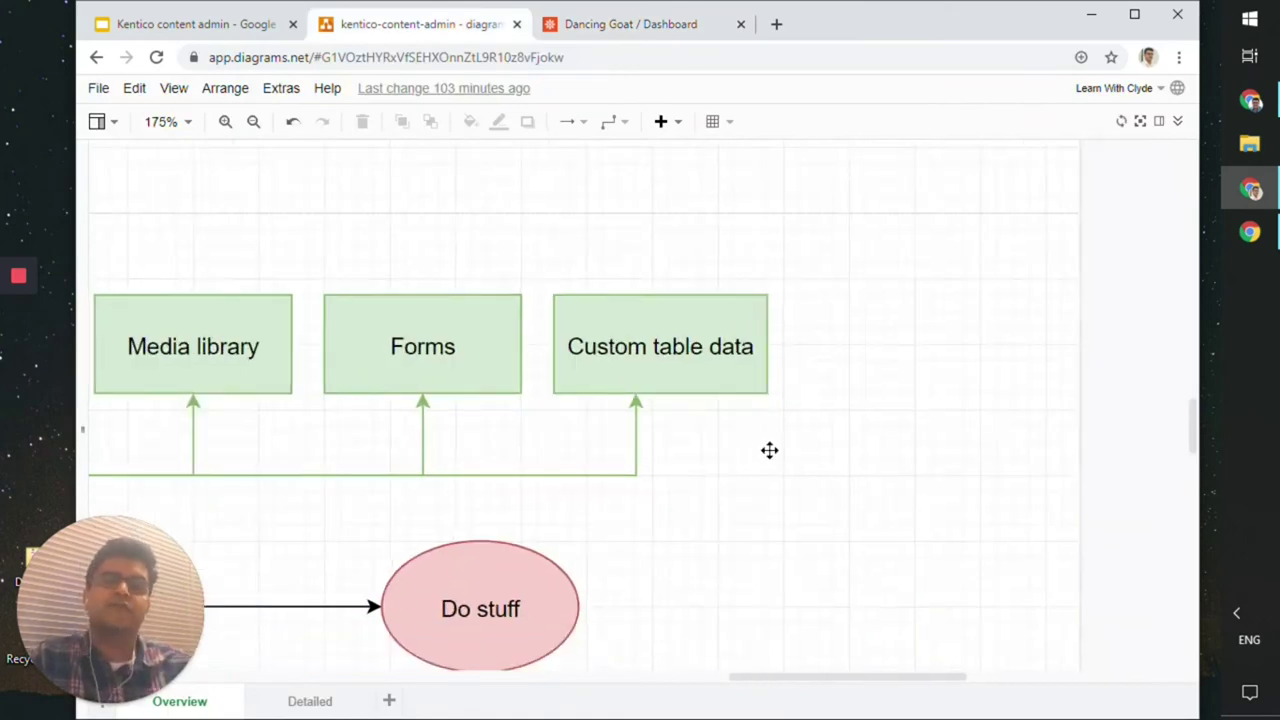
pyautogui.moveTo(766, 449); pyautogui.dragTo(806, 391)
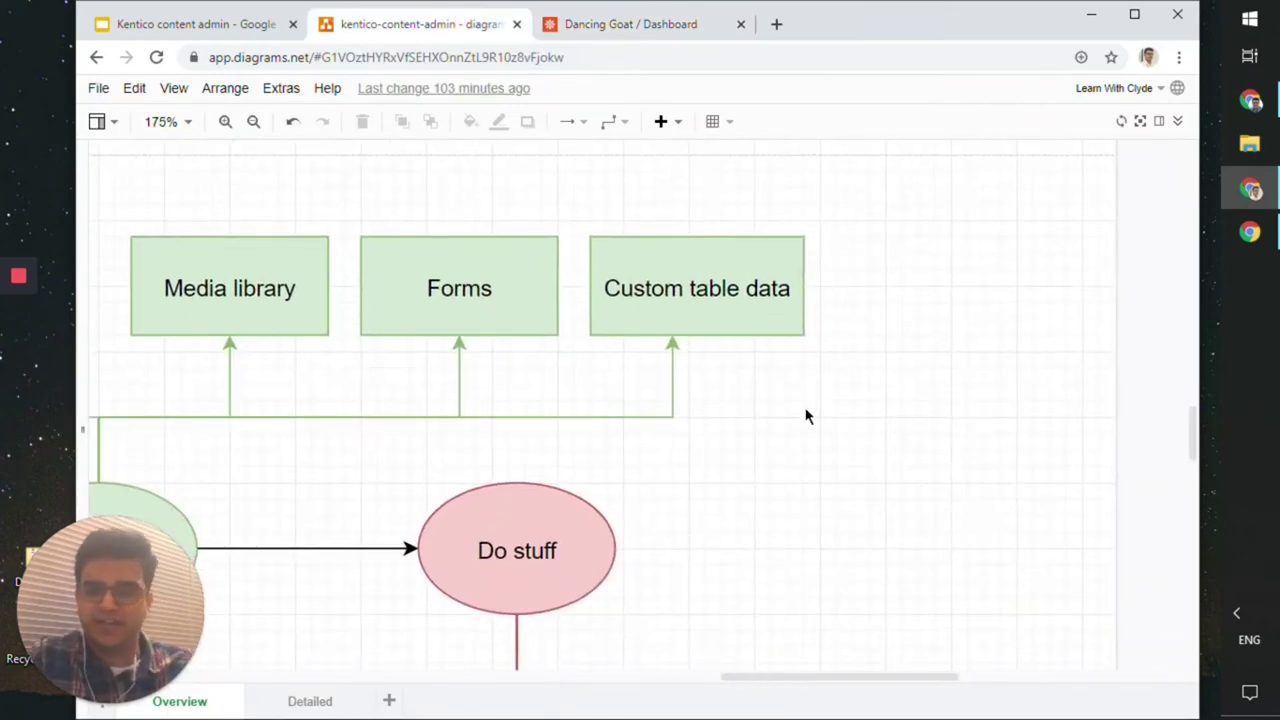
pyautogui.scroll(-1, 812, 431)
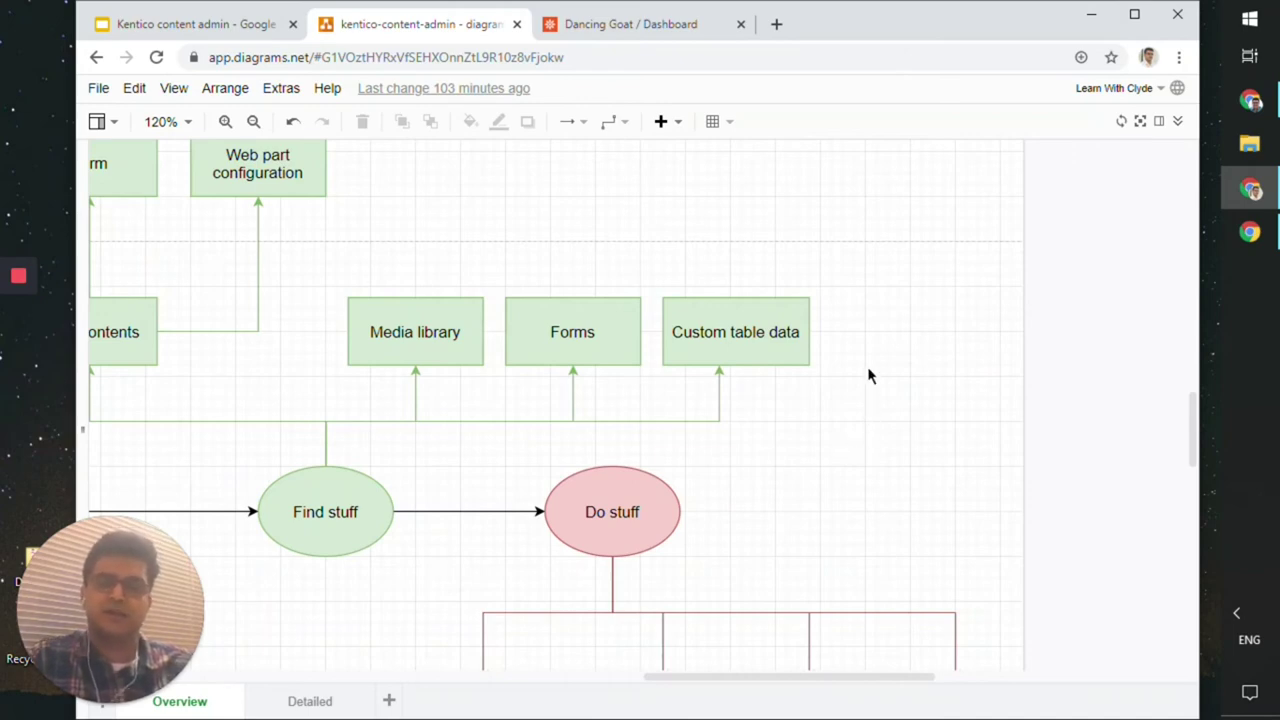
pyautogui.hscroll(-5, 700, 440)
pyautogui.scroll(-3, 700, 440)
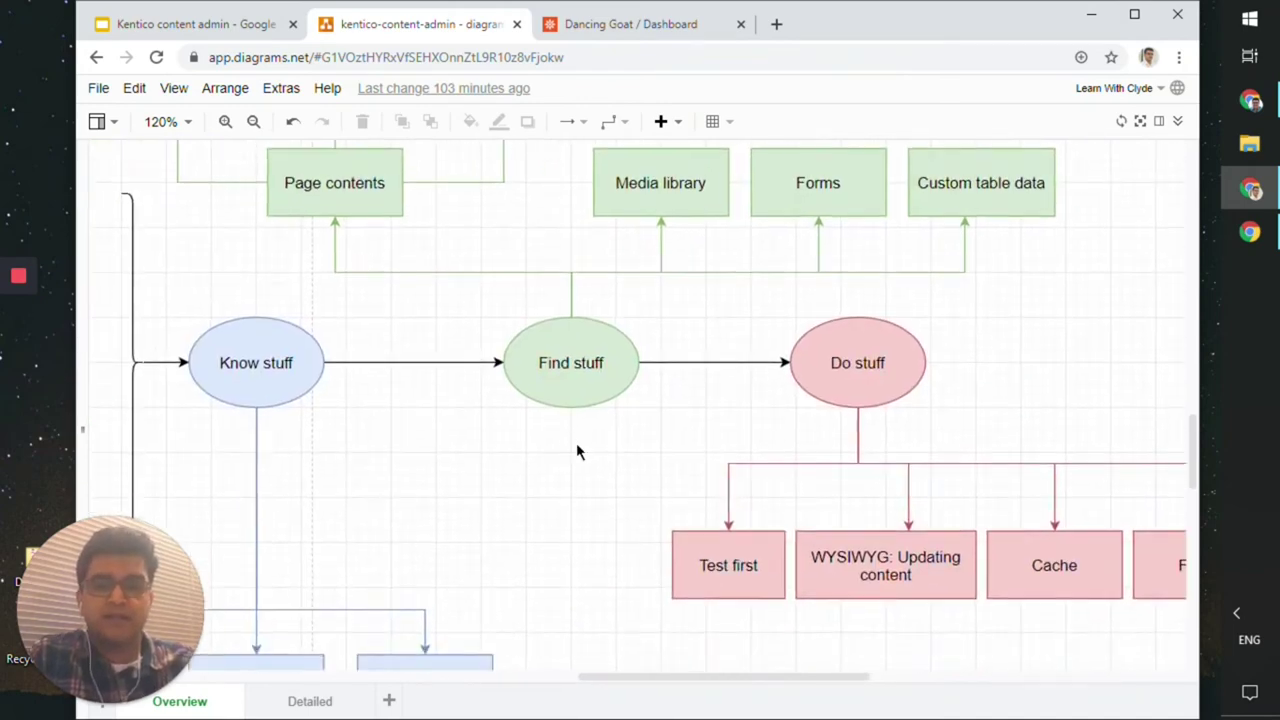
pyautogui.scroll(5, 576, 452)
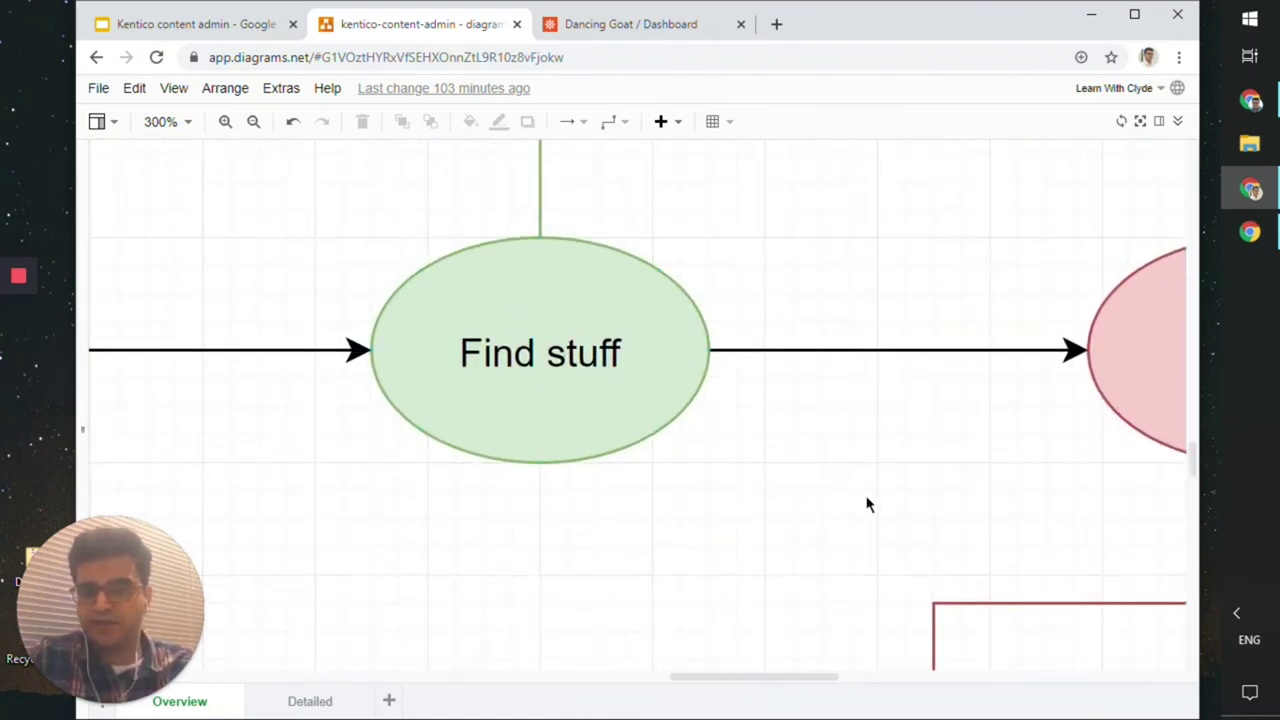
pyautogui.moveTo(986, 477); pyautogui.dragTo(837, 463)
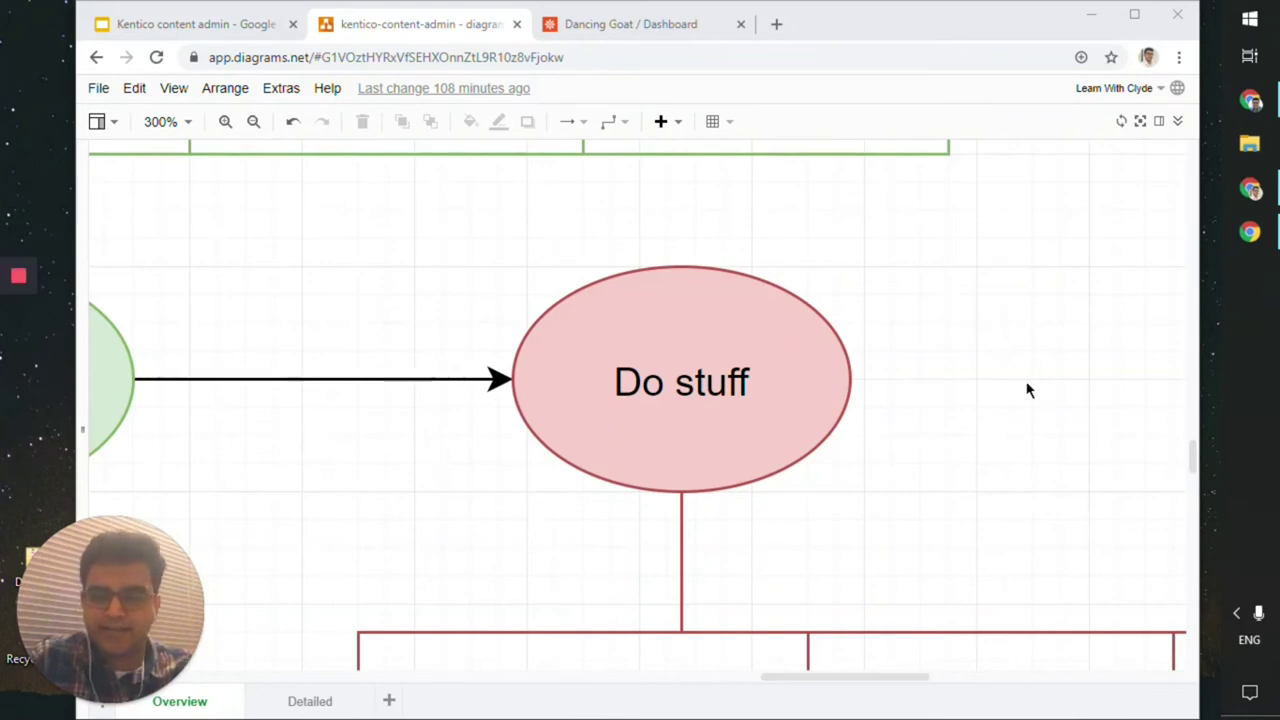
# Step: Select the Test first box under Do stuff, then return to the Kentico Dashboard
pyautogui.click(1008, 440)
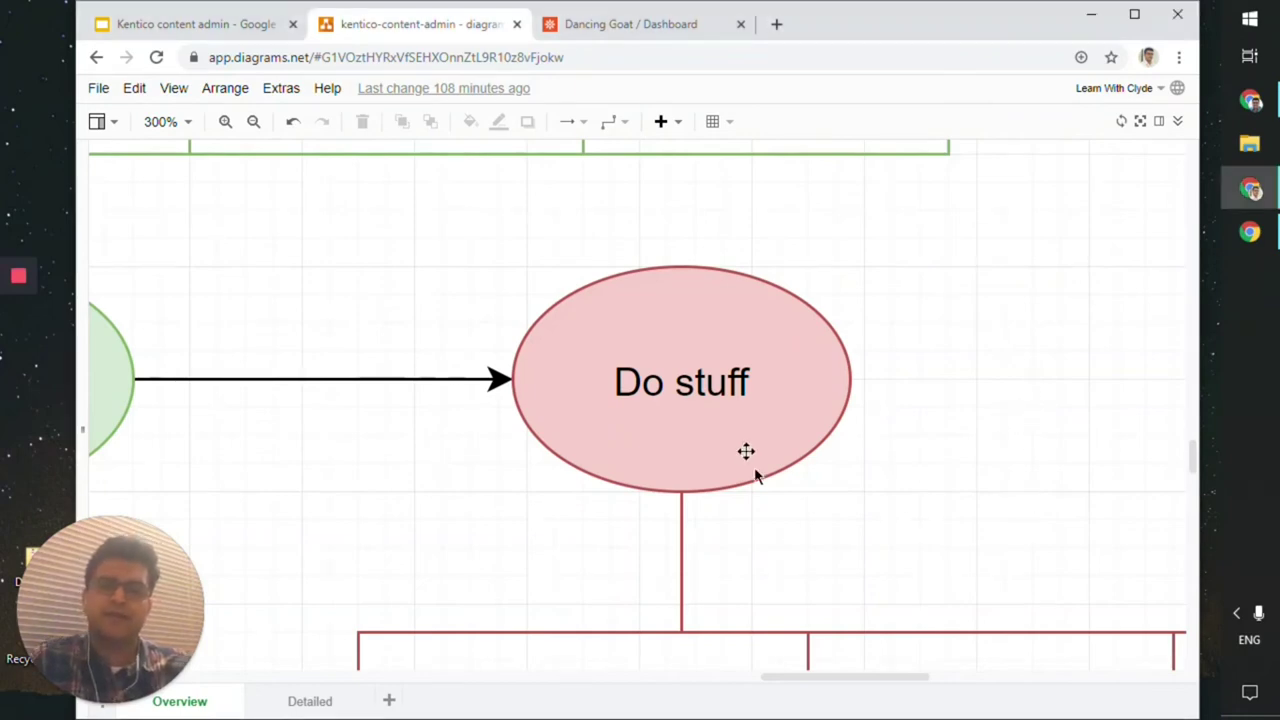
pyautogui.scroll(-4, 734, 363)
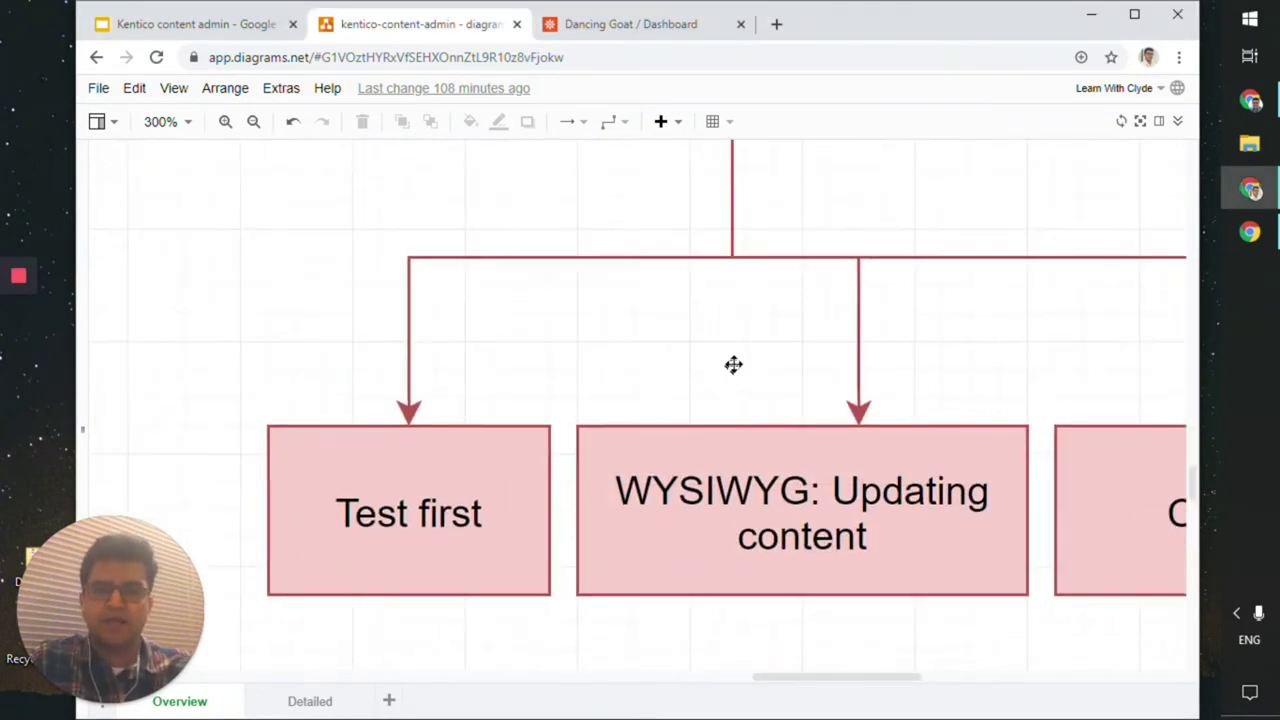
pyautogui.moveTo(734, 363); pyautogui.dragTo(788, 297)
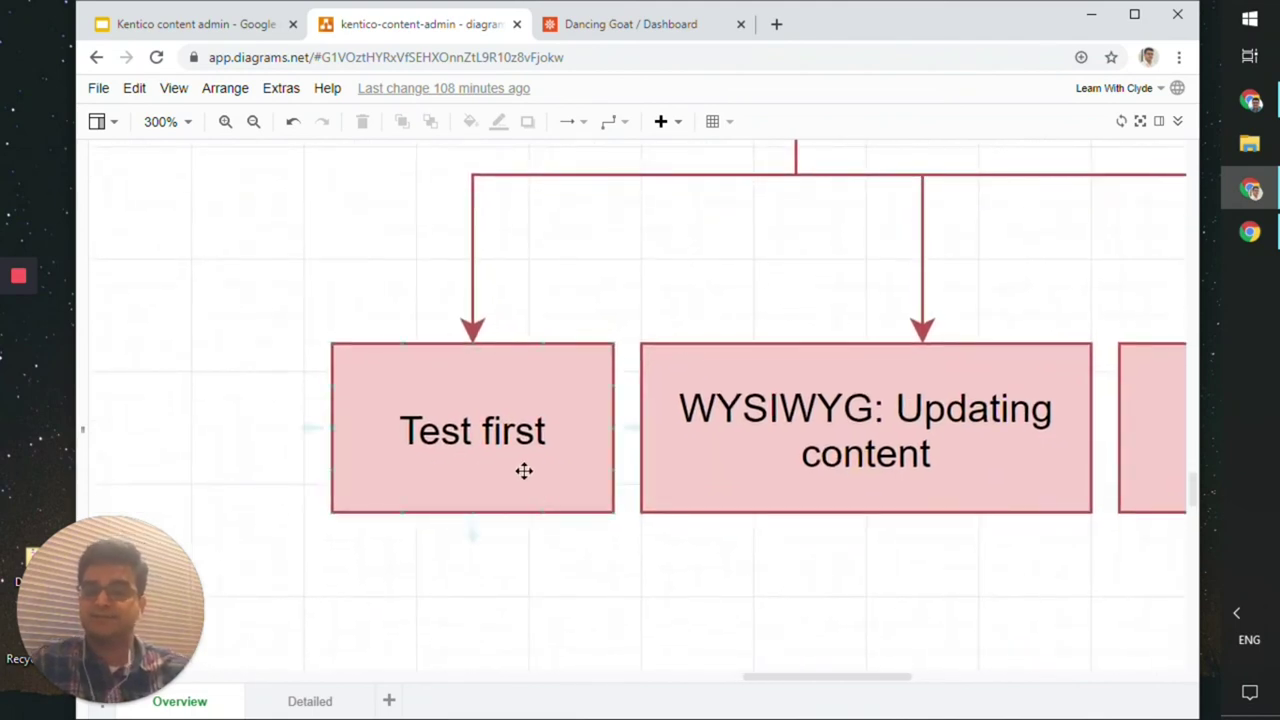
pyautogui.click(524, 471)
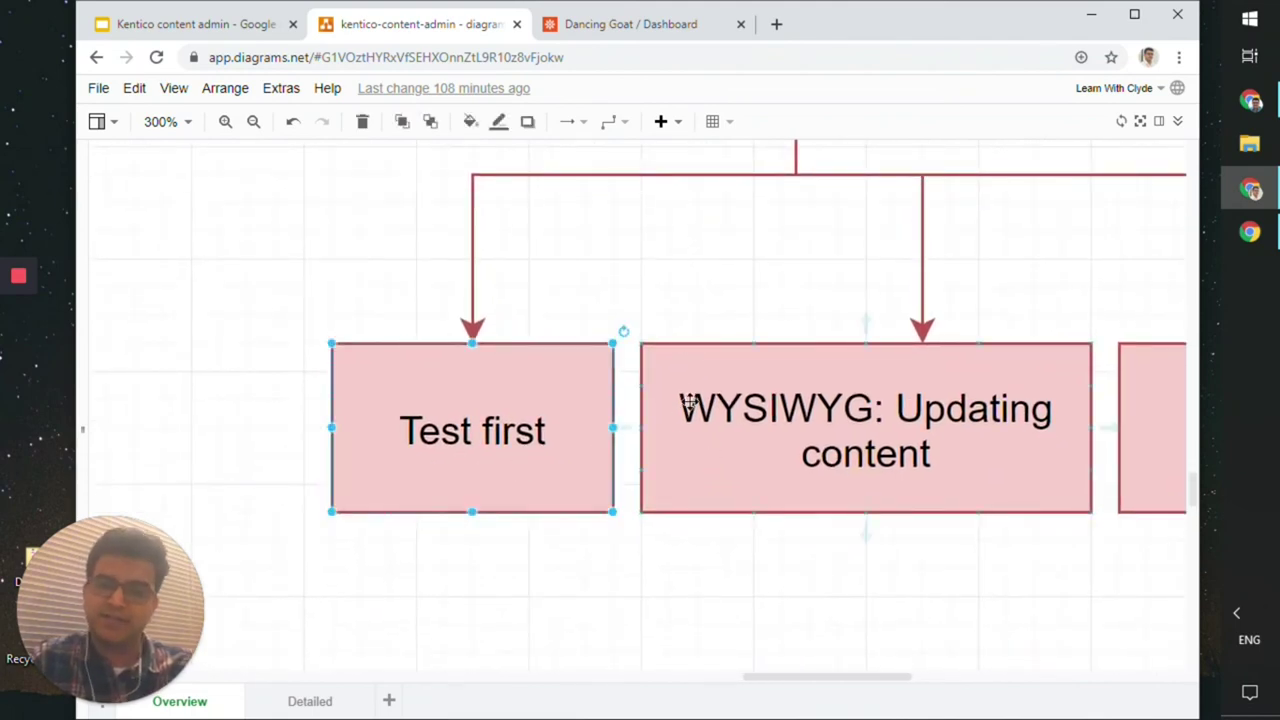
pyautogui.click(640, 24)
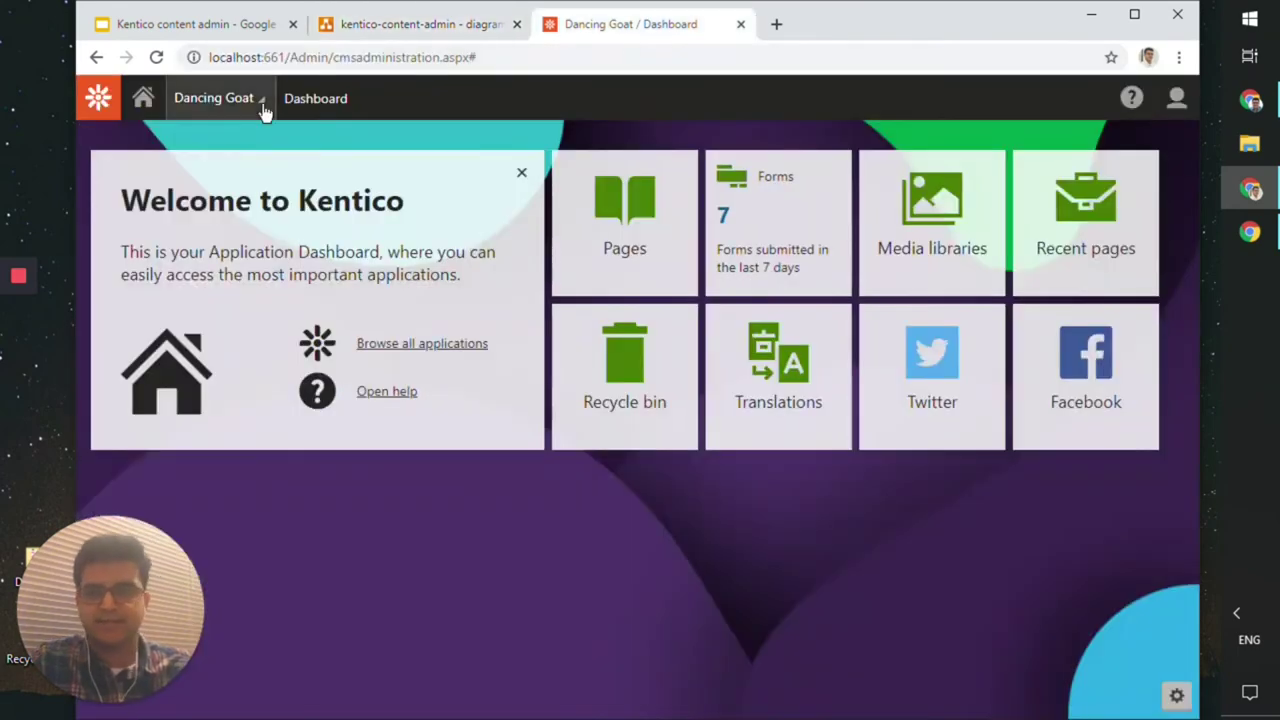
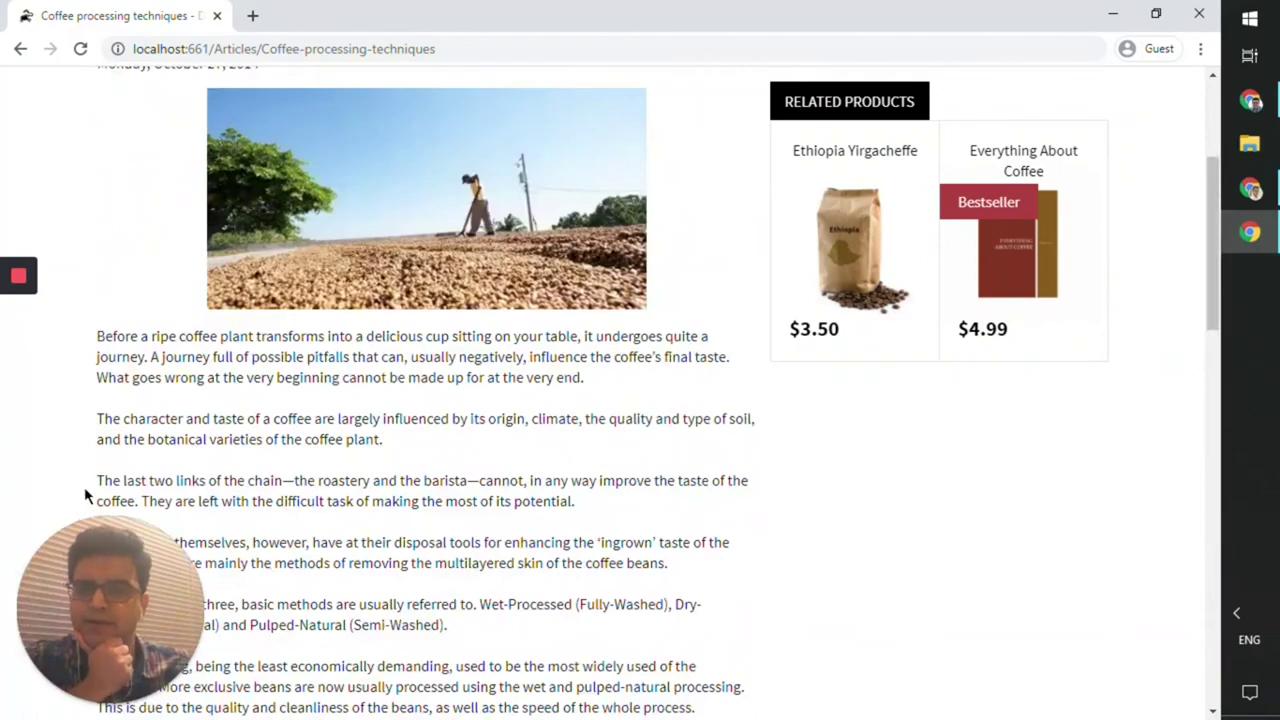
# Step: Scroll down through the live Coffee processing techniques article, then back up to its title and photo
pyautogui.scroll(-5, 117, 470)
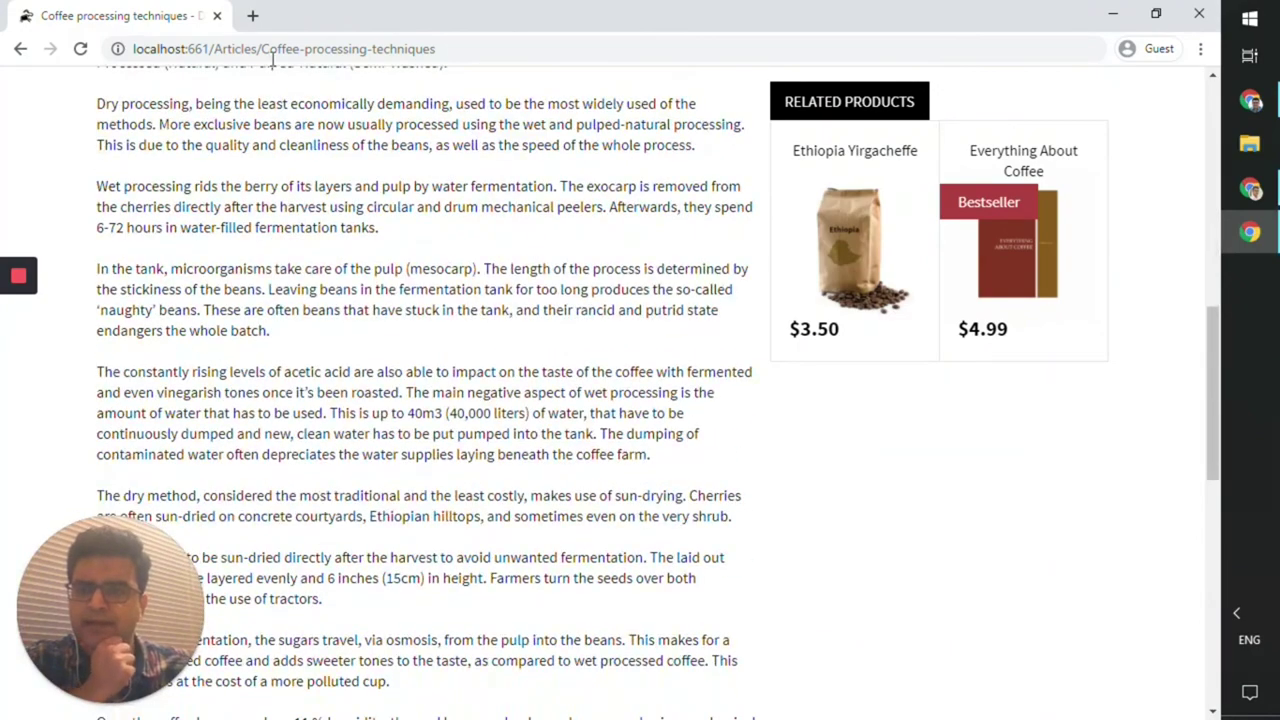
pyautogui.scroll(-3, 275, 275)
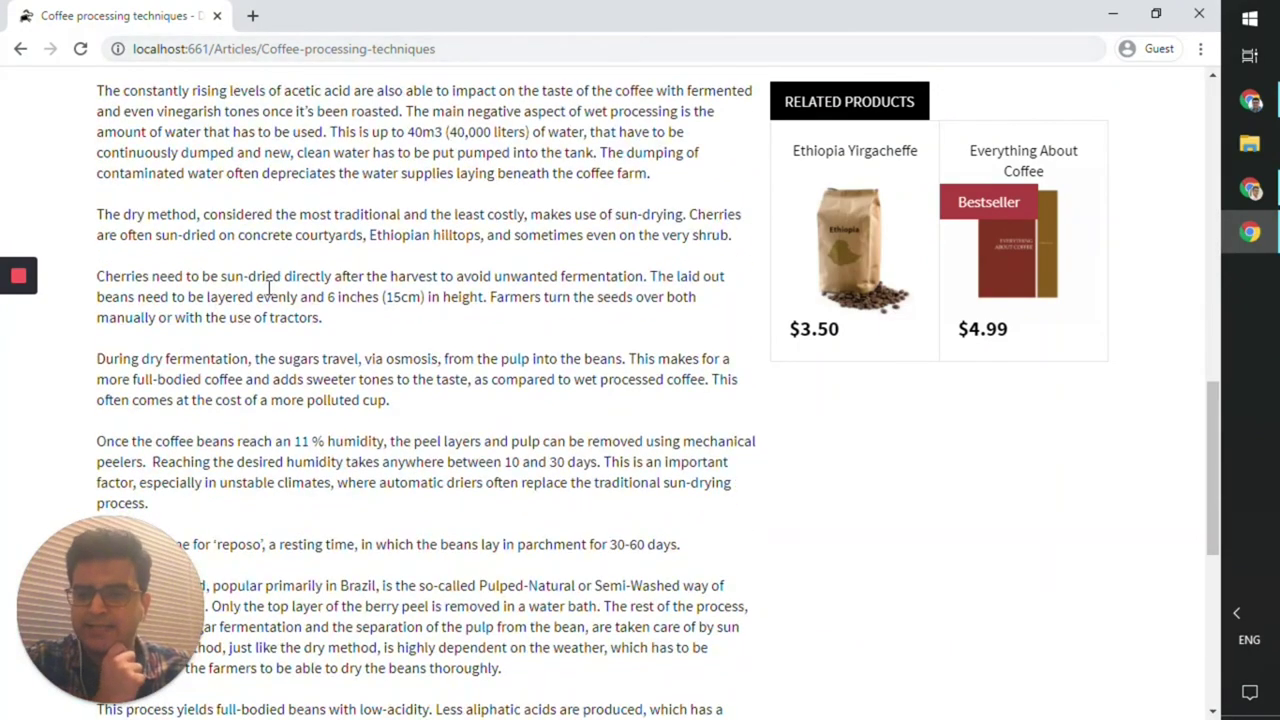
pyautogui.scroll(-5, 271, 287)
pyautogui.scroll(8, 271, 288)
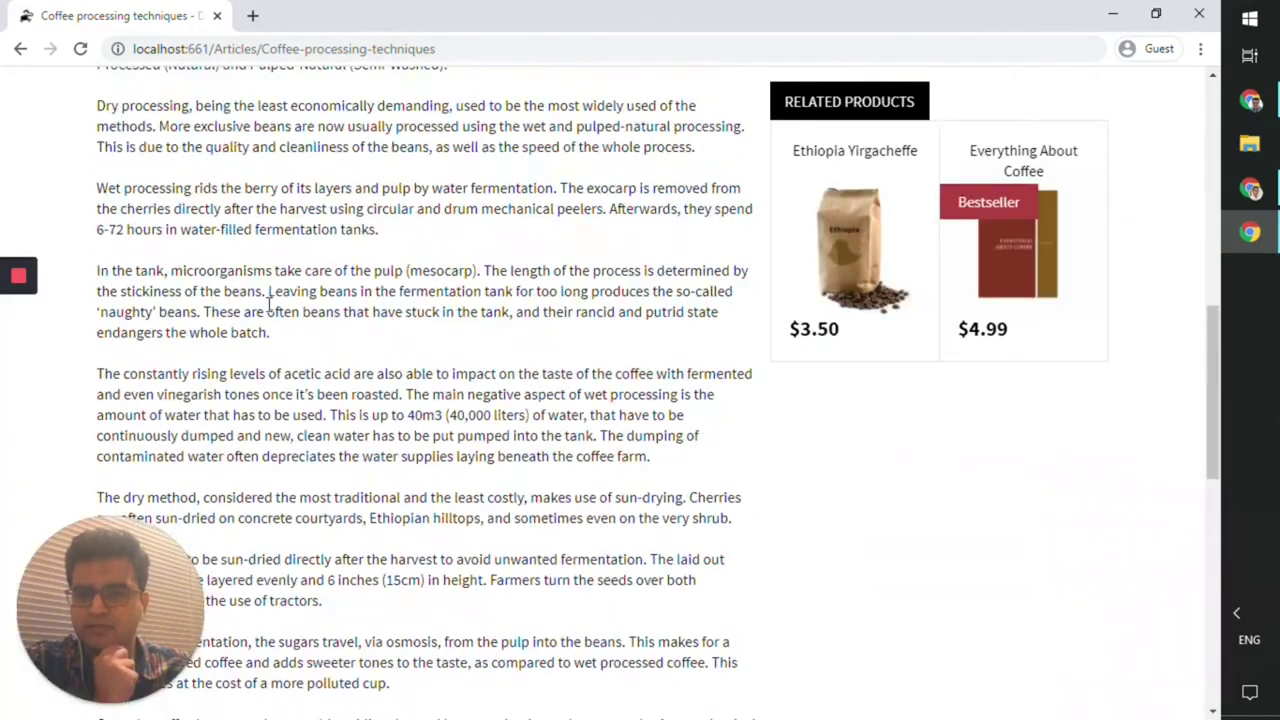
pyautogui.scroll(3, 583, 360)
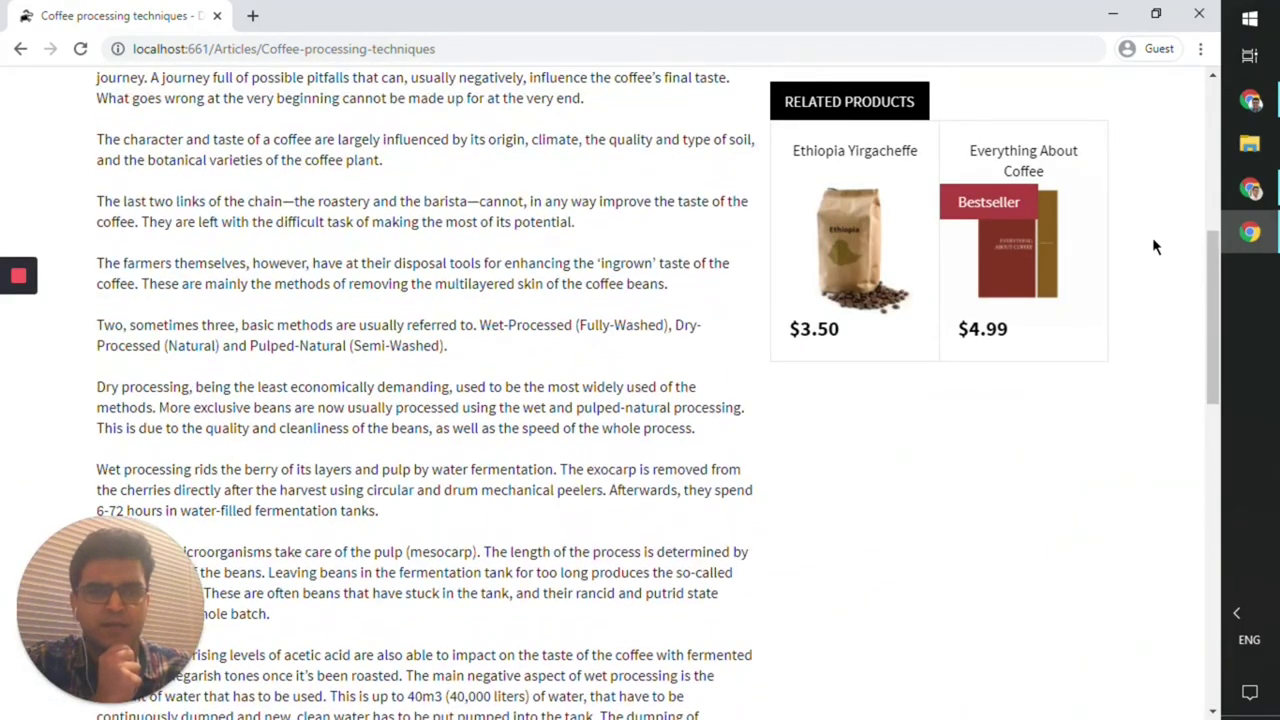
pyautogui.scroll(3, 483, 349)
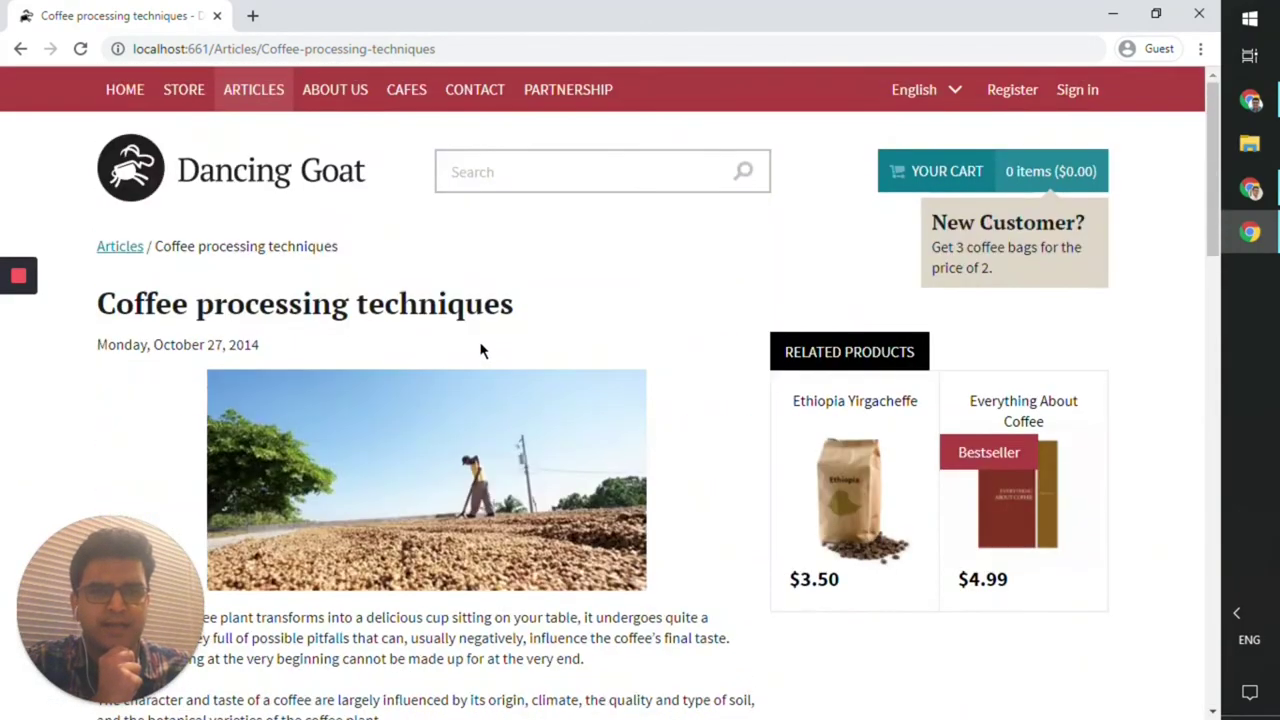
# Step: In the Kentico admin, expand Articles and select the Coffee processing techniques page
pyautogui.click(1250, 190)
pyautogui.click(1250, 192)
pyautogui.click(1250, 192)
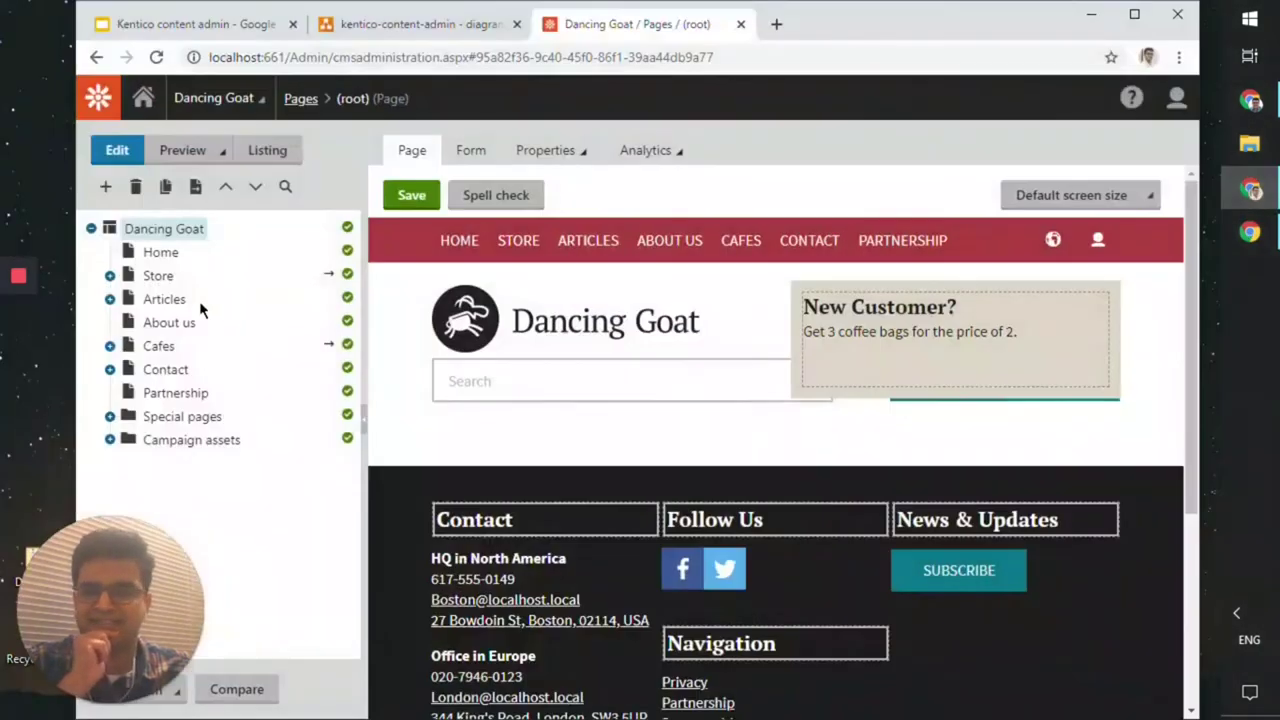
pyautogui.click(110, 299)
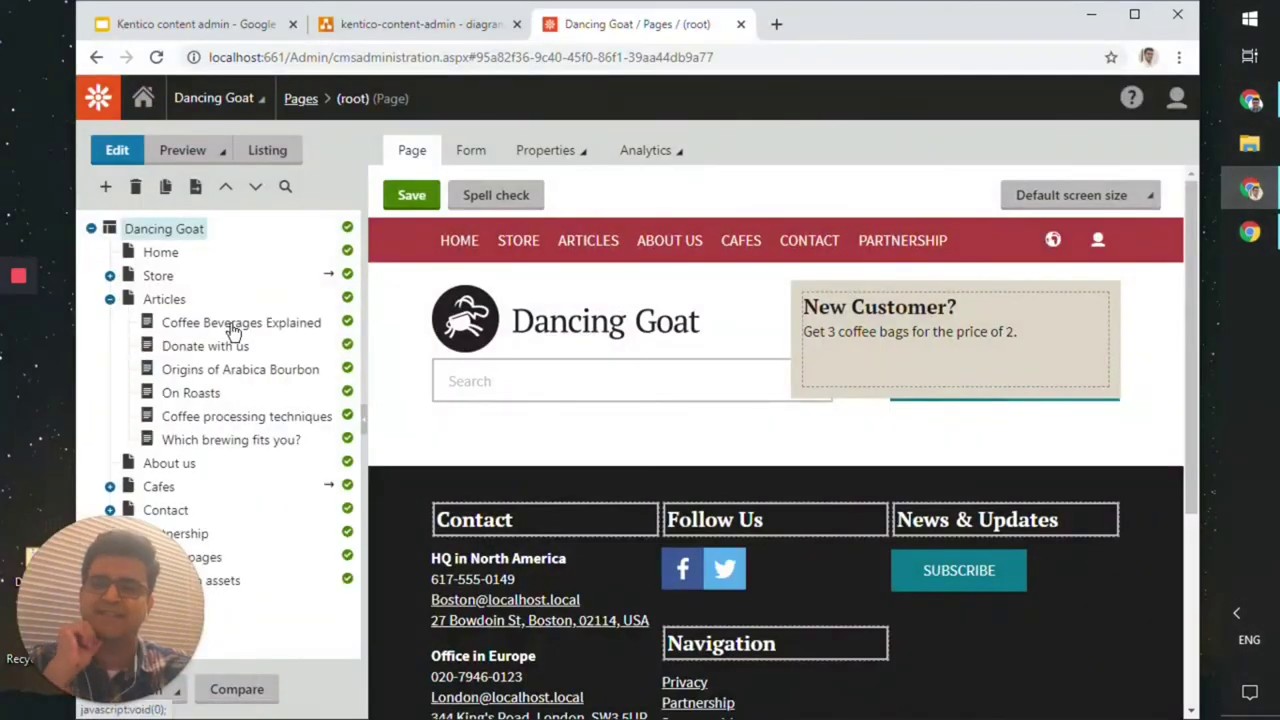
pyautogui.click(249, 416)
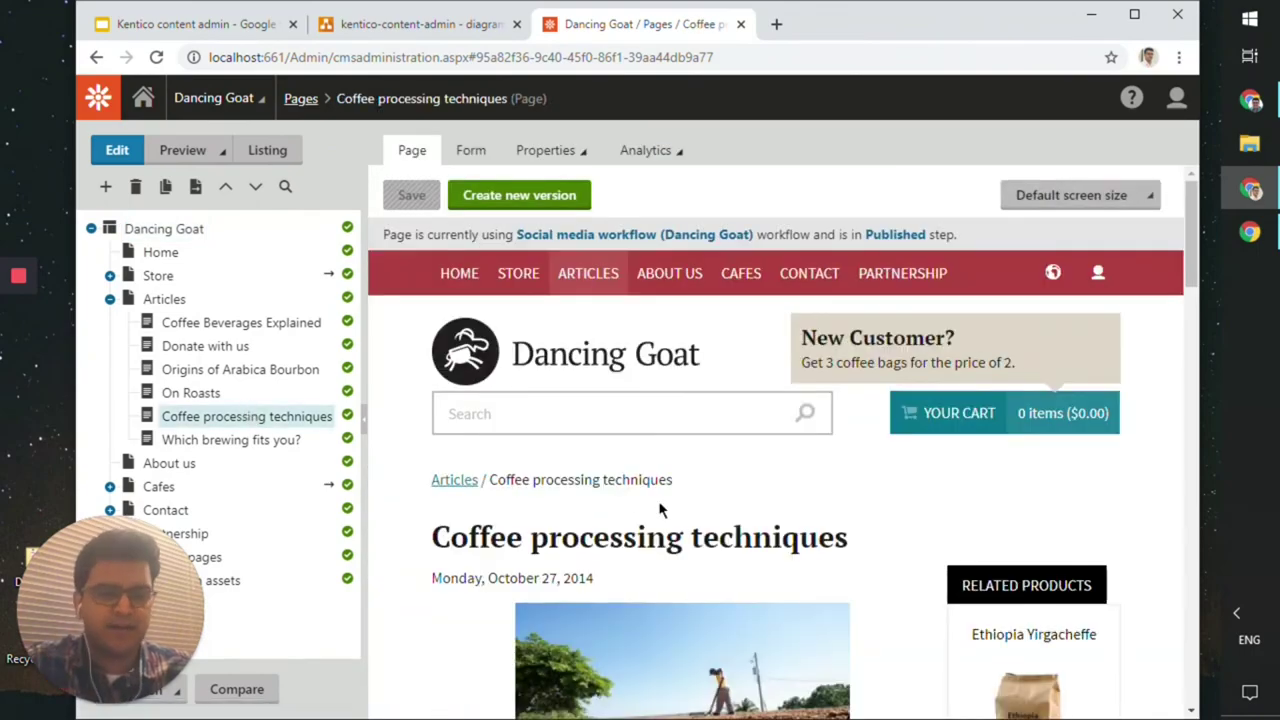
pyautogui.scroll(-4, 660, 505)
pyautogui.scroll(-6, 676, 601)
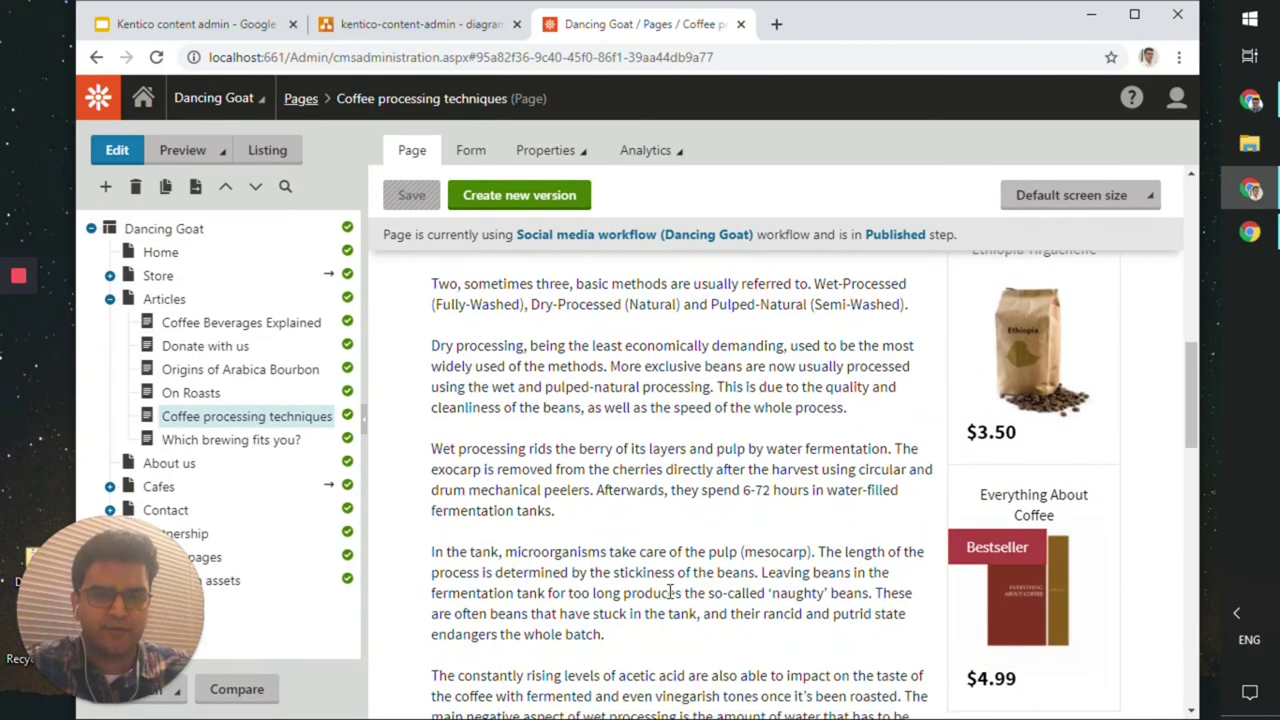
pyautogui.scroll(9, 676, 601)
pyautogui.scroll(3, 676, 601)
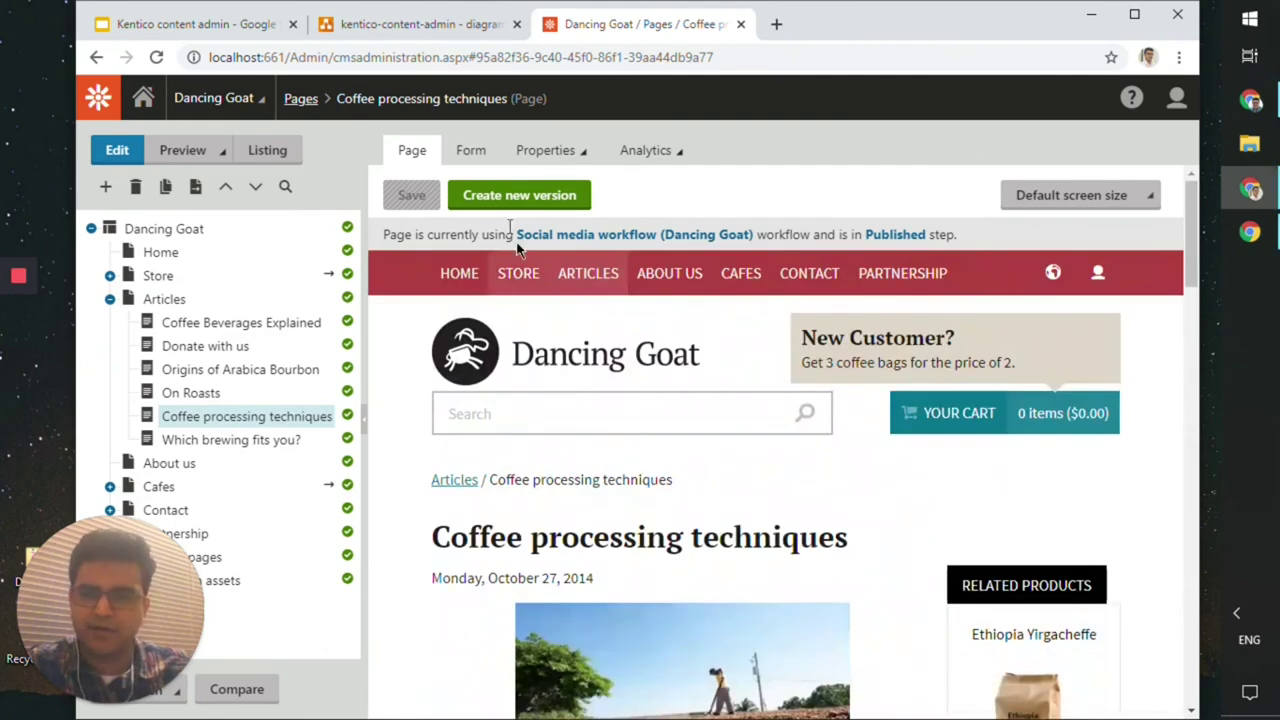
# Step: On the Form tab, create a new version and place the caret in the article text
pyautogui.click(471, 150)
pyautogui.scroll(-3, 616, 360)
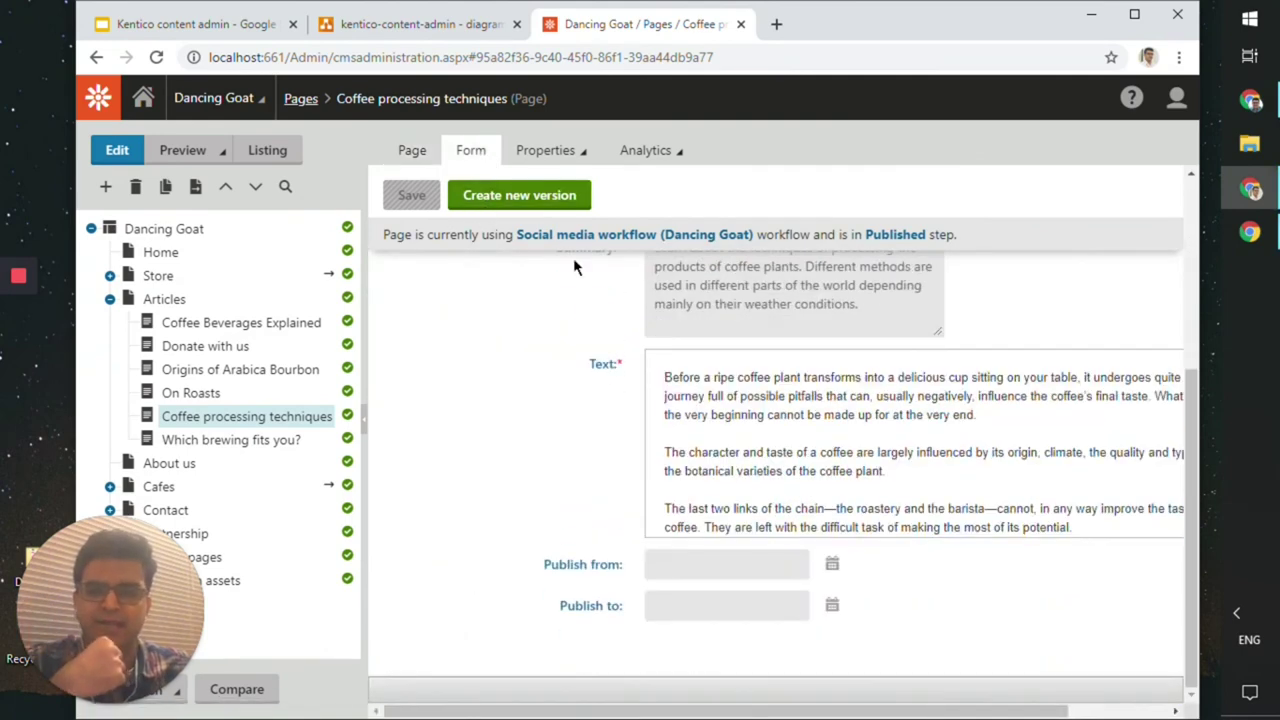
pyautogui.click(548, 198)
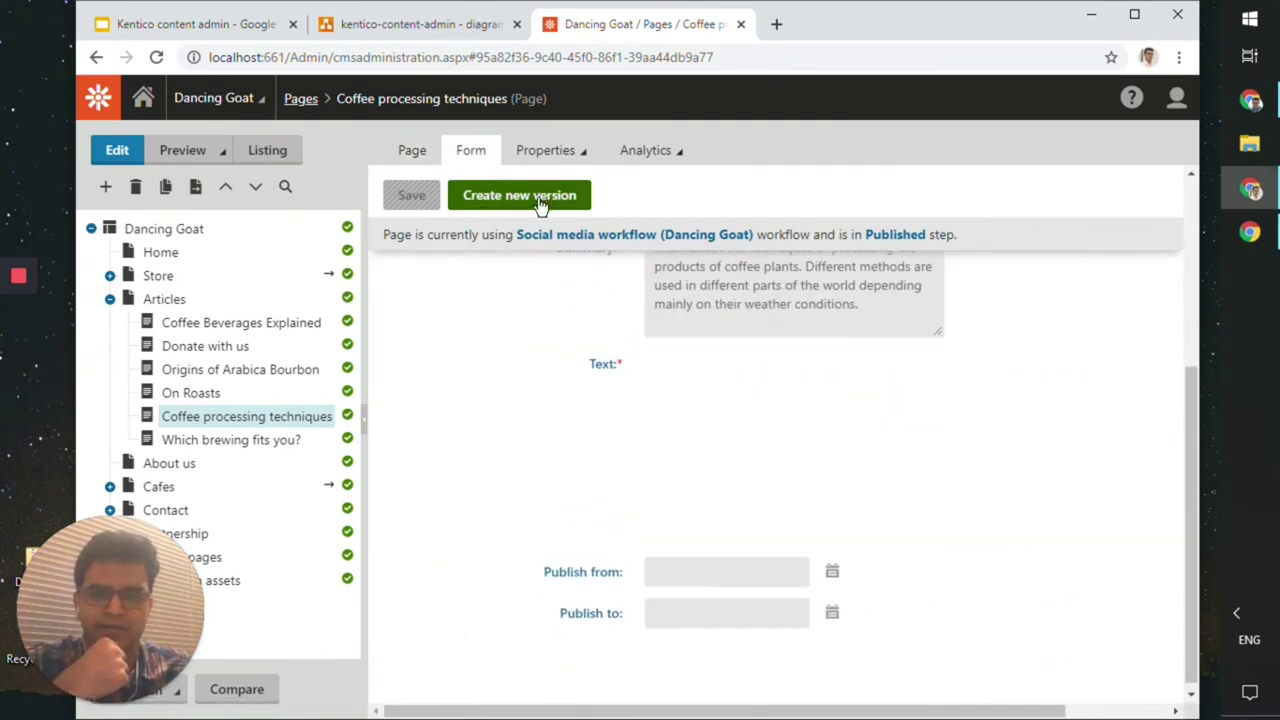
pyautogui.scroll(-3, 760, 565)
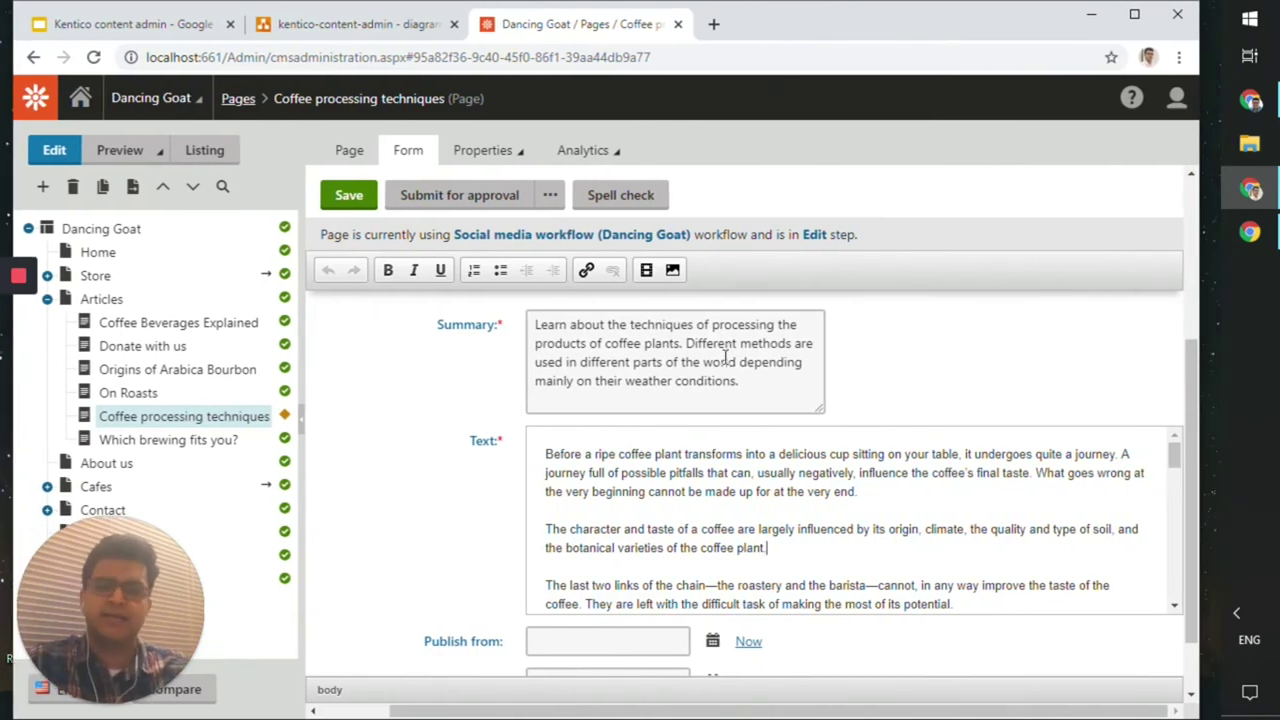
pyautogui.scroll(-5, 742, 519)
pyautogui.scroll(-6, 742, 519)
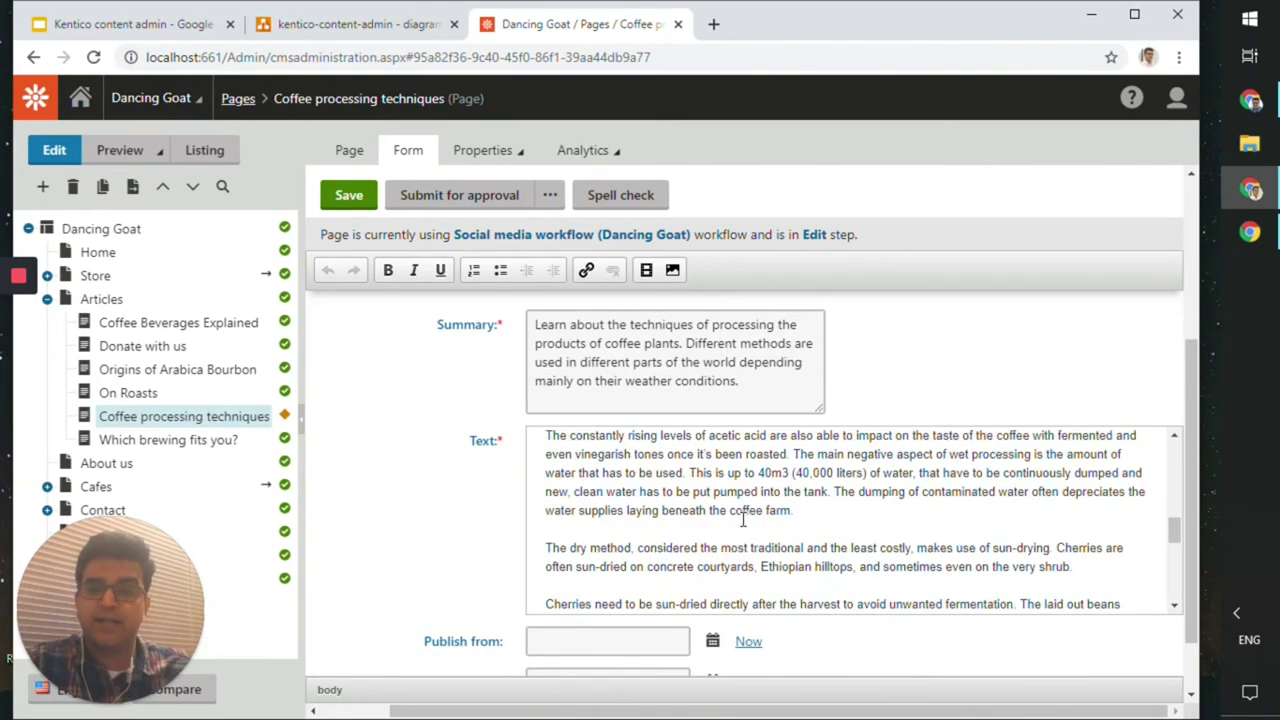
pyautogui.scroll(10, 742, 519)
pyautogui.scroll(6, 742, 509)
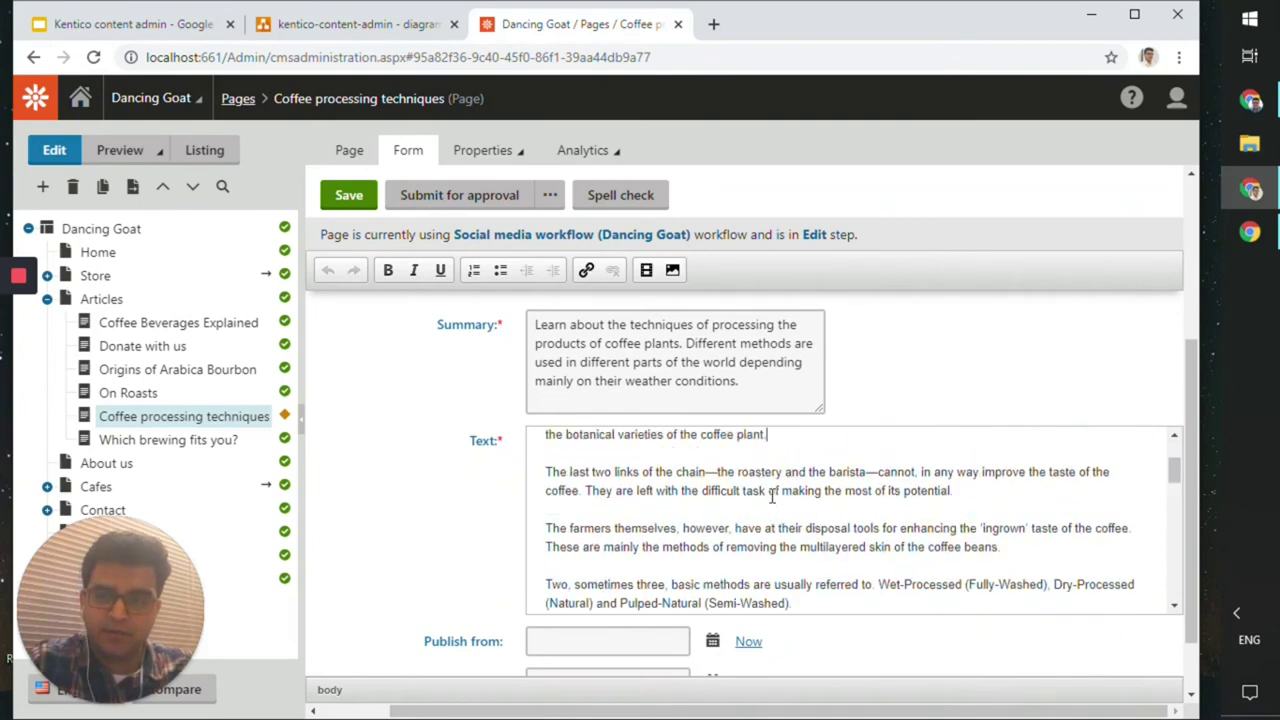
pyautogui.scroll(-3, 785, 432)
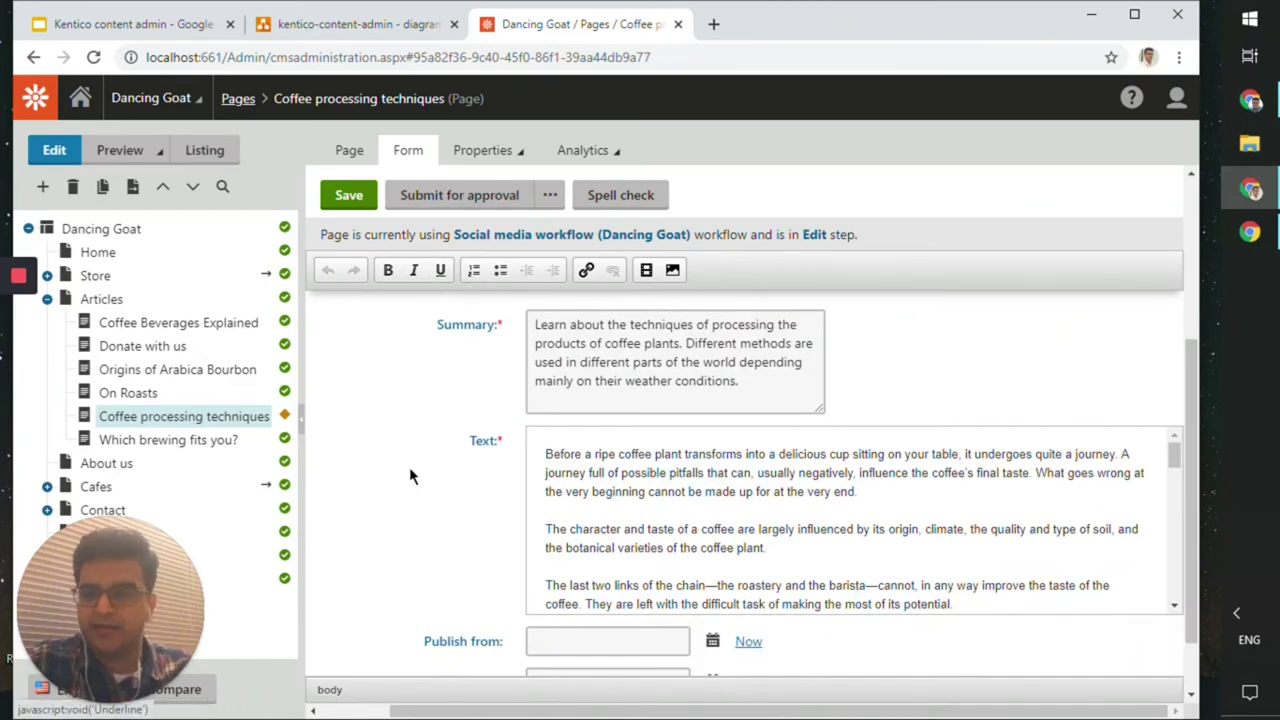
pyautogui.click(545, 491)
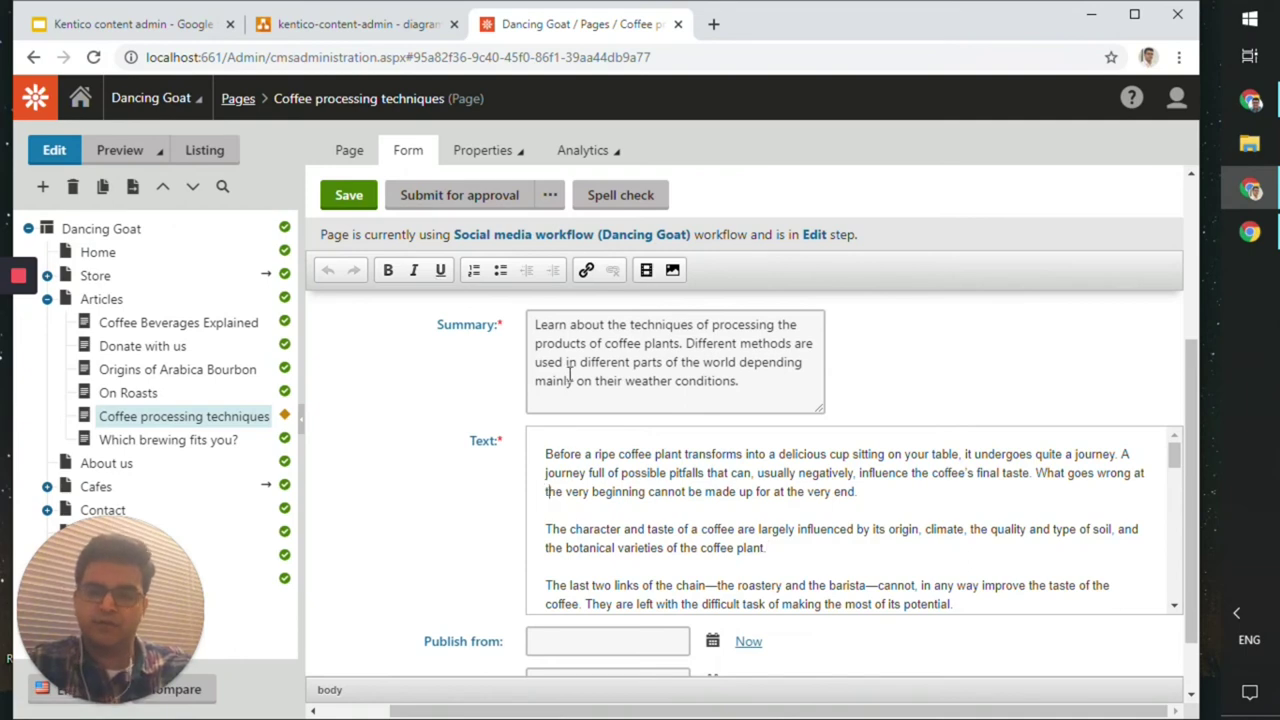
pyautogui.click(584, 501)
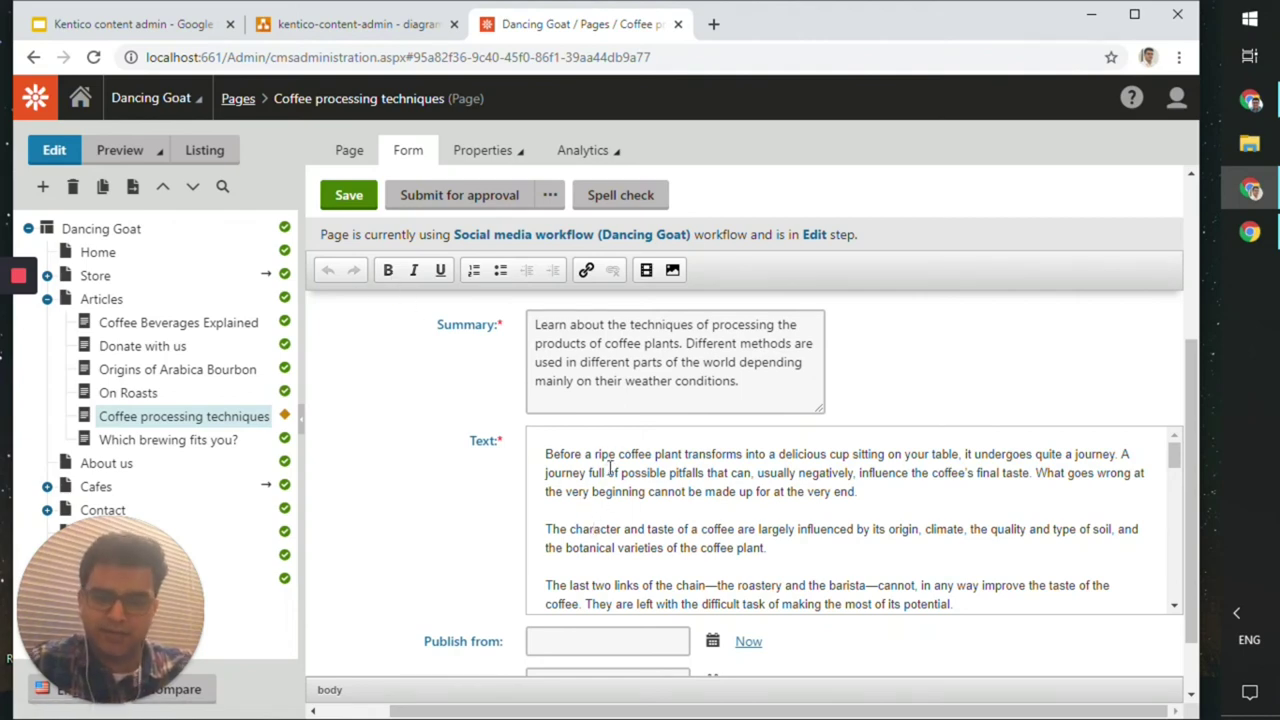
# Step: Make the phrase 'ripe coffee plant transforms' bold, italic and underlined
pyautogui.moveTo(594, 455); pyautogui.dragTo(740, 450)
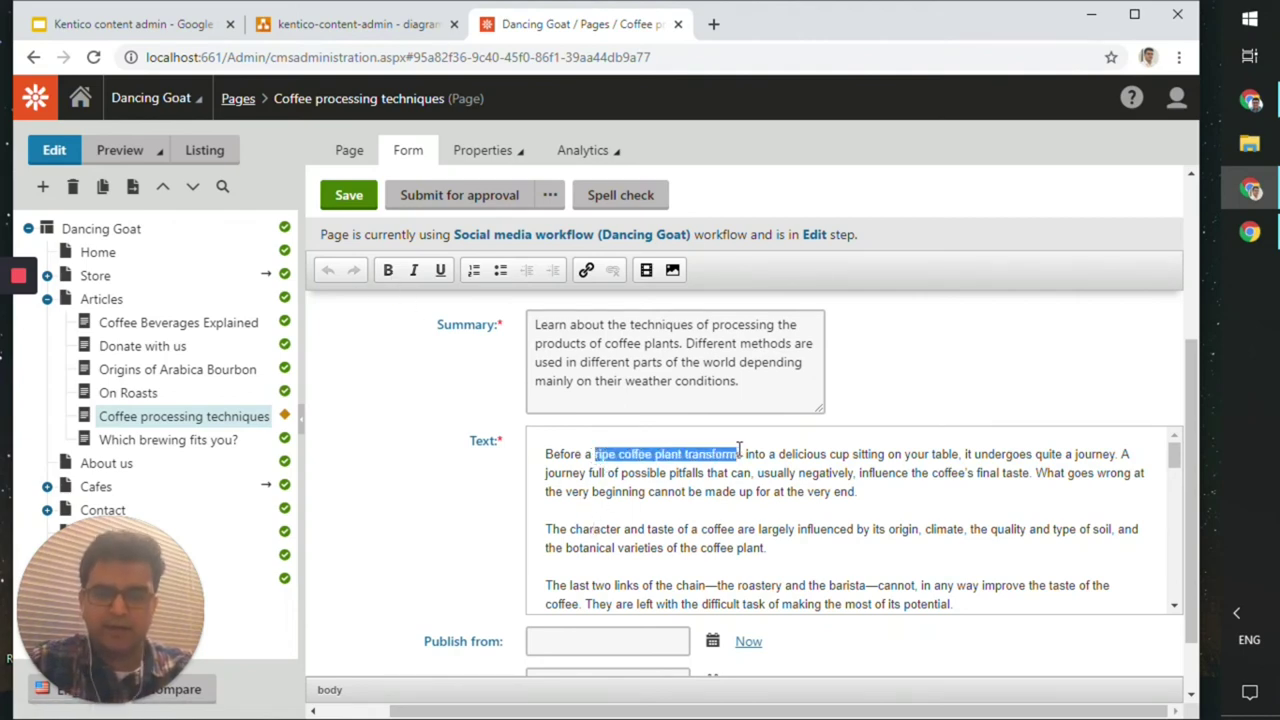
pyautogui.click(395, 277)
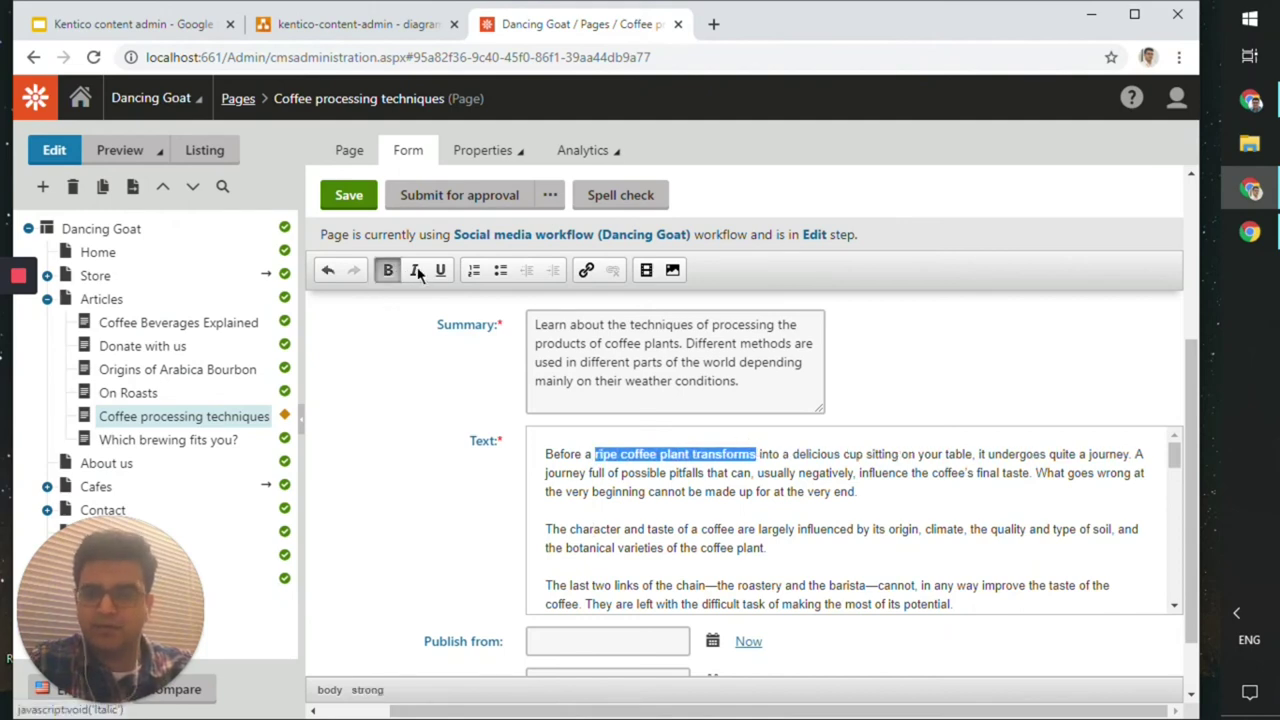
pyautogui.click(413, 272)
pyautogui.click(440, 272)
pyautogui.click(607, 567)
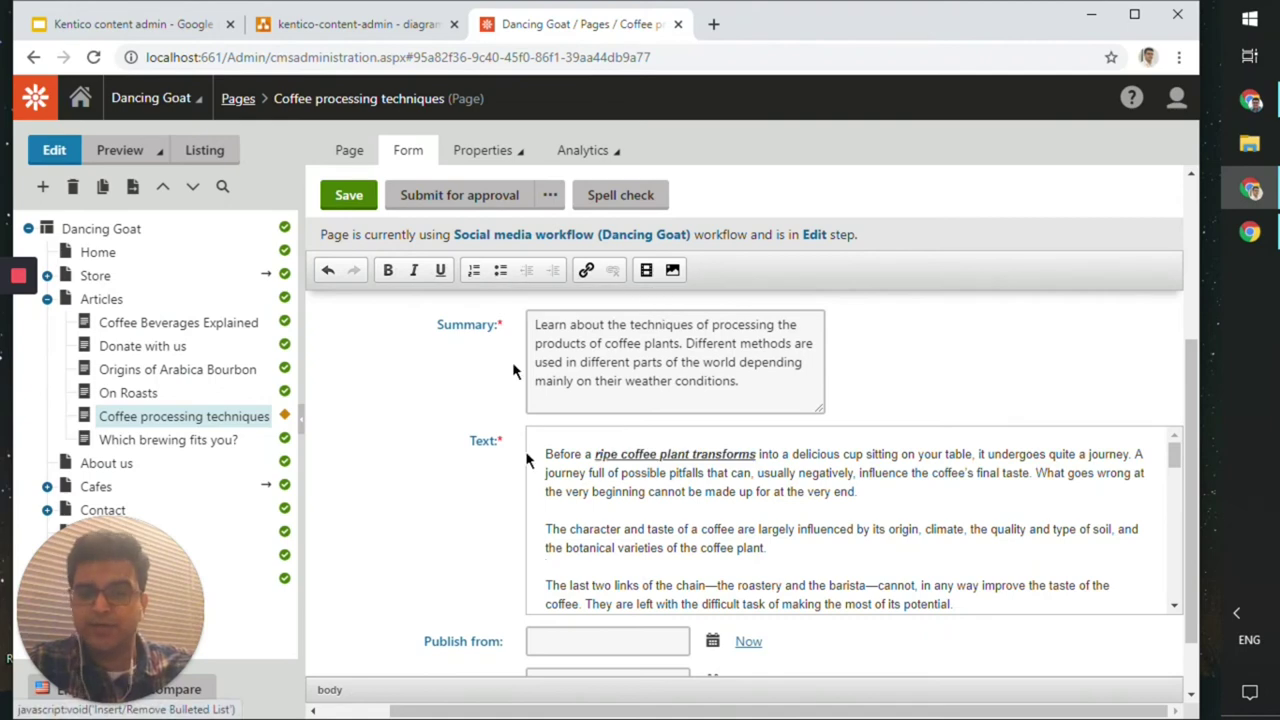
# Step: Make the 'The character and taste of a coffee' paragraph a bullet item, then select 'coffee farm'
pyautogui.moveTo(545, 530); pyautogui.dragTo(772, 545)
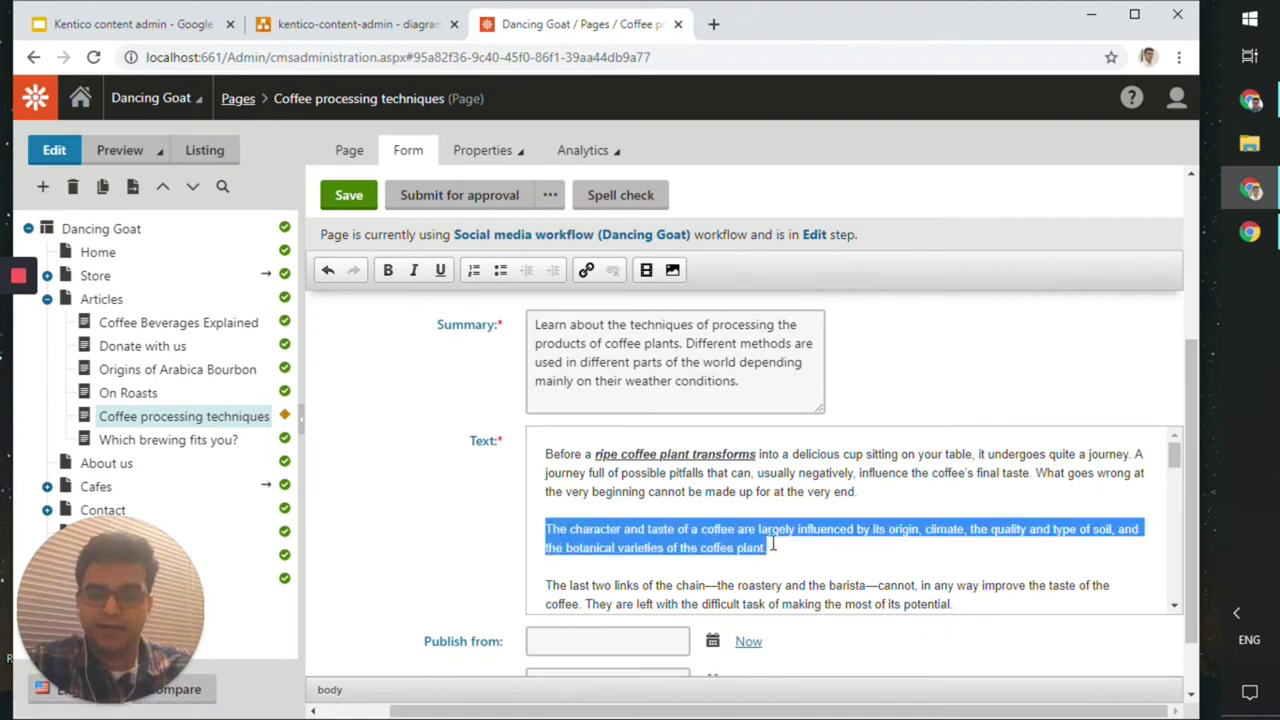
pyautogui.click(500, 270)
pyautogui.click(623, 541)
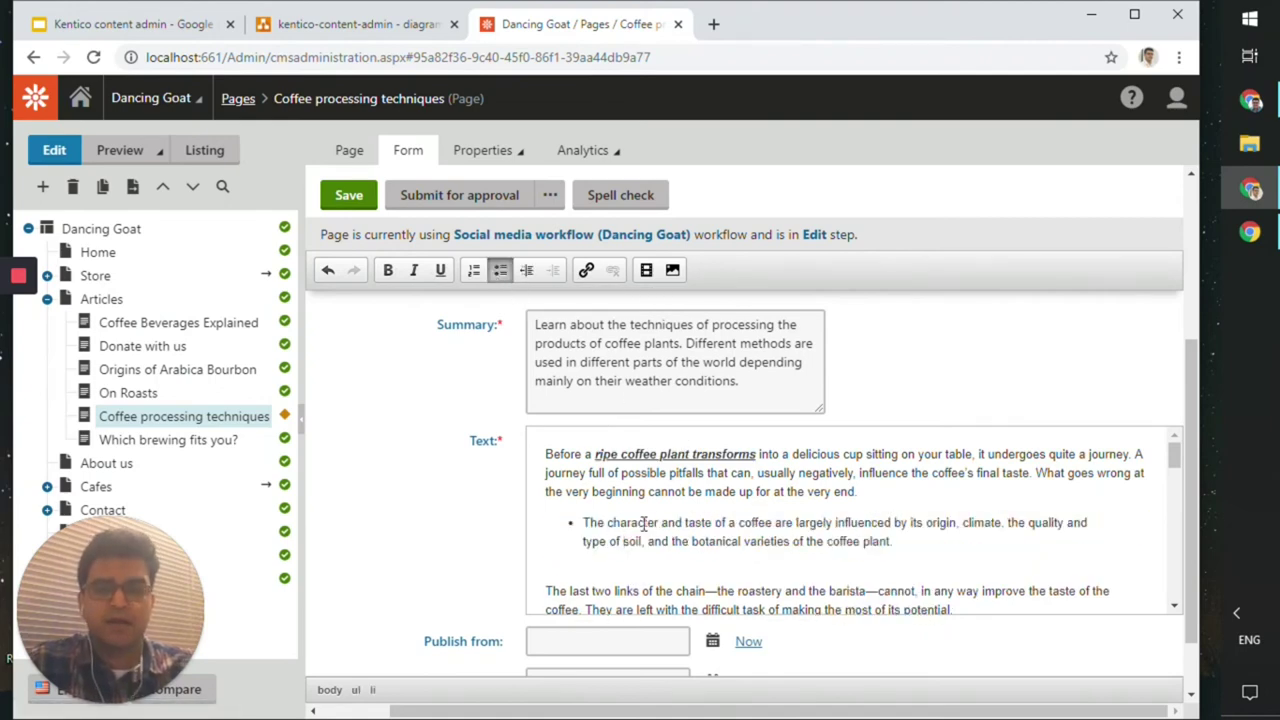
pyautogui.scroll(-5, 643, 522)
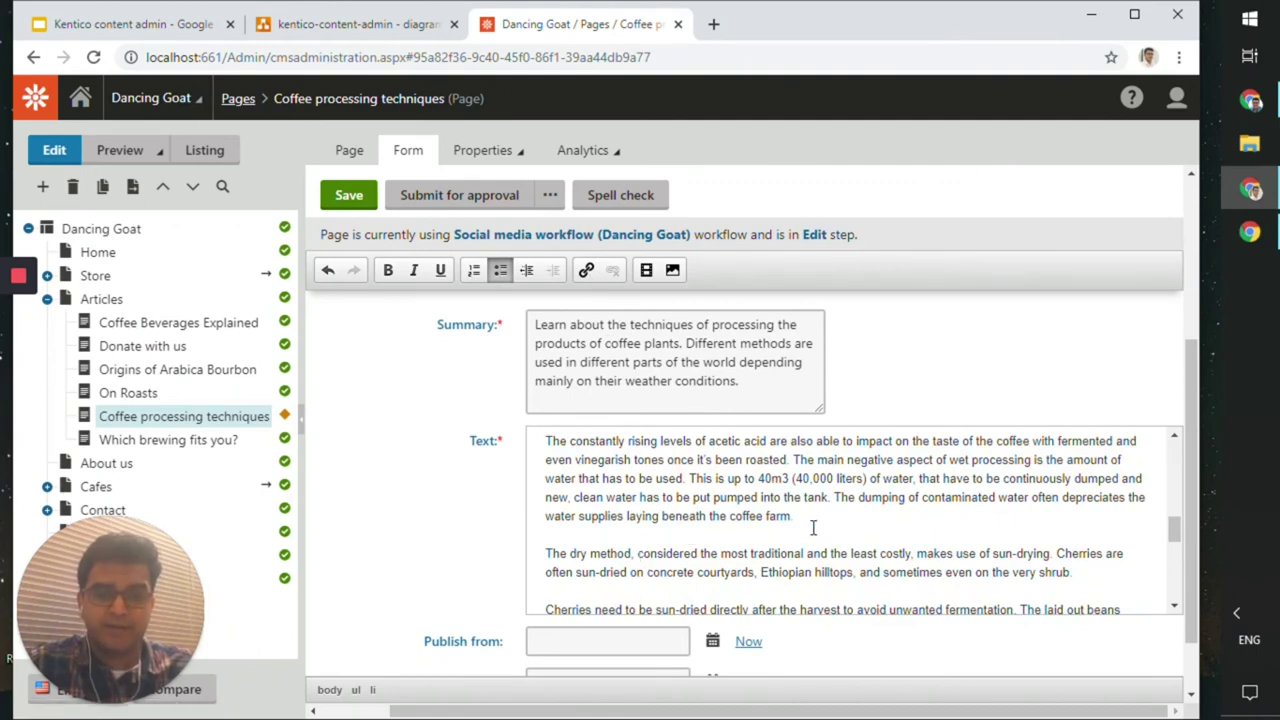
pyautogui.moveTo(792, 516); pyautogui.dragTo(730, 515)
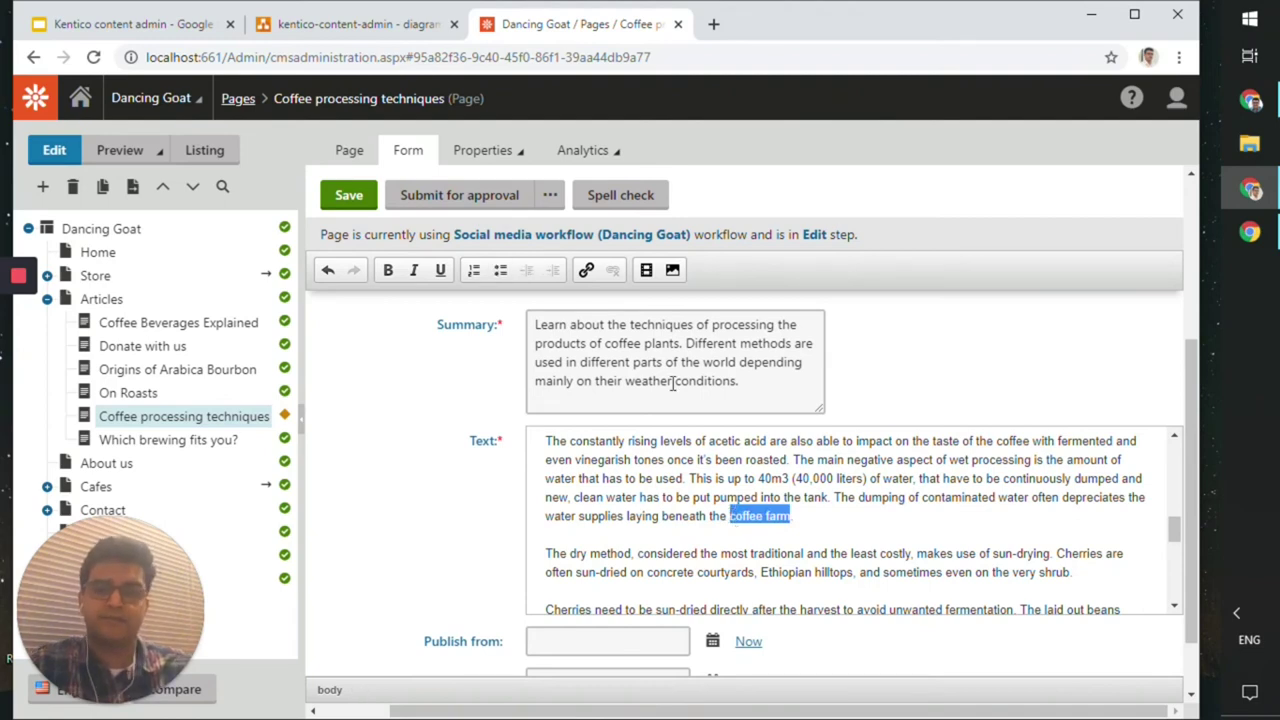
pyautogui.click(587, 274)
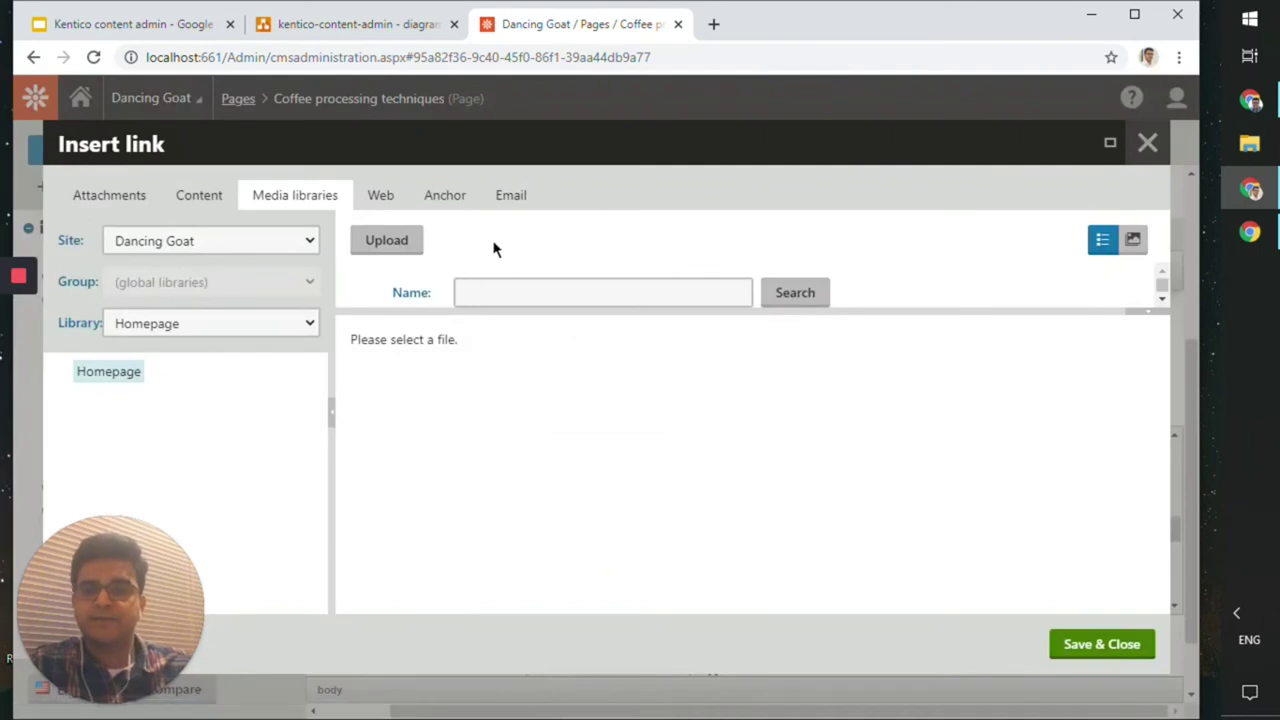
pyautogui.click(396, 206)
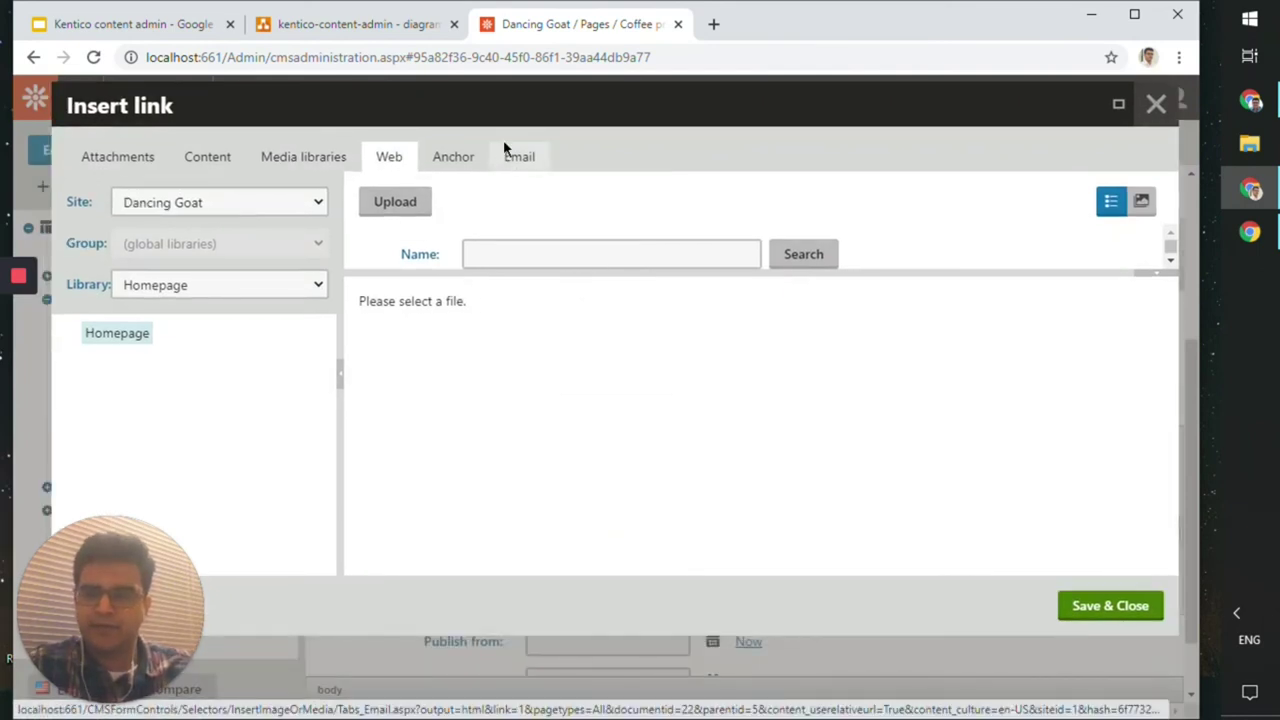
pyautogui.click(392, 240)
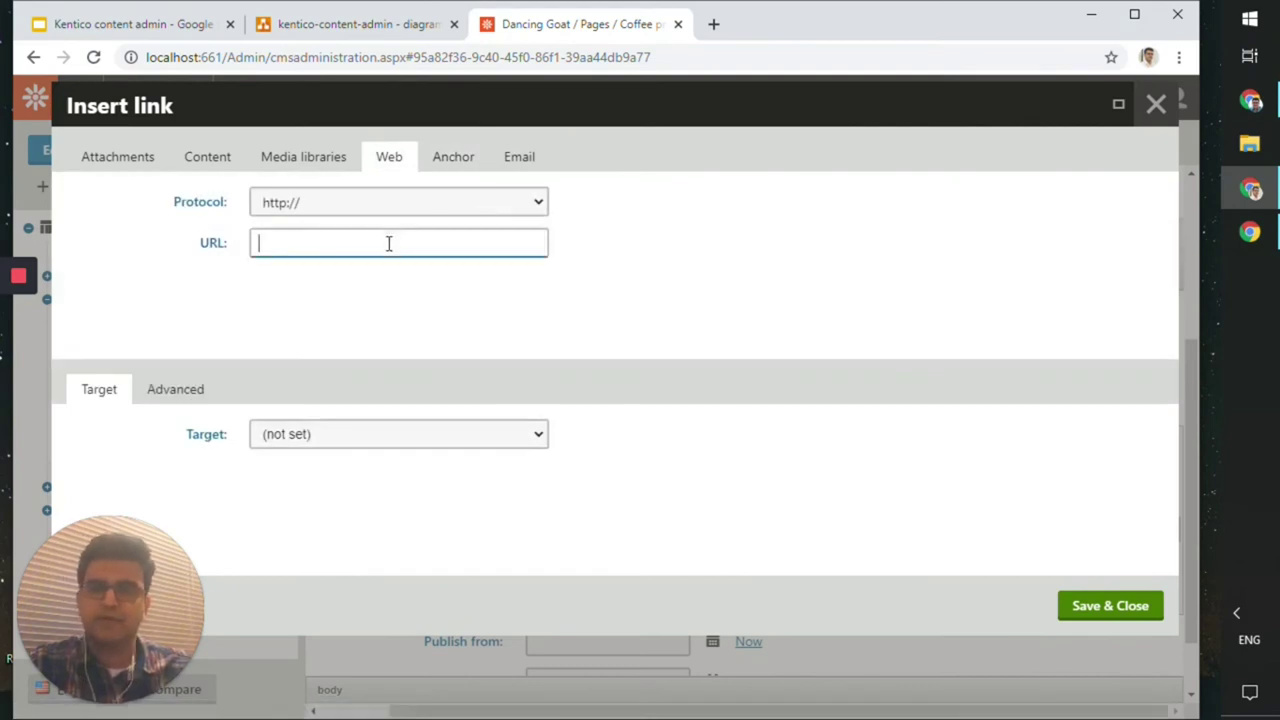
pyautogui.click(392, 203)
pyautogui.click(352, 248)
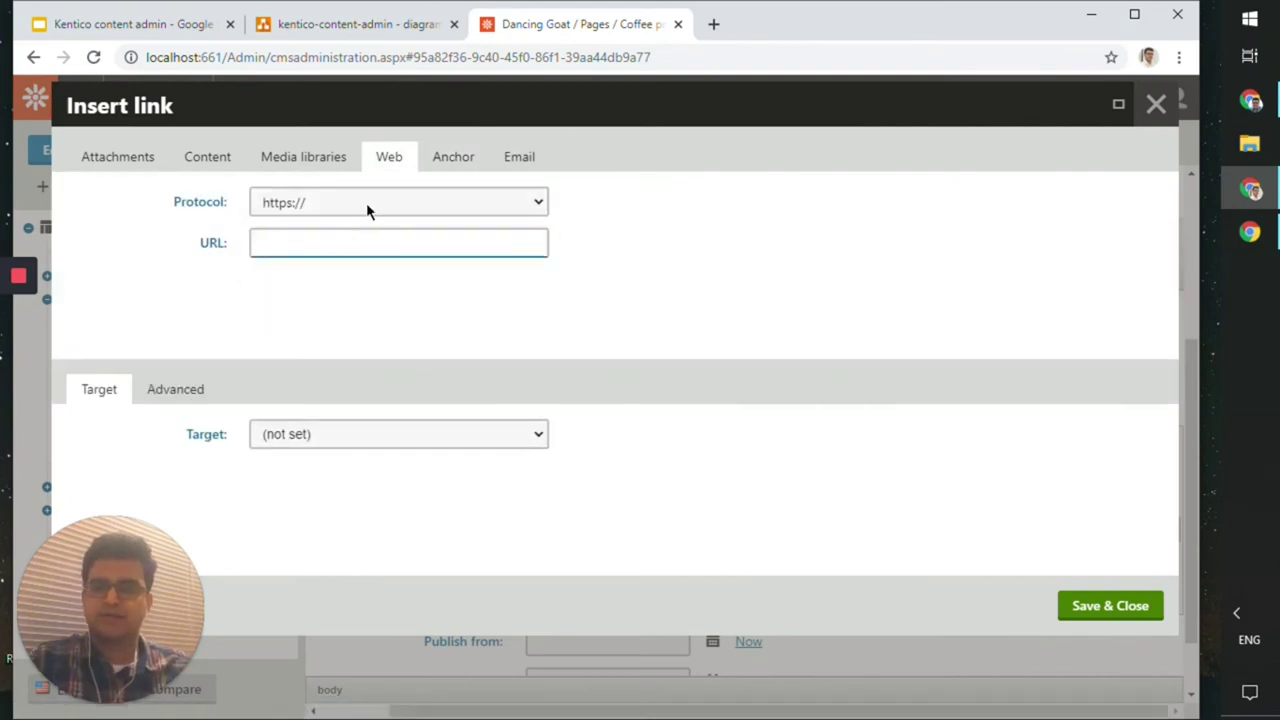
pyautogui.write('www.cof')
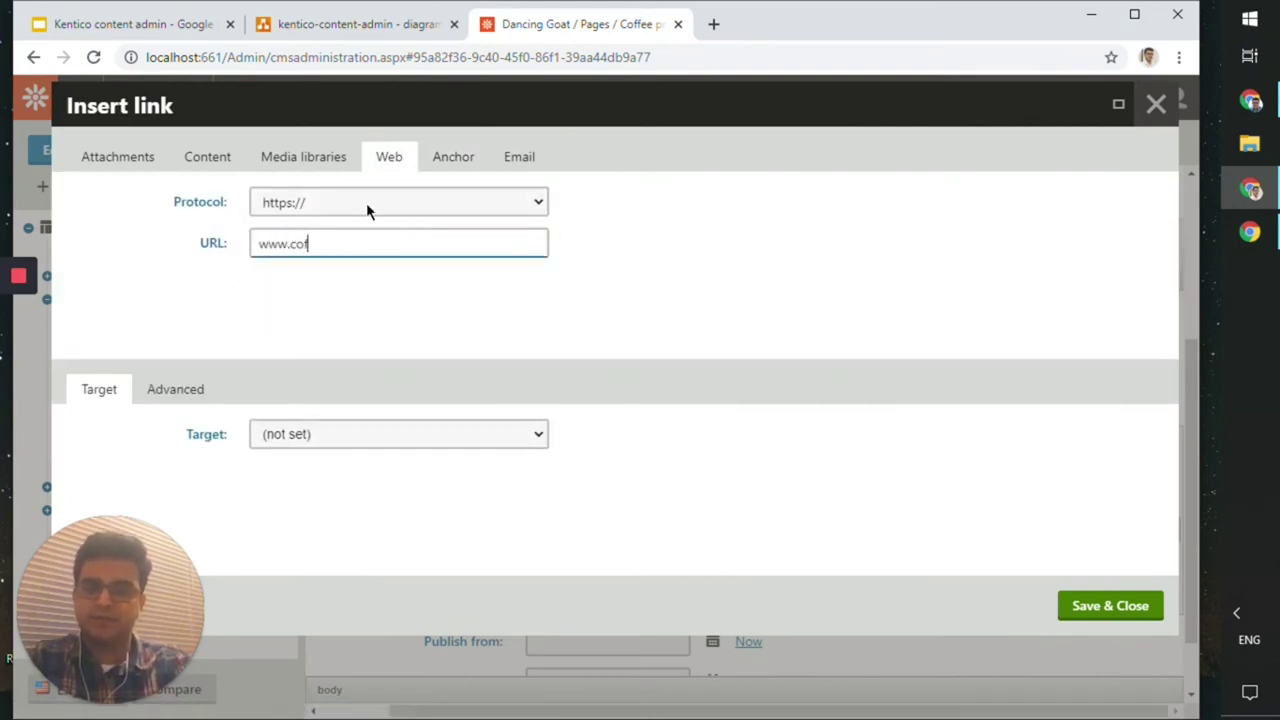
pyautogui.write('feefarm.')
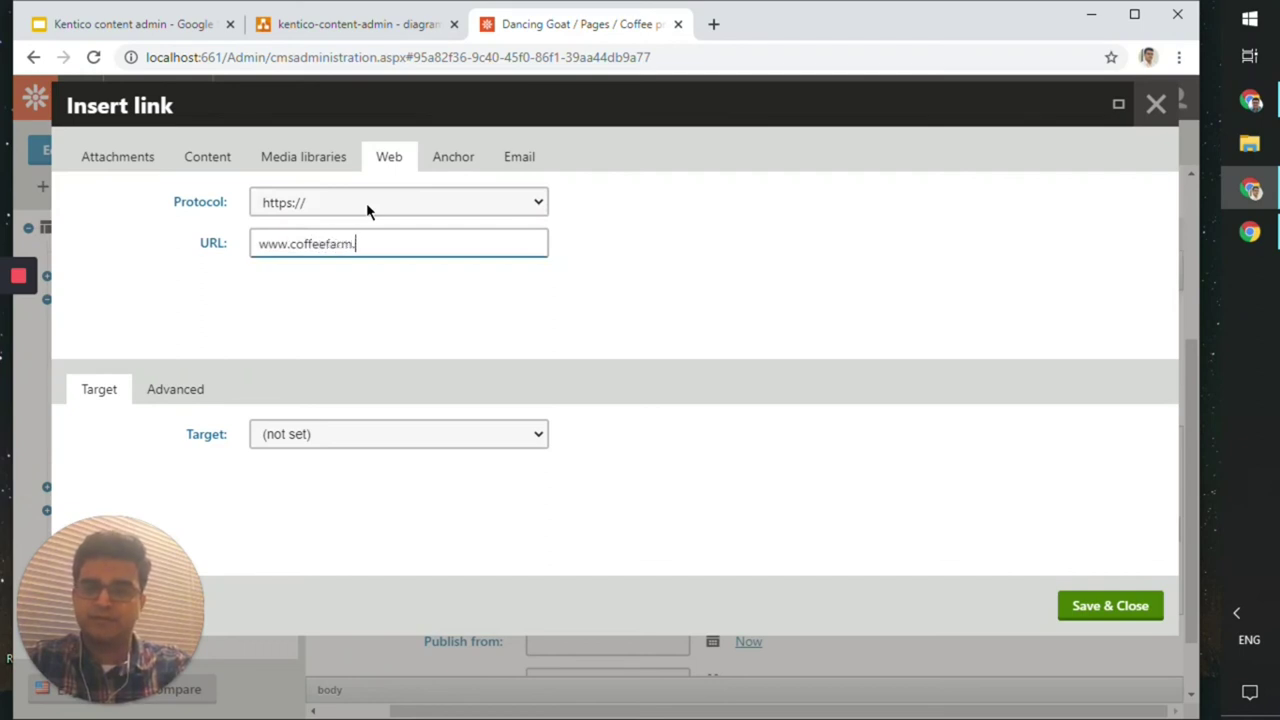
pyautogui.write('com')
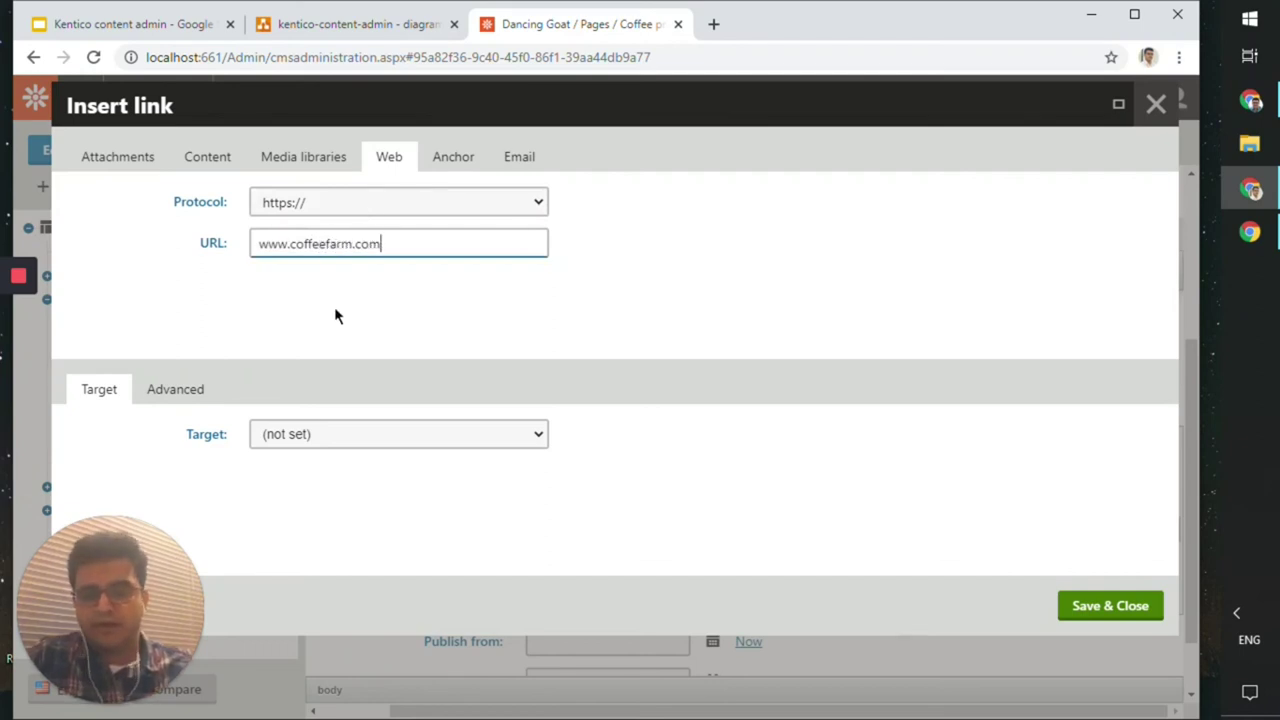
pyautogui.click(1073, 606)
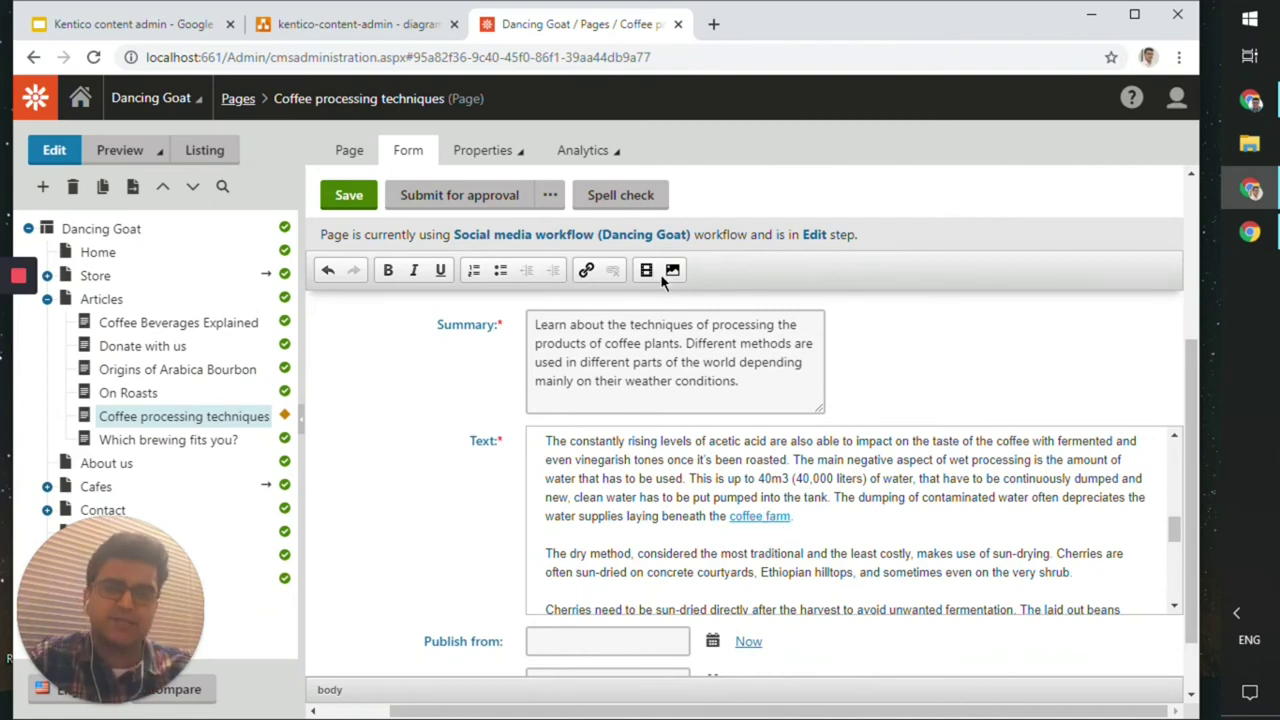
# Step: Insert the unsplash photo from the computer on a new line after the fermentation tanks paragraph
pyautogui.scroll(-8, 720, 558)
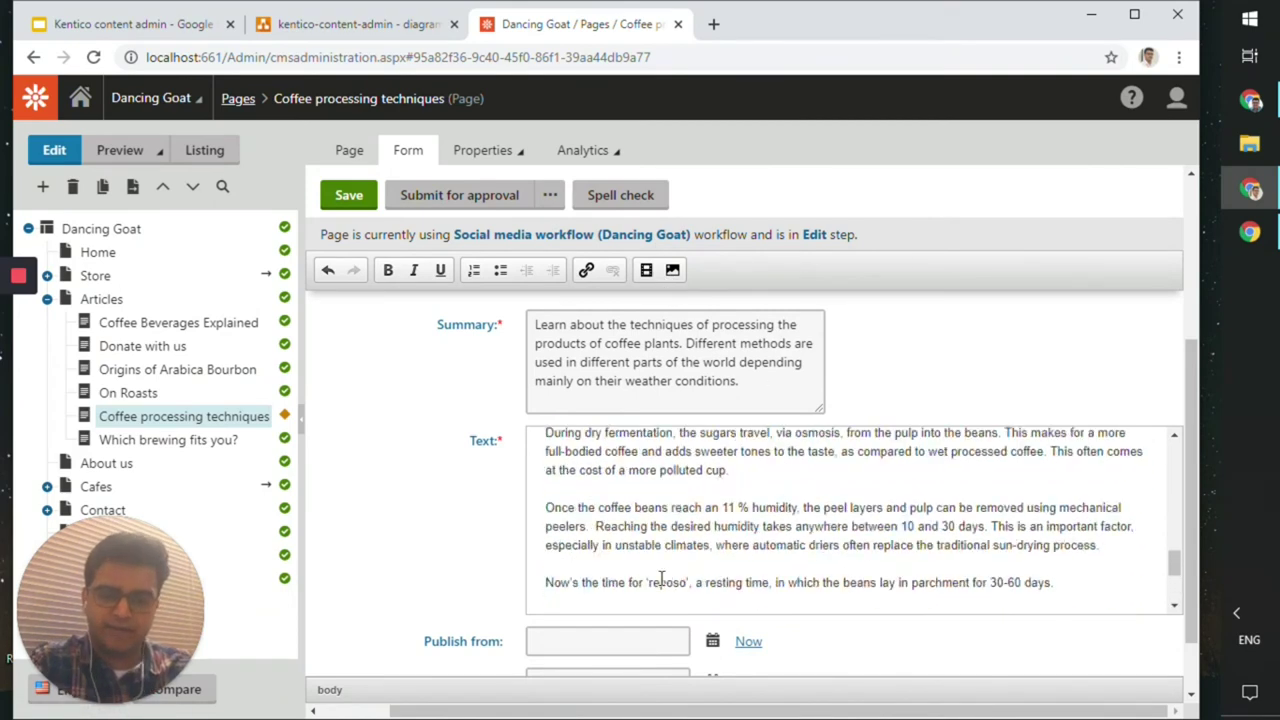
pyautogui.scroll(3, 1164, 580)
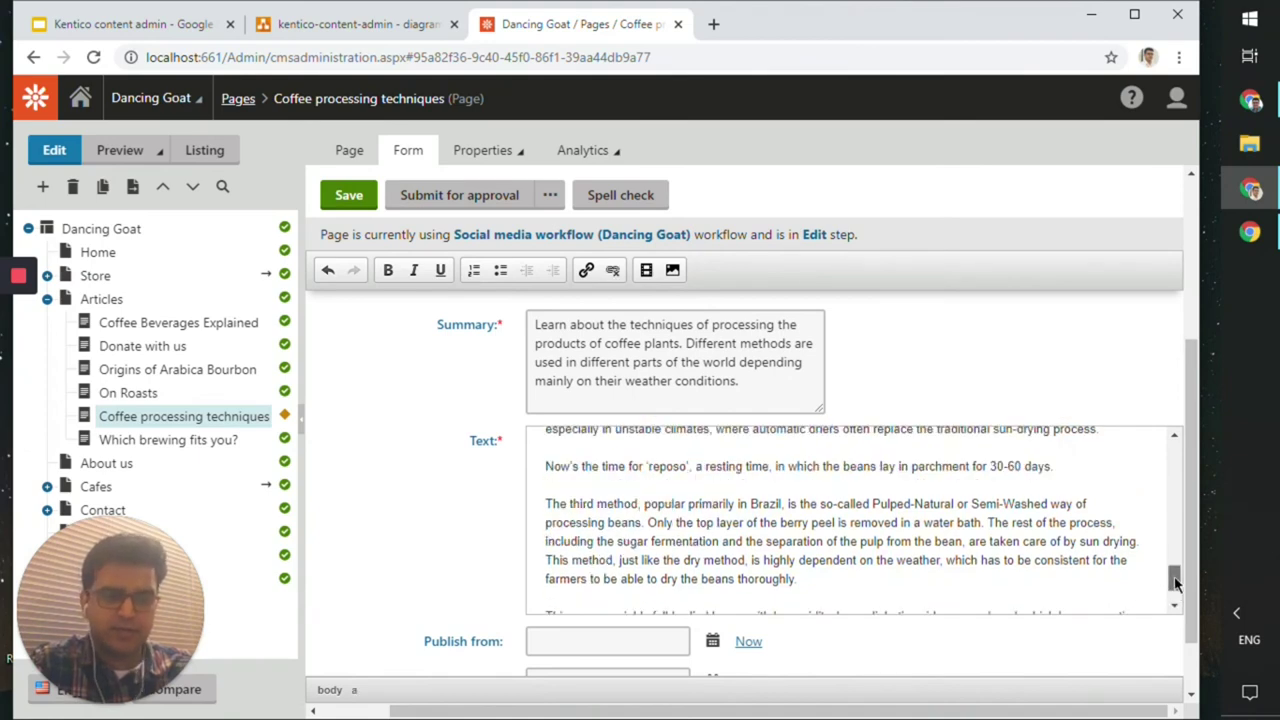
pyautogui.scroll(4, 1032, 481)
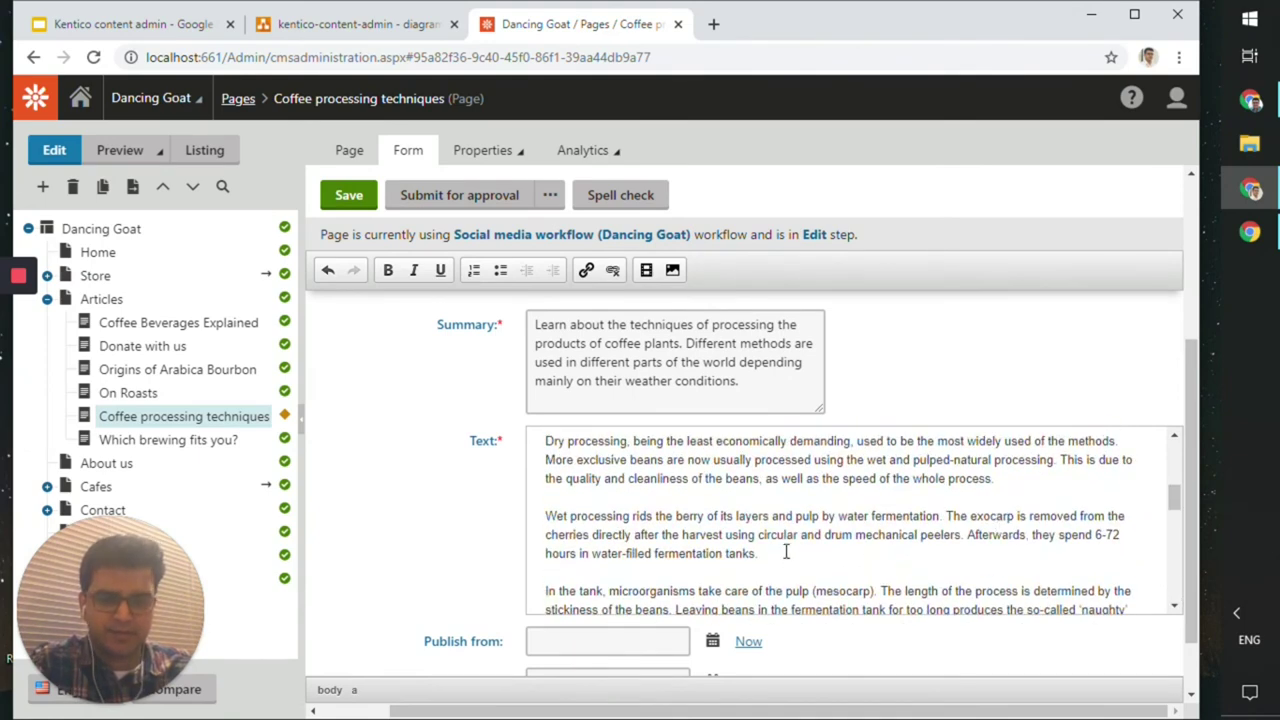
pyautogui.press('Return')
pyautogui.press('Return')
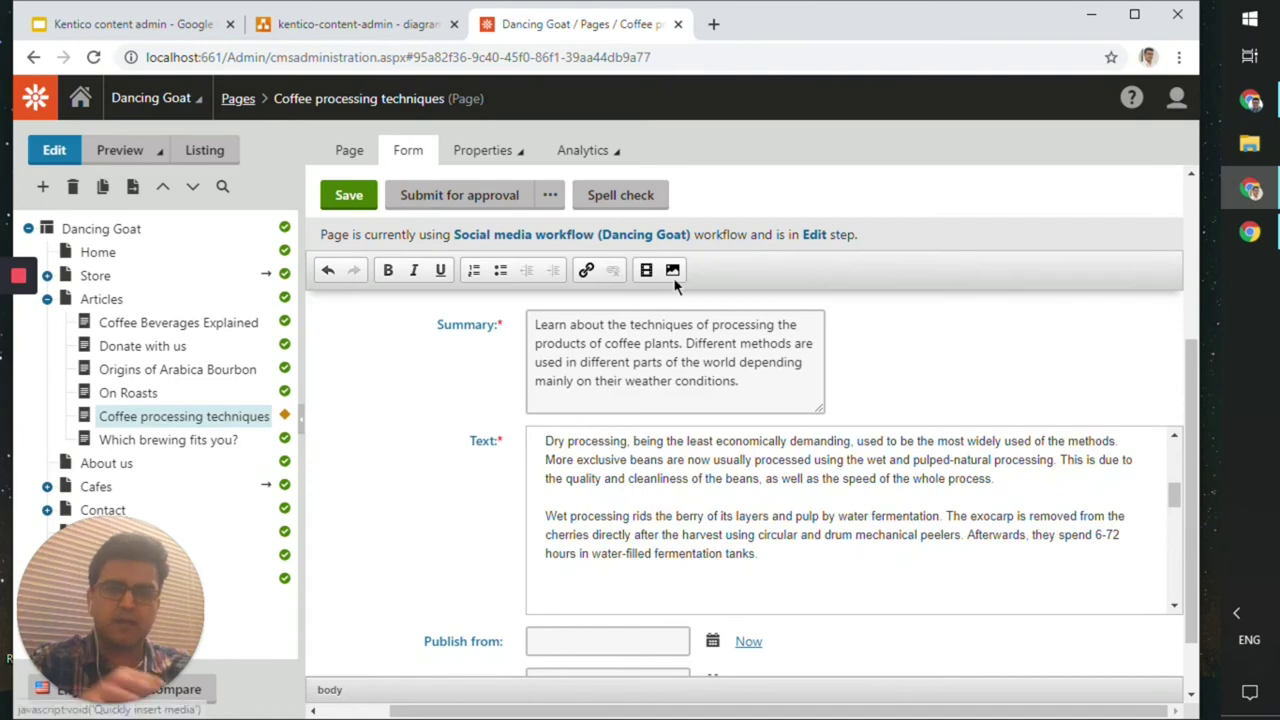
pyautogui.click(673, 275)
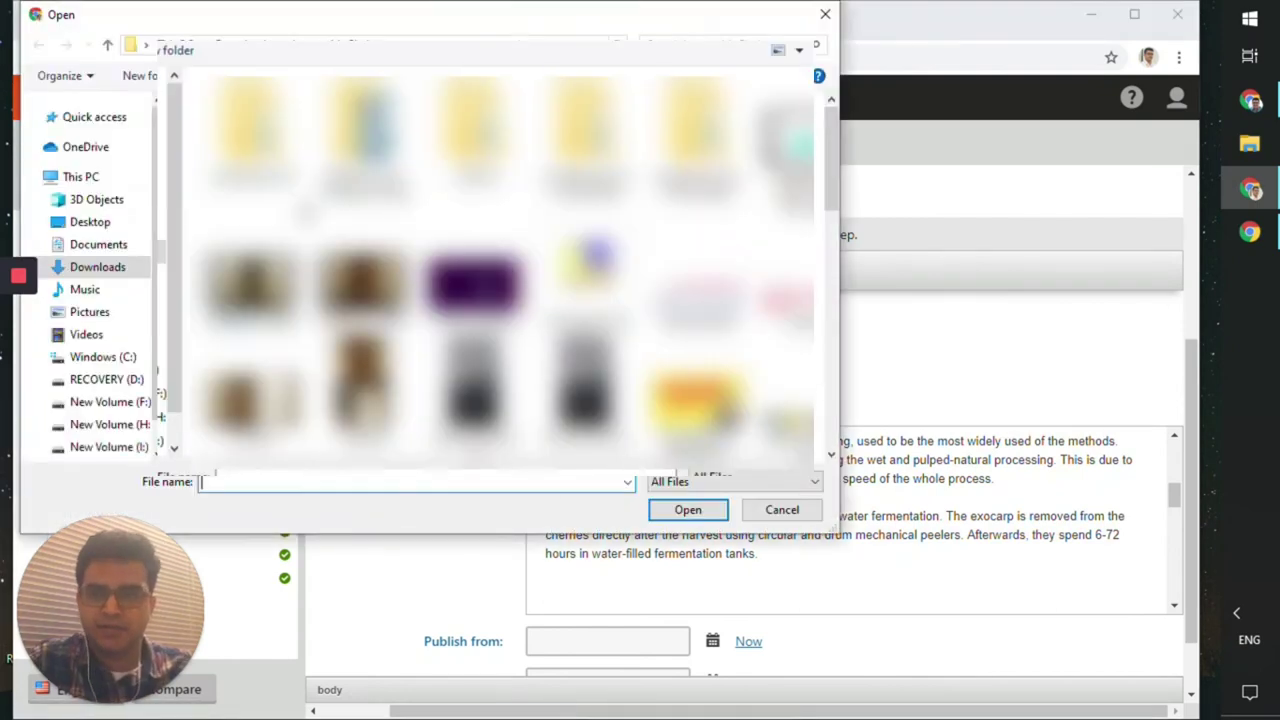
pyautogui.moveTo(515, 2); pyautogui.dragTo(529, 42)
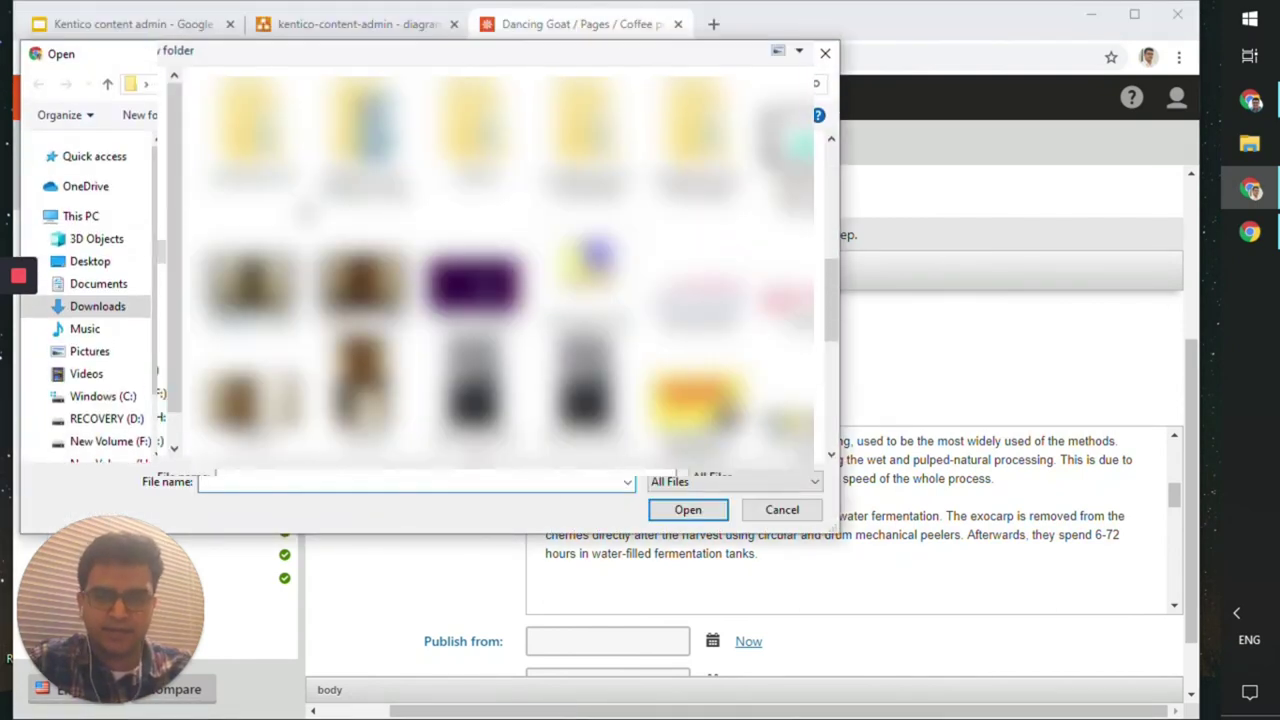
pyautogui.scroll(-5, 500, 270)
pyautogui.click(362, 282)
pyautogui.click(688, 510)
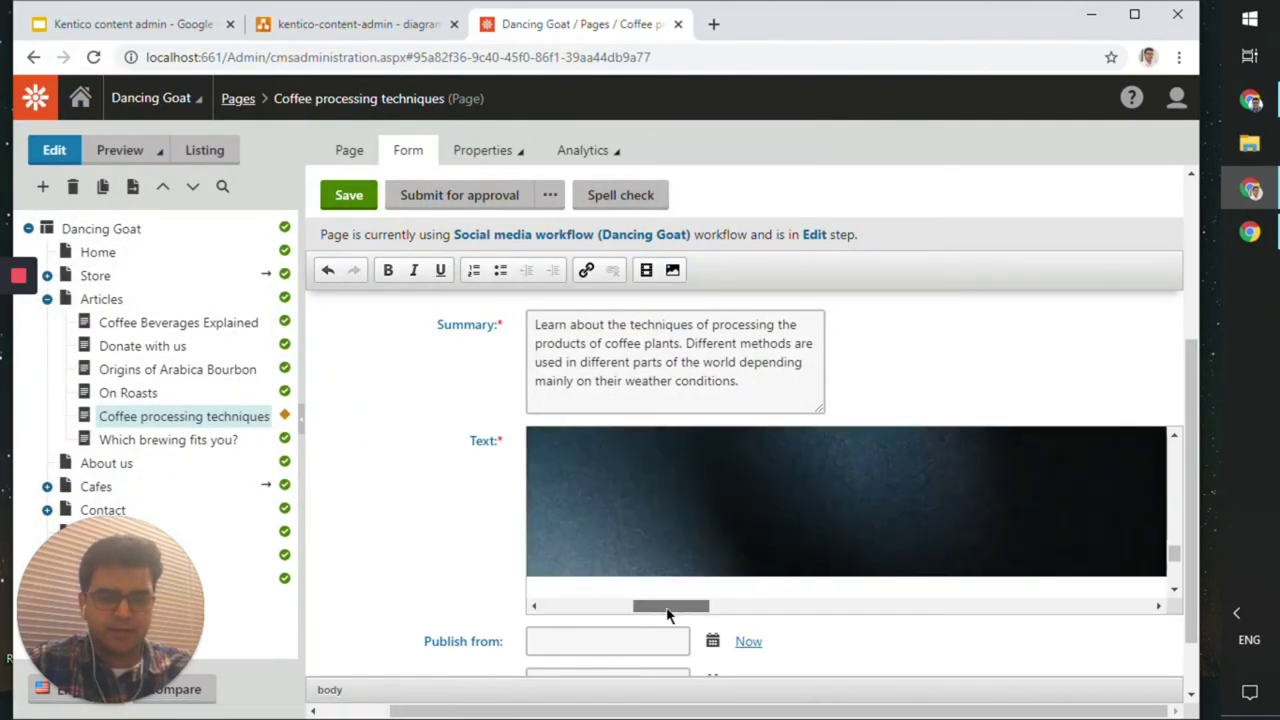
pyautogui.scroll(3, 851, 512)
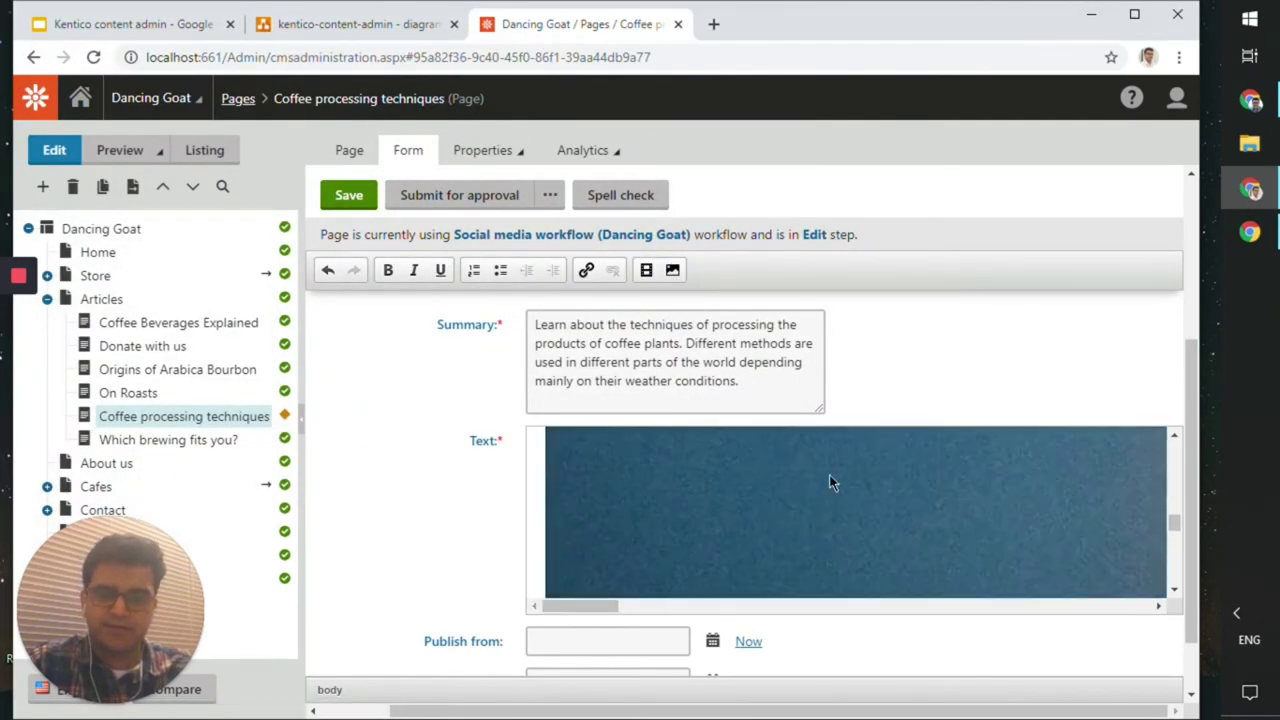
# Step: Save the article and preview it as a rendered page on the Page tab
pyautogui.click(360, 200)
pyautogui.click(349, 150)
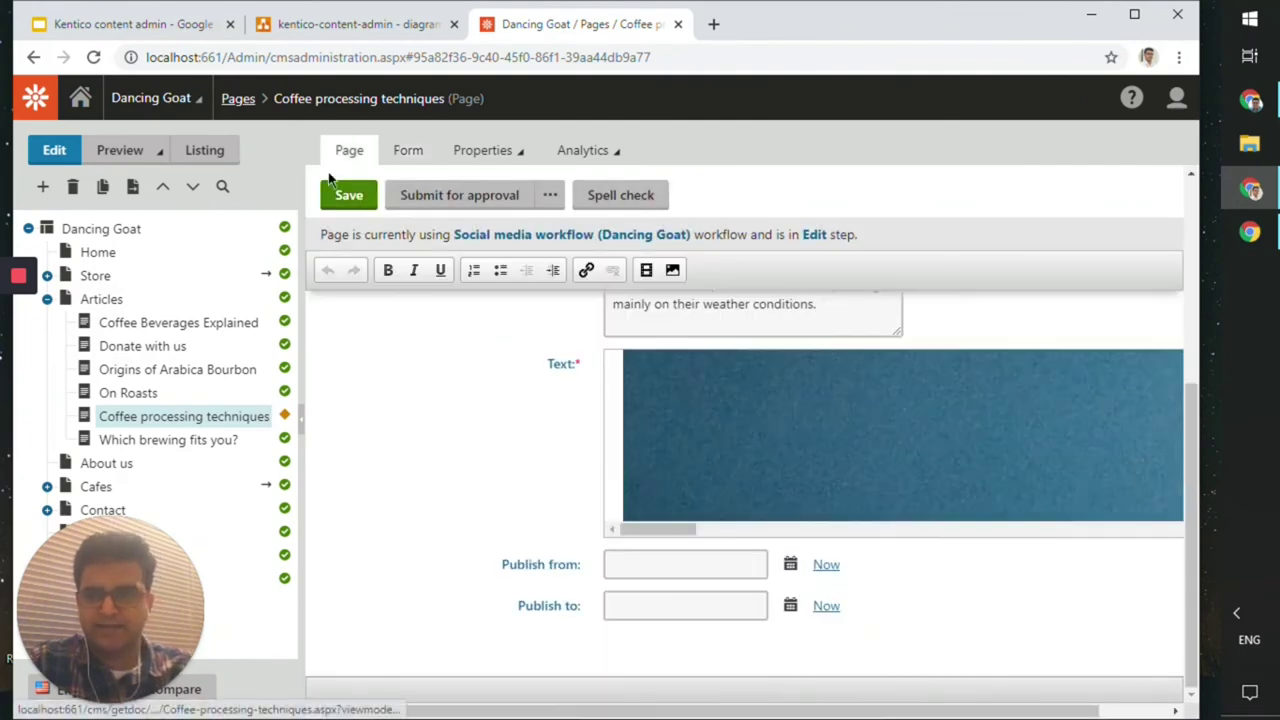
pyautogui.scroll(-4, 576, 440)
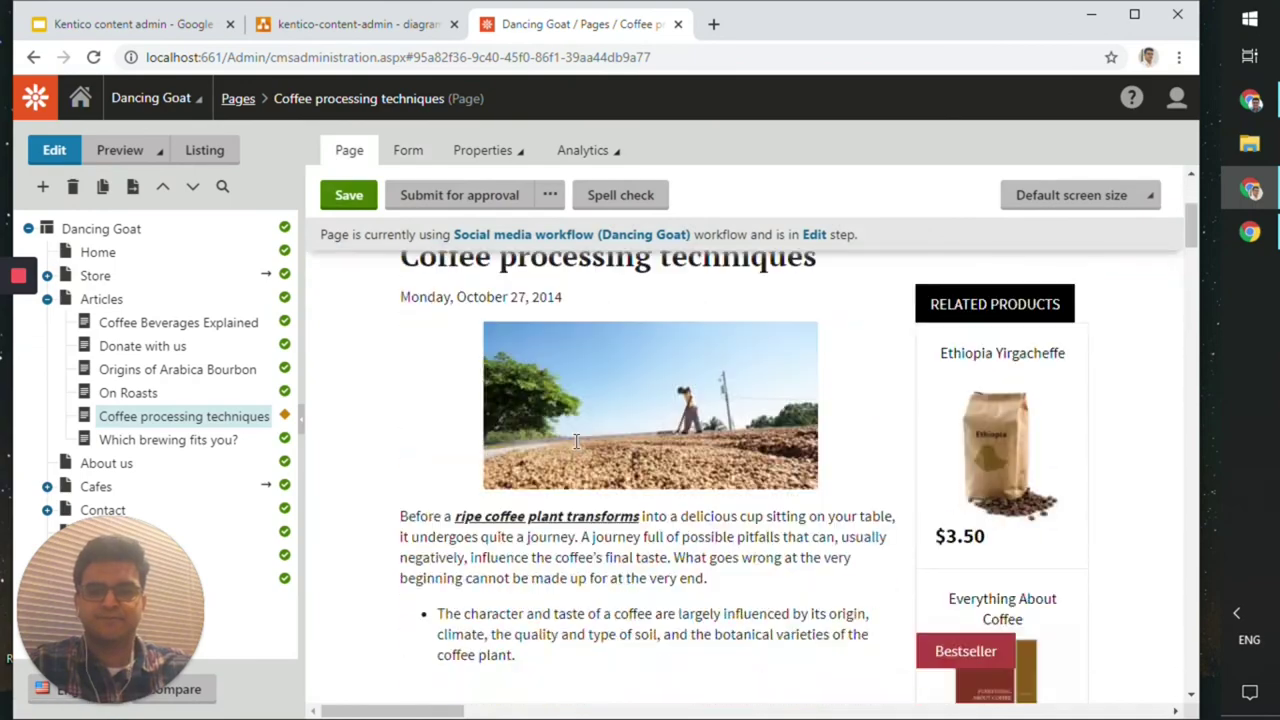
pyautogui.scroll(1, 576, 440)
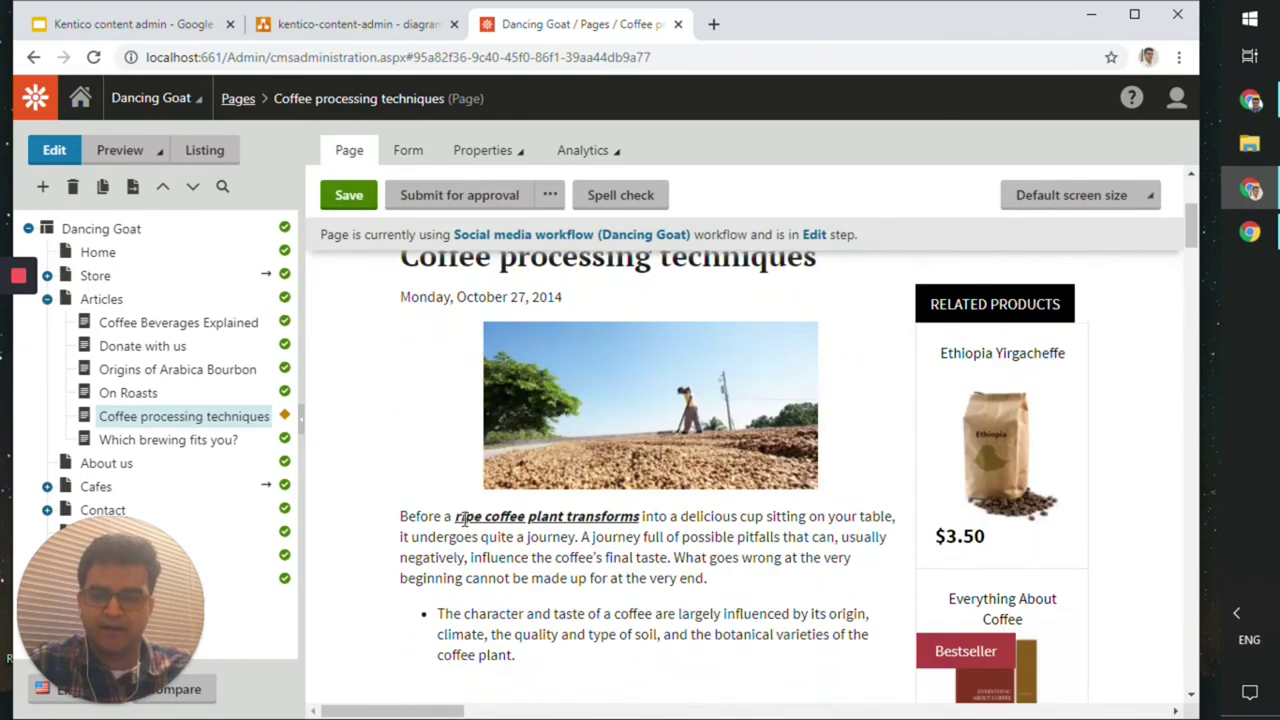
pyautogui.scroll(-3, 547, 527)
pyautogui.scroll(3, 544, 519)
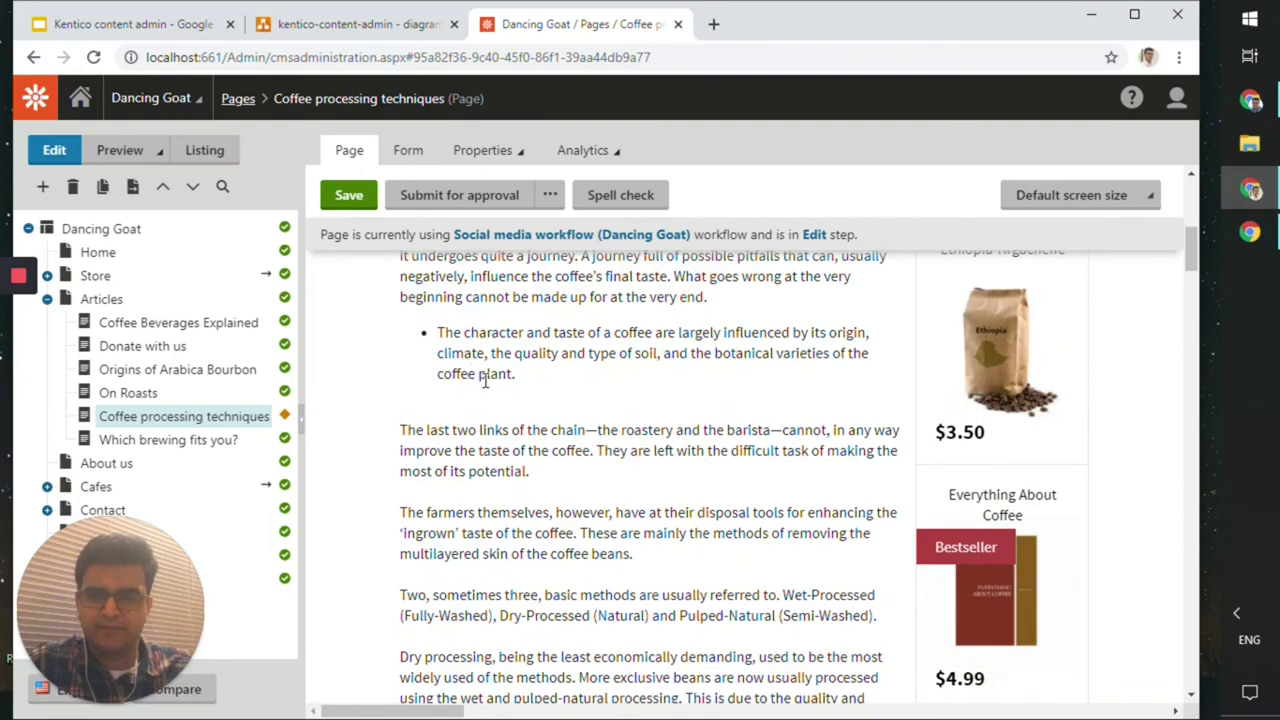
# Step: Review the rest of the rendered article, then submit it for approval
pyautogui.scroll(-8, 490, 388)
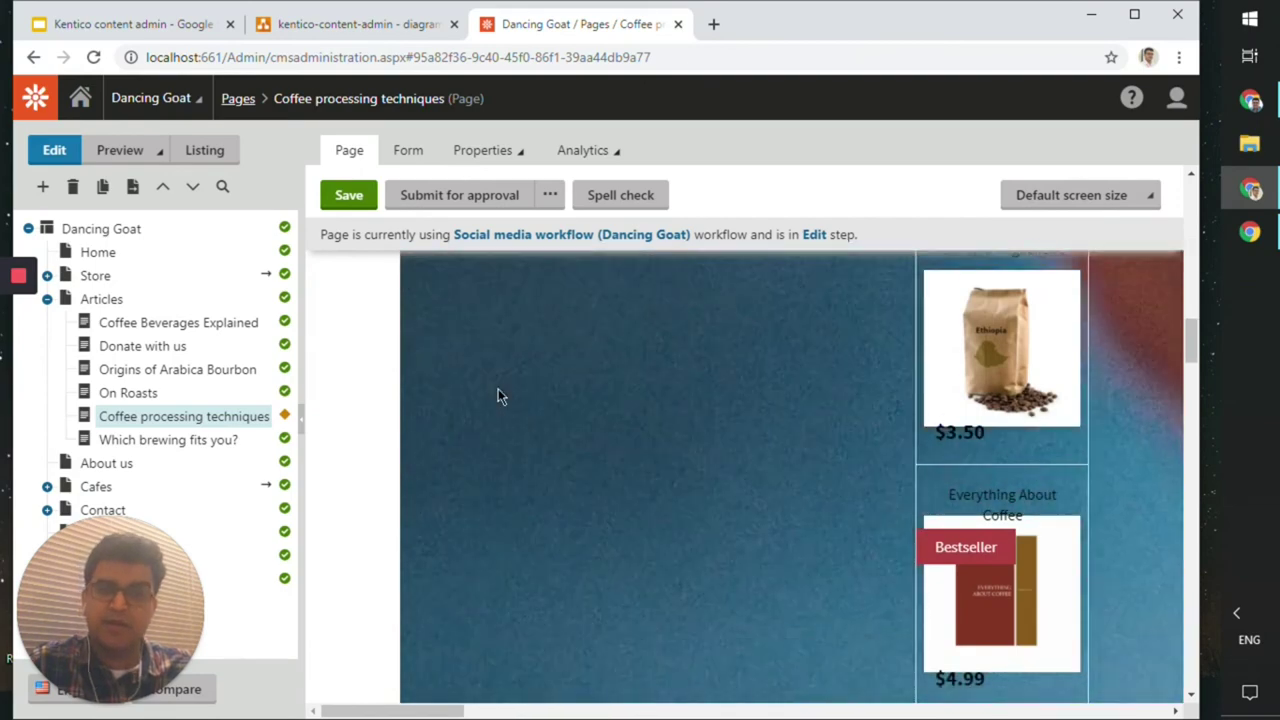
pyautogui.scroll(-6, 501, 396)
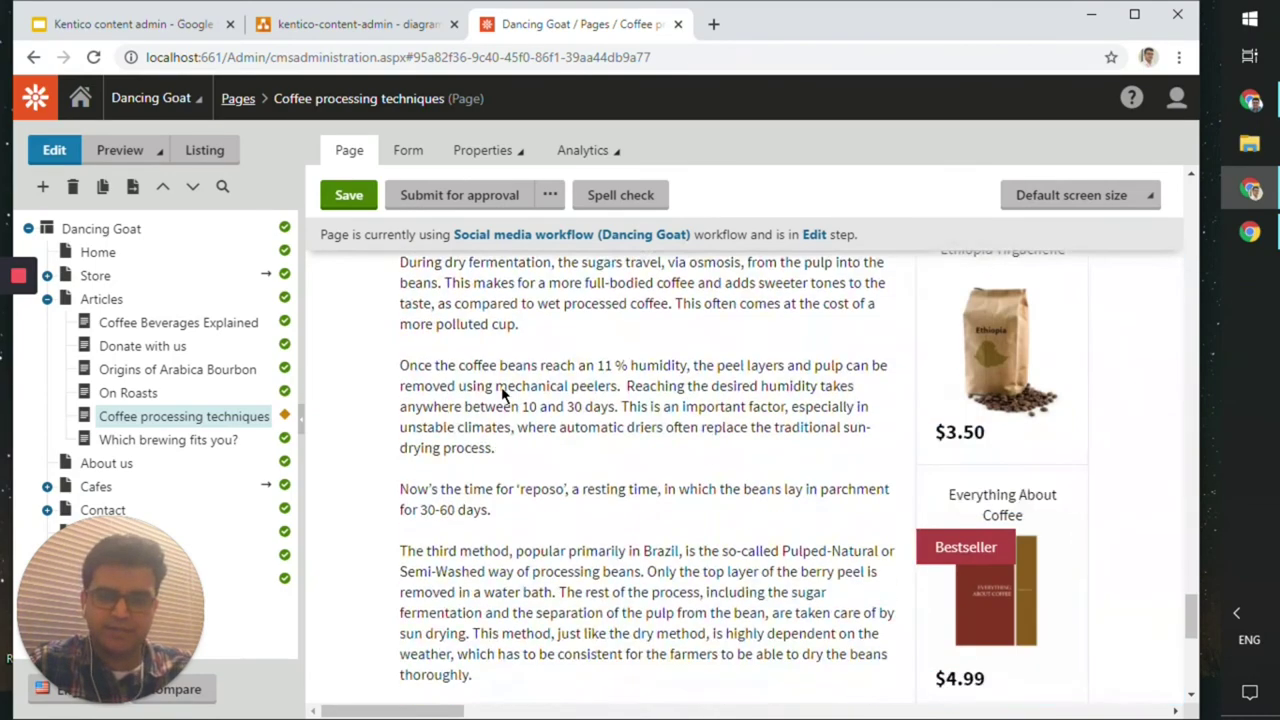
pyautogui.scroll(3, 503, 393)
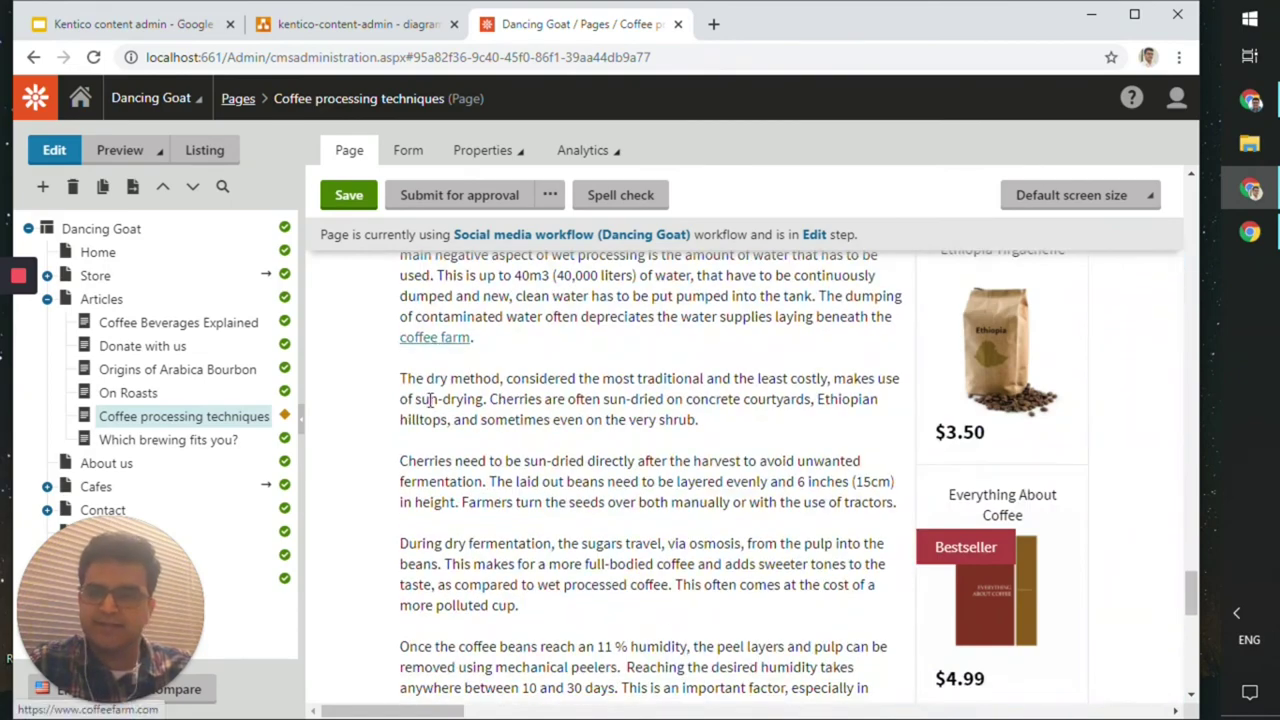
pyautogui.scroll(7, 741, 331)
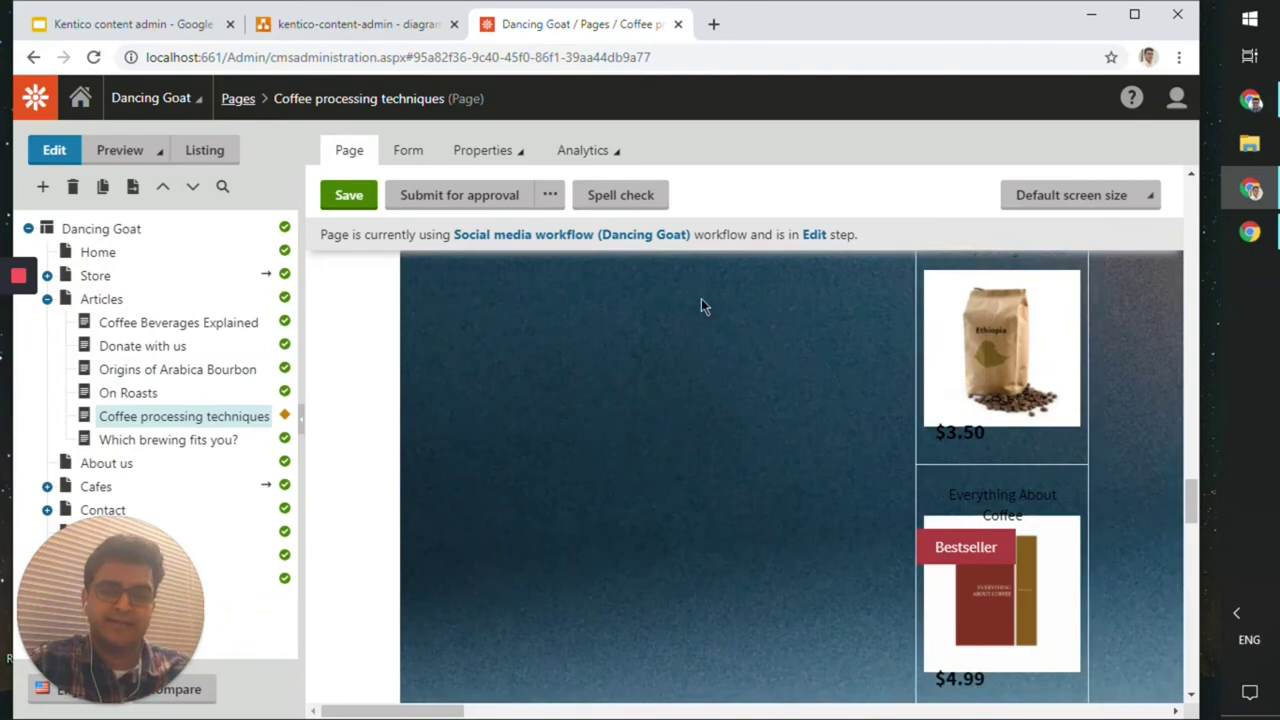
pyautogui.scroll(5, 701, 298)
pyautogui.scroll(1, 724, 315)
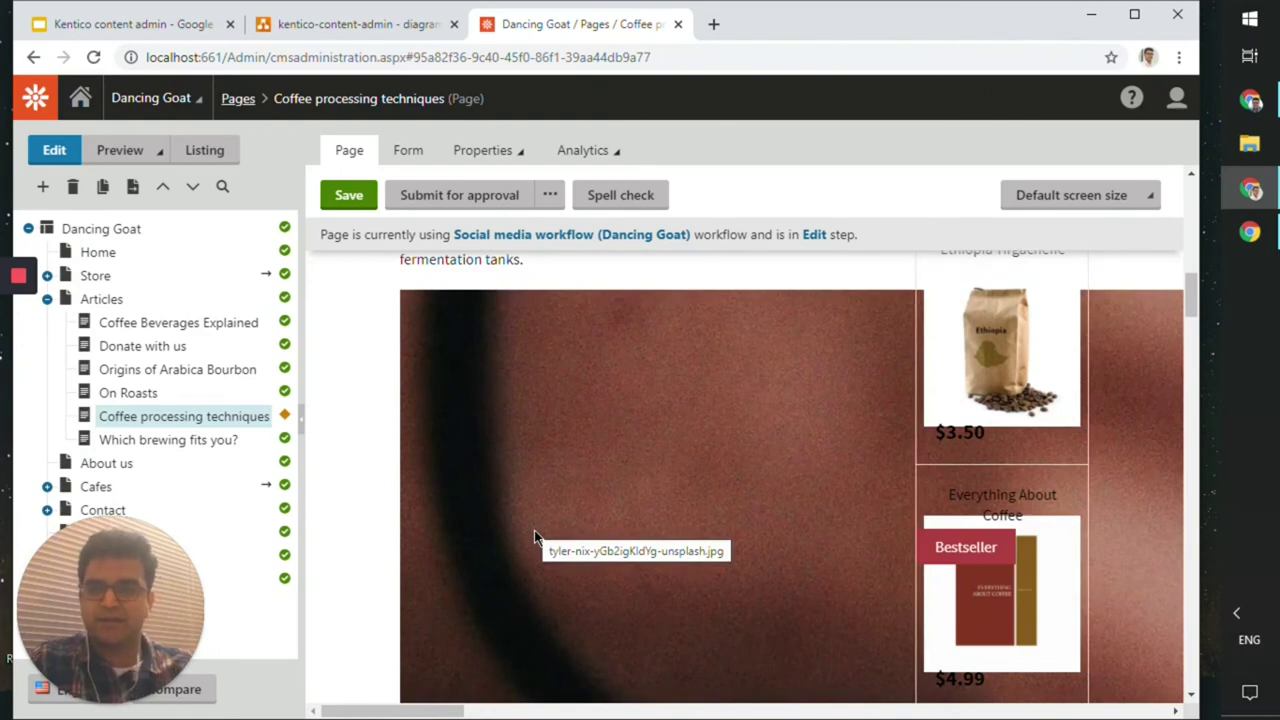
pyautogui.scroll(3, 513, 540)
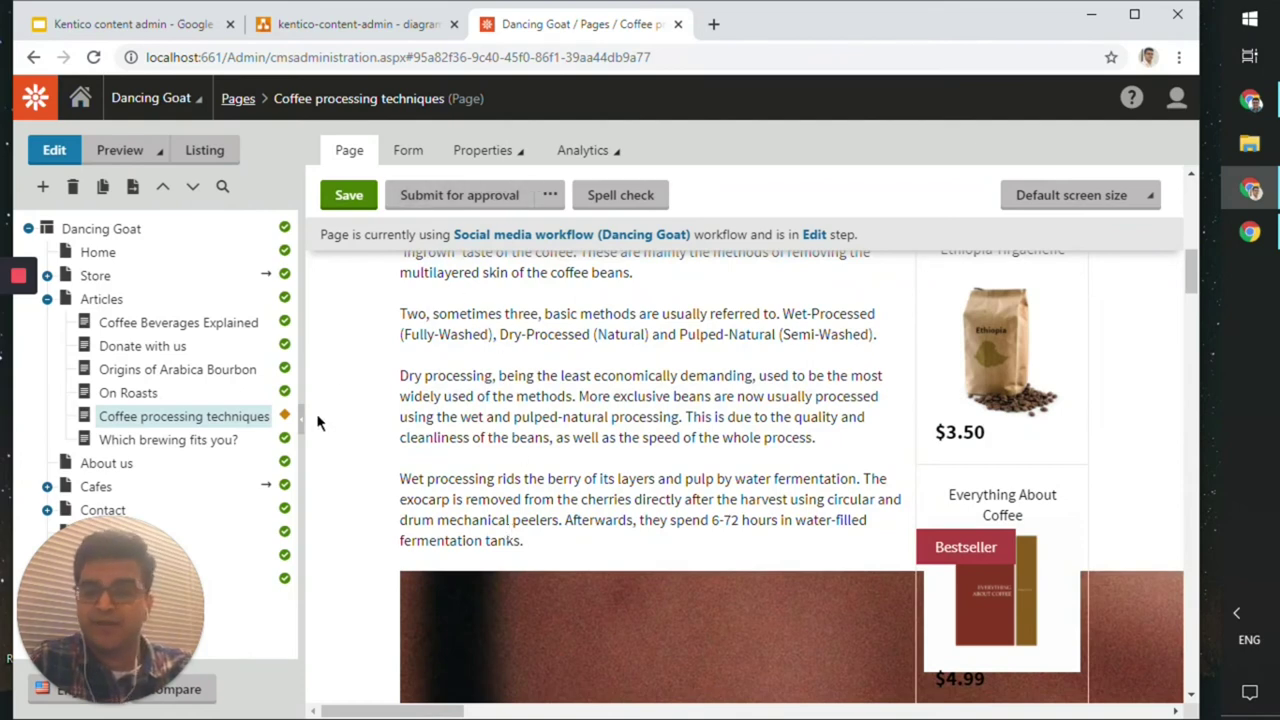
pyautogui.click(510, 198)
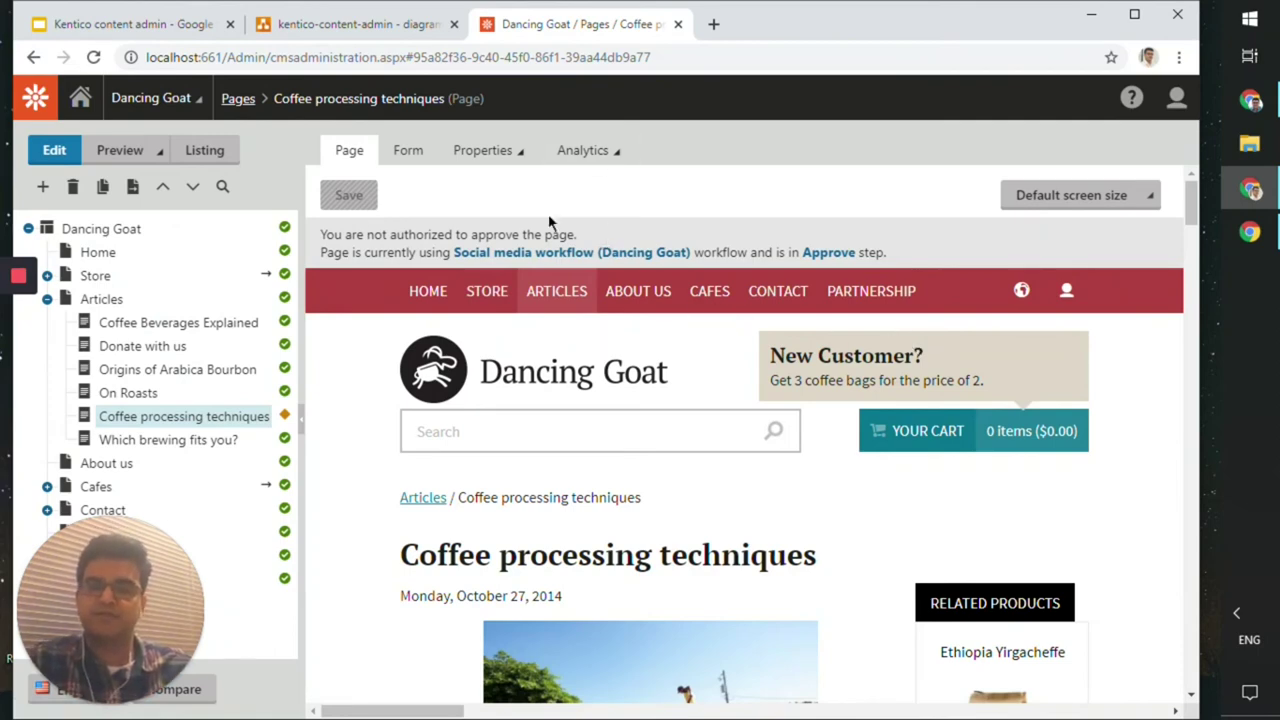
# Step: Select the Home page and open the configuration of its Demo Rich Text widget
pyautogui.click(108, 260)
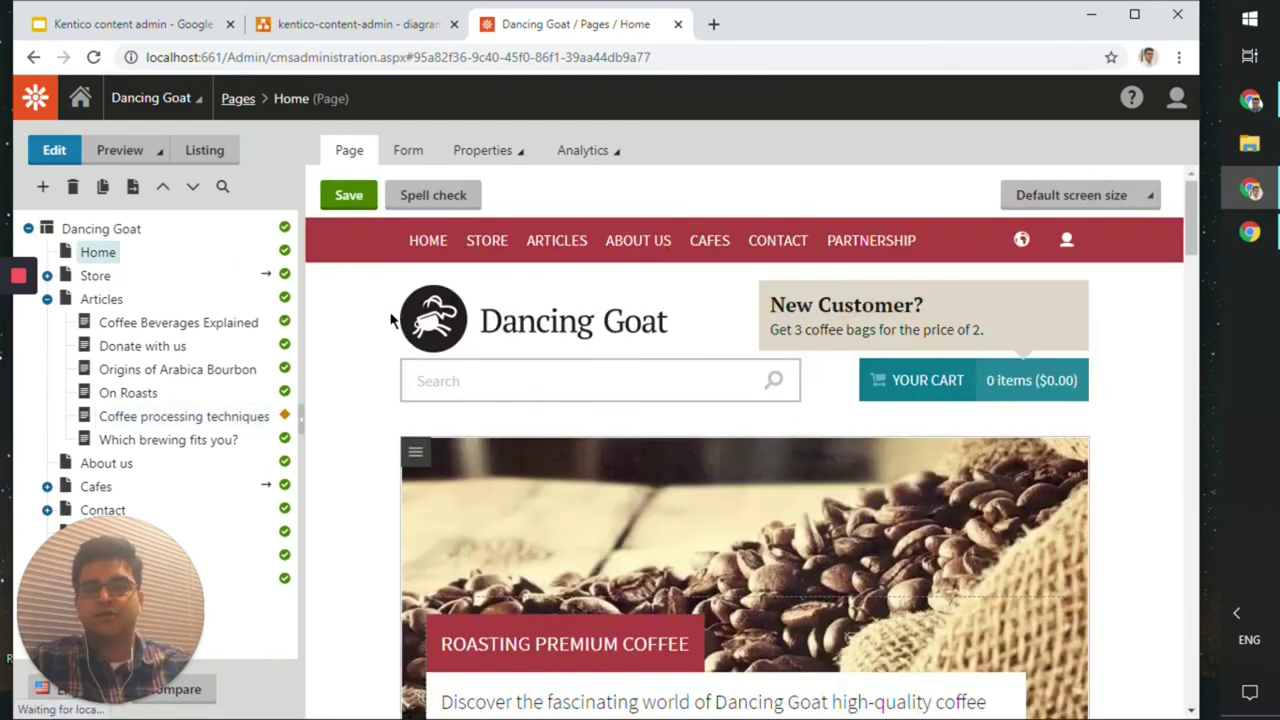
pyautogui.scroll(-3, 391, 320)
pyautogui.scroll(-5, 391, 330)
pyautogui.scroll(3, 391, 335)
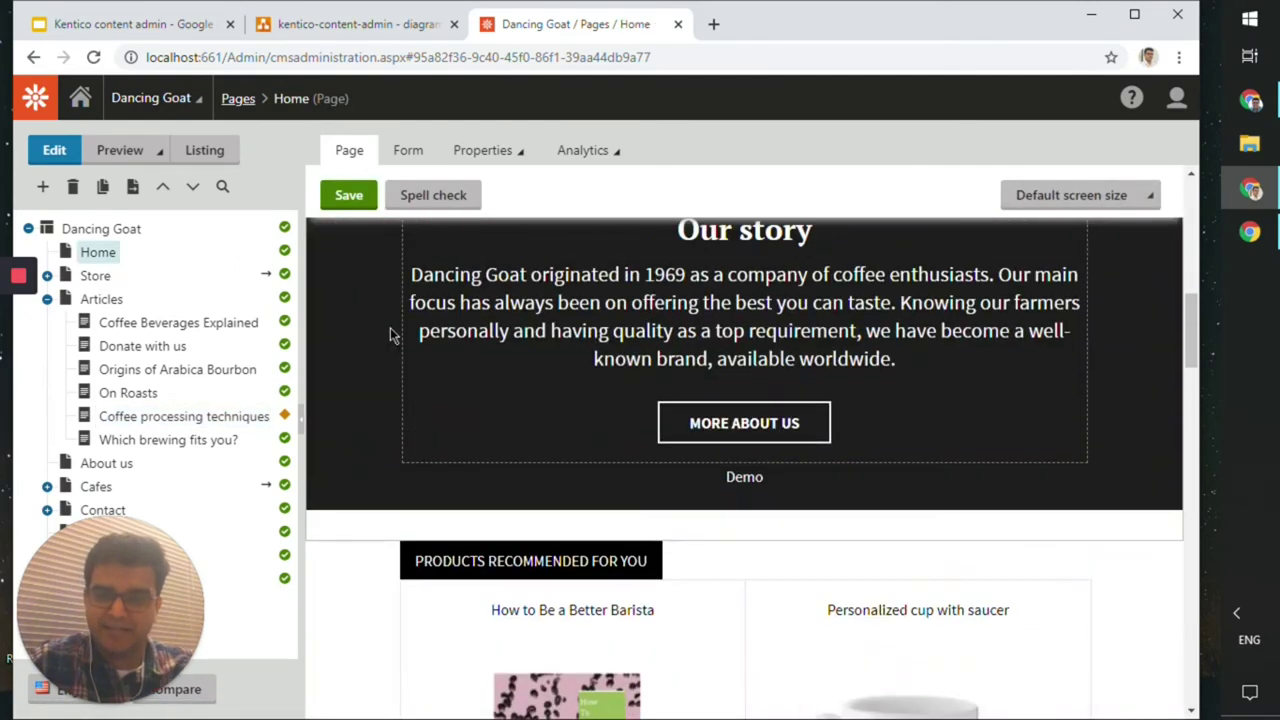
pyautogui.click(1073, 482)
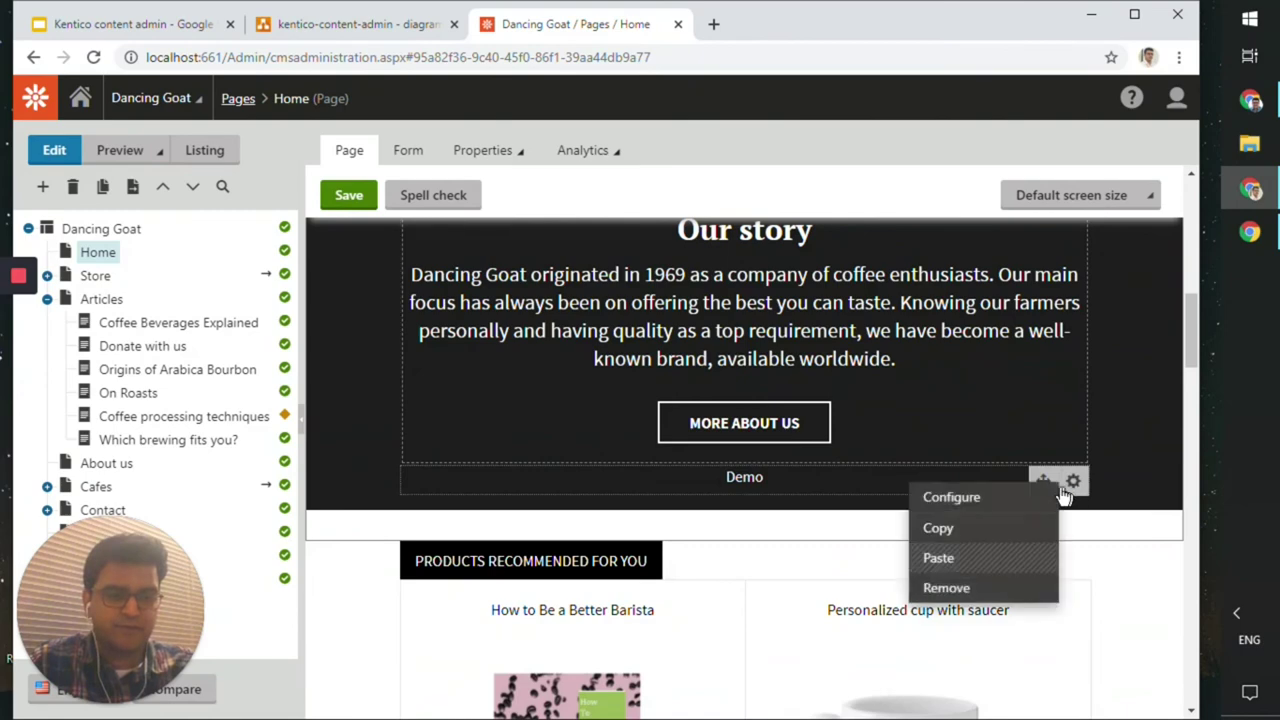
pyautogui.click(985, 497)
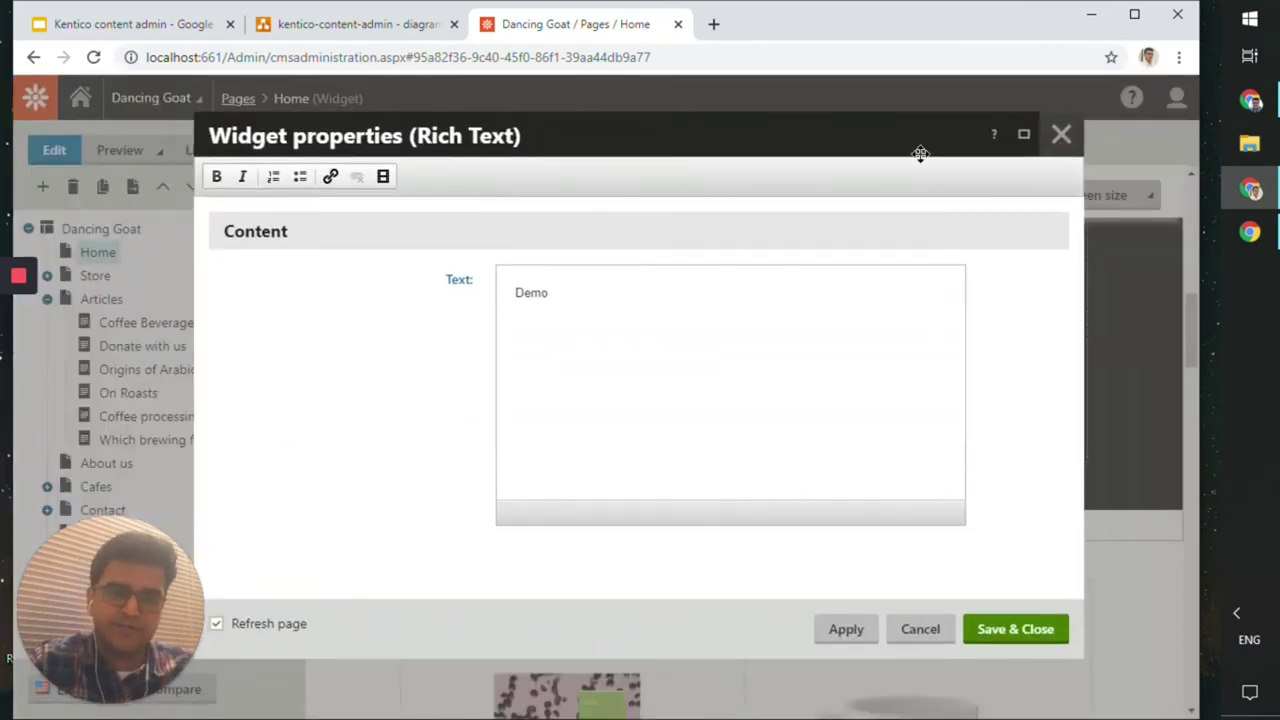
pyautogui.moveTo(920, 154); pyautogui.dragTo(956, 193)
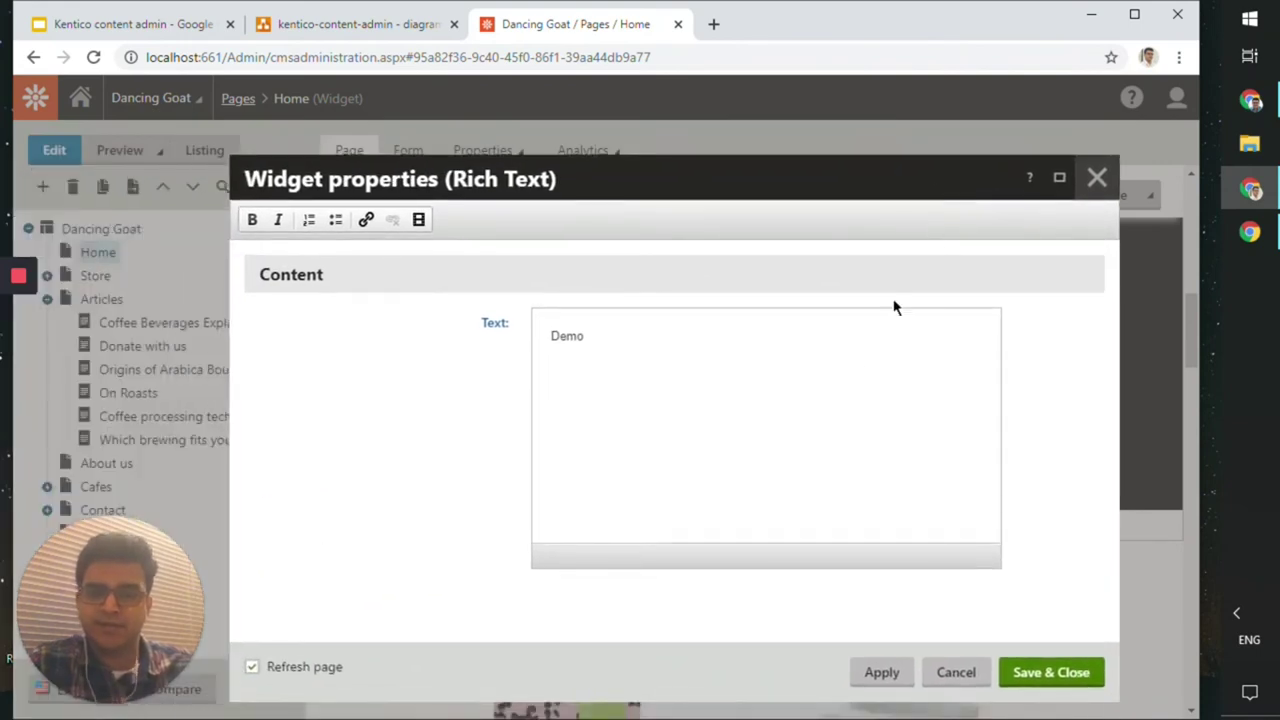
# Step: Add a bold italic 'Demo content' line below 'Demo' and save the widget
pyautogui.click(749, 407)
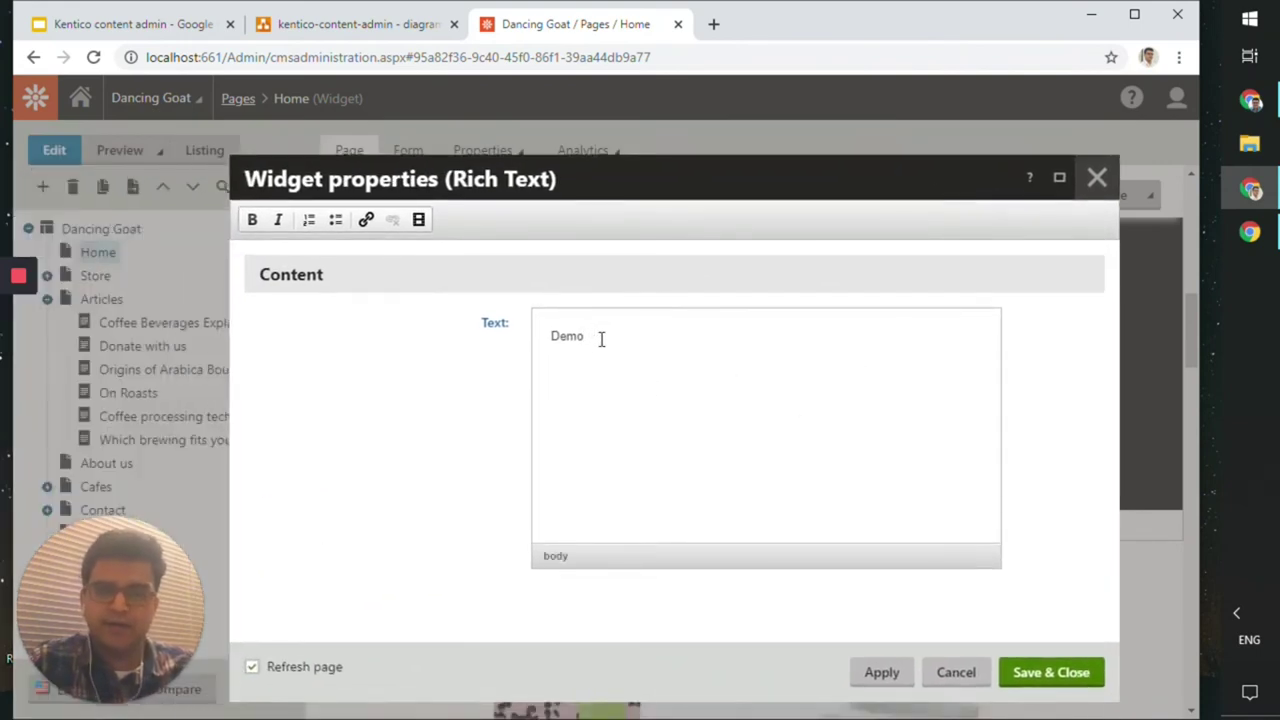
pyautogui.press('Return')
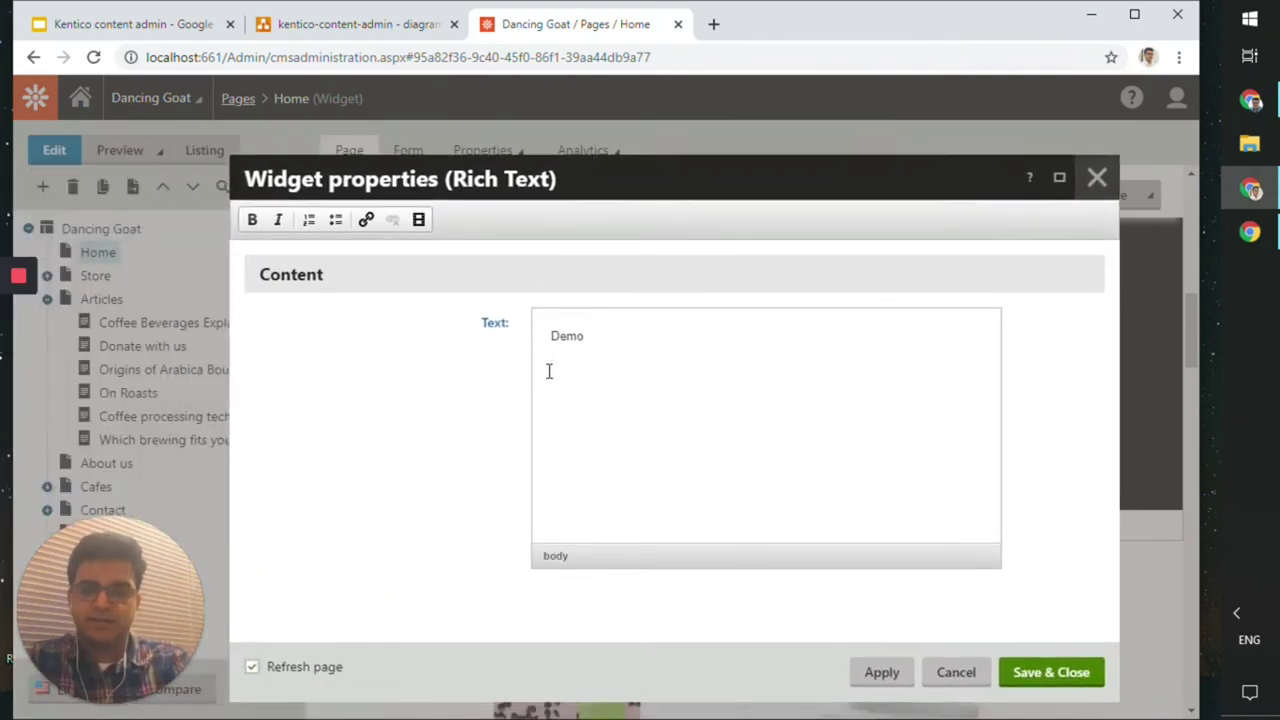
pyautogui.write('Demo content')
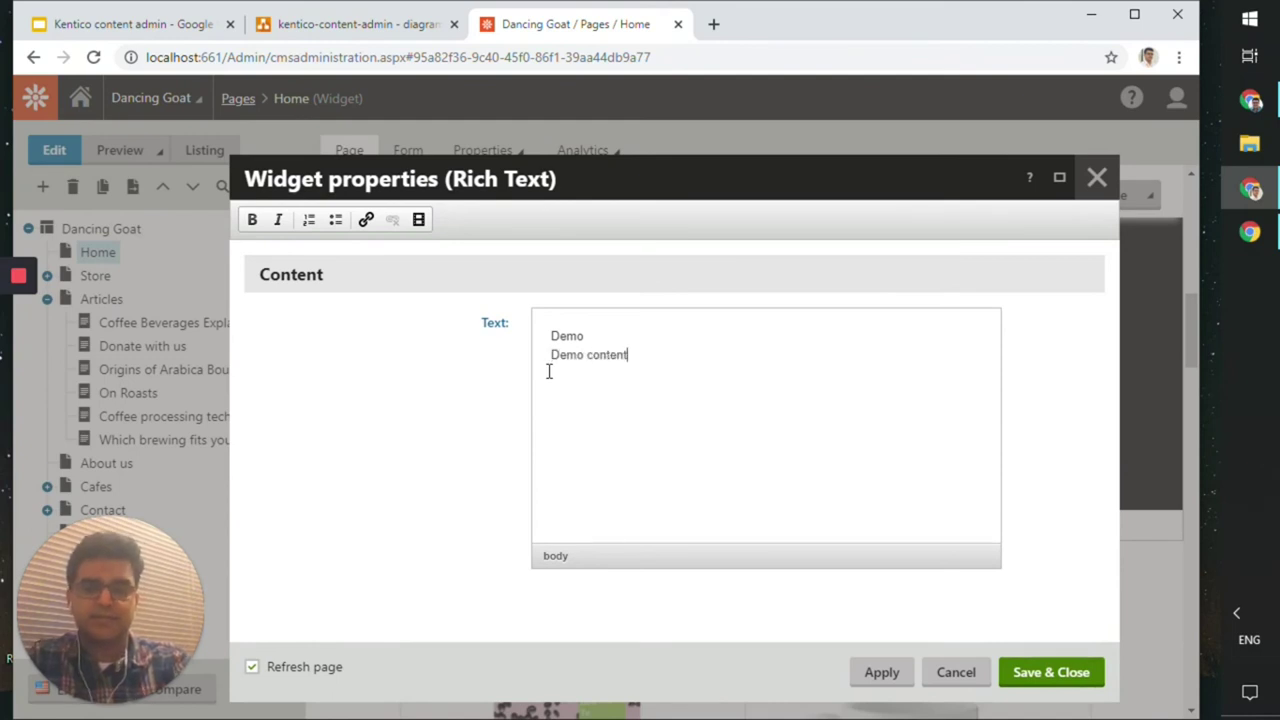
pyautogui.hotkey('shift', 'Home')
pyautogui.click(252, 220)
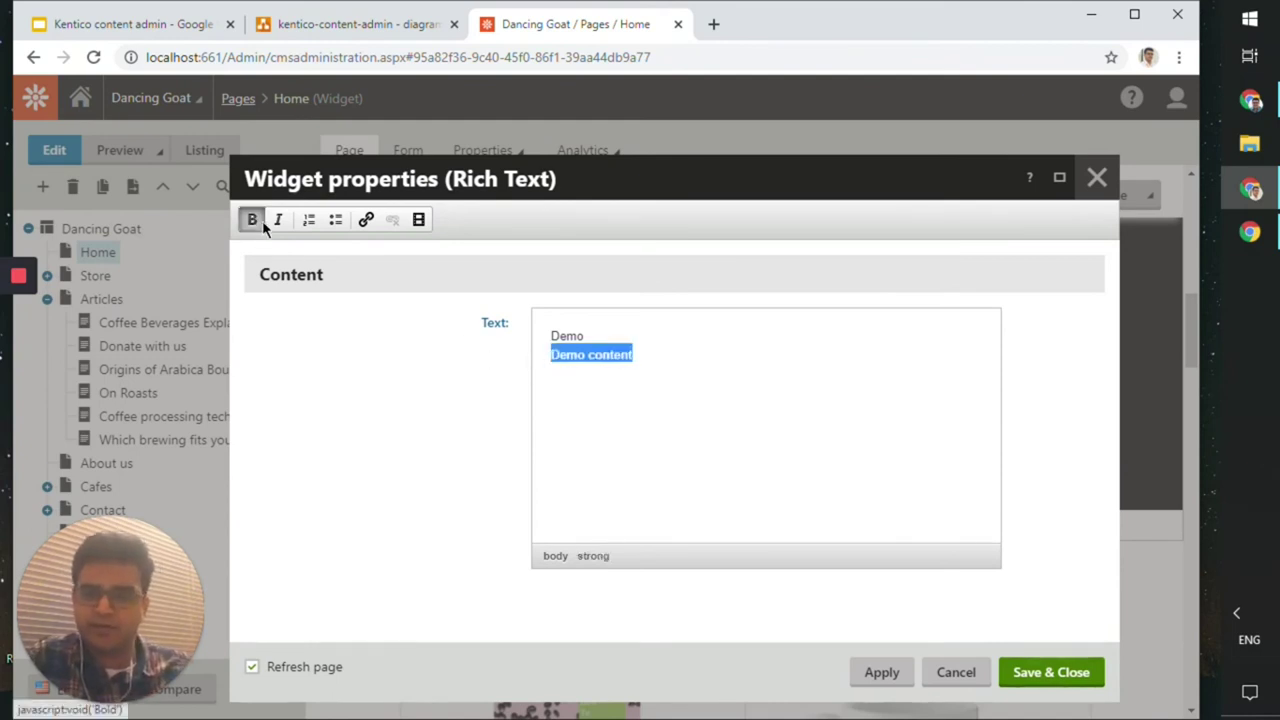
pyautogui.click(278, 220)
pyautogui.click(1023, 684)
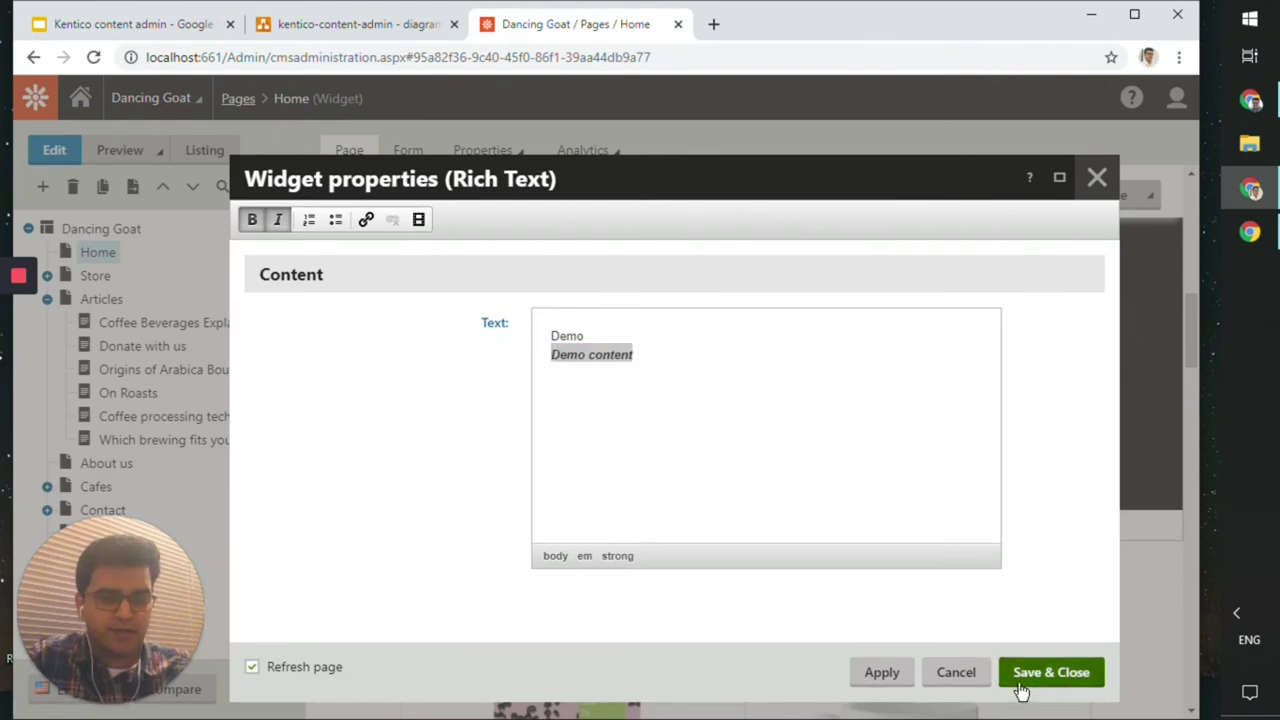
pyautogui.scroll(-3, 1000, 380)
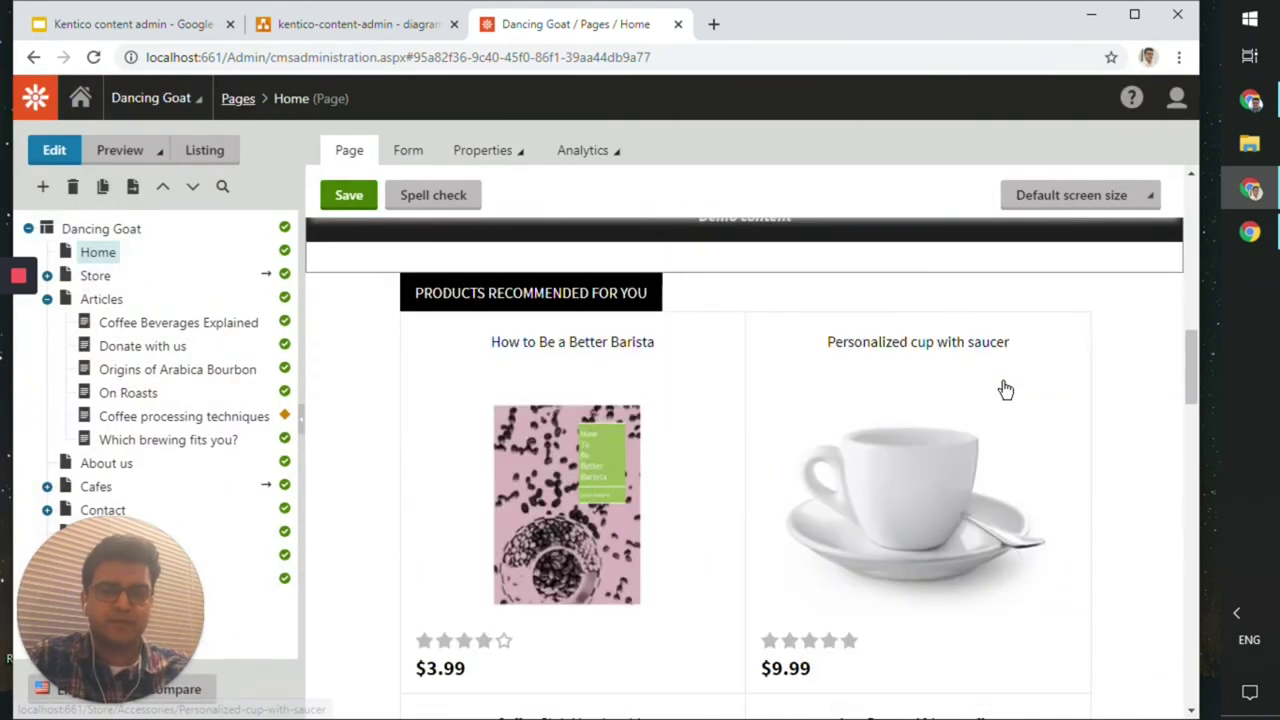
pyautogui.scroll(3, 1000, 385)
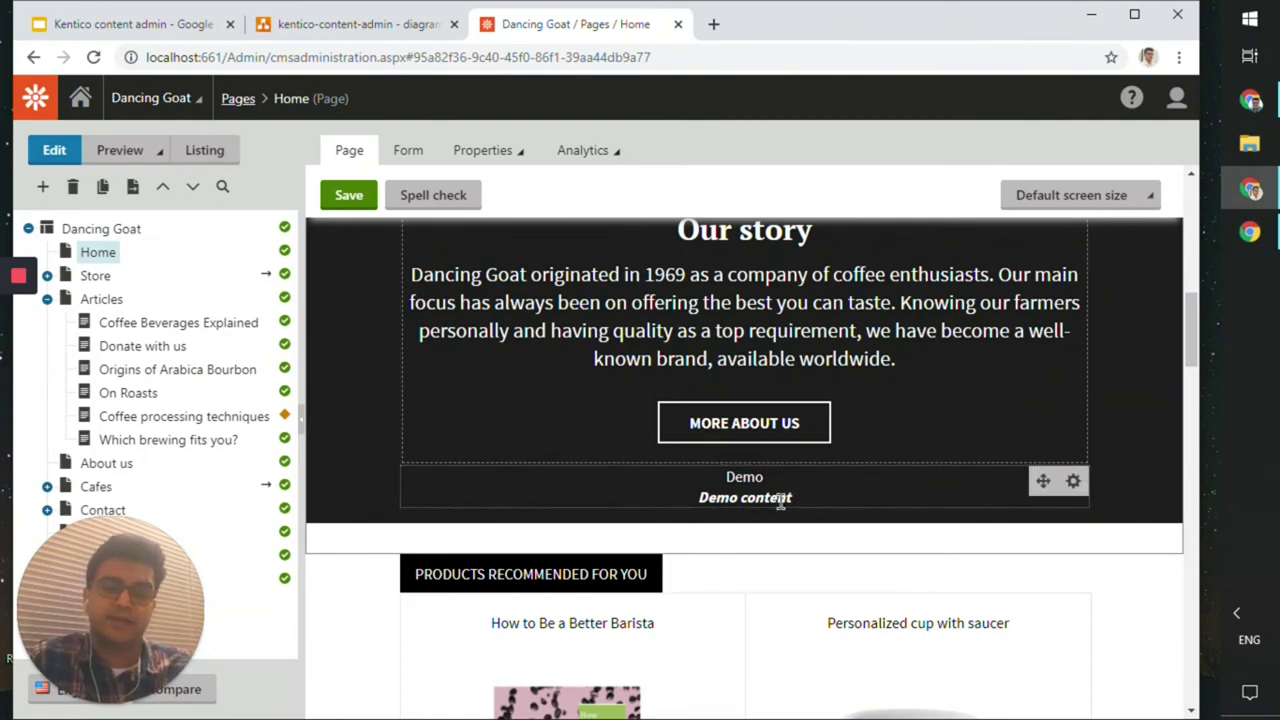
pyautogui.scroll(3, 740, 495)
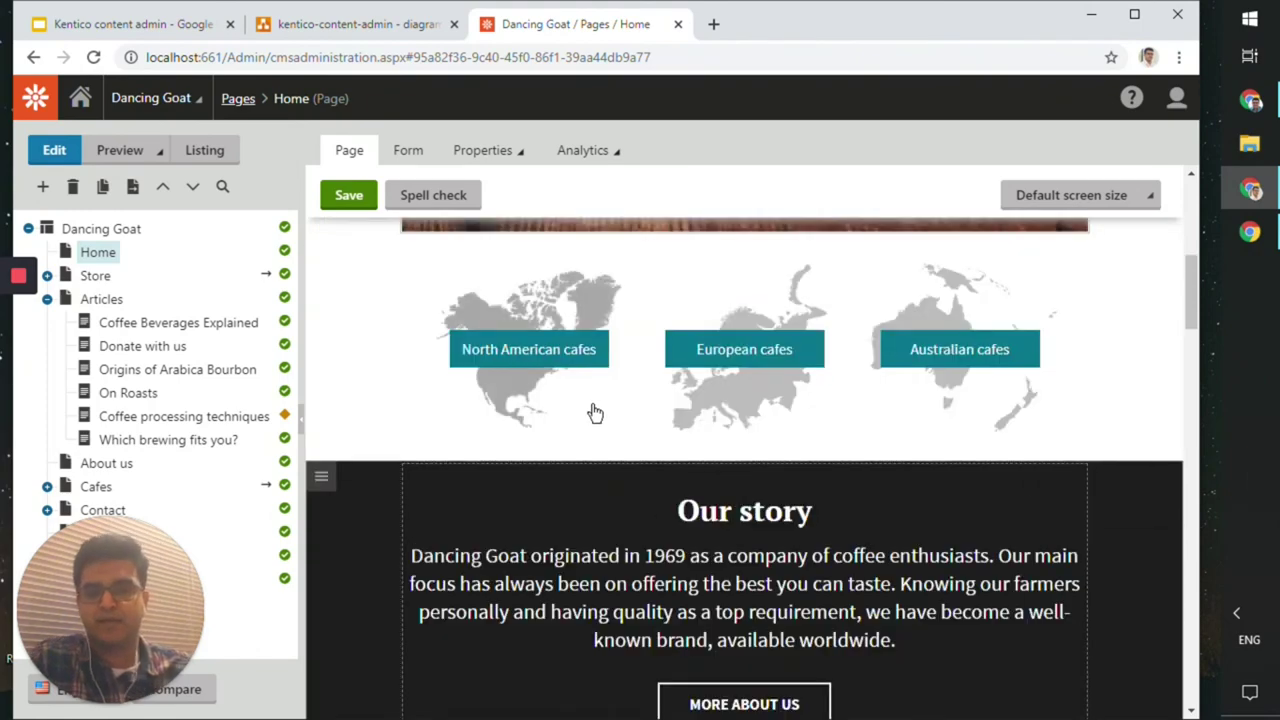
pyautogui.scroll(-3, 680, 375)
pyautogui.scroll(3, 1103, 350)
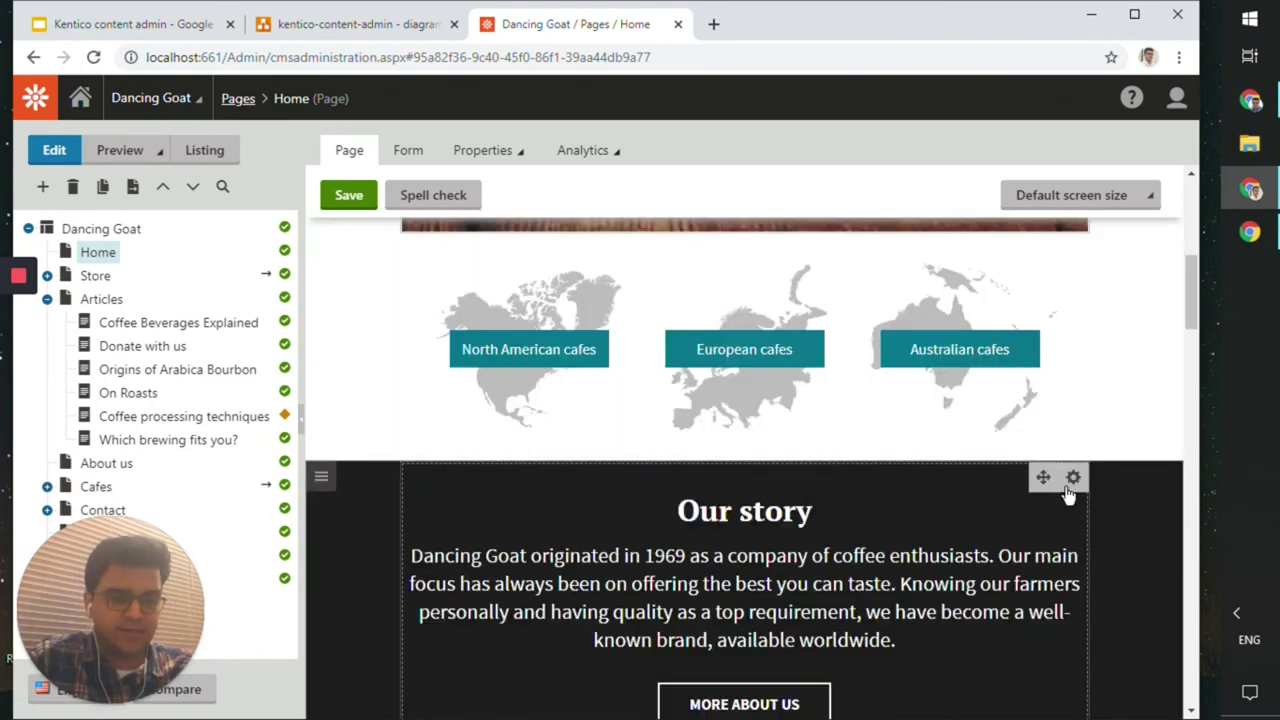
pyautogui.click(1072, 479)
pyautogui.click(980, 490)
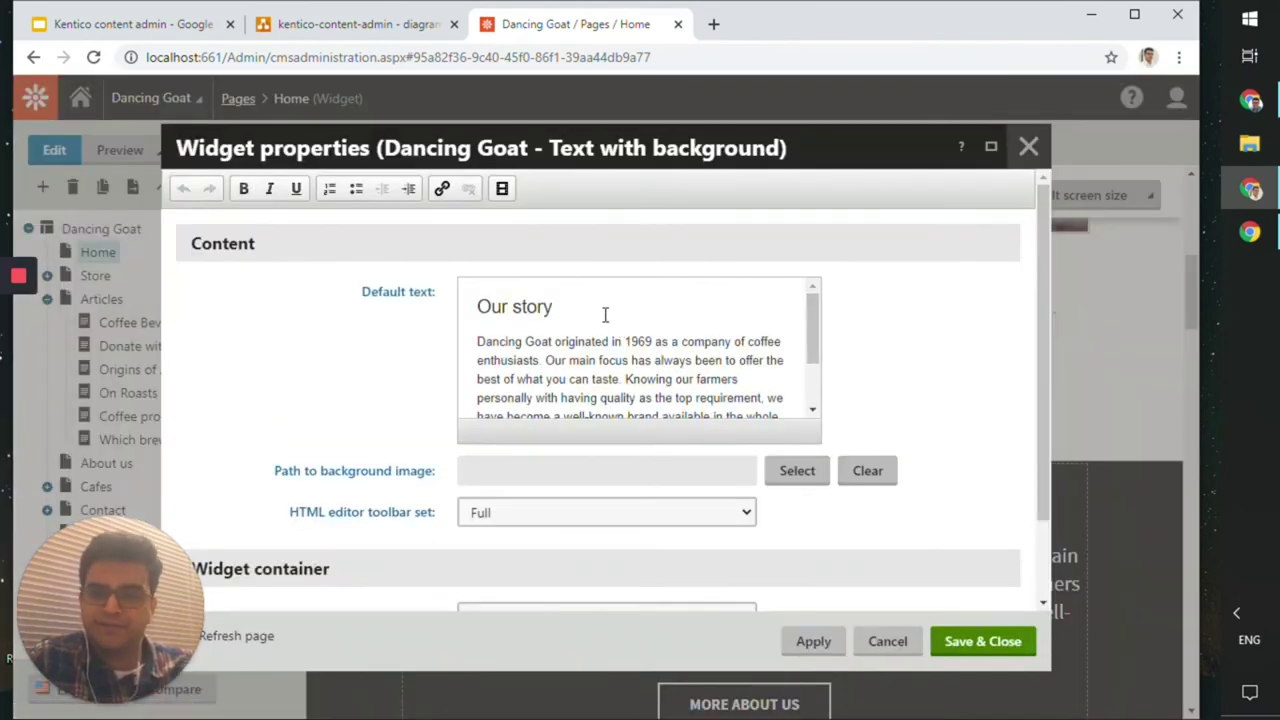
pyautogui.click(1028, 150)
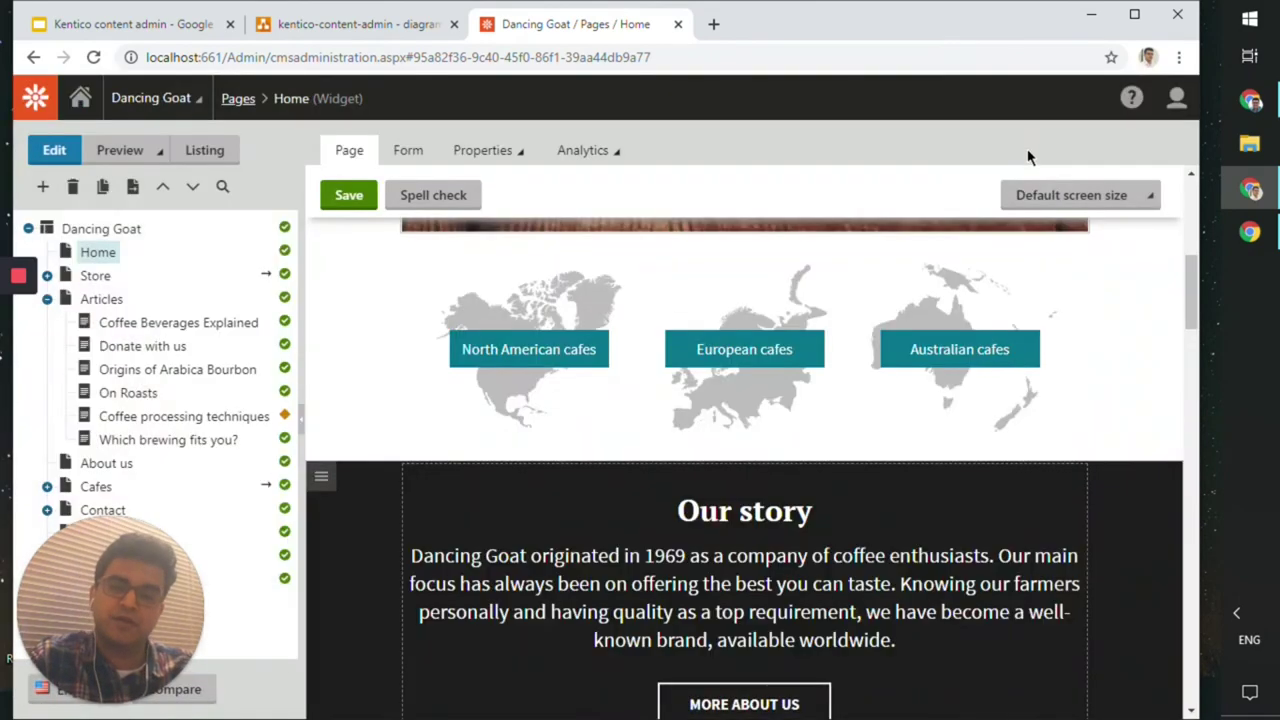
pyautogui.scroll(-3, 1150, 405)
pyautogui.scroll(2, 1146, 410)
pyautogui.scroll(1, 1146, 410)
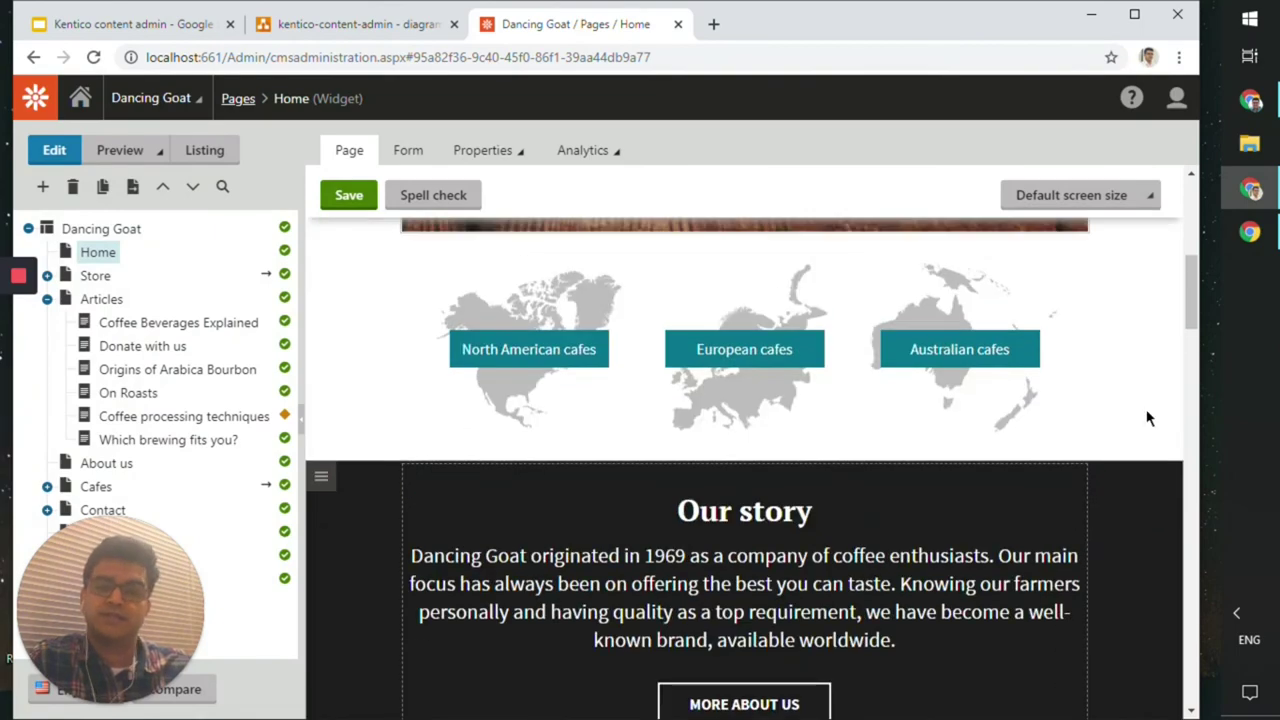
# Step: Pan the diagrams.net topic diagram to the Cache box, then return to the Kentico Home page editor
pyautogui.hotkey('ctrl', 'shift', 'Tab')
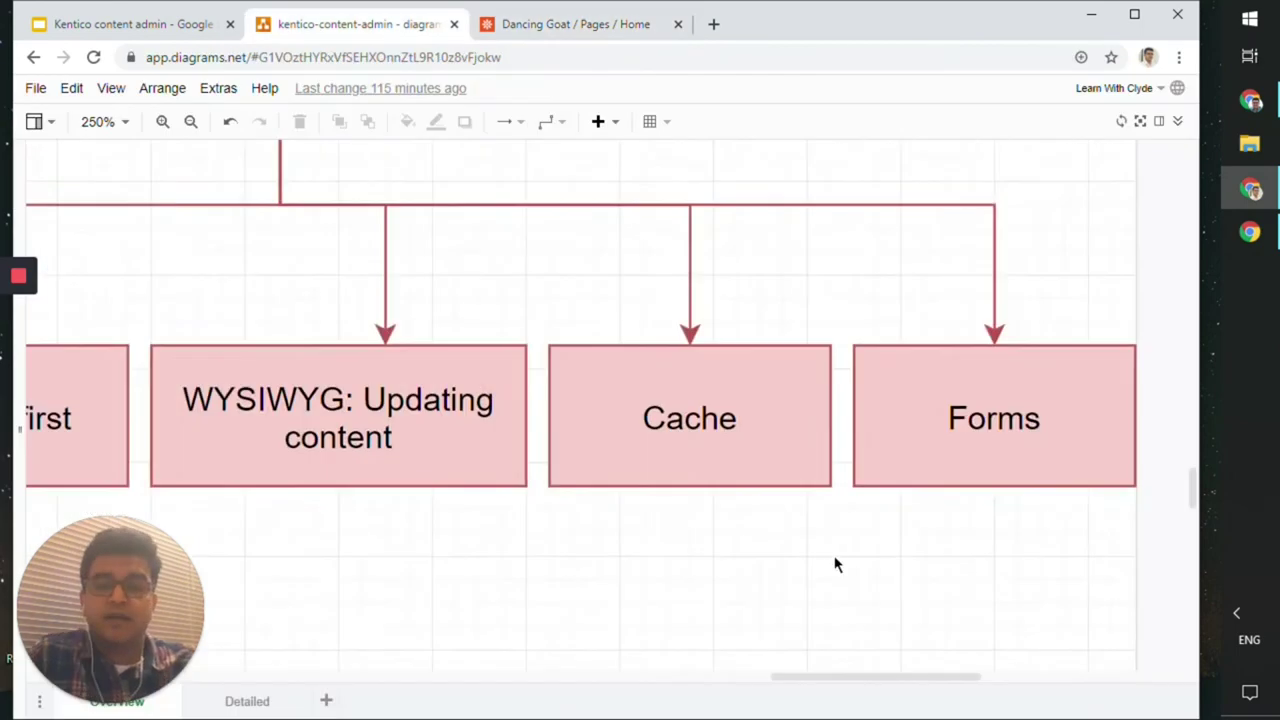
pyautogui.moveTo(834, 563); pyautogui.dragTo(763, 569)
pyautogui.click(571, 30)
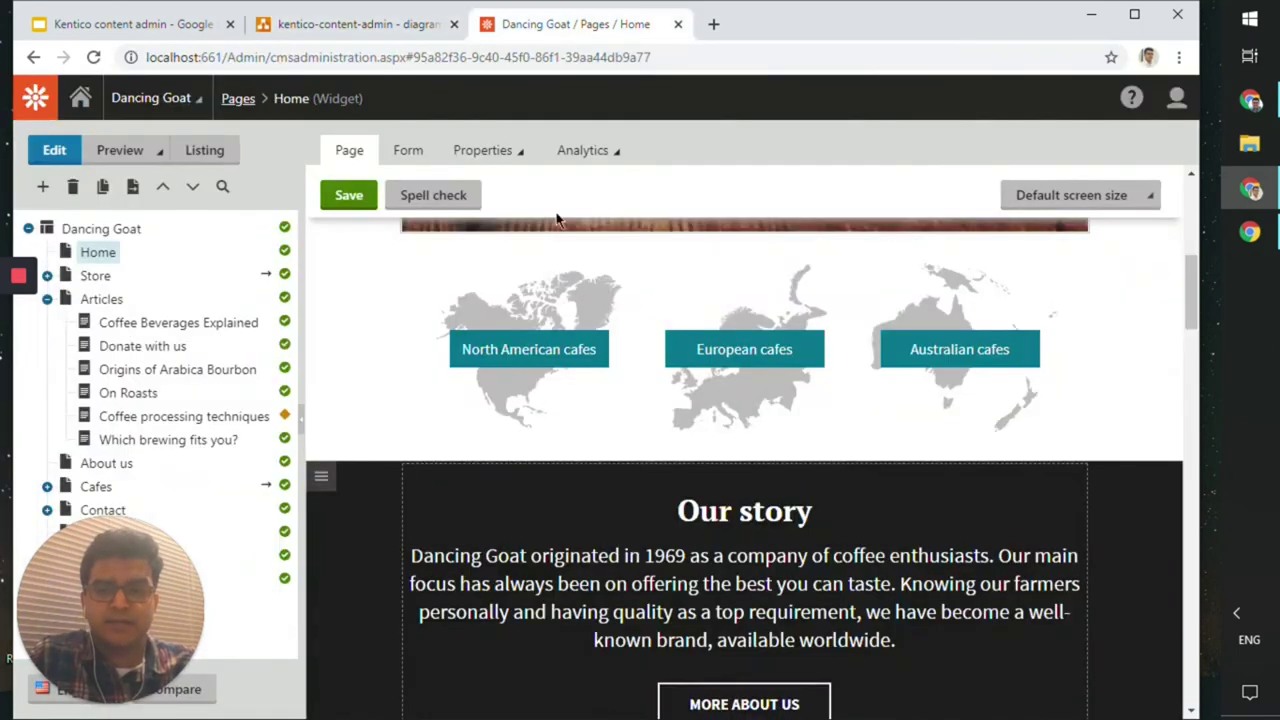
pyautogui.click(403, 36)
pyautogui.moveTo(651, 519); pyautogui.dragTo(686, 503)
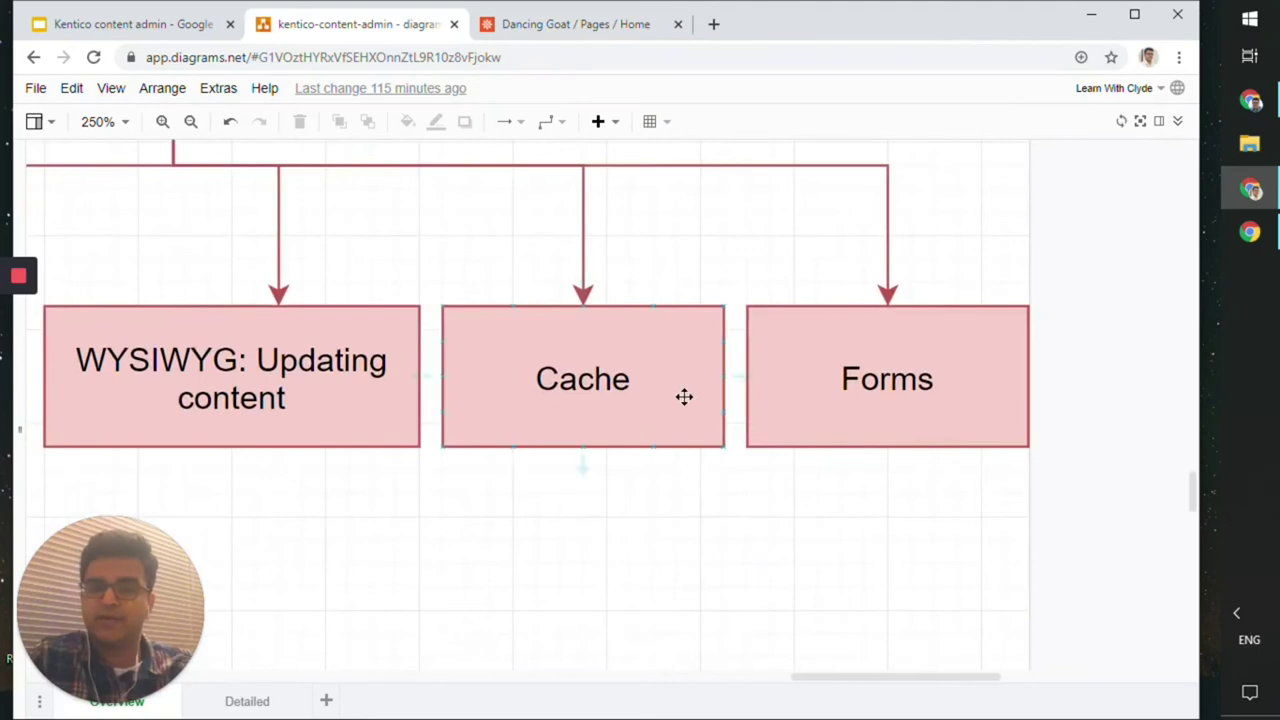
pyautogui.click(557, 31)
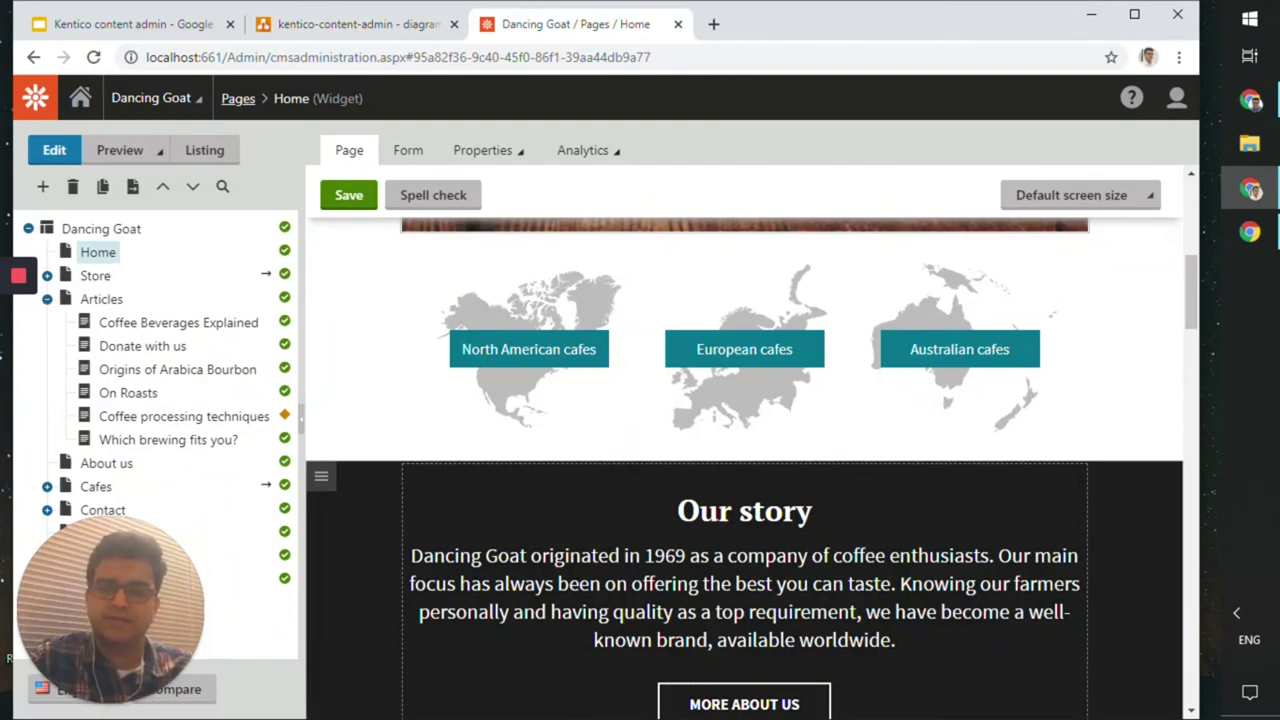
pyautogui.moveTo(770, 20); pyautogui.dragTo(760, 36)
# Step: Open the Home page's General properties, confirm leaving the editor, and scroll to Output cache
pyautogui.click(475, 166)
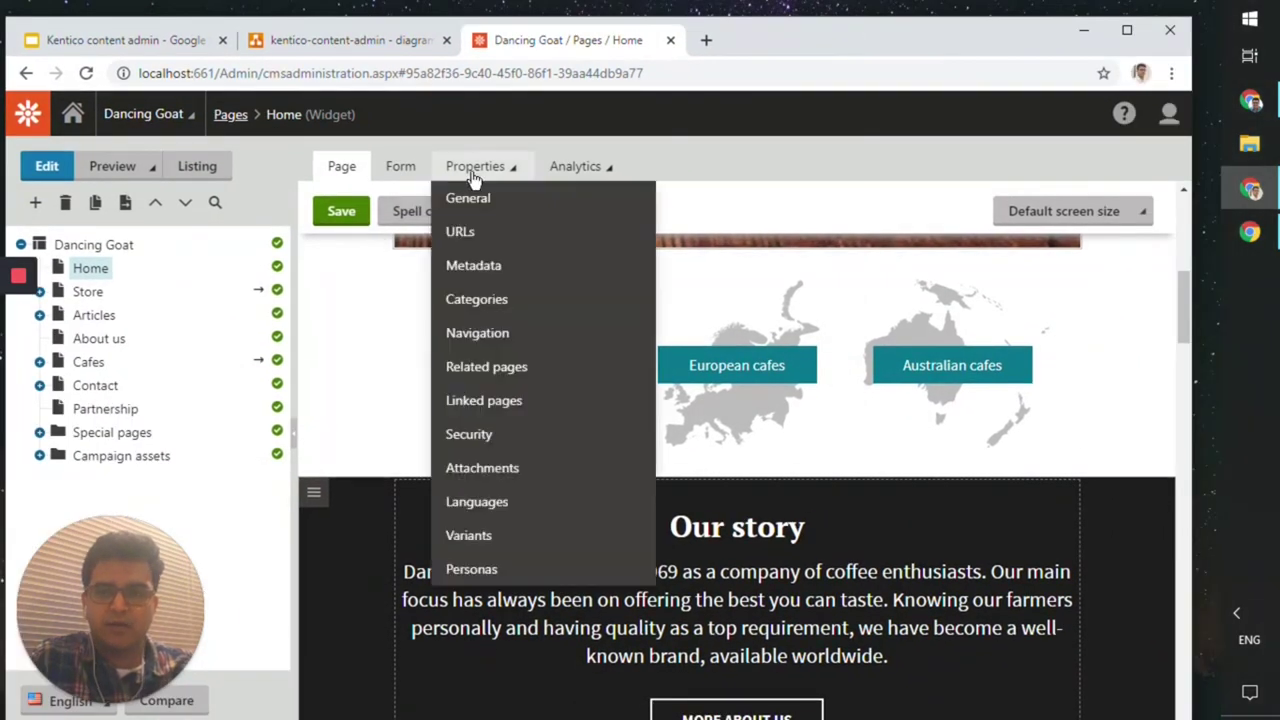
pyautogui.click(480, 197)
pyautogui.click(688, 251)
pyautogui.scroll(-7, 740, 364)
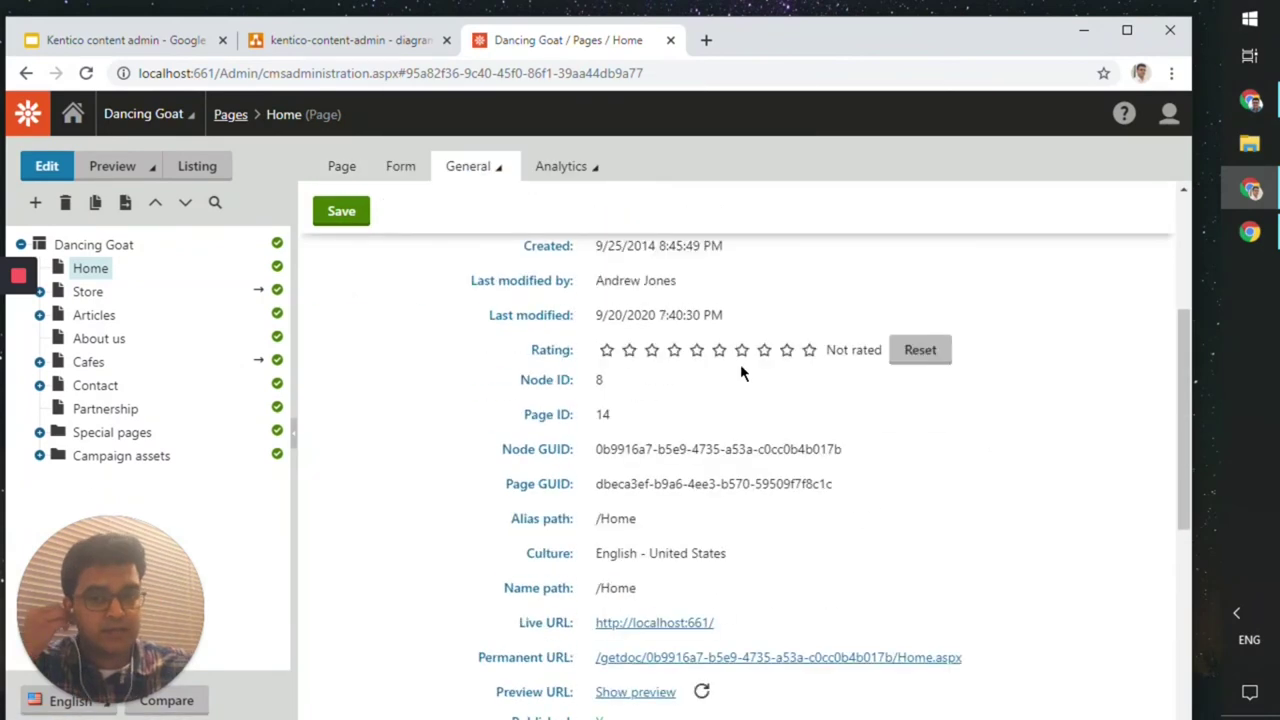
pyautogui.scroll(-4, 743, 372)
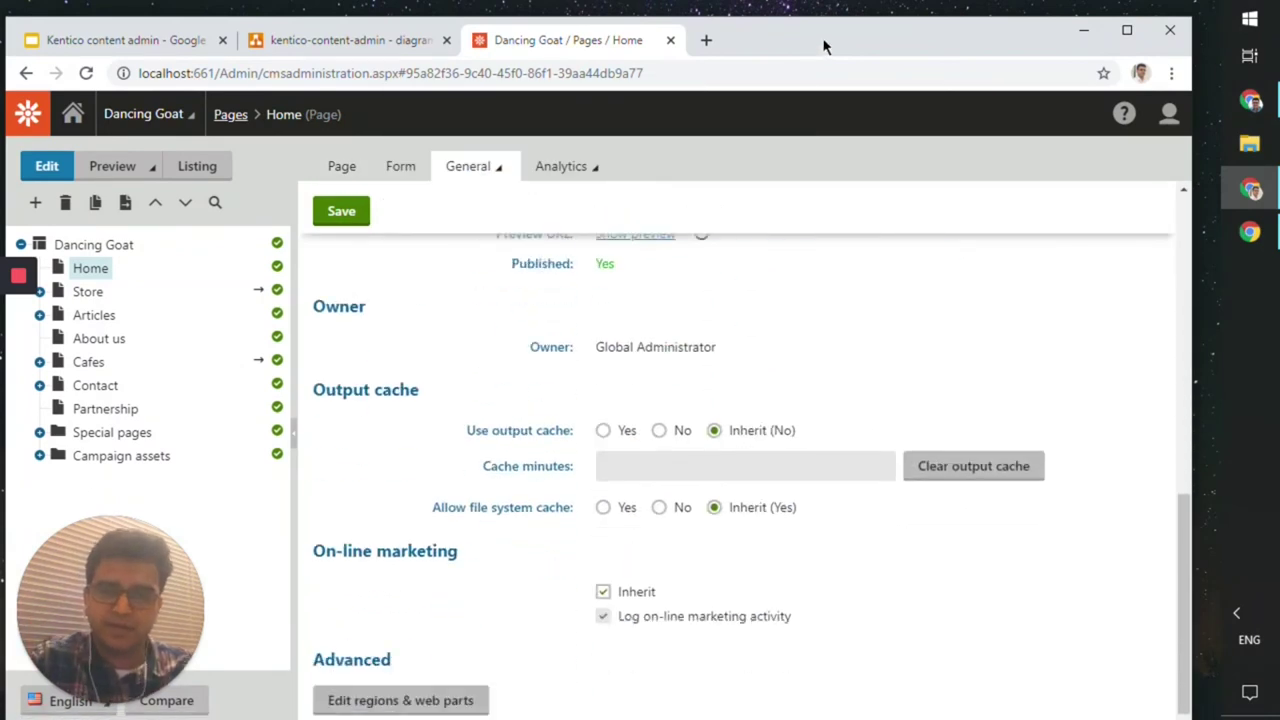
pyautogui.moveTo(826, 43); pyautogui.dragTo(849, 30)
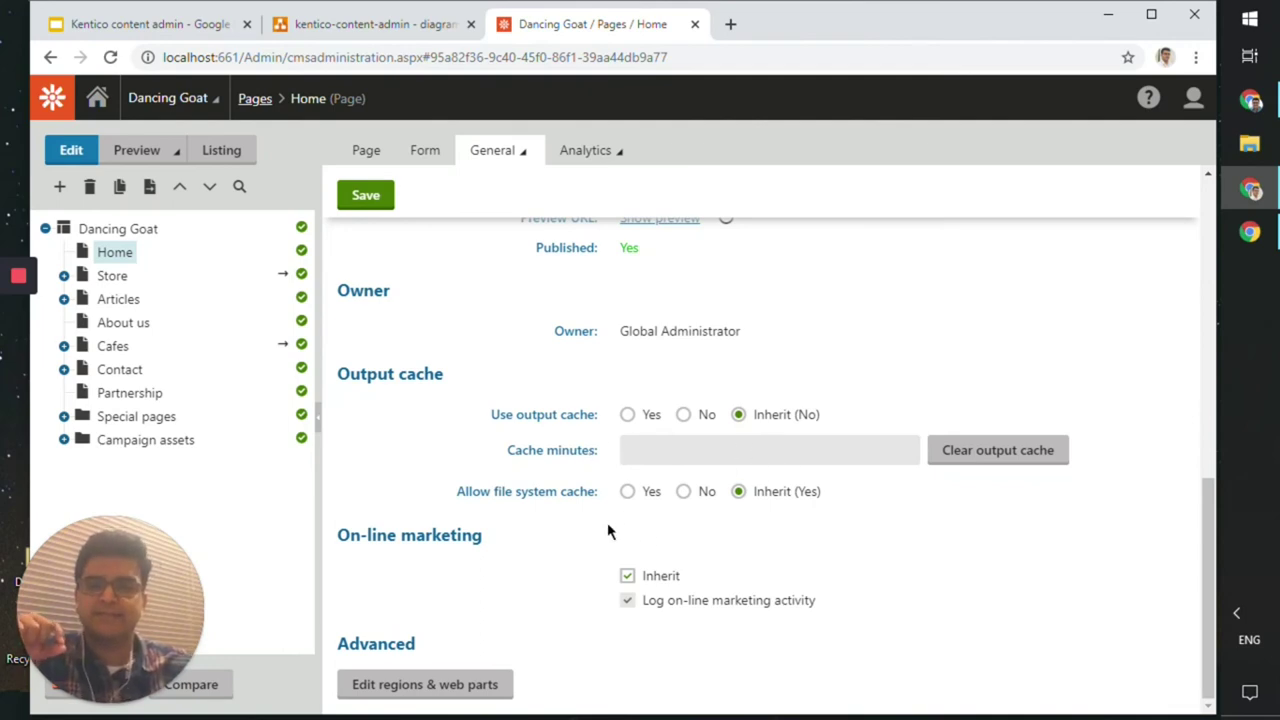
pyautogui.click(425, 22)
pyautogui.click(530, 24)
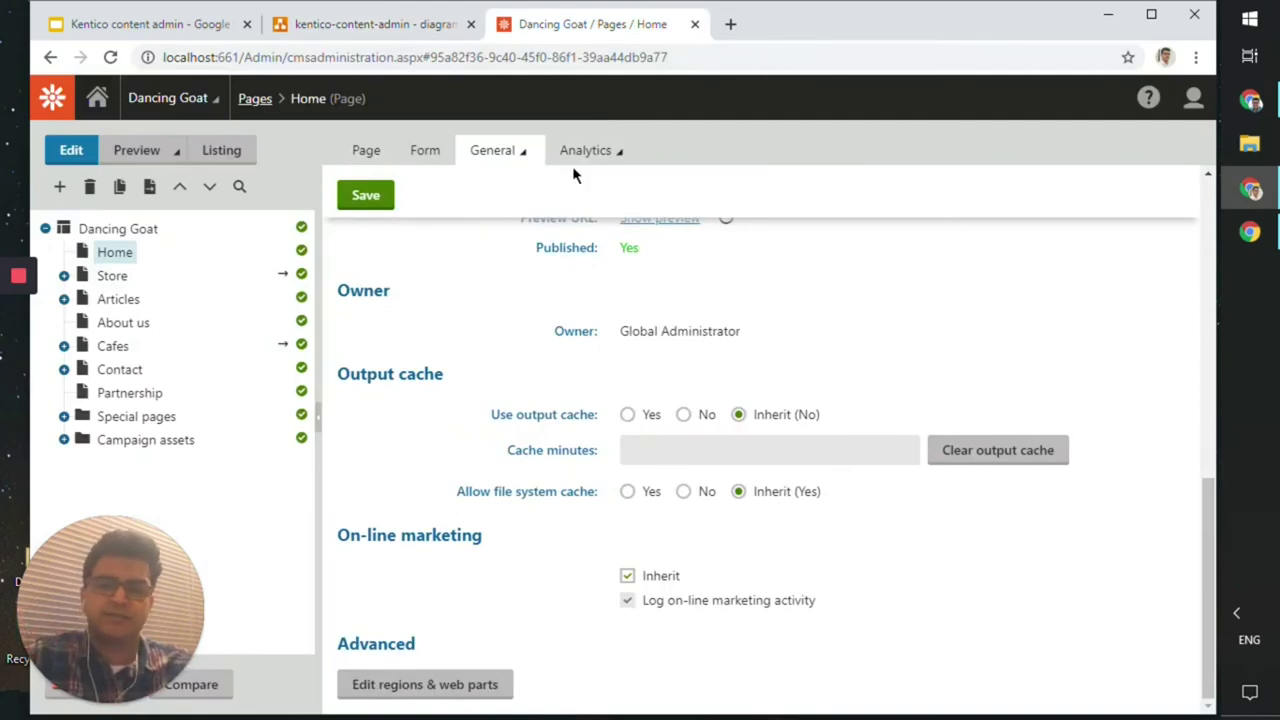
pyautogui.click(398, 22)
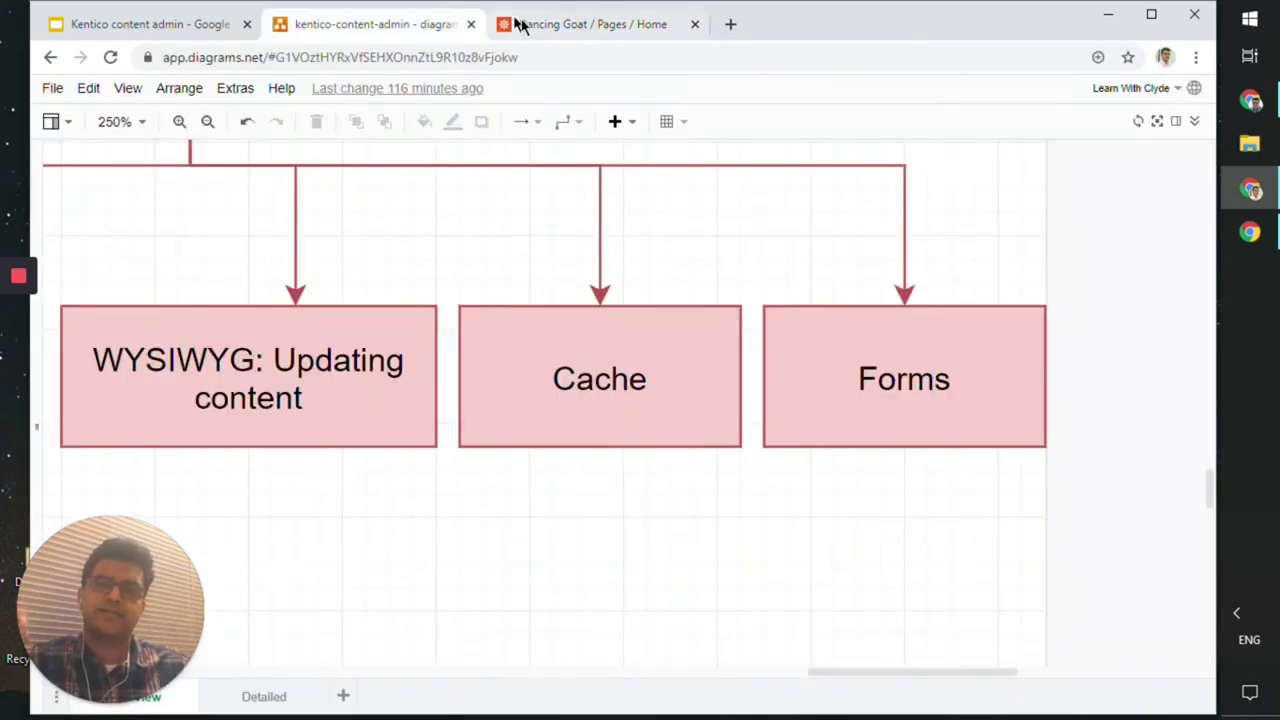
pyautogui.click(517, 23)
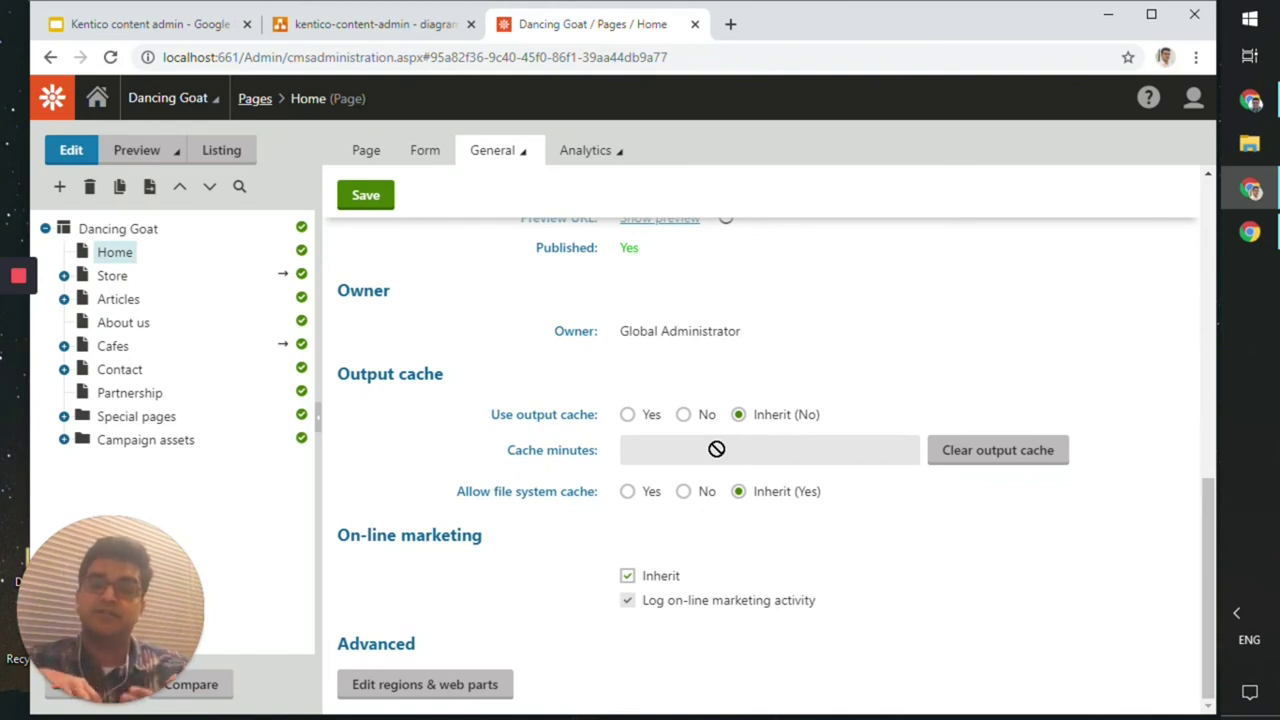
pyautogui.click(1250, 232)
pyautogui.scroll(-3, 500, 350)
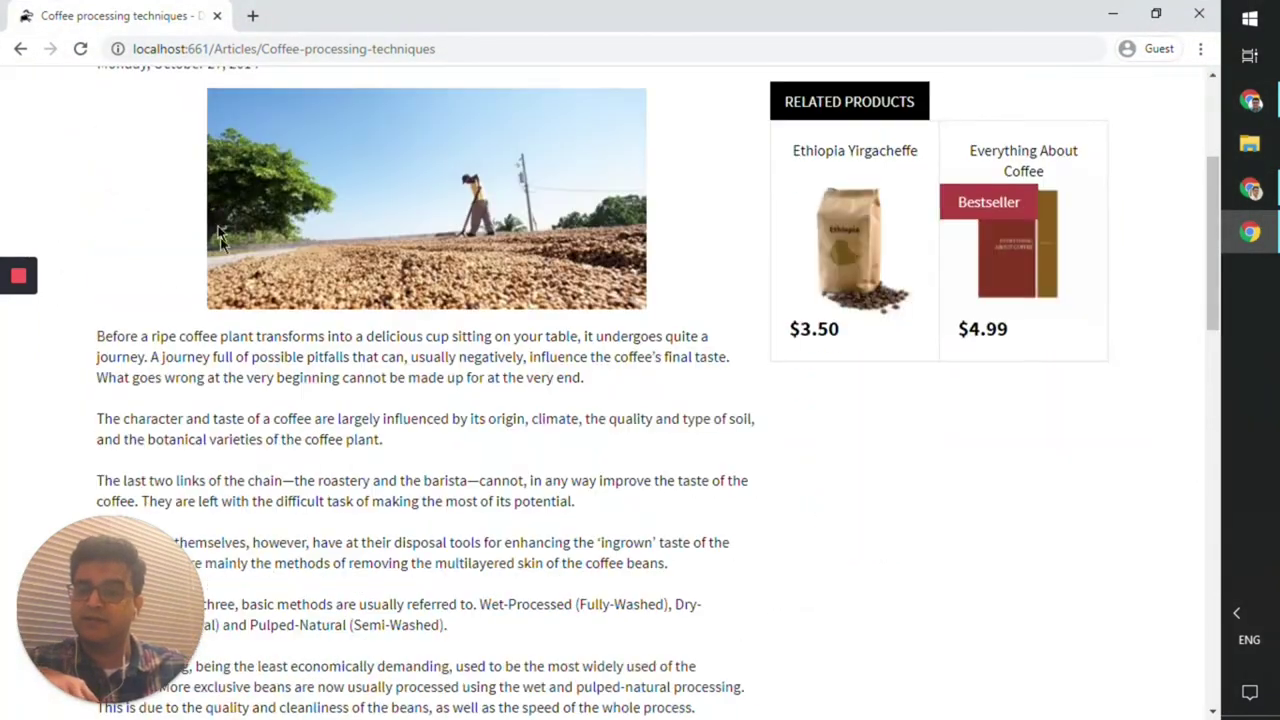
pyautogui.scroll(3, 400, 300)
pyautogui.click(128, 96)
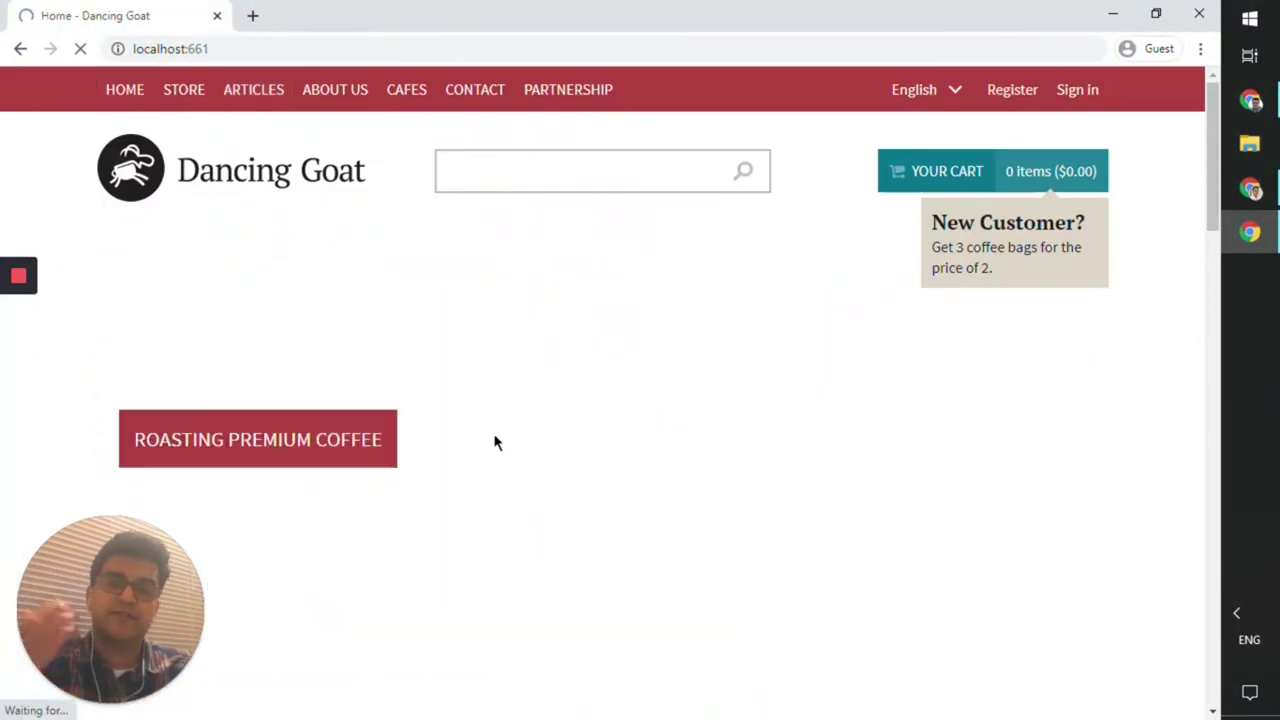
pyautogui.scroll(-6, 520, 437)
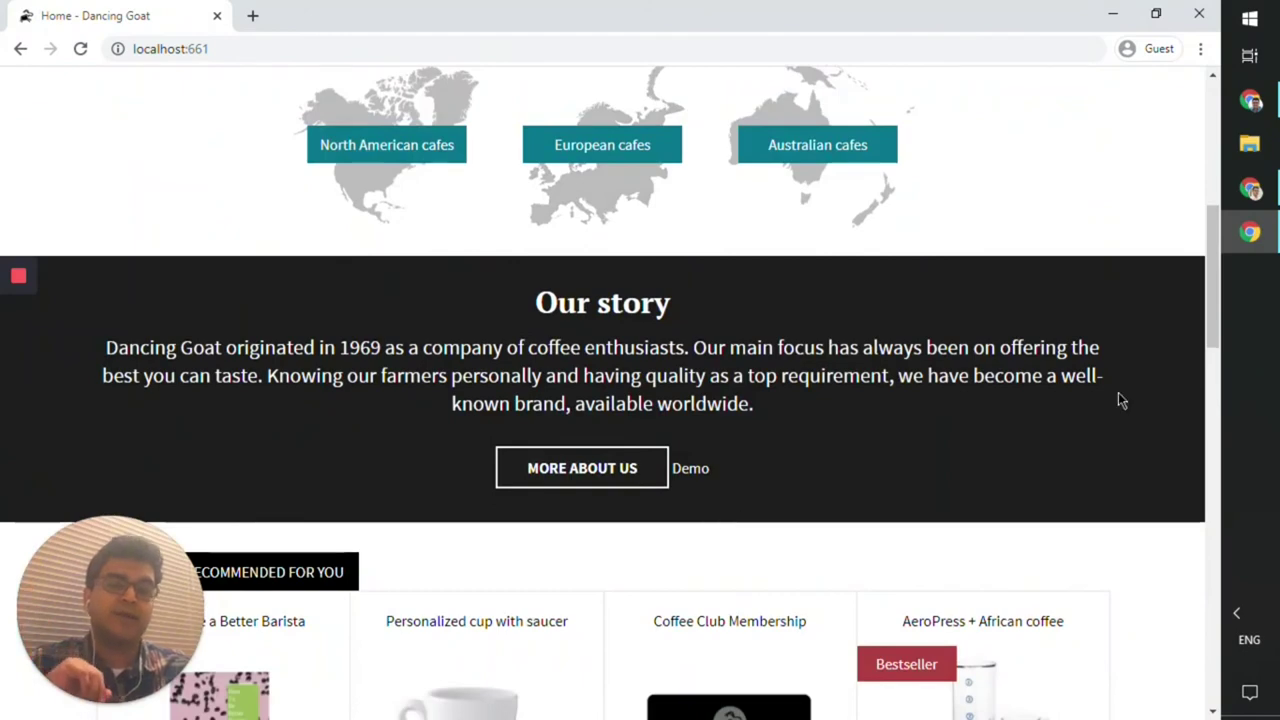
pyautogui.click(1250, 233)
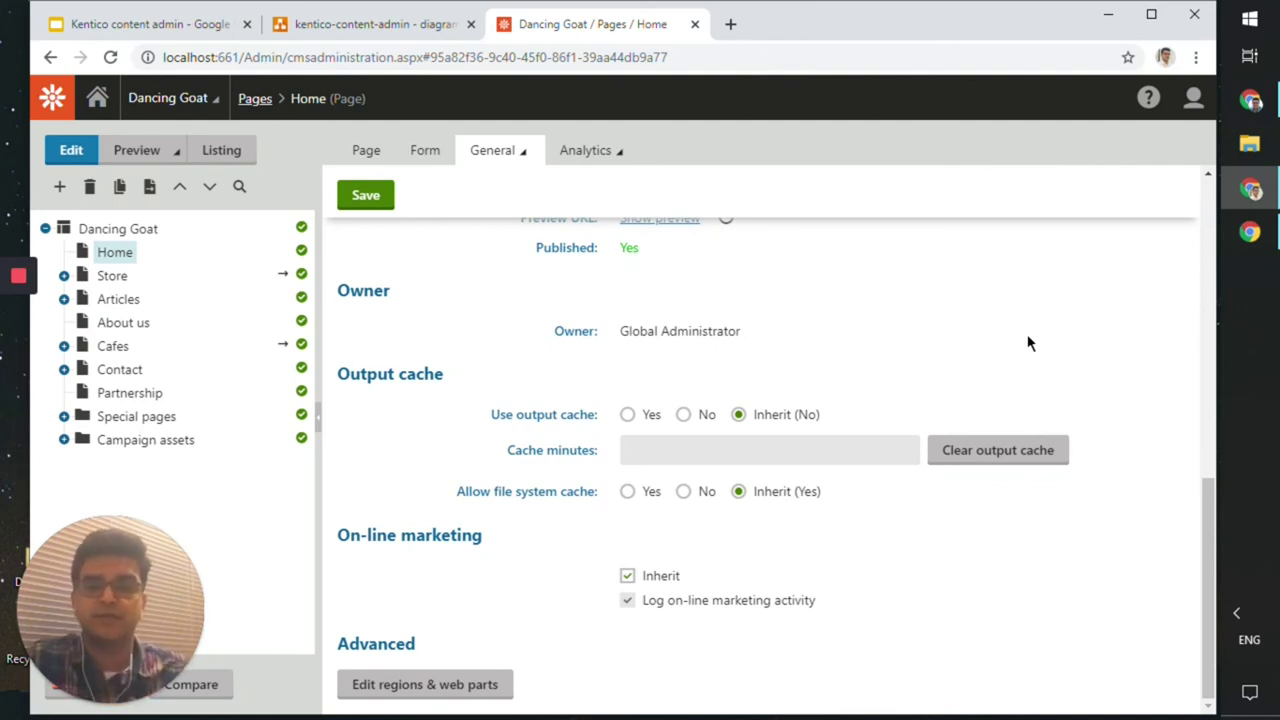
# Step: Run Clear output cache for the Home page and its child pages, leaving caching inherited as No
pyautogui.click(1034, 456)
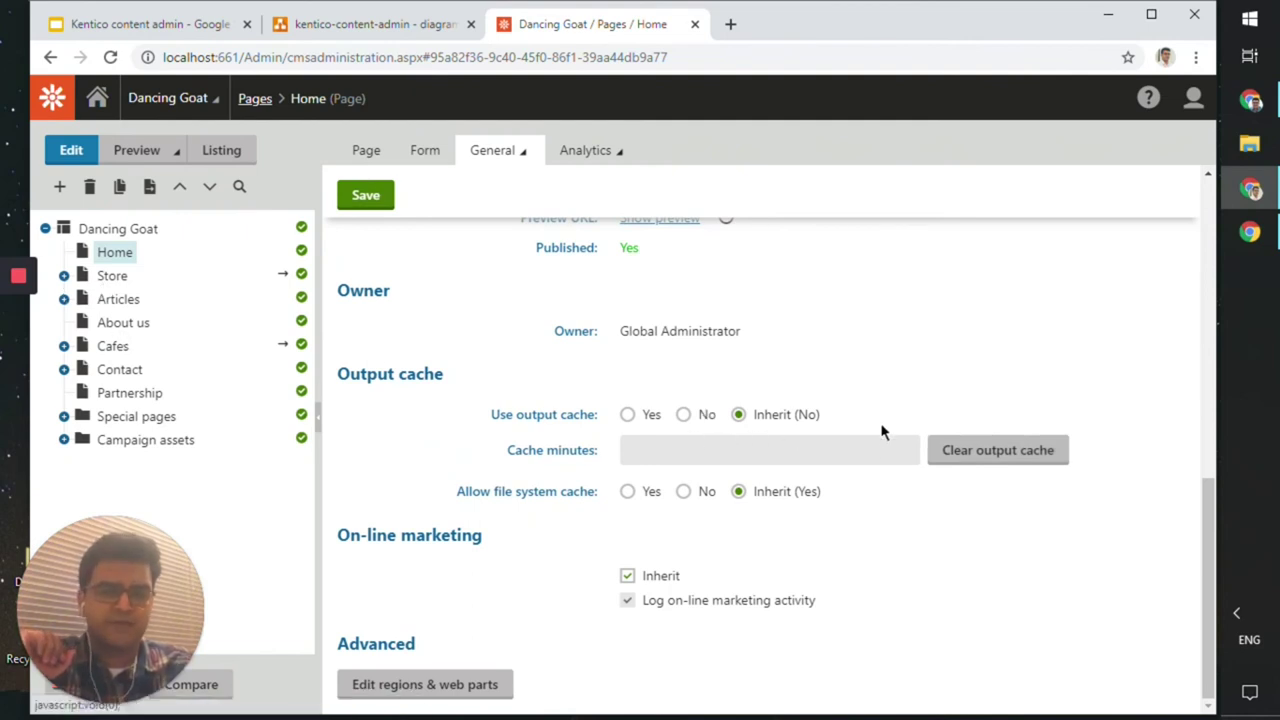
pyautogui.click(975, 452)
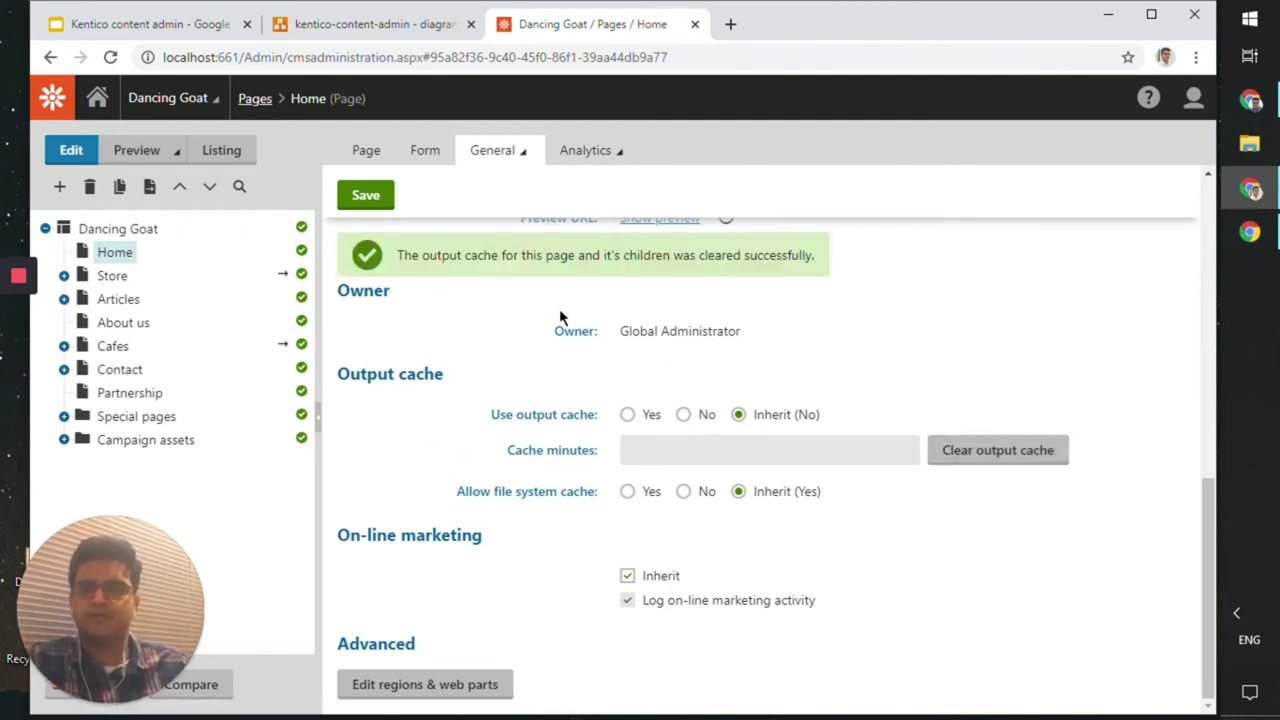
pyautogui.moveTo(450, 255); pyautogui.dragTo(818, 267)
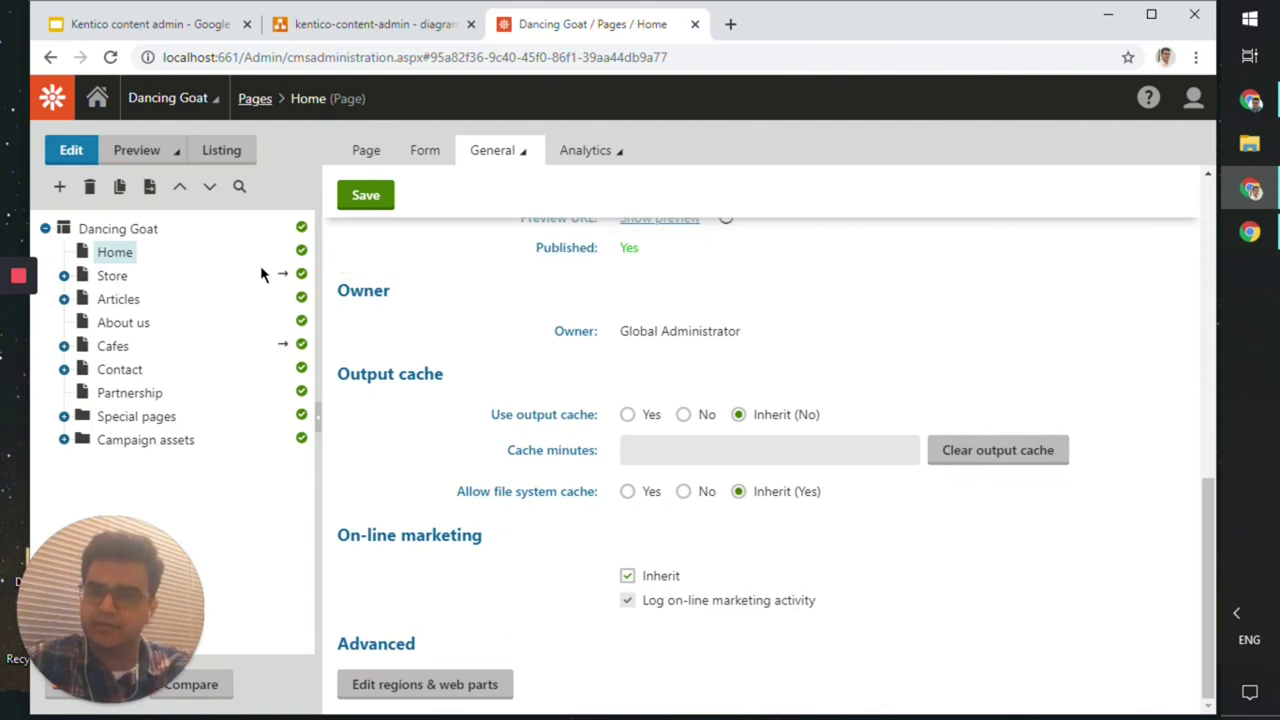
# Step: Clear the Store page's output cache from its General properties, then collapse Store in the content tree
pyautogui.click(64, 276)
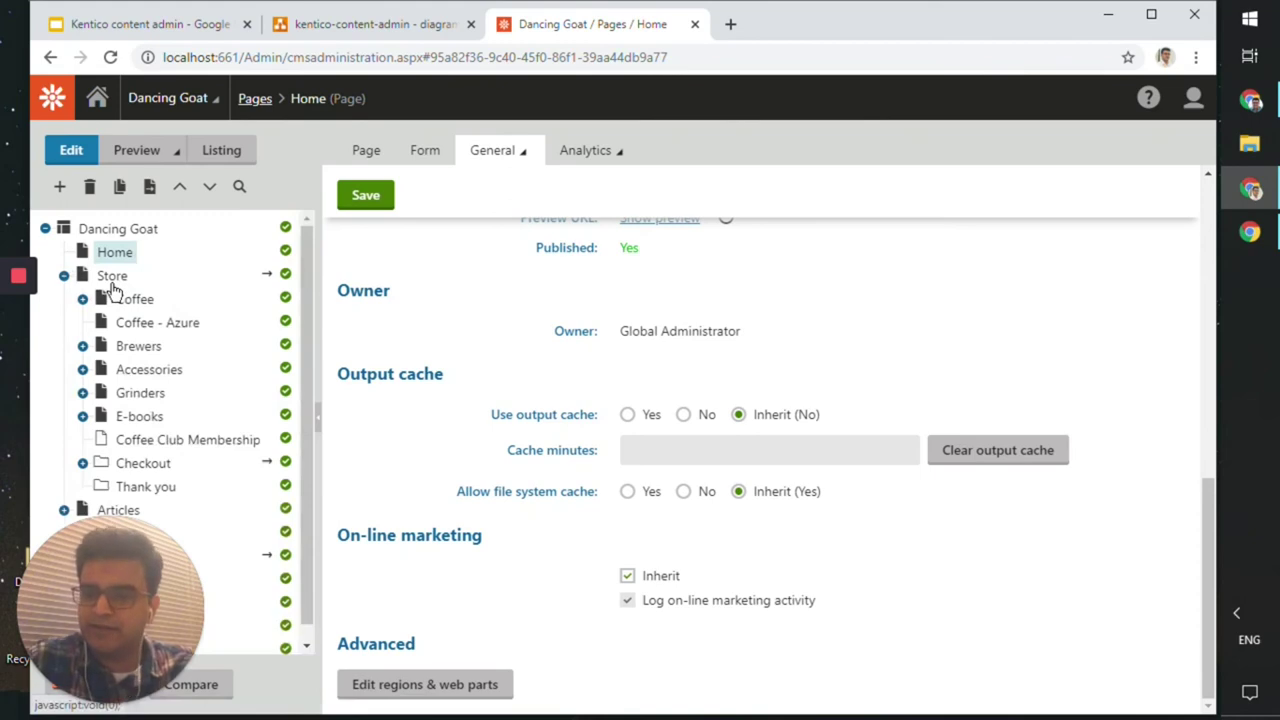
pyautogui.click(112, 280)
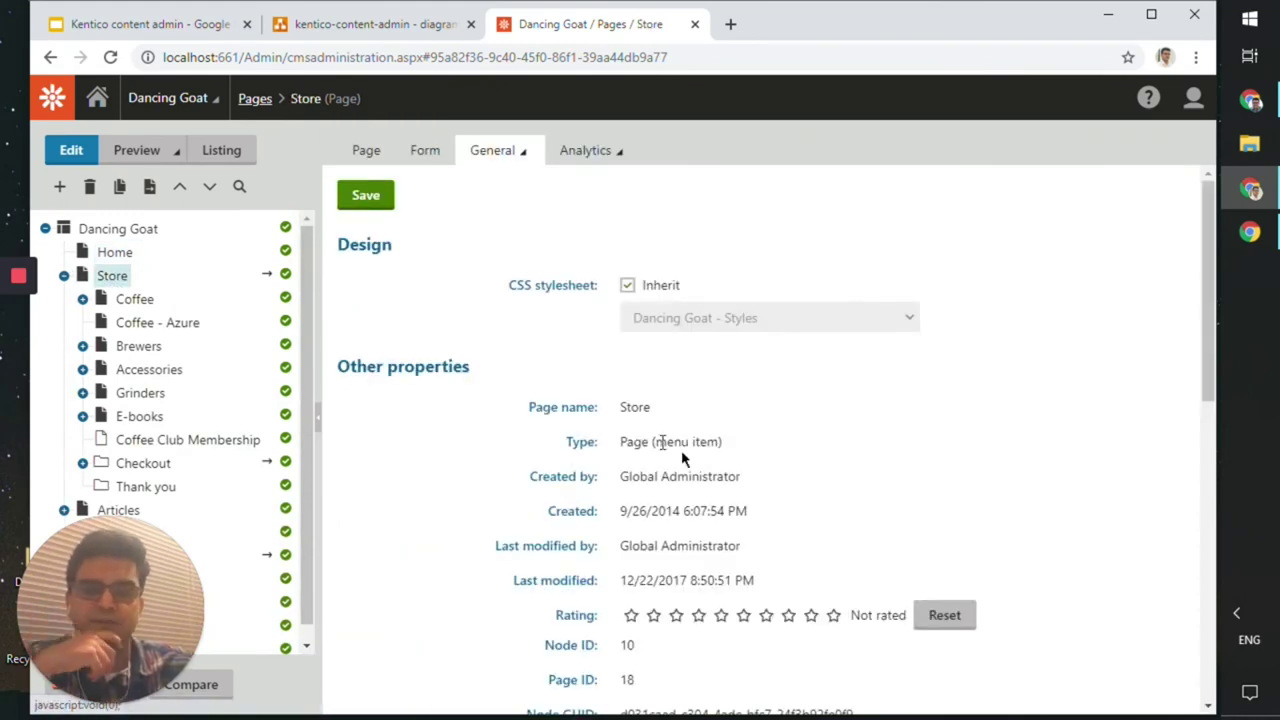
pyautogui.scroll(-8, 681, 450)
pyautogui.click(996, 455)
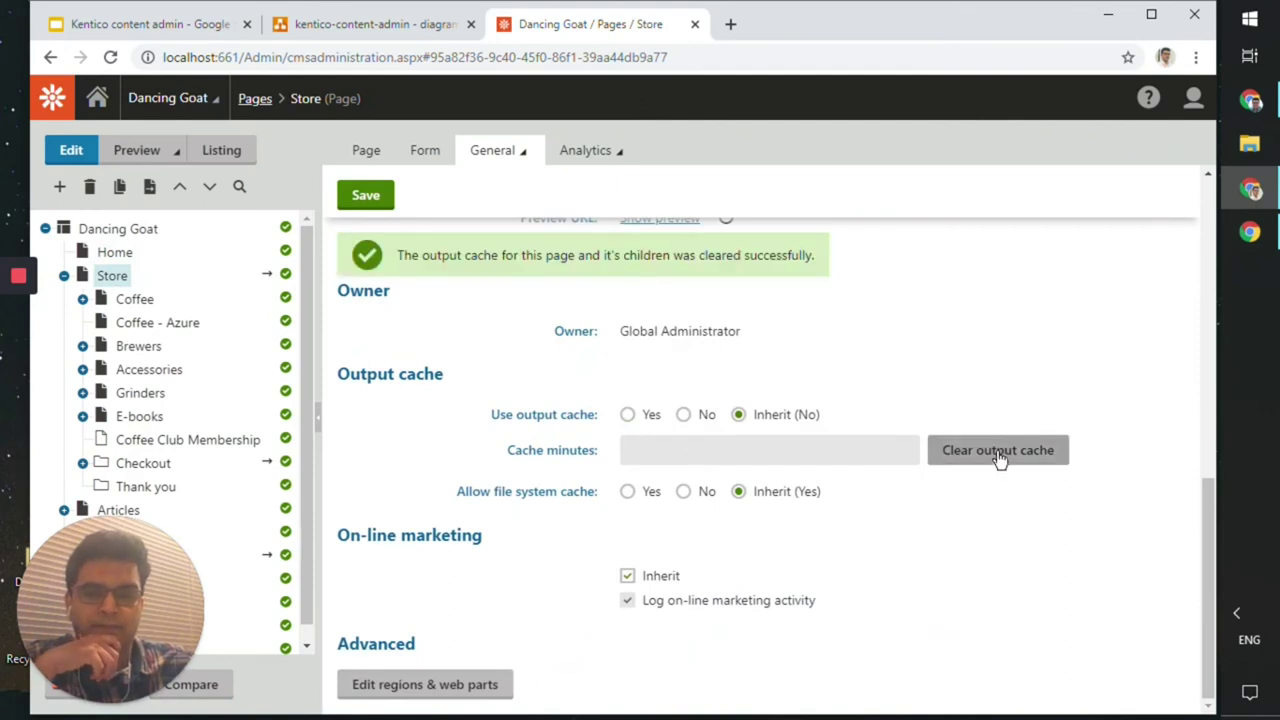
pyautogui.moveTo(546, 256); pyautogui.dragTo(576, 262)
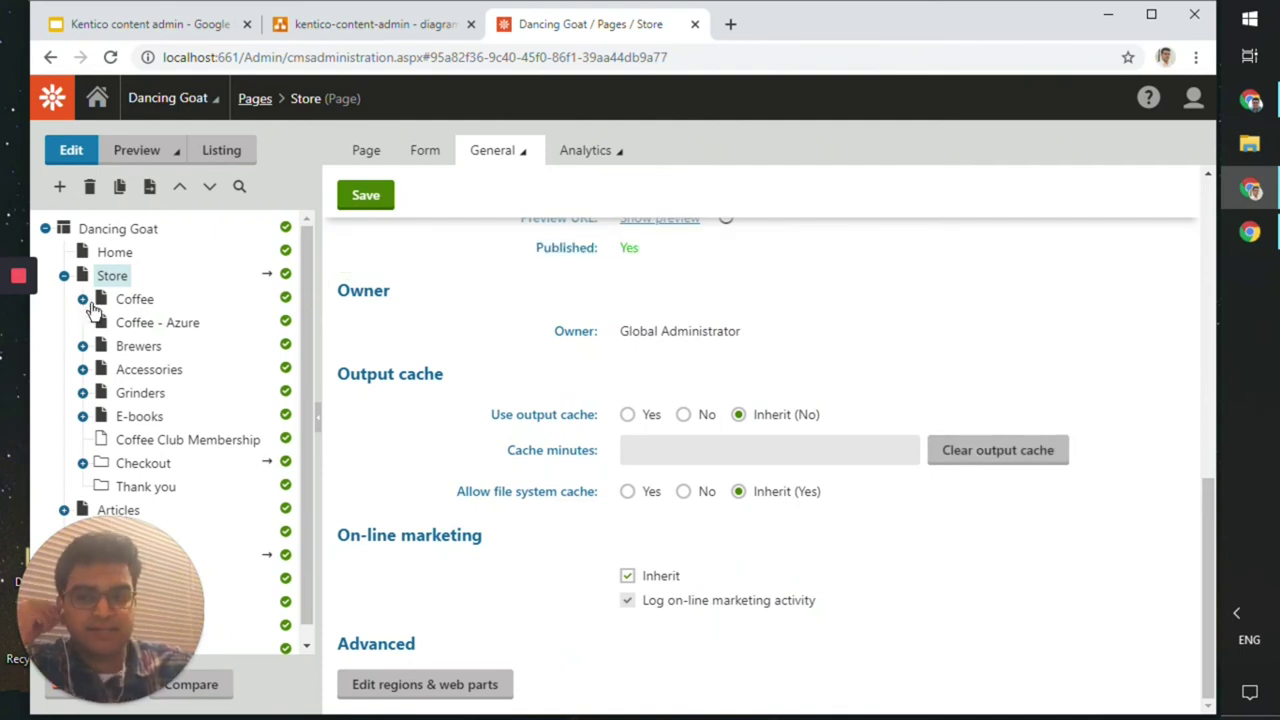
pyautogui.scroll(-1, 157, 371)
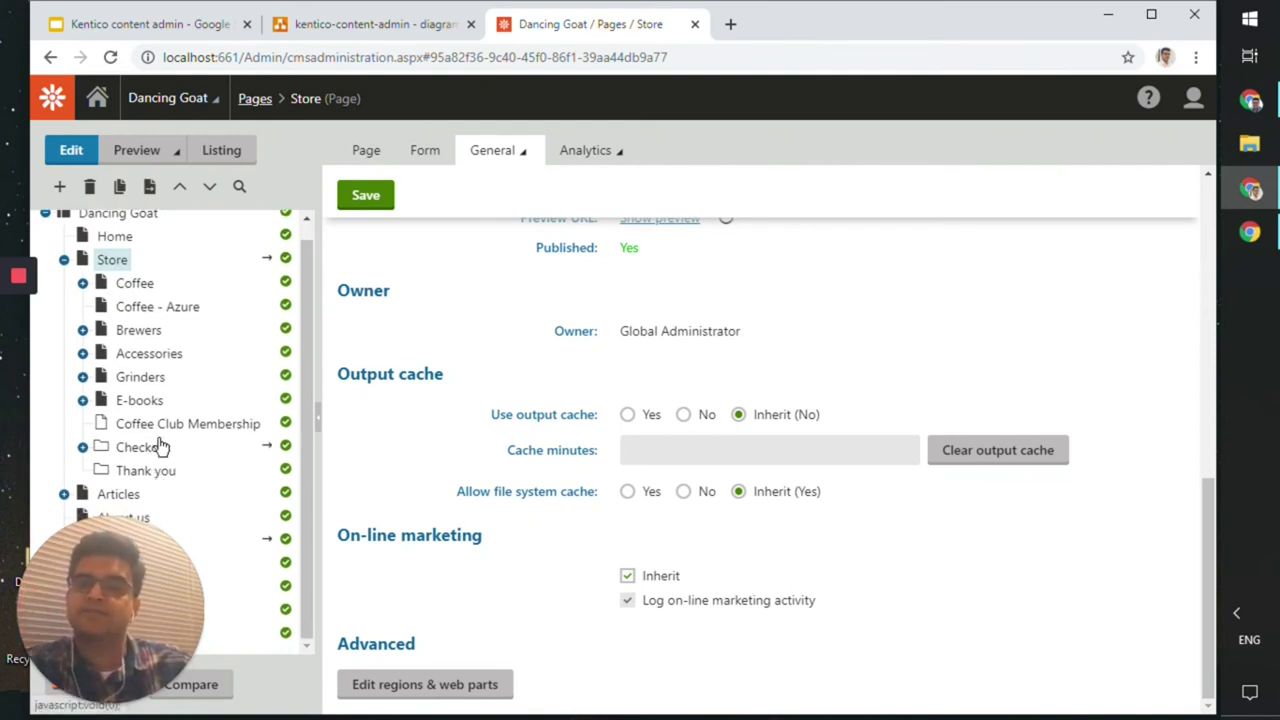
pyautogui.click(64, 260)
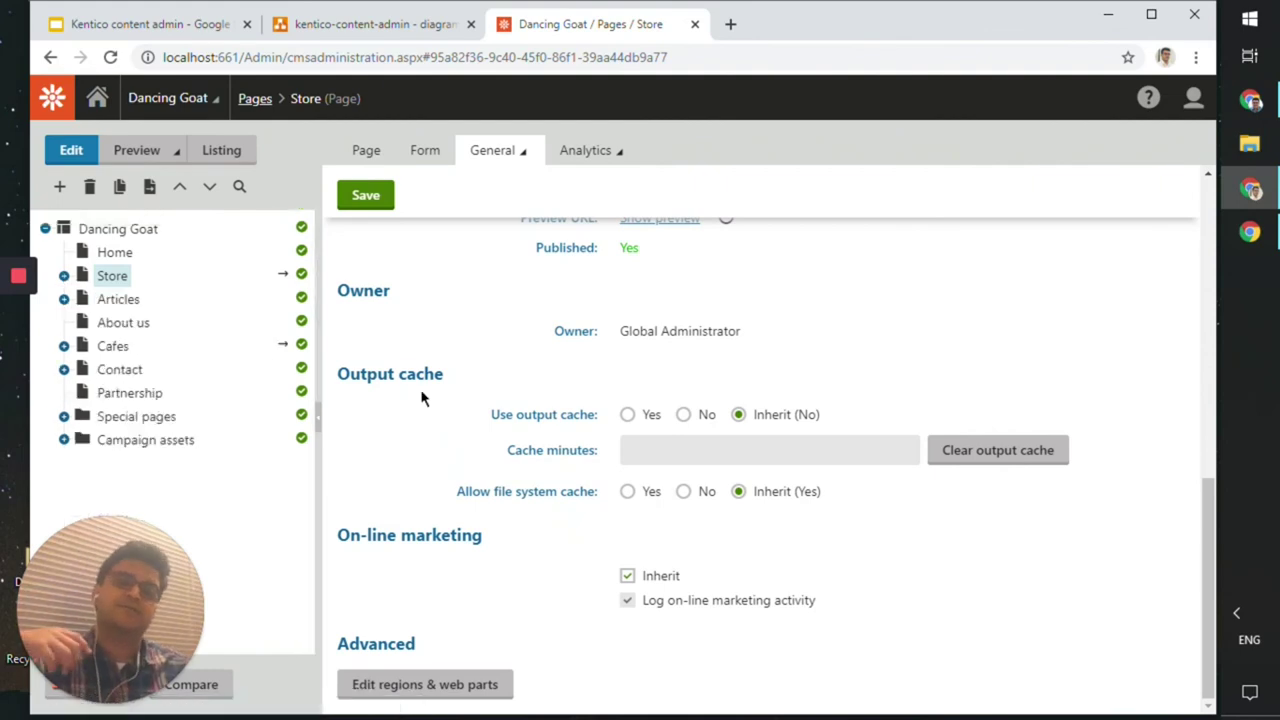
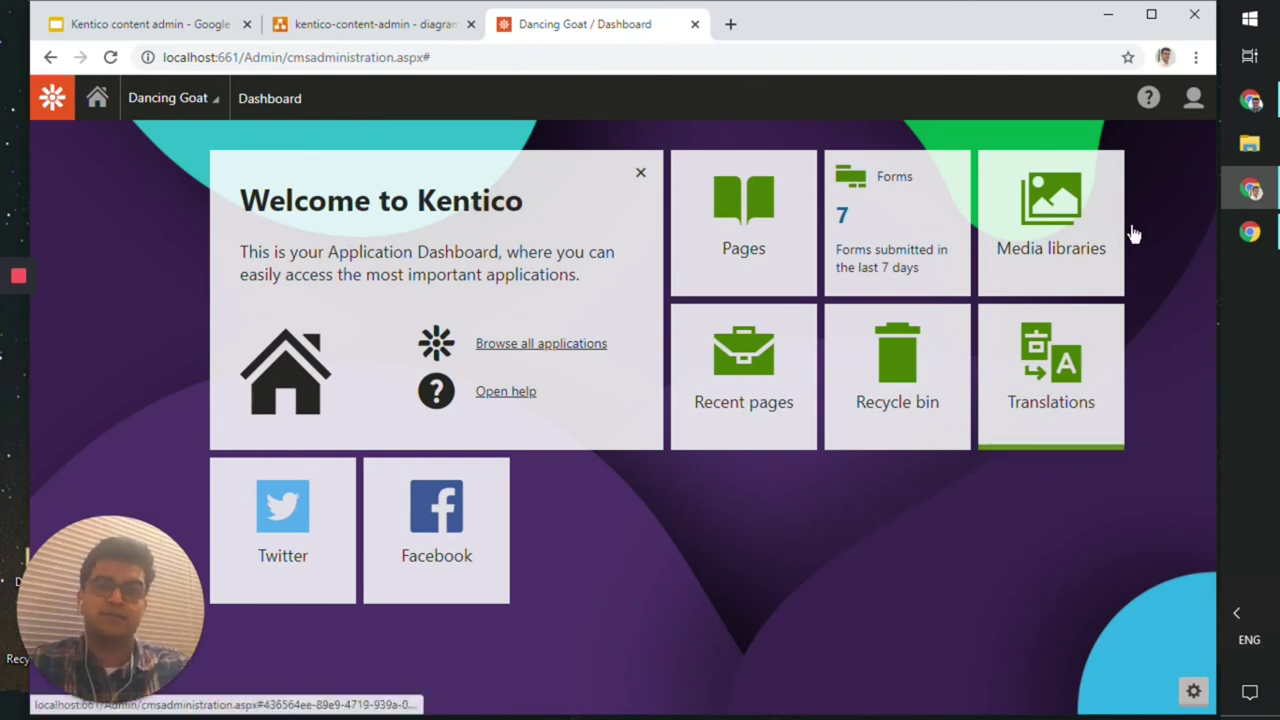
pyautogui.click(1192, 118)
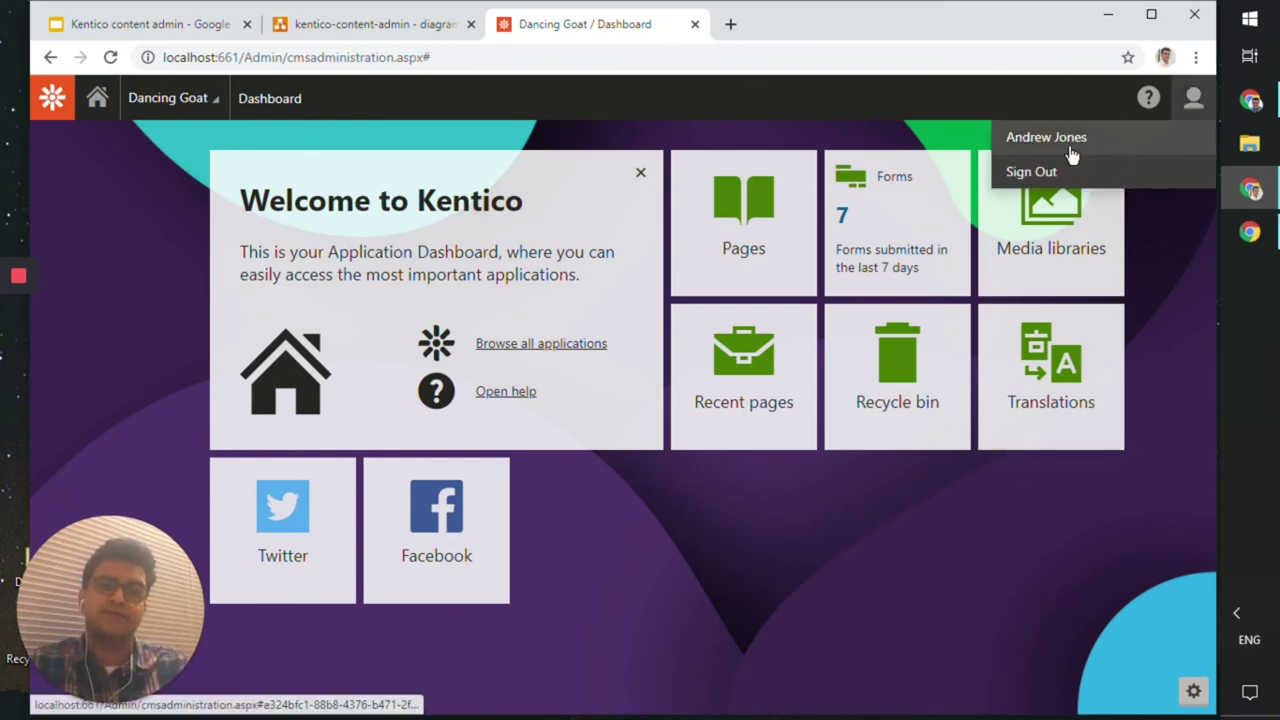
pyautogui.click(750, 556)
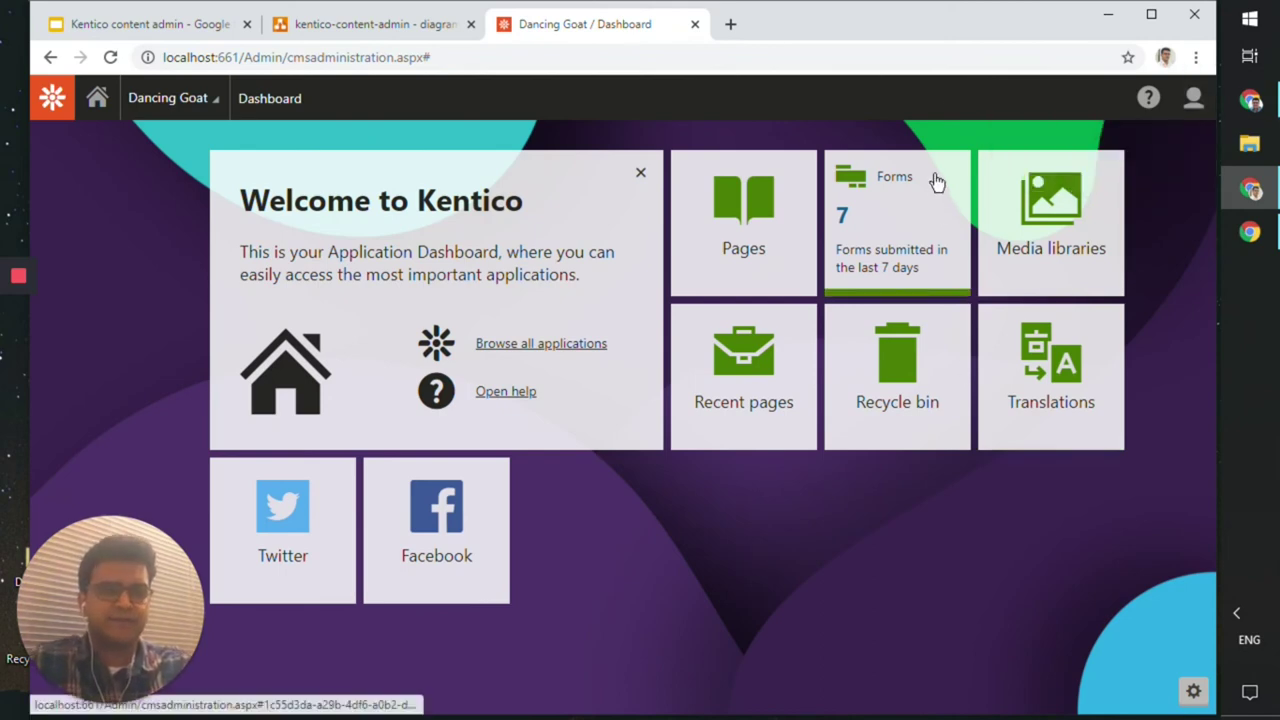
pyautogui.moveTo(1256, 115)
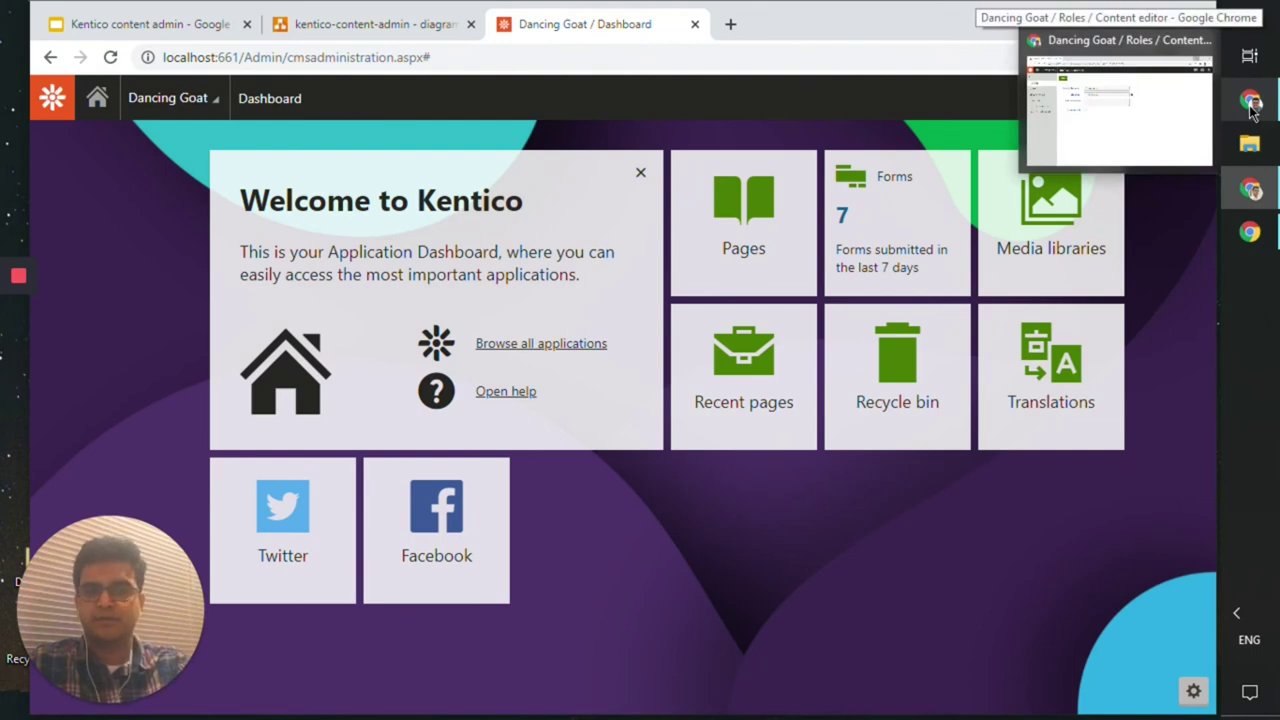
pyautogui.click(1251, 110)
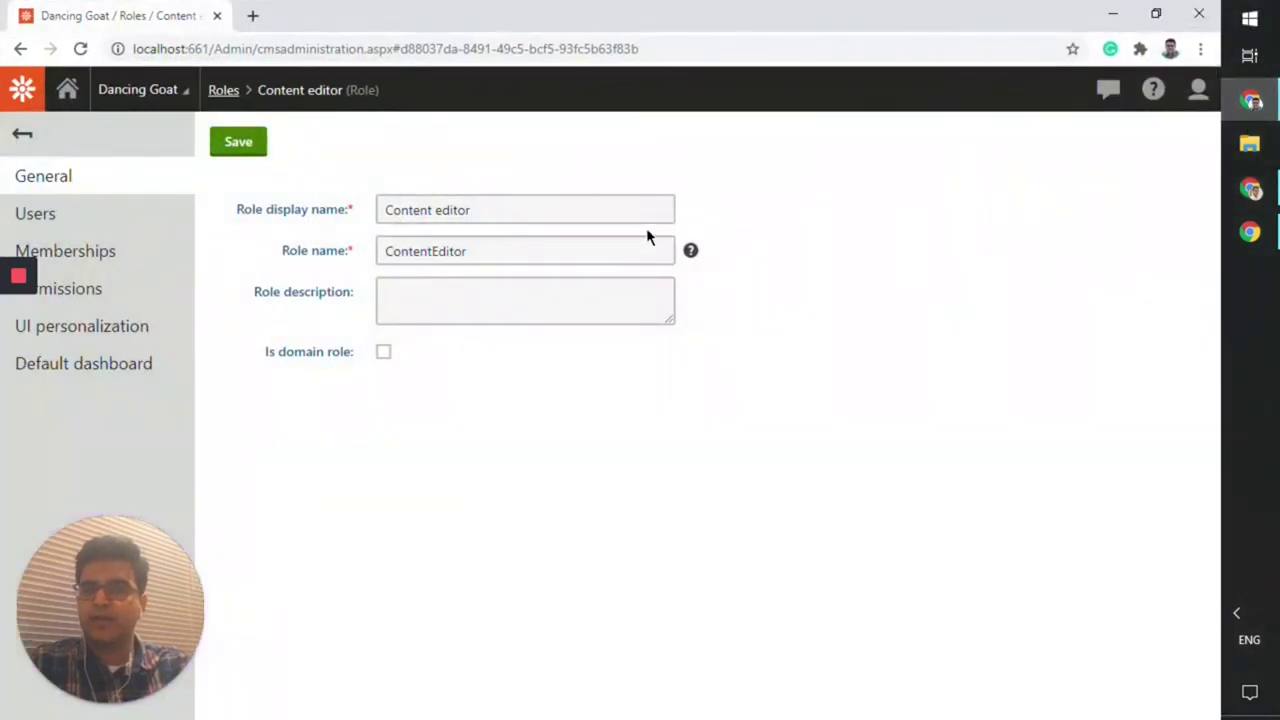
pyautogui.click(1100, 16)
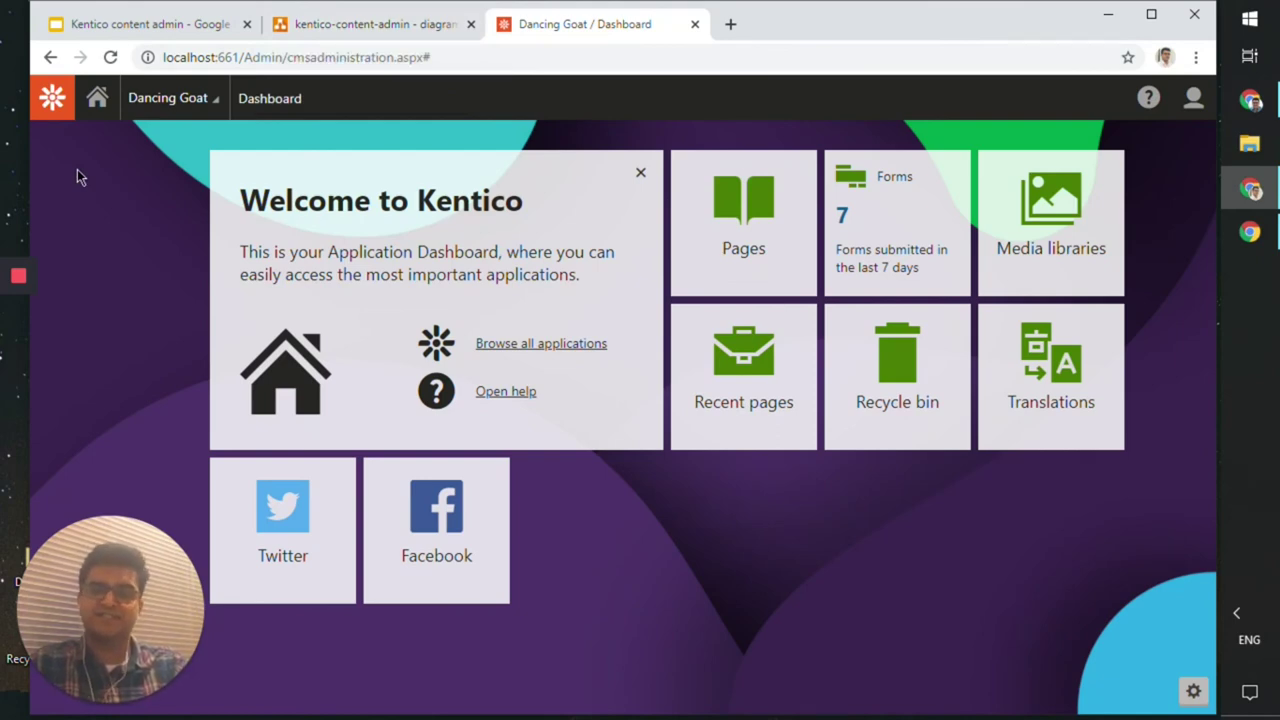
pyautogui.click(1250, 236)
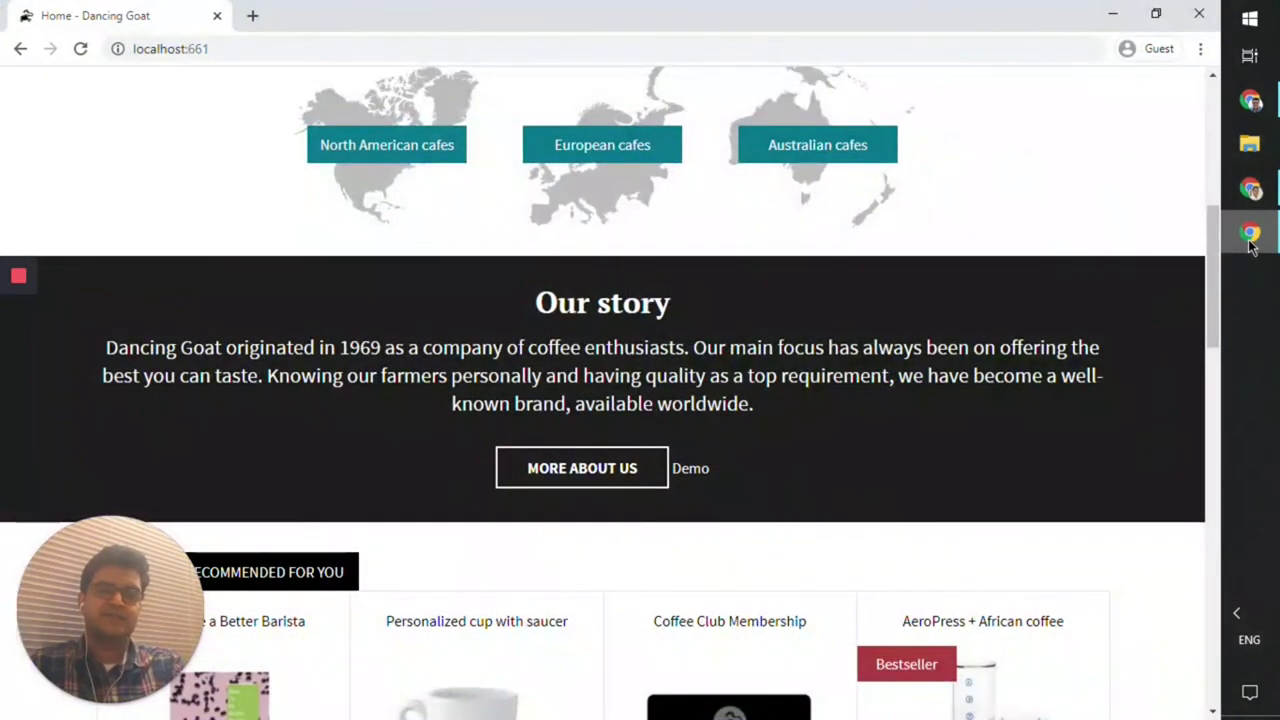
pyautogui.scroll(5, 655, 434)
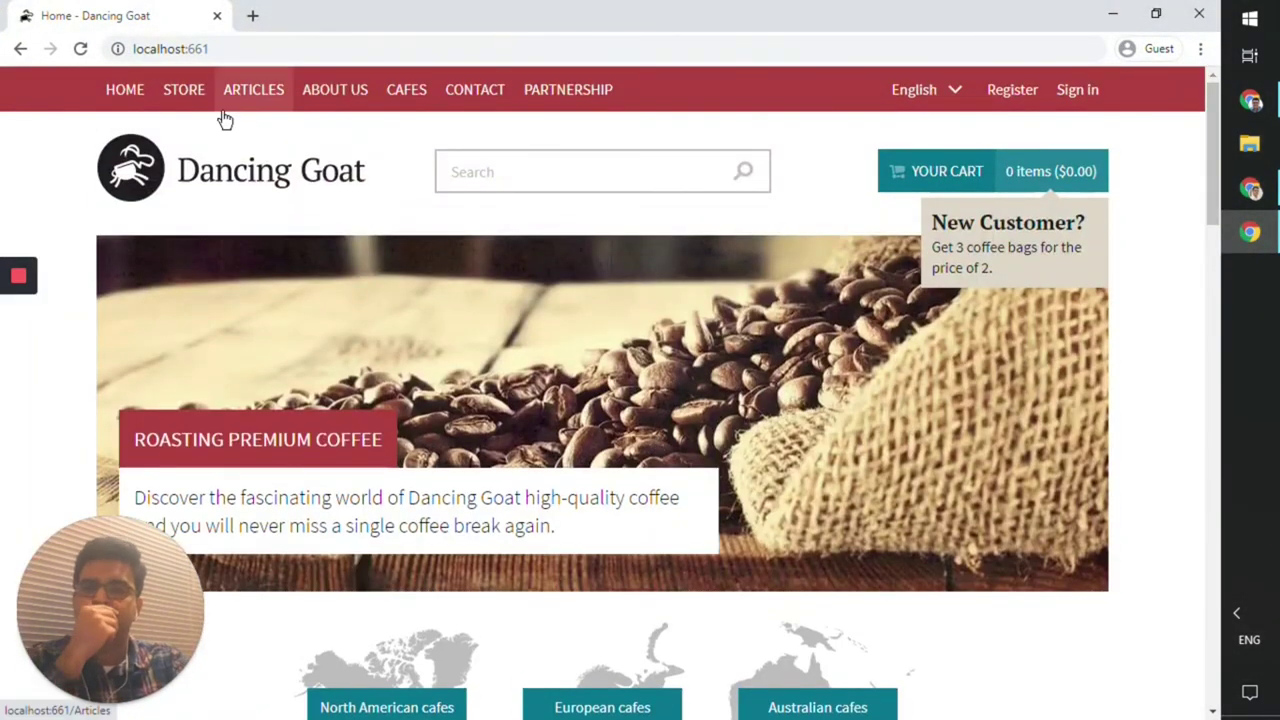
pyautogui.scroll(-10, 386, 317)
pyautogui.scroll(8, 384, 309)
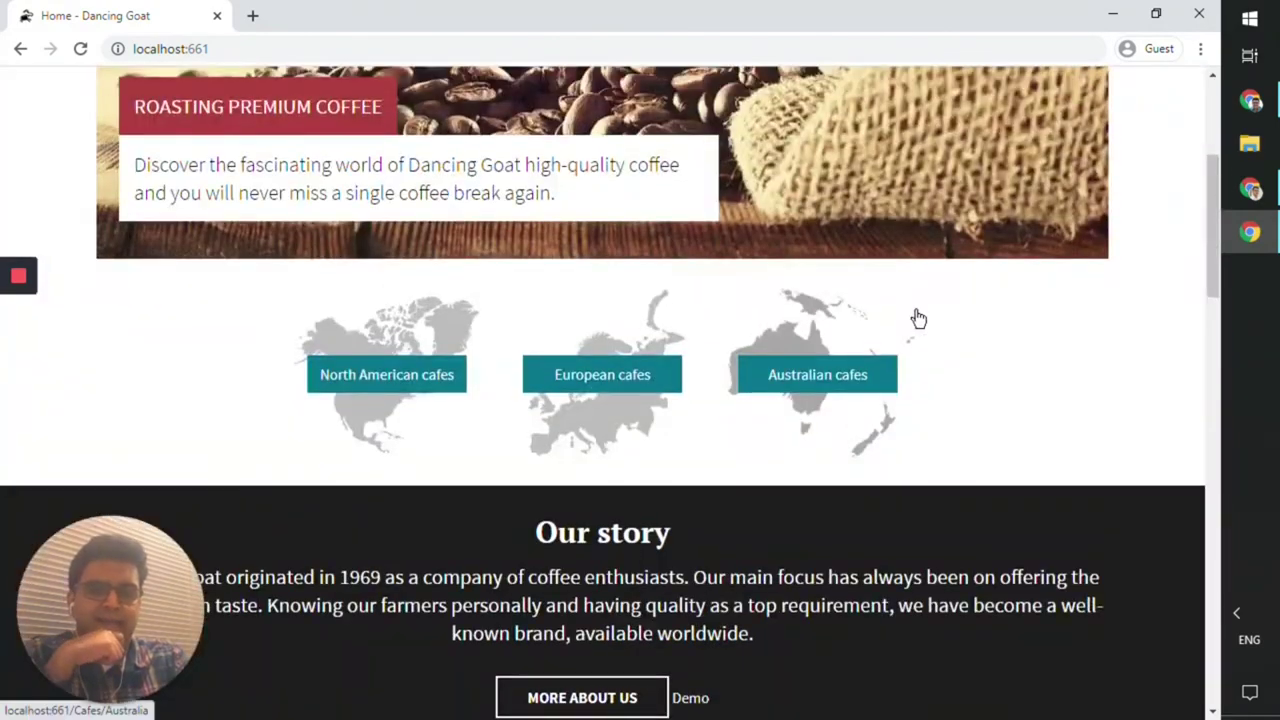
pyautogui.scroll(-8, 918, 318)
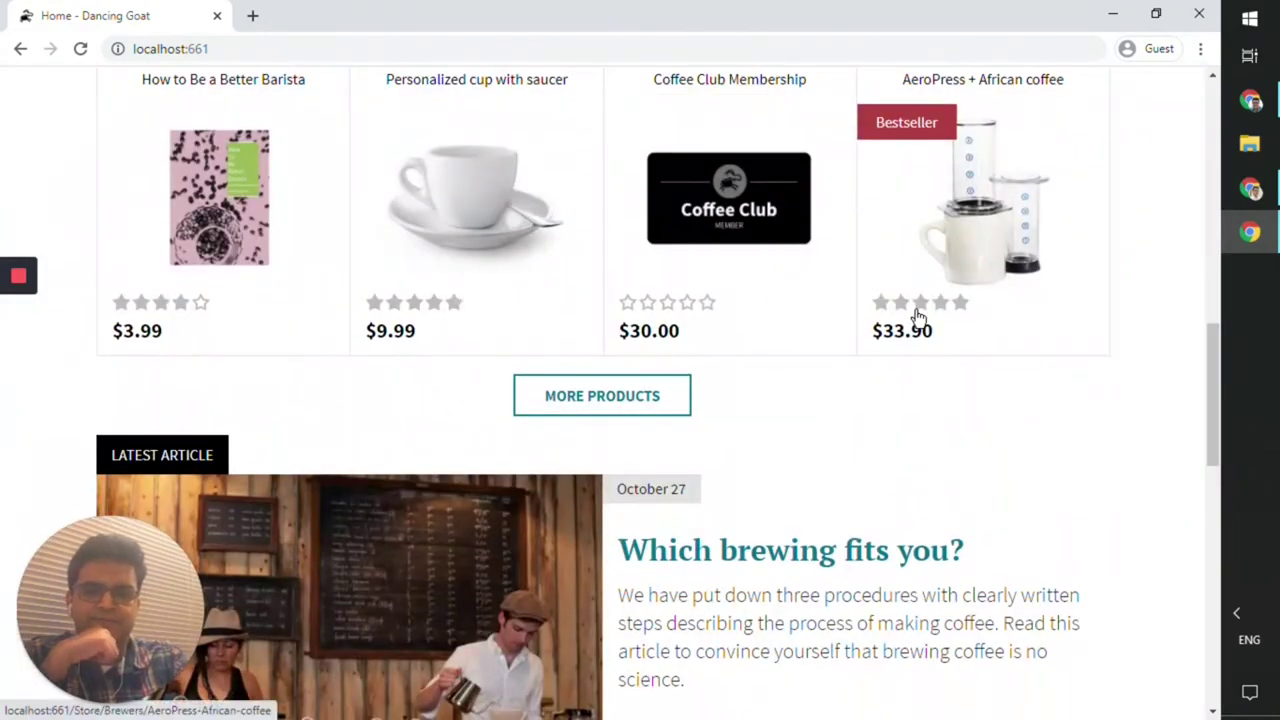
pyautogui.scroll(-5, 918, 318)
pyautogui.scroll(15, 918, 318)
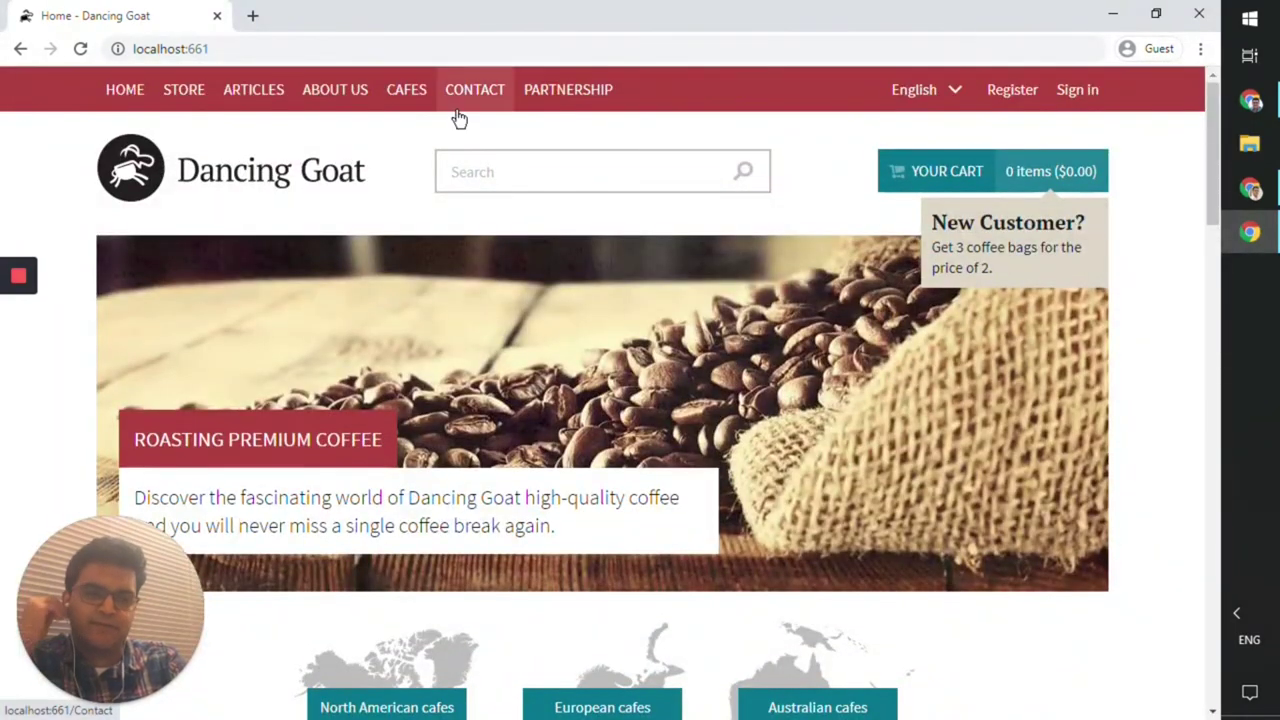
pyautogui.click(1250, 232)
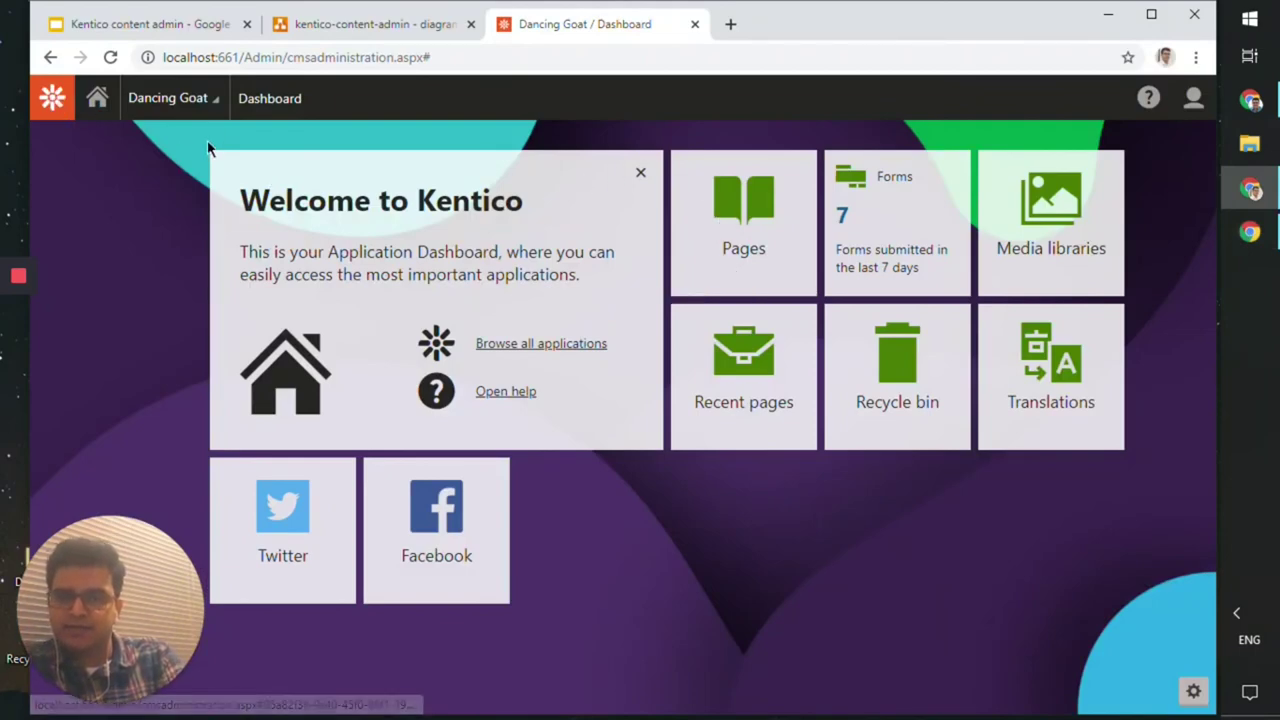
# Step: Search the applications for 'form', open Forms, and start a new form
pyautogui.click(52, 100)
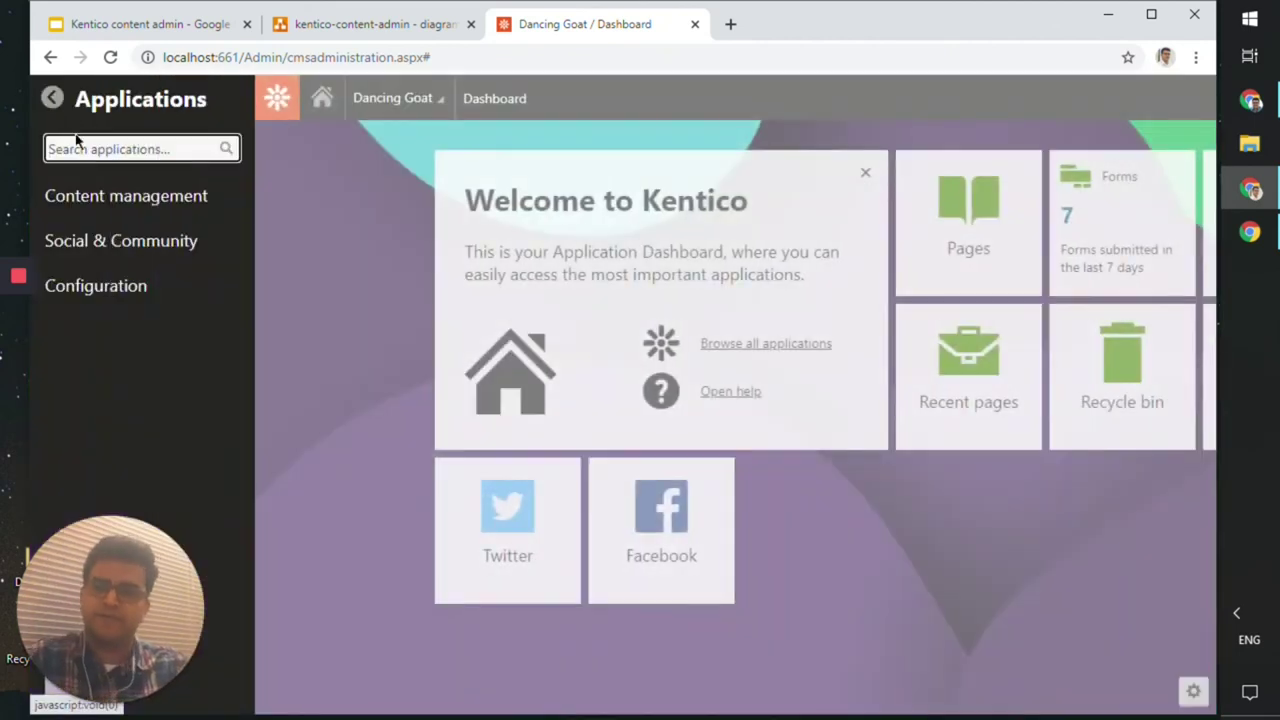
pyautogui.write('form')
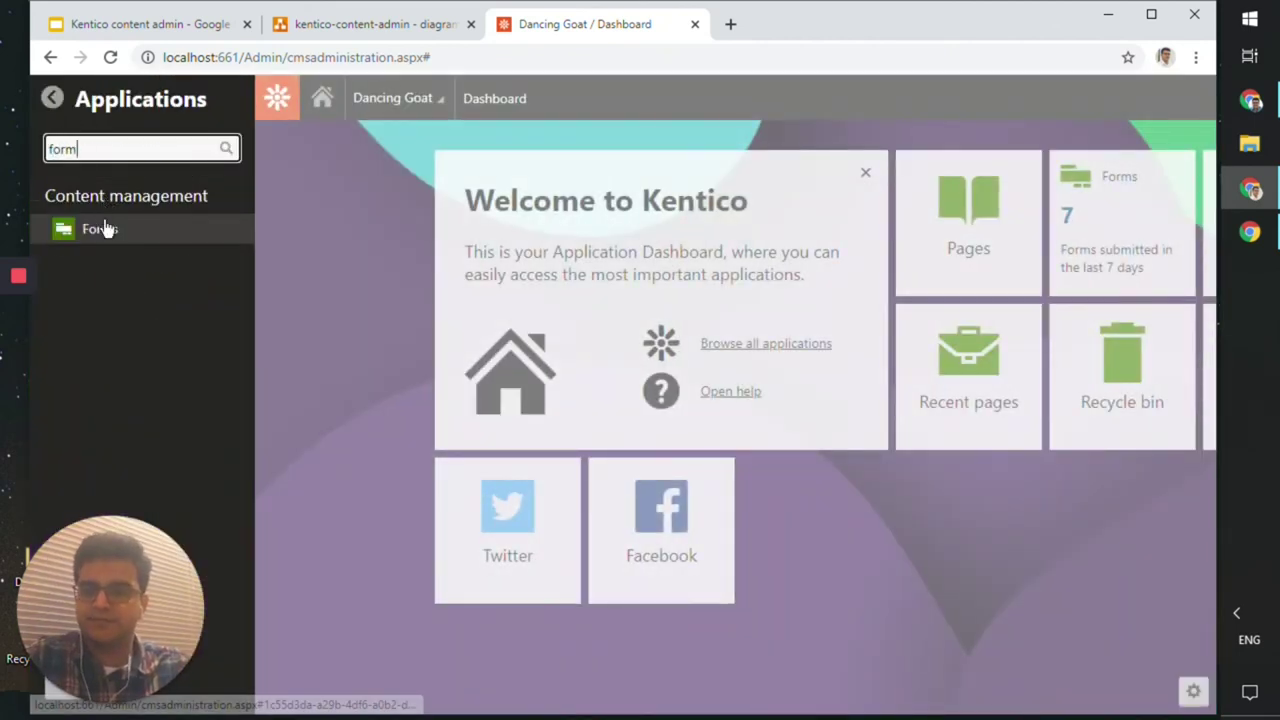
pyautogui.click(104, 227)
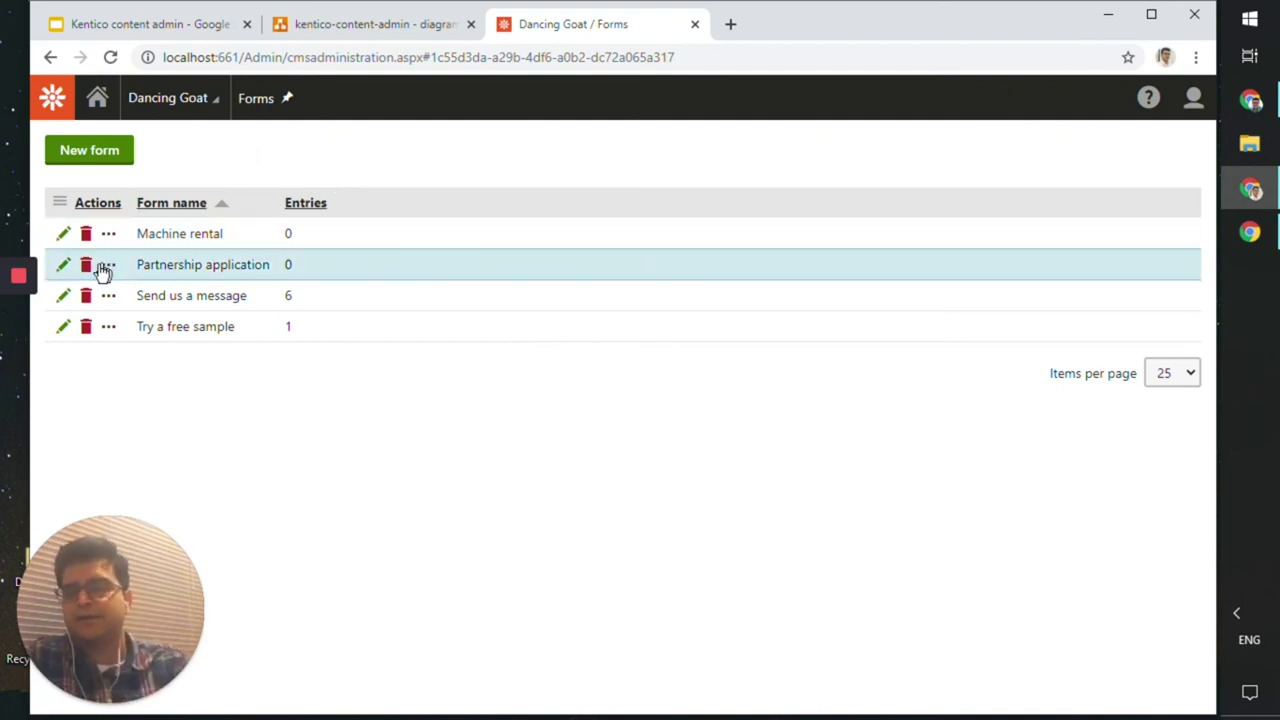
pyautogui.click(100, 167)
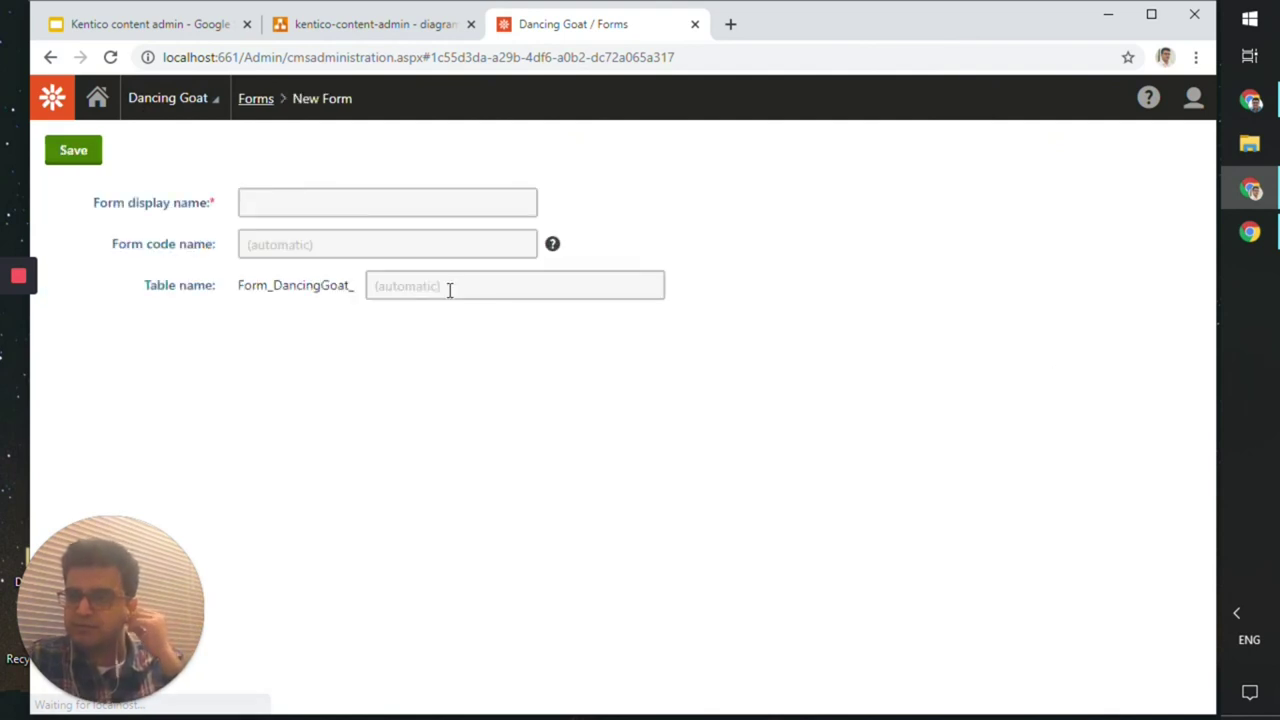
# Step: Name the new form 'Random newsletter subscription' and save it
pyautogui.click(340, 207)
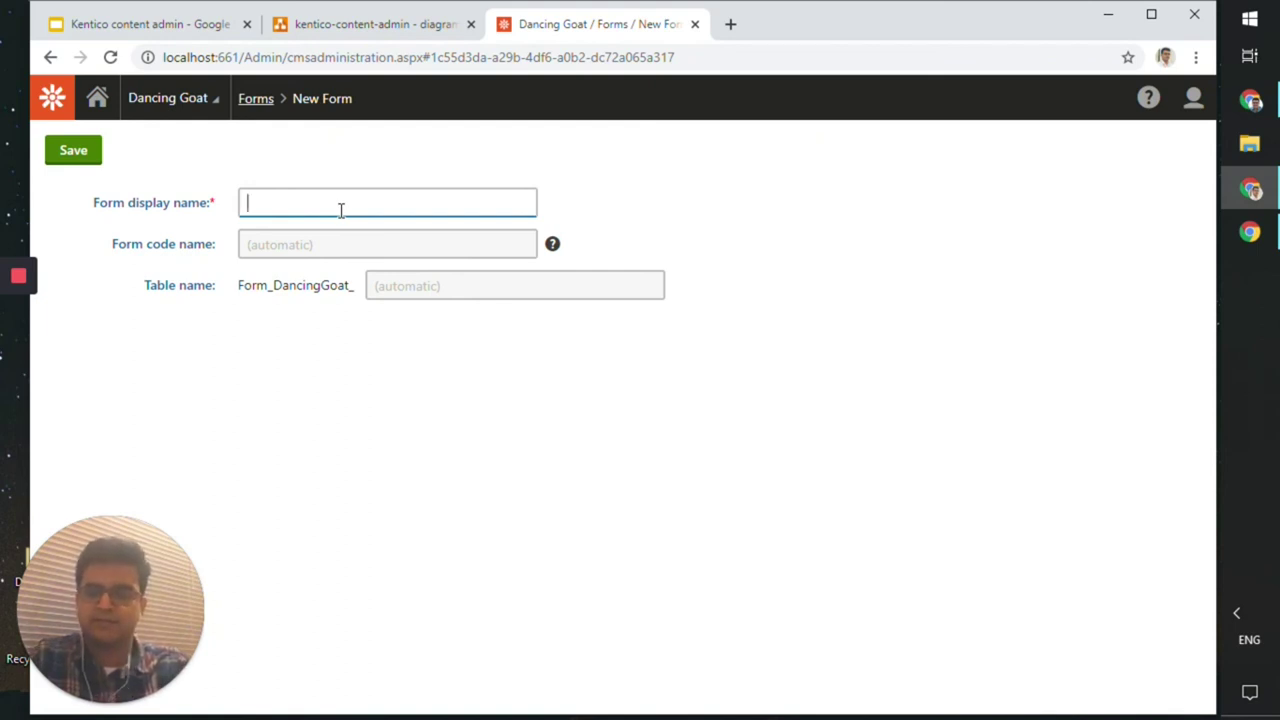
pyautogui.write('Random ')
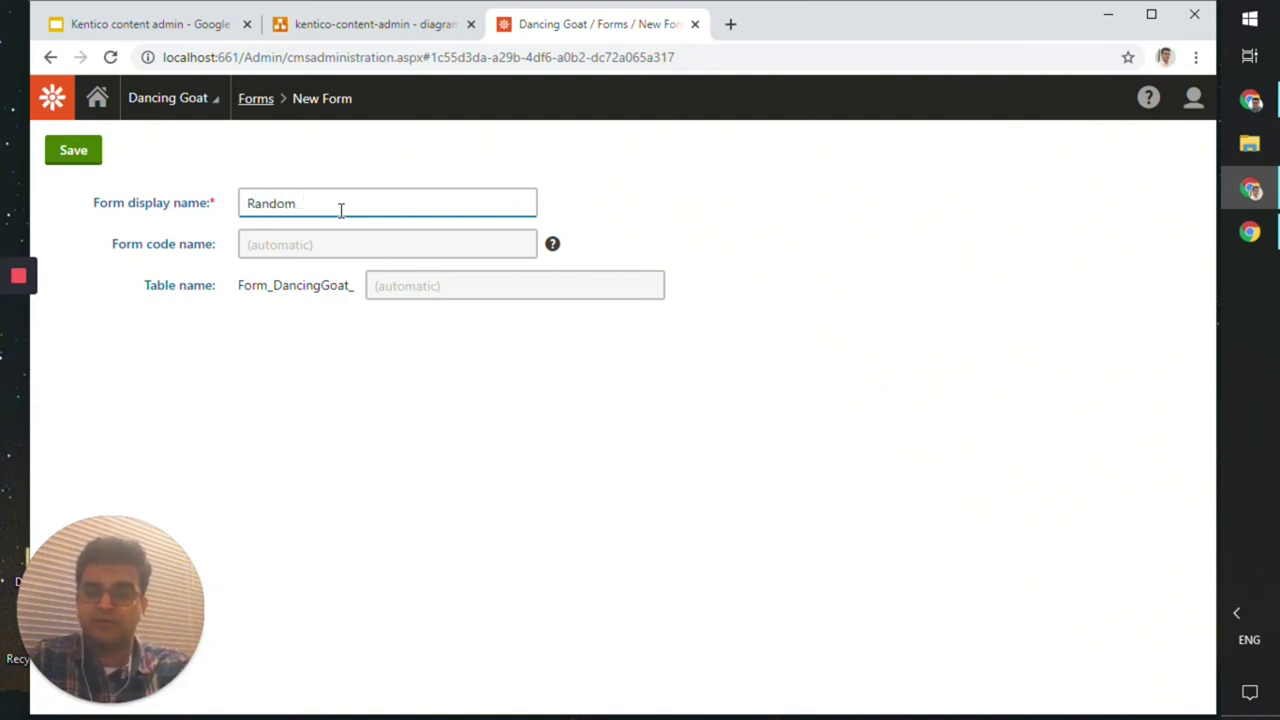
pyautogui.write('newsletter sub')
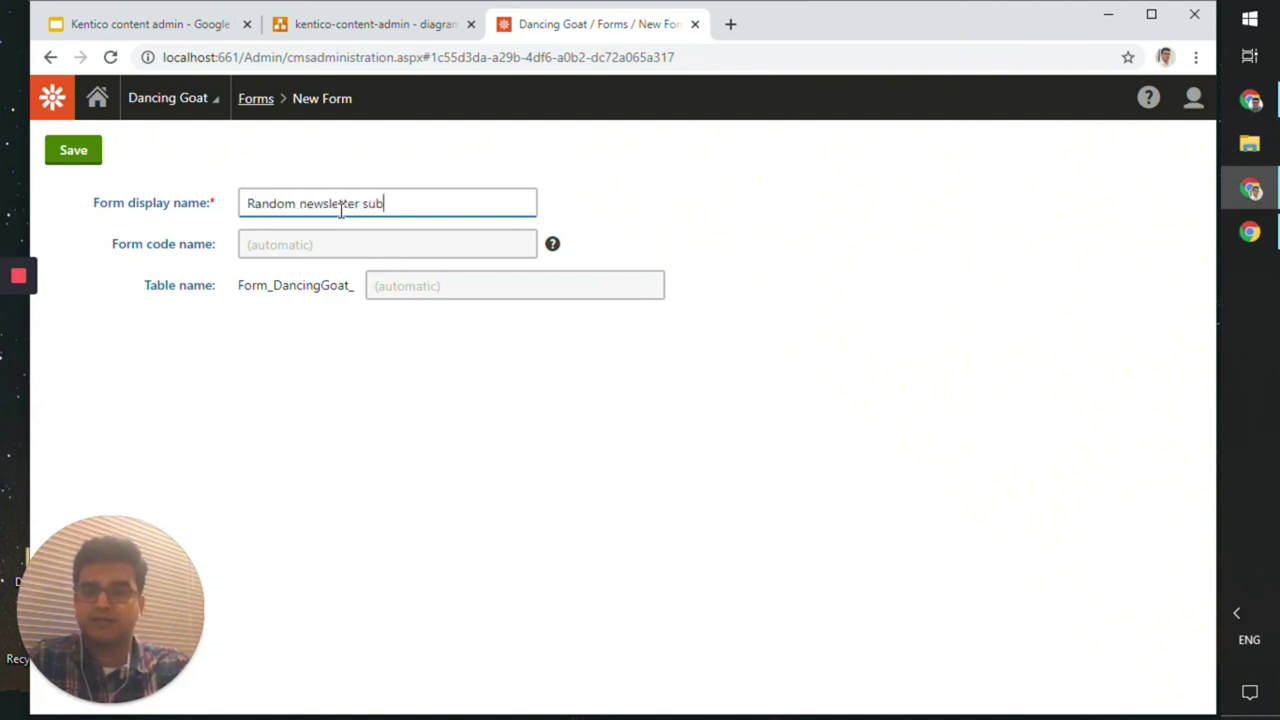
pyautogui.write('scription')
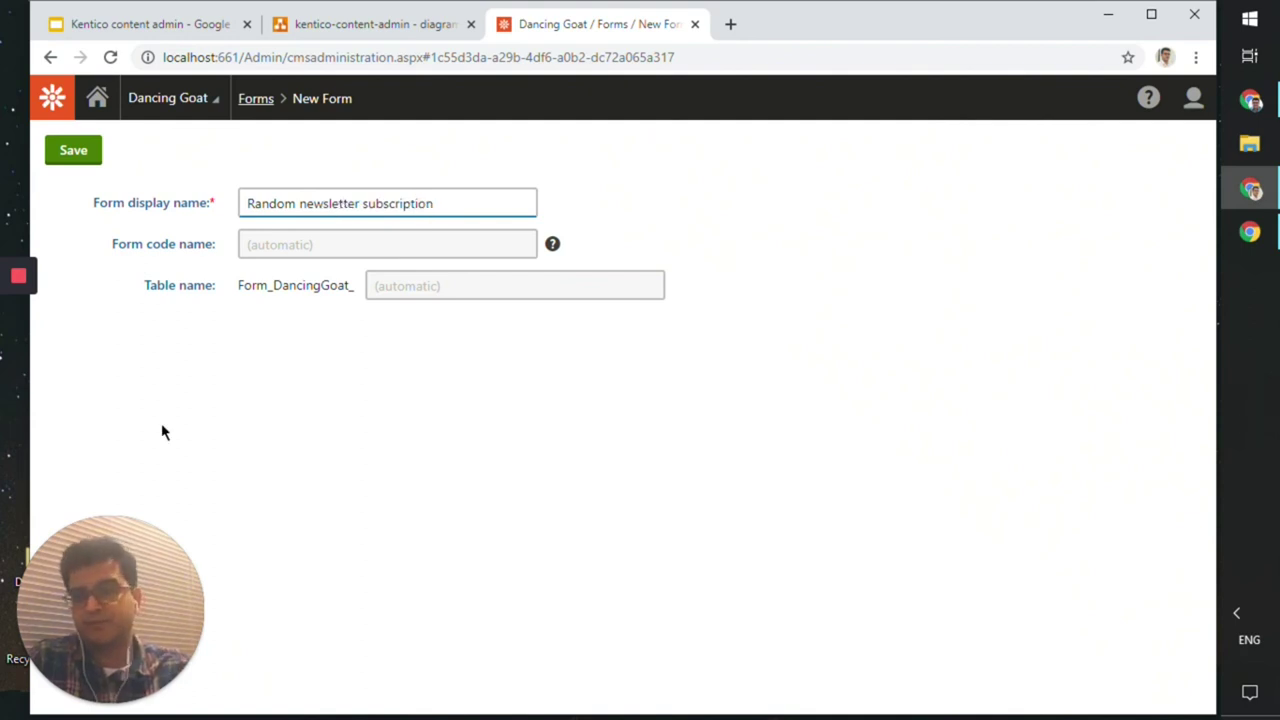
pyautogui.click(160, 410)
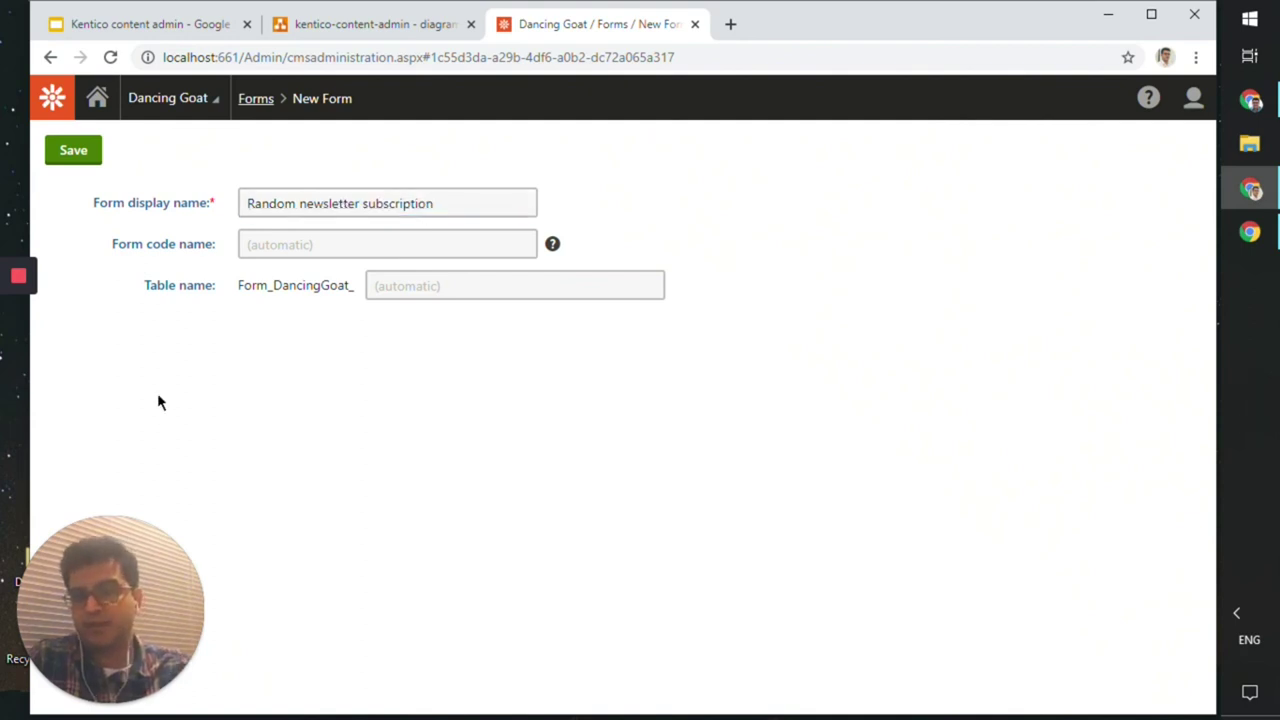
pyautogui.click(86, 152)
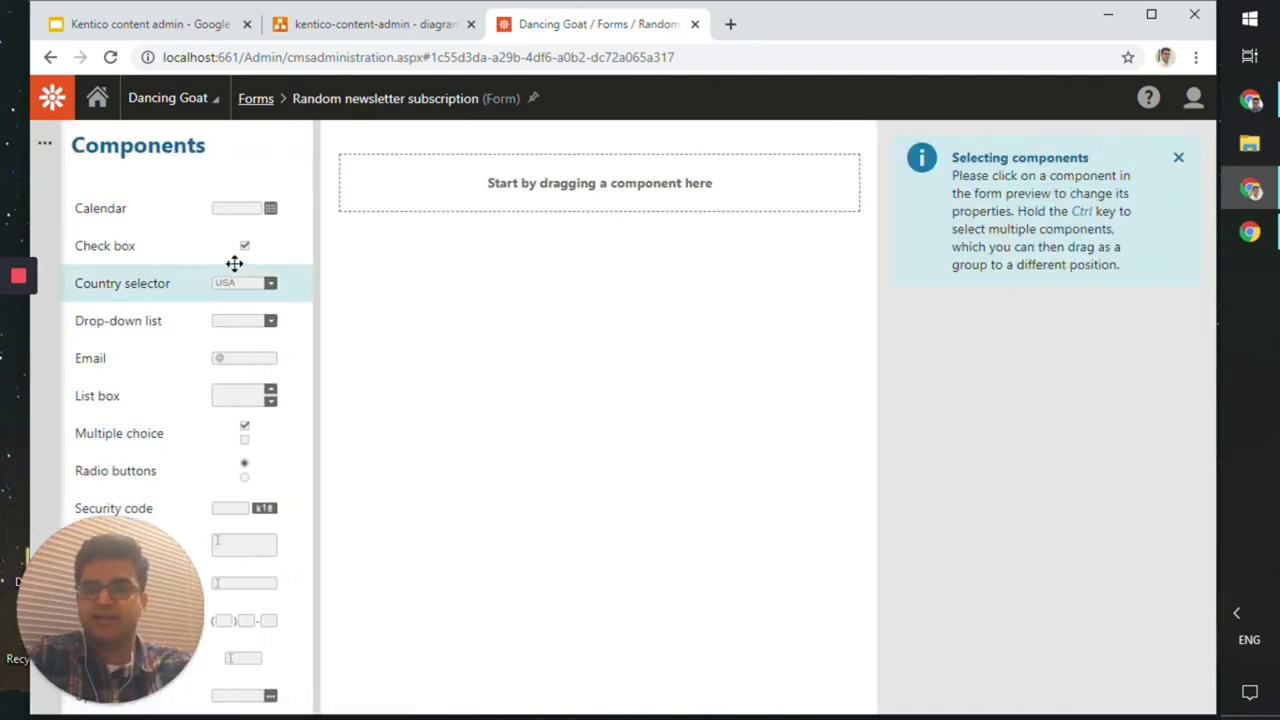
# Step: Drag an Email field onto the form, mark it required, and bring up its validation rules
pyautogui.moveTo(234, 283); pyautogui.dragTo(240, 337)
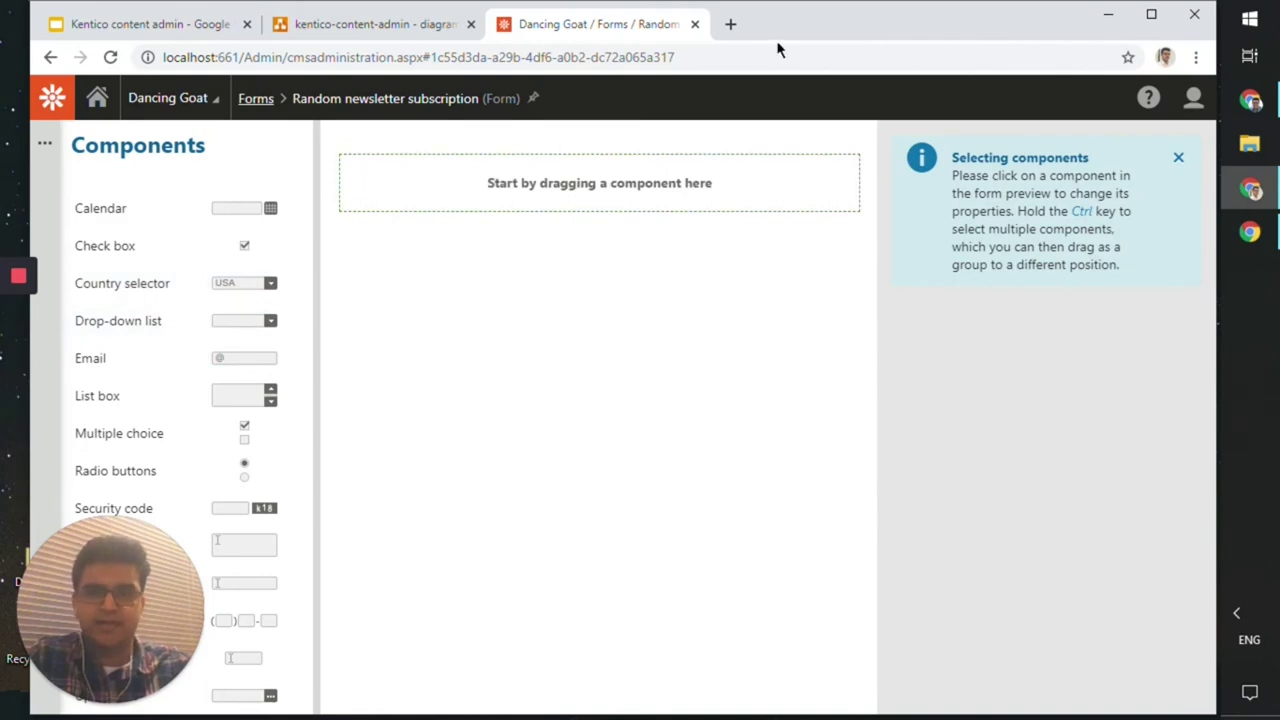
pyautogui.moveTo(776, 40); pyautogui.dragTo(786, 40)
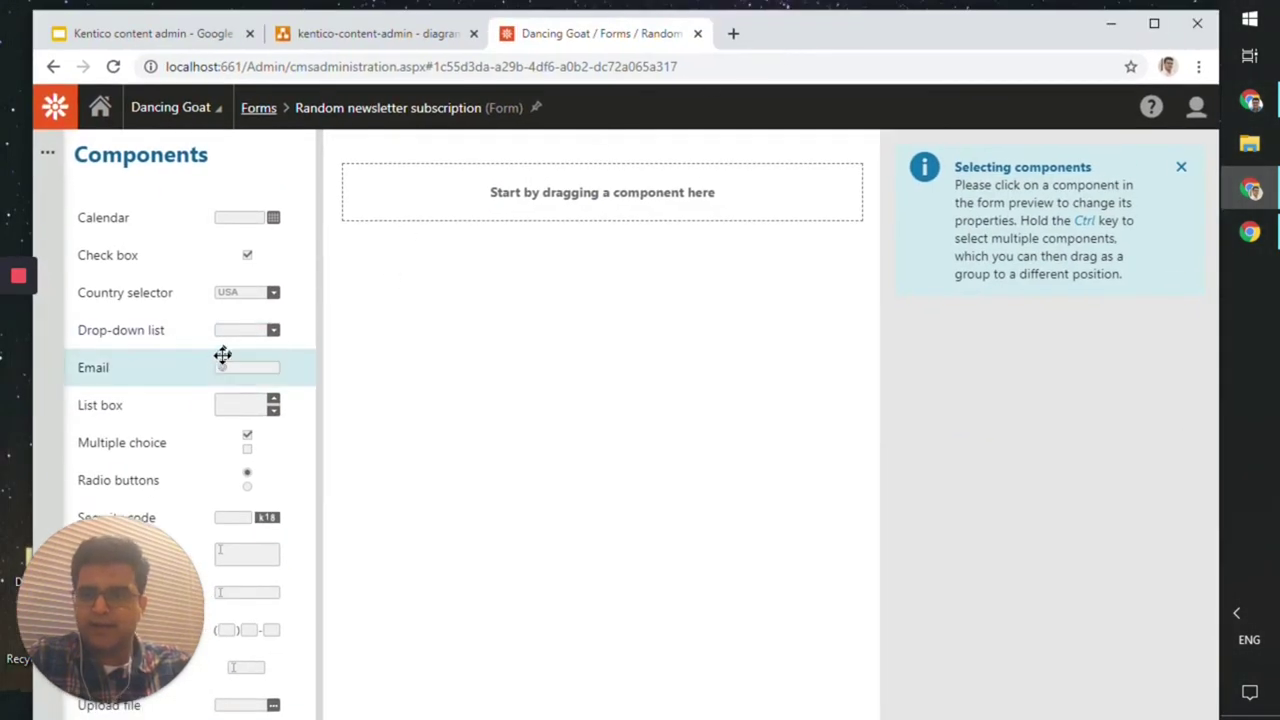
pyautogui.moveTo(223, 354); pyautogui.dragTo(524, 190)
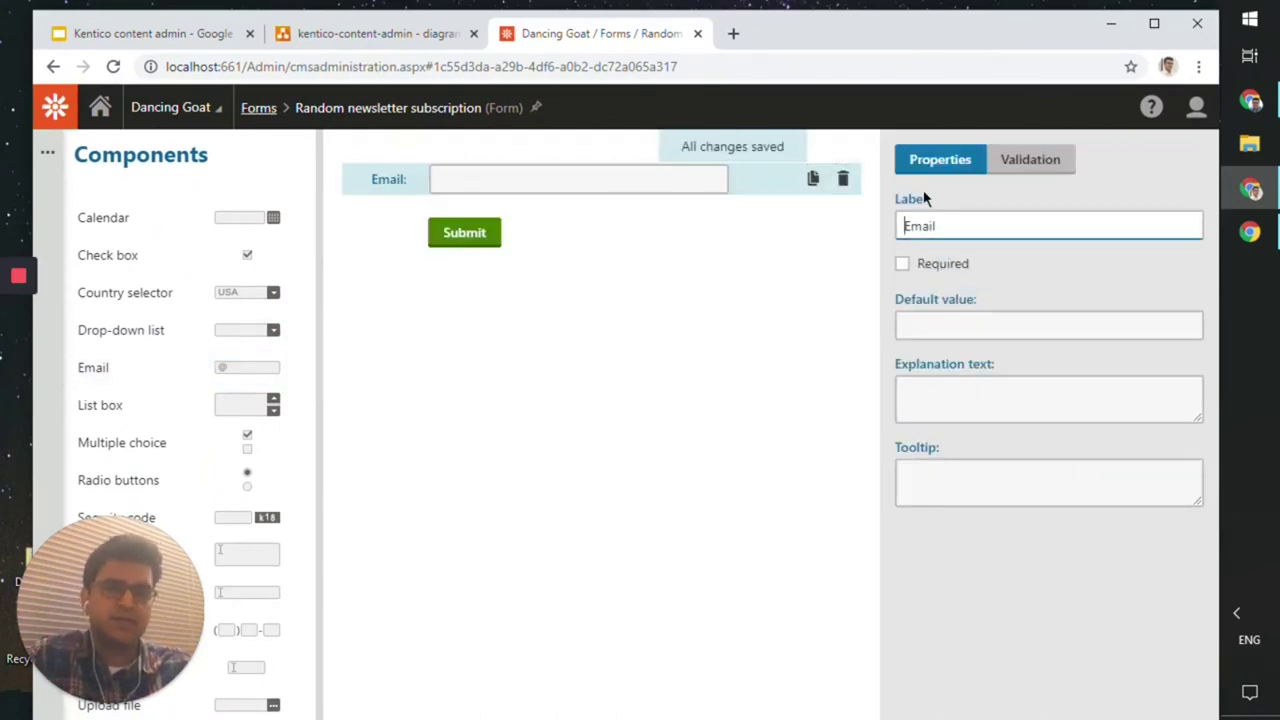
pyautogui.click(906, 263)
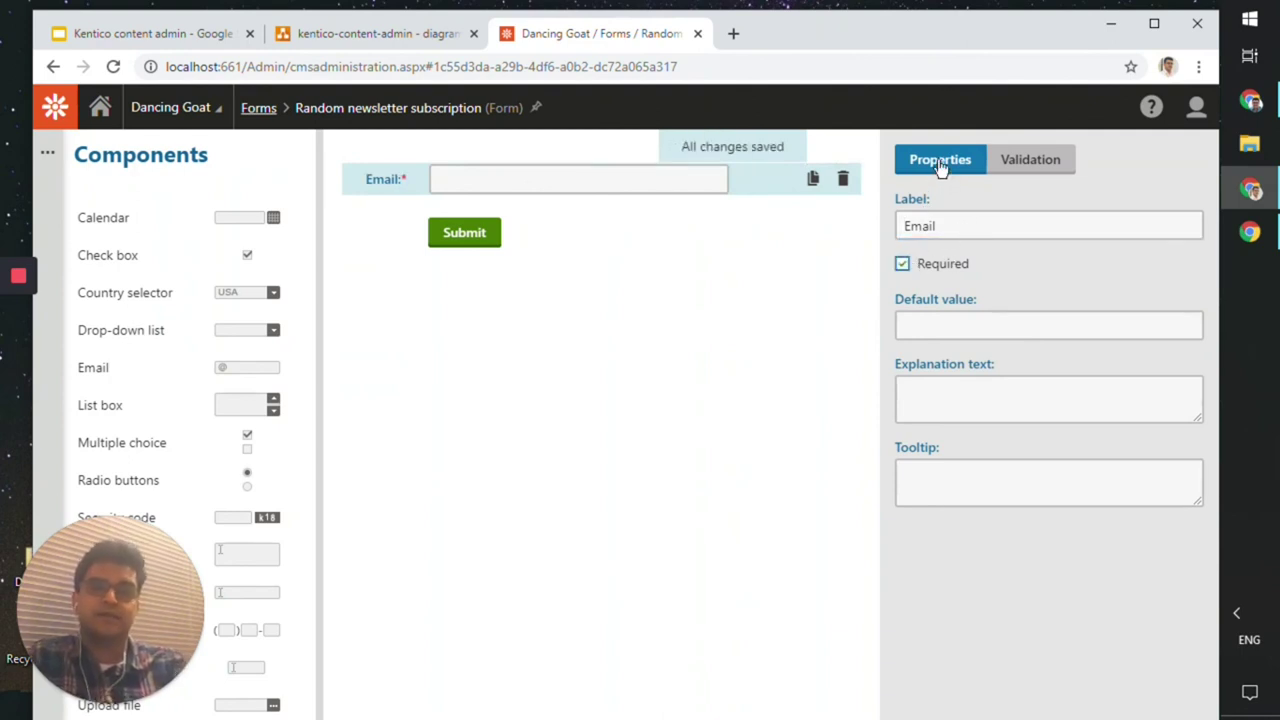
pyautogui.click(1030, 174)
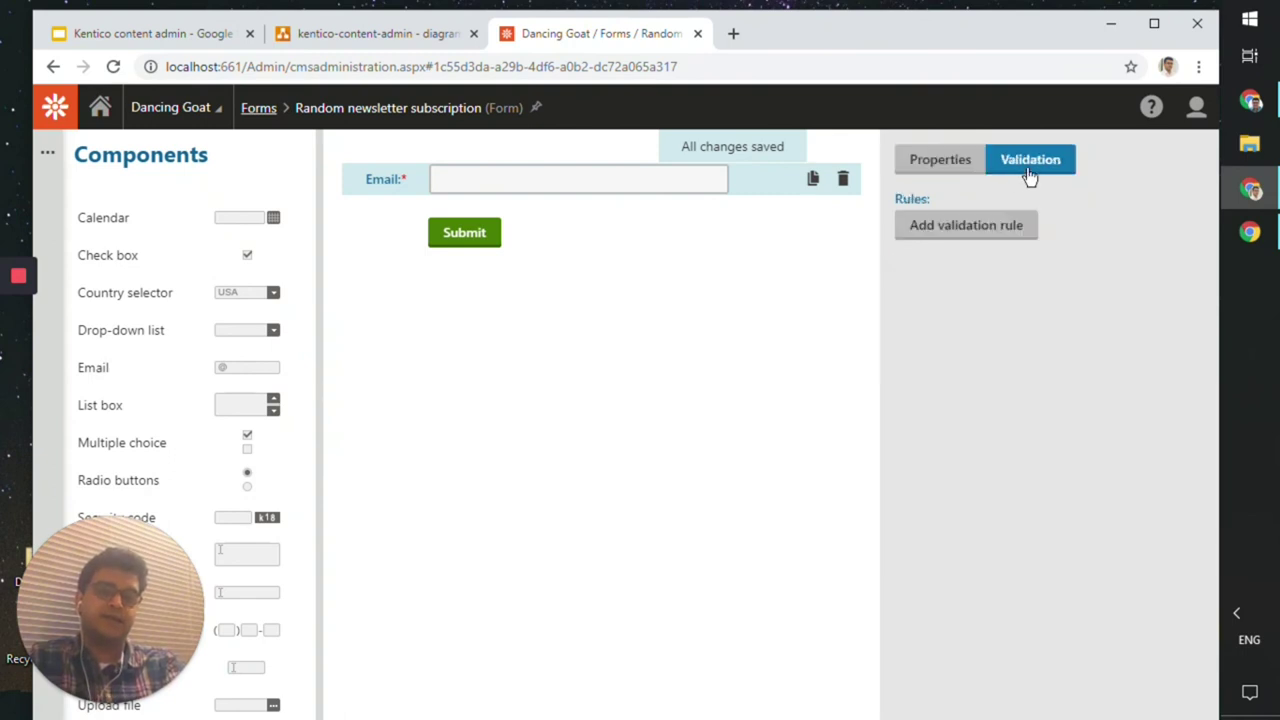
# Step: Add an Email-format rule to the Email field with message 'Please enter a valid email address.'
pyautogui.click(985, 228)
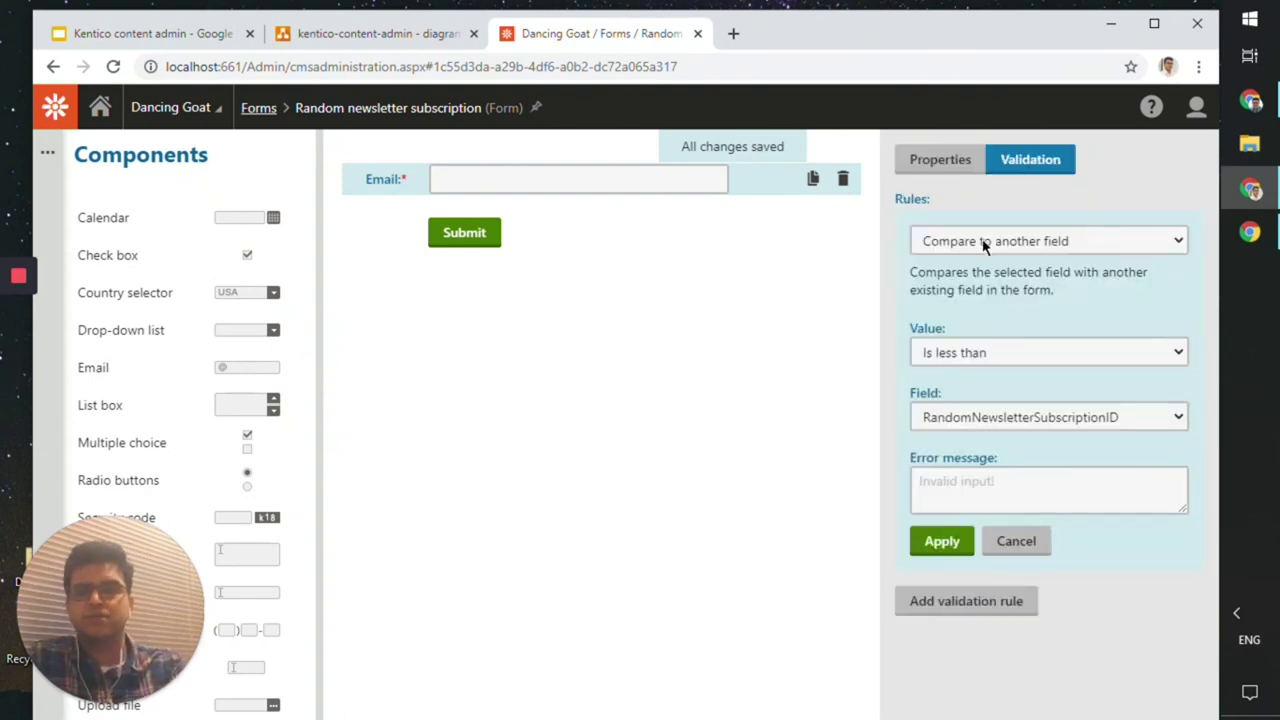
pyautogui.click(983, 241)
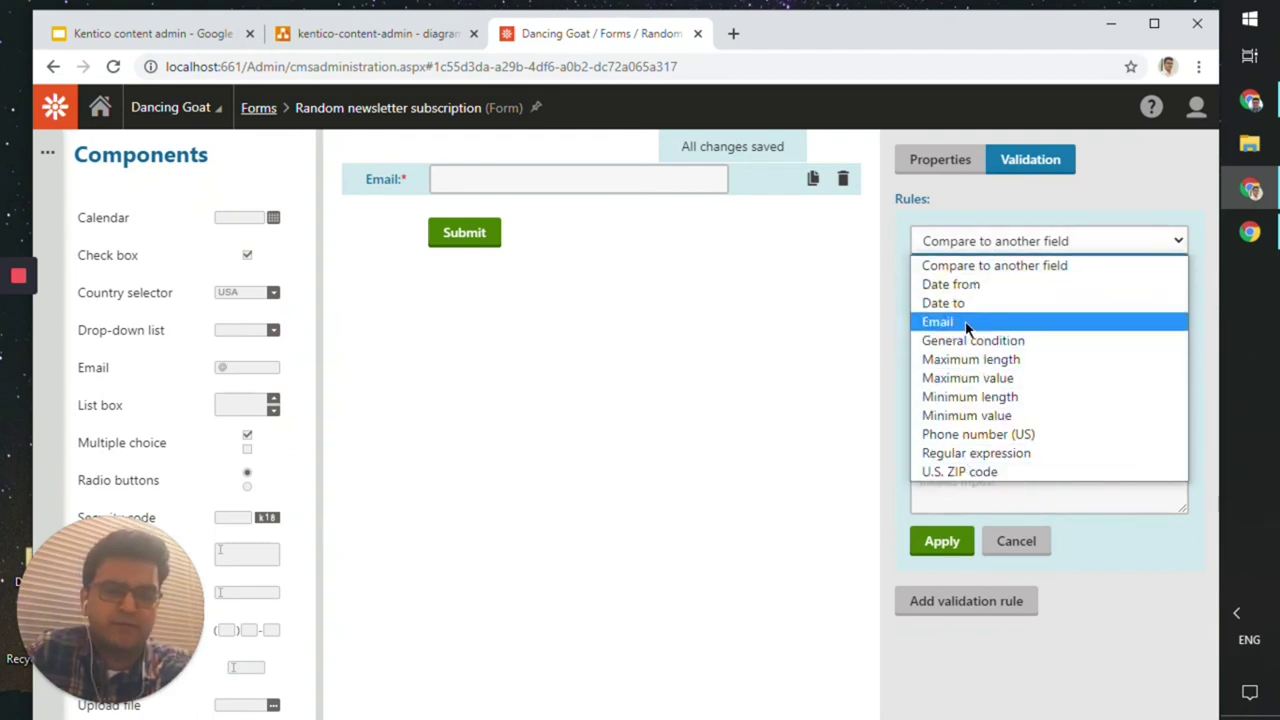
pyautogui.click(966, 323)
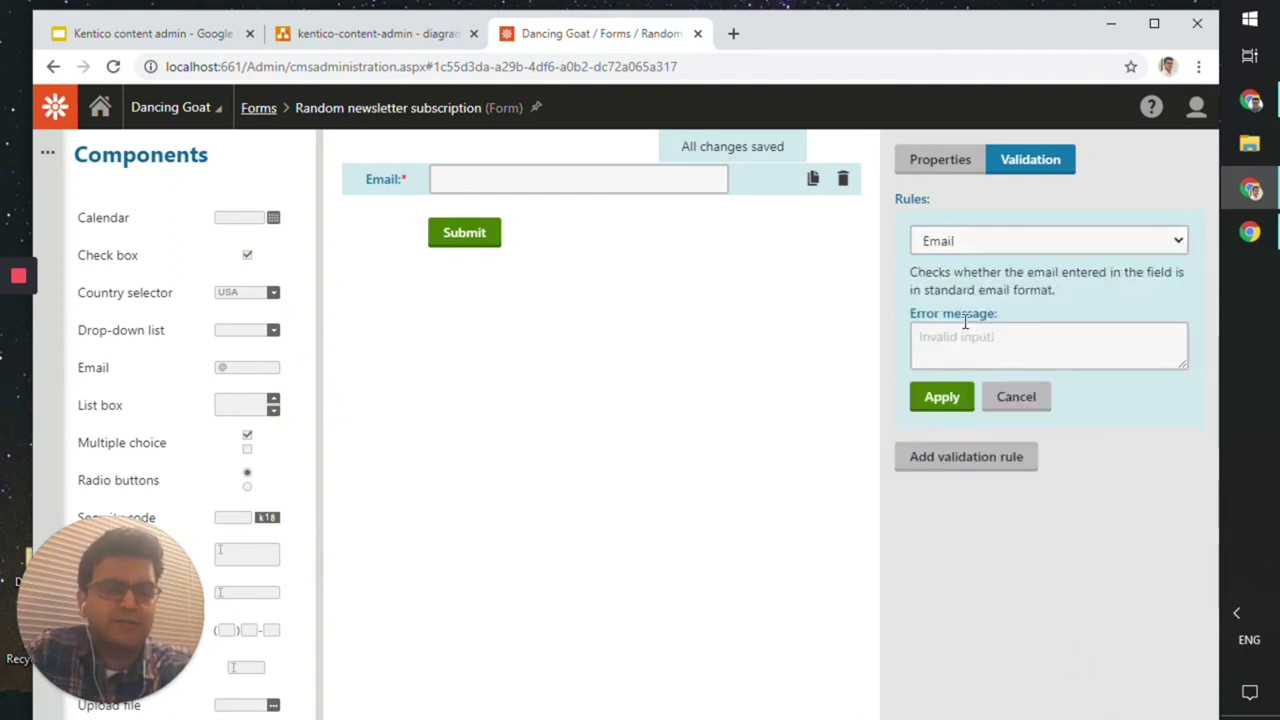
pyautogui.click(985, 336)
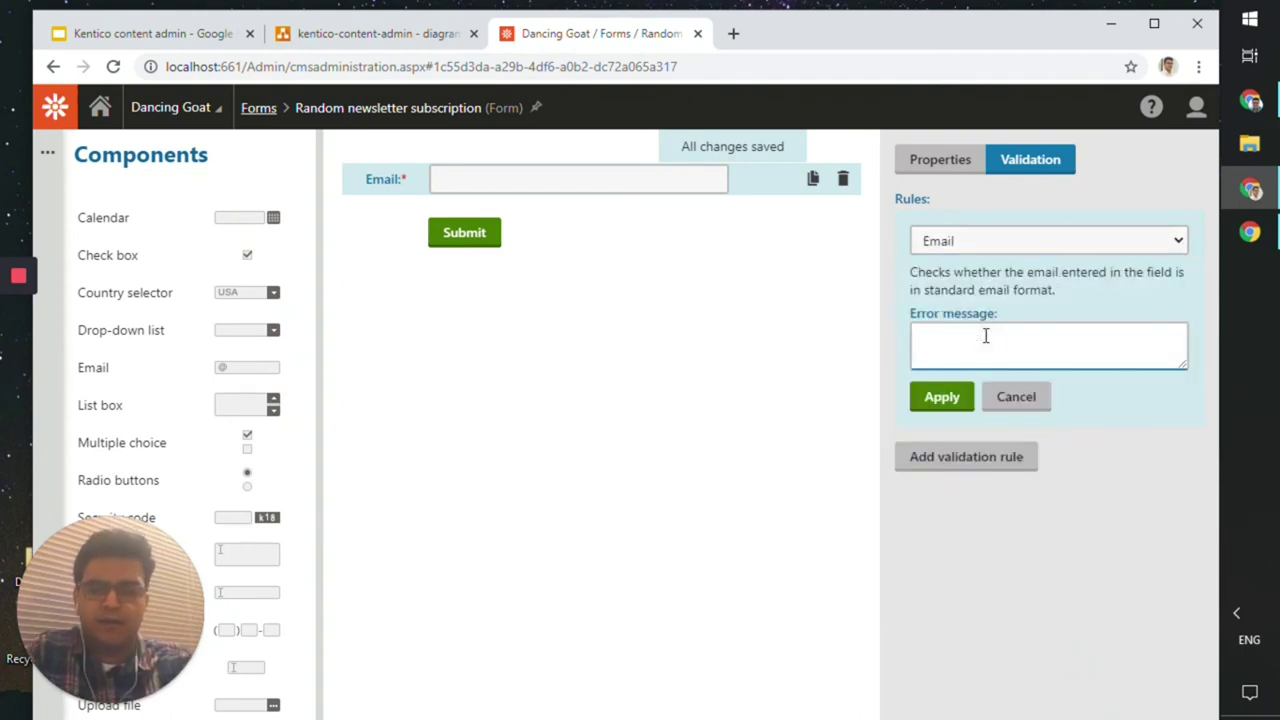
pyautogui.write('Please ')
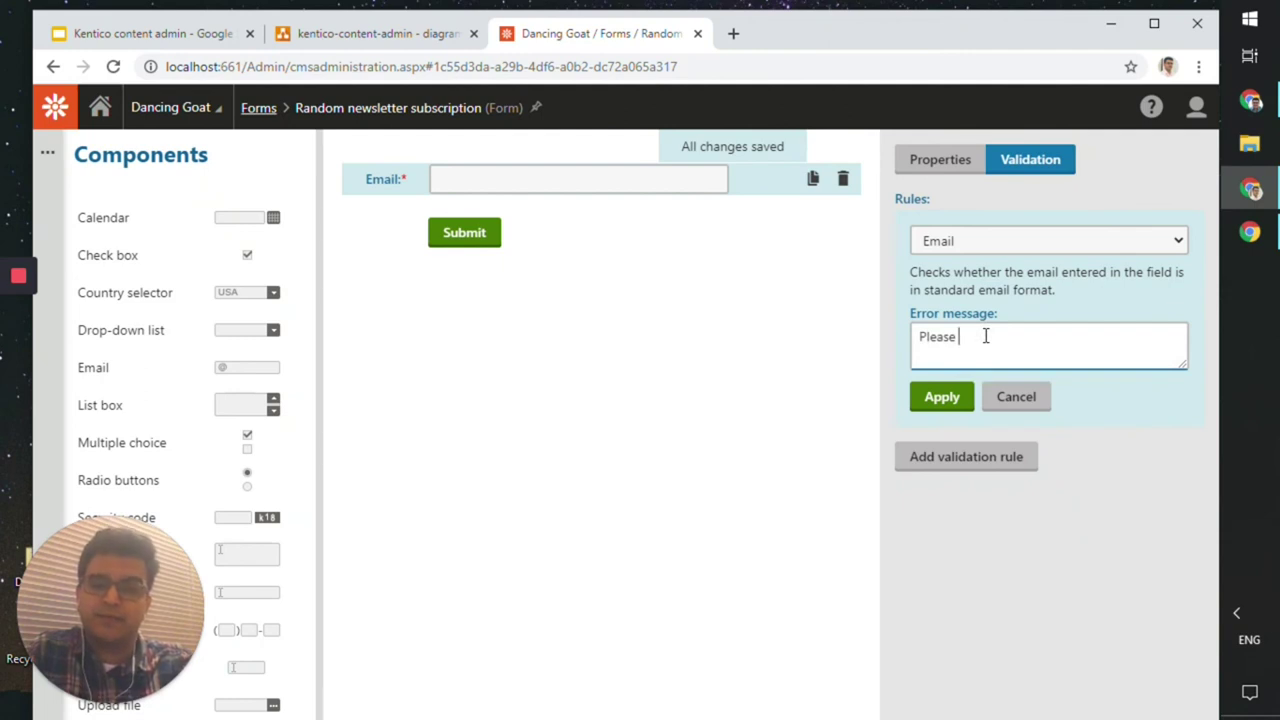
pyautogui.write('enter')
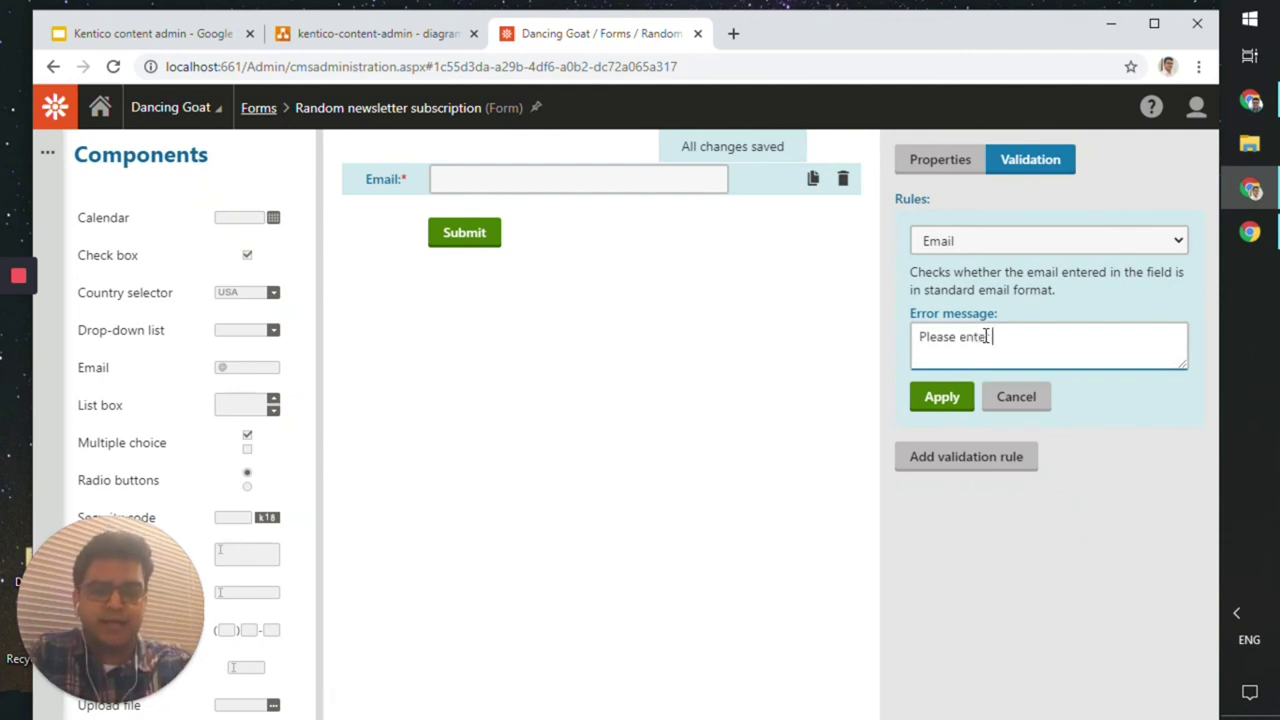
pyautogui.write(' a valid email ad')
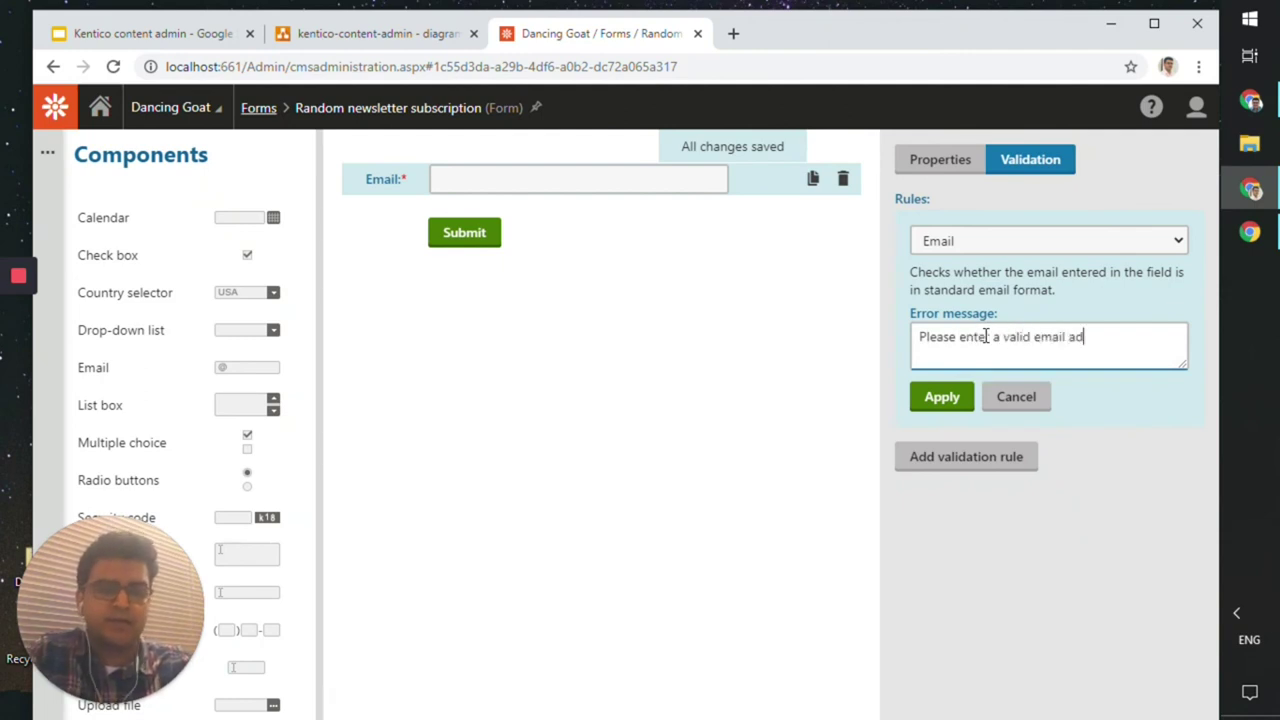
pyautogui.write('dress.')
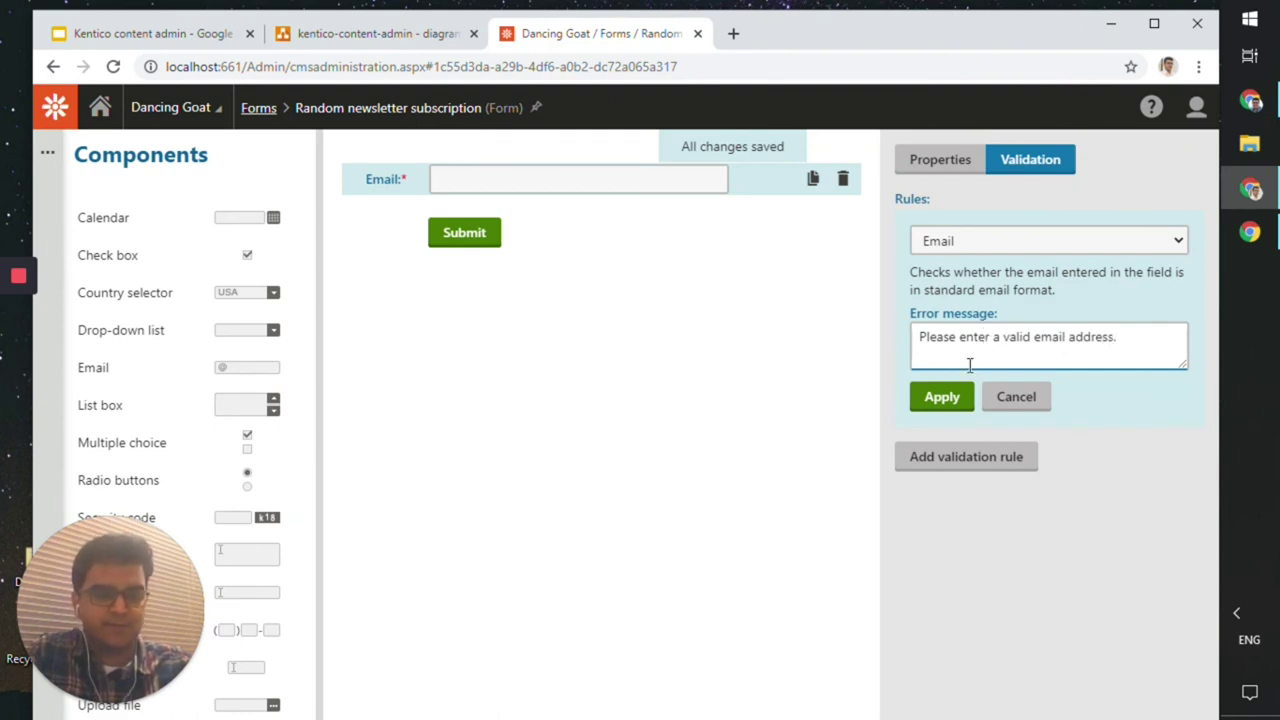
pyautogui.click(942, 397)
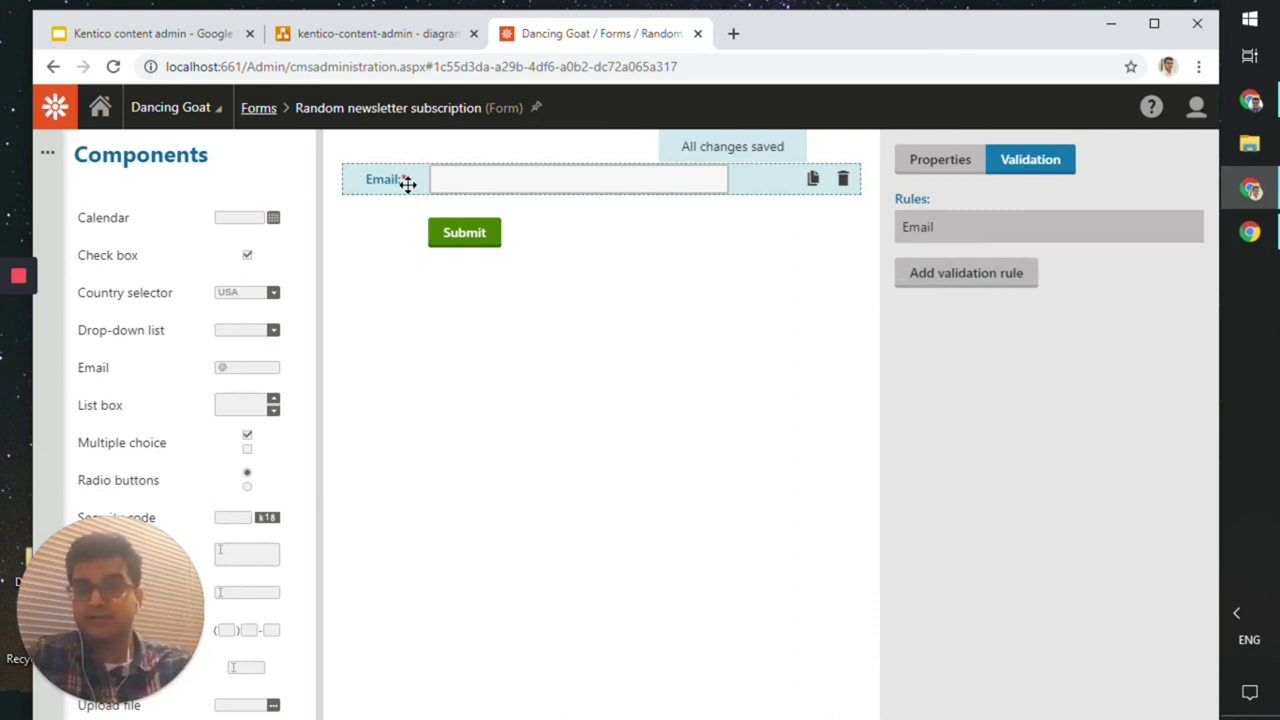
# Step: Look through the form's General and Recorded data settings, ending on Email notification
pyautogui.click(46, 155)
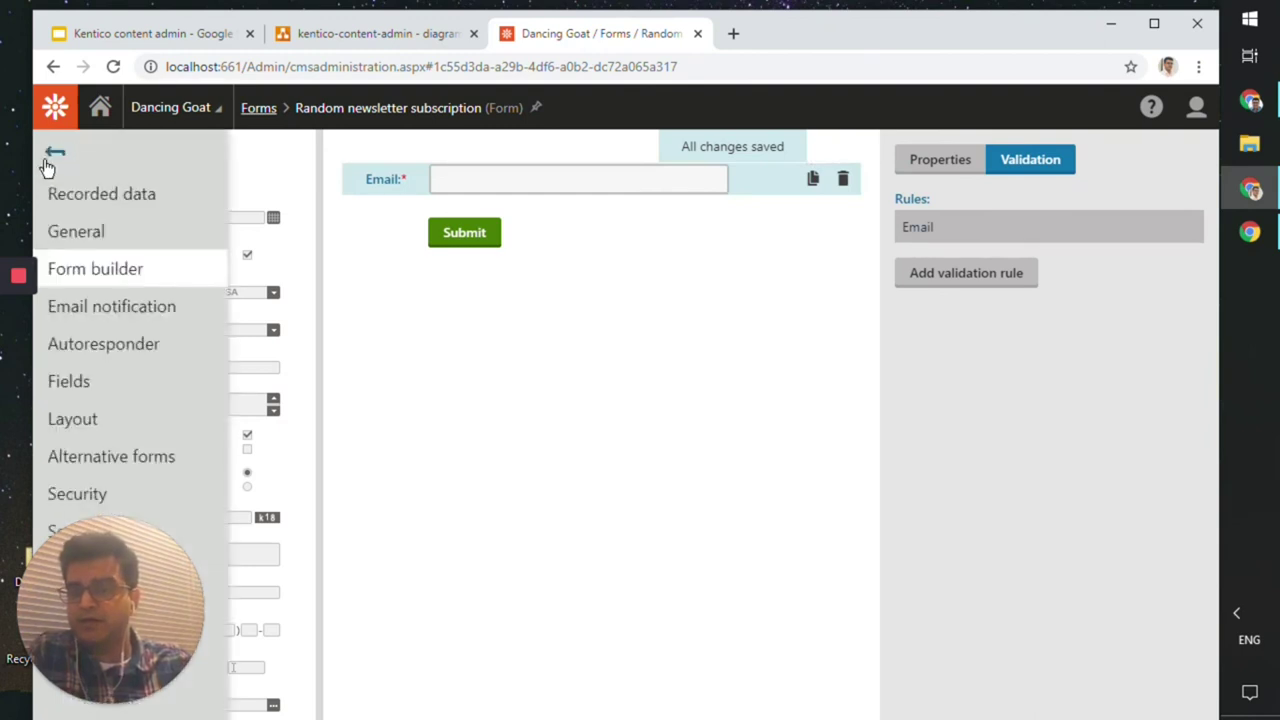
pyautogui.click(97, 242)
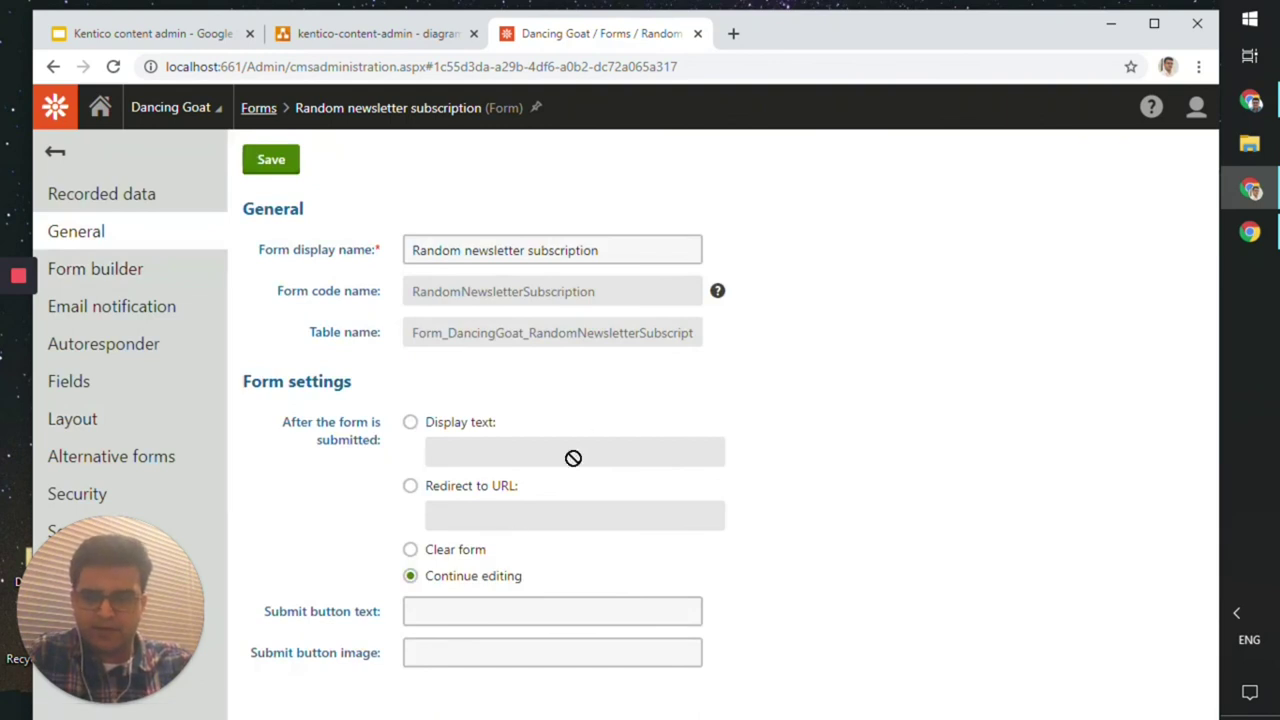
pyautogui.click(125, 316)
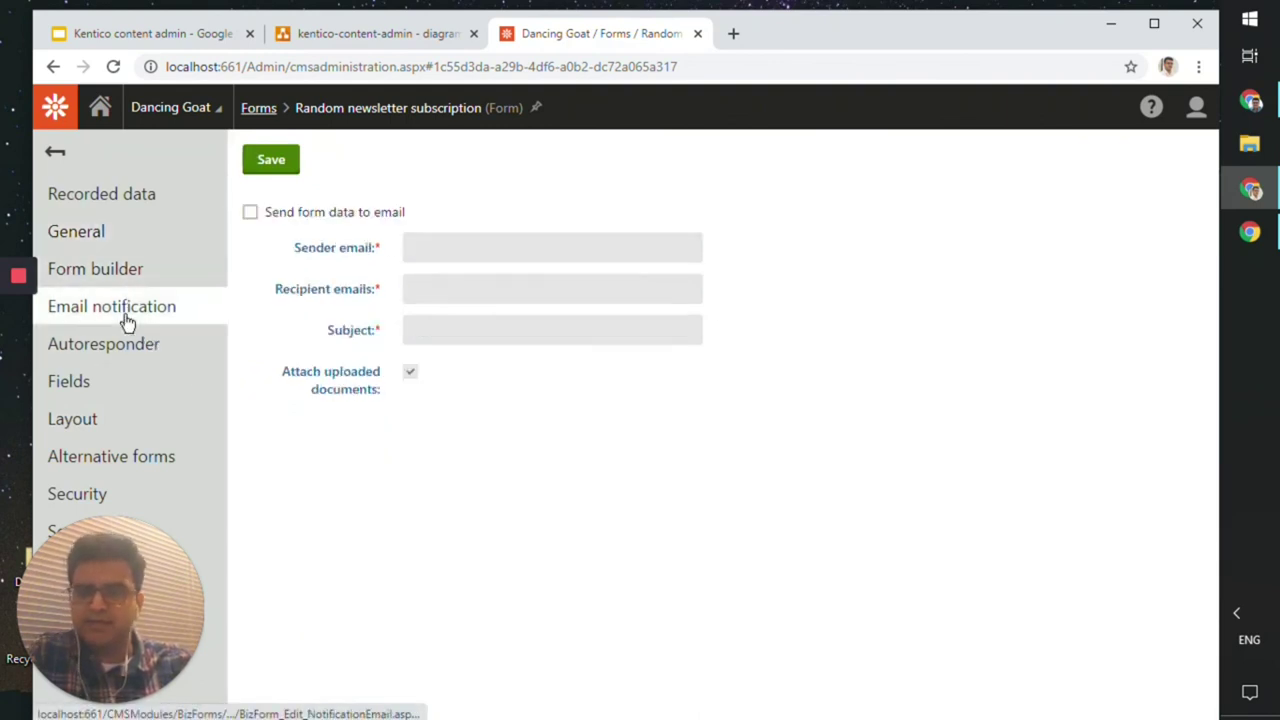
pyautogui.click(138, 194)
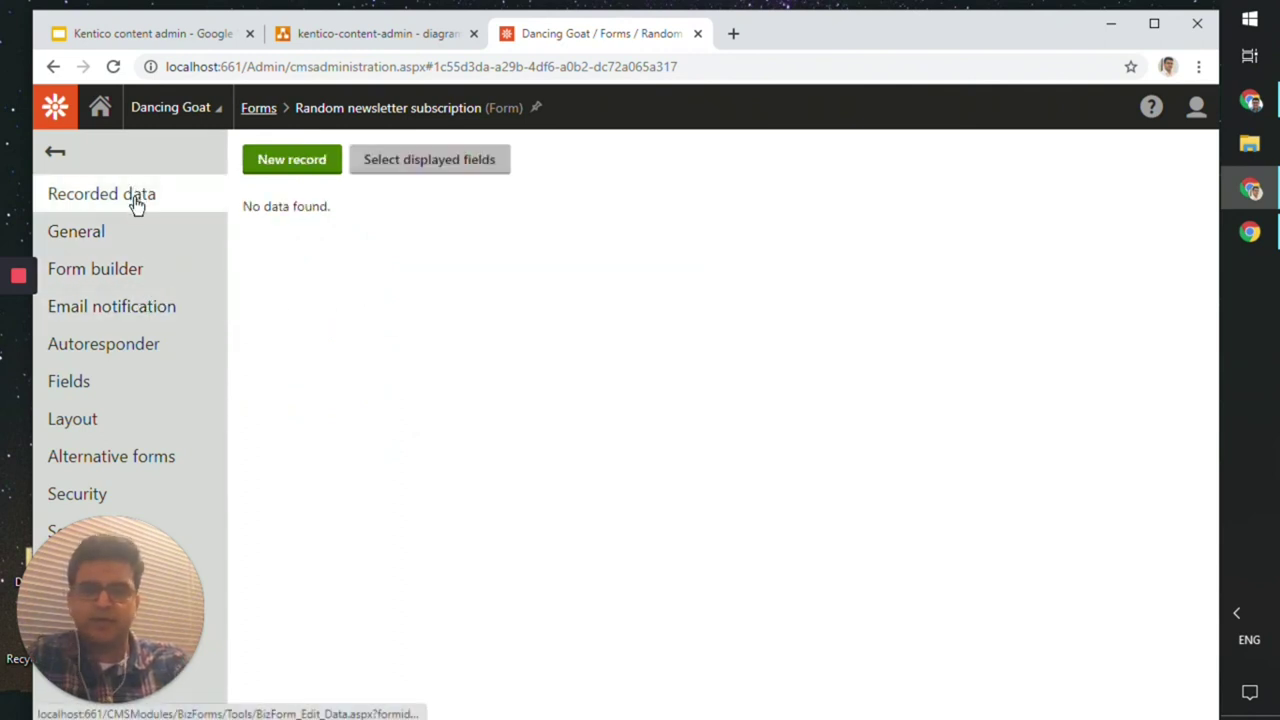
pyautogui.click(89, 304)
pyautogui.click(86, 272)
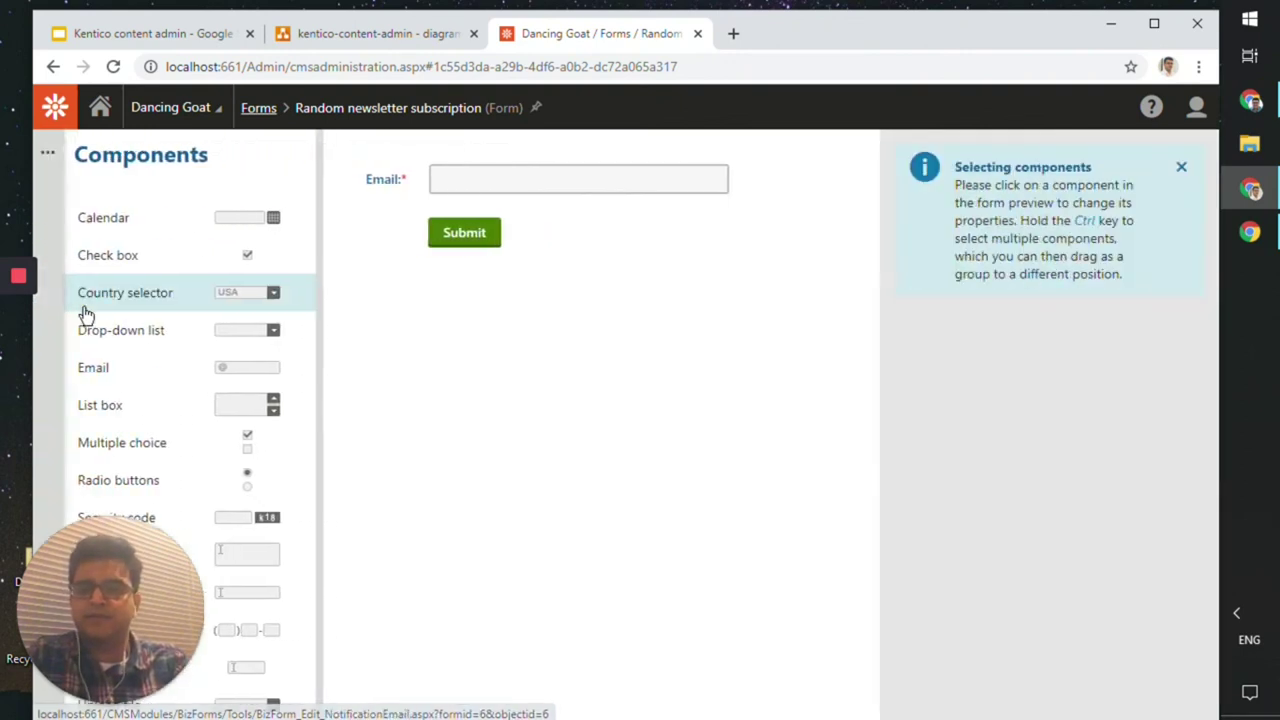
pyautogui.moveTo(62, 210)
pyautogui.click(66, 313)
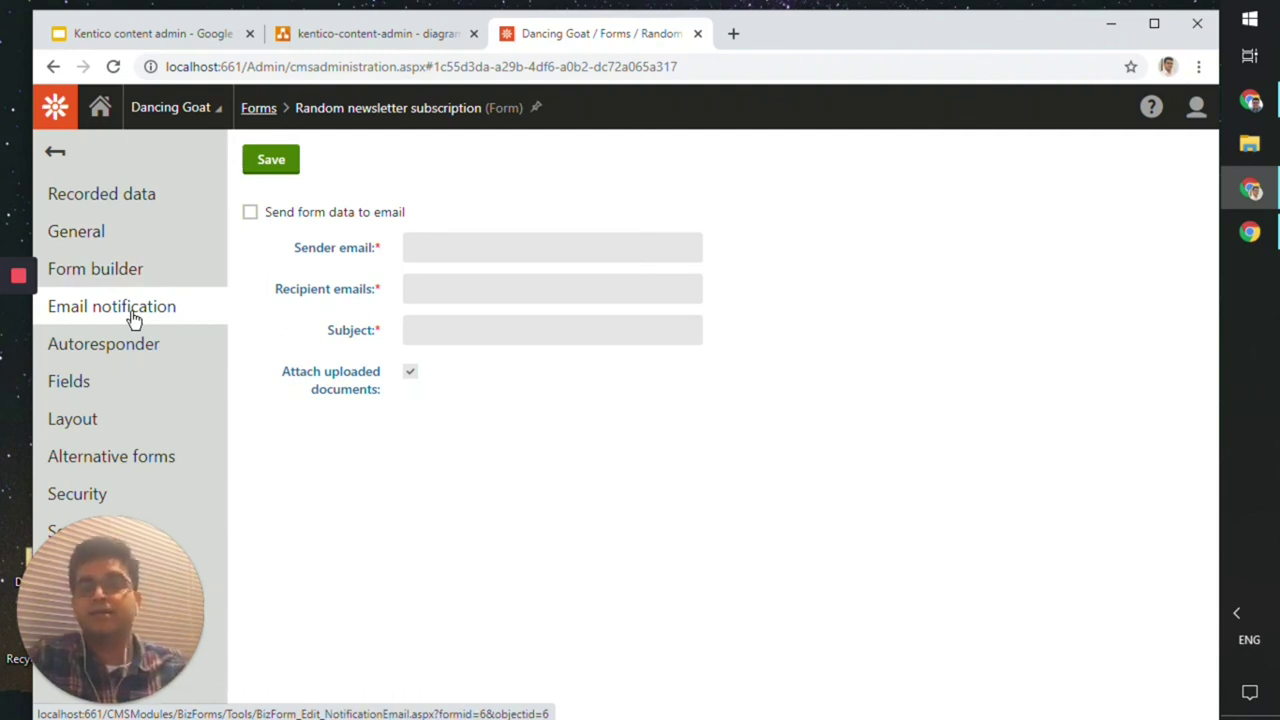
# Step: Enable emailing form data with sender and recipient addresses and subject 'Random form submissions', then save
pyautogui.click(318, 212)
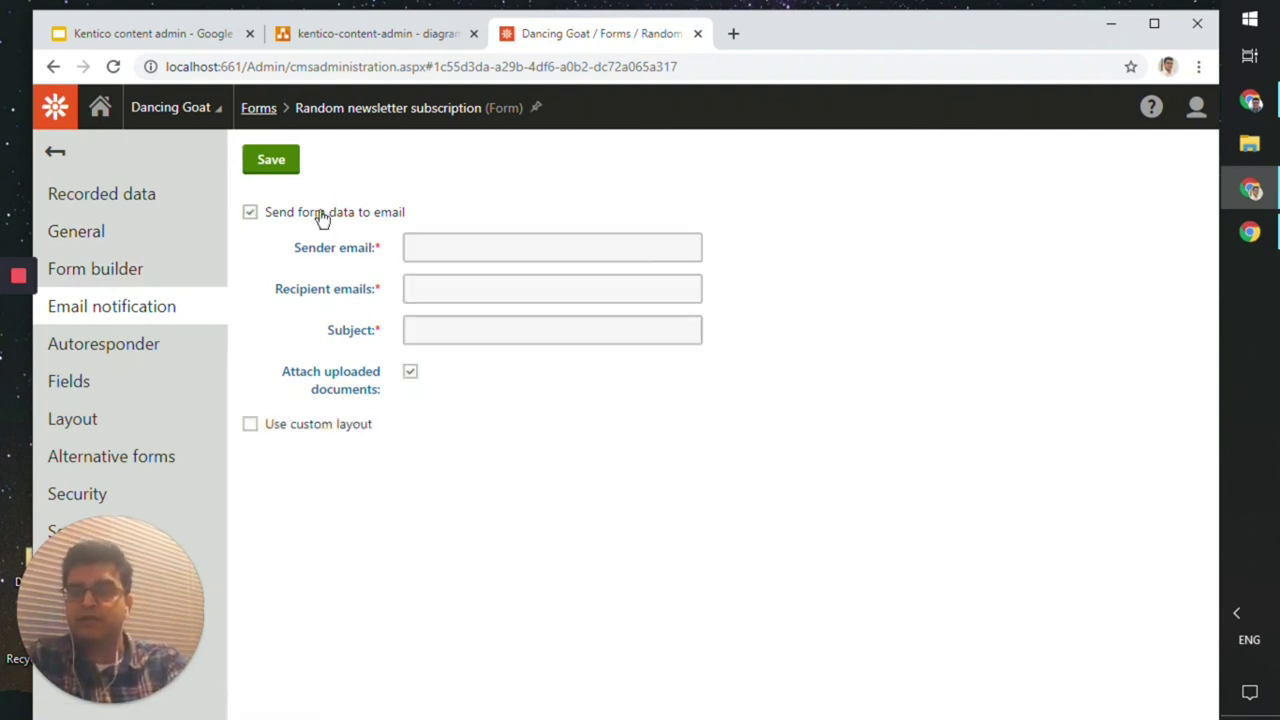
pyautogui.click(420, 249)
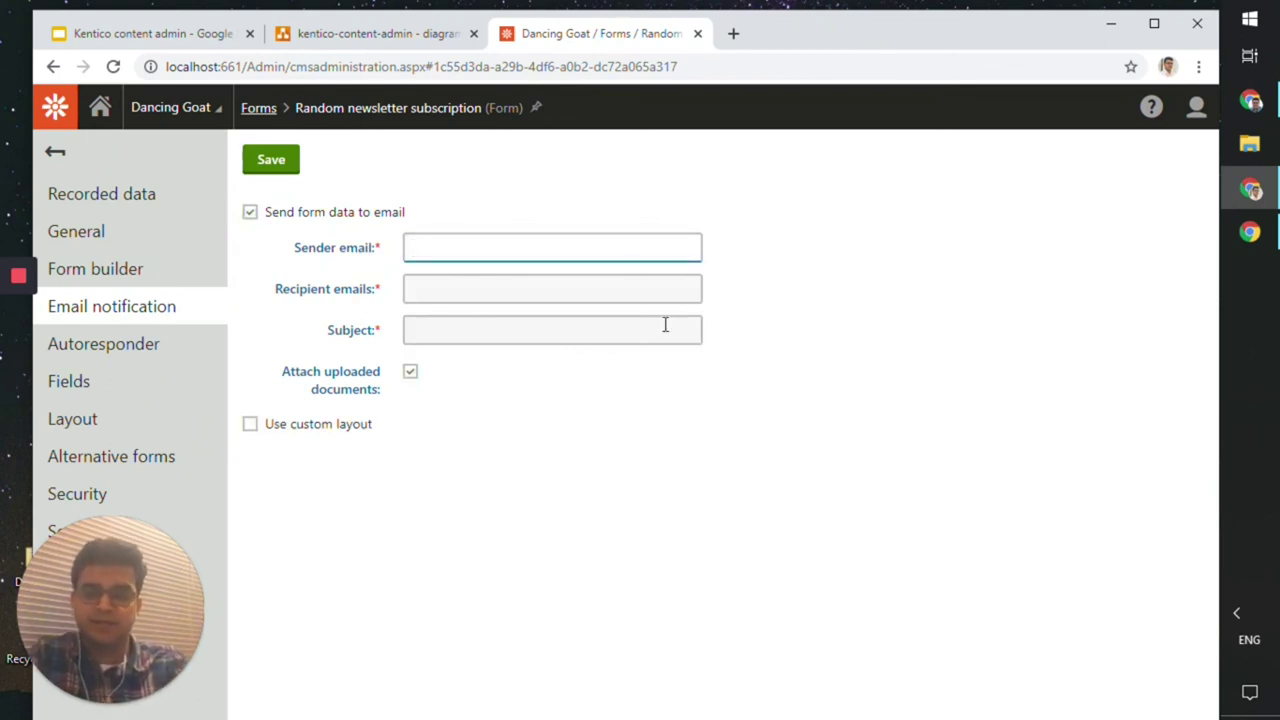
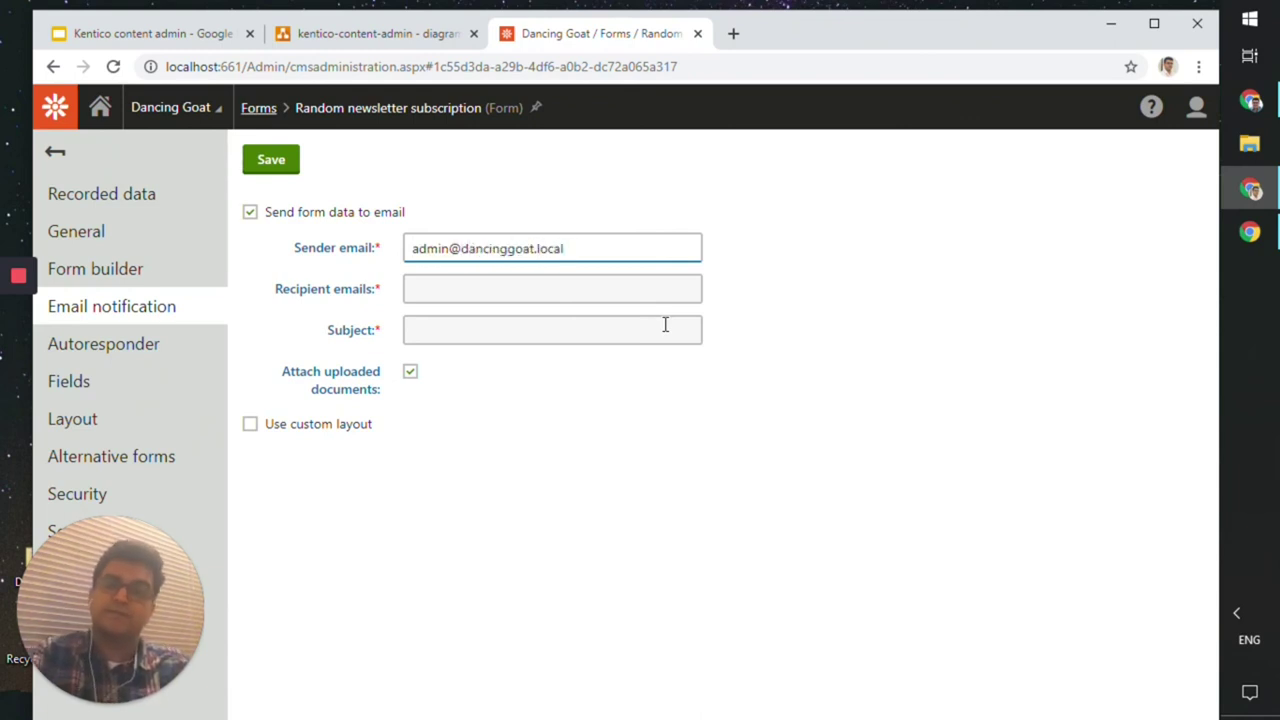
pyautogui.hotkey('ctrl', 'a')
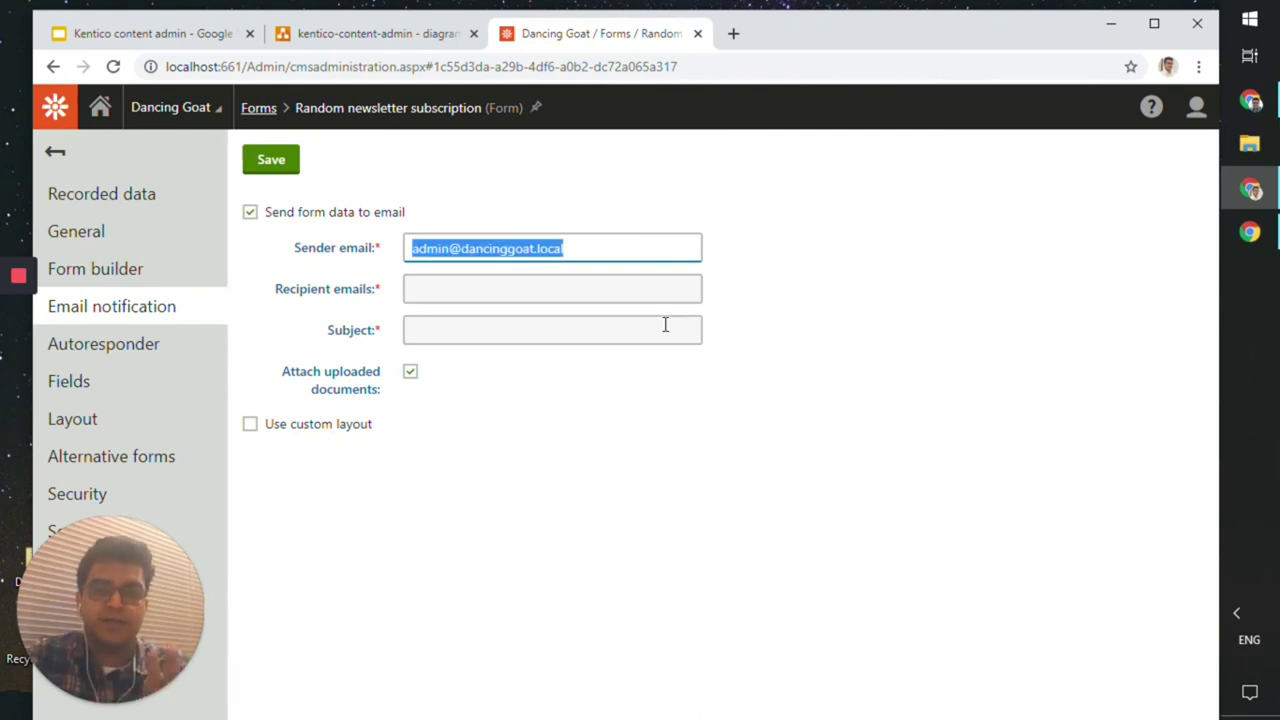
pyautogui.press('Tab')
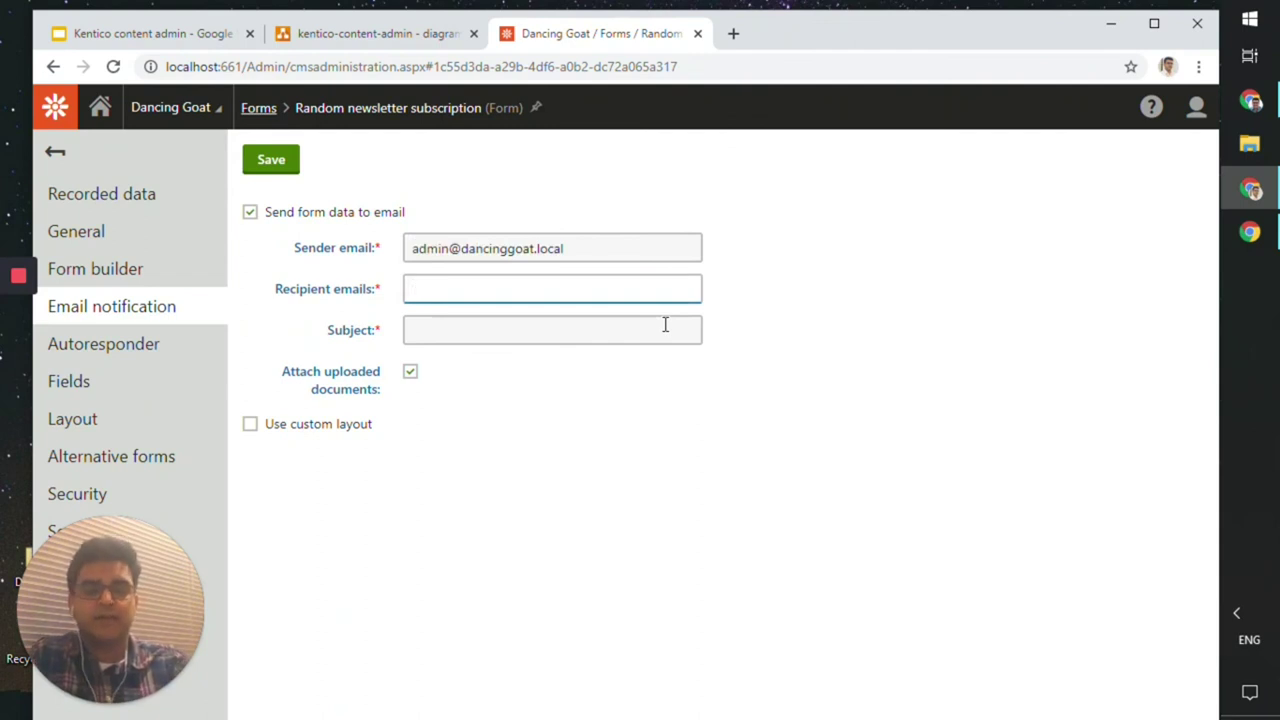
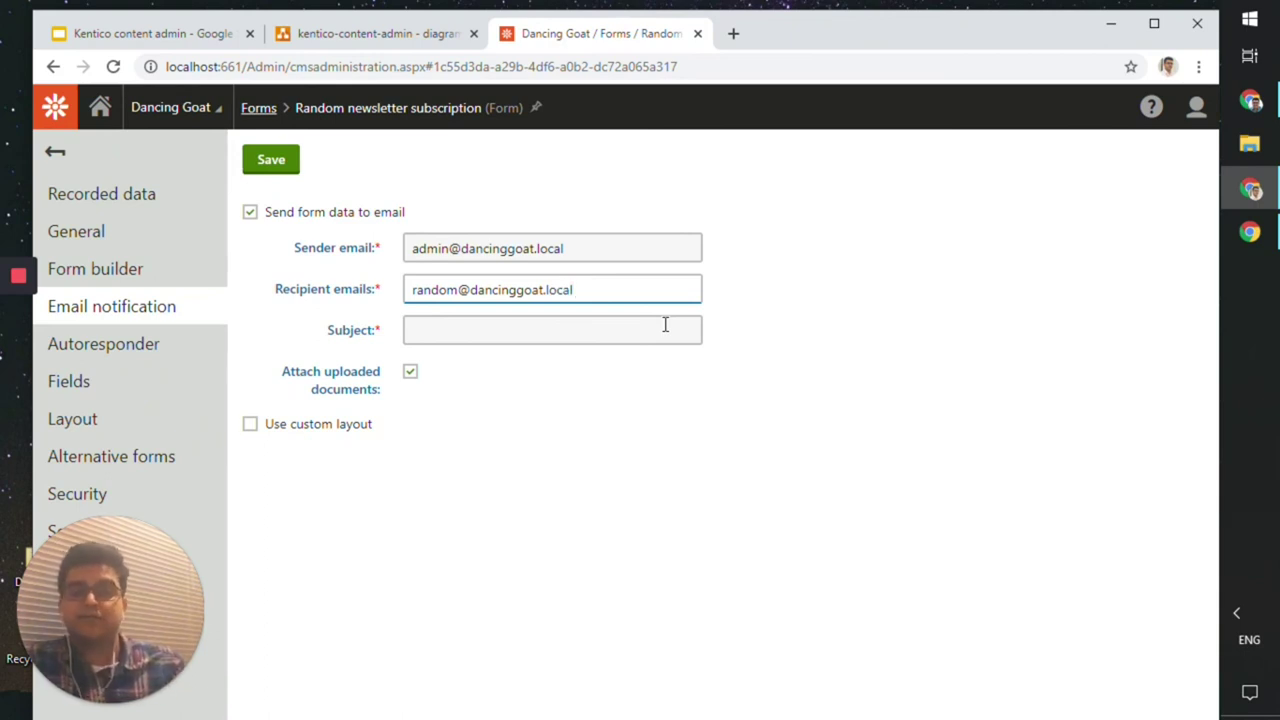
pyautogui.click(640, 333)
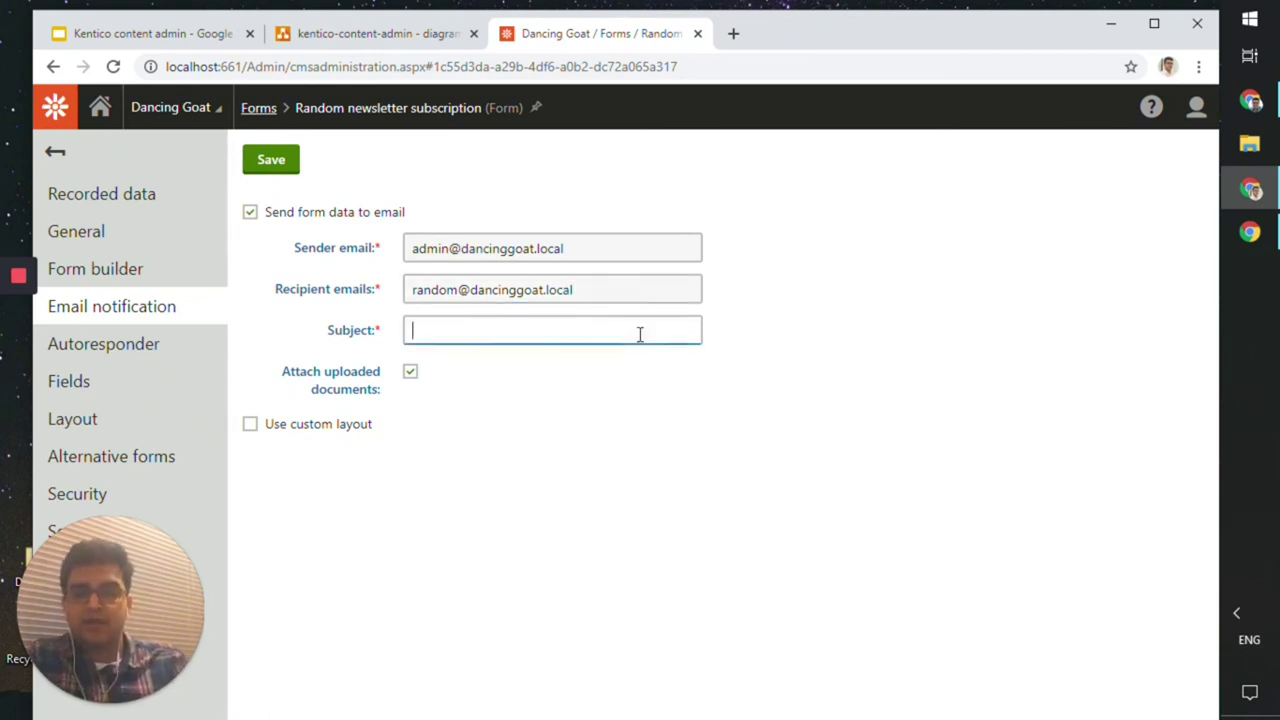
pyautogui.write('Random')
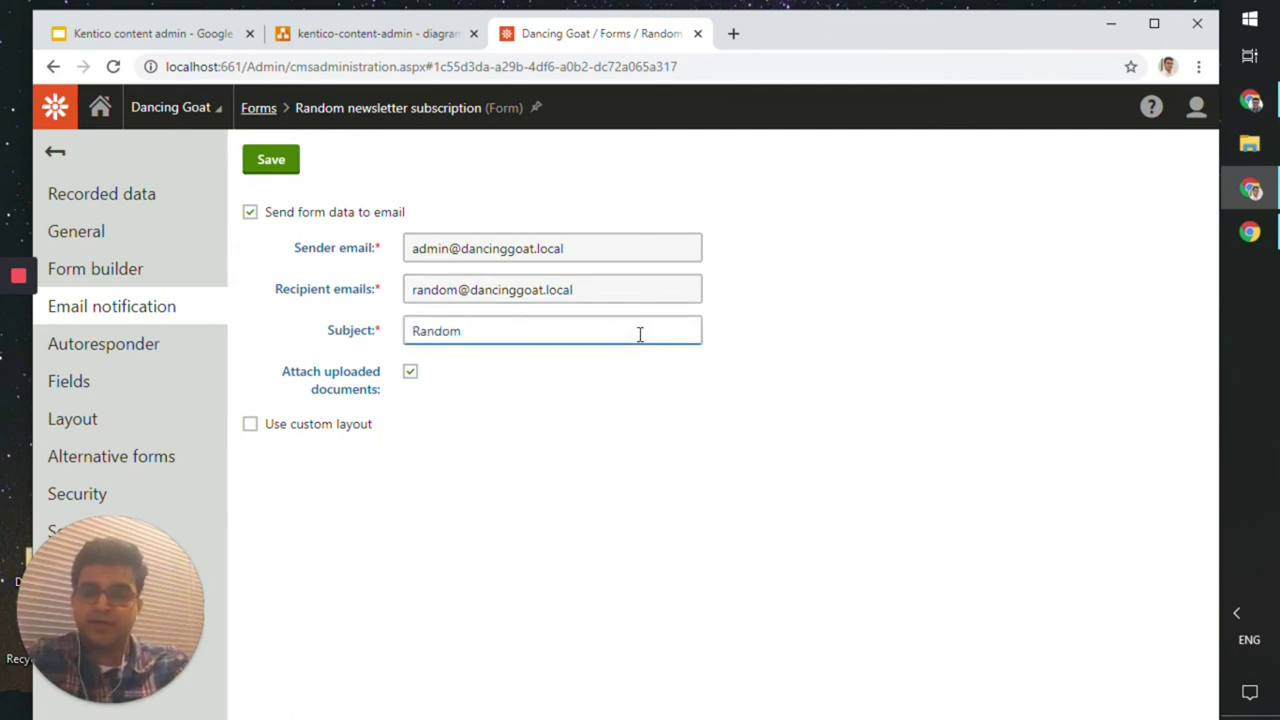
pyautogui.write(' form submissions')
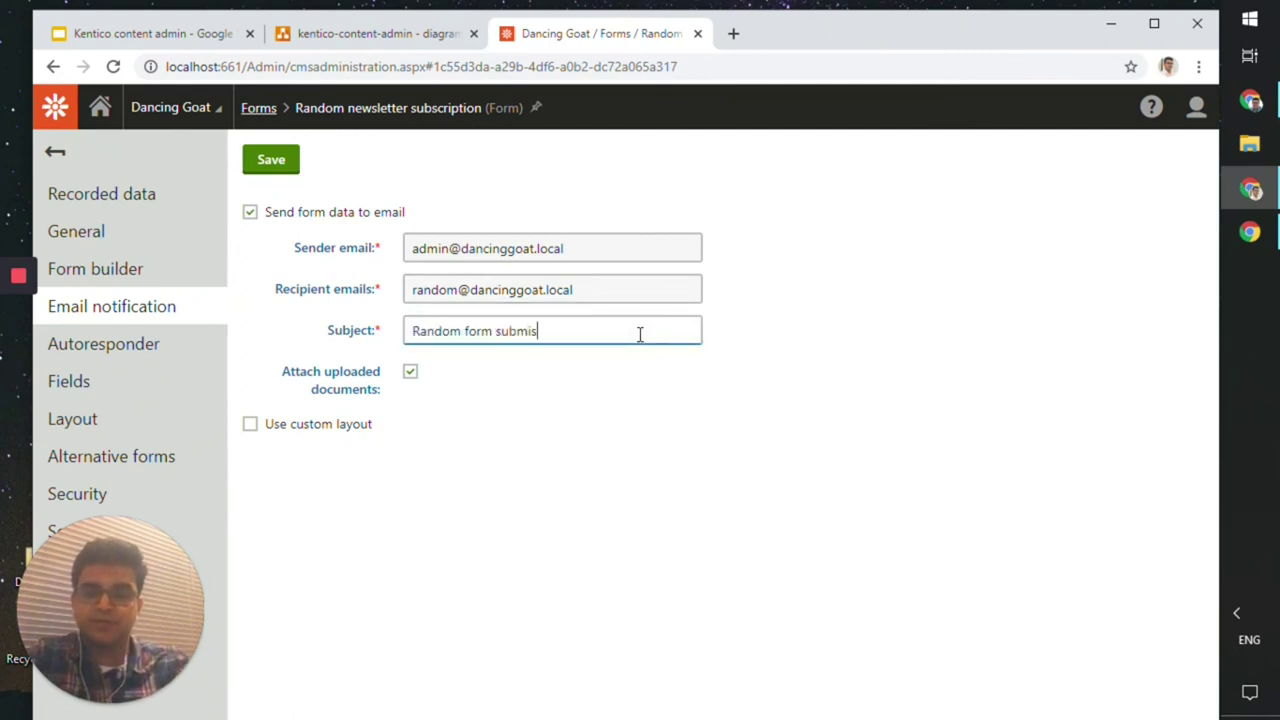
pyautogui.click(285, 164)
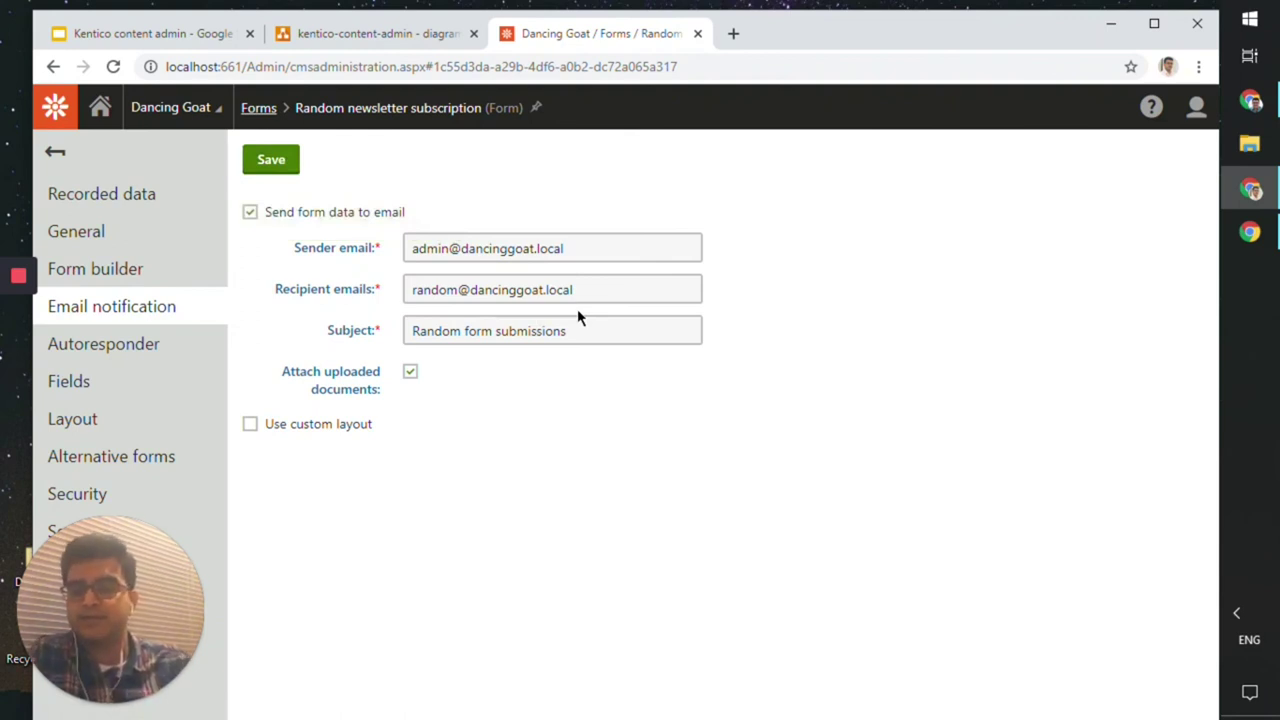
# Step: Point the autoresponder at the Email field, with a sender address and subject 'Thank you for submitting'
pyautogui.click(143, 345)
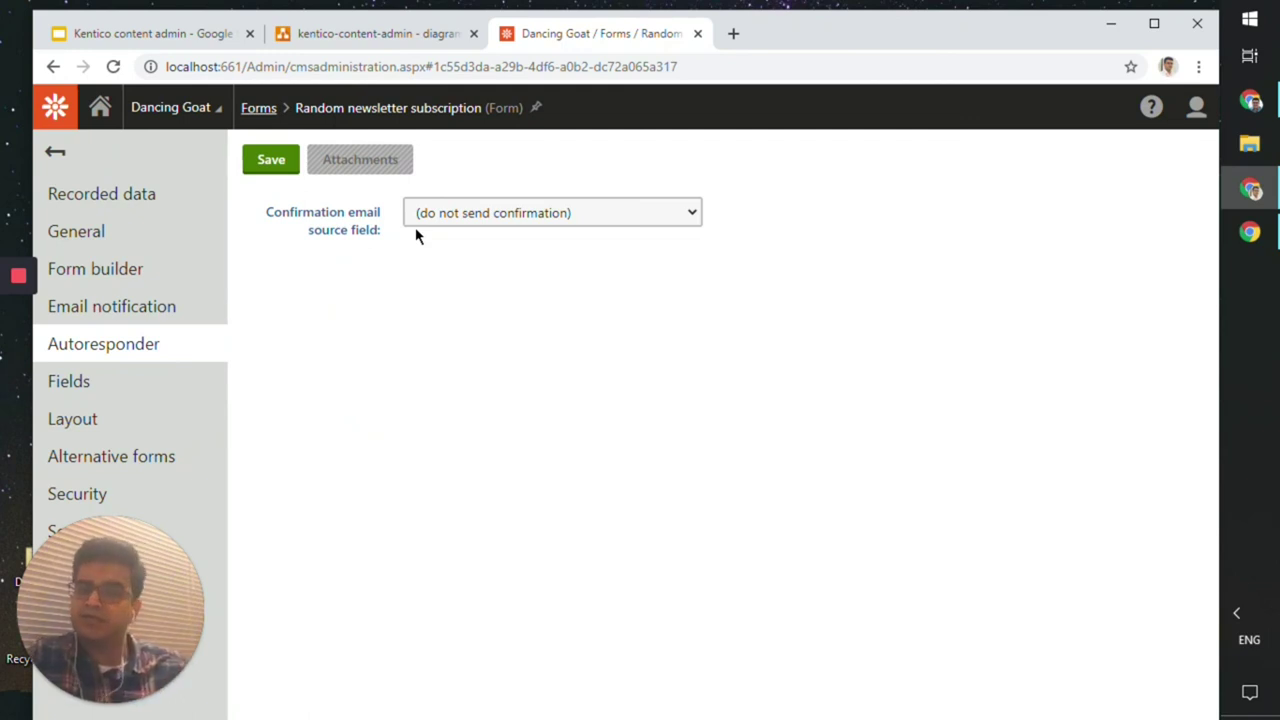
pyautogui.click(479, 222)
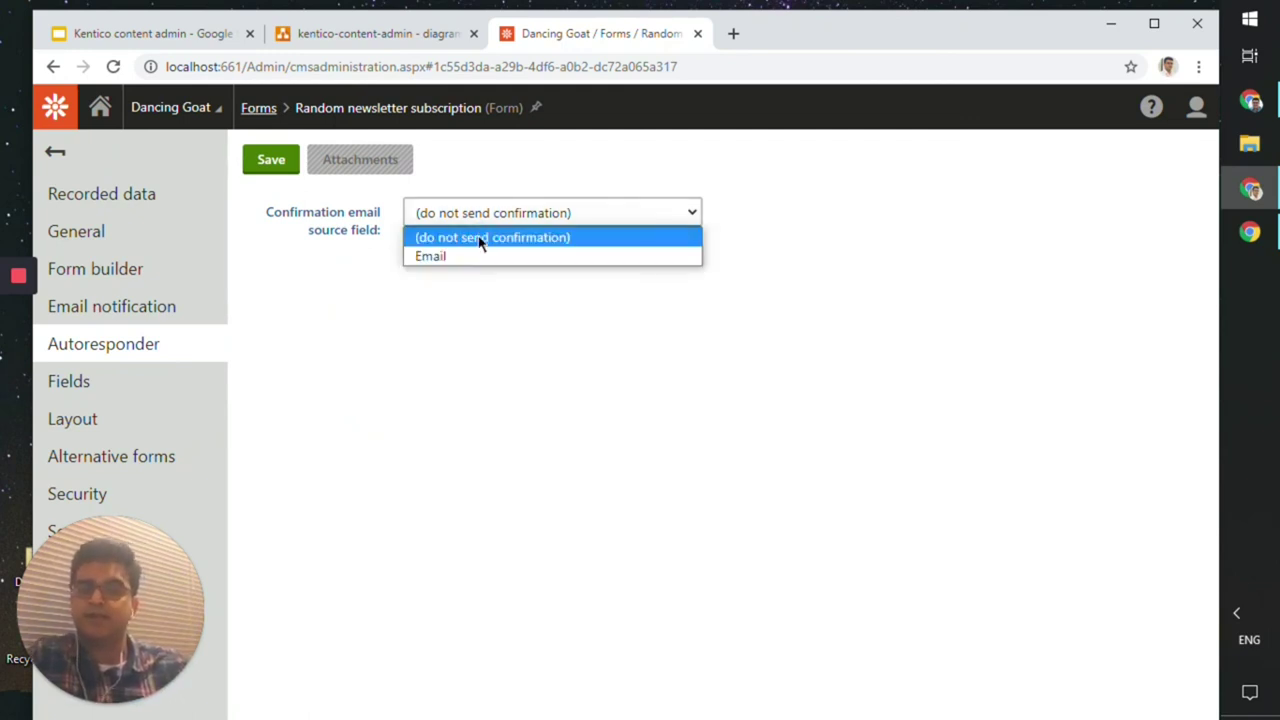
pyautogui.click(472, 256)
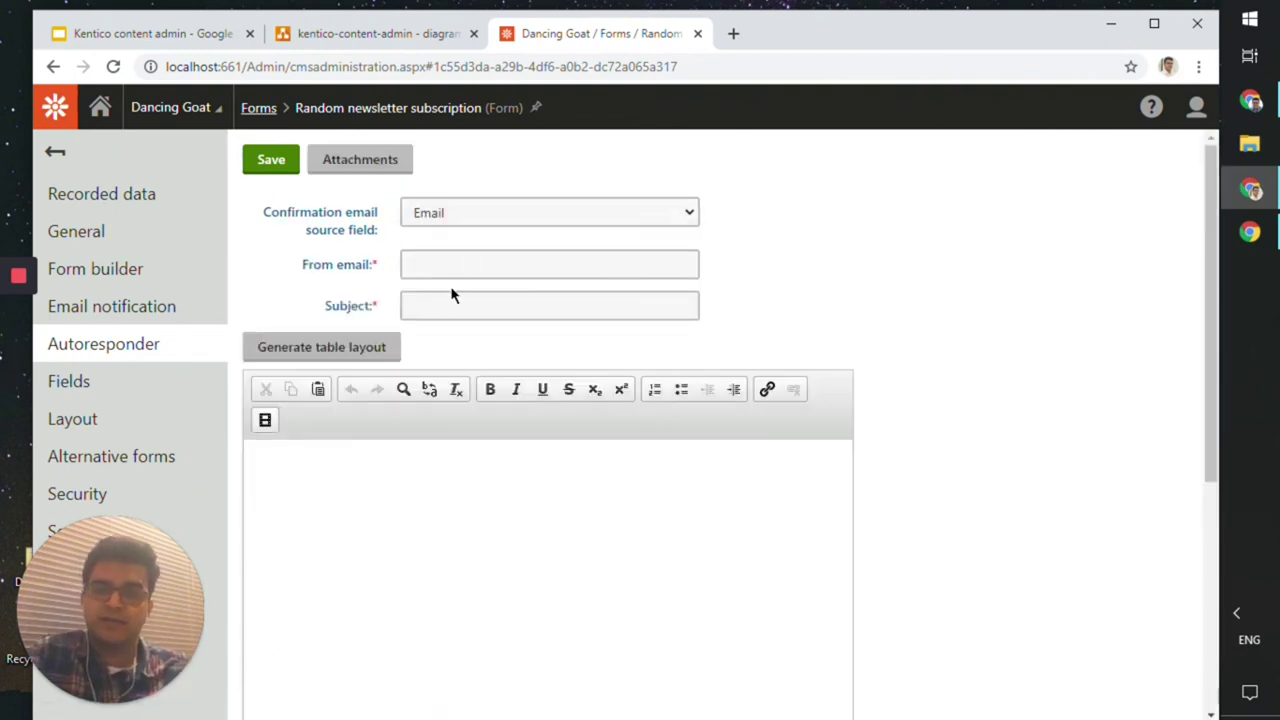
pyautogui.click(450, 270)
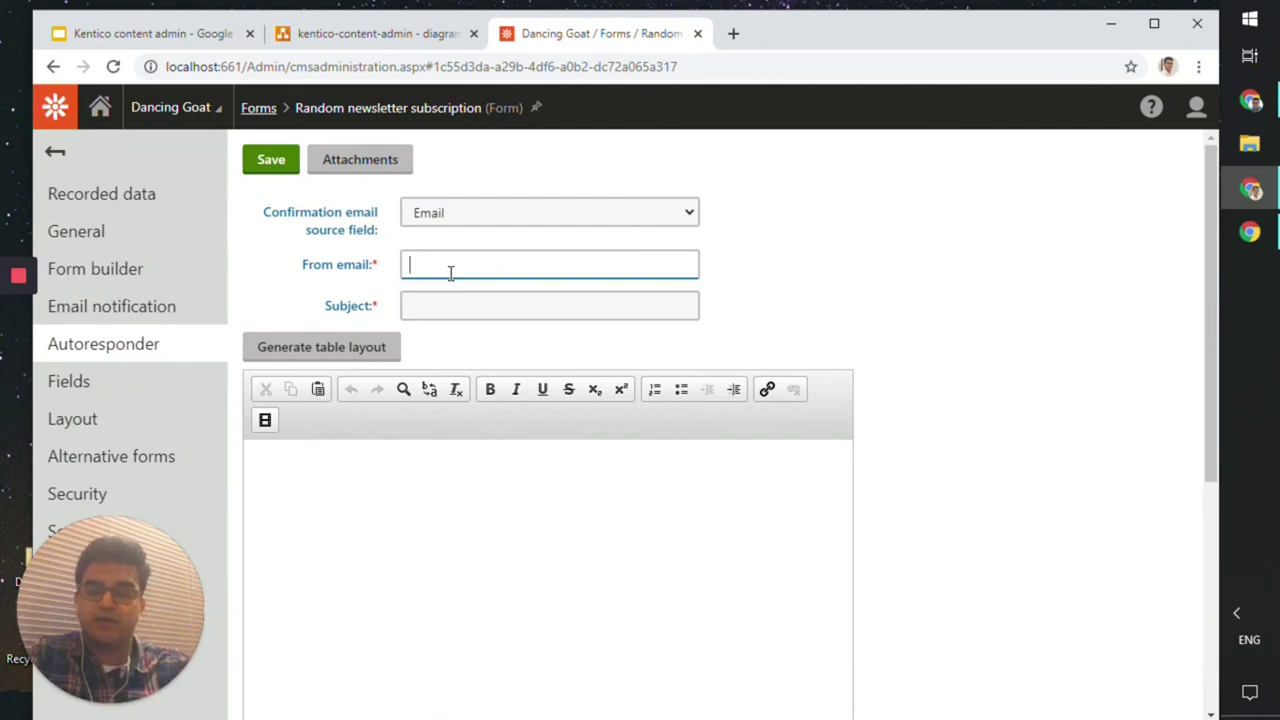
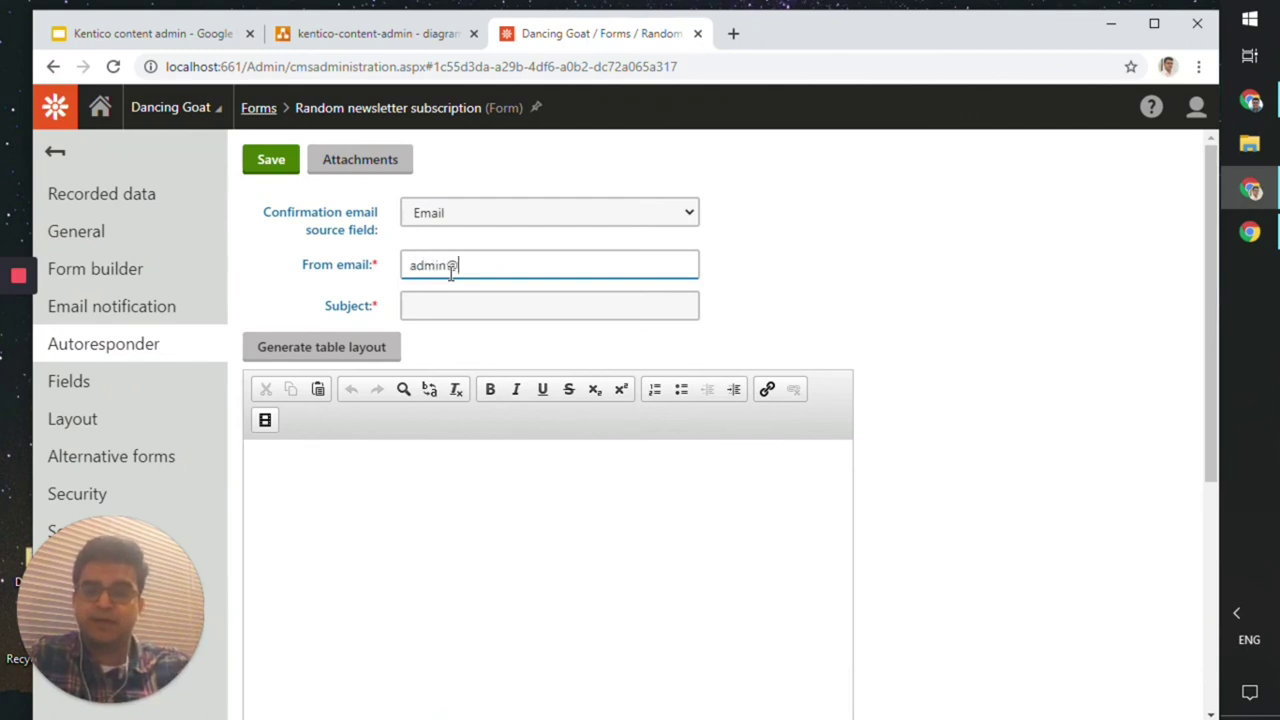
pyautogui.press('Tab')
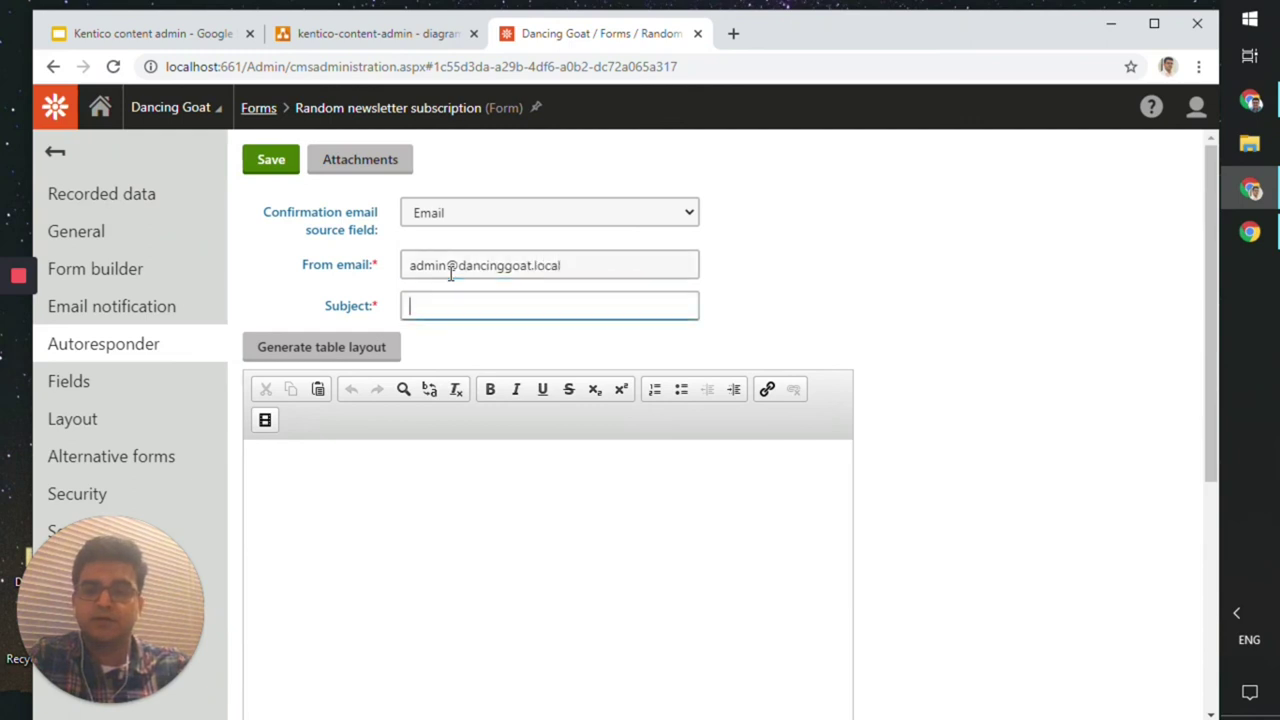
pyautogui.write('Thanks')
pyautogui.press('BackSpace')
pyautogui.write('y')
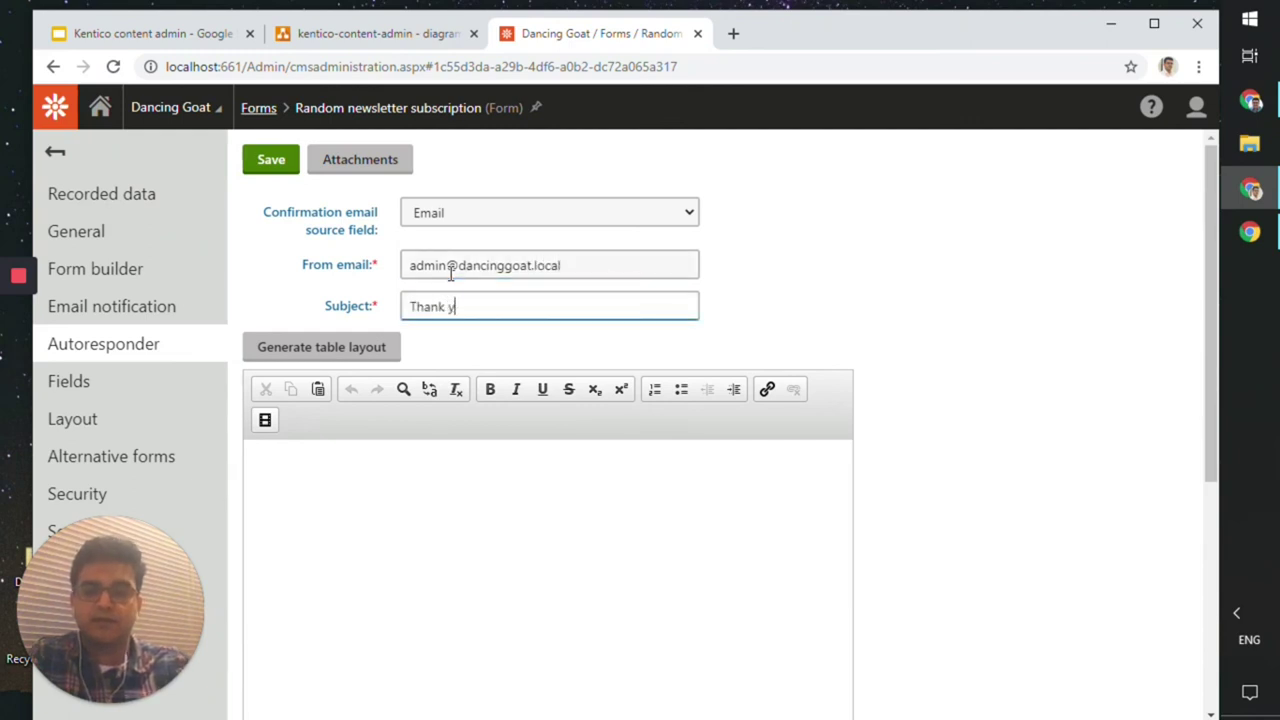
pyautogui.write('ou fort')
pyautogui.press('BackSpace')
pyautogui.write('submitting')
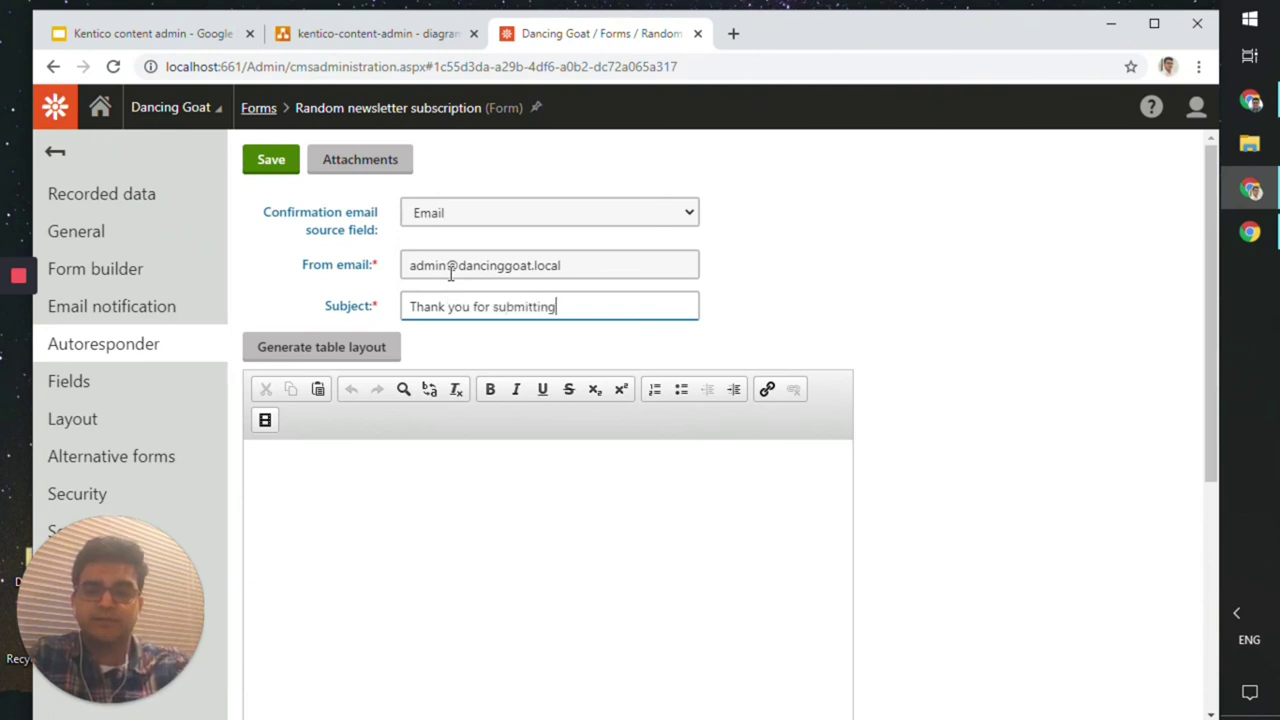
# Step: Save the autoresponder message 'Thanks for sending us your email address…', signed Dancing Goat Team, then go to Fields
pyautogui.click(437, 493)
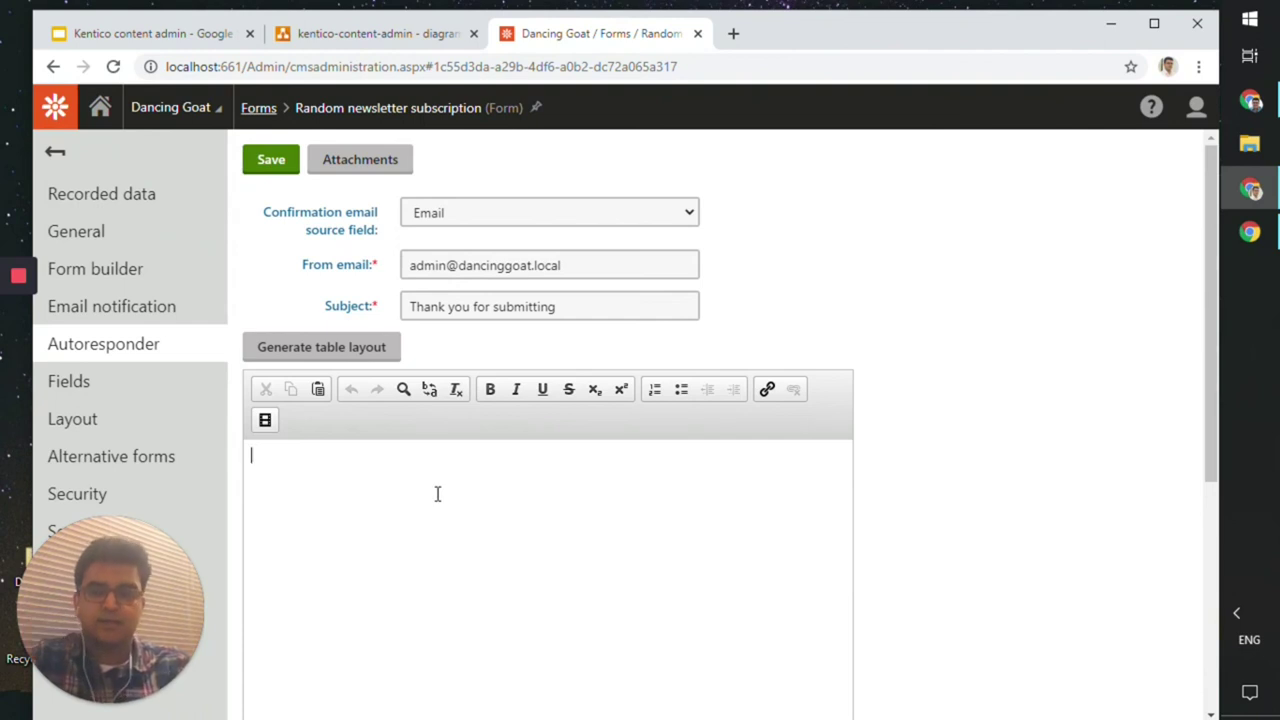
pyautogui.write('Thanks t for sending')
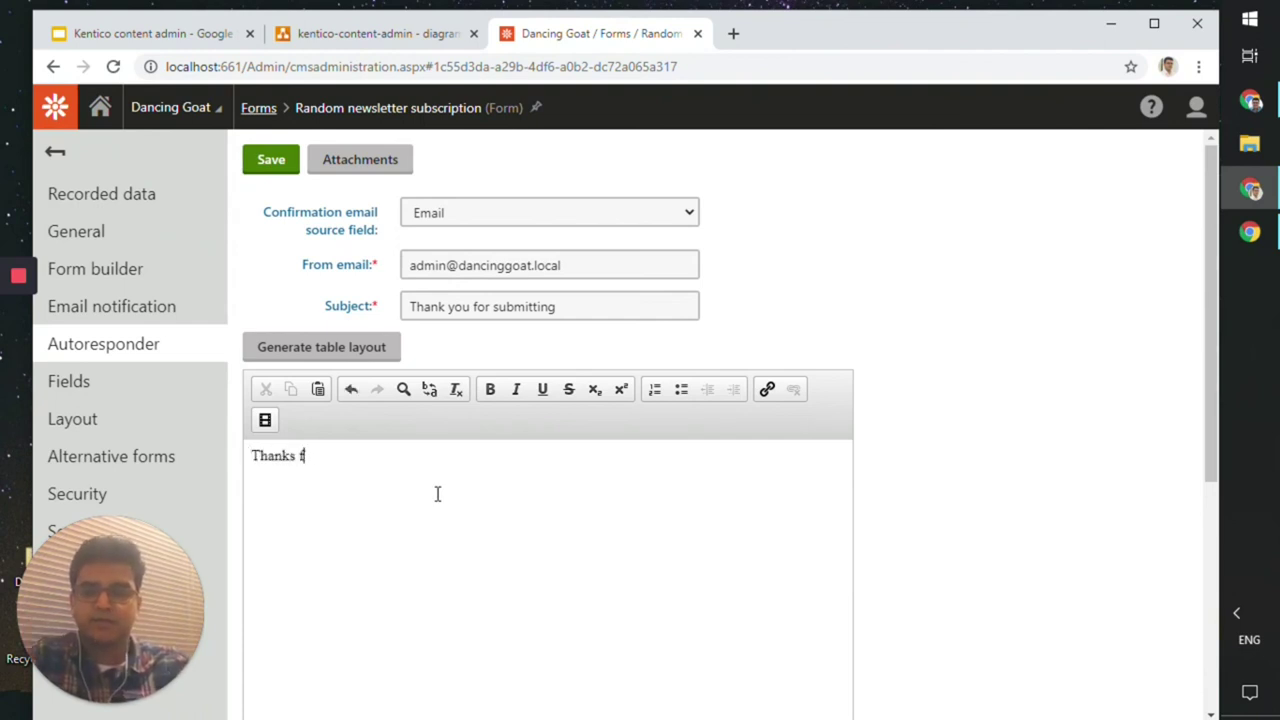
pyautogui.write(' us ')
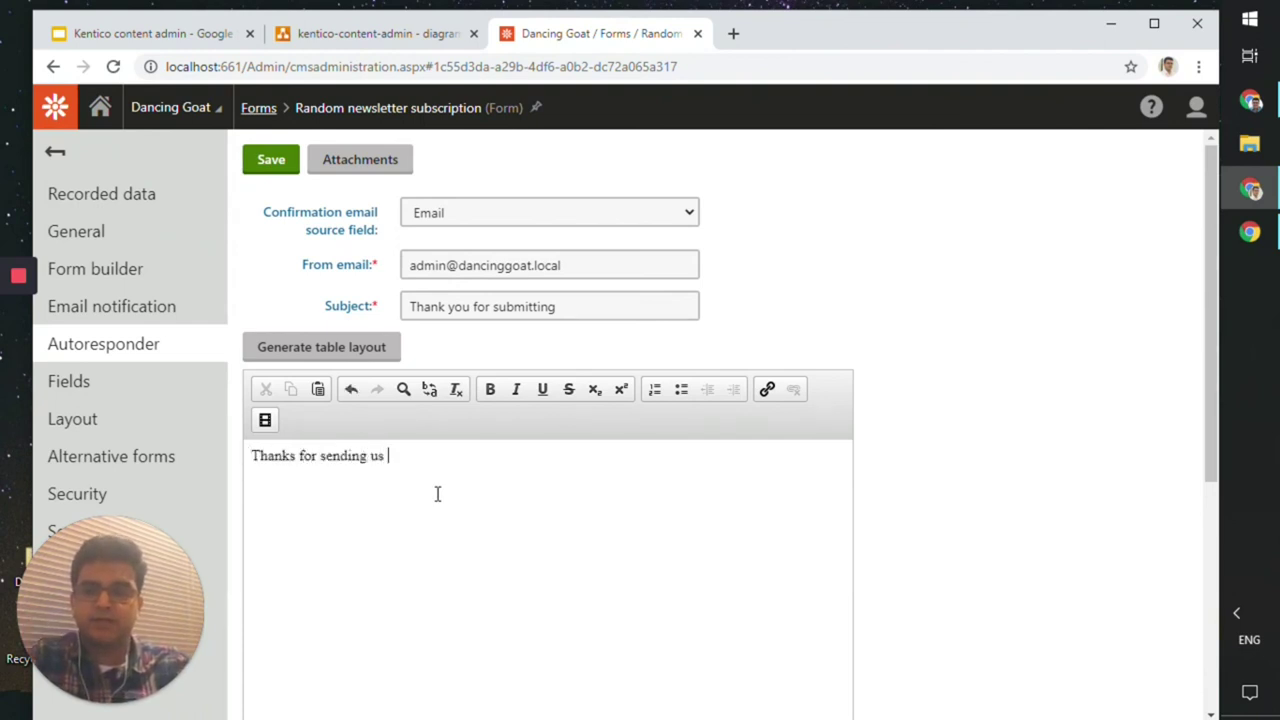
pyautogui.write('your email addre')
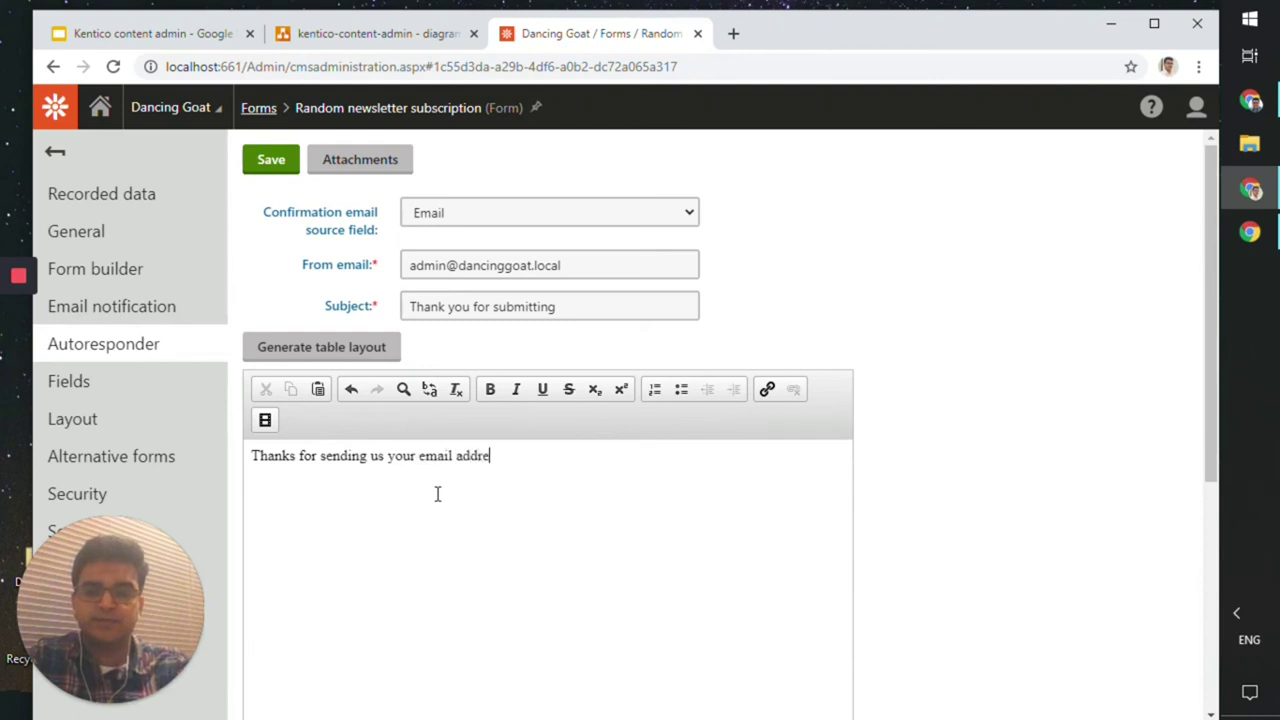
pyautogui.write('es.')
pyautogui.press('BackSpace')
pyautogui.press('BackSpace')
pyautogui.press('BackSpace')
pyautogui.press('BackSpace')
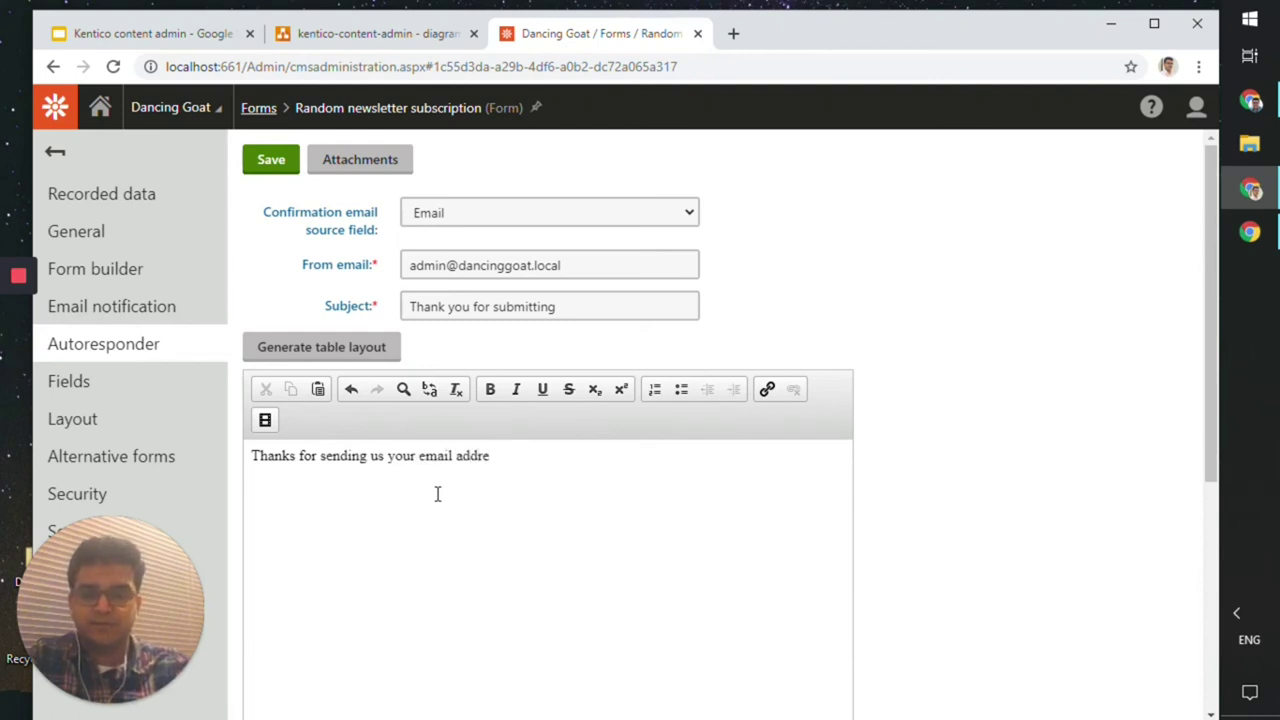
pyautogui.write("ss. We'll g")
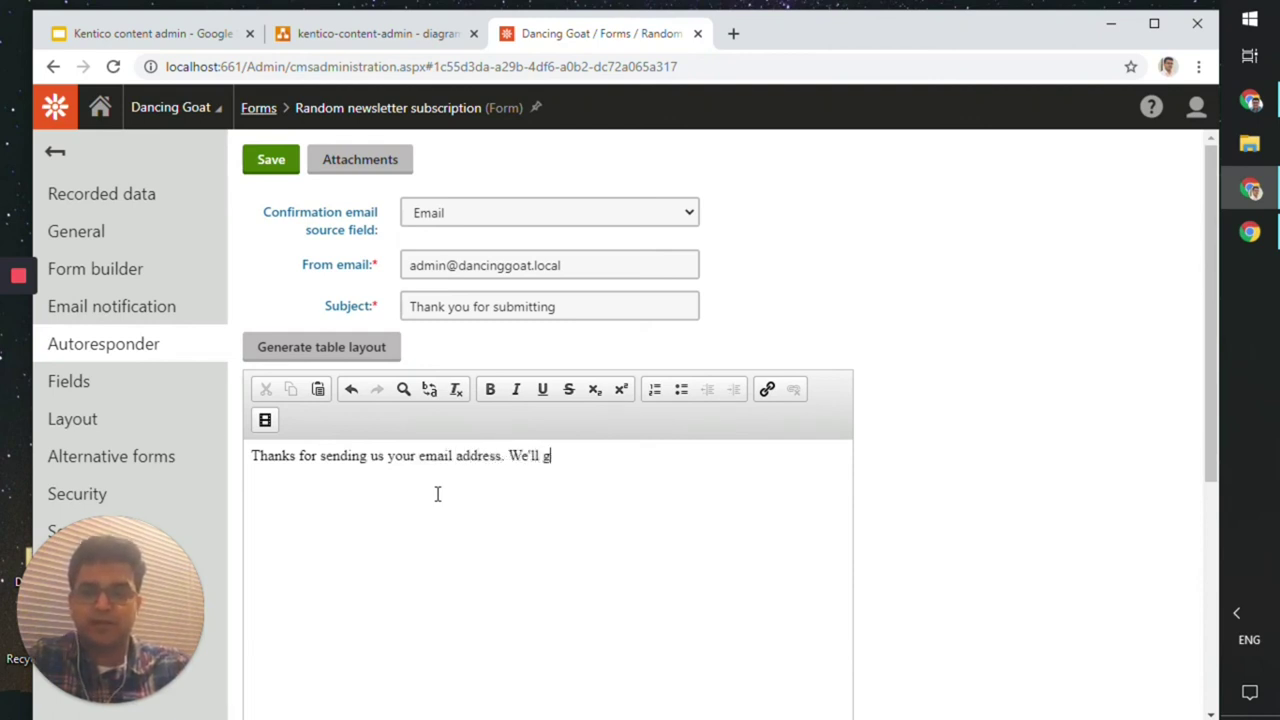
pyautogui.write('et in touch wiht')
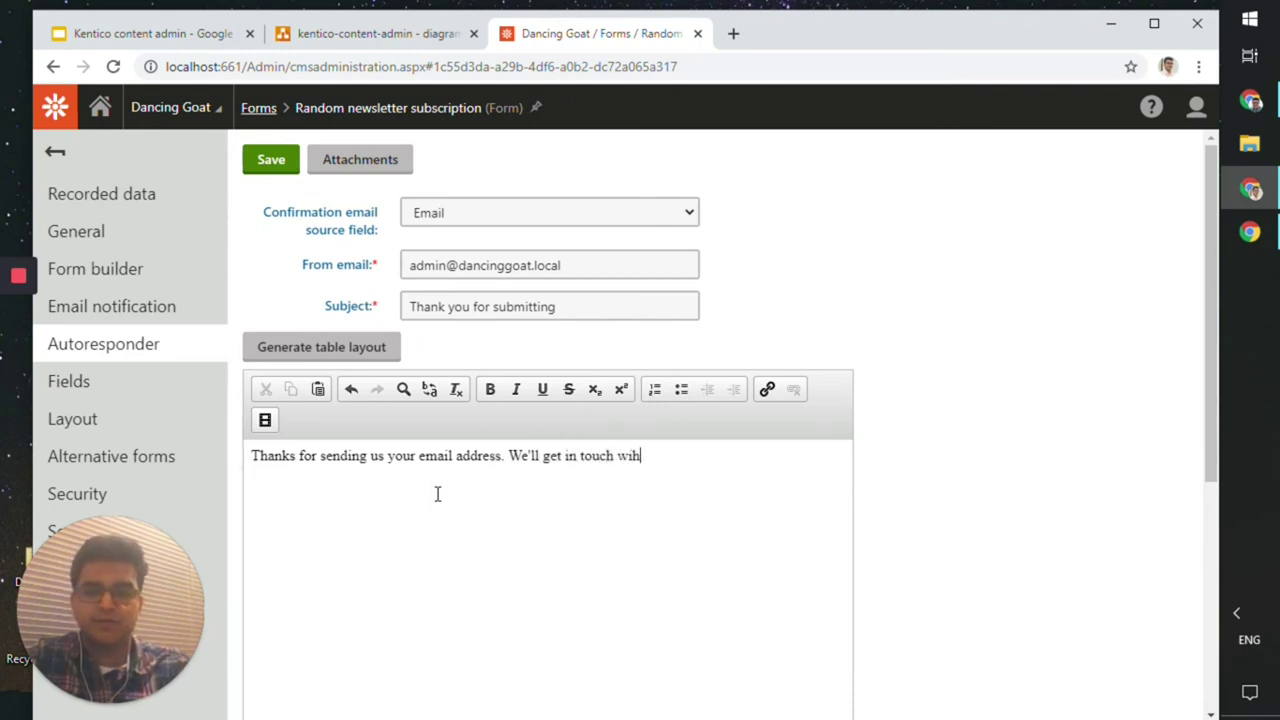
pyautogui.press('BackSpace')
pyautogui.write('th y')
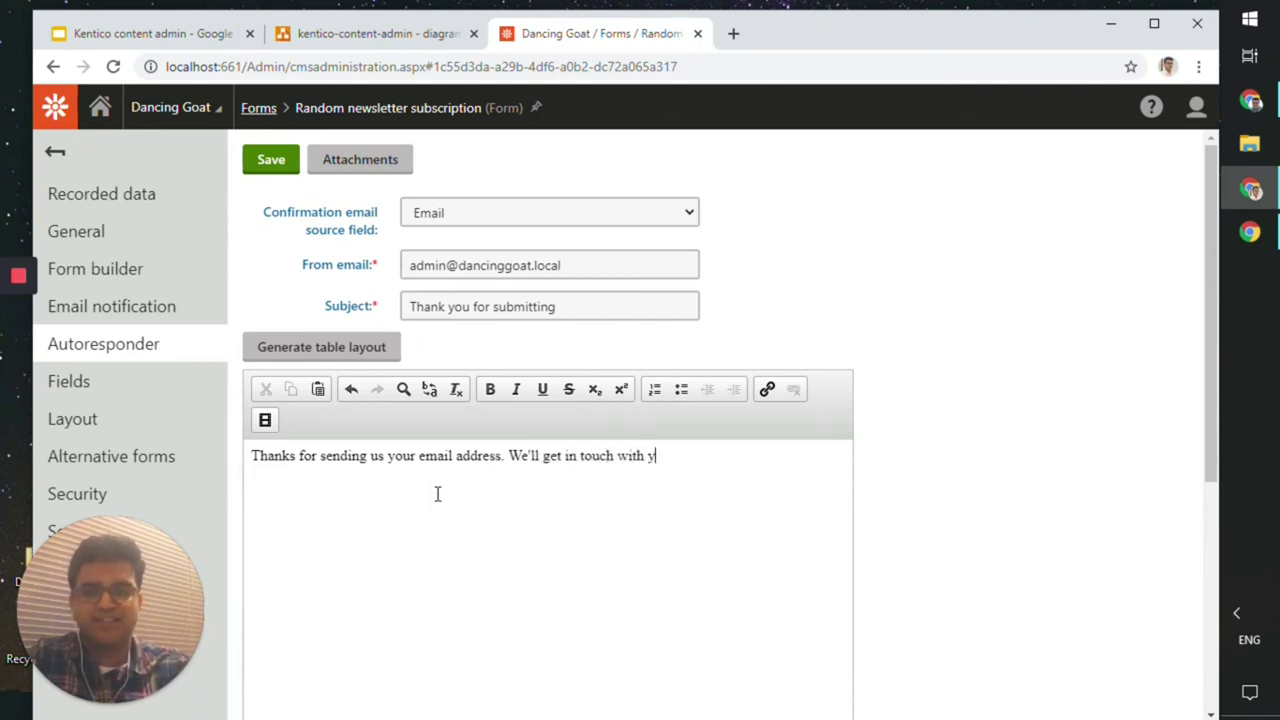
pyautogui.write('ou shortly.')
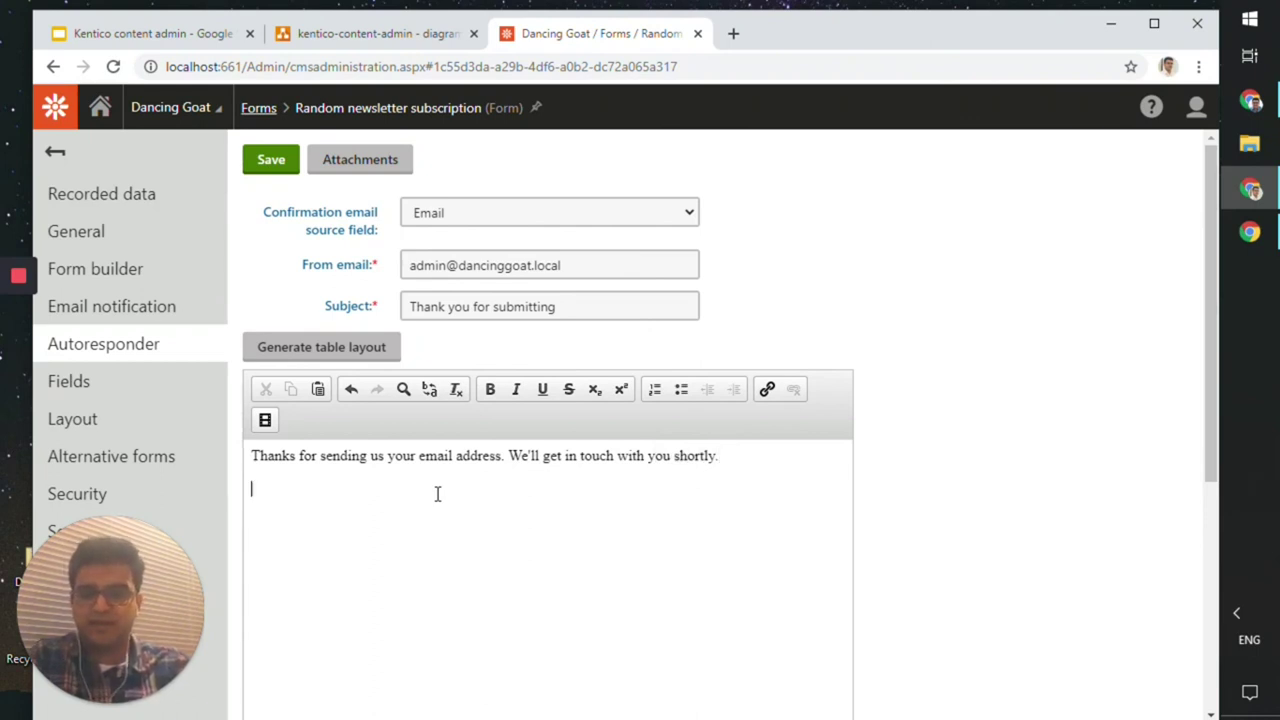
pyautogui.write('Dancing Goat T')
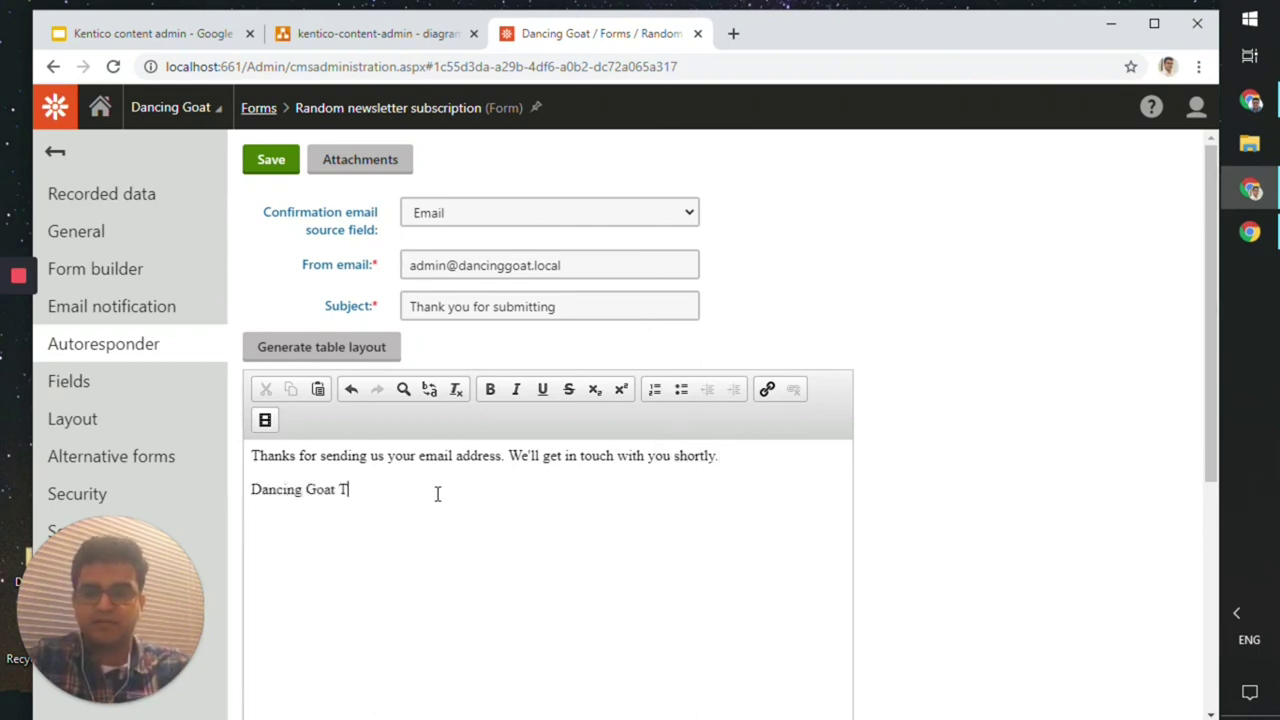
pyautogui.write('eam.')
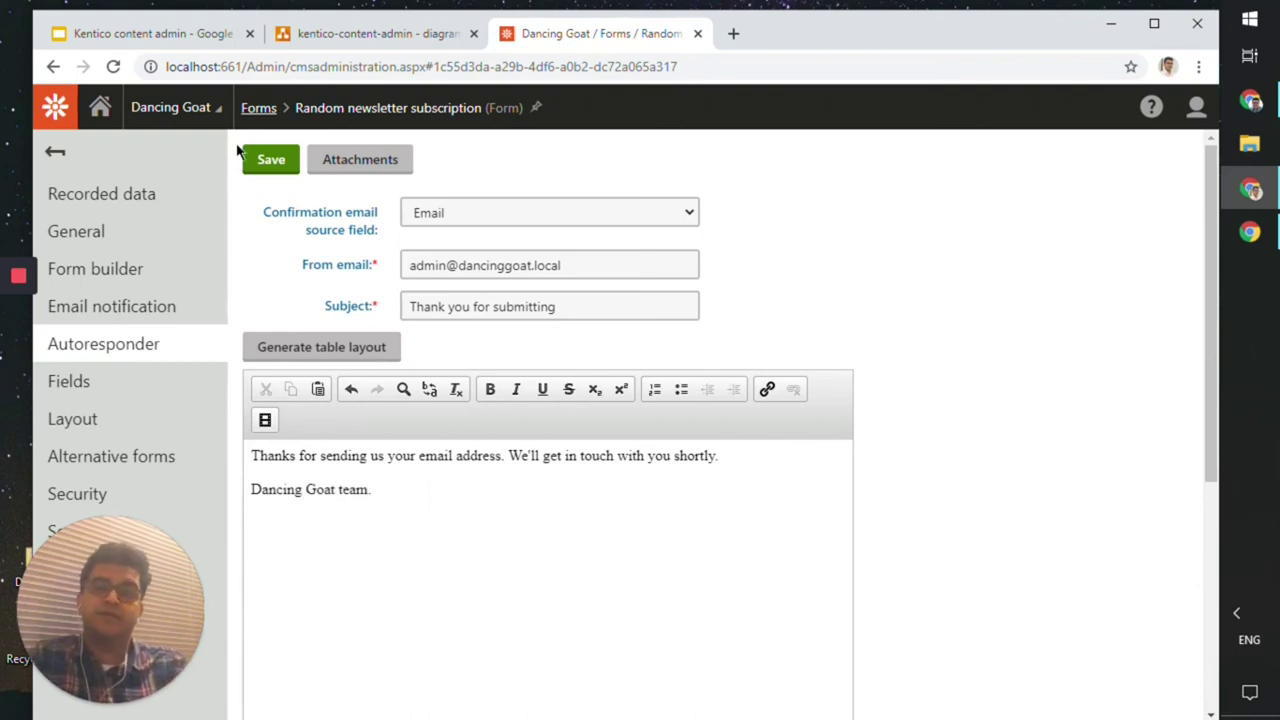
pyautogui.click(268, 164)
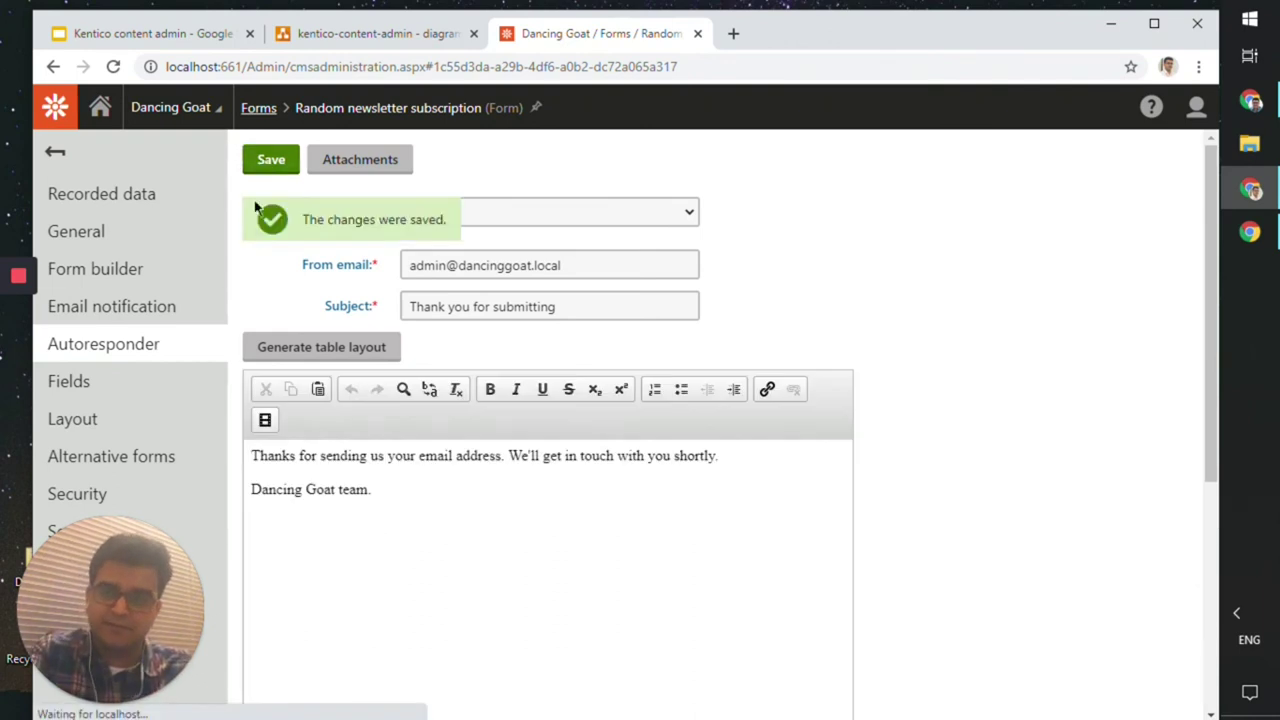
pyautogui.click(138, 390)
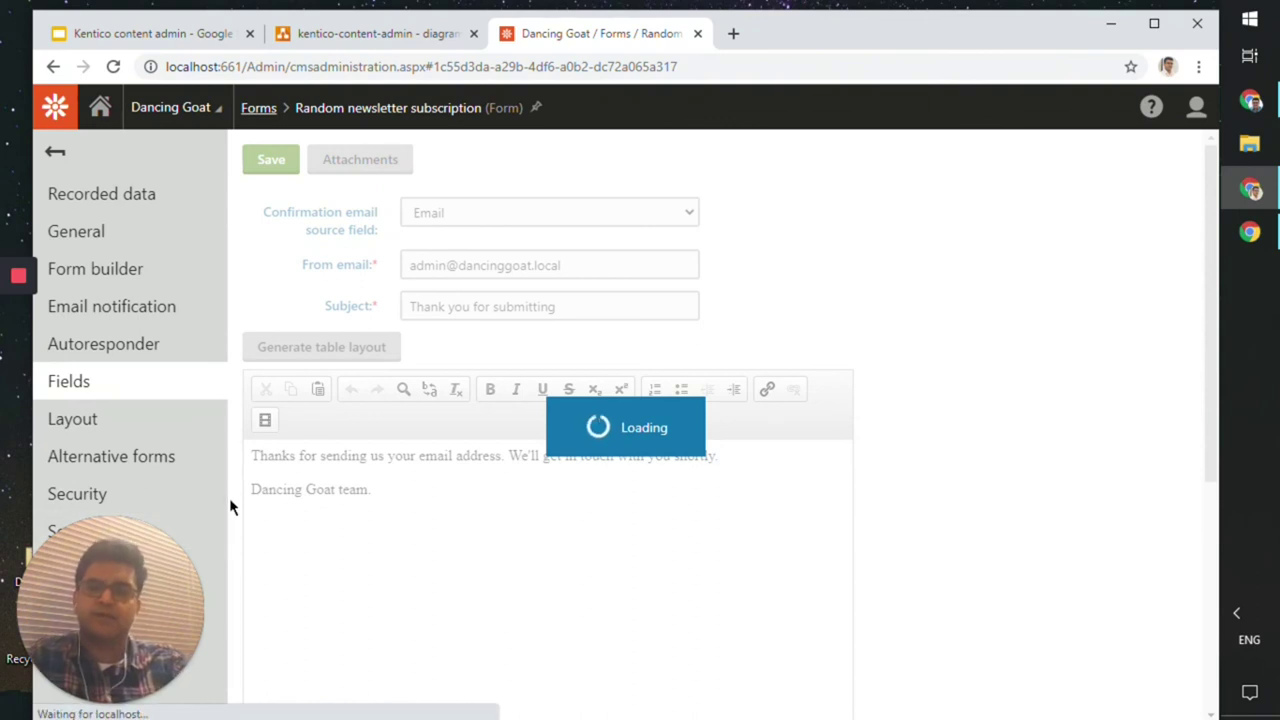
pyautogui.click(180, 440)
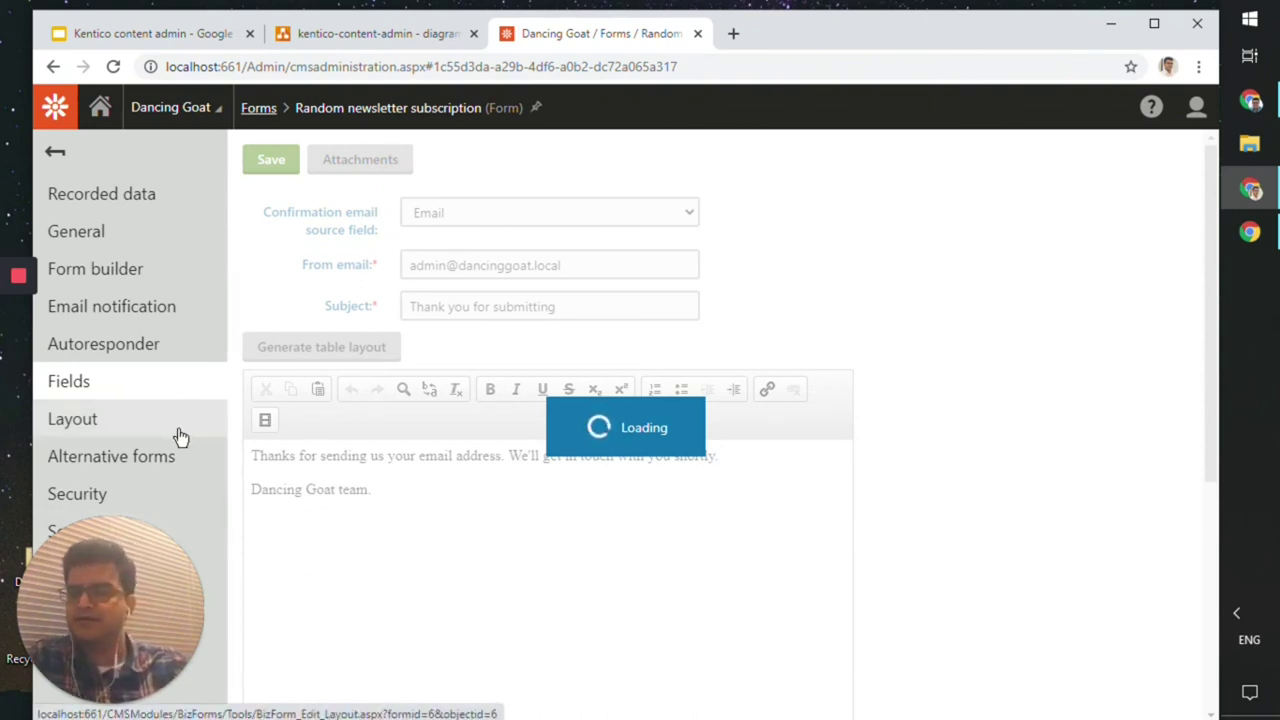
pyautogui.click(58, 155)
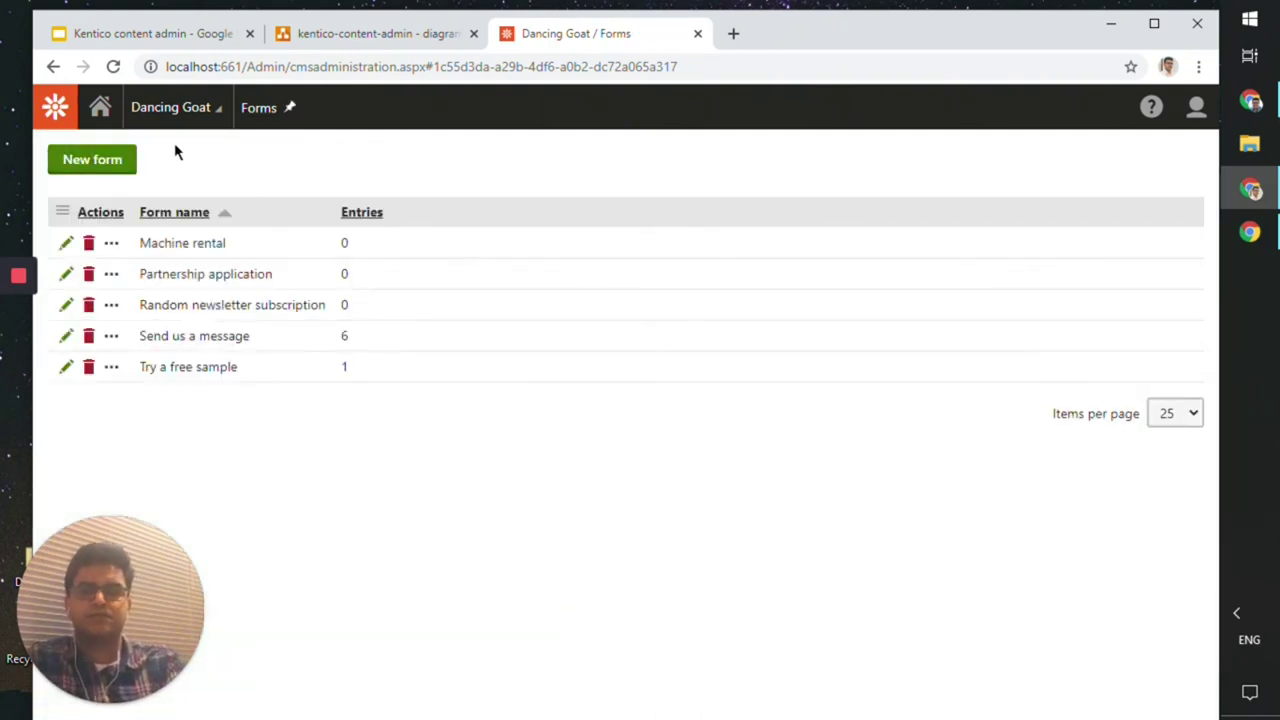
pyautogui.click(115, 127)
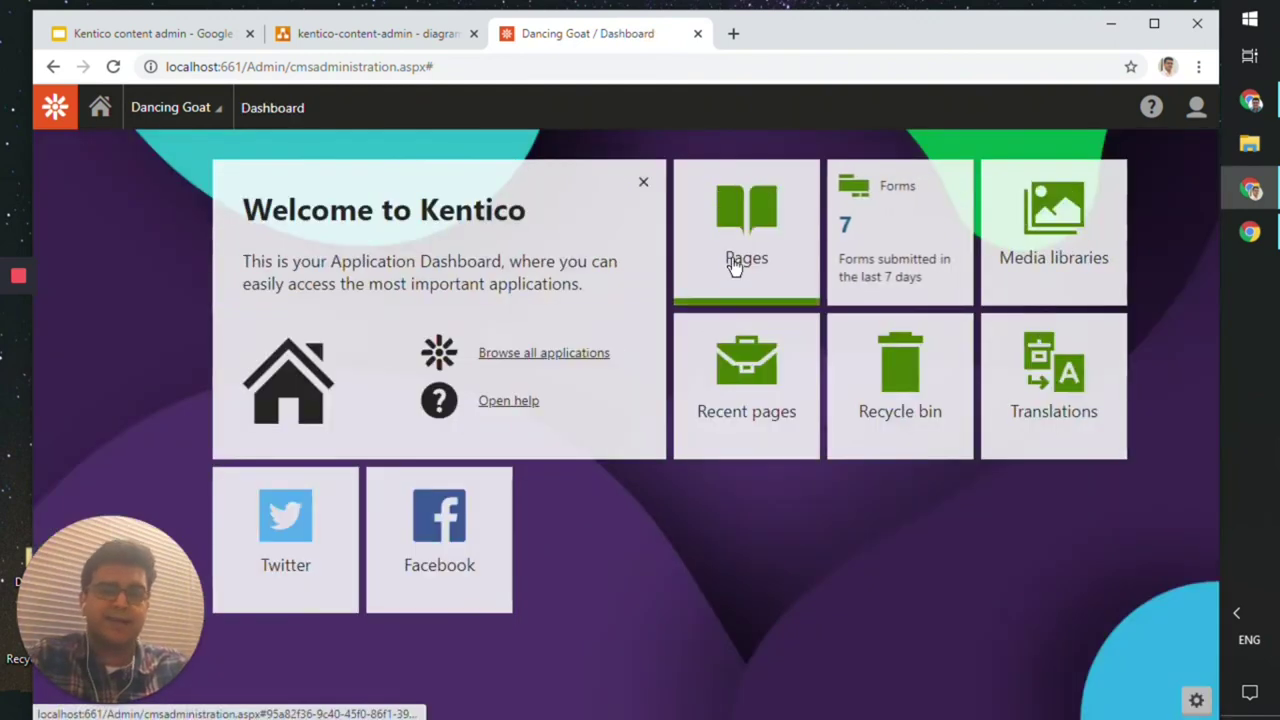
pyautogui.click(733, 265)
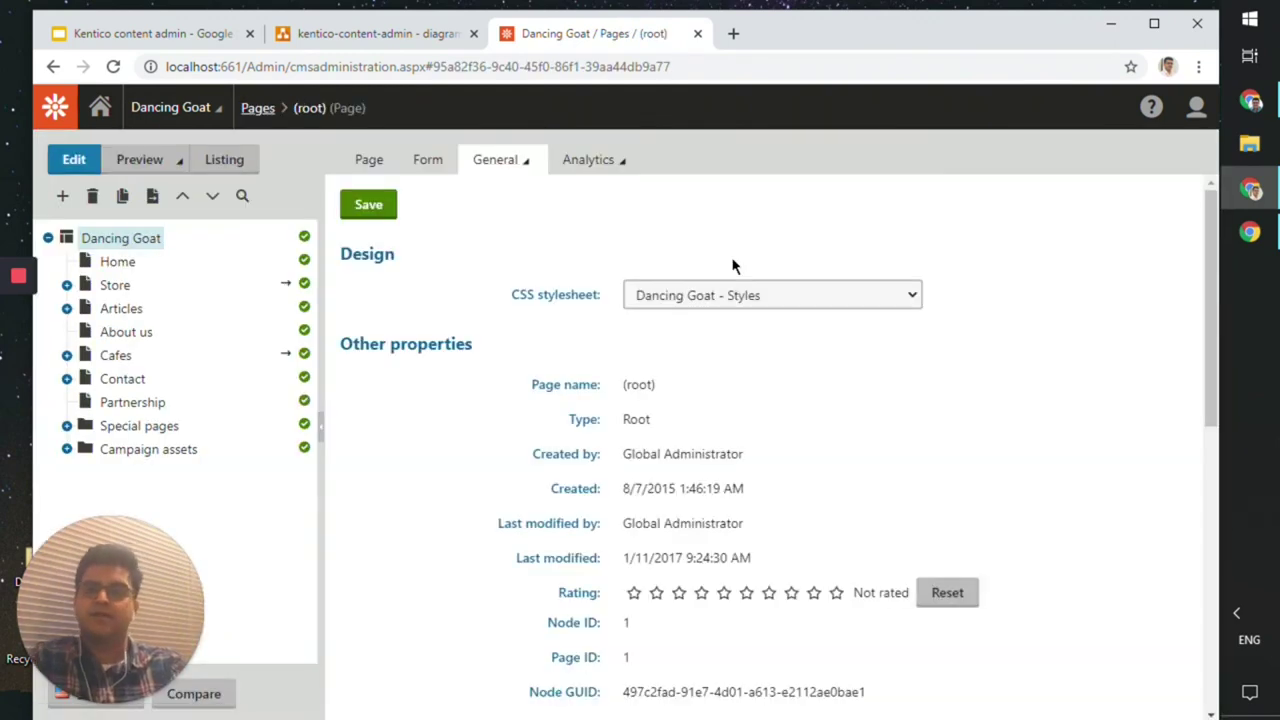
# Step: Look over the Partnership page's content in the Page view
pyautogui.click(131, 404)
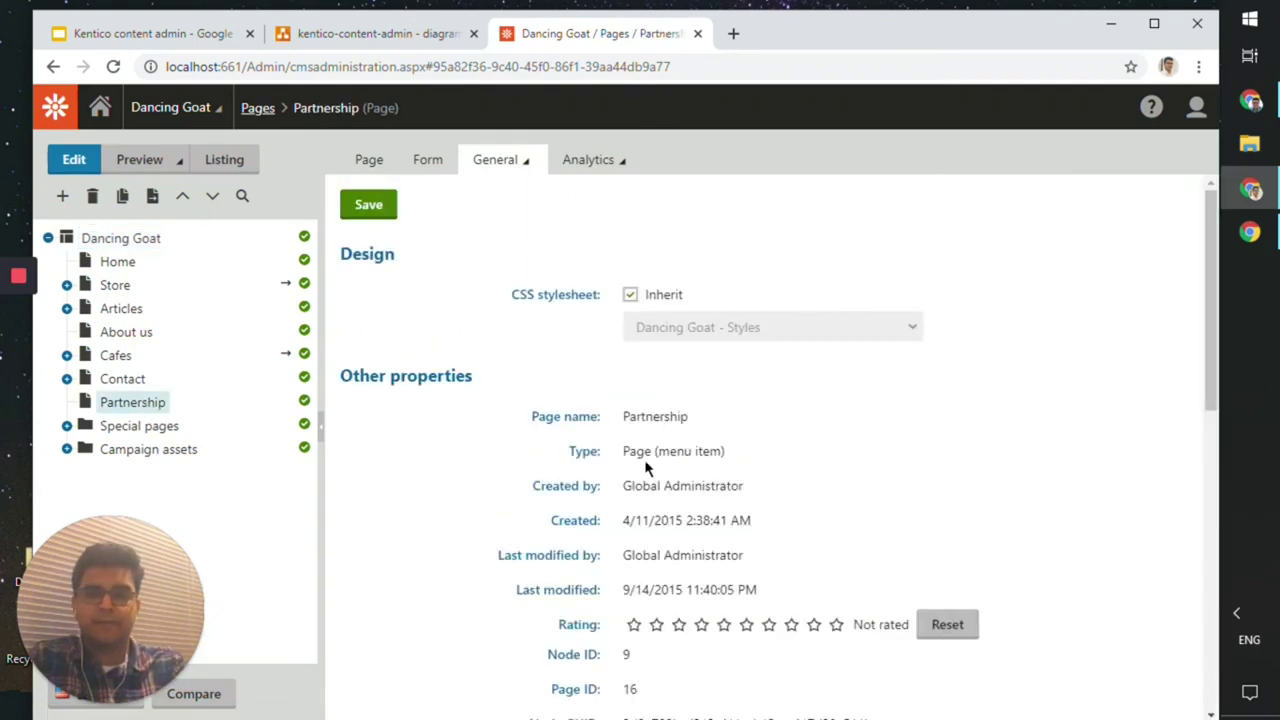
pyautogui.click(375, 160)
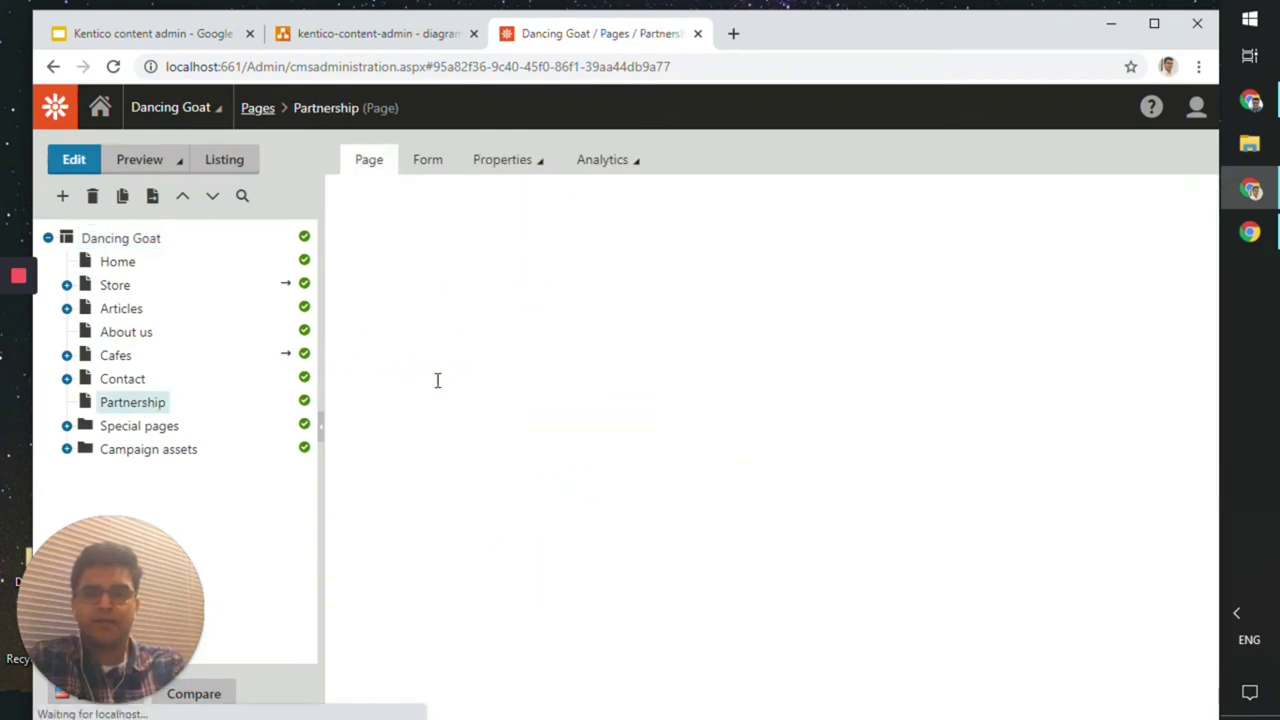
pyautogui.scroll(-5, 437, 381)
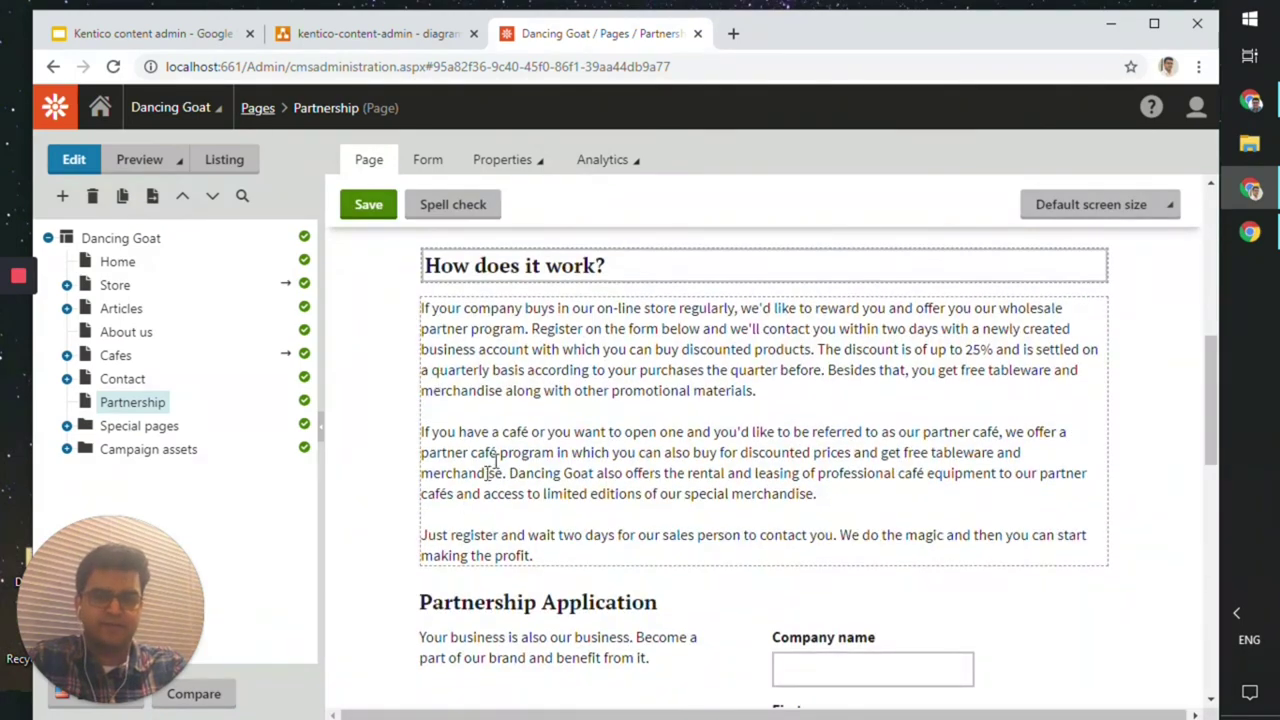
pyautogui.scroll(-5, 492, 456)
pyautogui.scroll(-2, 502, 441)
pyautogui.scroll(7, 503, 443)
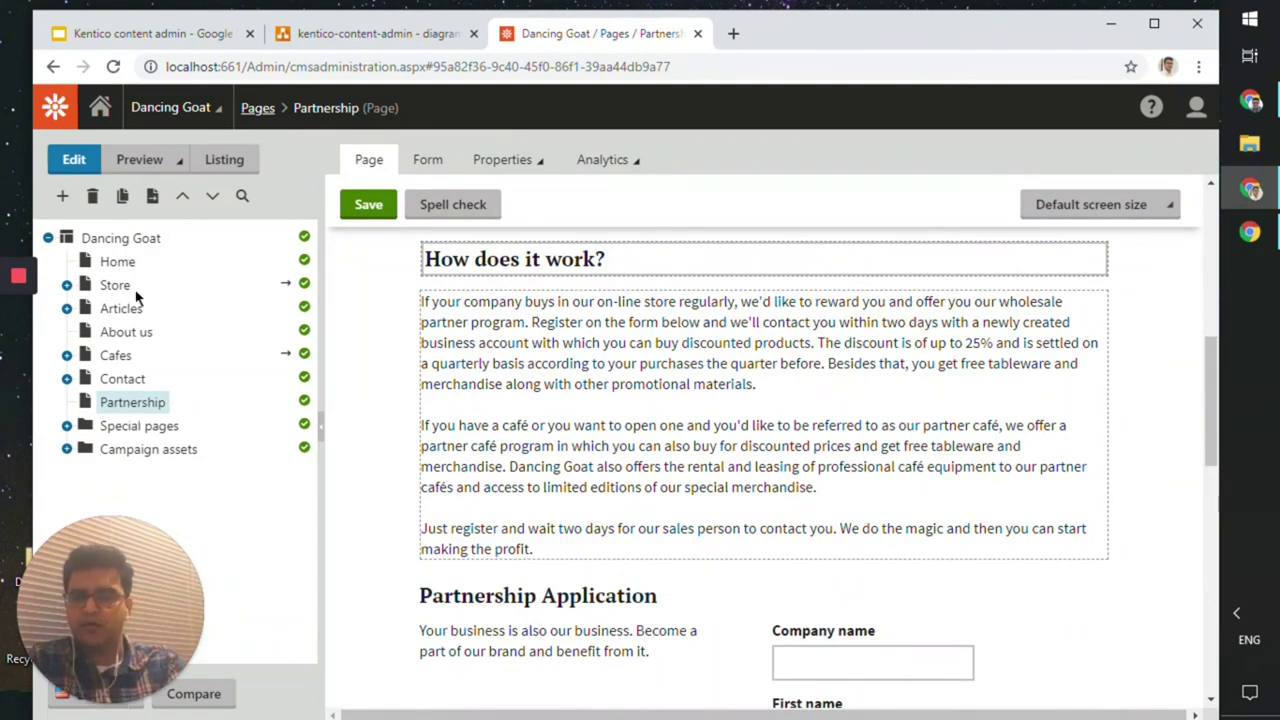
# Step: Open the Home page in the editor and scroll to its cafes and Our story sections
pyautogui.click(117, 263)
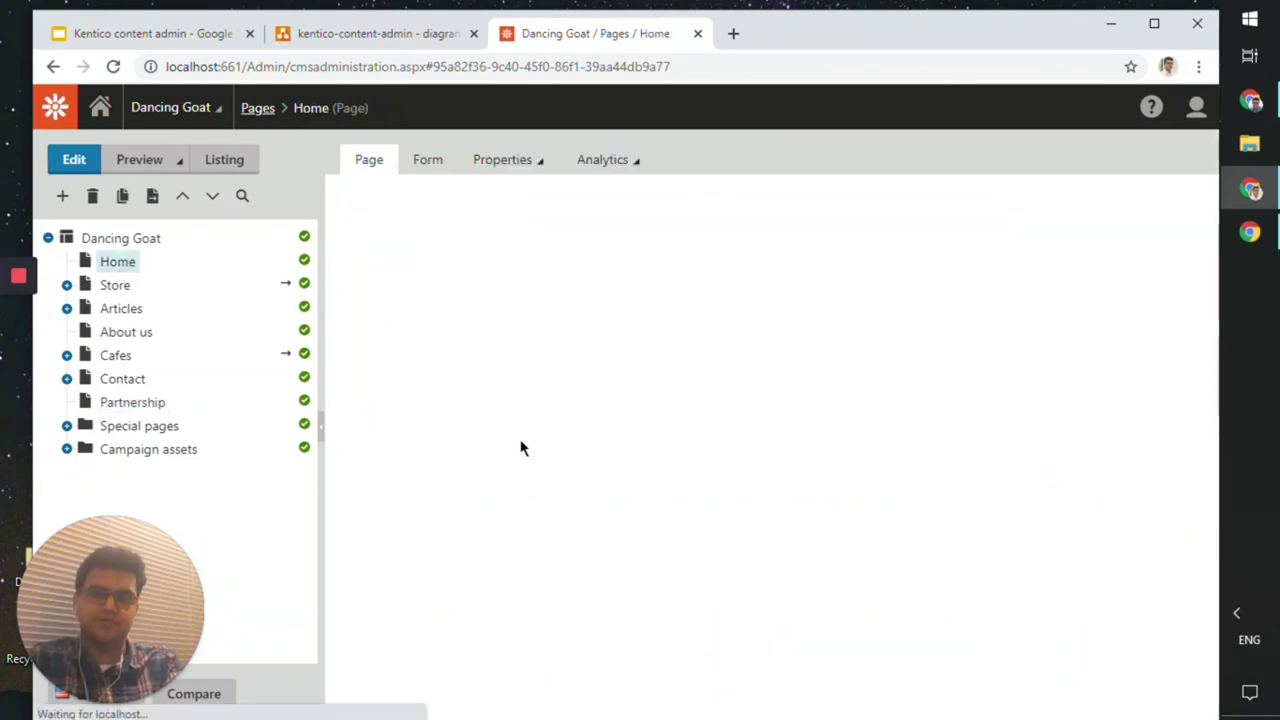
pyautogui.scroll(-5, 454, 570)
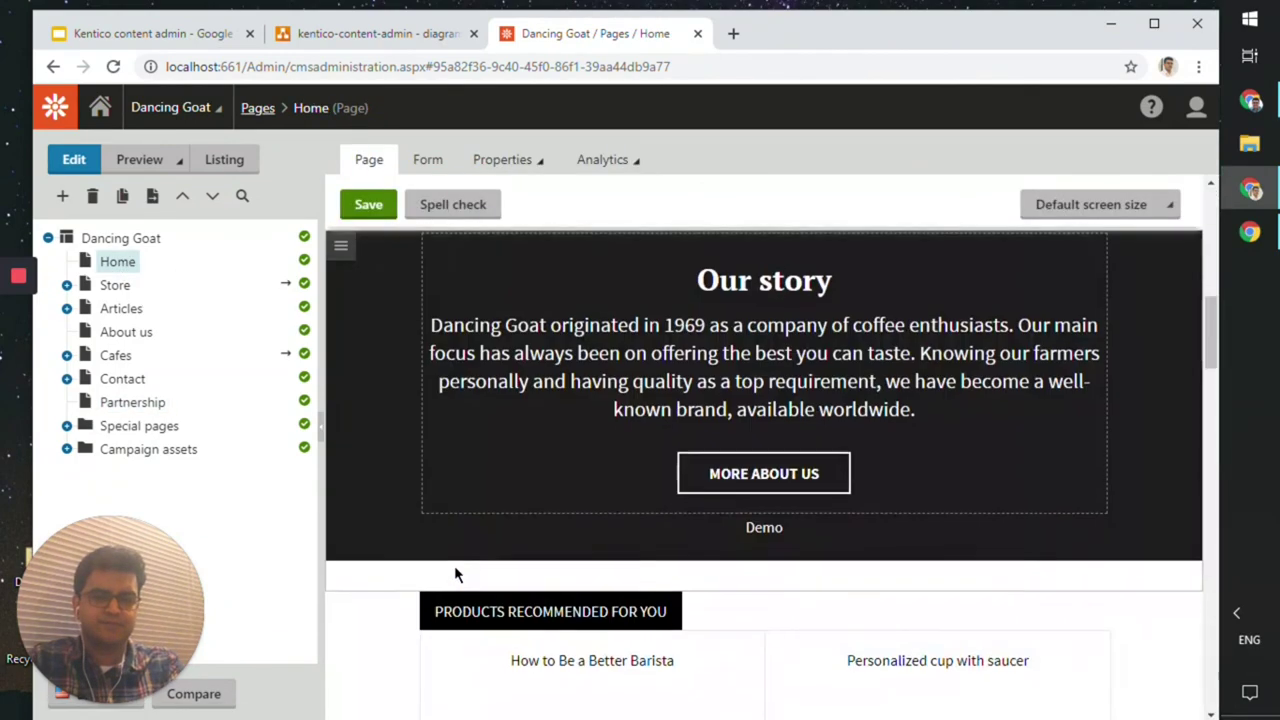
pyautogui.scroll(-15, 455, 570)
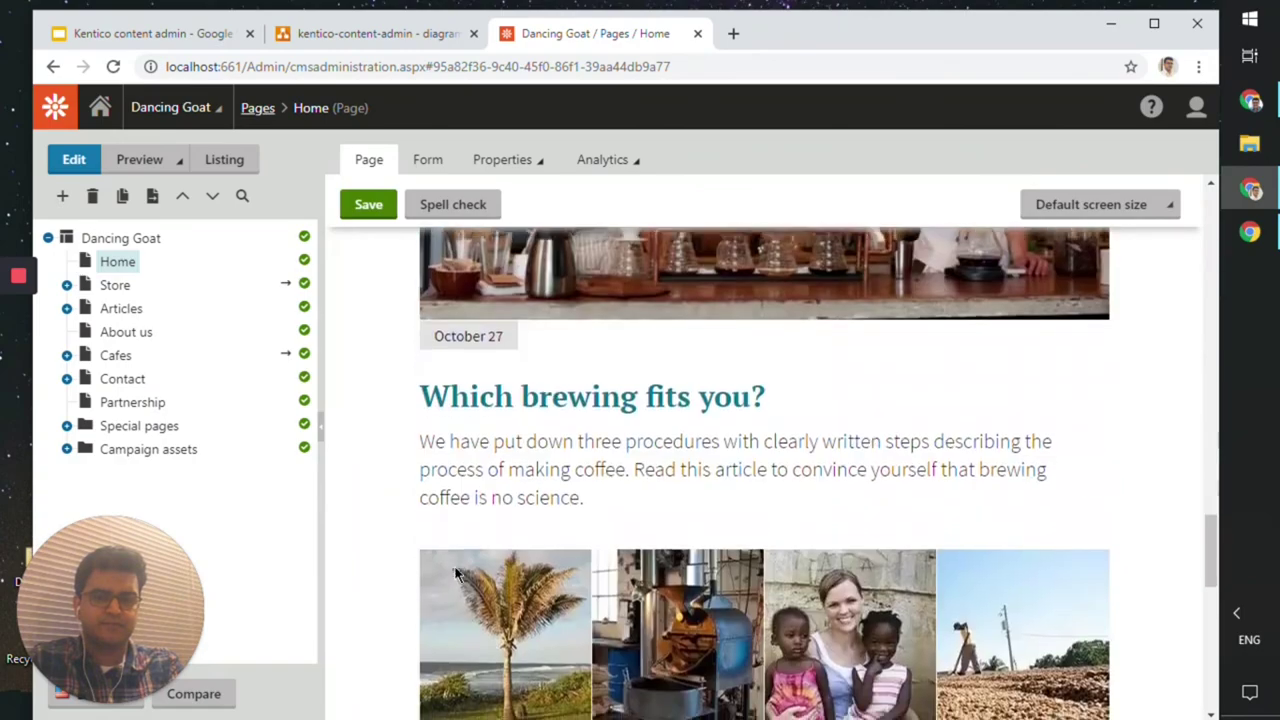
pyautogui.scroll(-5, 455, 572)
pyautogui.scroll(20, 455, 573)
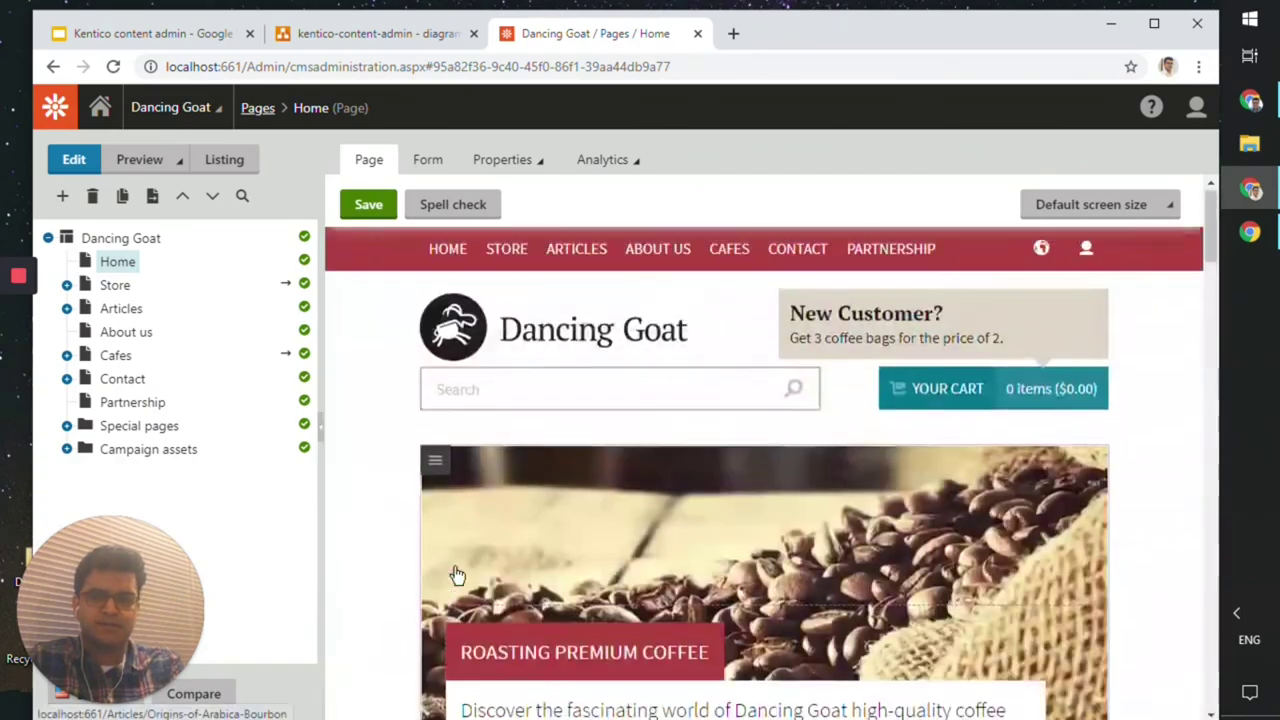
pyautogui.scroll(-5, 453, 572)
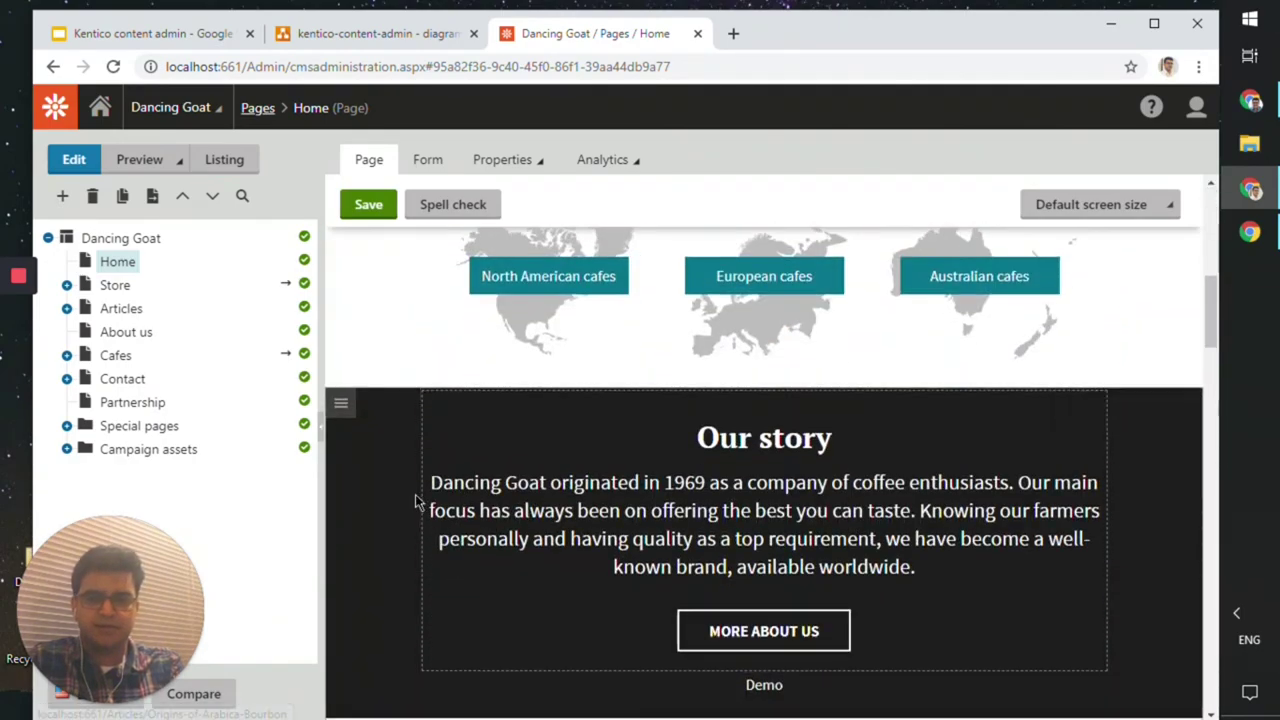
# Step: Add a new widget to the Our story zone, searching 'form' and selecting On-line form
pyautogui.click(342, 406)
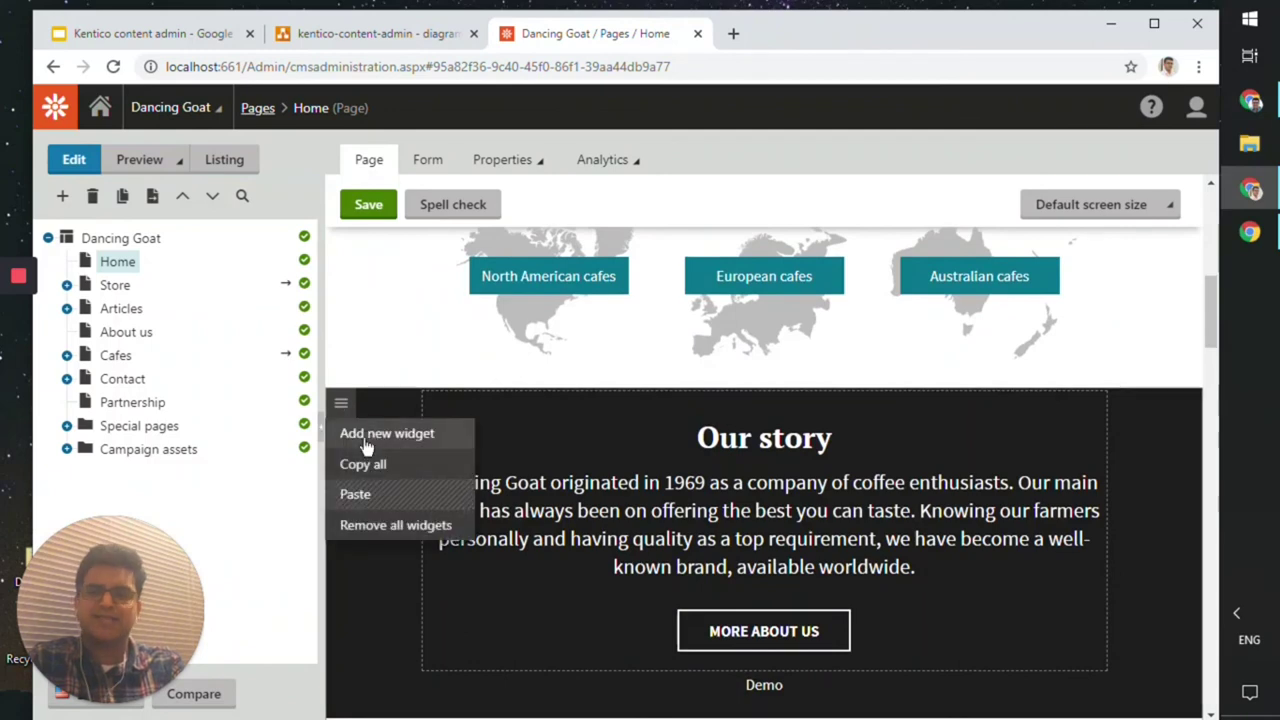
pyautogui.click(366, 437)
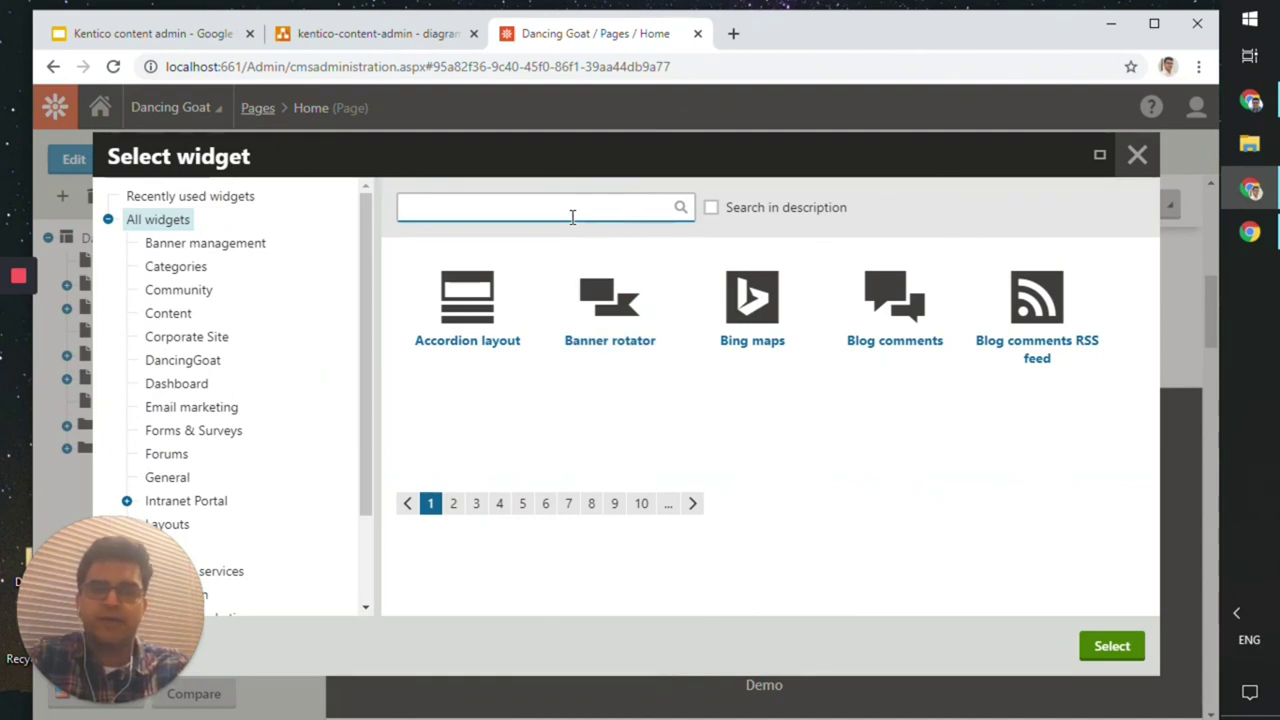
pyautogui.write('online form')
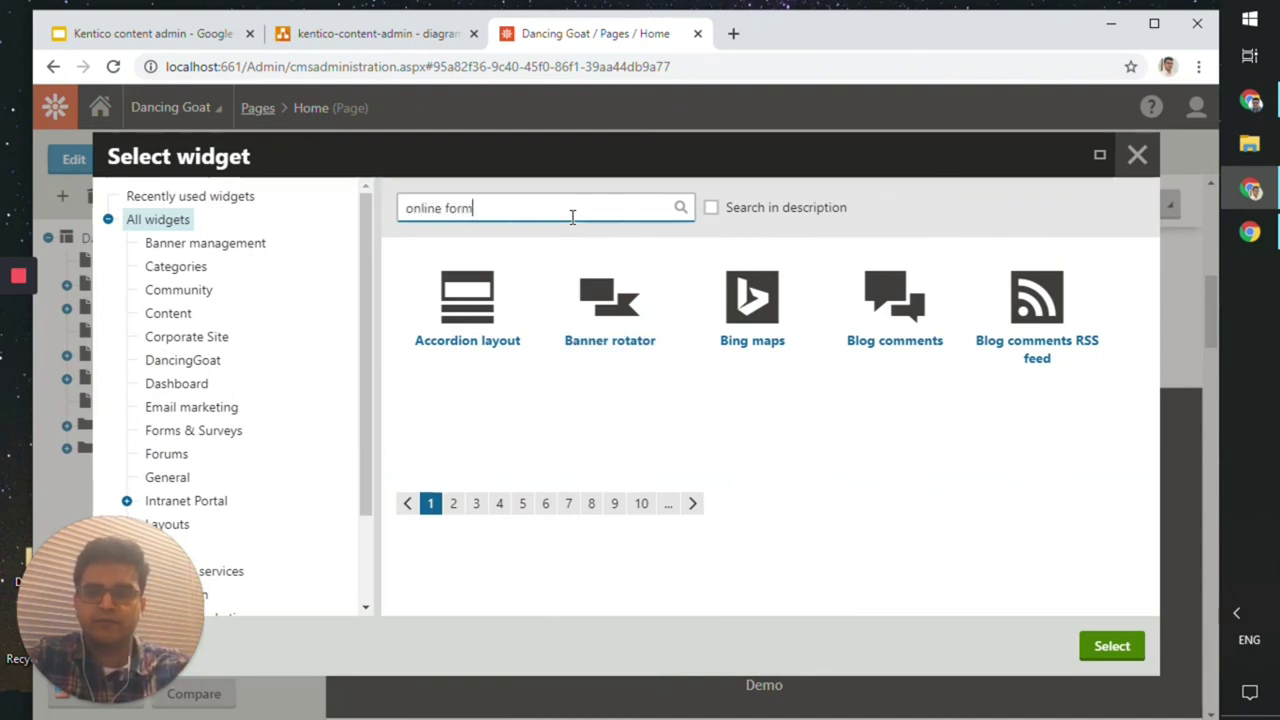
pyautogui.hotkey('ctrl', 'a')
pyautogui.write('form')
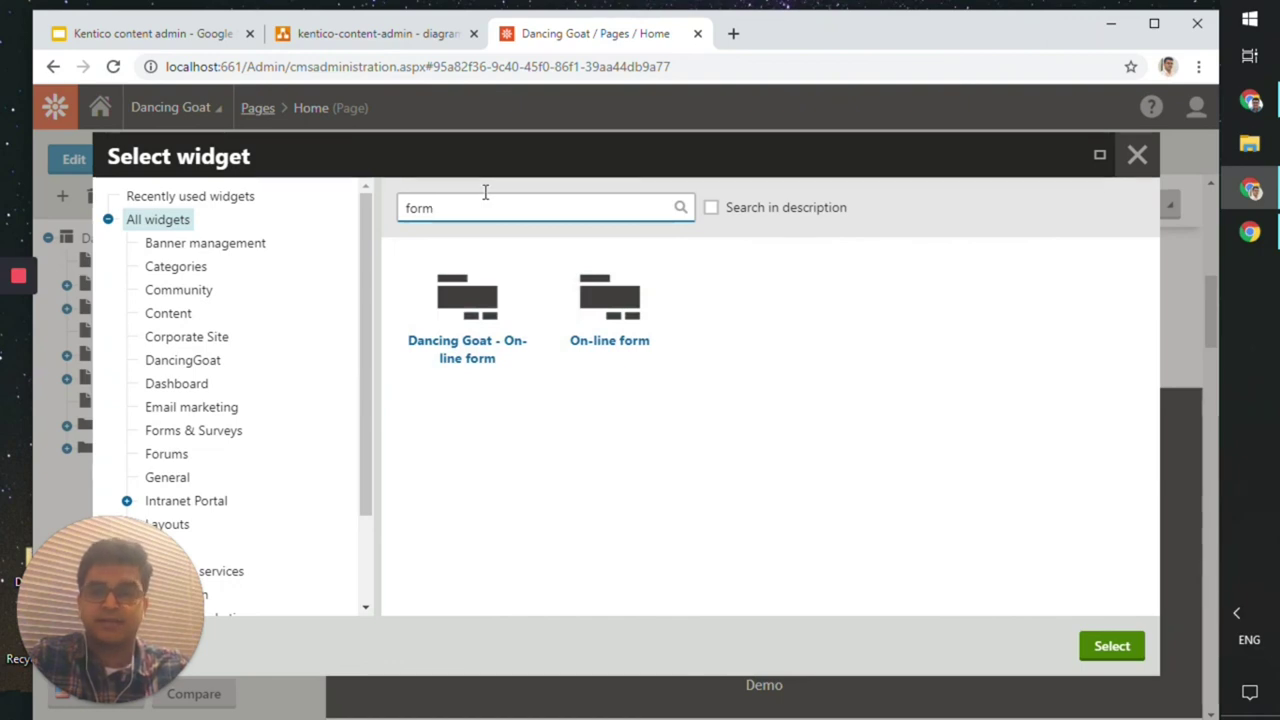
pyautogui.click(605, 347)
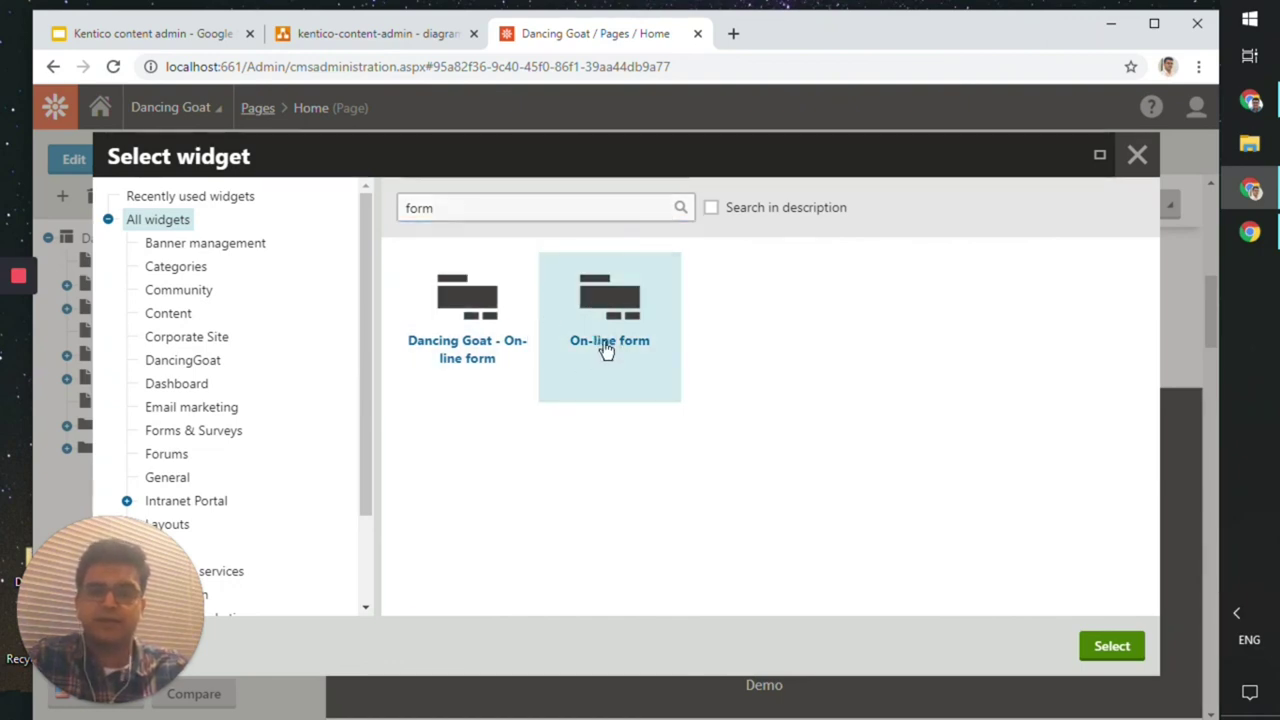
pyautogui.click(1104, 649)
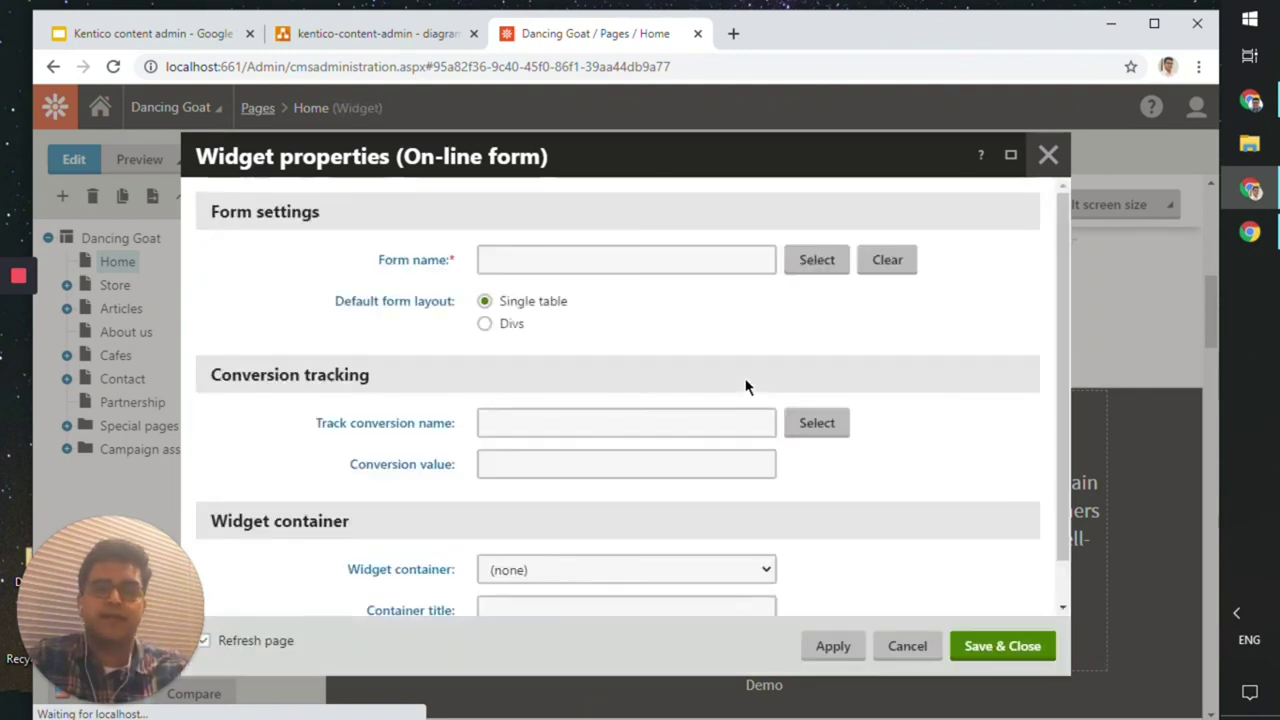
# Step: Pick Random newsletter subscription as the widget's form and save the widget settings
pyautogui.click(828, 266)
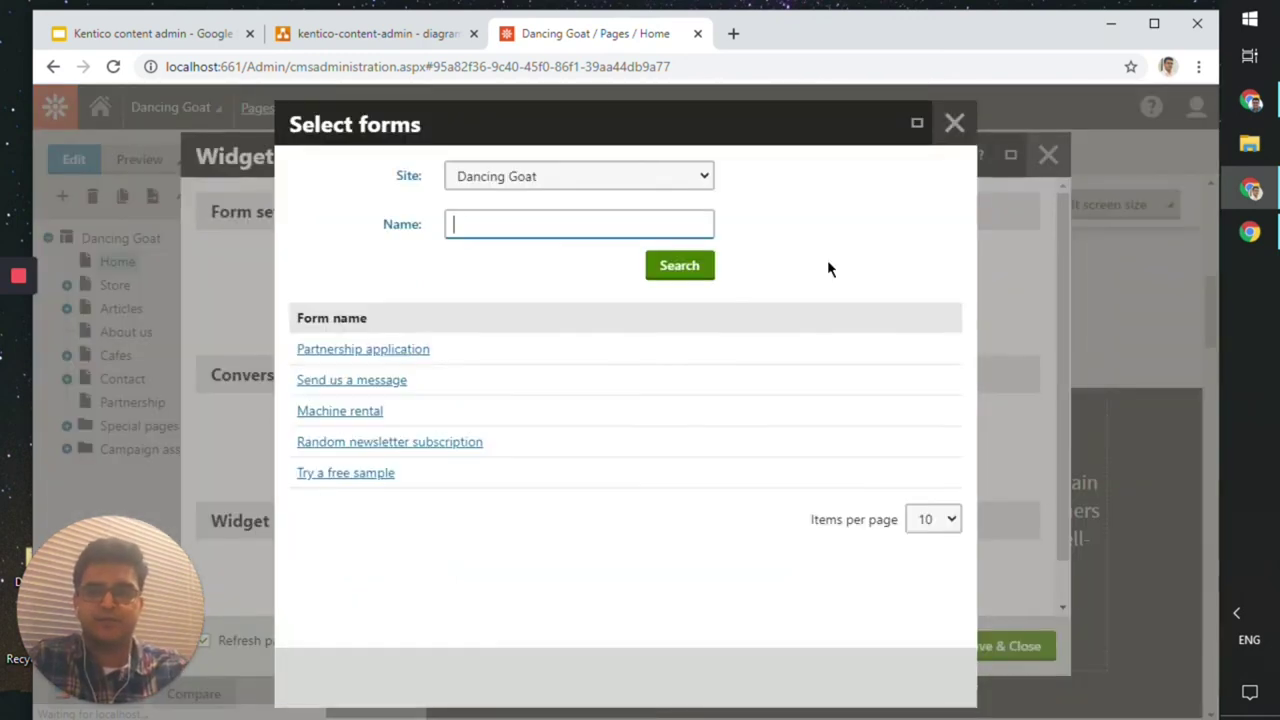
pyautogui.click(403, 447)
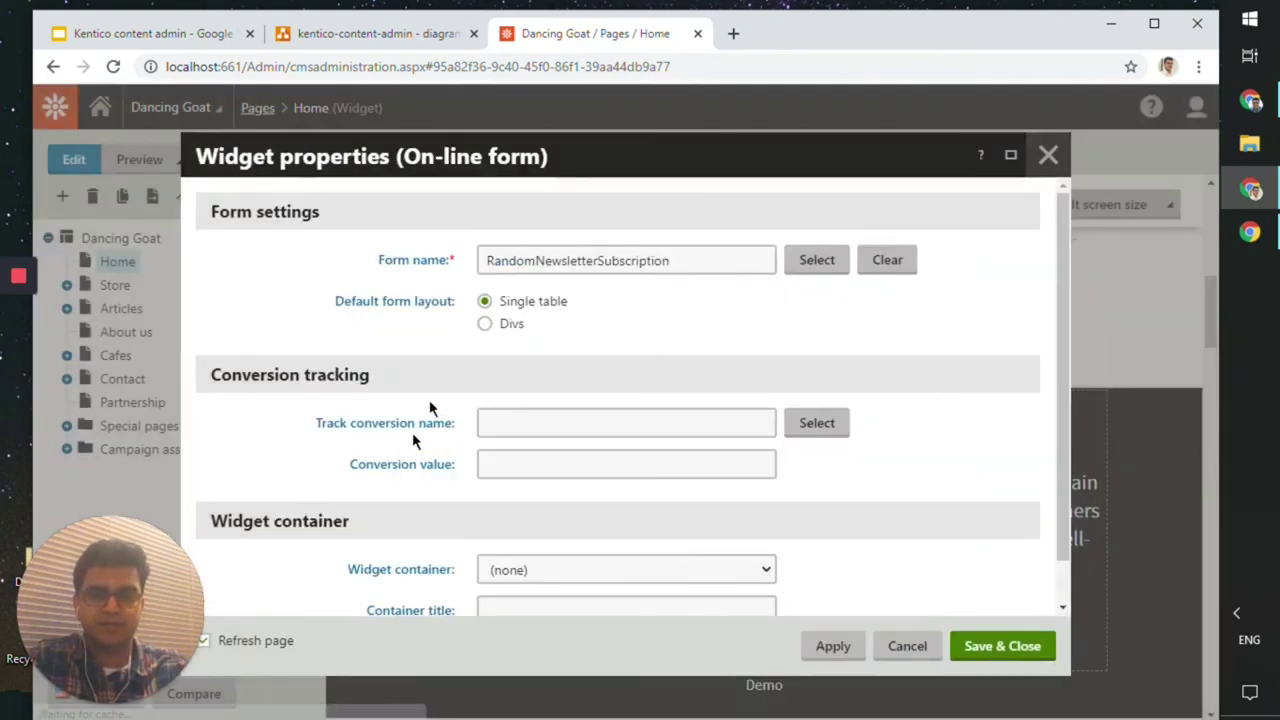
pyautogui.scroll(-1, 537, 354)
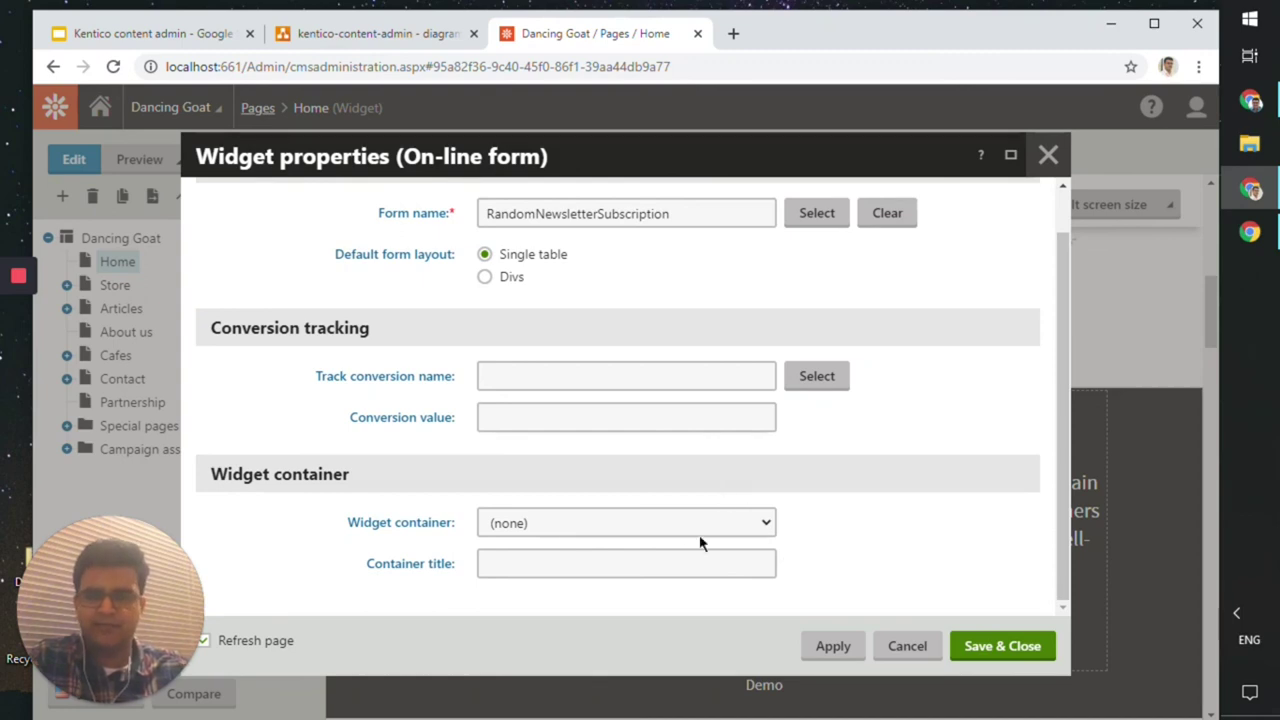
pyautogui.click(986, 648)
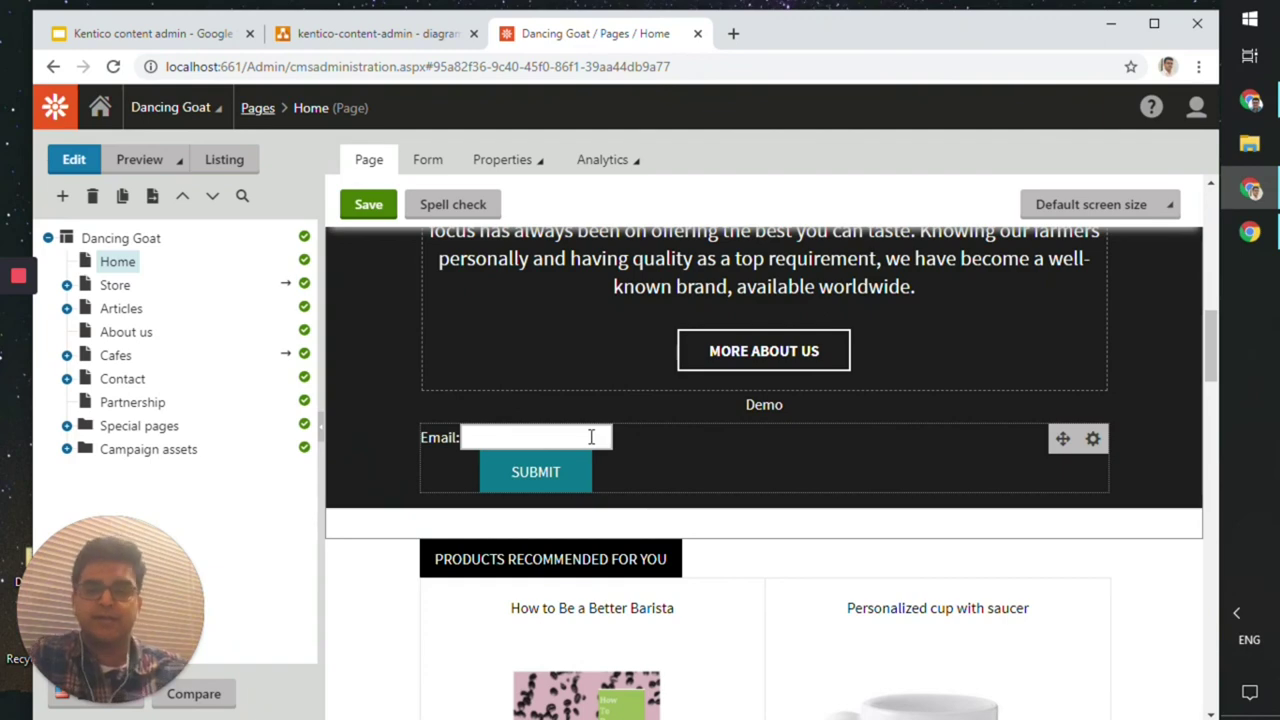
# Step: Save the Home page with the new form widget and switch to the live Dancing Goat site
pyautogui.click(368, 206)
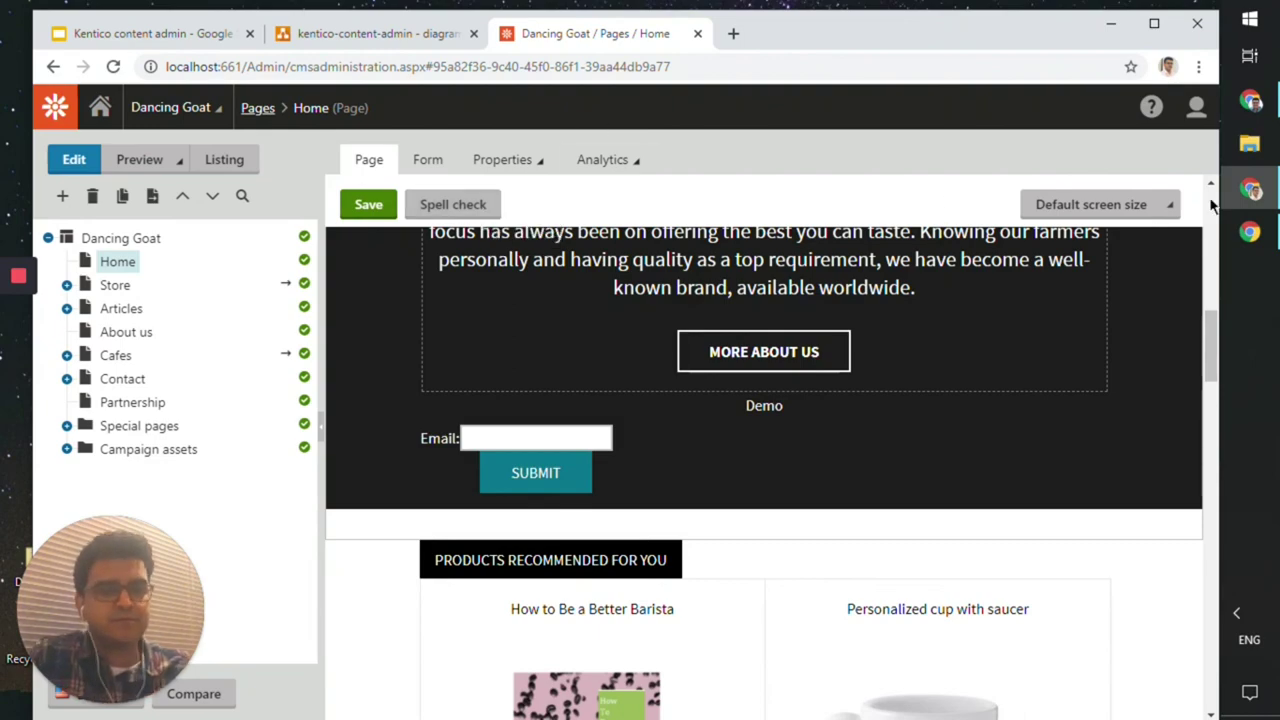
pyautogui.click(1272, 235)
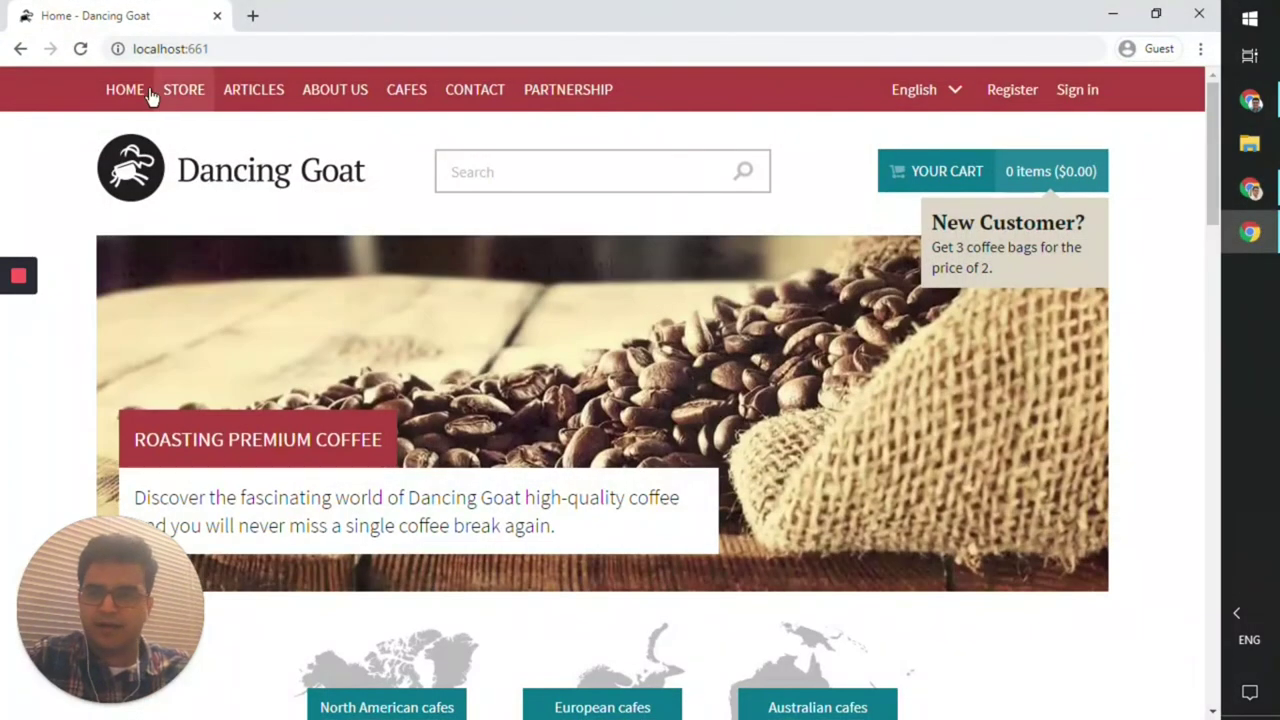
# Step: Fill the home-page form's Email field with the saved test email address from autofill
pyautogui.scroll(-1, 545, 280)
pyautogui.scroll(-7, 545, 278)
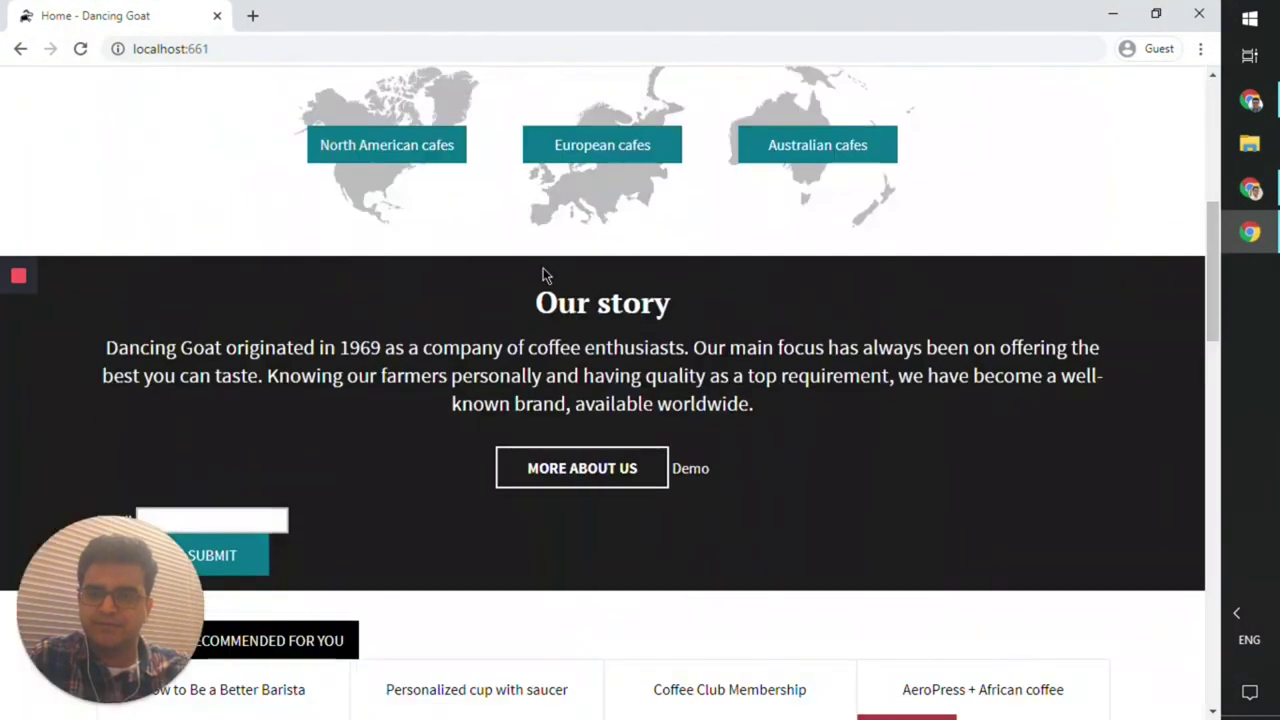
pyautogui.click(240, 242)
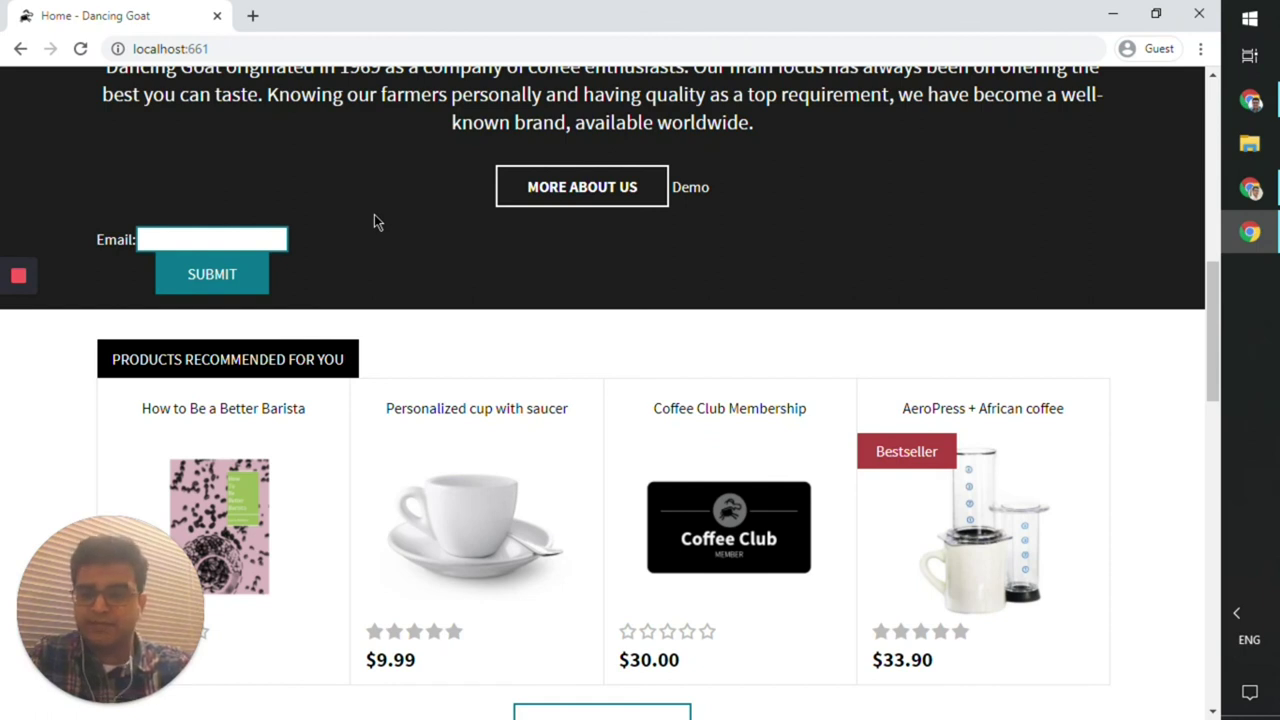
pyautogui.click(258, 234)
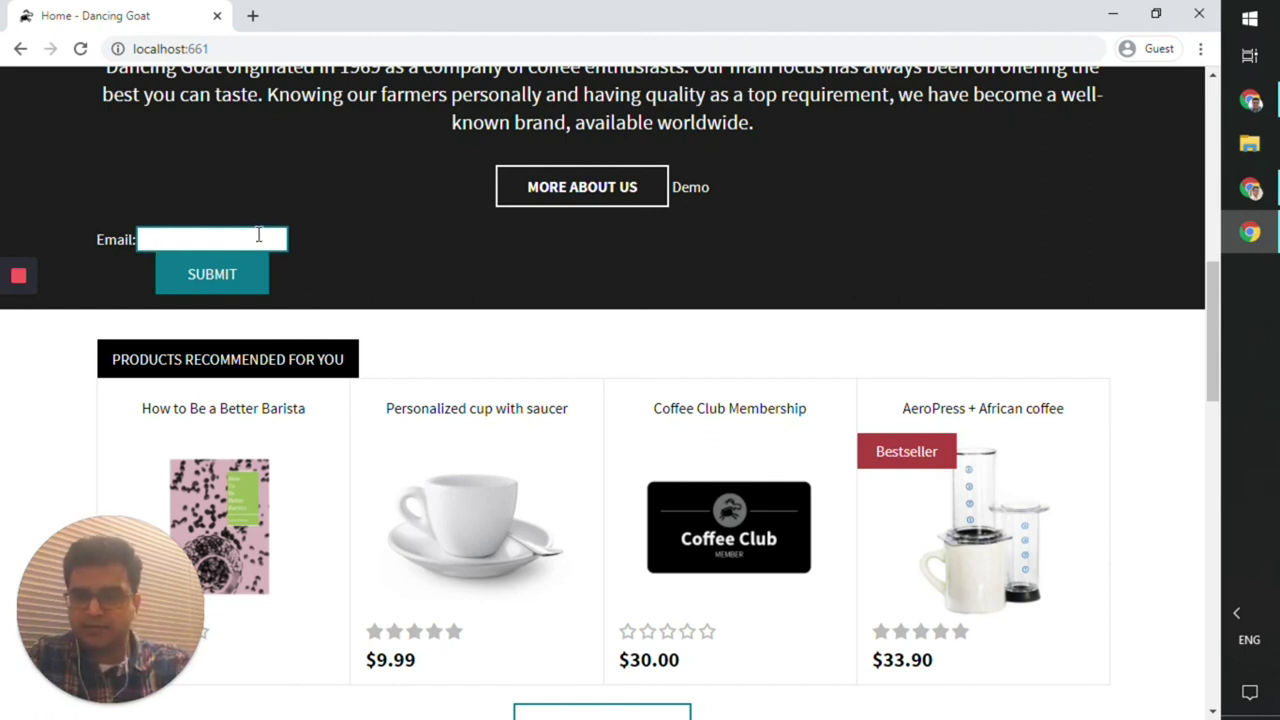
pyautogui.press('Down')
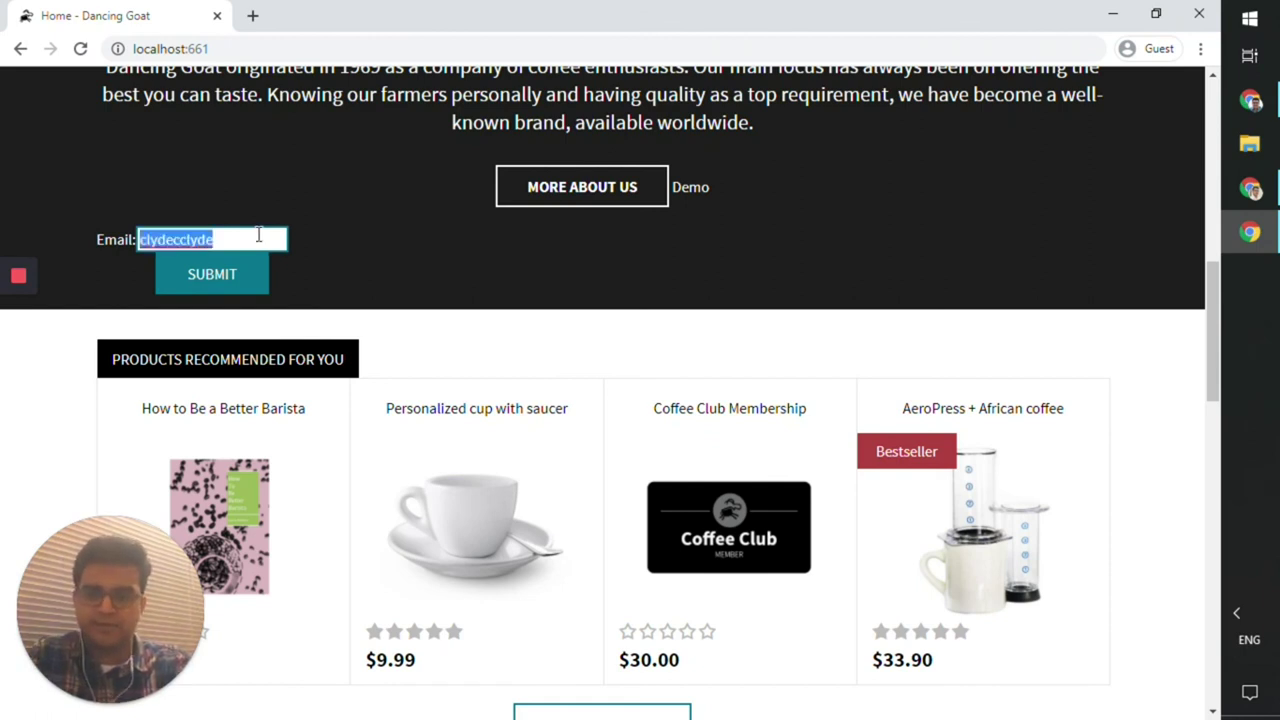
pyautogui.press('Escape')
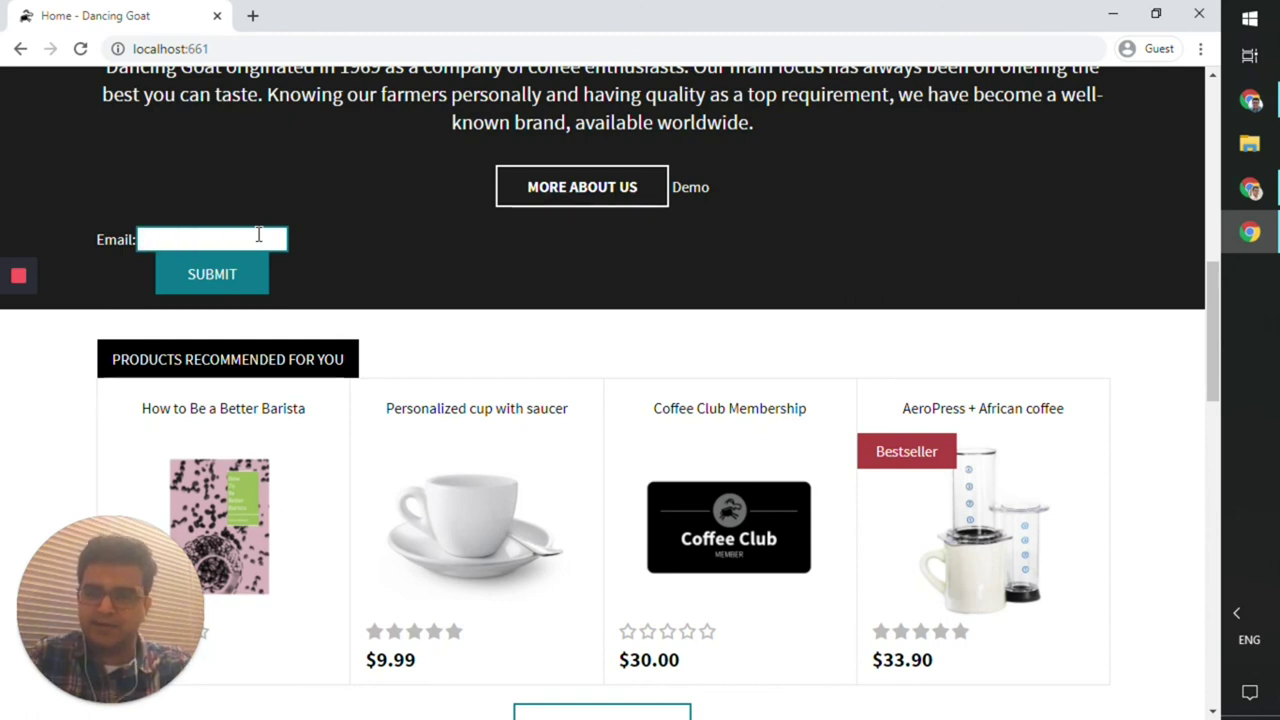
pyautogui.press('Down')
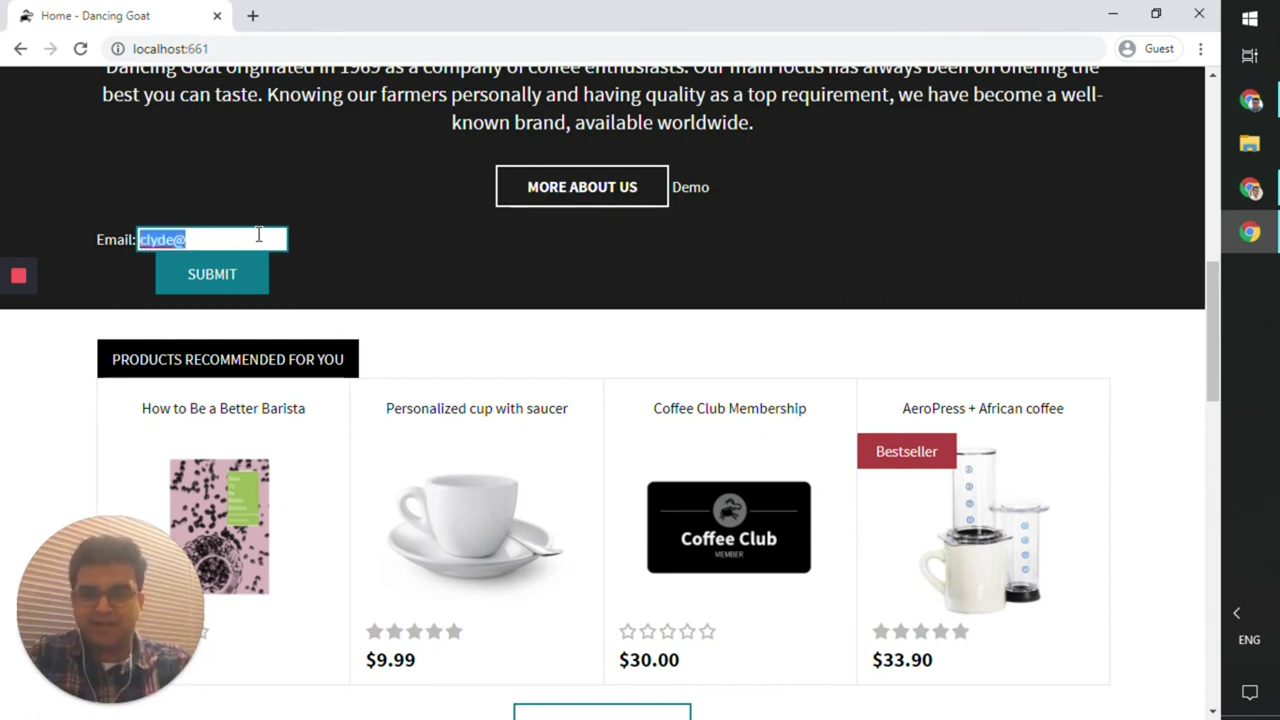
pyautogui.press('Escape')
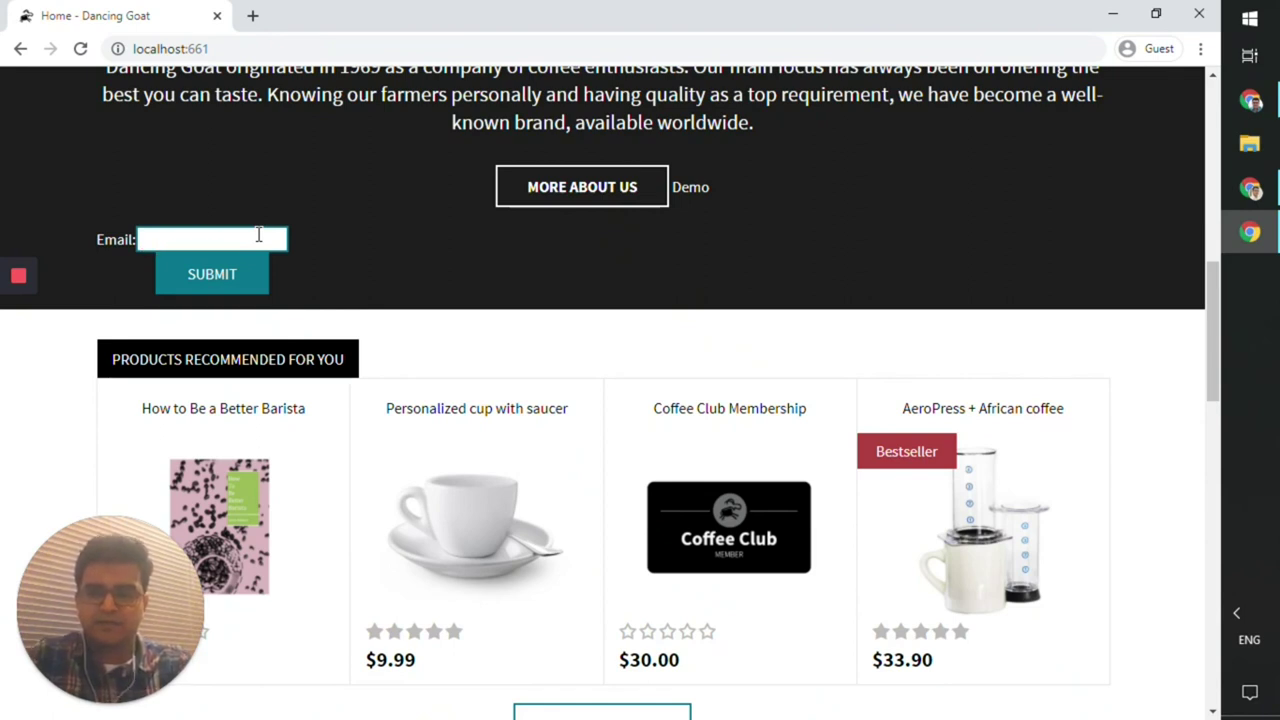
pyautogui.press('Down')
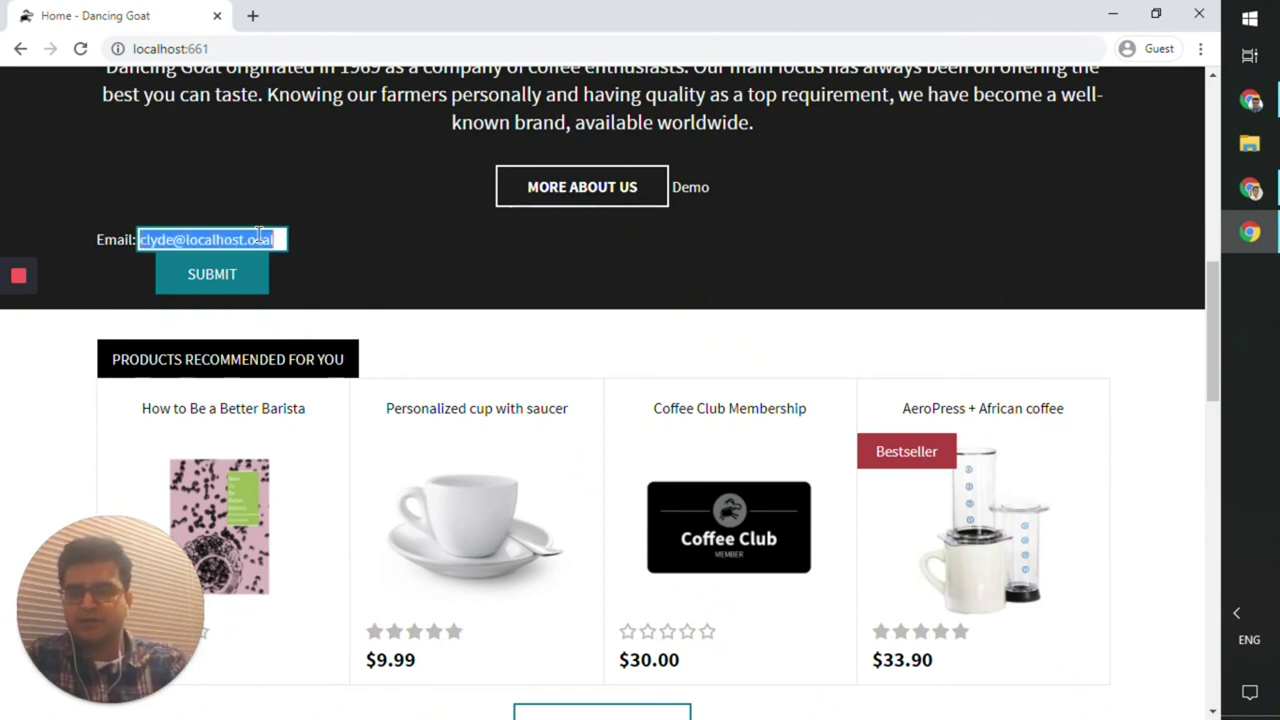
pyautogui.press('Escape')
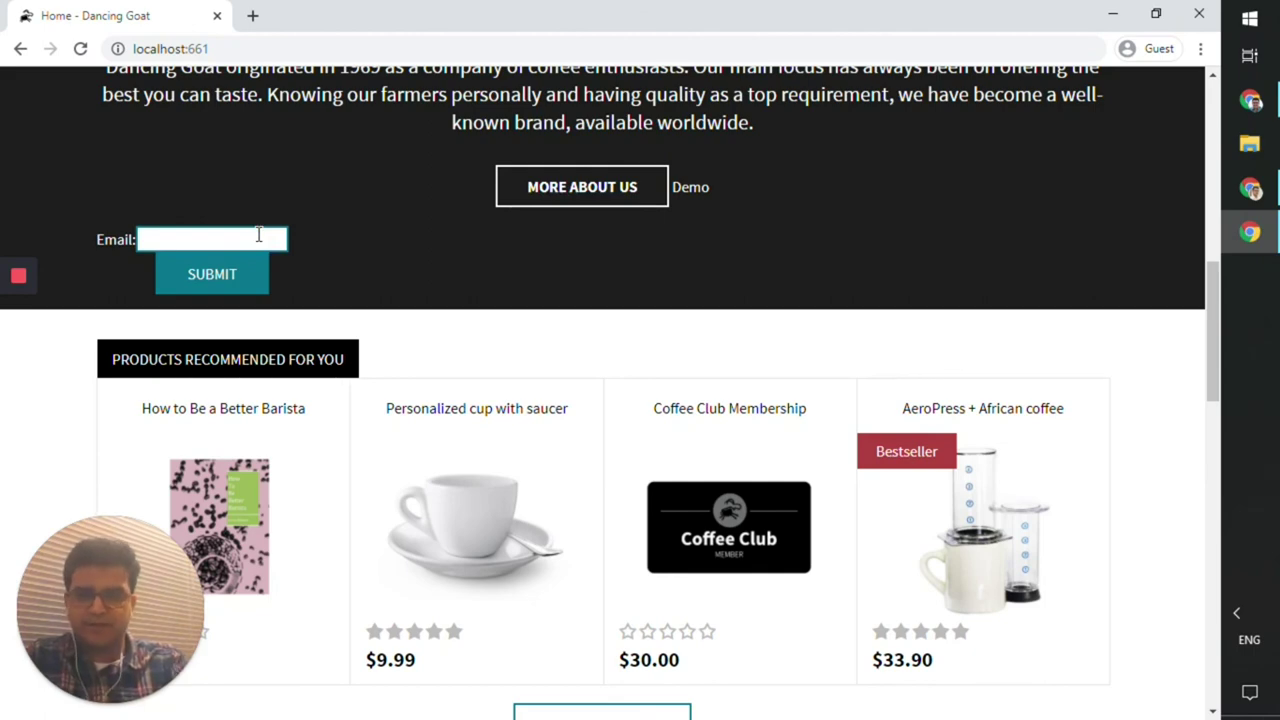
pyautogui.press('Down')
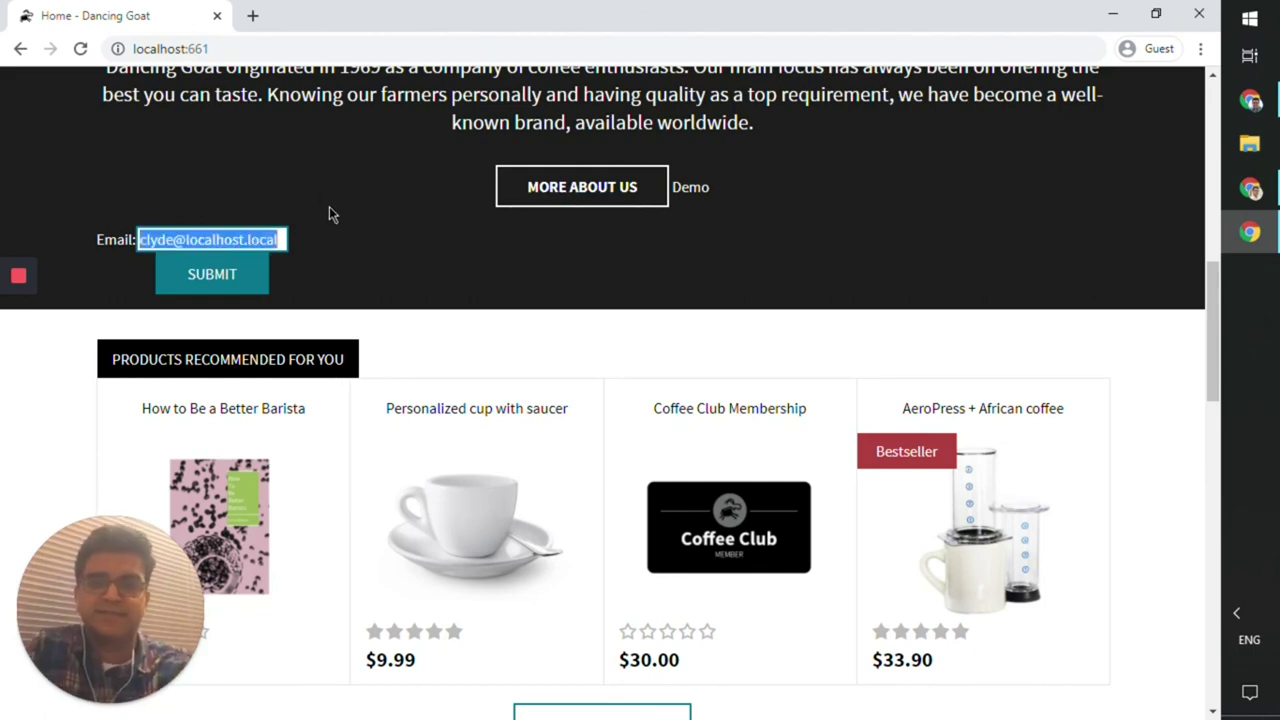
pyautogui.press('Escape')
pyautogui.press('Down')
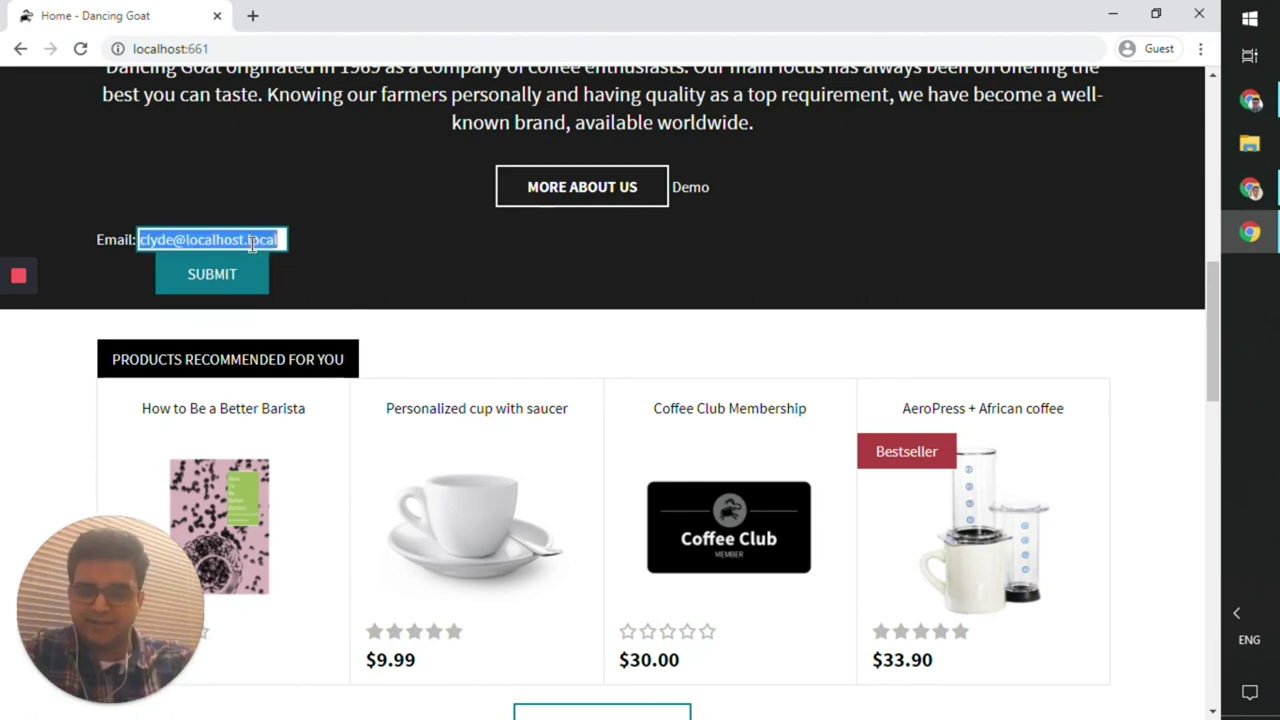
# Step: Submit the test email through the form, then minimize the live site window
pyautogui.scroll(2, 344, 228)
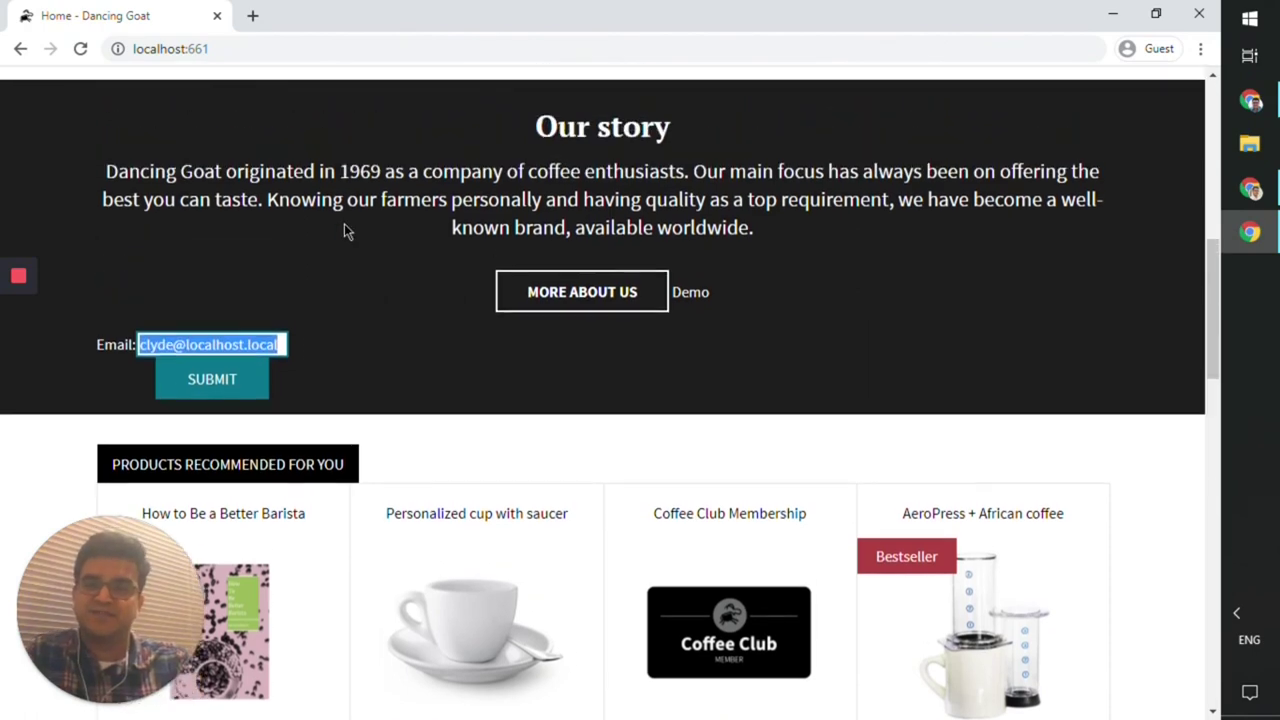
pyautogui.scroll(-2, 344, 230)
pyautogui.scroll(1, 344, 230)
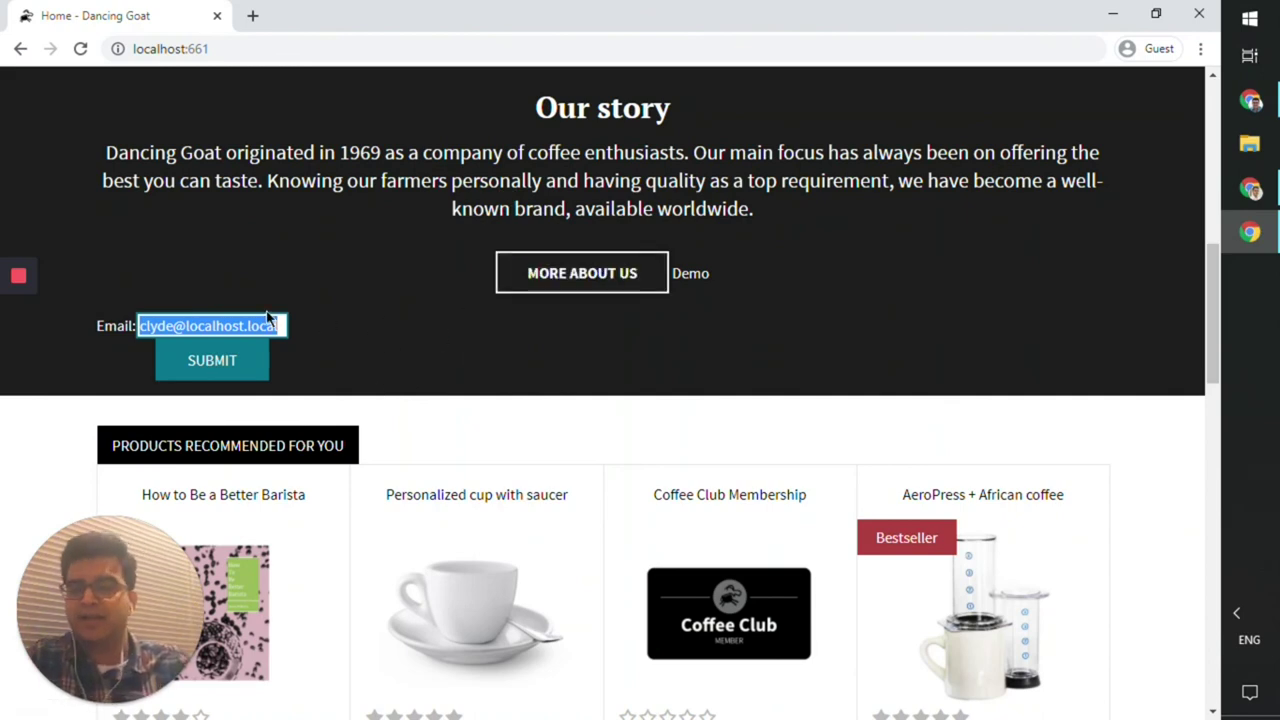
pyautogui.scroll(-1, 268, 320)
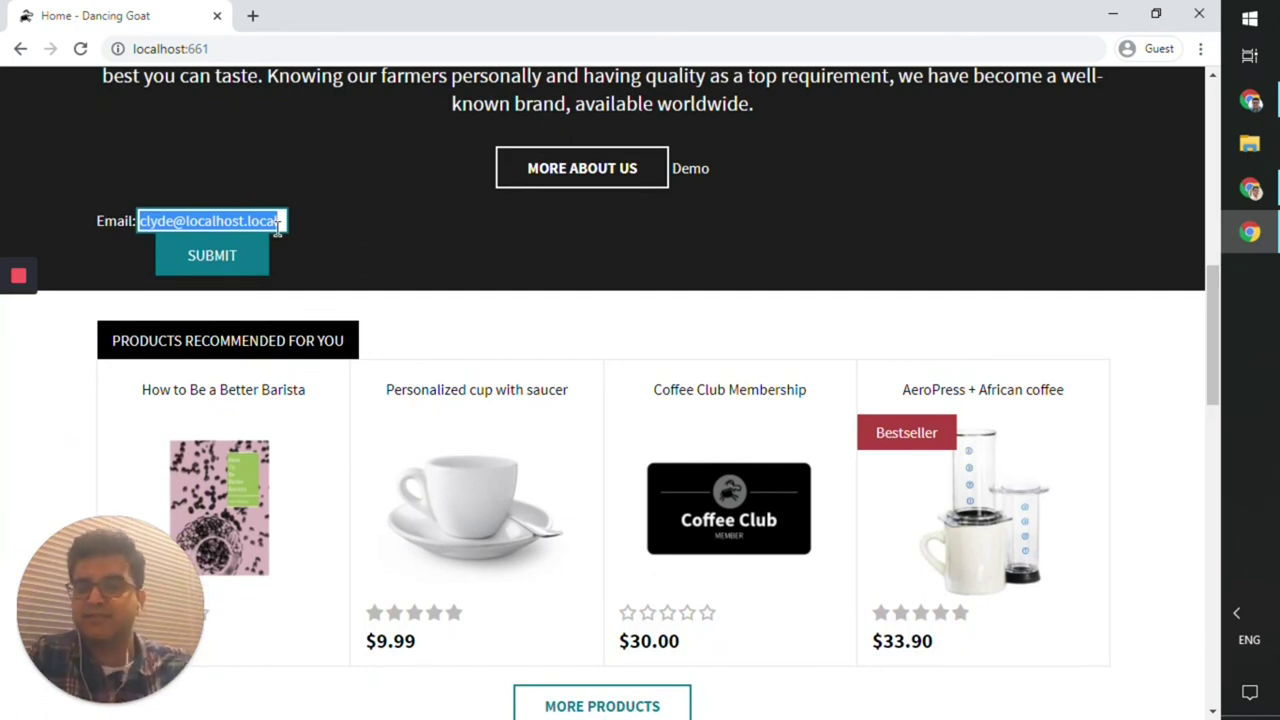
pyautogui.click(244, 264)
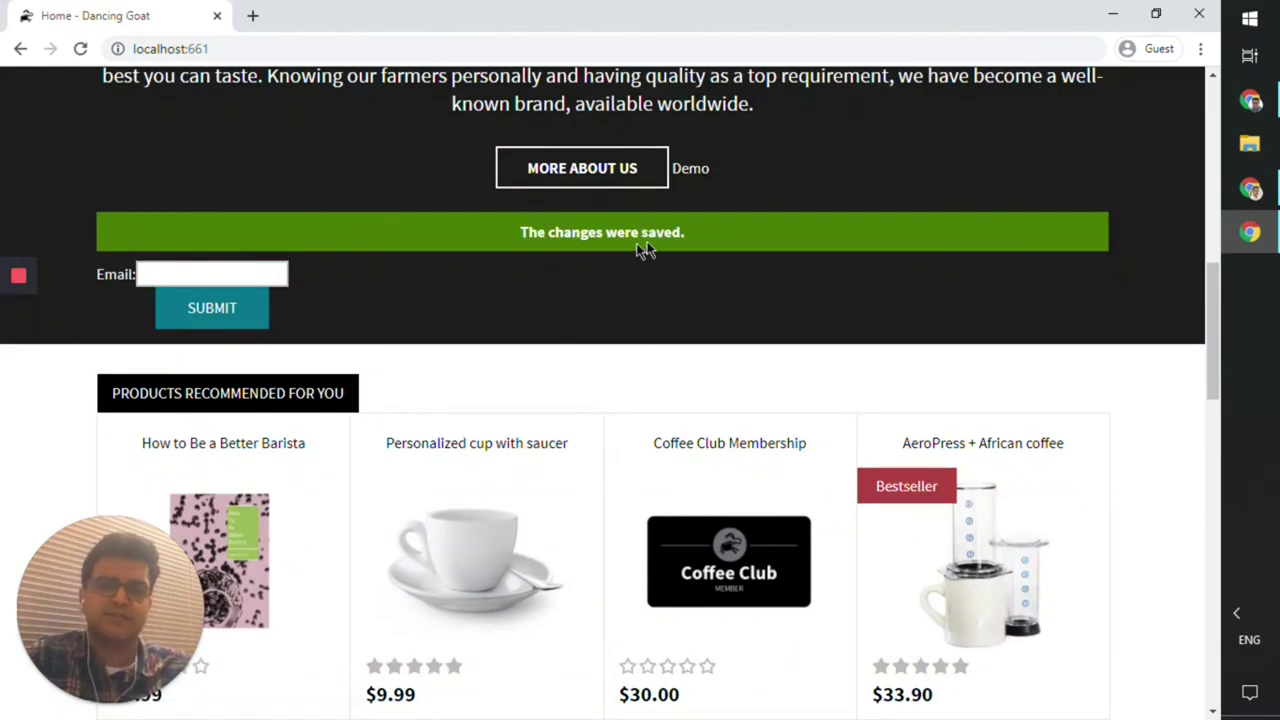
pyautogui.click(1113, 17)
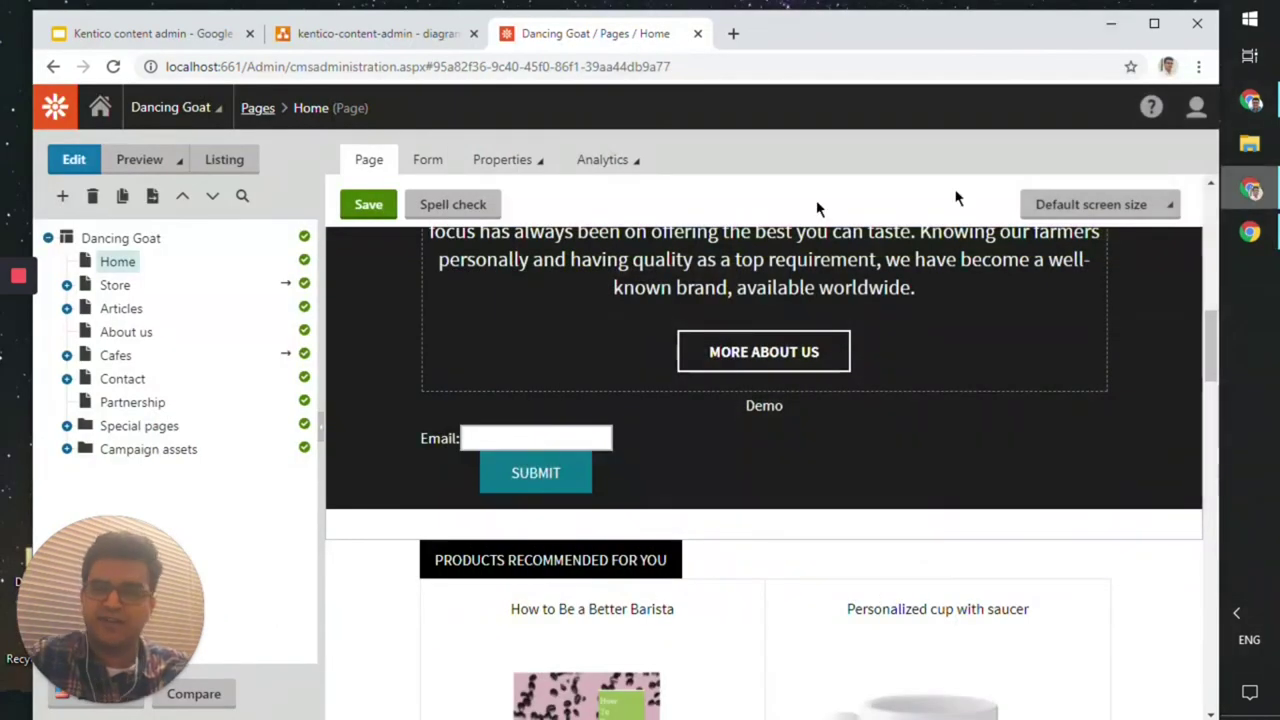
# Step: Open the Forms application via an applications search for 'form' and view Random newsletter subscription's recorded data
pyautogui.click(1195, 108)
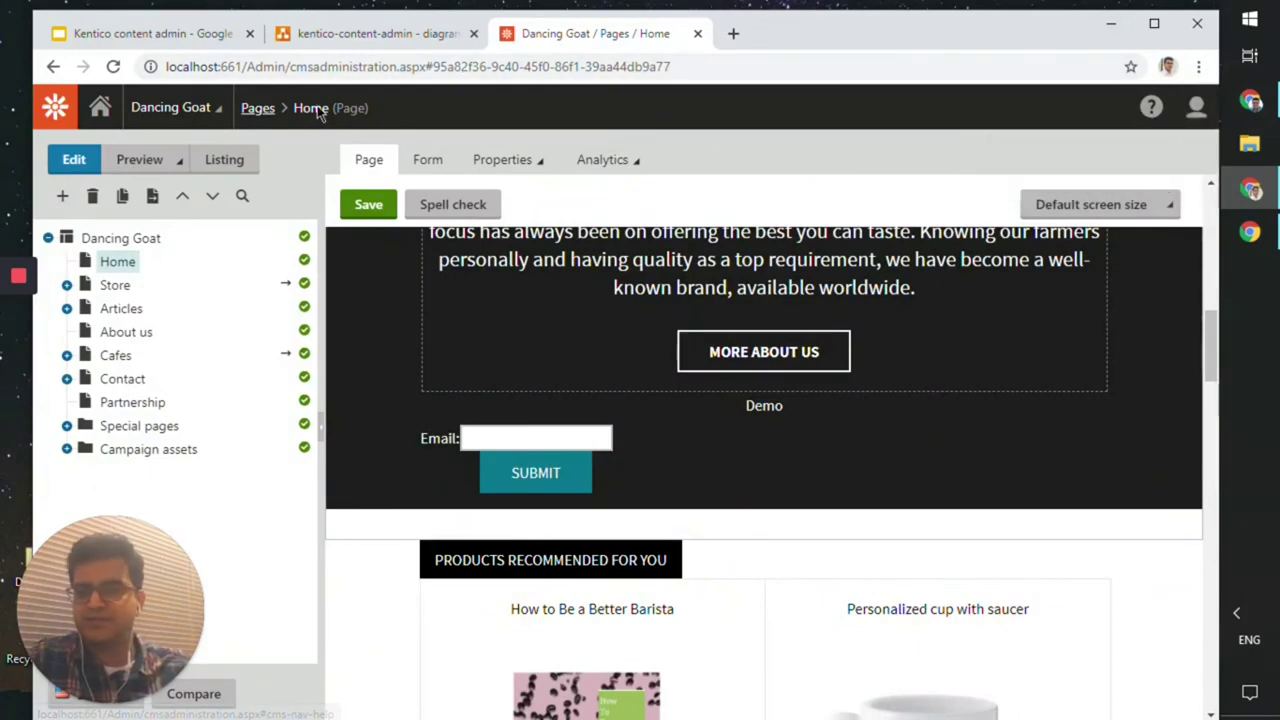
pyautogui.click(55, 107)
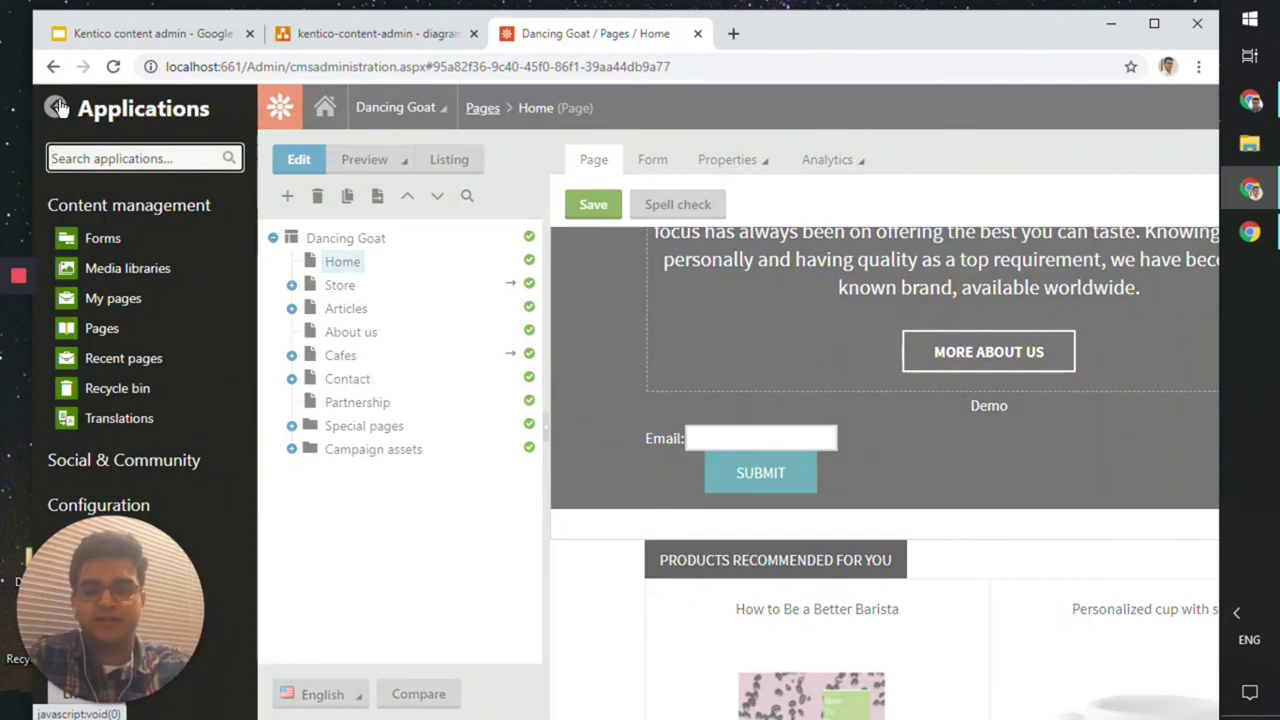
pyautogui.write('form')
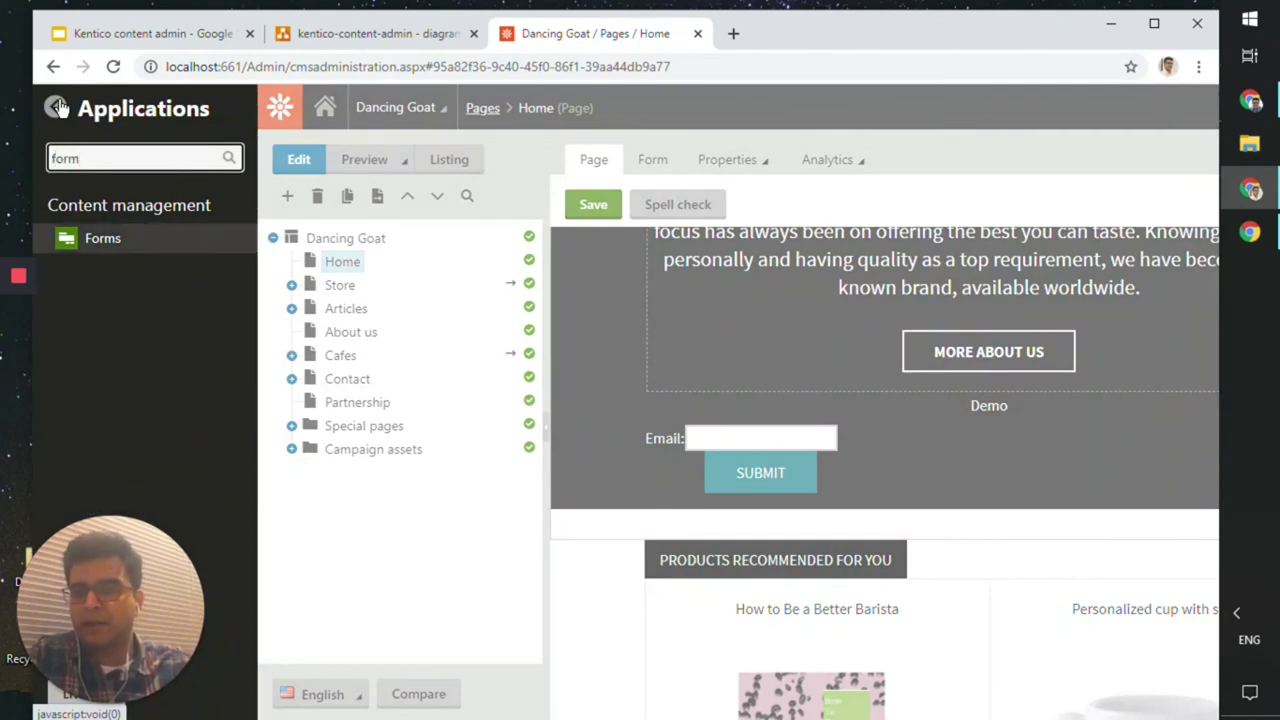
pyautogui.click(86, 243)
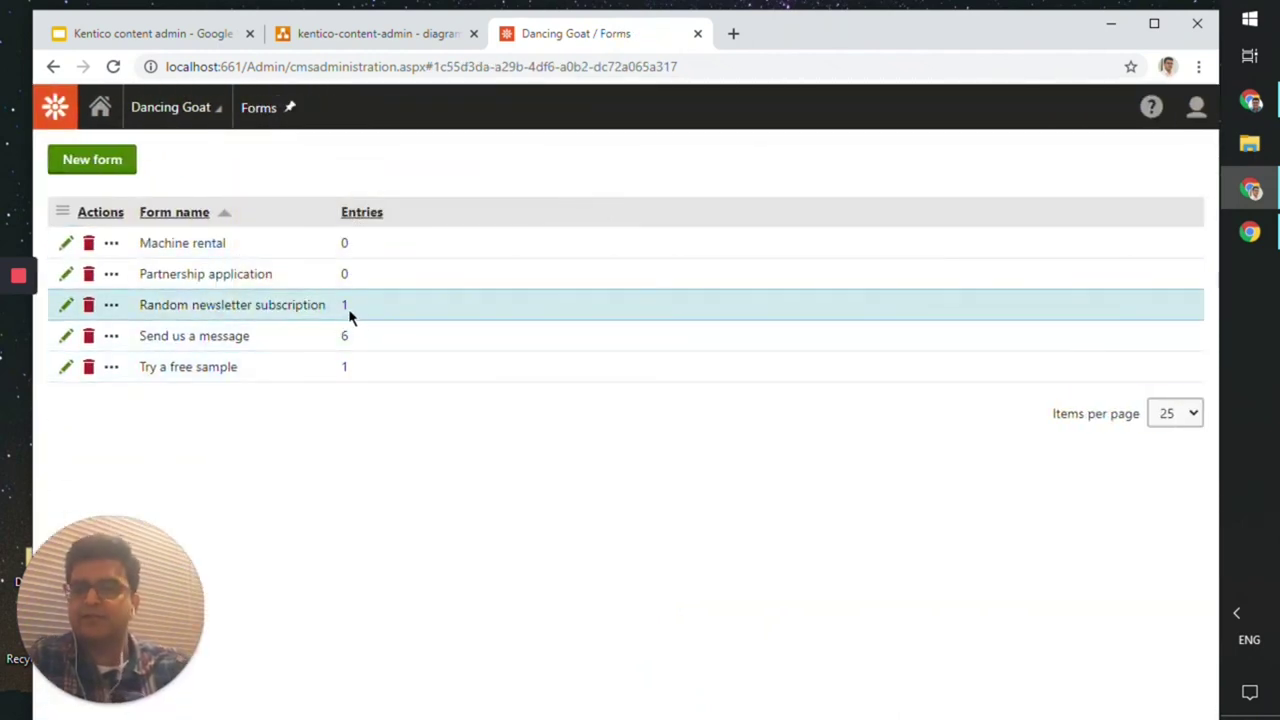
pyautogui.click(66, 305)
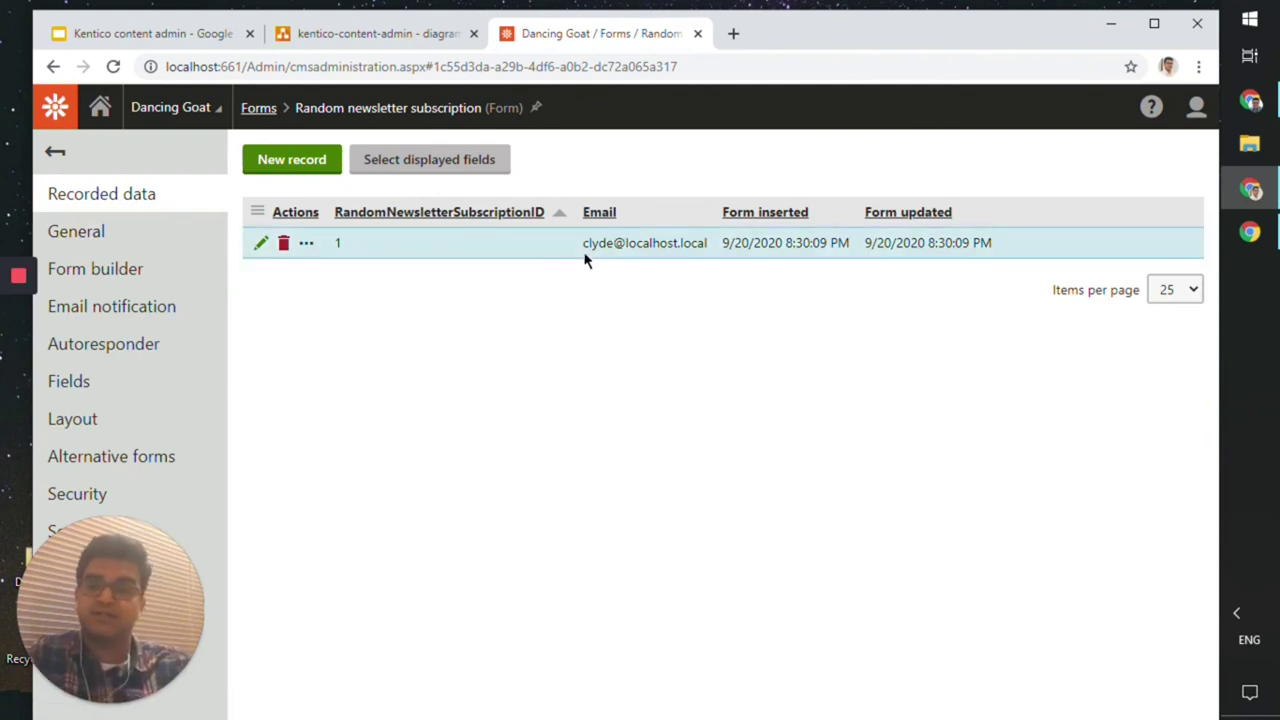
# Step: Highlight the submitted test email in the entry, then clear an 'email' applications search
pyautogui.moveTo(584, 245); pyautogui.dragTo(723, 248)
pyautogui.click(618, 294)
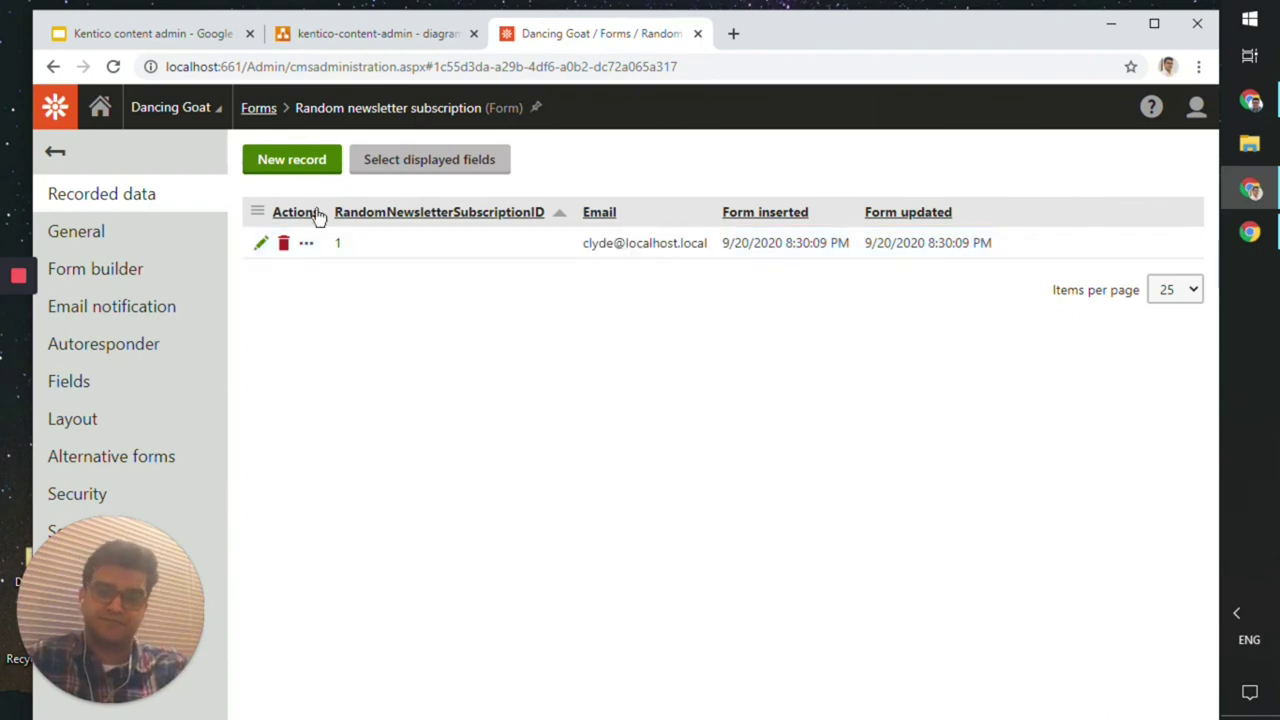
pyautogui.click(55, 107)
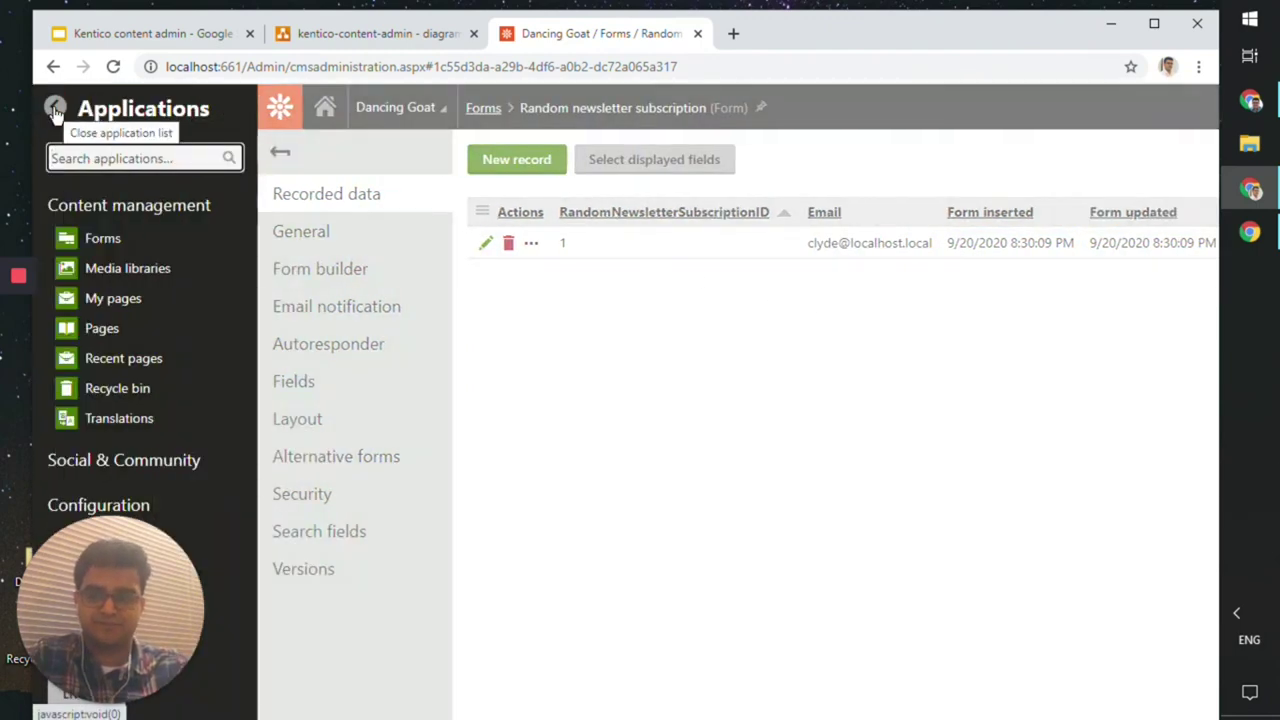
pyautogui.write('email')
pyautogui.hotkey('ctrl', 'a')
pyautogui.press('BackSpace')
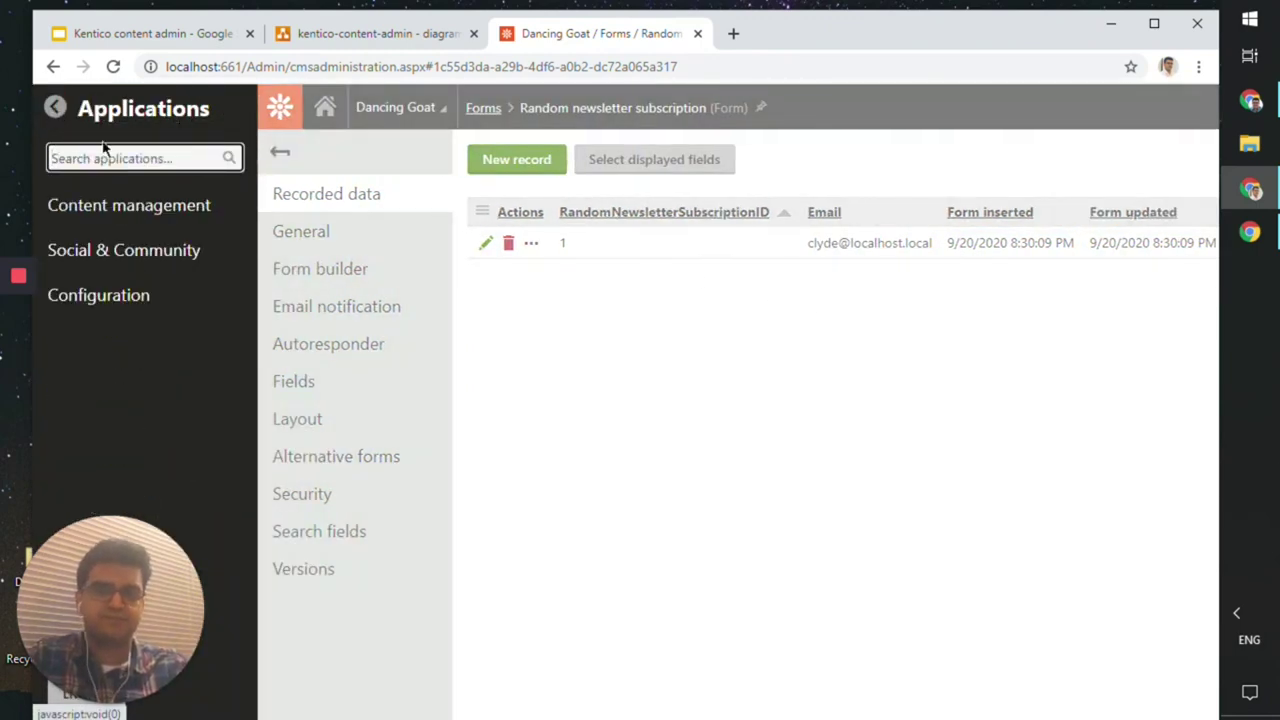
pyautogui.click(463, 411)
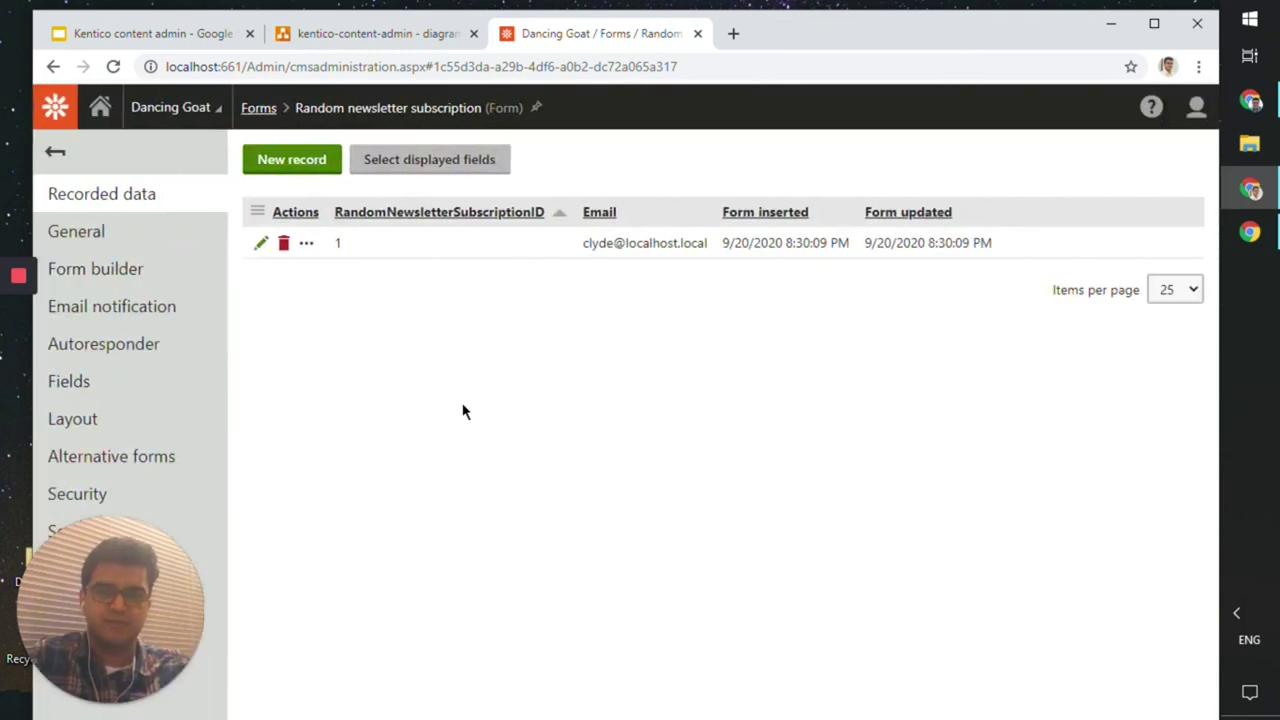
# Step: Return to the admin dashboard, searching applications for 'email' and clearing the search
pyautogui.click(101, 110)
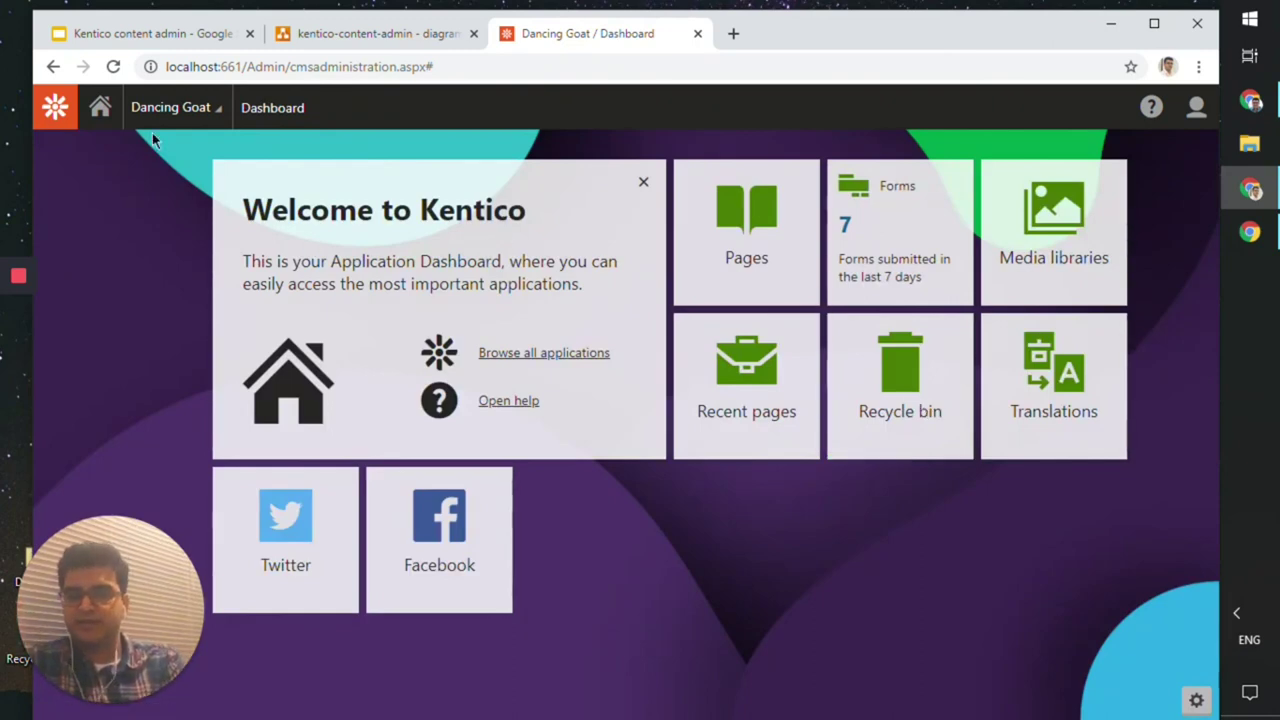
pyautogui.click(50, 122)
pyautogui.write('email')
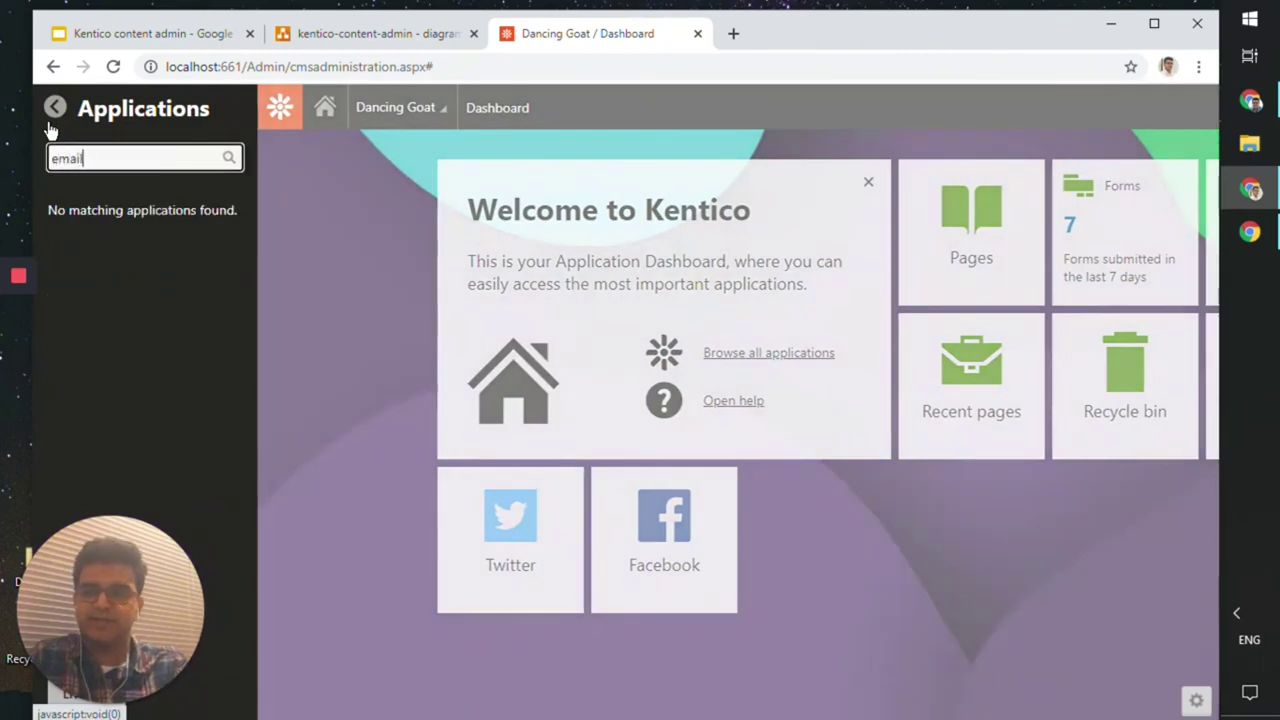
pyautogui.hotkey('ctrl', 'a')
pyautogui.write('emai')
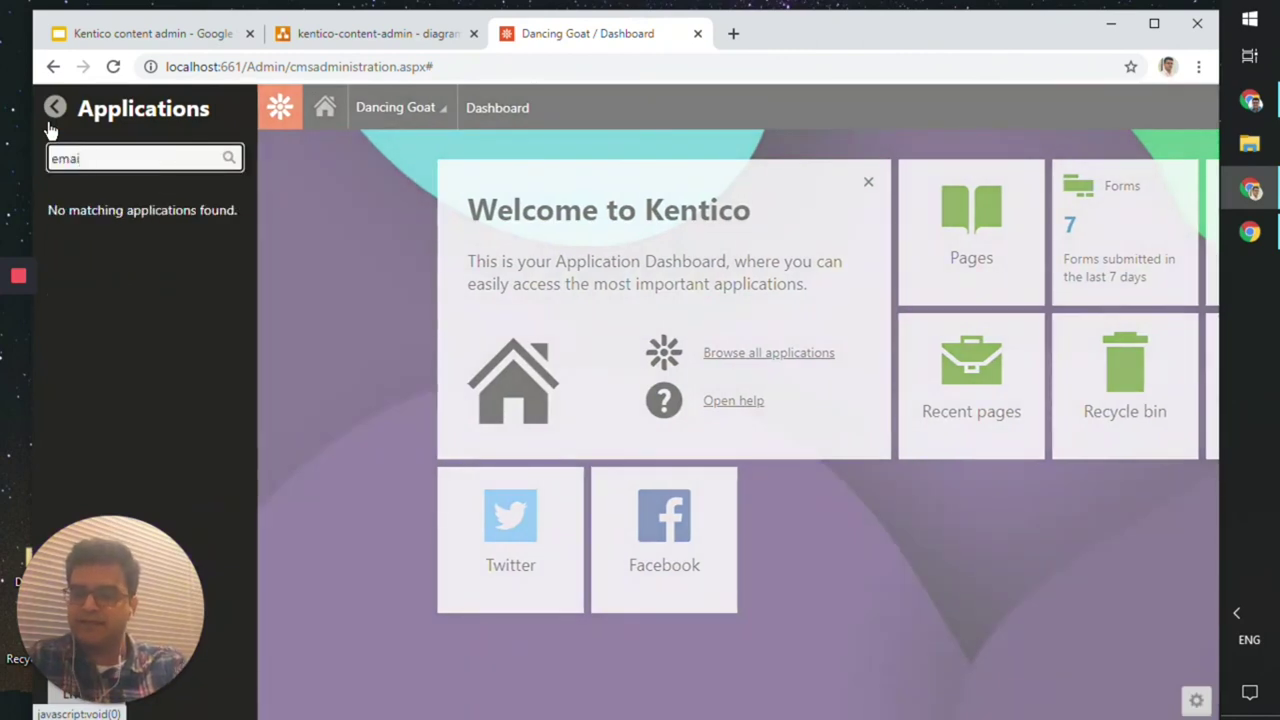
pyautogui.hotkey('ctrl', 'a')
pyautogui.press('BackSpace')
pyautogui.click(55, 104)
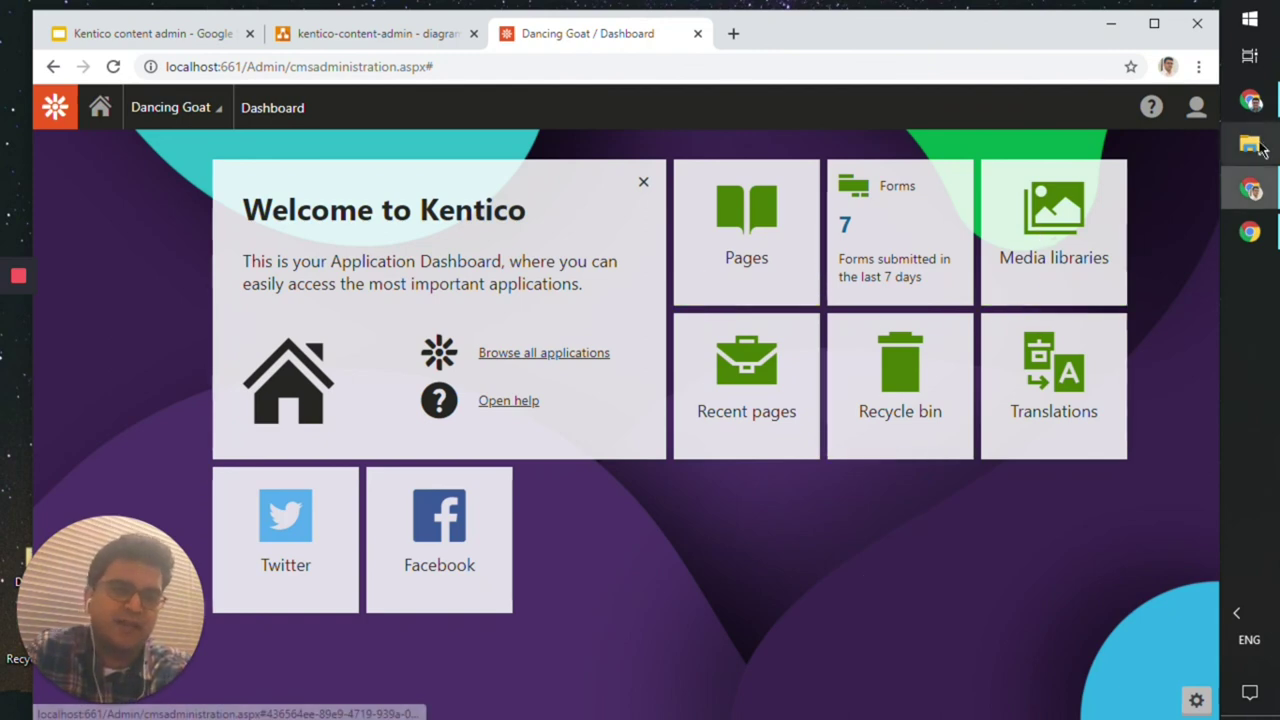
# Step: Minimize the other, locked admin browser window
pyautogui.click(1251, 100)
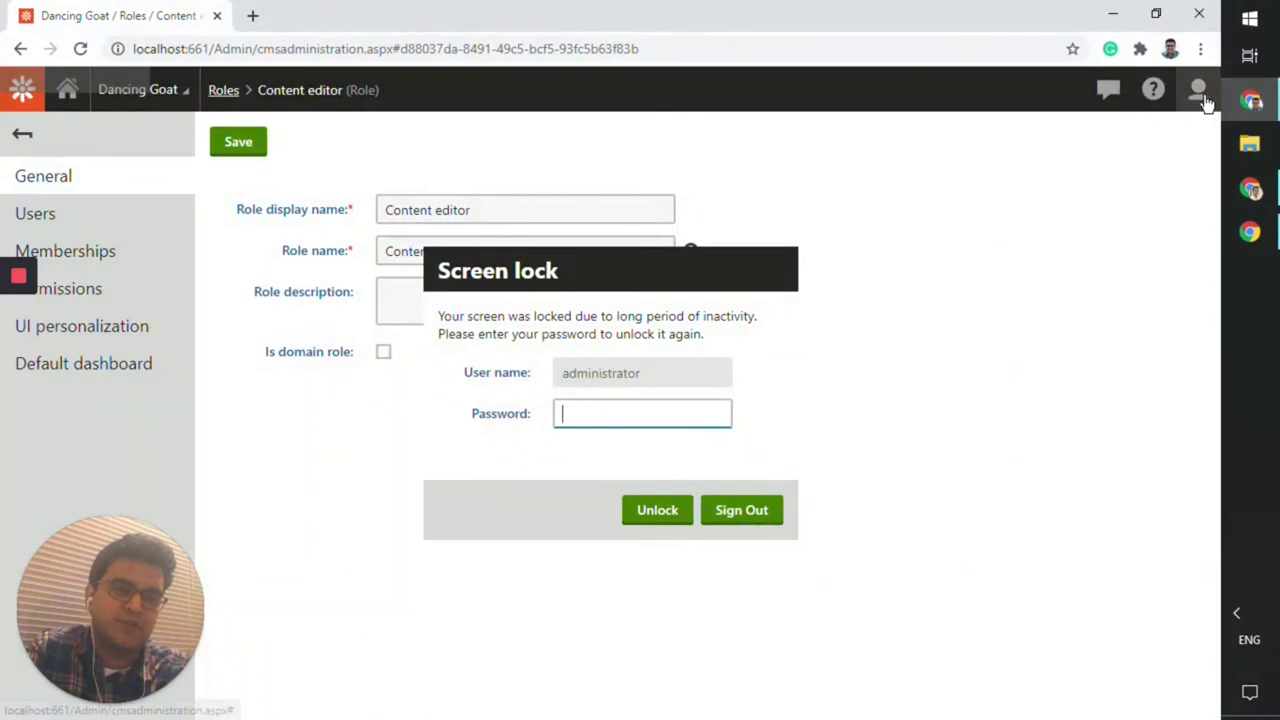
pyautogui.click(1207, 103)
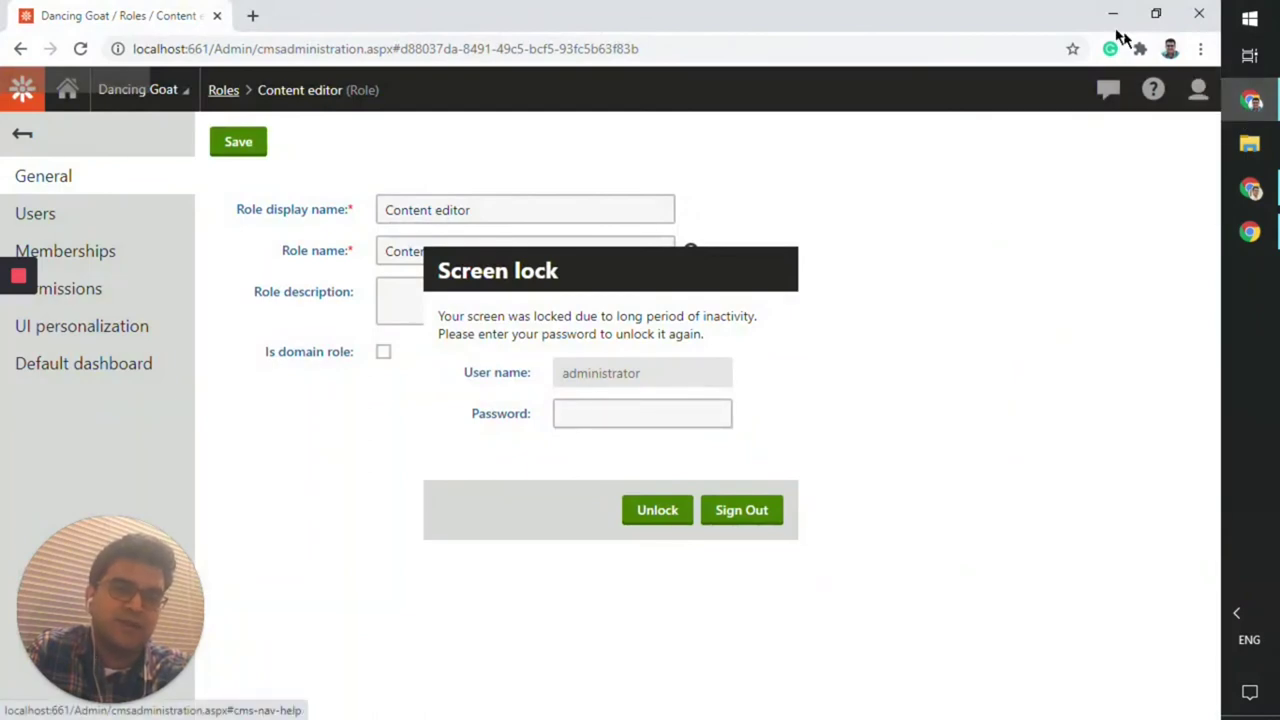
pyautogui.click(1112, 14)
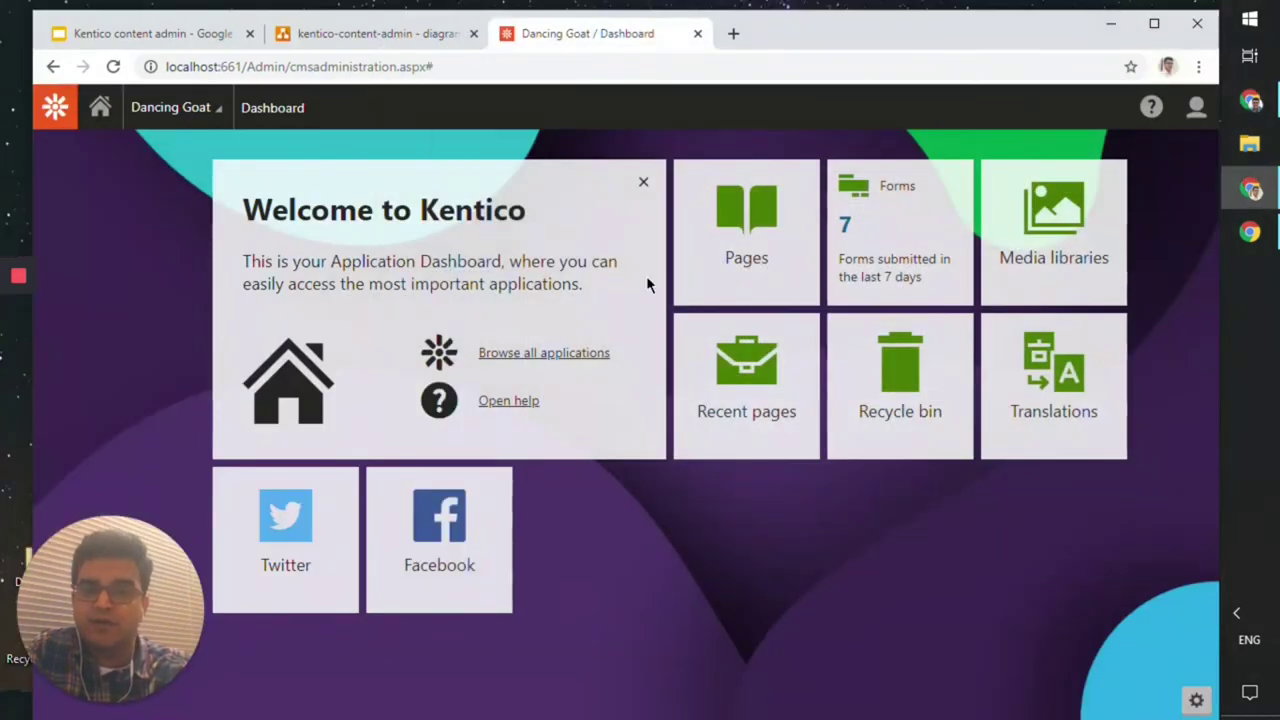